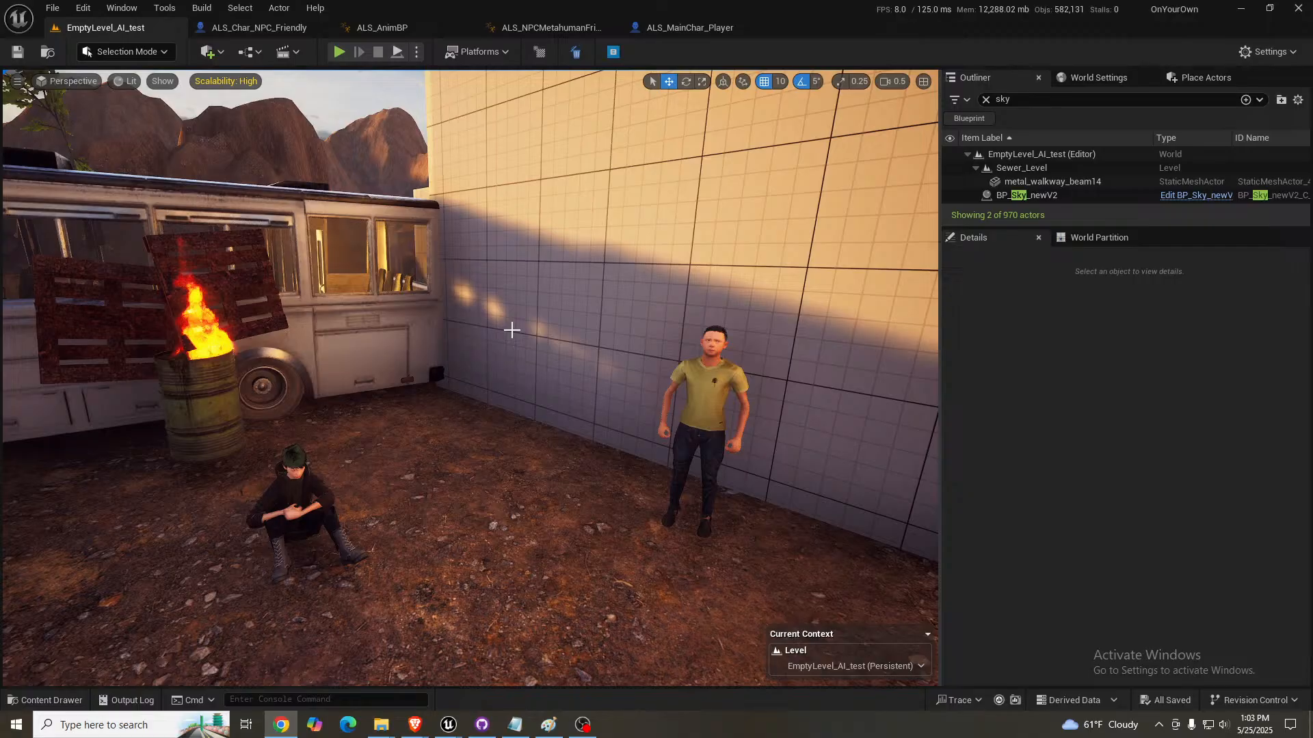
- Set the Lighting of the BP_Sky_newV2 actor to Daylight
right_click_drag(515, 353, 718, 361)
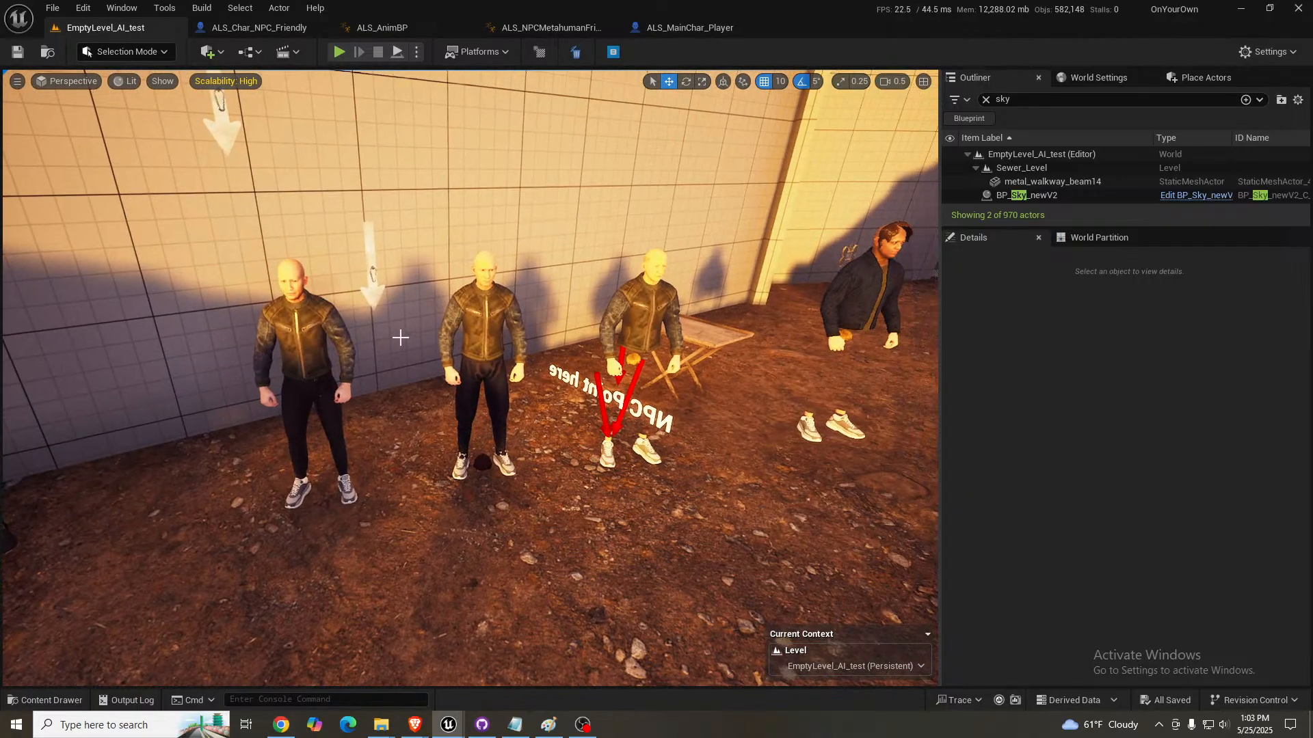
right_click_drag(655, 296, 778, 239)
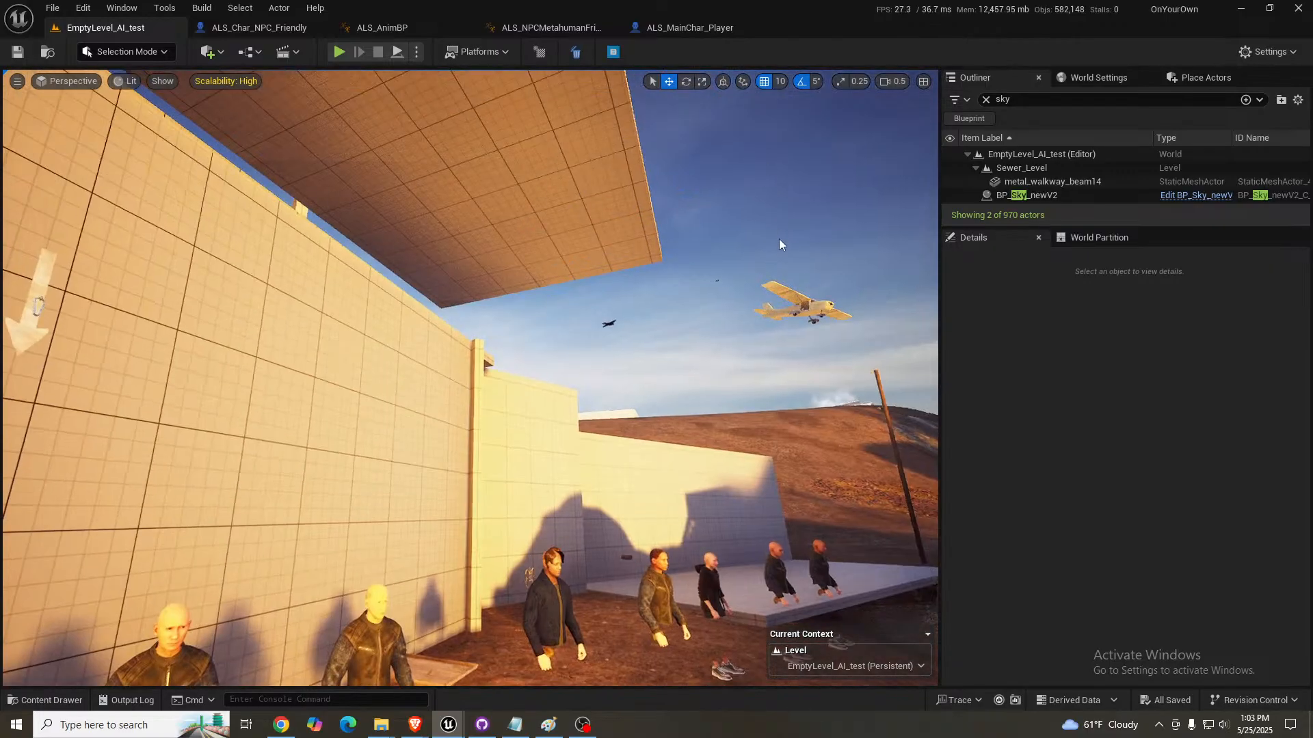
left_click(1048, 198)
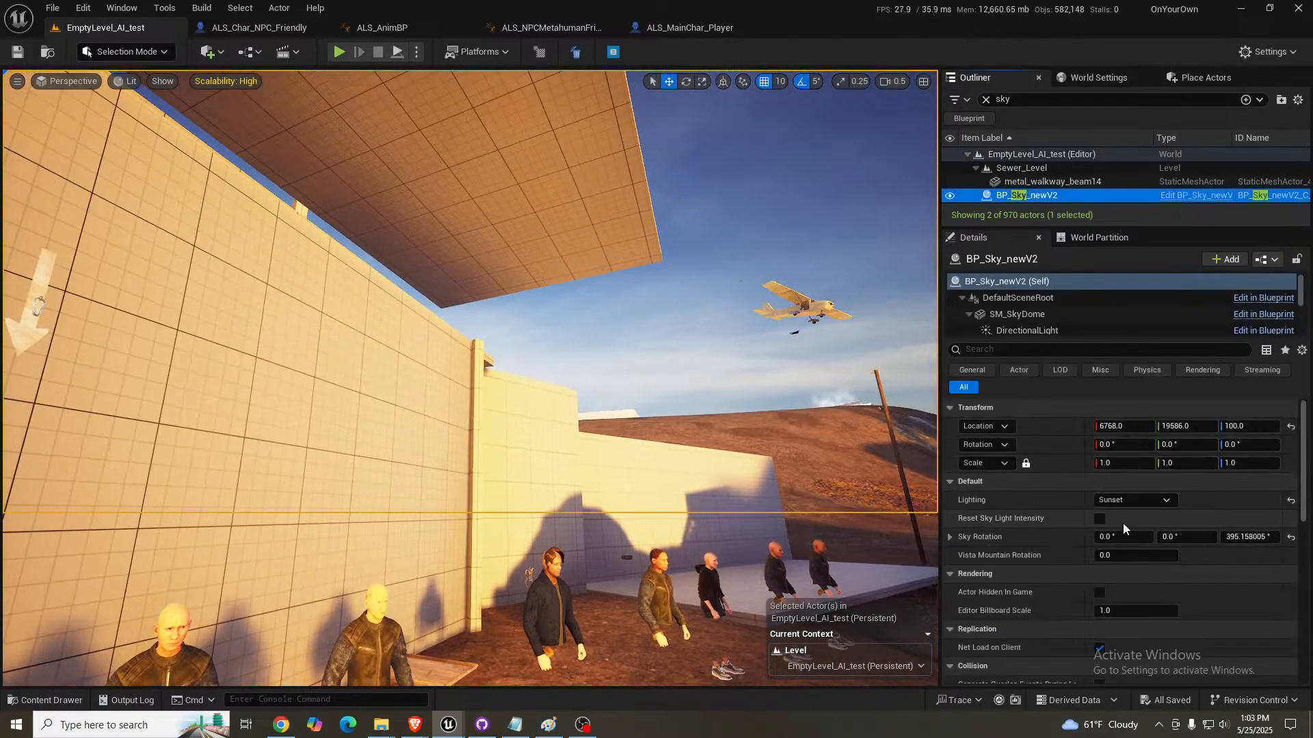
left_click(1129, 504)
left_click(1121, 514)
- Look over the row of NPCs by the wall and examine the mesh settings of ALS_Char_MetahumanNPC_Friendly_Child6
right_click_drag(759, 506, 680, 571)
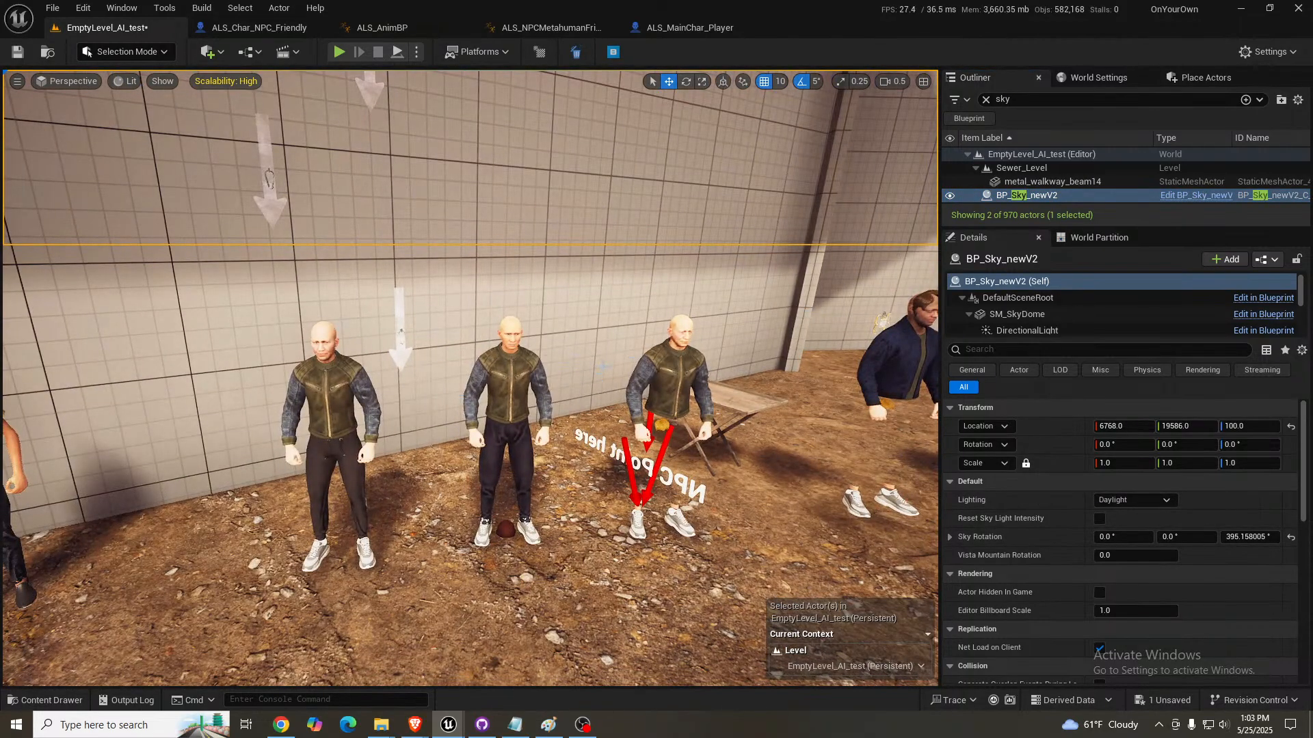
right_click_drag(603, 366, 663, 367)
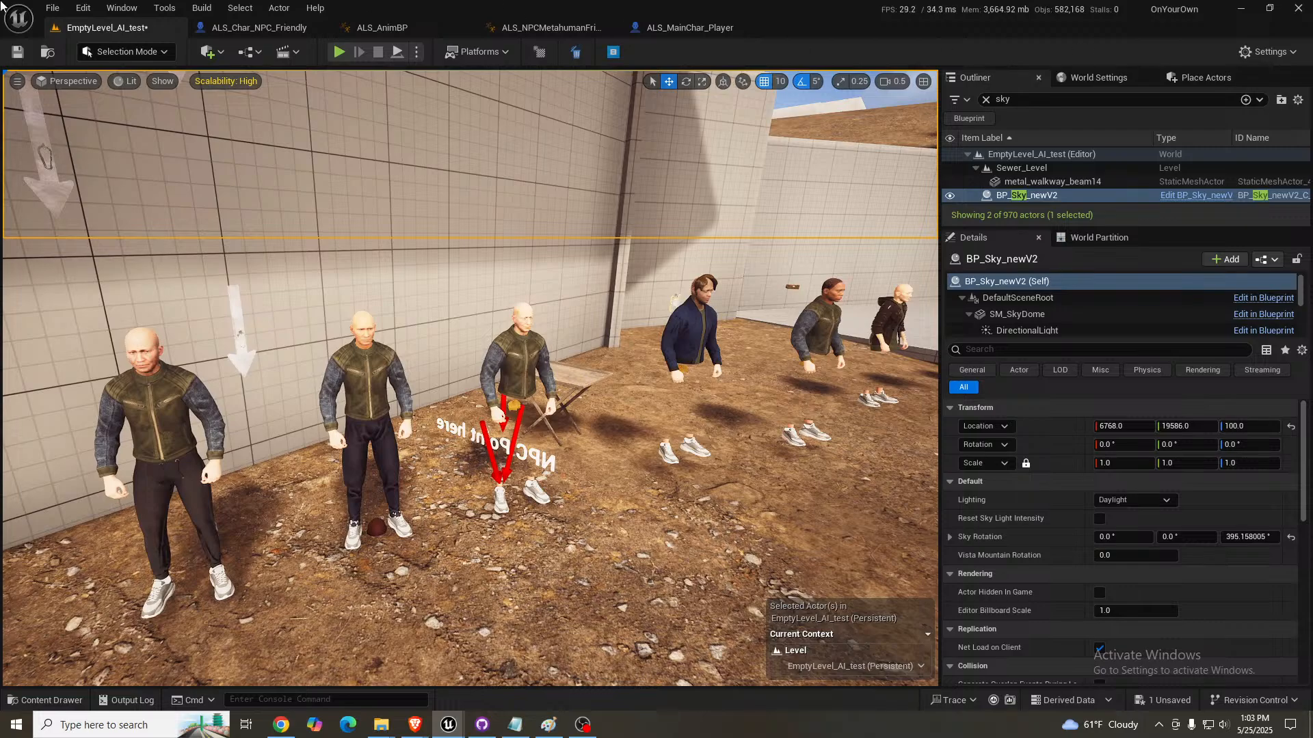
left_click_drag(0, 221, 1312, 437)
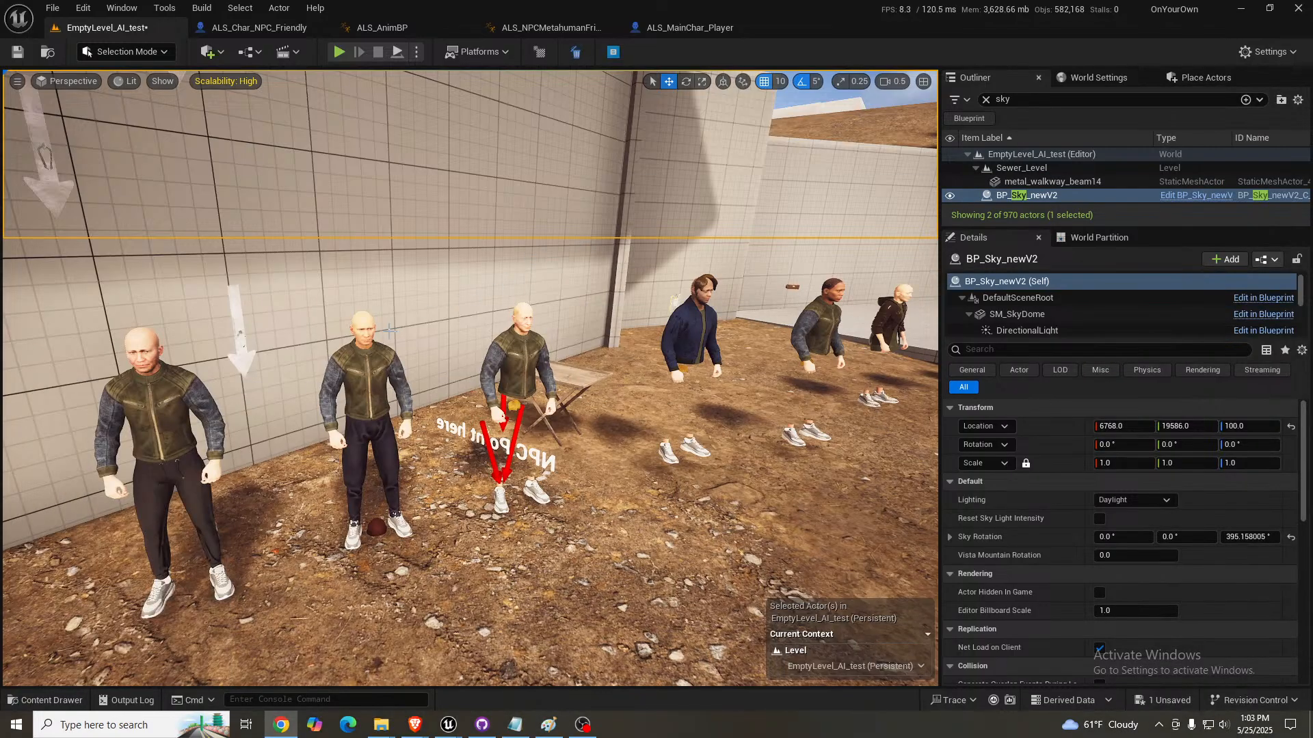
right_click_drag(536, 329, 492, 359)
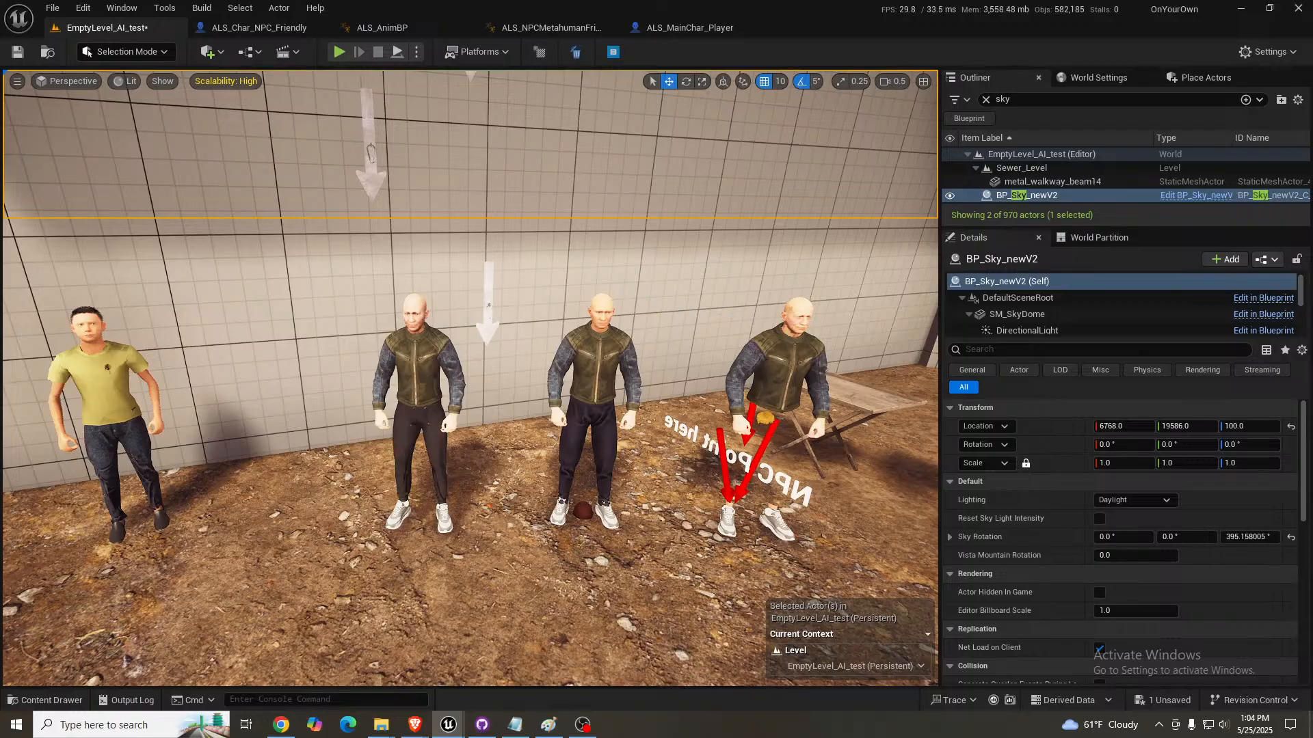
right_click_drag(701, 384, 804, 382)
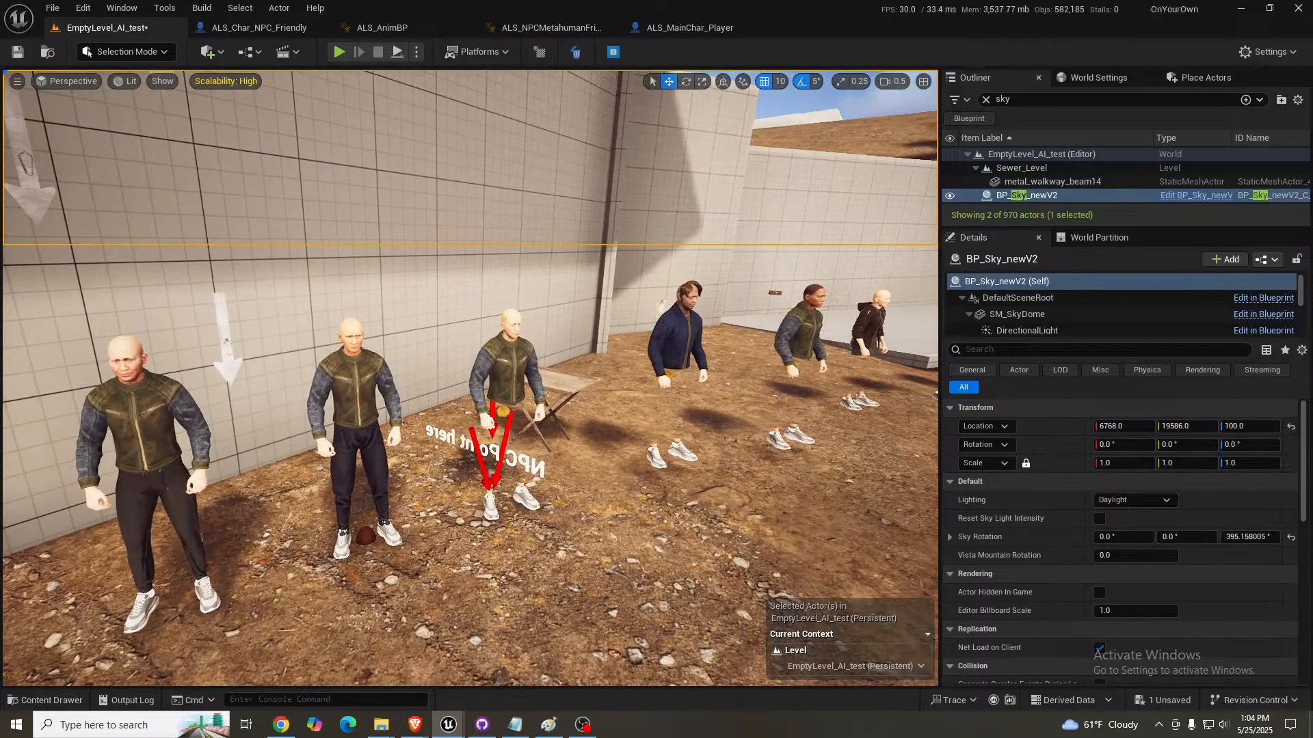
key("w")
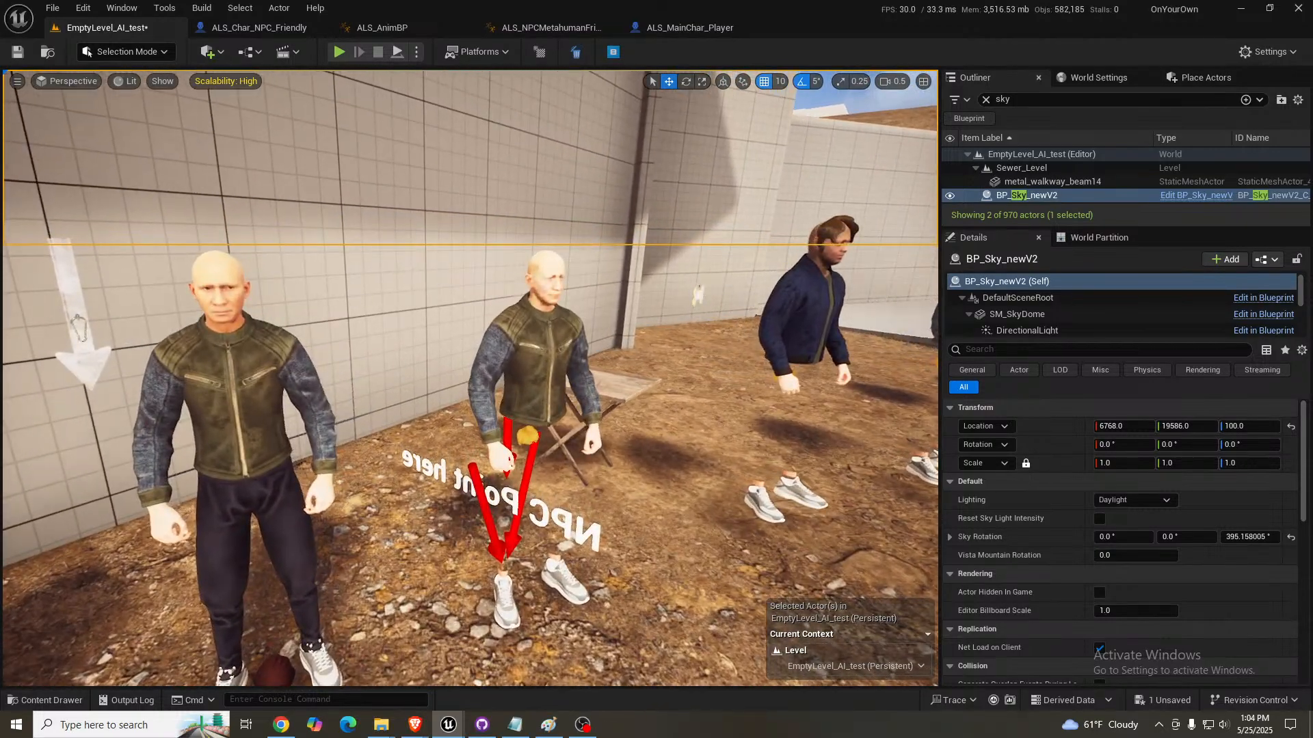
right_click_drag(804, 382, 806, 383)
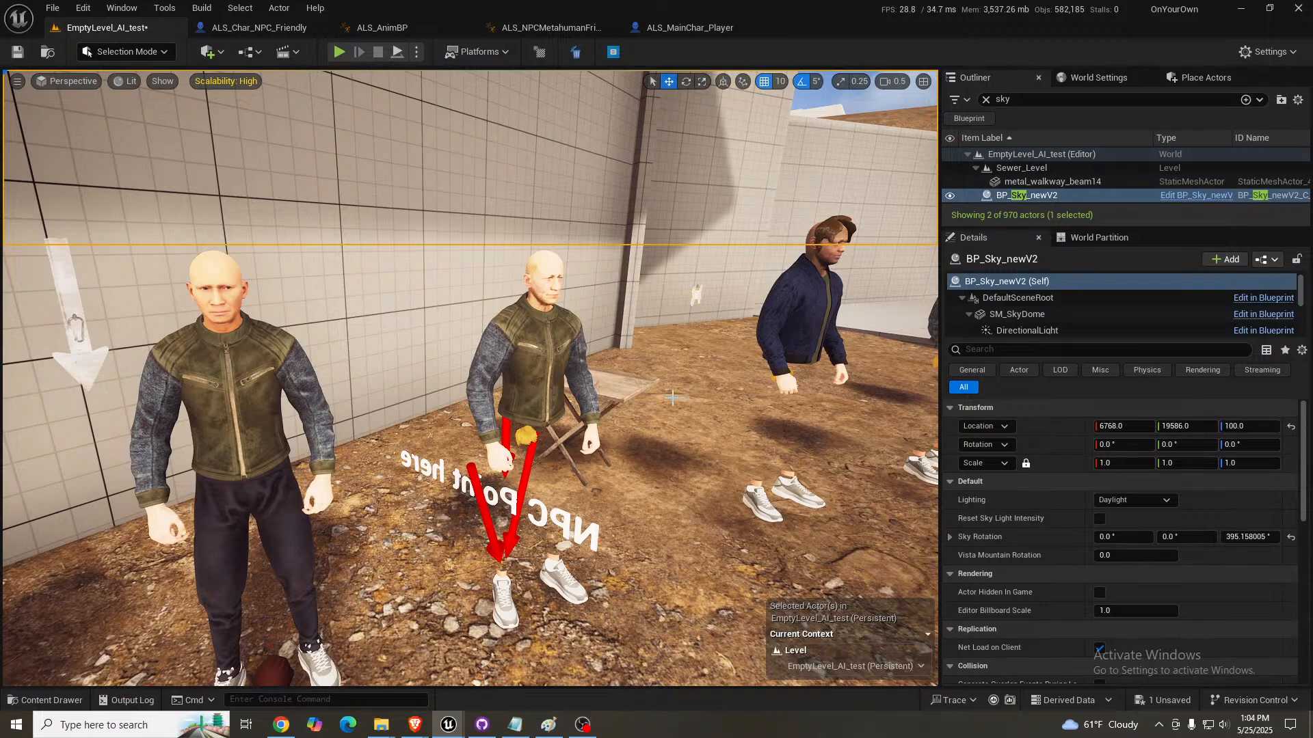
left_click(577, 363)
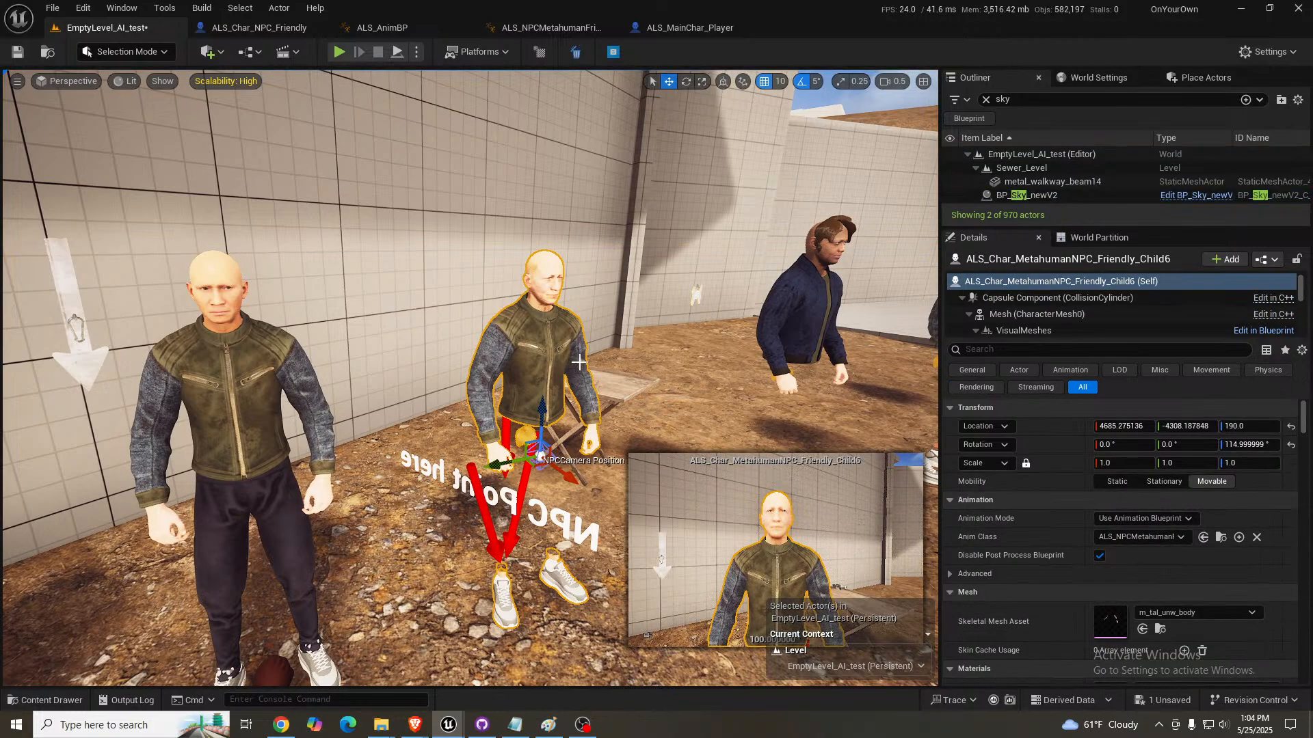
scroll(1035, 564, "down", 6)
scroll(1046, 562, "down", 5)
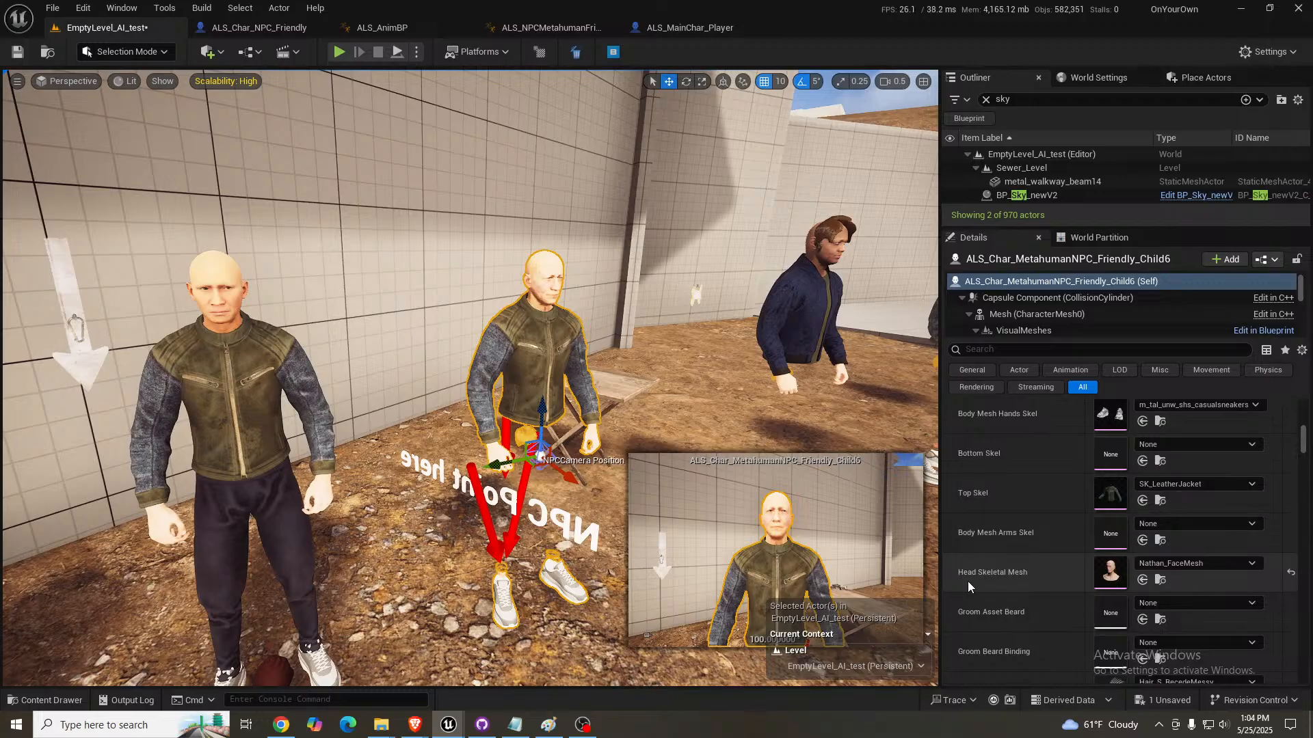
- Examine the Character Options of ALS_Char_MetahumanNPC_Crowd2, the NPC in the yellow T-shirt, from Body Shape down to the hair and paint settings
right_click_drag(682, 340, 504, 342)
key("Escape")
key("a")
key("w")
key("s")
left_click(559, 332)
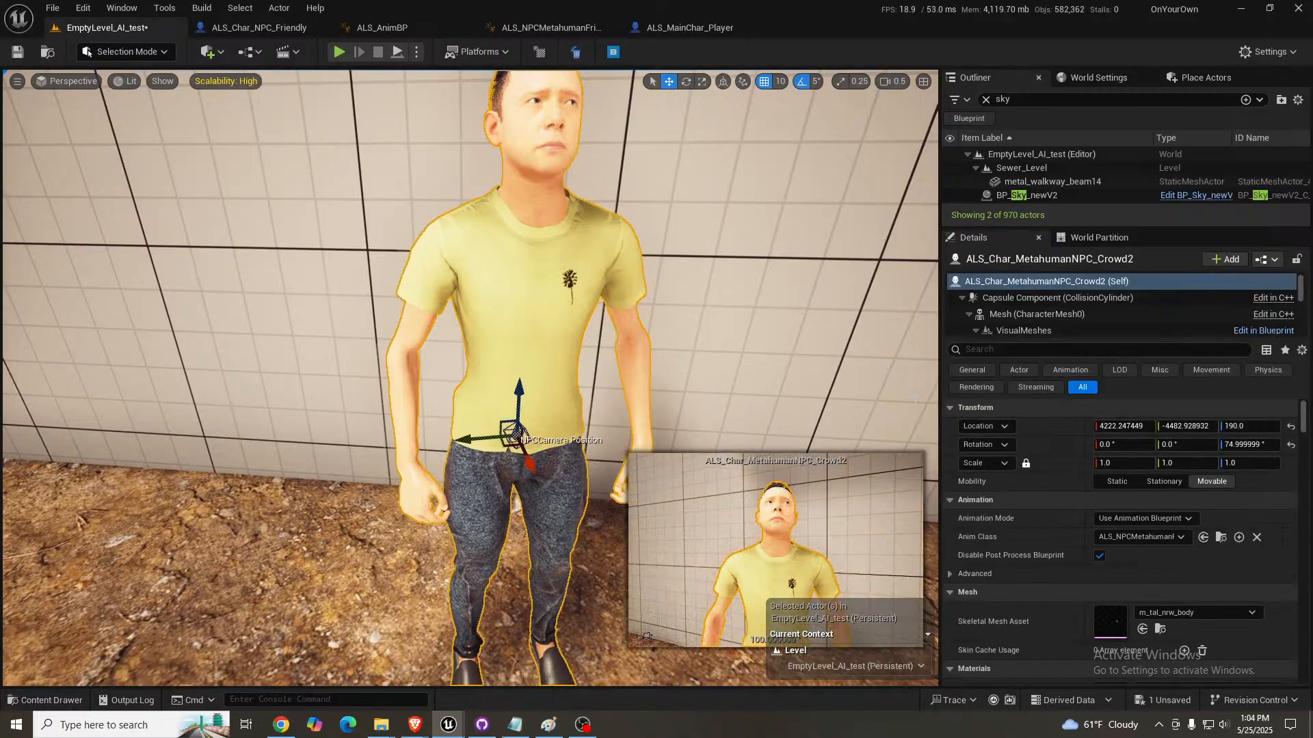
scroll(1096, 507, "down", 10)
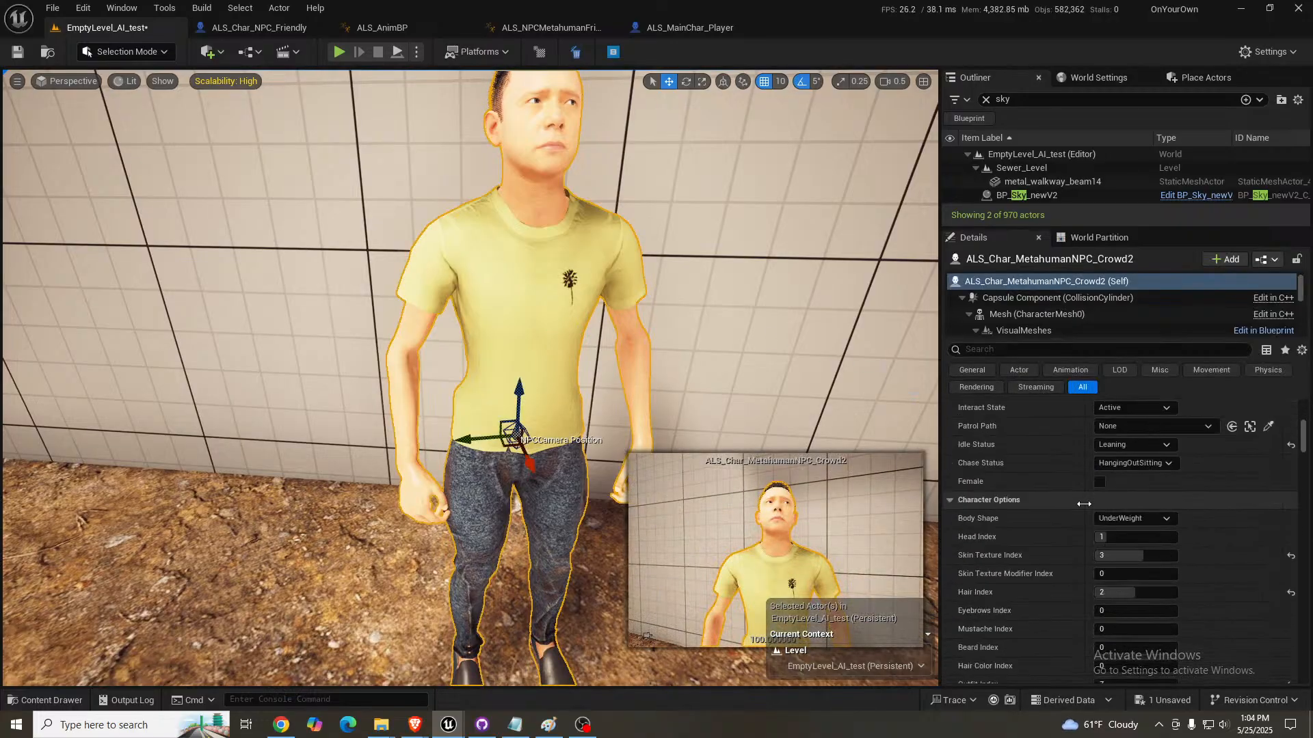
scroll(1063, 505, "up", 2)
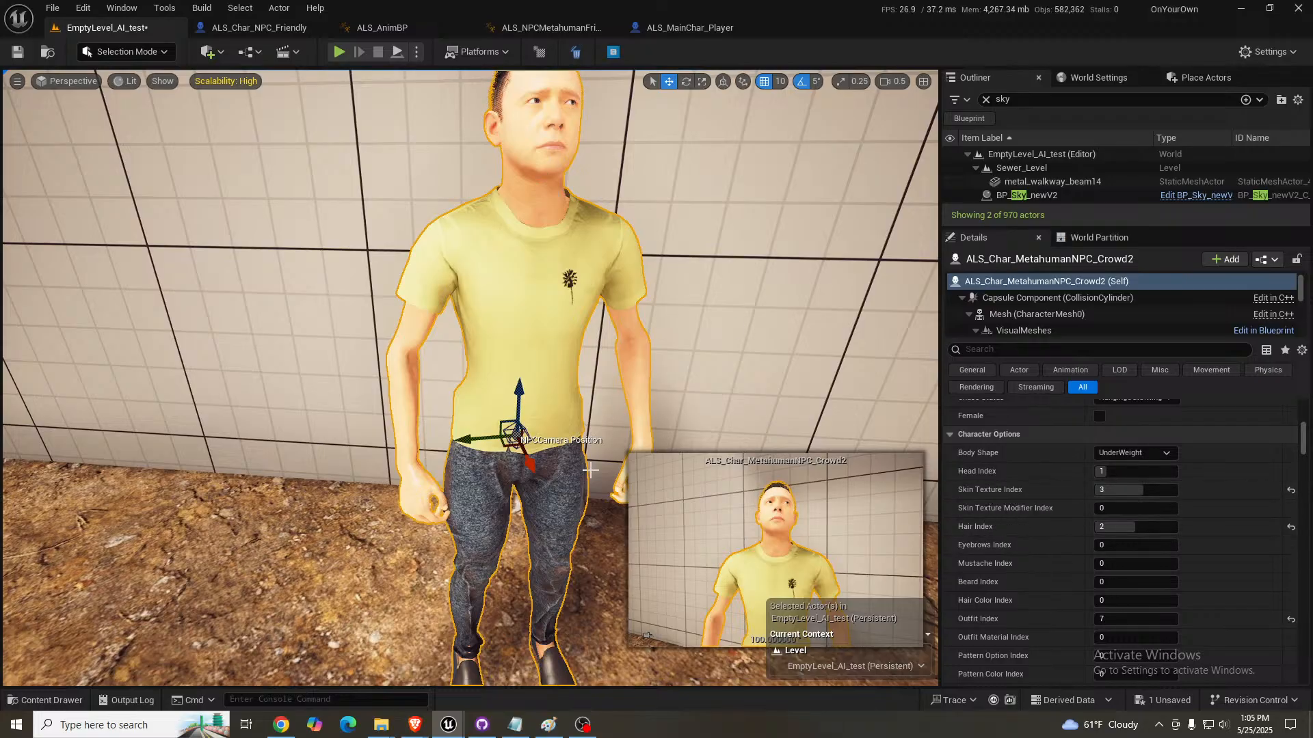
scroll(1015, 540, "down", 2)
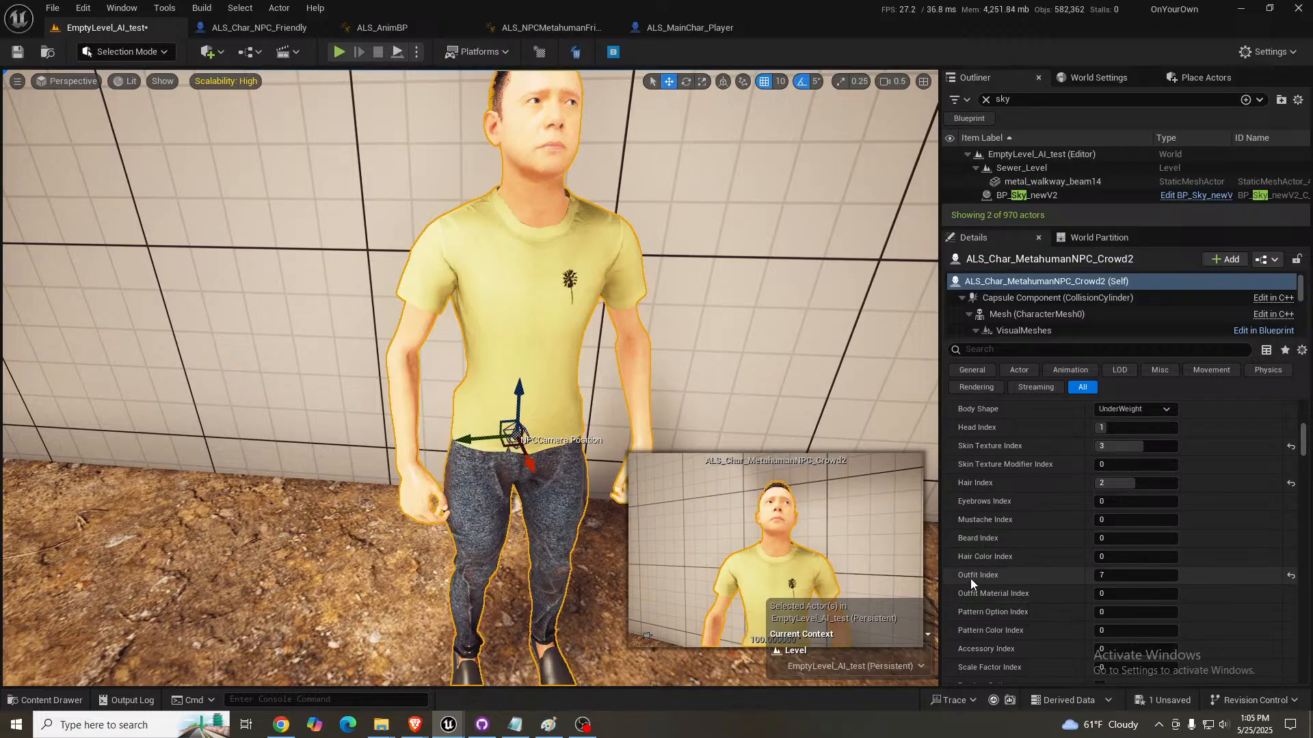
scroll(979, 581, "down", 2)
scroll(1015, 575, "down", 2)
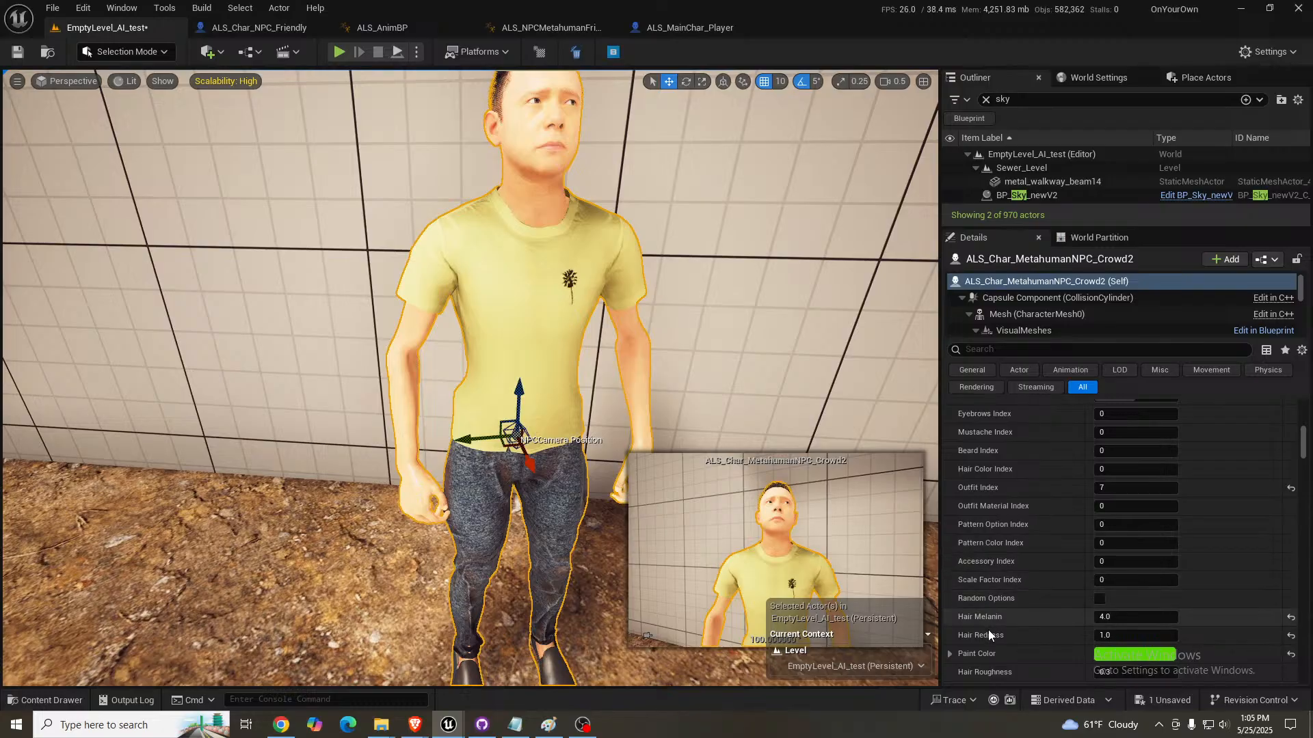
scroll(991, 633, "down", 3)
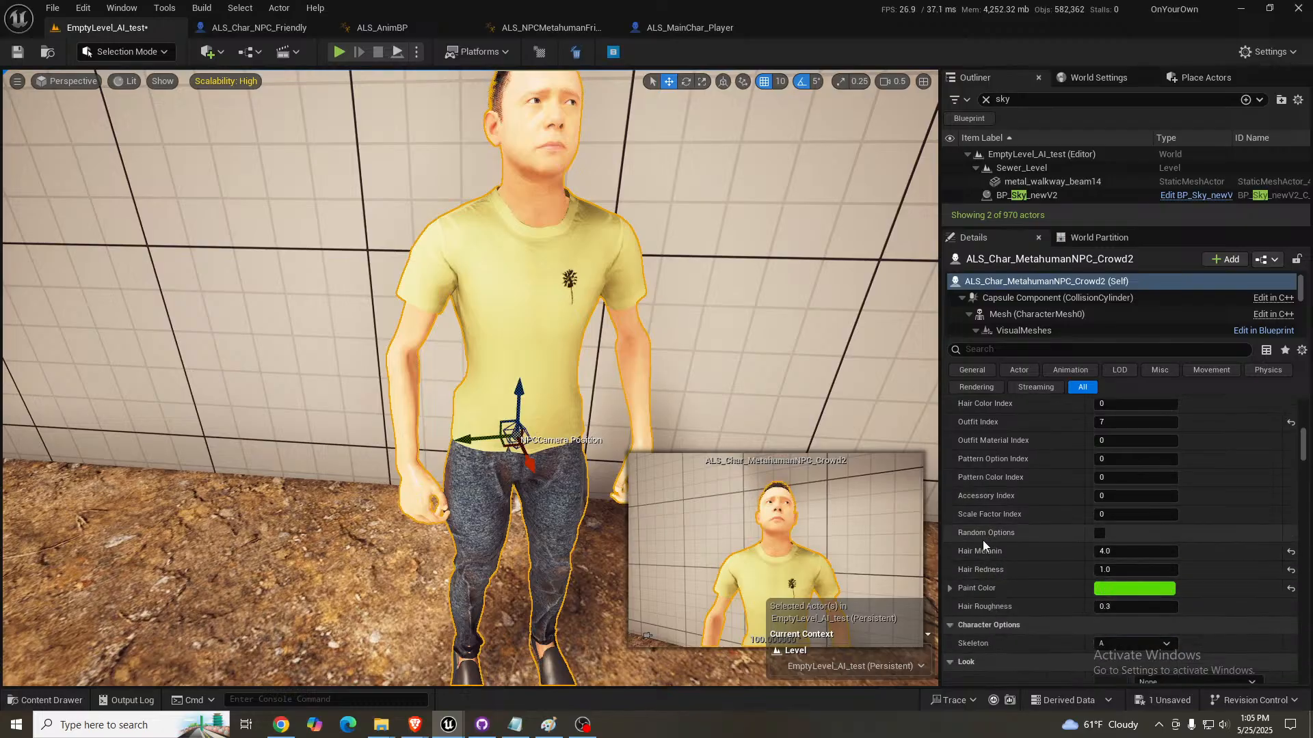
mouse_move(619, 381)
right_mouse_down()
mouse_move(620, 342)
mouse_move(619, 380)
right_mouse_up()
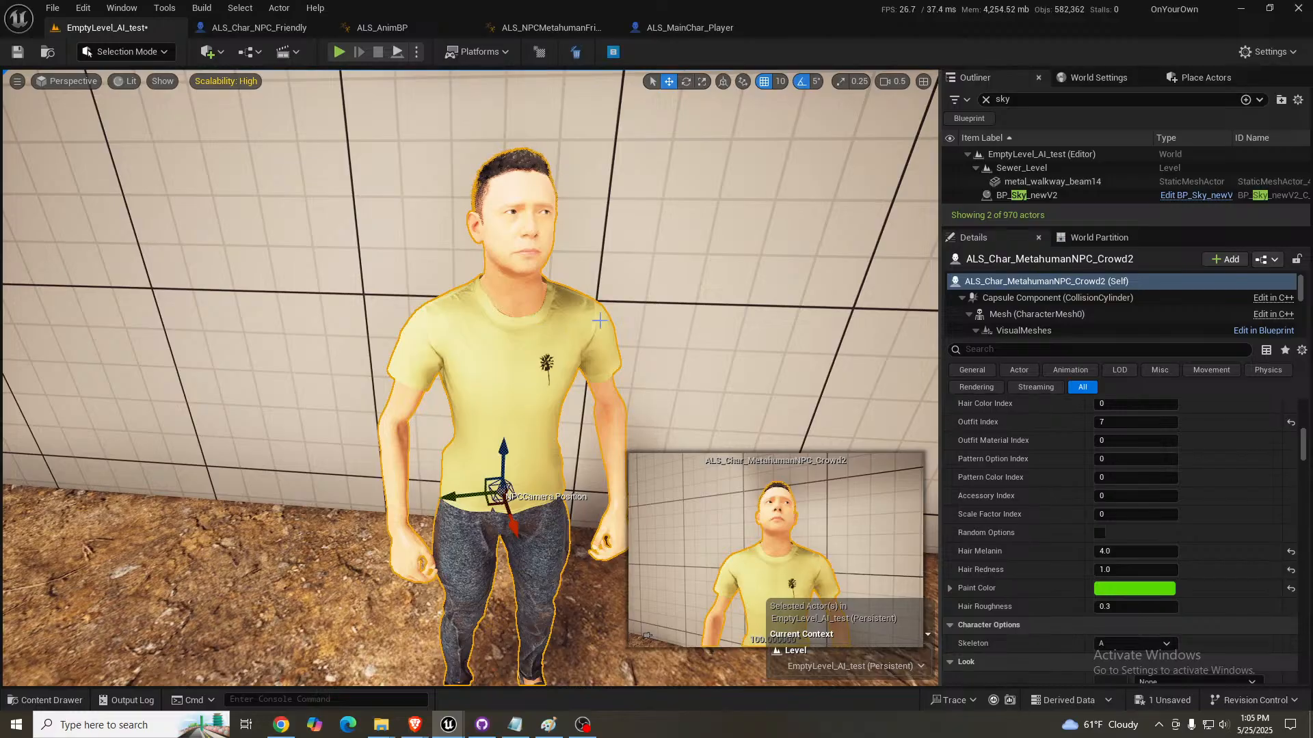
right_click_drag(663, 316, 595, 342)
key("Escape")
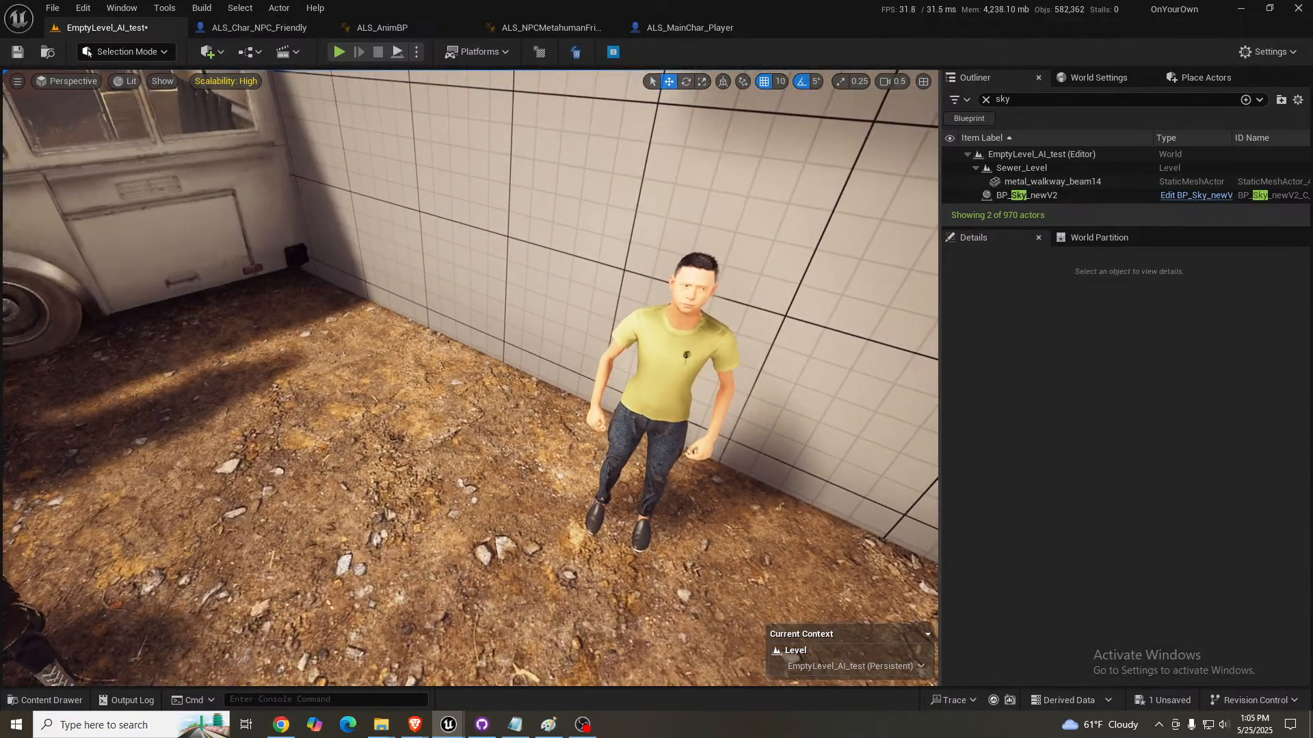
- Set the Body Shape of ALS_Char_MetahumanNPC_Crowd2 to OverWeight
left_click(671, 347)
key("f")
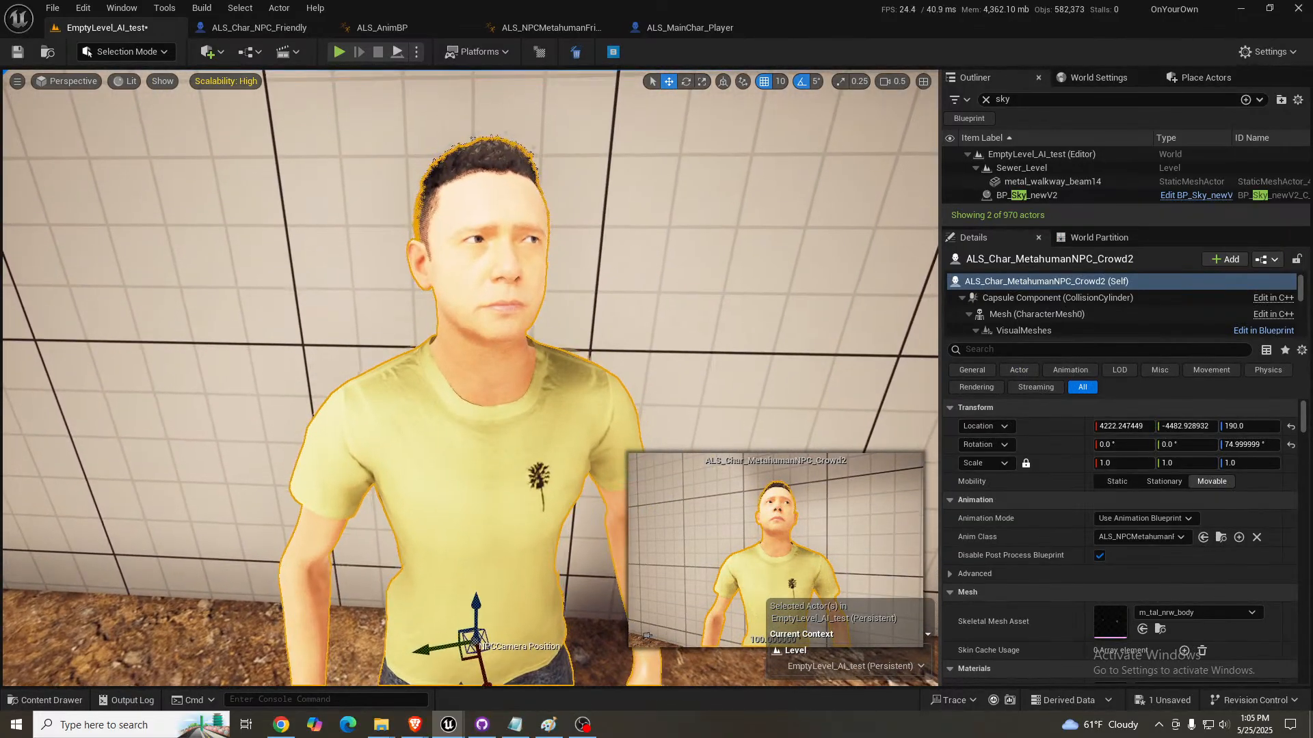
scroll(1072, 556, "down", 5)
scroll(1066, 555, "down", 10)
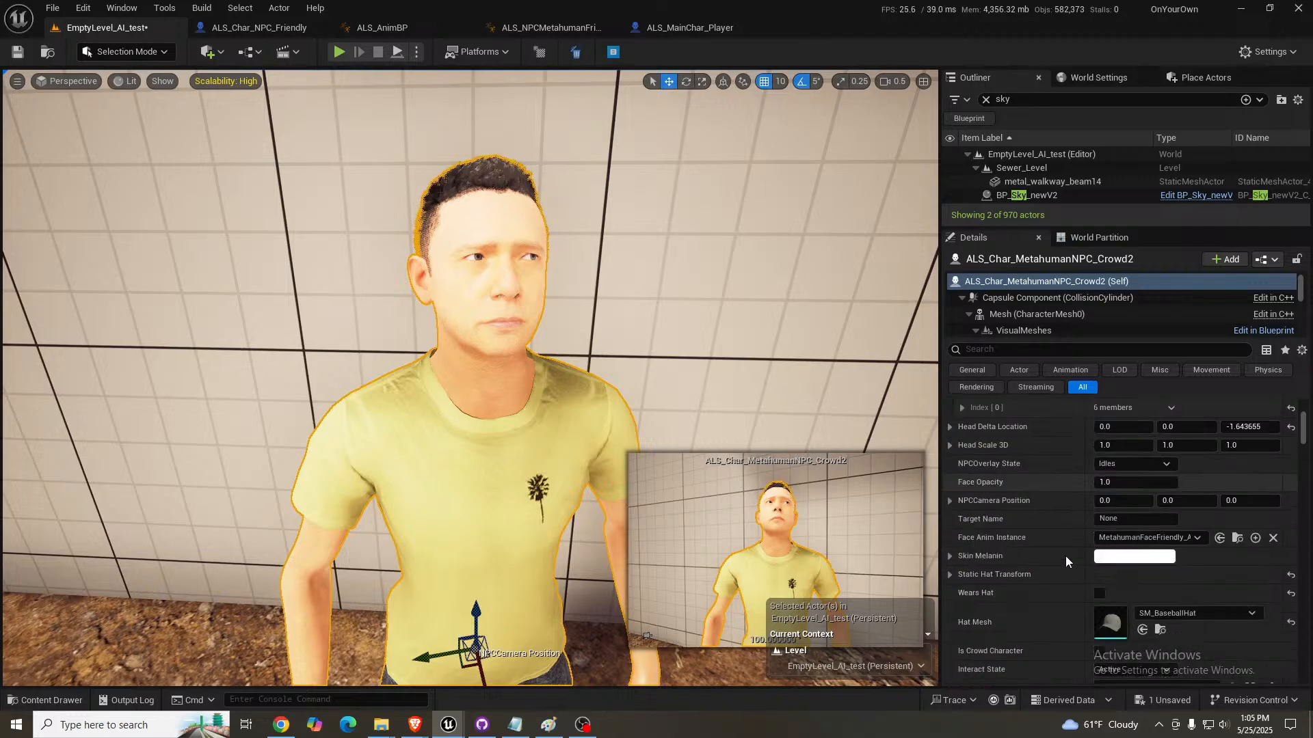
right_click_drag(725, 383, 734, 397)
key("s")
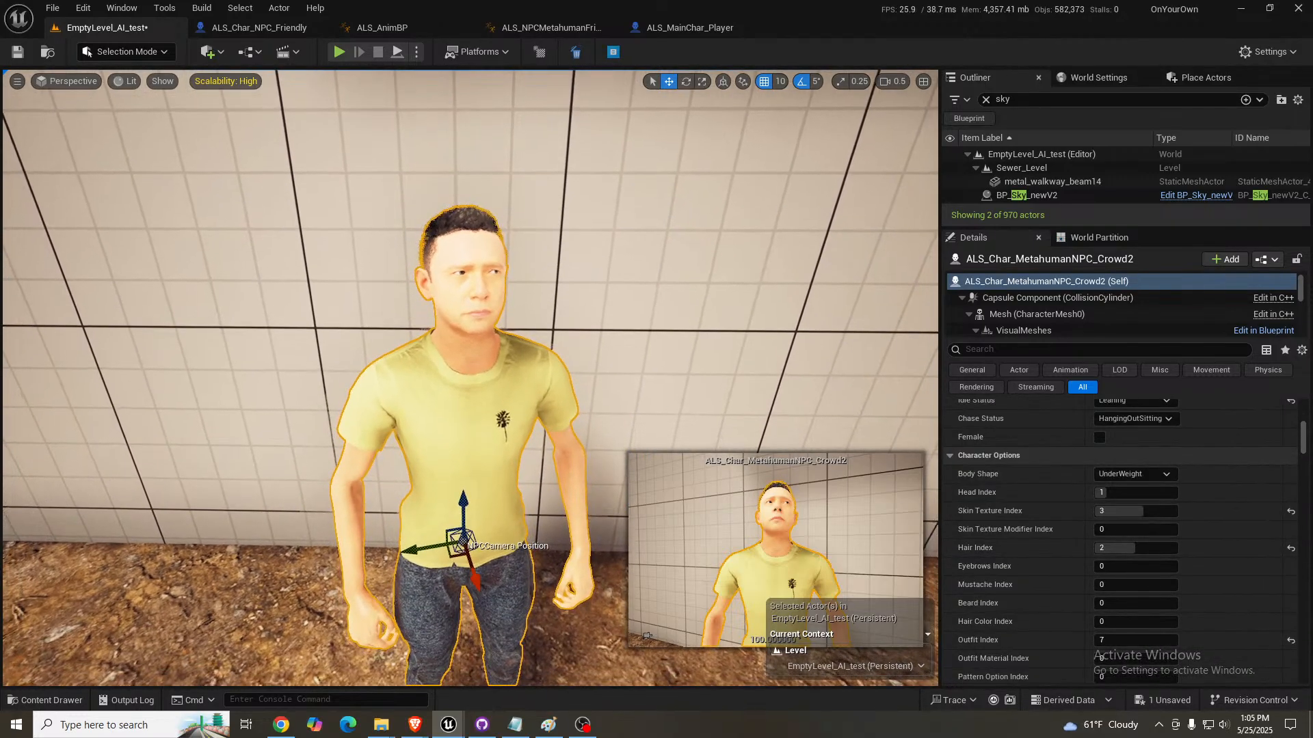
left_click(1150, 473)
left_click(1125, 514)
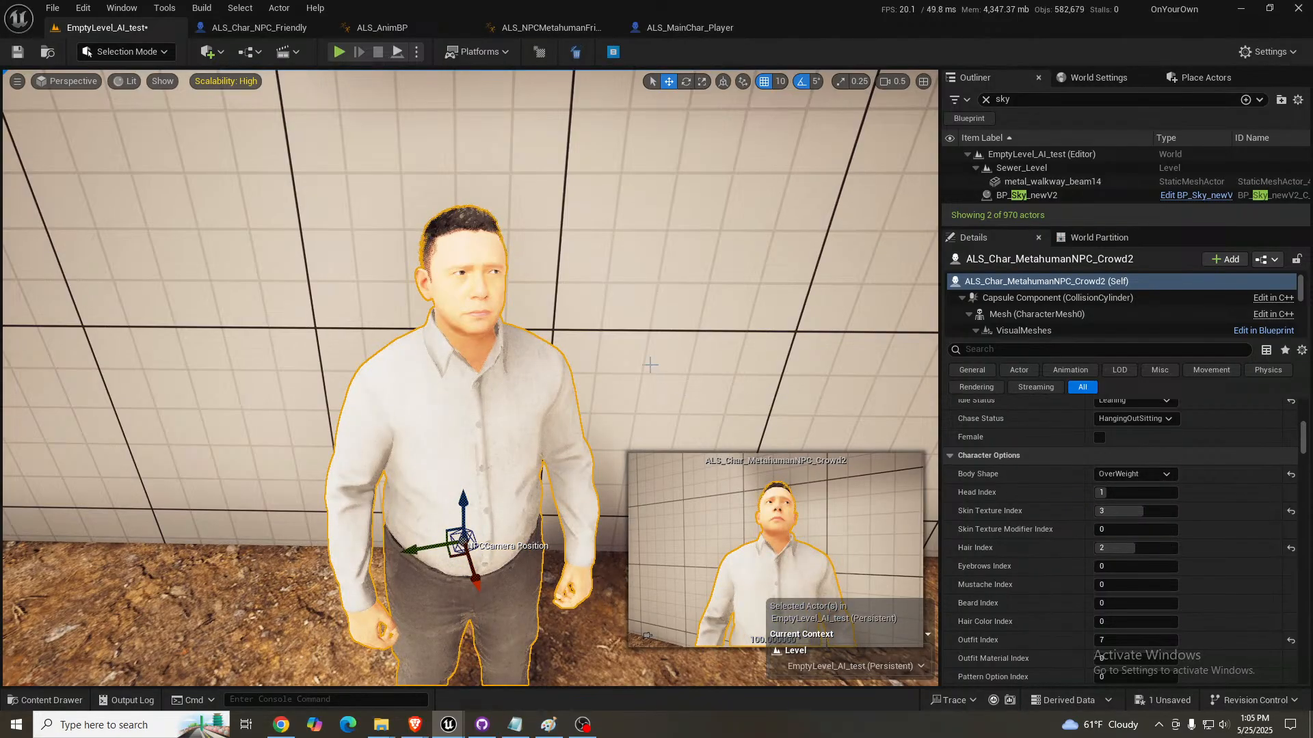
- Inspect the crowd NPC's body and outfit from several angles and review the available Body Shape options
key("a")
right_click_drag(791, 394, 838, 417)
right_click_drag(605, 372, 605, 370)
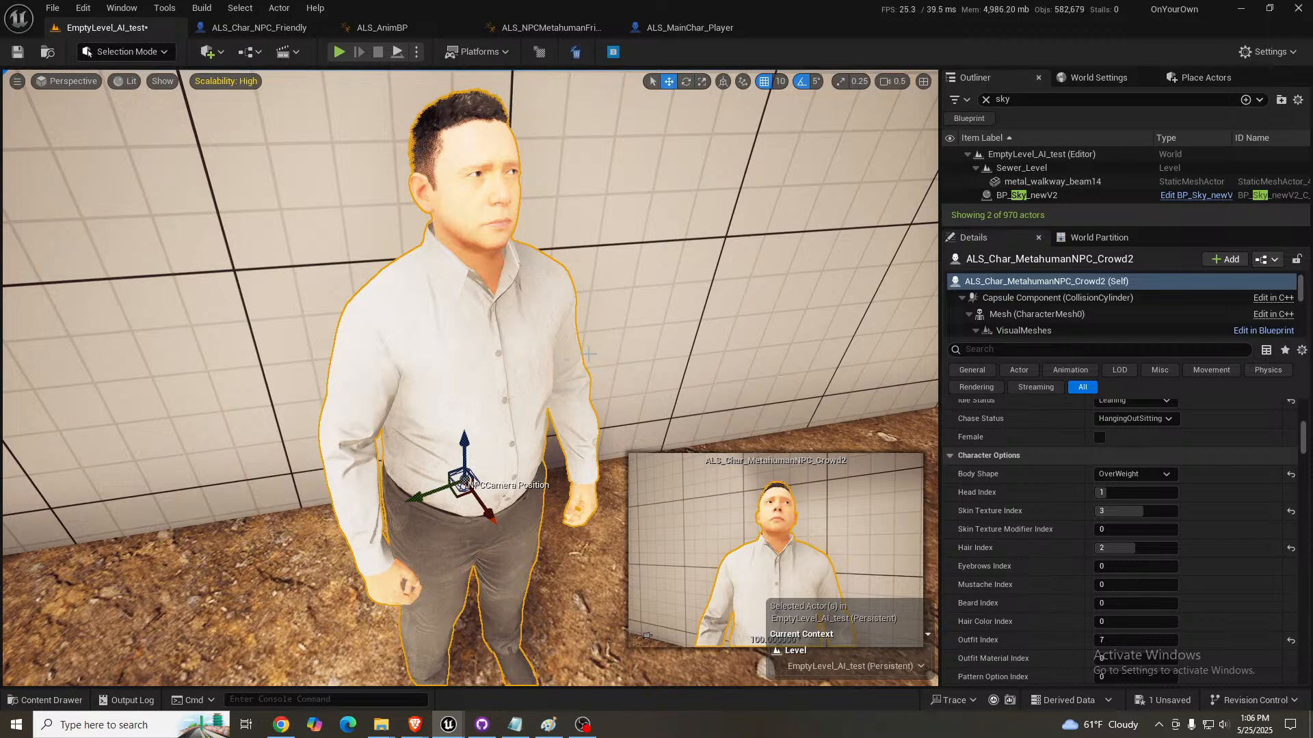
left_click(1131, 475)
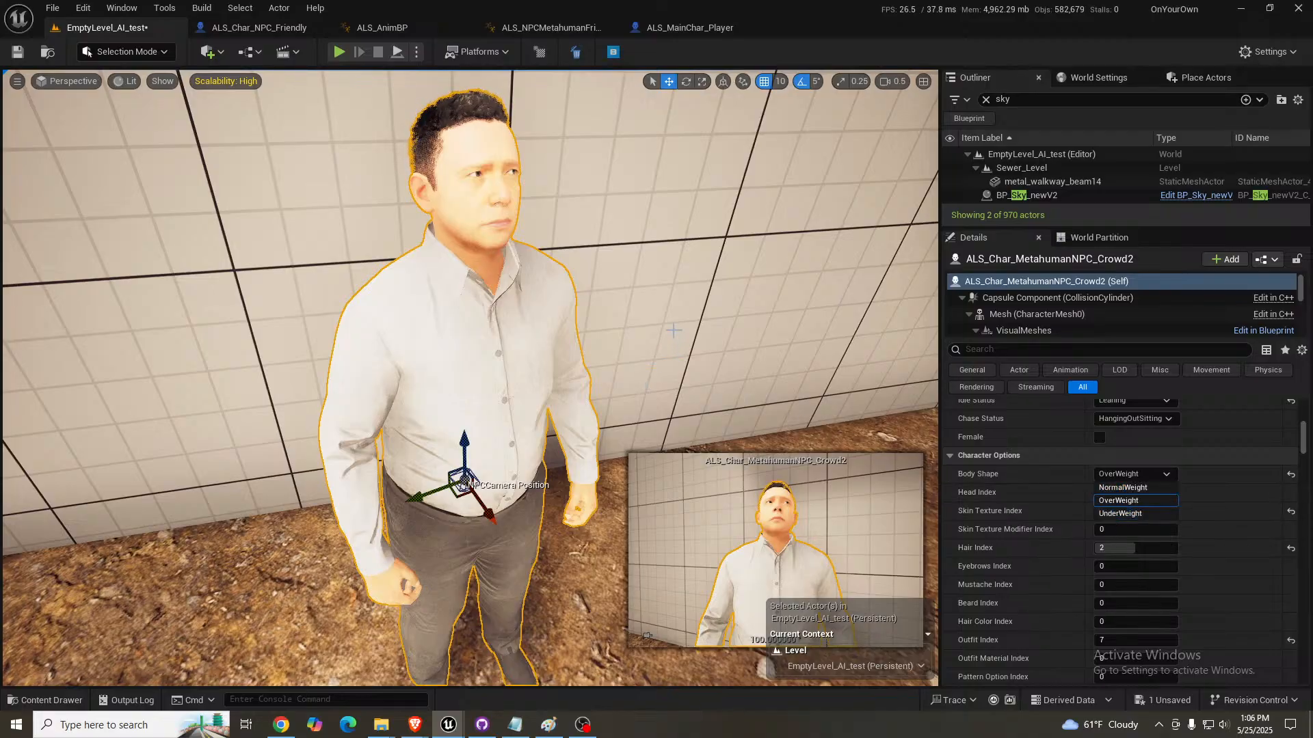
right_click_drag(673, 330, 674, 344)
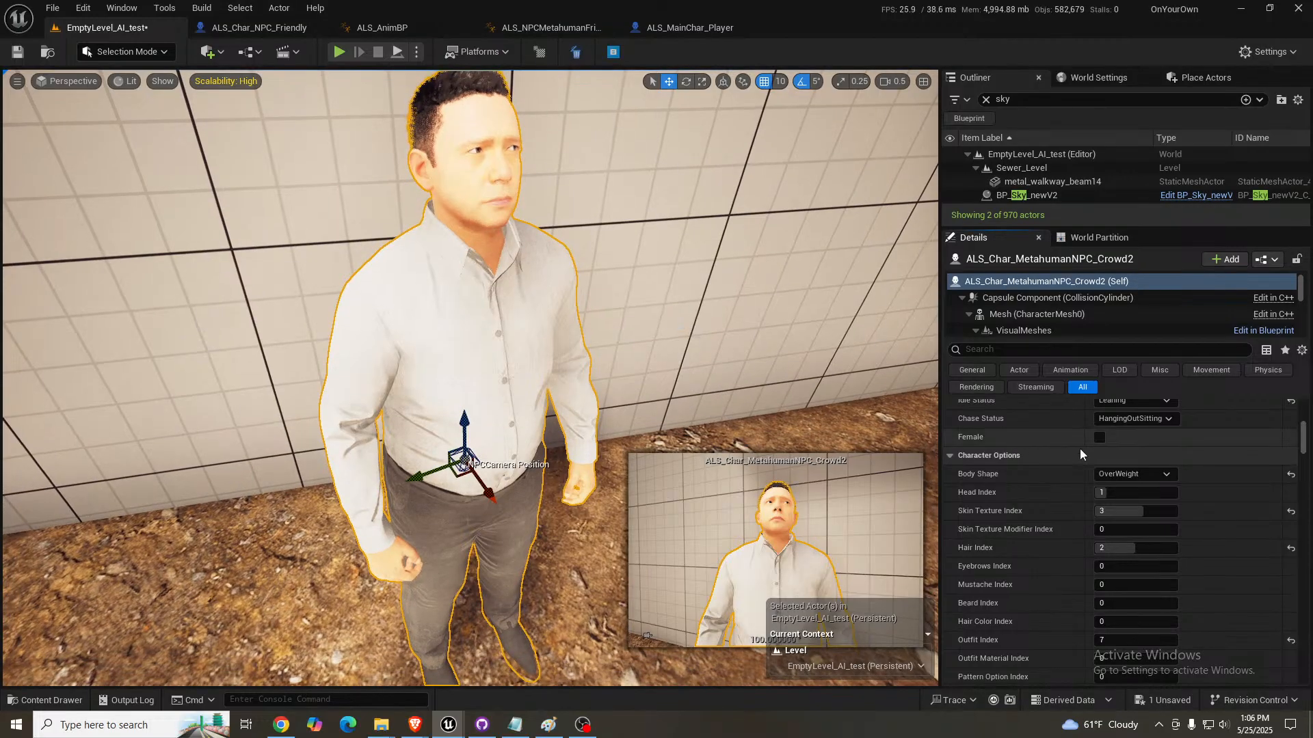
left_click(1124, 475)
right_click_drag(818, 369, 811, 385)
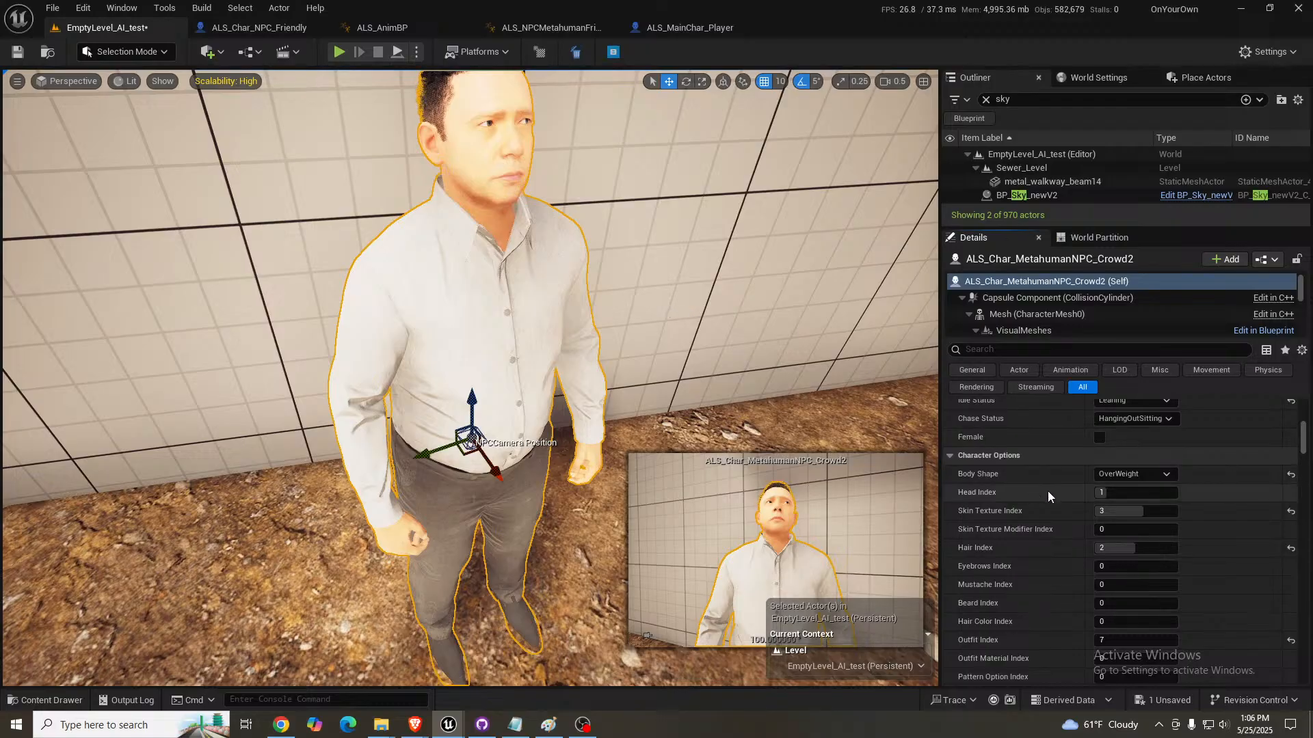
scroll(1064, 519, "down", 2)
right_click_drag(584, 355, 493, 406)
key("d")
key("s")
key("s")
key("w")
key("d")
key("a")
key("s")
key("s")
key("w")
key("a")
key("d")
key("s")
key("s")
key("a")
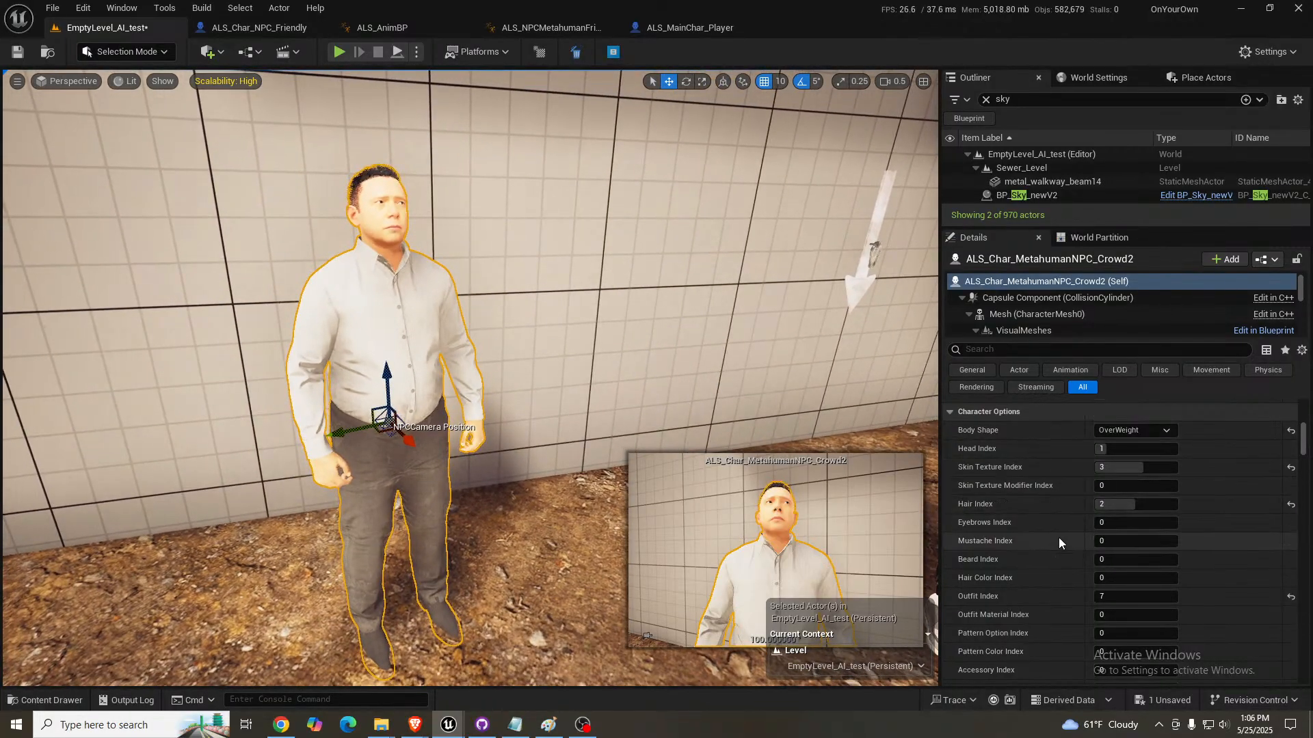
- Try Head Index values 2 and 0 on the crowd NPC
left_click(1128, 449)
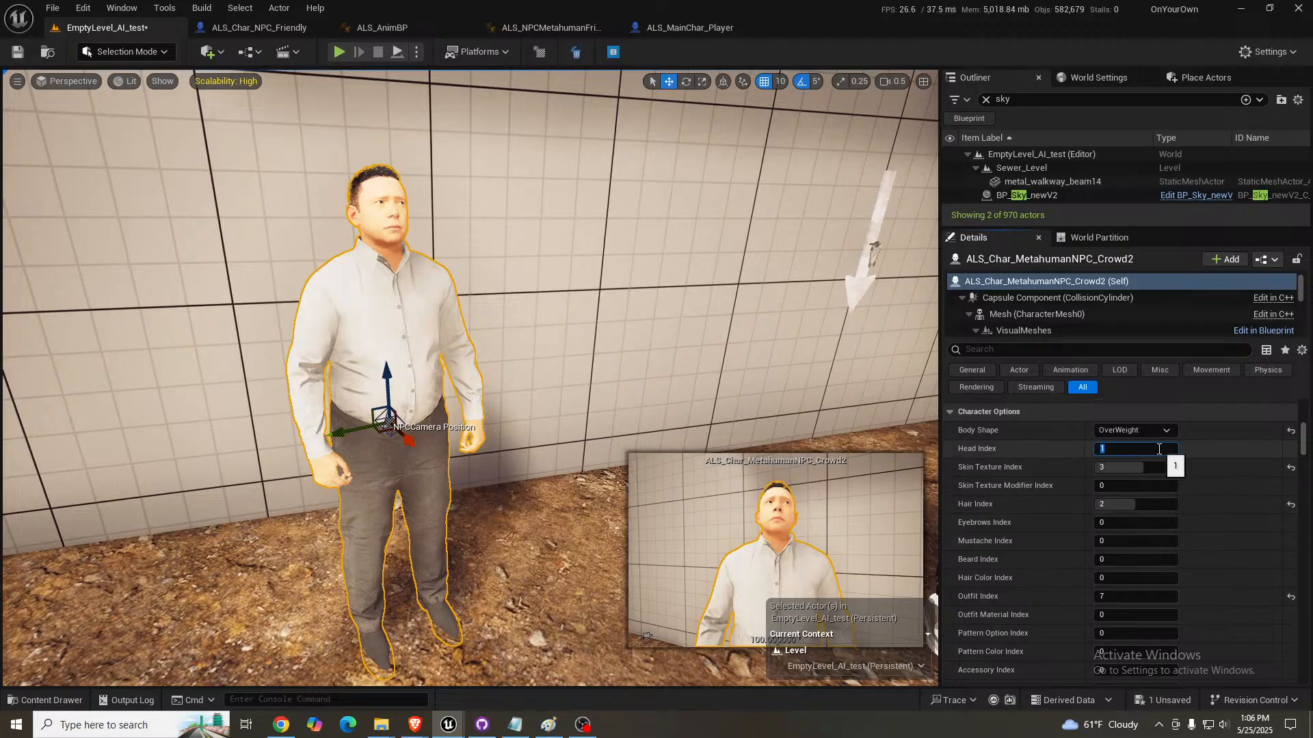
type("2")
key("Return")
type("0")
key("Return")
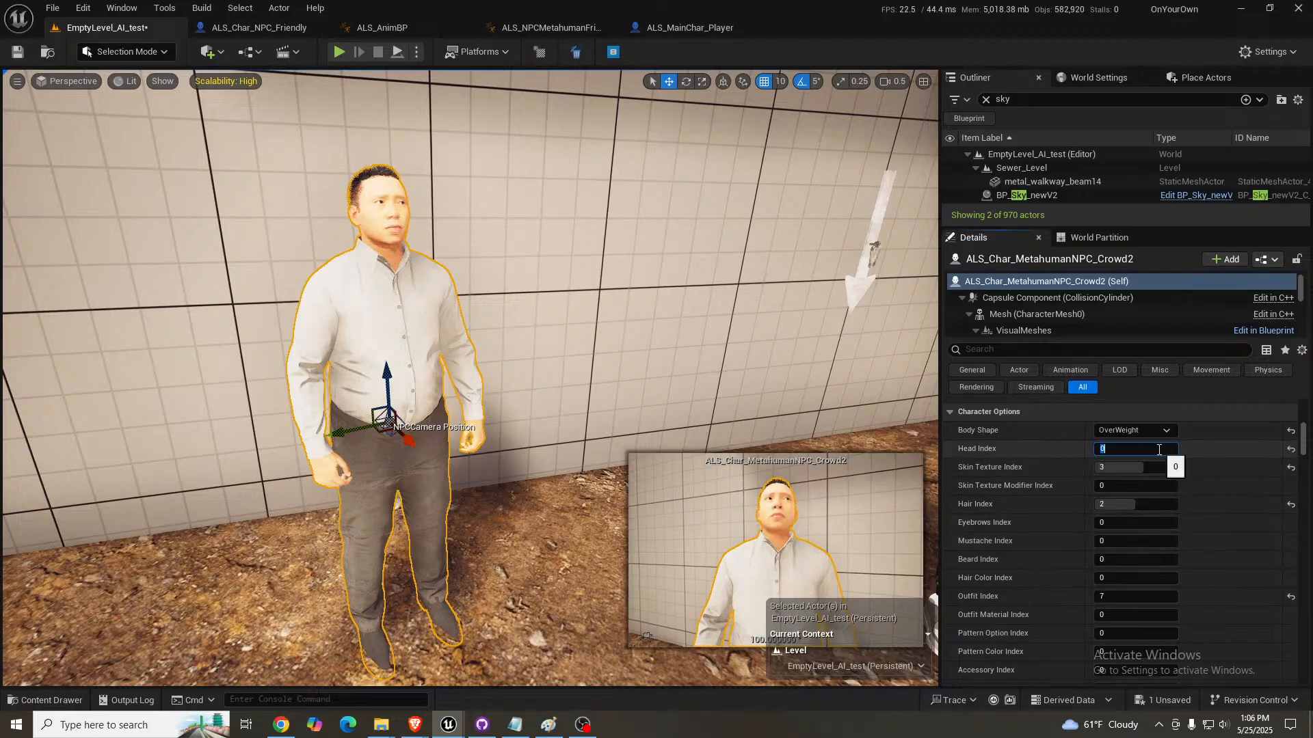
- Try Skin Texture Index 0 on the crowd NPC and settle on 1
left_click(1147, 467)
type("0")
key("Return")
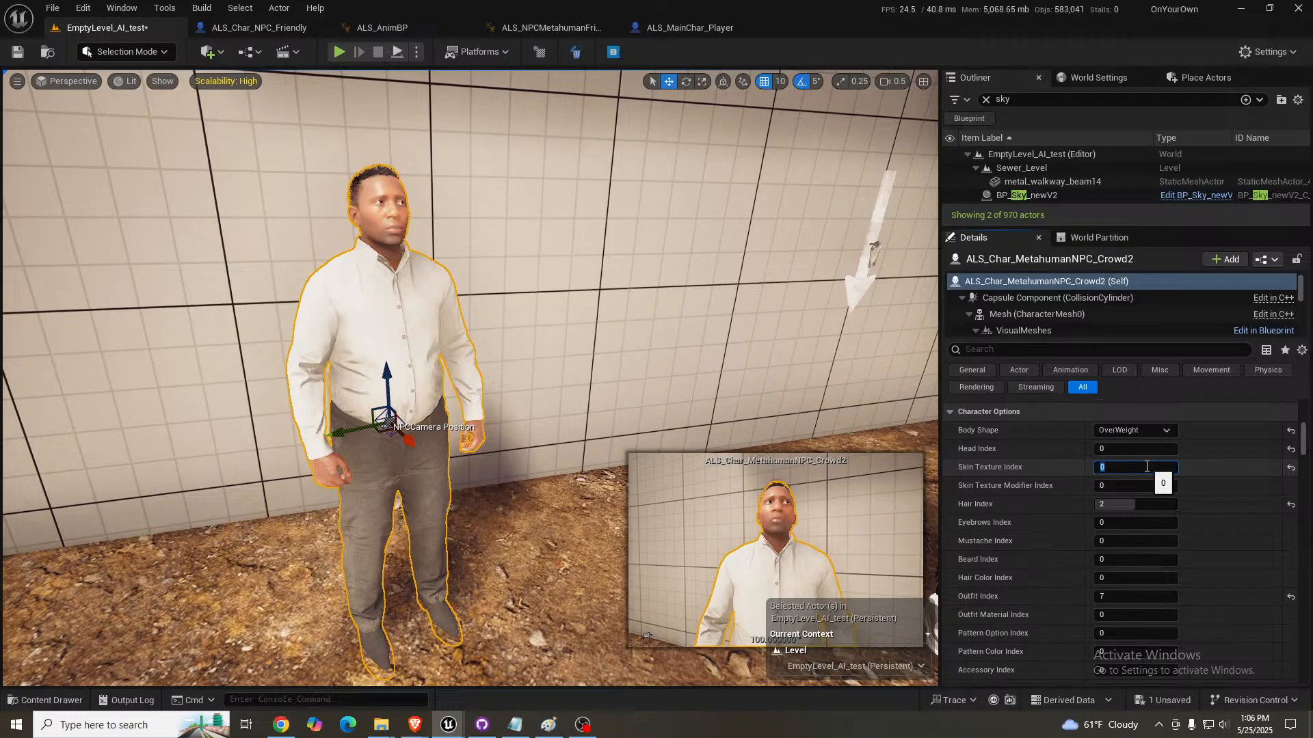
type("1")
key("Return")
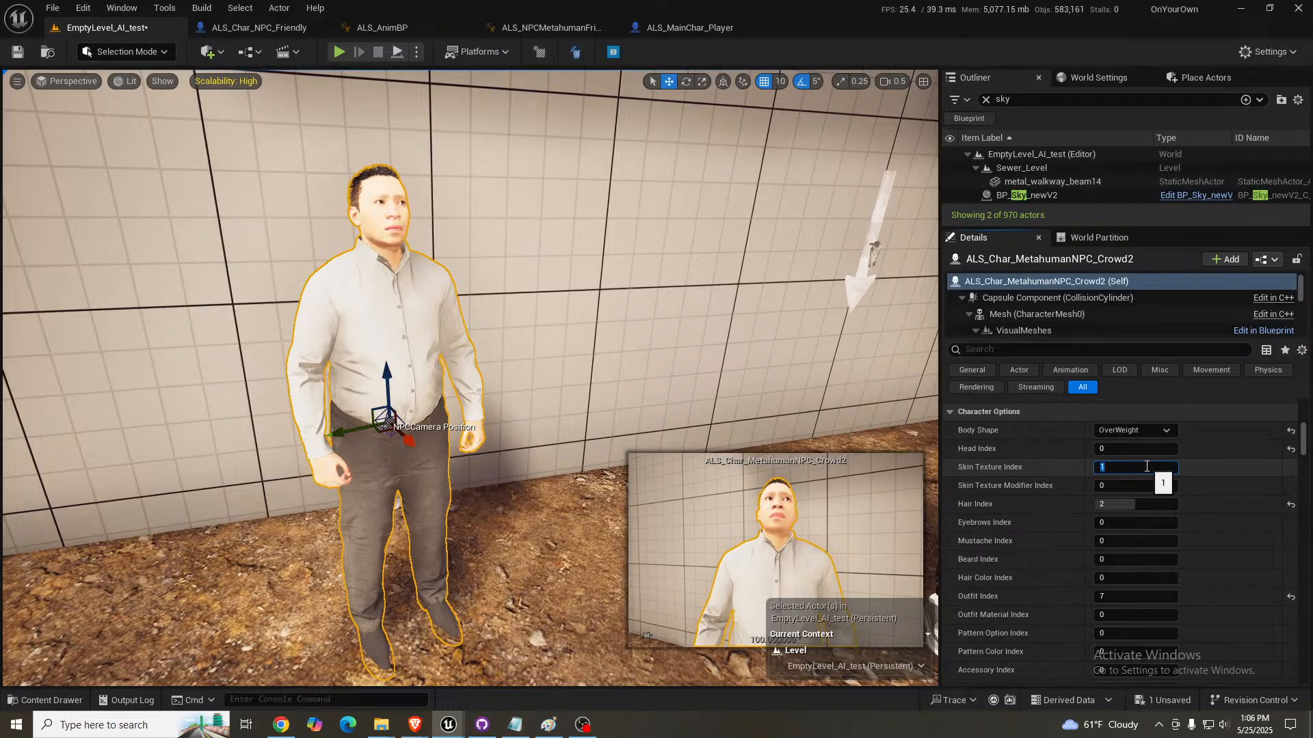
- Set the crowd NPC's Head Index to 1
left_click(1130, 451)
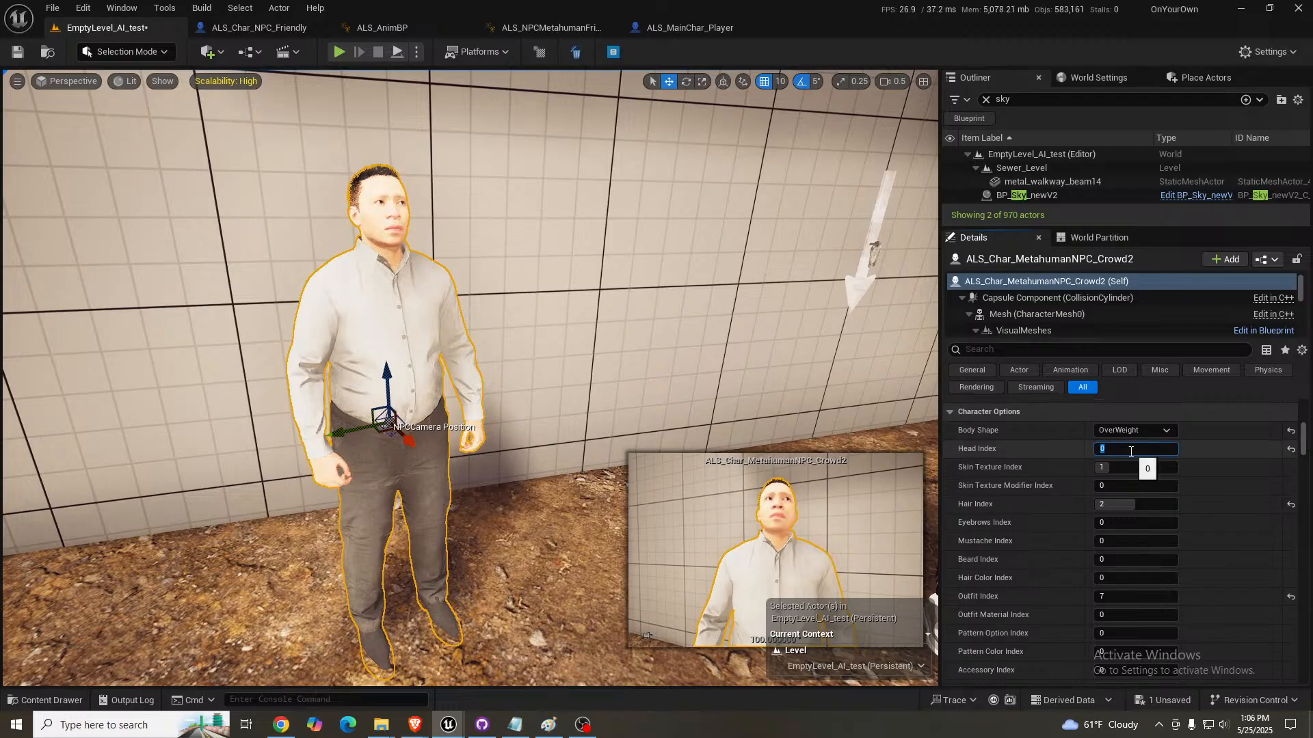
type("1")
key("Return")
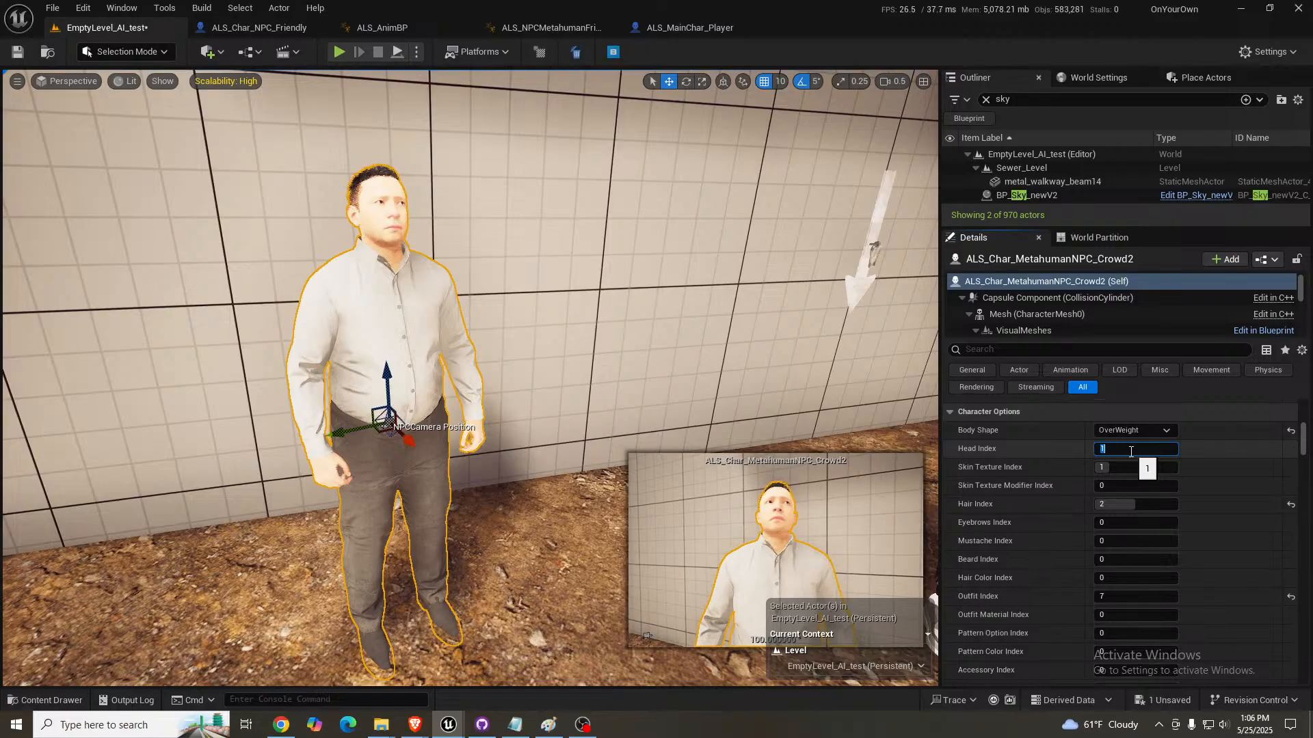
- Set the crowd NPC's Skin Texture Index to 2
left_click(1130, 465)
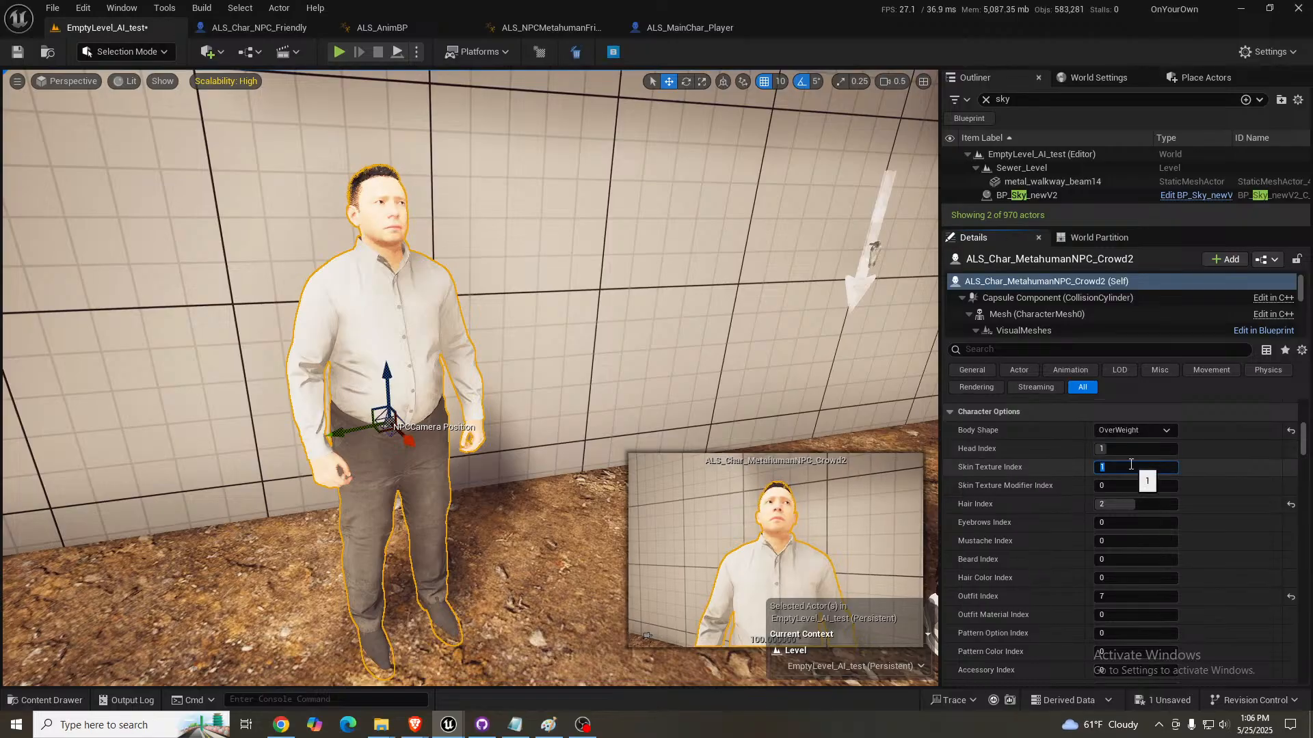
key("Return")
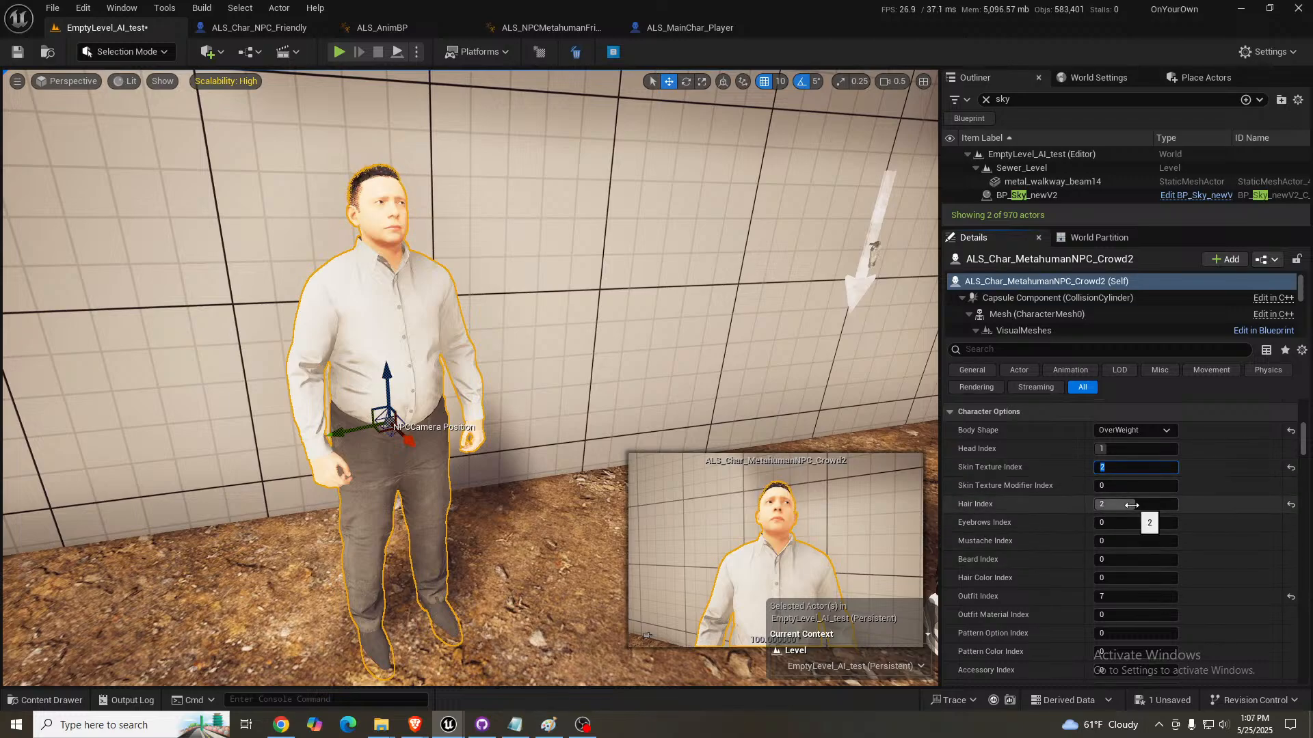
right_click_drag(674, 341, 653, 359)
key("w")
key("s")
key("w")
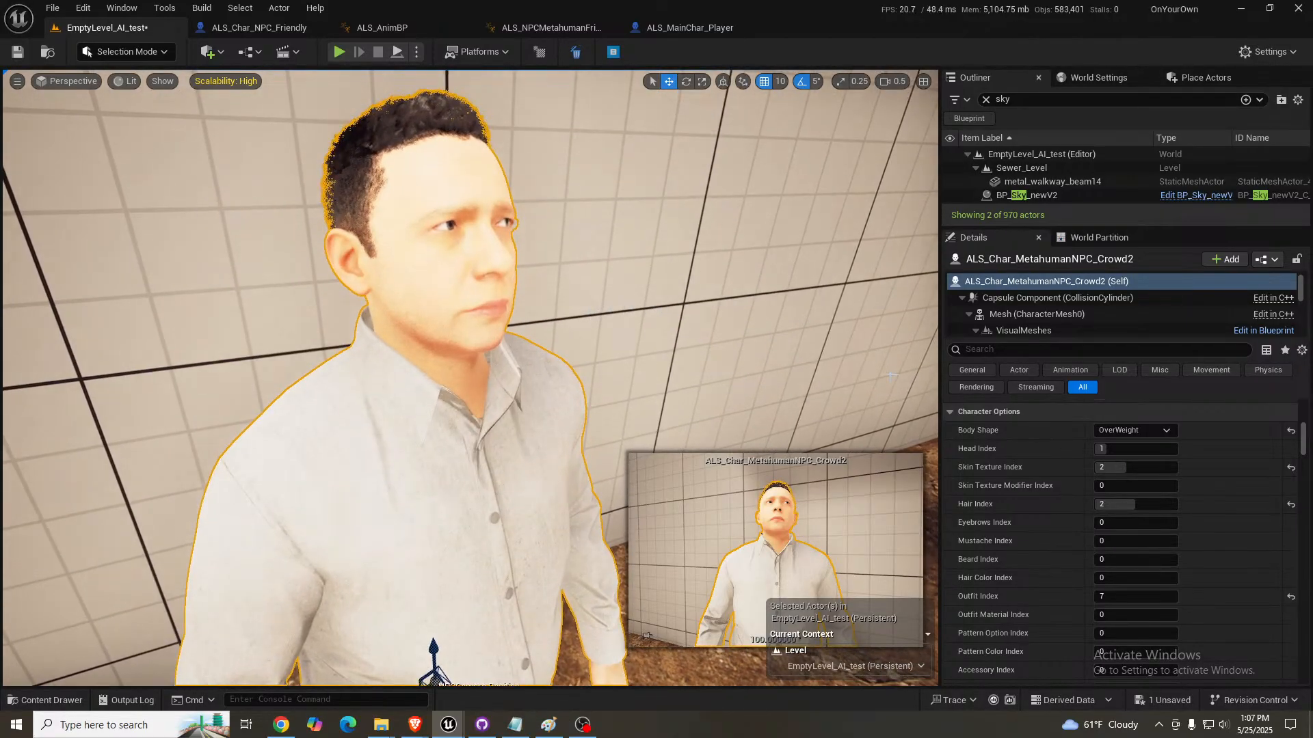
- Try Hair Index values 0, 1, 2 and 3 on the crowd NPC and settle on 4
left_click(1157, 505)
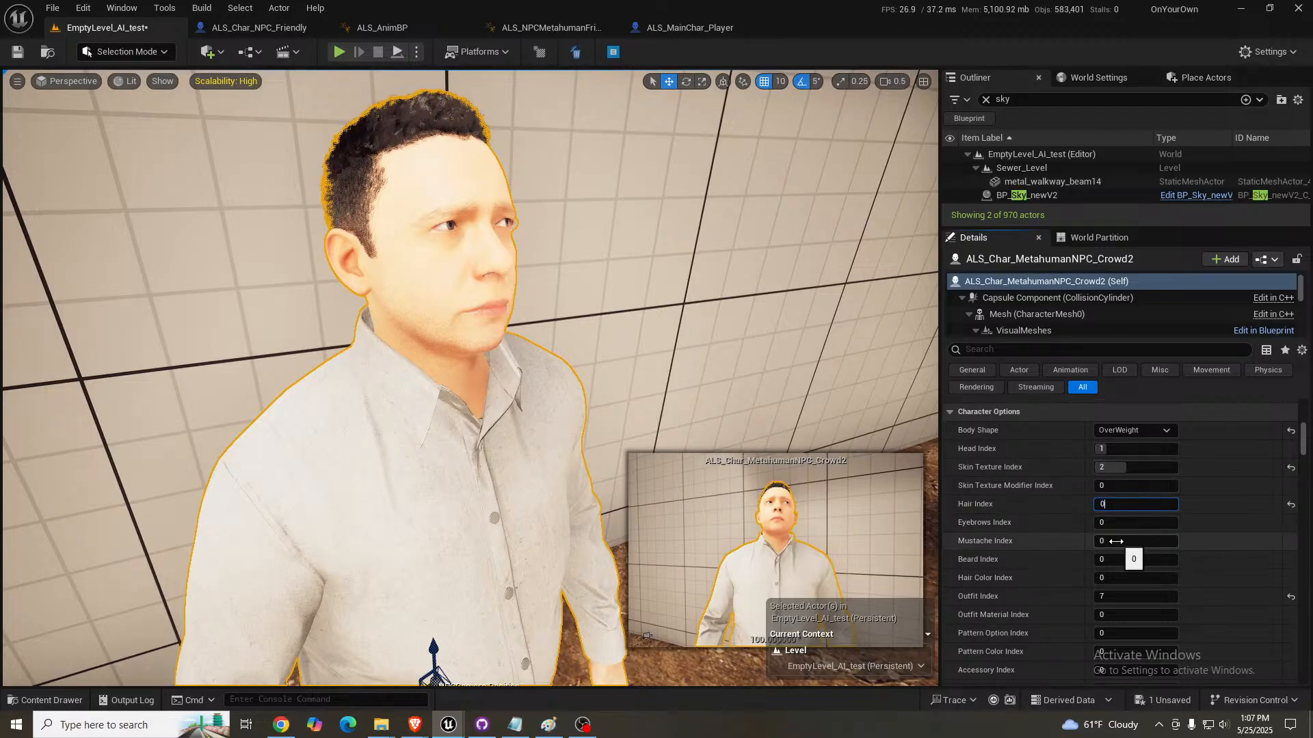
type("0")
key("Return")
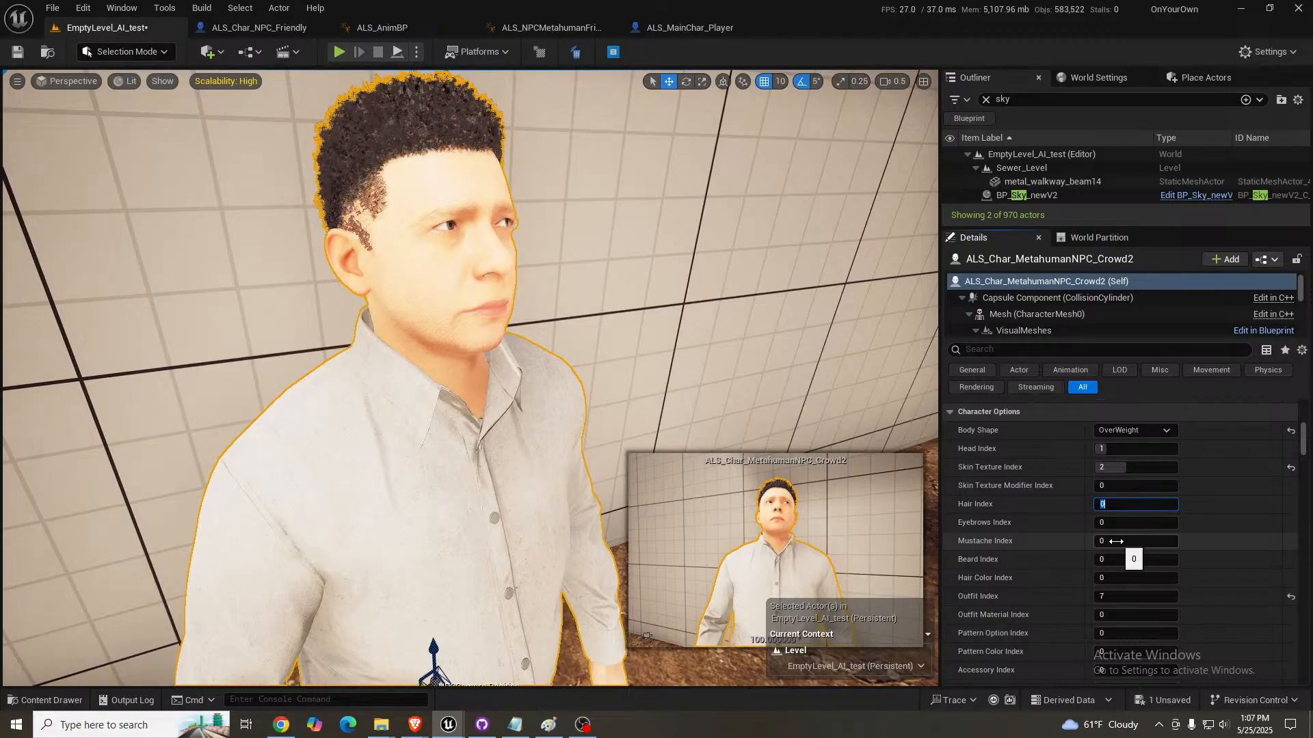
type("1")
key("Return")
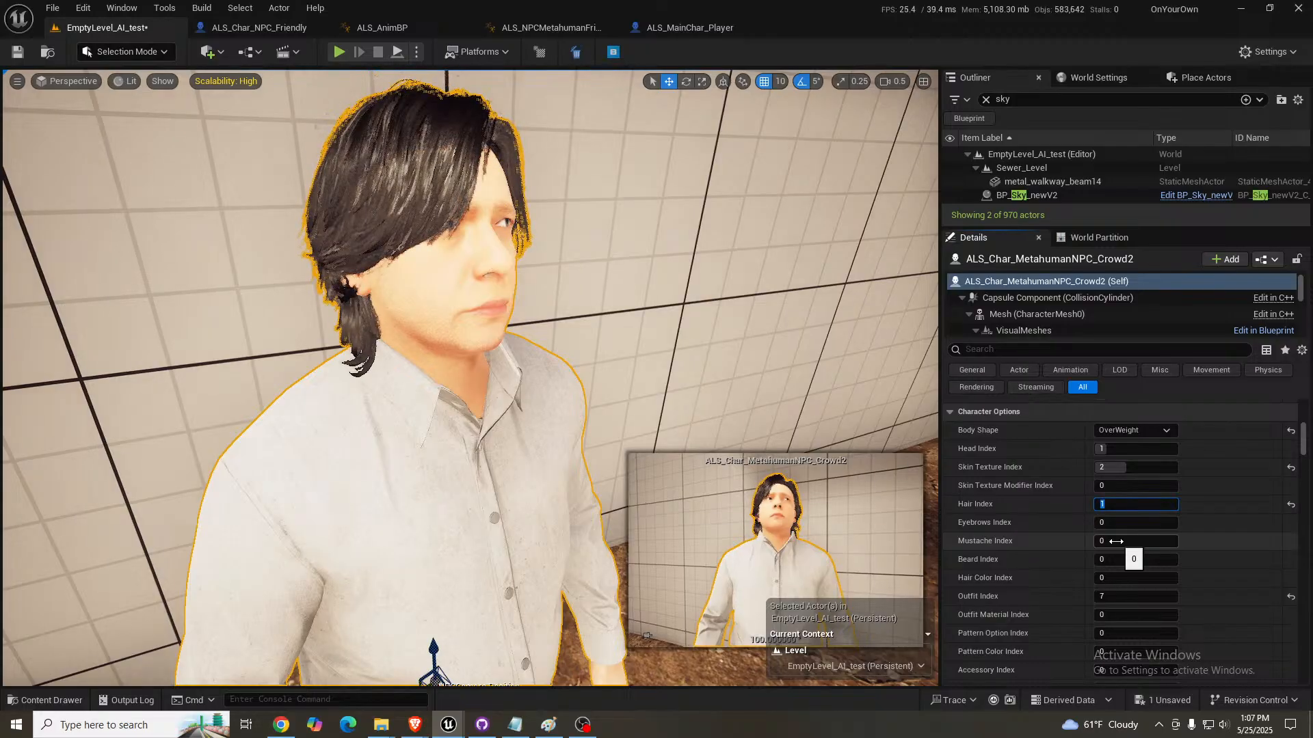
type("2")
key("Return")
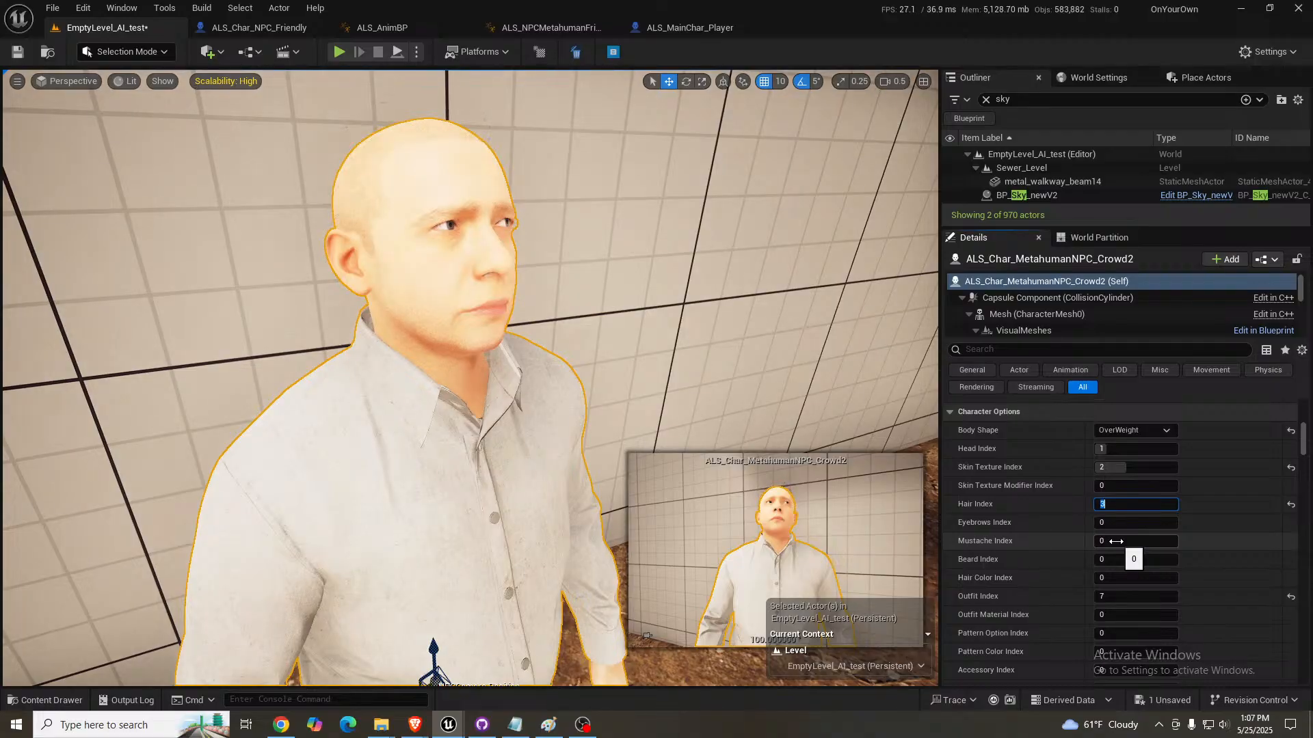
key("BackSpace")
key("Return")
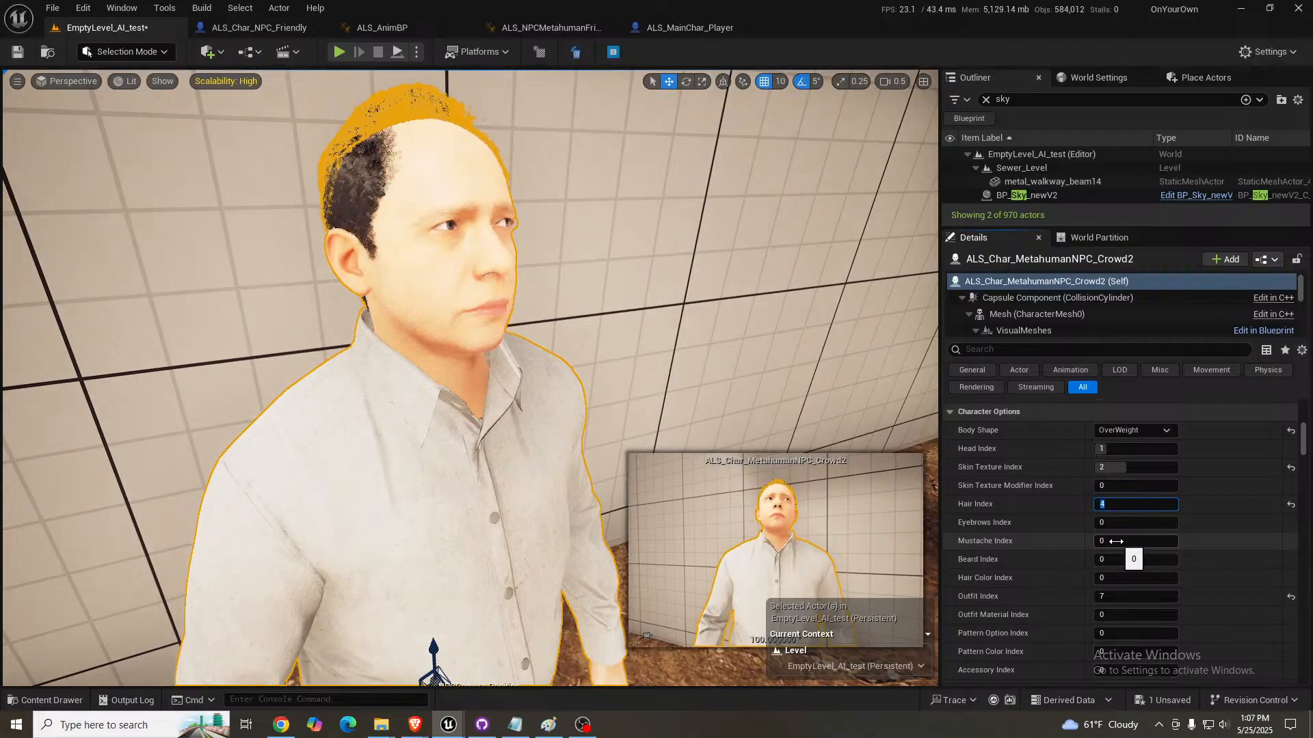
right_click_drag(691, 363, 685, 340)
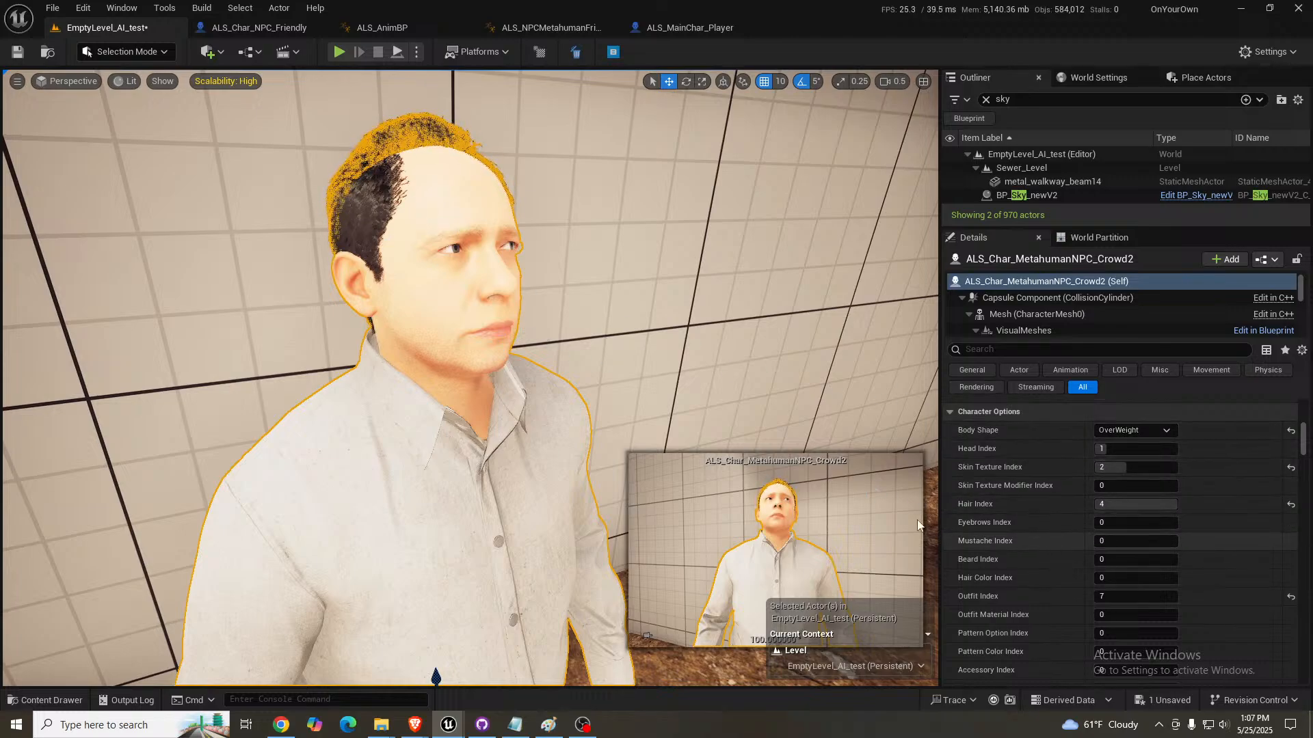
right_click_drag(807, 437, 809, 461)
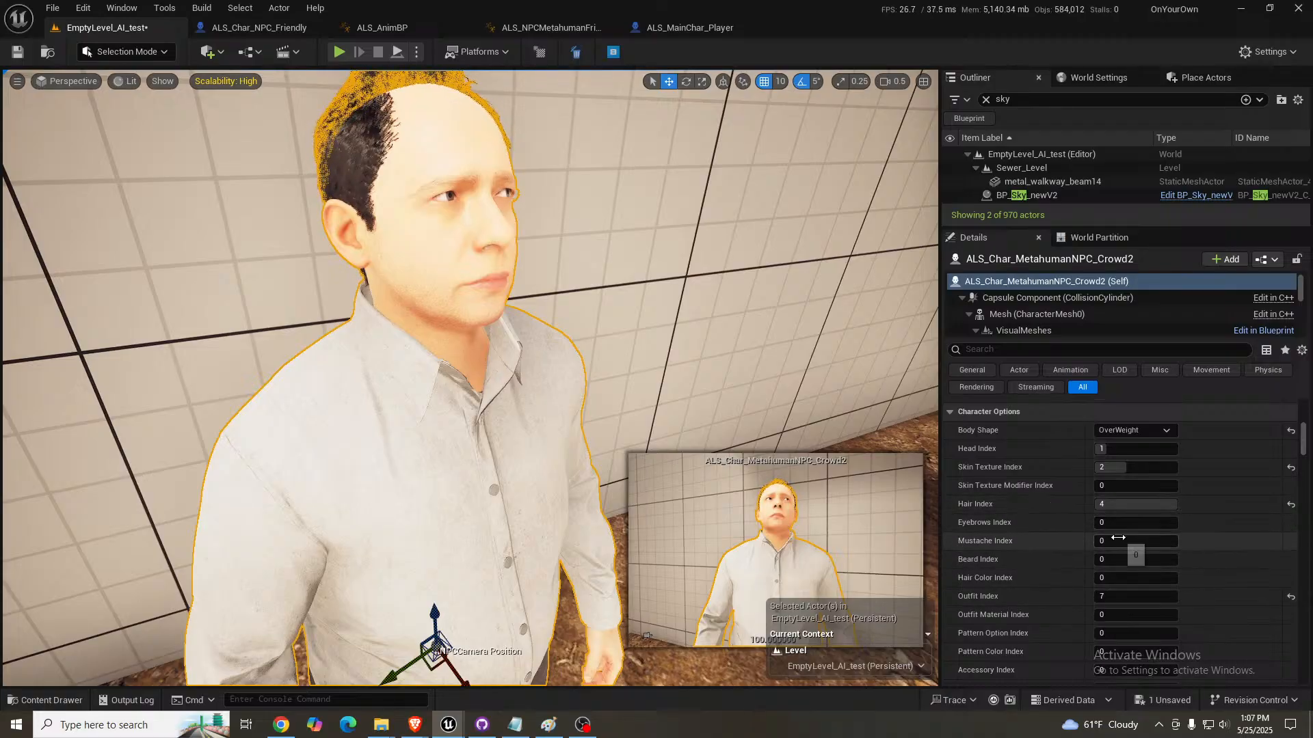
- Try Mustache Index values 1, 2 and 3 on the crowd NPC and settle on 1
left_click(1148, 542)
type("1")
key("Return")
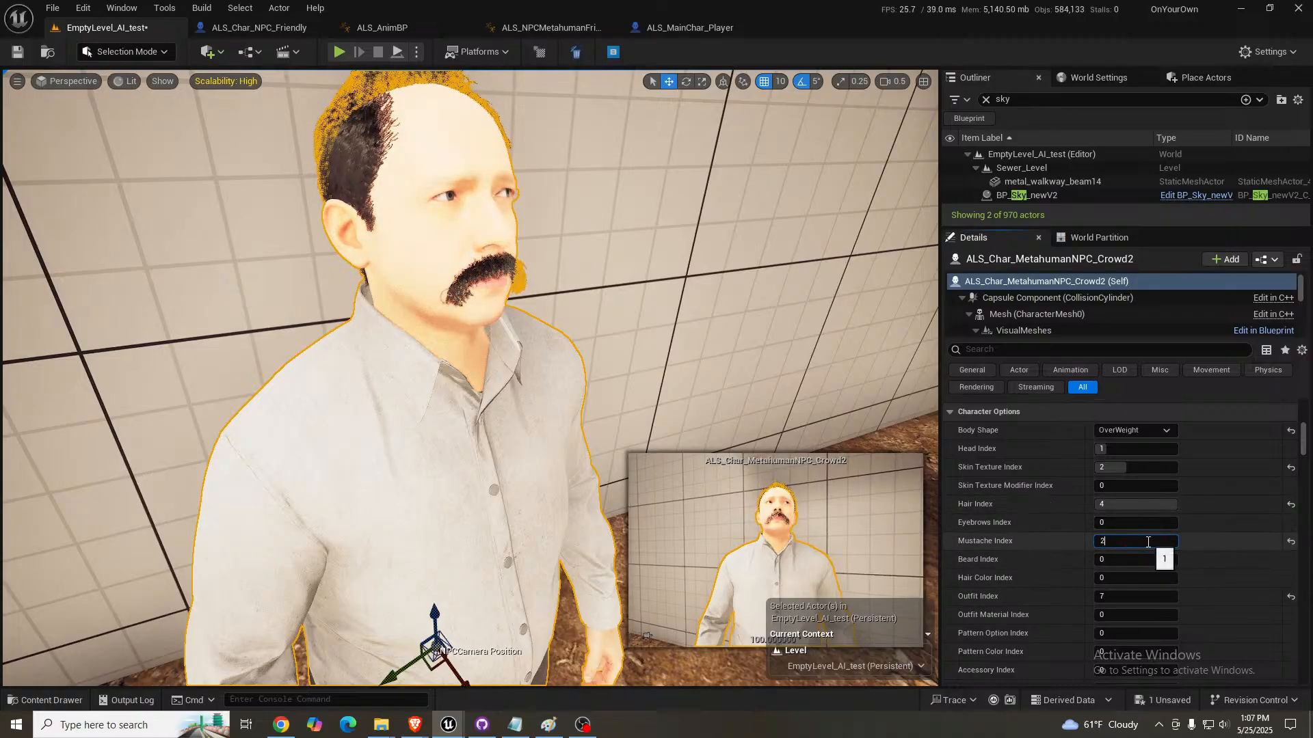
type("2")
key("Return")
key("Return")
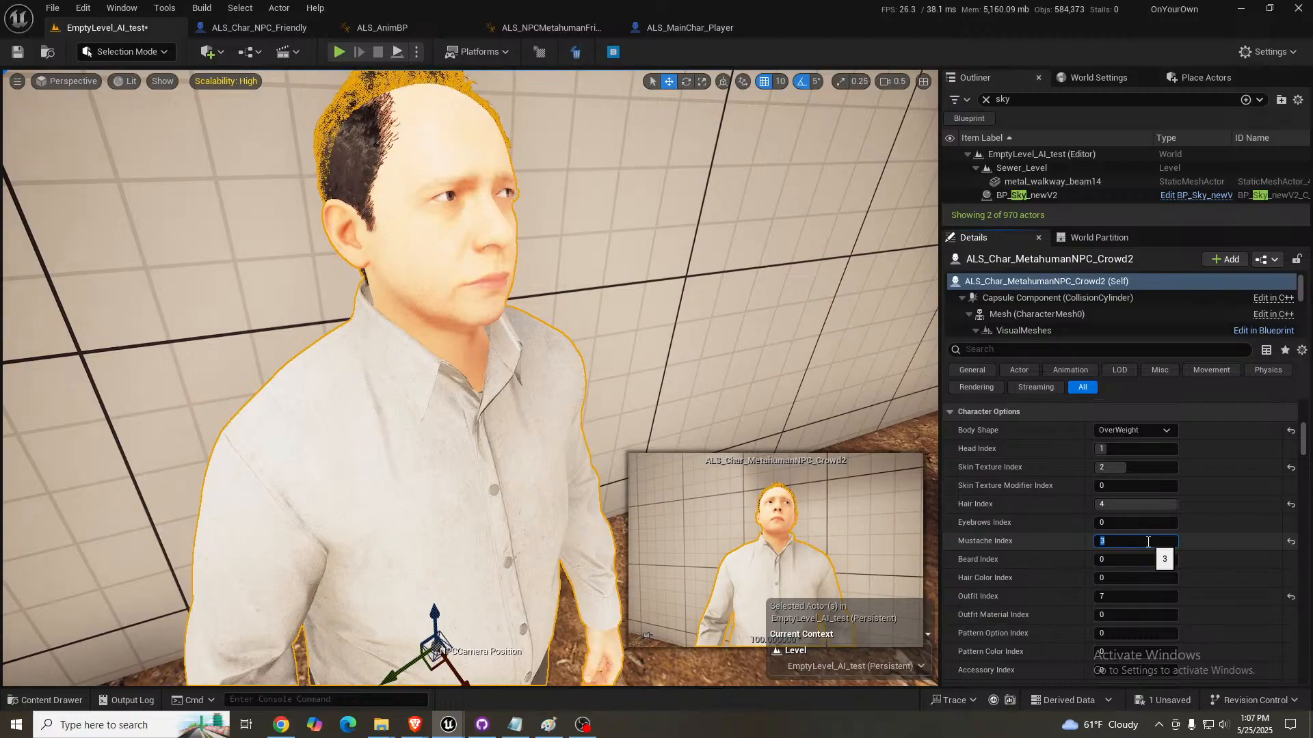
type("1")
key("Return")
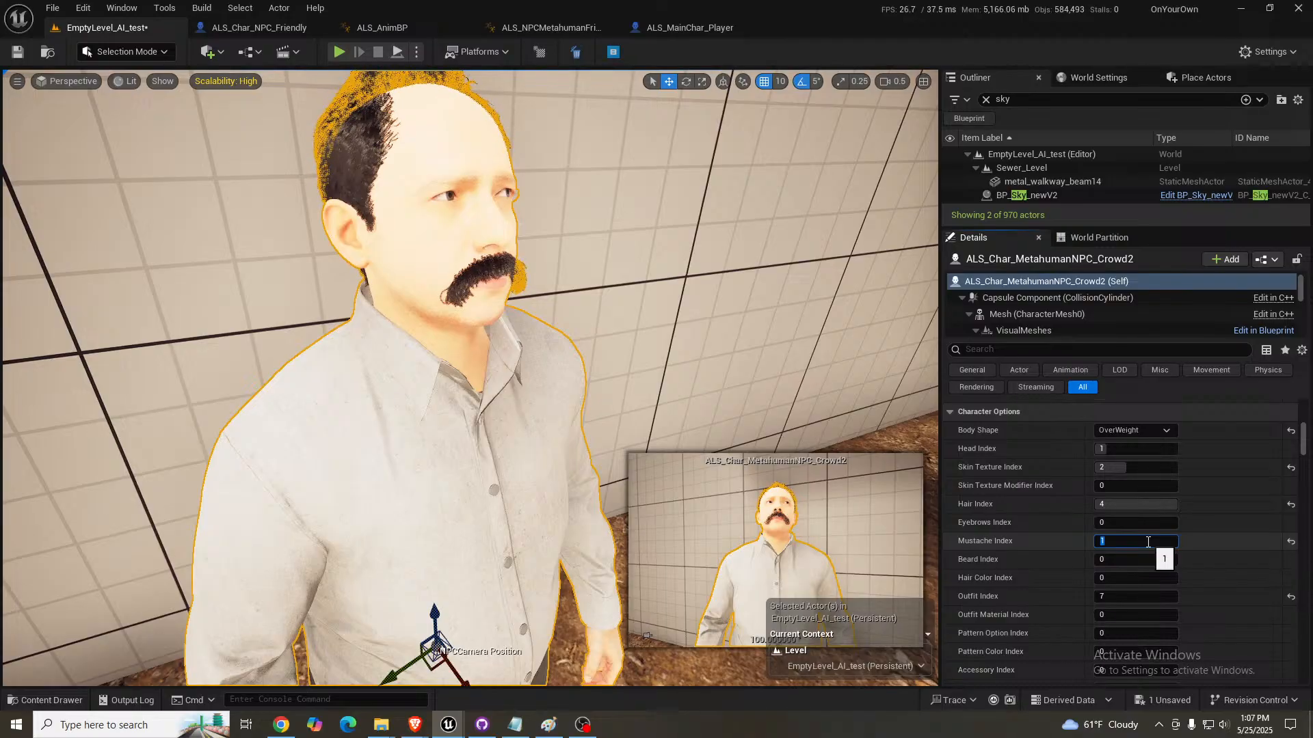
- Select the sky actor BP_Sky_newV2 and change the third Sky Rotation value to about 845.4° to darken the lighting on the NPC
right_click_drag(700, 151, 896, 103)
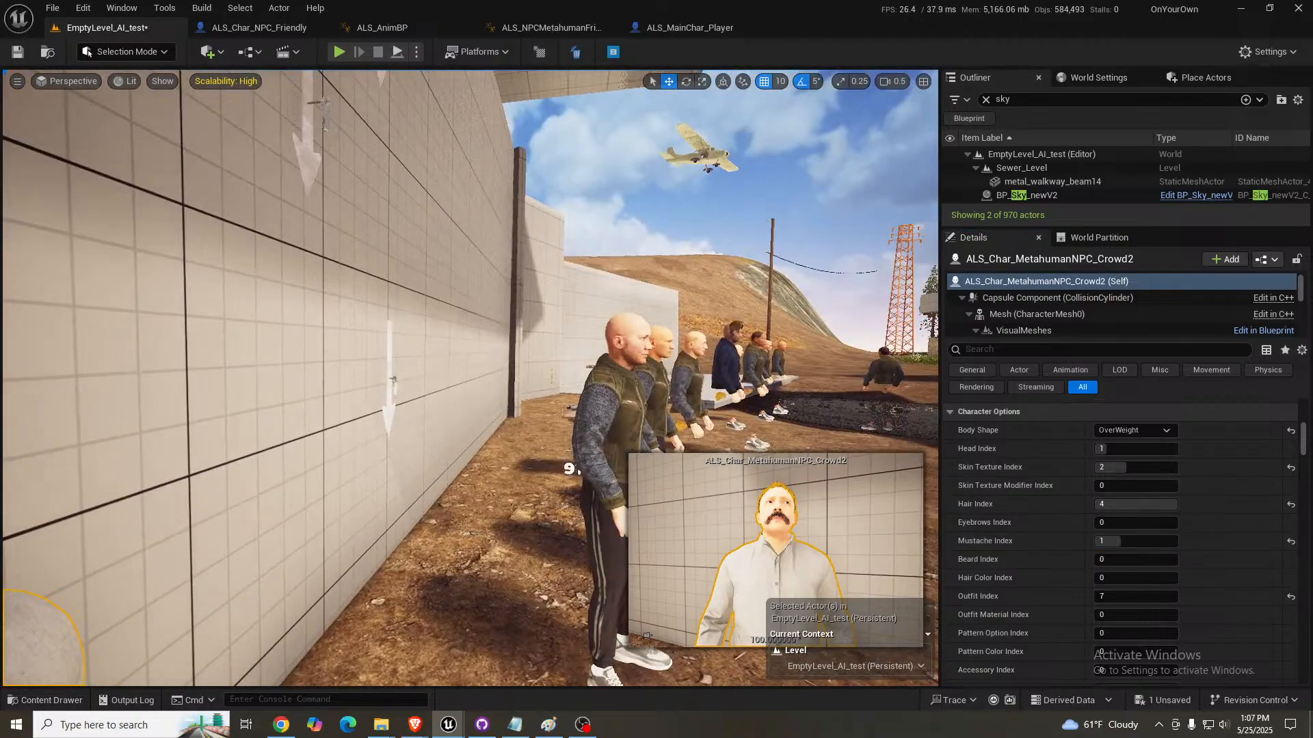
left_click(711, 193)
right_click_drag(814, 468, 684, 476)
scroll(1207, 512, "up", 10)
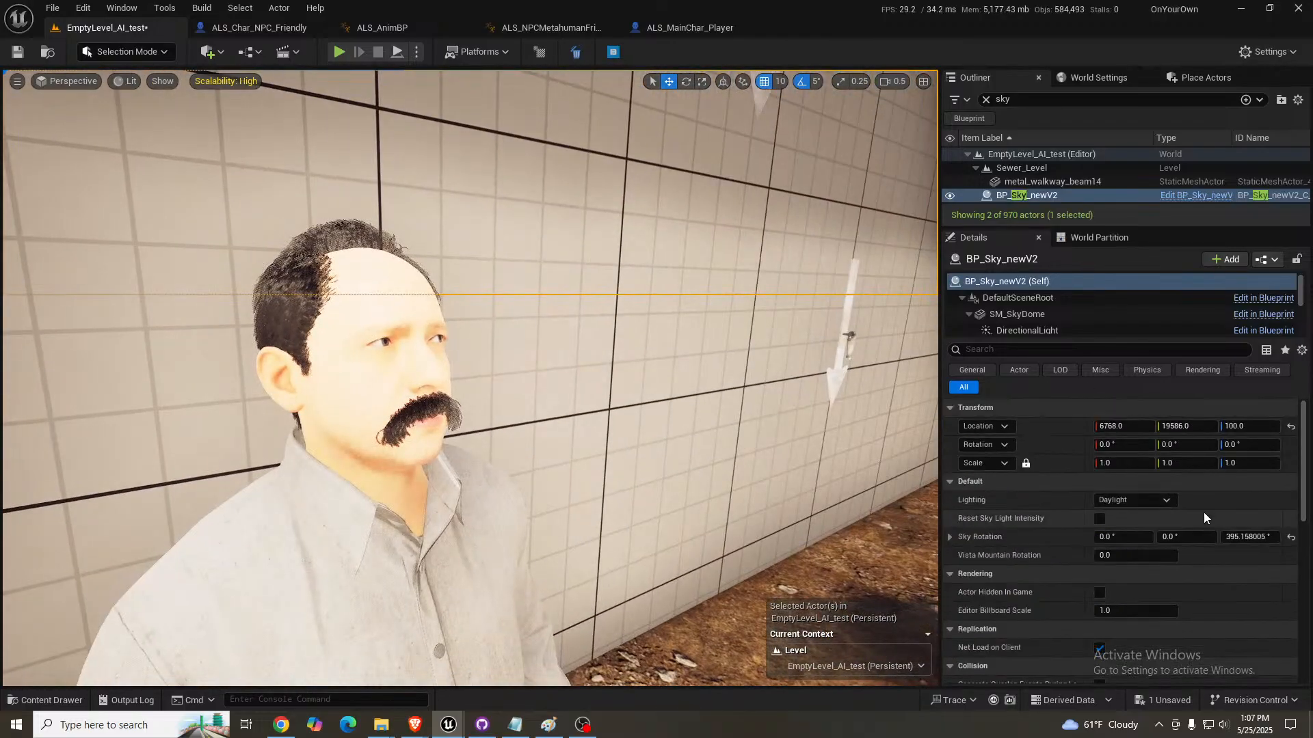
left_click_drag(1248, 537, 1286, 537)
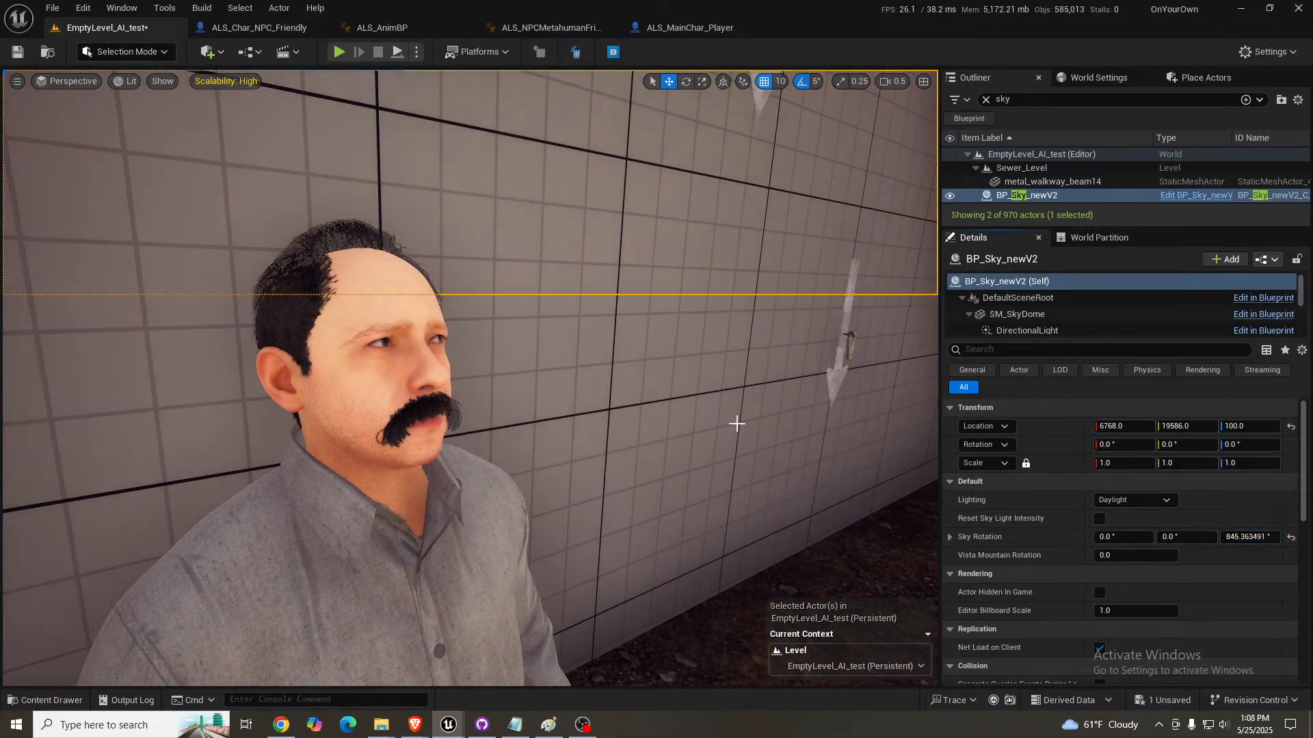
- Reselect the mustached crowd NPC and enable its Wears Hat option
key("d")
right_click_drag(735, 422, 677, 431)
key("s")
key("a")
key("w")
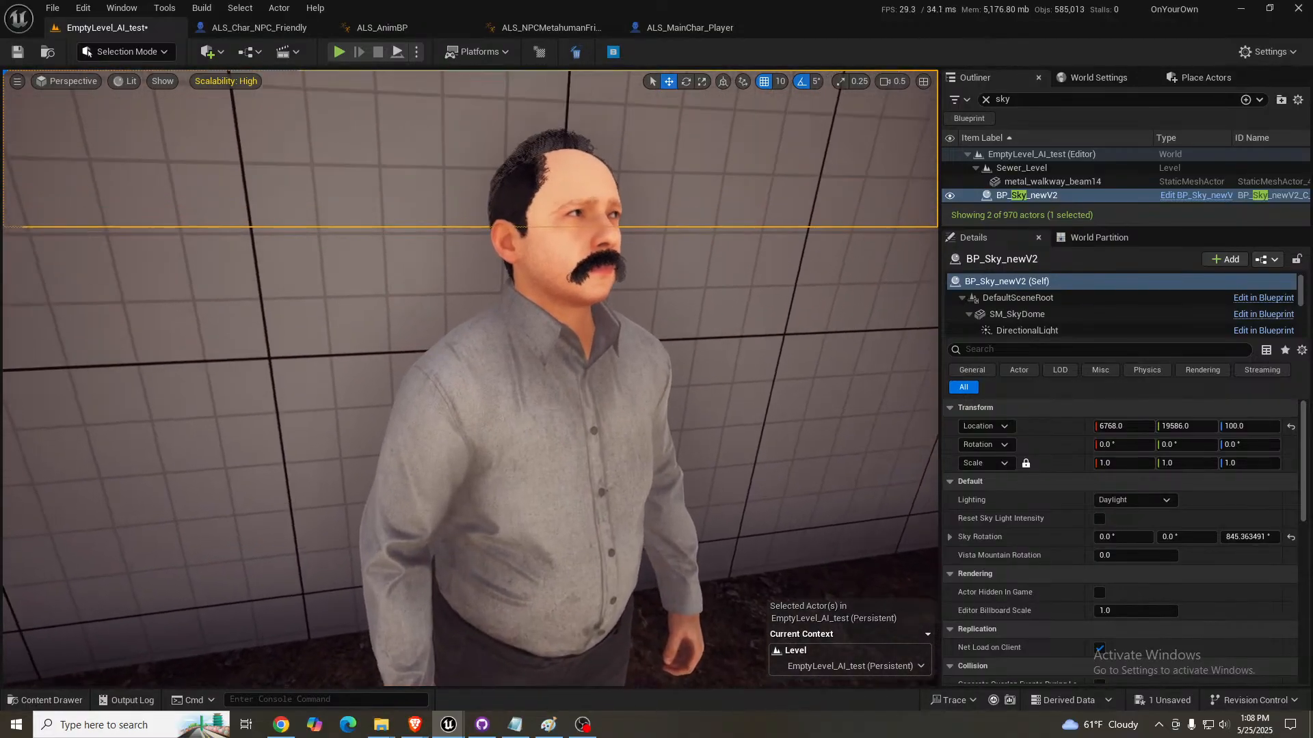
left_click(609, 419)
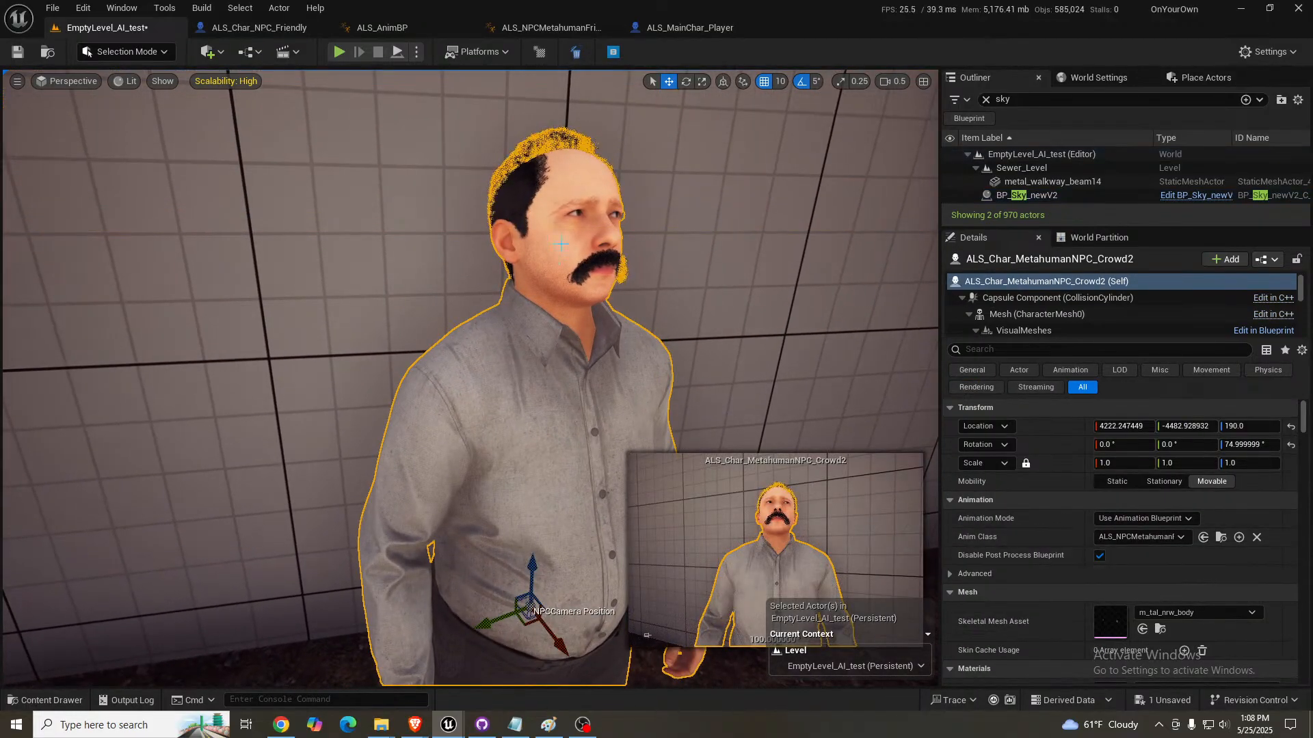
scroll(1080, 553, "down", 8)
scroll(1081, 560, "down", 3)
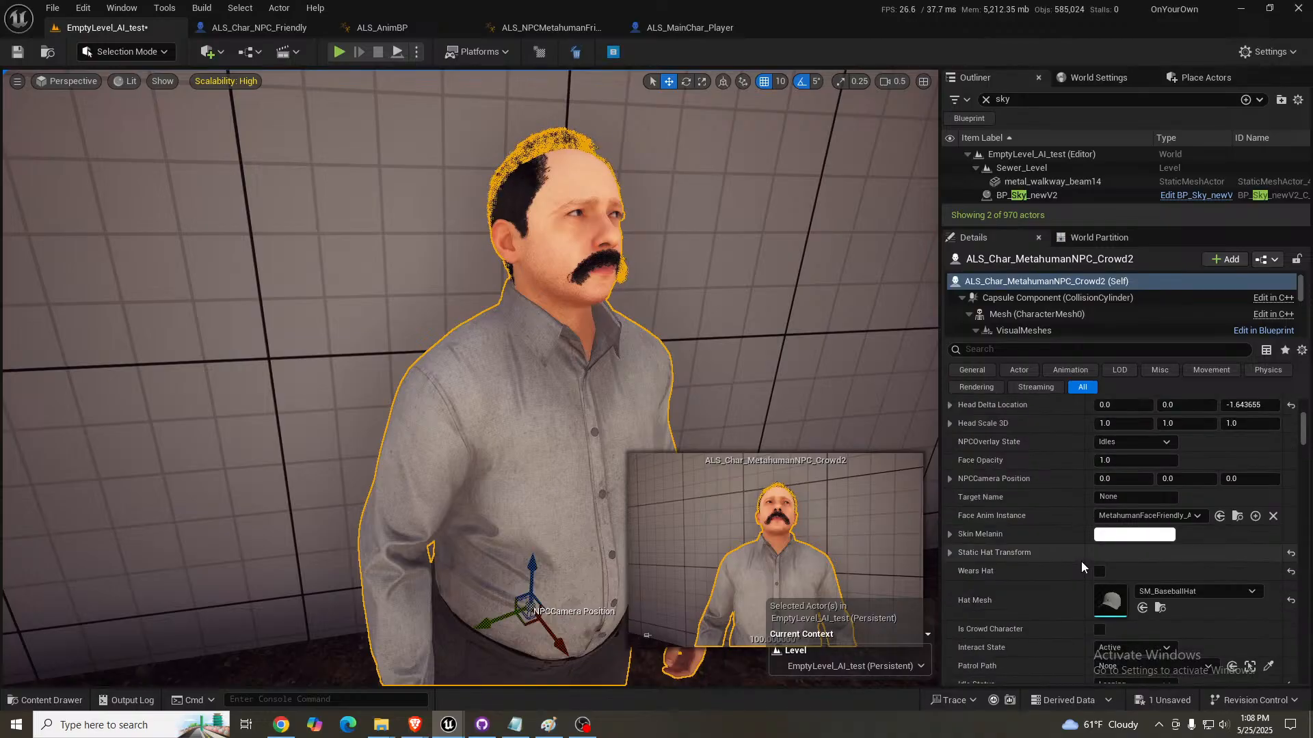
scroll(1078, 560, "down", 3)
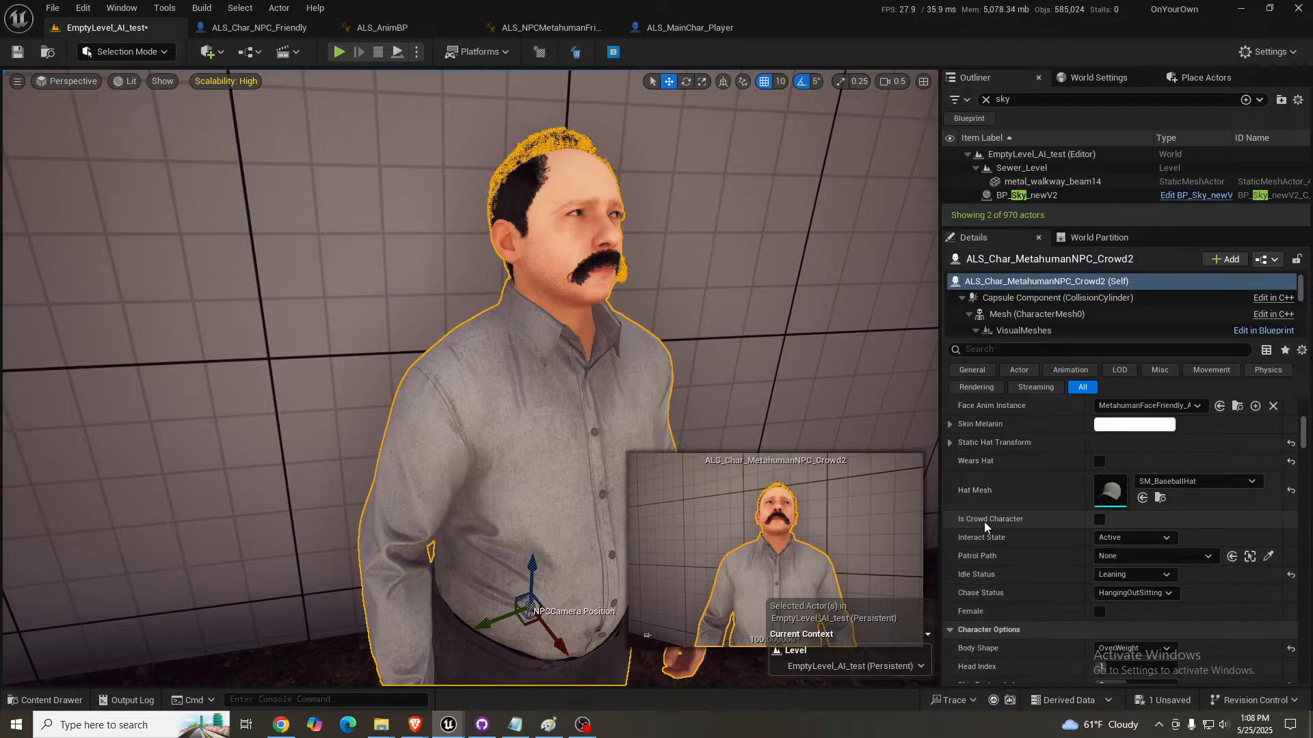
left_click(1099, 461)
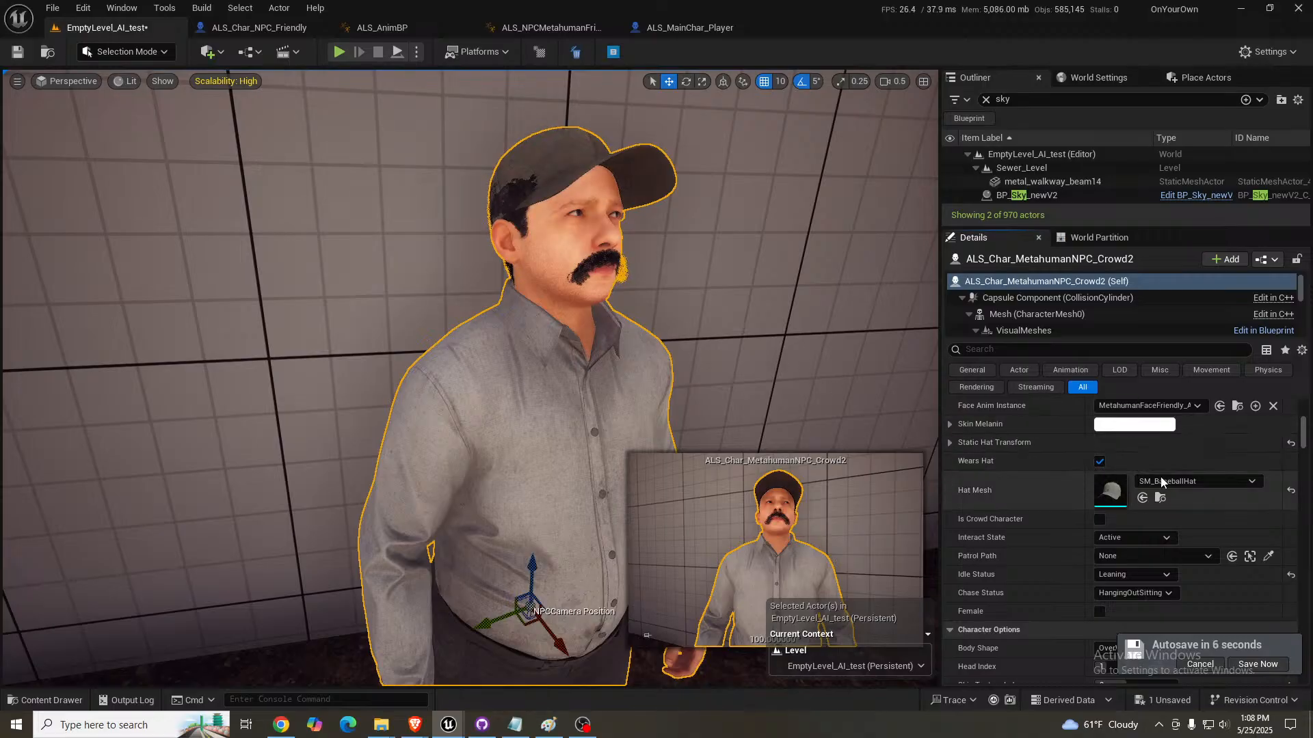
- Search the Hat Mesh assets for "sm_hat" and assign SM_Hat to the crowd NPC
left_click(1196, 483)
left_click(1196, 482)
left_click(1197, 482)
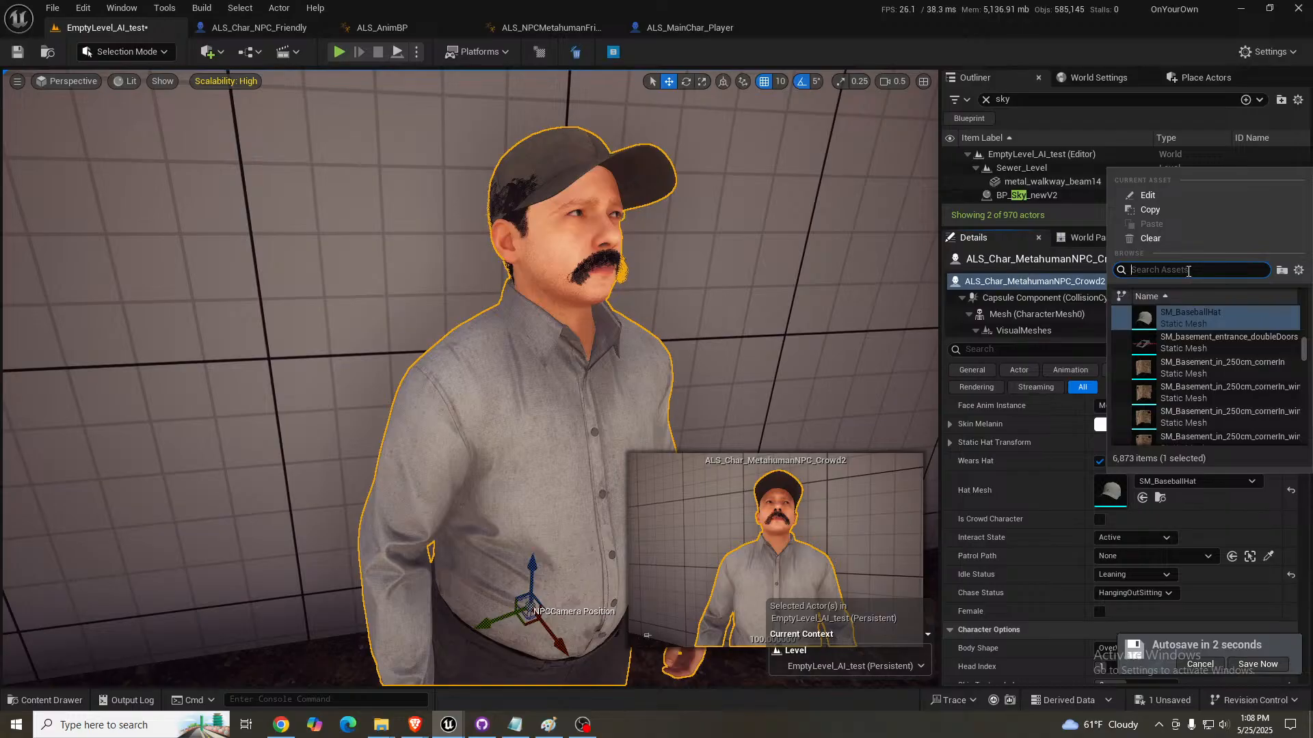
type("sm_hat")
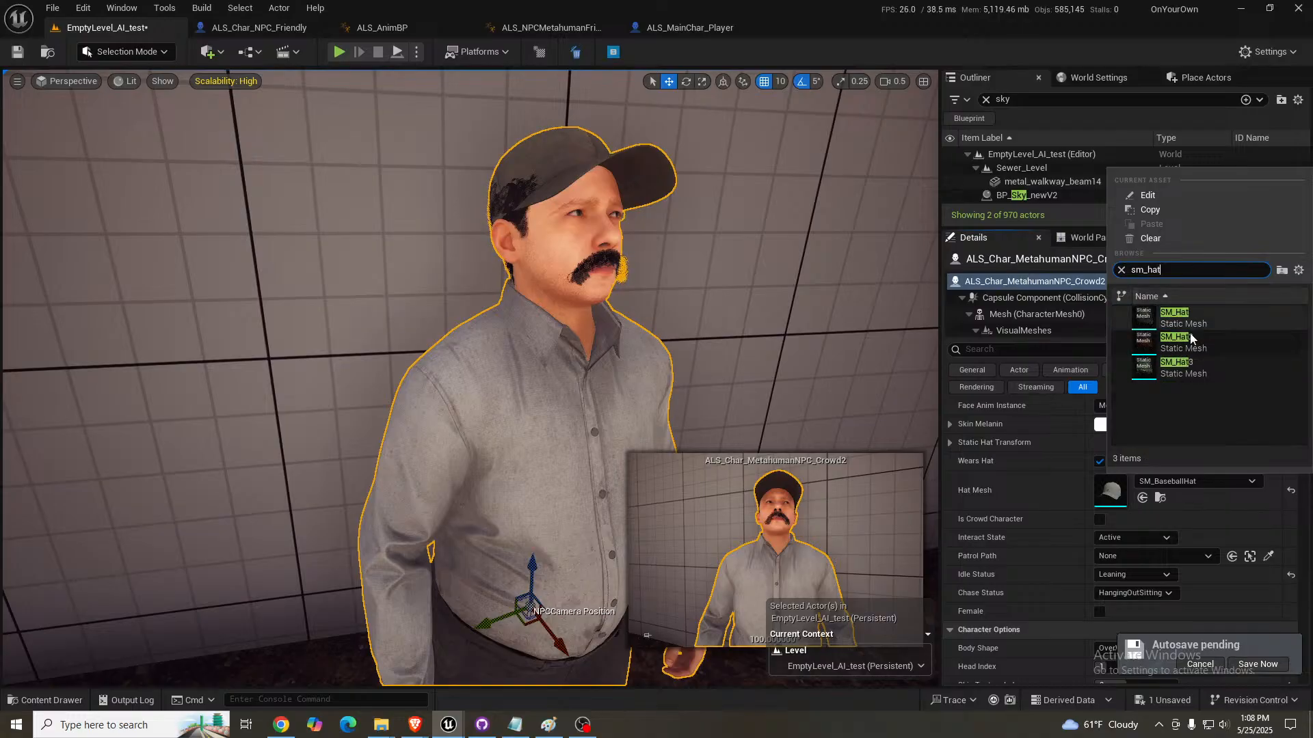
left_click(1192, 324)
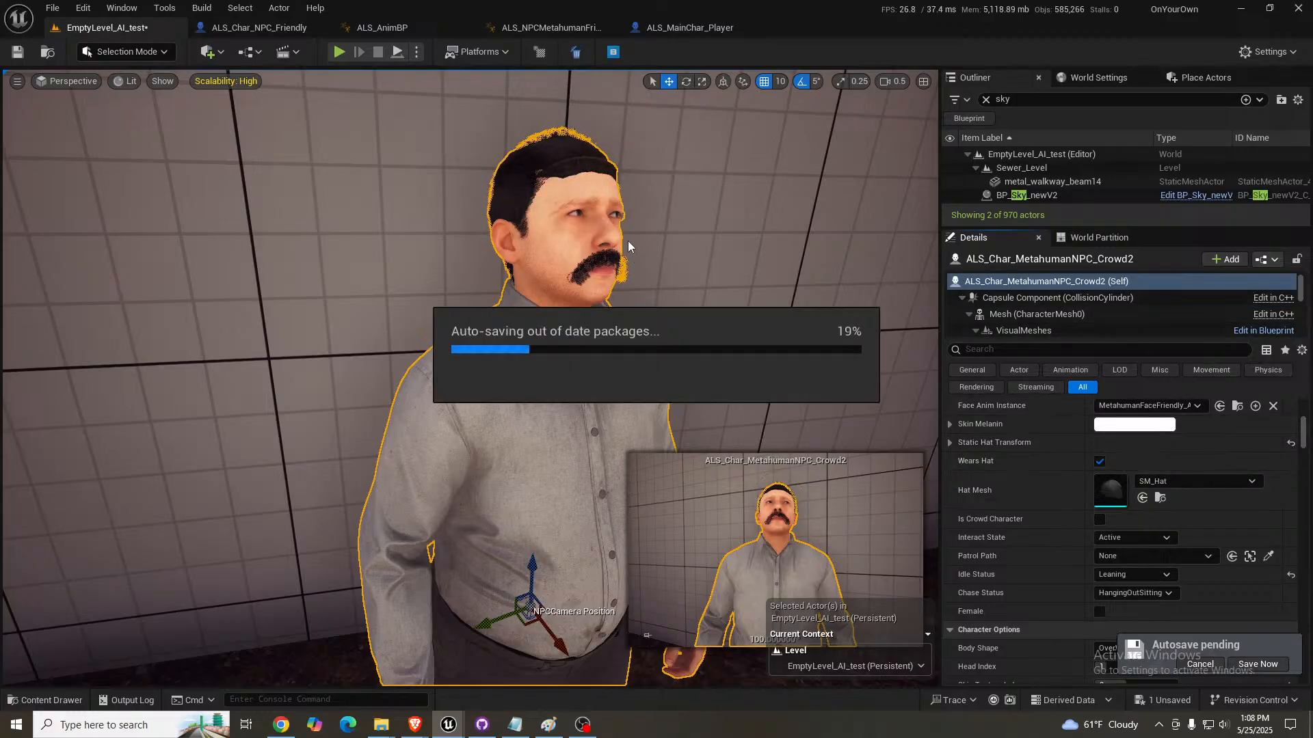
mouse_move(670, 275)
middle_mouse_down()
mouse_move(670, 212)
mouse_move(669, 276)
middle_mouse_up()
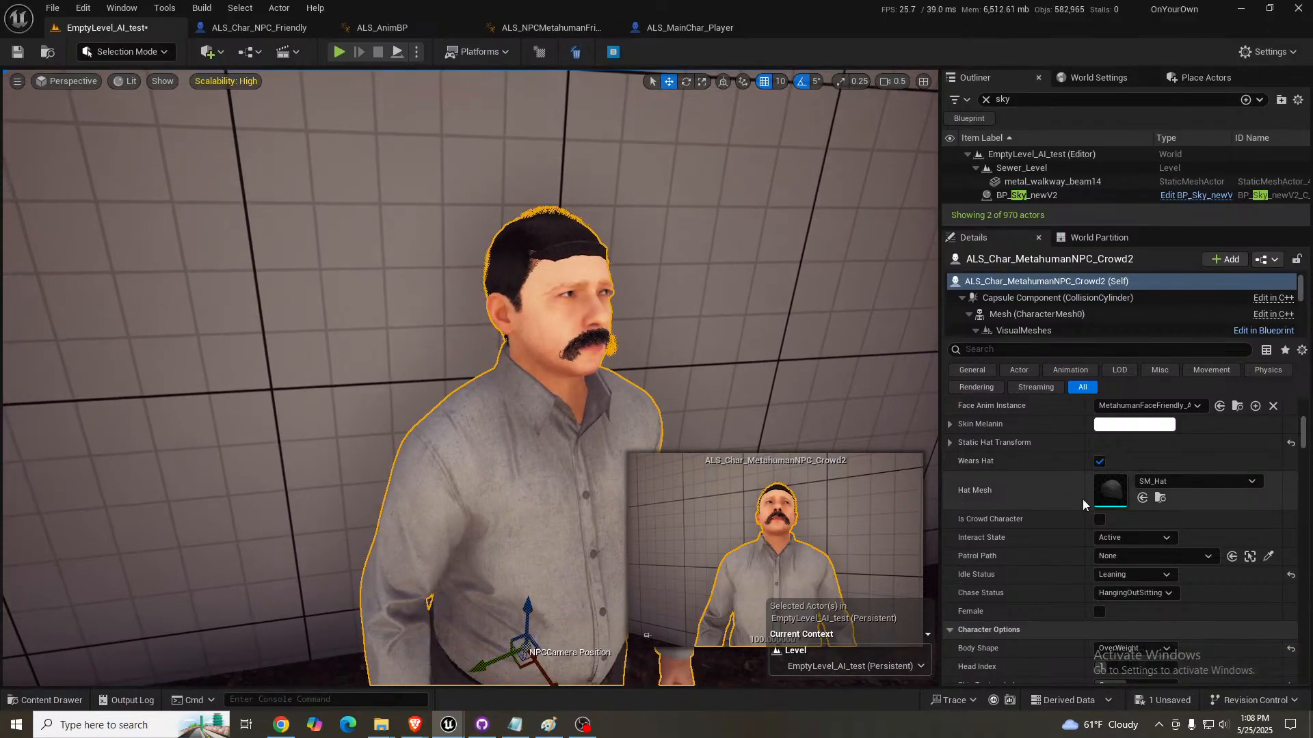
- Disable the crowd NPC's Wears Hat option
left_click(1100, 462)
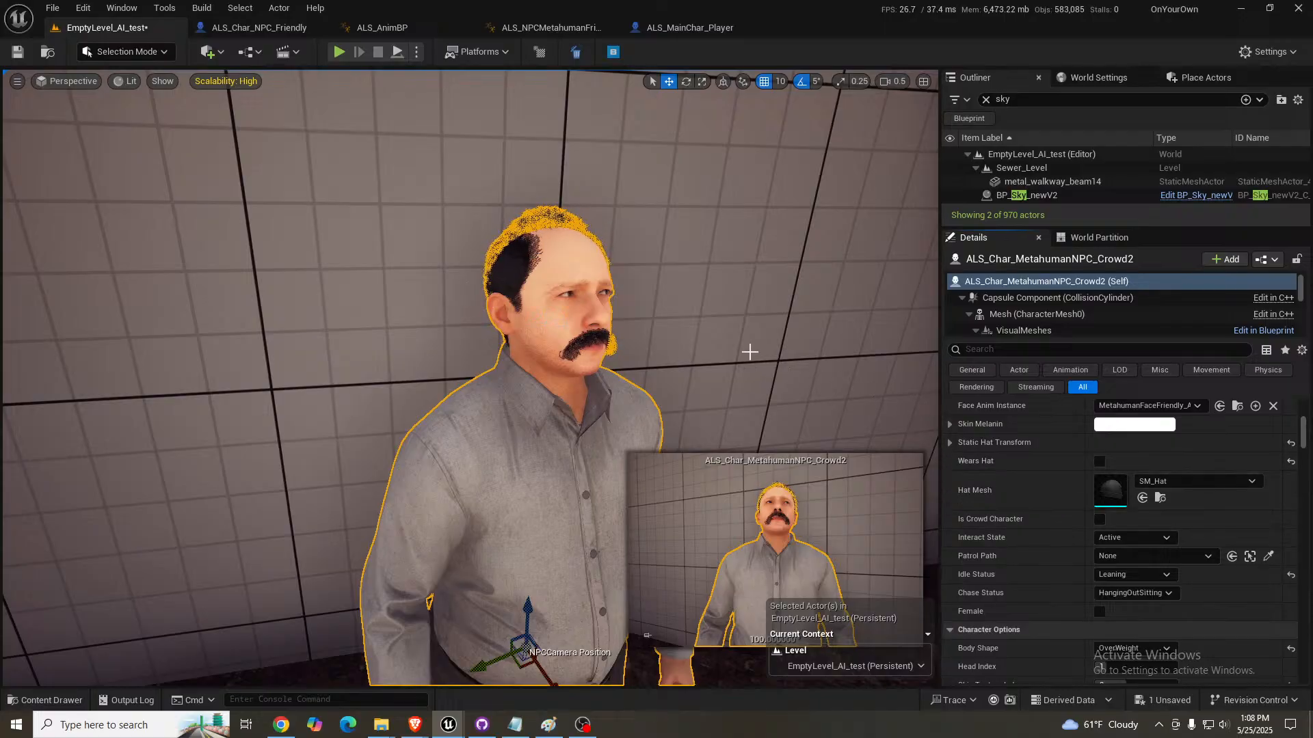
right_click_drag(729, 352, 729, 372)
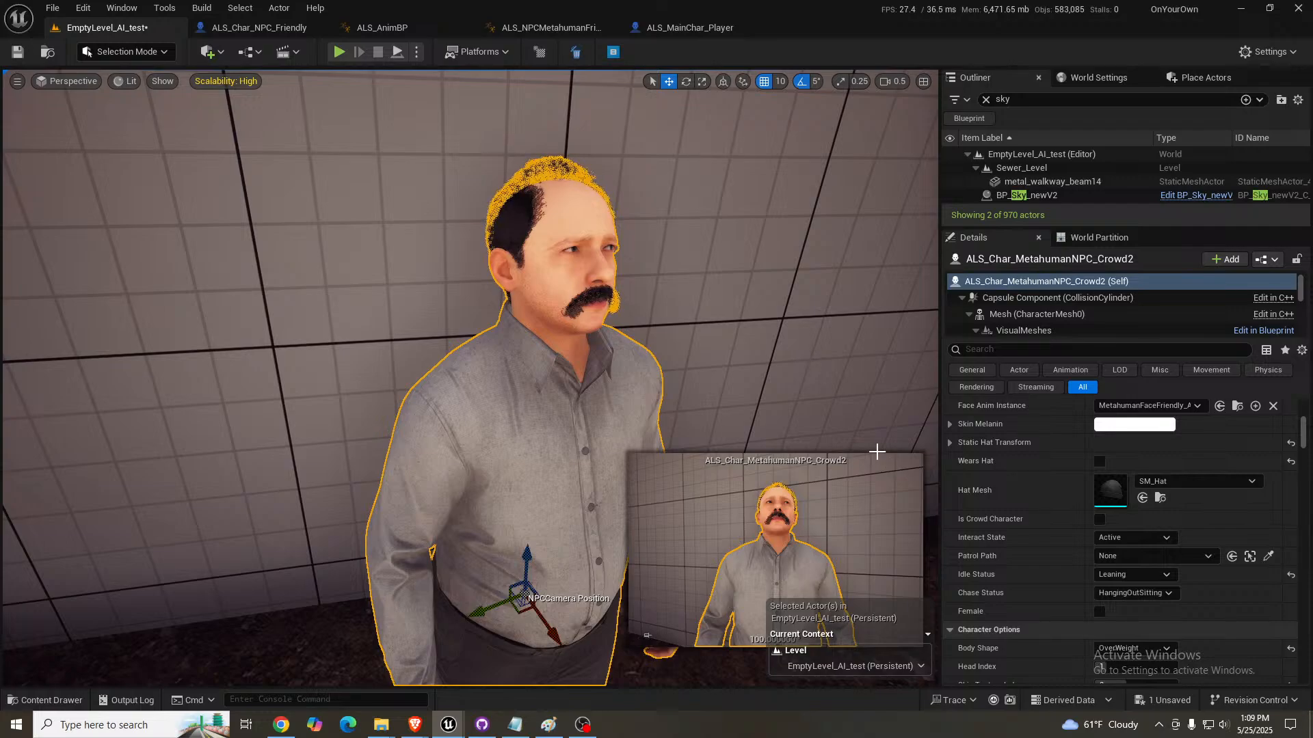
right_click_drag(750, 294, 749, 312)
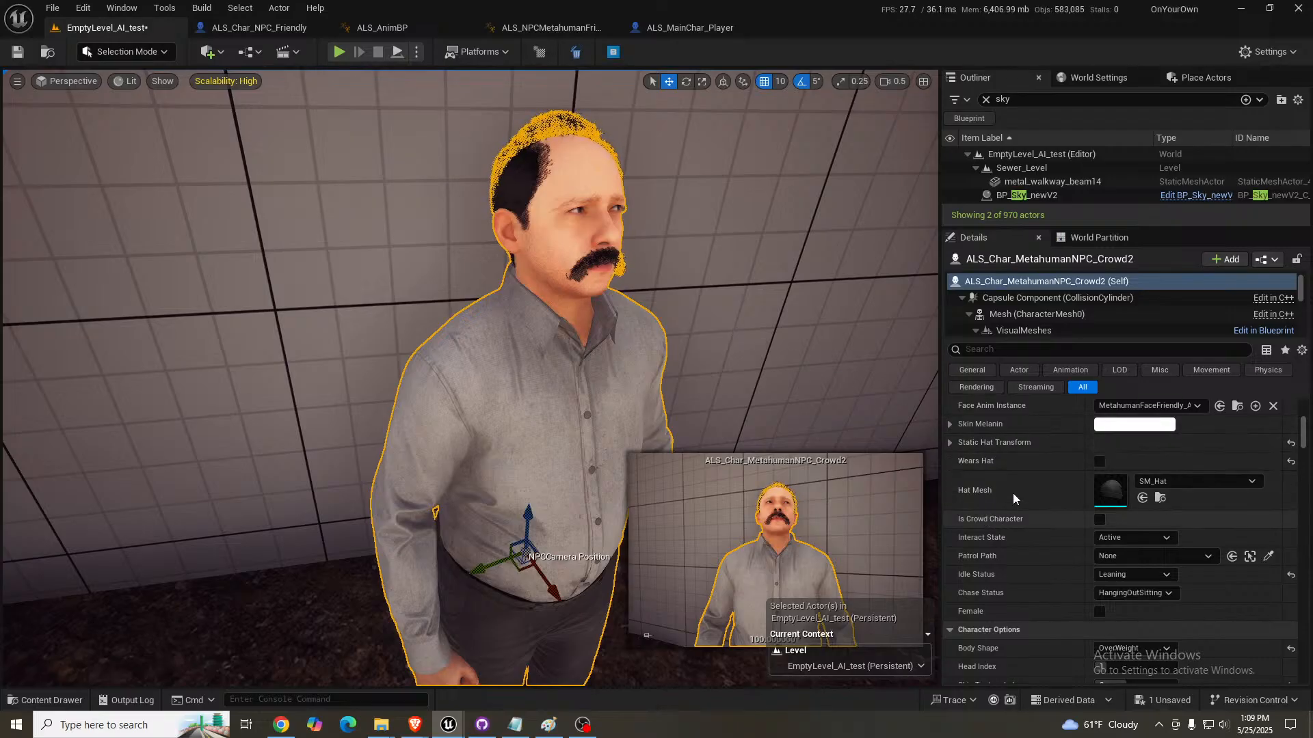
- Try Outfit Index 0 on the crowd NPC
mouse_move(773, 355)
right_mouse_down()
mouse_move(750, 366)
mouse_move(765, 366)
mouse_move(748, 410)
mouse_move(781, 341)
mouse_move(786, 355)
right_mouse_up()
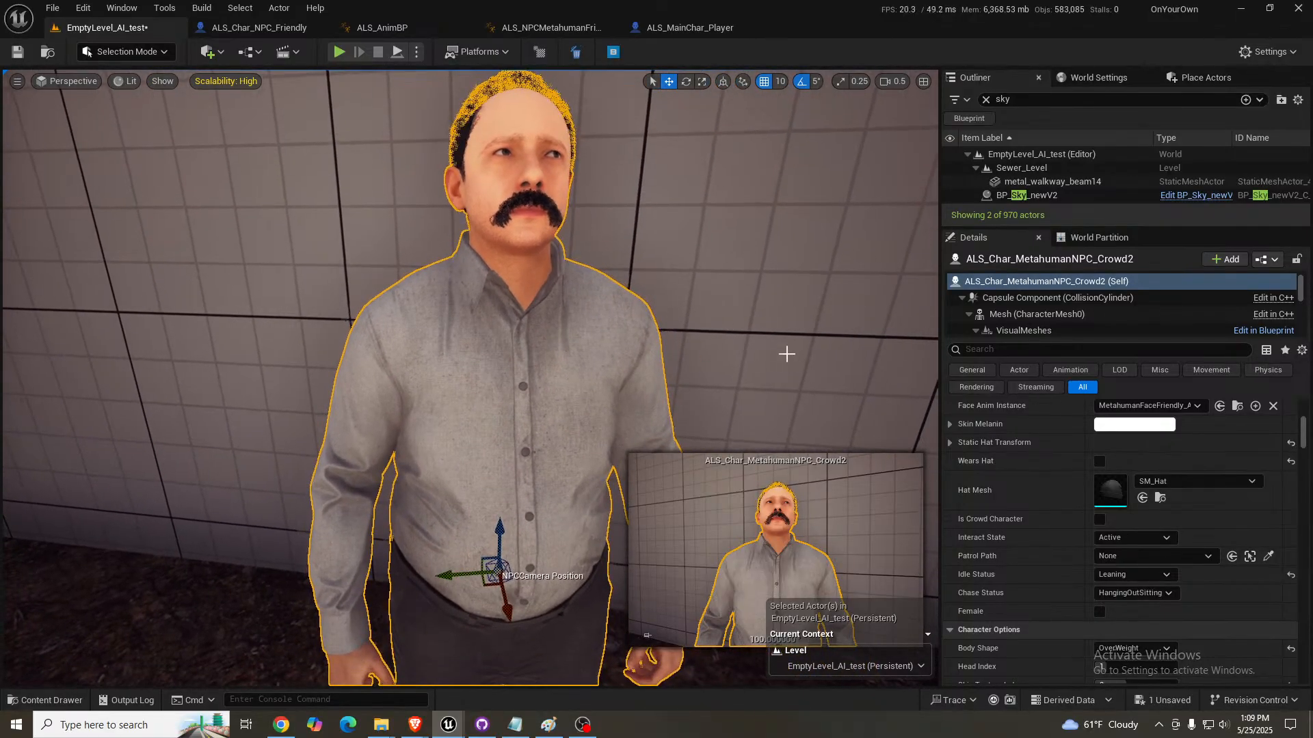
scroll(1102, 524, "down", 2)
scroll(1101, 524, "down", 6)
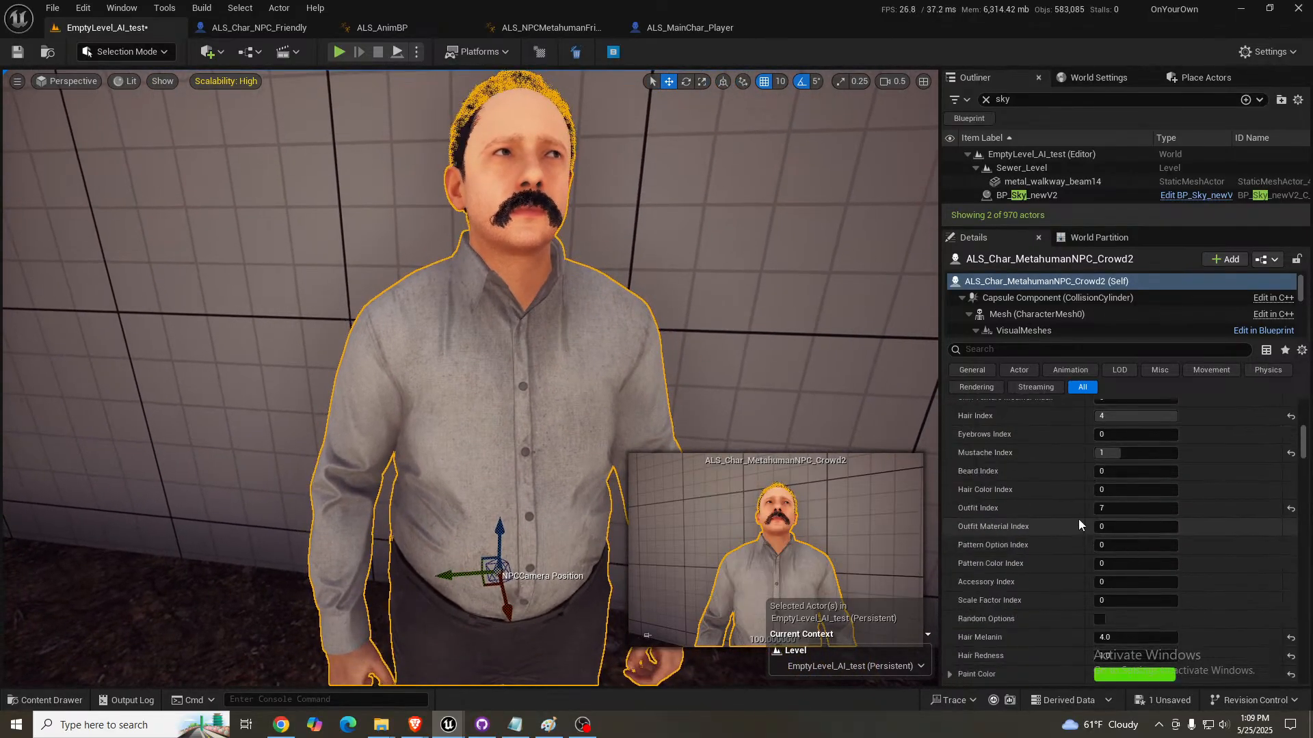
left_click(1126, 510)
type("0")
key("Return")
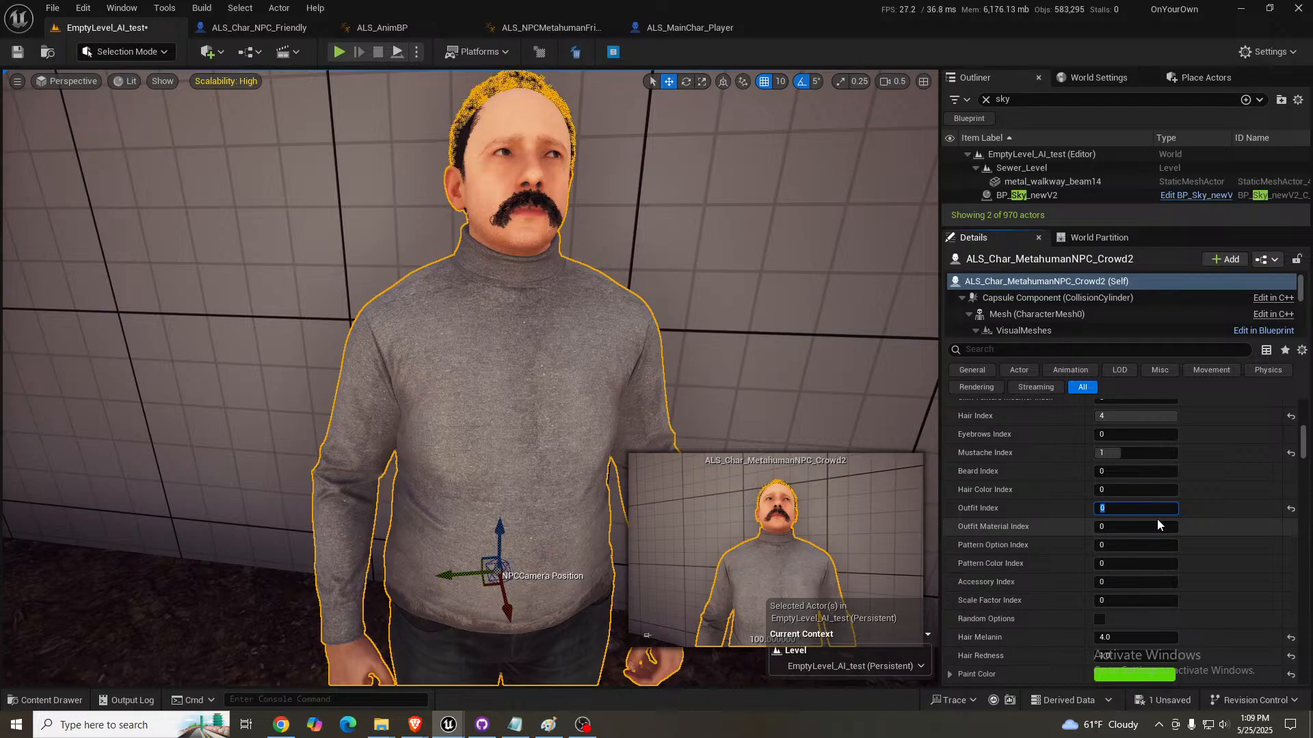
- Try Outfit Index 1 on the crowd NPC and switch it to 2
right_click_drag(684, 328, 782, 366)
key("s")
key("w")
key("s")
key("a")
key("w")
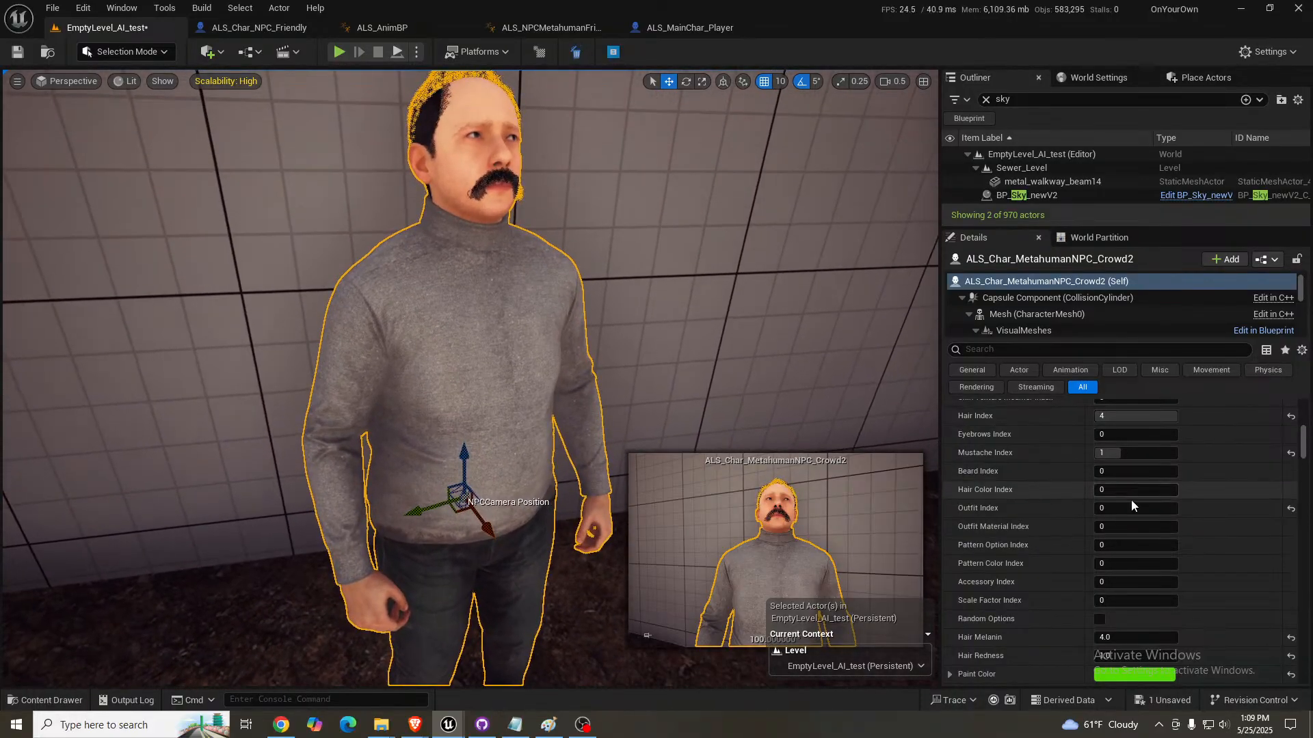
left_click(1150, 512)
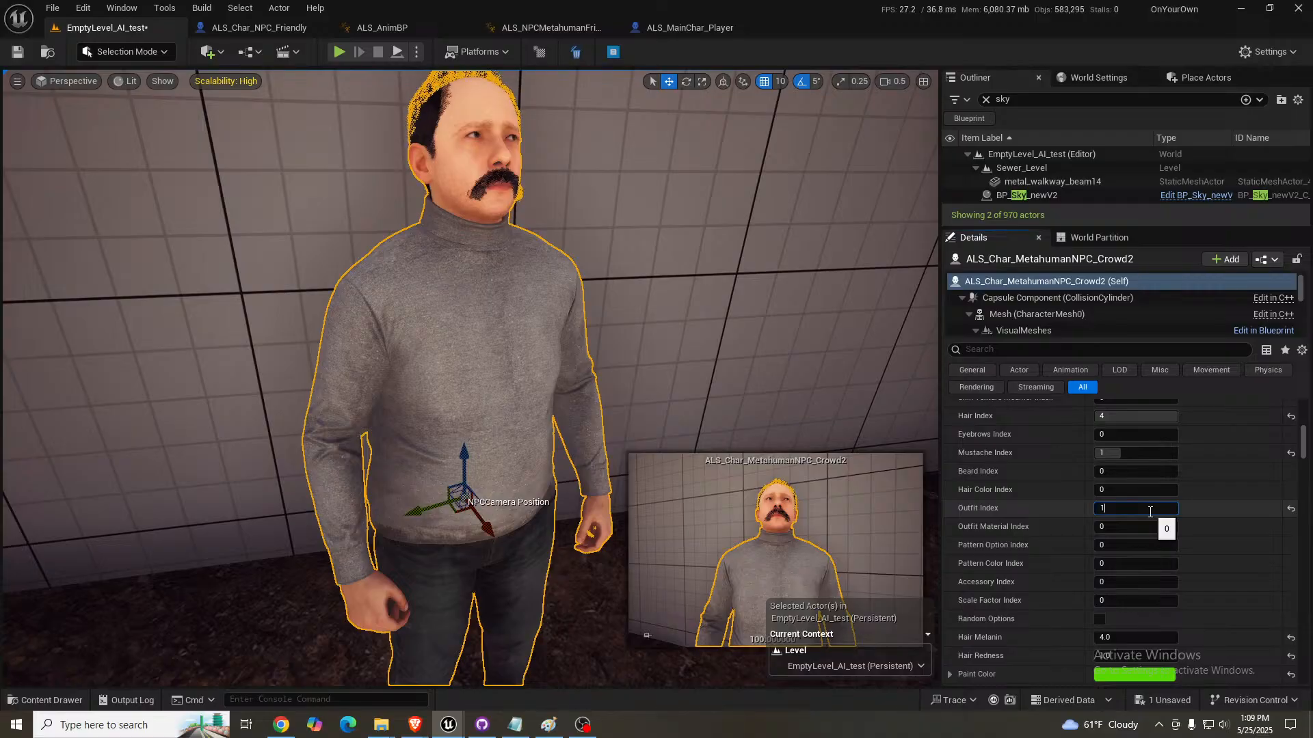
key("Return")
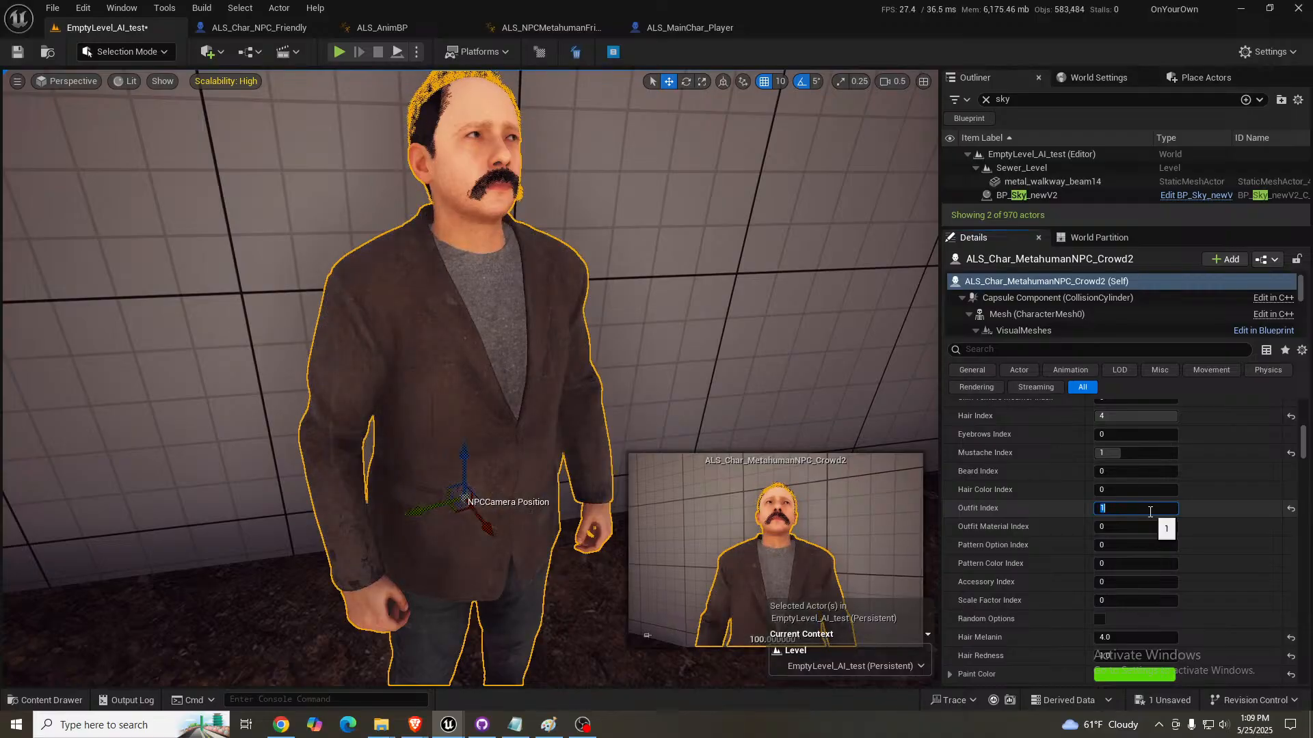
type("2")
key("Return")
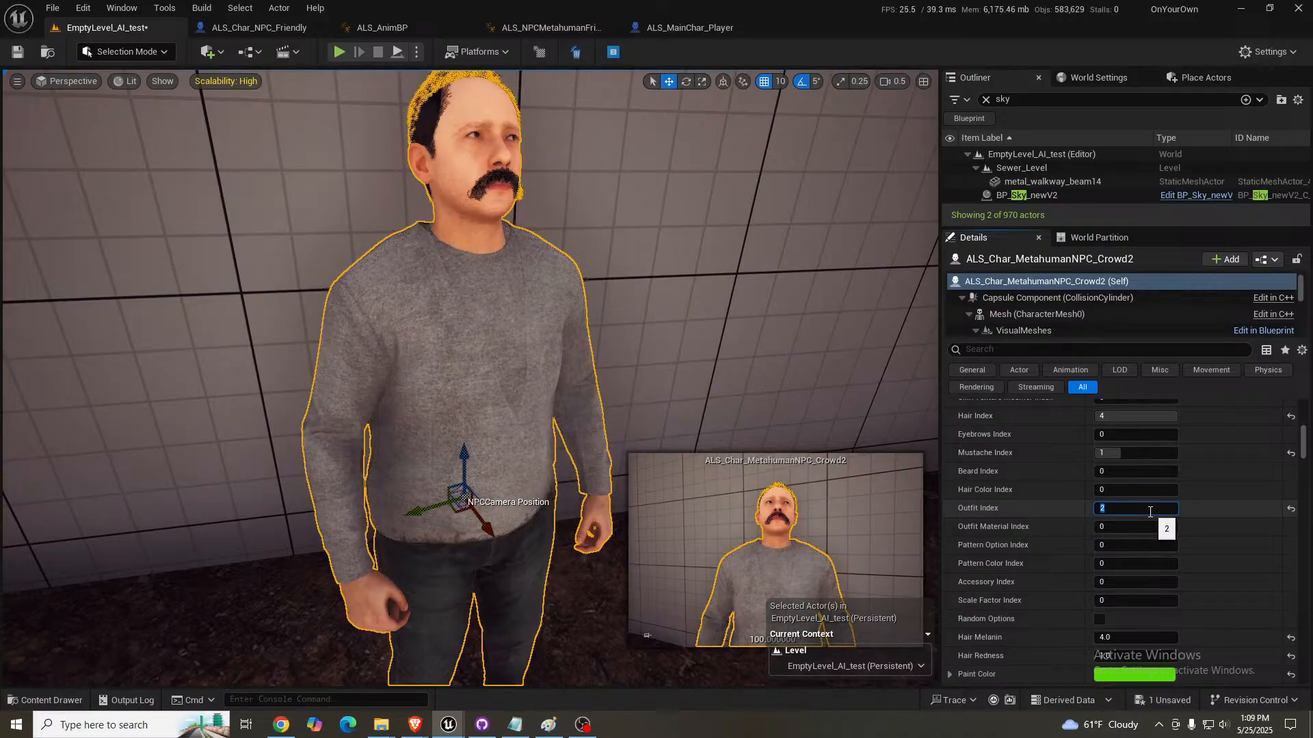
- Try Outfit Index values 3 through 9 one after another on the crowd NPC
type("3")
key("Return")
key("Return")
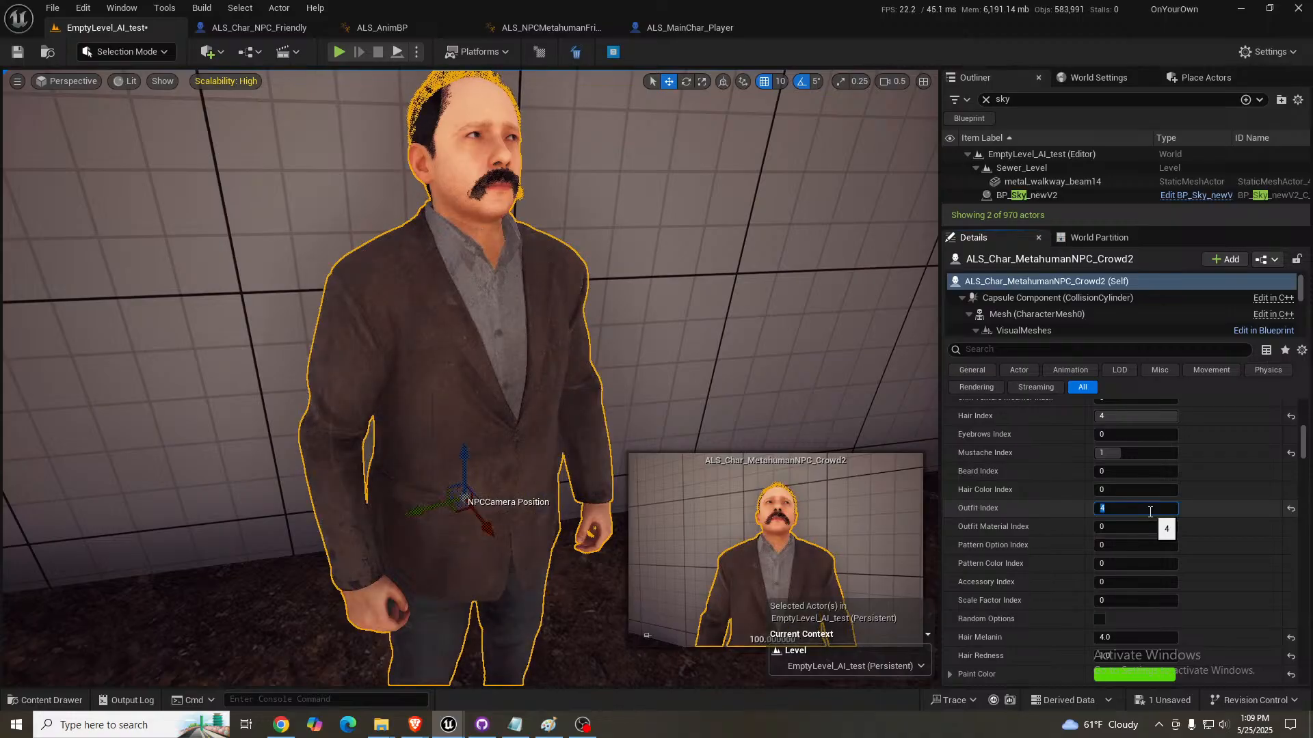
key("Return")
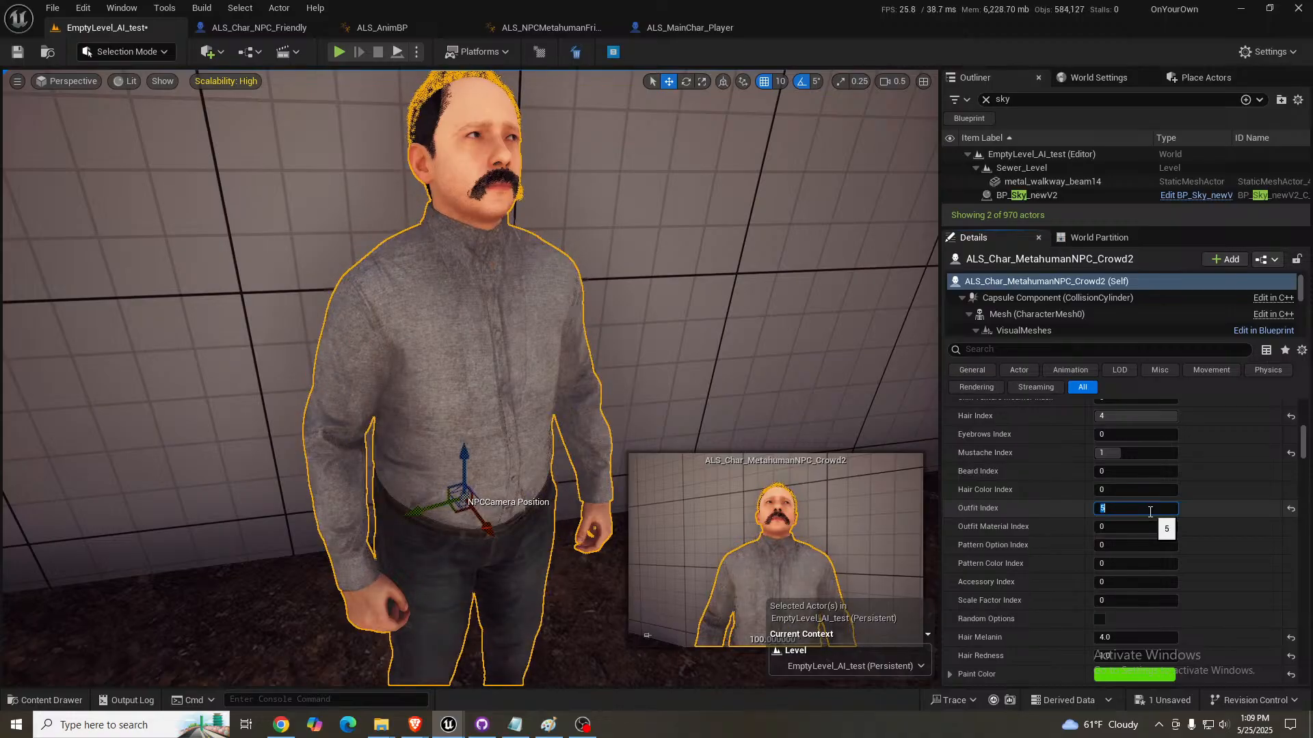
type("6")
key("Return")
type("7")
key("Return")
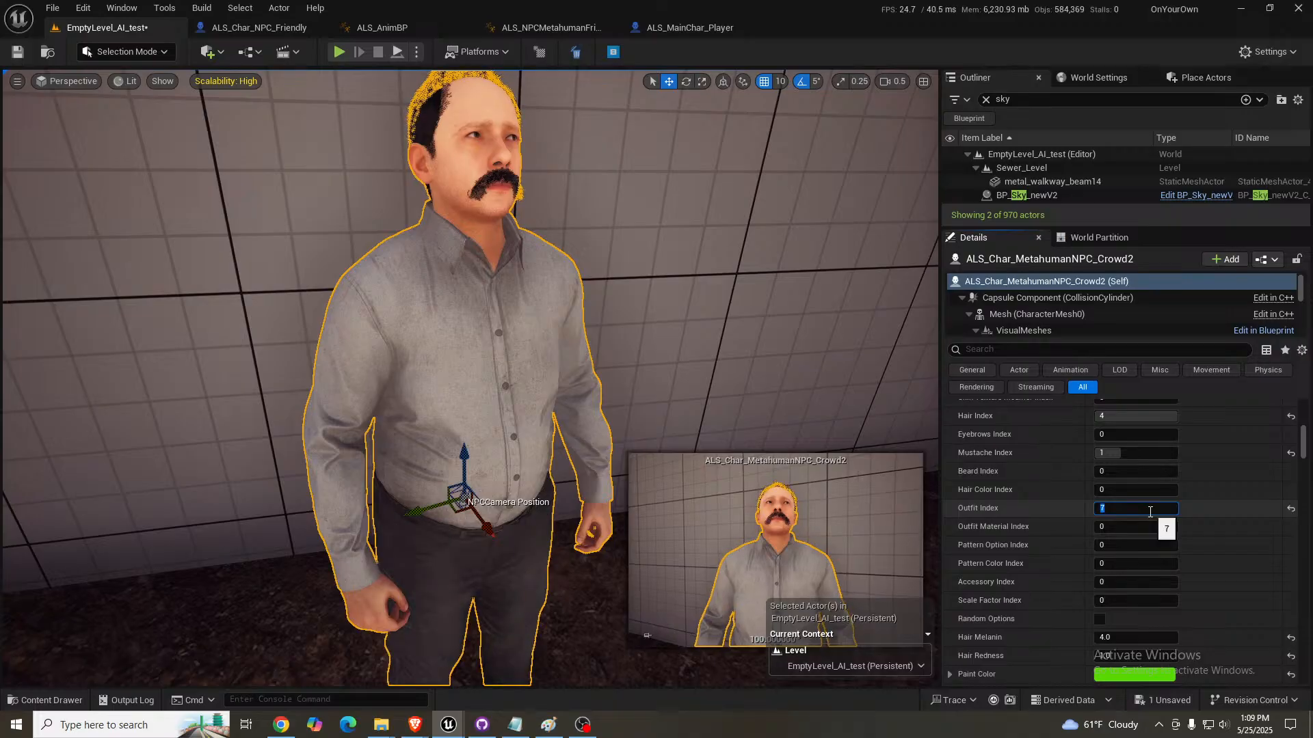
type("8")
key("Return")
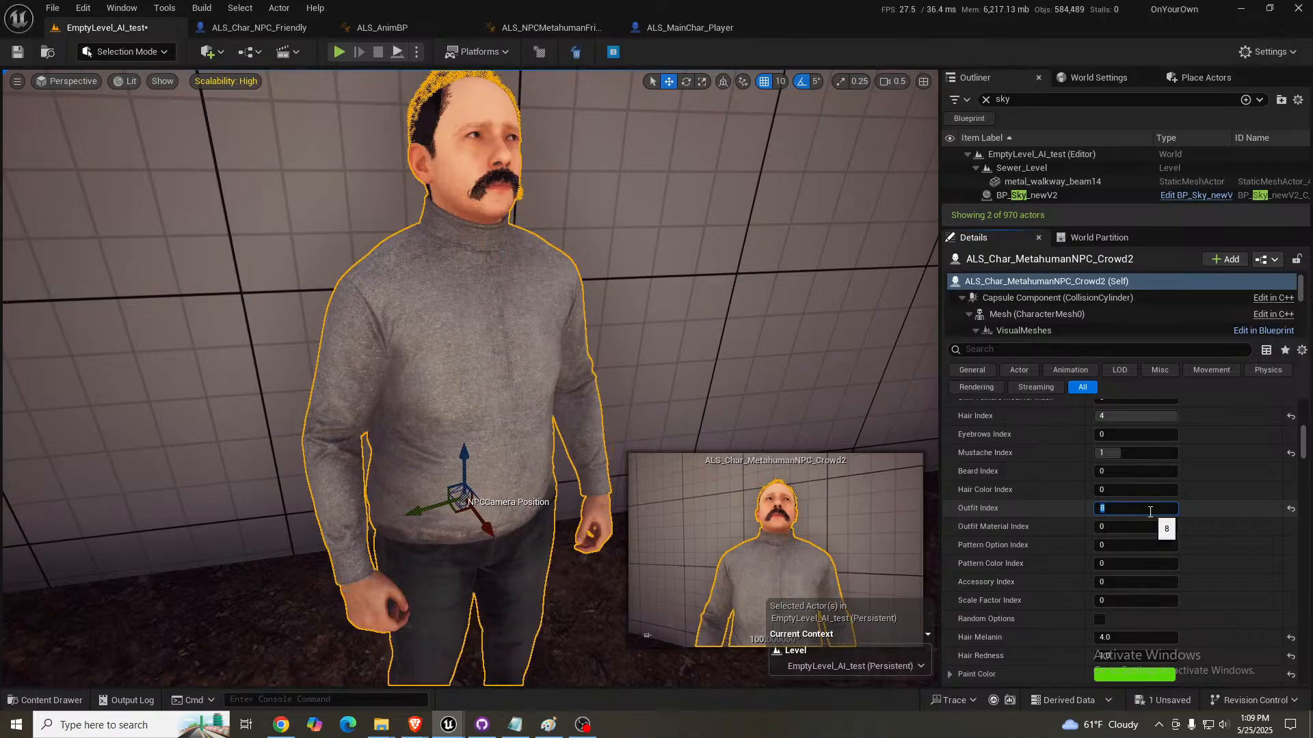
key("Return")
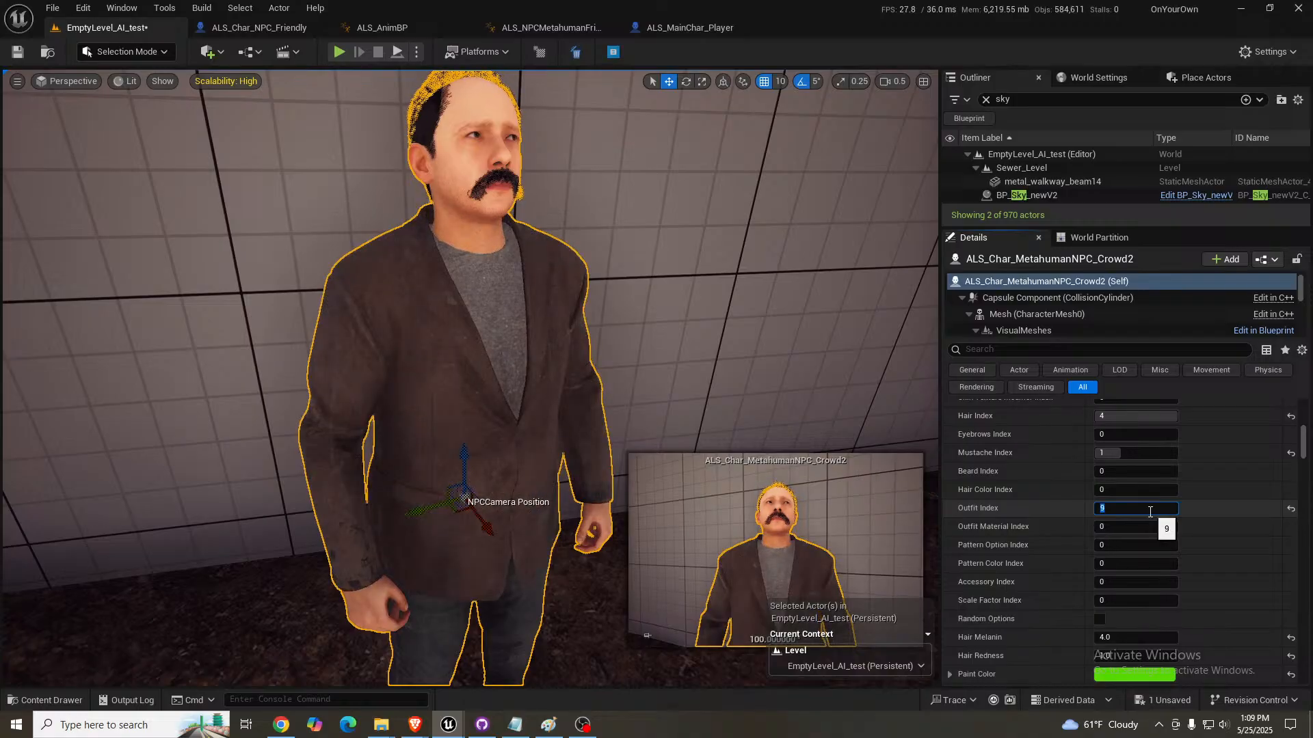
- Set the crowd NPC's Outfit Index to 10
type("10")
key("Return")
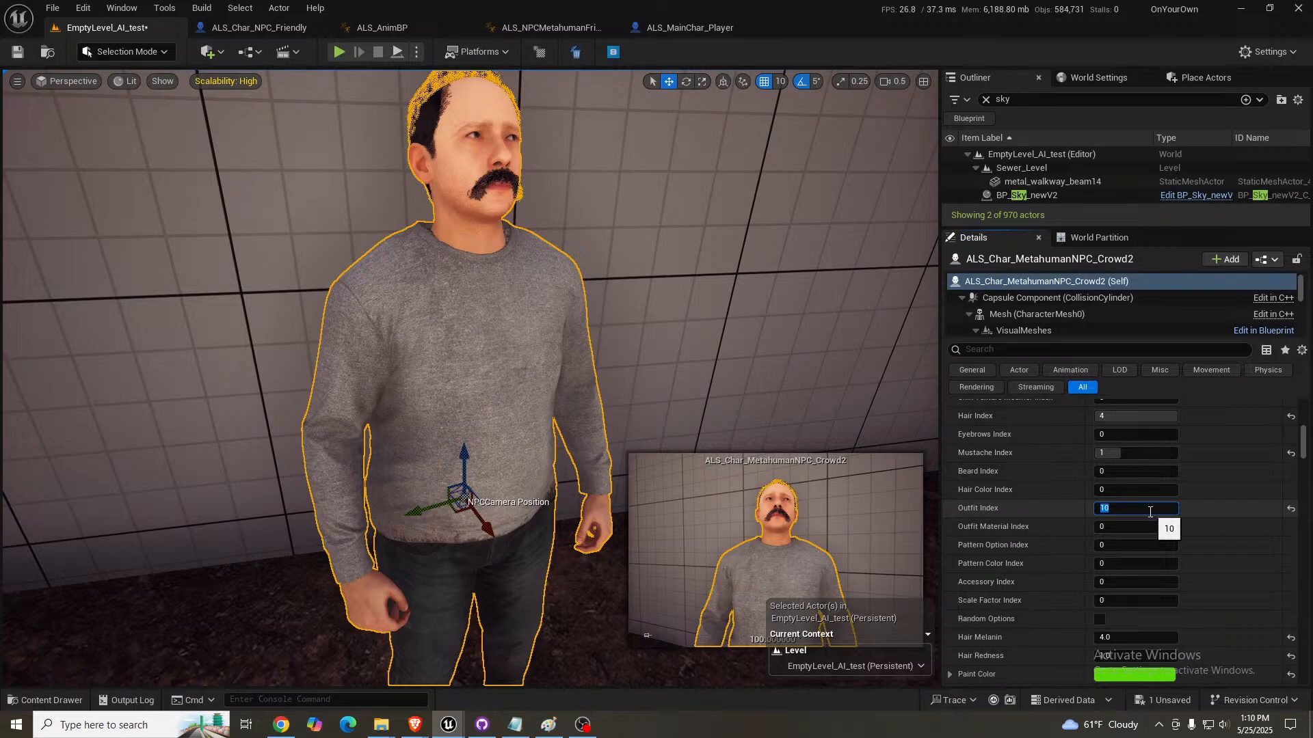
scroll(835, 420, "up", 2)
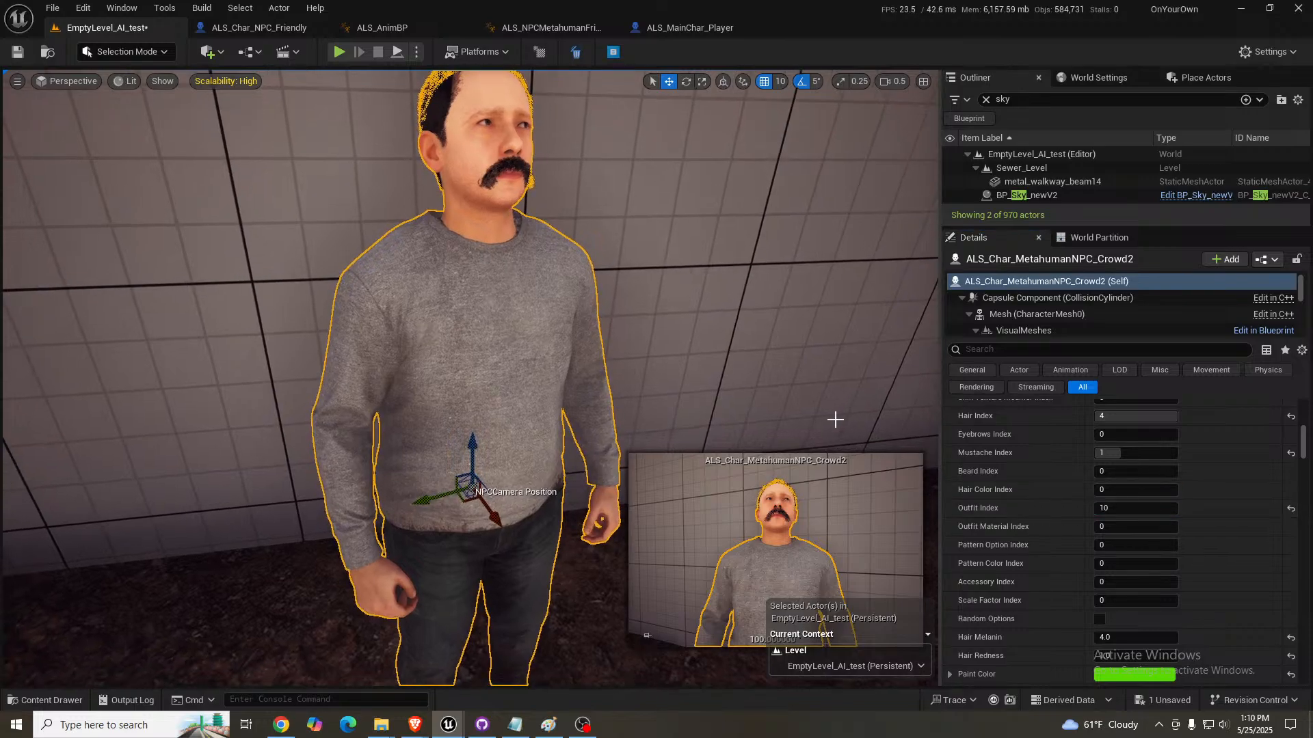
scroll(1028, 536, "down", 3)
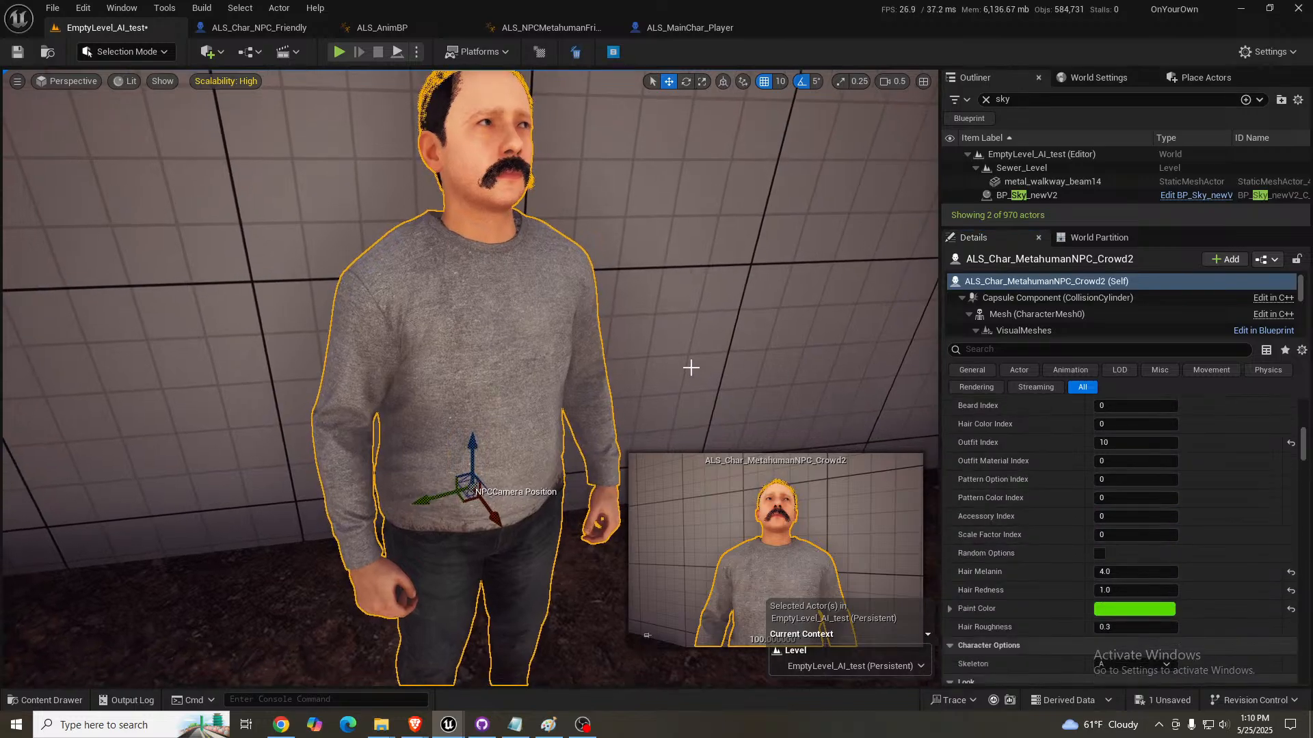
scroll(691, 368, "down", 2)
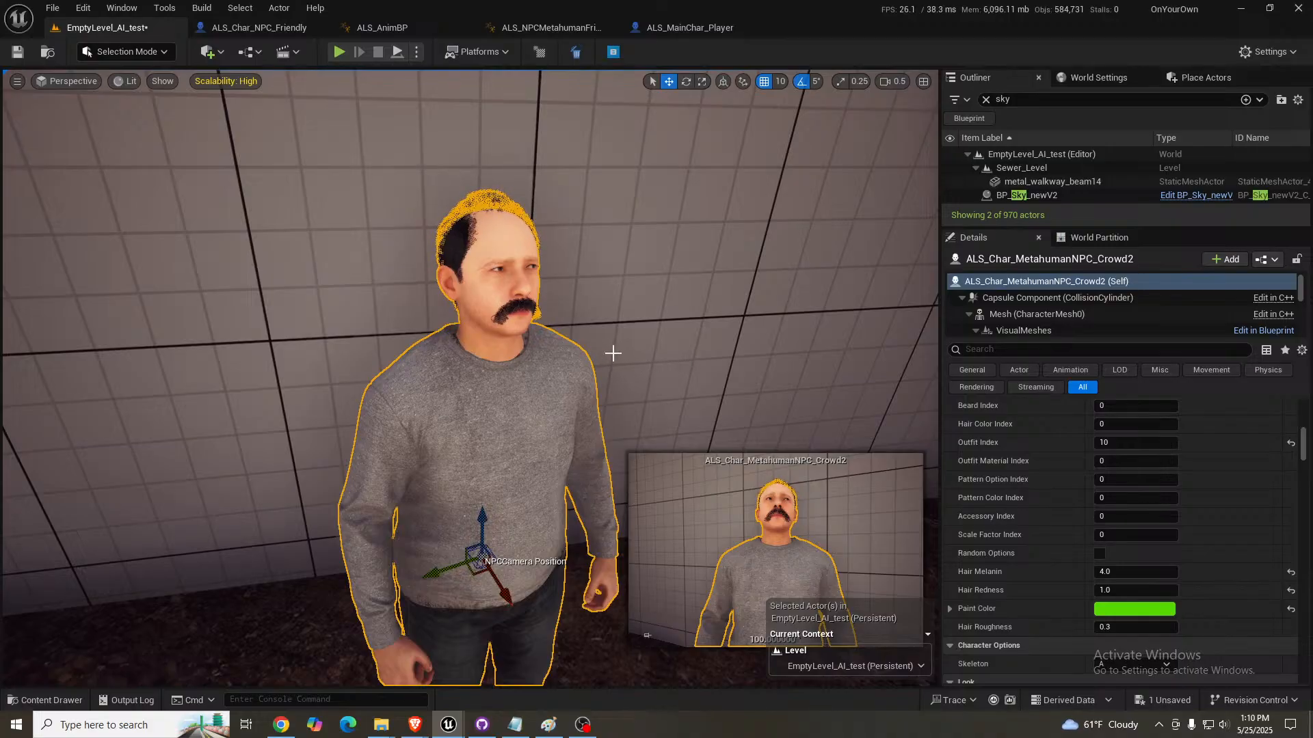
- Try Hair Index 2 on the crowd NPC and switch it to 1
scroll(1108, 493, "up", 5)
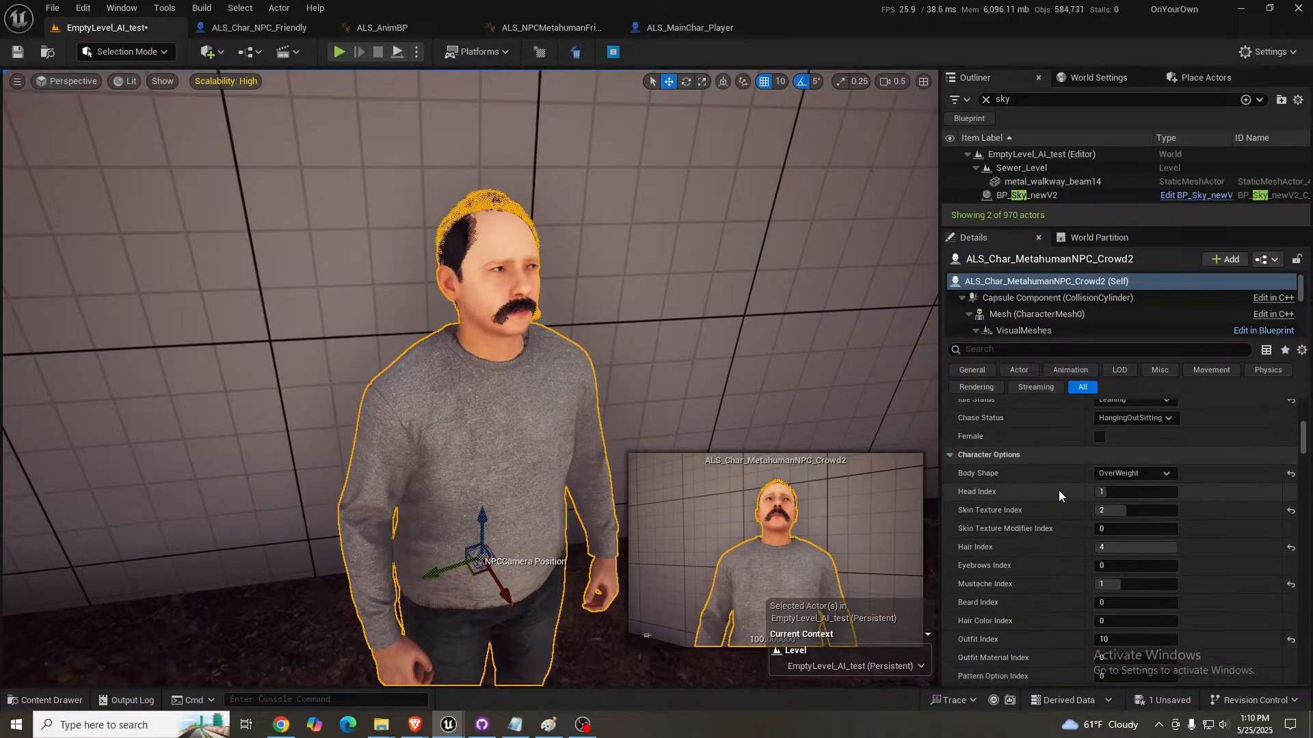
left_click(1117, 492)
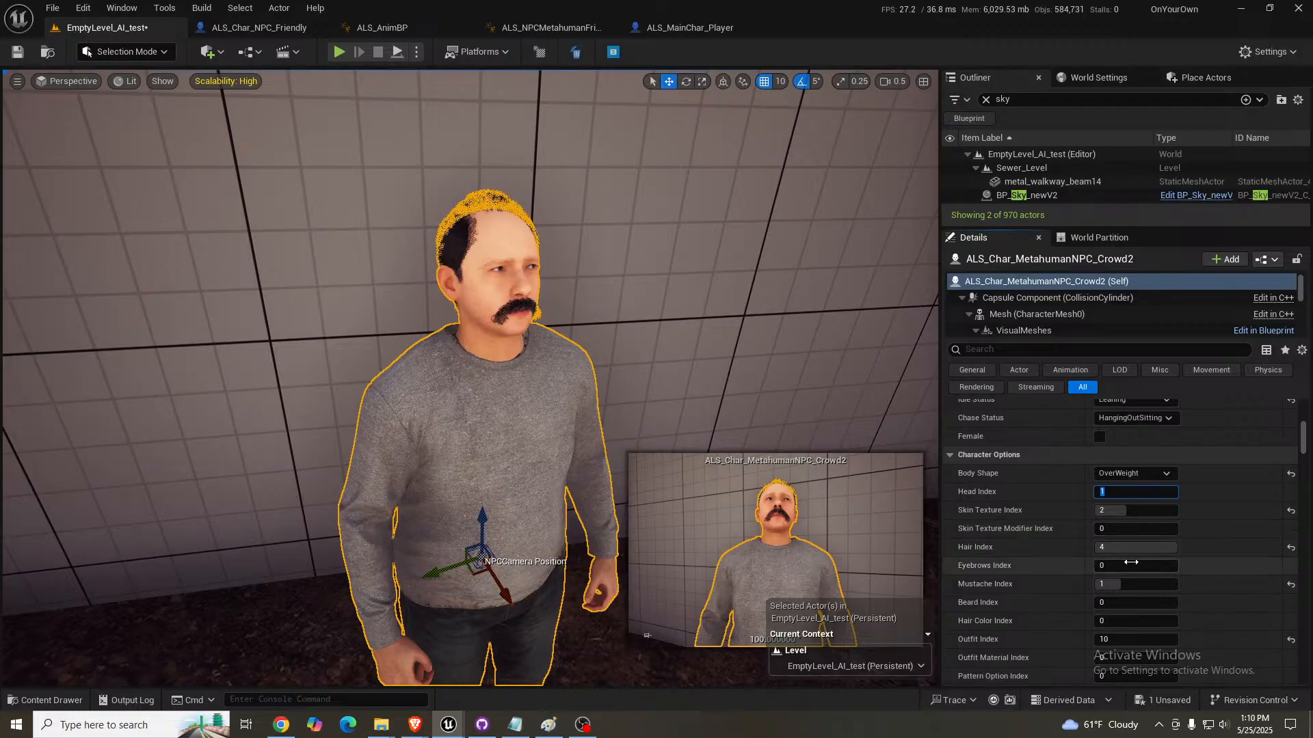
left_click(1140, 552)
key("Return")
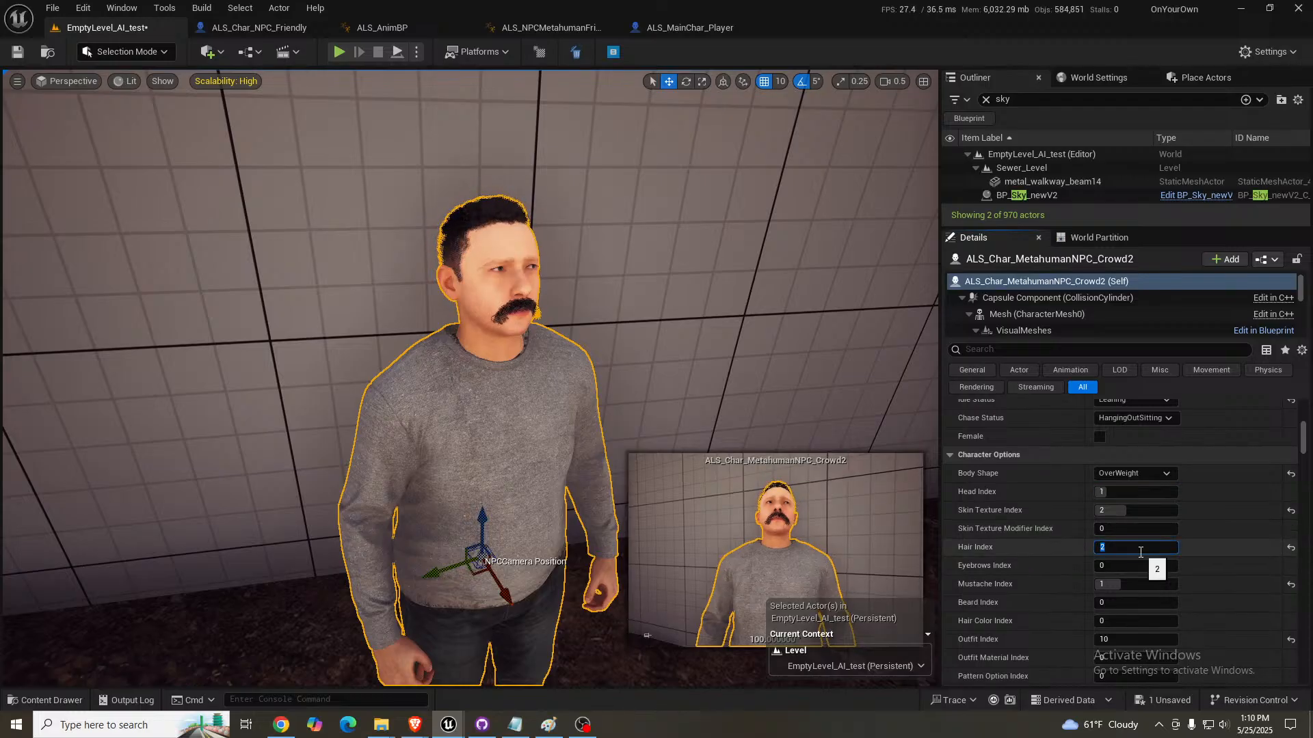
type("1")
key("Return")
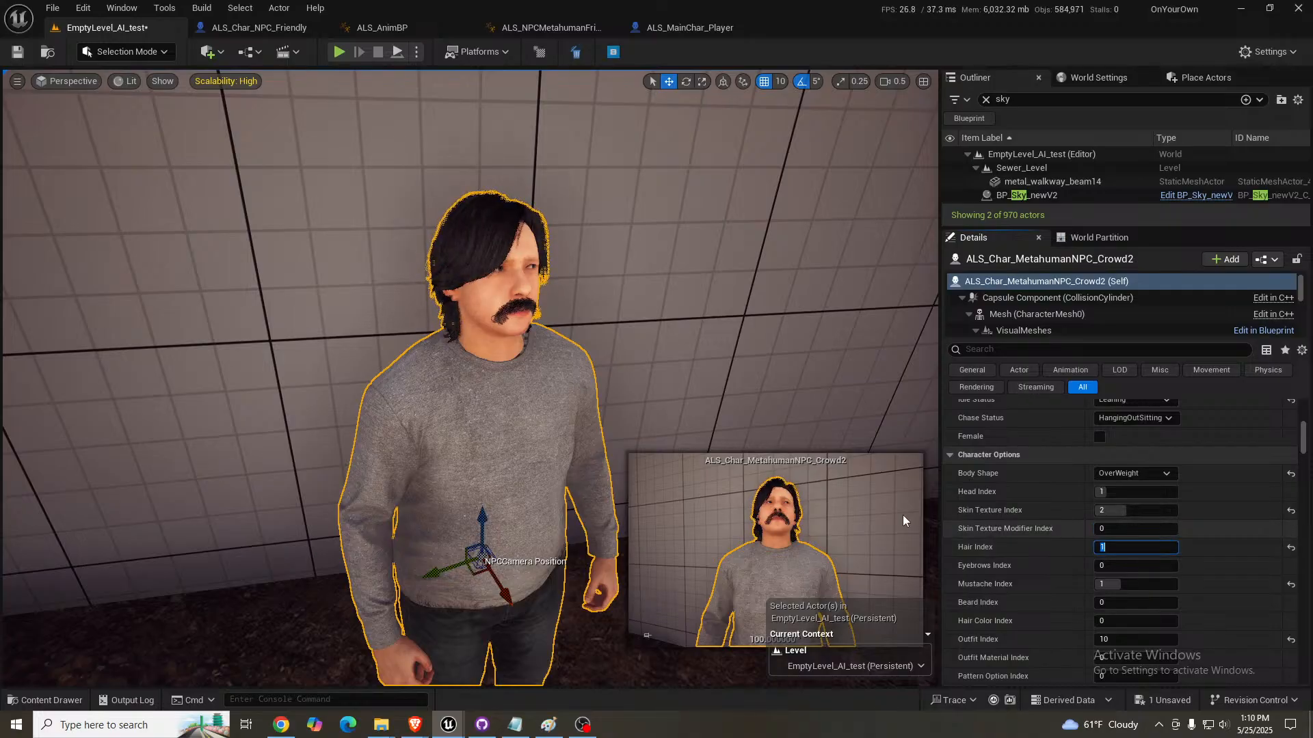
- Reset the crowd NPC's Hair Melanin to its default and try the values 1 and 0.5
key("w")
right_click_drag(472, 376, 476, 356)
key("s")
scroll(1217, 558, "down", 5)
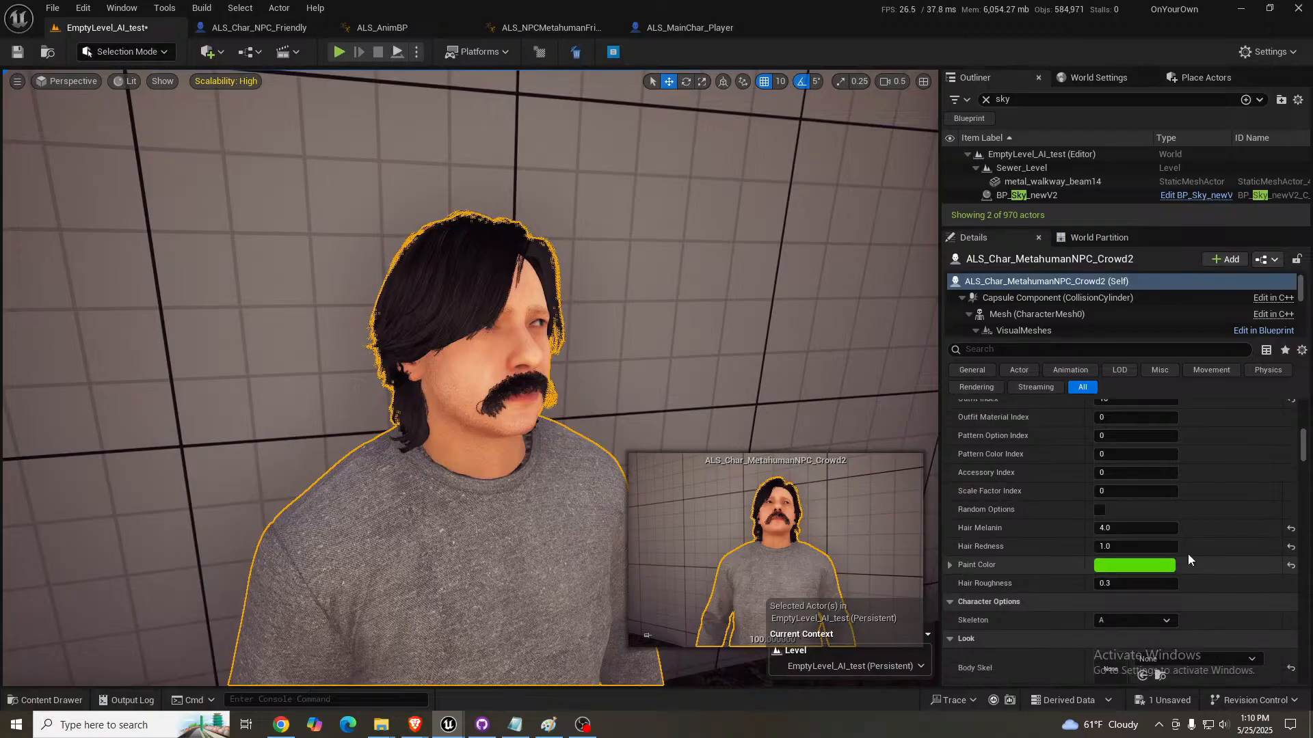
left_click(1290, 528)
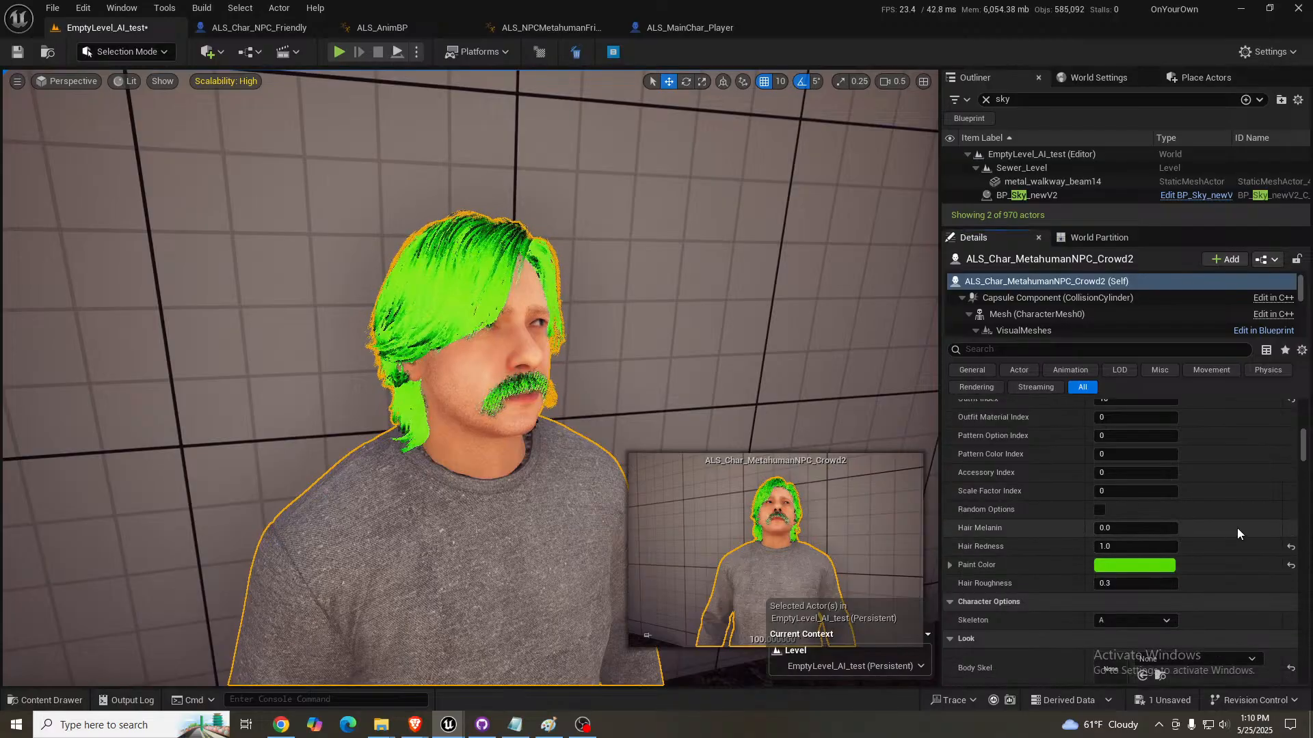
left_click(1151, 527)
type("1")
key("Return")
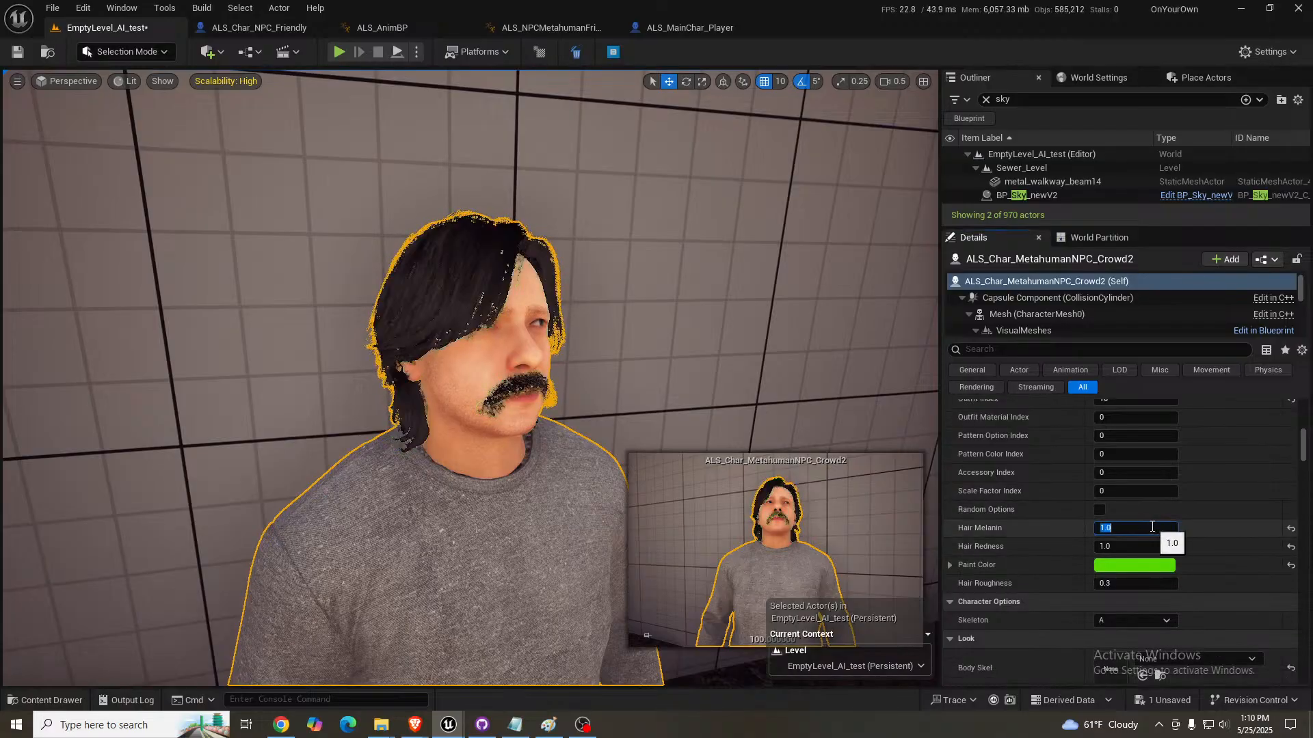
type("0.5")
key("Return")
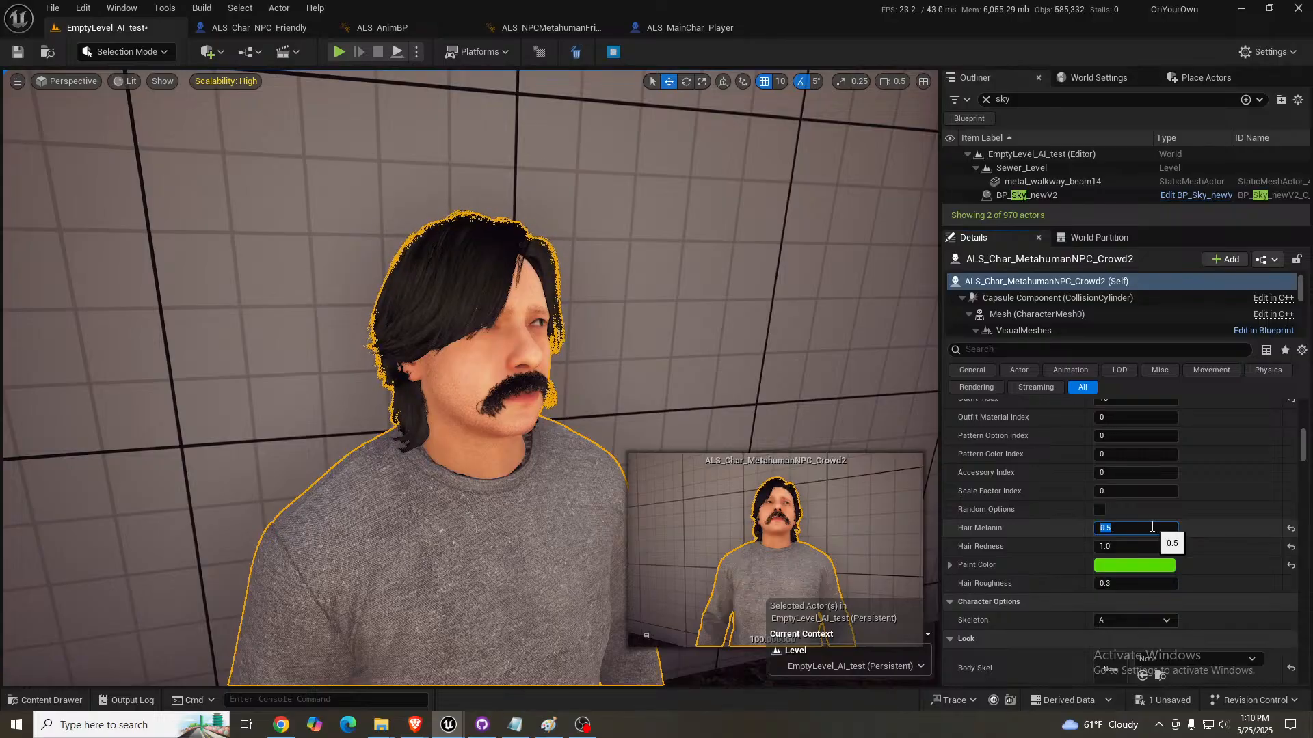
- Try a red Paint Color for the crowd NPC's hair and apply a pale yellow one instead
left_click(1135, 565)
left_click(962, 468)
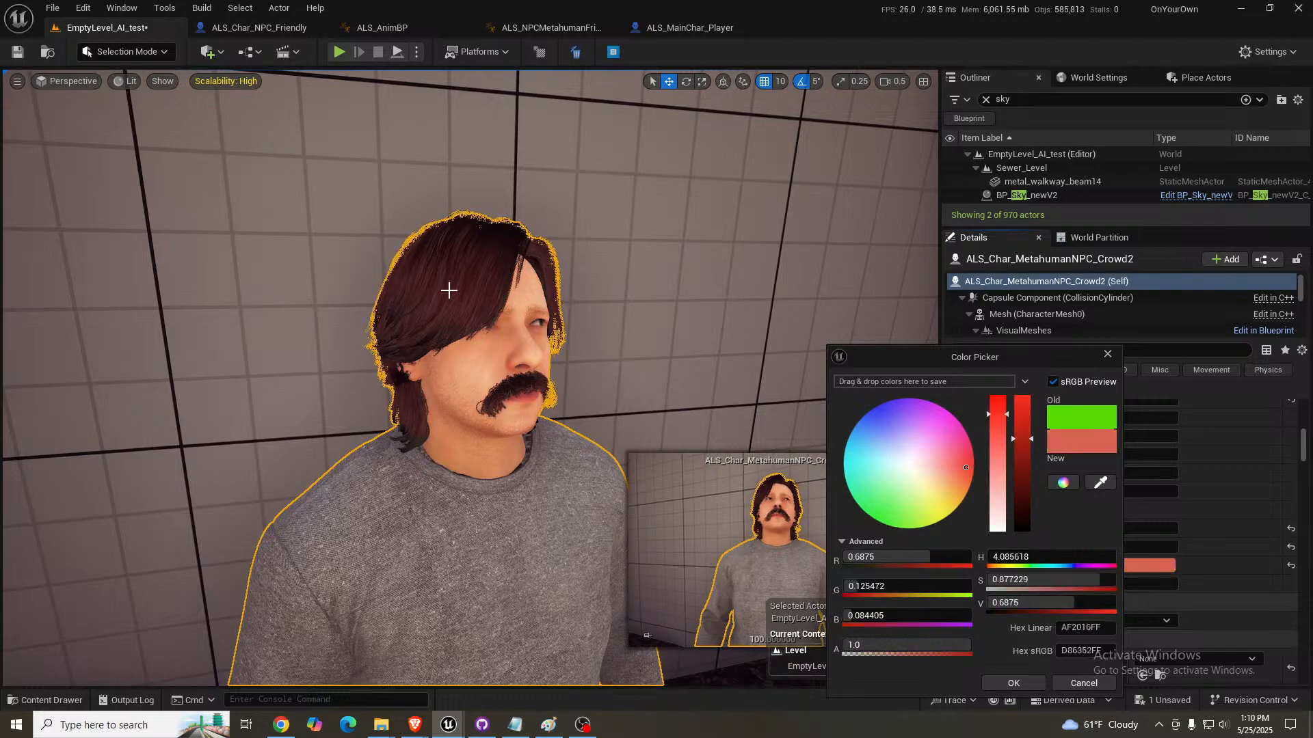
left_click(936, 507)
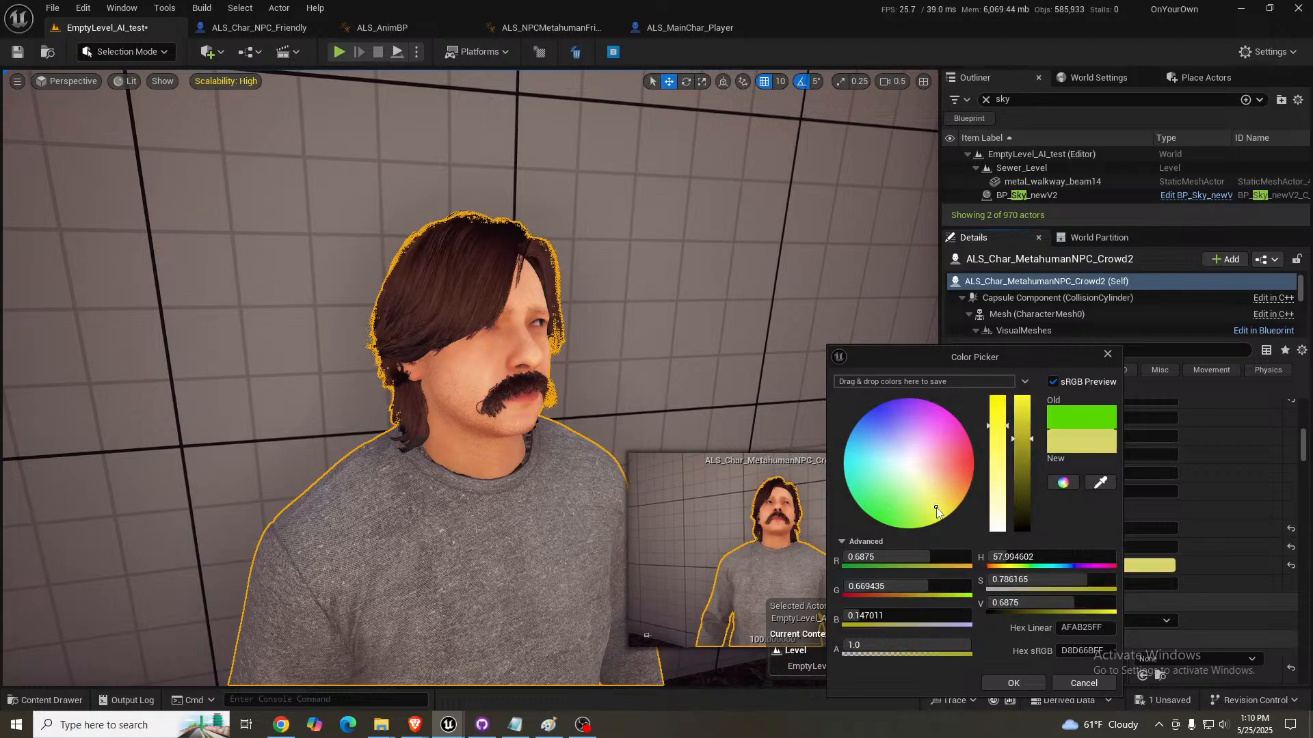
left_click(1012, 683)
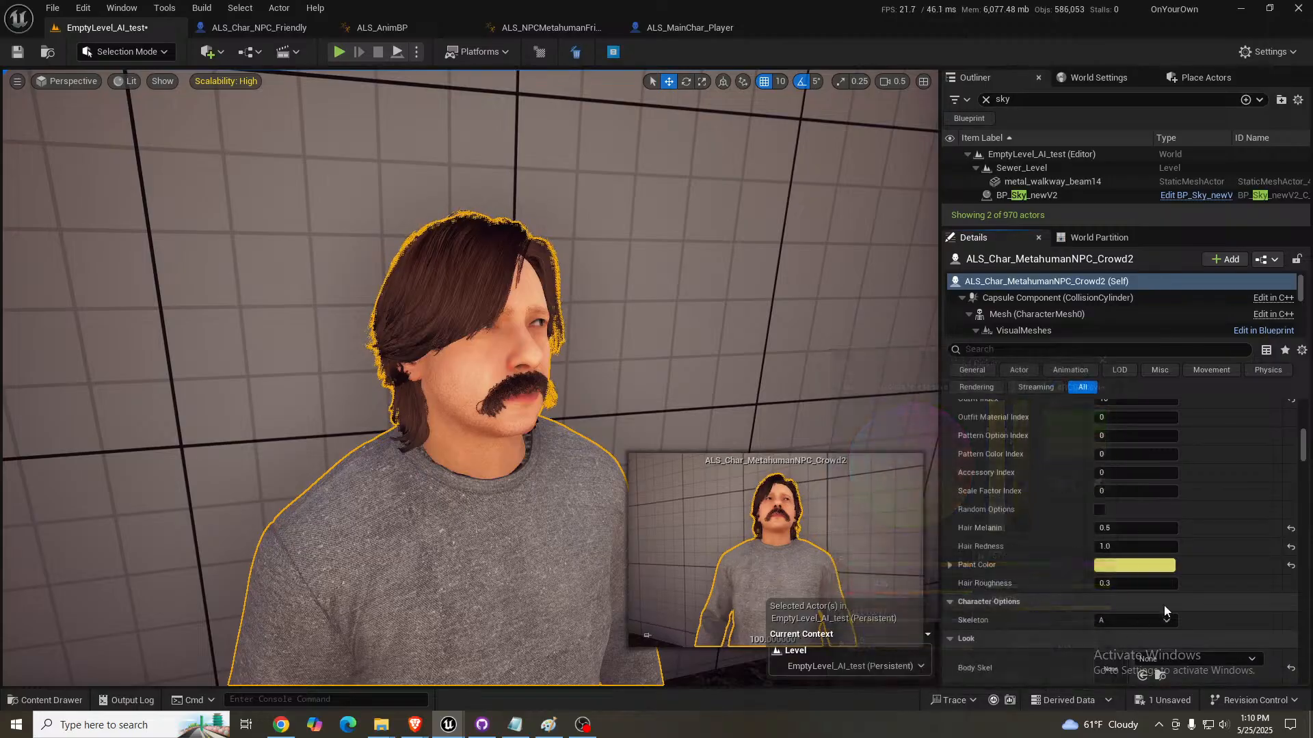
- Try Hair Melanin 0.8 and 0.5 on the crowd NPC and lower it to 0.3
left_click(1119, 582)
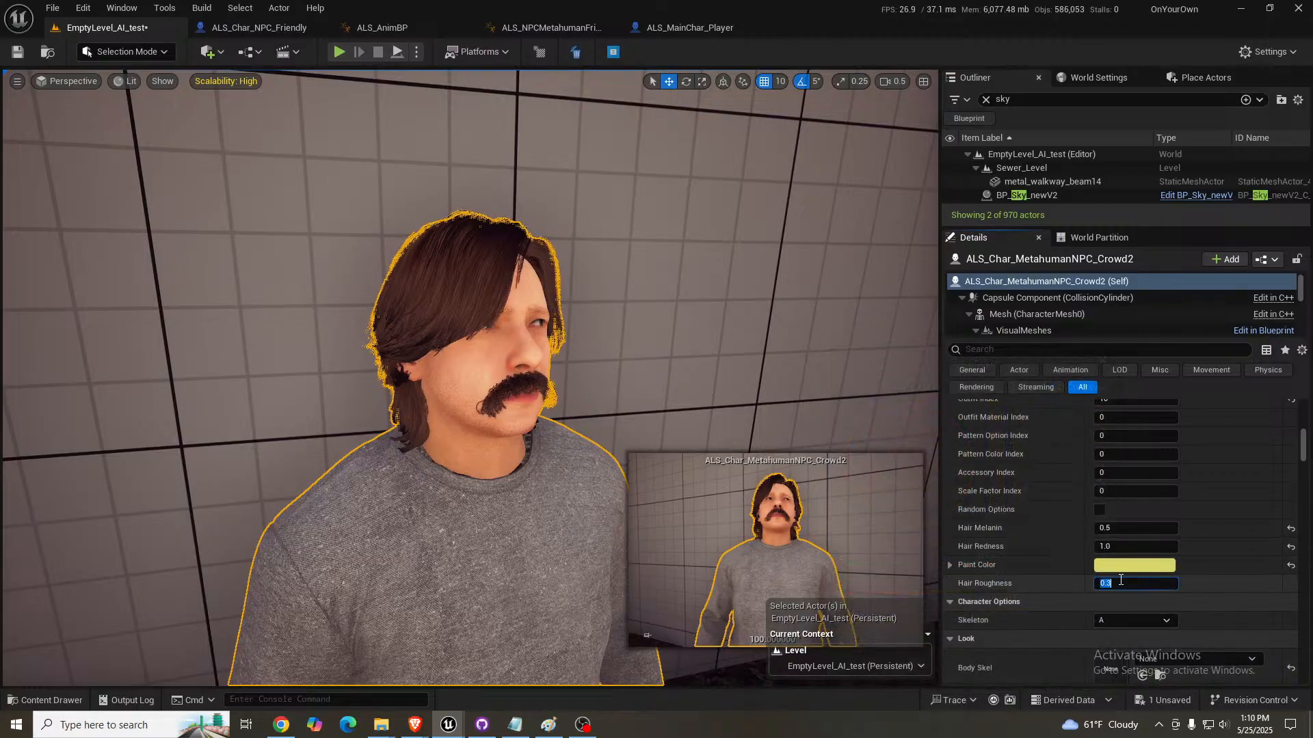
left_click(1124, 529)
type("0.8")
key("Return")
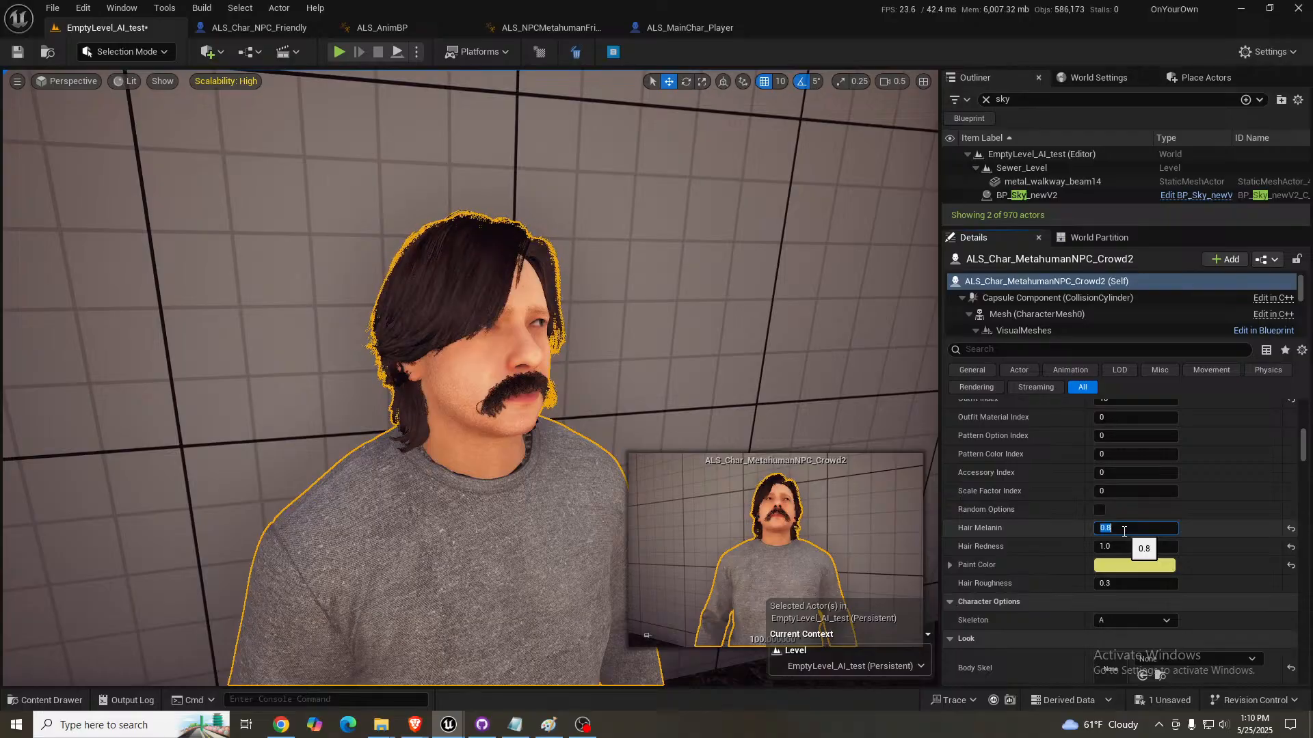
key("BackSpace")
type(".5")
key("Return")
type(".4")
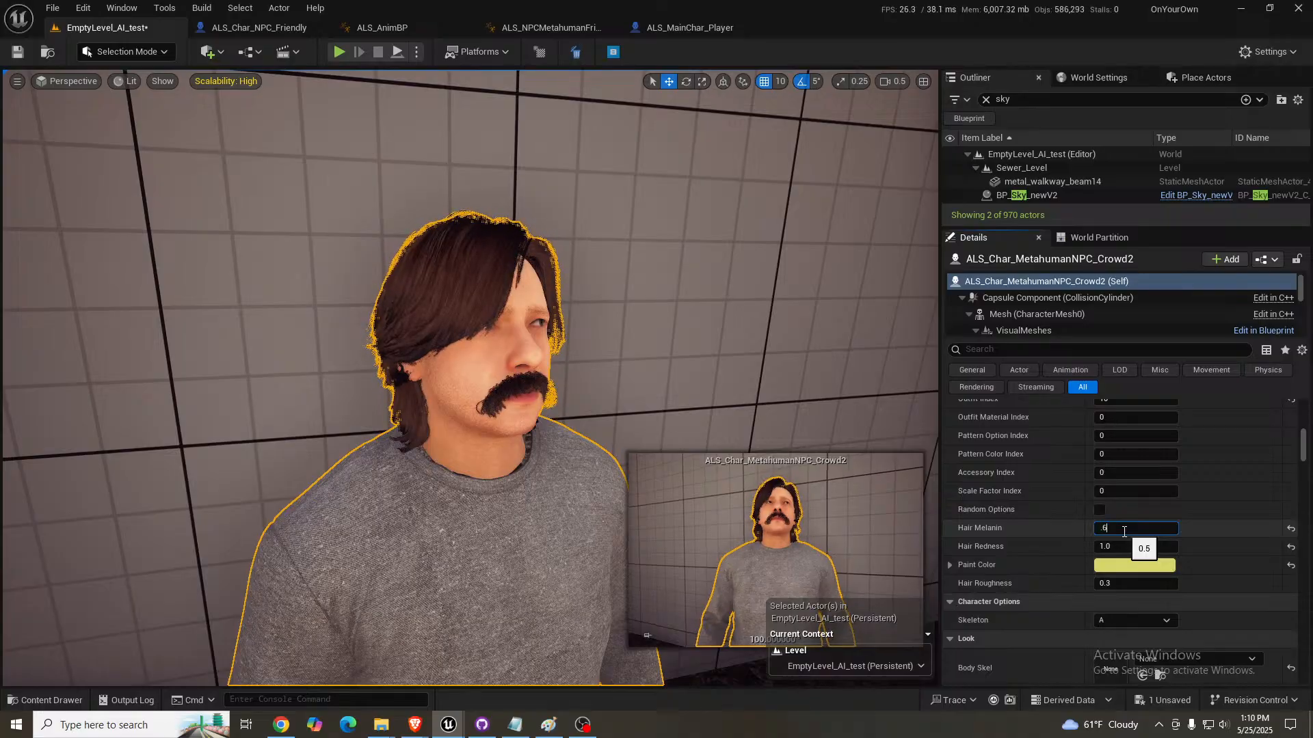
key("Return")
type(".3")
key("Return")
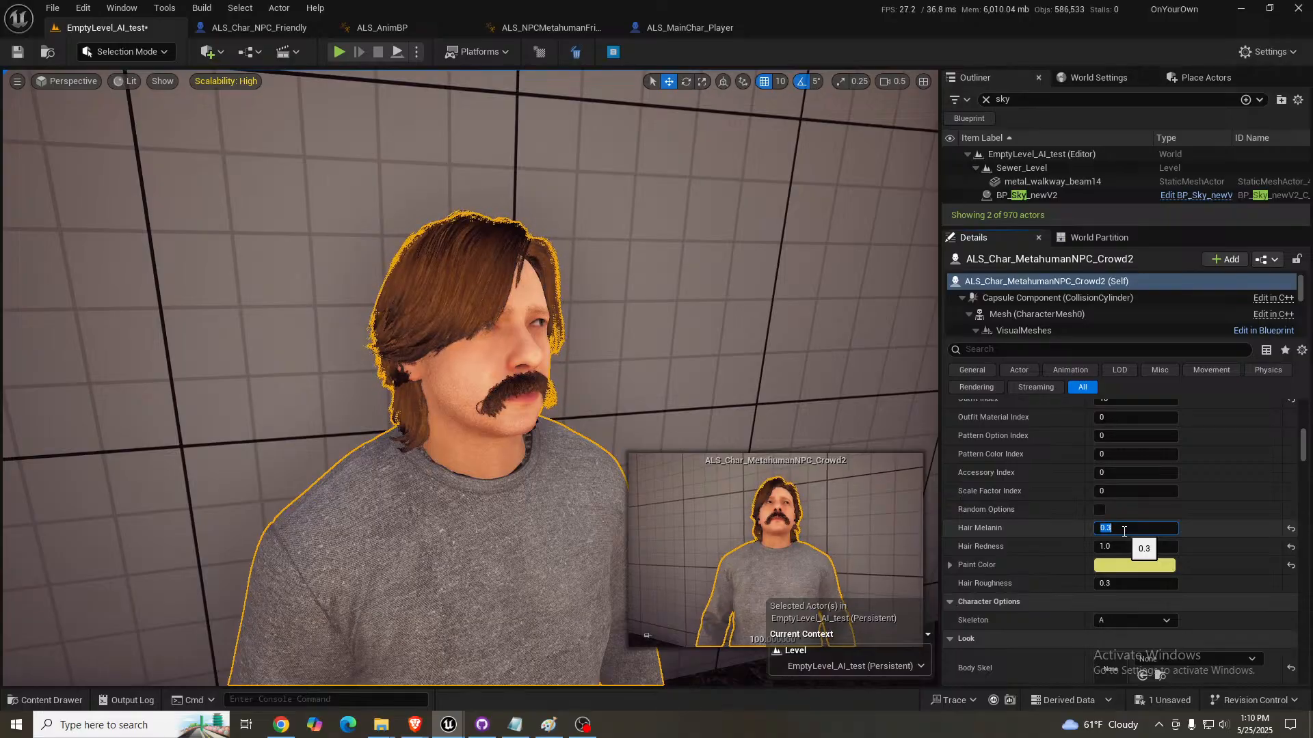
- Set the crowd NPC's Hair Redness to 0
left_click(1127, 546)
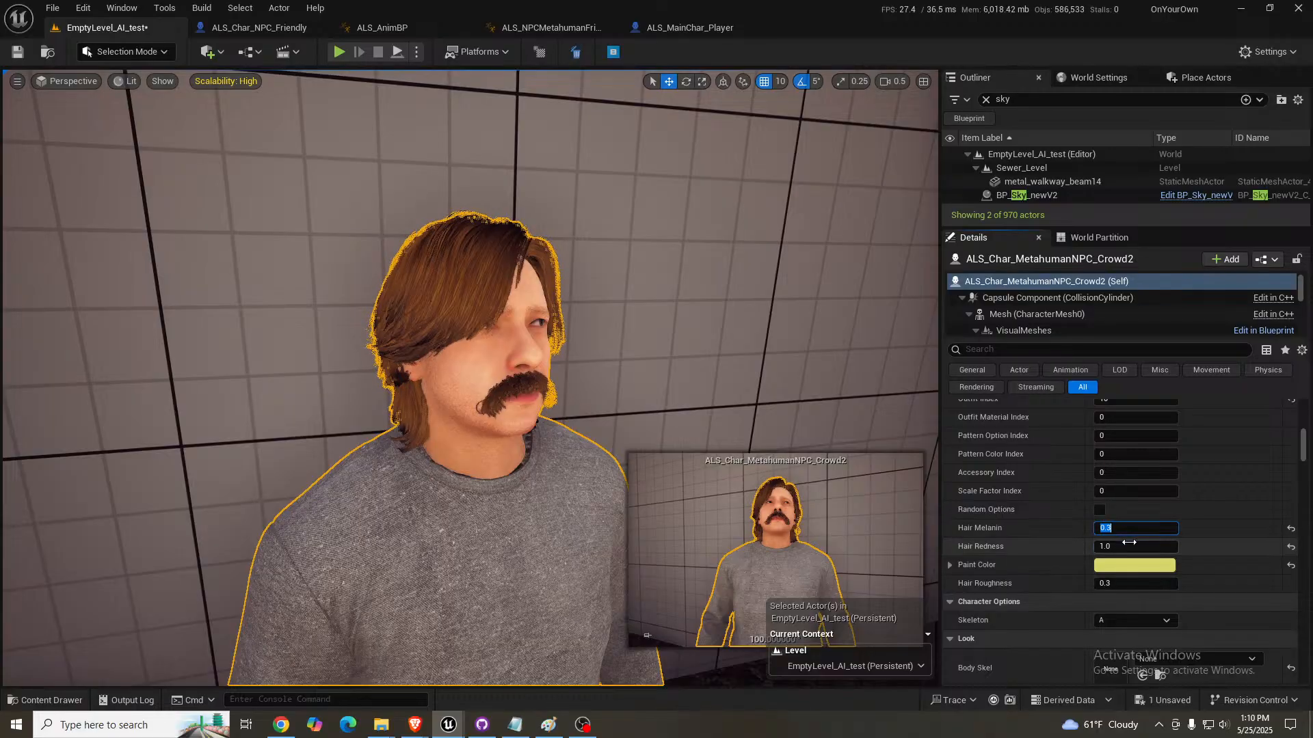
type("0")
key("Return")
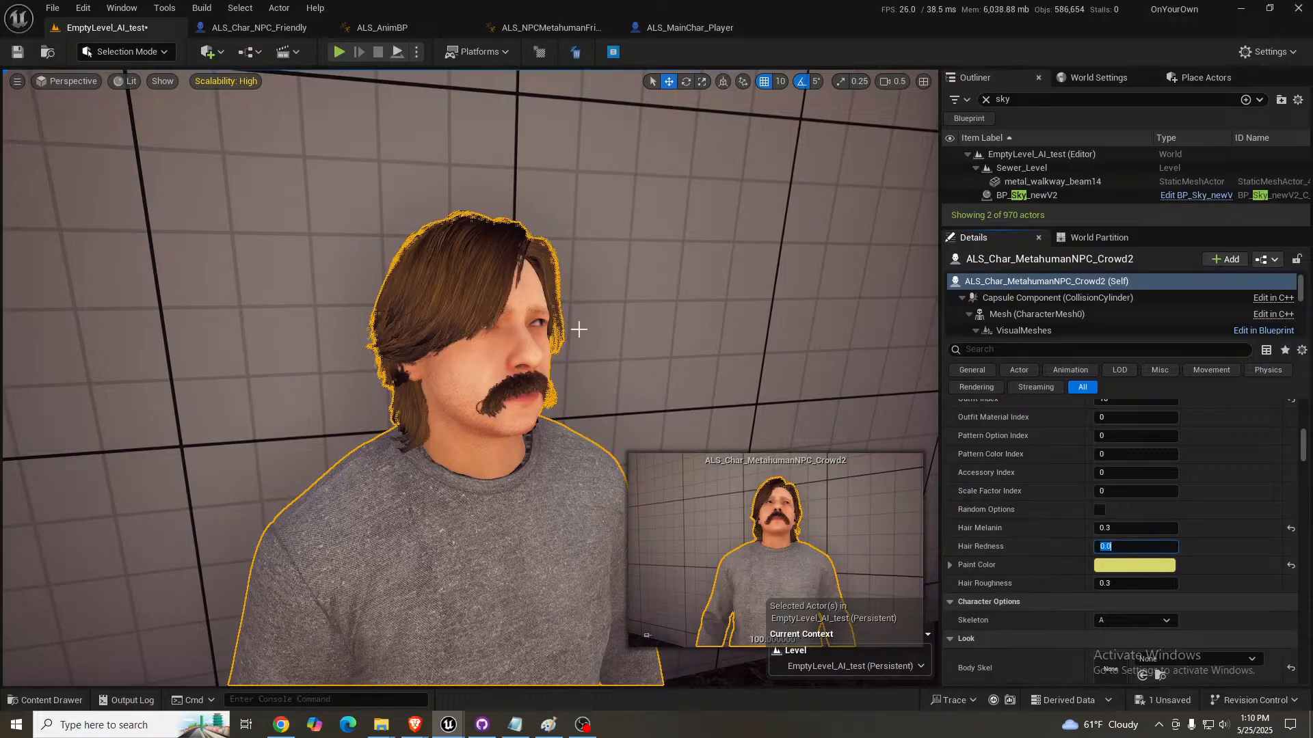
- Deselect the crowd NPC and examine its hair and mustache from several angles
right_click_drag(579, 329, 584, 335)
key("Escape")
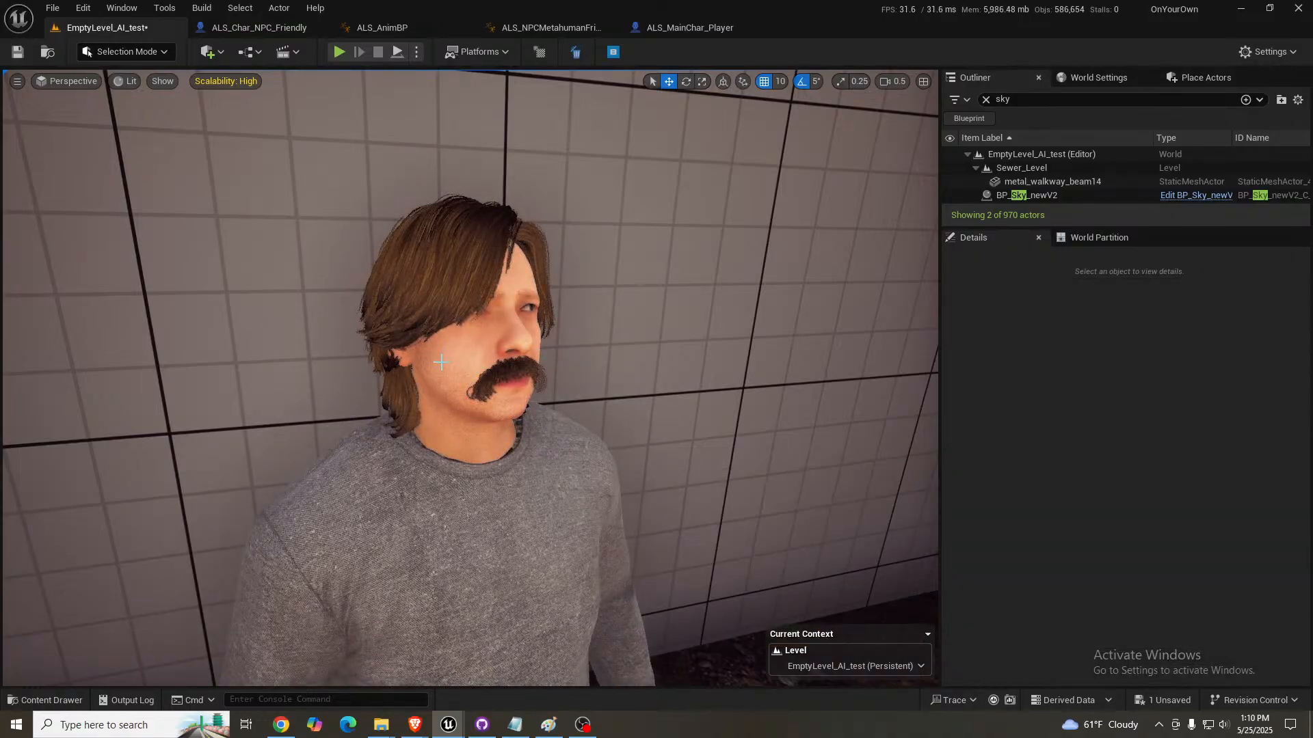
key("d")
right_click_drag(472, 355, 376, 350)
key("a")
mouse_move(589, 403)
right_mouse_down()
mouse_move(589, 427)
mouse_move(546, 396)
mouse_move(586, 390)
right_mouse_up()
key("d")
key("a")
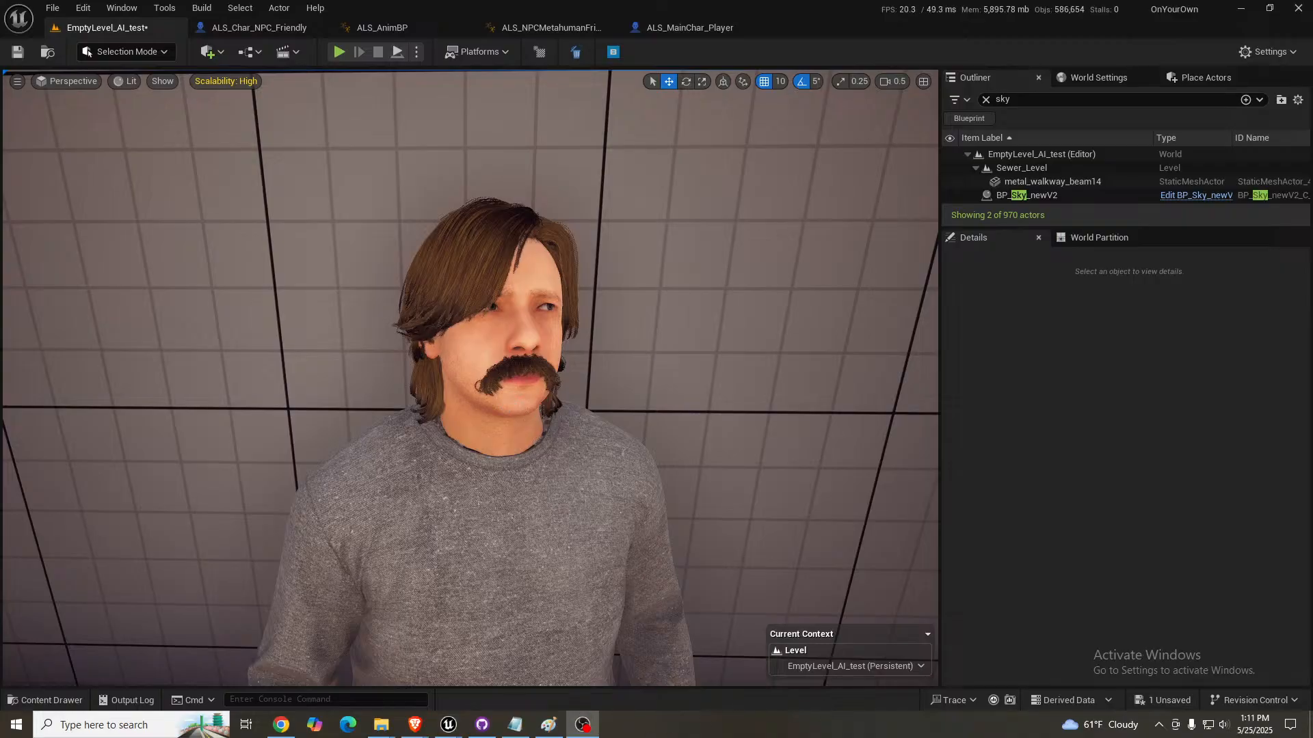
right_click_drag(536, 402, 534, 413)
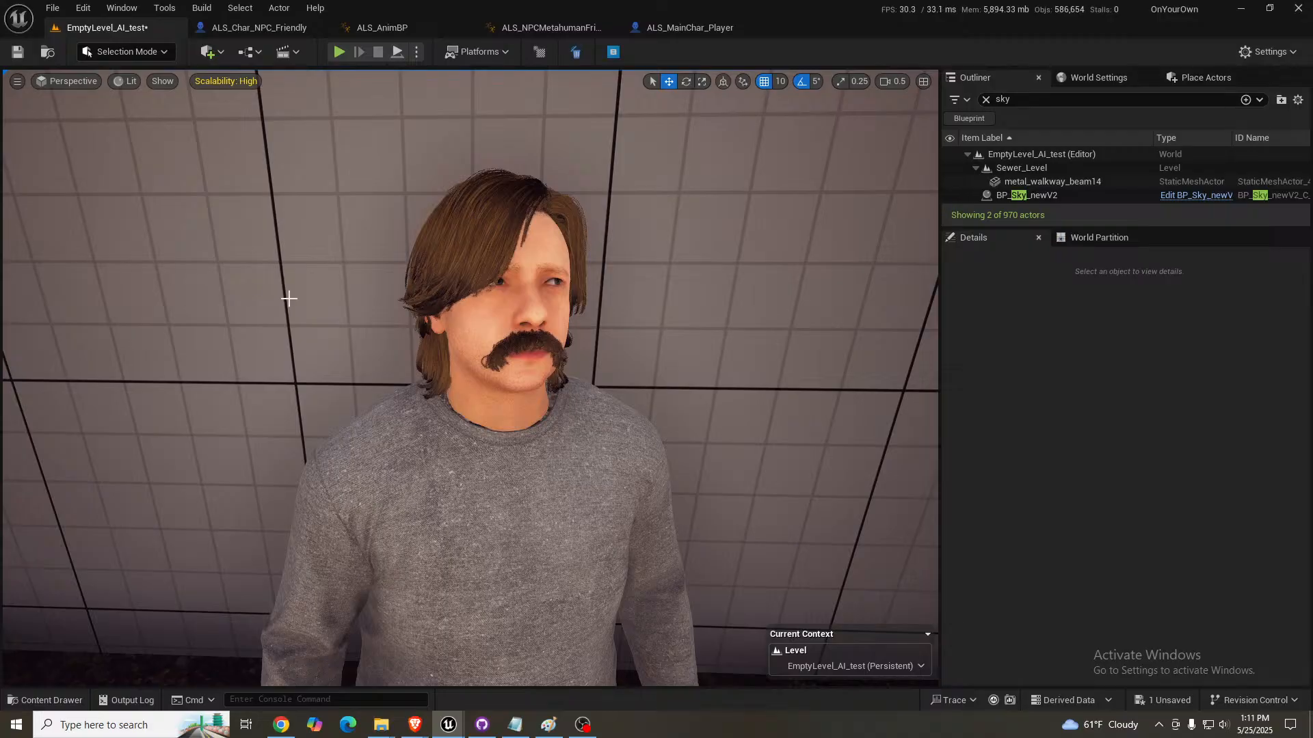
right_click_drag(501, 380, 507, 385)
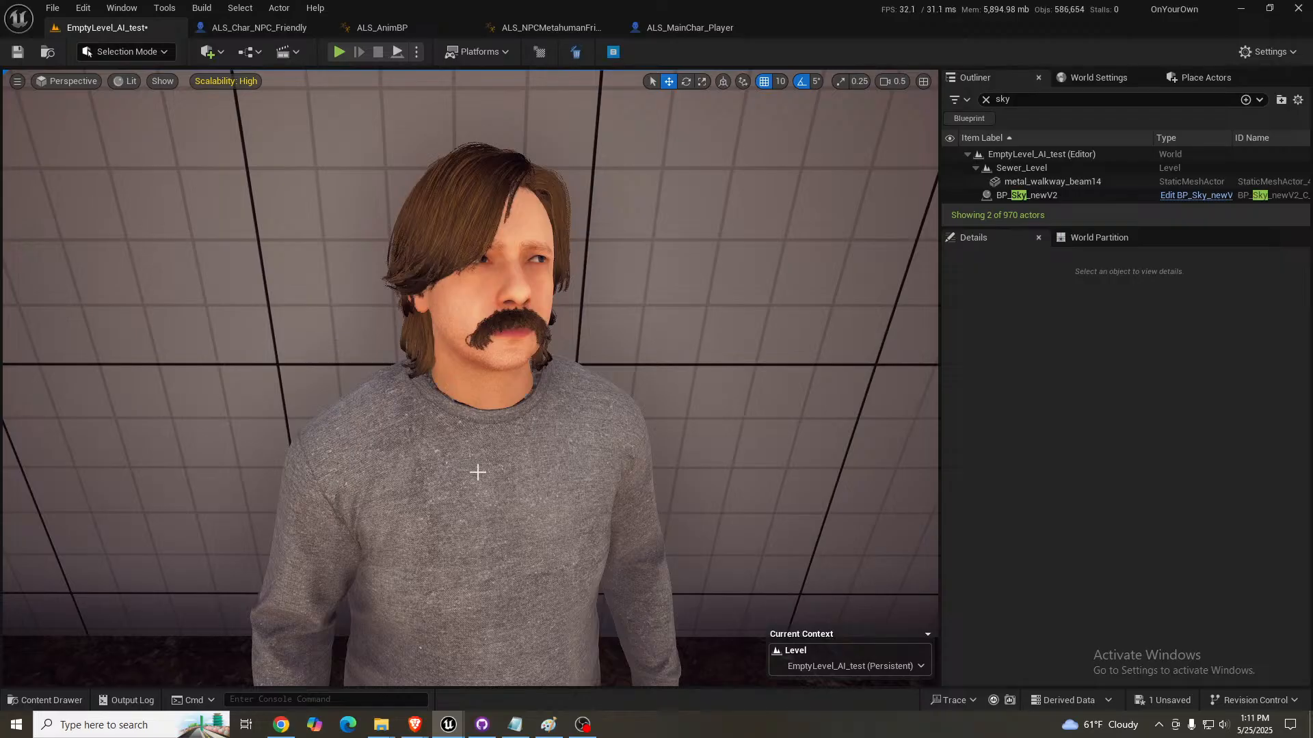
- Select the crowd NPC again and set its Mustache Index to 0
left_click(493, 325)
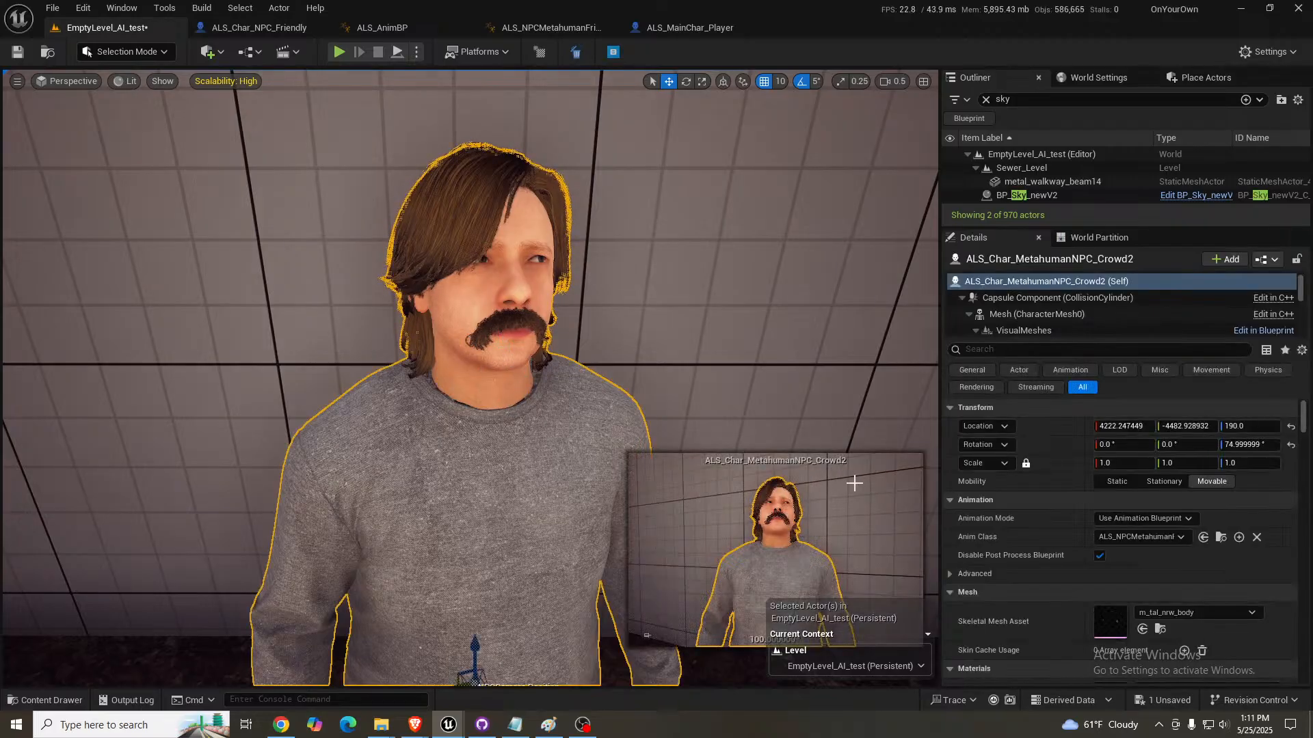
scroll(1068, 527, "down", 10)
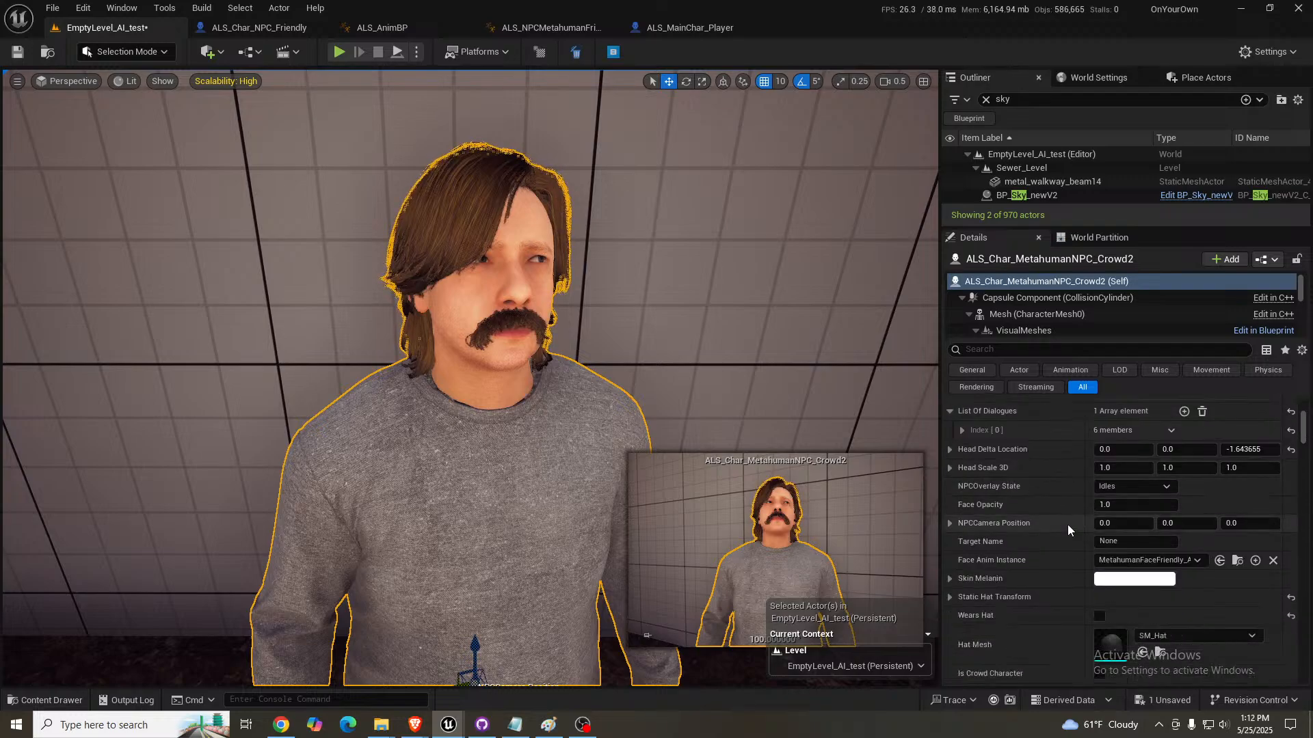
scroll(1068, 523, "down", 10)
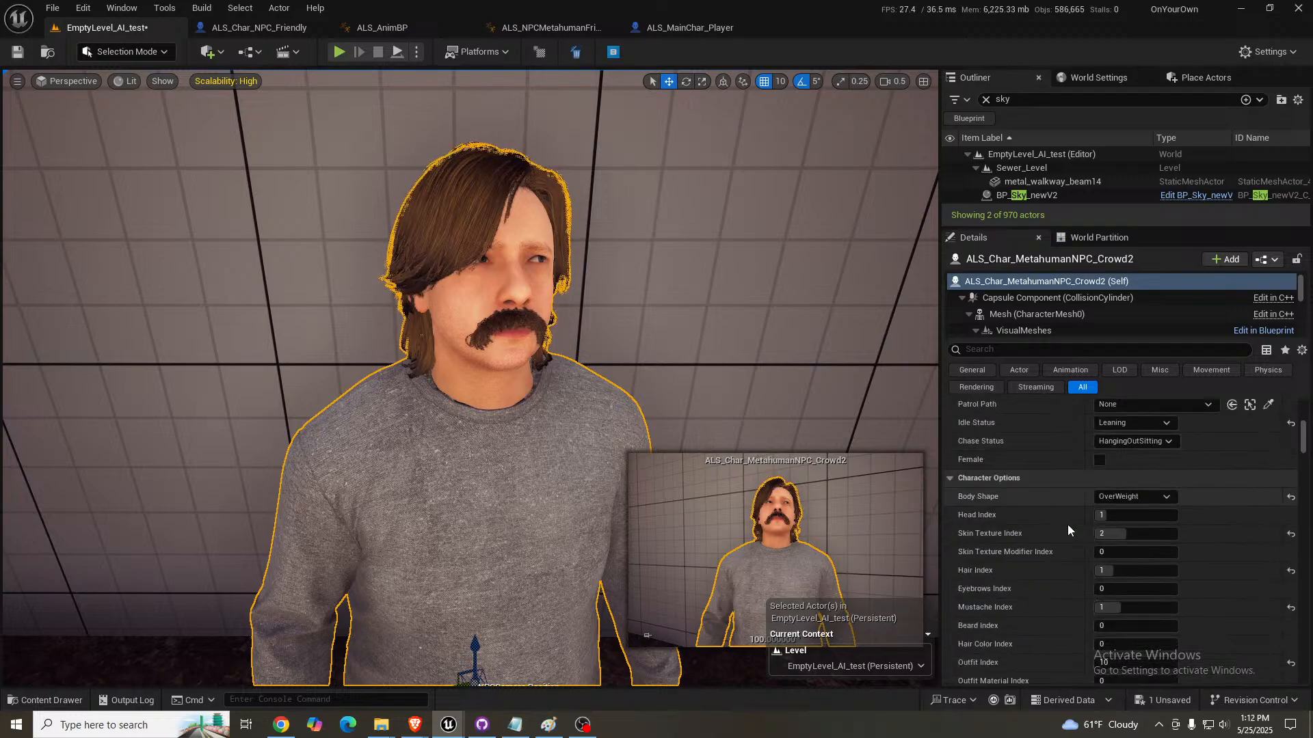
left_click(1137, 542)
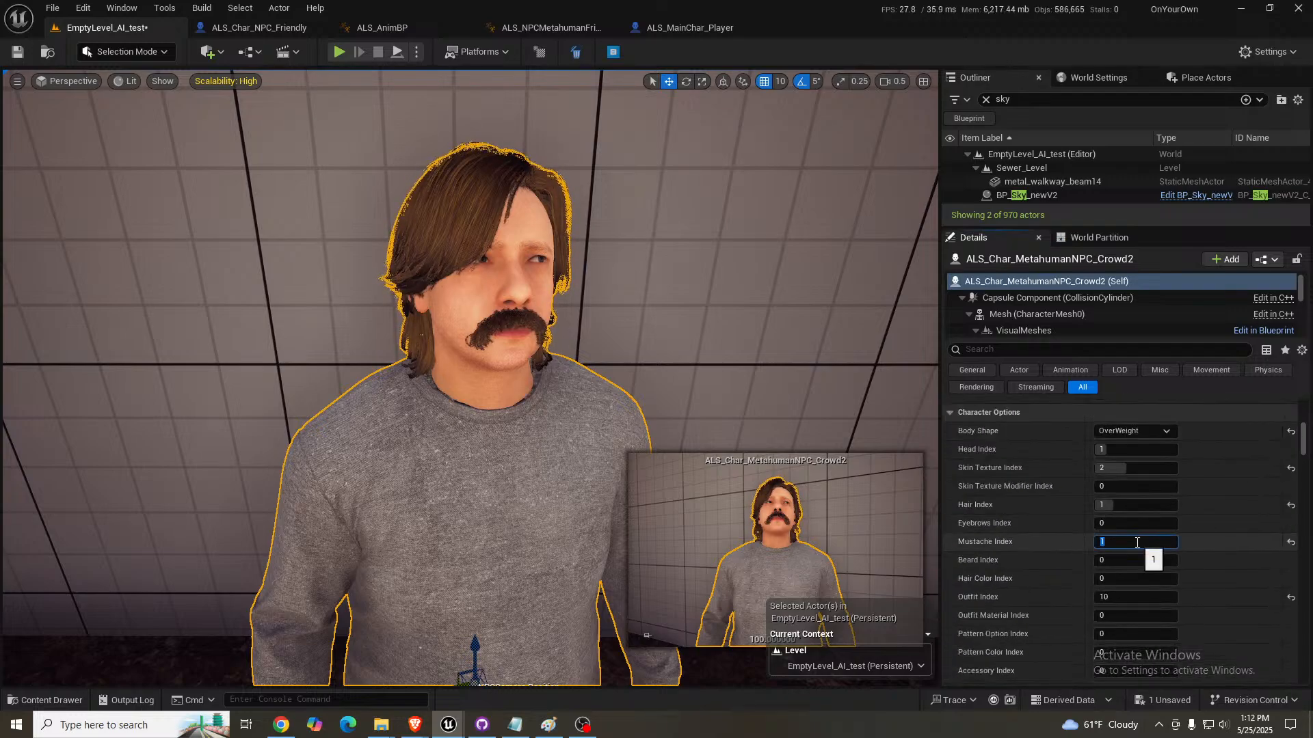
type("0")
key("Return")
- Examine the crowd NPC's face up close from several angles
key("d")
right_click_drag(508, 370, 469, 340)
key("w")
key("d")
scroll(499, 378, "up", 3)
key("s")
key("a")
key("s")
key("d")
key("w")
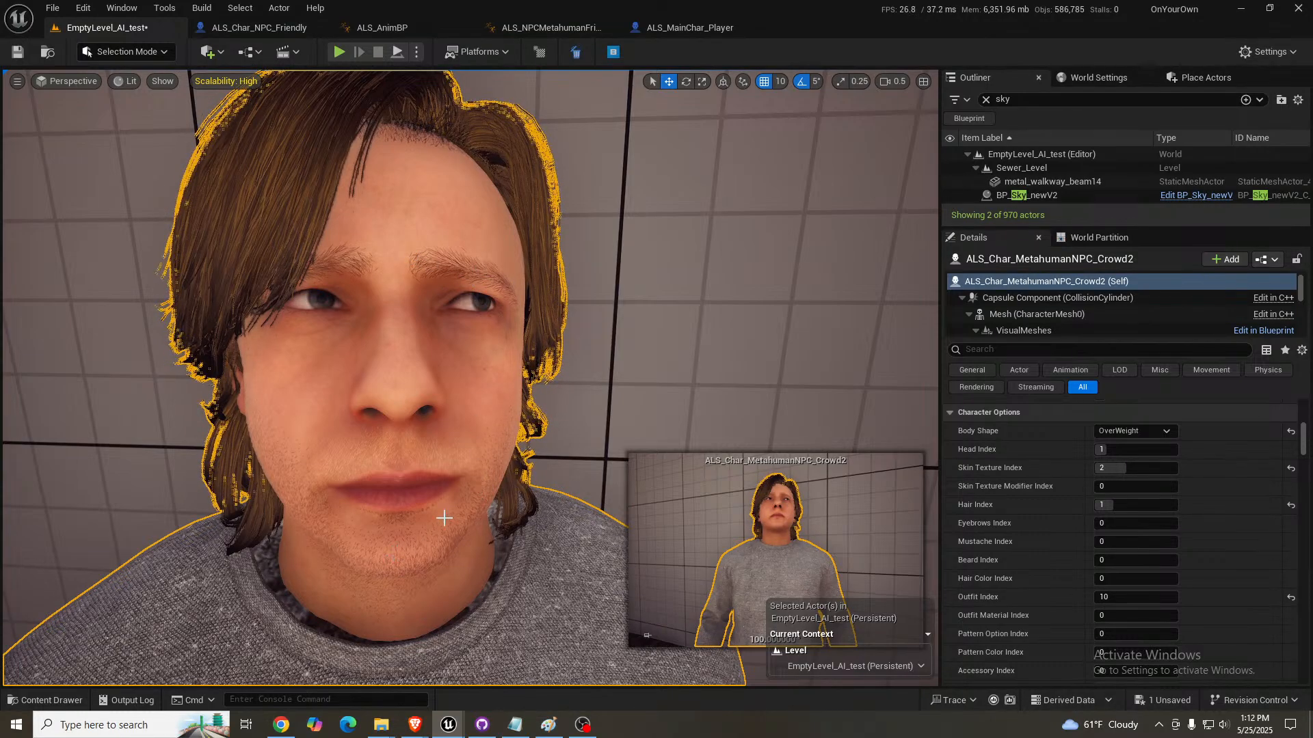
- Try Beard Index values 1, 2 and 1 on the crowd NPC, and return the index to 0
left_click(1119, 562)
type("1")
key("Return")
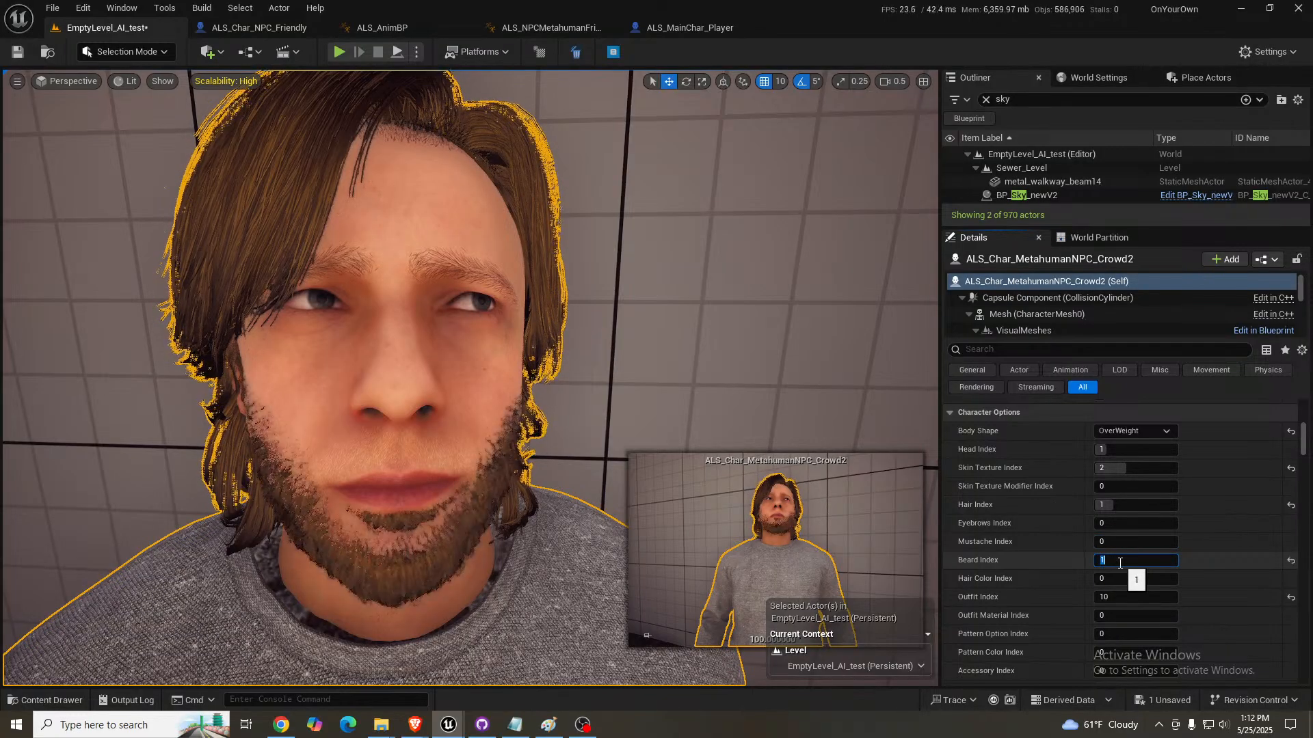
type("2")
key("Return")
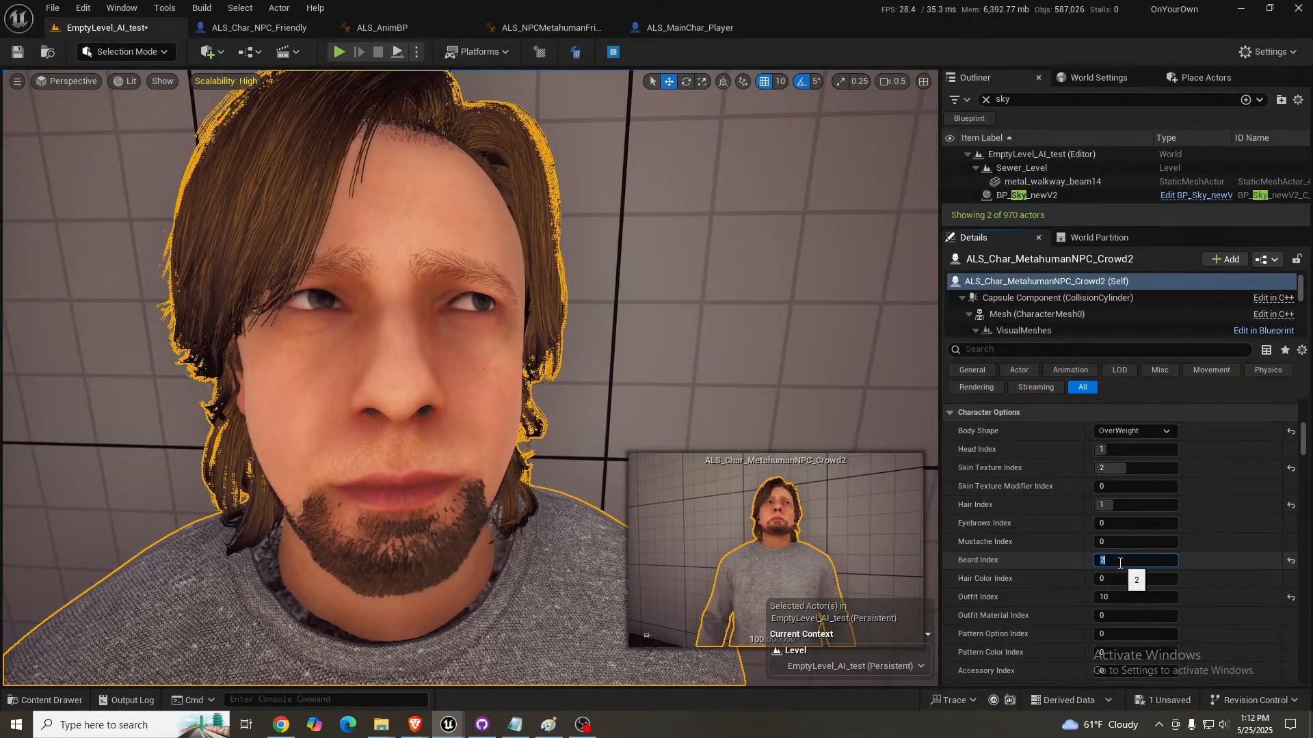
type("1")
key("Return")
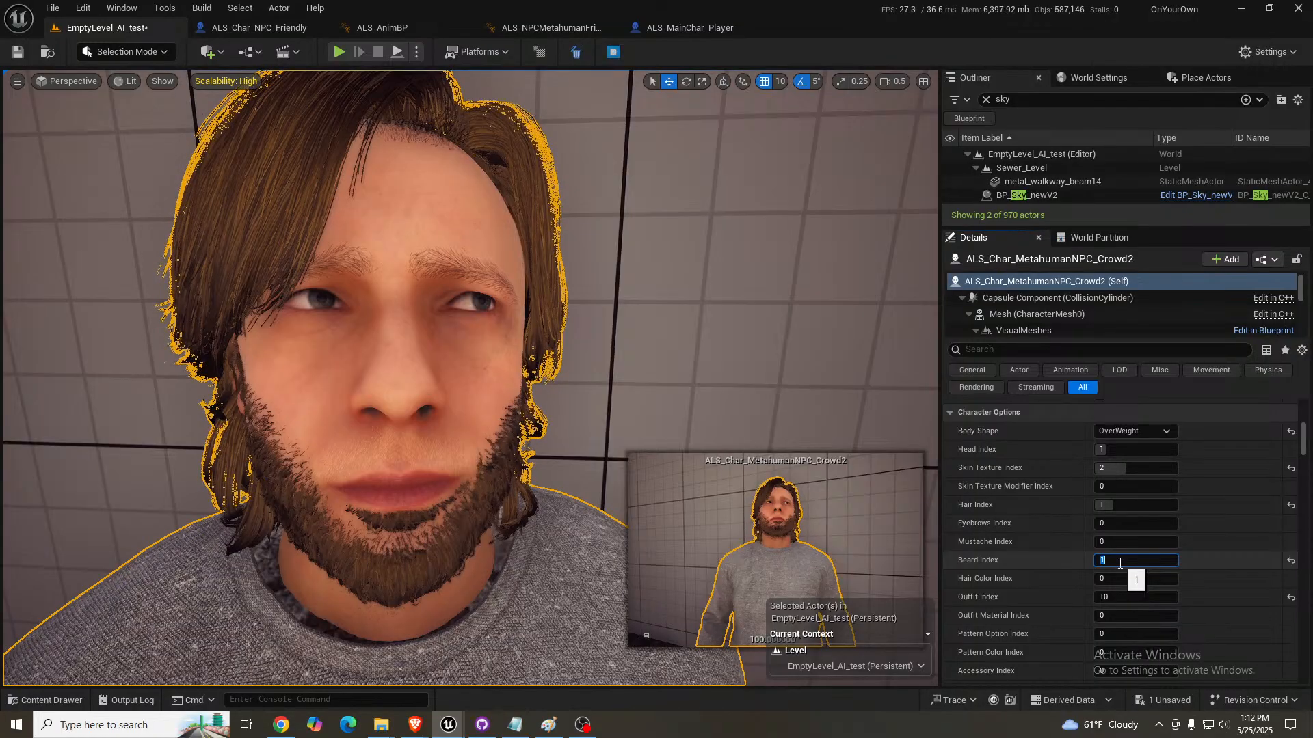
type("0")
key("Return")
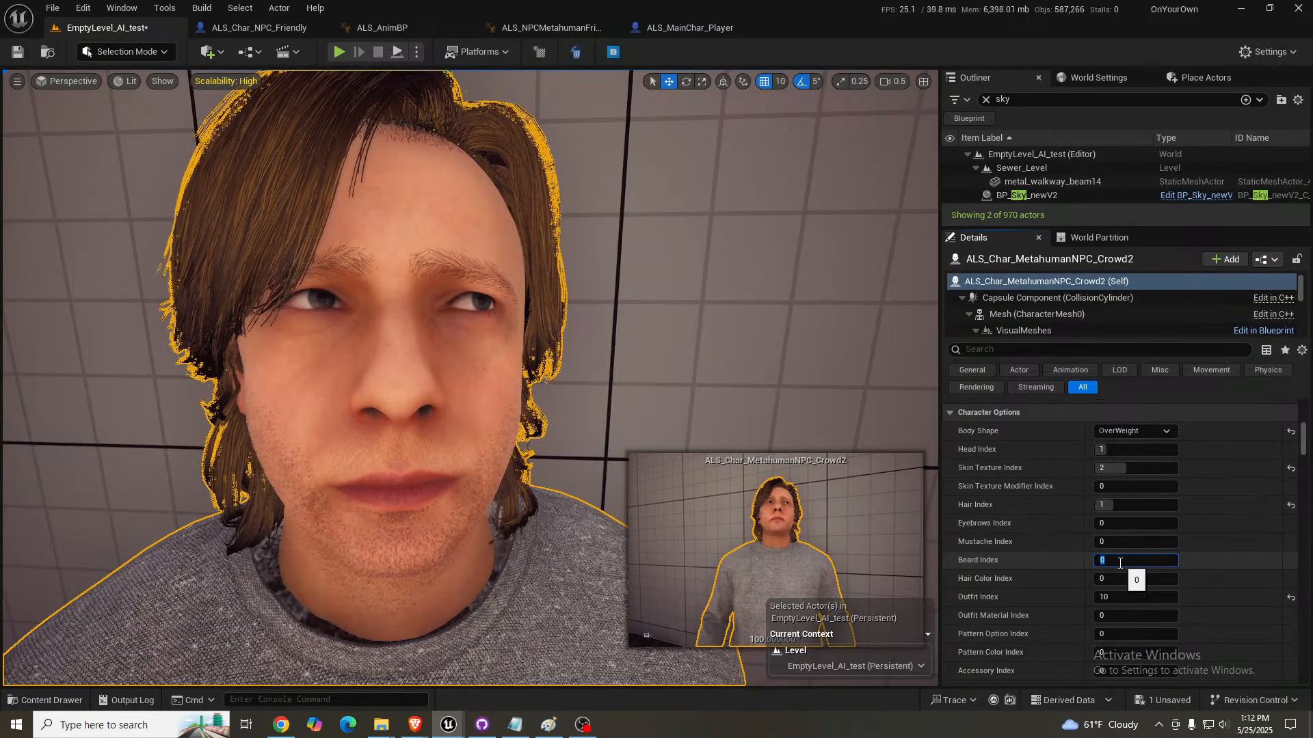
- Set the crowd NPC's Body Shape to UnderWeight
right_click_drag(409, 418, 373, 451)
mouse_move(335, 272)
right_mouse_down()
mouse_move(308, 274)
mouse_move(335, 272)
right_mouse_up()
key("w")
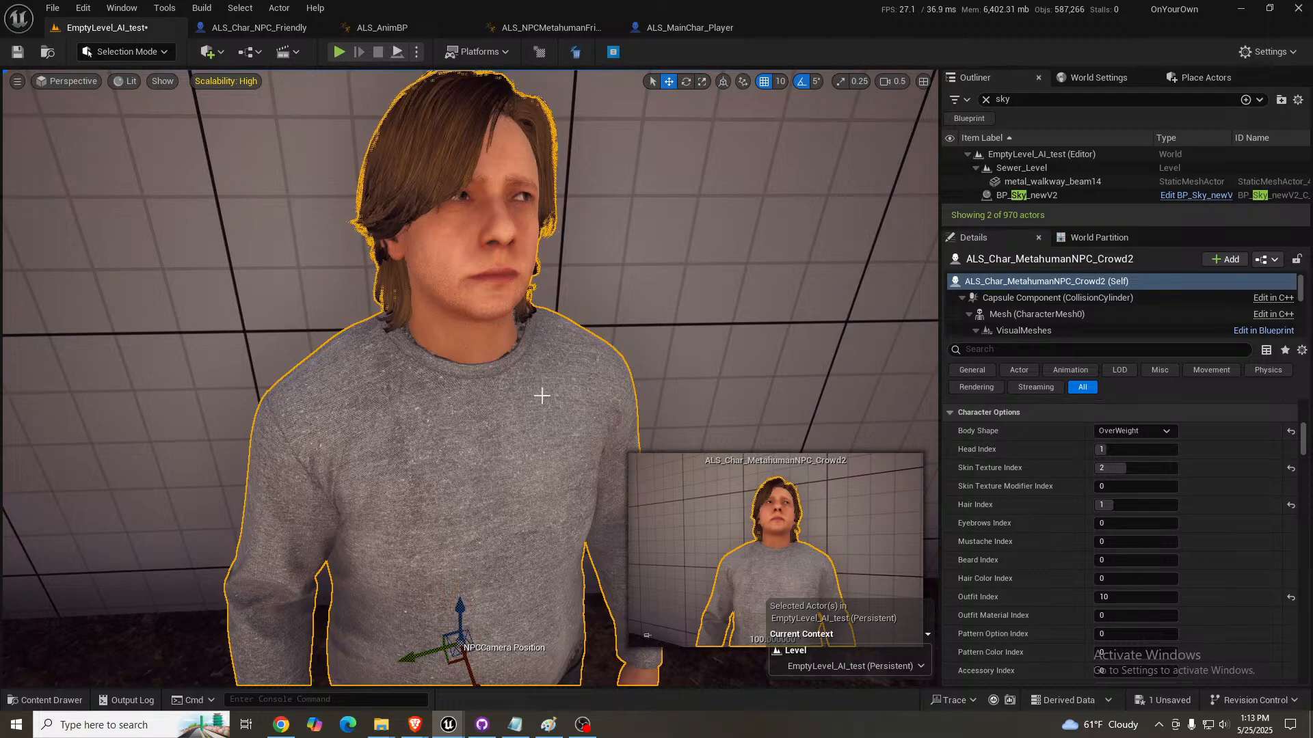
right_click_drag(539, 392, 539, 417)
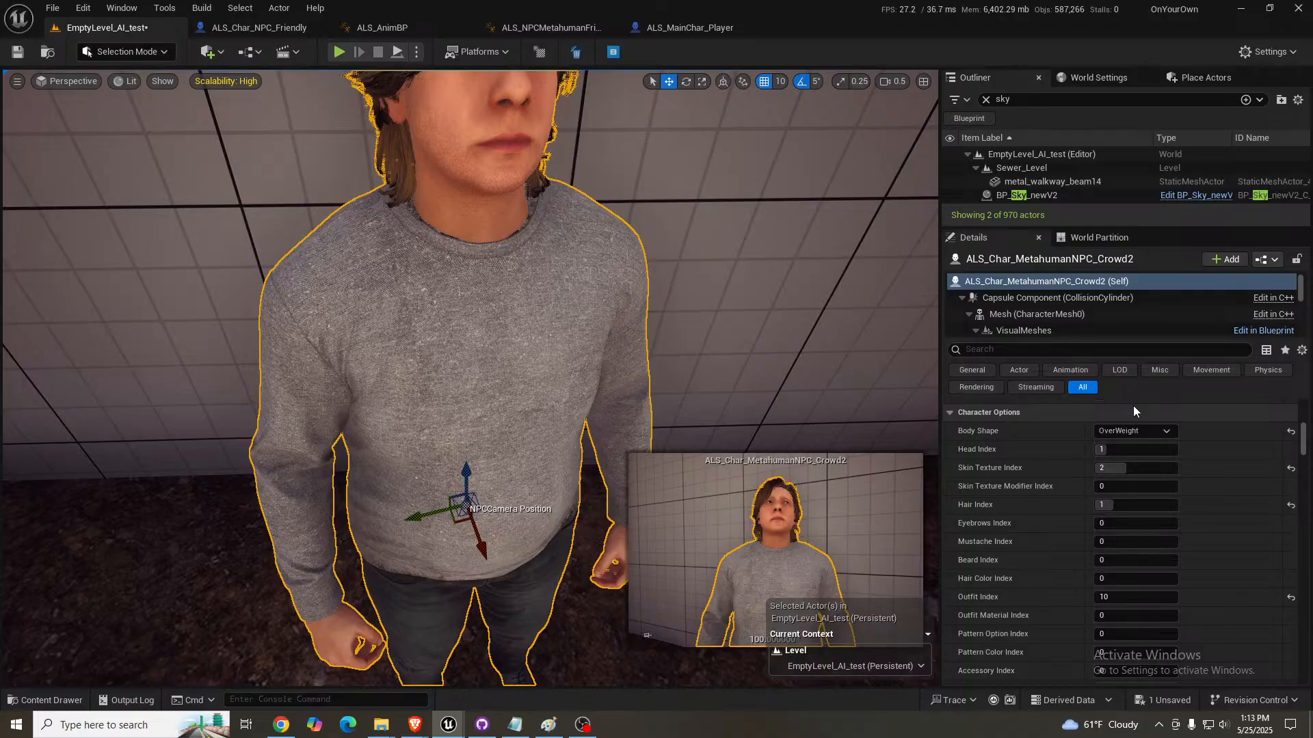
left_click(1155, 431)
left_click(1120, 471)
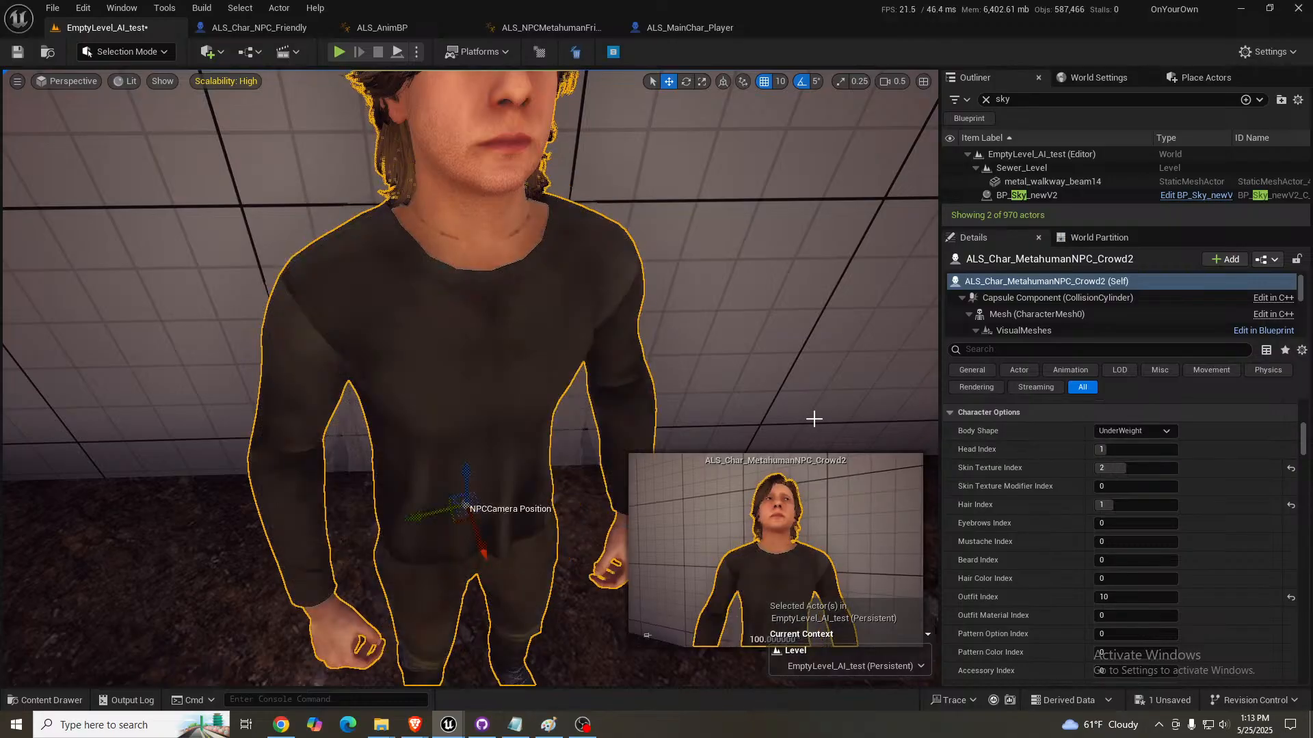
- Examine the crowd NPC's underweight body and outfit from several angles and distances
right_click_drag(811, 416, 786, 407)
key("s")
key("w")
key("w")
key("s")
key("d")
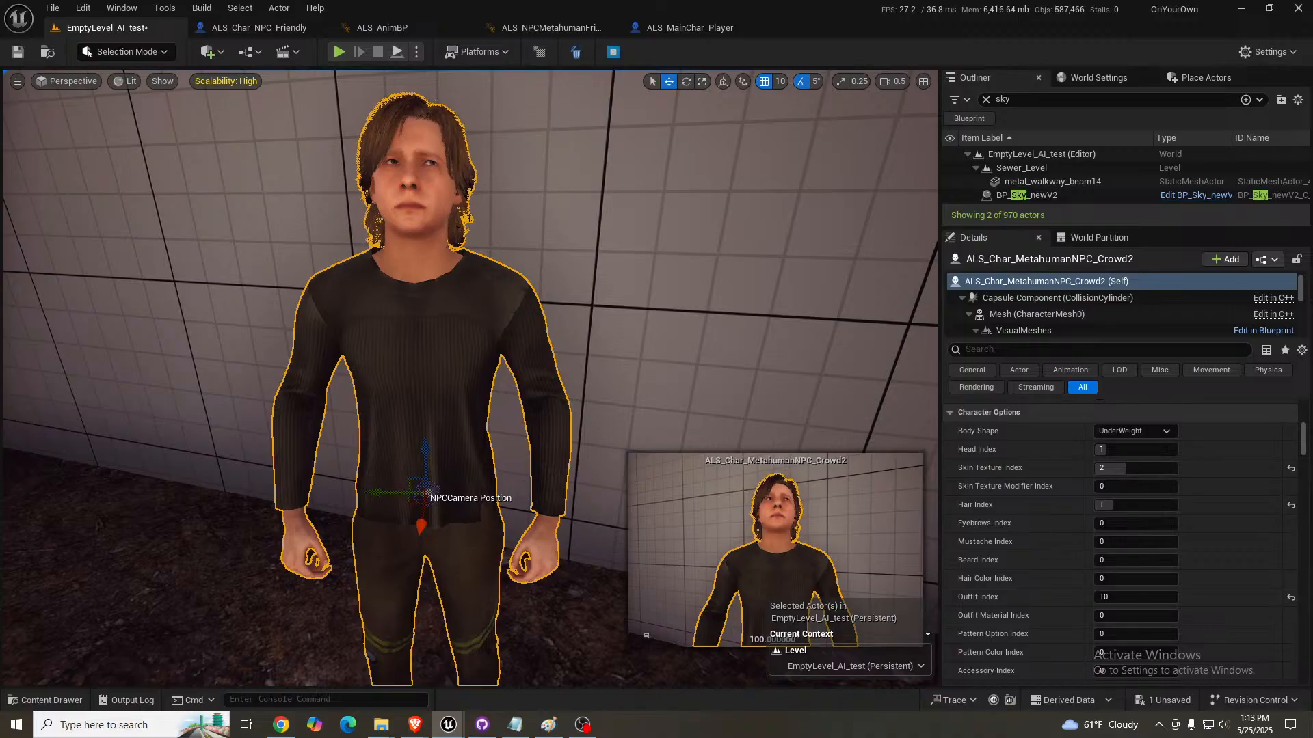
key("a")
right_click_drag(472, 383, 511, 400)
key("w")
key("s")
key("s")
key("w")
key("s")
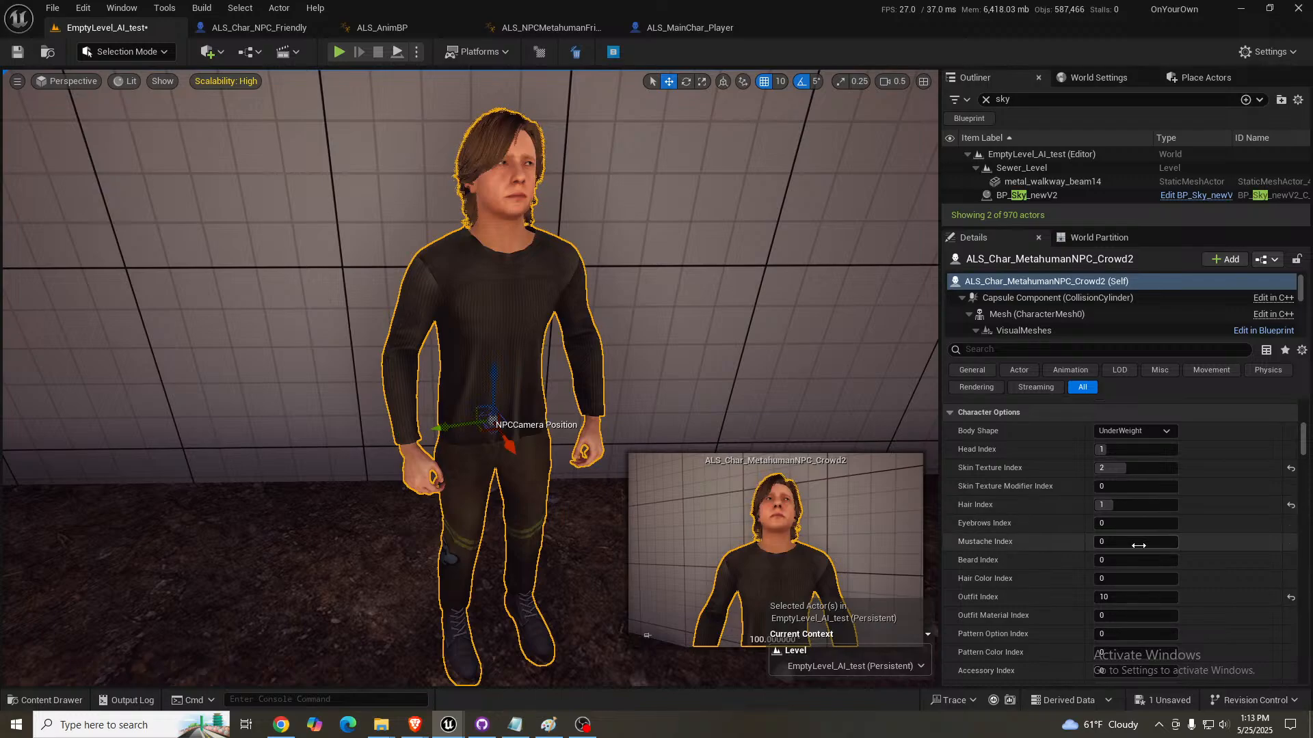
- Preview the crowd NPC's first outfits by setting its Outfit Index to 0, 1, 2 and 3
left_click(1122, 596)
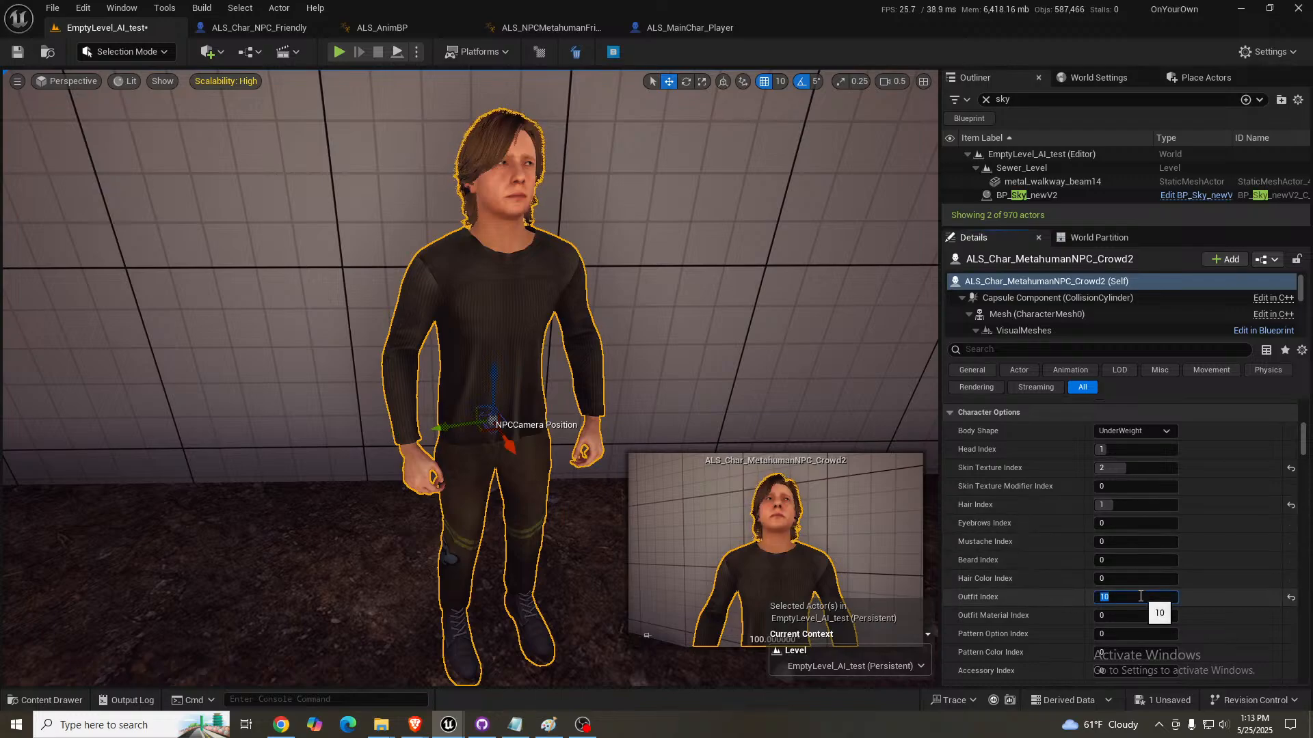
type("0")
key("Return")
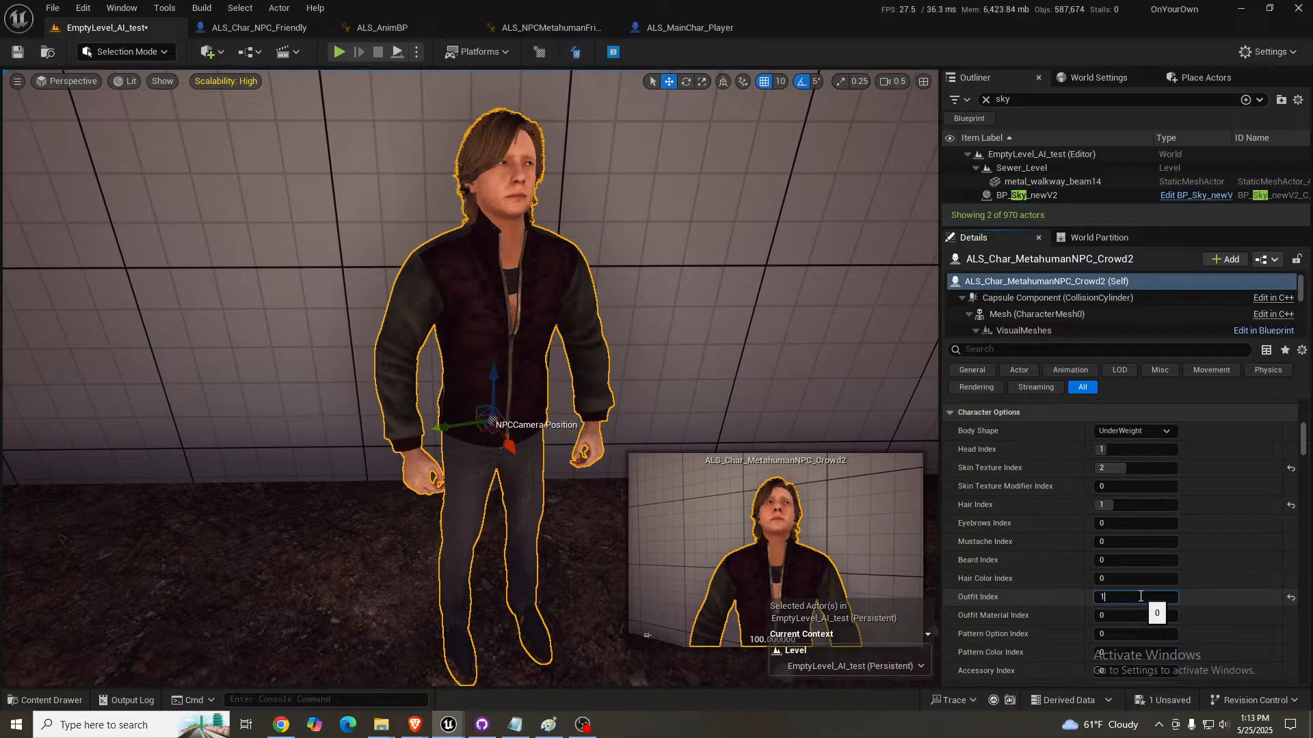
key("Return")
type("2")
key("Return")
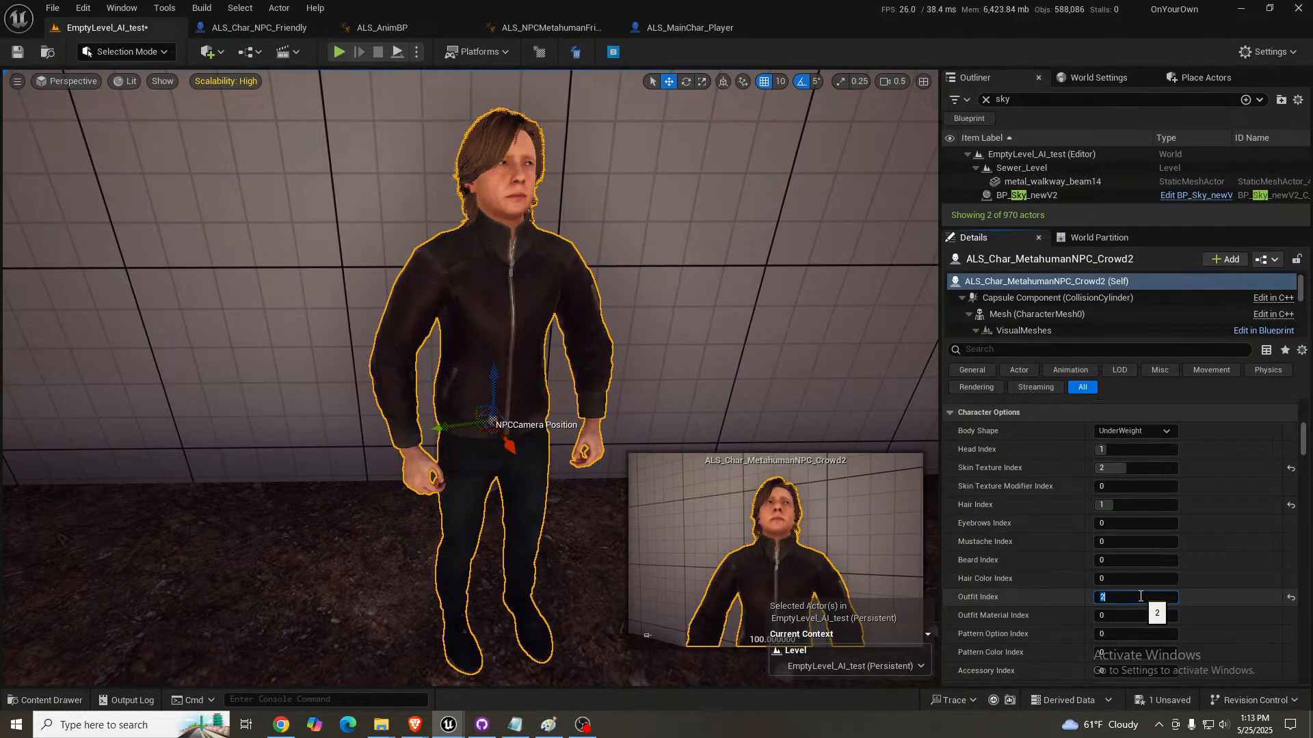
type("3")
key("Return")
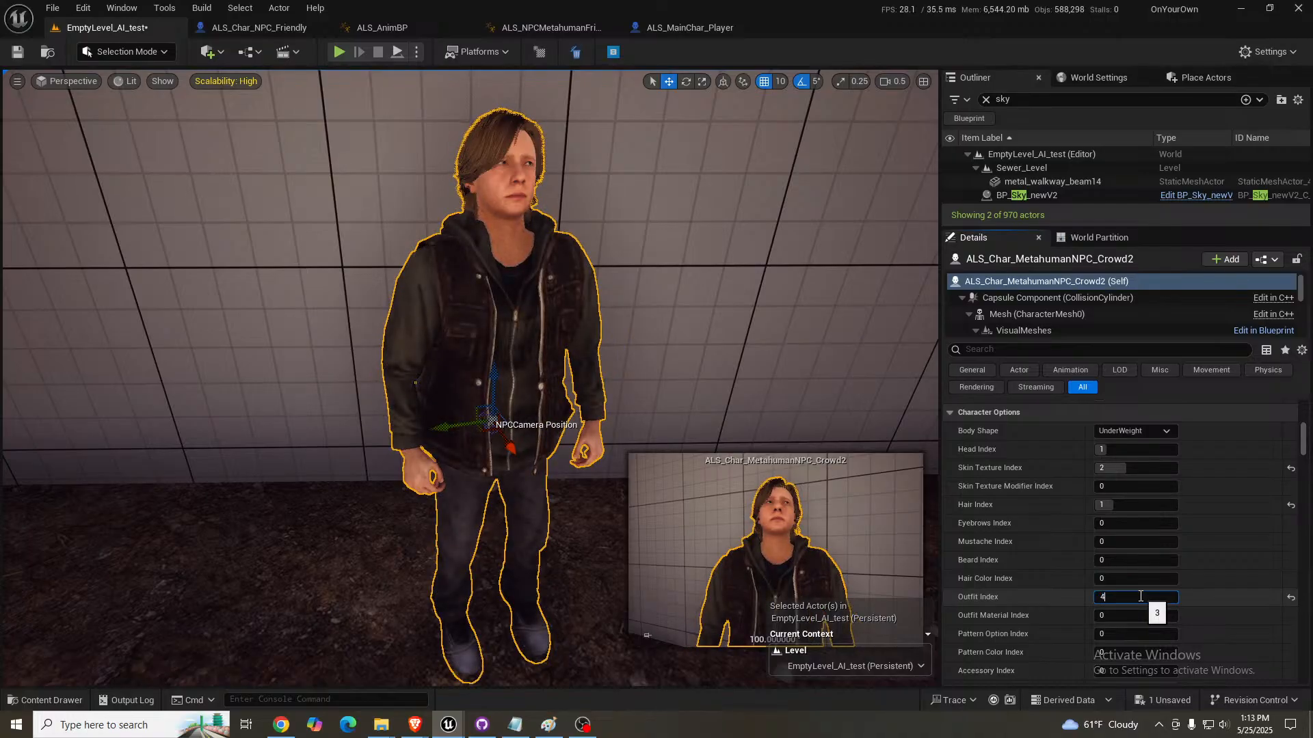
- Preview more outfits on the crowd NPC by setting its Outfit Index to 4, 5, 6 and 7
key("Return")
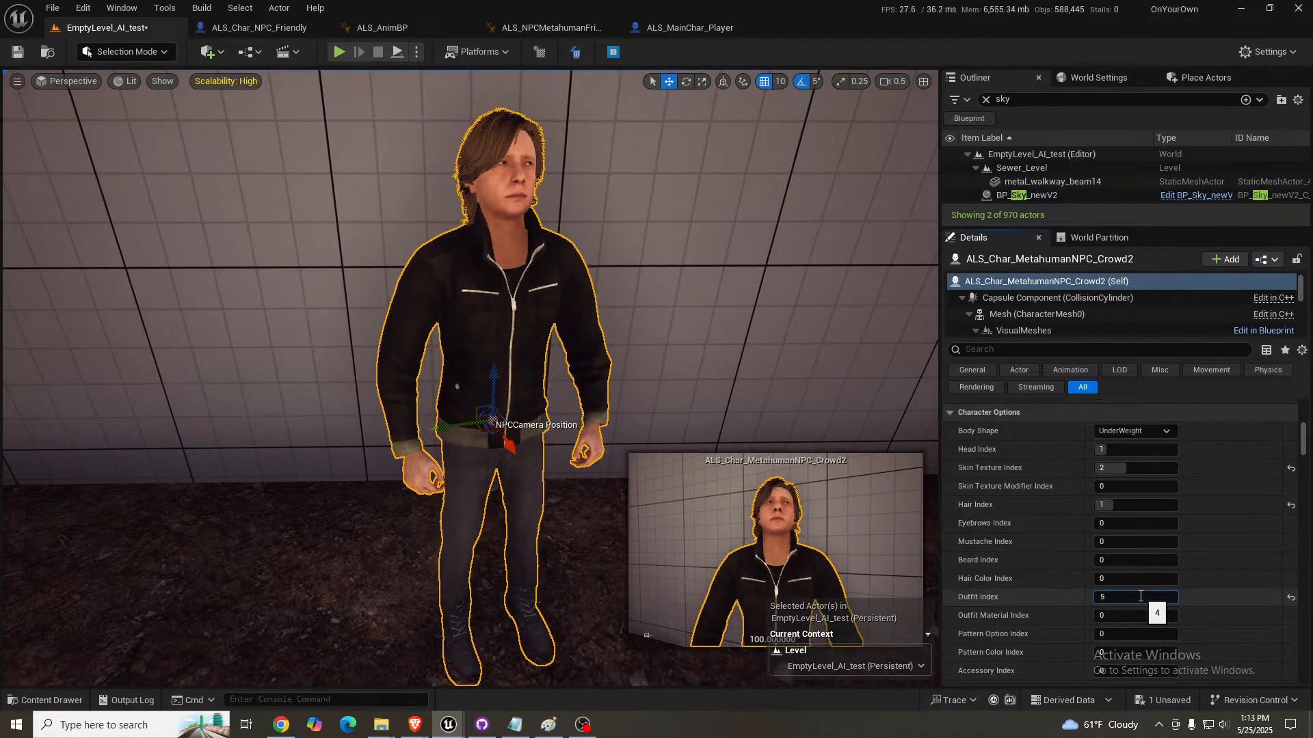
type("5")
key("Return")
key("Return")
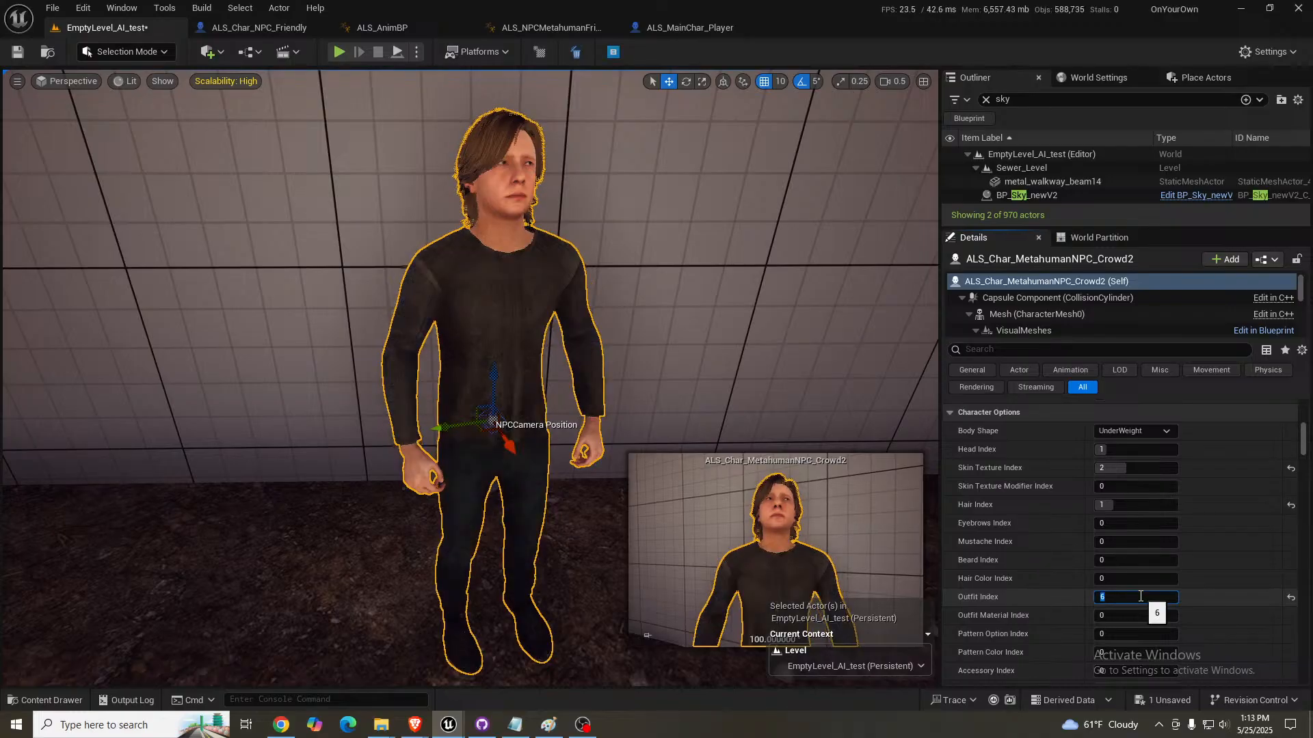
type("7")
- Compare outfits 8 and 9 on the crowd NPC by switching its Outfit Index between them twice
key("Return")
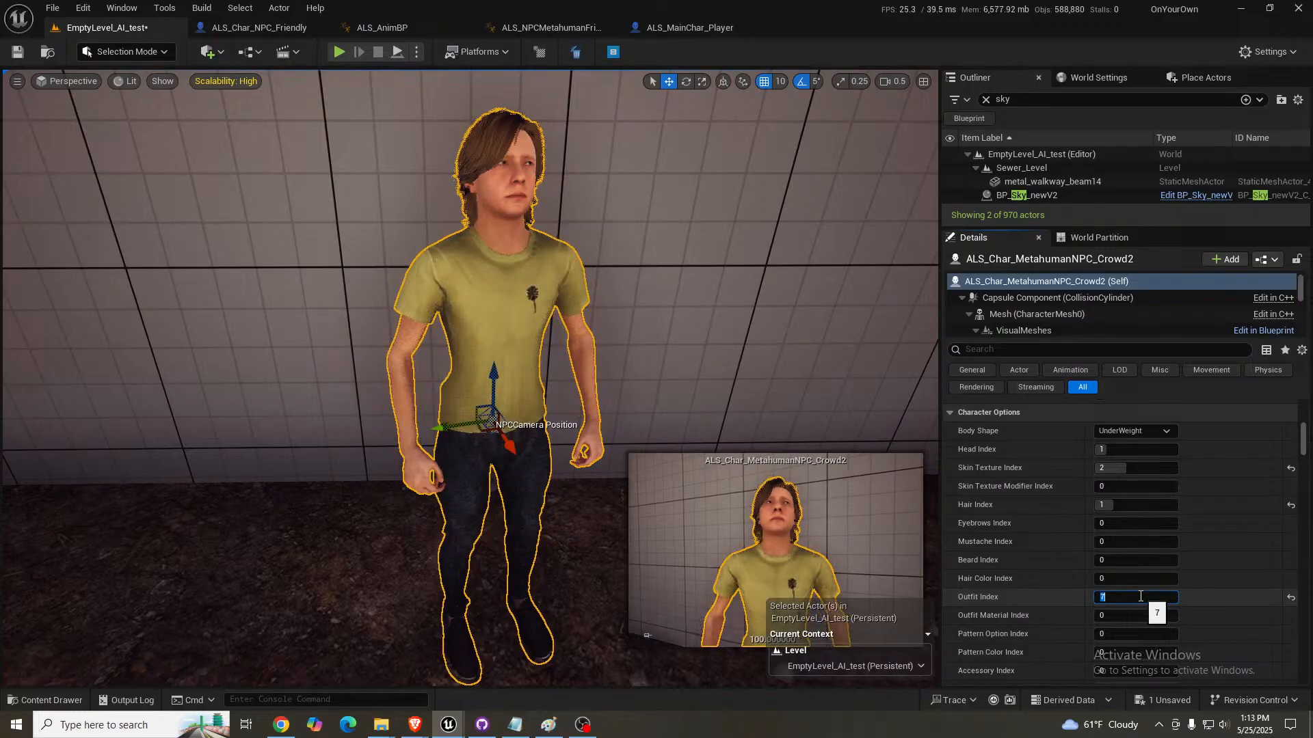
type("8")
key("Return")
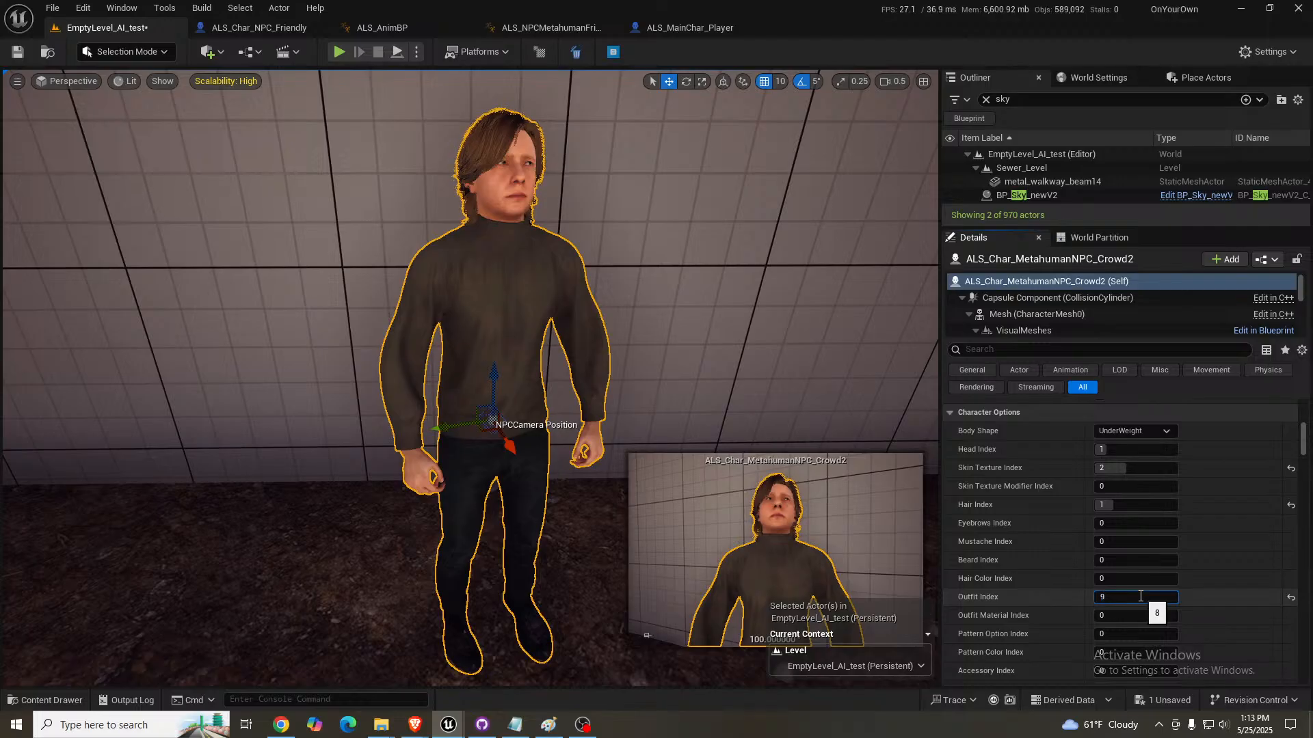
type("9")
key("Return")
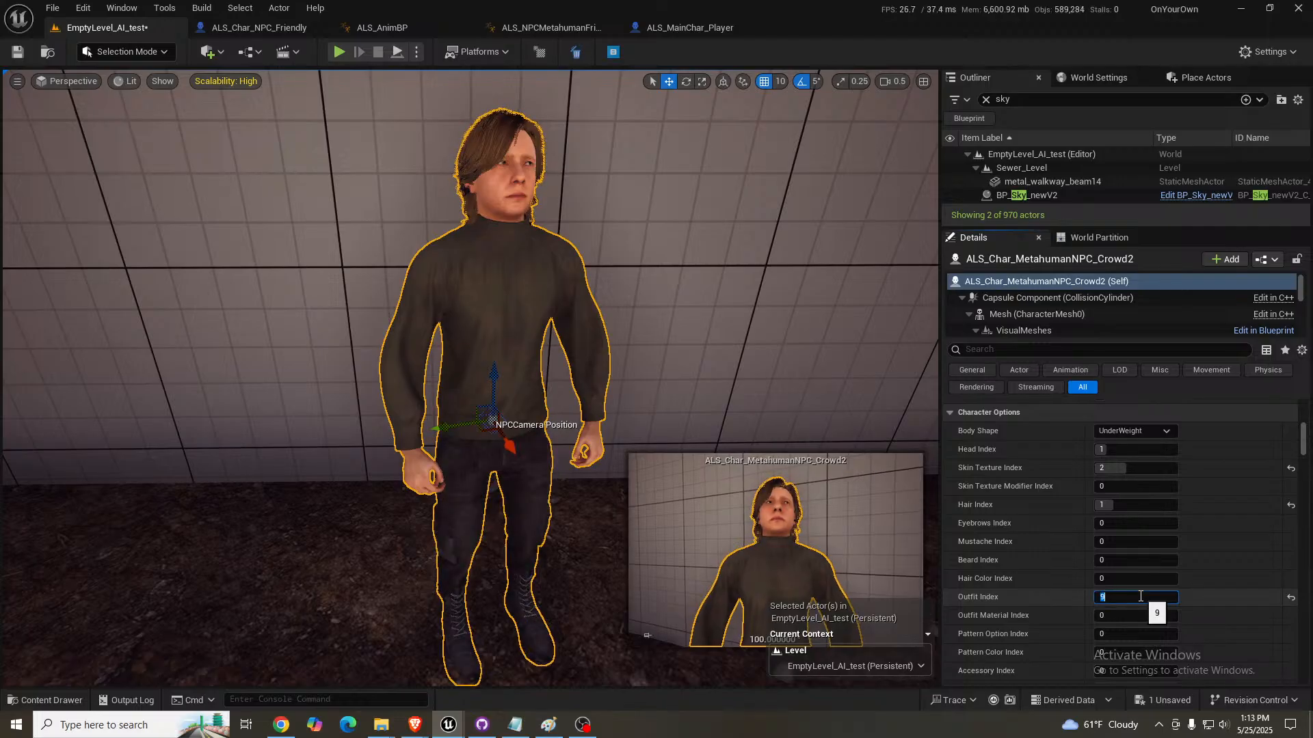
key("Return")
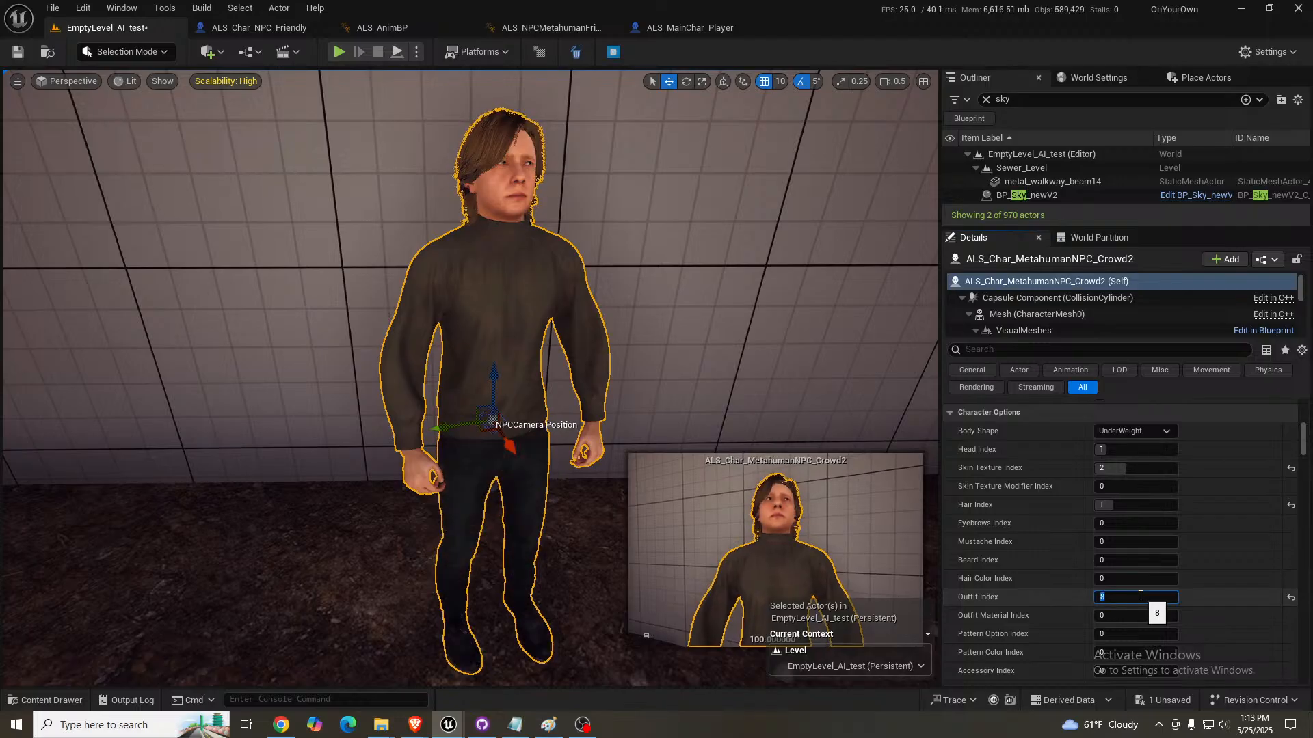
key("Return")
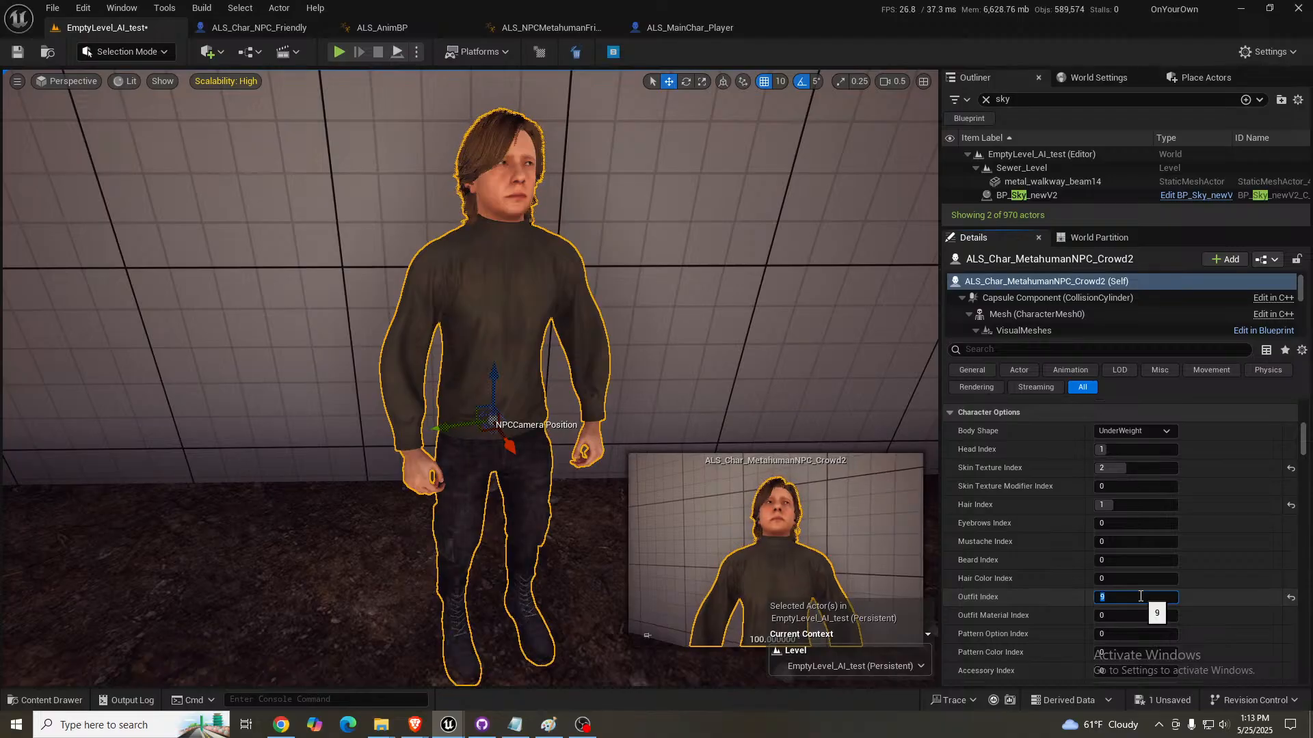
- Preview outfits 10, 1 and 11 on the crowd NPC, and return its Outfit Index to 10
type("10")
key("Return")
type("1")
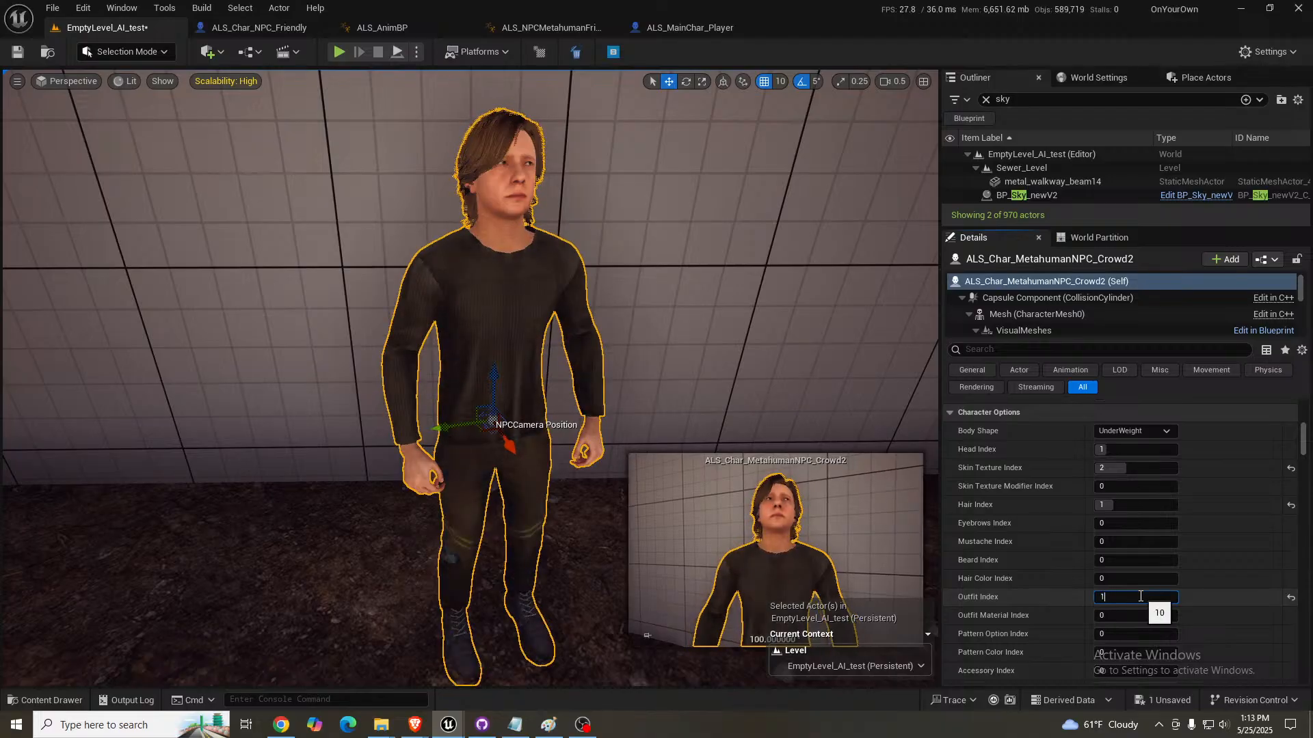
key("Return")
type("11")
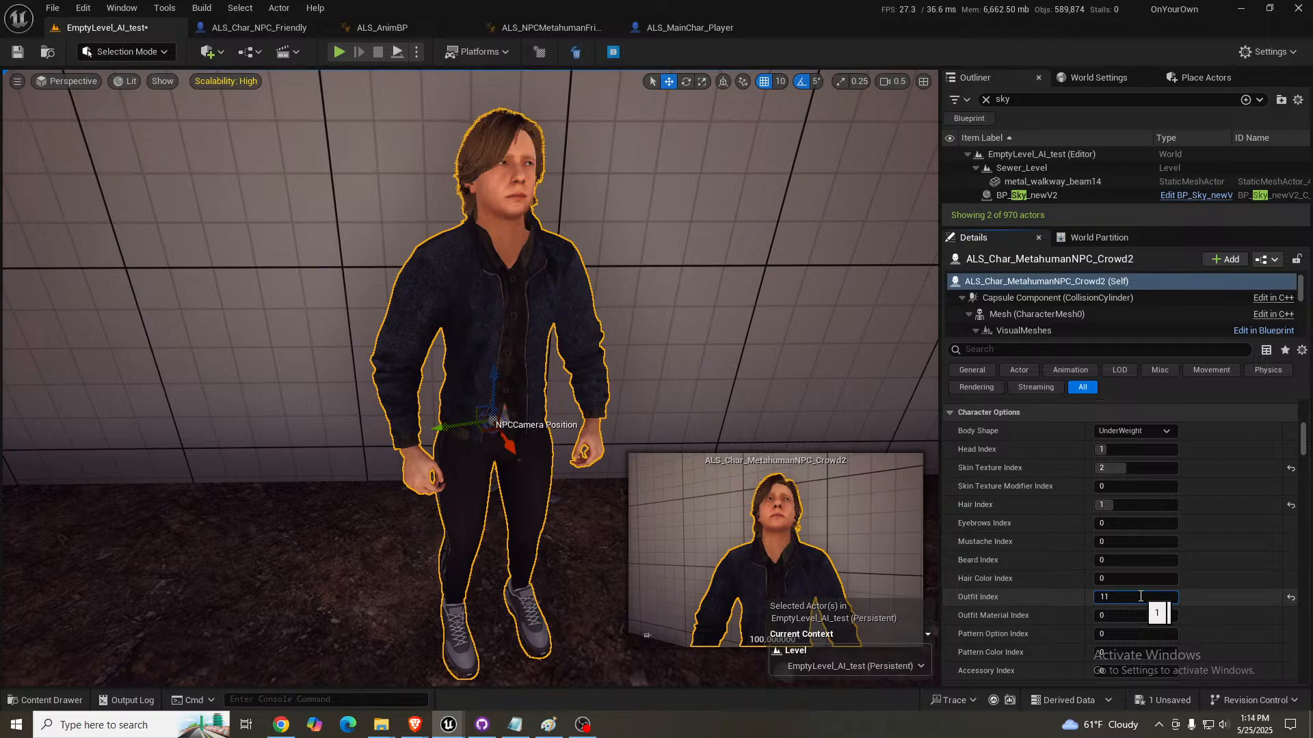
key("Return")
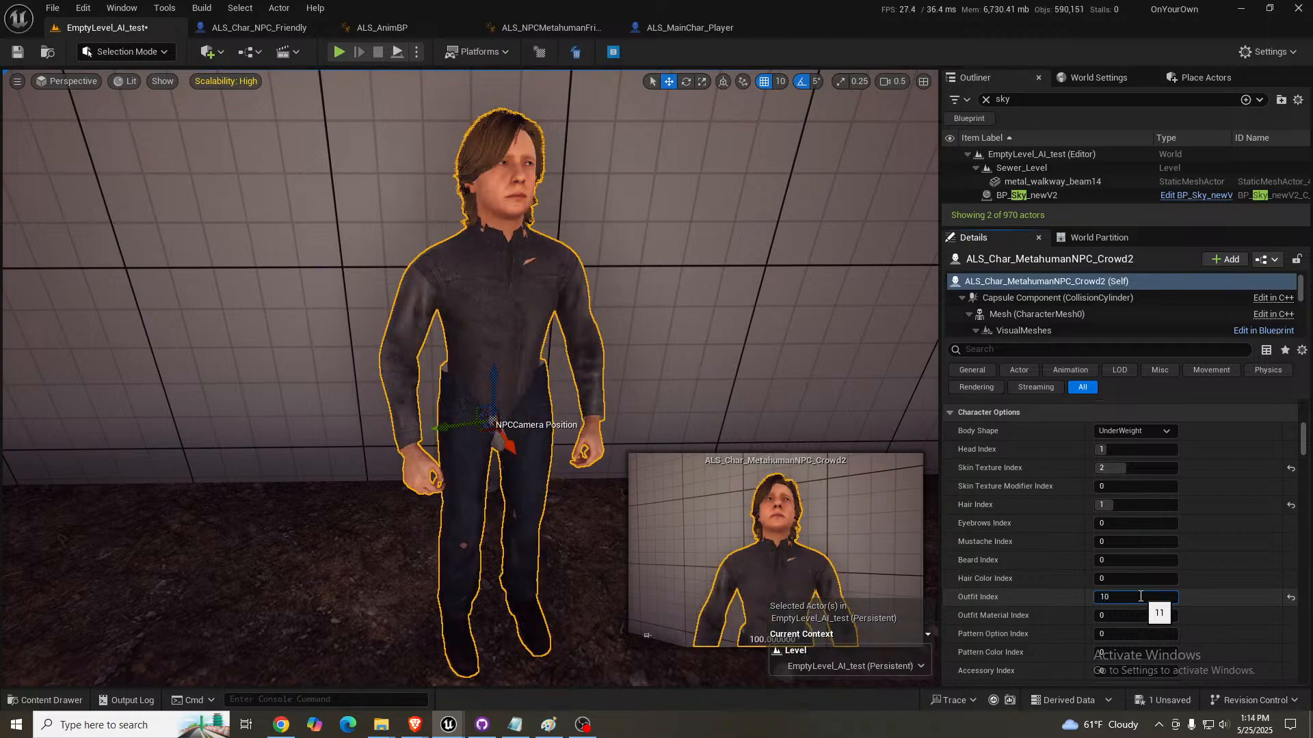
type("10")
key("Return")
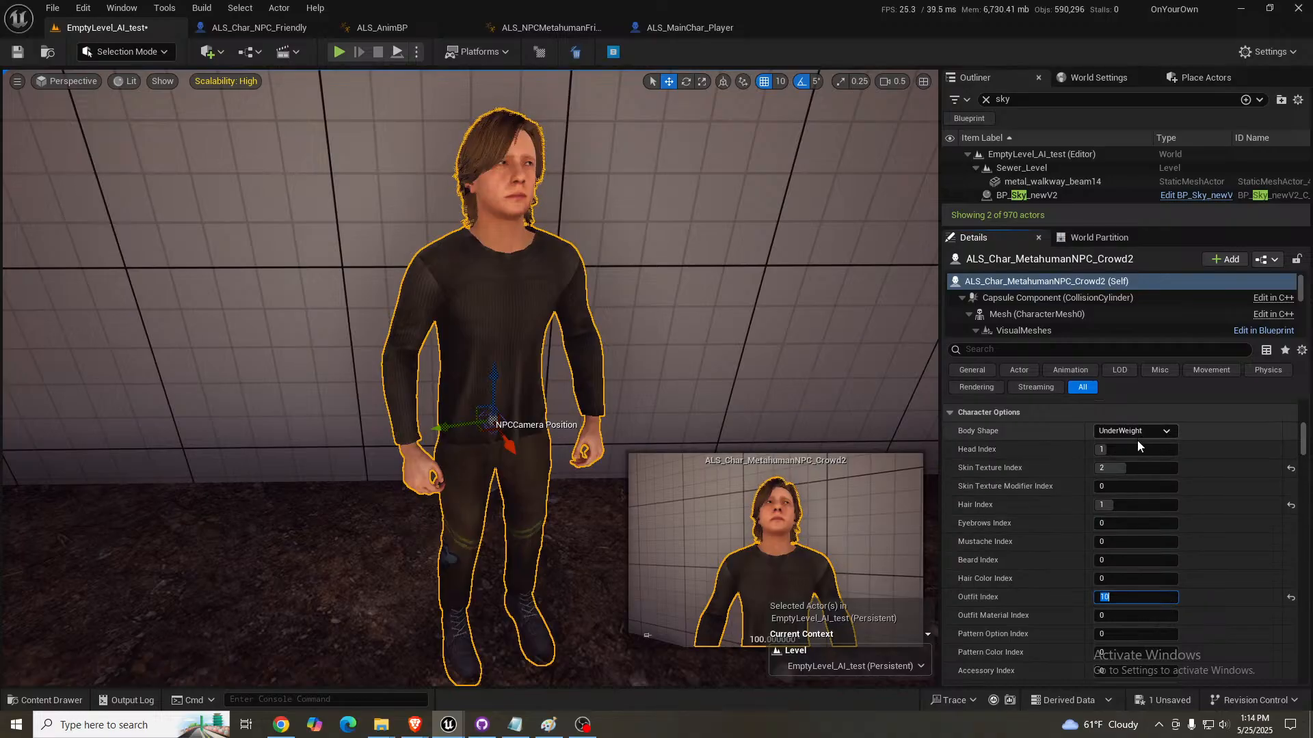
- Switch the crowd NPC's Skeleton option to B
scroll(1046, 516, "down", 3)
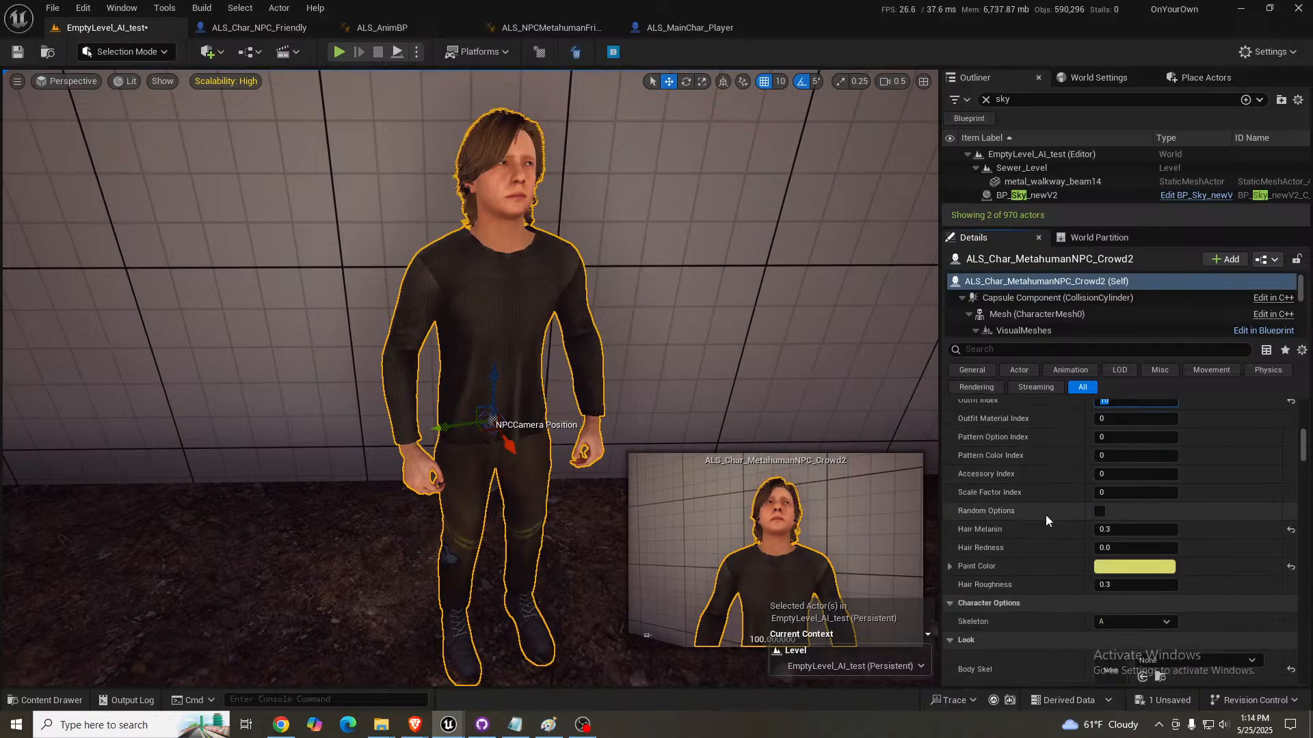
left_click(1165, 623)
left_click(1111, 648)
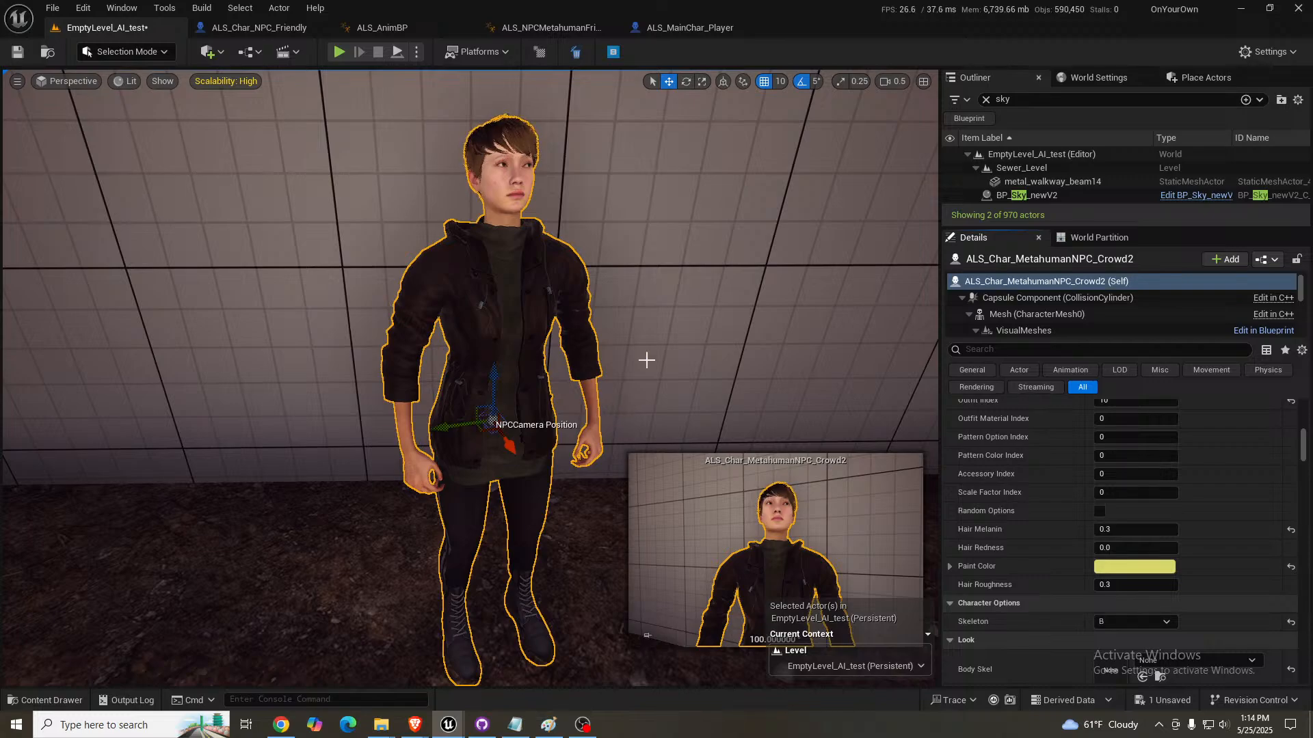
- Try Outfit Index 0 on the crowd NPC with skeleton B, and set the index to 1
scroll(1072, 551, "up", 3)
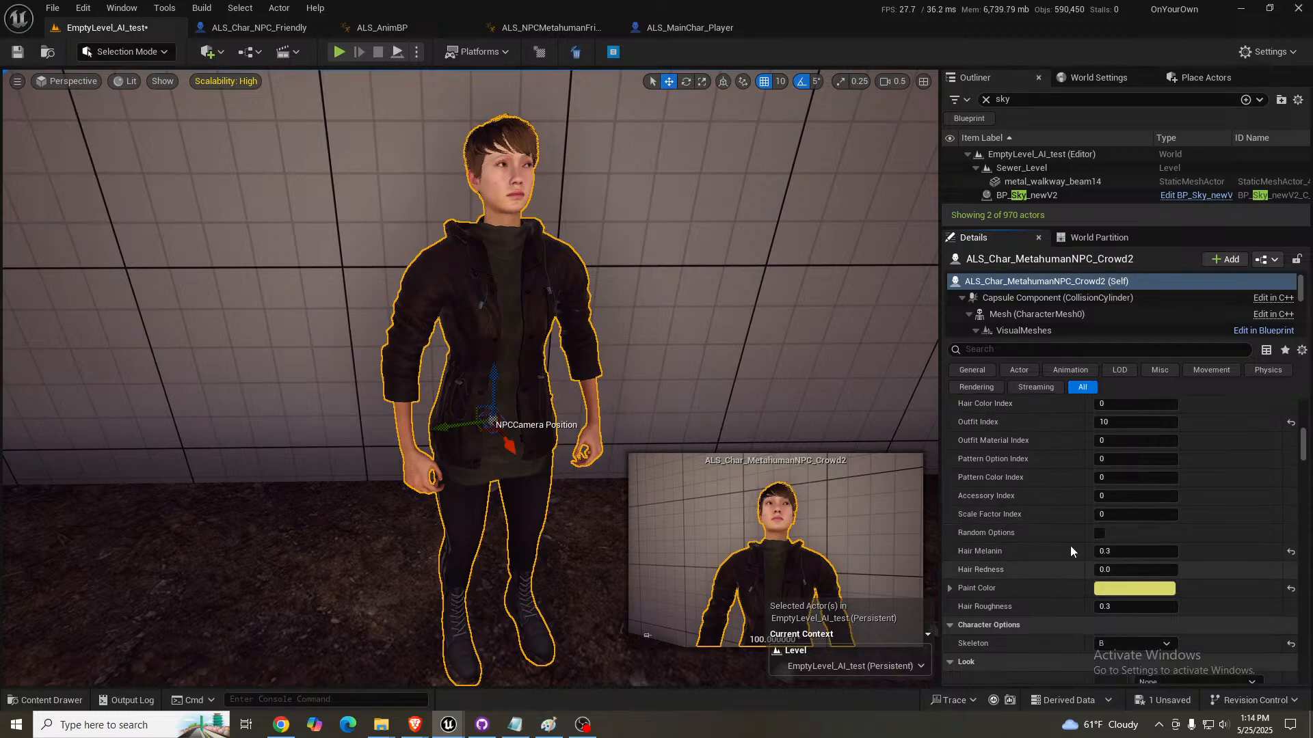
left_click(1131, 469)
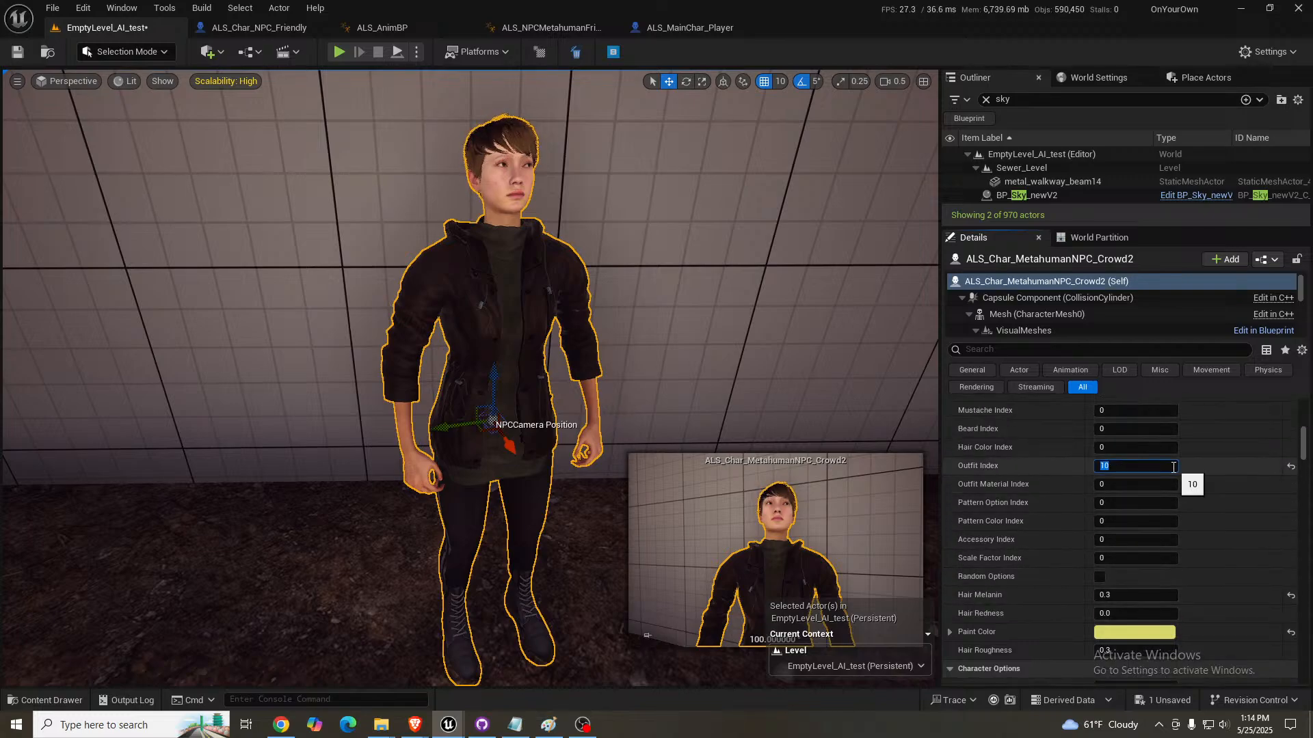
type("0")
key("Return")
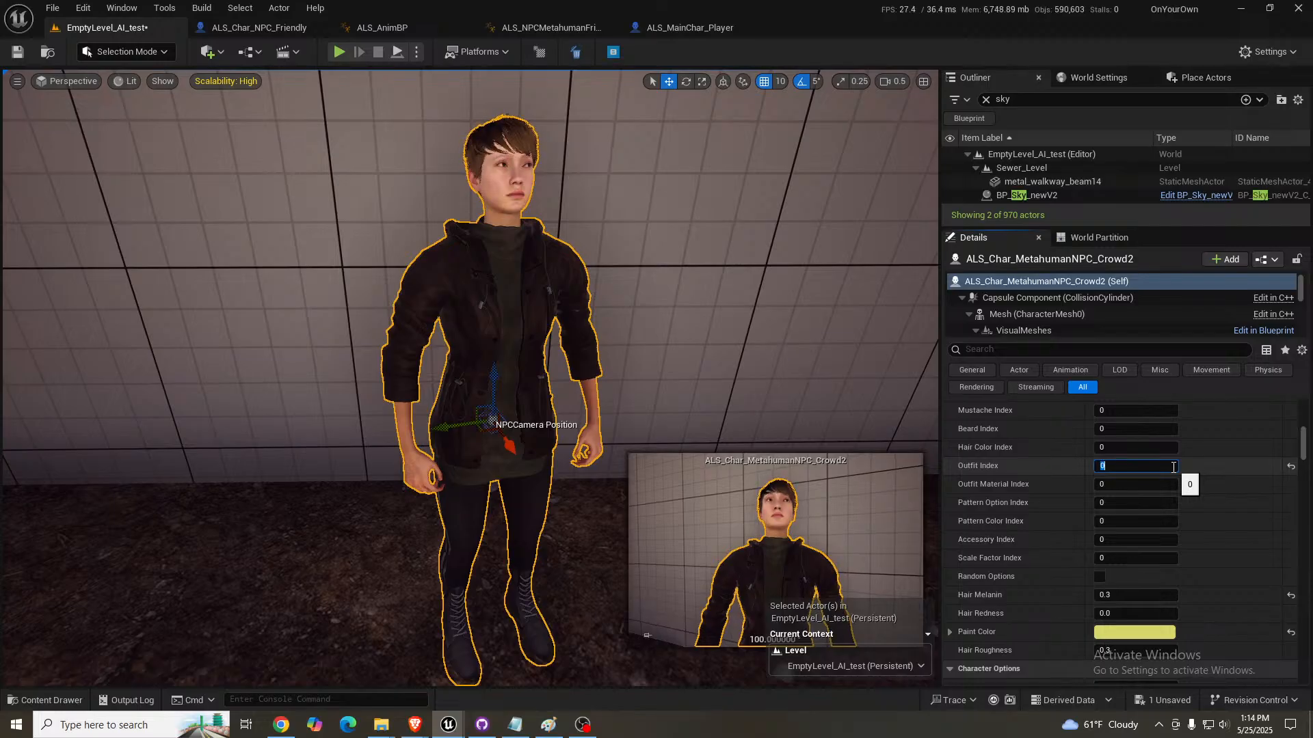
key("Return")
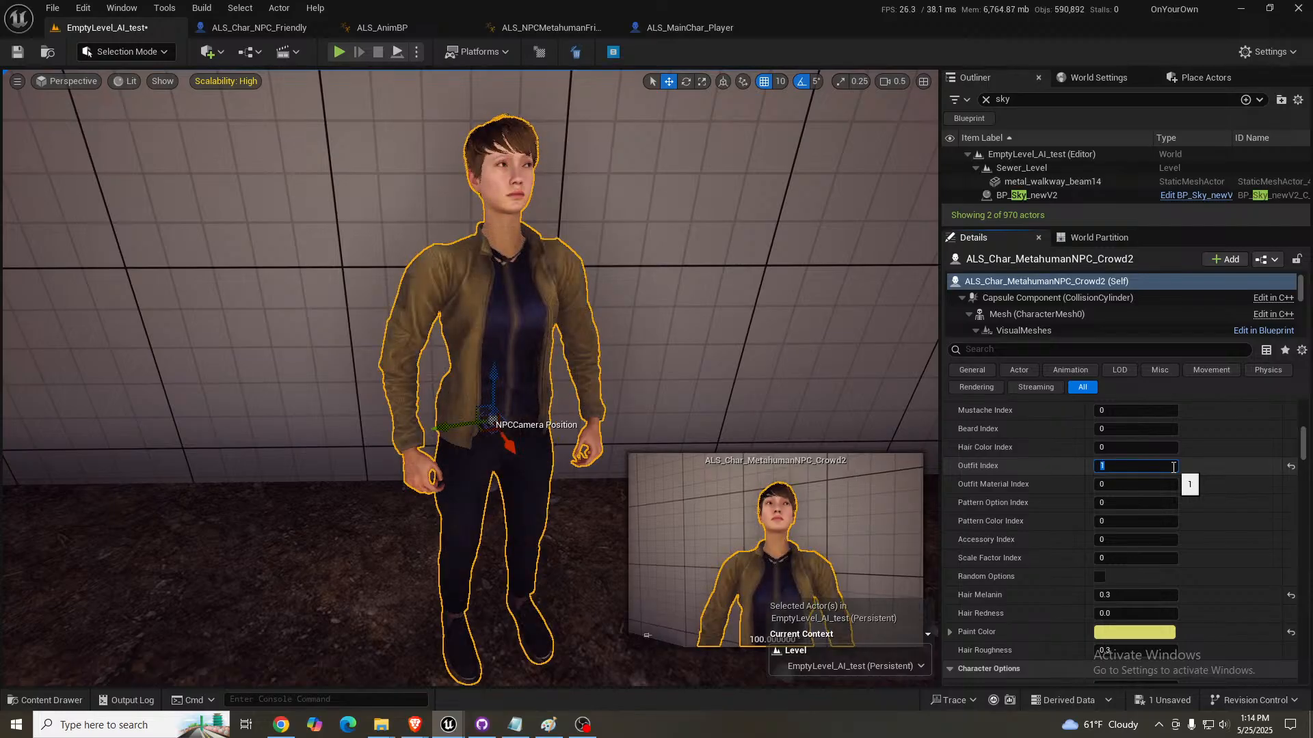
- Enable the Female option for the crowd NPC
scroll(1057, 535, "up", 3)
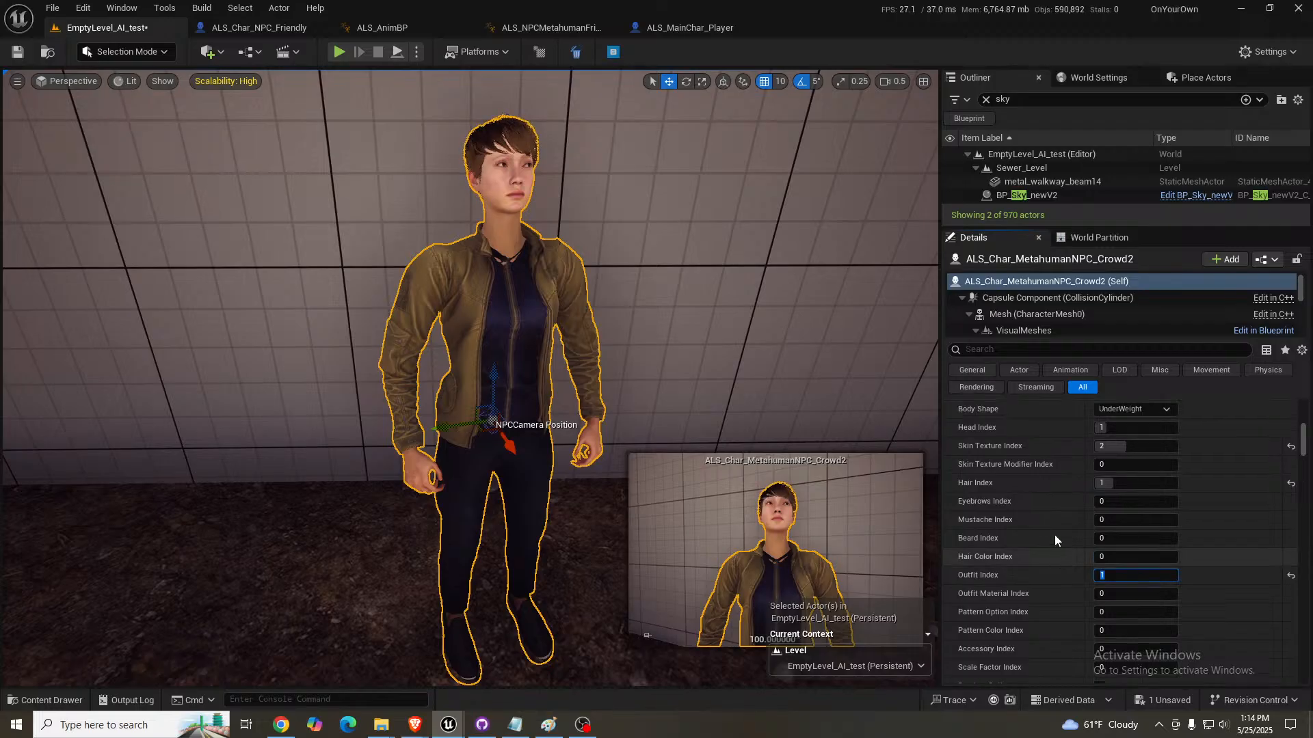
scroll(1054, 535, "up", 2)
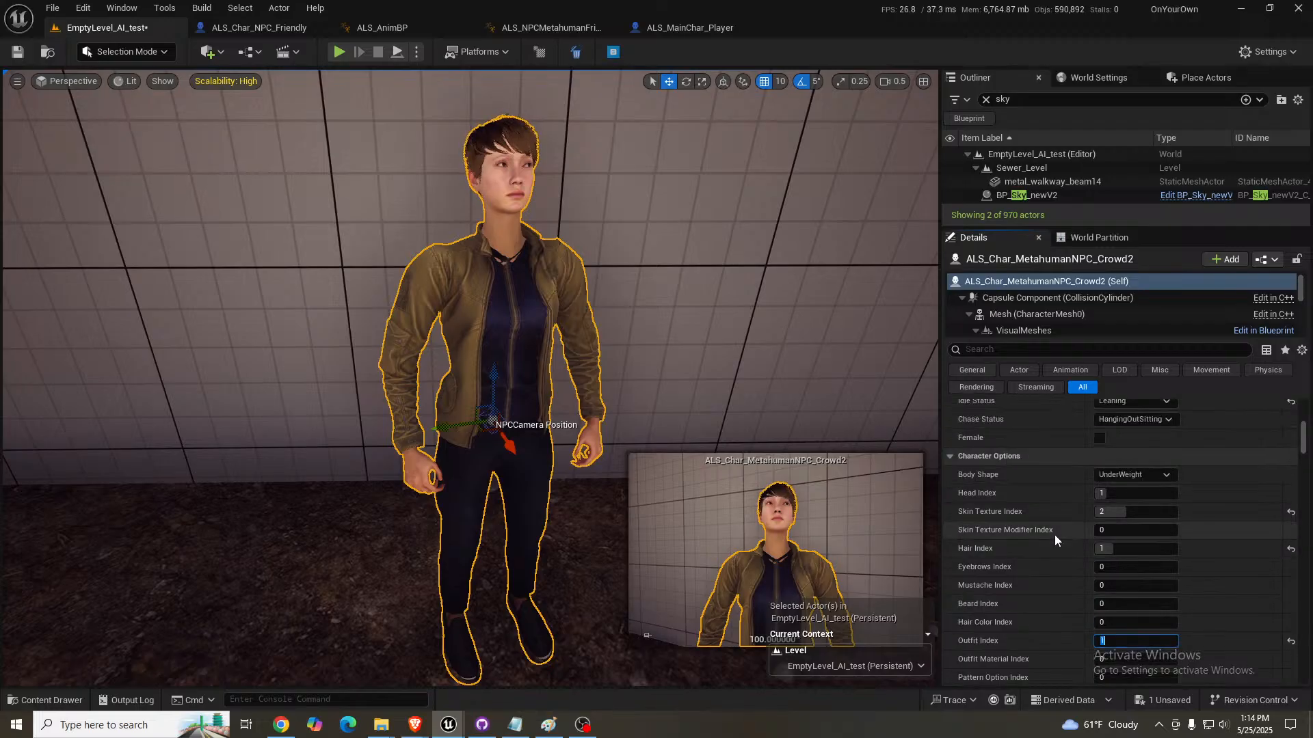
left_click(1100, 438)
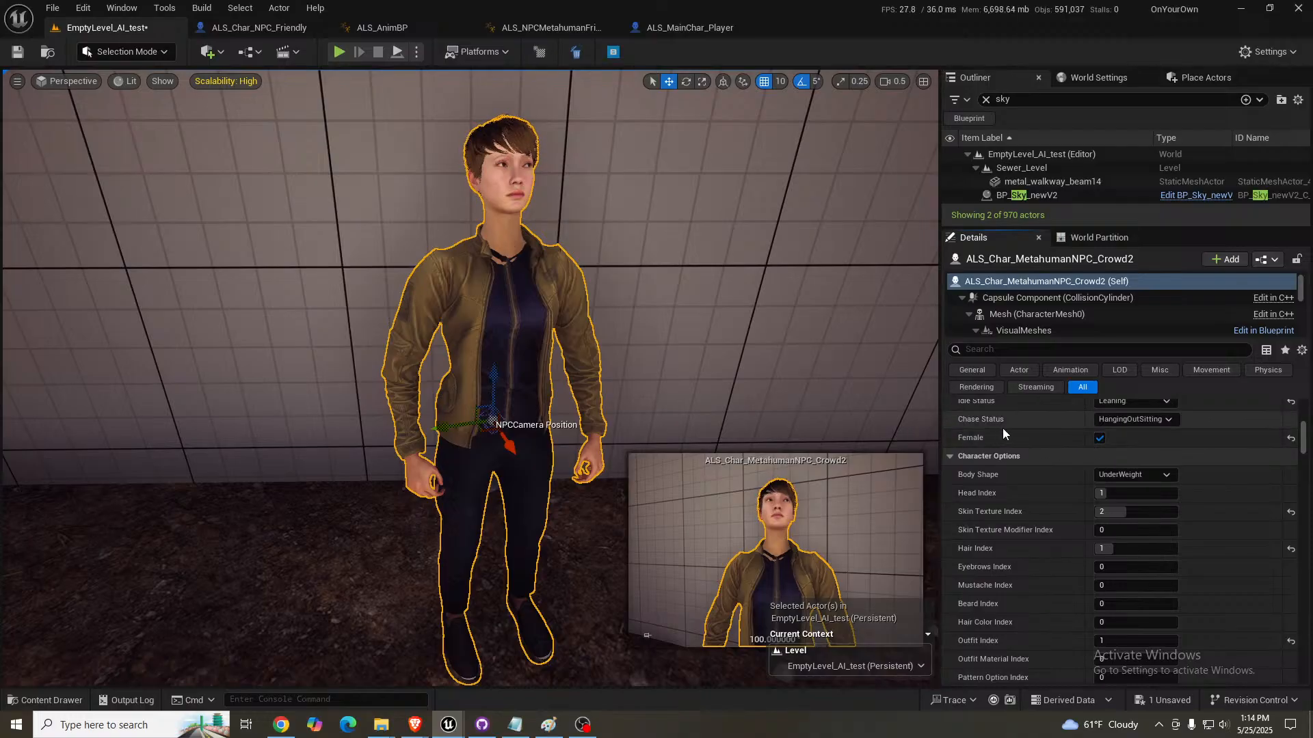
scroll(1046, 475, "up", 2)
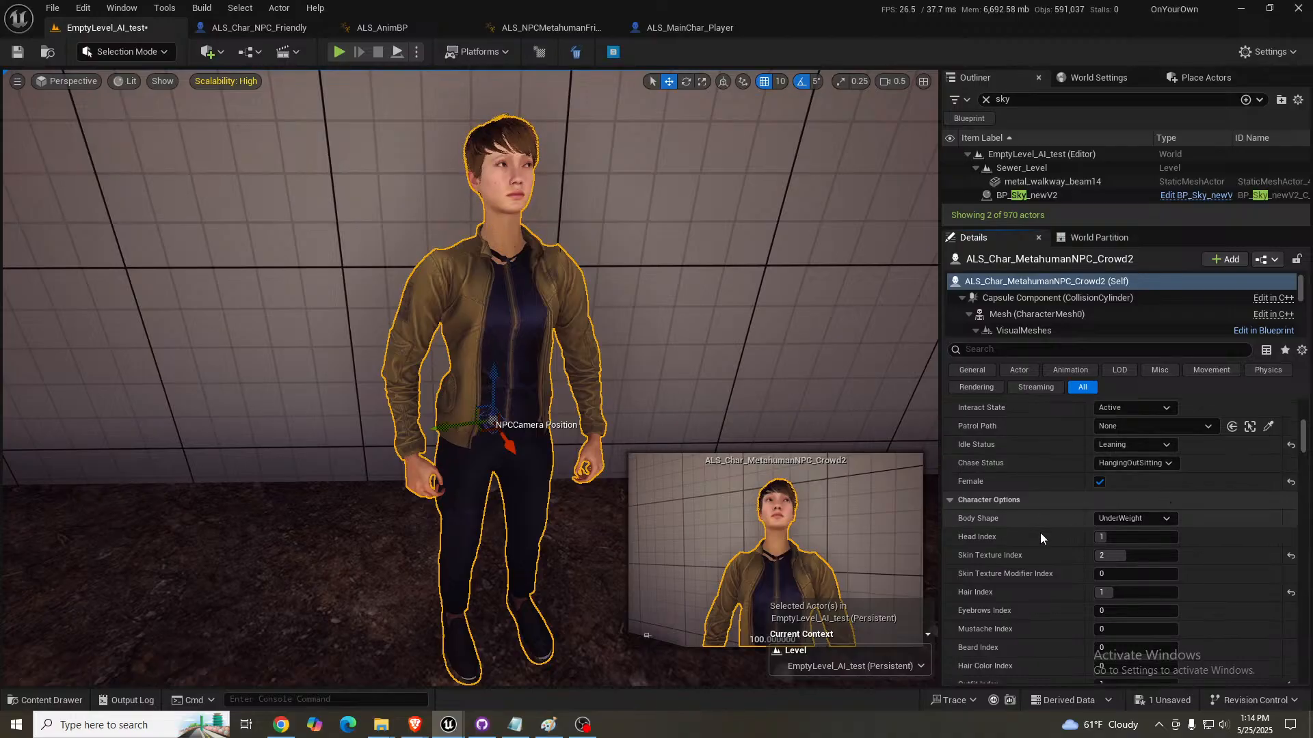
scroll(1039, 502, "down", 5)
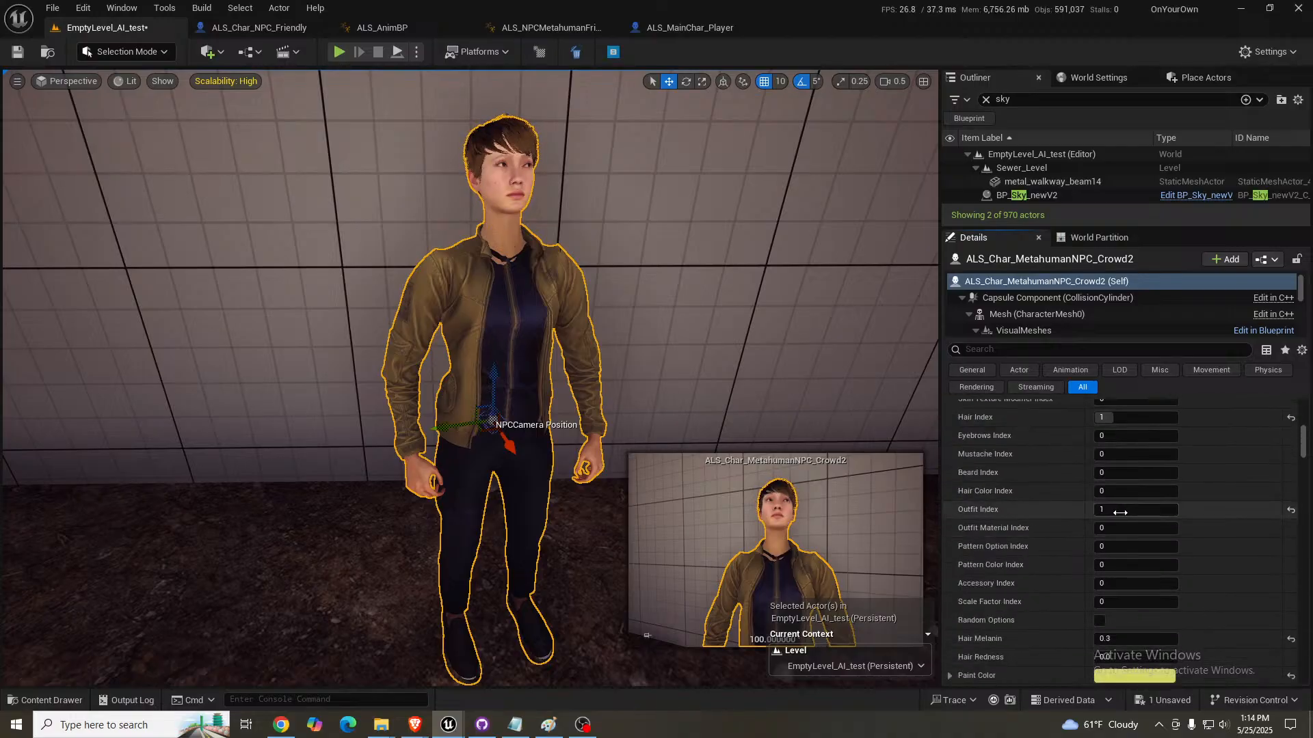
- Preview outfits 2 through 7 on the female crowd NPC with skeleton B, and set its Outfit Index to 0
left_click(1121, 512)
key("Return")
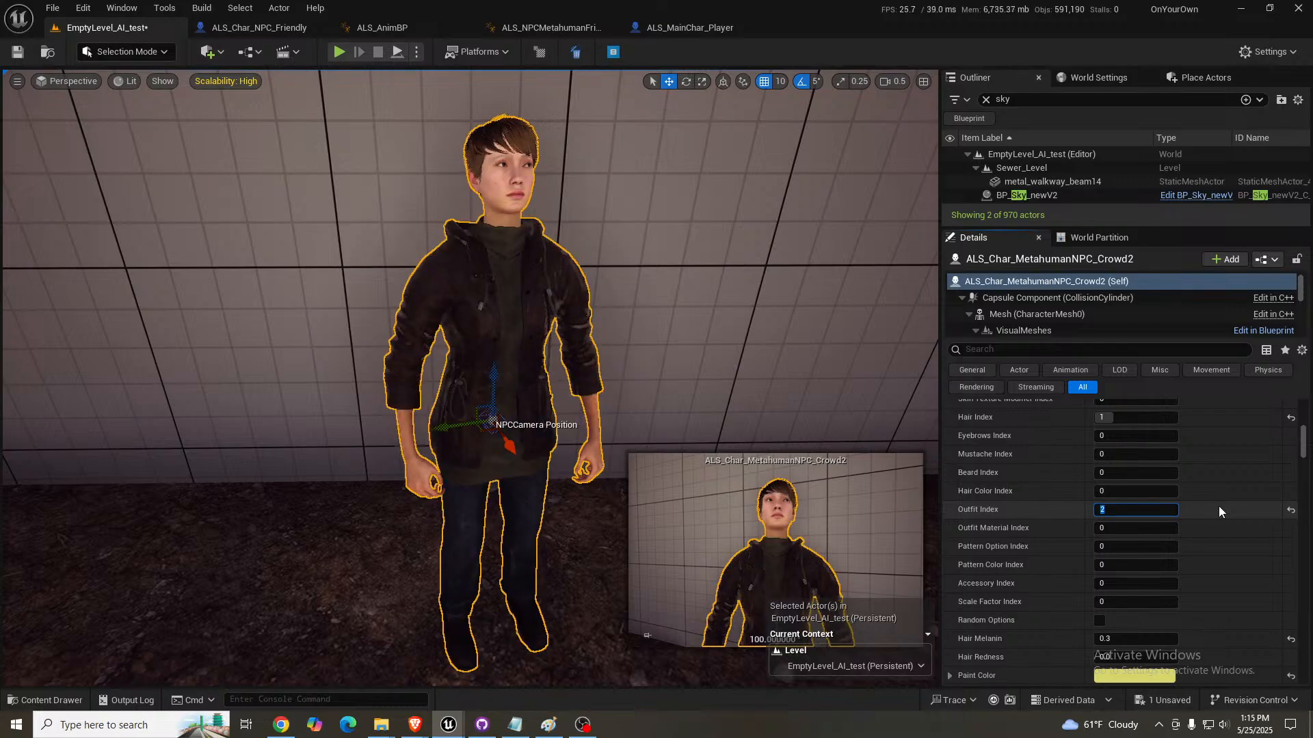
type("3")
key("Return")
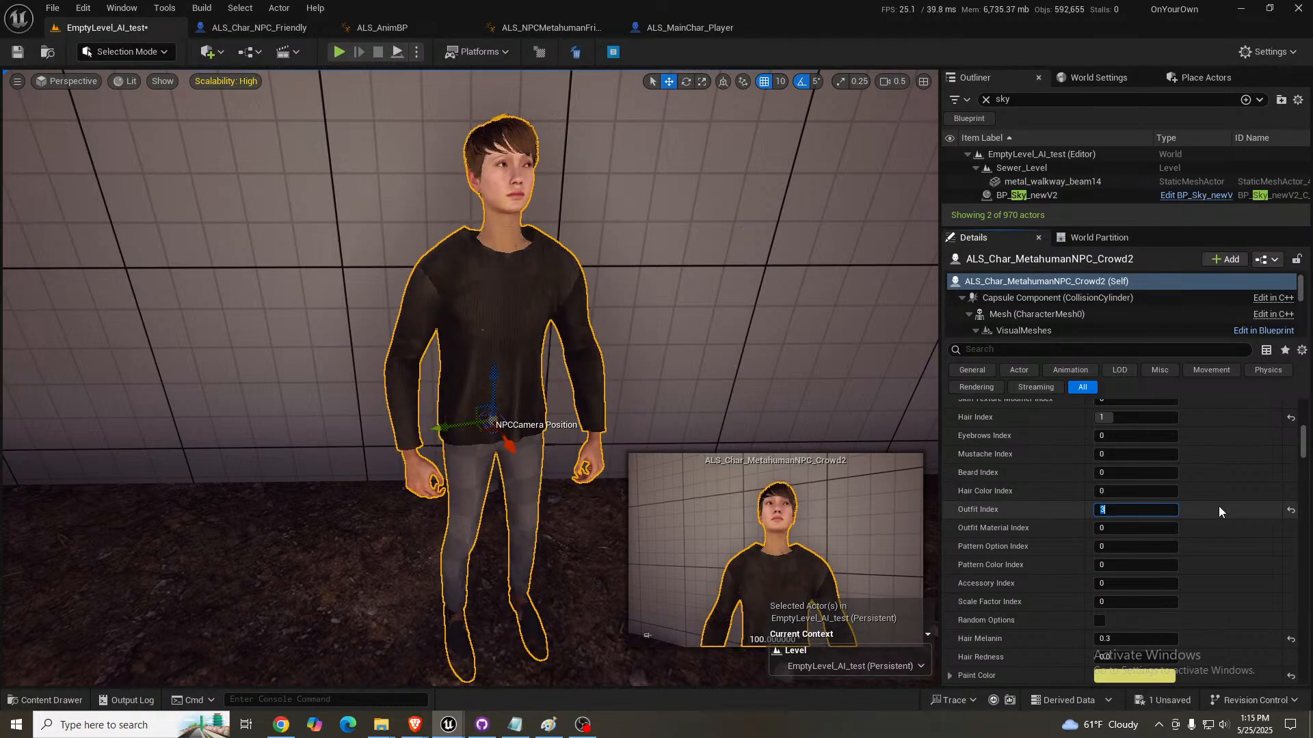
type("4")
key("Return")
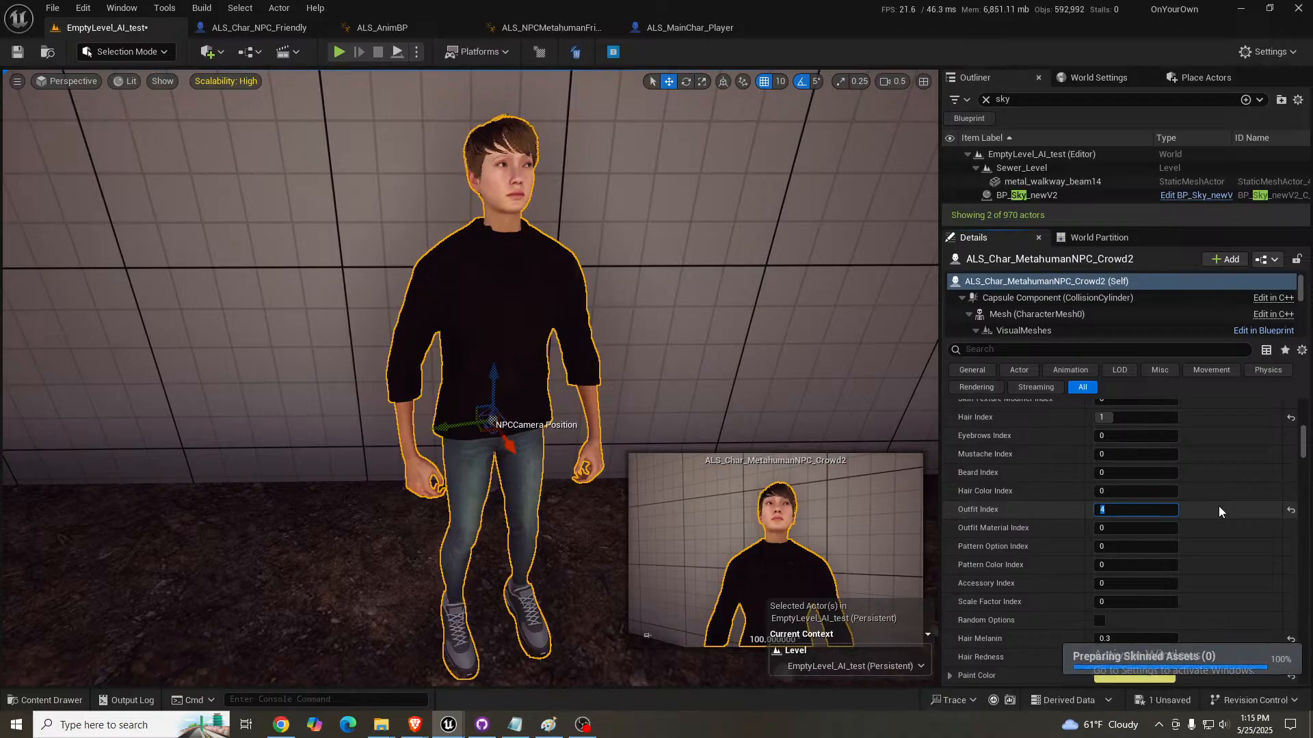
type("5")
key("Return")
type("6")
key("Return")
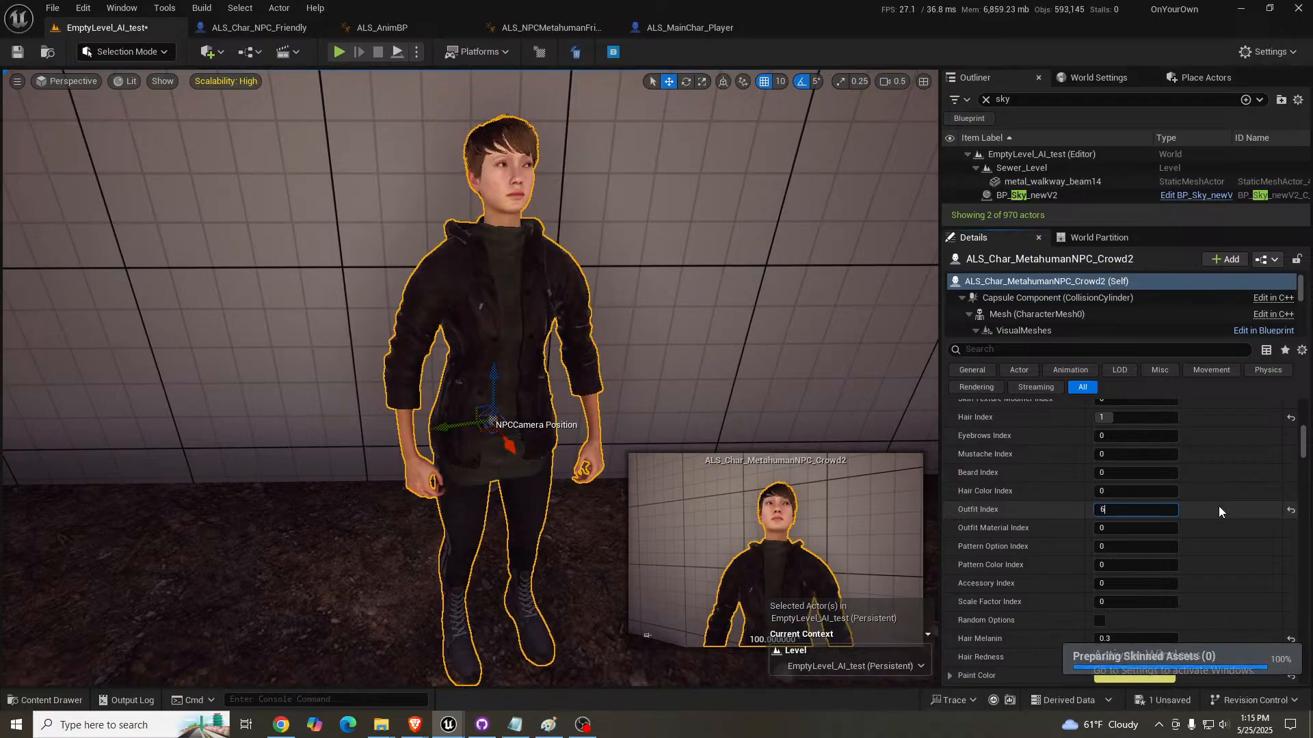
type("7")
key("Return")
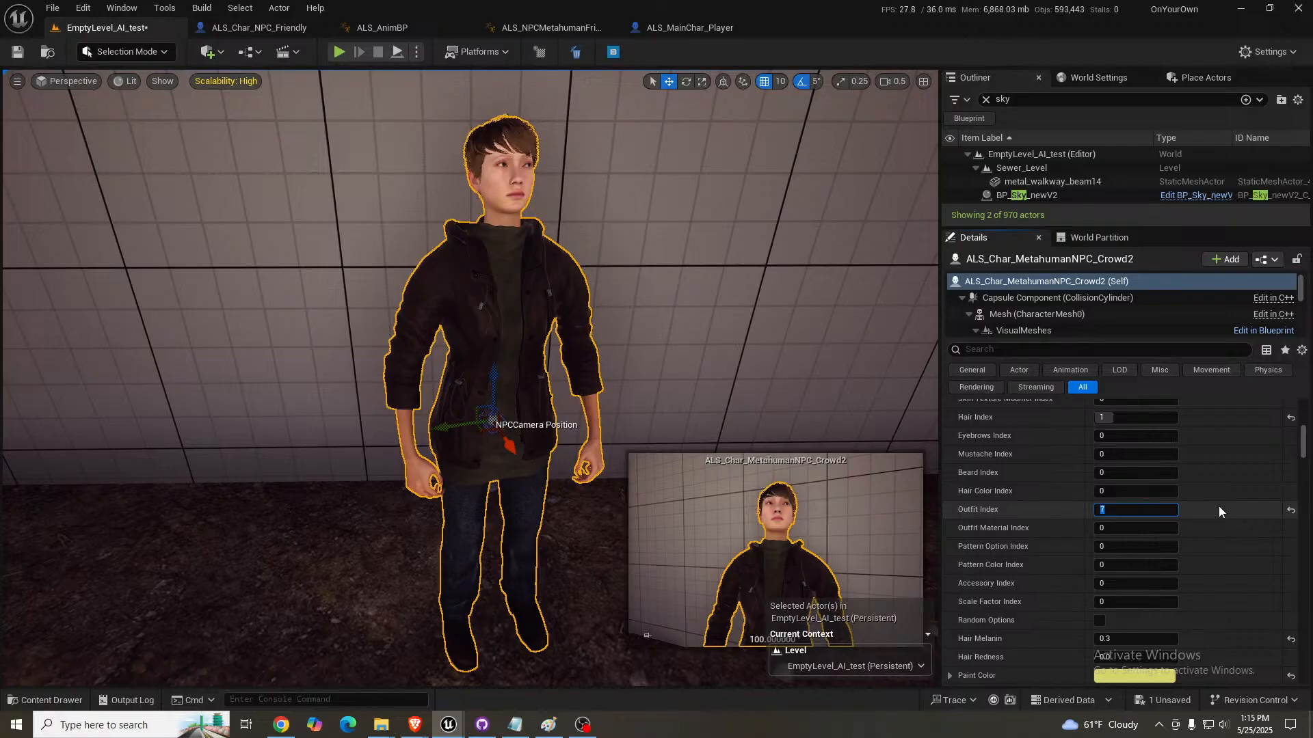
type("0")
key("Return")
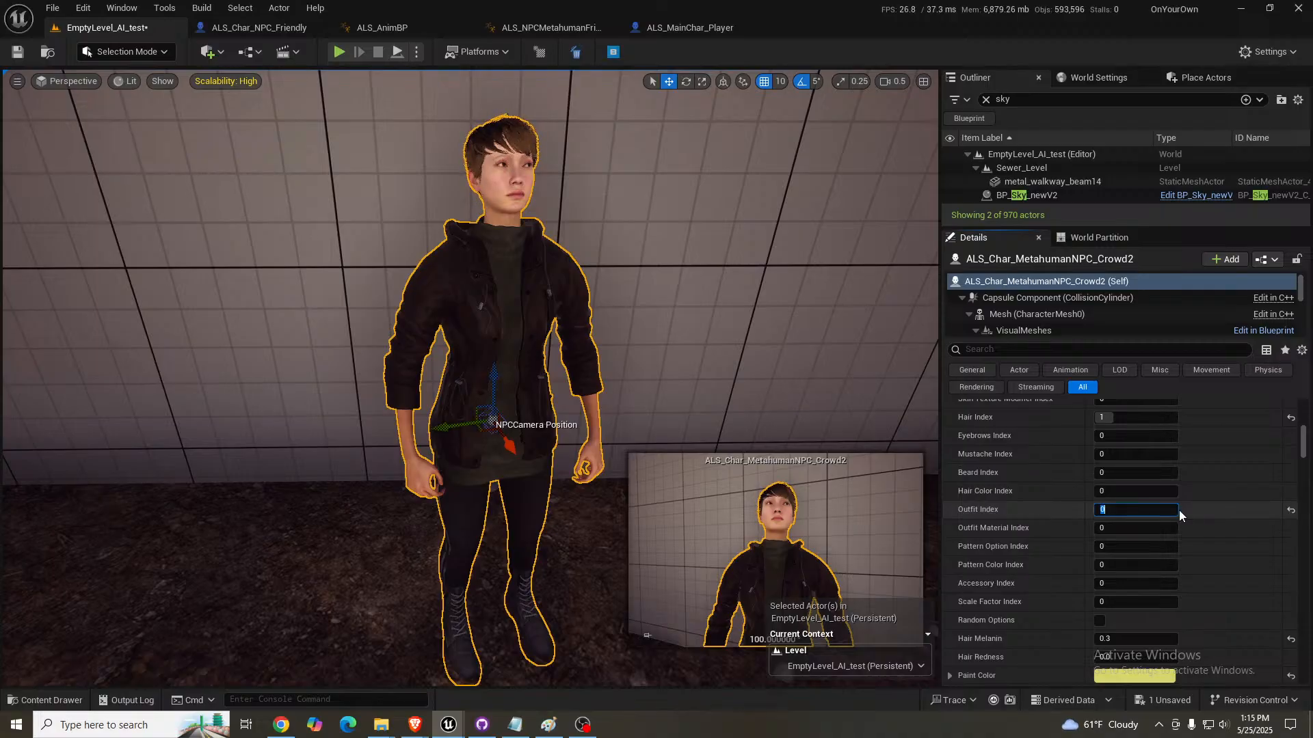
- Examine the crowd NPC in outfit 0 from several angles, compare it with the seated NPC, and return to a front view
right_click_drag(677, 367, 749, 384)
mouse_move(607, 361)
right_mouse_down()
mouse_move(691, 360)
mouse_move(608, 360)
right_mouse_up()
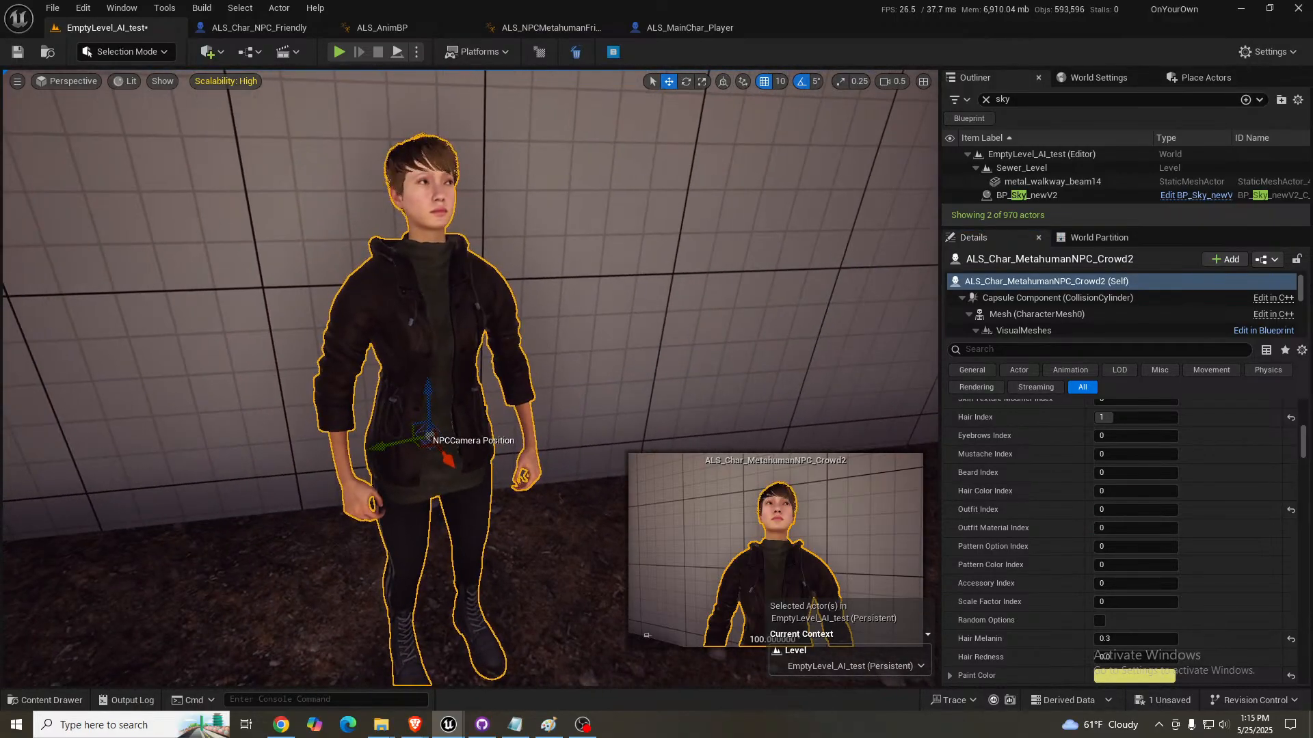
right_click_drag(533, 340, 535, 345)
right_click_drag(648, 340, 432, 383)
mouse_move(527, 370)
right_mouse_down()
mouse_move(478, 345)
mouse_move(579, 339)
right_mouse_up()
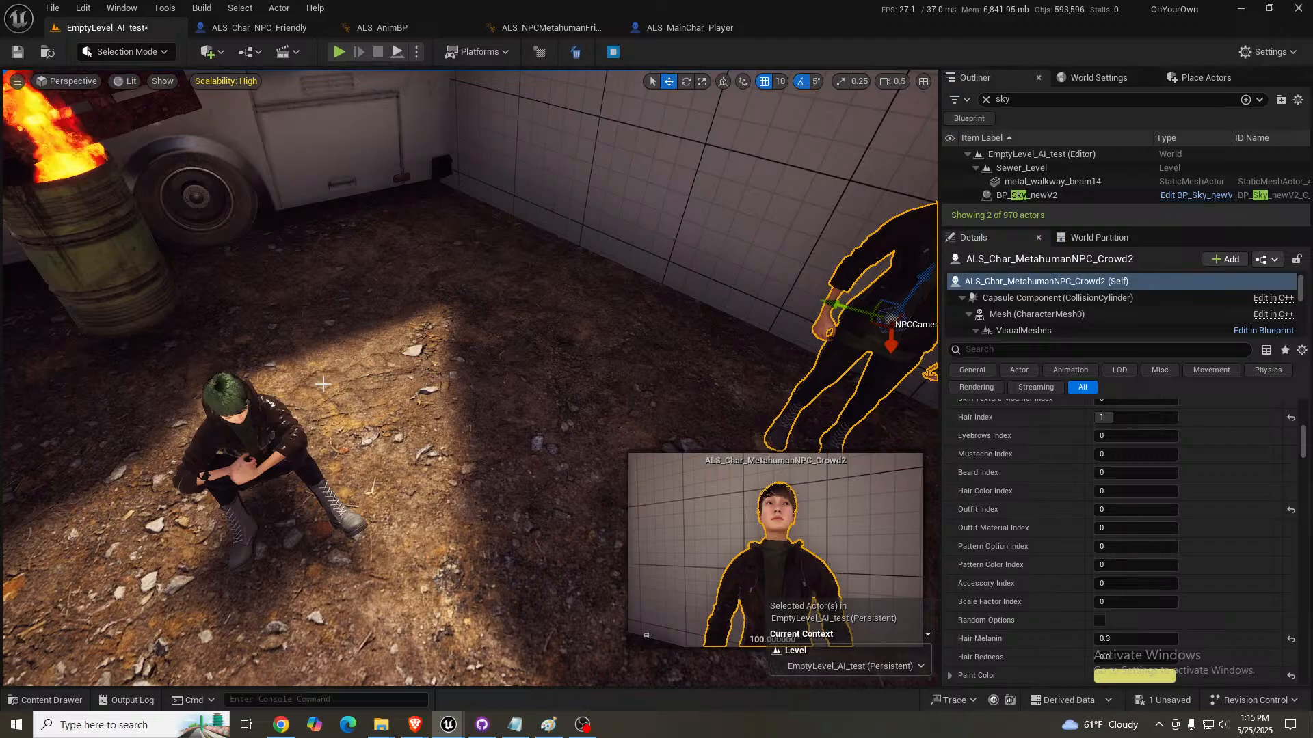
key("f")
key("w")
mouse_move(349, 441)
right_mouse_down()
mouse_move(335, 437)
mouse_move(348, 441)
right_mouse_up()
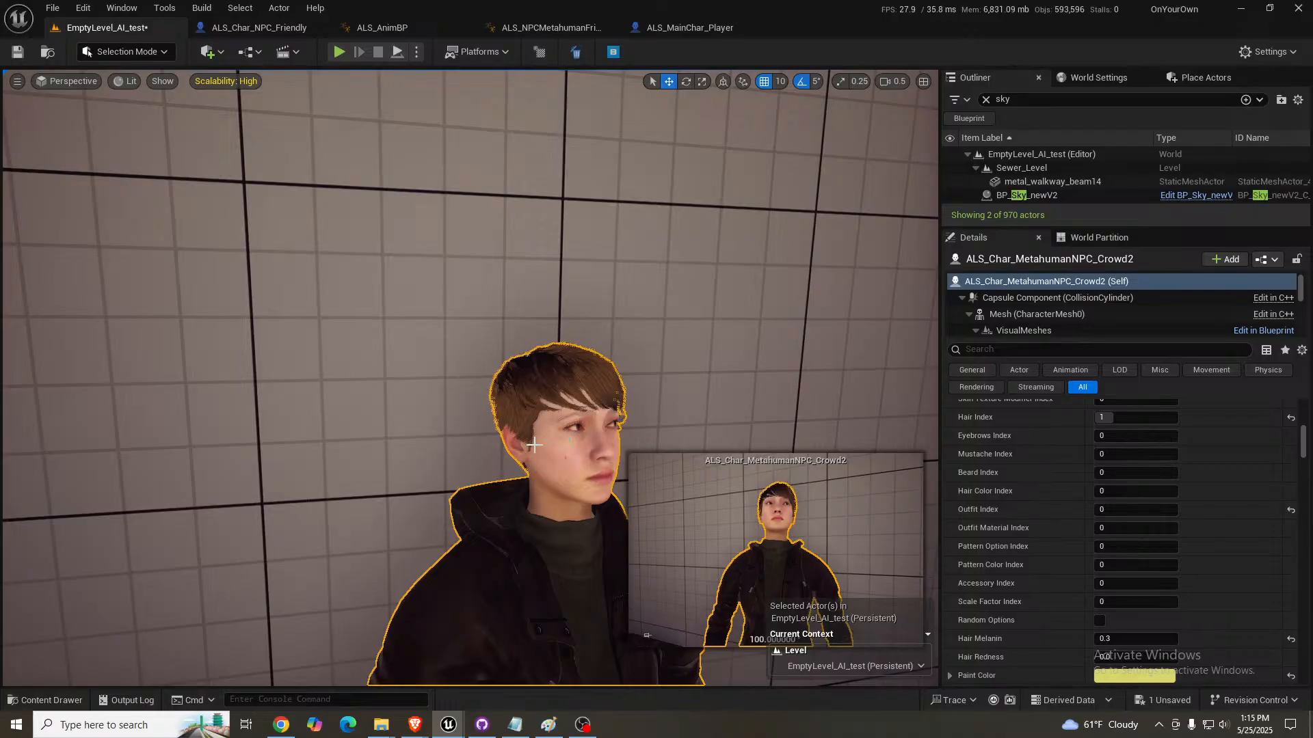
key("s")
right_click_drag(534, 445, 482, 459)
key("d")
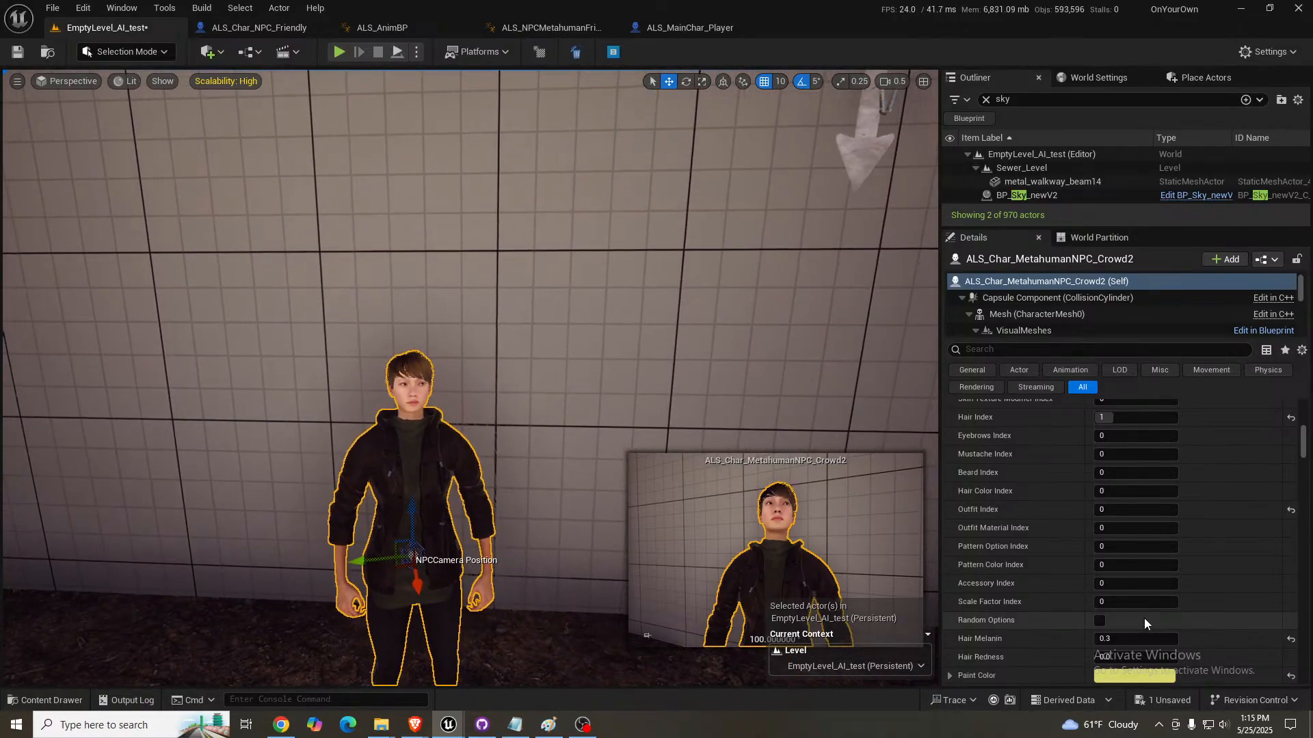
- Switch the crowd NPC's Skeleton option to A
scroll(1171, 555, "down", 5)
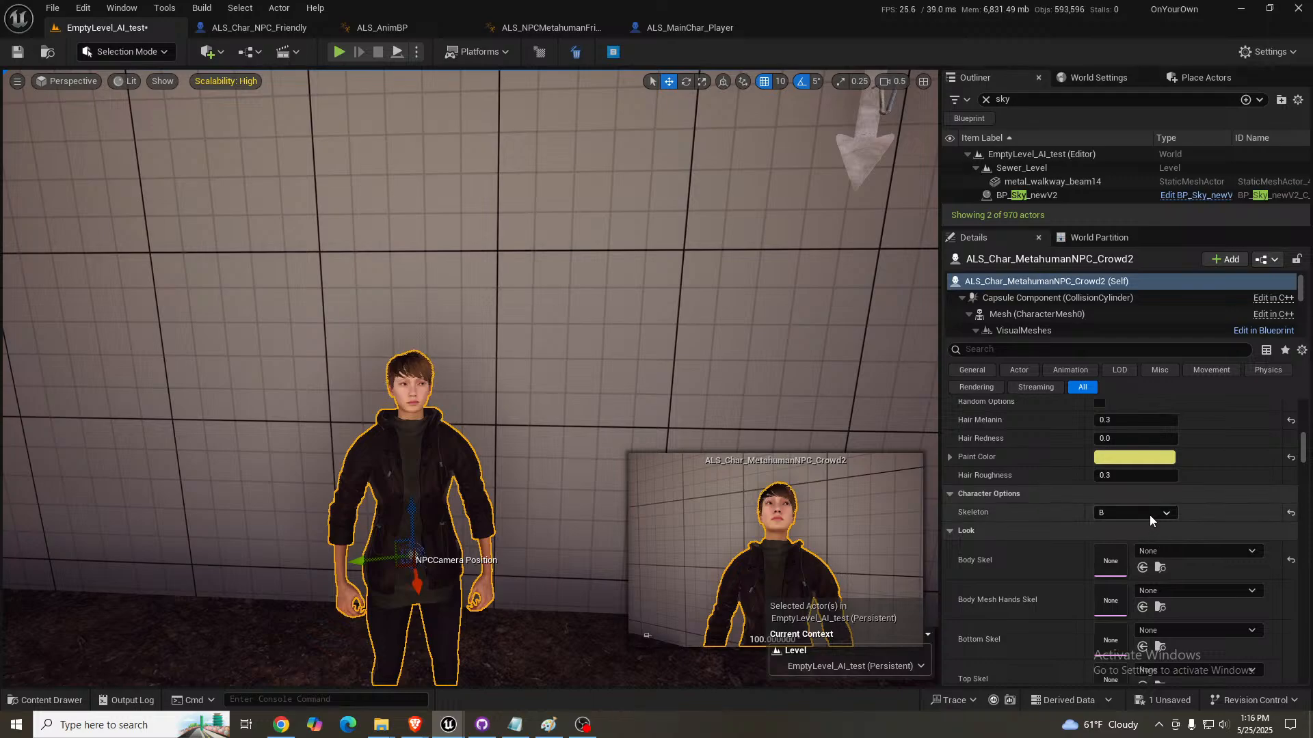
left_click(1150, 515)
left_click(1128, 524)
right_click_drag(554, 425, 555, 444)
scroll(1080, 551, "up", 4)
scroll(1077, 552, "up", 3)
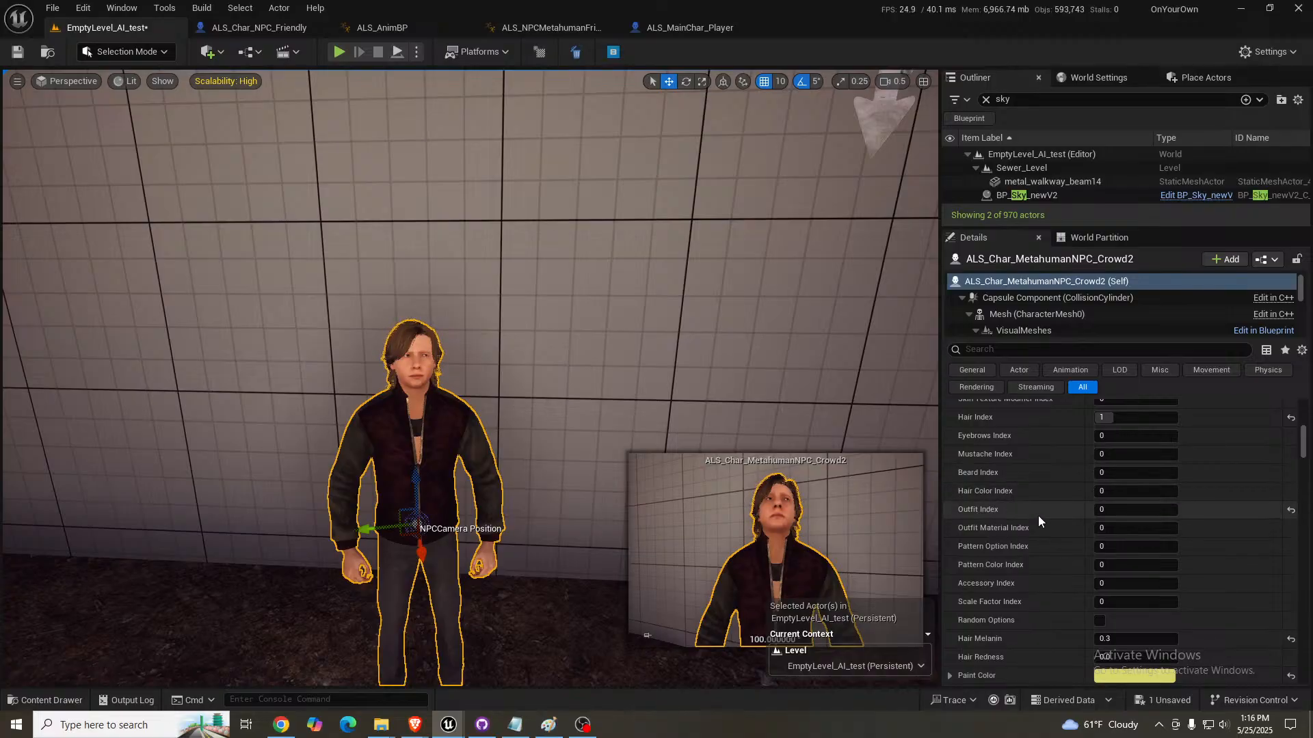
- Set the crowd NPC's Outfit Index to 1
scroll(1038, 517, "down", 3)
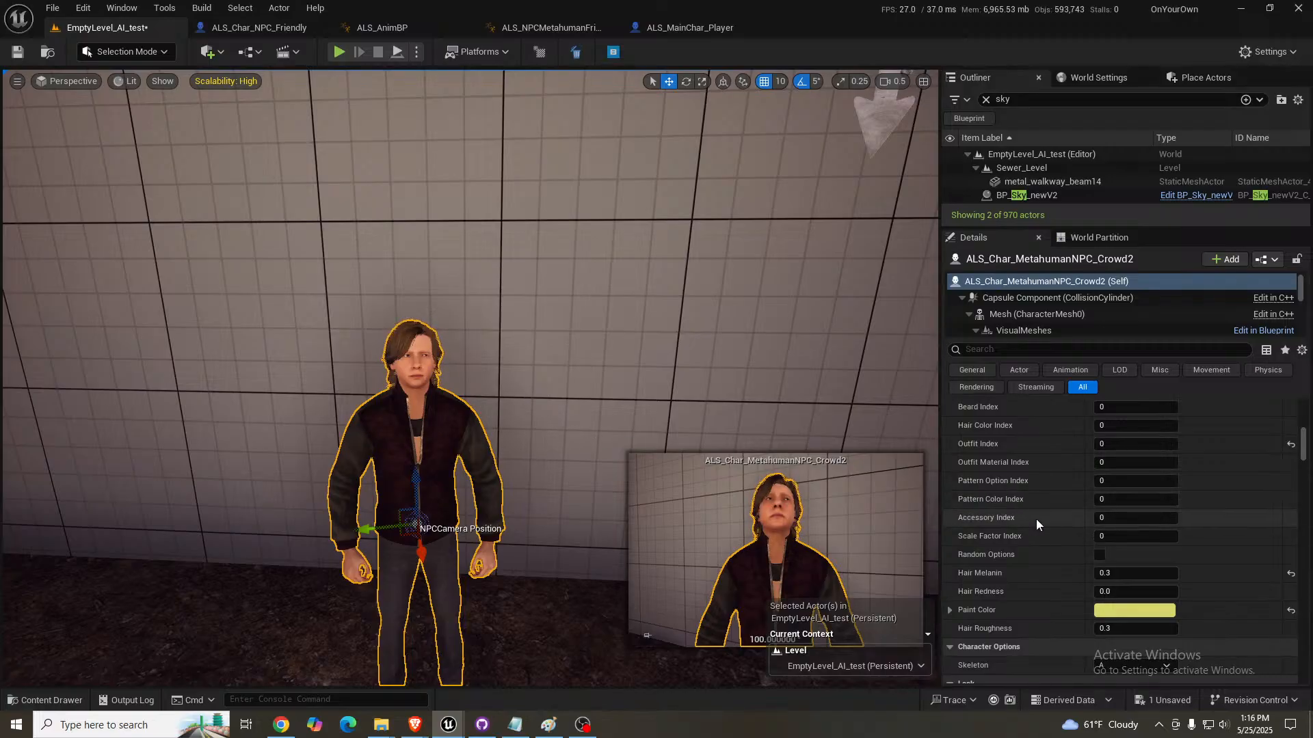
scroll(1036, 515, "up", 4)
scroll(1023, 512, "up", 1)
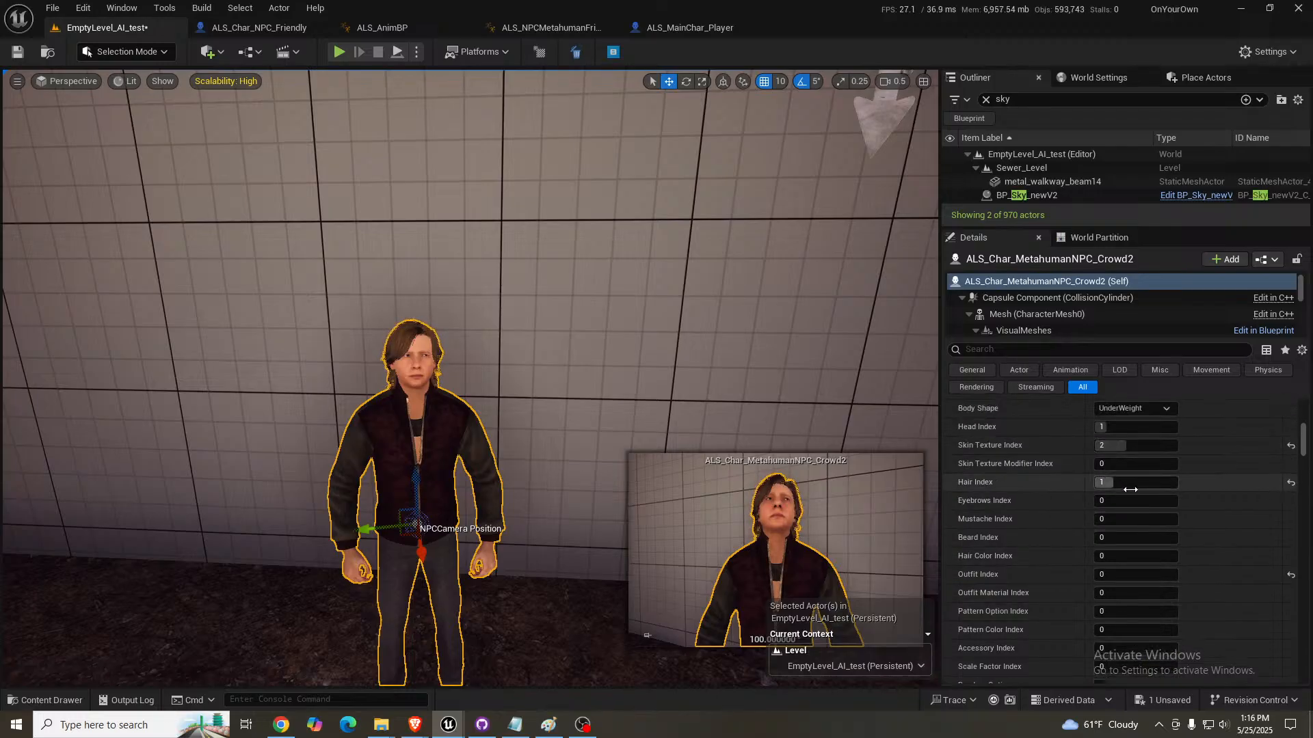
left_click(1146, 576)
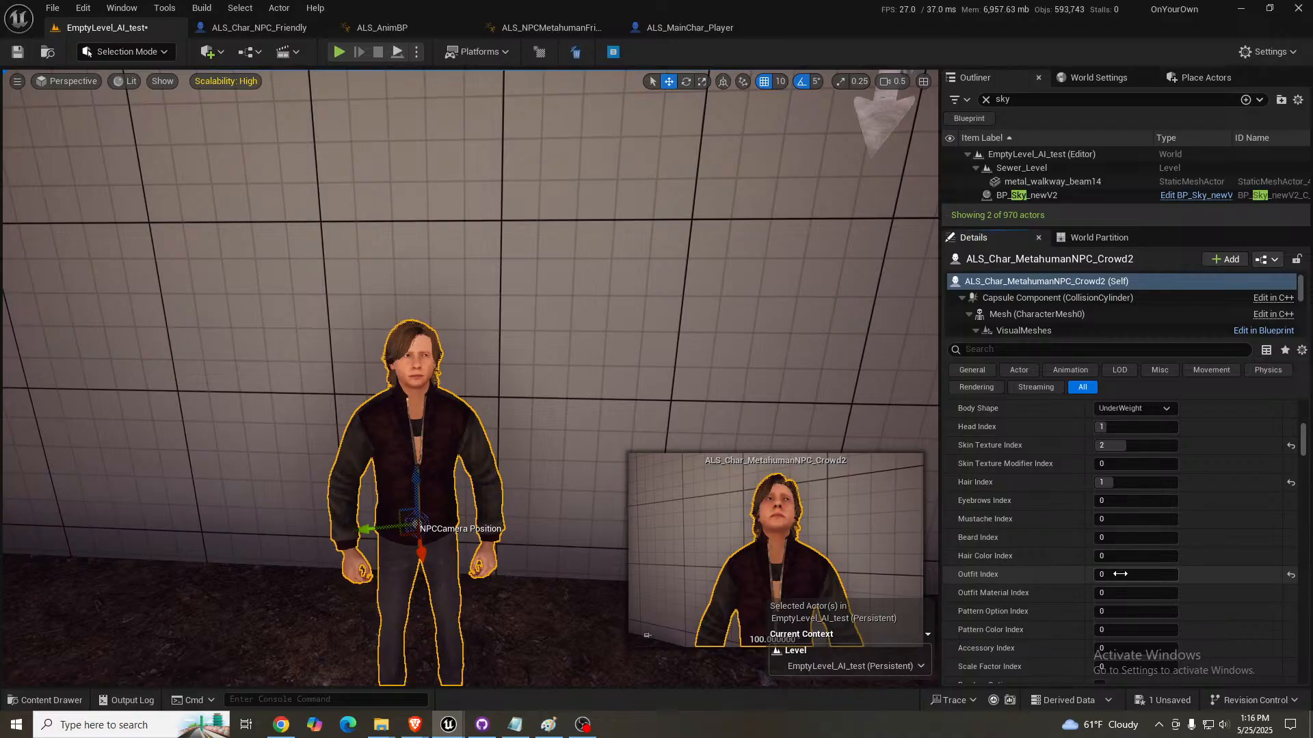
type("1")
key("Return")
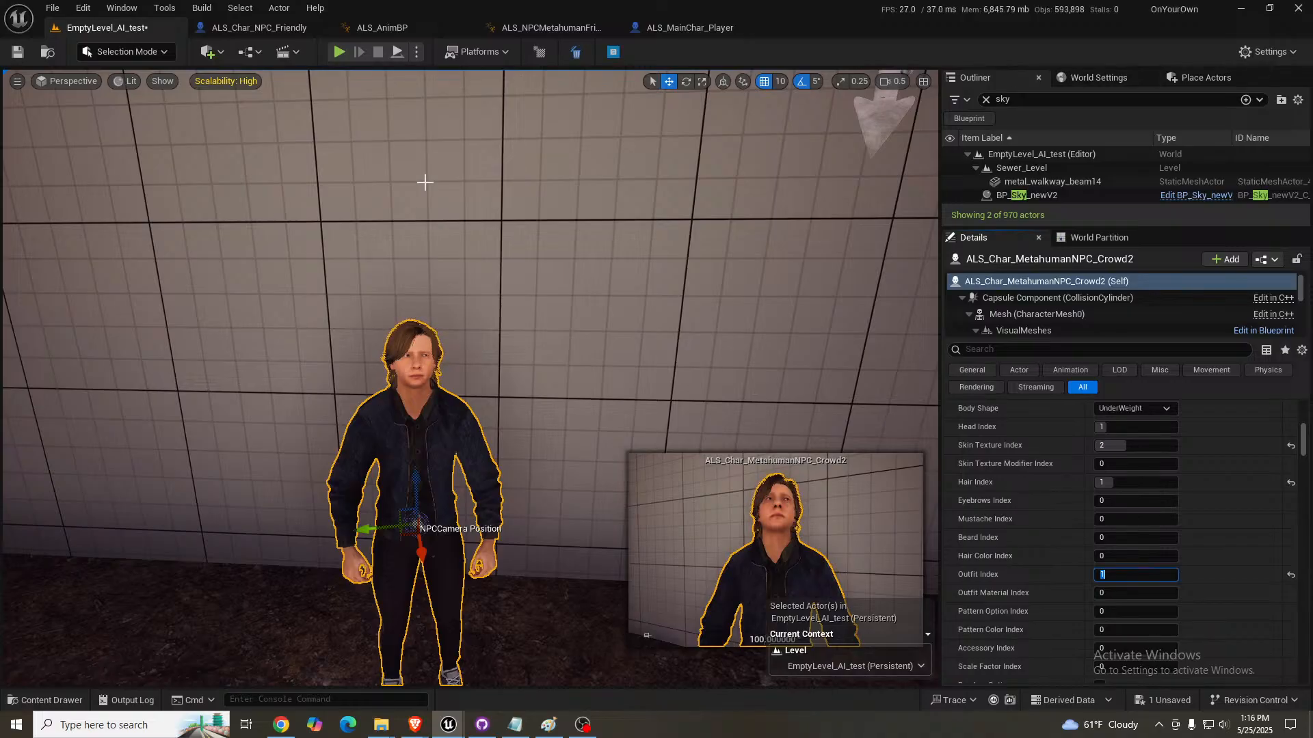
- Bring the crowd character data asset into the main editor window and review Skeleton A's UnderWeight body, heads and outfit entries
mouse_move(446, 730)
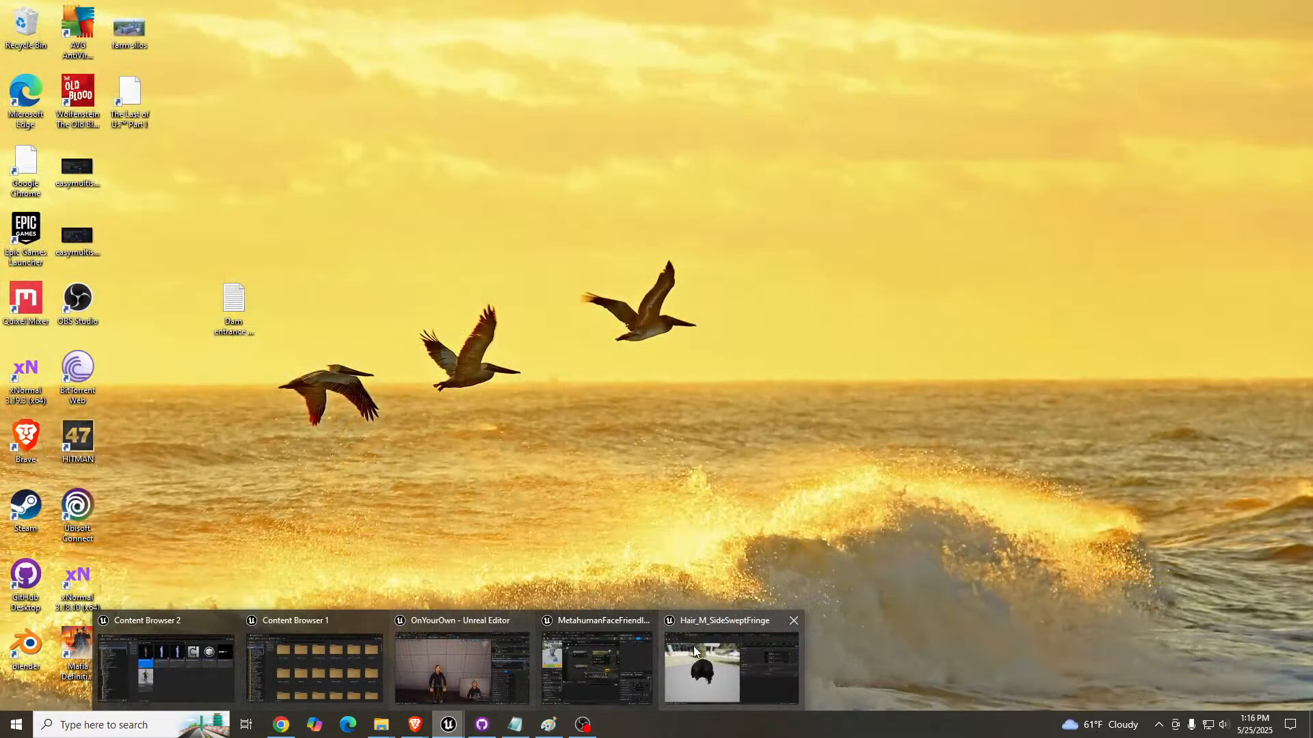
left_click(576, 667)
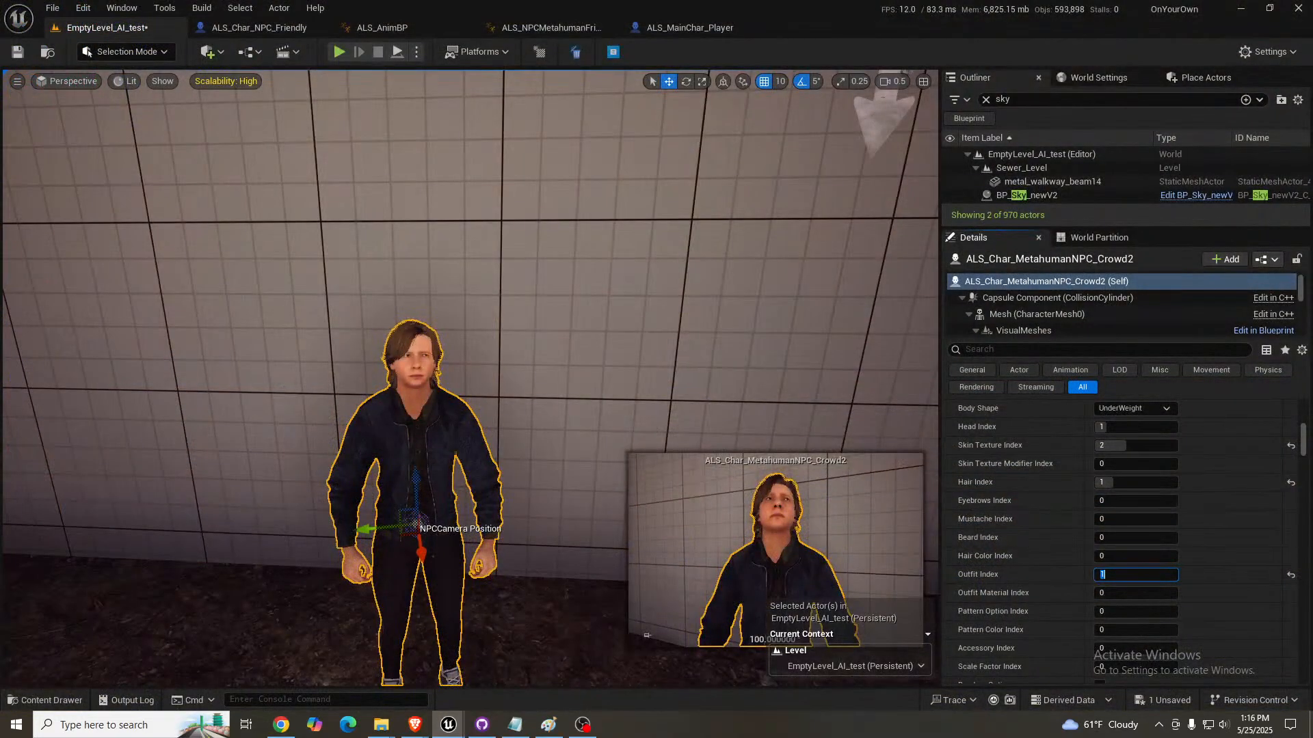
left_click_drag(1312, 206, 774, 24)
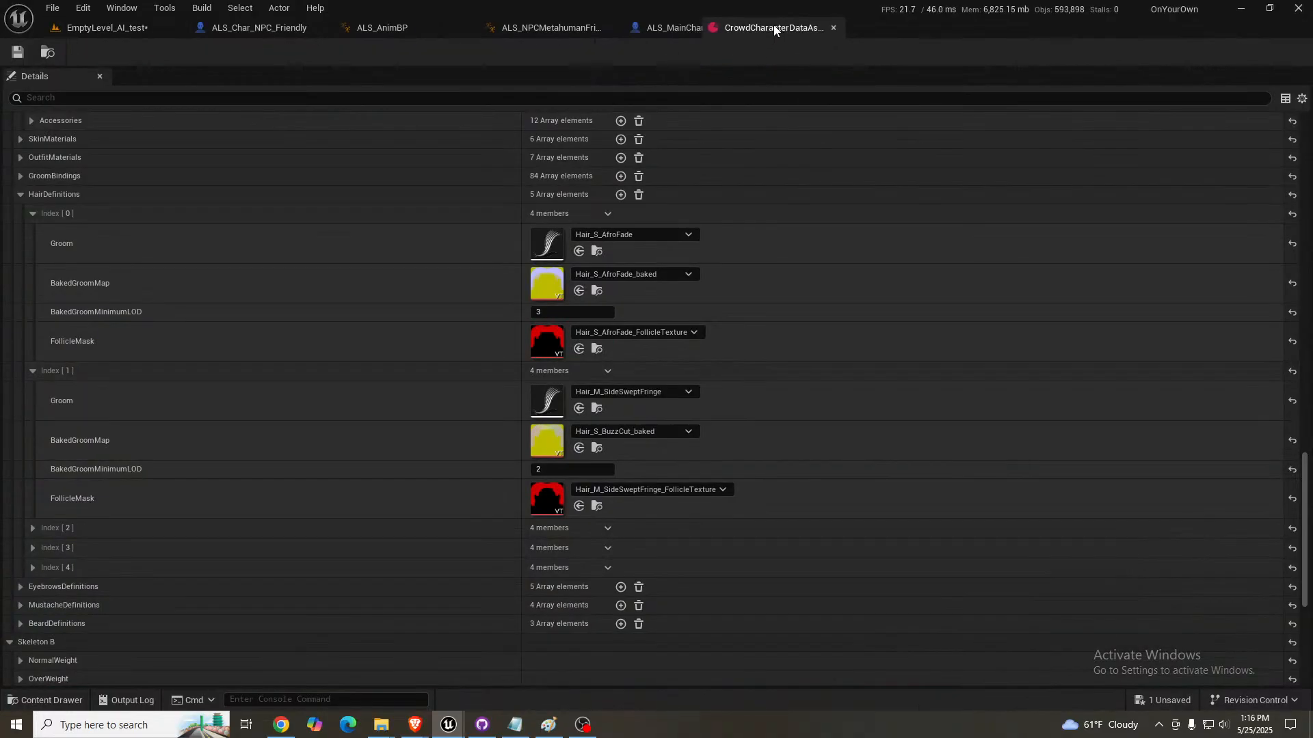
scroll(223, 277, "up", 8)
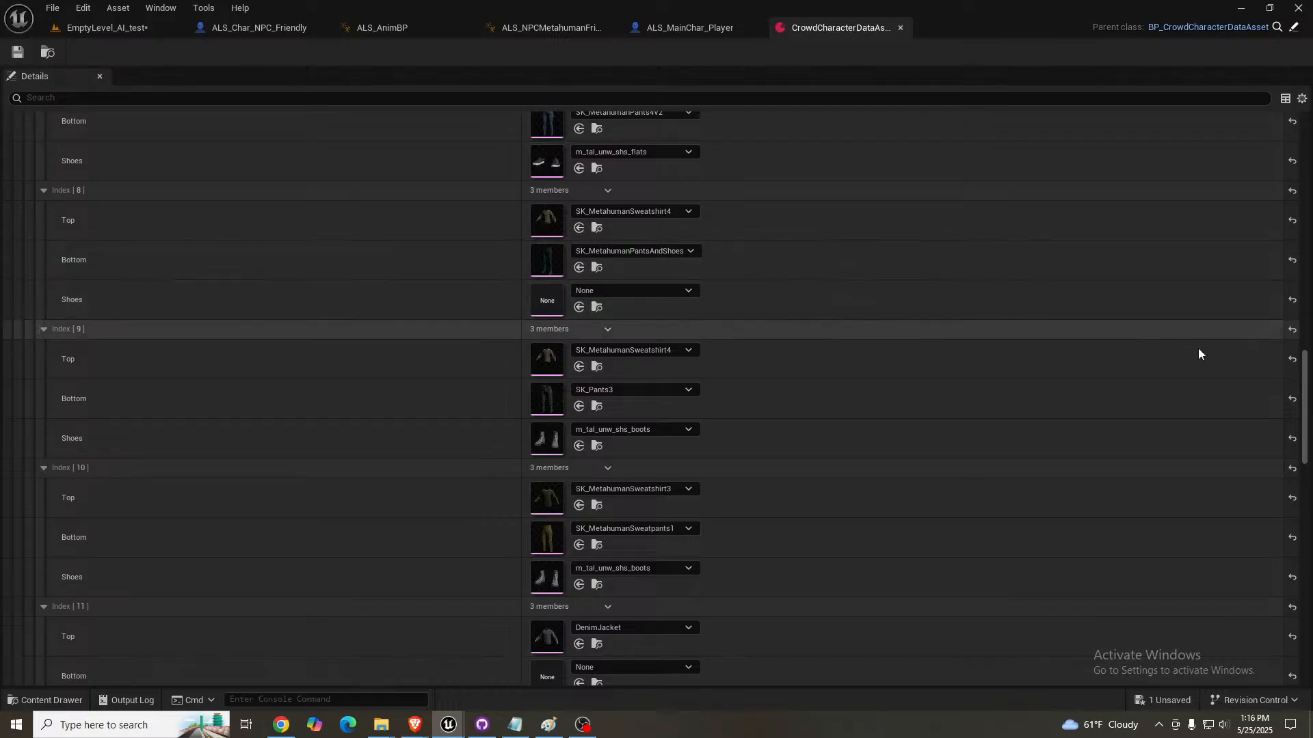
left_click_drag(1304, 357, 1309, 147)
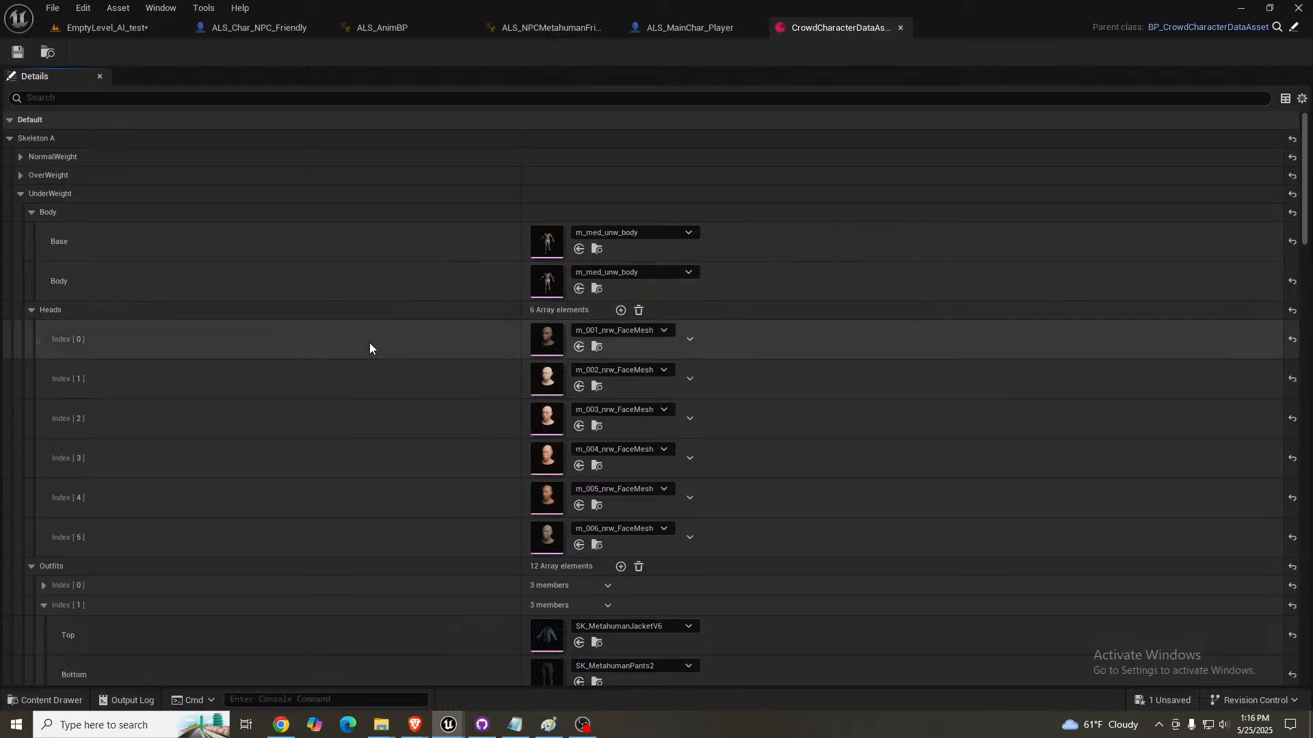
scroll(219, 478, "down", 3)
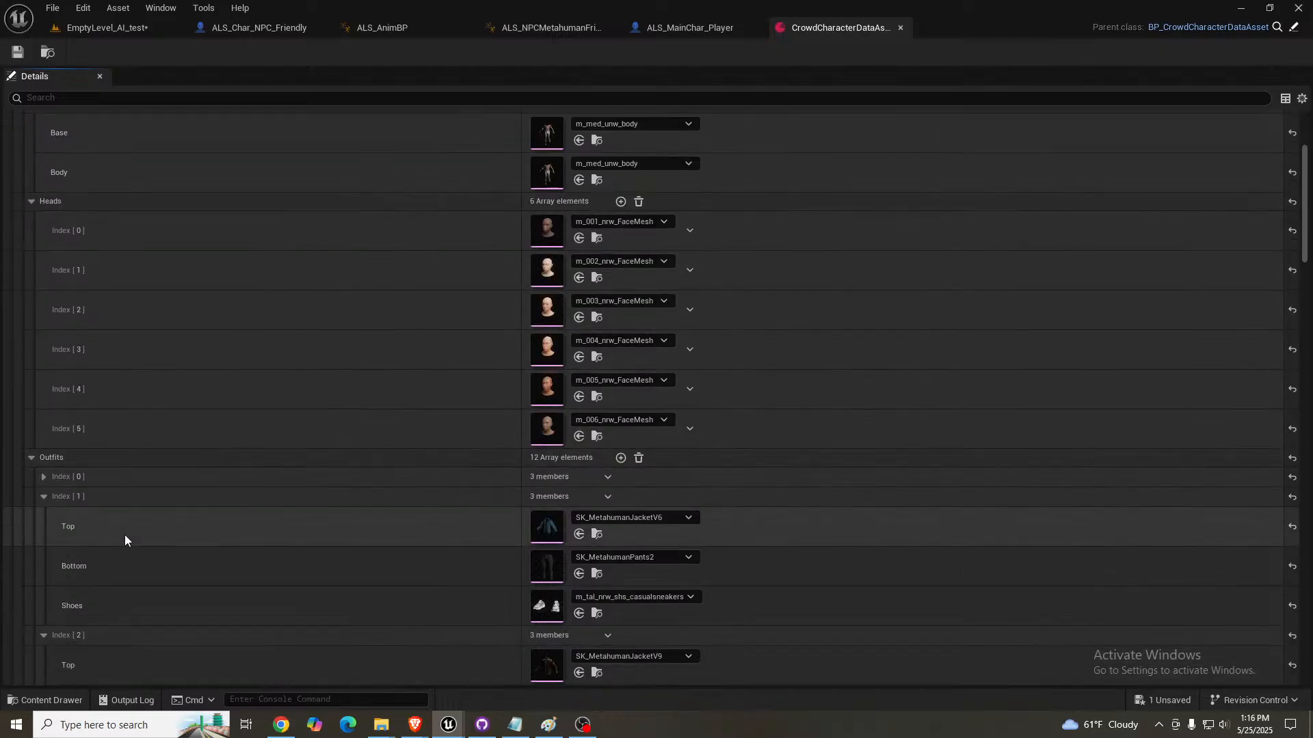
scroll(127, 519, "down", 8)
scroll(127, 511, "down", 12)
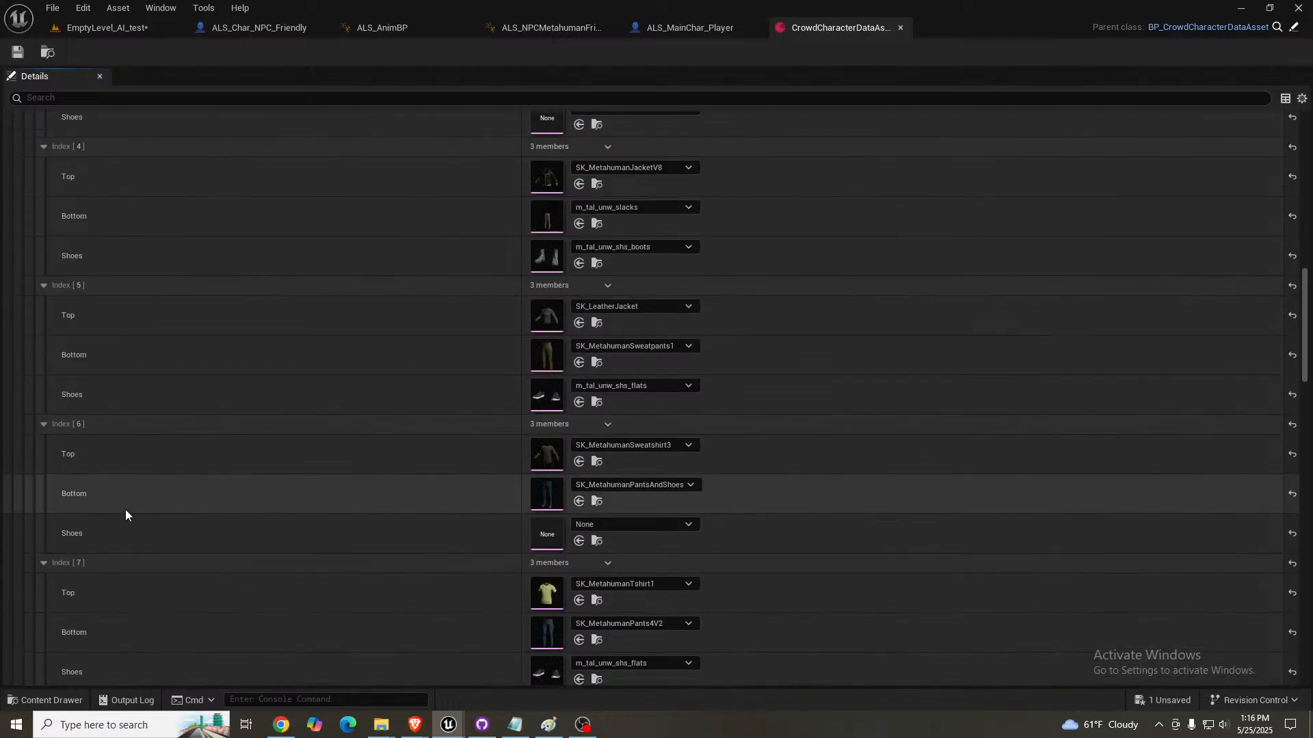
scroll(120, 510, "down", 12)
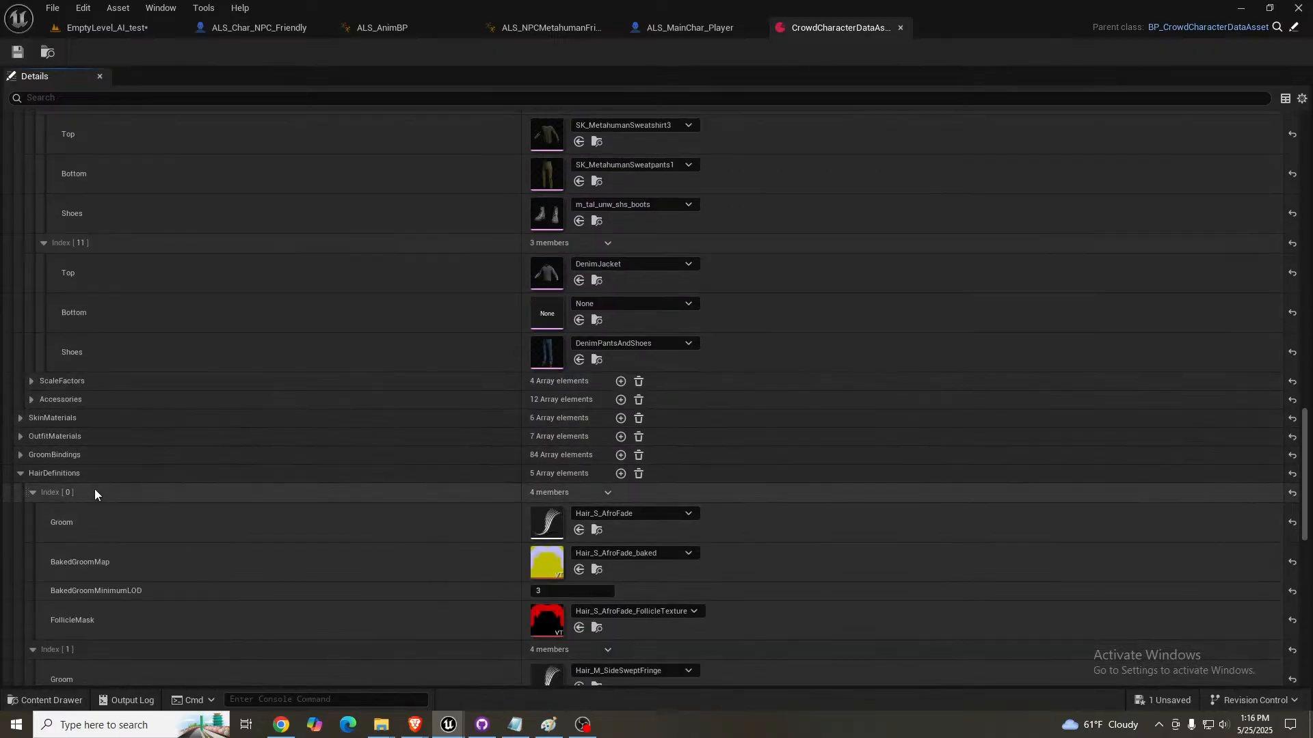
- Return to the EmptyLevel_AI_test level and save it
left_click(116, 28)
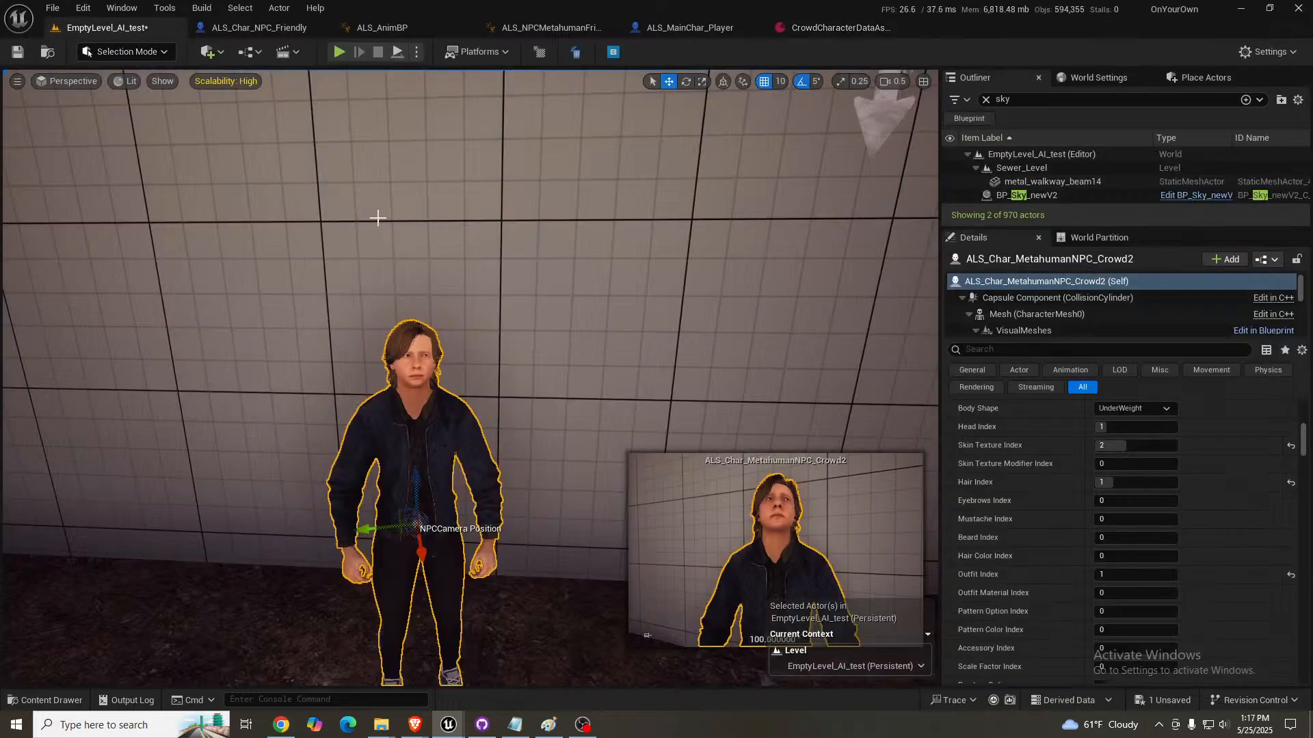
scroll(381, 214, "up", 1)
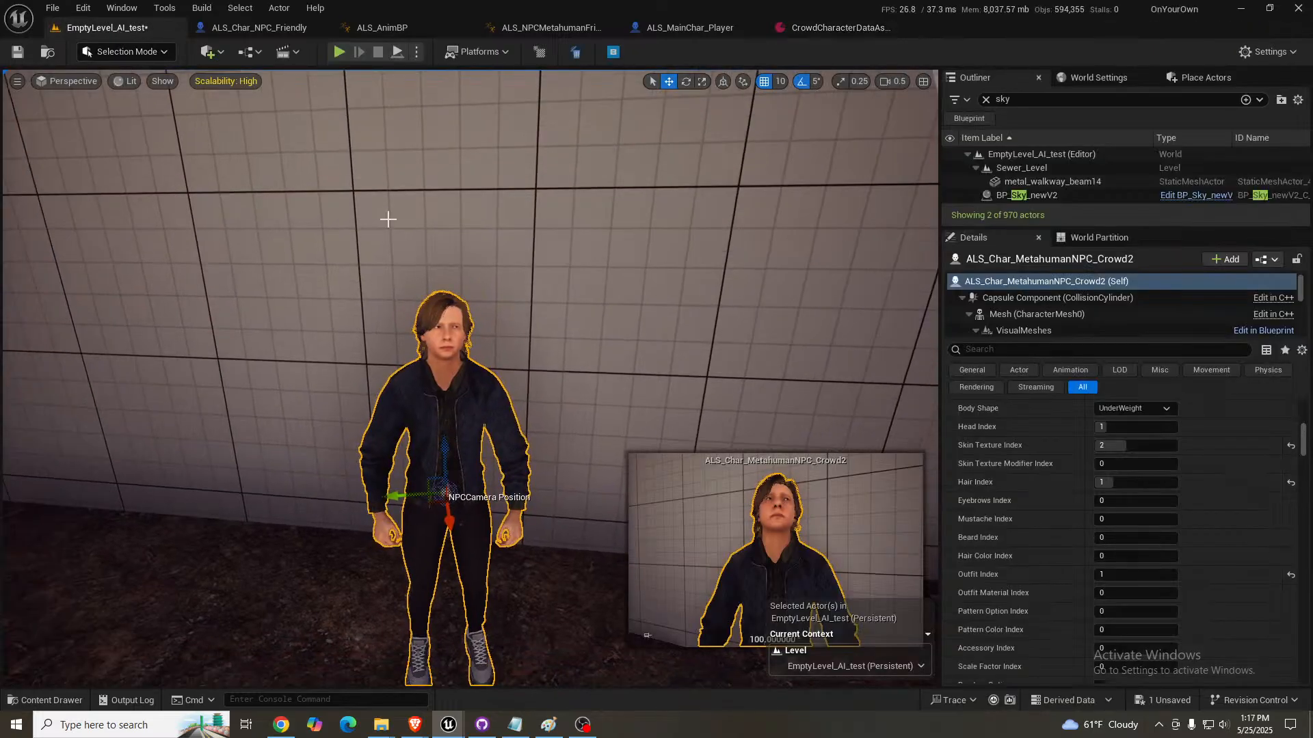
key("ctrl+s")
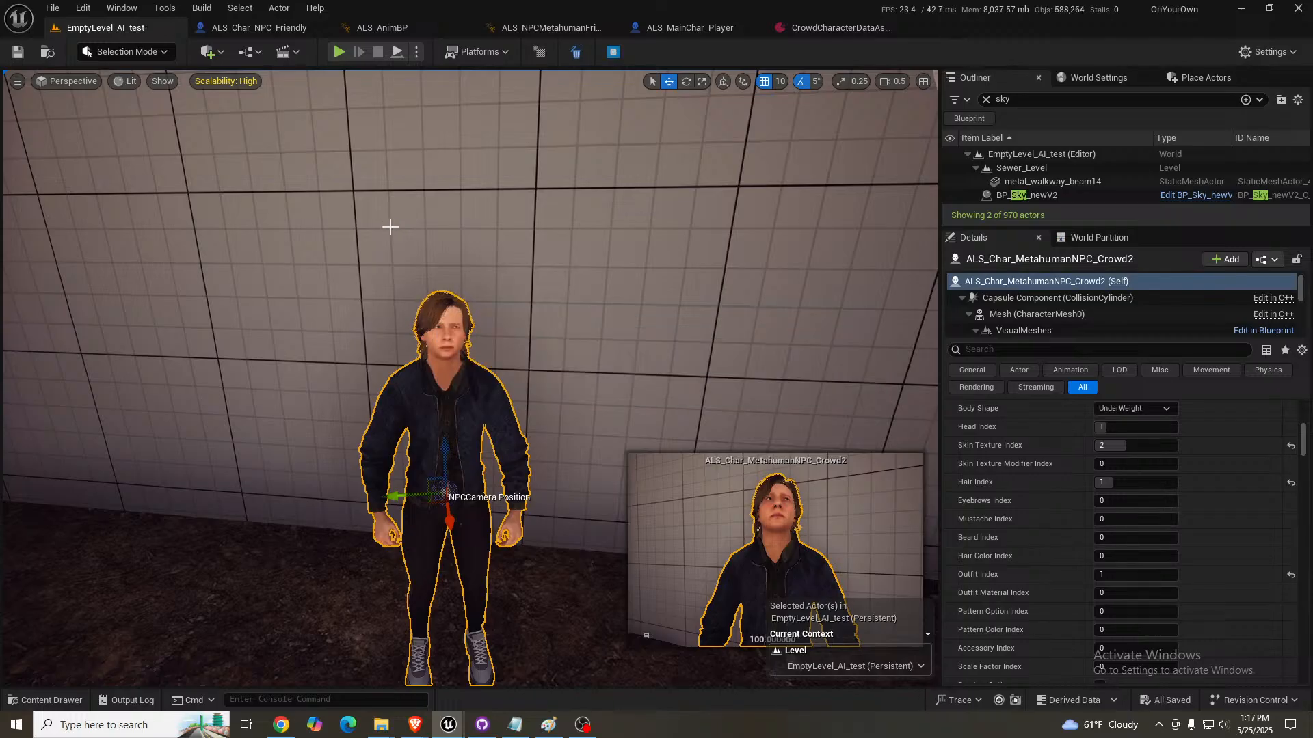
- Inspect the crowd NPC's face, hair and jacket up close in the level
scroll(459, 303, "up", 1)
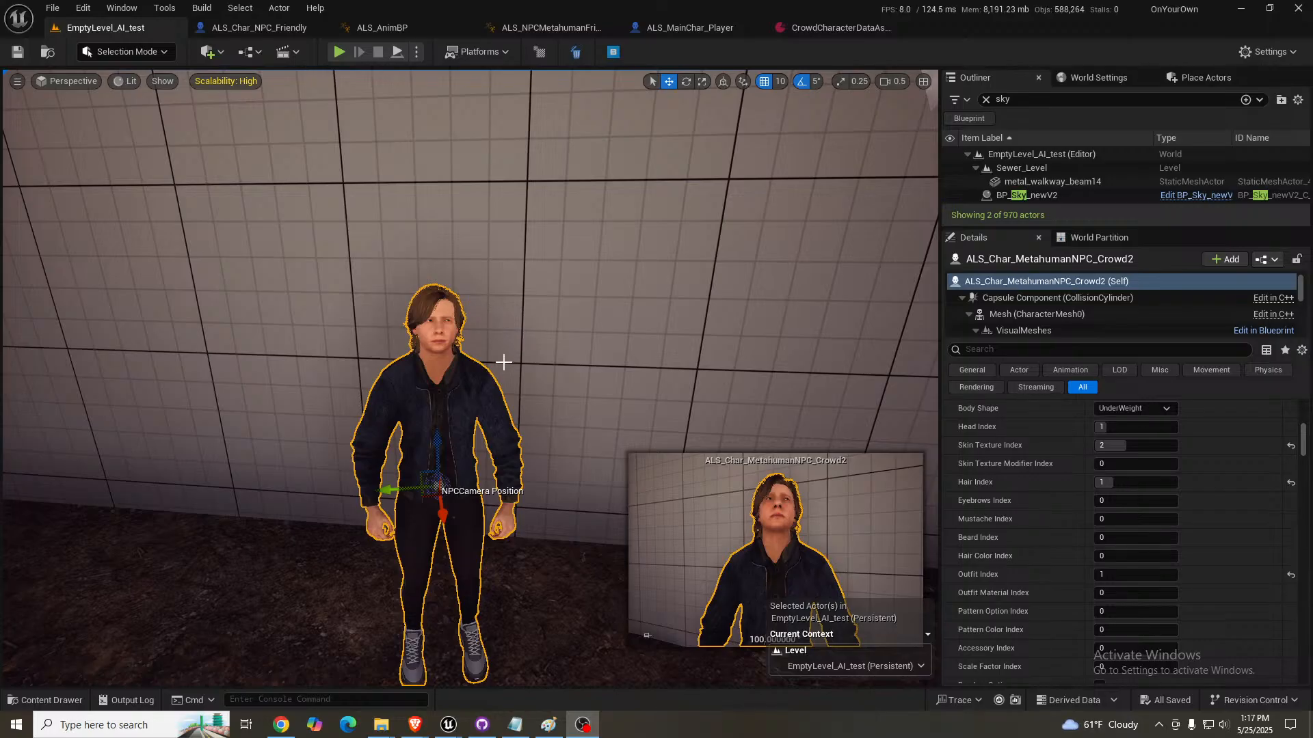
mouse_move(503, 364)
right_mouse_down()
mouse_move(503, 396)
mouse_move(499, 359)
mouse_move(516, 344)
right_mouse_up()
key("s")
scroll(503, 365, "down", 2)
key("w")
key("w")
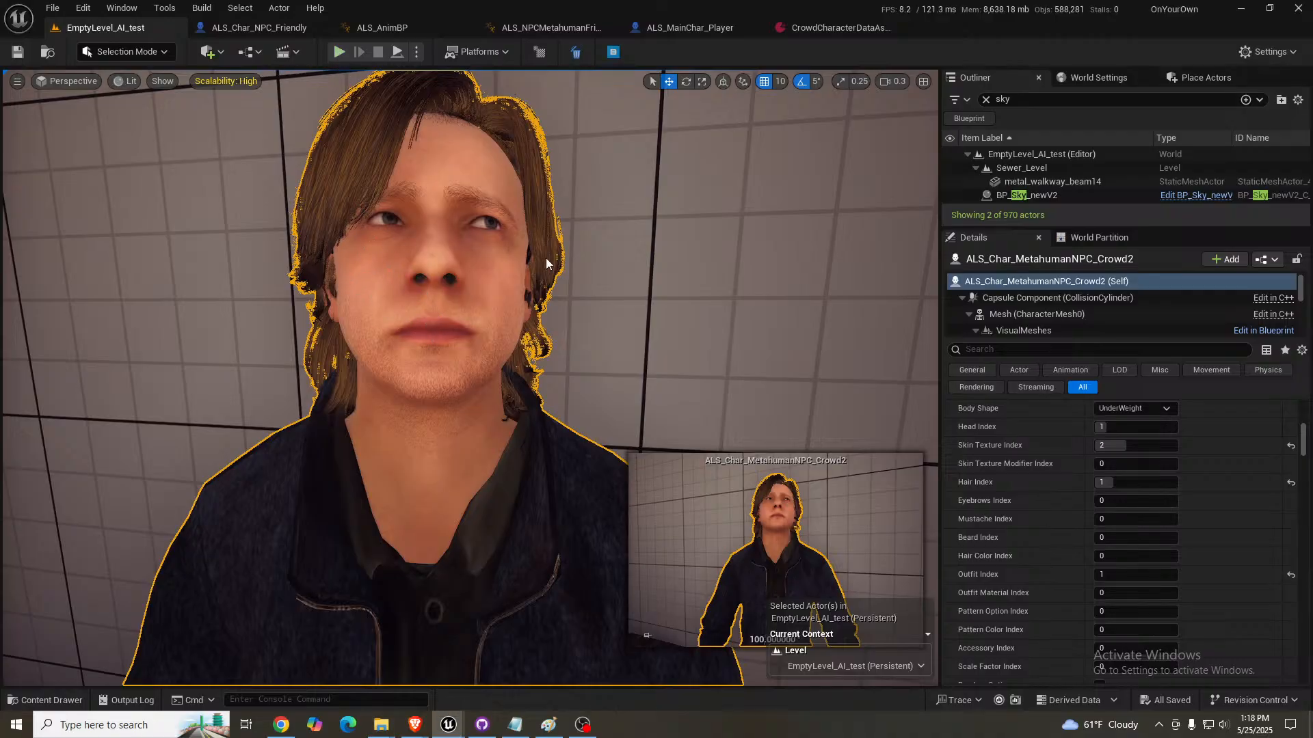
- Play the level in the editor, lower the system volume, and walk around the blue-jacketed crowd NPC to view it up close
key("alt+p")
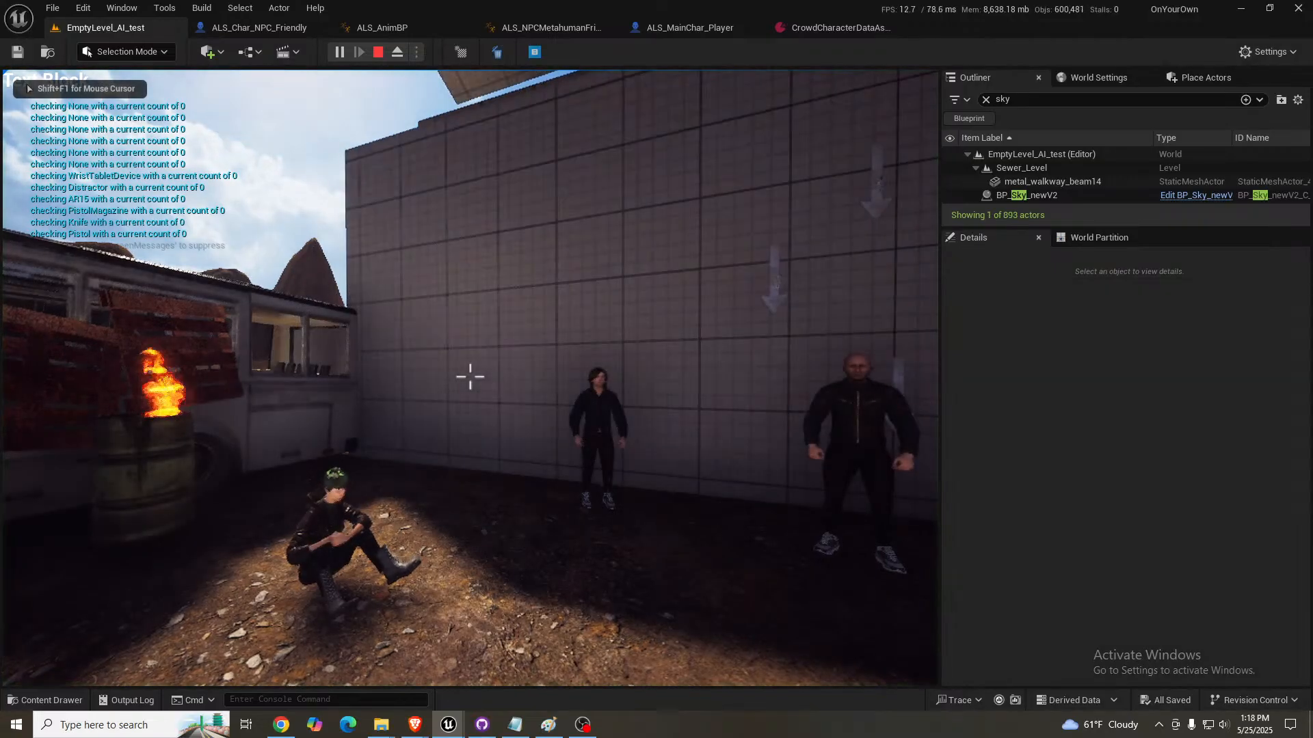
key("XF86AudioLowerVolume")
key("XF86AudioLowerVolume")
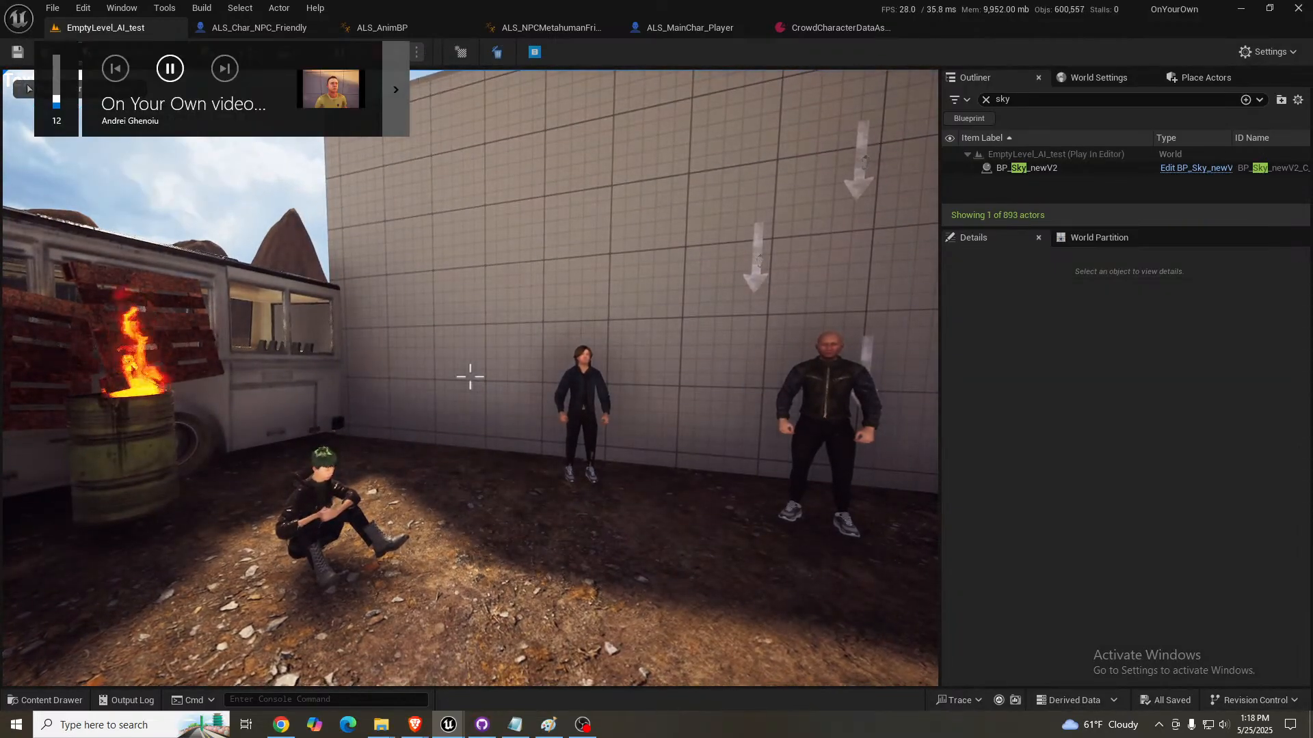
key("w")
key("w")
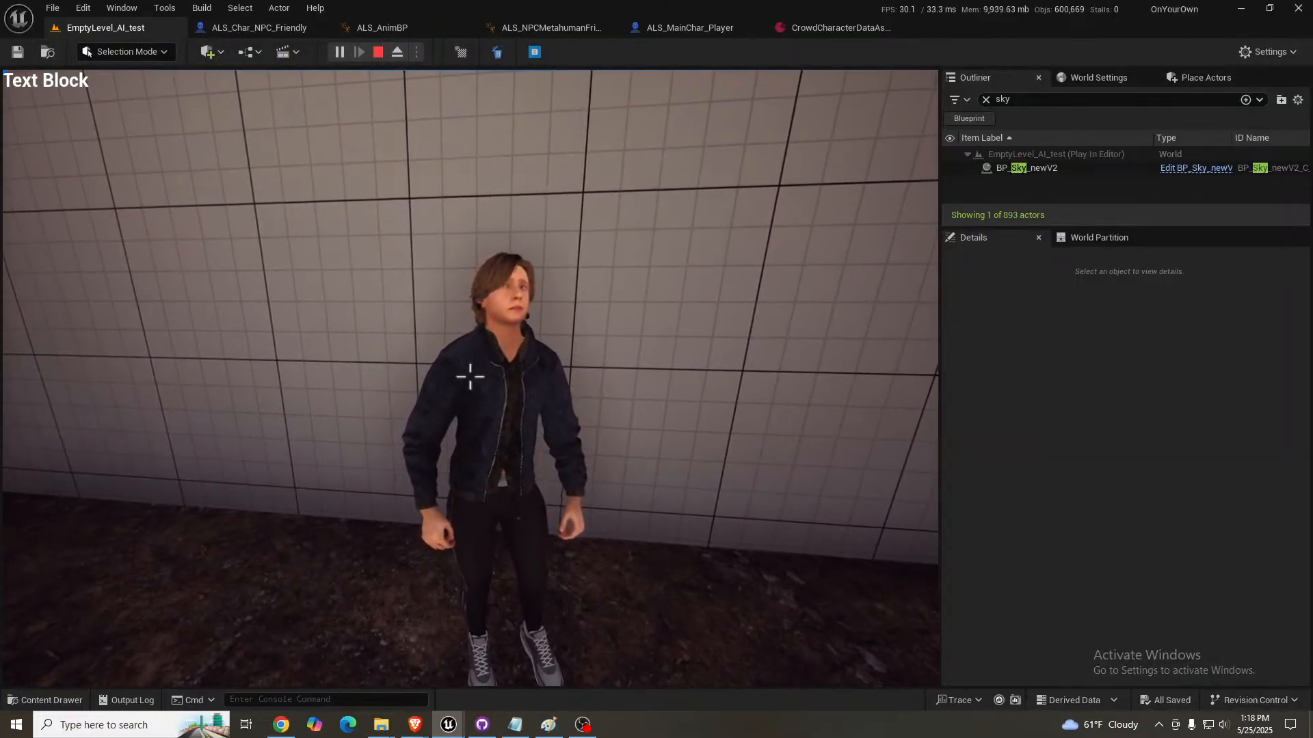
key("w")
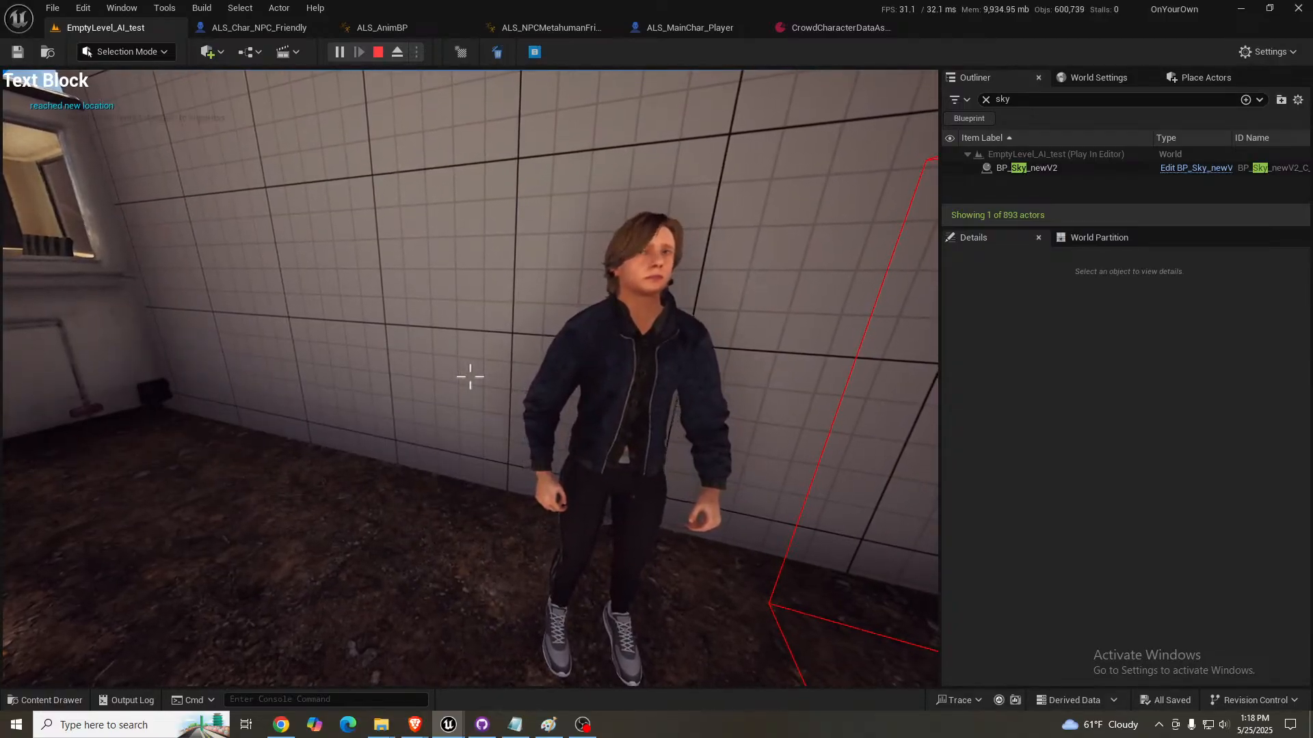
key("w")
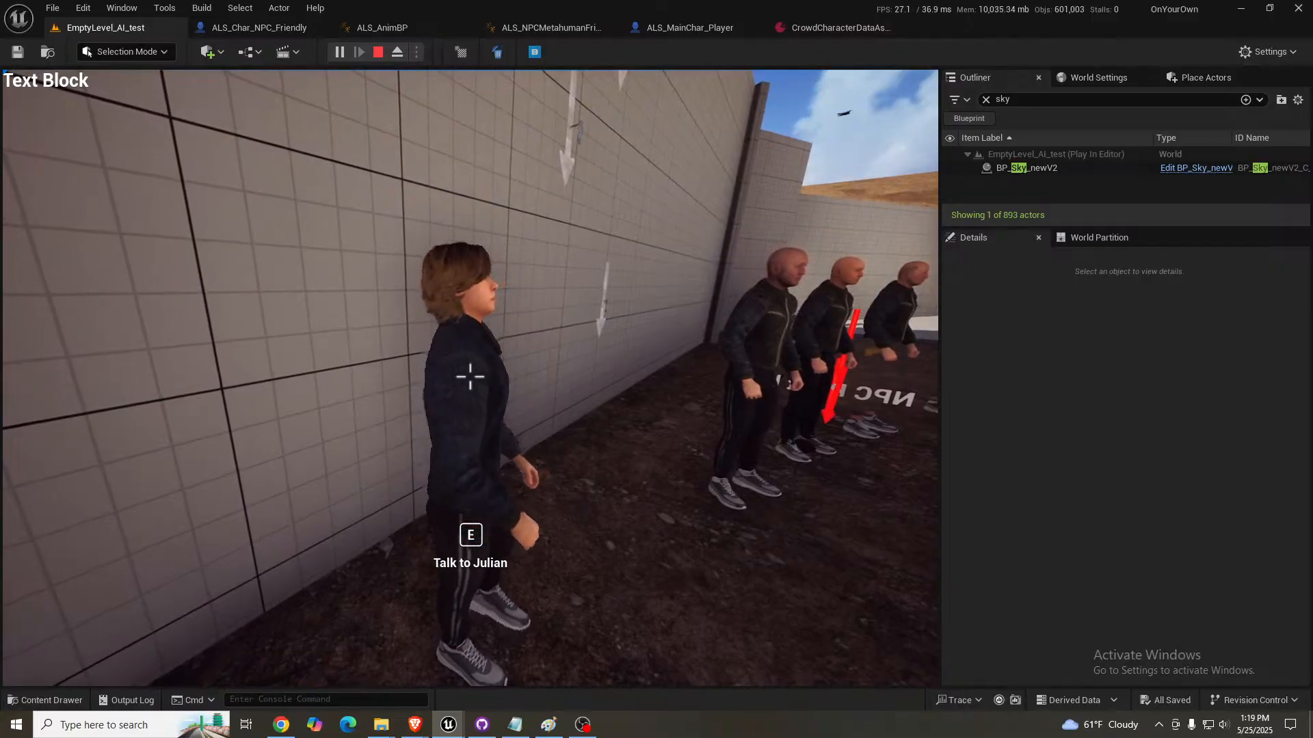
key("w")
key("d")
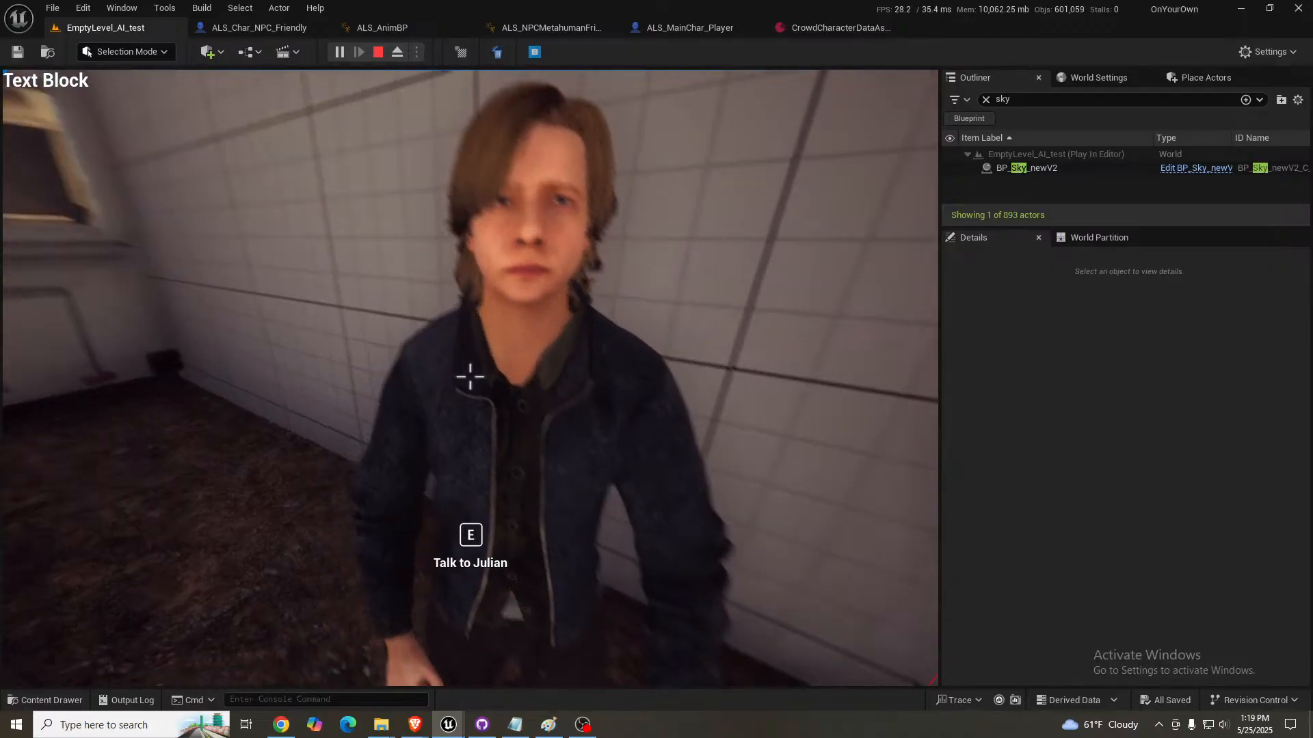
- Crouch and stand in front of the blue-jacketed NPC to check how its gaze follows the player
key("space")
key("c")
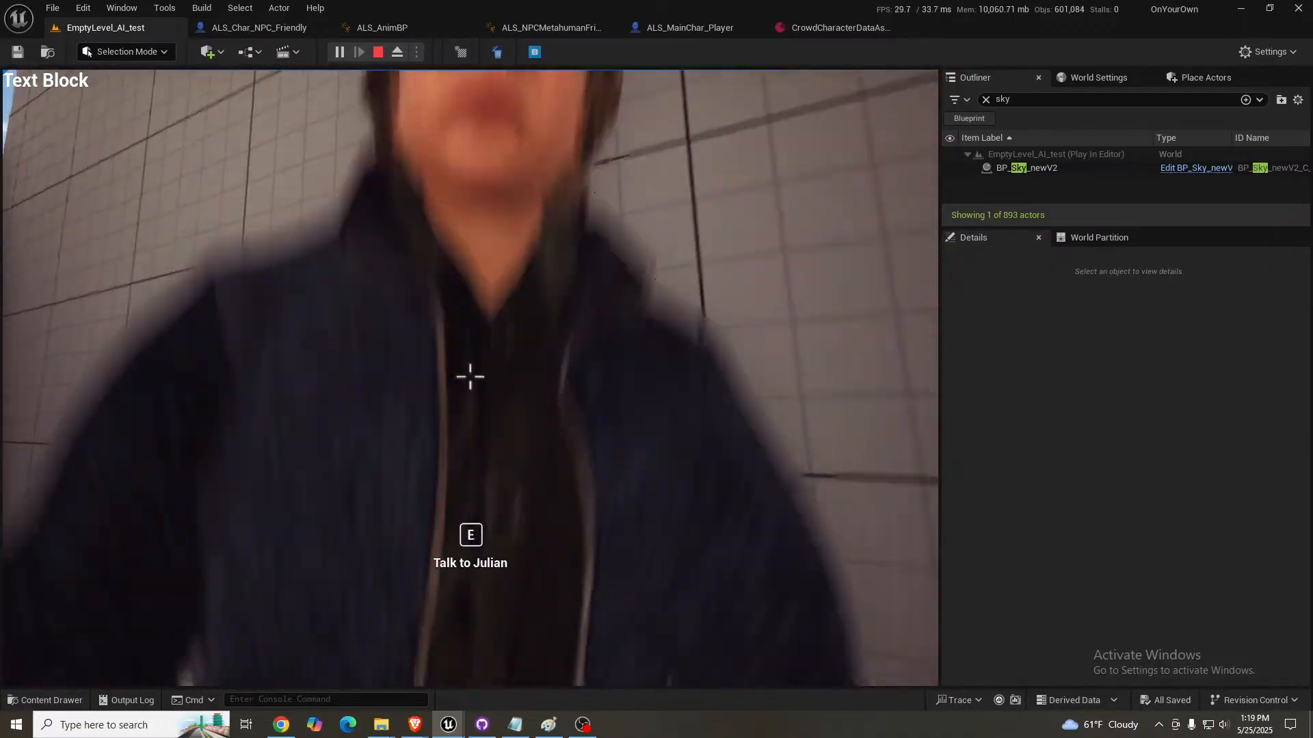
key("c")
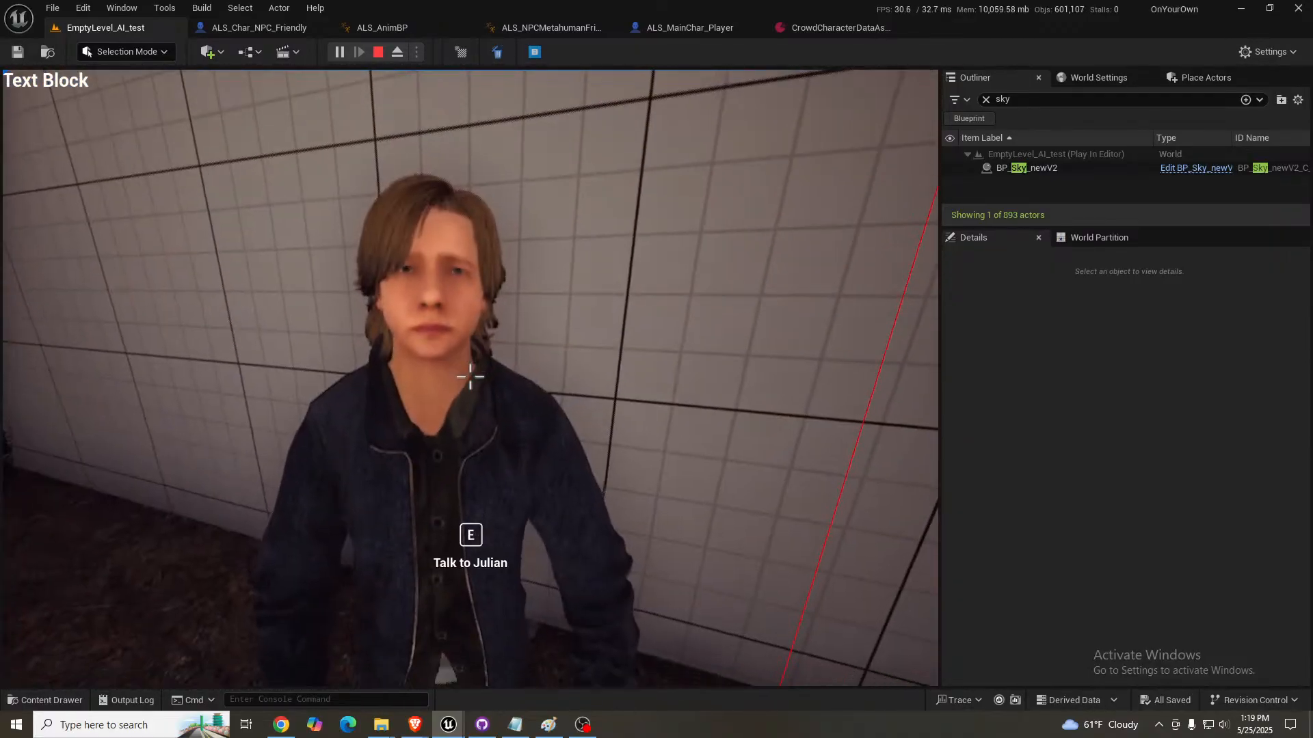
key("space")
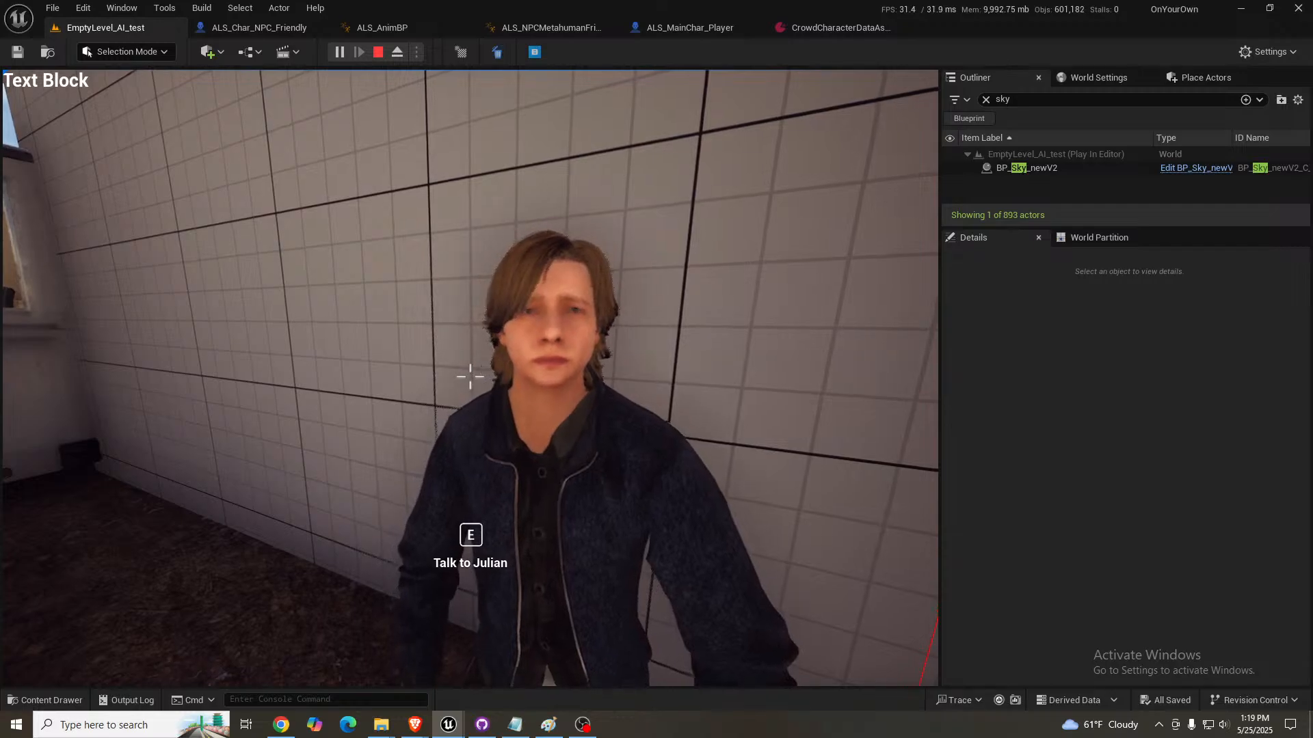
- Talk to the blue-jacketed NPC, answering "Ok, I'm listening" and "Can't help right now"
key("e")
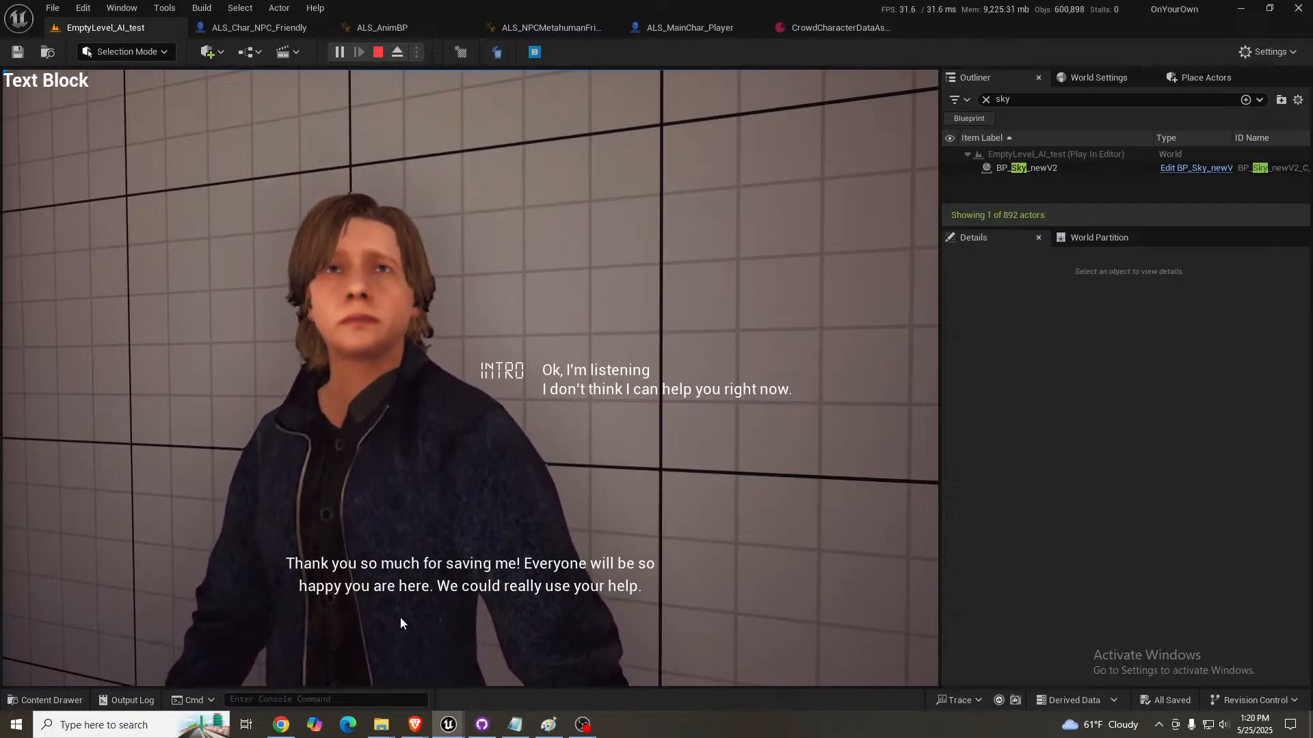
left_click(605, 373)
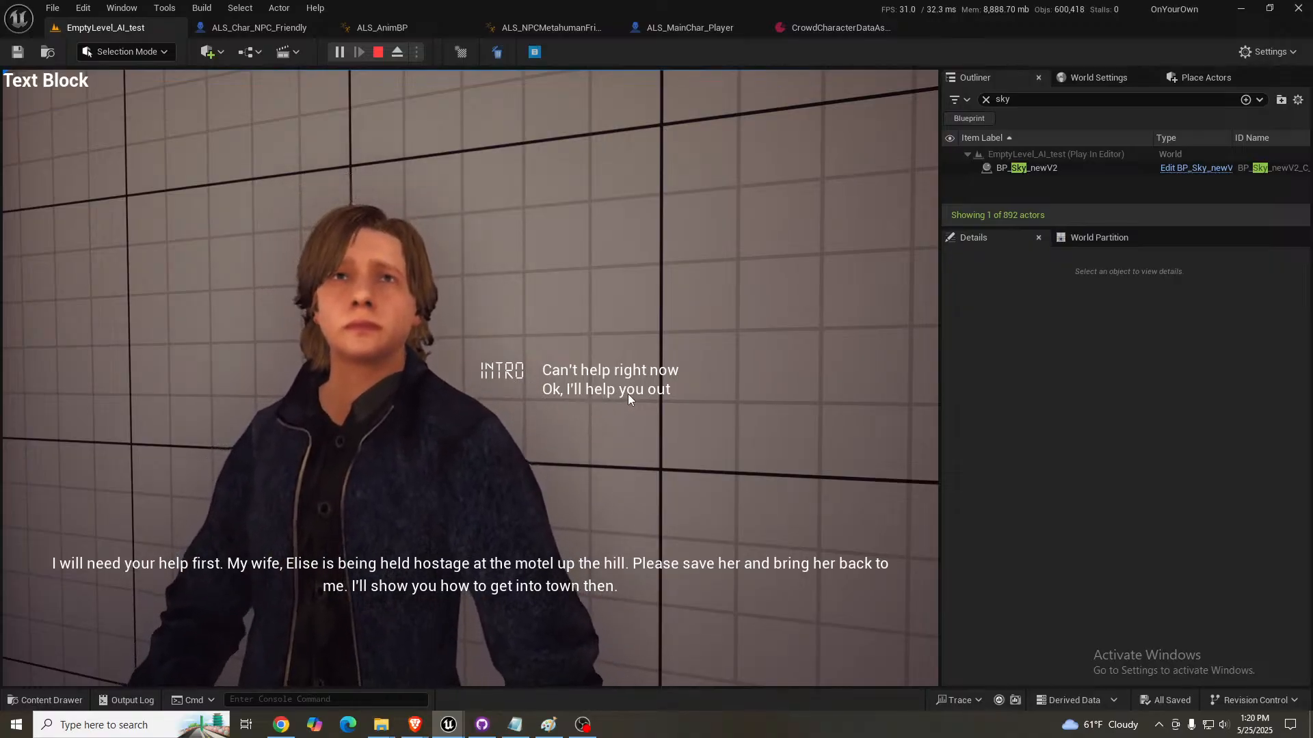
left_click(623, 374)
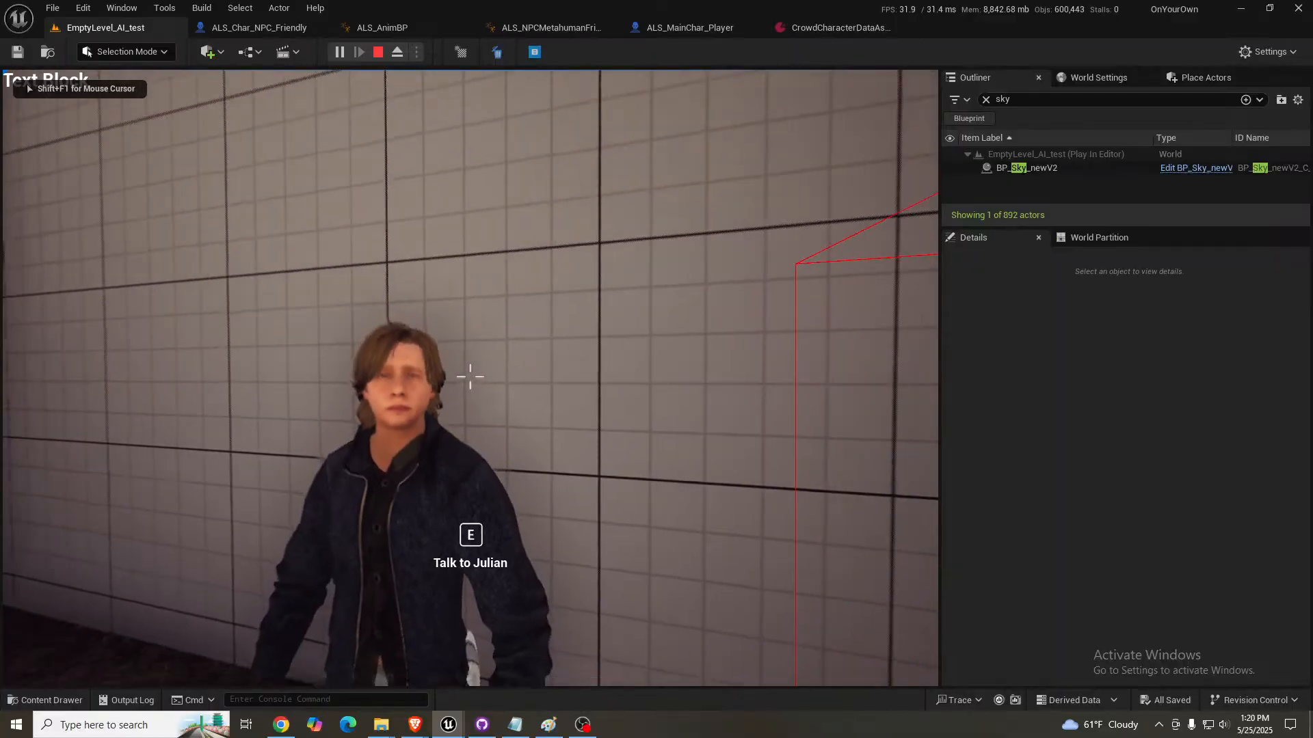
- Accept the NPC's quest with "Ok, I'll help you out", and answer the follow-up conversation with "Not yet. Still got a few more things to do"
key("e")
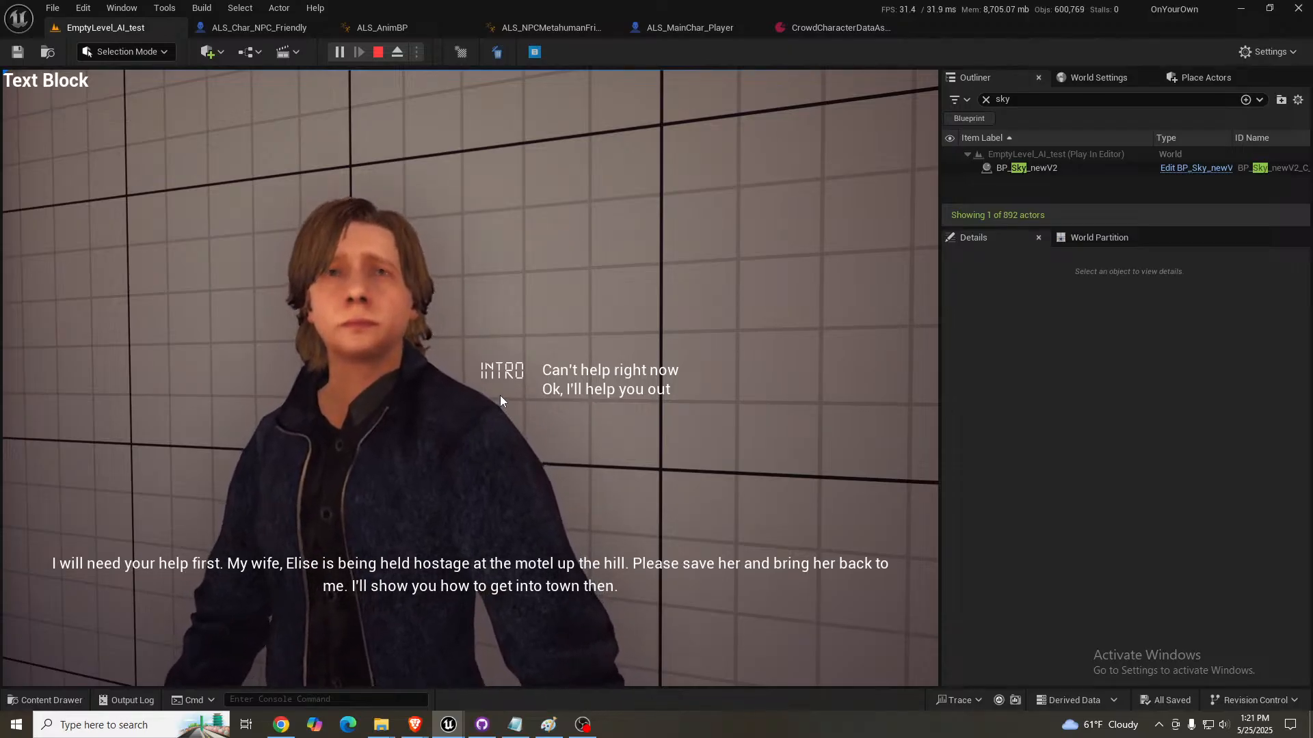
left_click(622, 391)
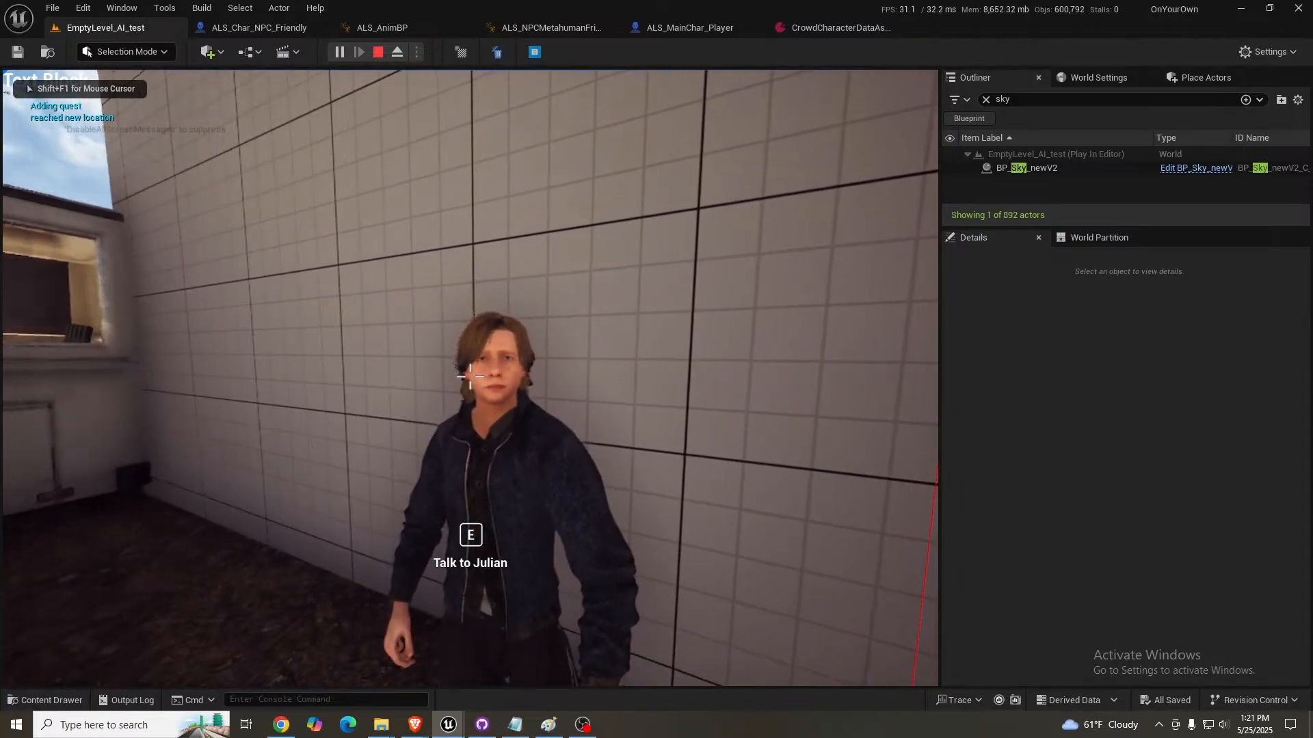
key("e")
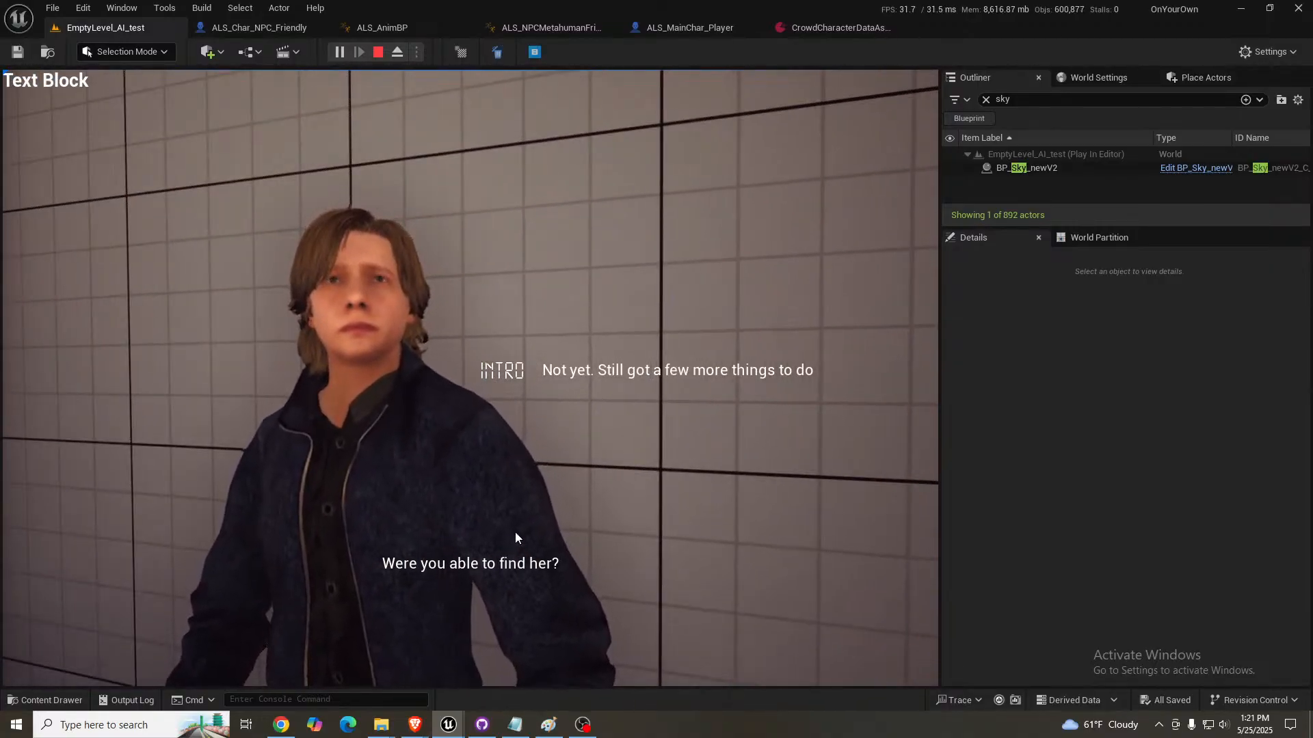
left_click(604, 370)
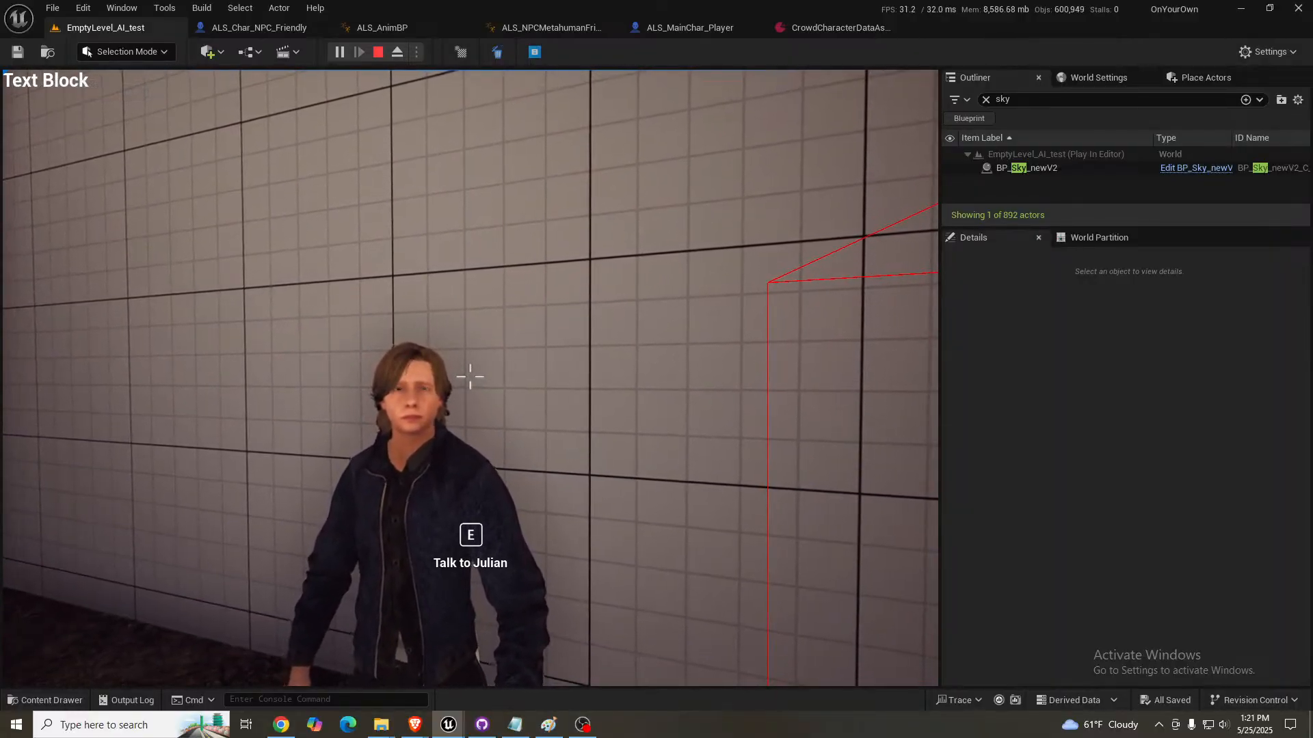
- Walk around the NPC once more and quit the game to return to the level editor
key("d")
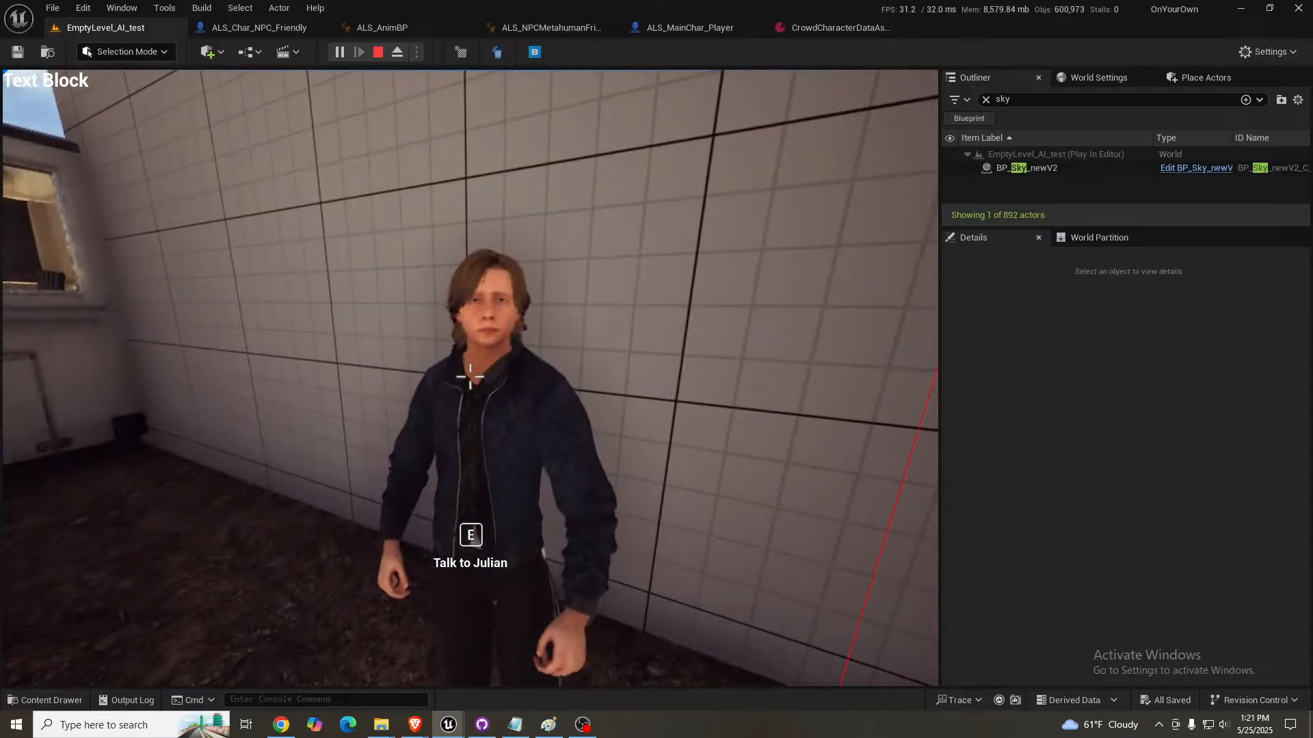
key("a")
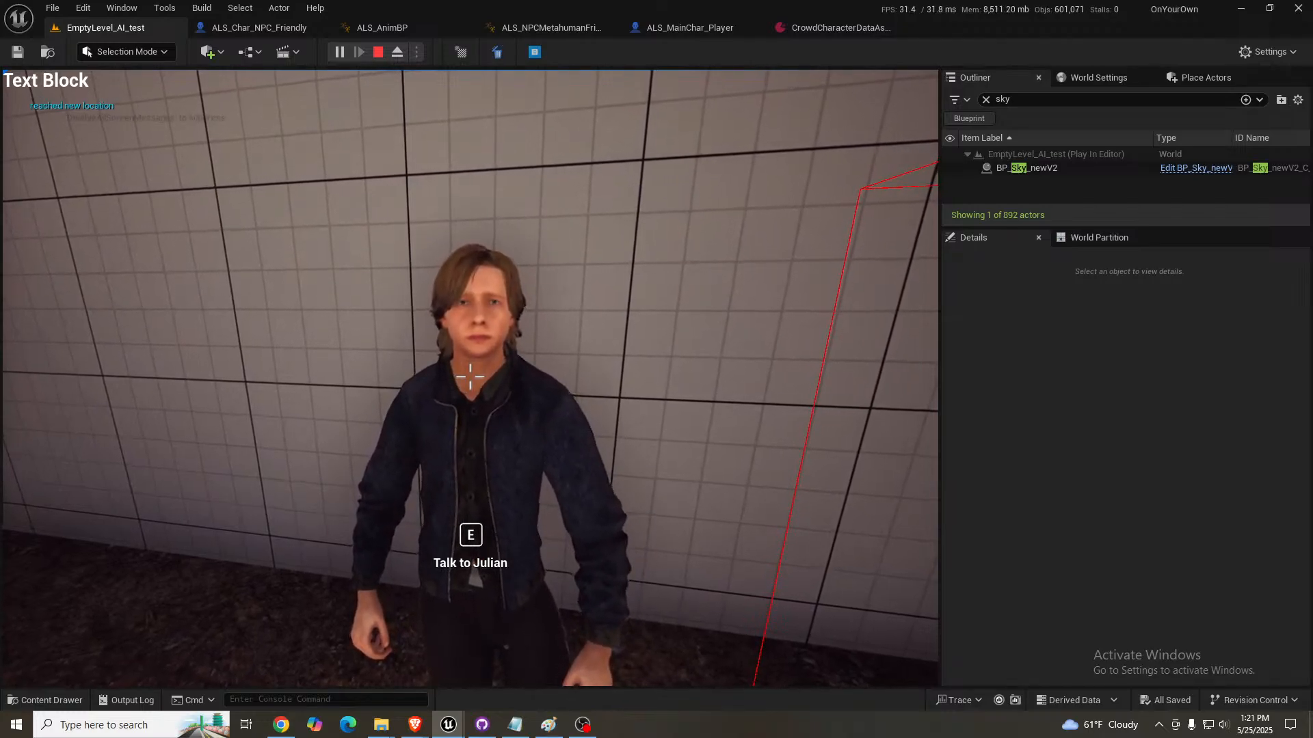
key("Escape")
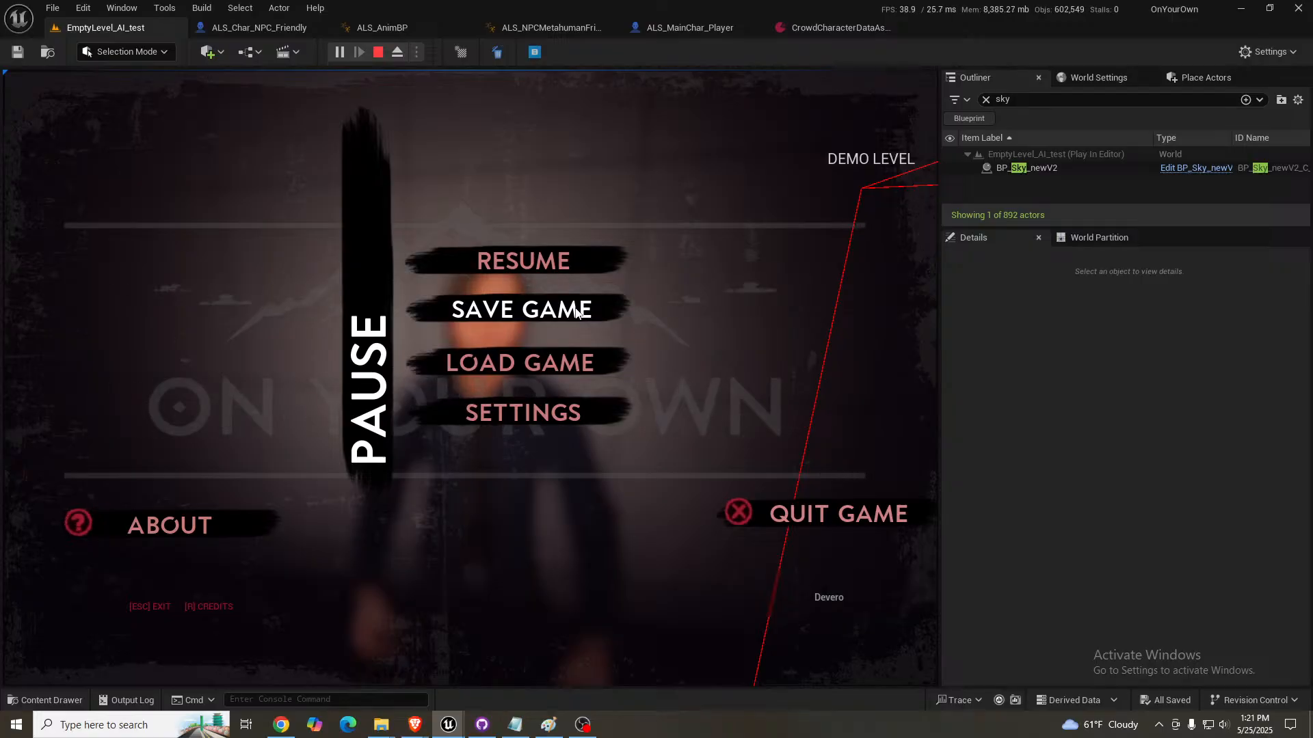
key("Escape")
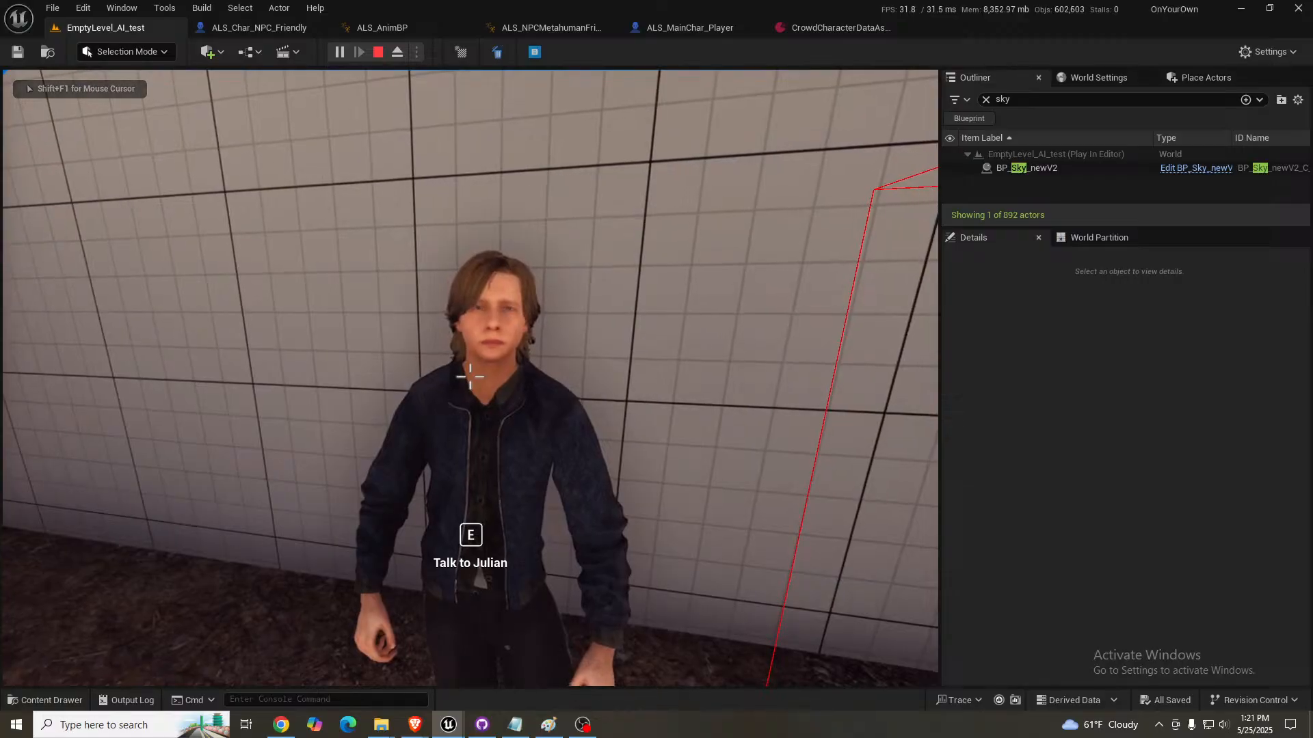
key("Escape")
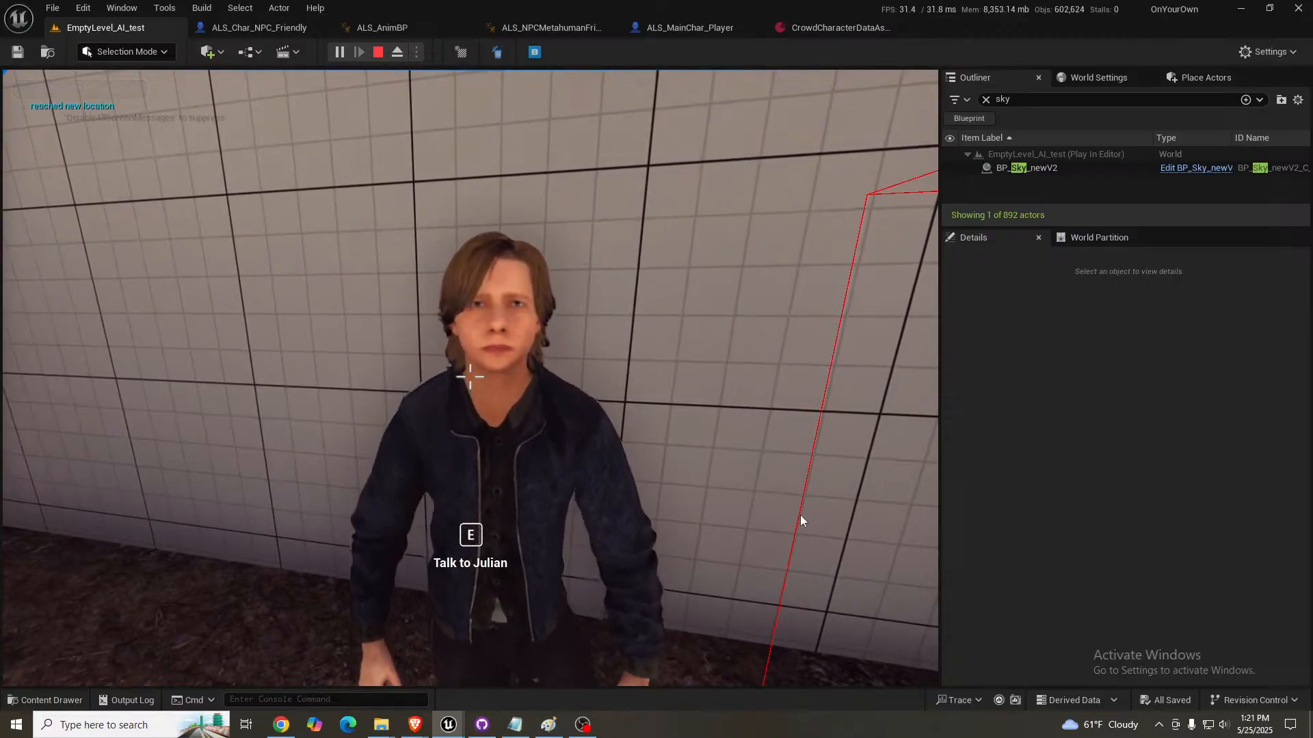
left_click(534, 497)
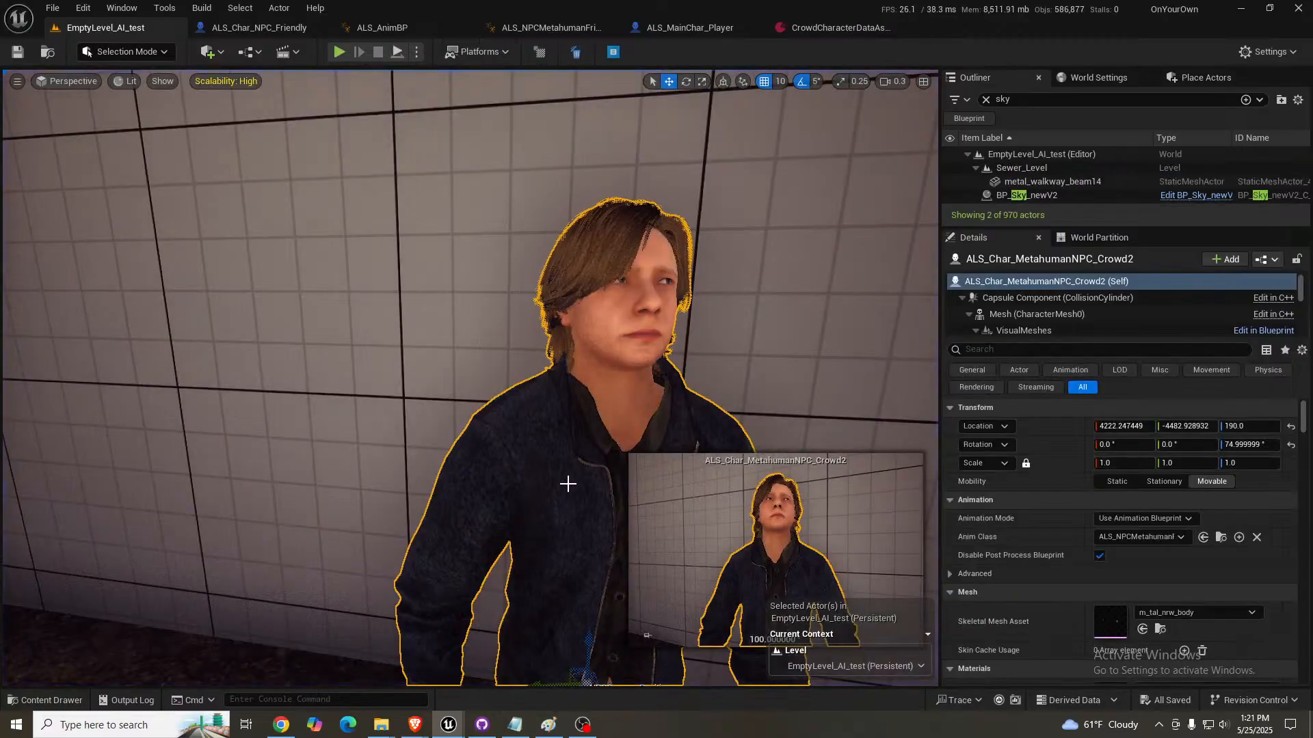
- Enable Is Crowd Character on the ALS_Char_MetahumanNPC_Crowd2 actor and view its whole upper body
scroll(1054, 563, "down", 10)
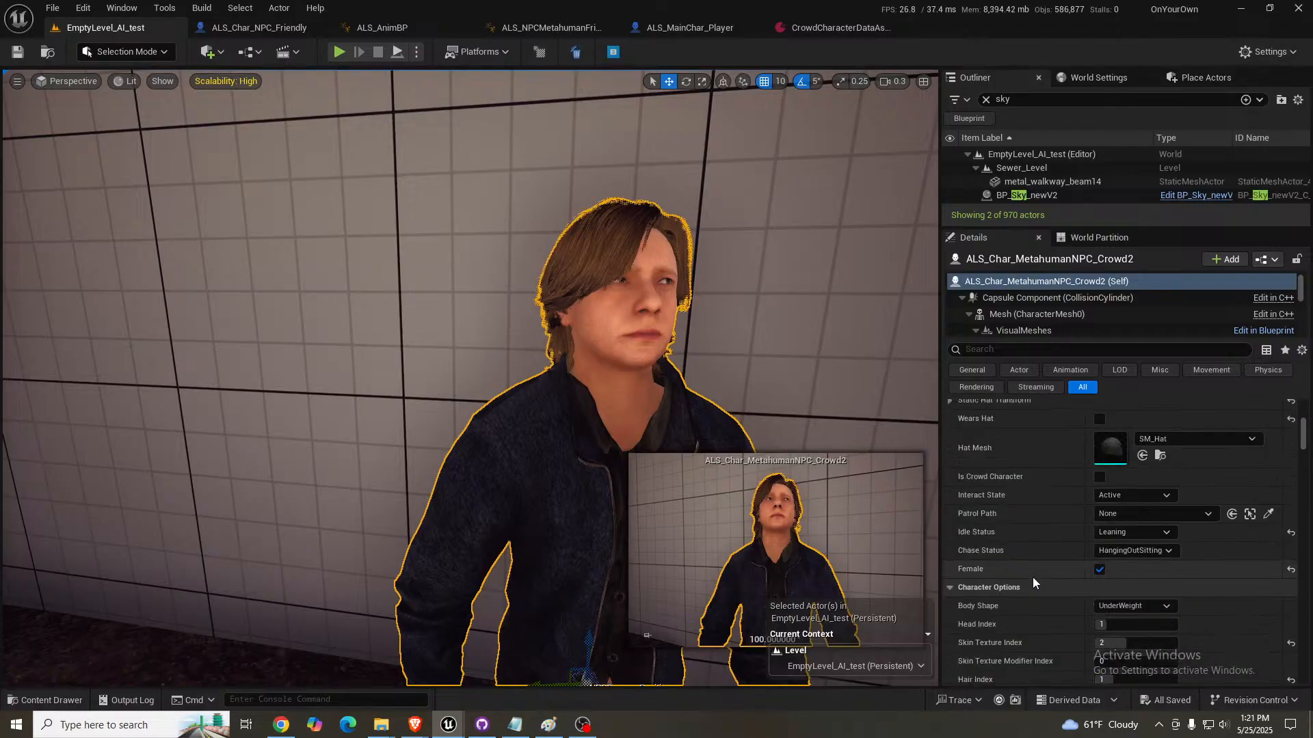
left_click(1099, 477)
right_click_drag(498, 407, 525, 459)
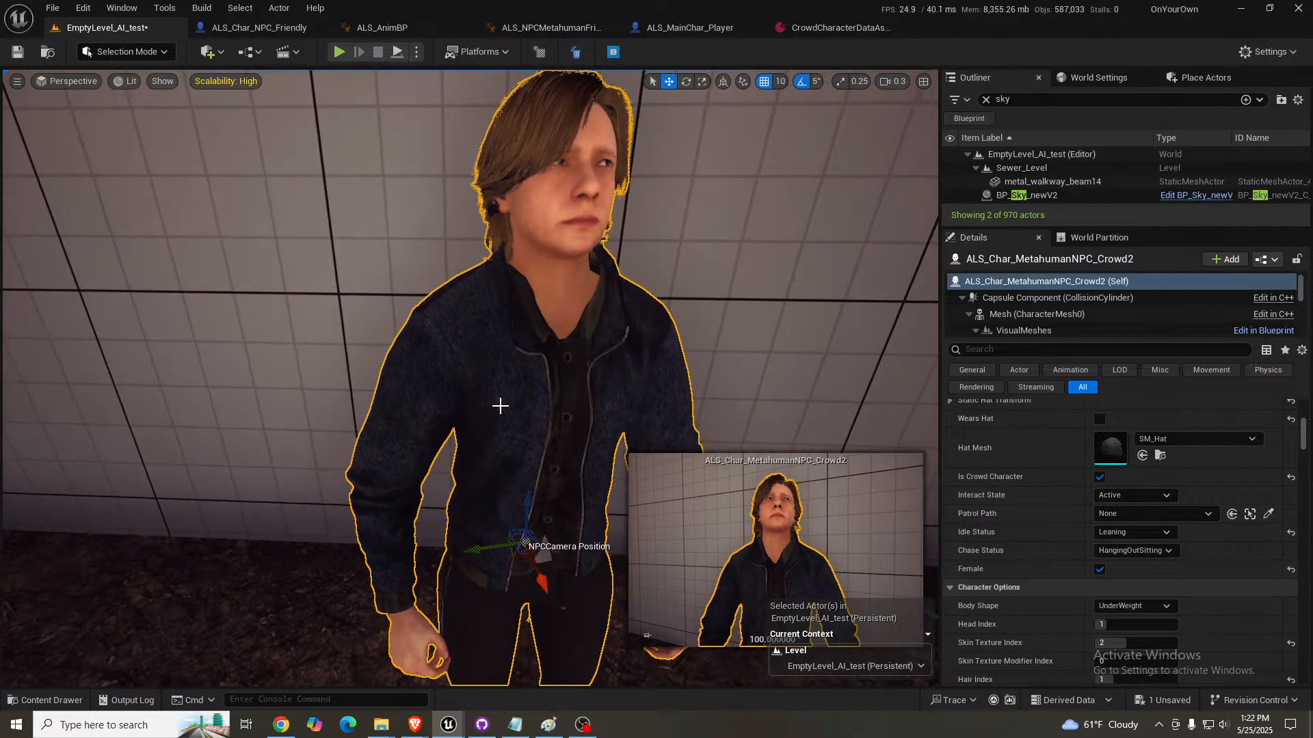
- Turn the NPC's Female option off to compare its idle pose from the front, and turn it back on
left_click(1099, 569)
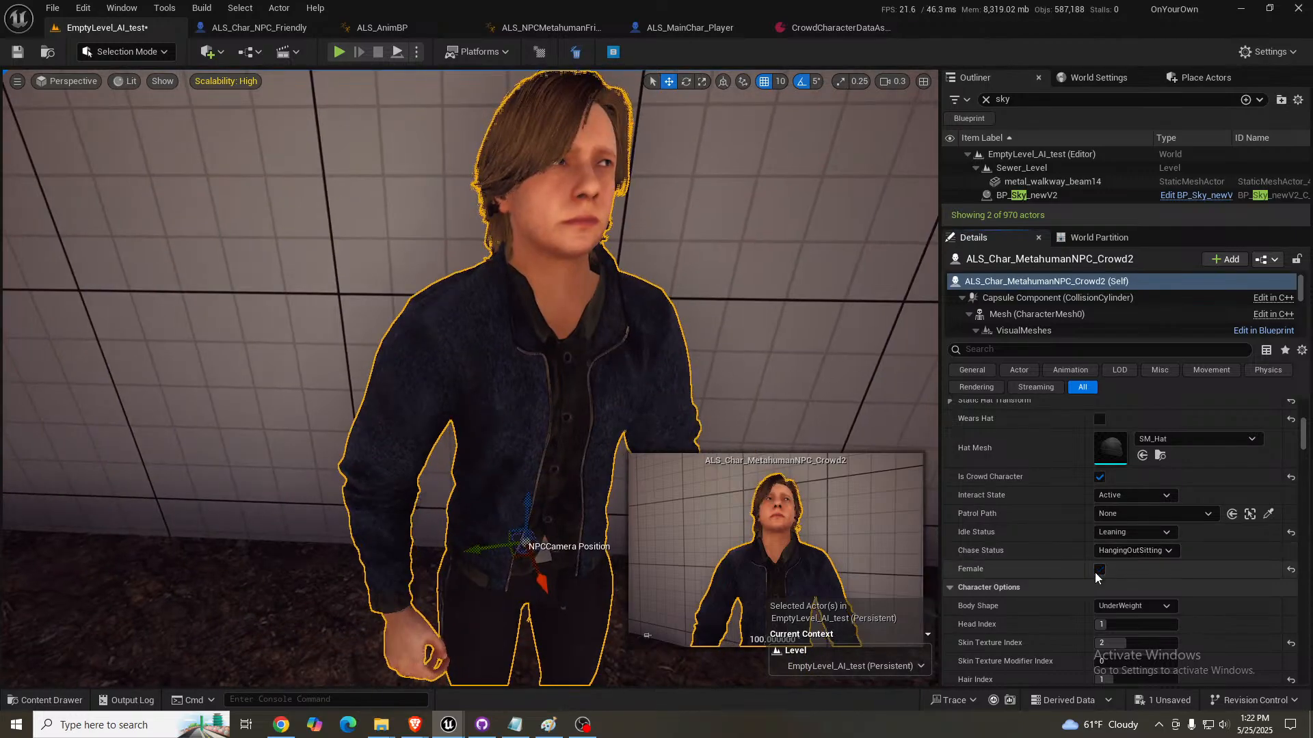
key("d")
right_click_drag(482, 401, 414, 382)
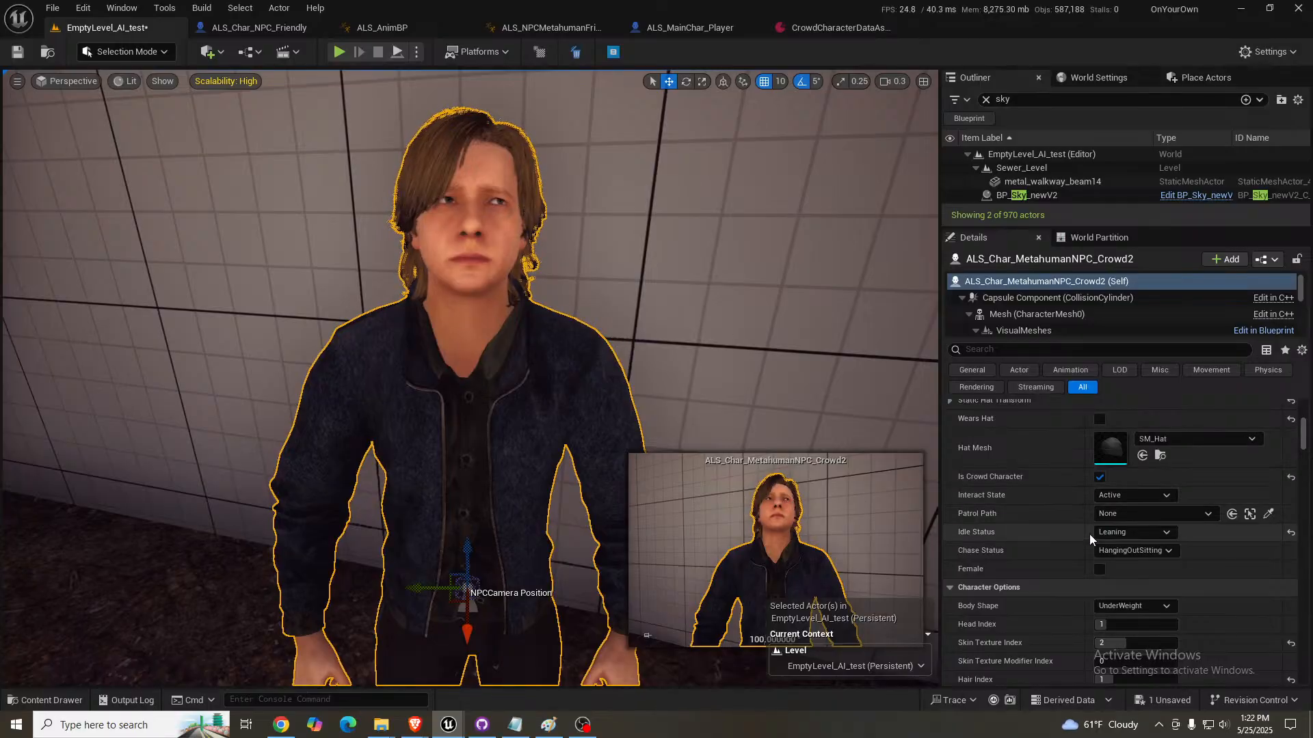
left_click(1099, 569)
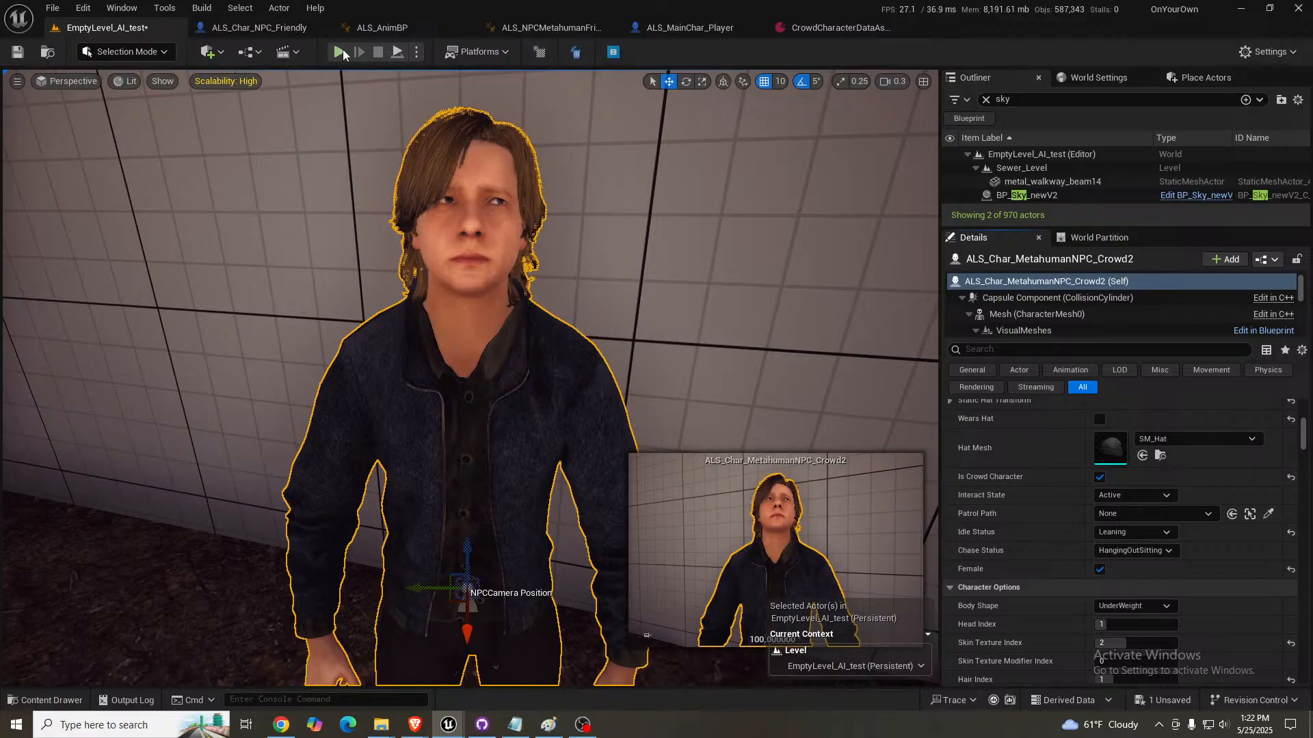
- Play the level in the editor and walk around the blue-jacketed NPC to check its female idle pose and gaze
key("alt+p")
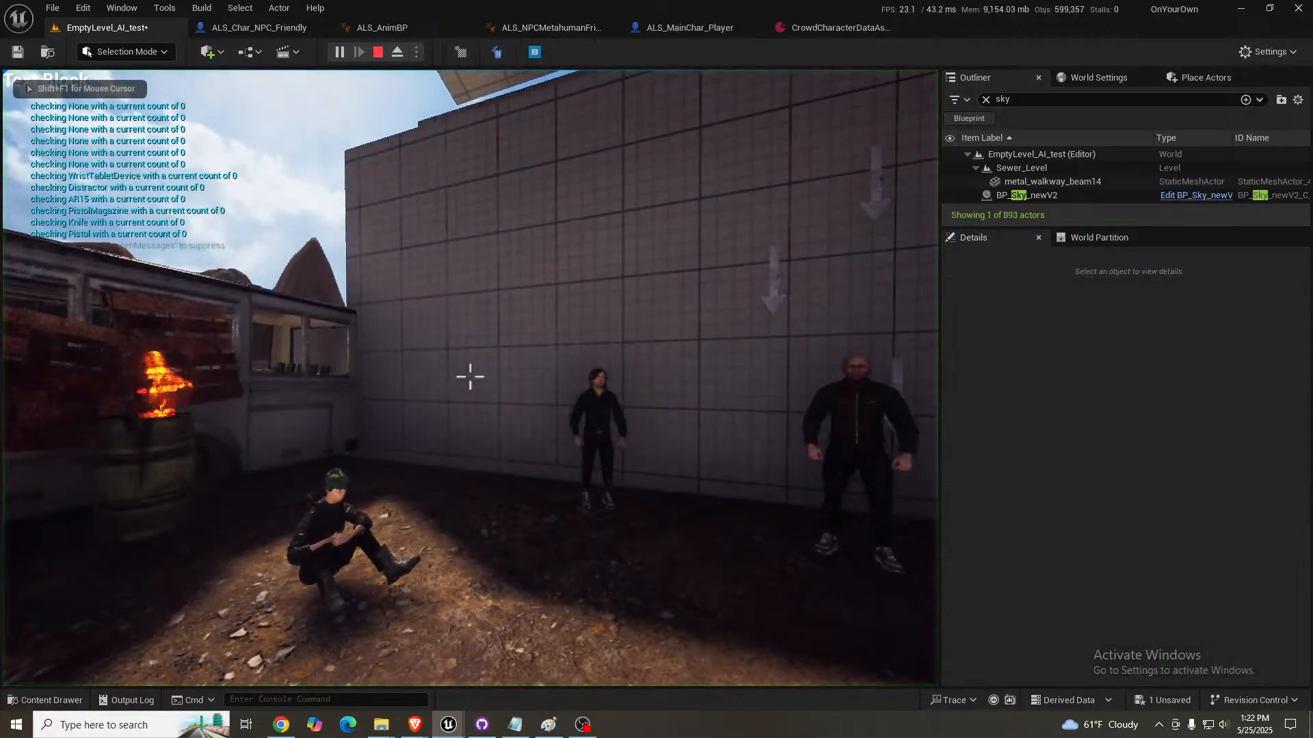
key("w")
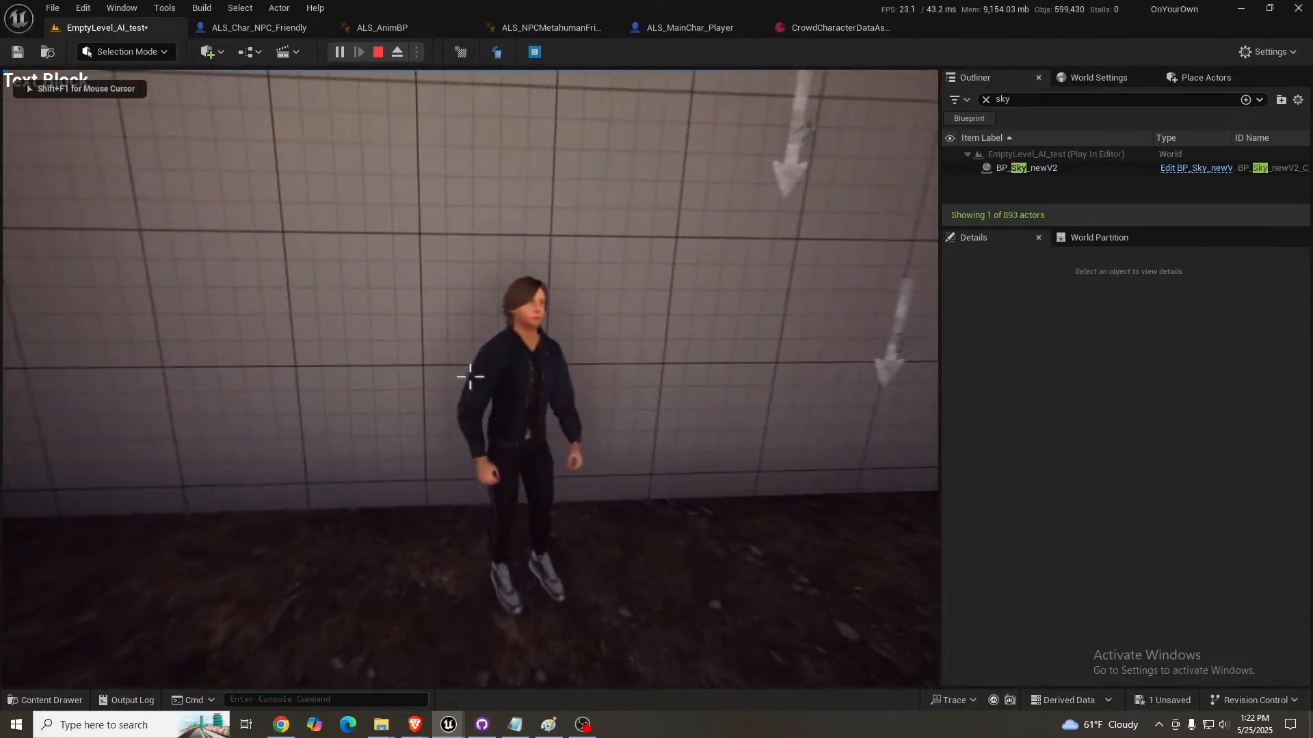
key("d")
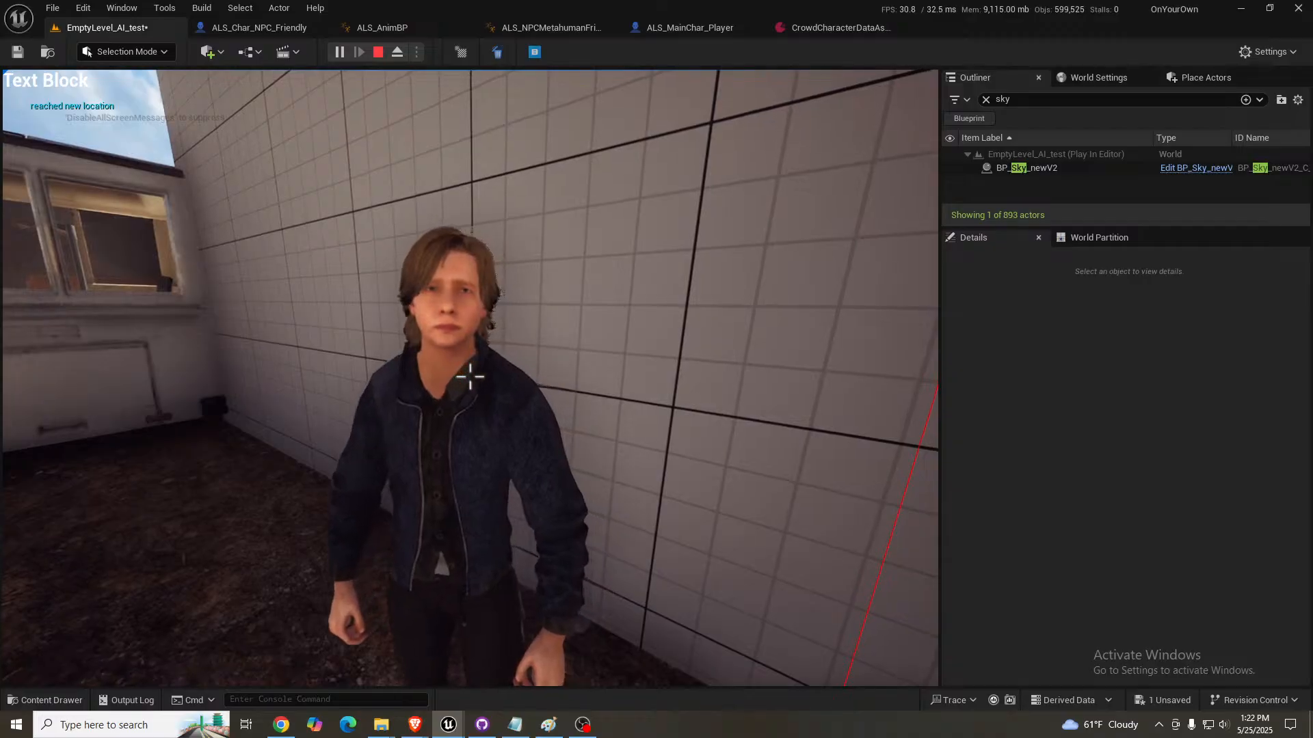
key("a")
key("s")
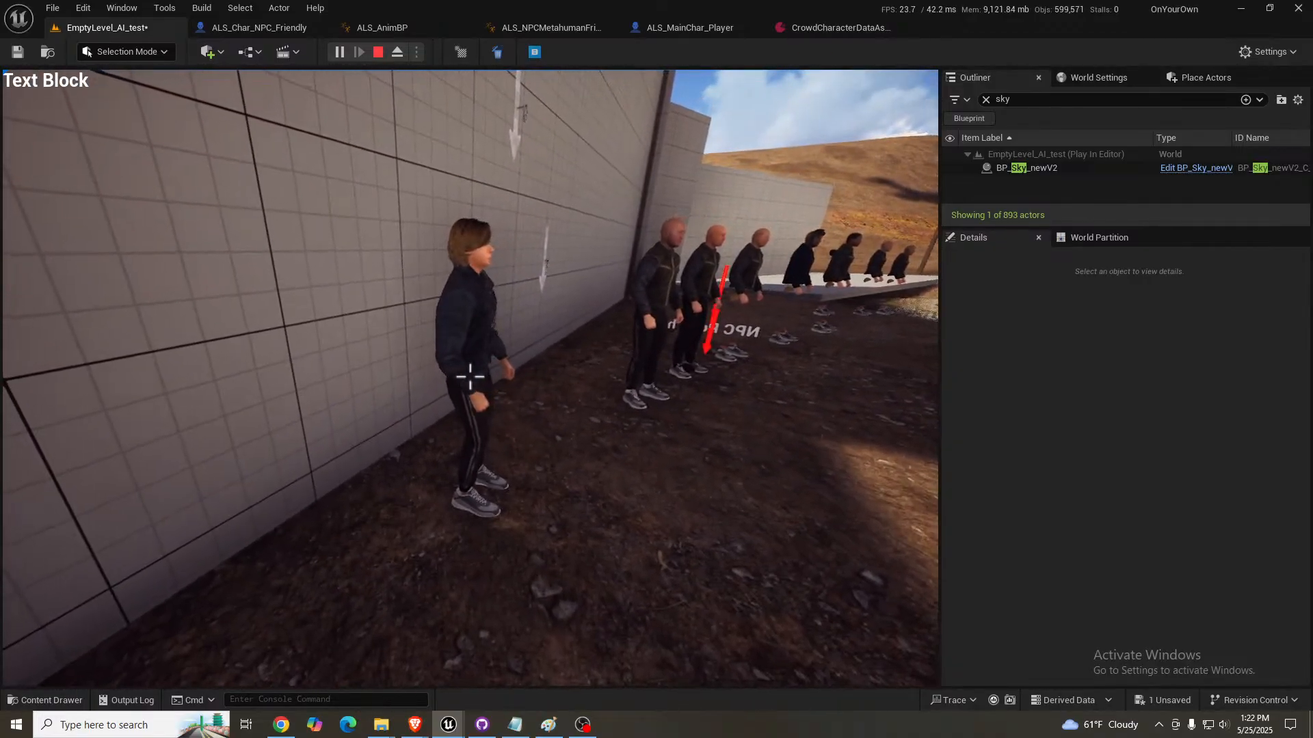
key("d")
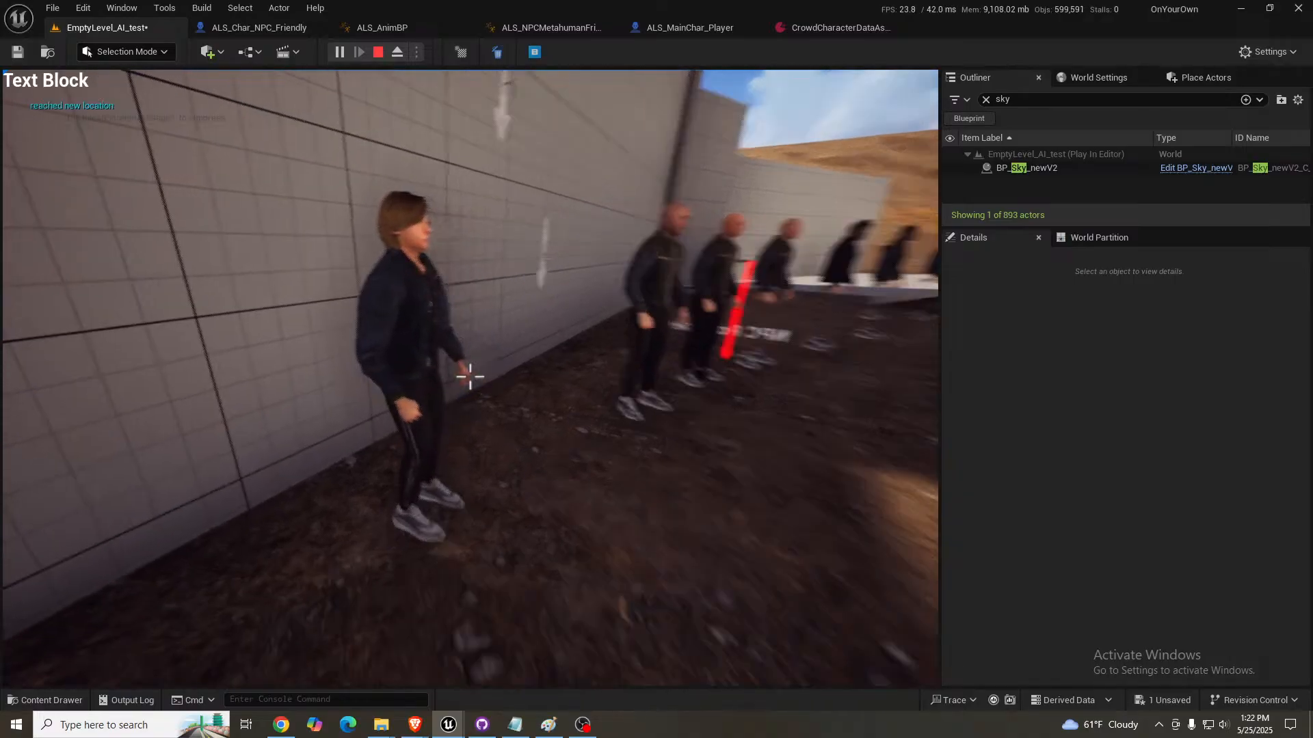
key("w")
key("d")
key("w")
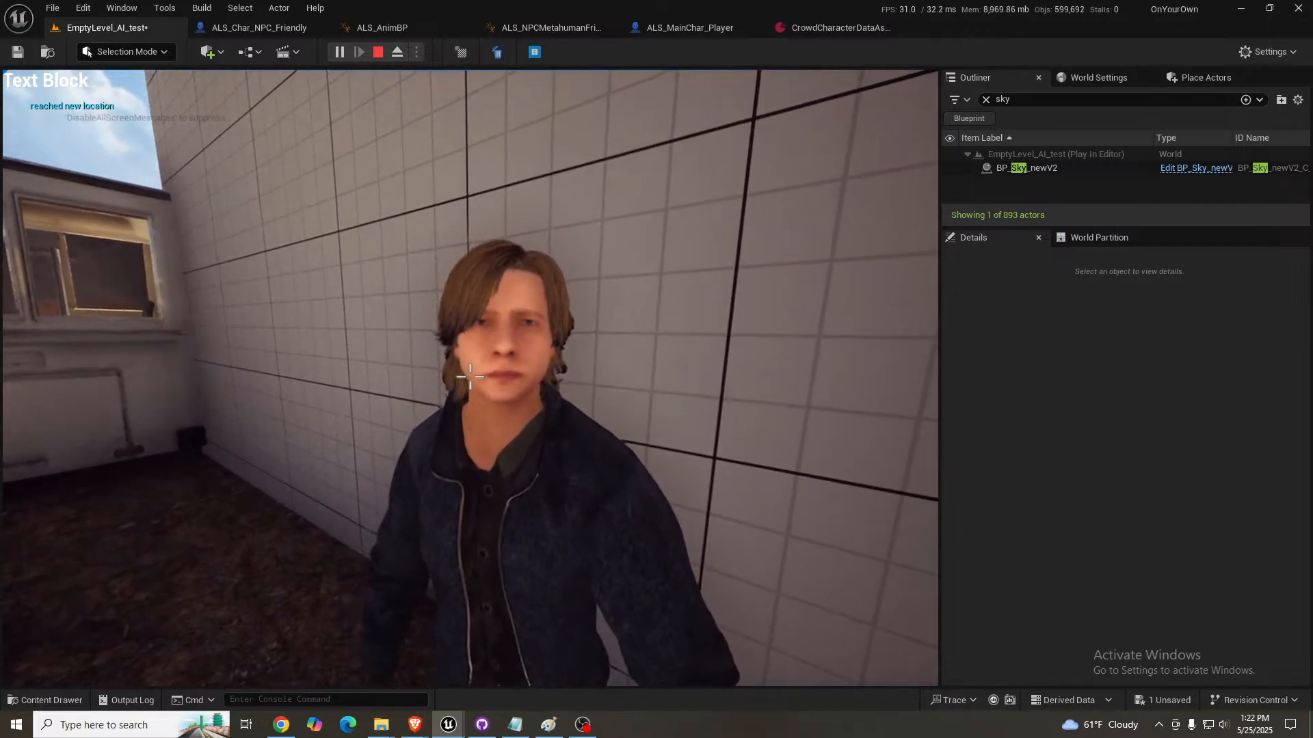
- Show the running game full screen and view the NPC up close and beside the bald NPC
key("shift+F1")
left_click(432, 233)
key("F11")
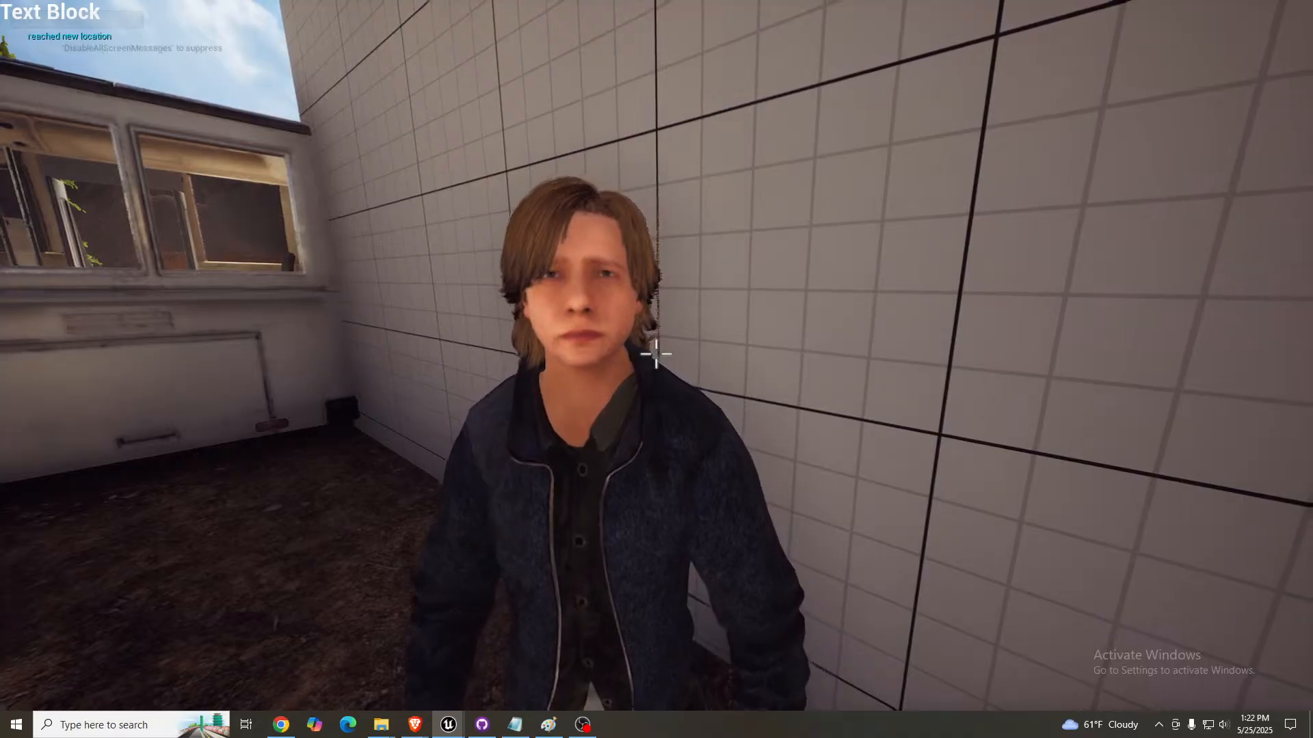
key("a")
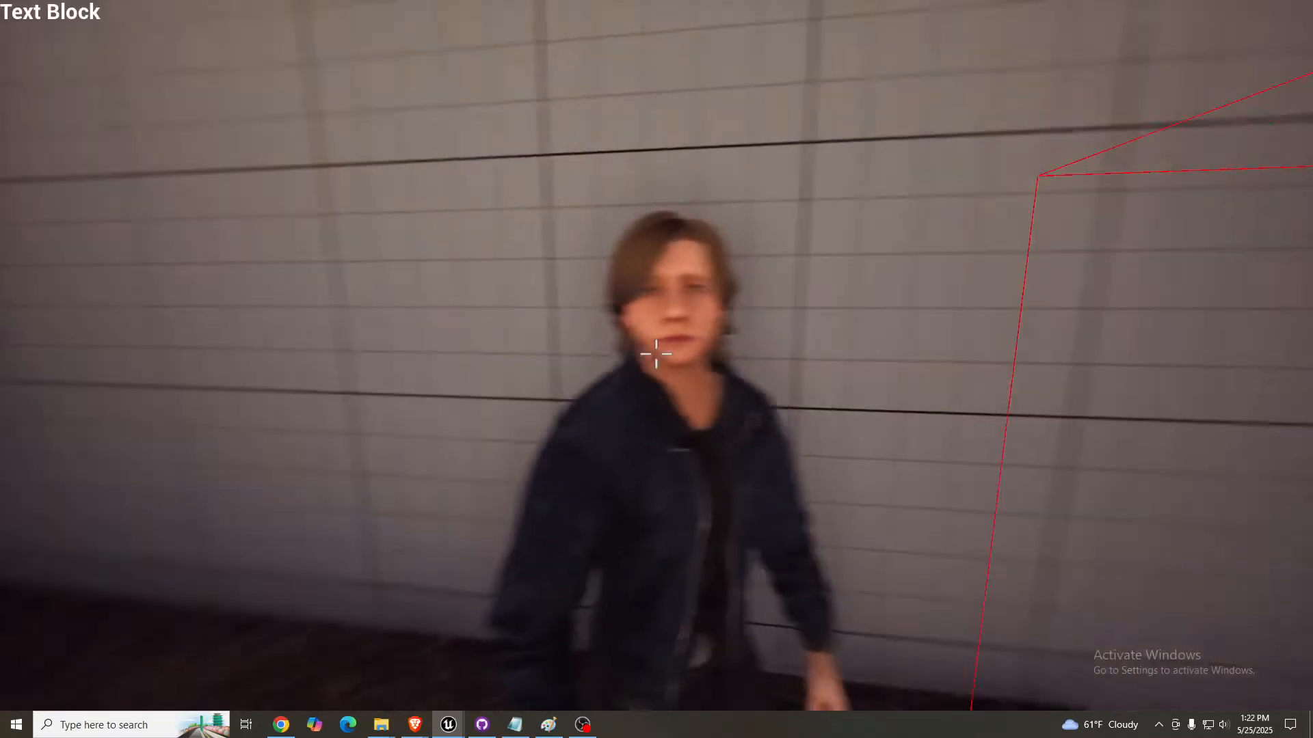
key("a")
key("s")
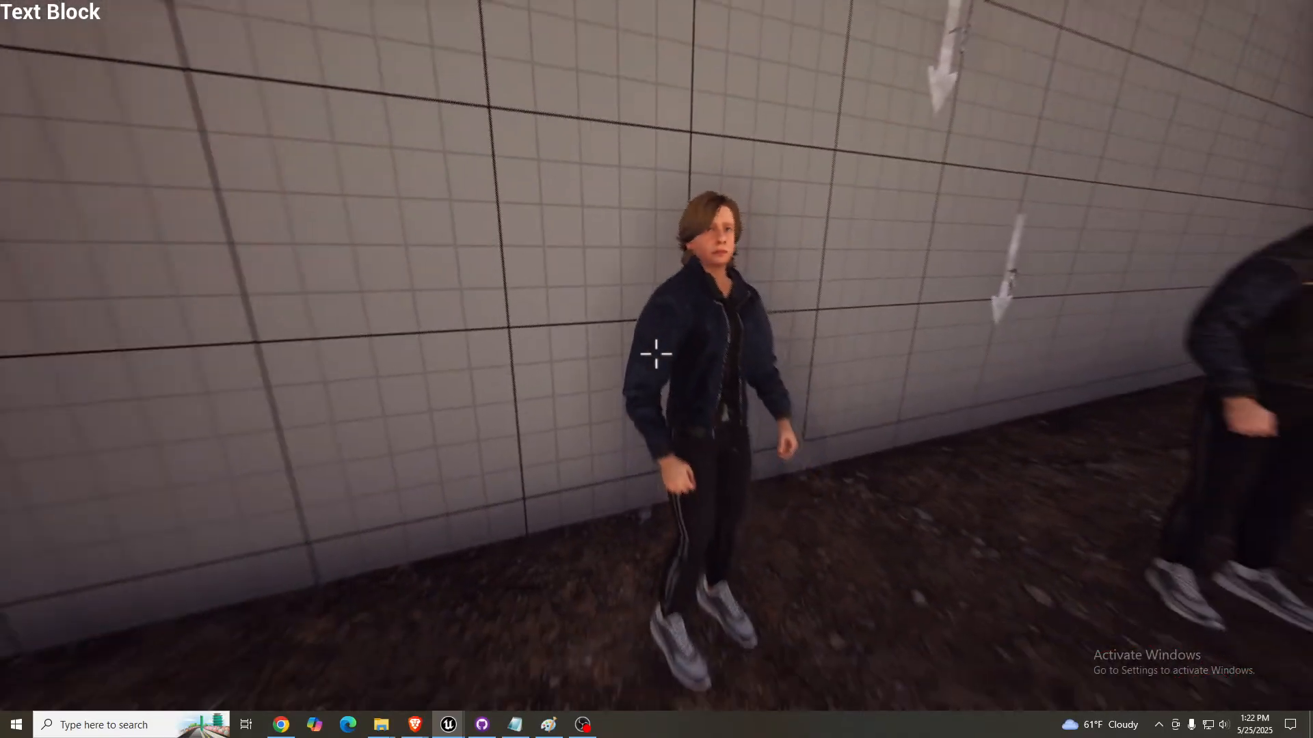
key("d")
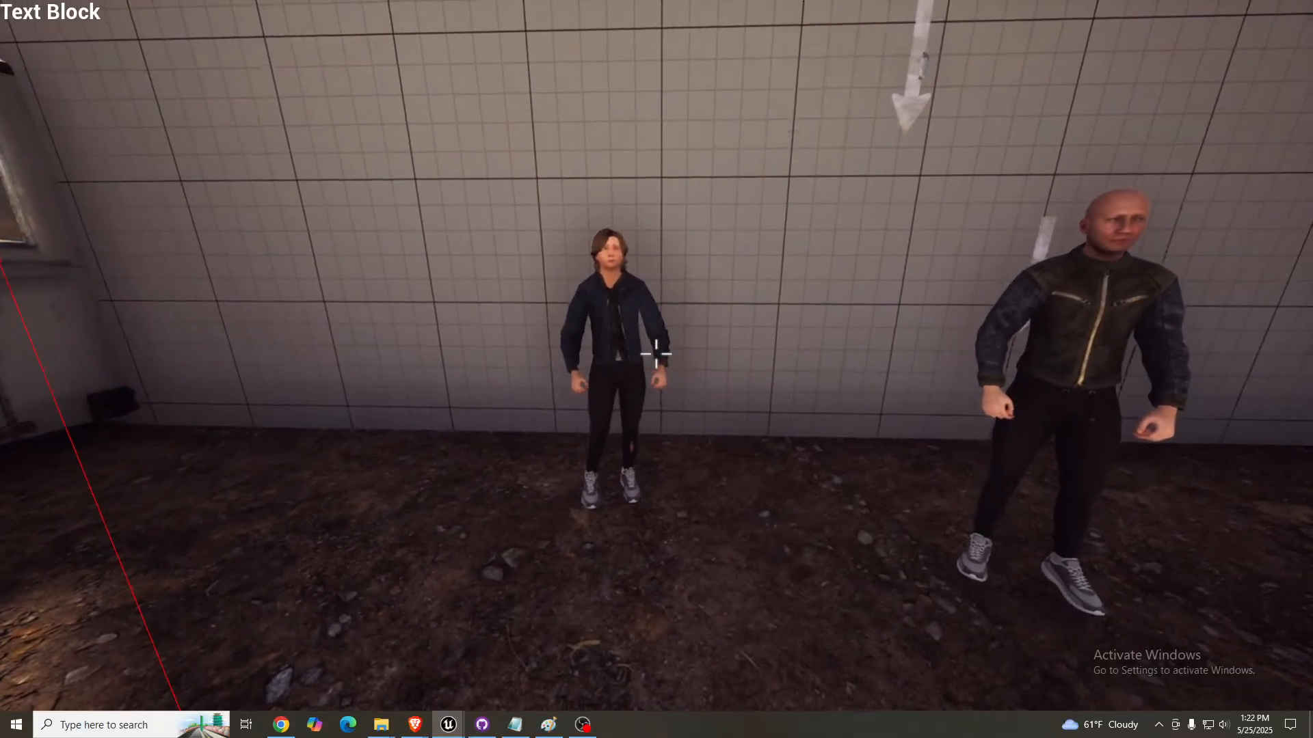
key("w")
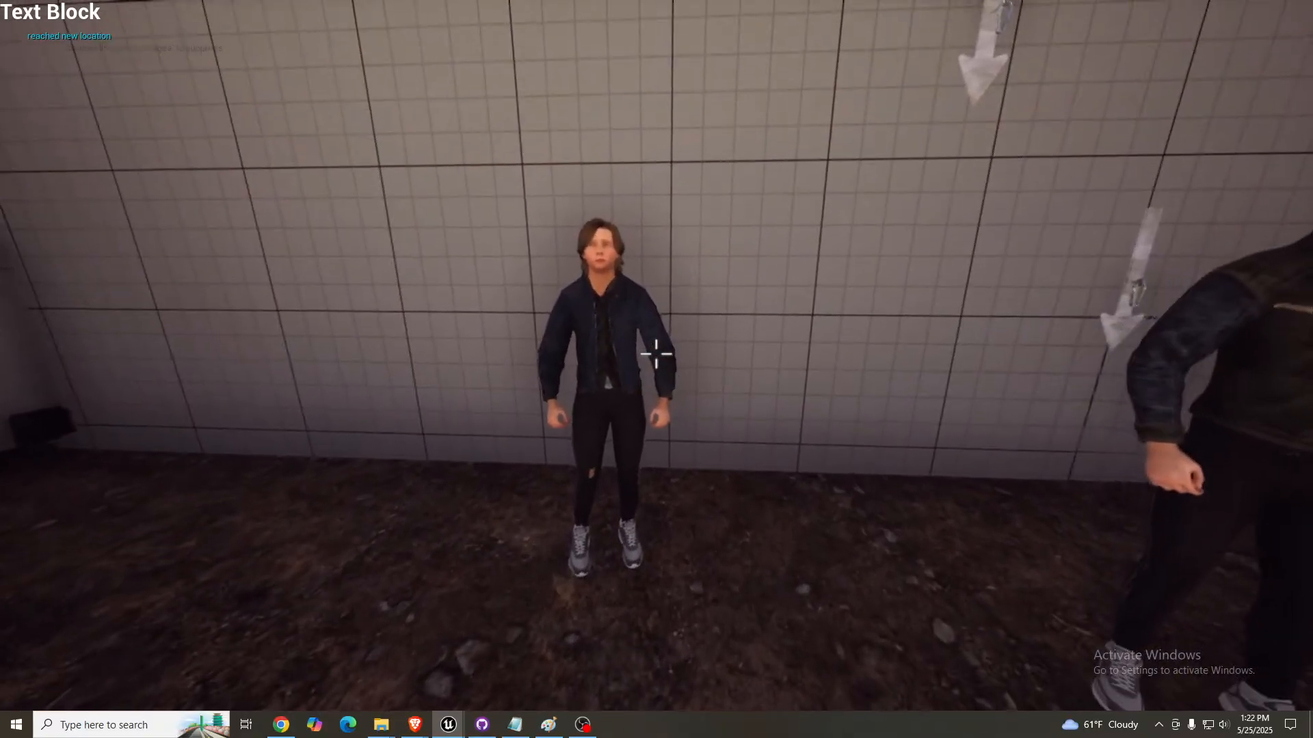
- Stop the play session, leave full screen, and bring the seated green-haired NPC into view
key("Escape")
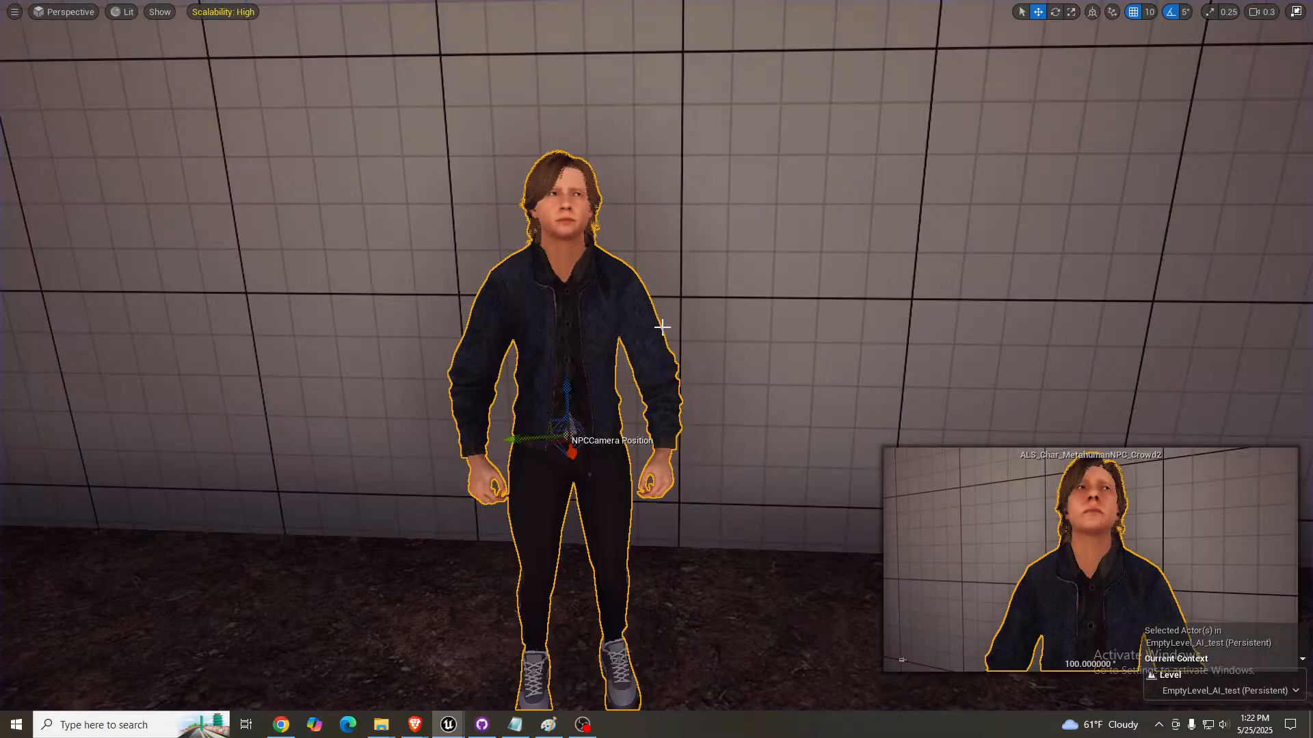
key("F11")
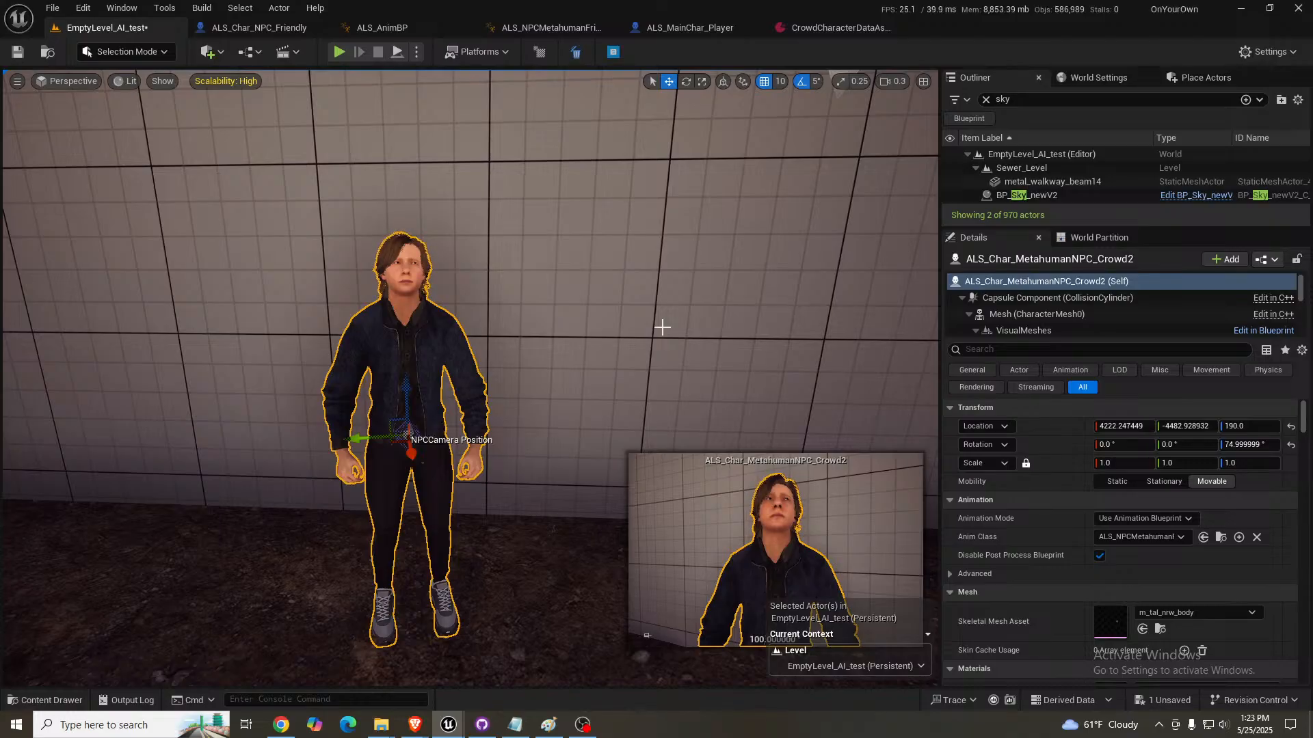
right_click_drag(441, 315, 273, 356)
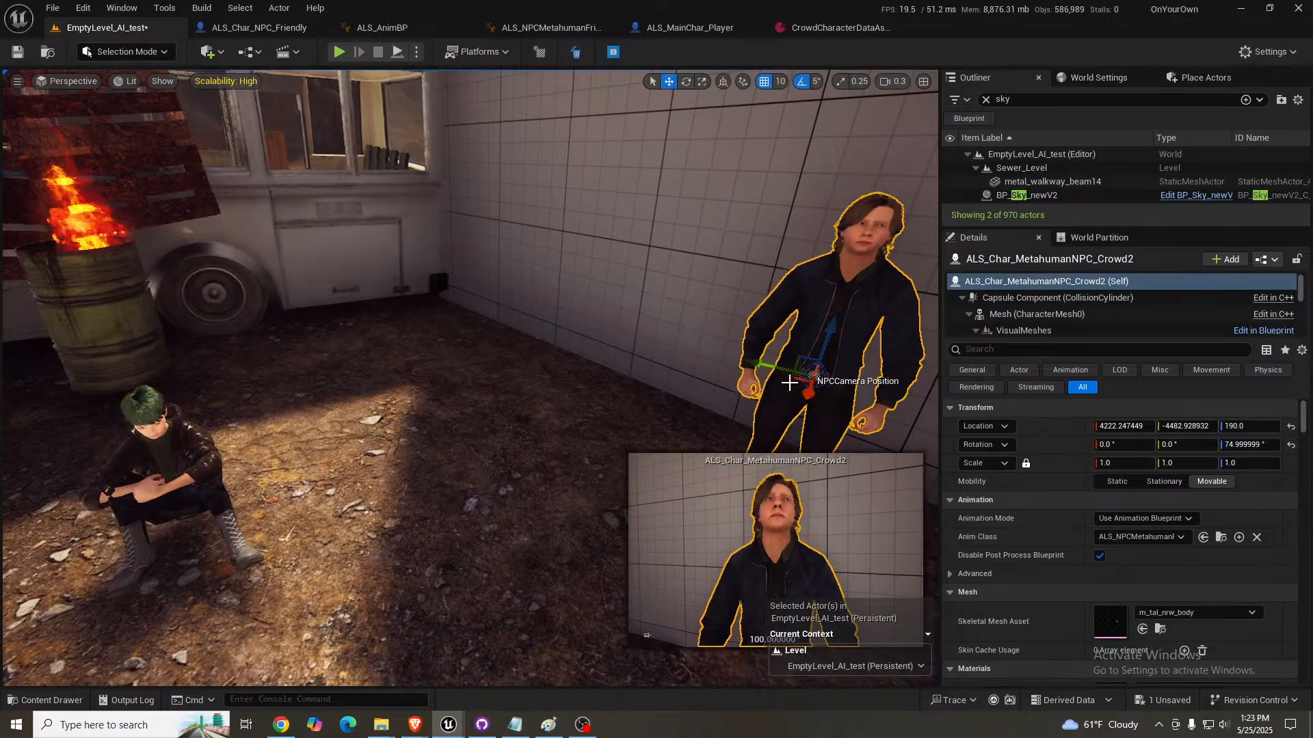
- Move the blue-jacketed crowd NPC beside the seated green-haired NPC and rotate it to 35° about the vertical axis
left_click_drag(800, 372, 249, 375)
right_click_drag(249, 376, 168, 400)
key("w")
key("w")
right_click_drag(380, 311, 358, 335)
key("e")
left_click_drag(483, 329, 313, 99)
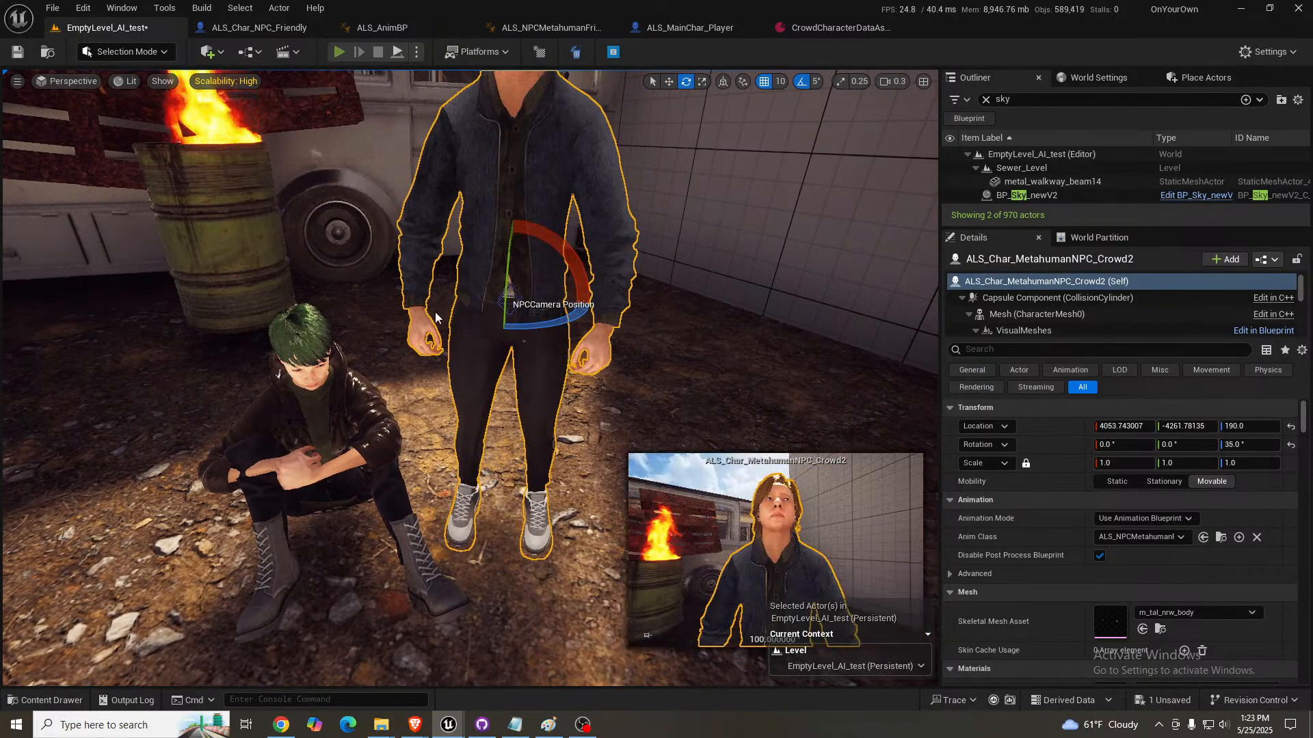
- Play the level to view the blue-jacketed NPC beside the seated NPC, stop the session, and clear the selection
key("alt+p")
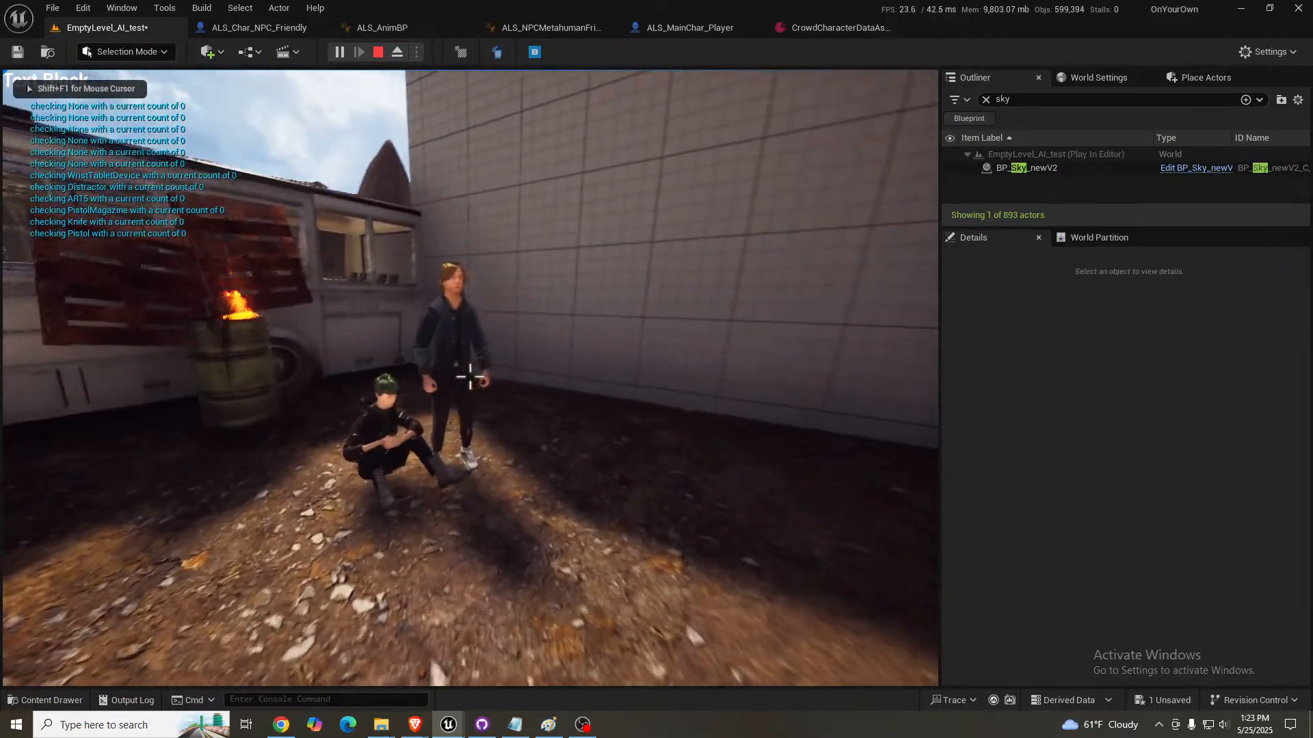
key("w")
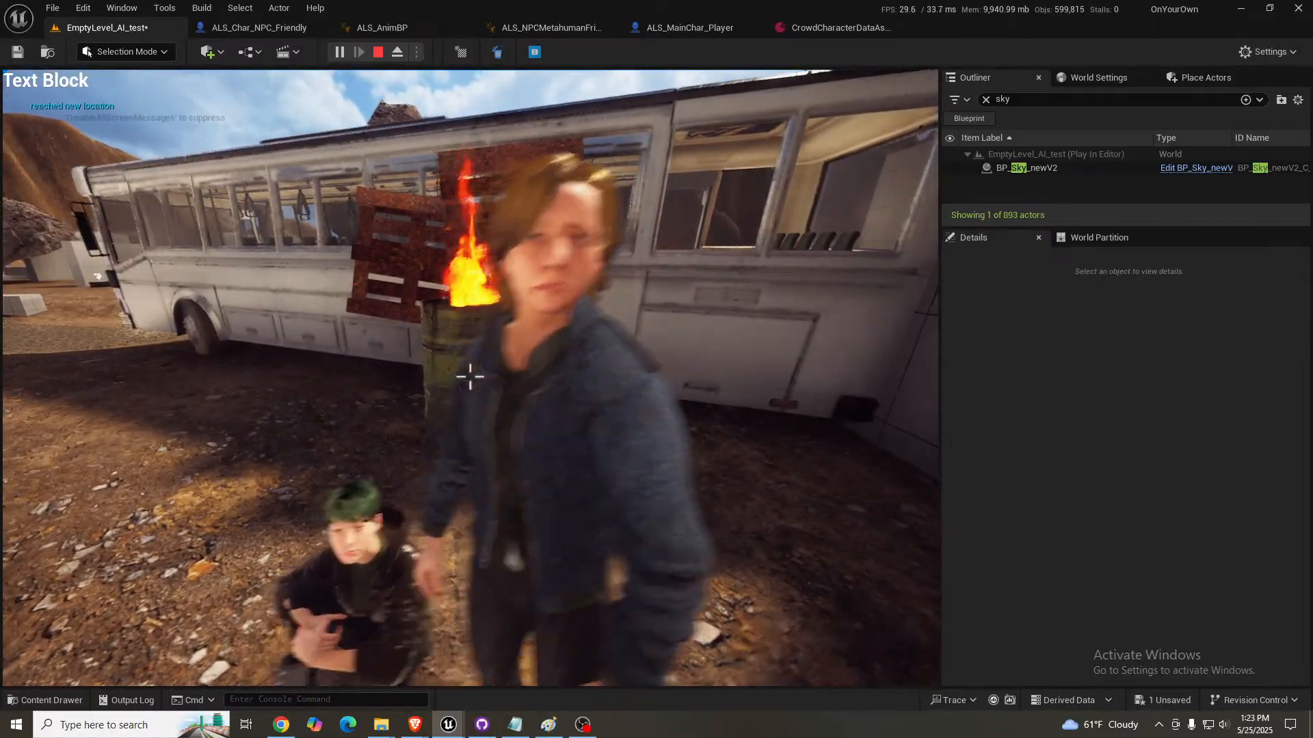
key("Escape")
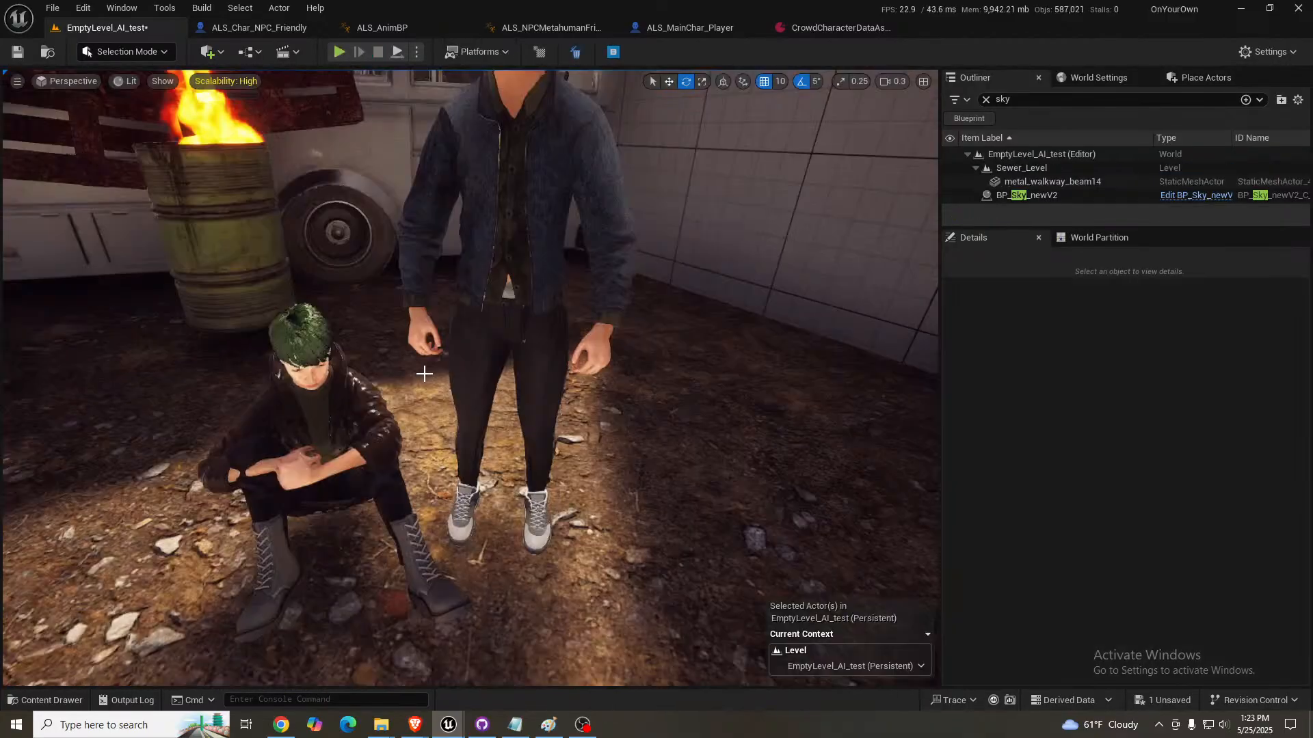
key("w")
right_click_drag(508, 354, 524, 358)
key("Escape")
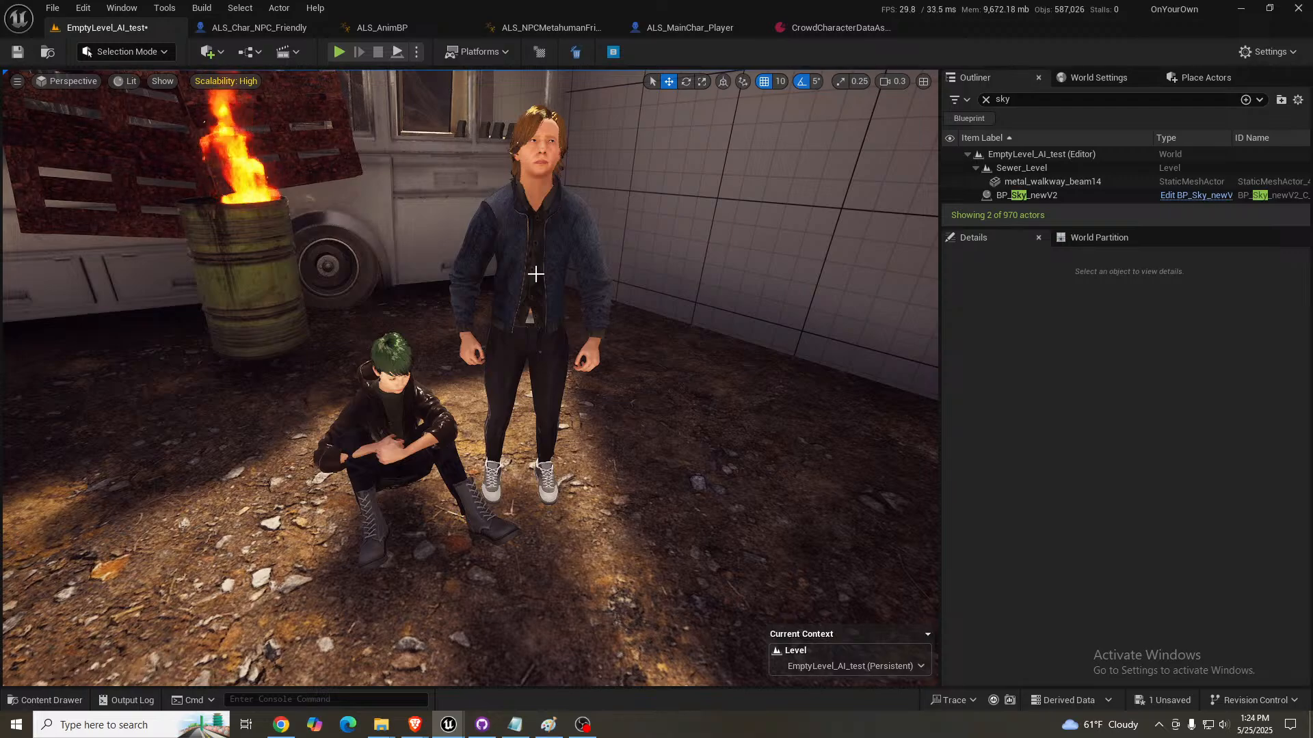
- Select the bald leather-jacketed NPC at the "NPC Point here" marker and examine its Look settings for body, clothing, head and grooms
right_click_drag(505, 363, 814, 329)
key("s")
scroll(643, 372, "up", 2)
key("w")
mouse_move(441, 372)
right_mouse_down()
mouse_move(478, 375)
mouse_move(441, 372)
right_mouse_up()
left_click(390, 354)
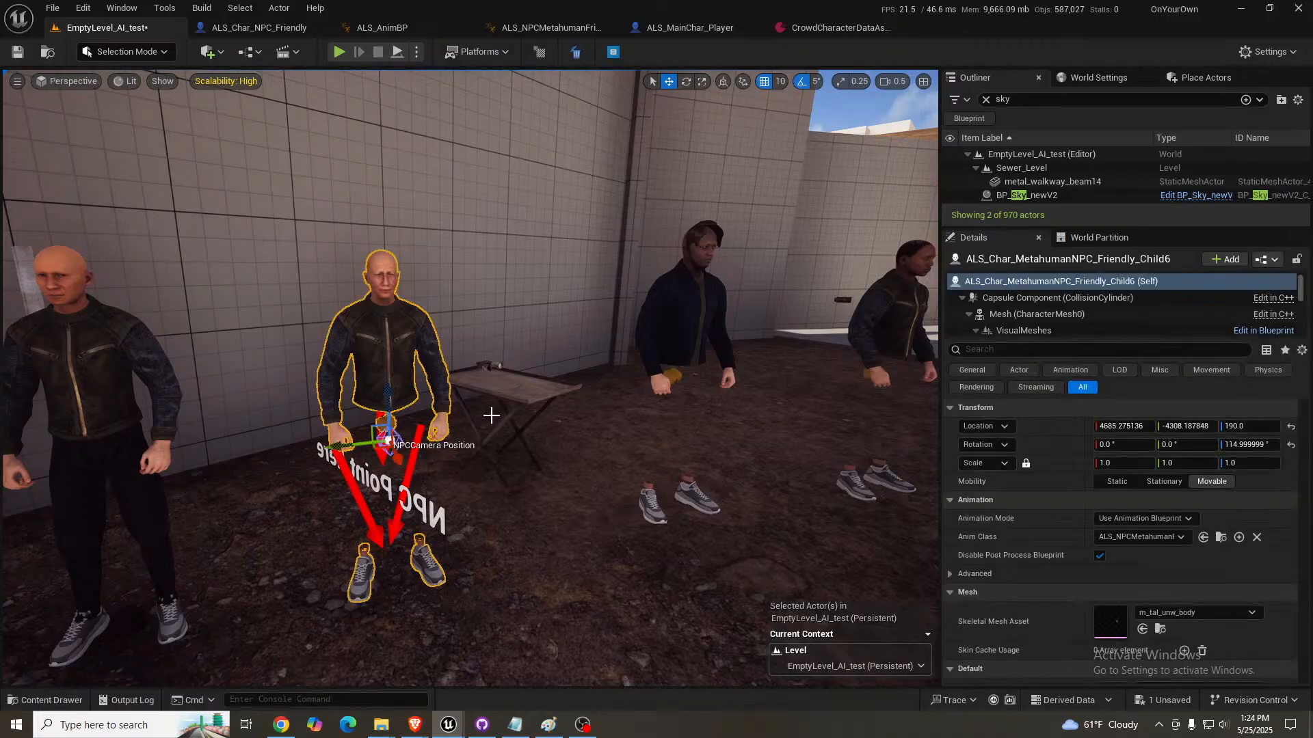
scroll(1059, 551, "down", 10)
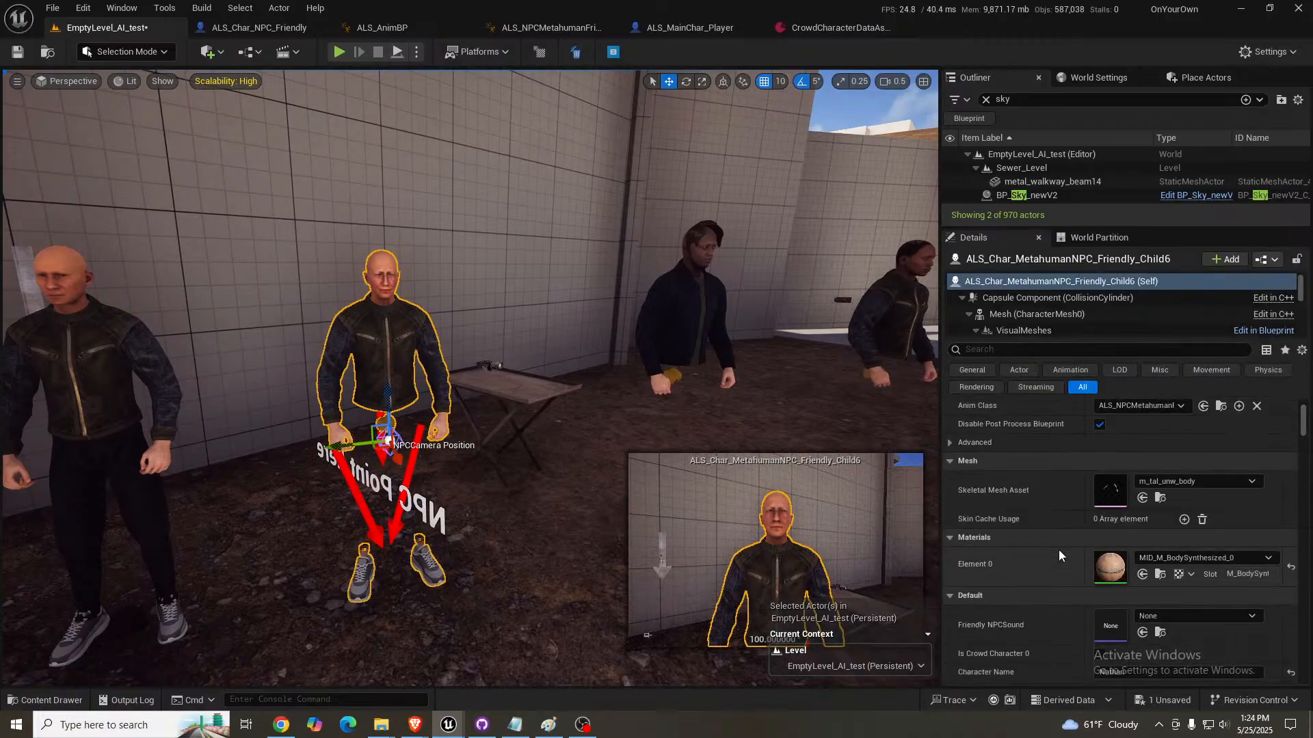
scroll(1057, 554, "down", 5)
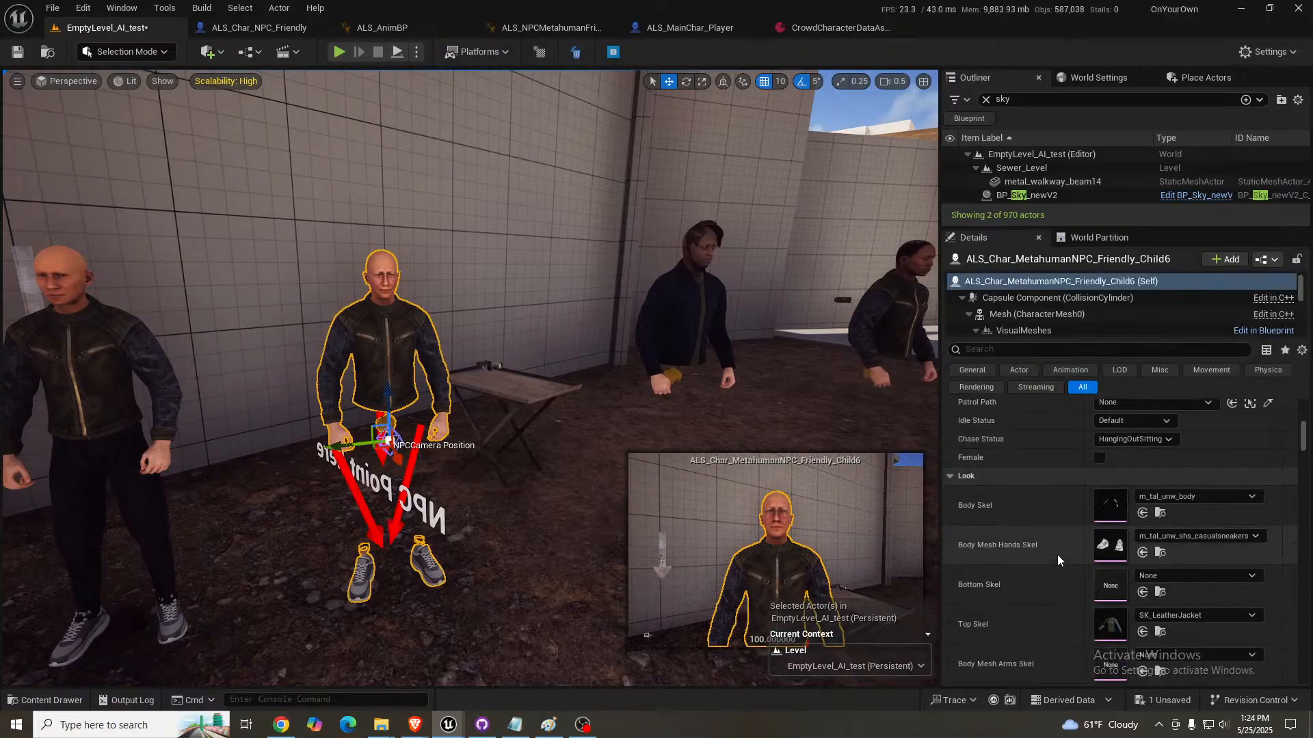
scroll(1002, 560, "down", 3)
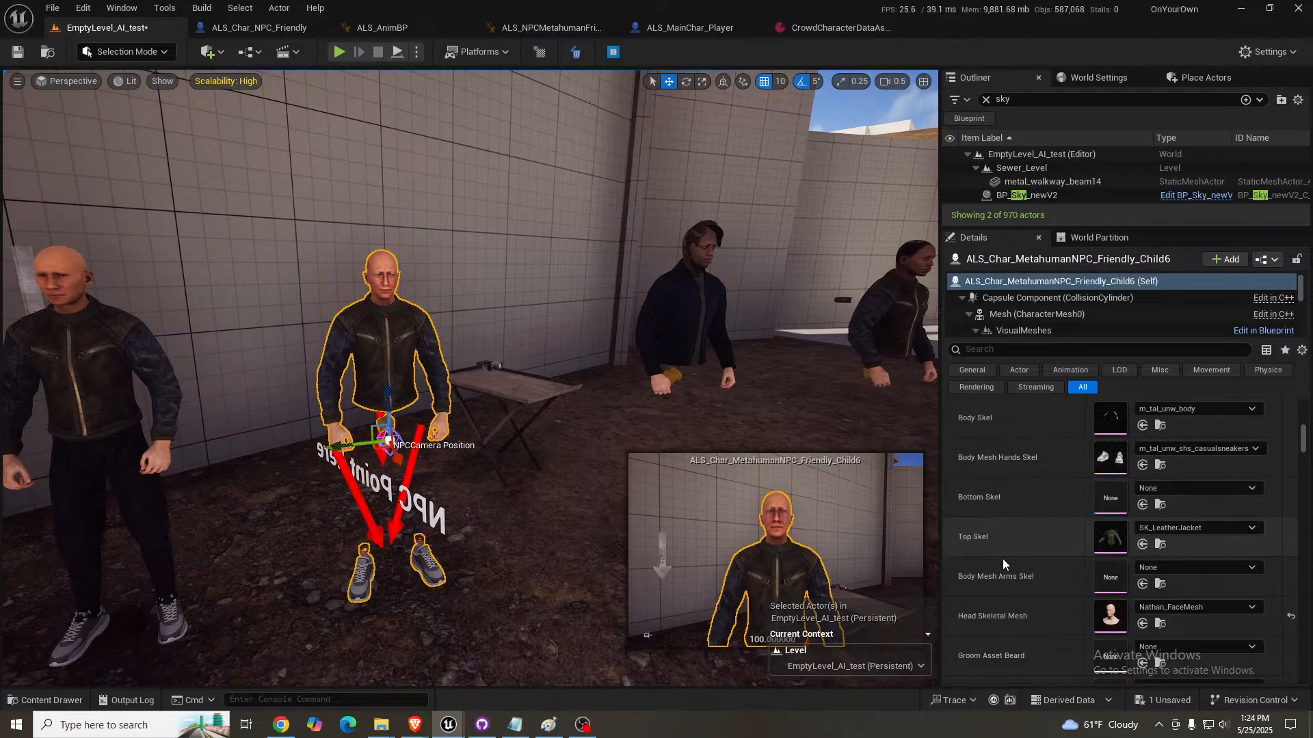
scroll(1003, 580, "down", 1)
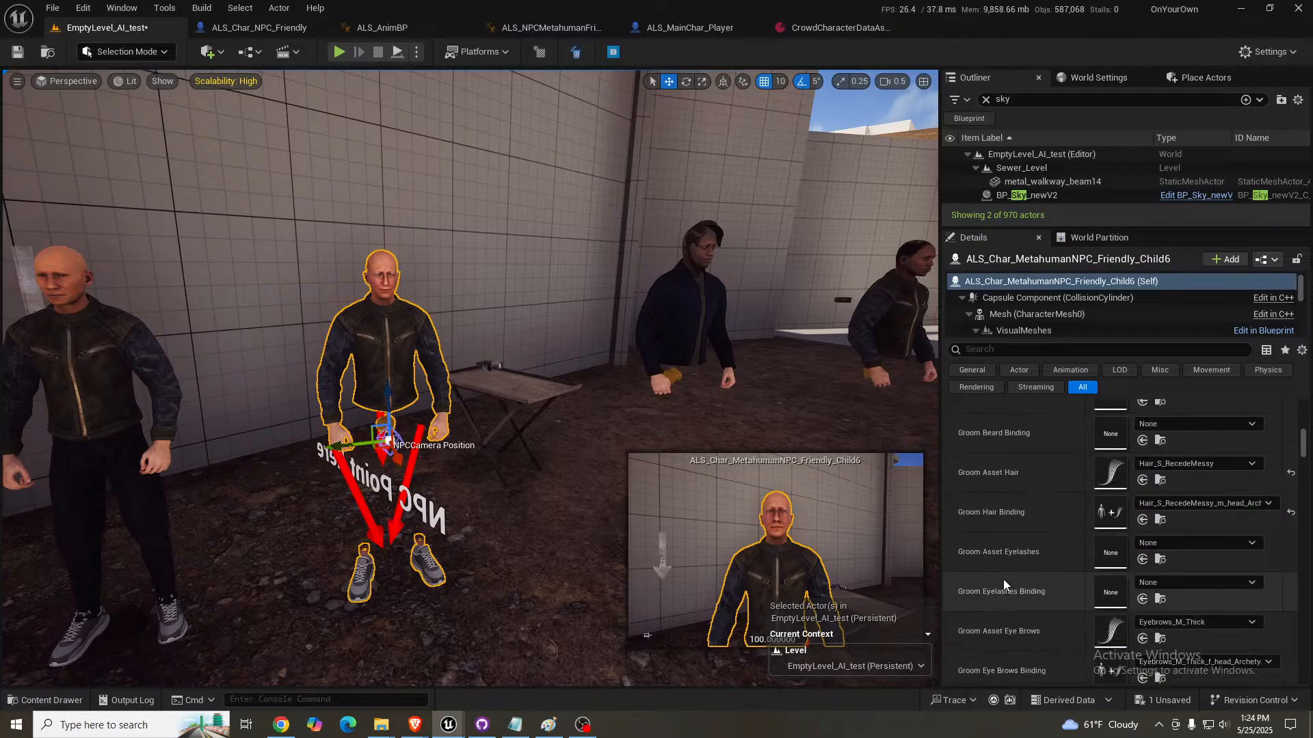
scroll(1003, 580, "down", 3)
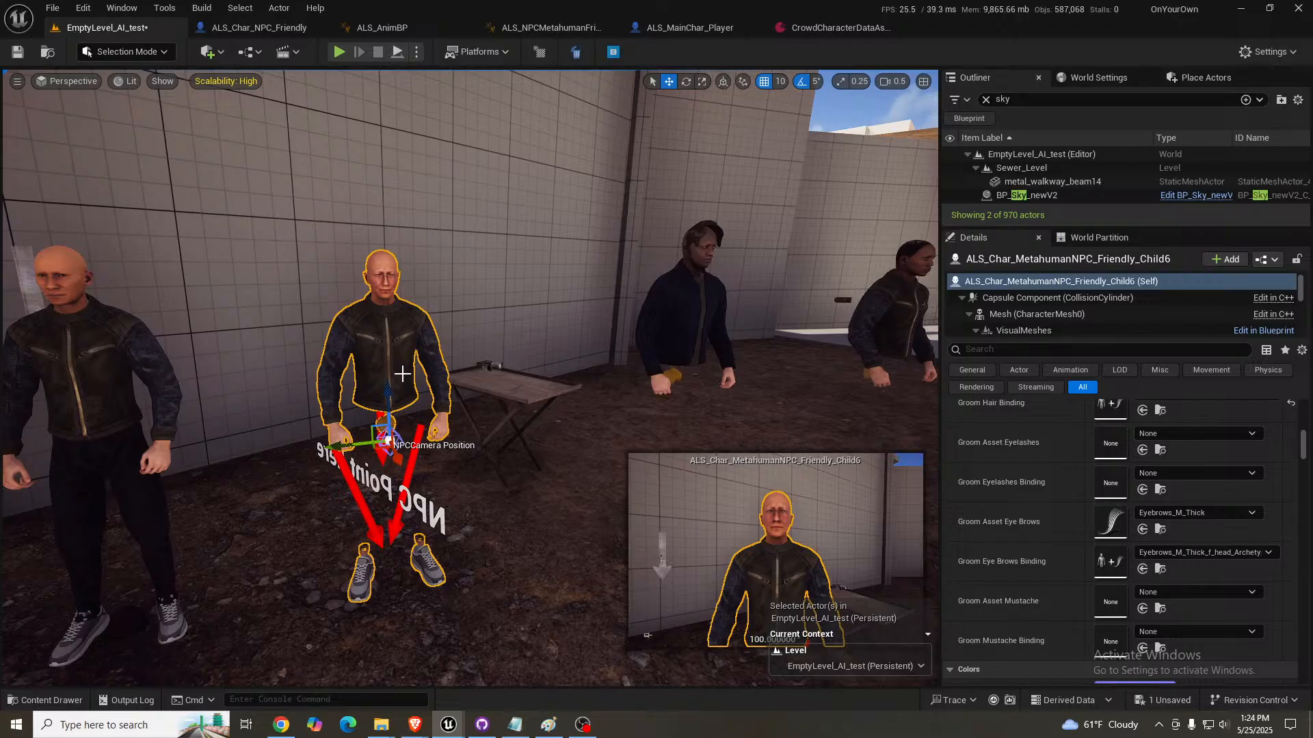
scroll(1053, 511, "up", 8)
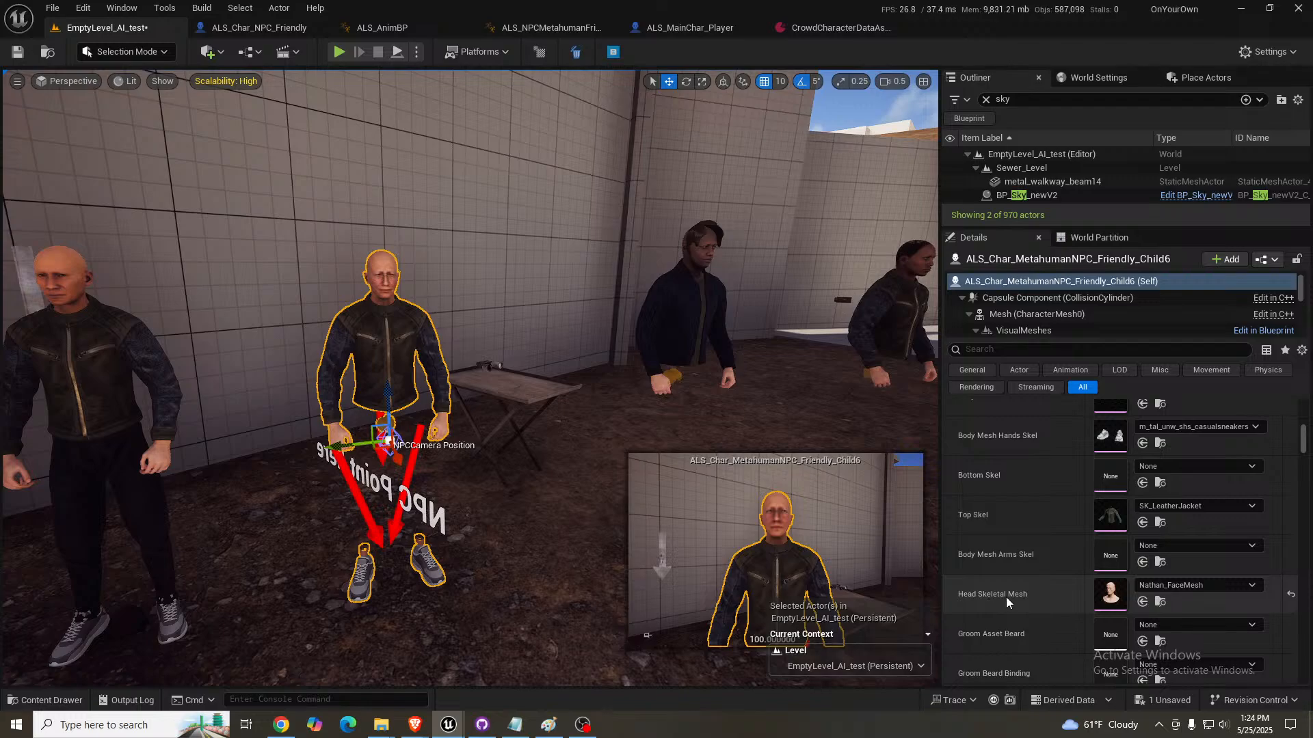
- Deselect the bald NPC and bring the blue-jacketed and seated NPCs by the fire barrel back into view
right_click_drag(547, 383, 513, 392)
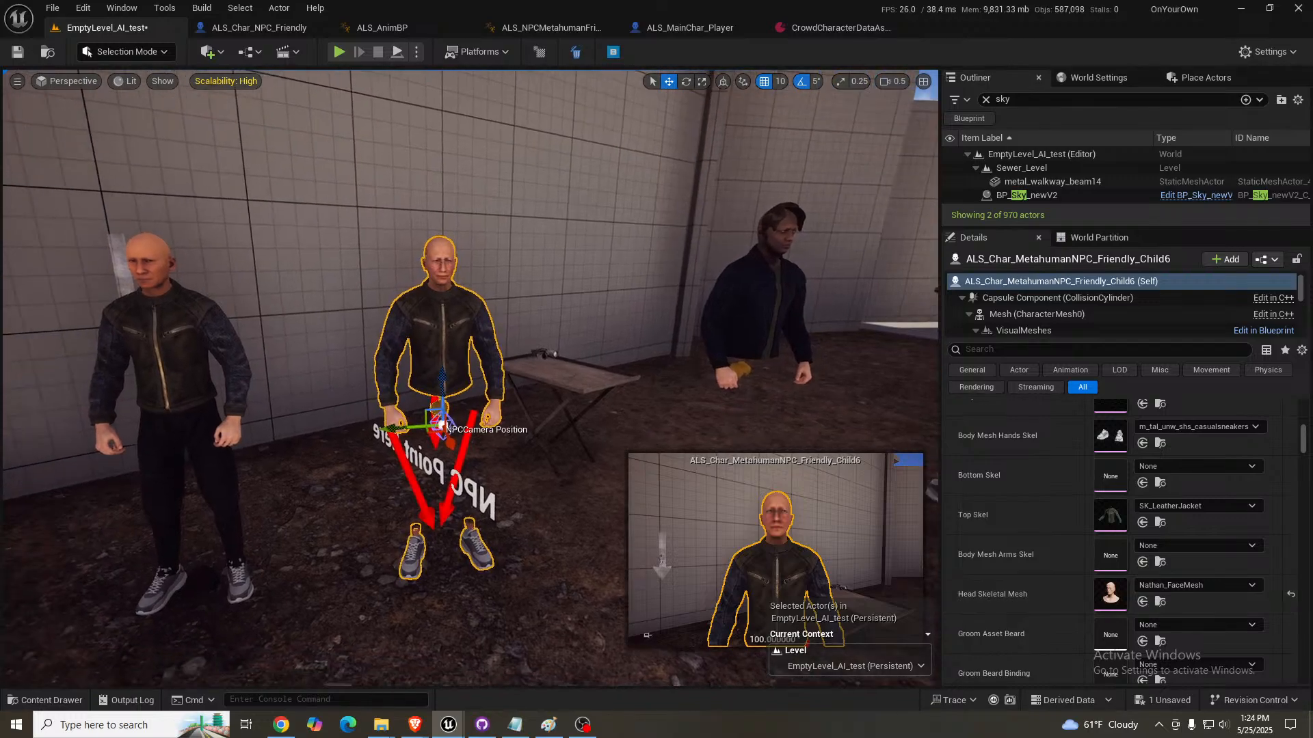
key("Escape")
right_click_drag(618, 411, 400, 378)
key("w")
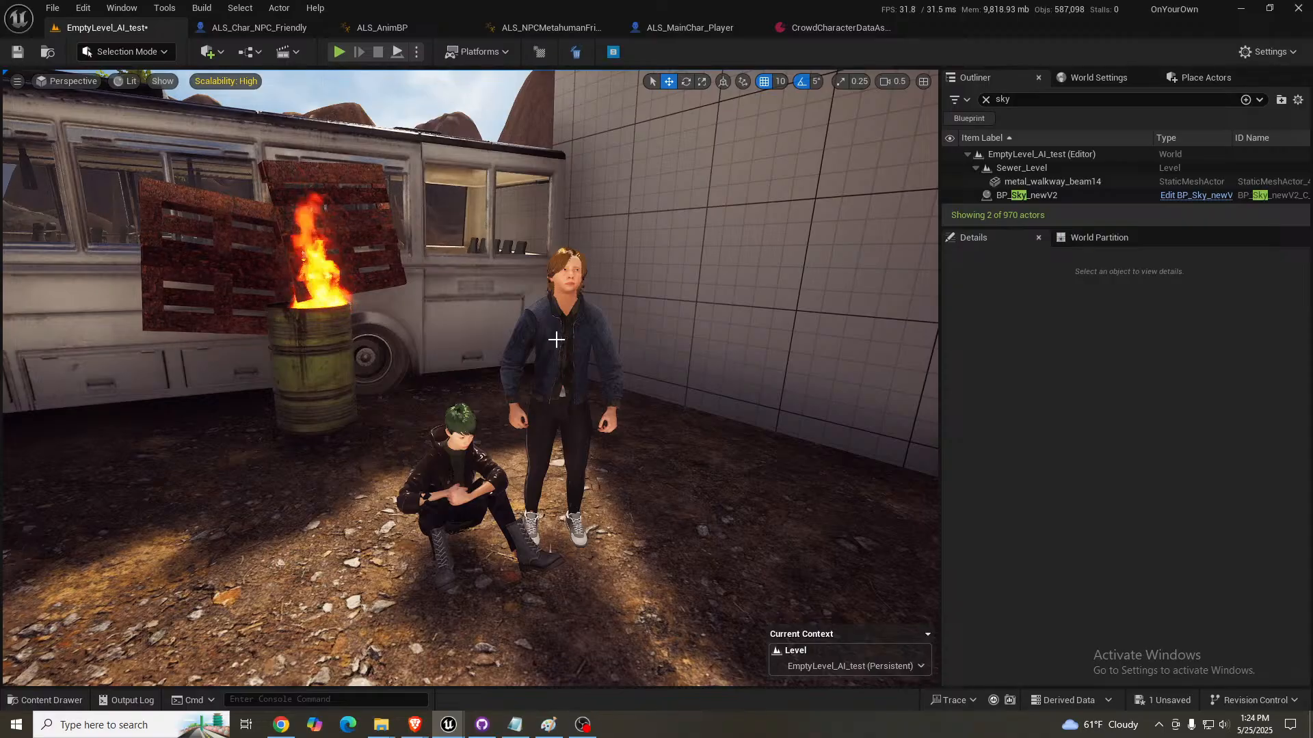
- Fly out of the NPC area and examine the forest, cliffs and trees around the Fall Point marker
right_click_drag(556, 340, 520, 340)
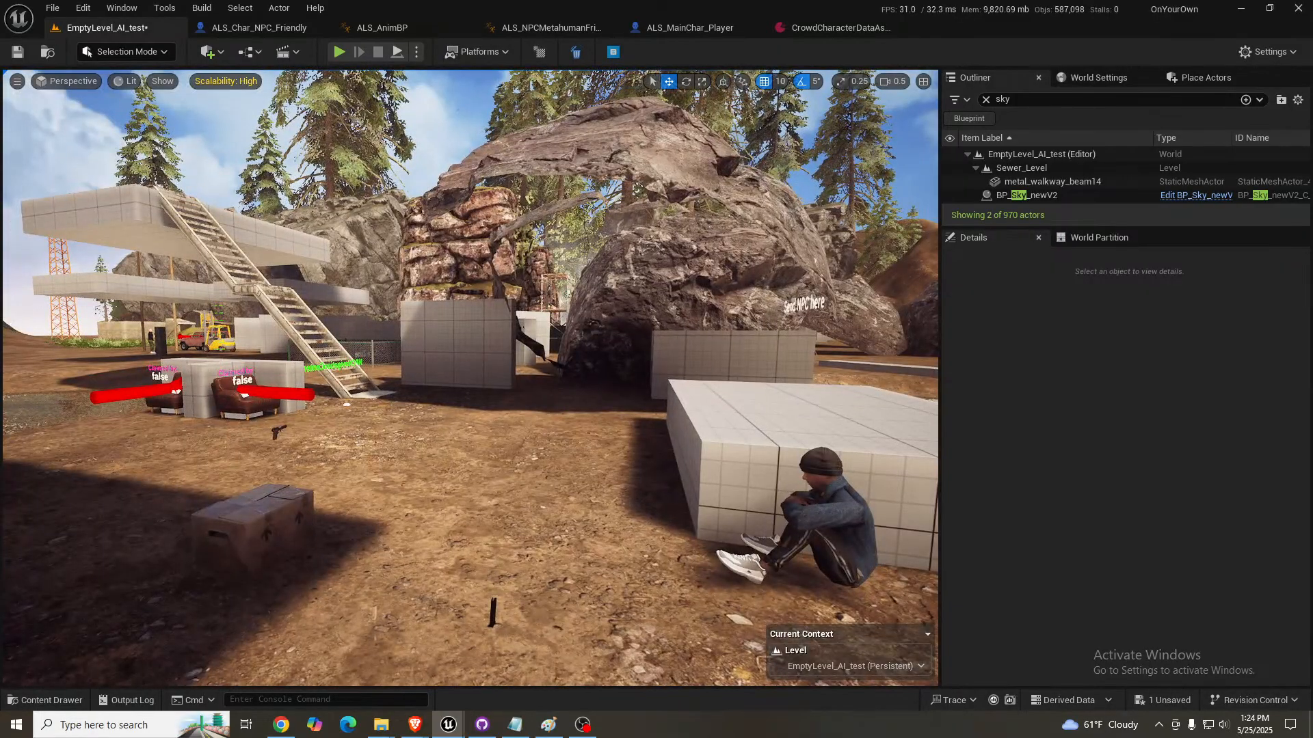
key("w")
right_click_drag(470, 378, 437, 339)
right_click_drag(593, 311, 590, 312)
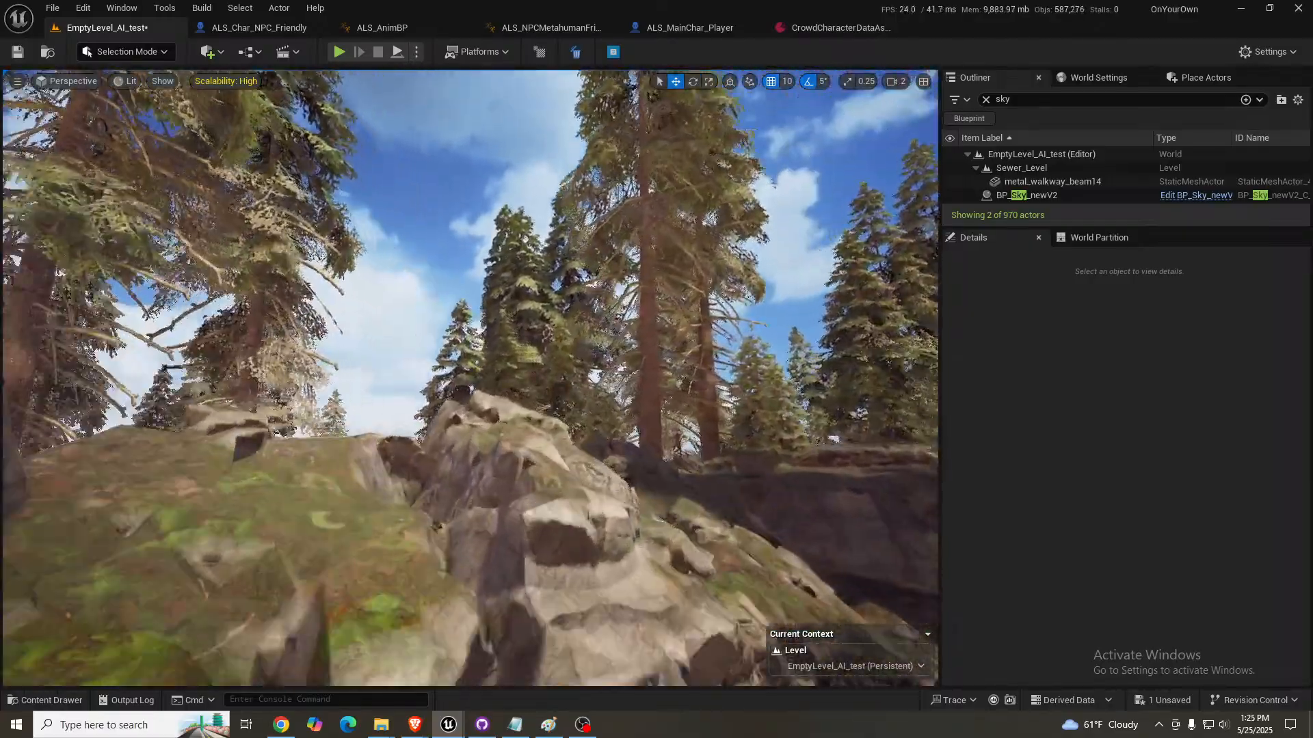
key("w")
right_click_drag(470, 377, 752, 418)
key("w")
key("w")
key("s")
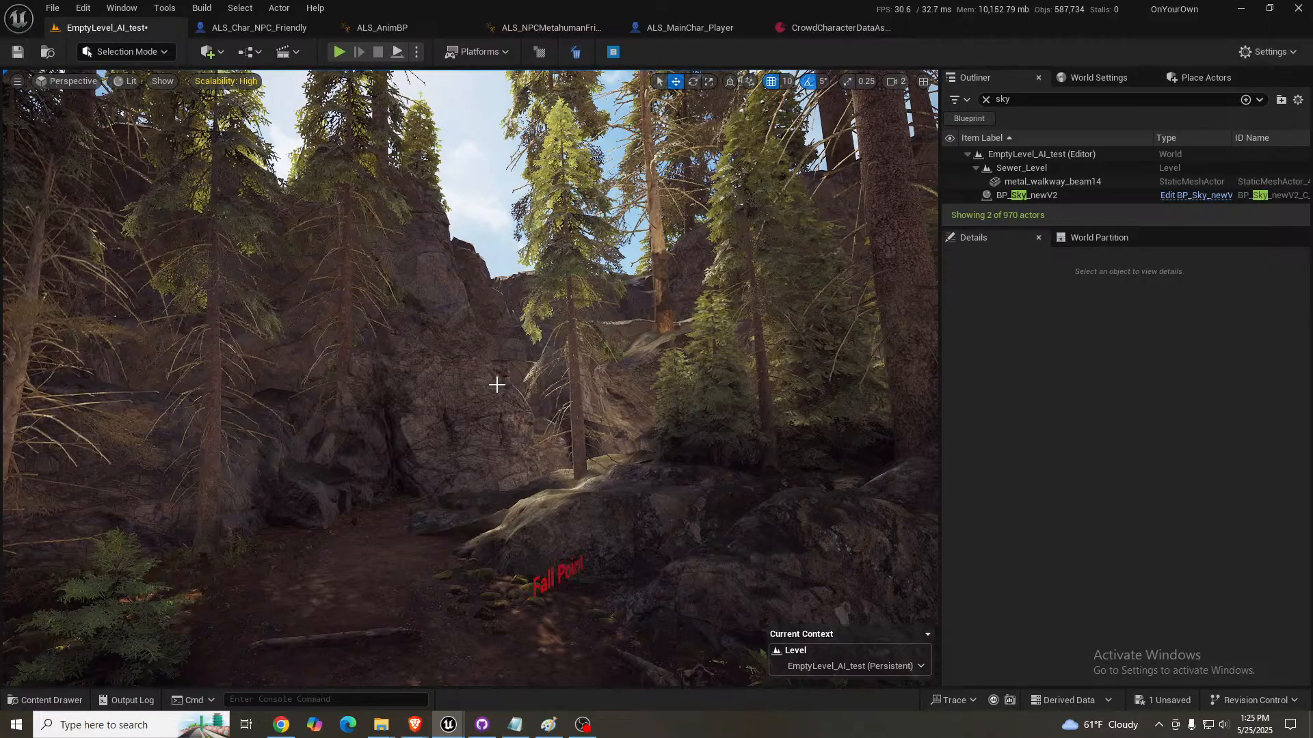
right_click_drag(497, 385, 633, 386)
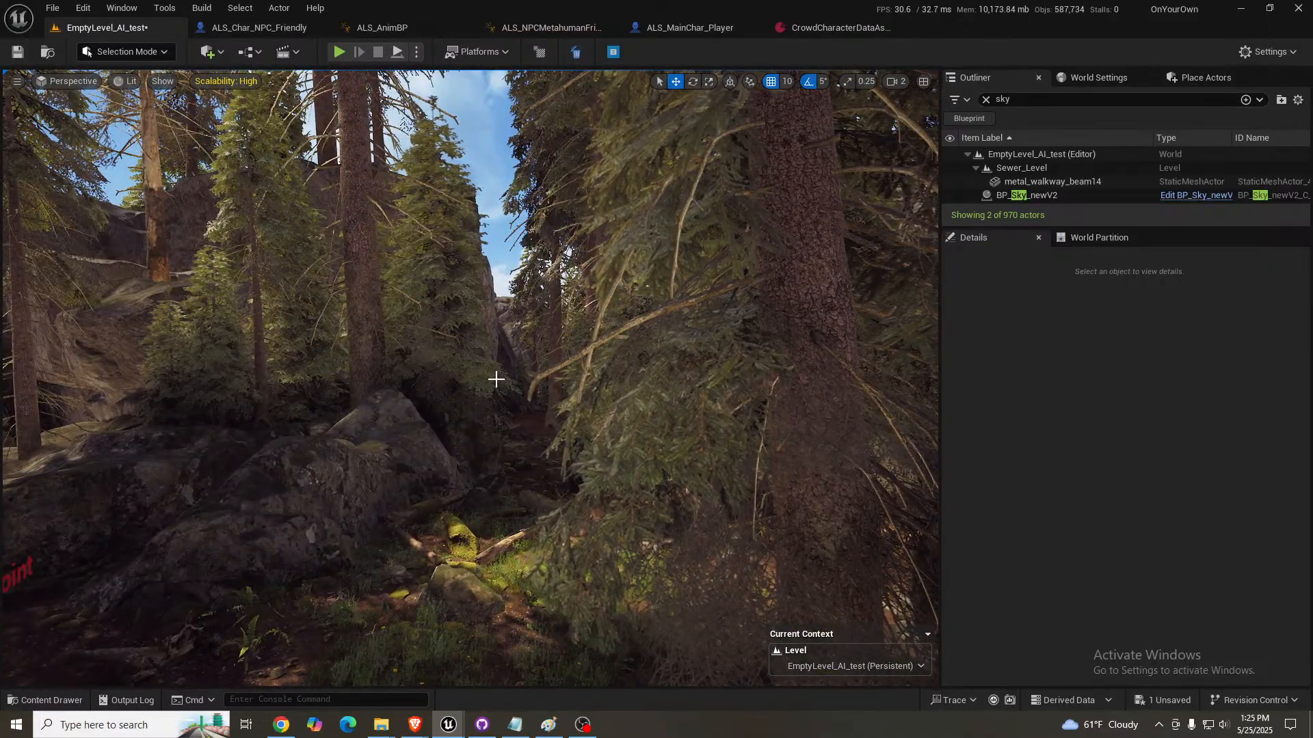
- Examine the layered red rock formation and the grey cave cliff beside the grass field
right_click_drag(498, 384, 41, 472)
key("w")
key("w")
scroll(501, 351, "up", 3)
key("w")
key("w")
scroll(51, 502, "down", 2)
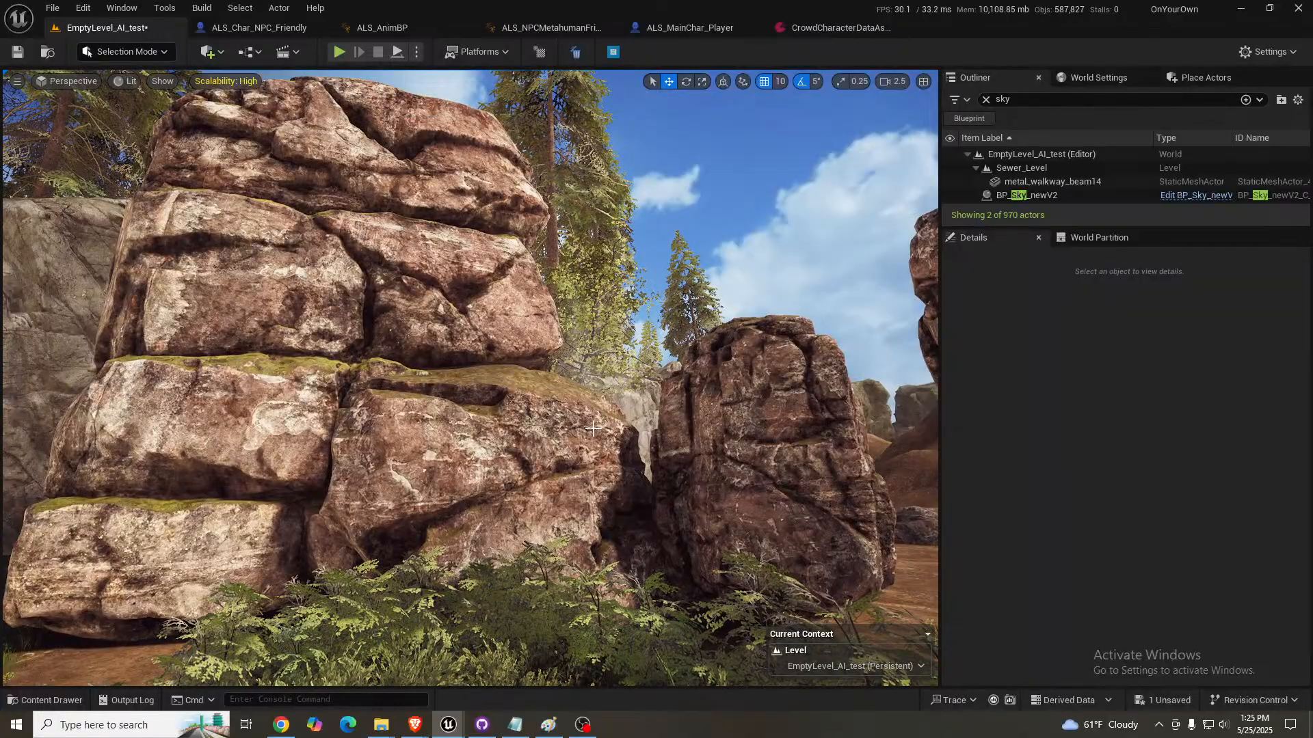
right_click_drag(527, 434, 482, 436)
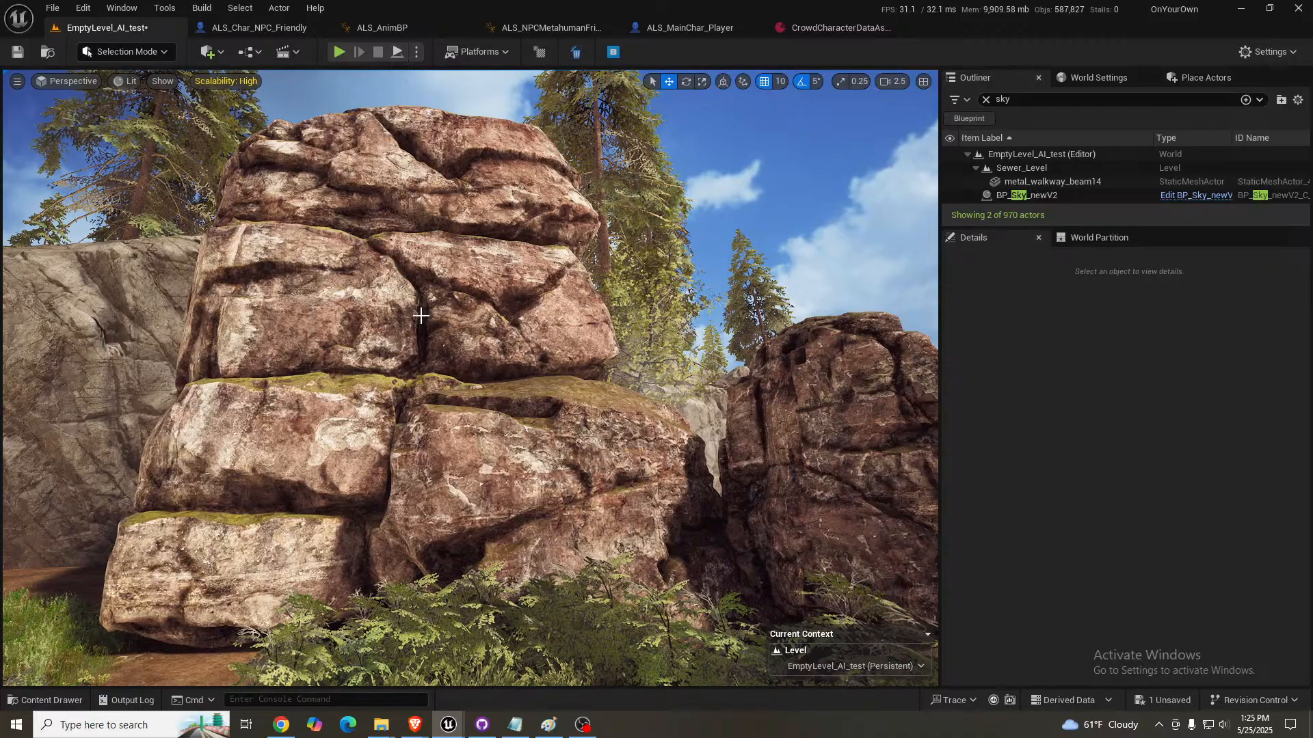
key("w")
right_click_drag(421, 315, 460, 357)
key("s")
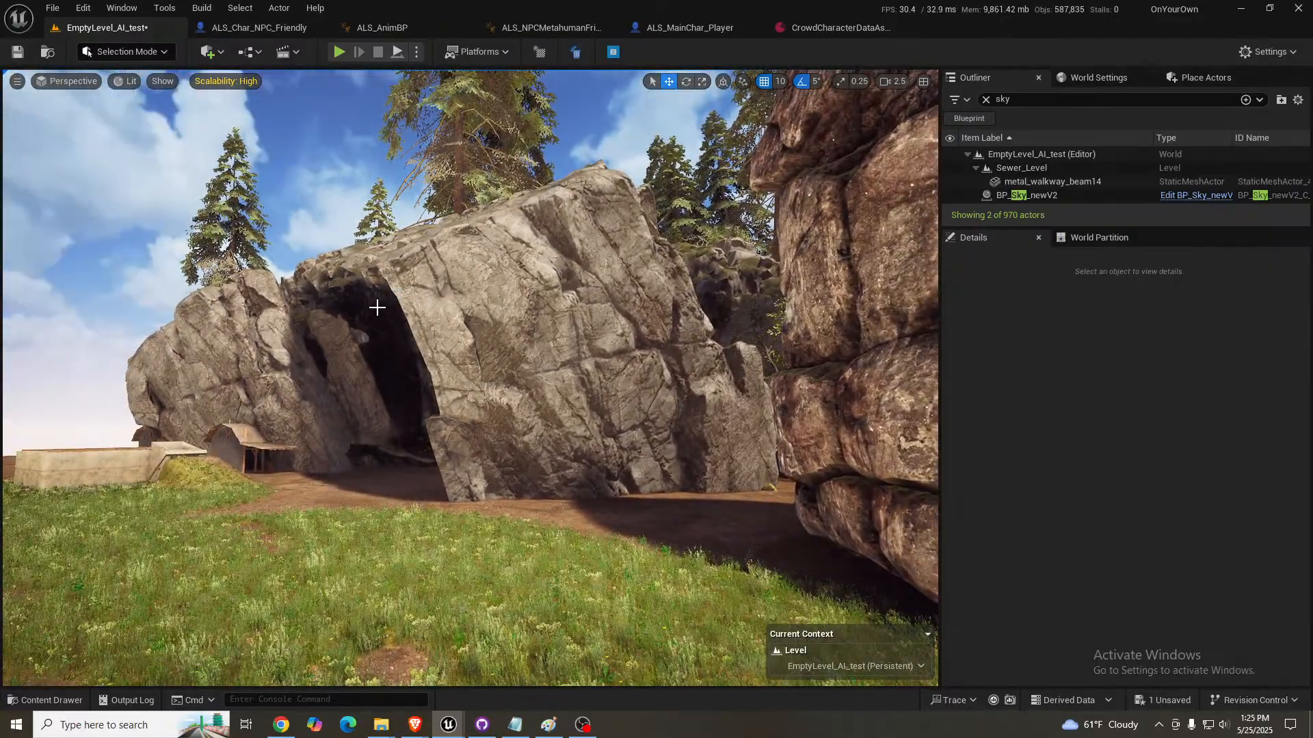
right_click_drag(522, 362, 521, 362)
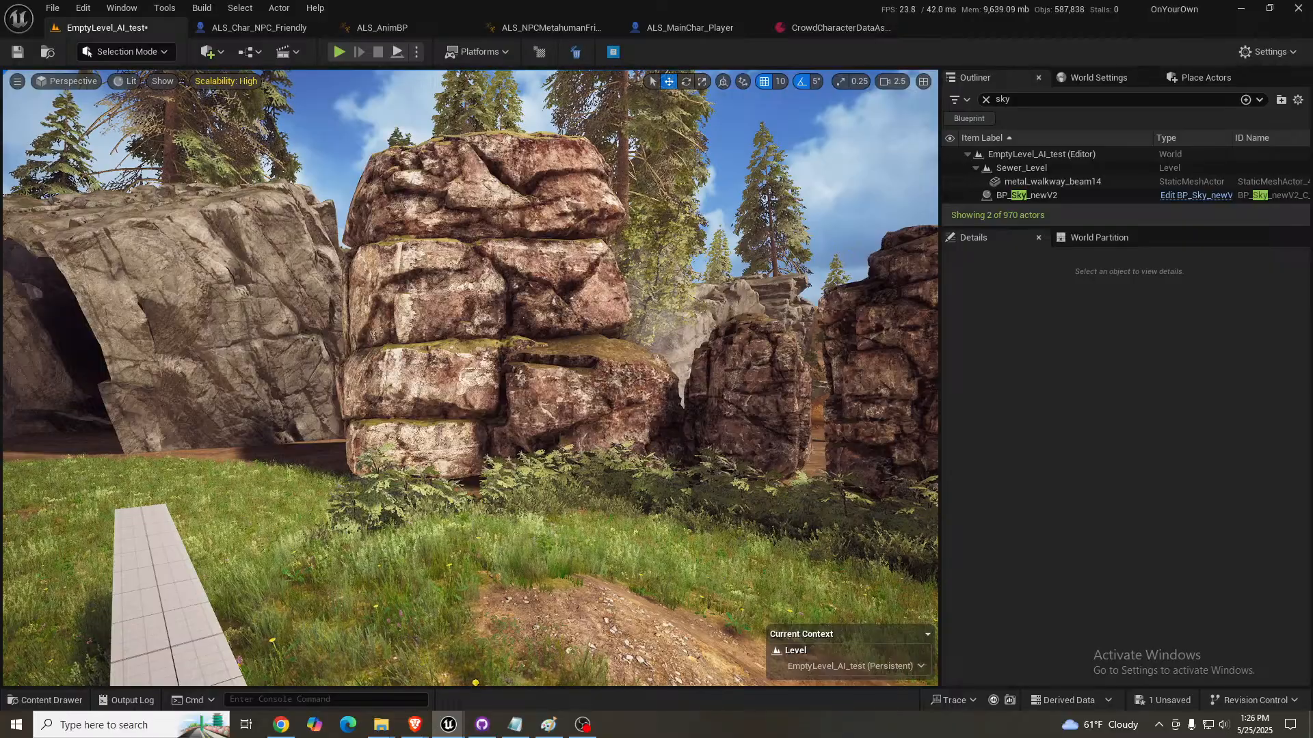
- Place the cliffmaker static mesh on the grass beside the layered red stone at 10480, 3470, 100 and view it
left_click_drag(516, 472, 219, 421)
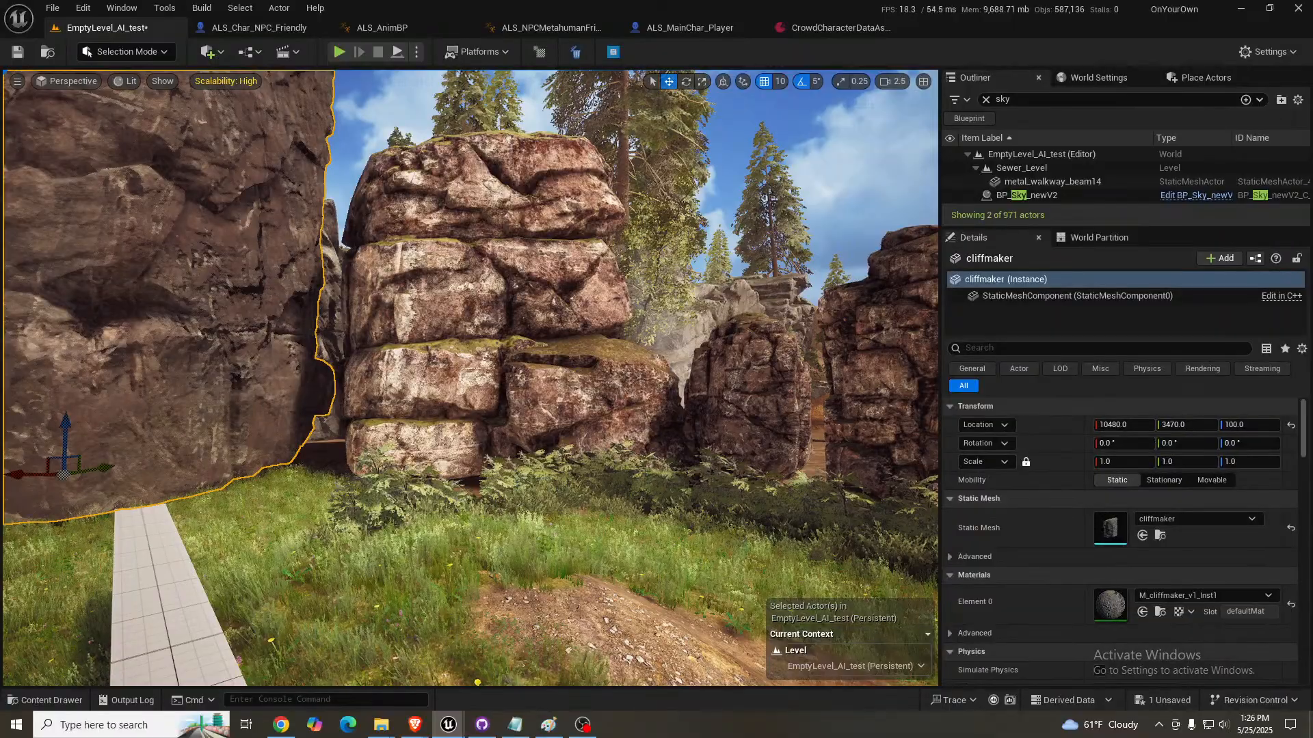
right_click_drag(219, 420, 133, 370)
key("d")
key("a")
right_click_drag(304, 392, 328, 426)
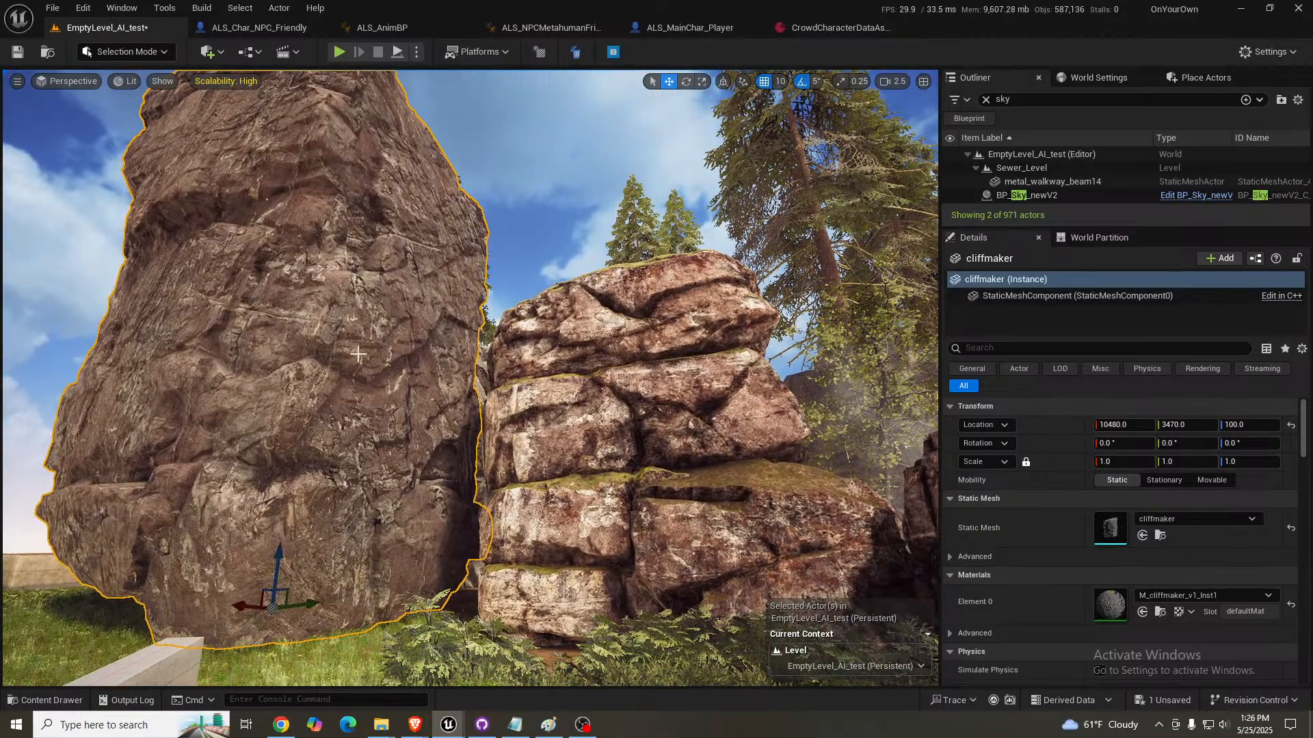
right_click_drag(316, 323, 316, 315)
right_click_drag(534, 439, 533, 439)
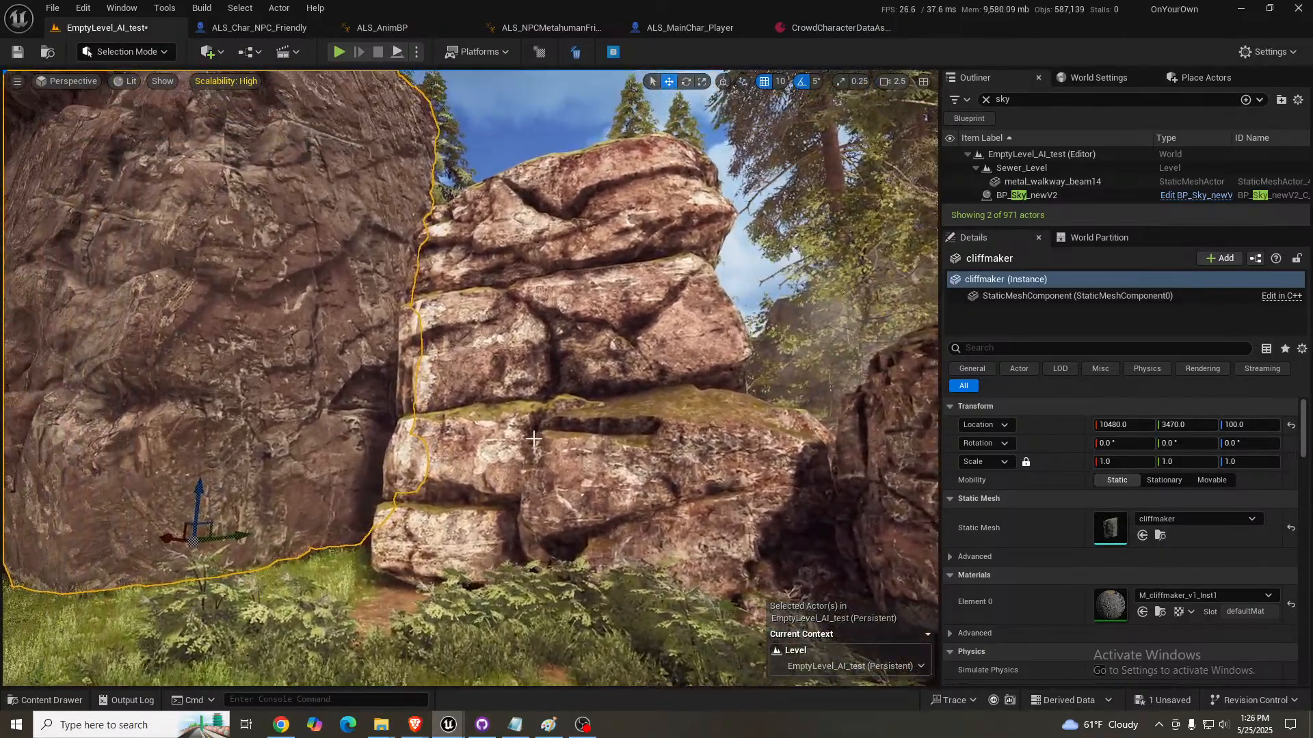
- Select the layered red stone and compare its surface with the cliffmaker rock next to it
left_click(587, 373)
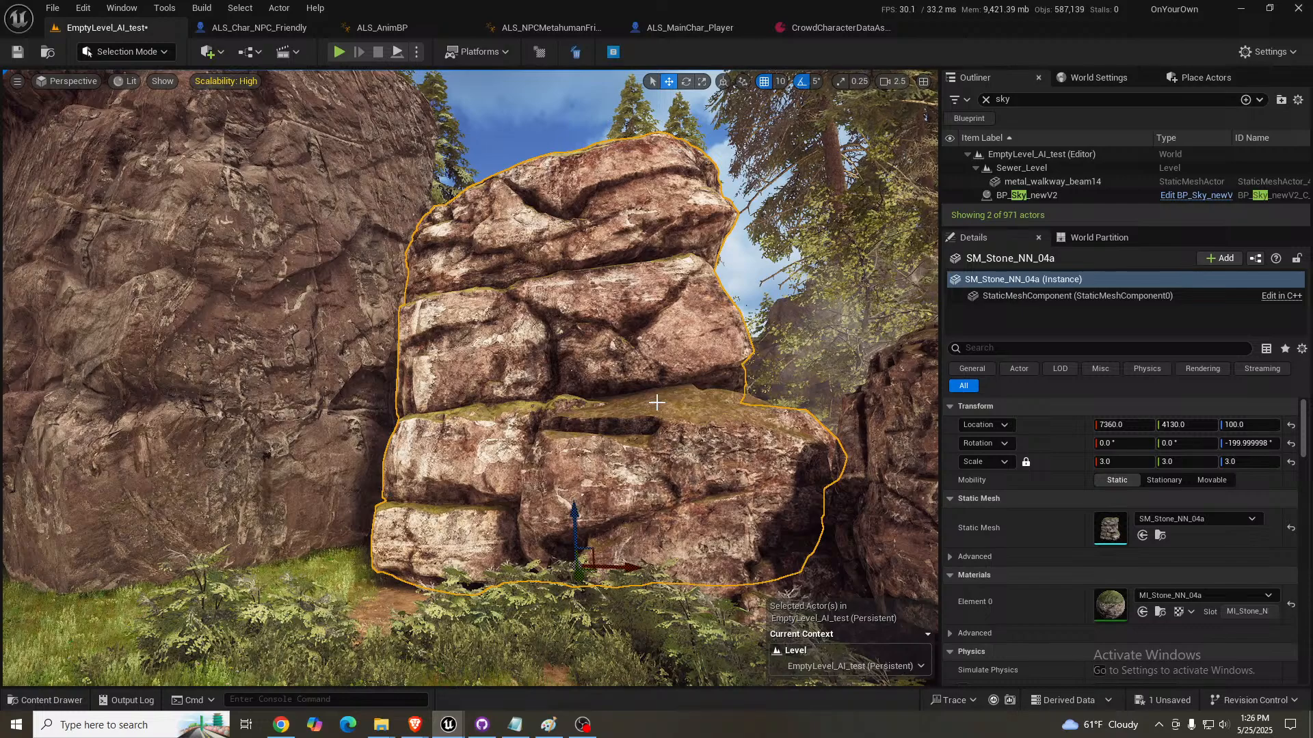
key("s")
right_click_drag(656, 403, 559, 370)
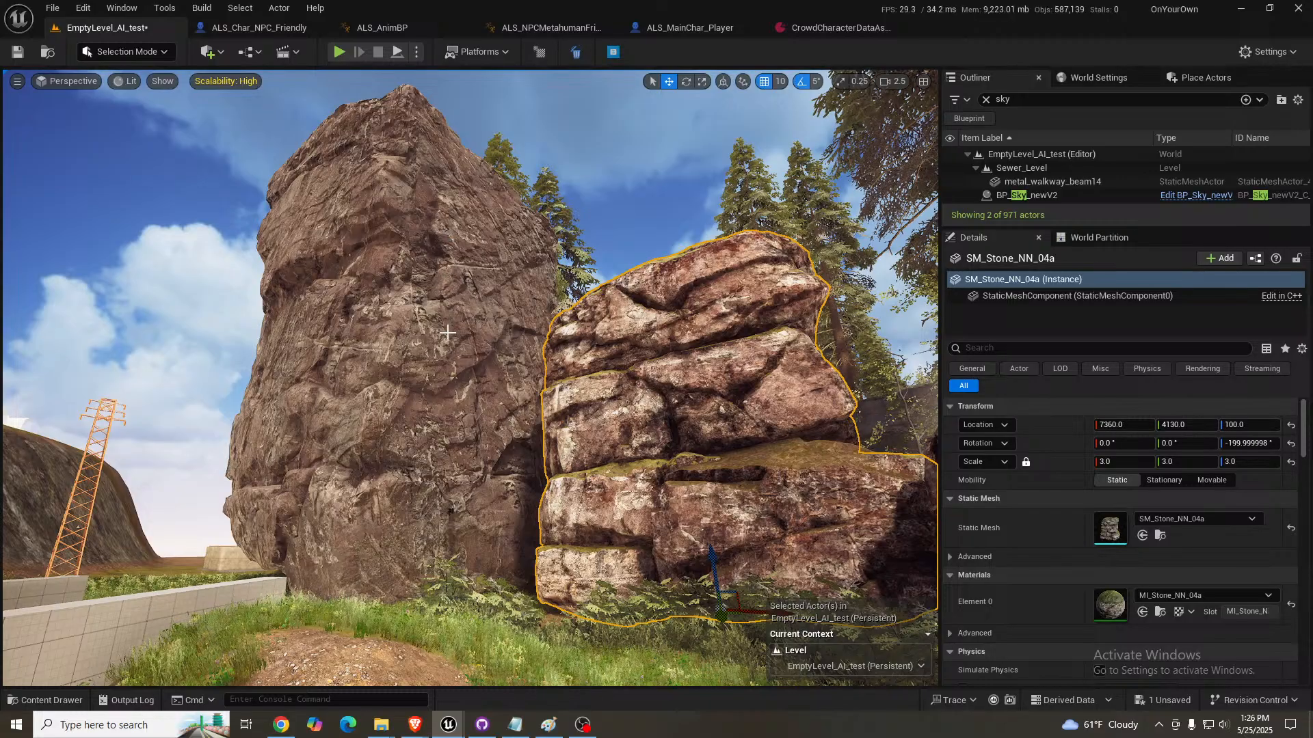
key("s")
key("a")
mouse_move(448, 292)
right_mouse_down()
mouse_move(540, 294)
mouse_move(454, 284)
mouse_move(520, 301)
mouse_move(506, 297)
mouse_move(525, 287)
mouse_move(465, 294)
right_mouse_up()
- Delete the cliffmaker rock standing beside the layered red stone
scroll(448, 292, "up", 2)
key("w")
key("a")
key("d")
key("s")
key("w")
key("s")
key("s")
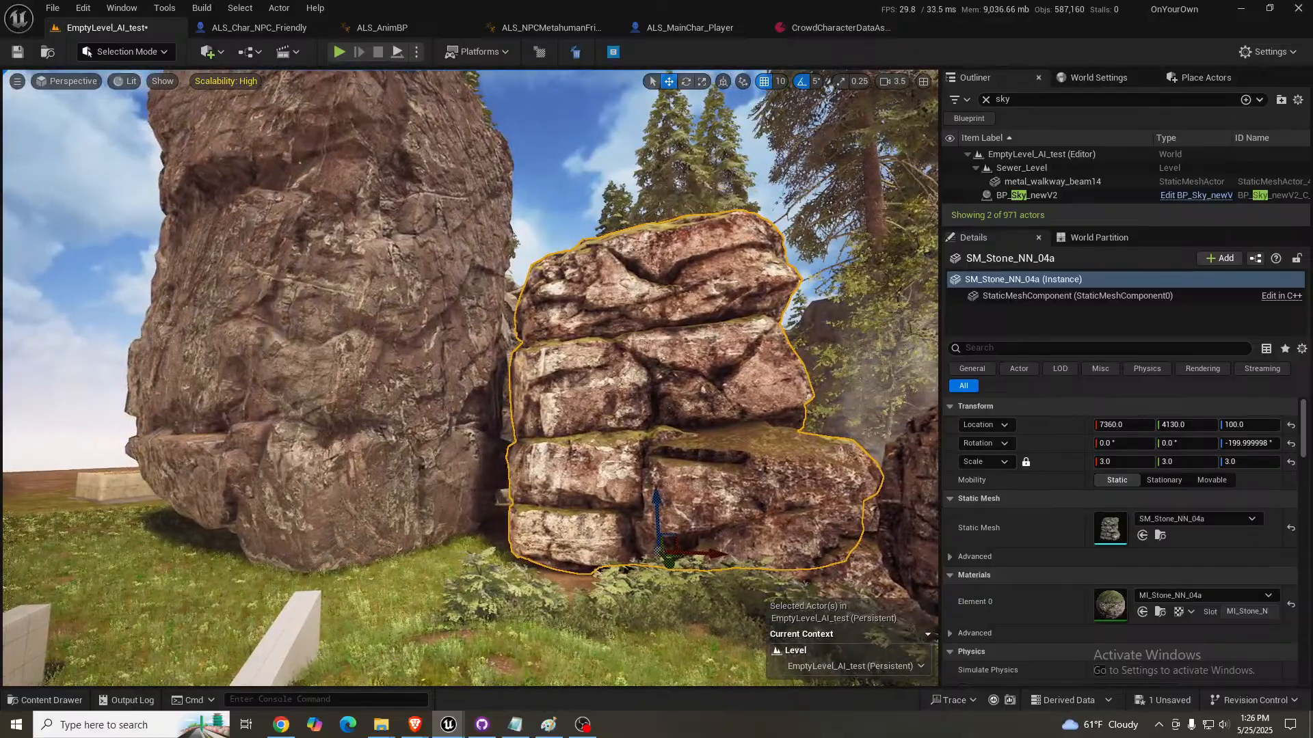
left_click(382, 347)
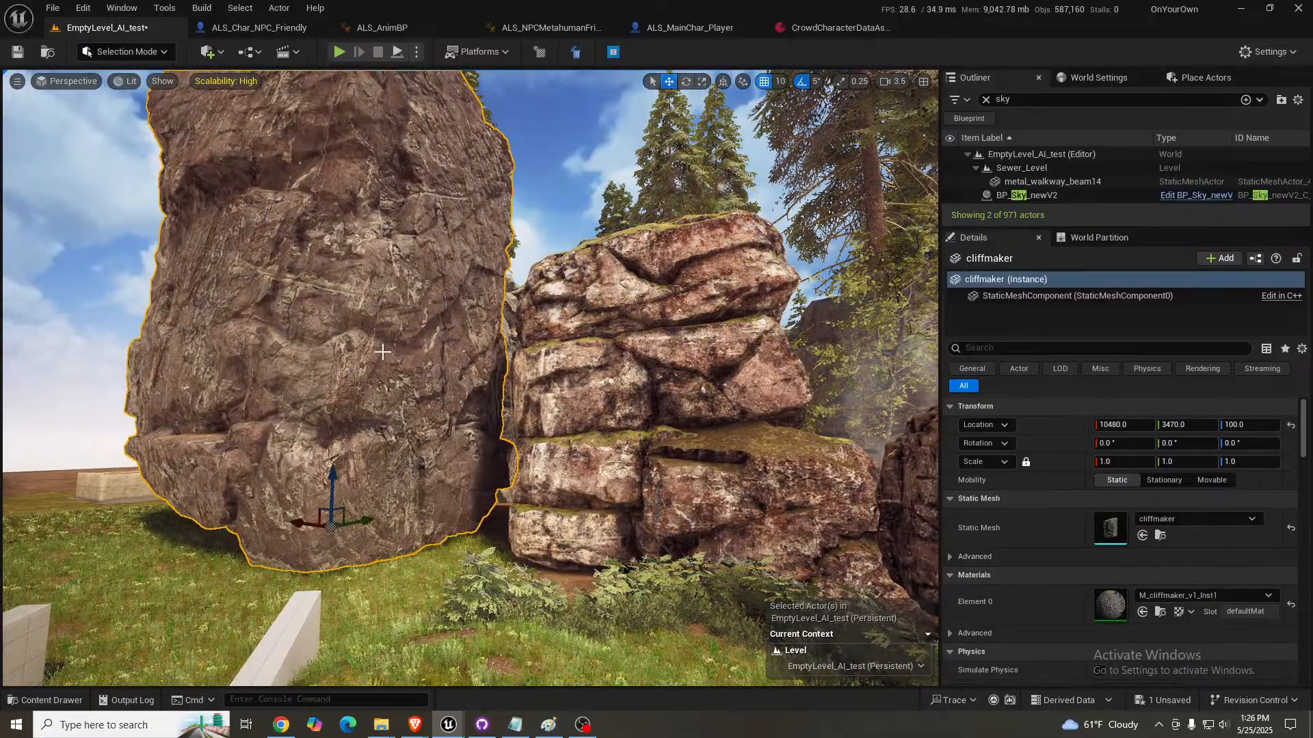
key("Delete")
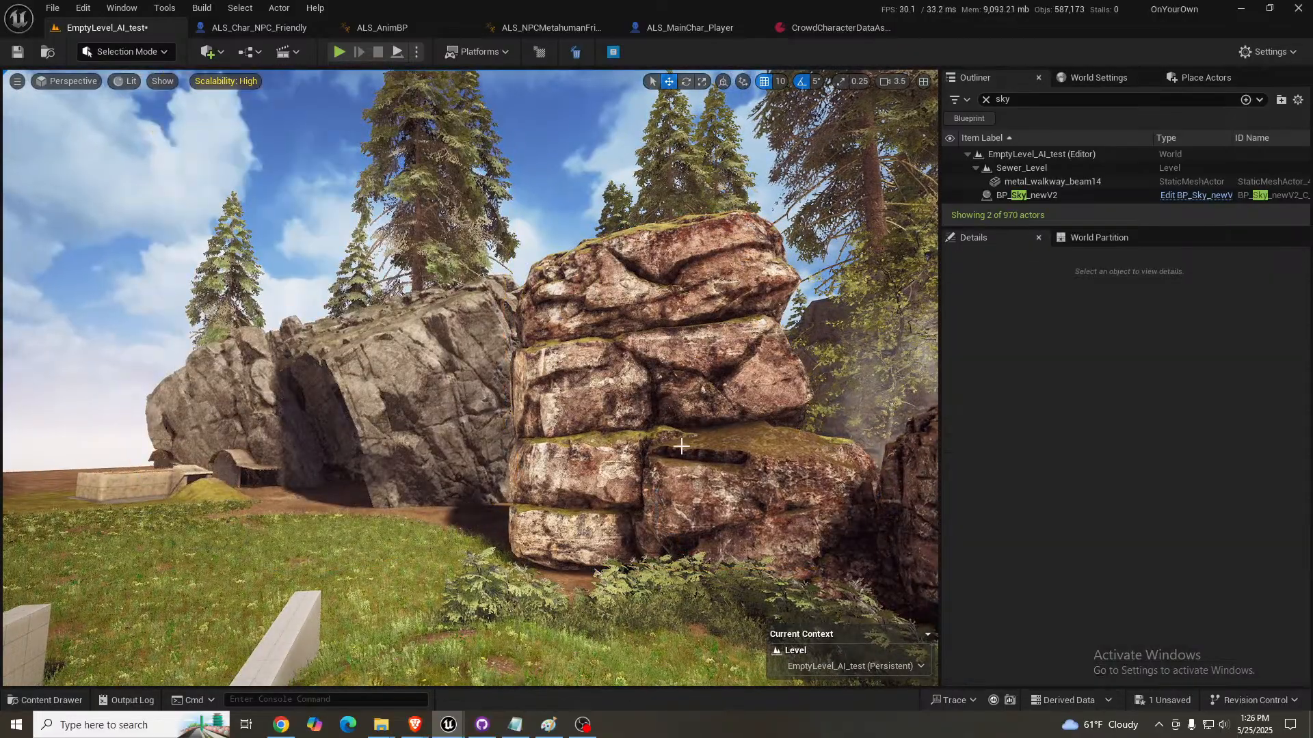
- Move the layered stone SM_Stone_NN_04a along the ground to about X 7416.38, Y 4109.48 and inspect its surroundings
left_click(725, 445)
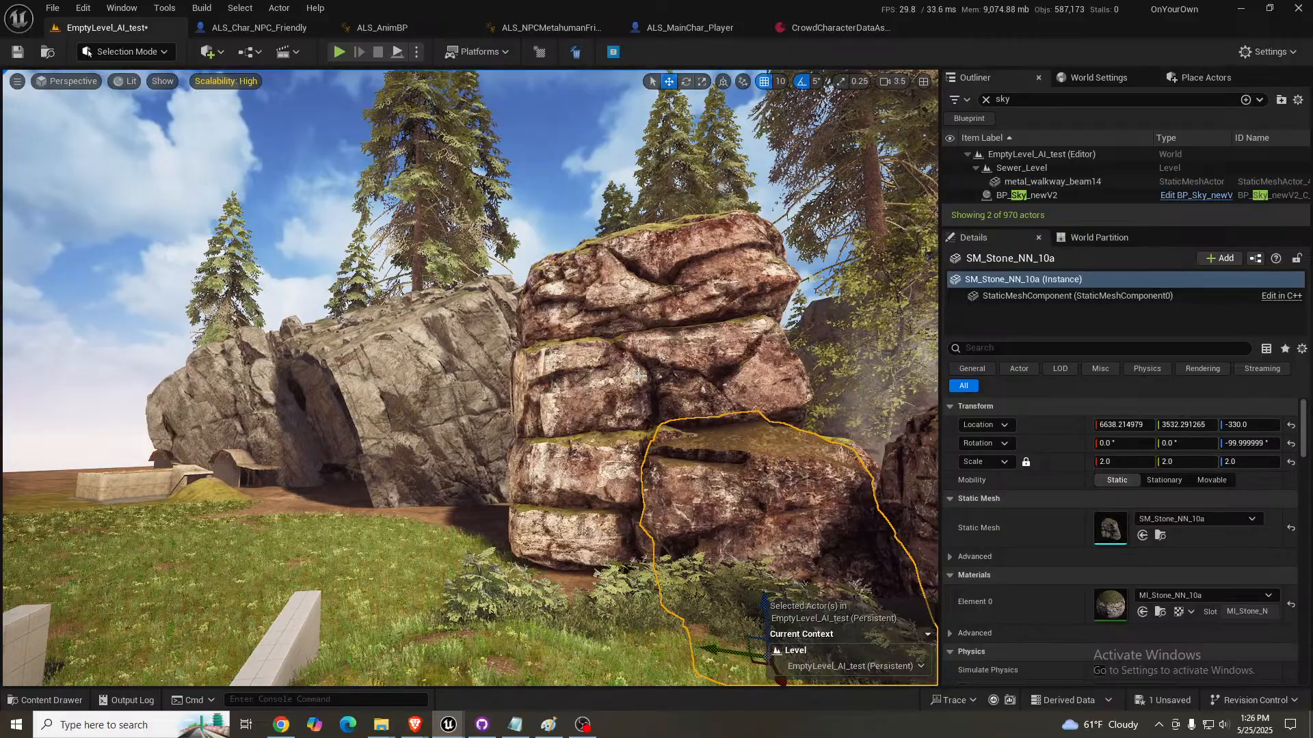
left_click(671, 378)
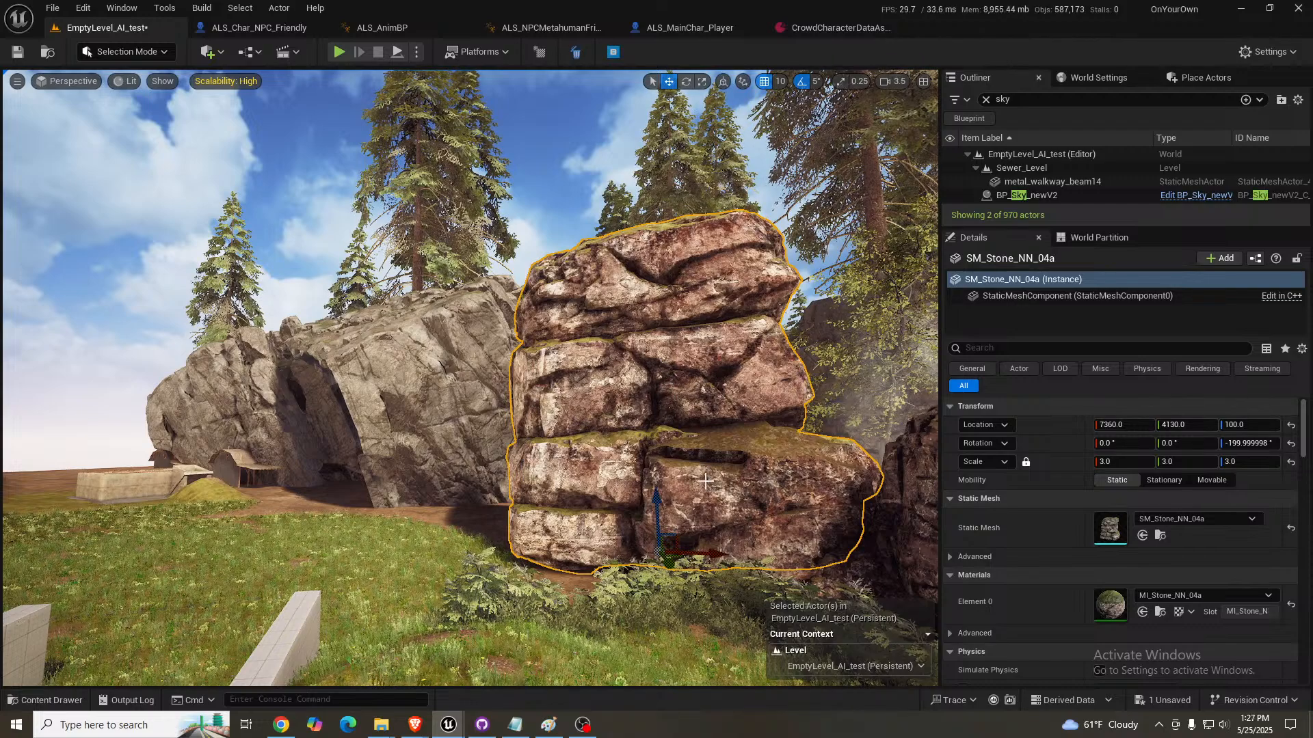
mouse_move(717, 551)
left_mouse_down()
mouse_move(677, 548)
mouse_move(707, 549)
left_mouse_up()
right_click_drag(707, 549, 902, 552)
key("w")
key("a")
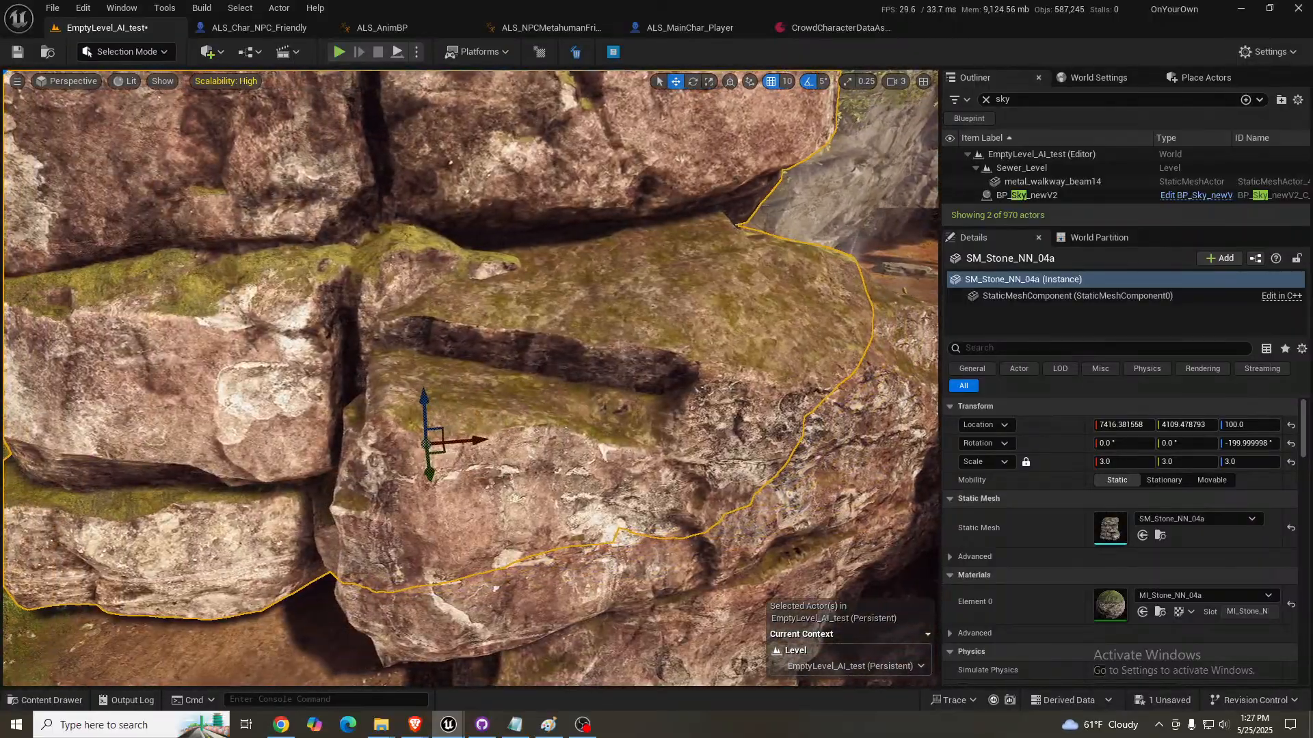
right_click_drag(470, 378, 394, 274)
right_click_drag(429, 450, 412, 448)
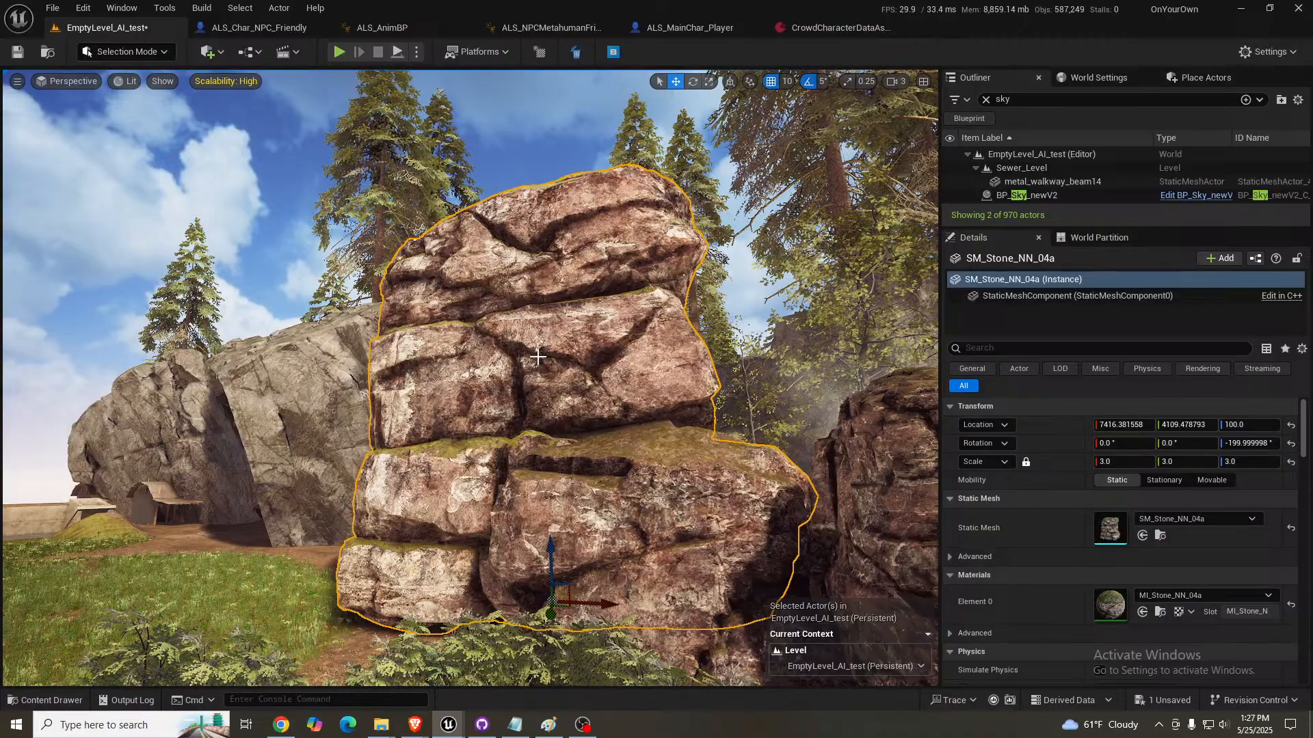
- Return to the NPCs by the fire barrel and select the blue-jacketed crowd NPC
right_click_drag(555, 355, 936, 423)
key("s")
key("w")
right_click_drag(470, 378, 523, 393)
scroll(645, 397, "down", 4)
key("w")
left_click(463, 372)
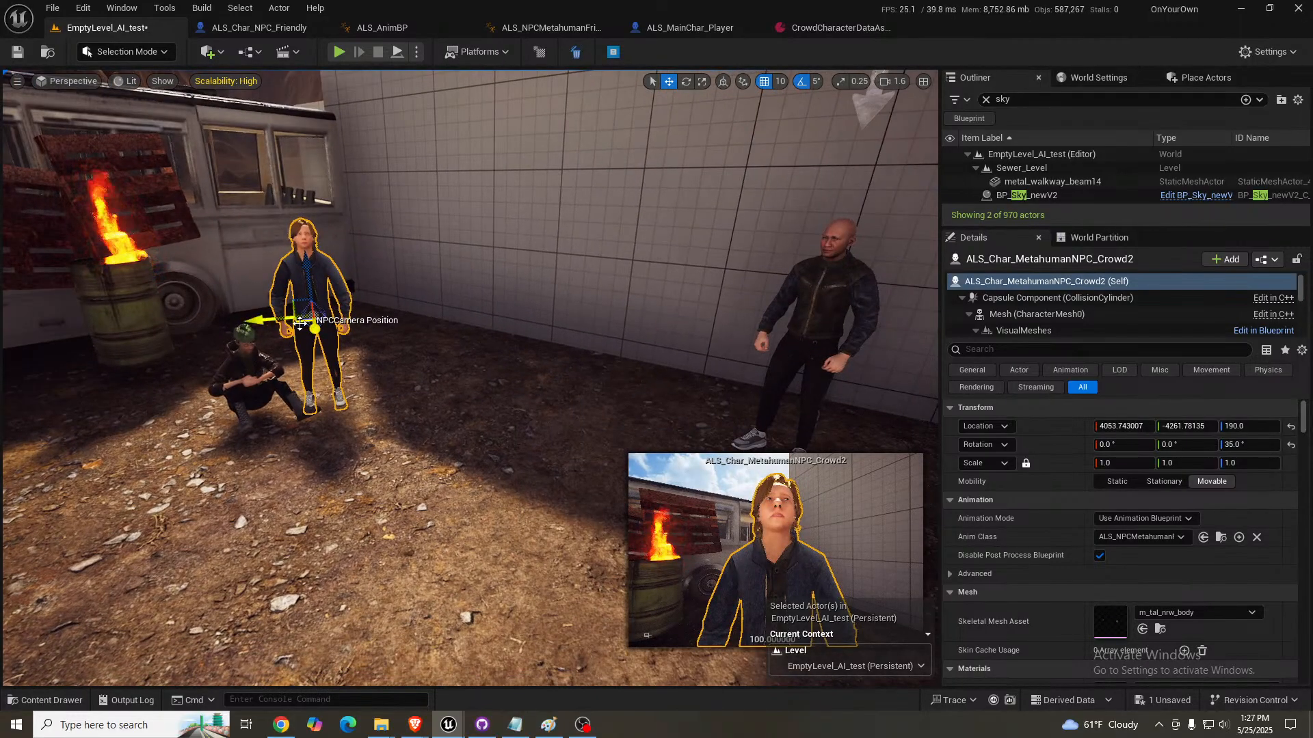
- Move the blue-jacketed crowd NPC toward the bald NPC, to about X 4269.21, Y -4342.86, and turn it to 60°
left_click_drag(311, 320, 553, 380)
key("e")
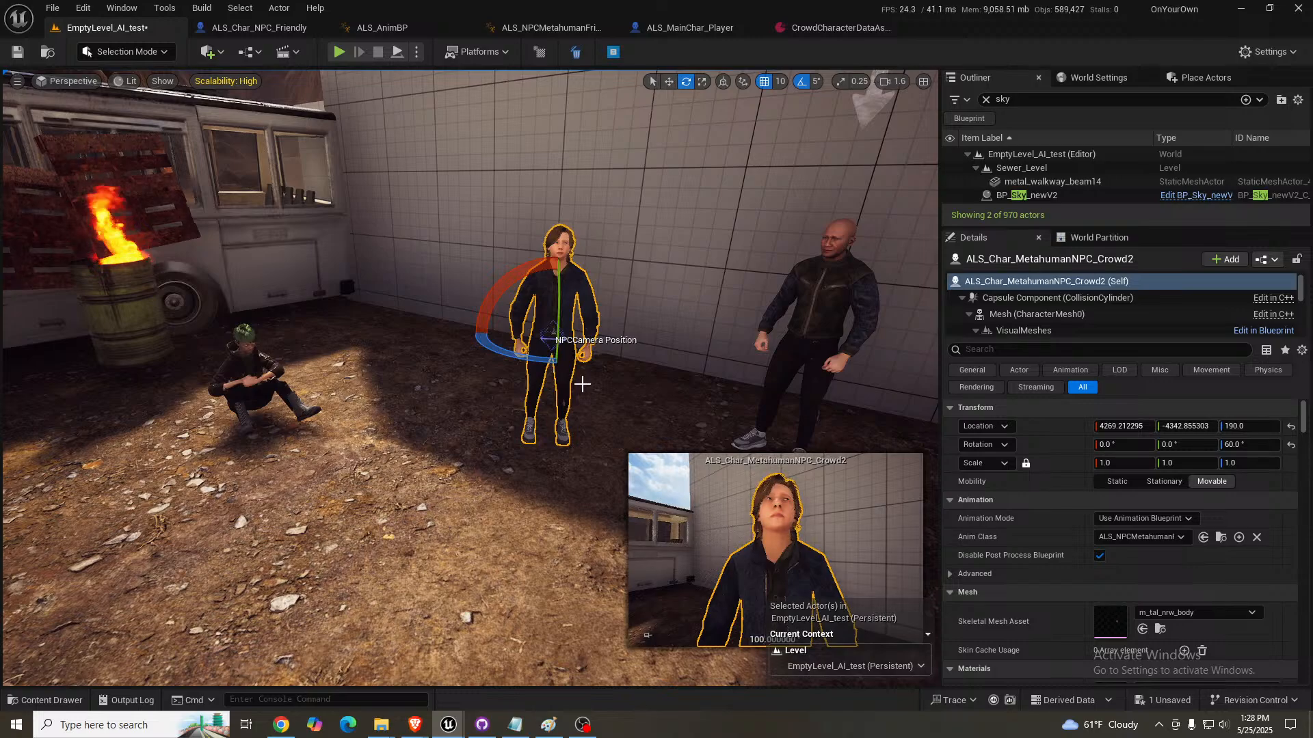
mouse_move(630, 375)
right_mouse_down()
mouse_move(593, 391)
mouse_move(630, 383)
right_mouse_up()
- Show the viewport's helper icons and turn off Is Crowd Character and Female for the blue-jacketed NPC
key("g")
scroll(1094, 588, "down", 3)
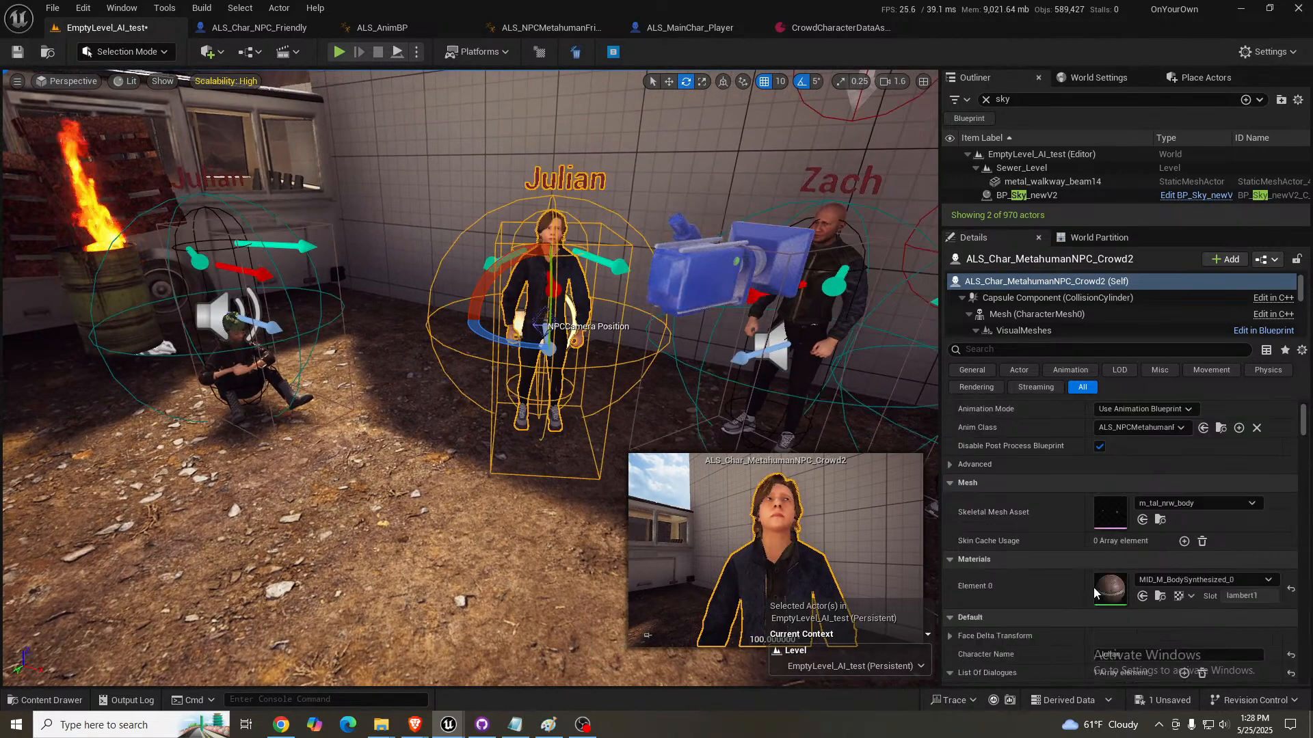
scroll(1087, 588, "down", 6)
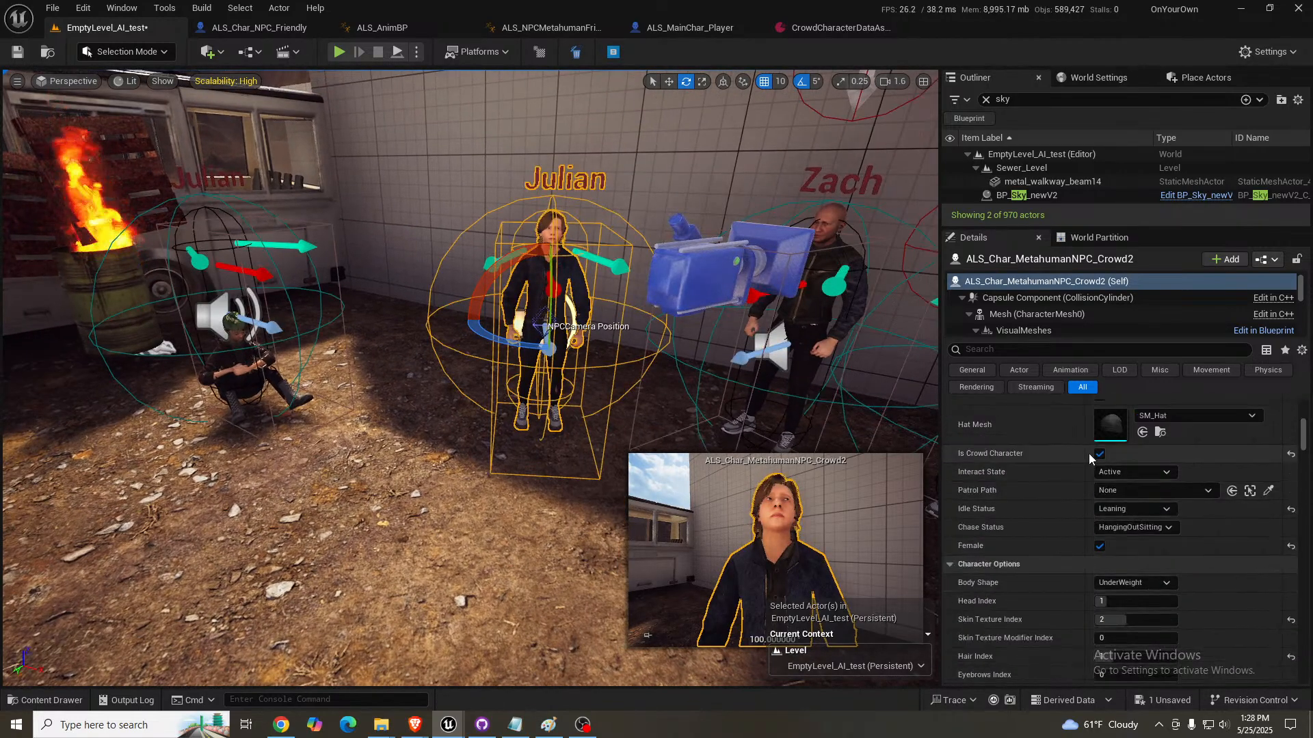
left_click(1098, 454)
right_click_drag(527, 446, 566, 445)
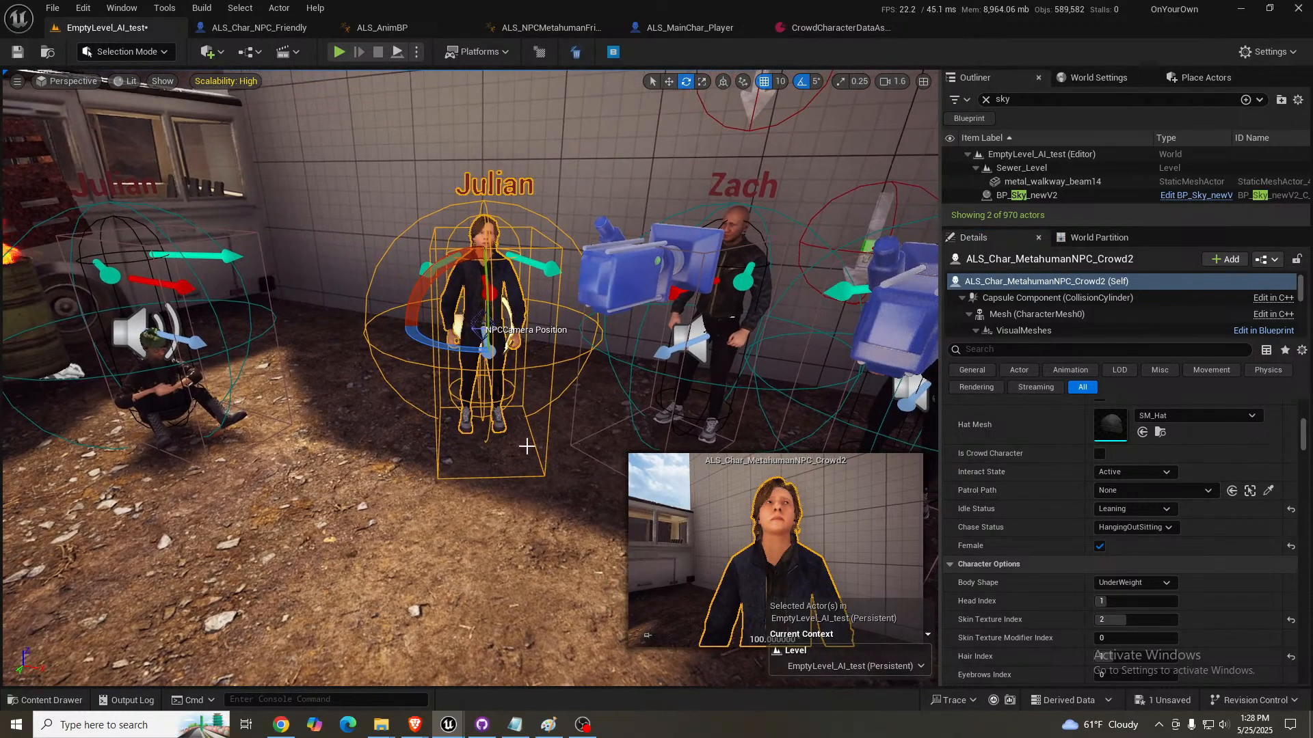
left_click(1098, 547)
right_click_drag(483, 426, 499, 413)
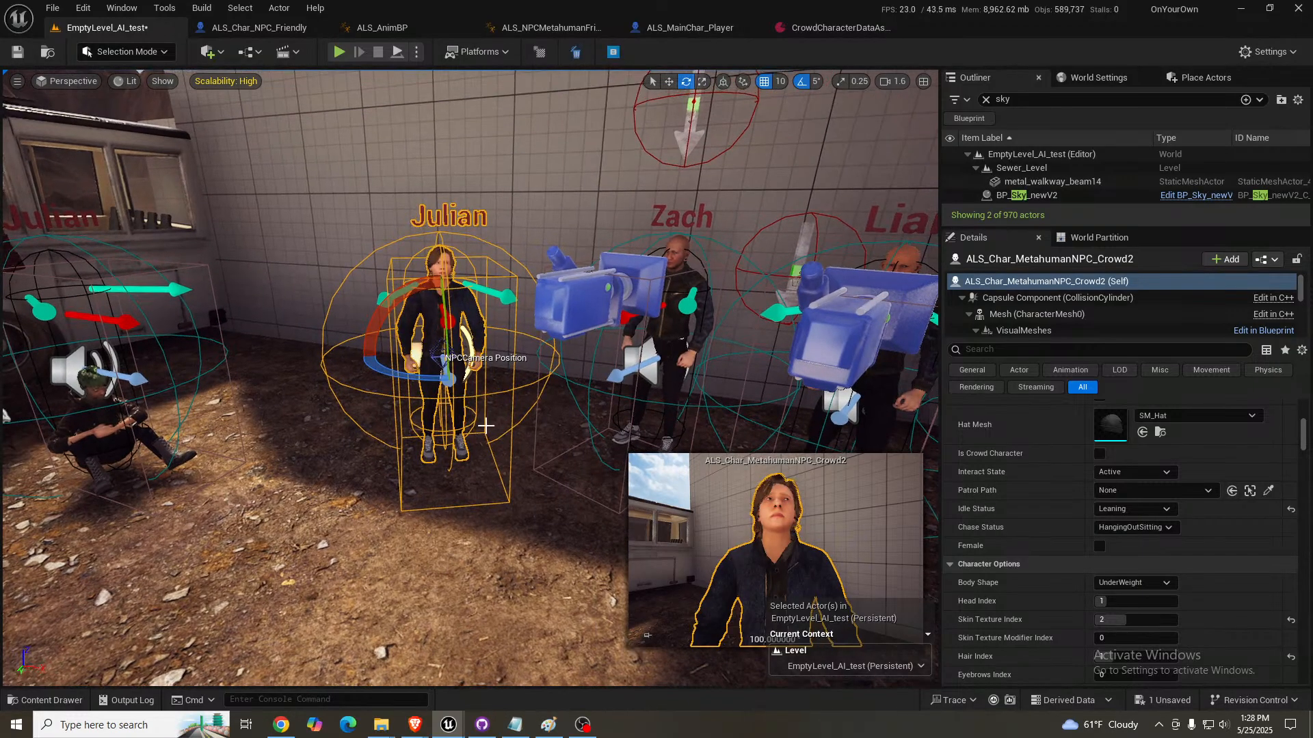
- Delete the two bald NPCs standing along the wall nearest to the blue-jacketed NPC
mouse_move(642, 320)
right_mouse_down()
mouse_move(660, 322)
mouse_move(625, 335)
mouse_move(641, 336)
right_mouse_up()
left_click(608, 327)
key("w")
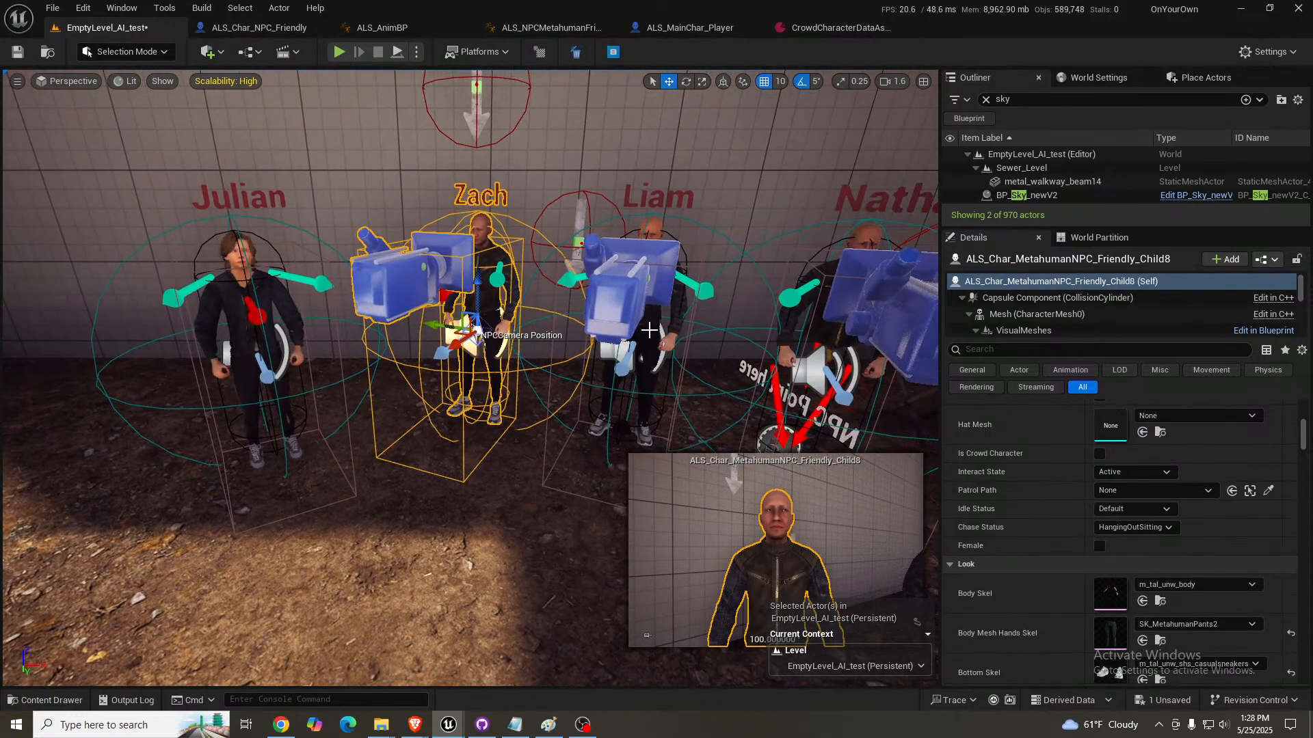
key("Delete")
left_click(649, 330)
key("Delete")
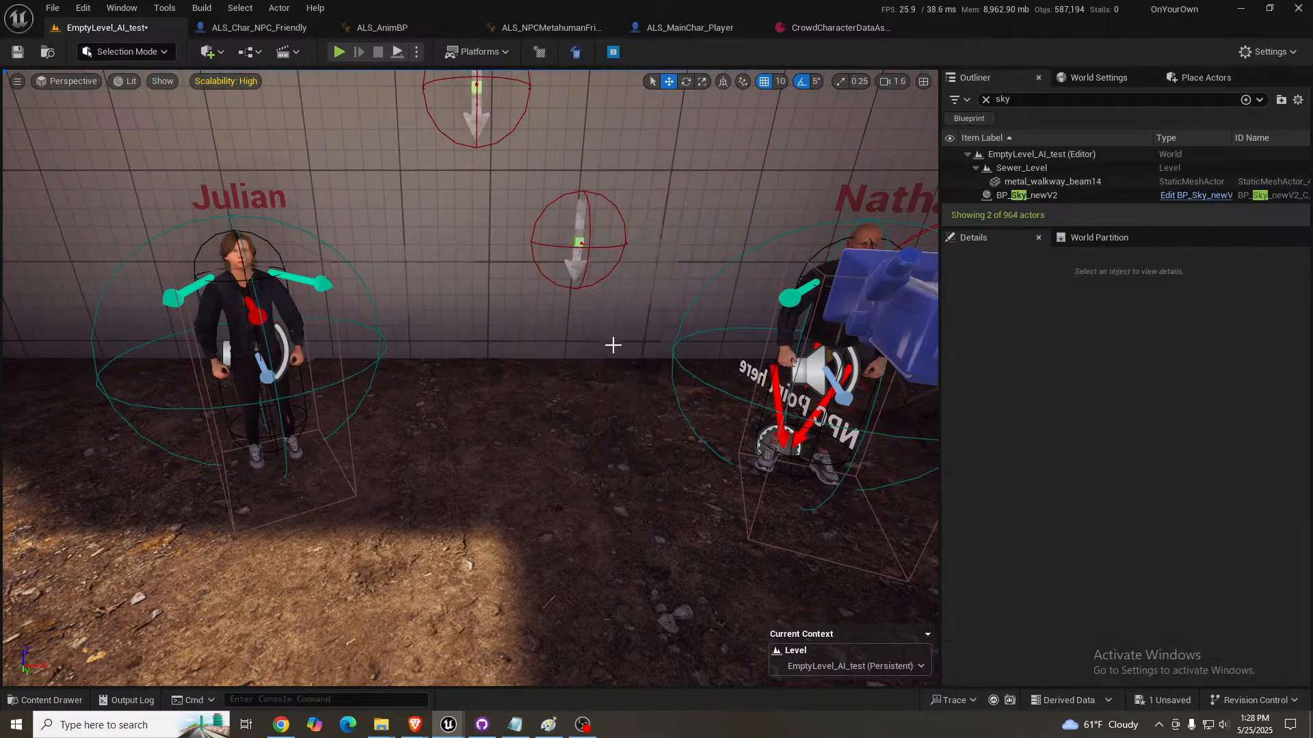
- Examine the blue-jacketed NPC up close and look over the remaining NPCs along the wall
left_click(236, 313)
key("f")
key("w")
right_click_drag(472, 376, 373, 325)
key("s")
key("Escape")
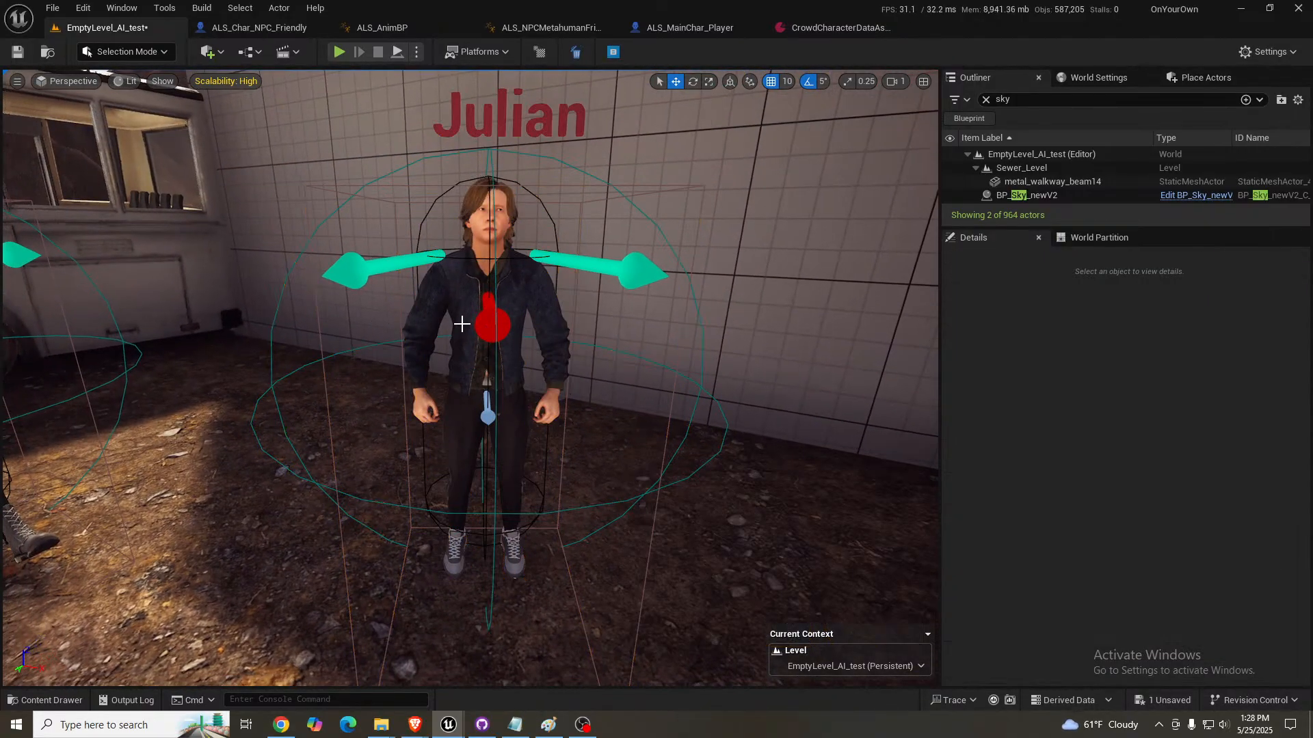
right_click_drag(460, 326, 542, 291)
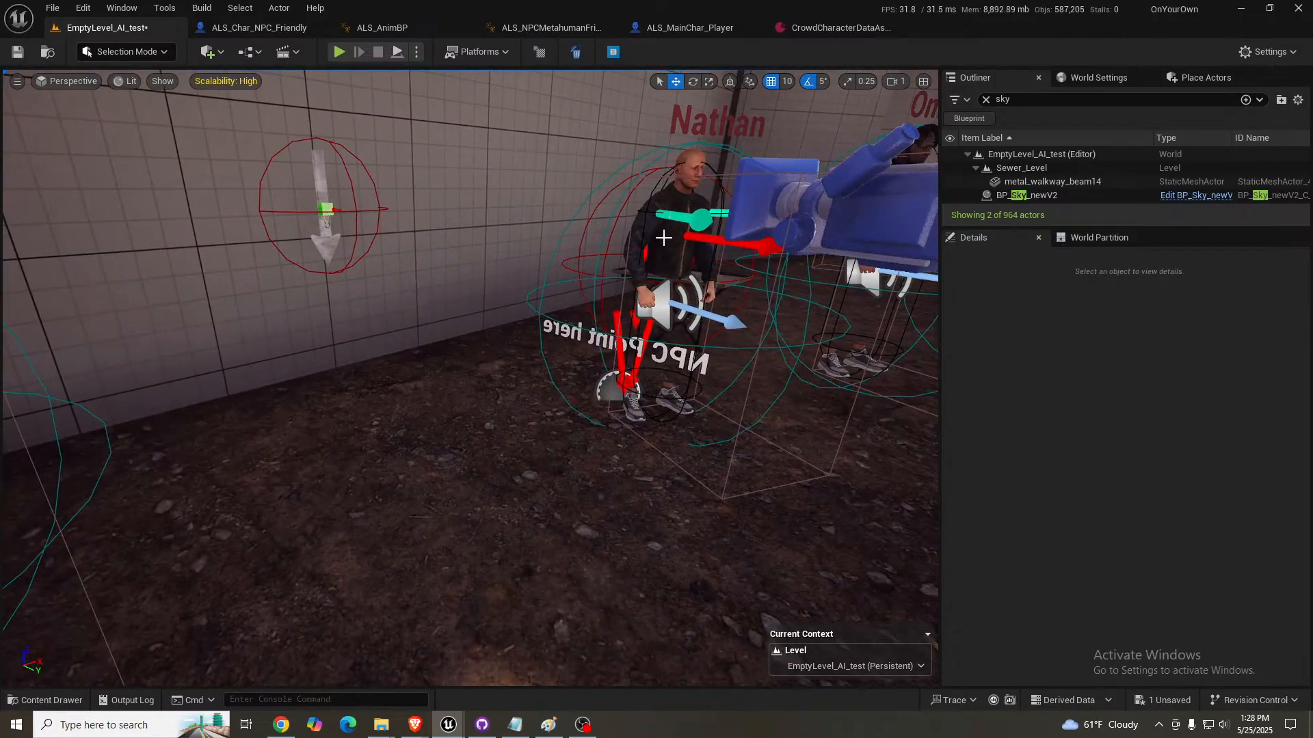
mouse_move(568, 388)
right_mouse_down()
mouse_move(342, 397)
mouse_move(555, 389)
right_mouse_up()
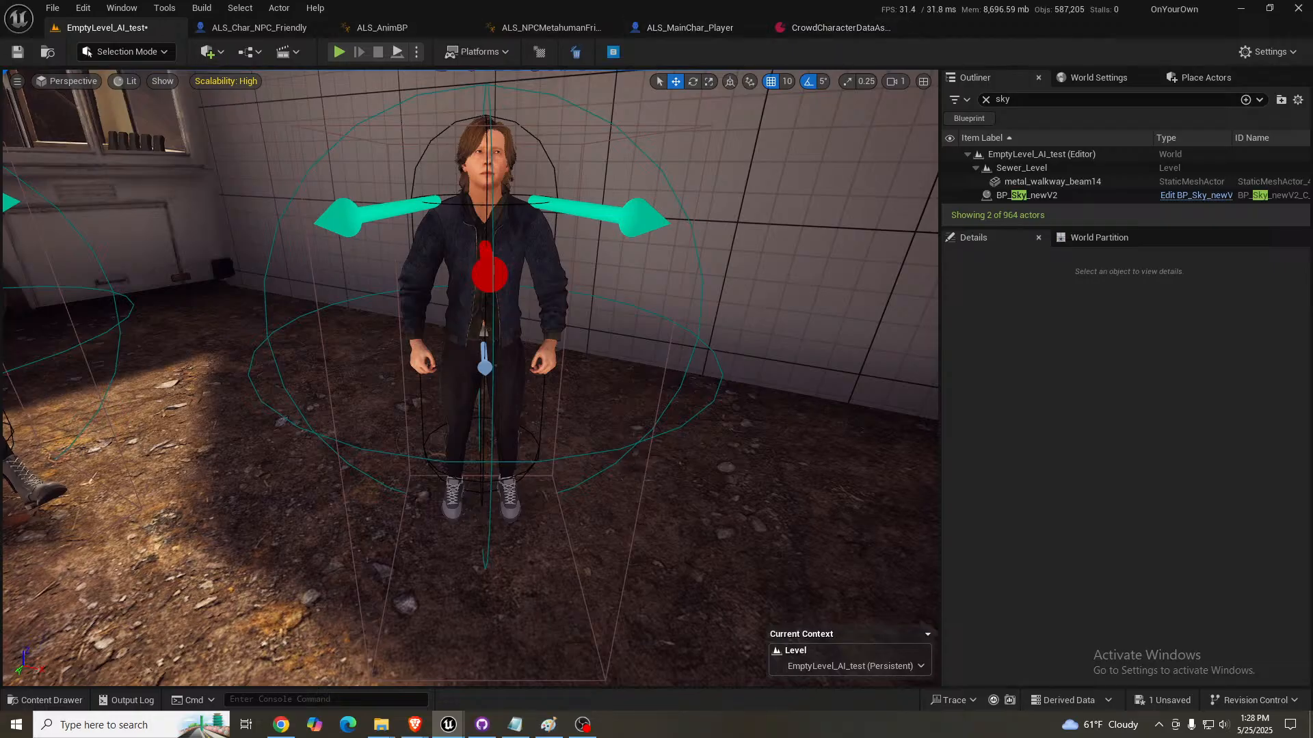
- Open the blue-jacketed NPC's first dialogue asset, Julian_SaveWife, and inspect the settings of its "Thank you so much for saving me!" node
left_click(555, 274)
scroll(1094, 507, "down", 10)
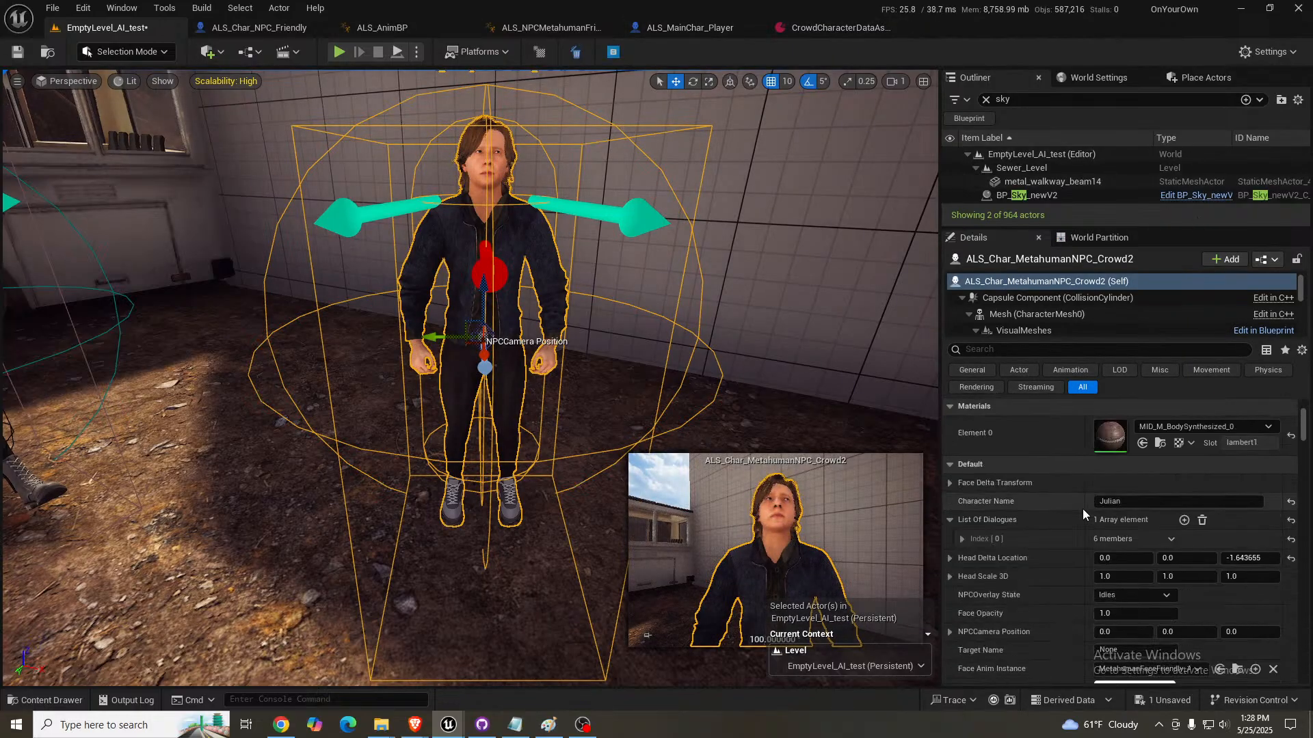
scroll(1083, 514, "down", 1)
left_click(962, 495)
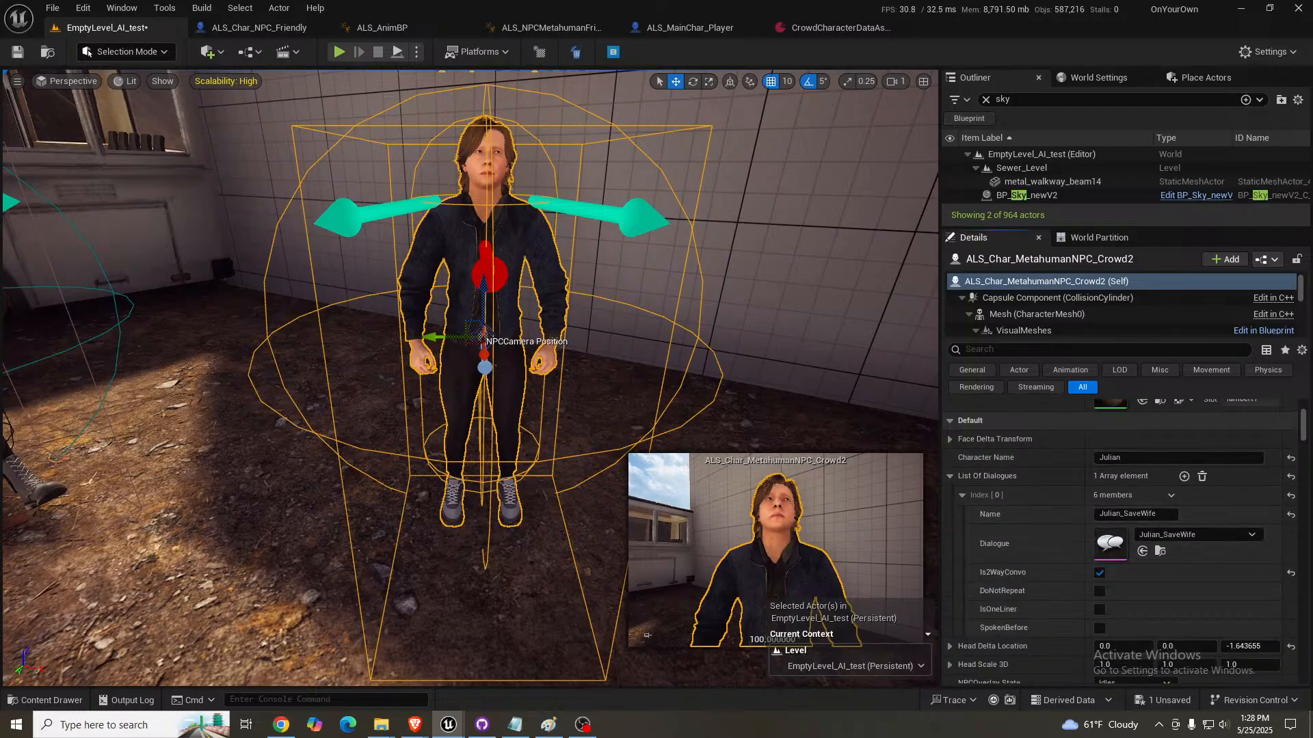
left_click_drag(648, 127, 943, 37)
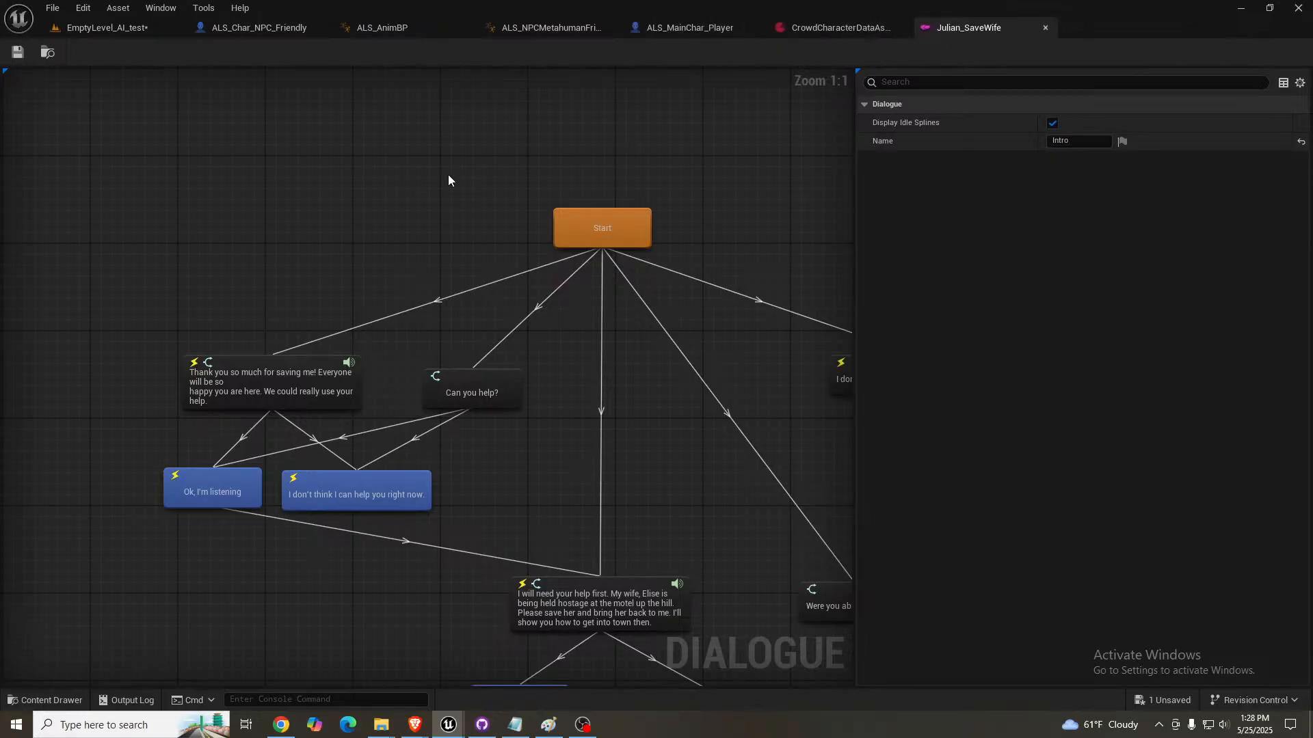
right_click_drag(449, 180, 376, 177)
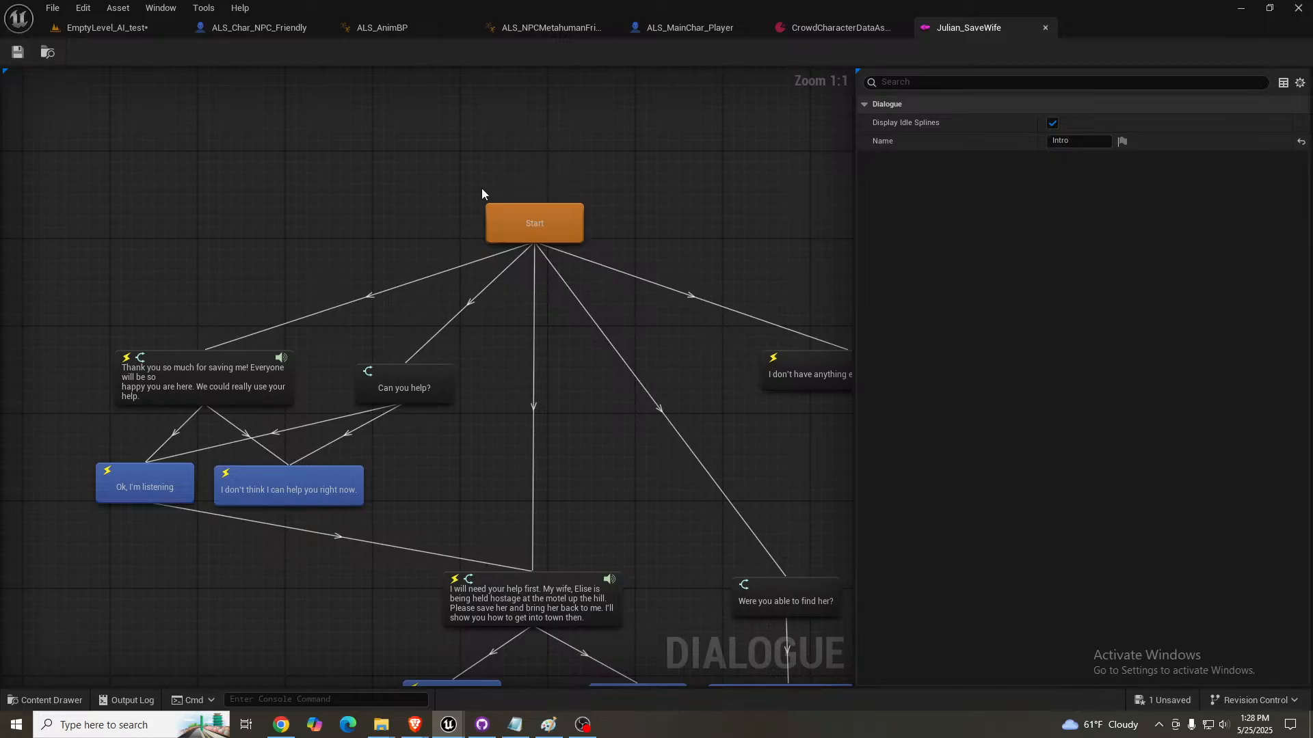
left_click(186, 370)
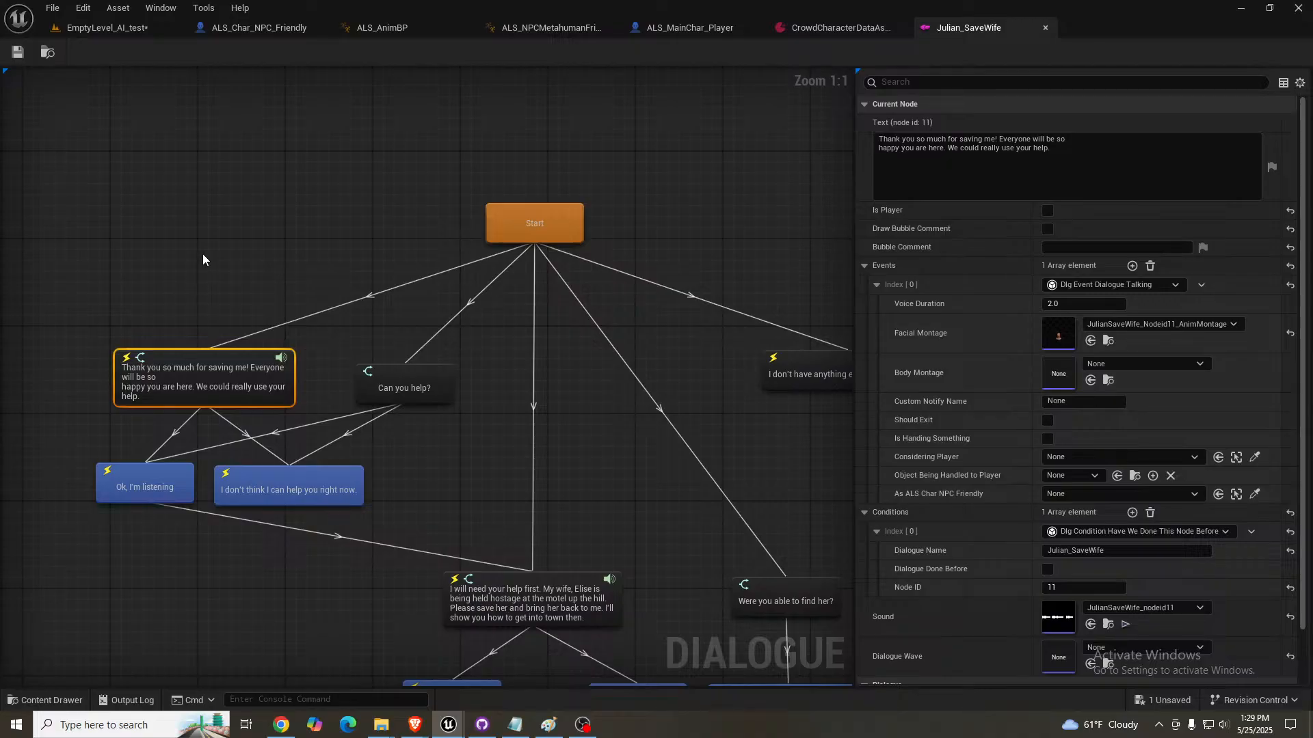
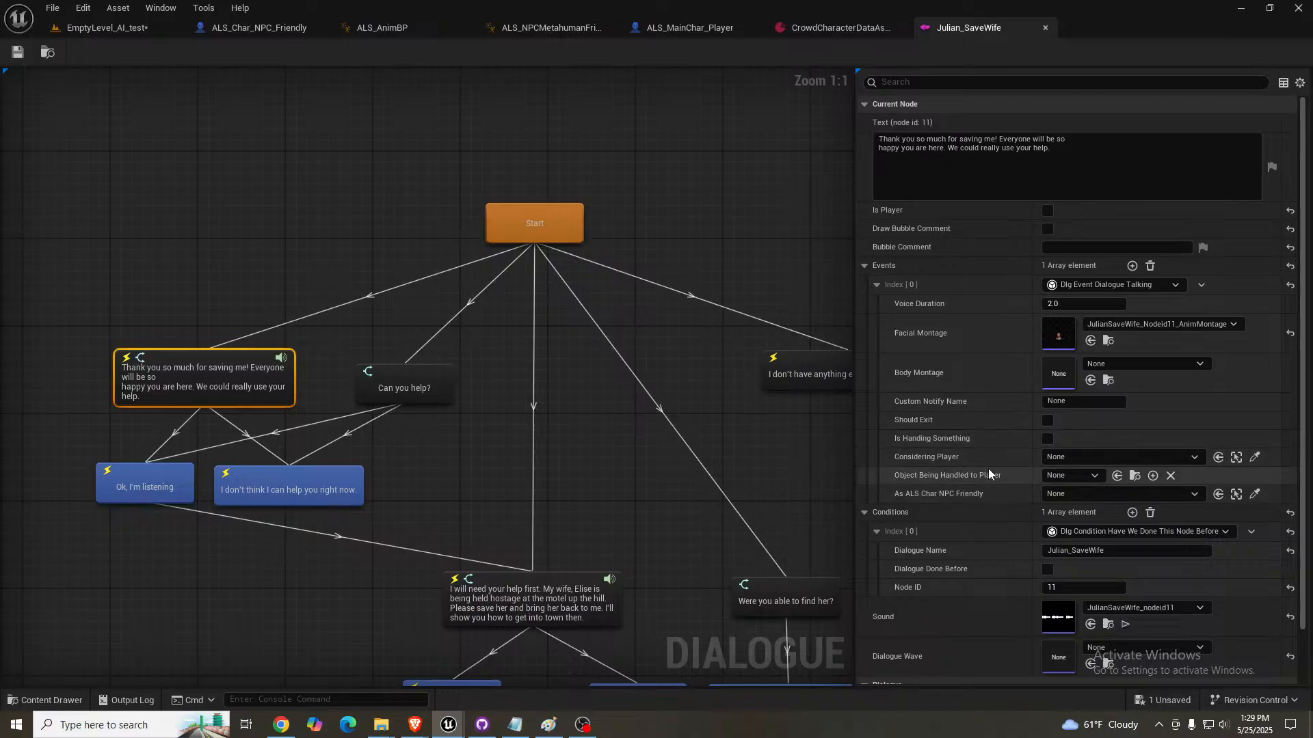
- Inspect the condition settings of the "Can you help?" dialogue node
scroll(959, 532, "down", 1)
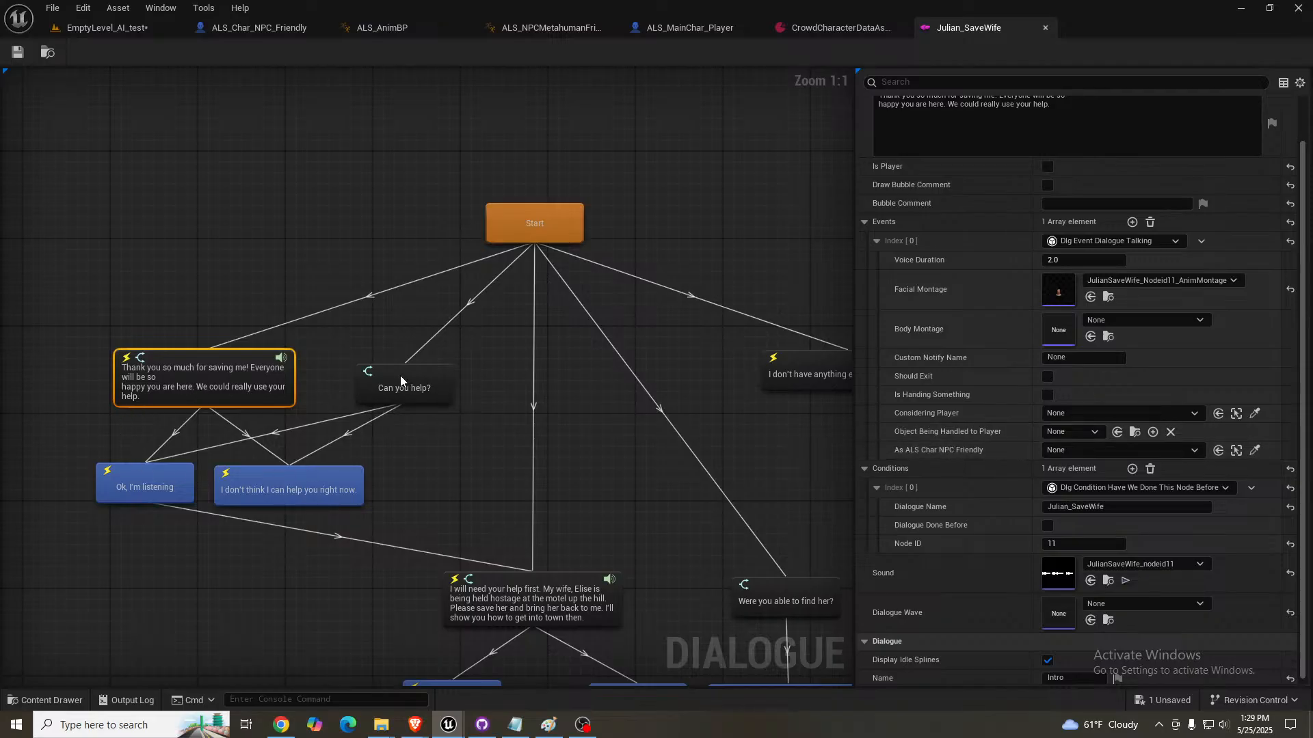
left_click_drag(400, 377, 403, 369)
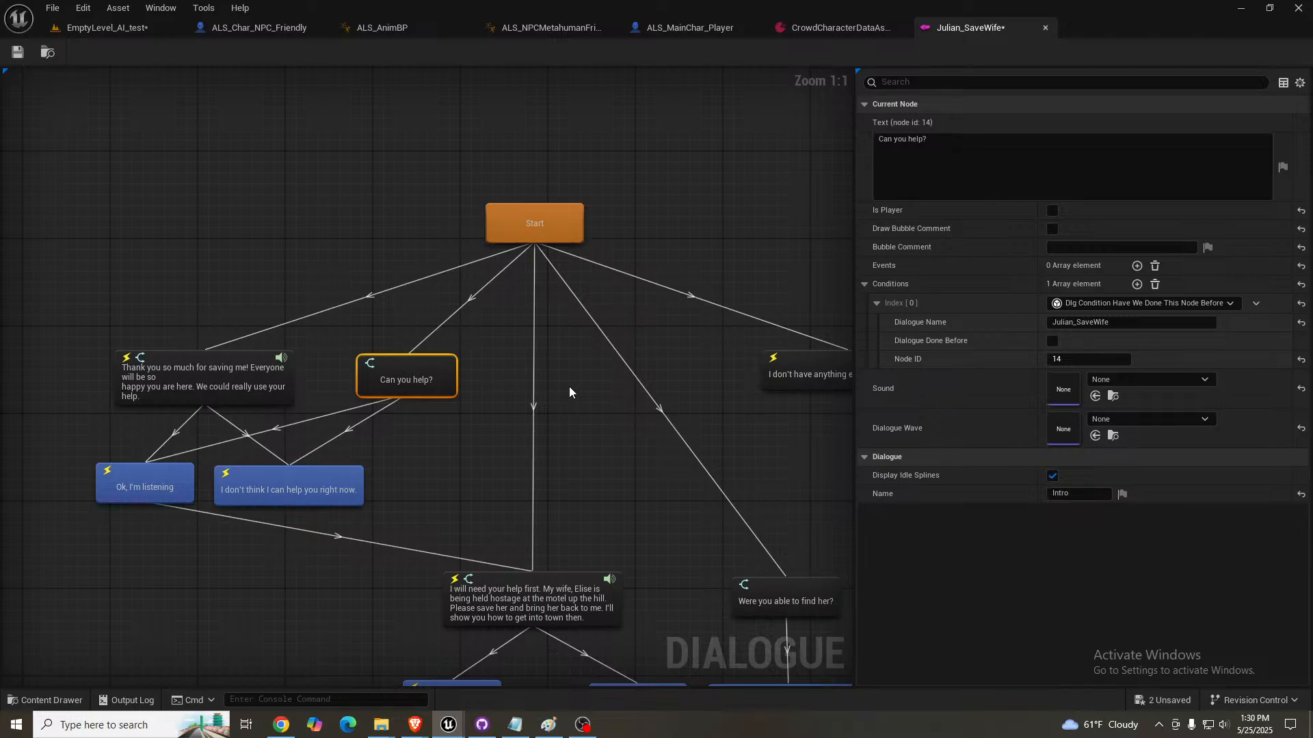
right_click_drag(570, 392, 599, 343)
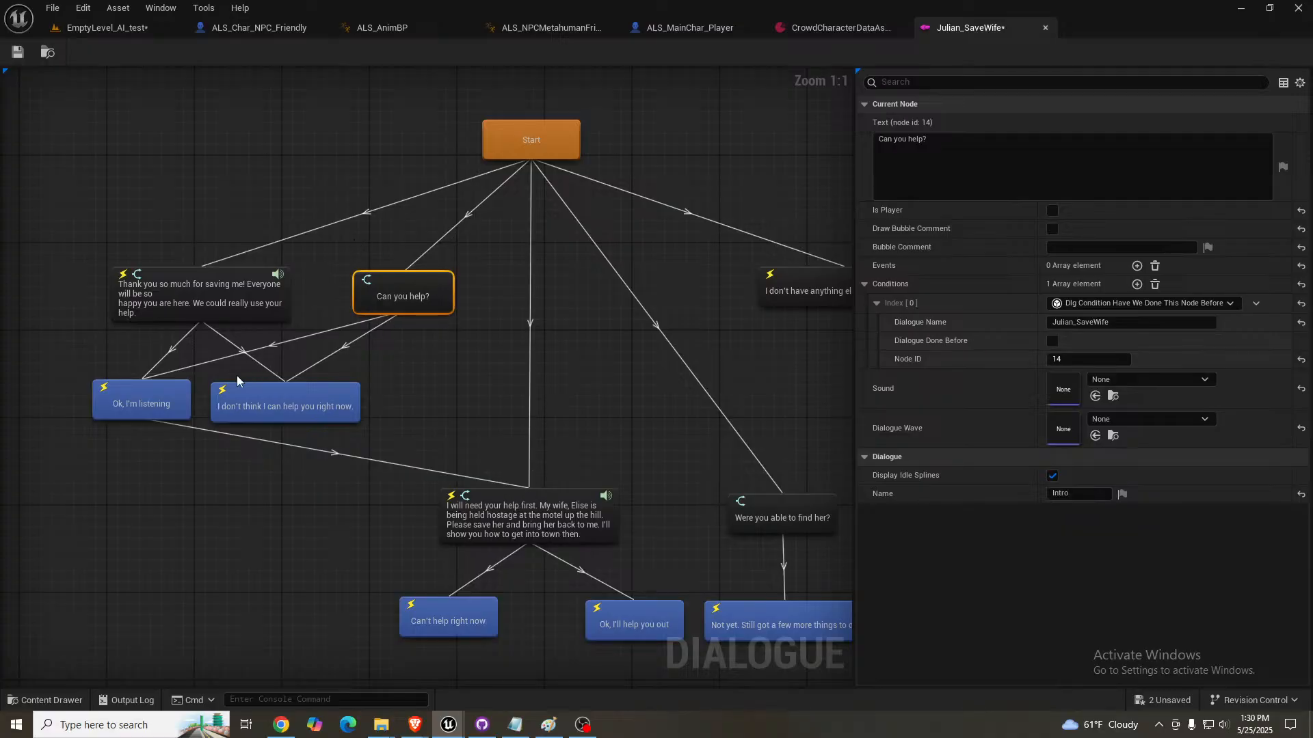
- Examine the "Ok, I'm listening" reply's two events and compare its settings with the thank-you node and the "I don't think I can help you right now." reply
left_click(149, 408)
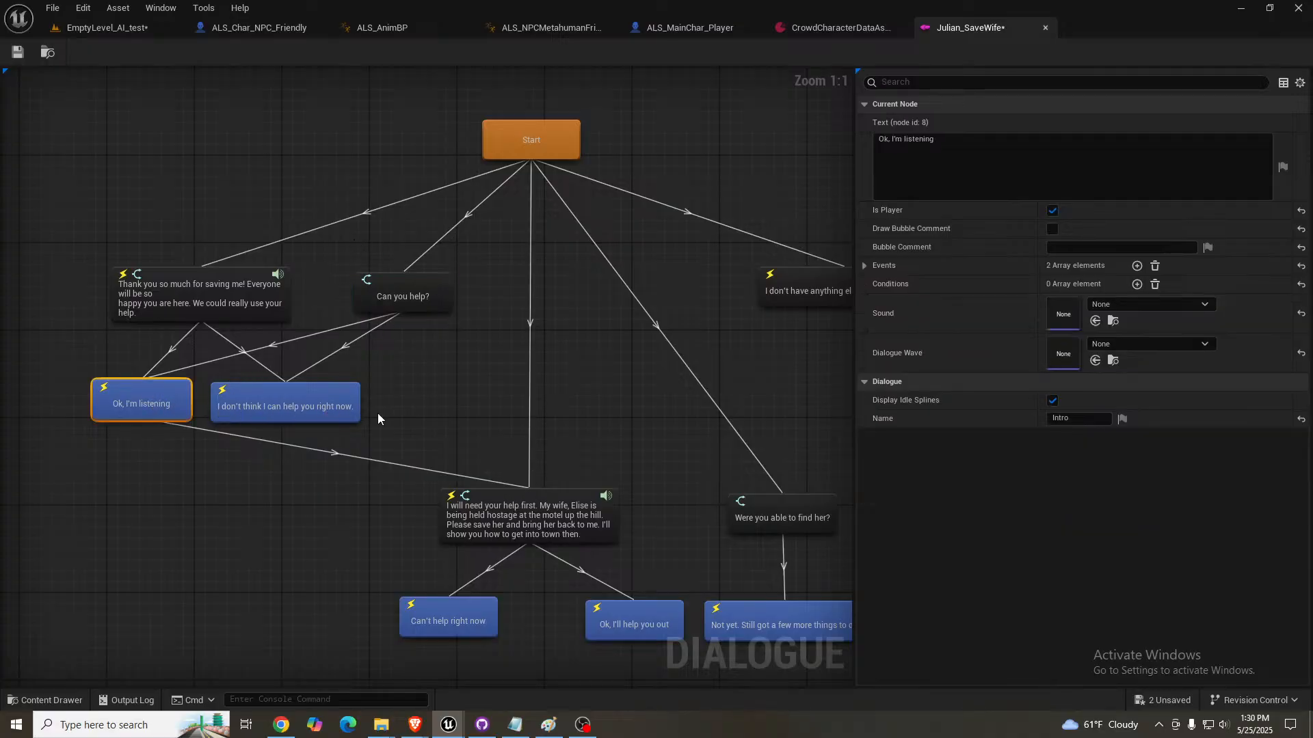
left_click(865, 266)
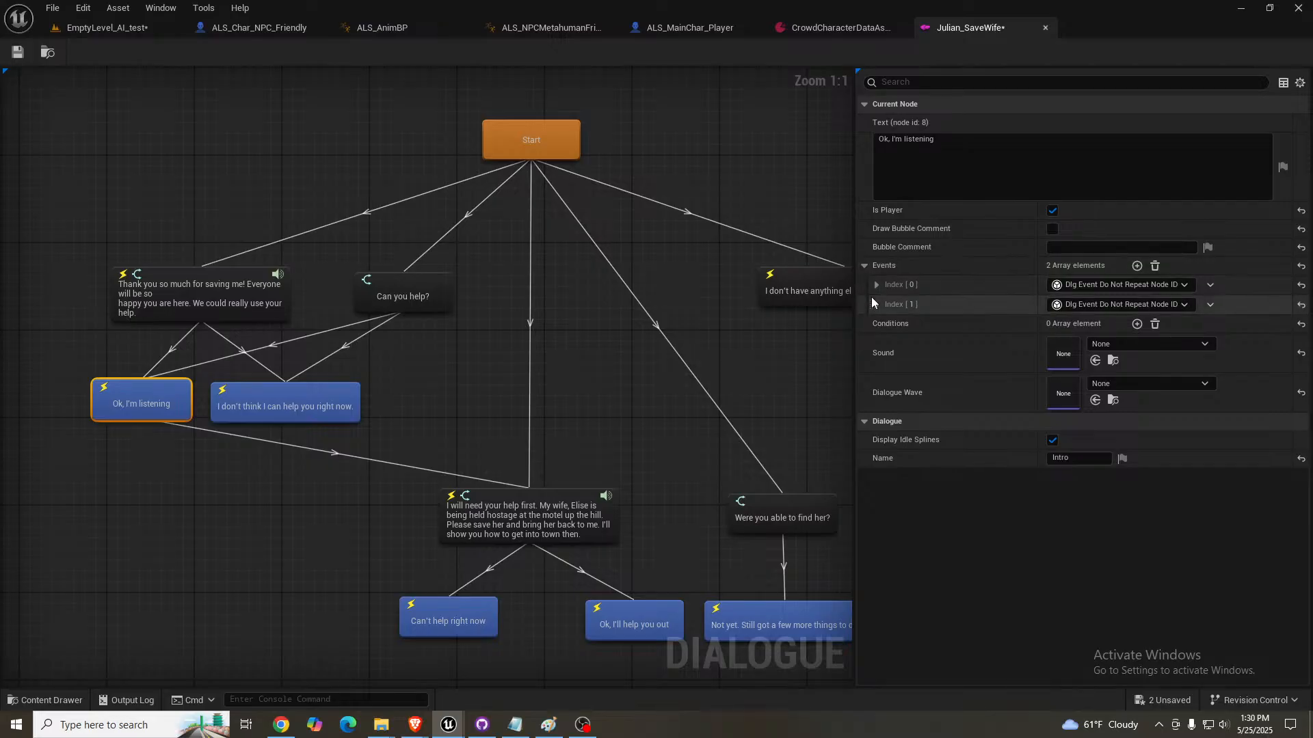
left_click(876, 284)
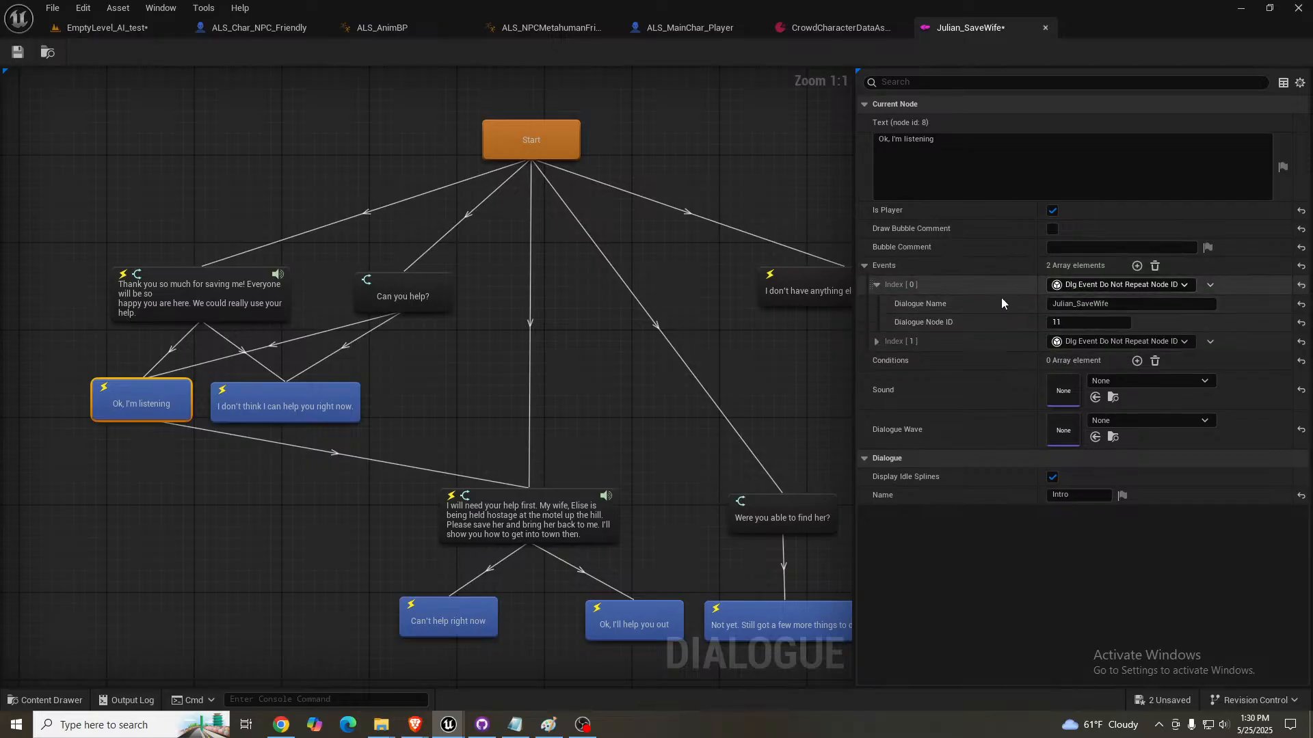
left_click(876, 341)
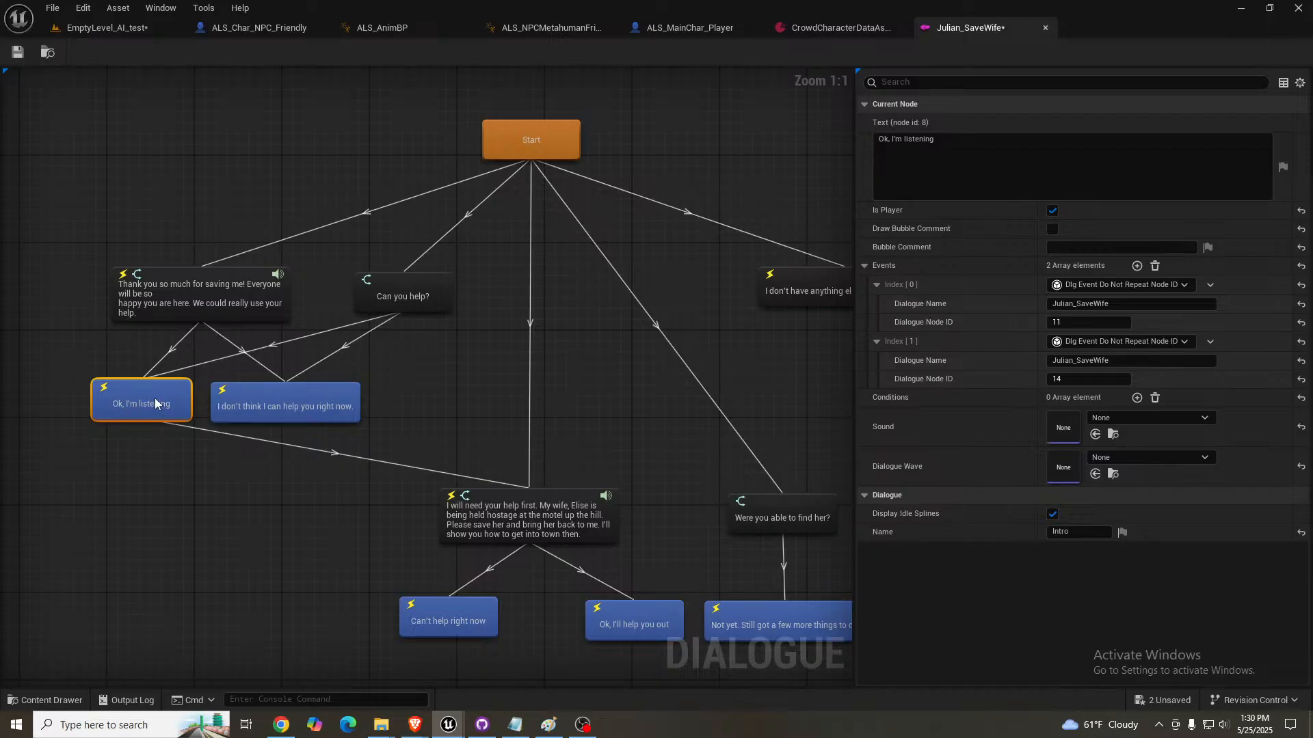
left_click(205, 285)
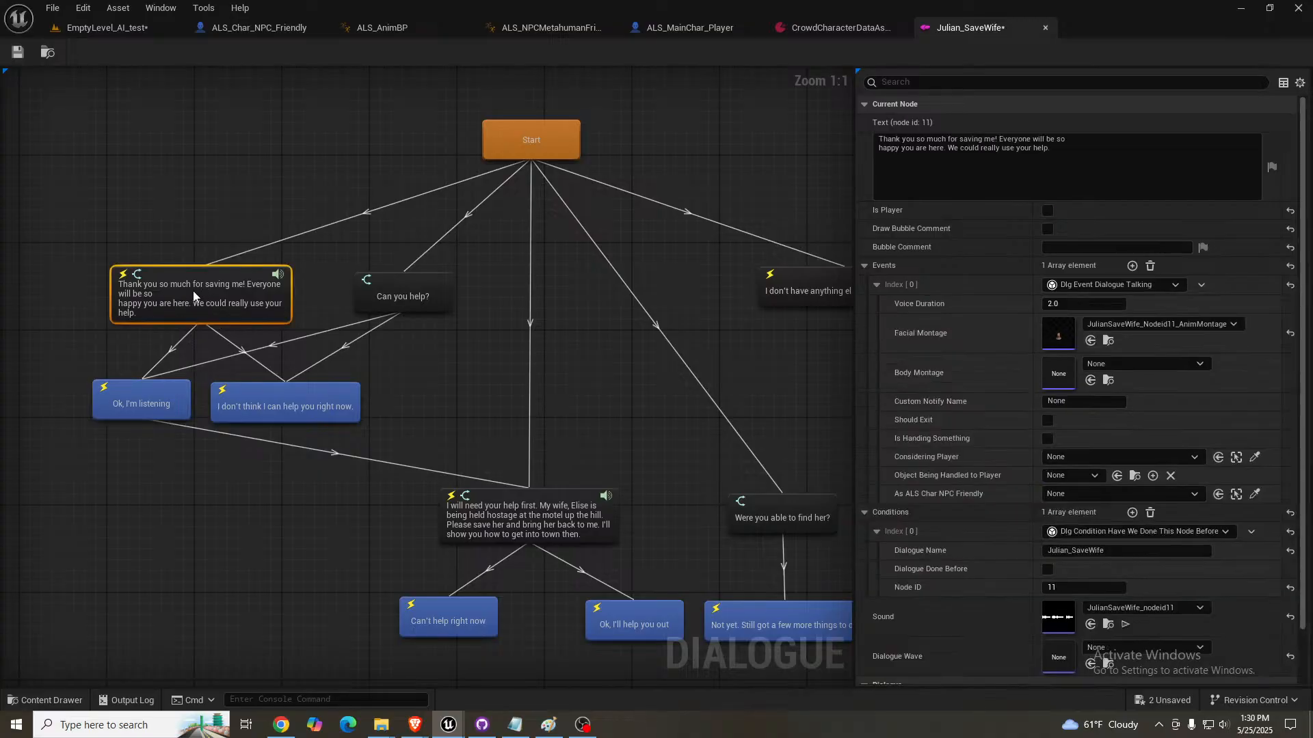
left_click(280, 399)
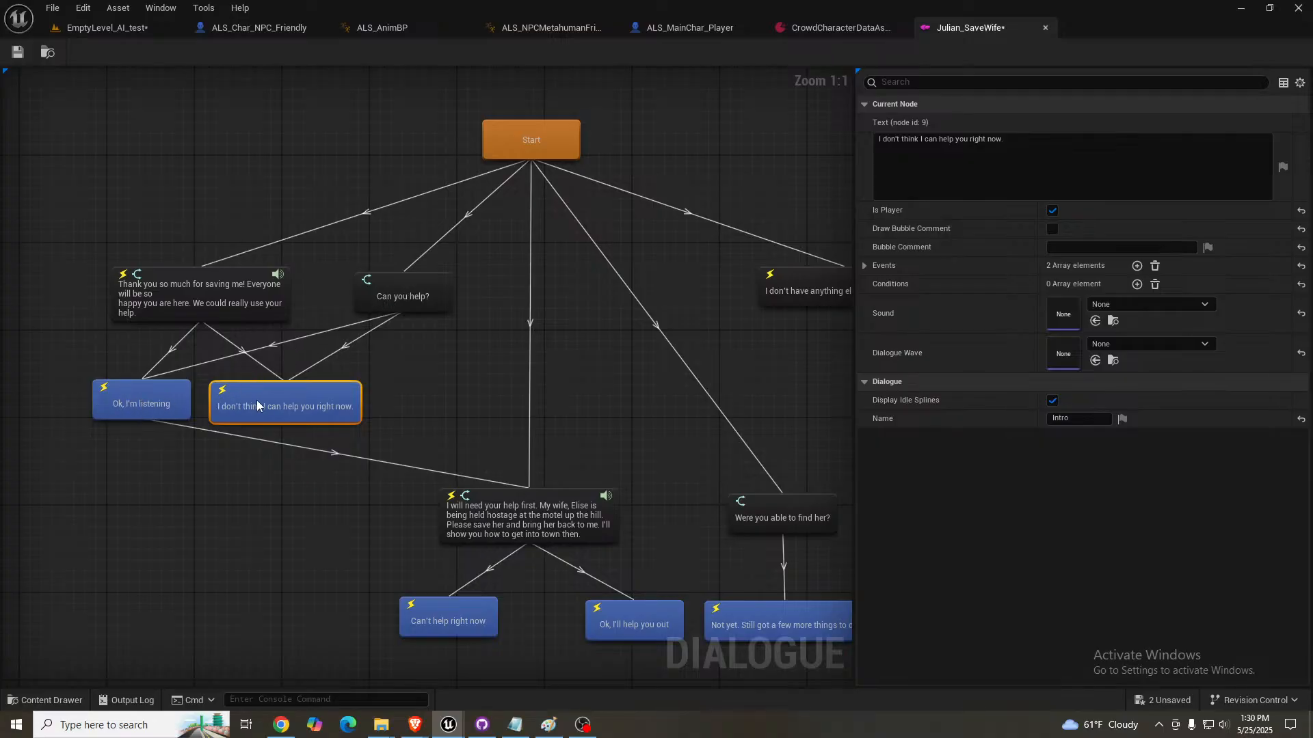
left_click(137, 394)
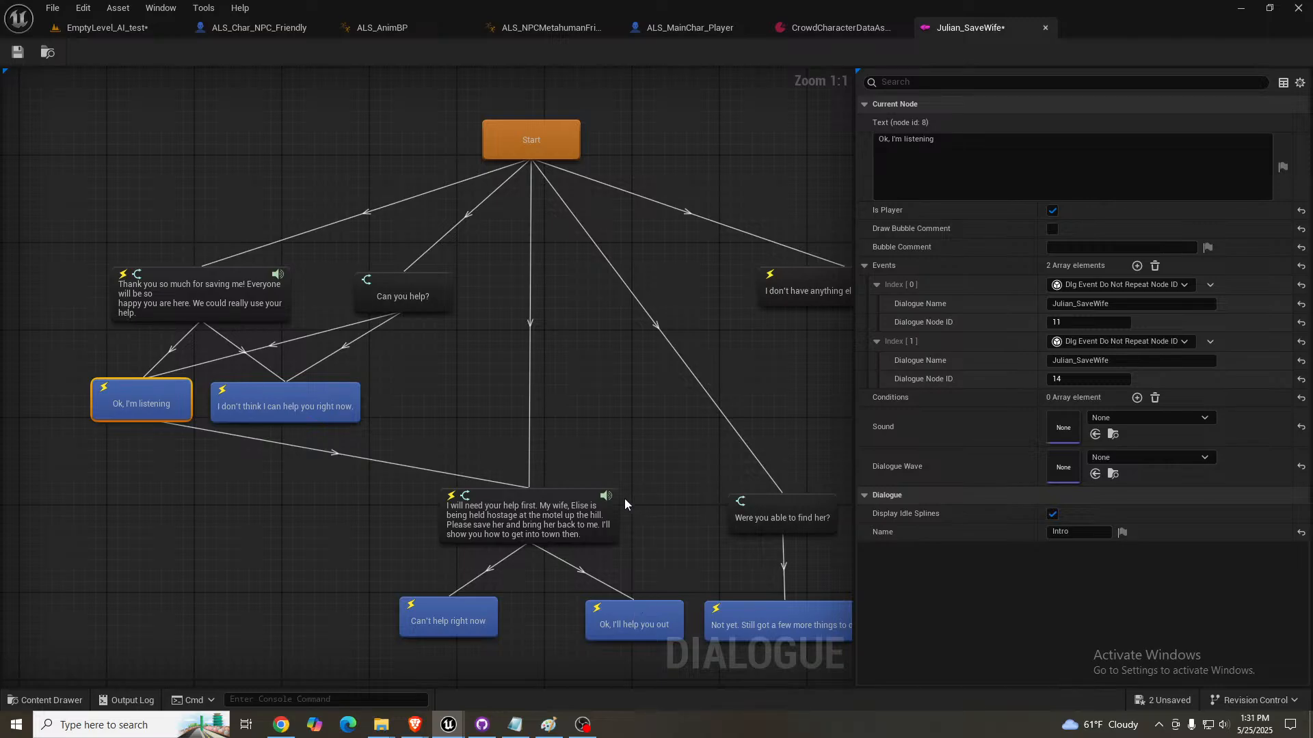
- Inspect the events of the "Ok, I'll help you out" reply, down to the quest details of its Assign Quest event
left_click(635, 625)
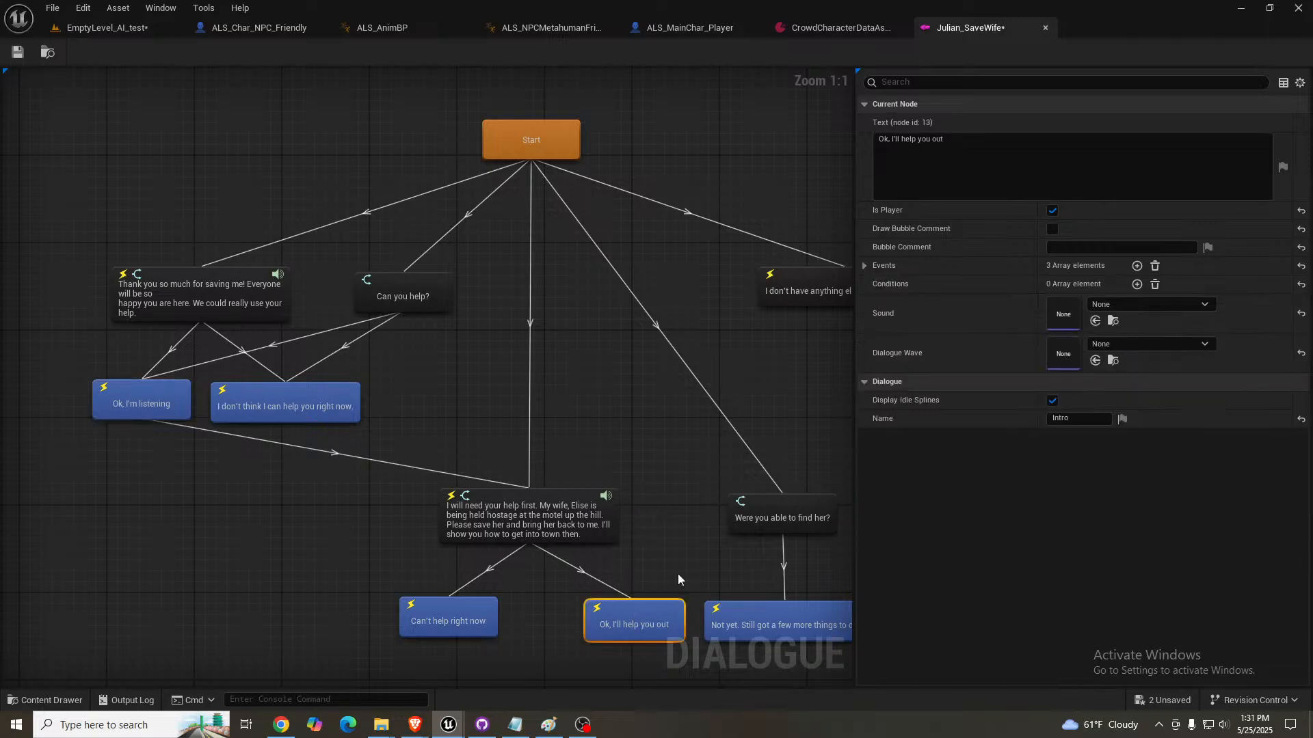
left_click(864, 265)
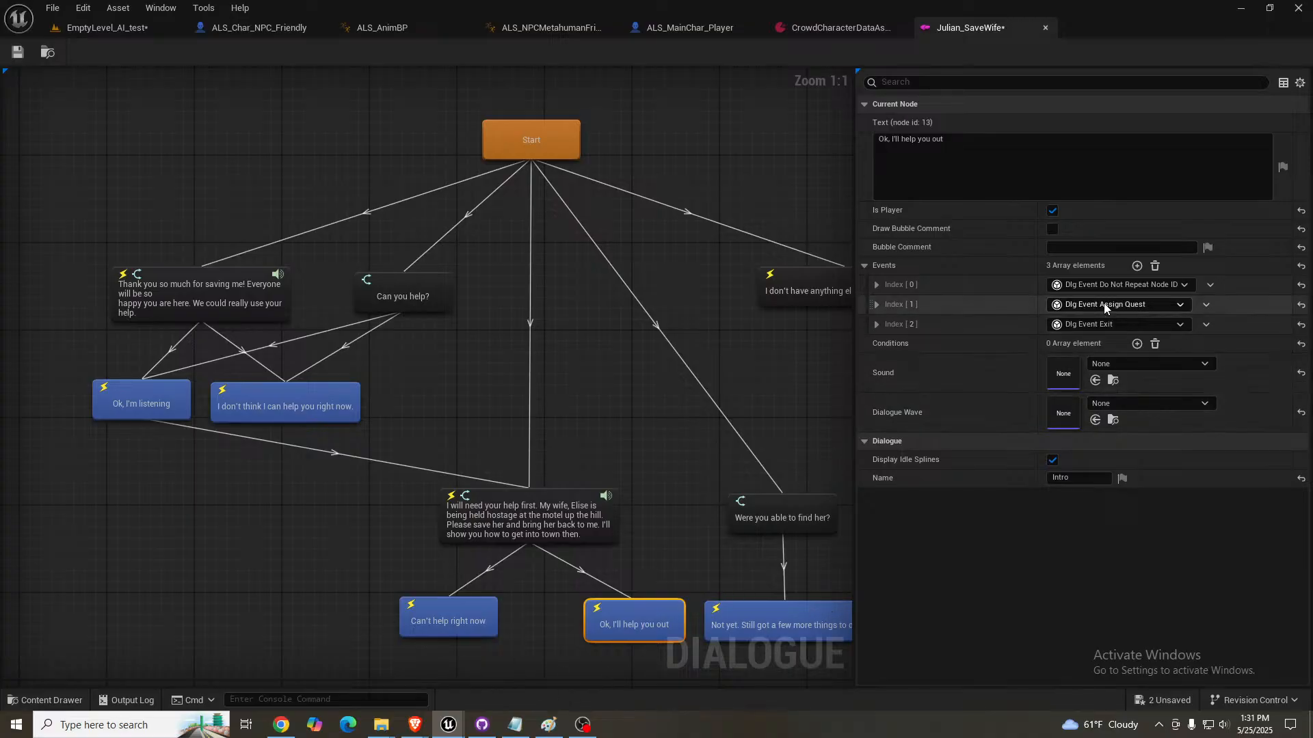
left_click(877, 304)
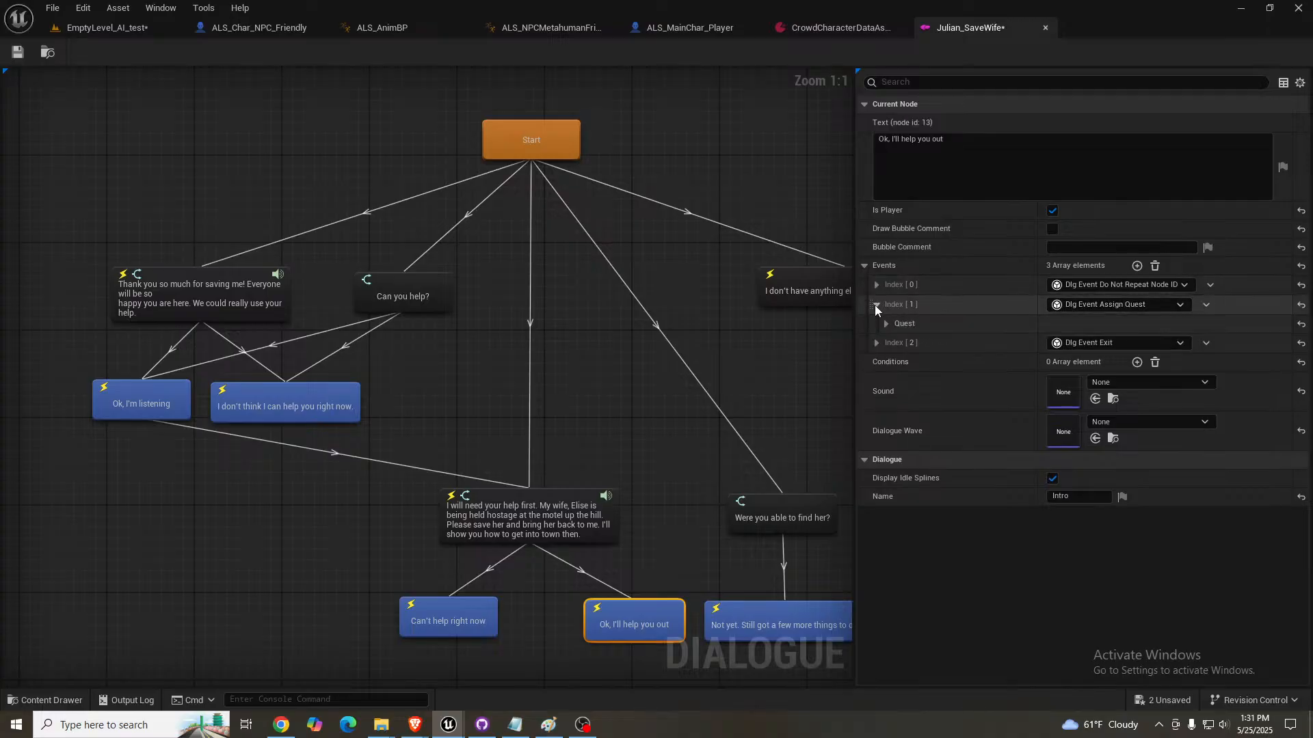
left_click(884, 325)
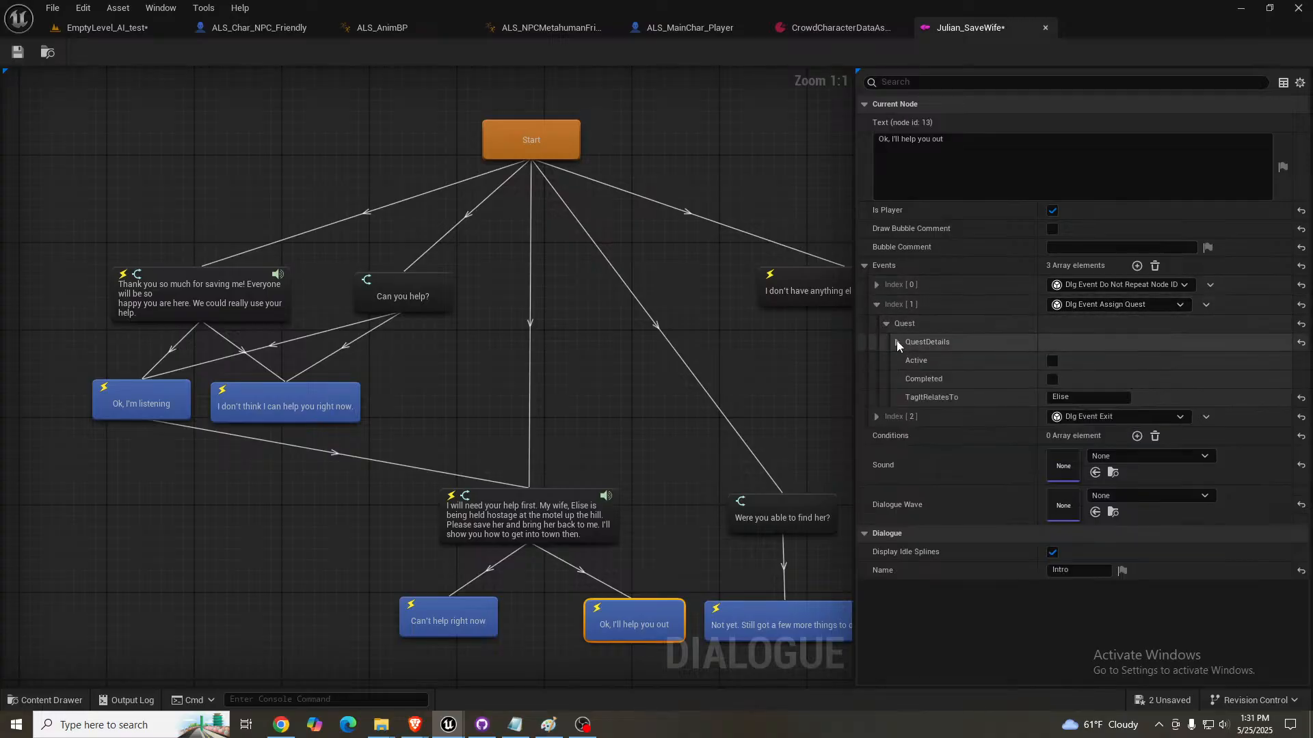
left_click(897, 341)
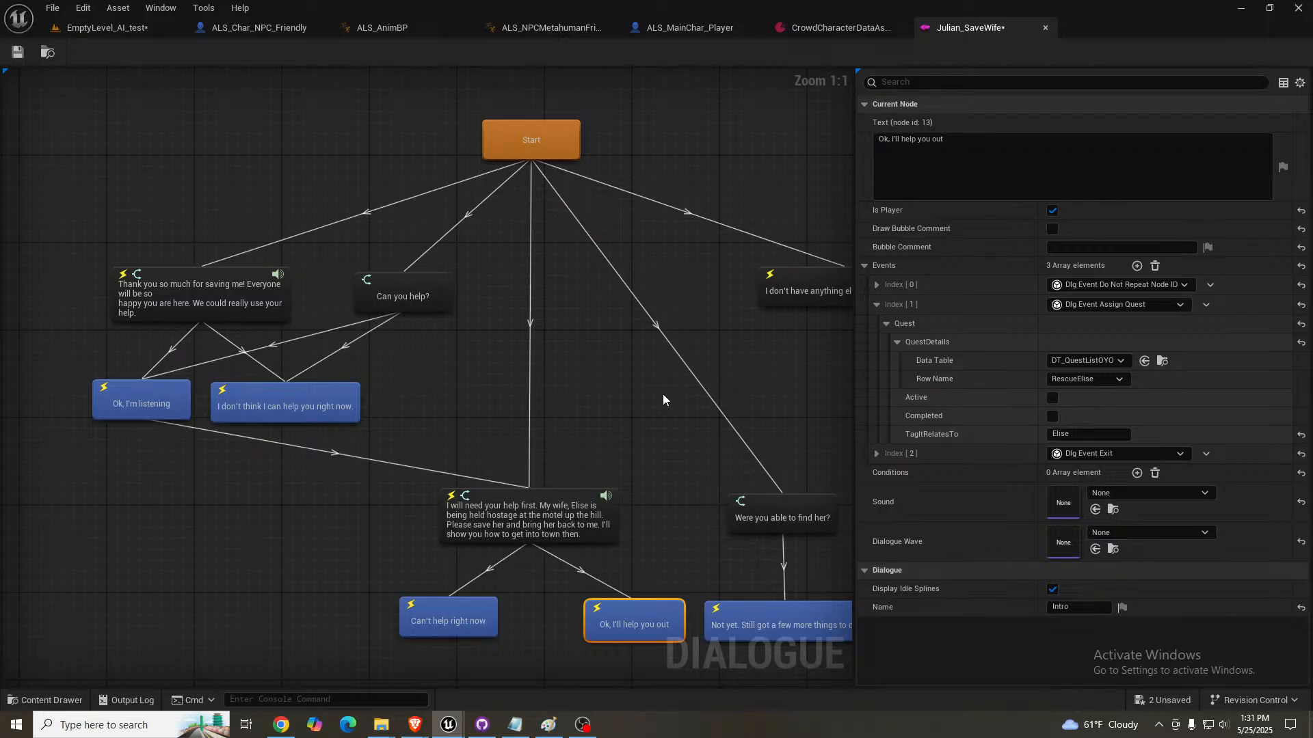
- Compare the settings of the "Can you help?" node with those of the "Thank you so much for saving me!" node
right_click_drag(662, 400, 619, 361)
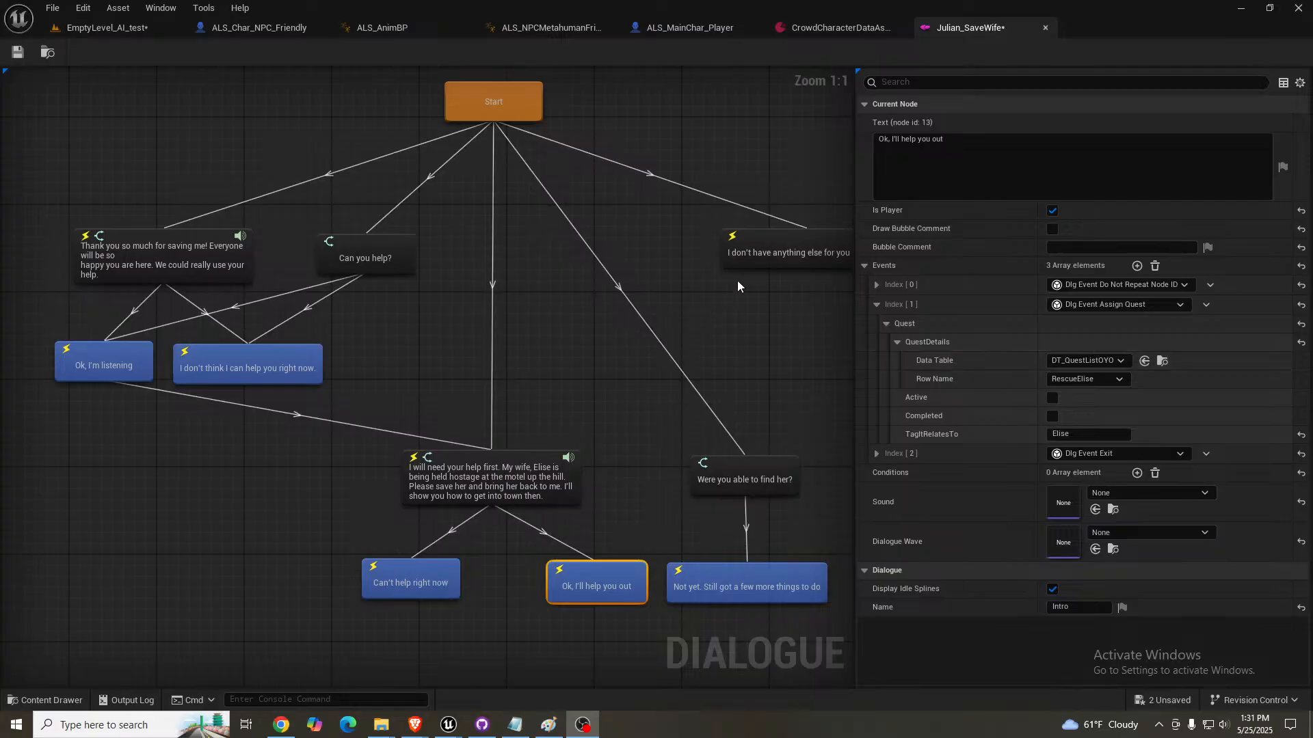
right_click_drag(717, 291, 755, 324)
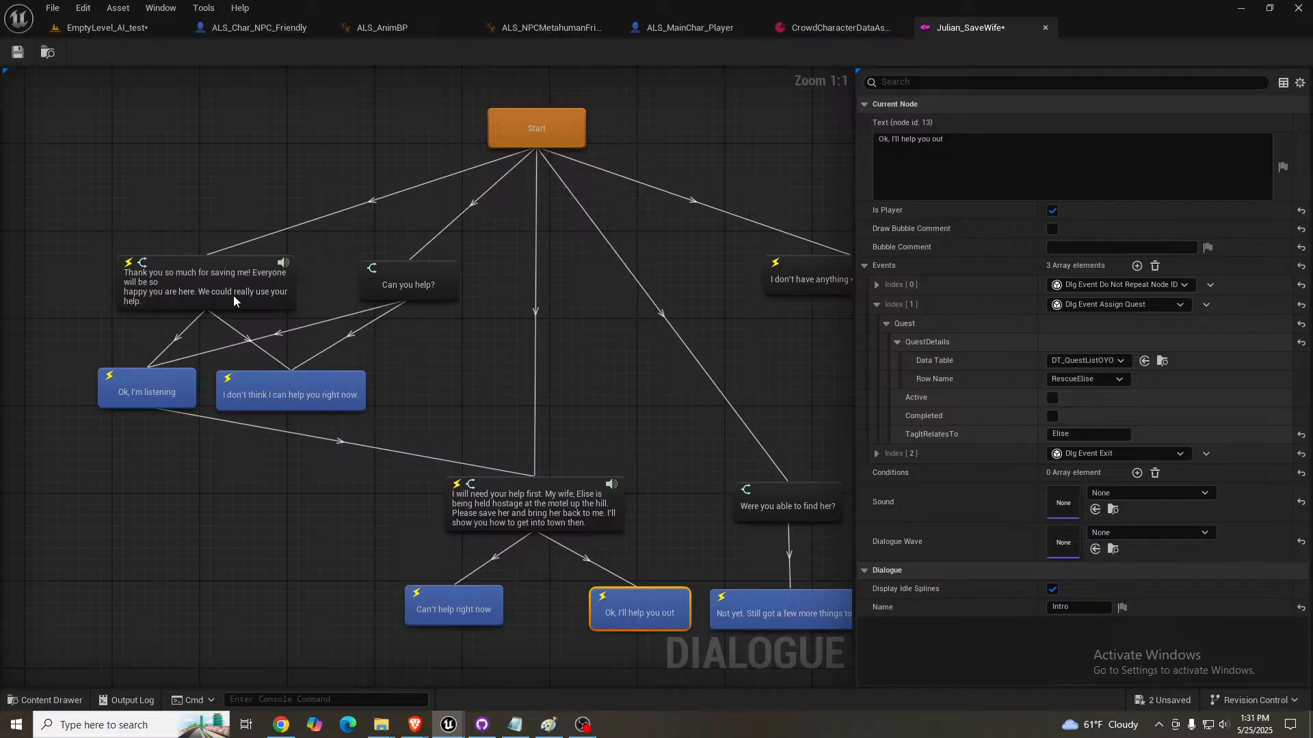
left_click(409, 270)
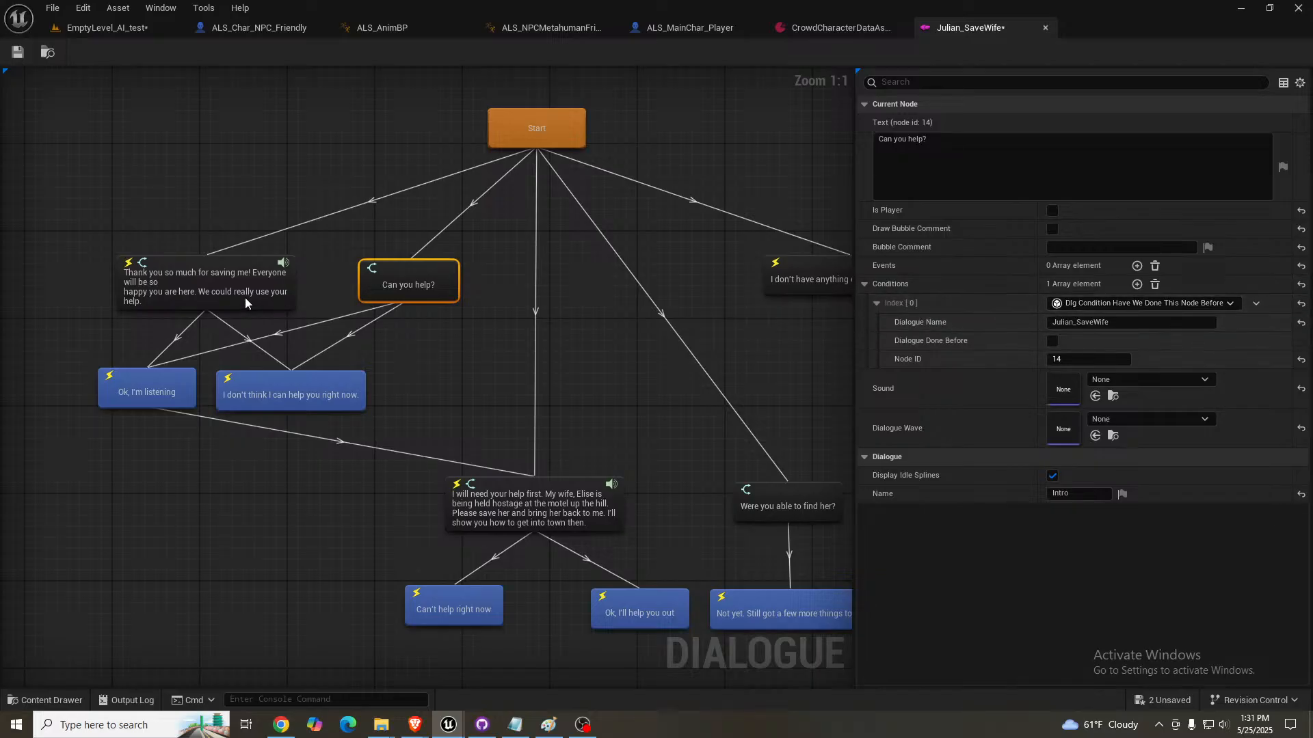
left_click(225, 281)
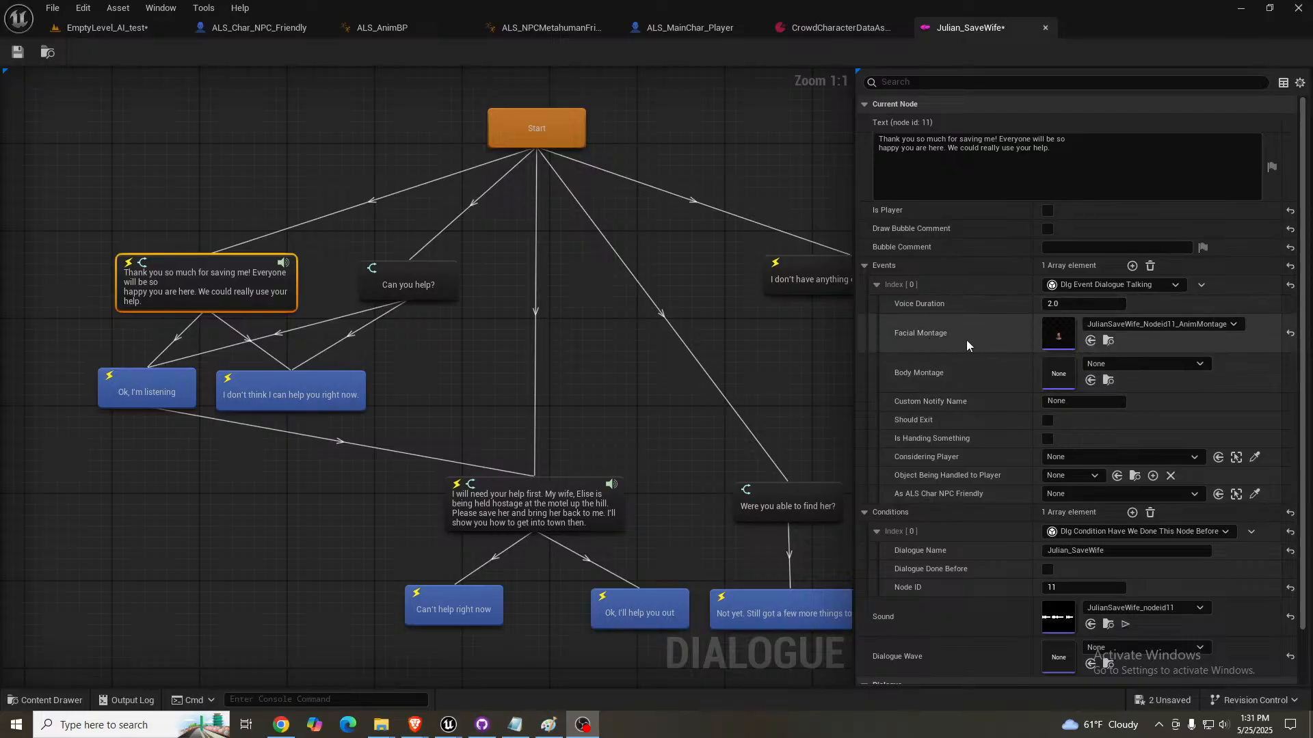
left_click(405, 289)
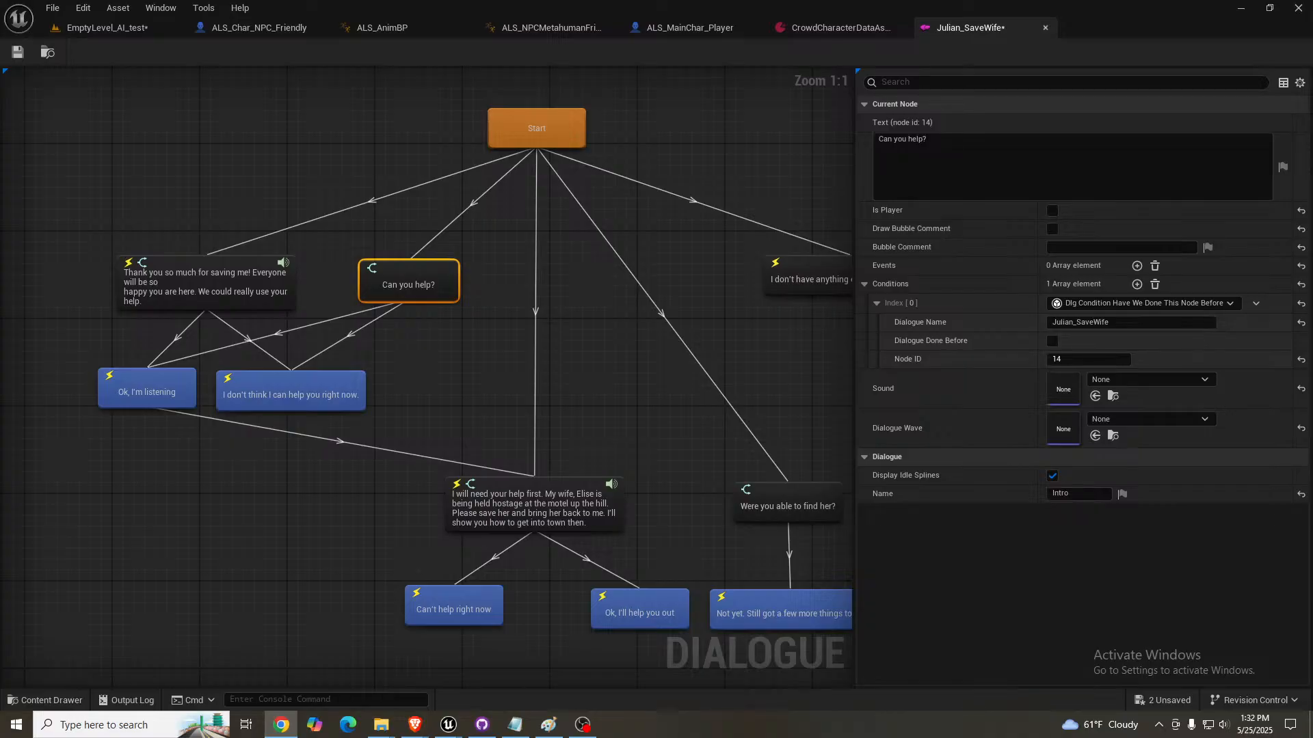
- Switch to ElevenLabs Text to Speech, replace the script with "Can you help?" and generate speech in Brian's voice
left_click_drag(0, 236, 555, 0)
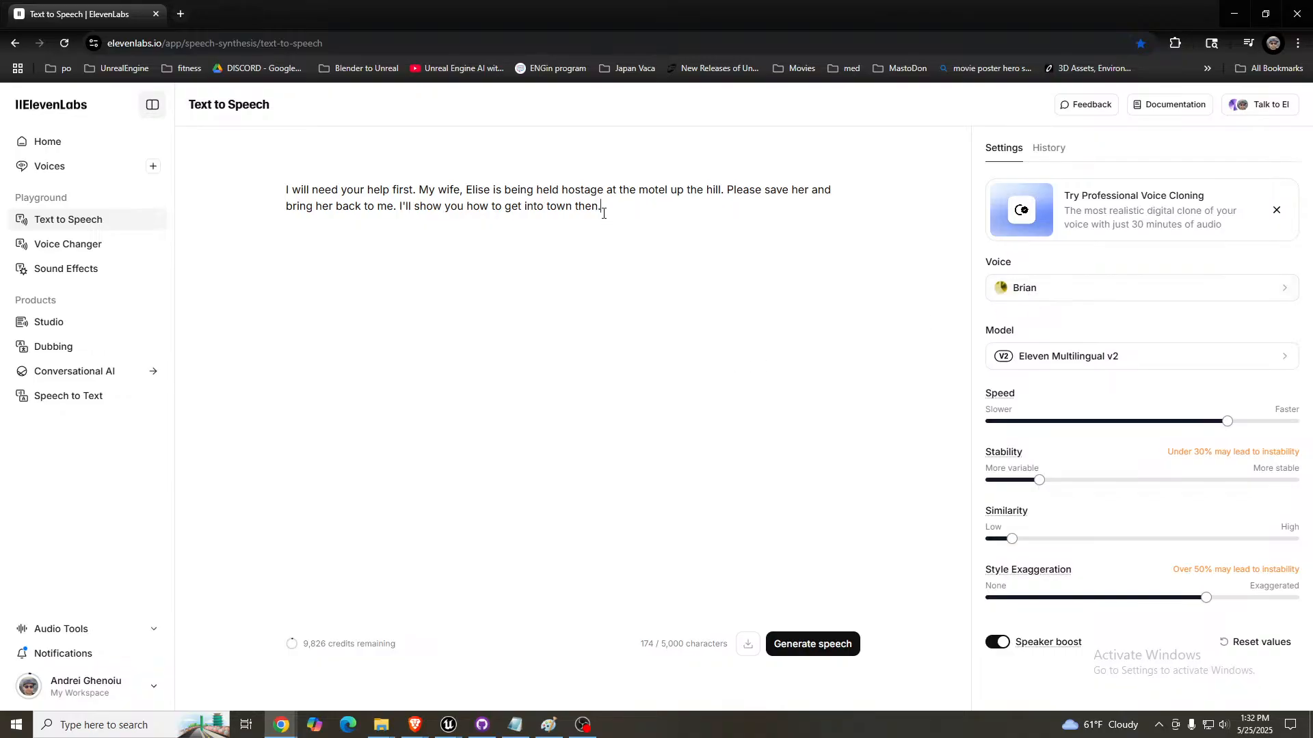
left_click_drag(616, 209, 240, 180)
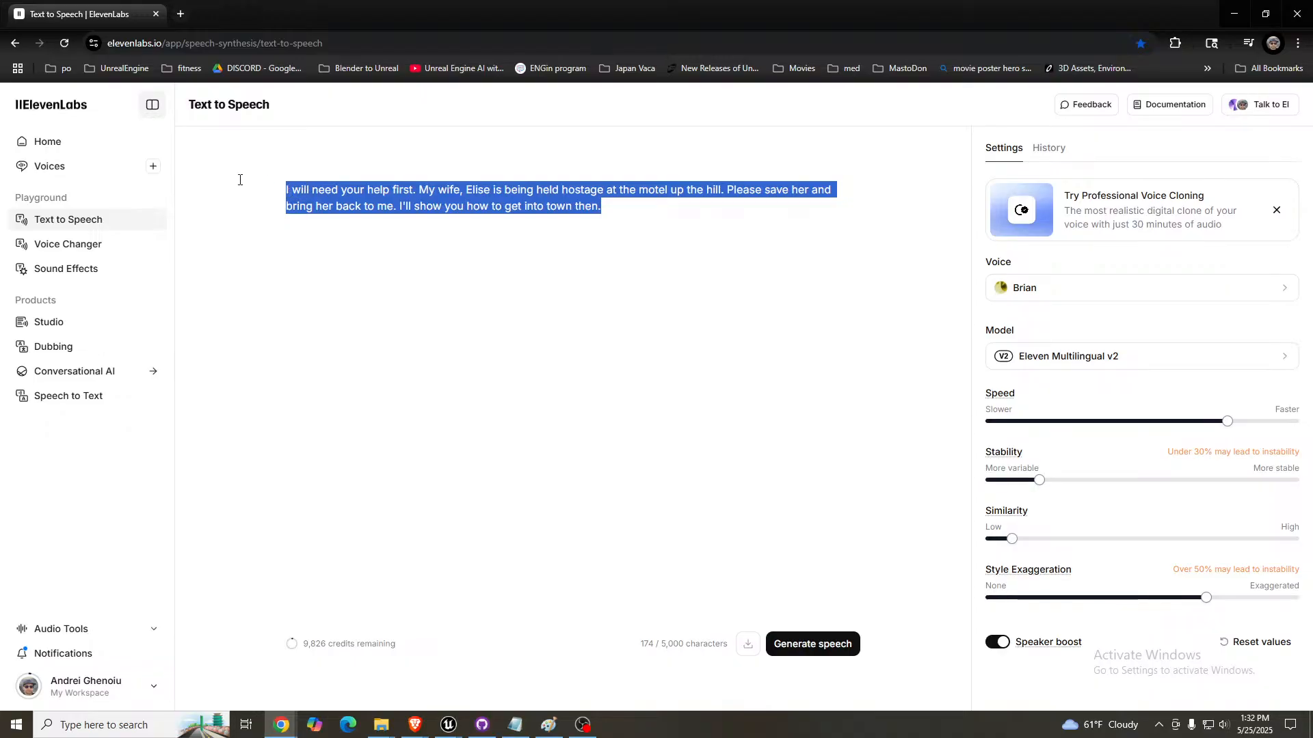
key("BackSpace")
type("Ca")
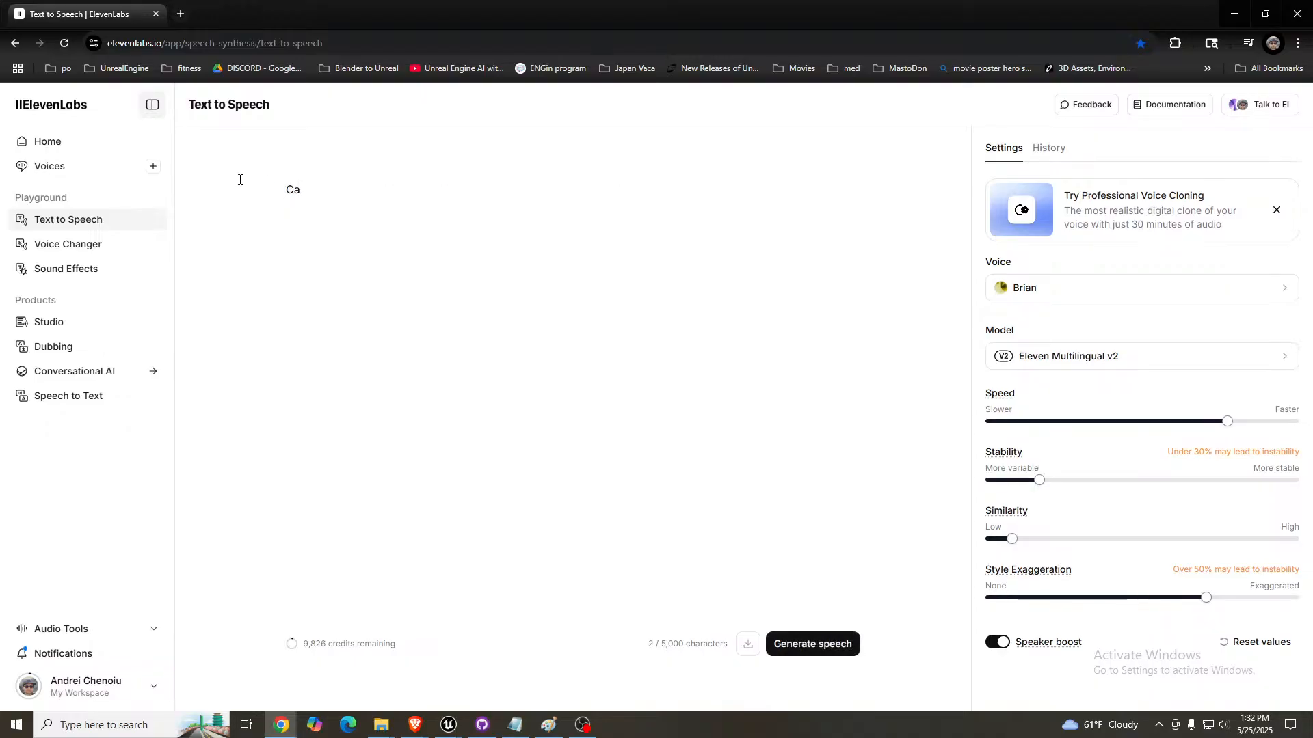
type("n you help?")
left_click(807, 646)
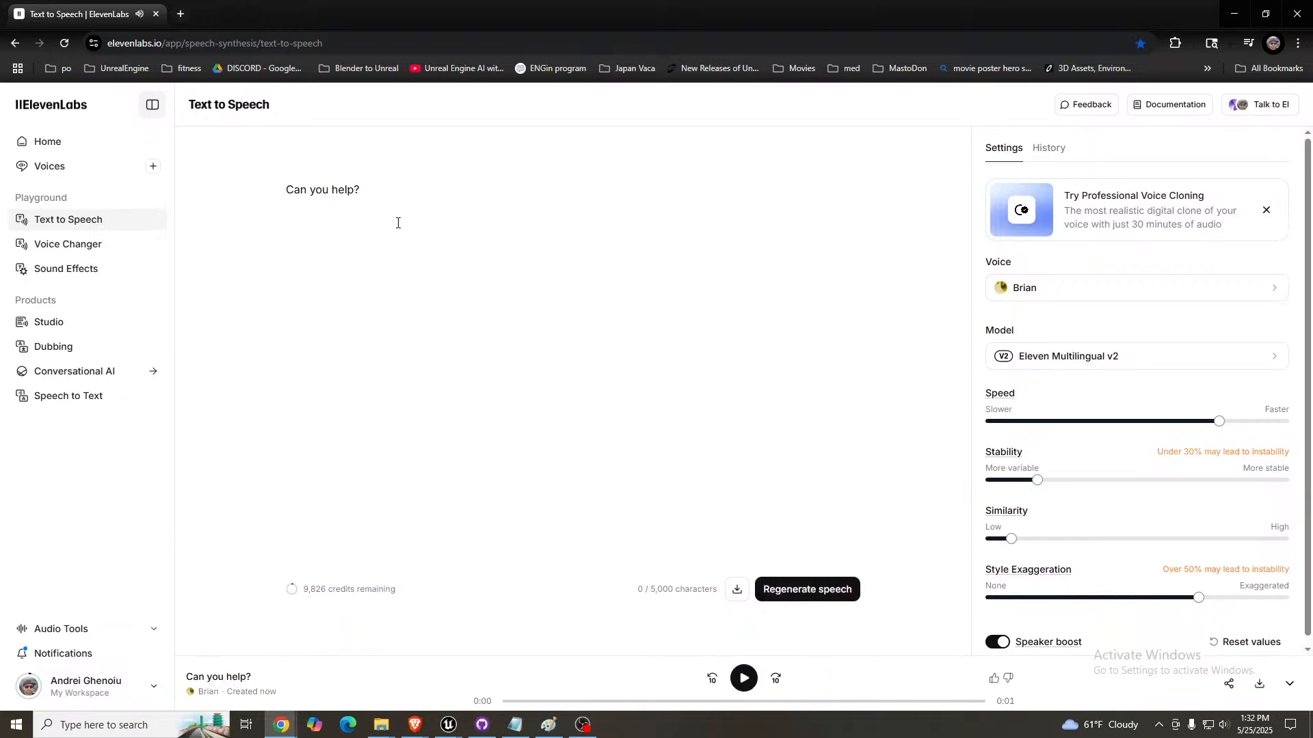
- Try the line as "Can you help???", generate and play its speech, and restore the single question mark
left_click(370, 189)
type("??")
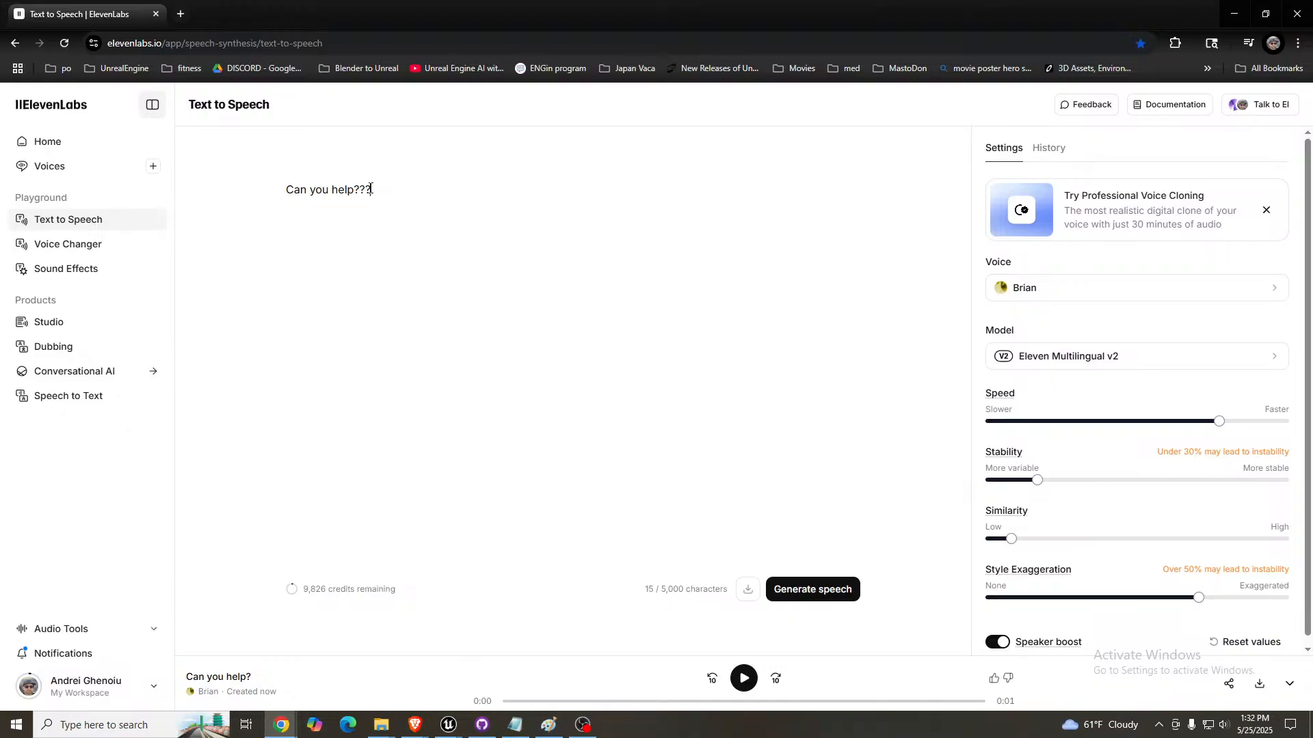
left_click(812, 590)
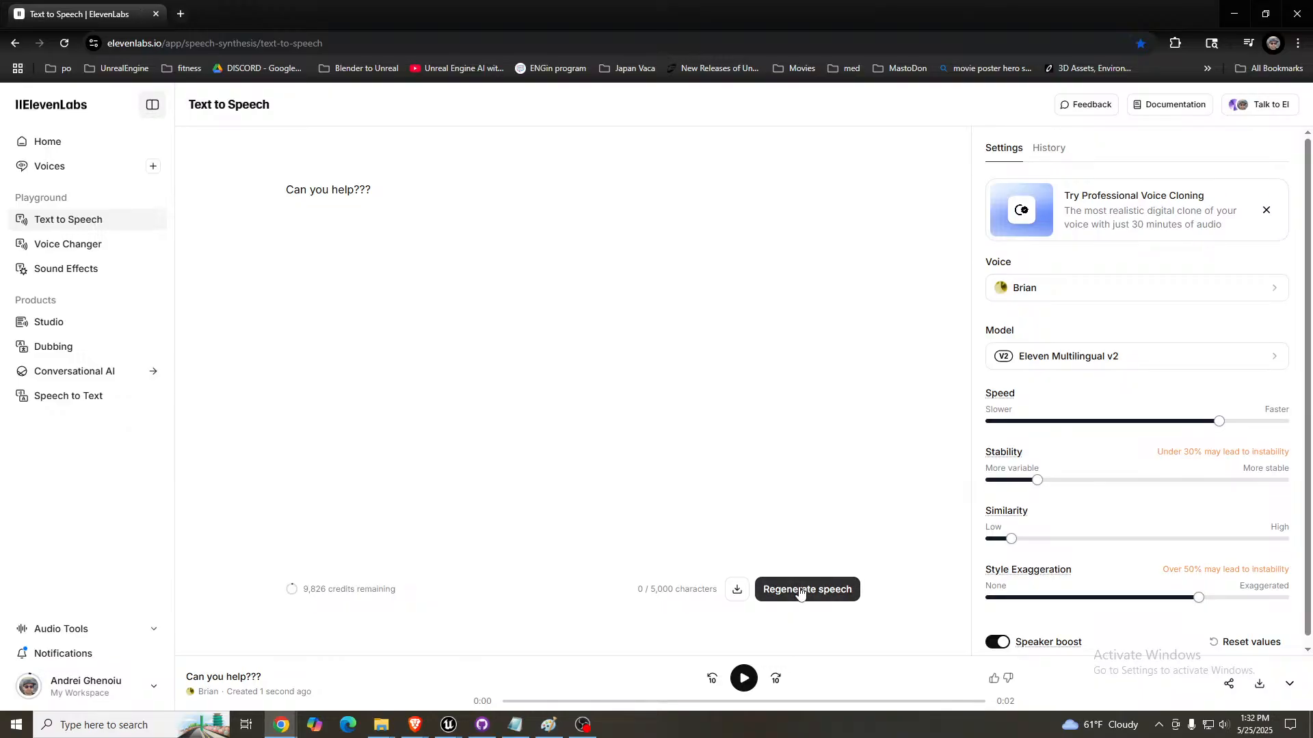
left_click(740, 680)
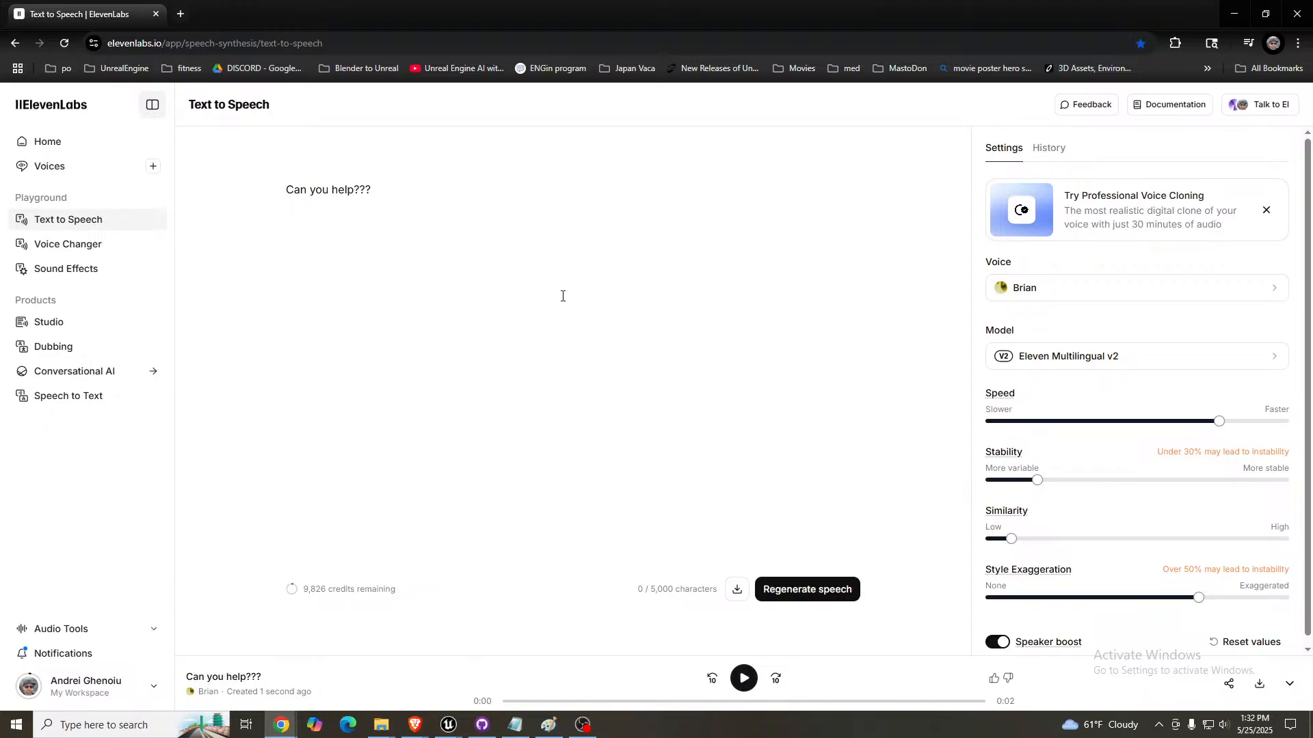
key("BackSpace")
key("BackSpace")
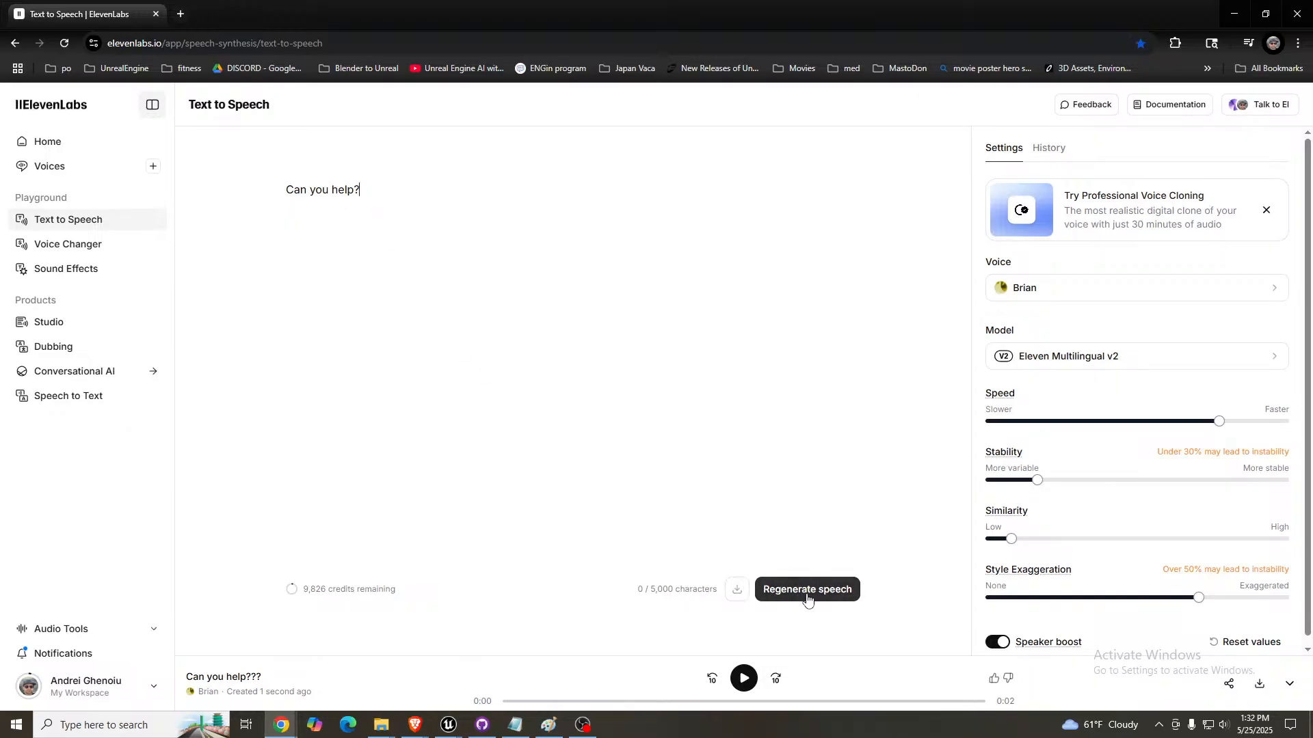
- Insert a space before the question mark and generate the line with the Eleven Flash v2.5 model
key("Left")
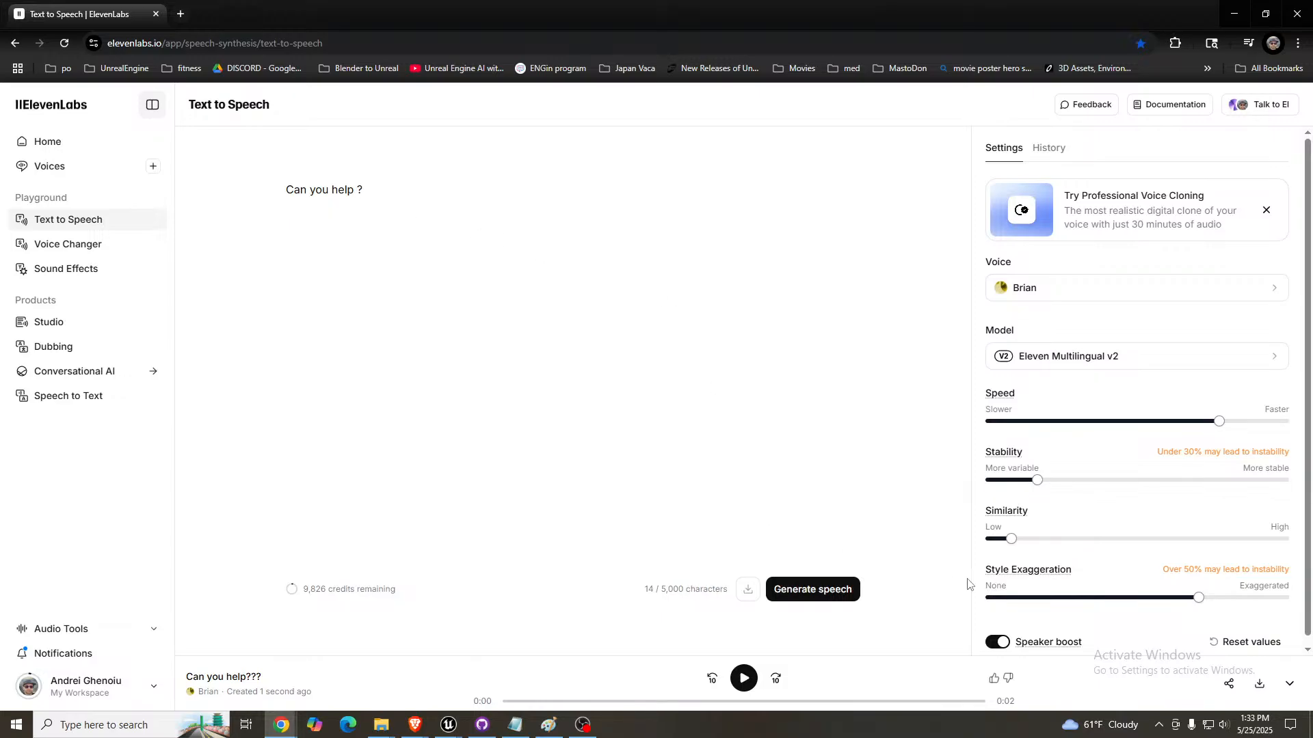
scroll(1145, 557, "down", 1)
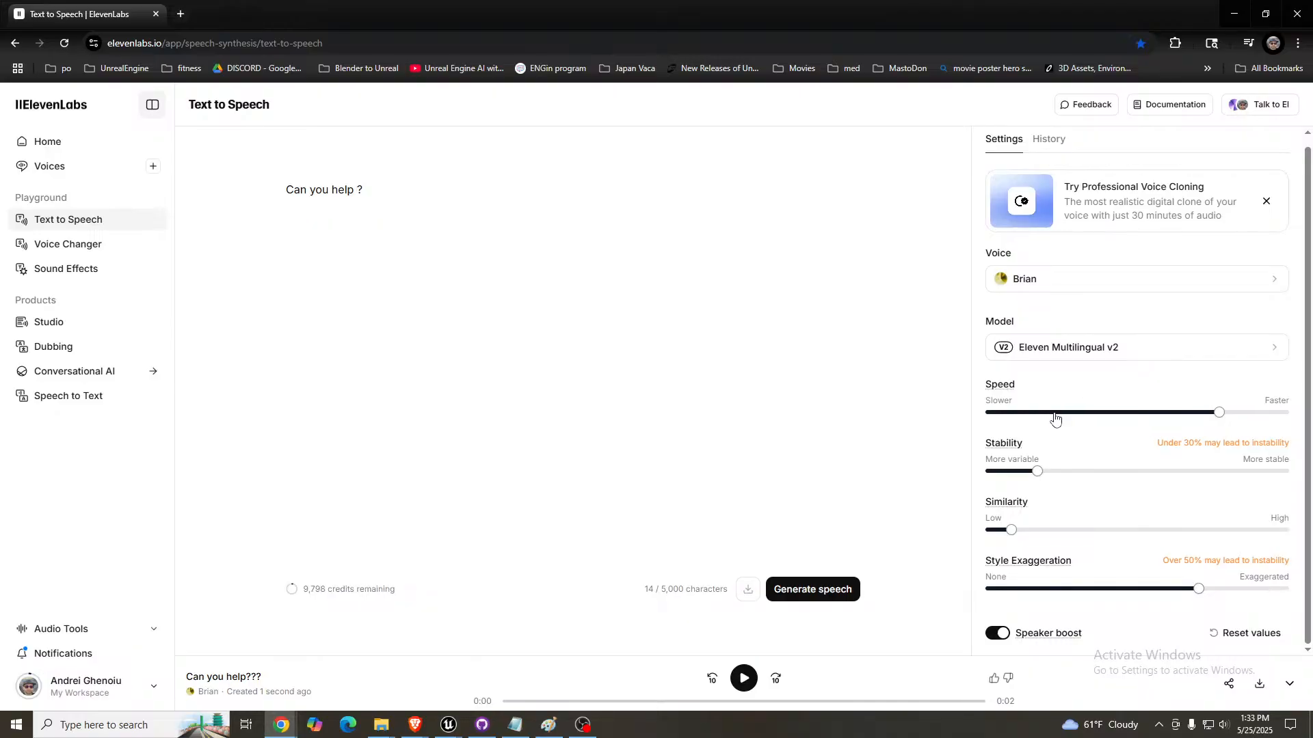
left_click(1119, 351)
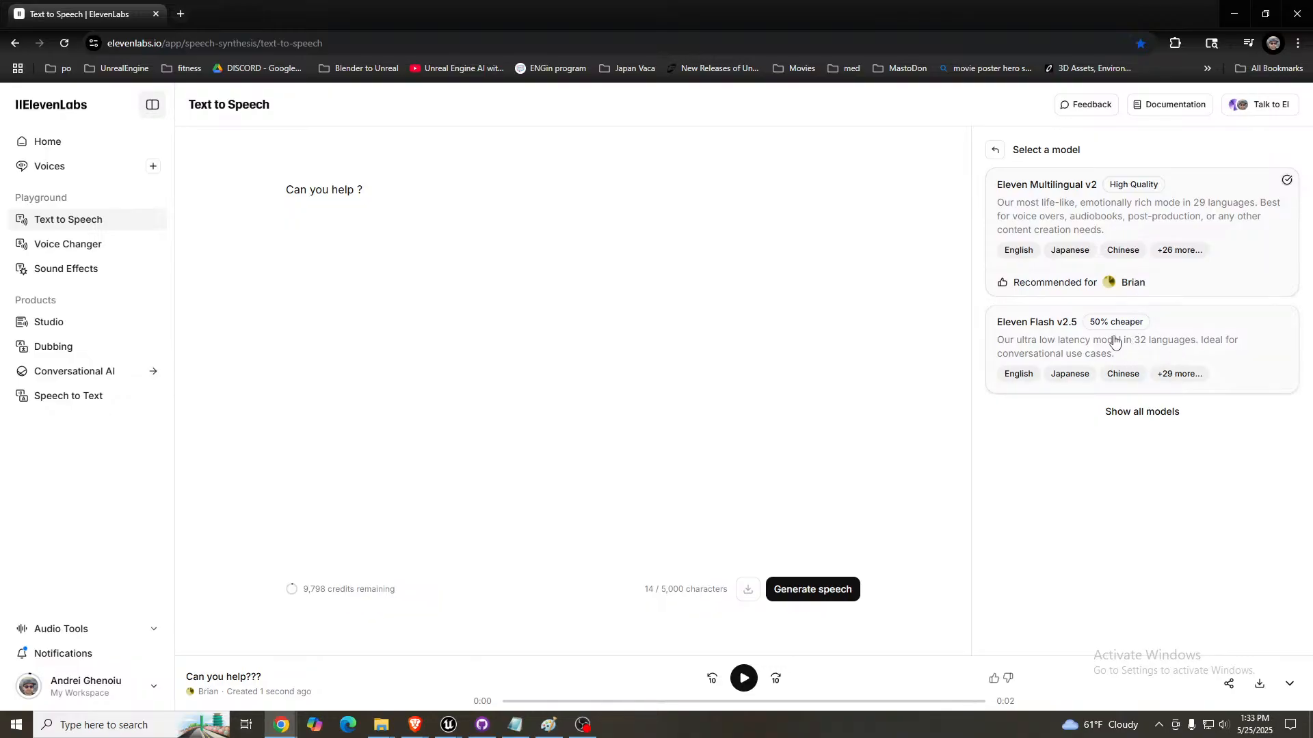
left_click(1048, 345)
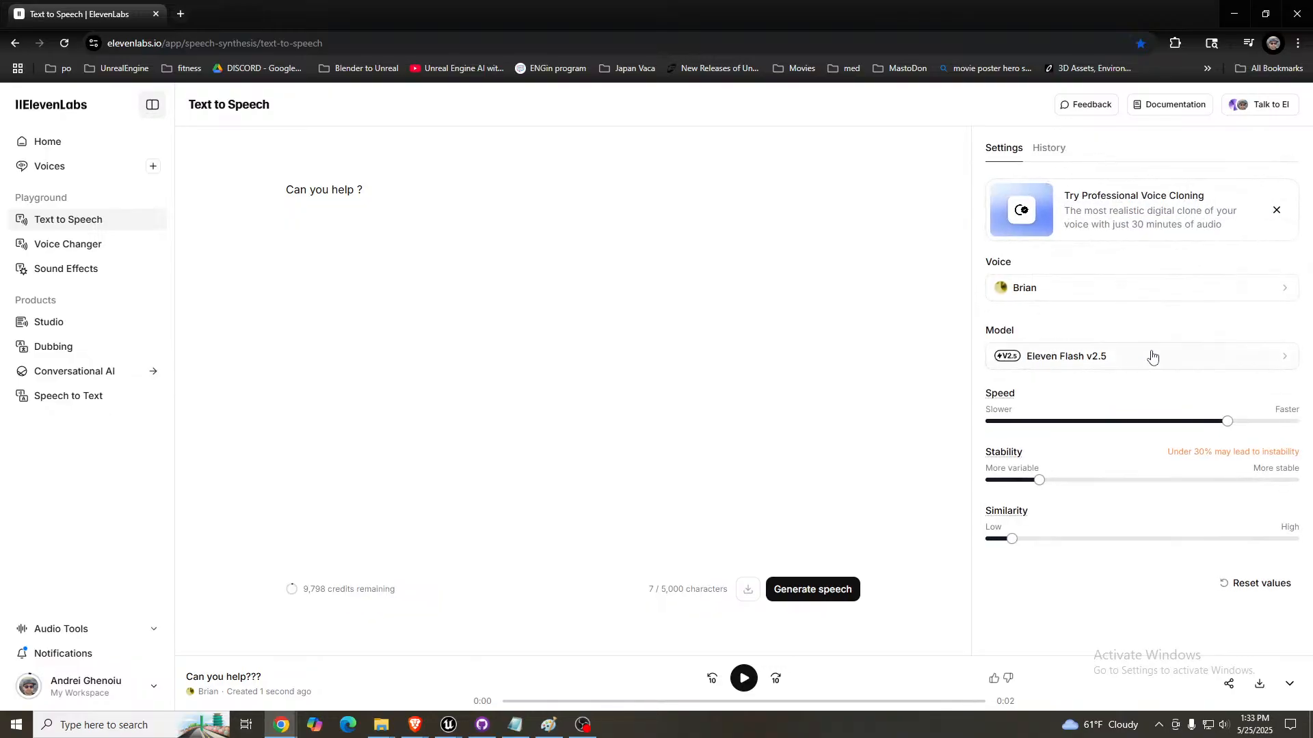
left_click(799, 592)
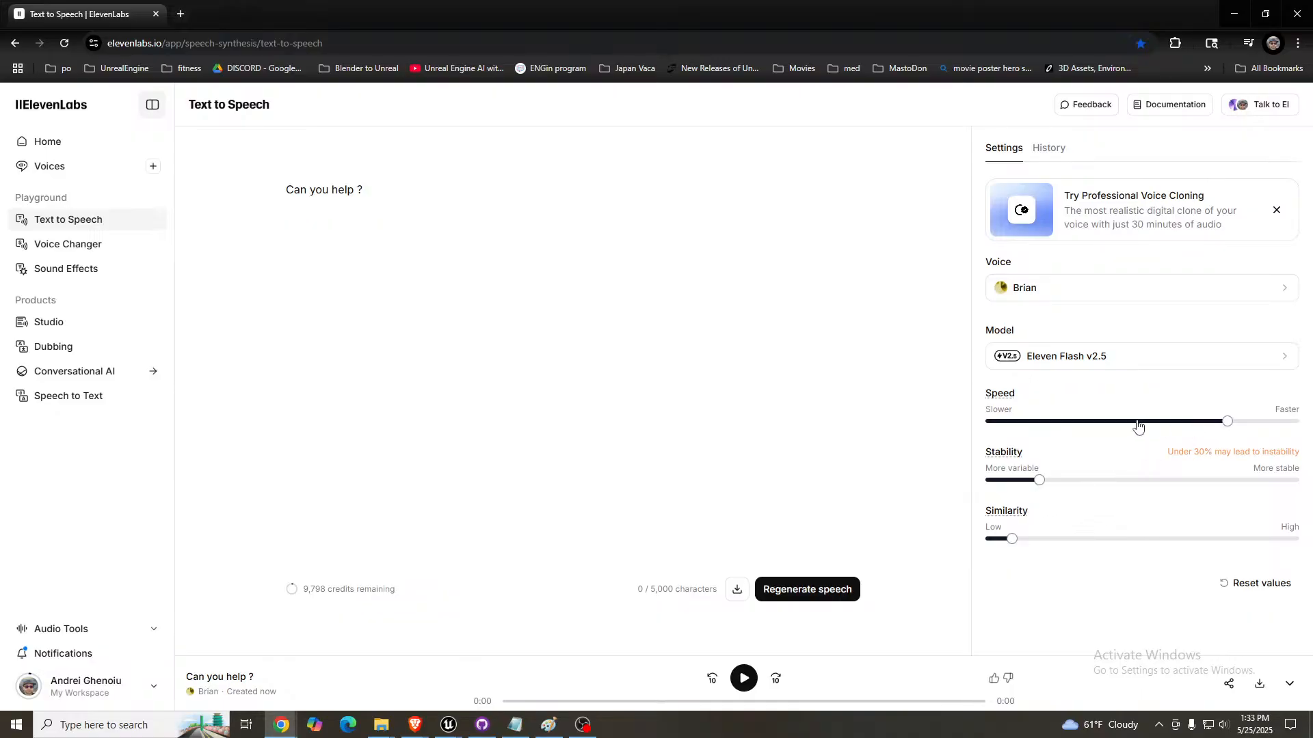
- Regenerate the "Can you help ?" line at a speed of 0.93 and download the audio
left_click_drag(1226, 422, 1128, 429)
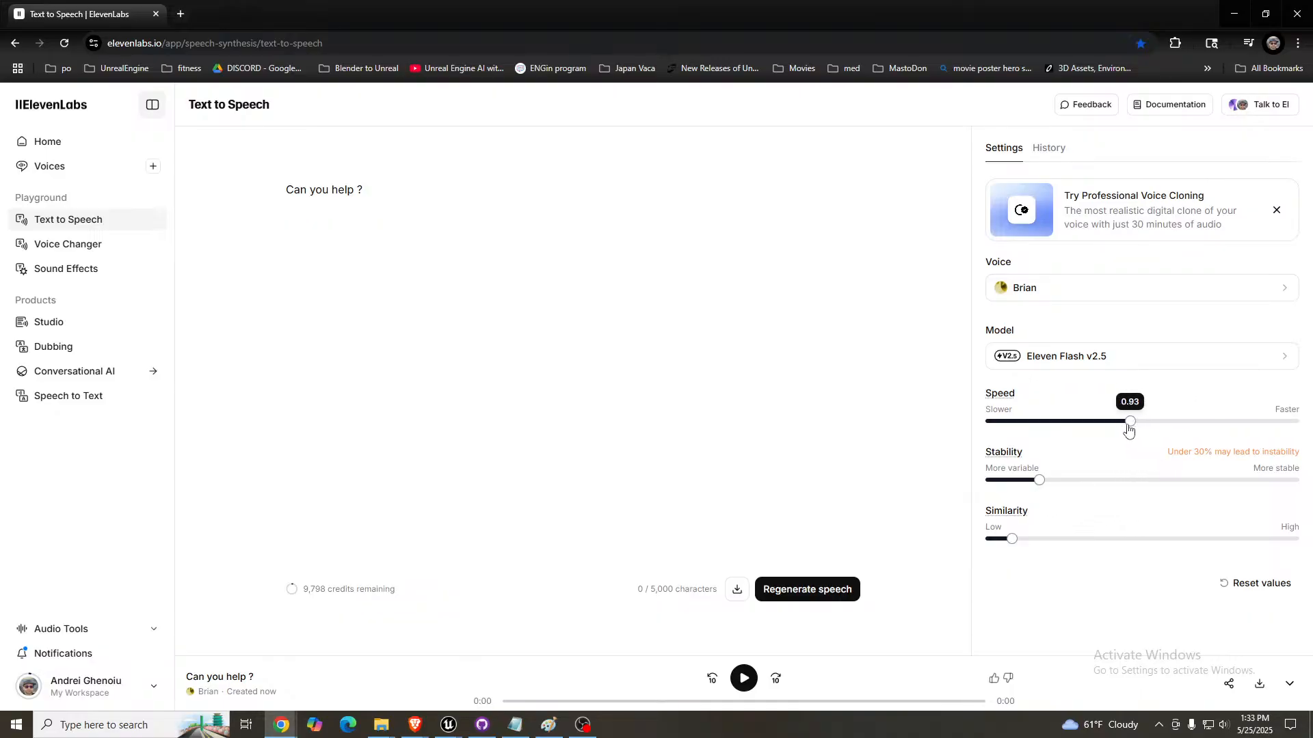
left_click(823, 592)
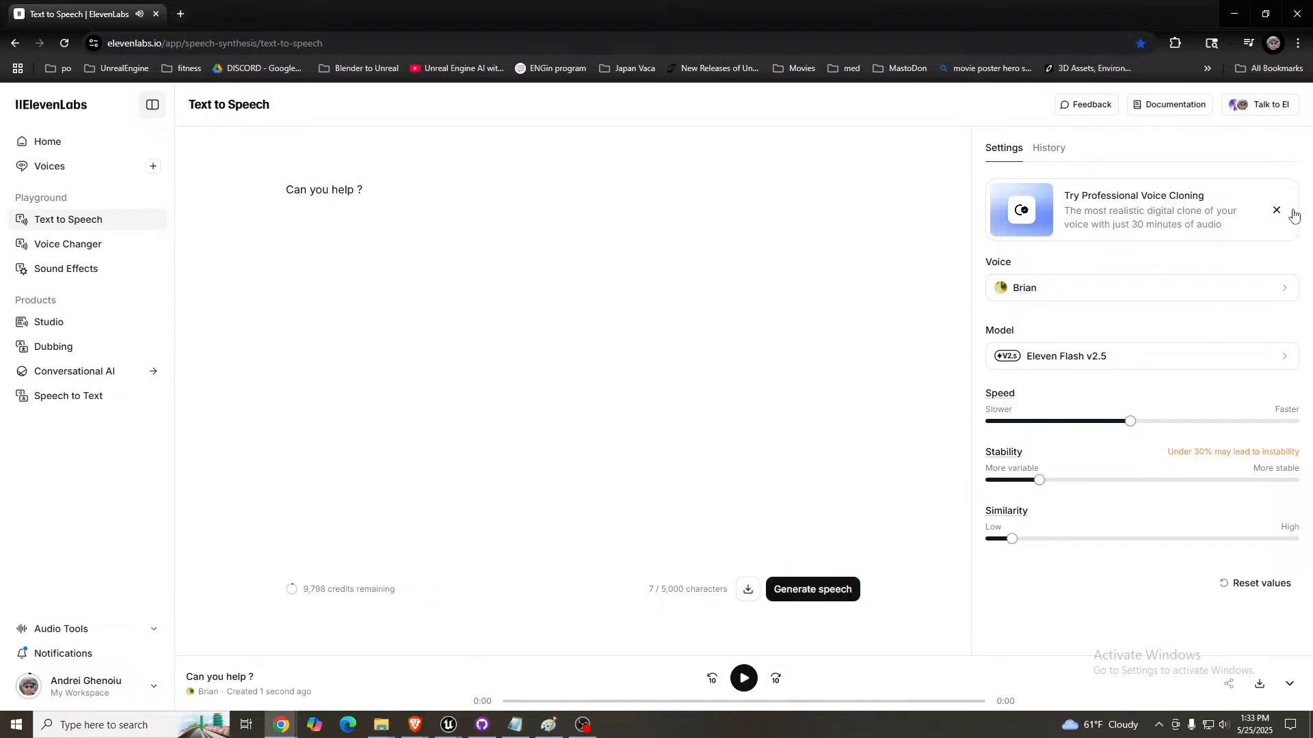
left_click(1260, 685)
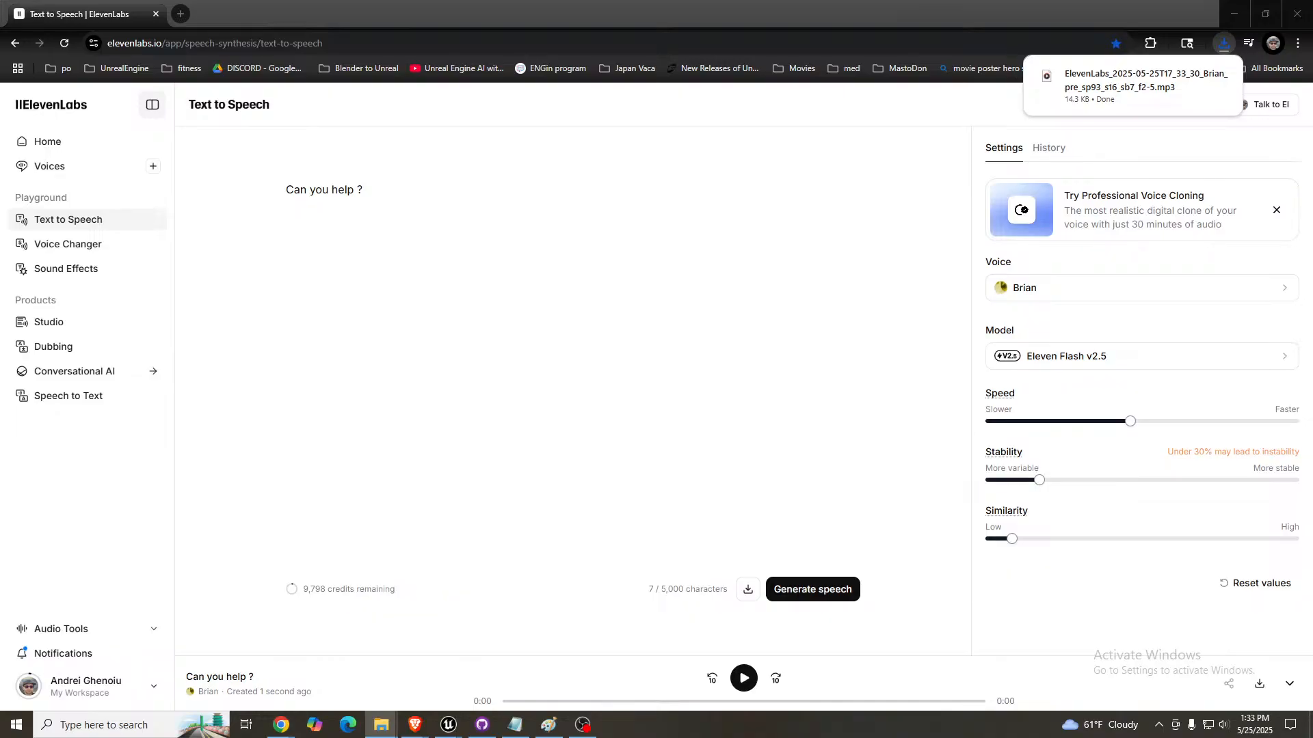
- Switch back to Unreal Engine and locate the facial montage of the "Thank you so much for saving me!" node in the Content Browser
left_click(1234, 14)
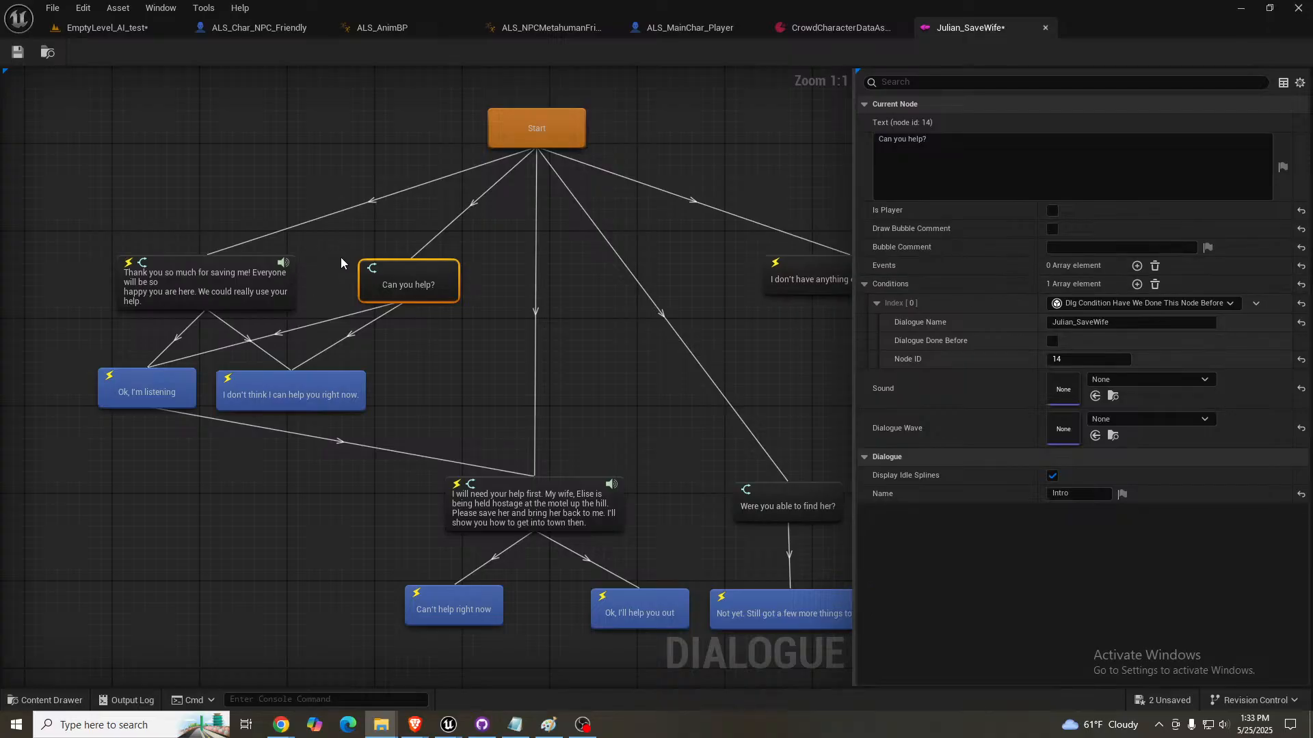
left_click(223, 291)
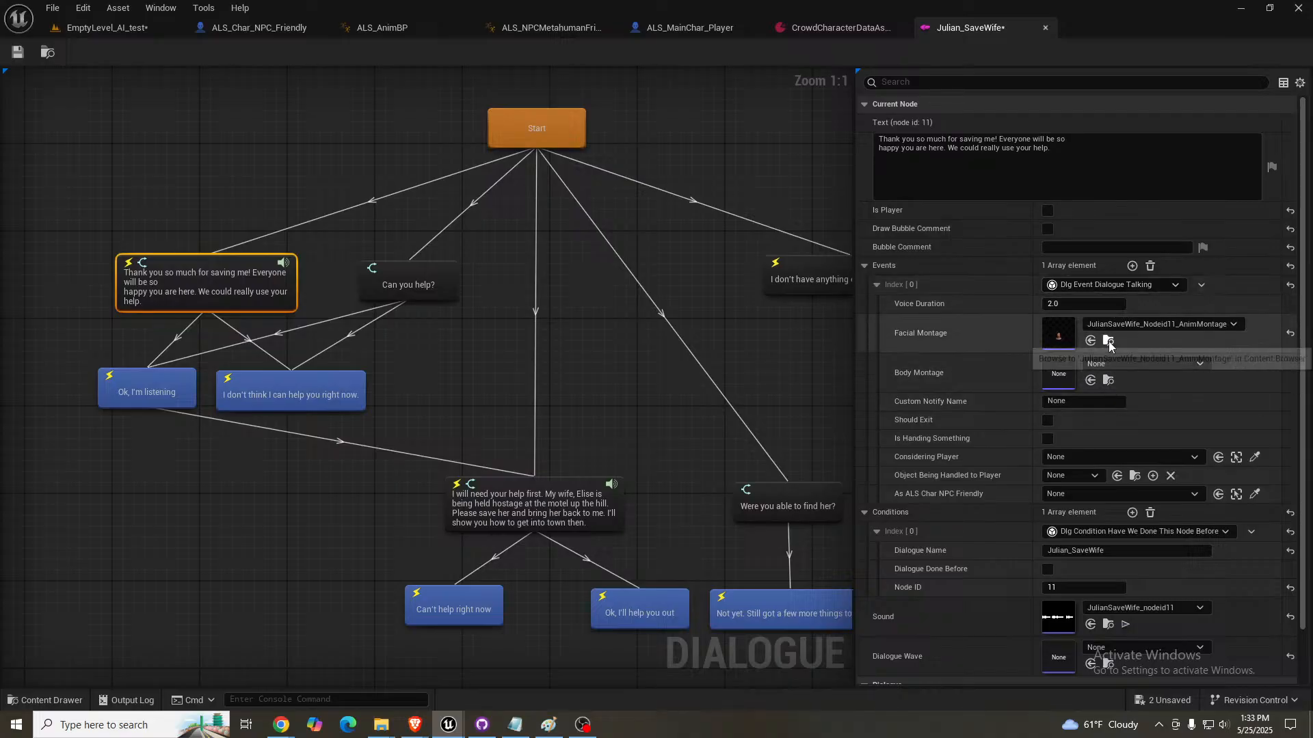
left_click_drag(1312, 235, 614, 116)
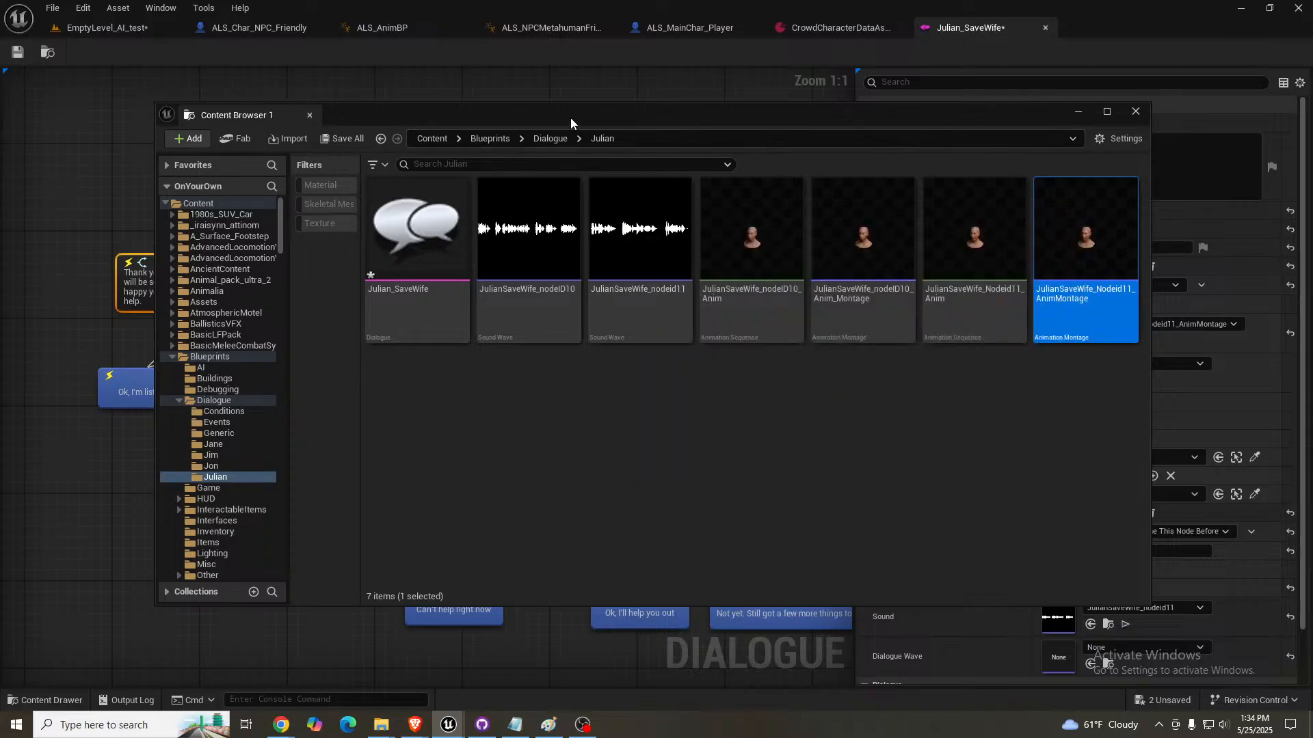
left_click_drag(570, 117, 895, 49)
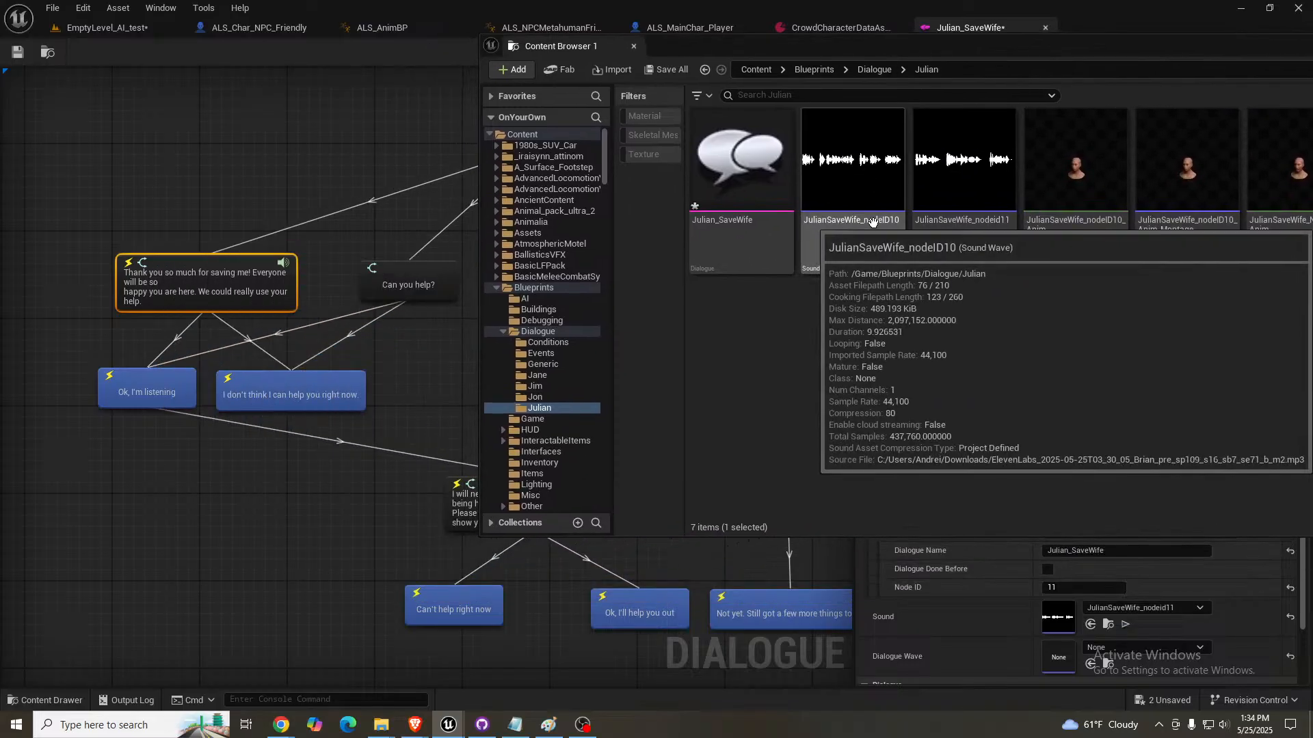
- Play the JulianSaveWife_nodeid11 sound and compare the names of both existing sound waves with the IDs of their dialogue nodes
double_click(232, 275)
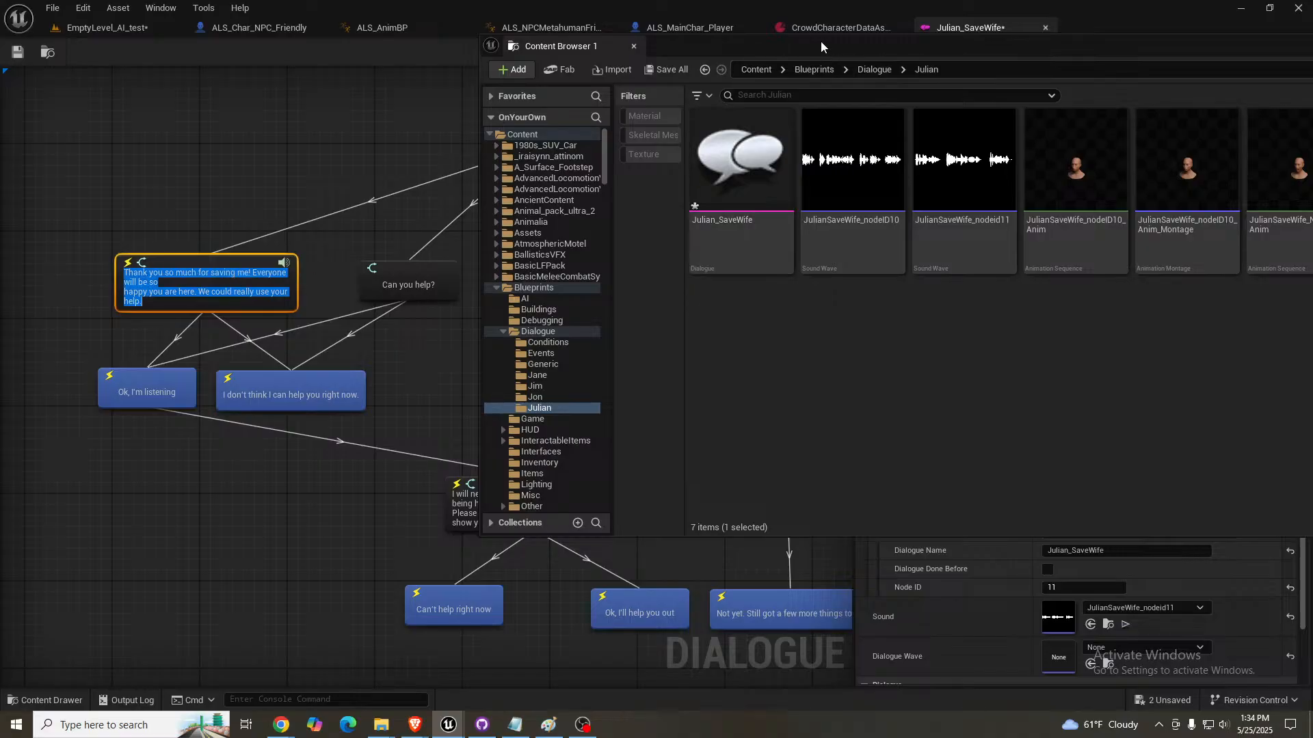
left_click_drag(820, 43, 423, 396)
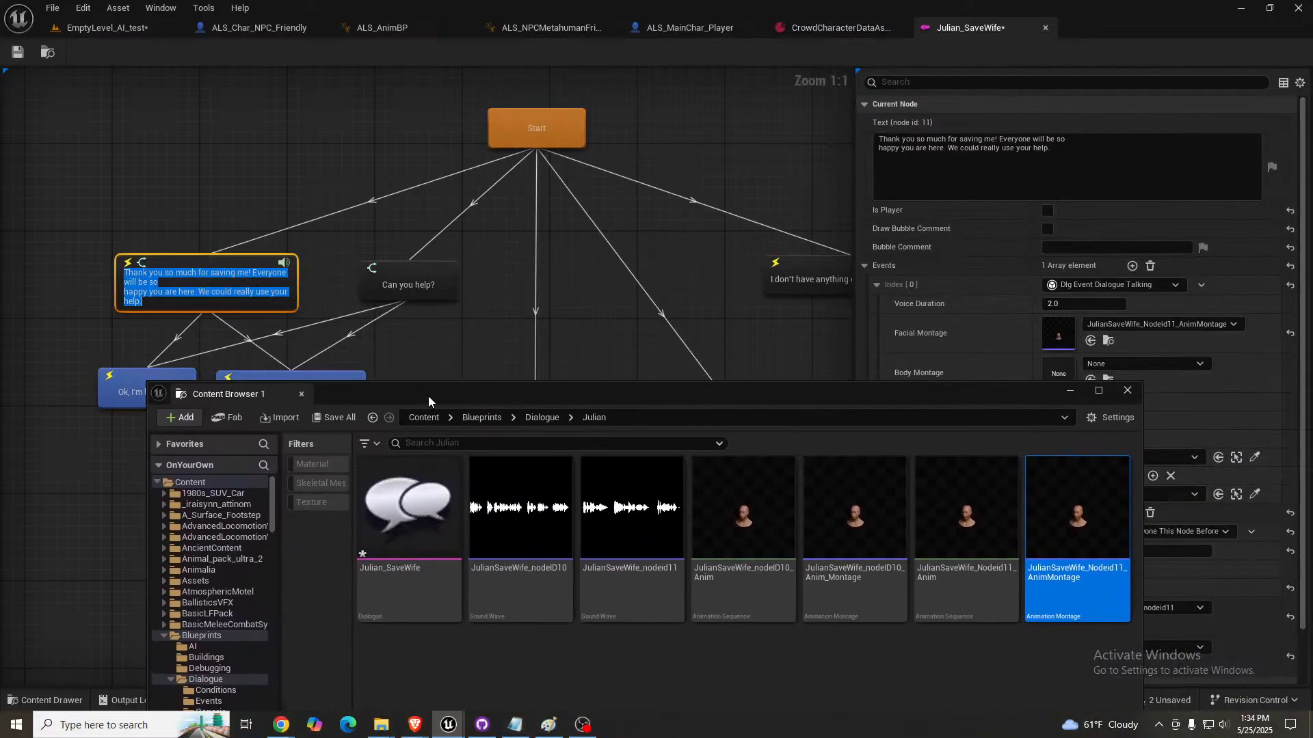
left_click(632, 509)
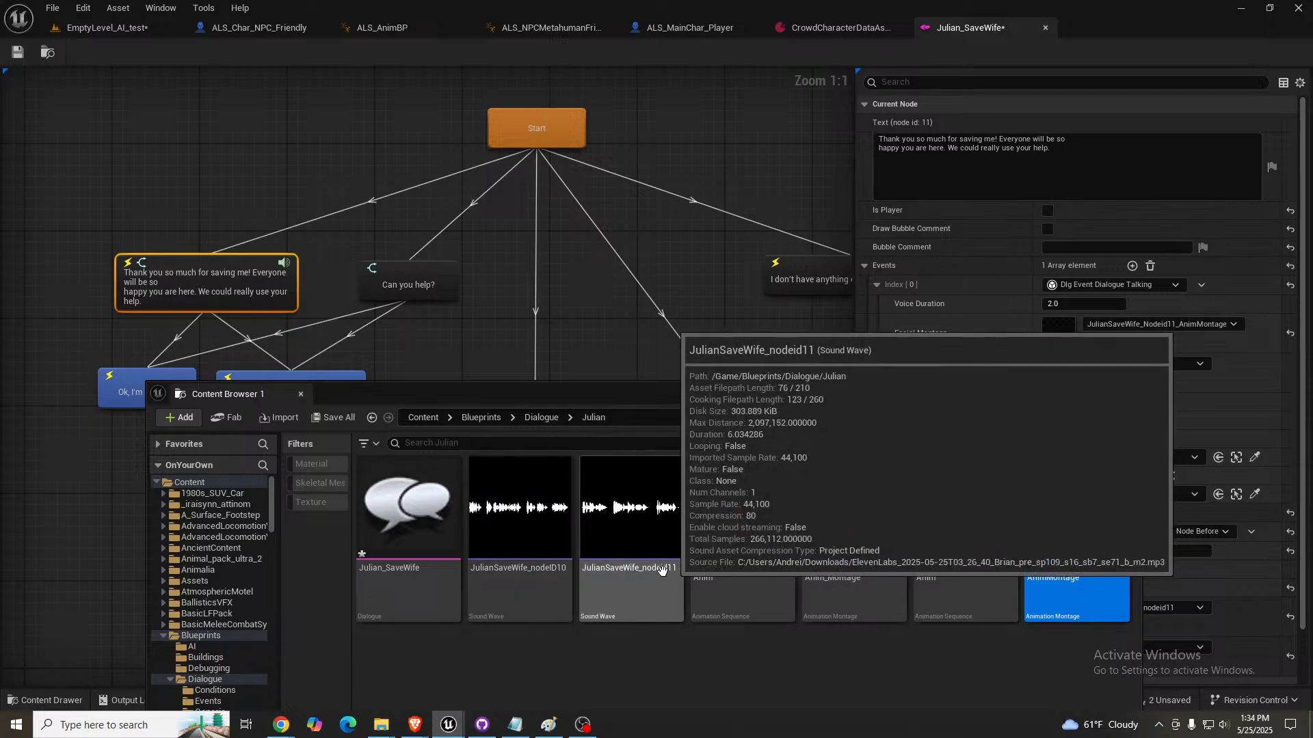
left_click(640, 579)
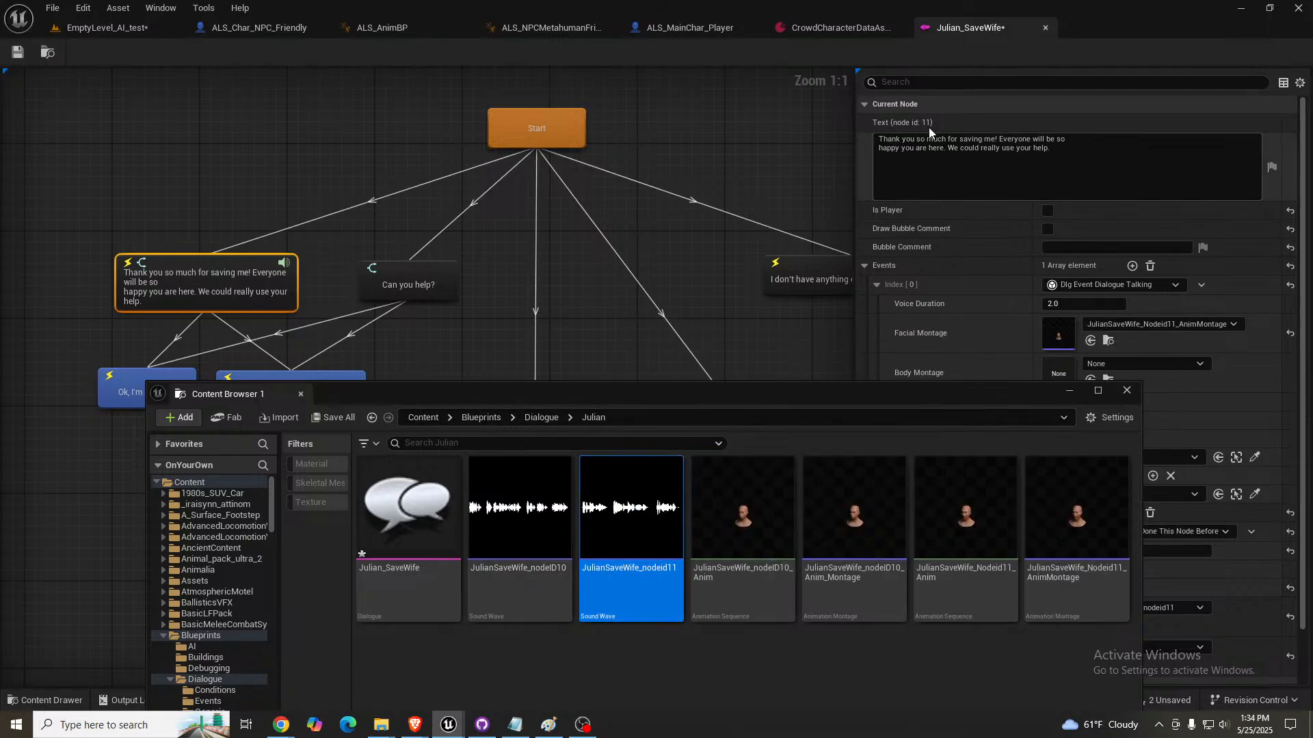
left_click(520, 585)
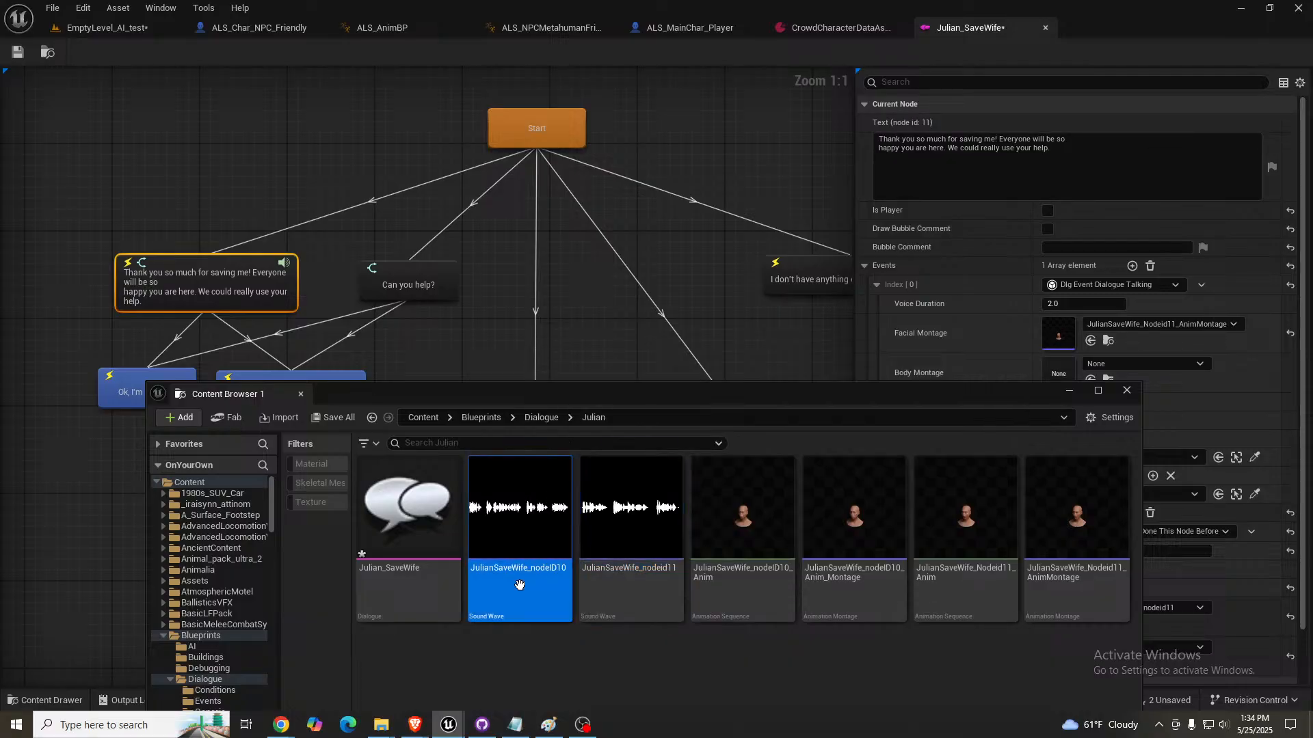
left_click_drag(527, 391, 1190, 328)
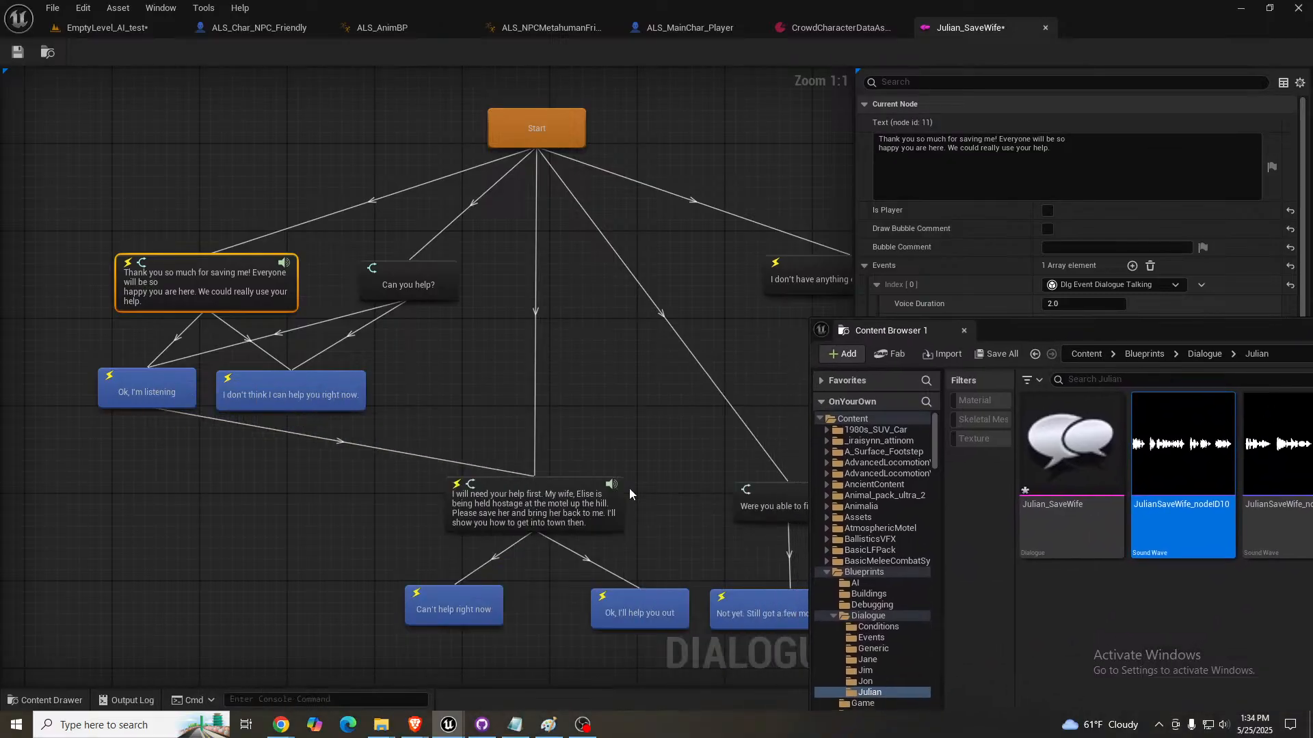
left_click(554, 504)
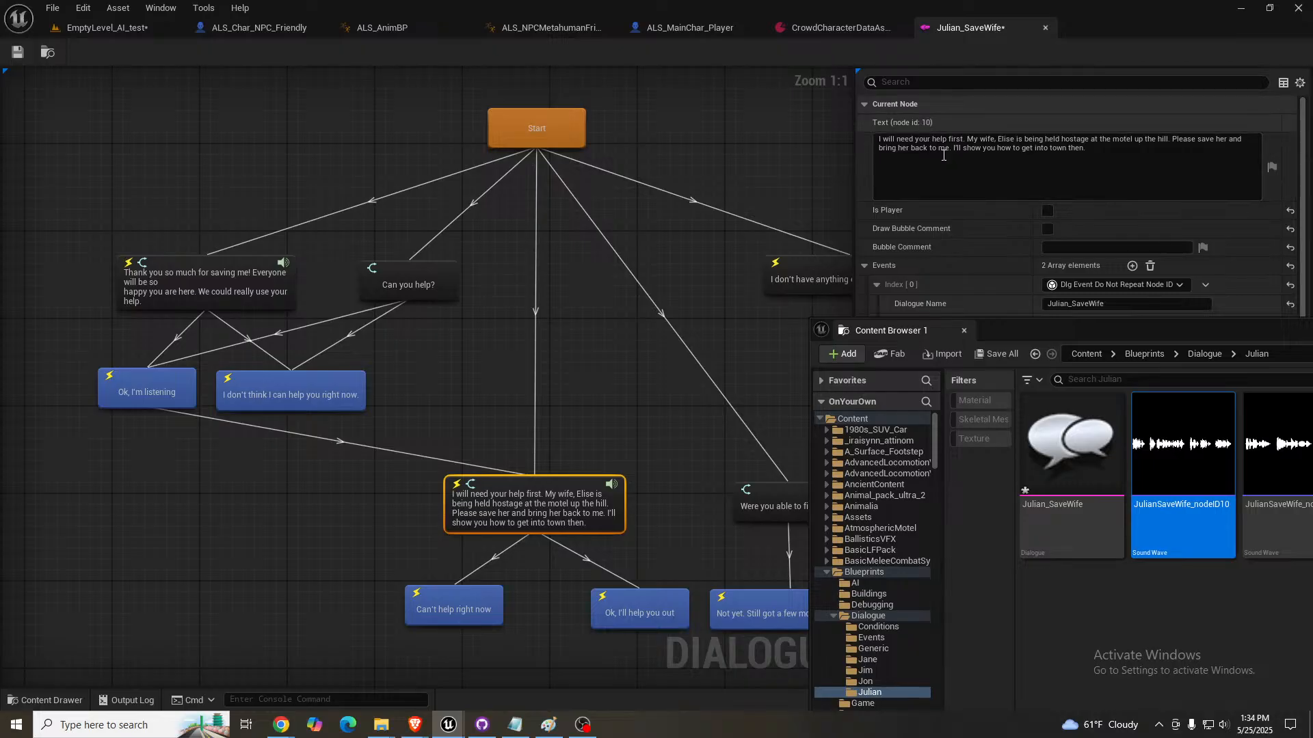
left_click_drag(1093, 326, 454, 291)
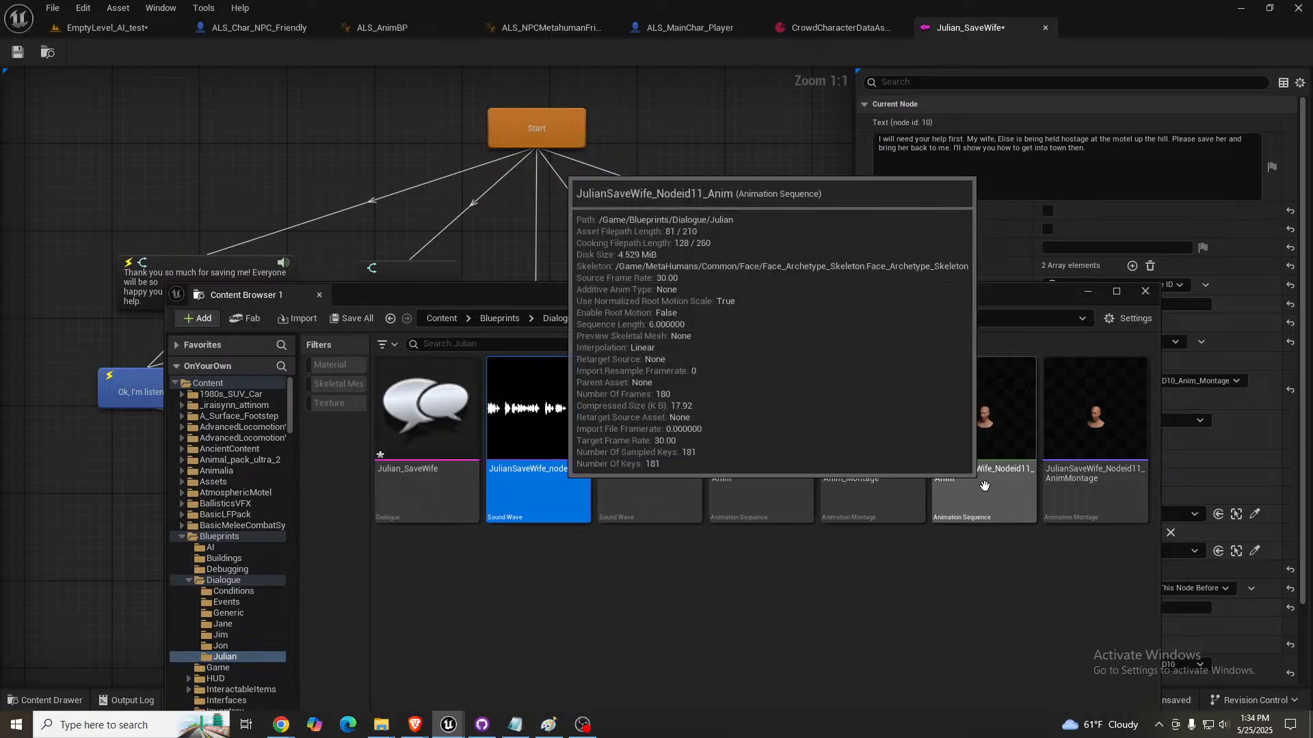
- Import the downloaded ElevenLabs audio into the Julian dialogue folder, using the JulianSaveWife_nodeID10 sound wave as the template
left_click_drag(546, 301, 520, 341)
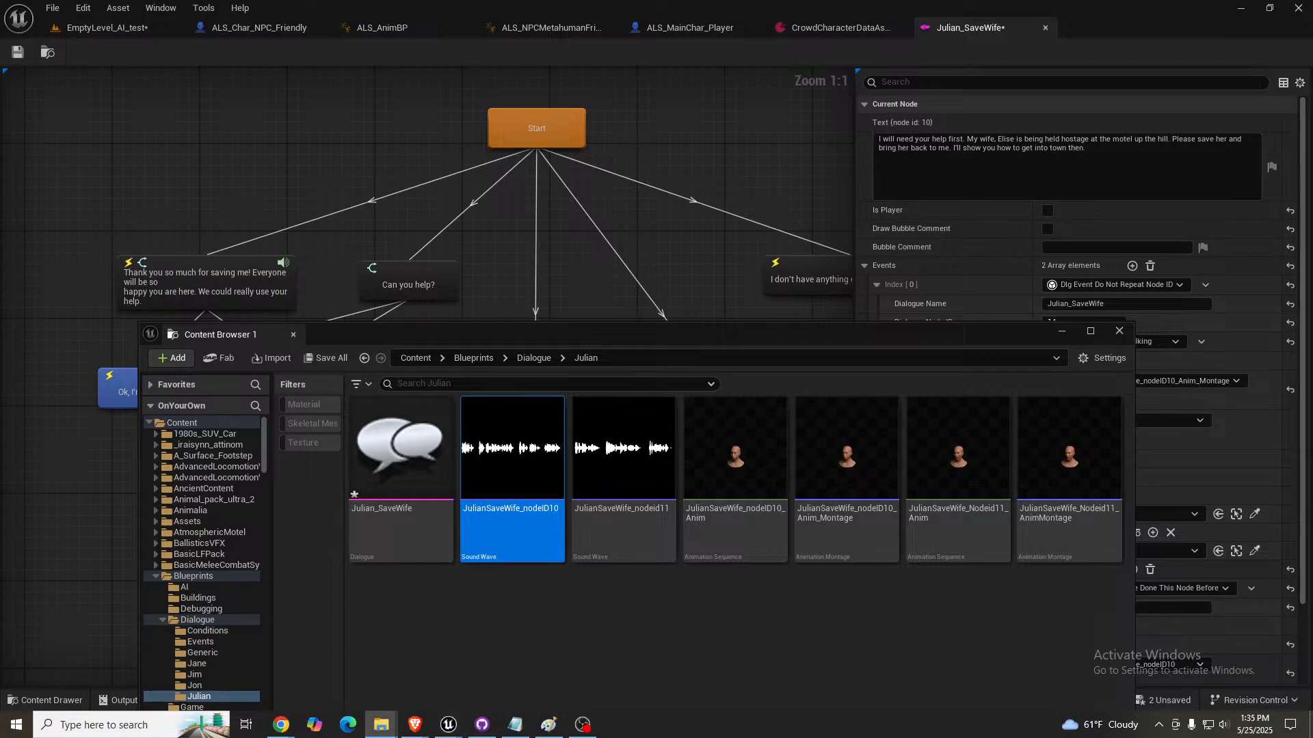
left_click_drag(719, 630, 725, 631)
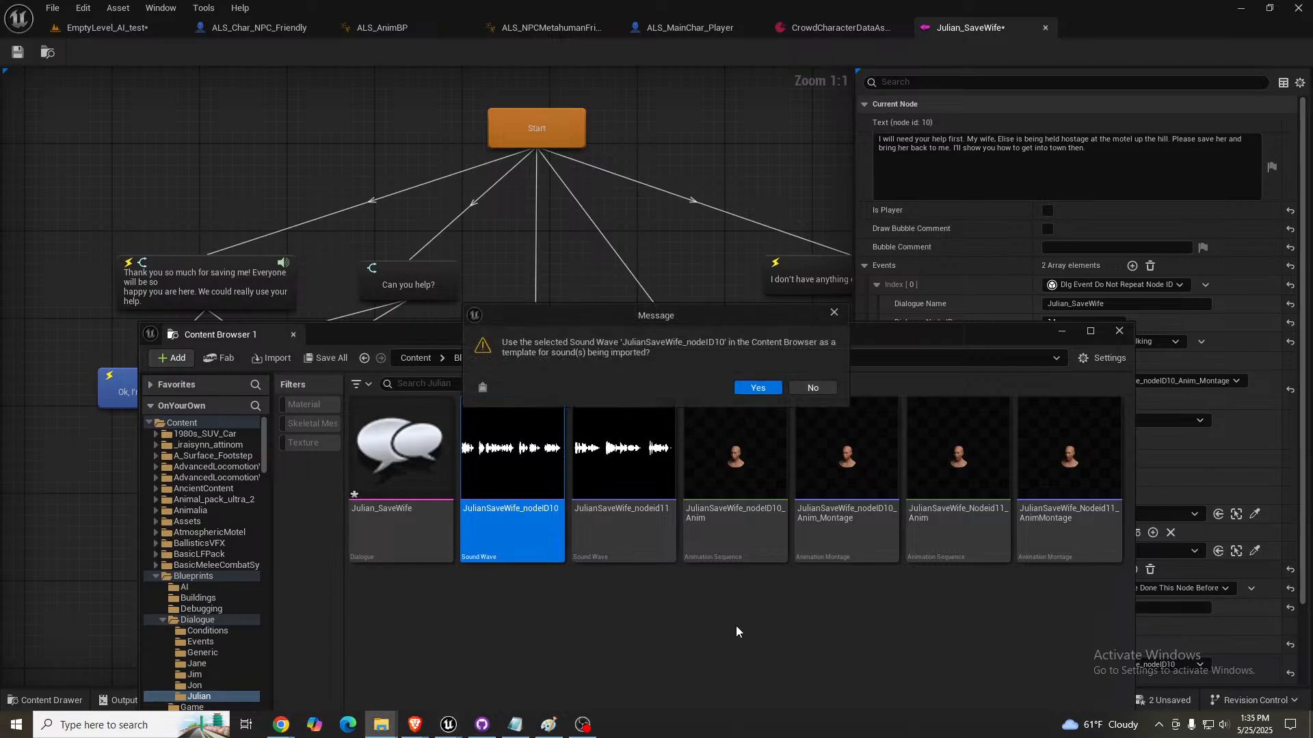
left_click(763, 391)
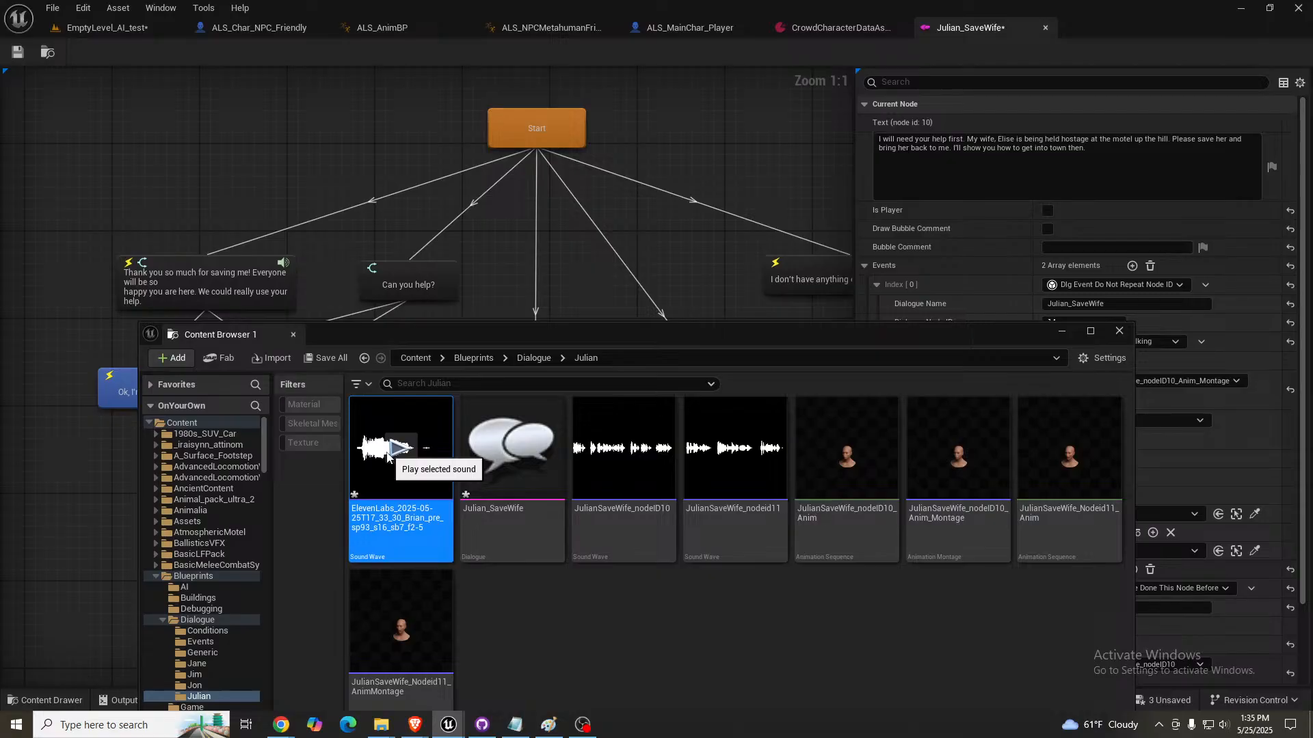
- Check the "Can you help?" node's ID and rename the imported sound wave as JulianSaveWife_nodeID14, reusing the name of the nodeID10 sound
left_click(436, 531)
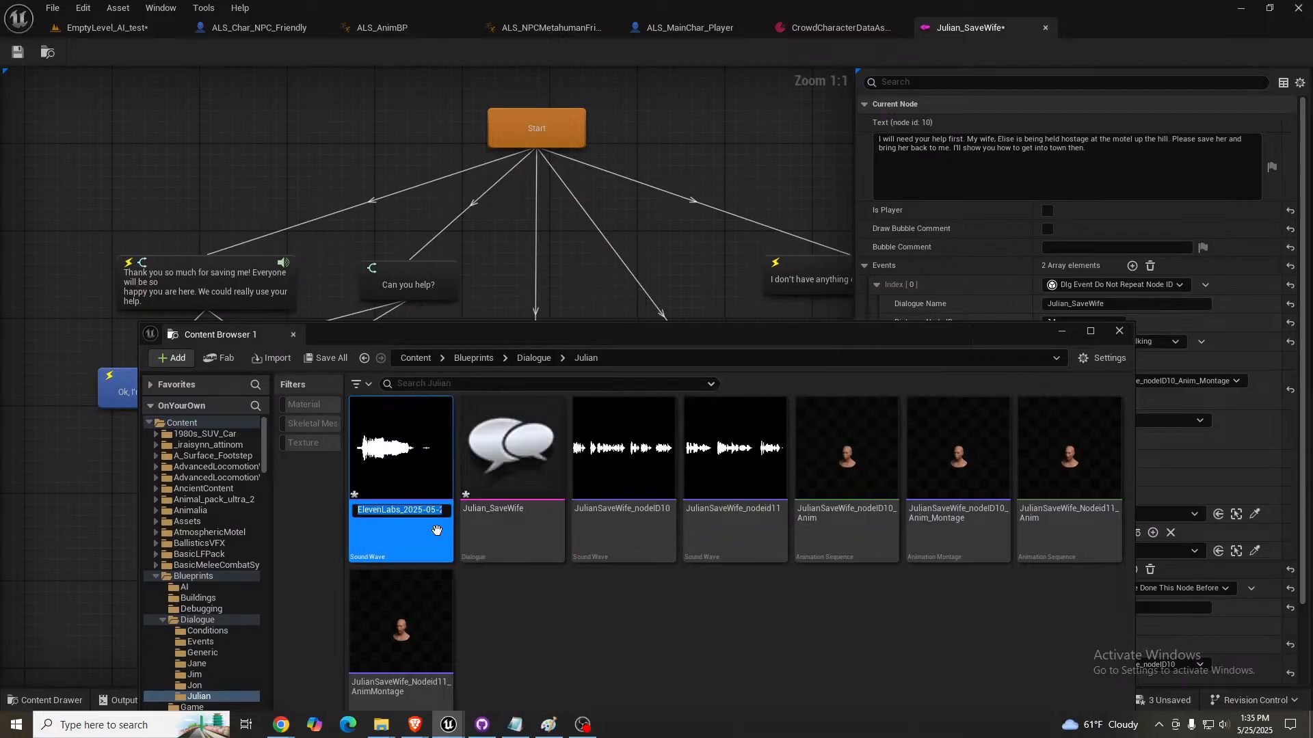
left_click(413, 277)
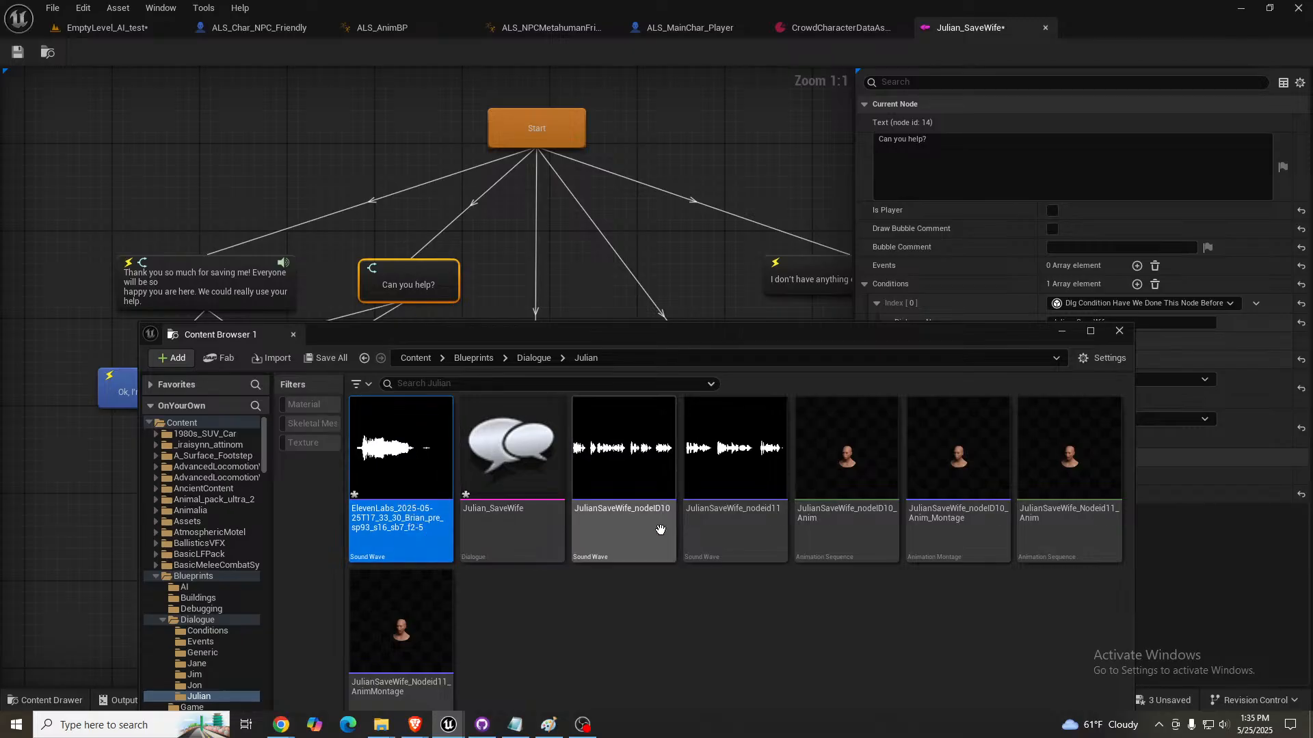
left_click(627, 511)
left_click(627, 512)
key("ctrl+c")
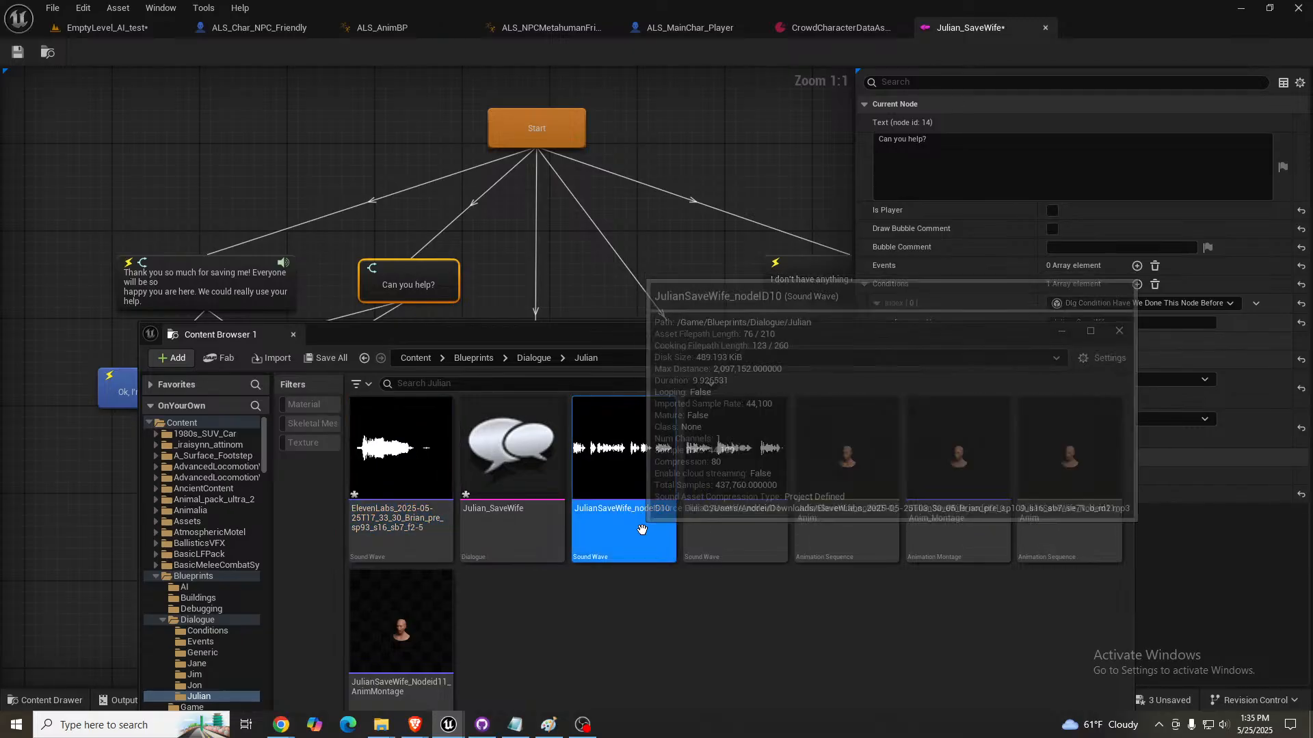
left_click(448, 547)
left_click(448, 547)
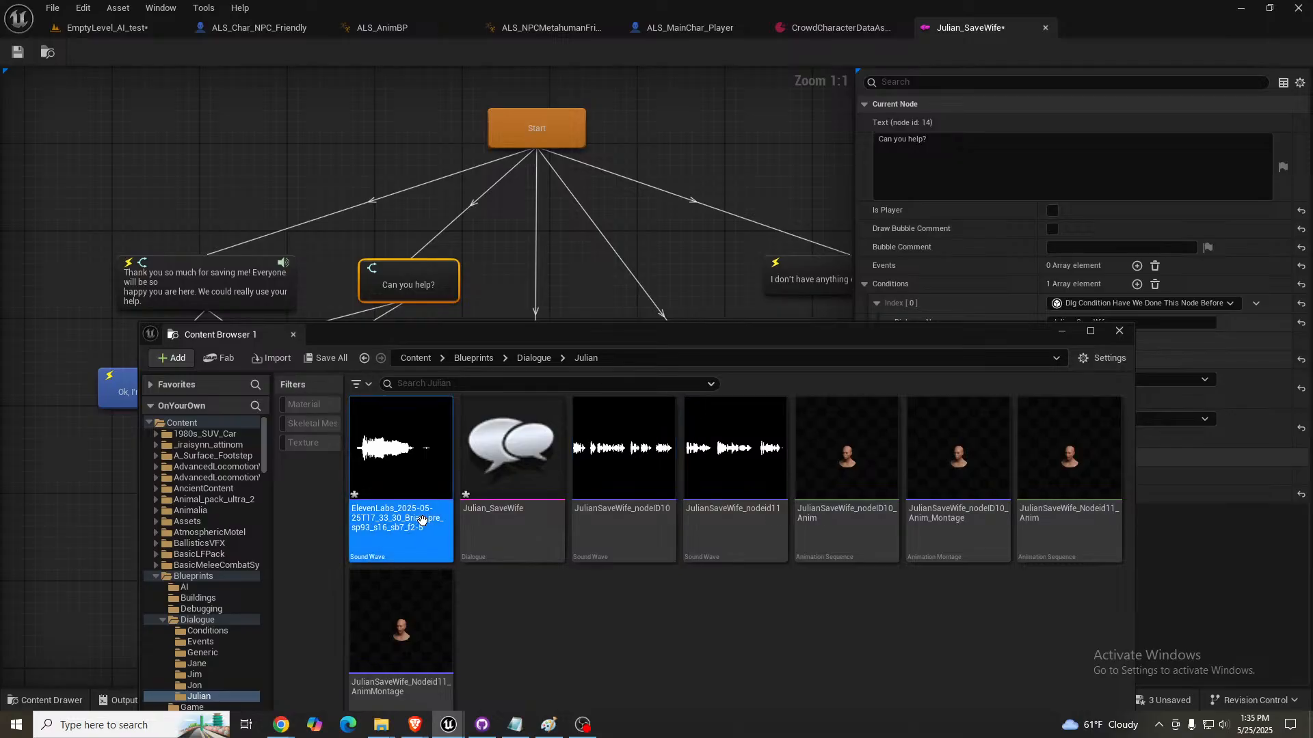
key("ctrl+v")
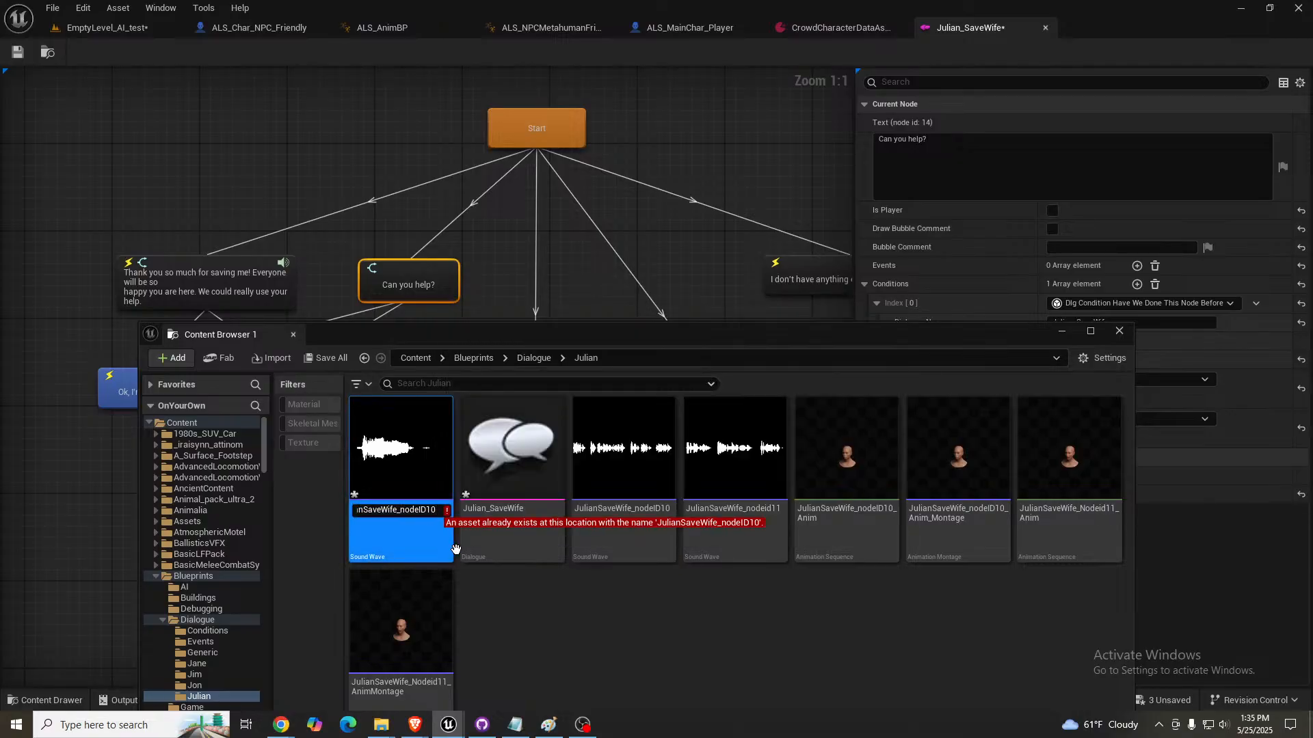
key("BackSpace")
type("4")
key("Return")
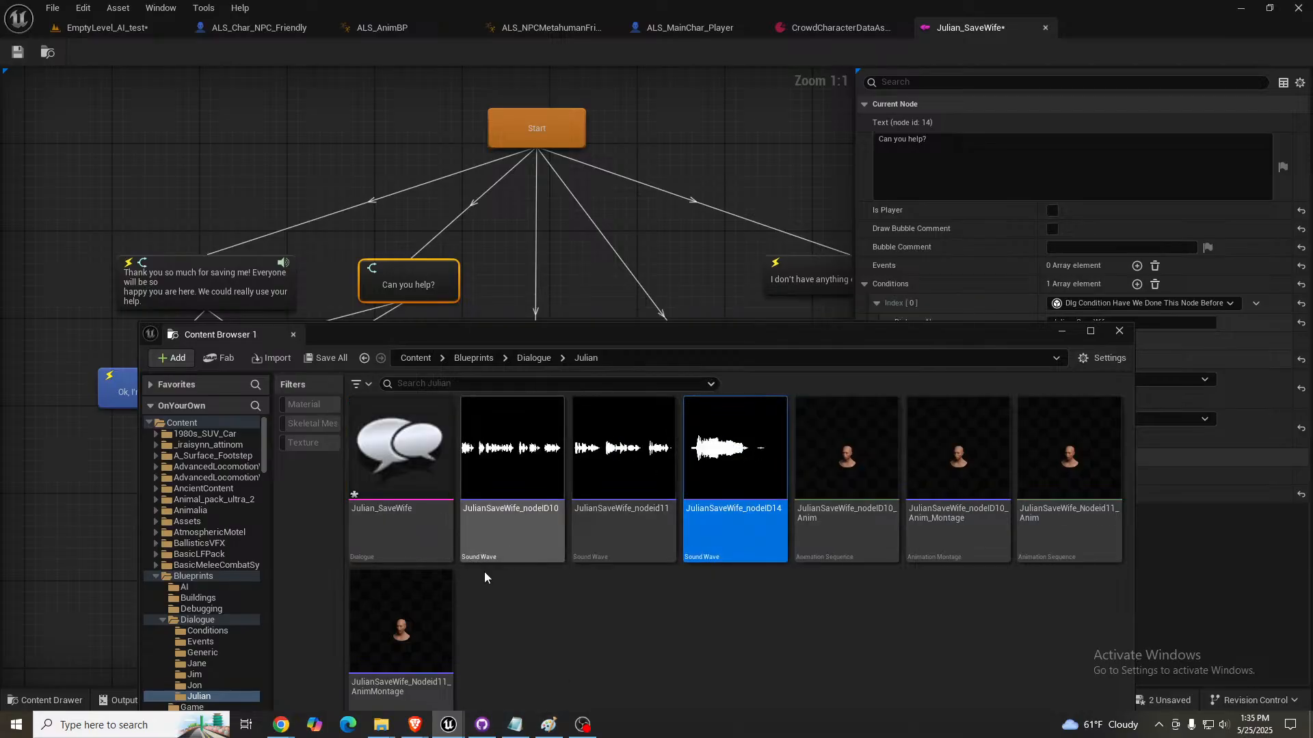
- Process JulianSaveWife_nodeID14 as a MetaHuman performance into an anim sequence in the Julian folder, with suffix "A" and Face_Archetype_Skeleton as target
right_click(734, 518)
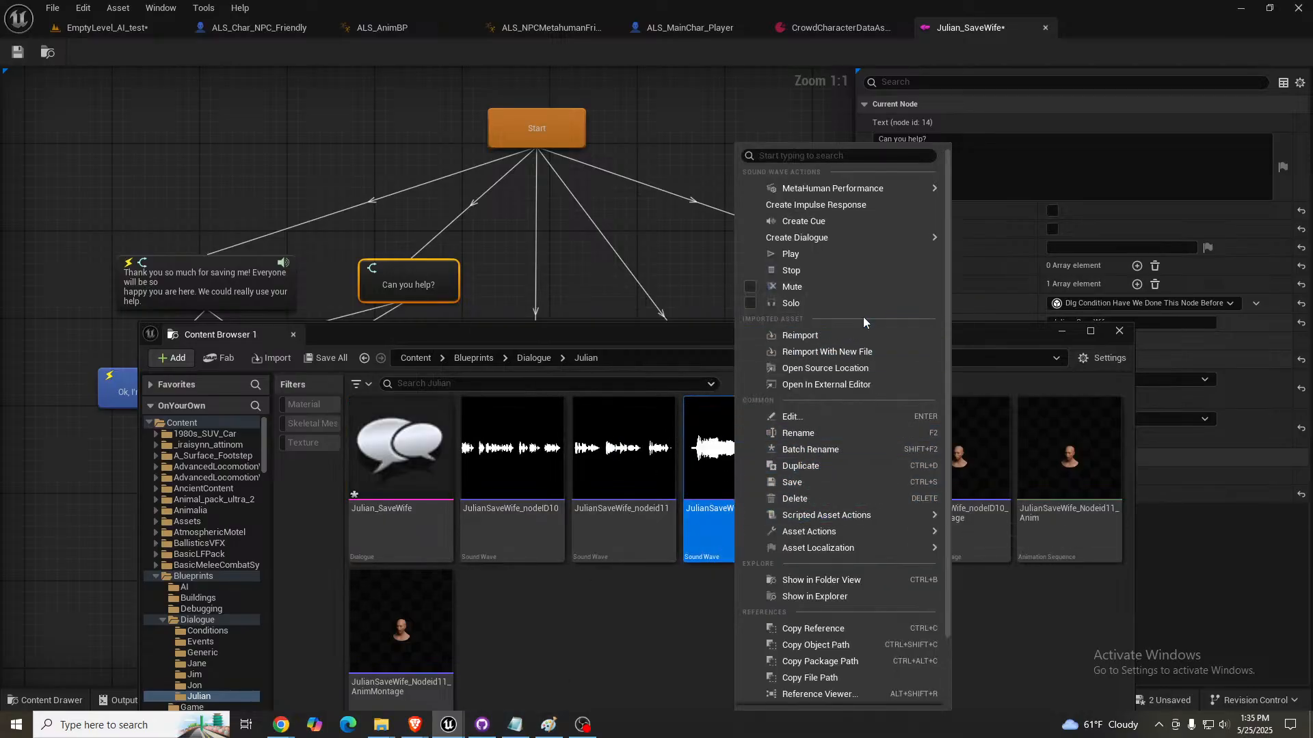
mouse_move(848, 189)
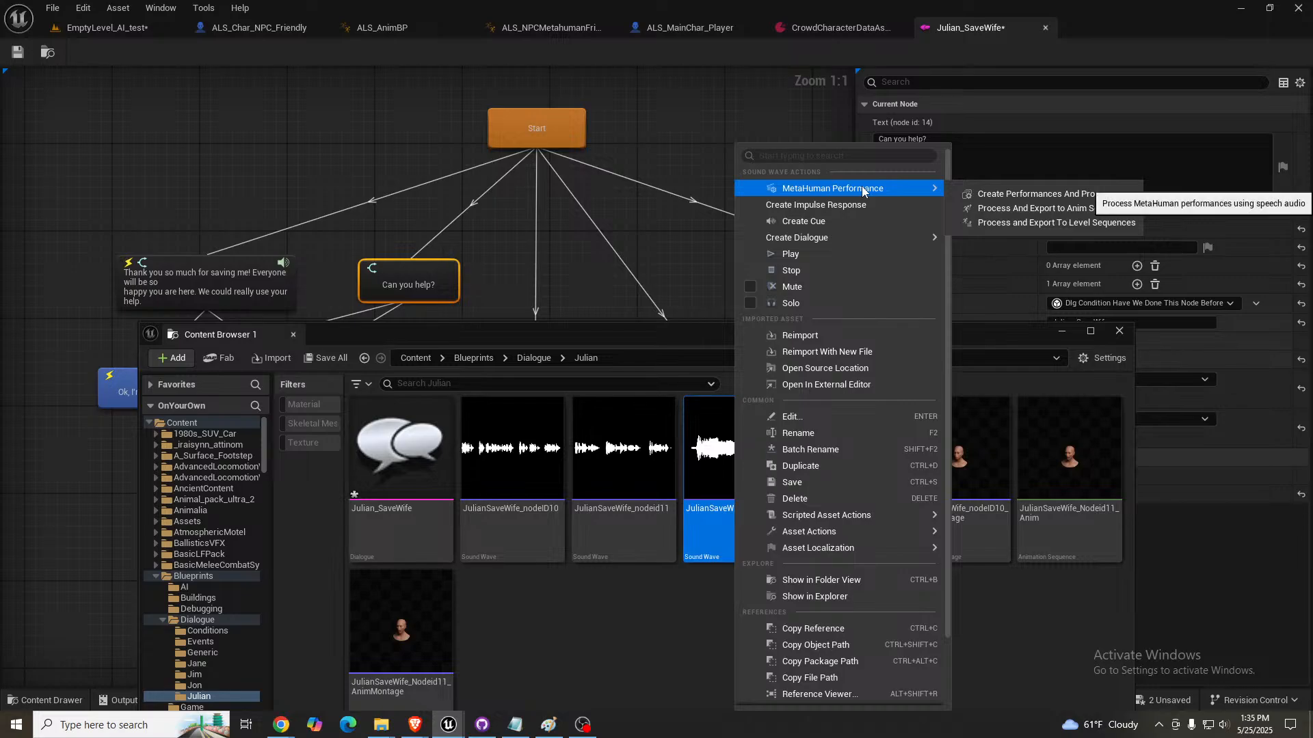
left_click(1016, 209)
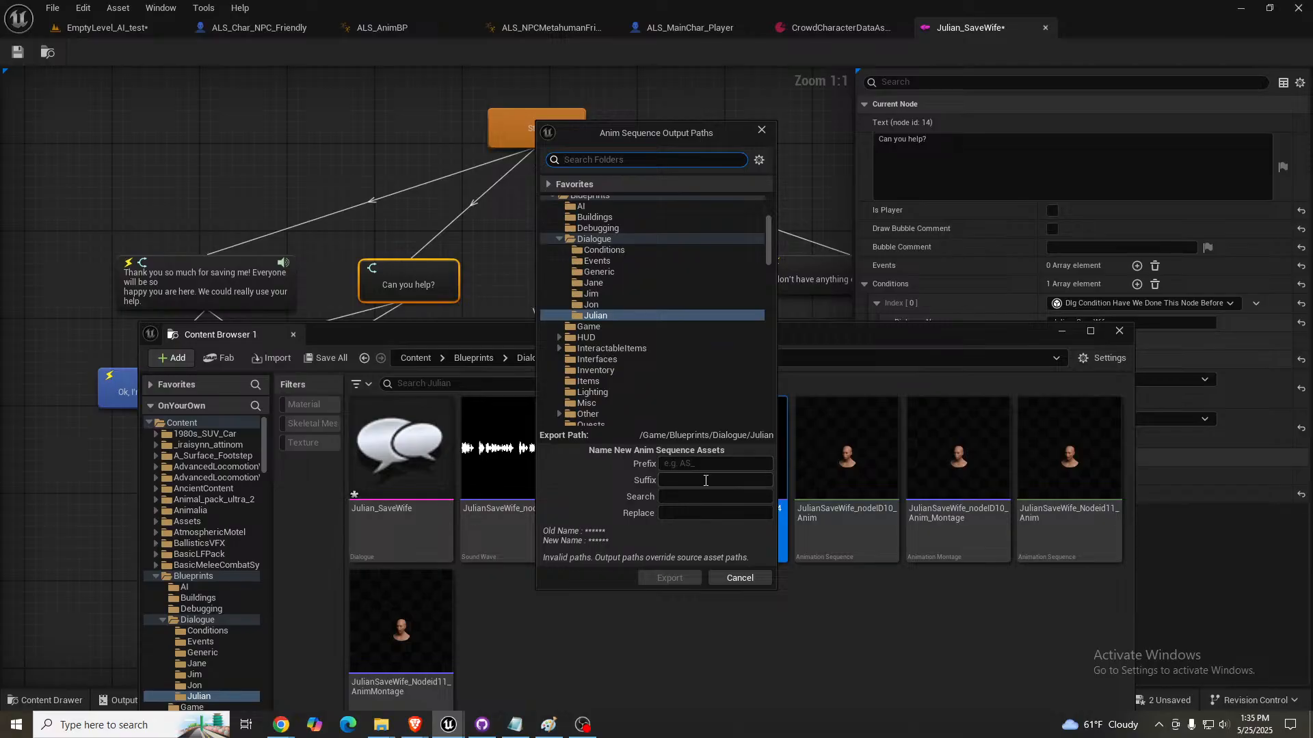
left_click(701, 481)
type("A")
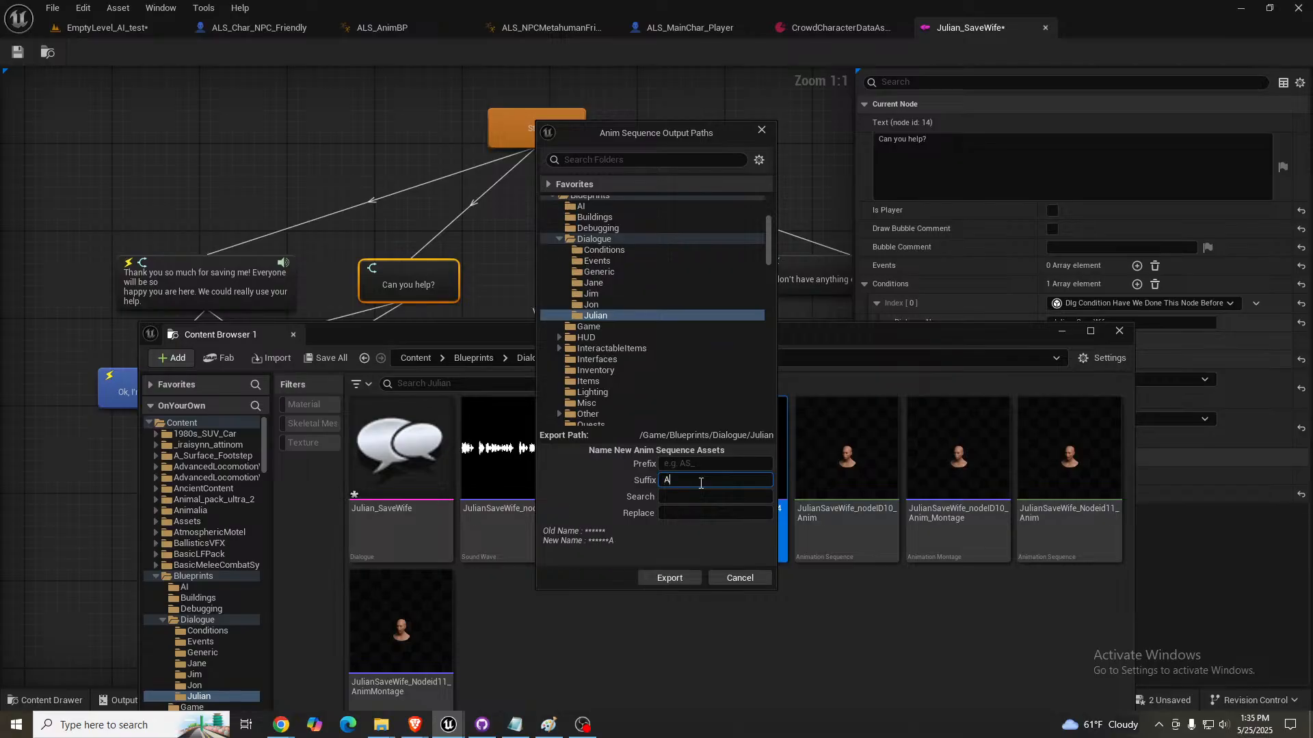
left_click(669, 578)
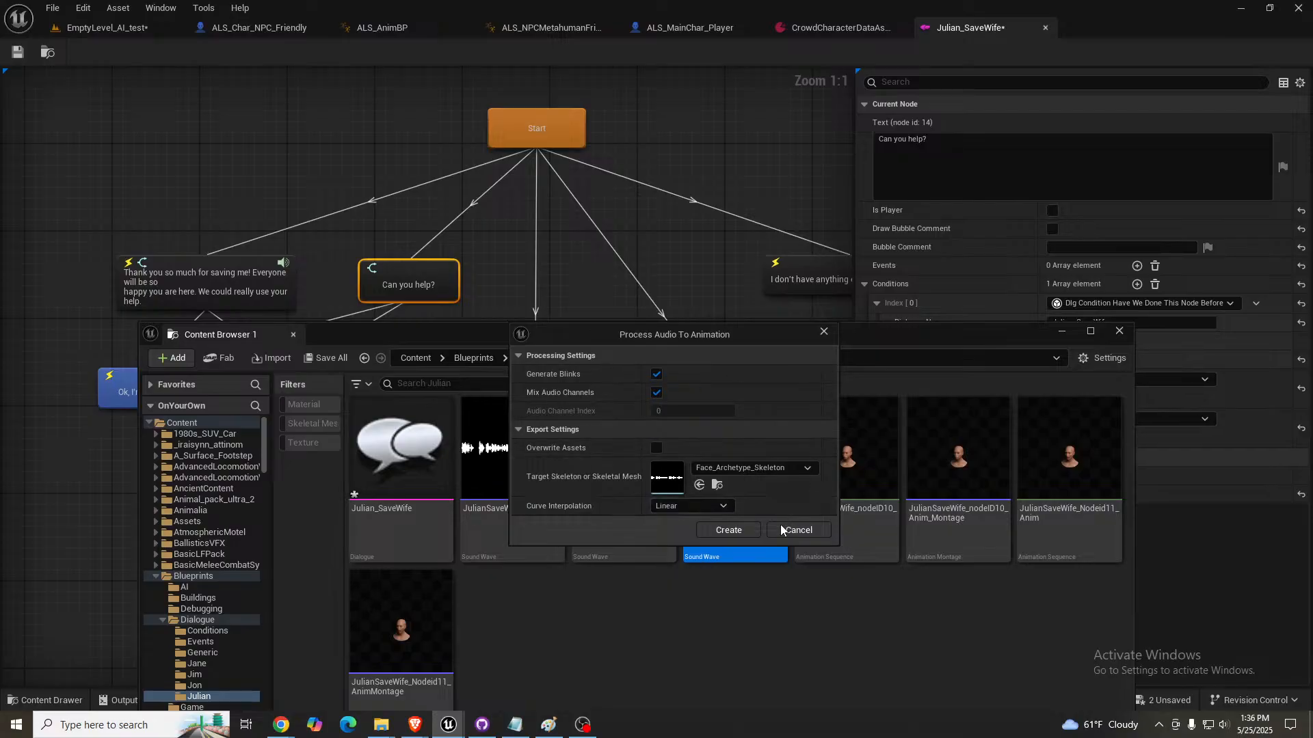
left_click(726, 530)
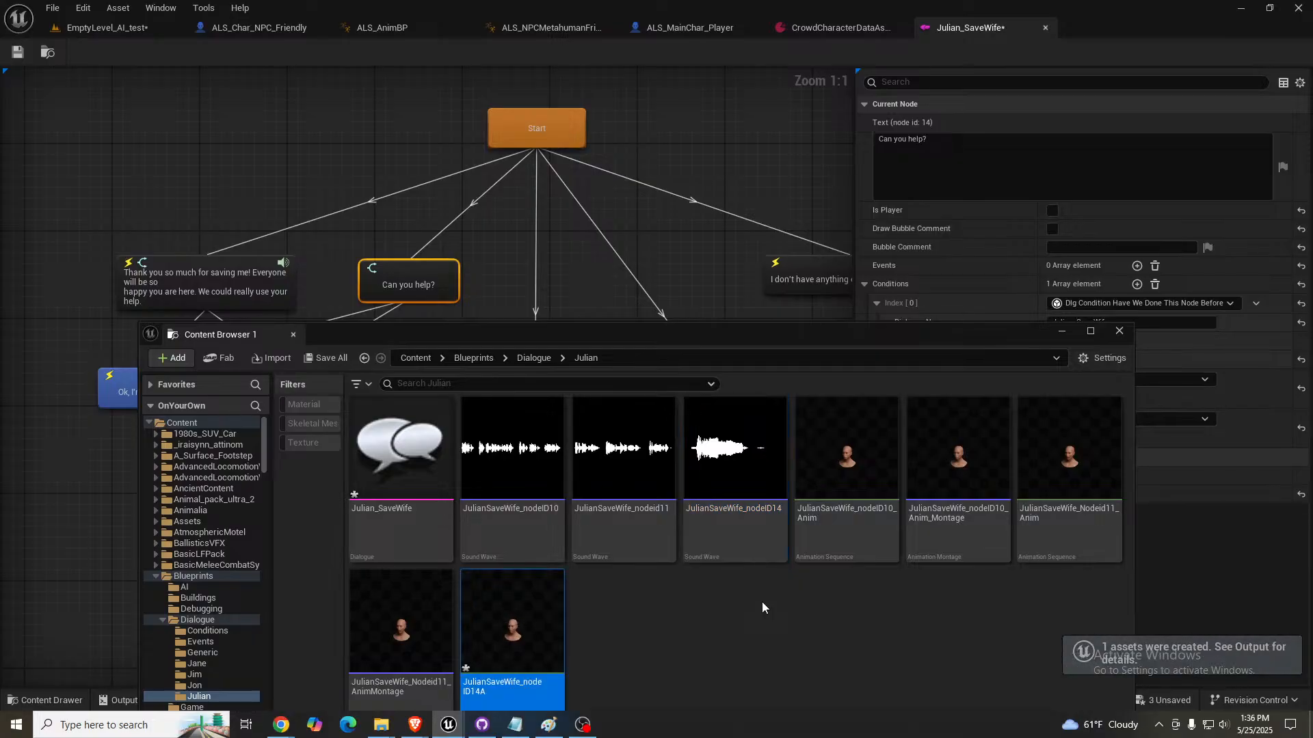
- Rename the exported anim sequence as JulianSaveWife_nodeID14_Anim
left_click(497, 687)
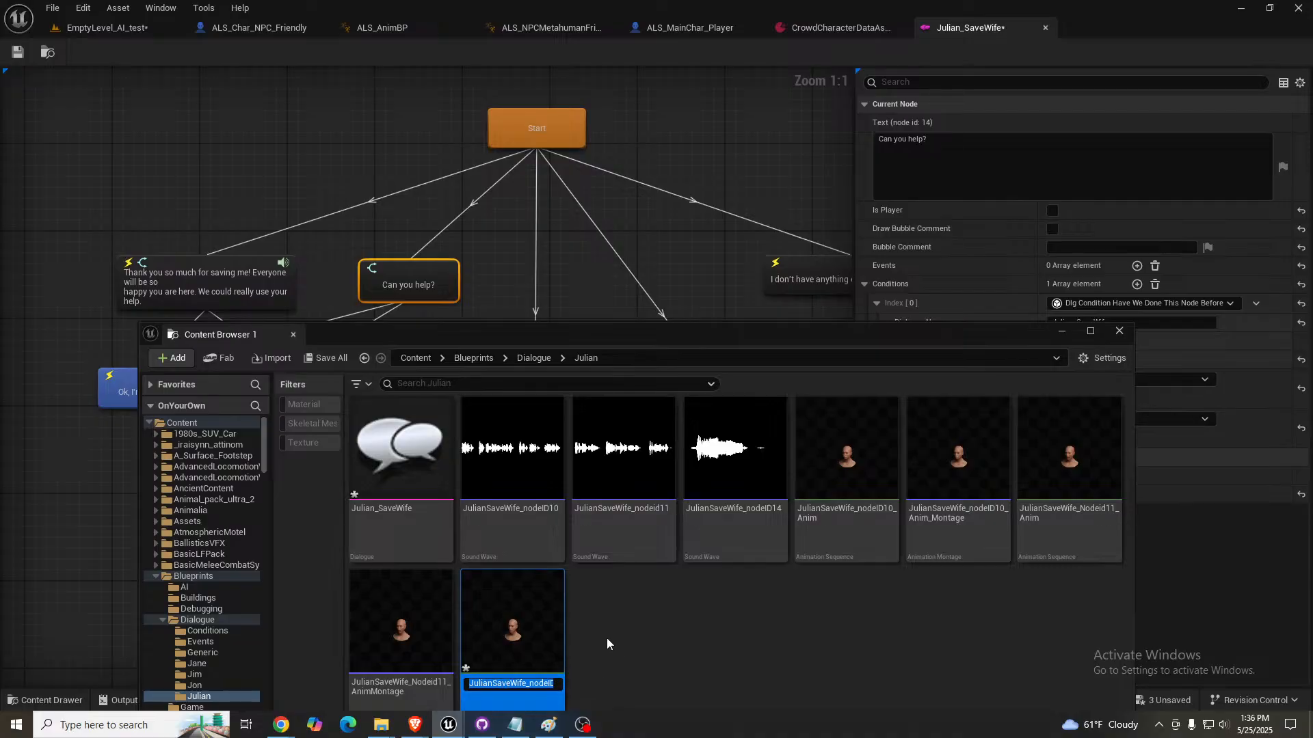
key("End")
key("BackSpace")
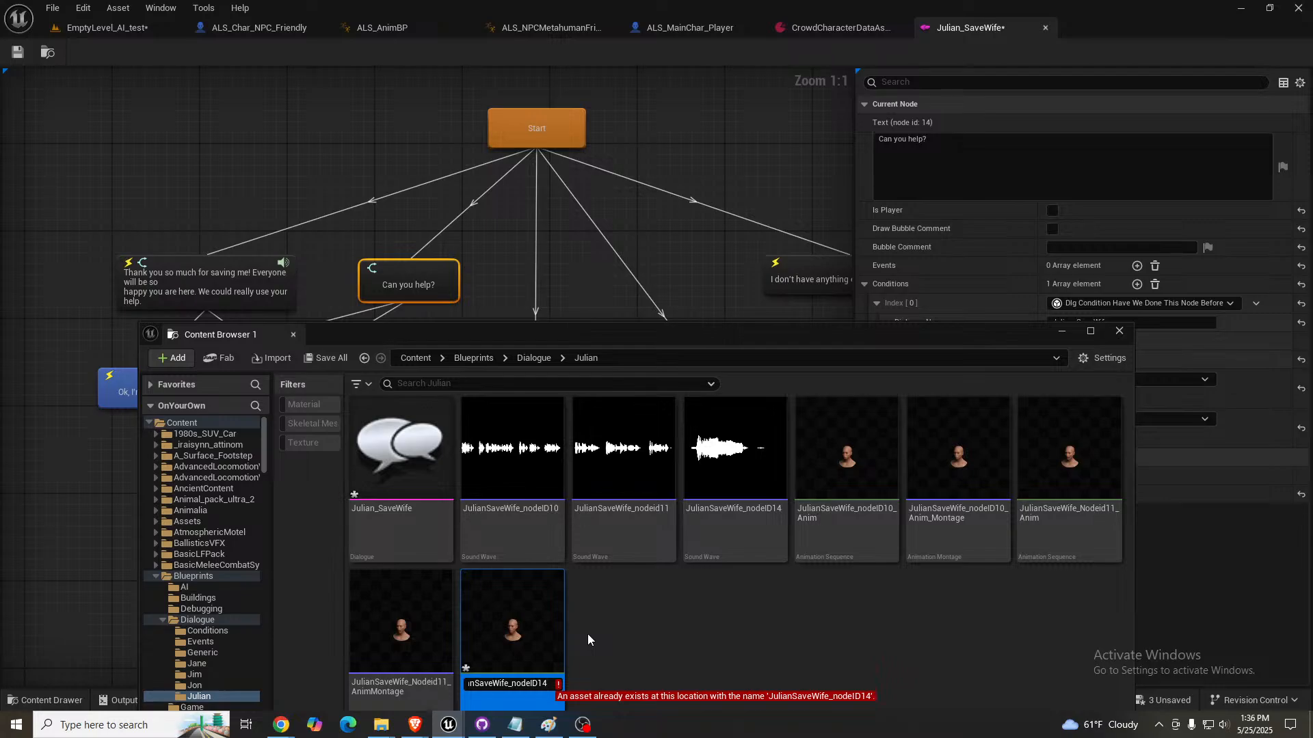
type("_")
type("Abun==")
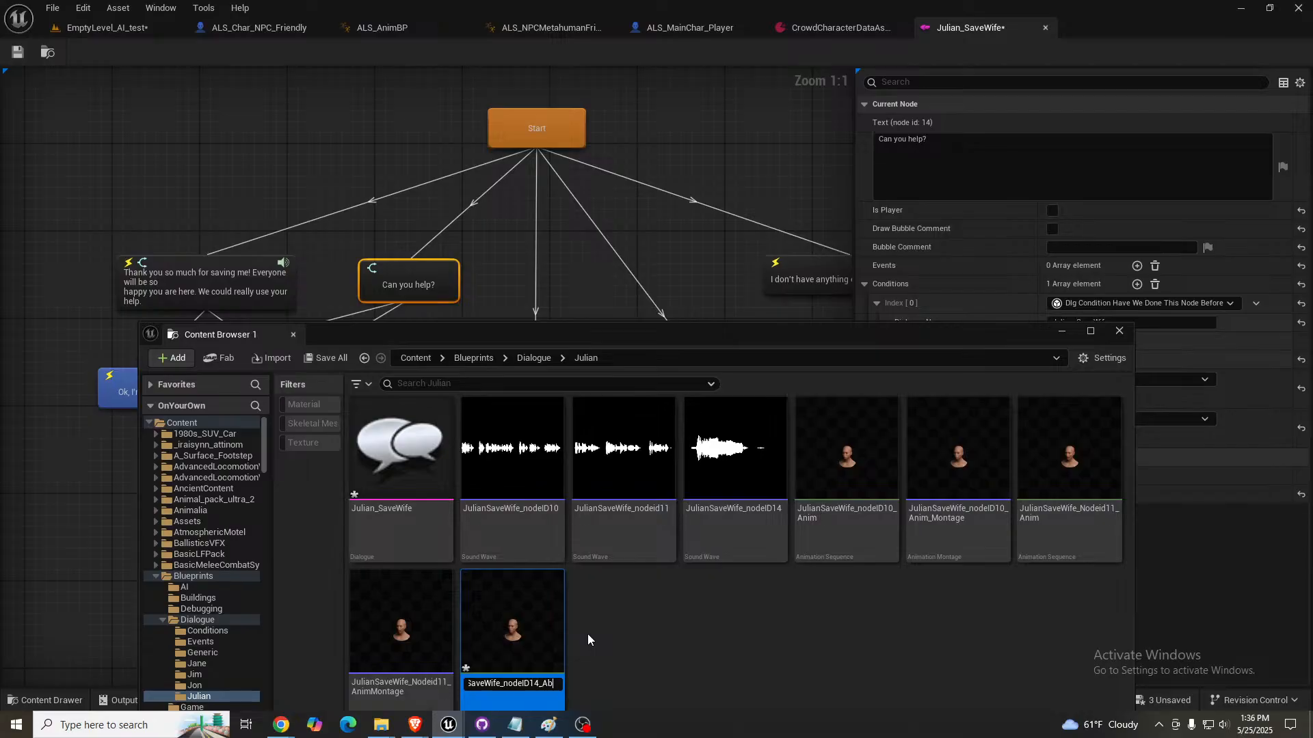
key("BackSpace")
key("BackSpace")
key("BackSpace")
key("BackSpace")
key("BackSpace")
type("nim")
key("Return")
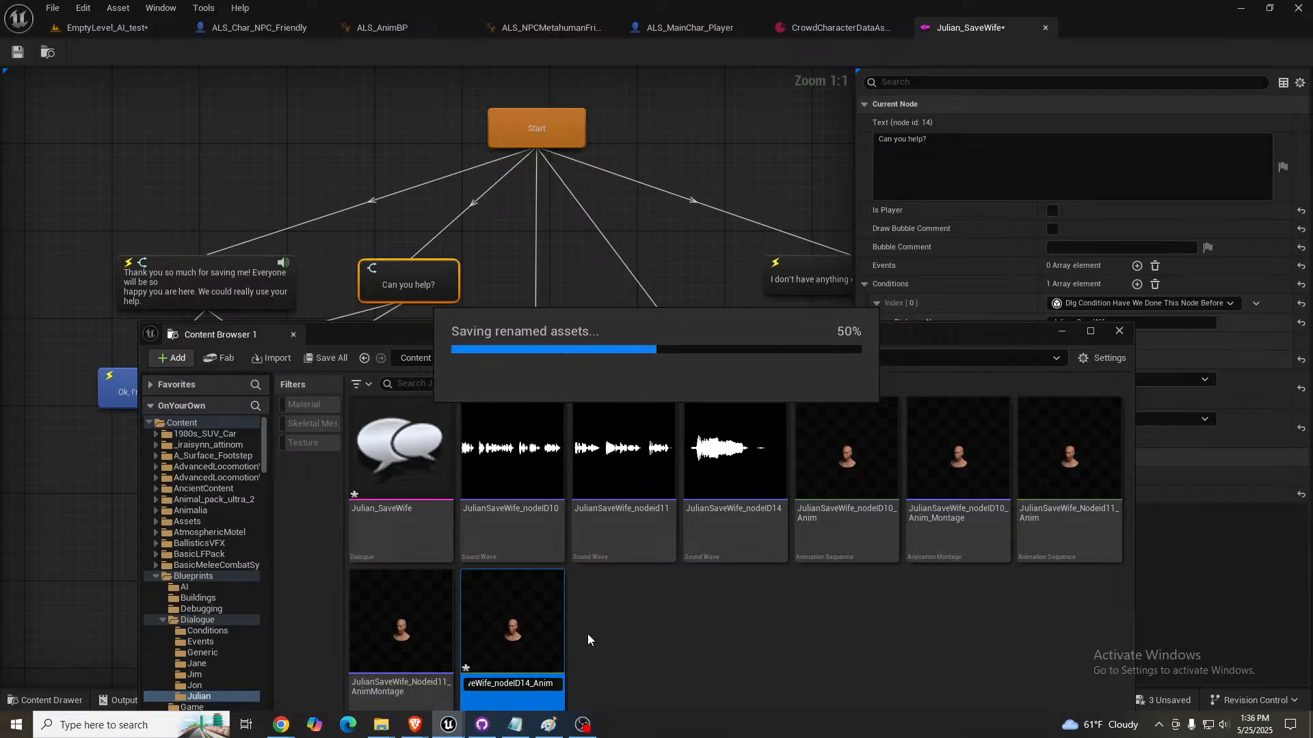
- Create an AnimMontage from JulianSaveWife_nodeID14_Anim, keeping the suggested name
right_click(496, 619)
mouse_move(582, 181)
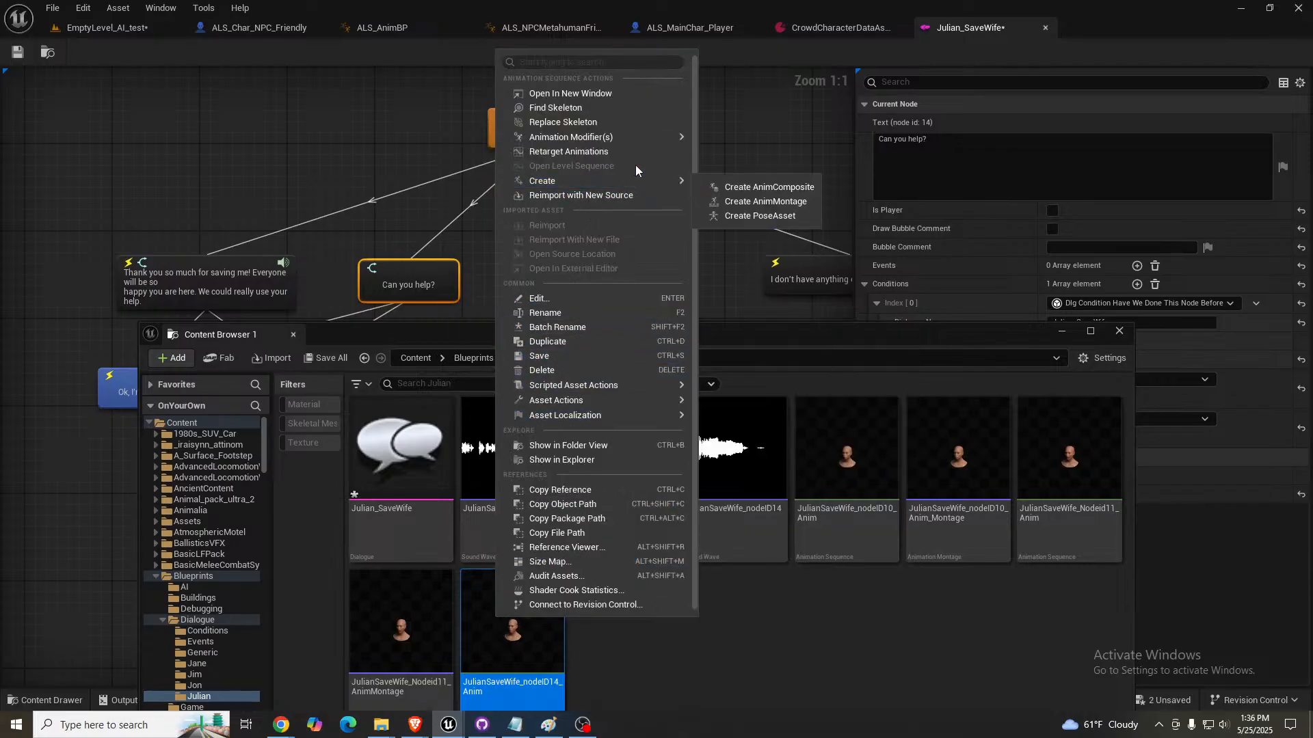
left_click(757, 202)
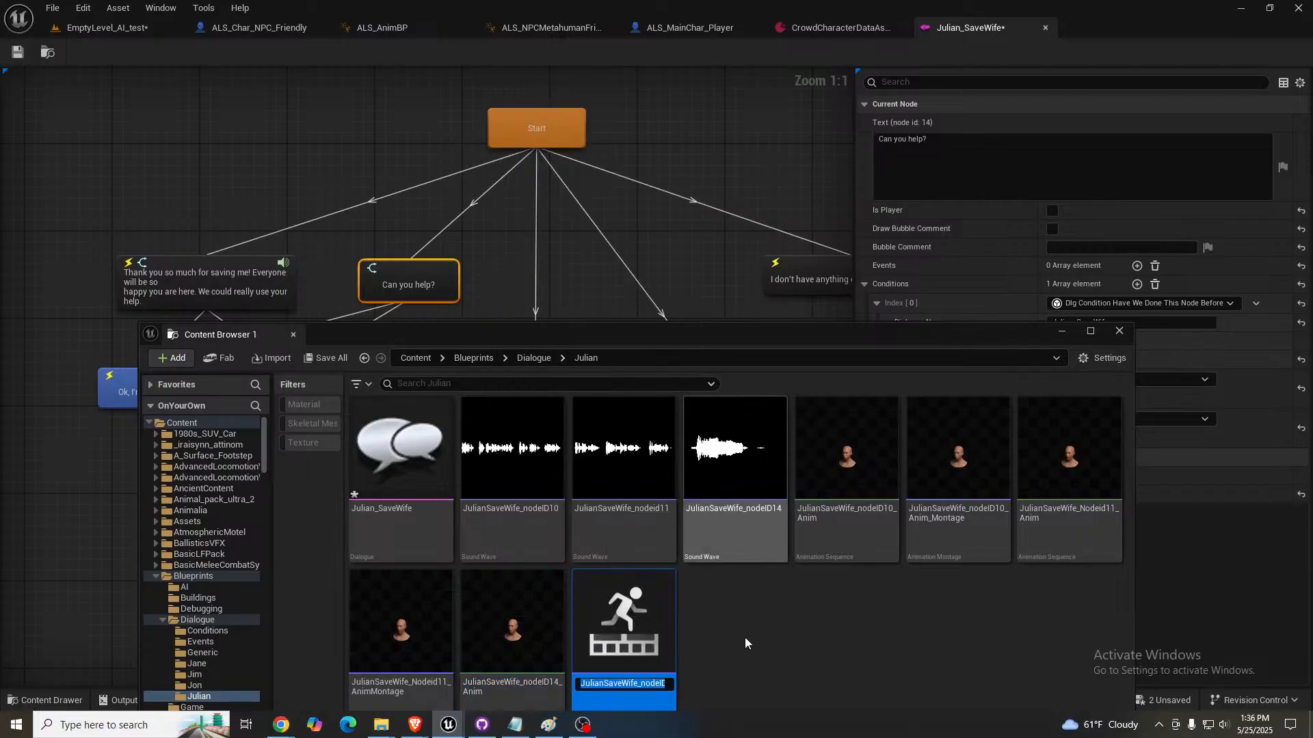
left_click(635, 618)
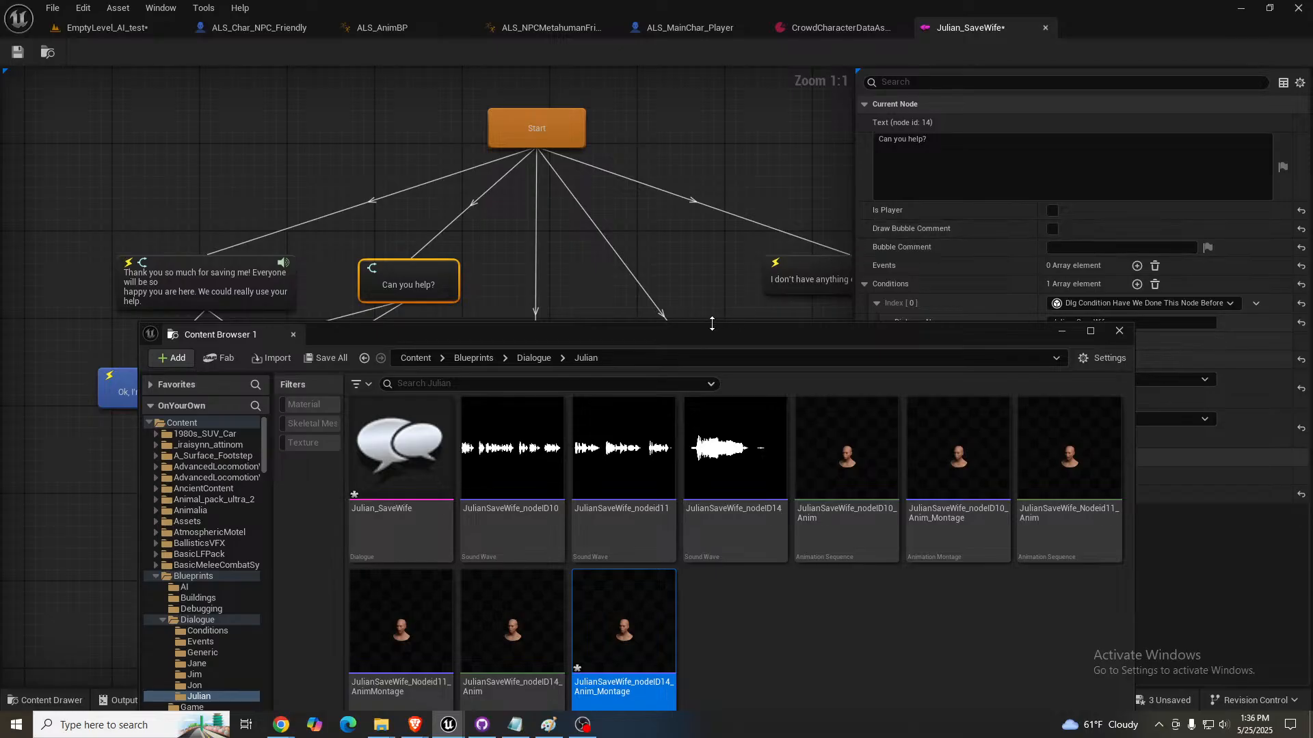
- Add a Dlg Event Dialogue Talking event to the "Can you help?" node and expand its settings
left_click_drag(712, 331, 1312, 233)
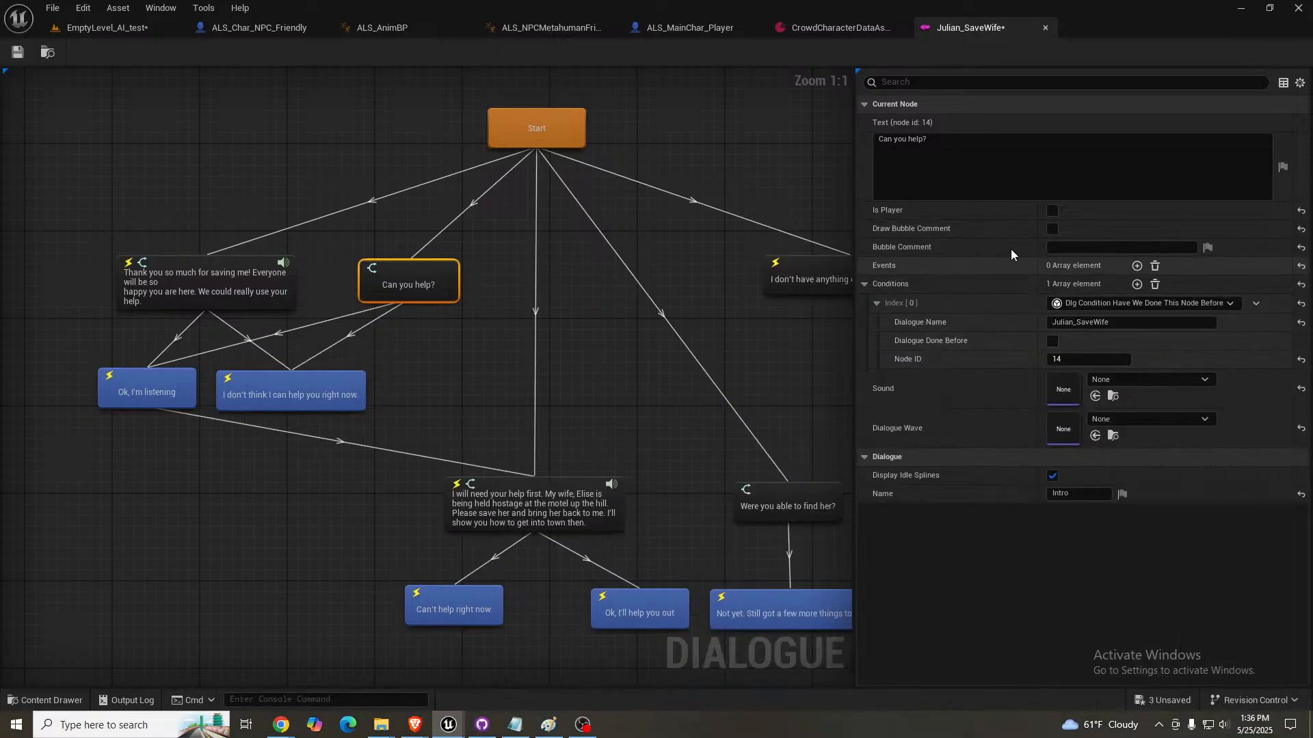
left_click(1137, 266)
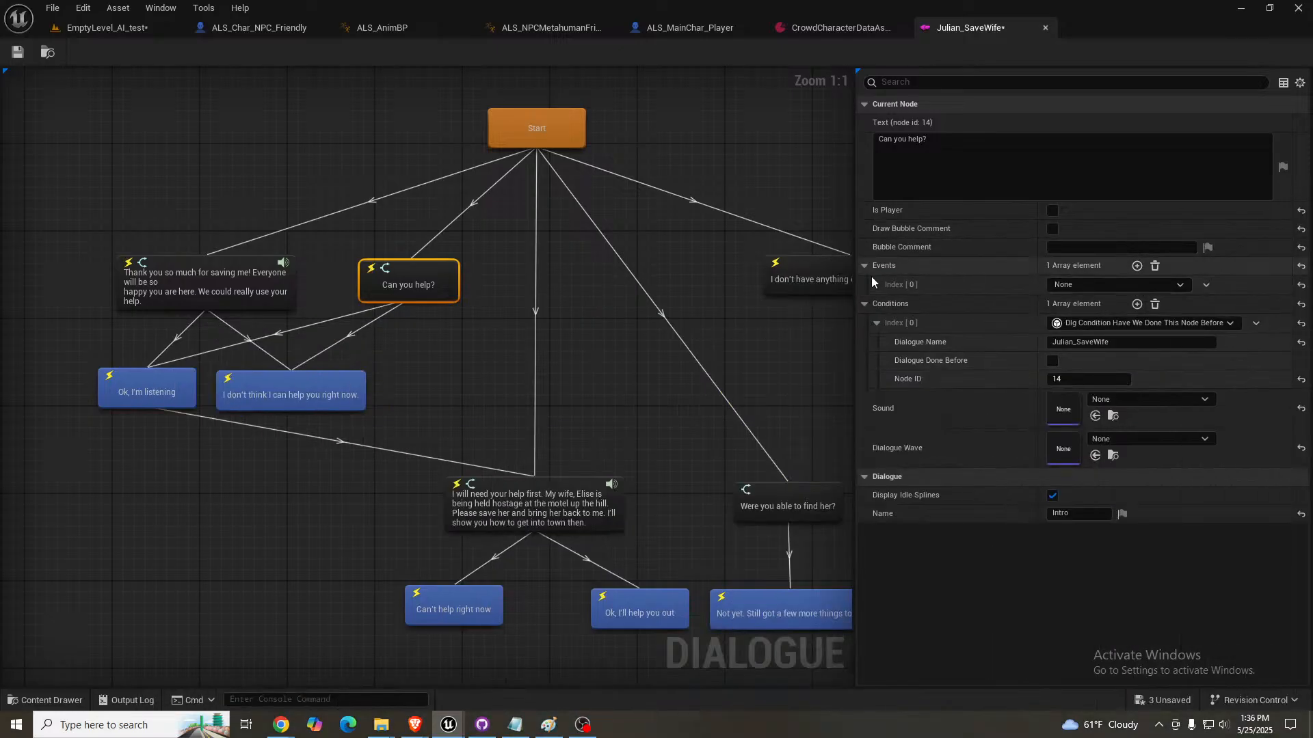
left_click(1085, 285)
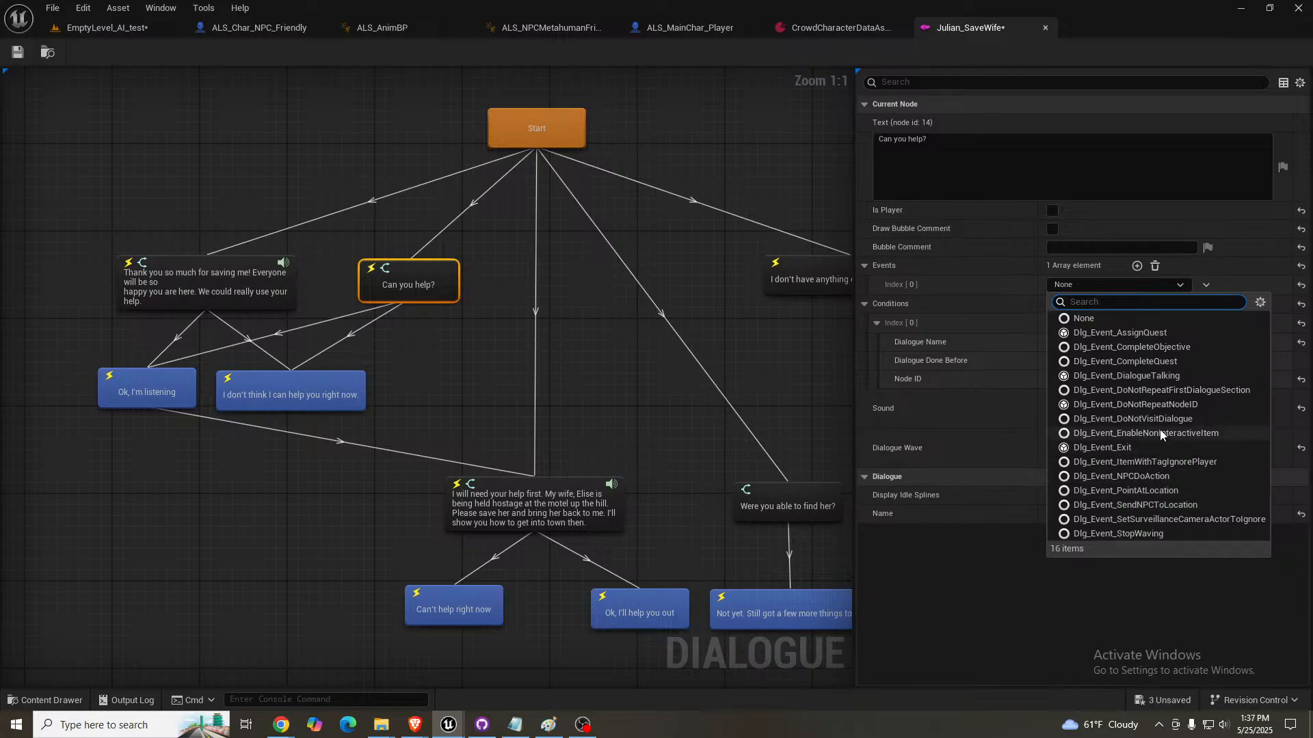
left_click(1143, 376)
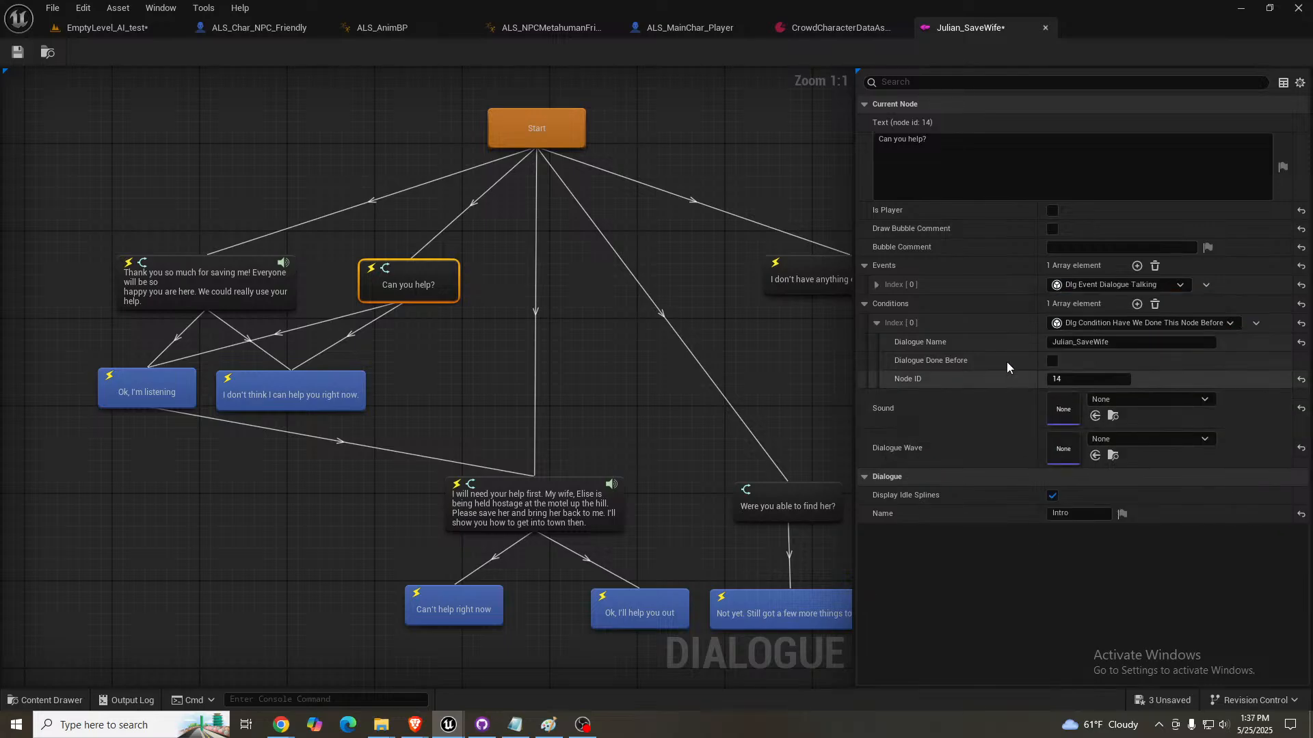
left_click(876, 284)
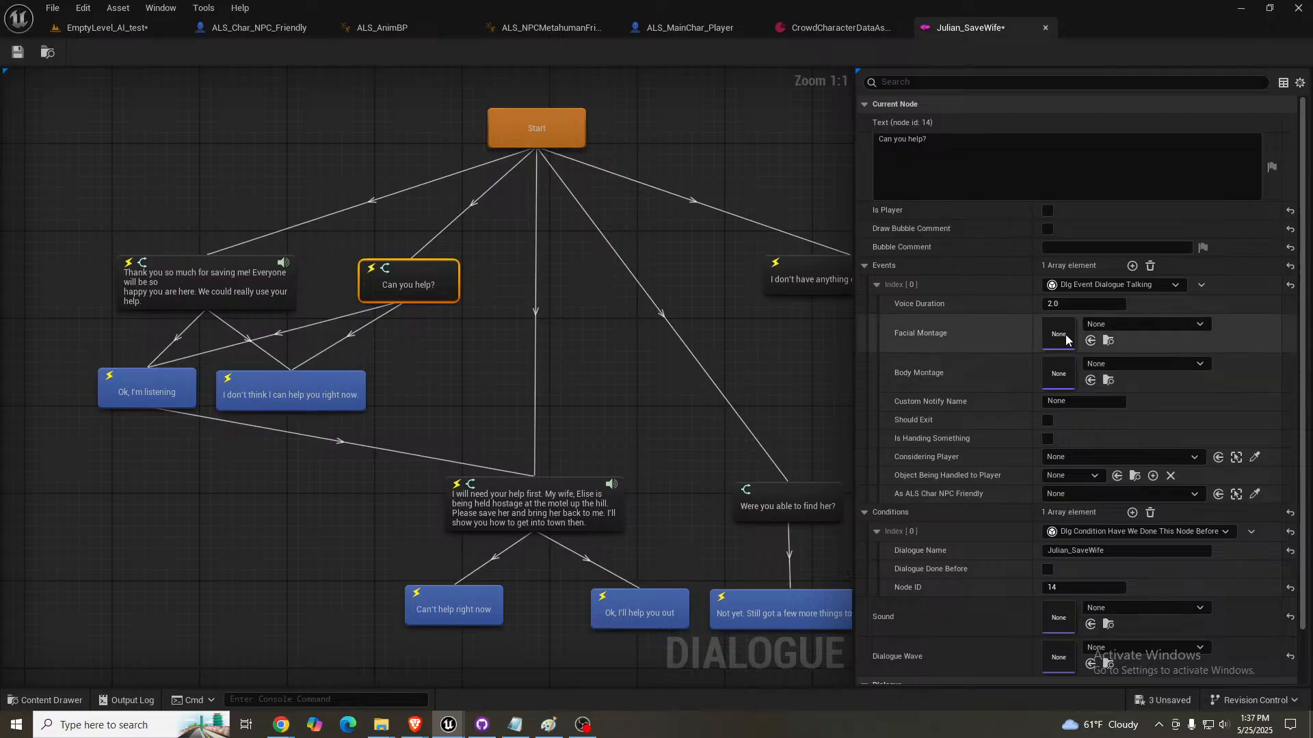
- Assign JulianSaveWife_nodeID14_Anim_Montage as the event's facial montage and JulianSaveWife_nodeID14 as the node's sound
left_click(1091, 341)
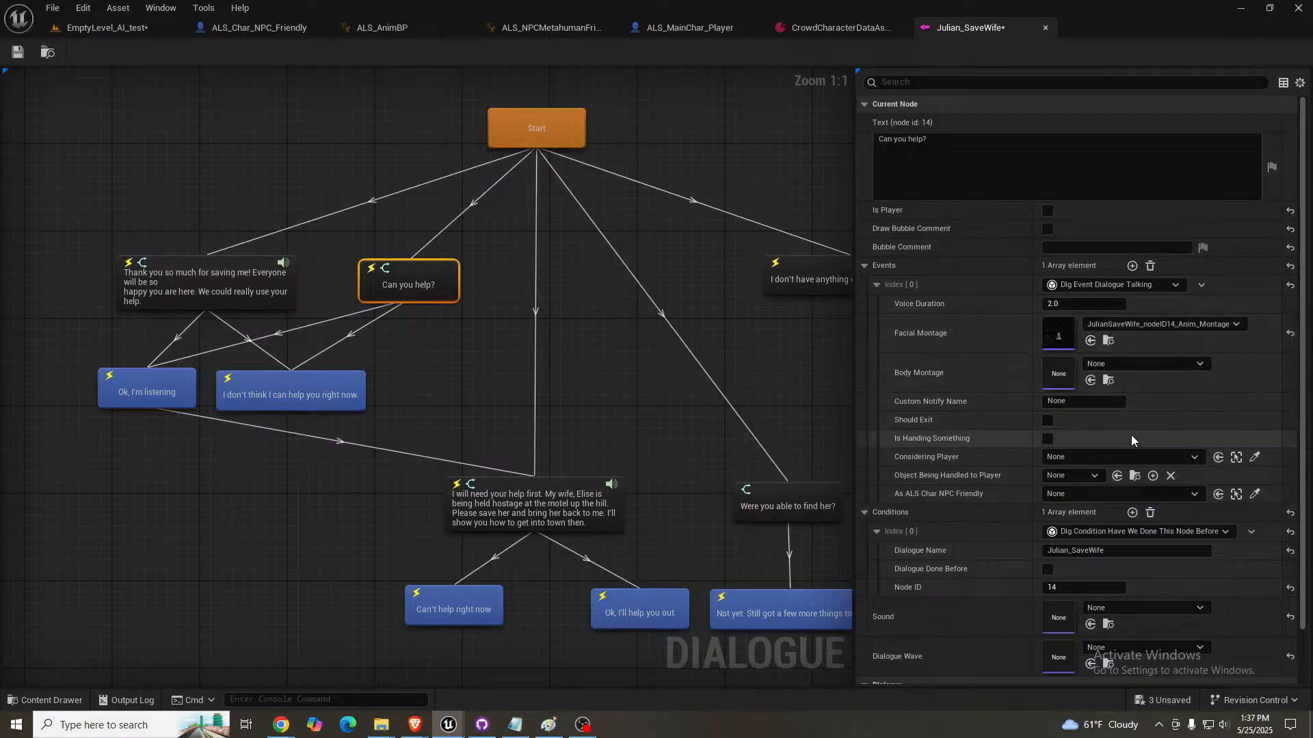
scroll(1006, 409, "down", 2)
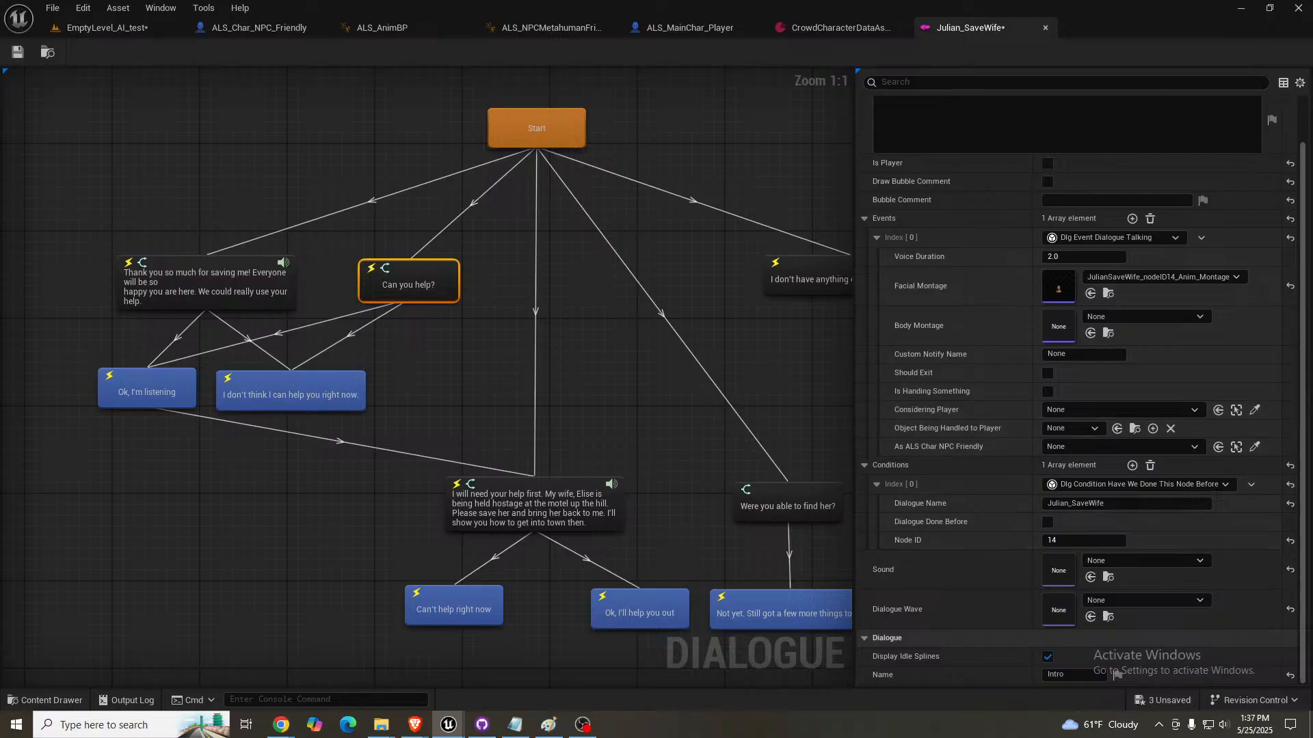
left_click(1091, 577)
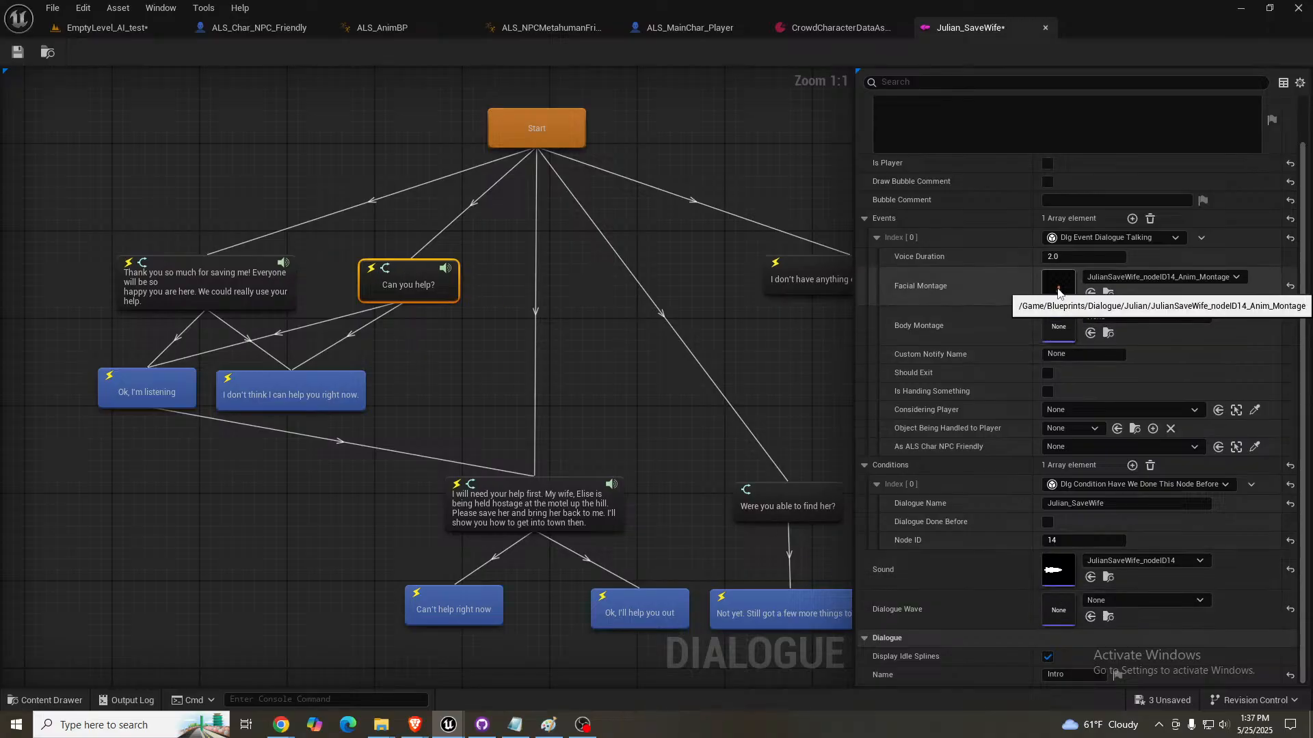
- Save all assets, play EmptyLevel_AI_test and talk to Julian, answering "I don't think I can help you right now."
left_click(100, 28)
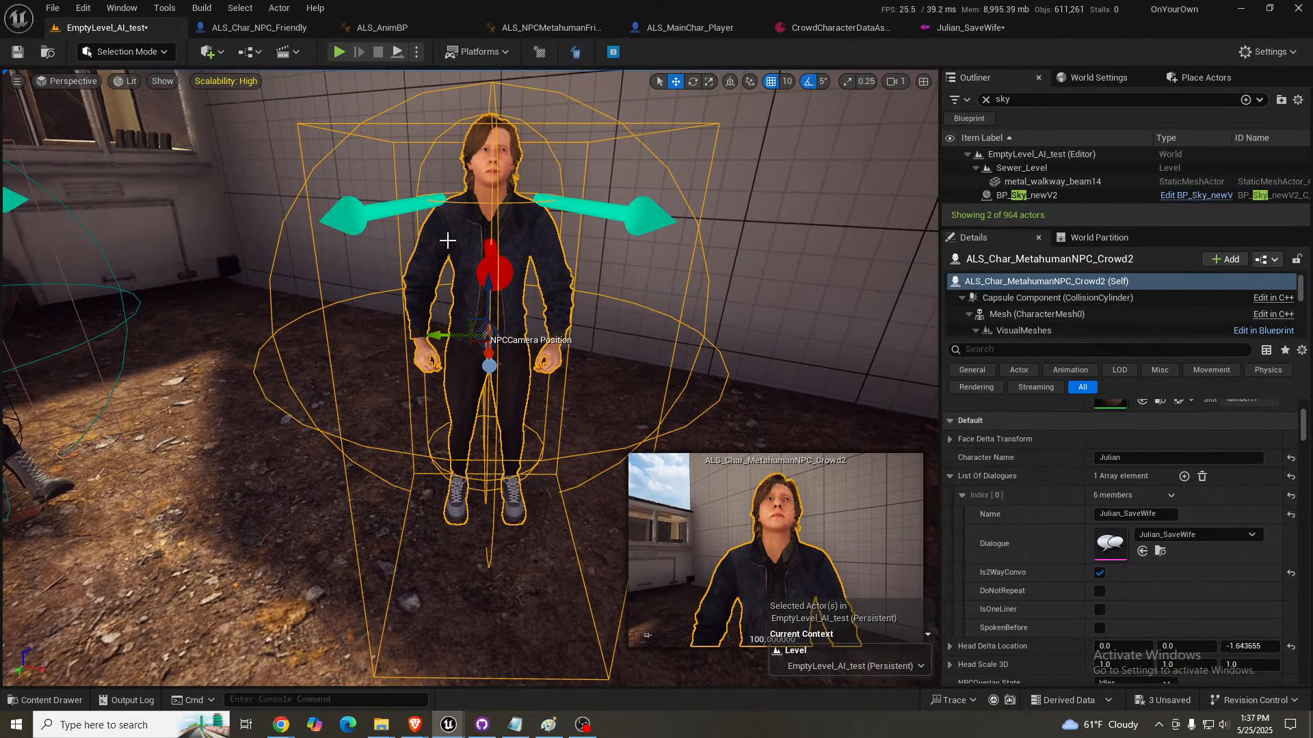
key("ctrl+shift+s")
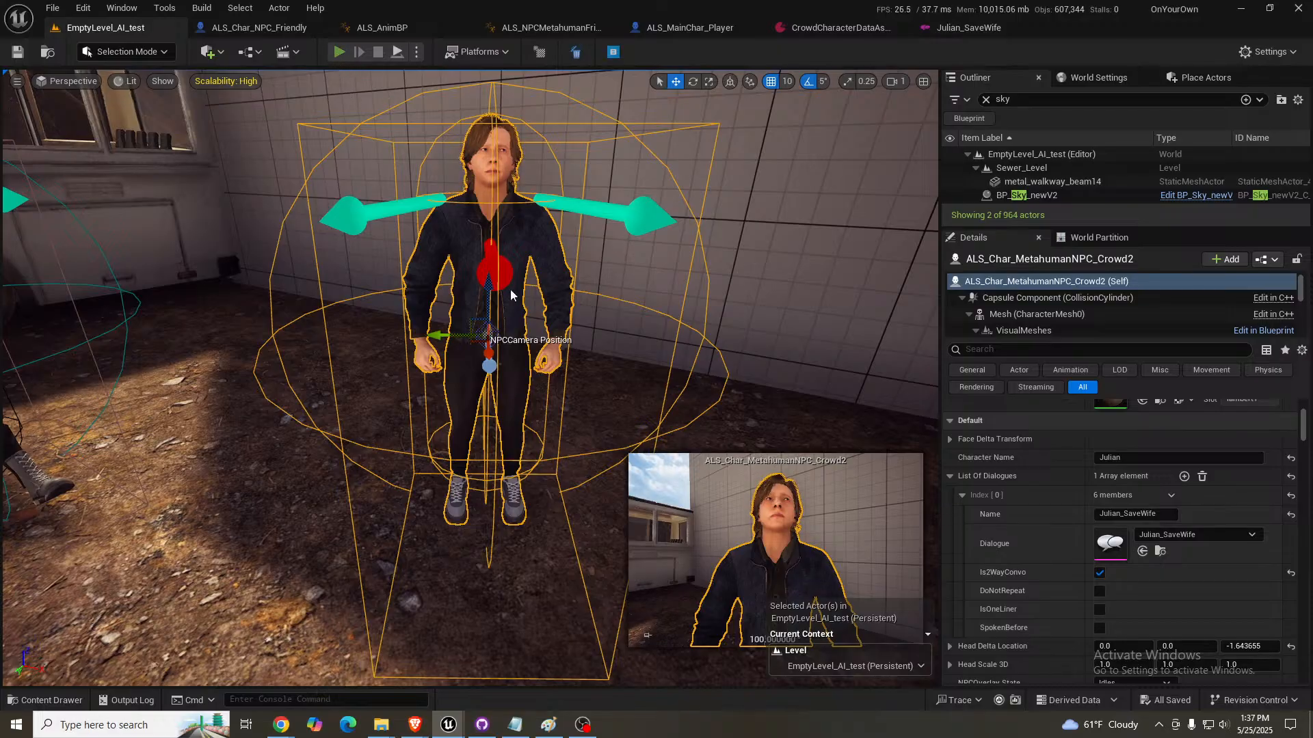
key("alt+p")
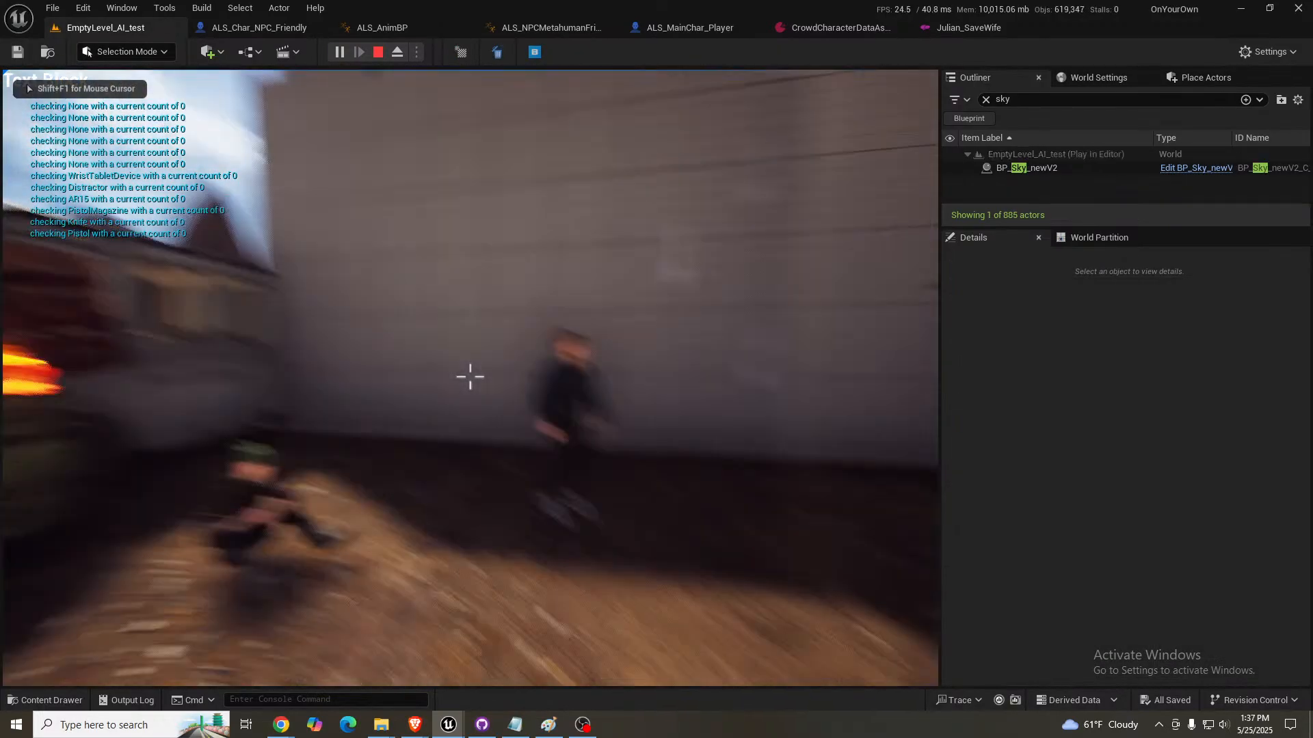
key("w")
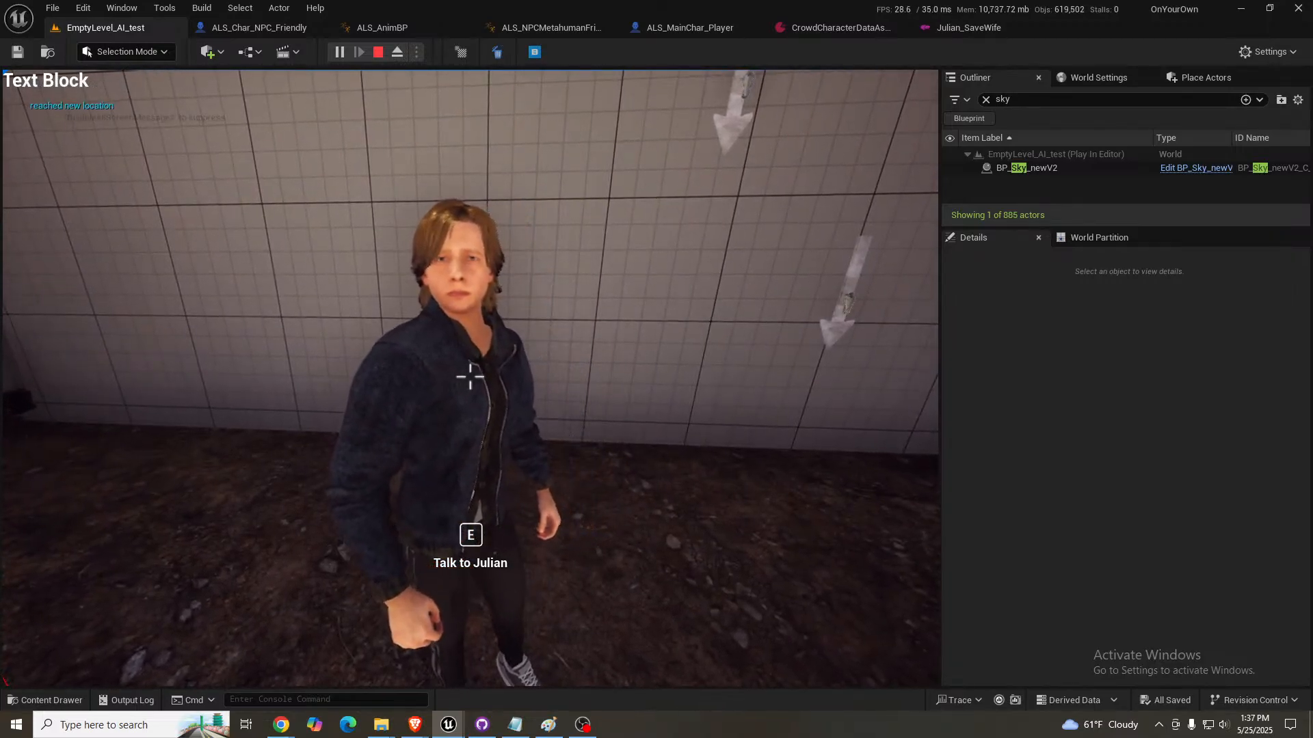
key("e")
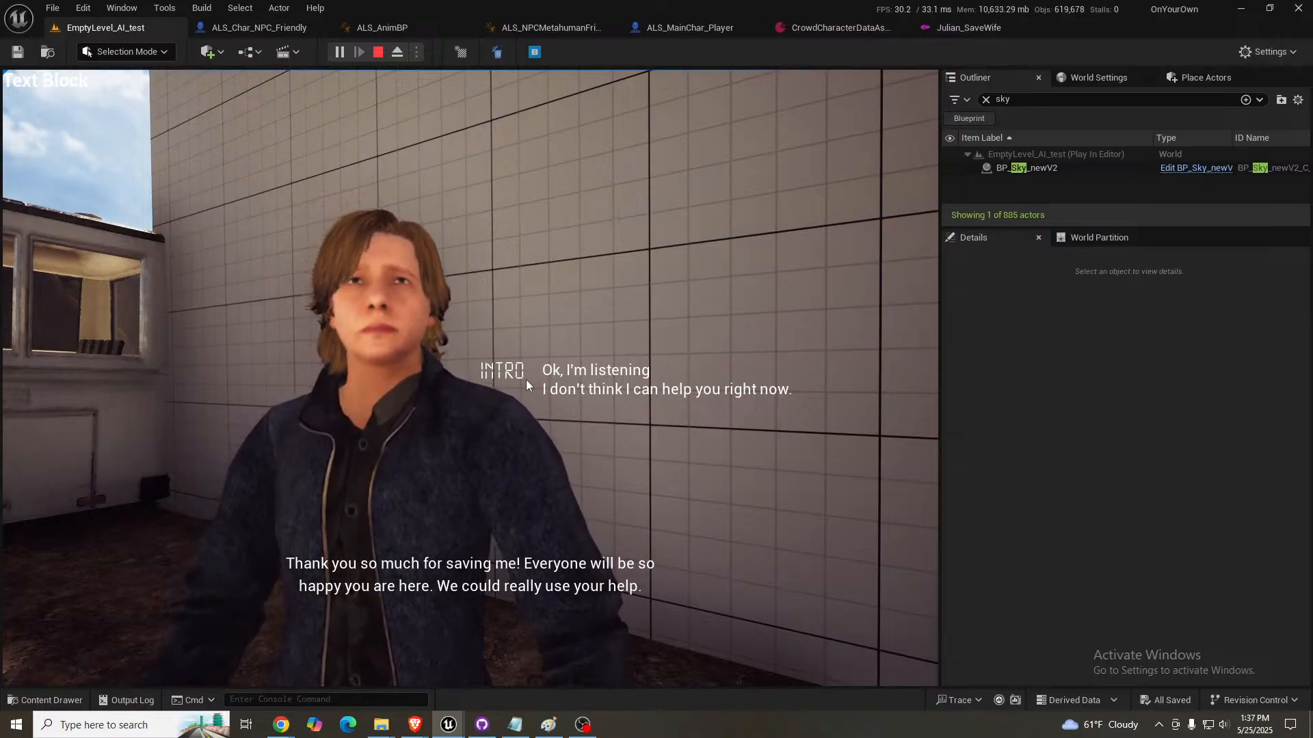
left_click(608, 389)
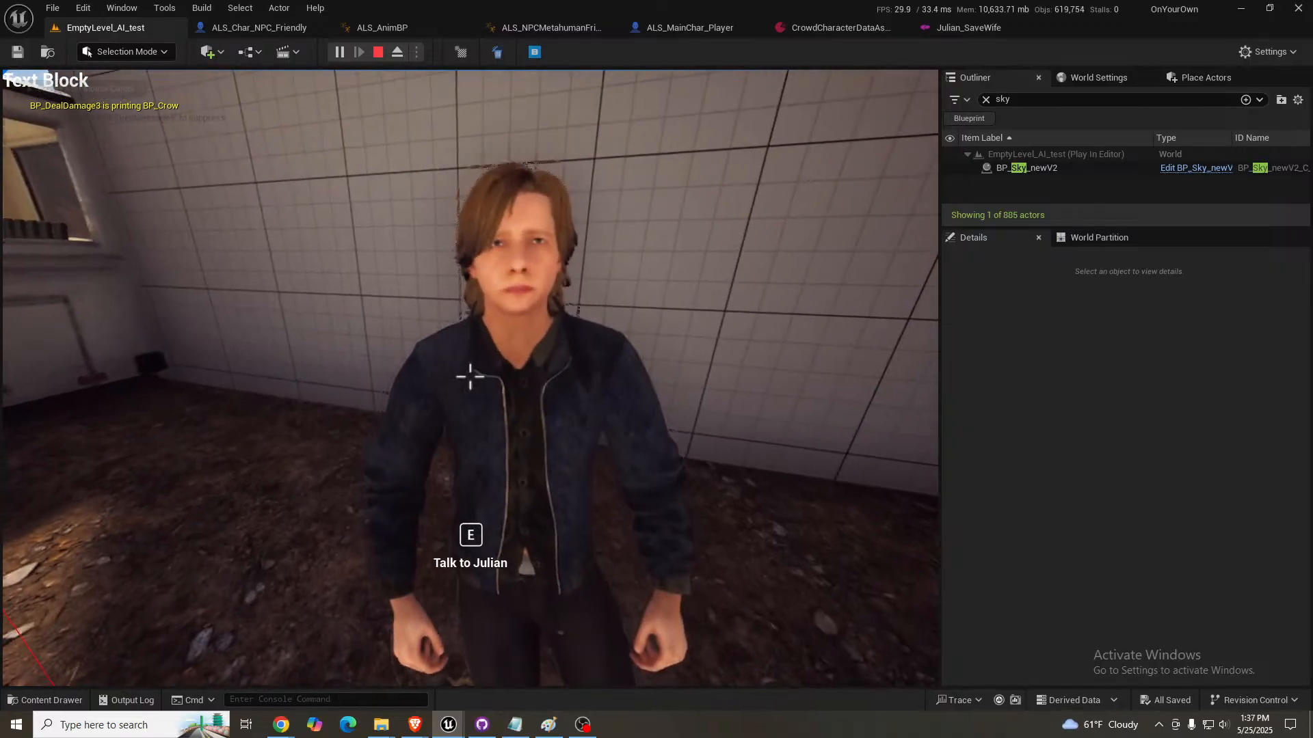
- Talk to Julian again to test the "Can you help?" line, decline, repeat the conversation and end the play session
key("e")
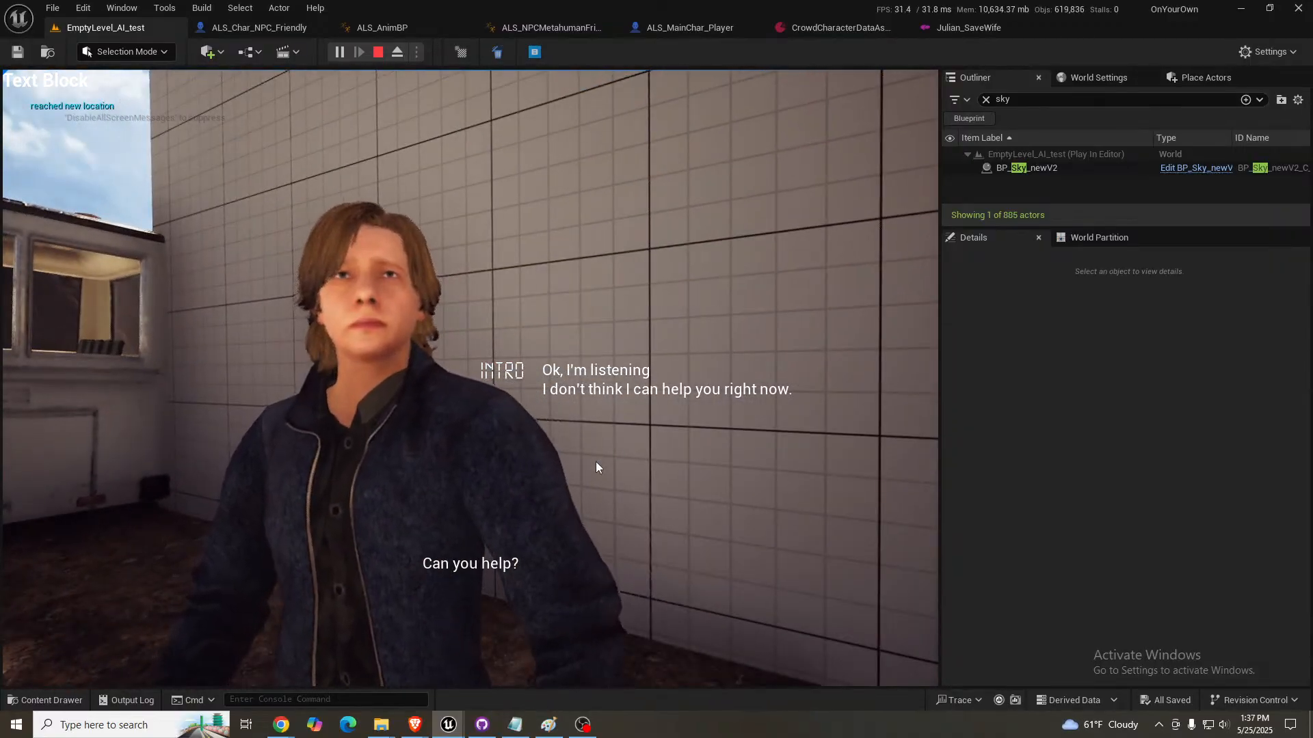
left_click(593, 388)
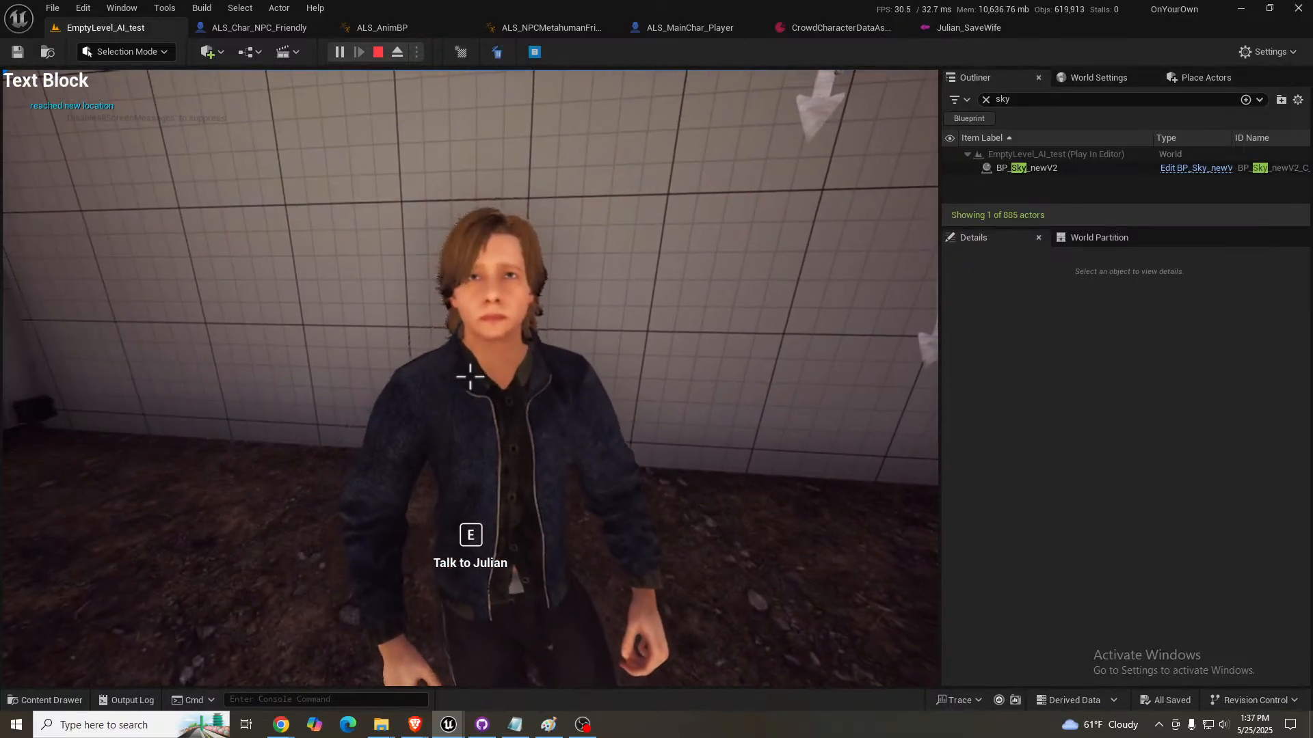
key("e")
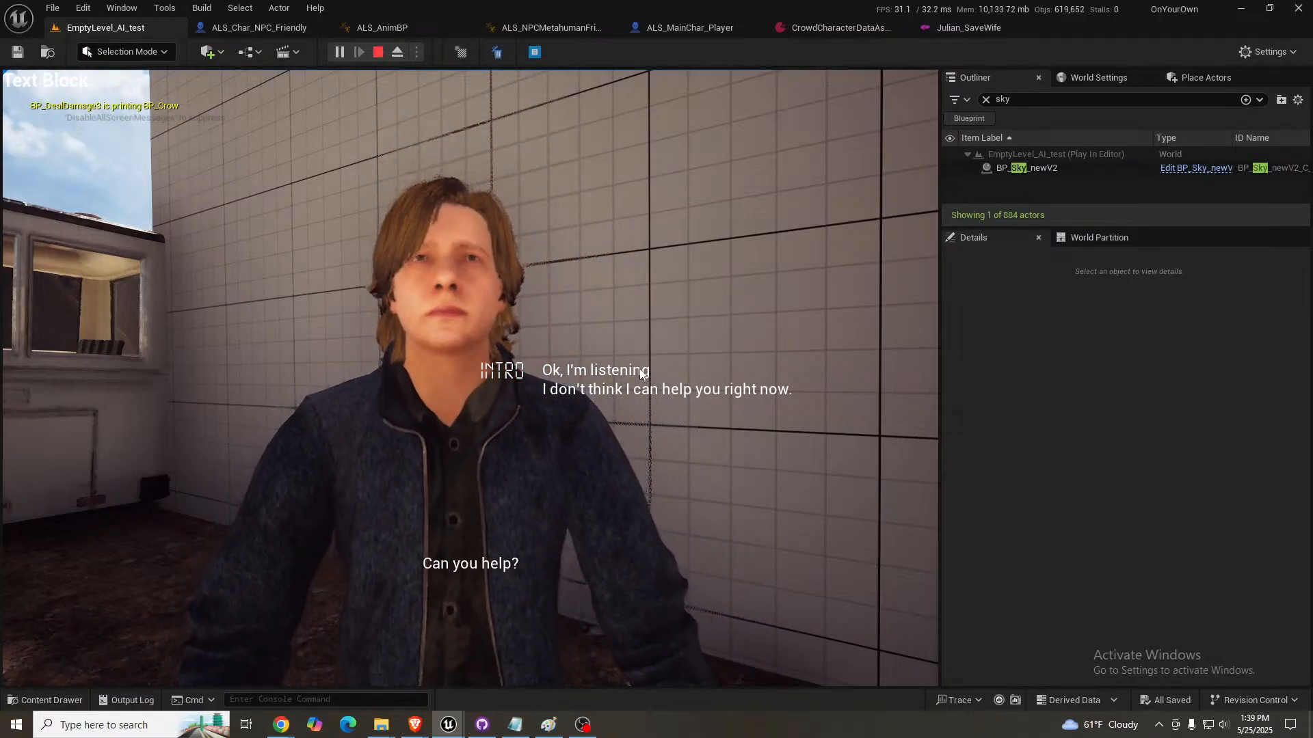
key("Escape")
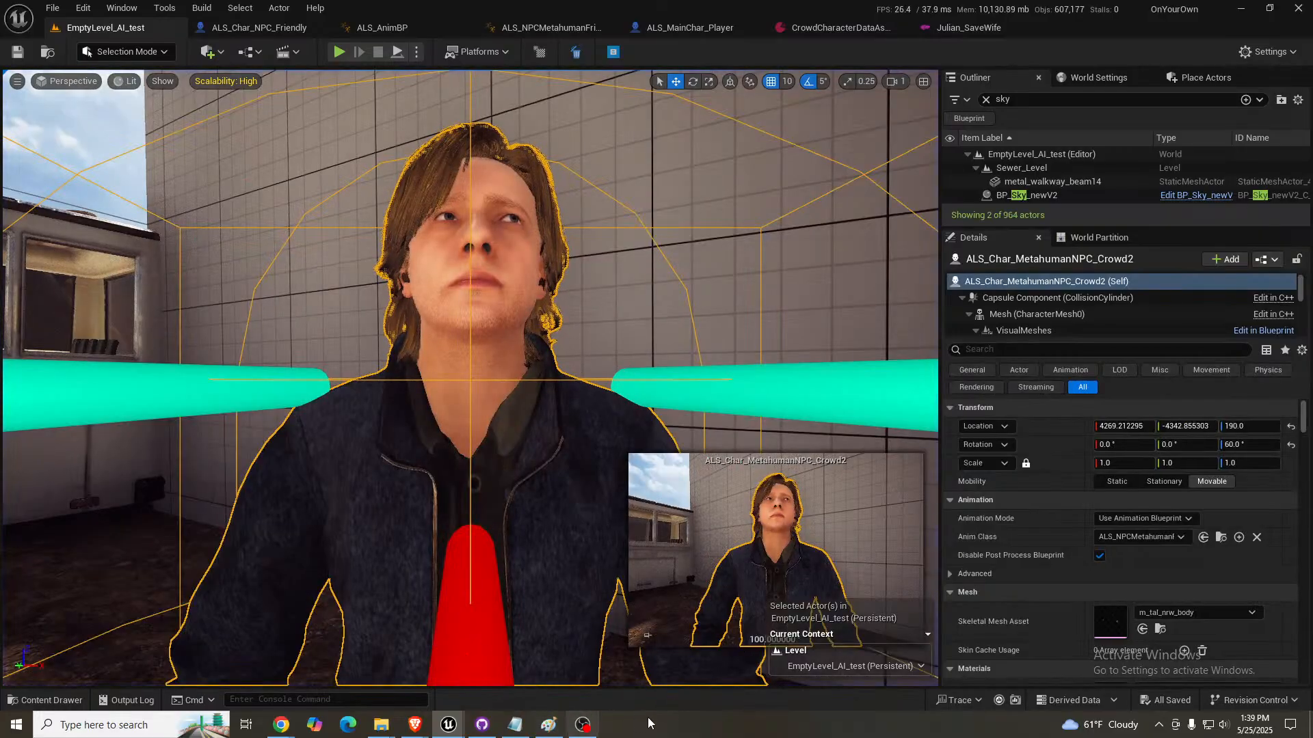
- Check the "Ok, I'm listening" node in the Julian_SaveWife dialogue and switch to ElevenLabs Text to Speech
left_click(974, 31)
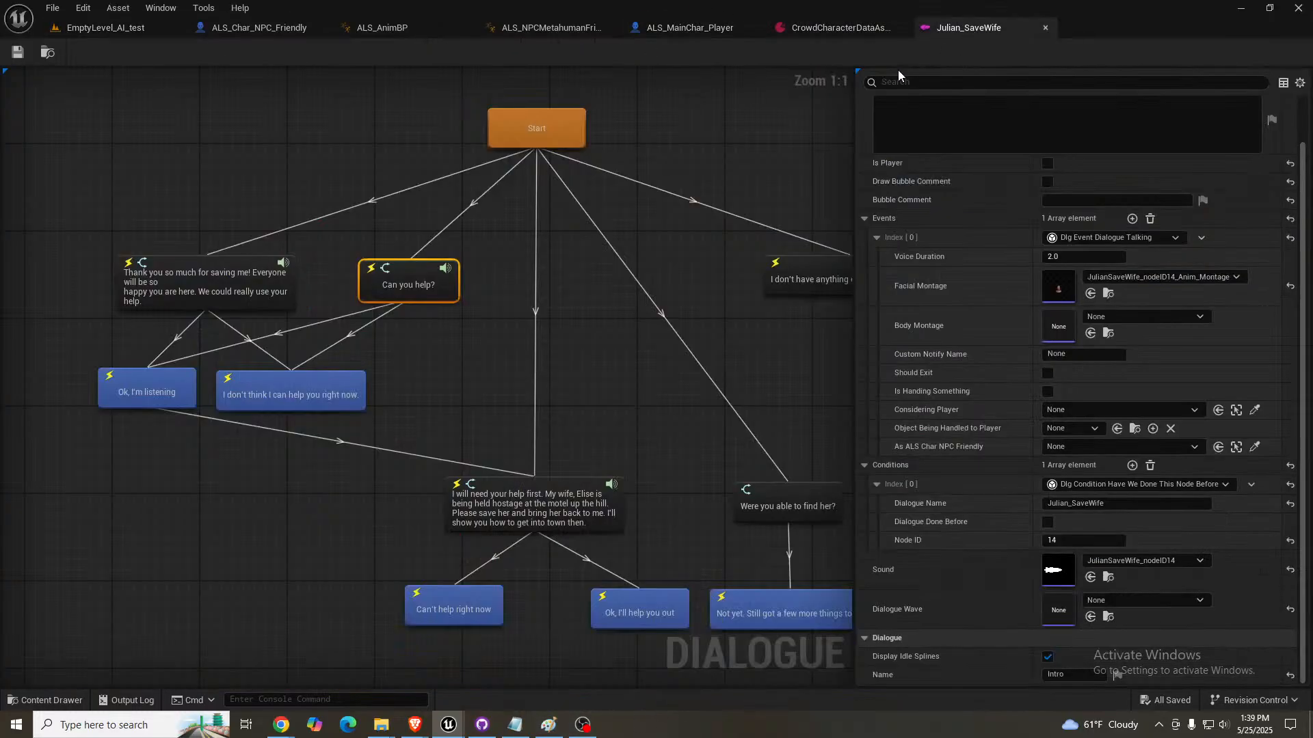
left_click(176, 392)
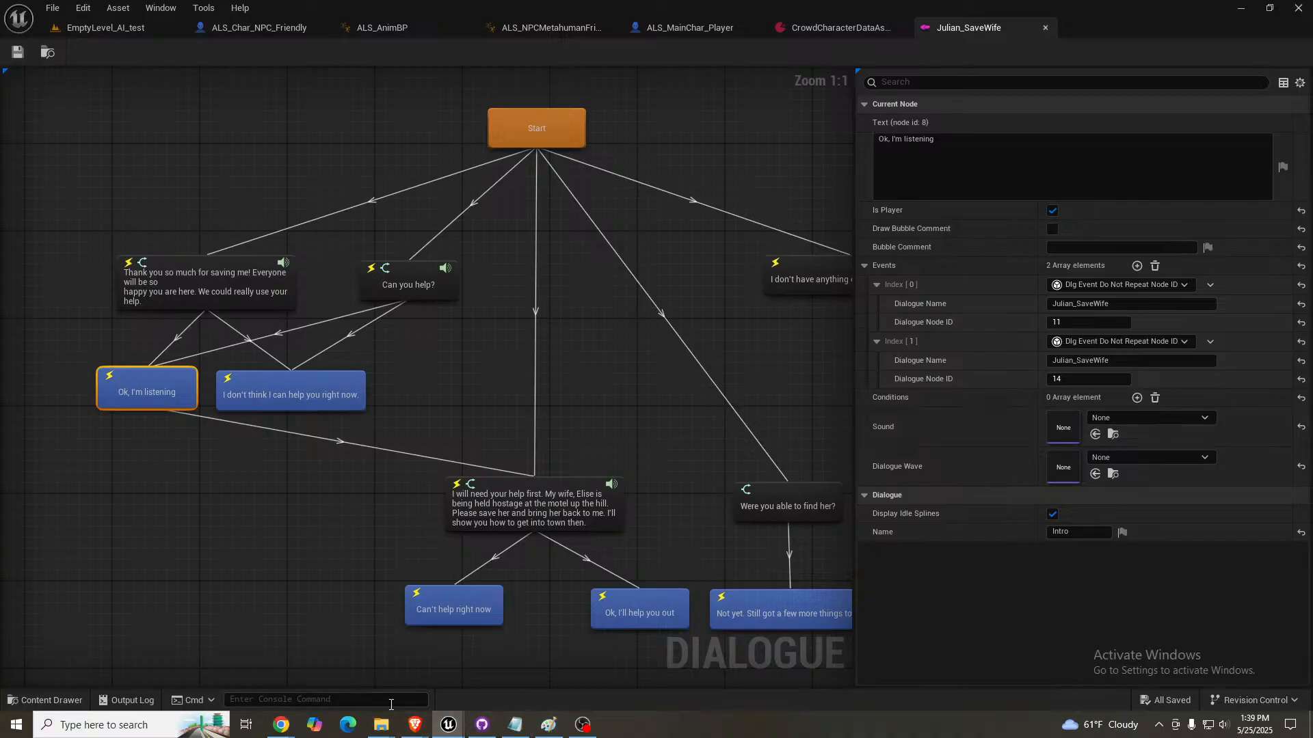
mouse_move(281, 725)
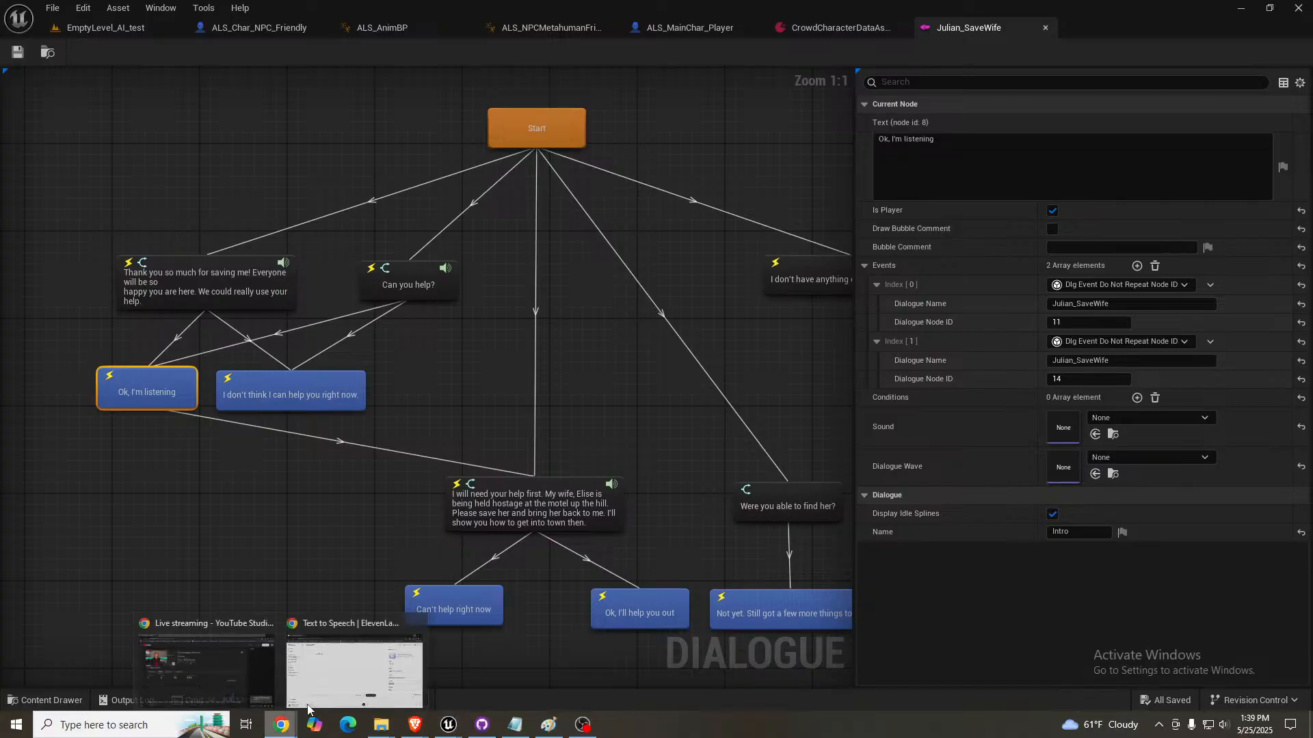
left_click(344, 660)
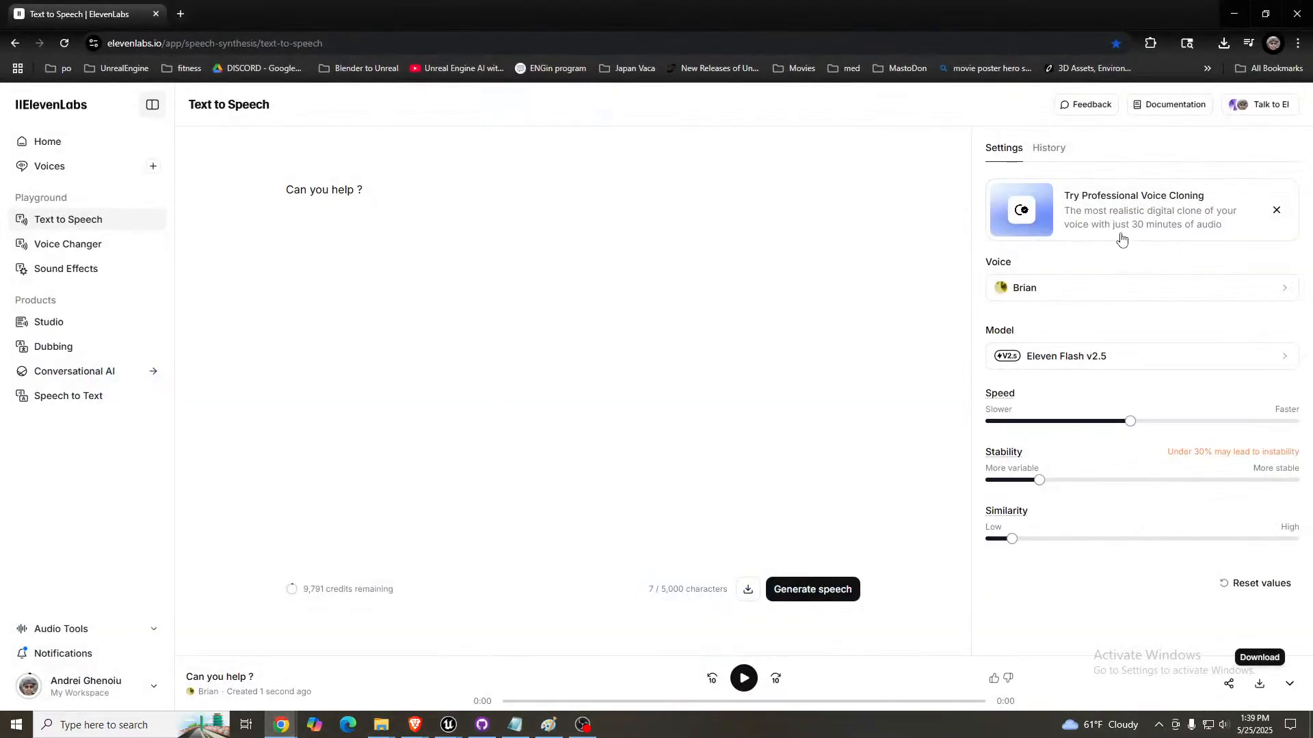
- Choose the Bill voice, replace the text with "Ok, i'm listening" and generate the speech
left_click(1090, 293)
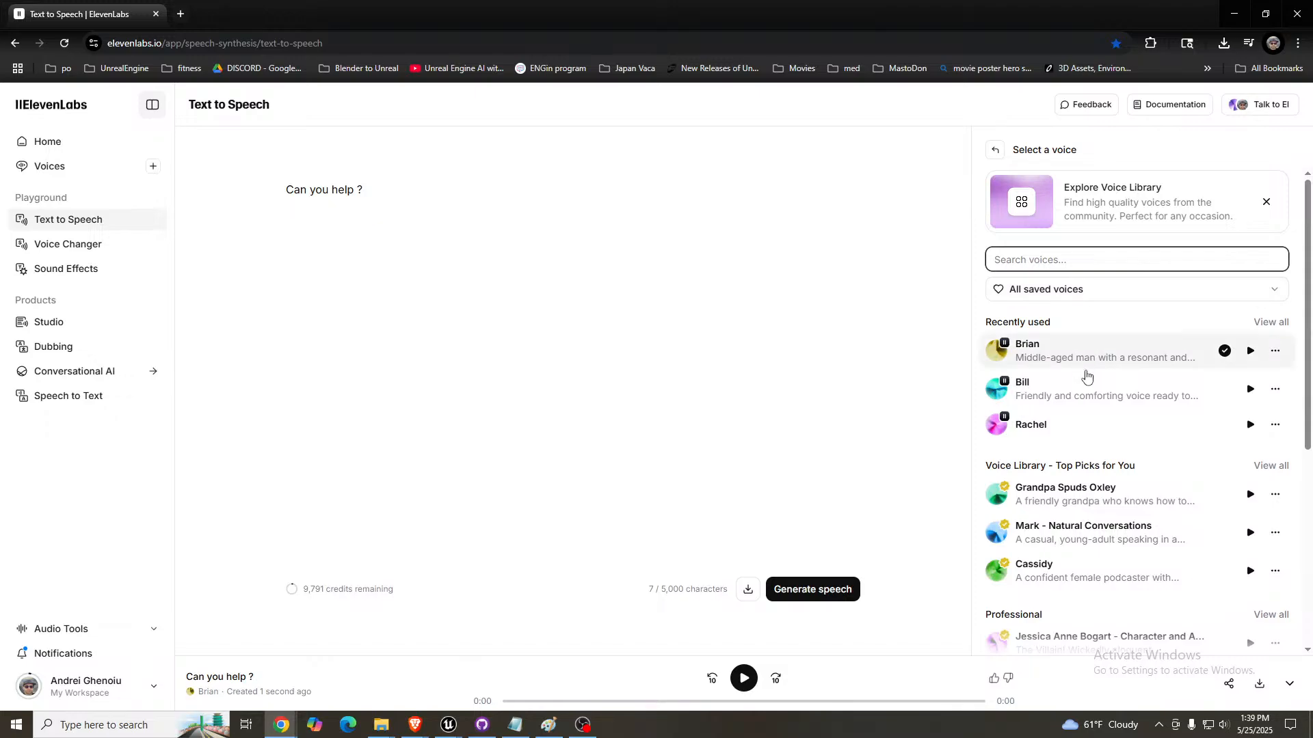
left_click(1086, 396)
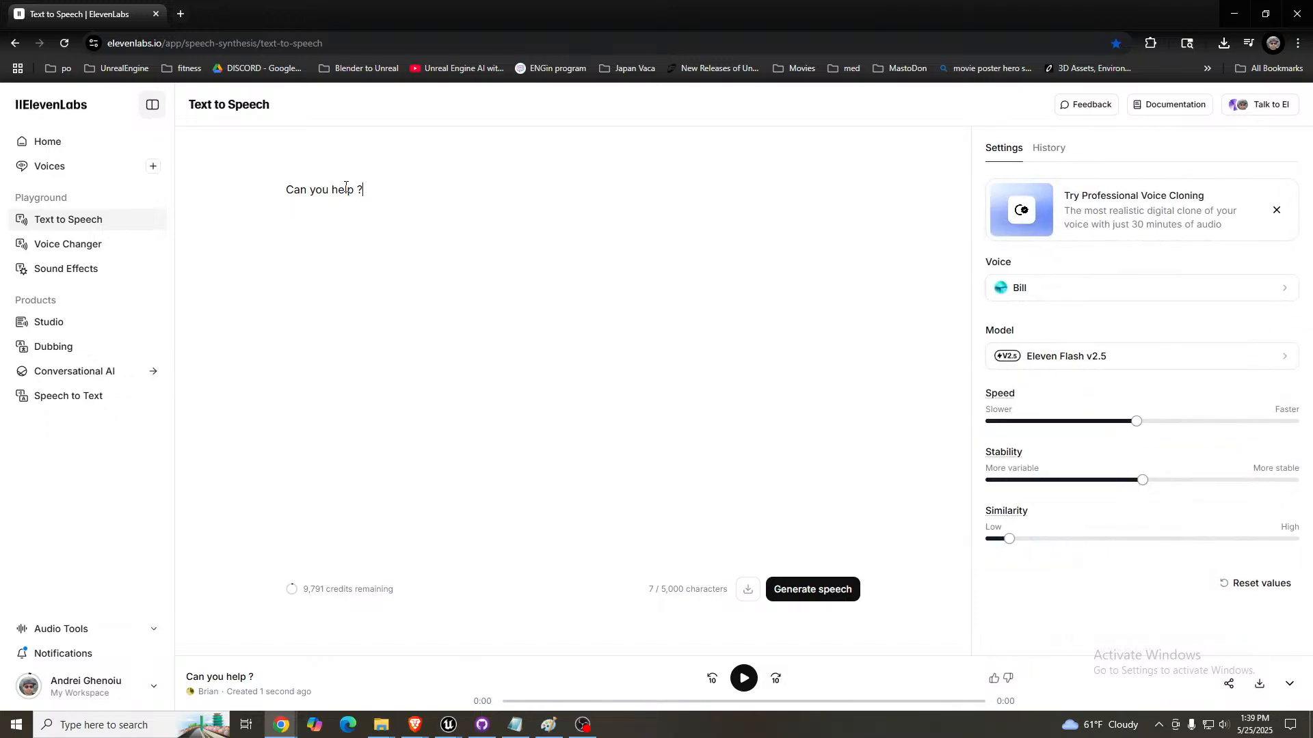
key("ctrl+a")
key("BackSpace")
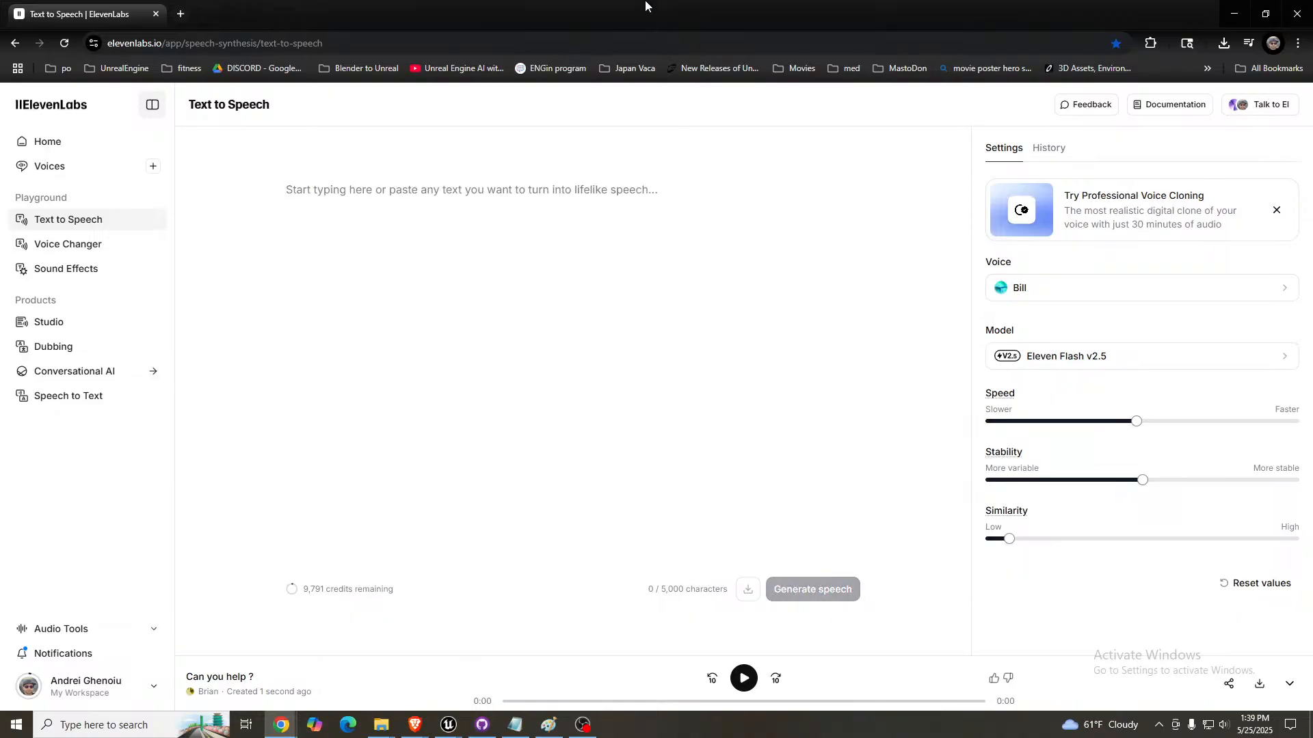
mouse_move(645, 6)
left_mouse_down()
mouse_move(631, 270)
mouse_move(663, 445)
mouse_move(661, 2)
left_mouse_up()
type("Ok, i'm listening")
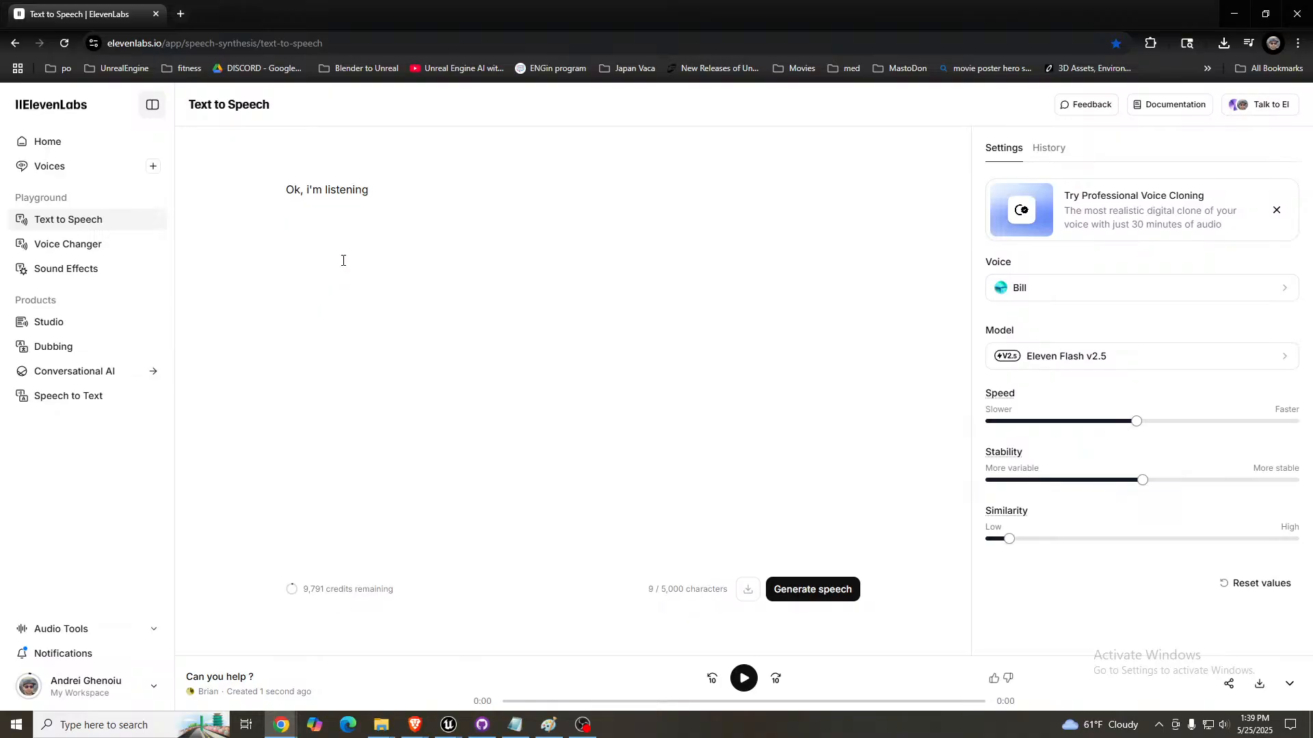
left_click(807, 582)
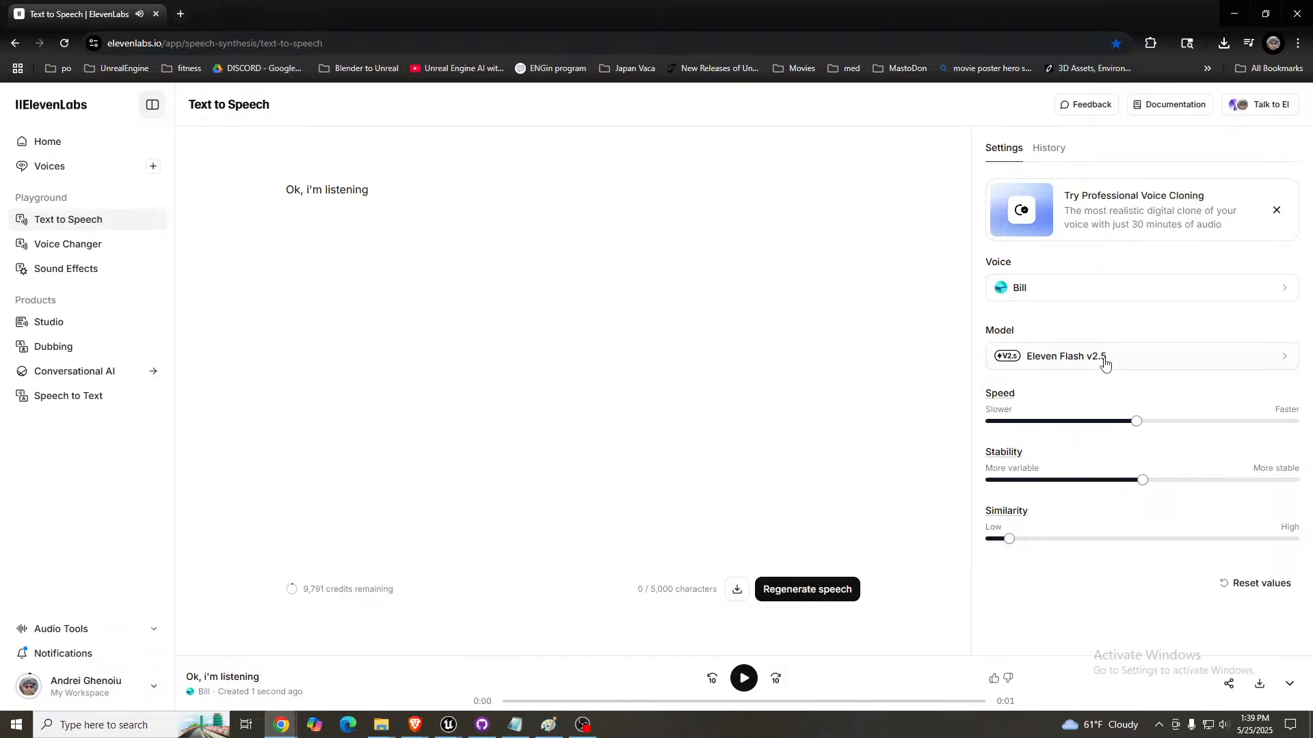
- Change the speech model to Eleven Multilingual v2 and generate the line again
left_click(1105, 363)
left_click(1060, 218)
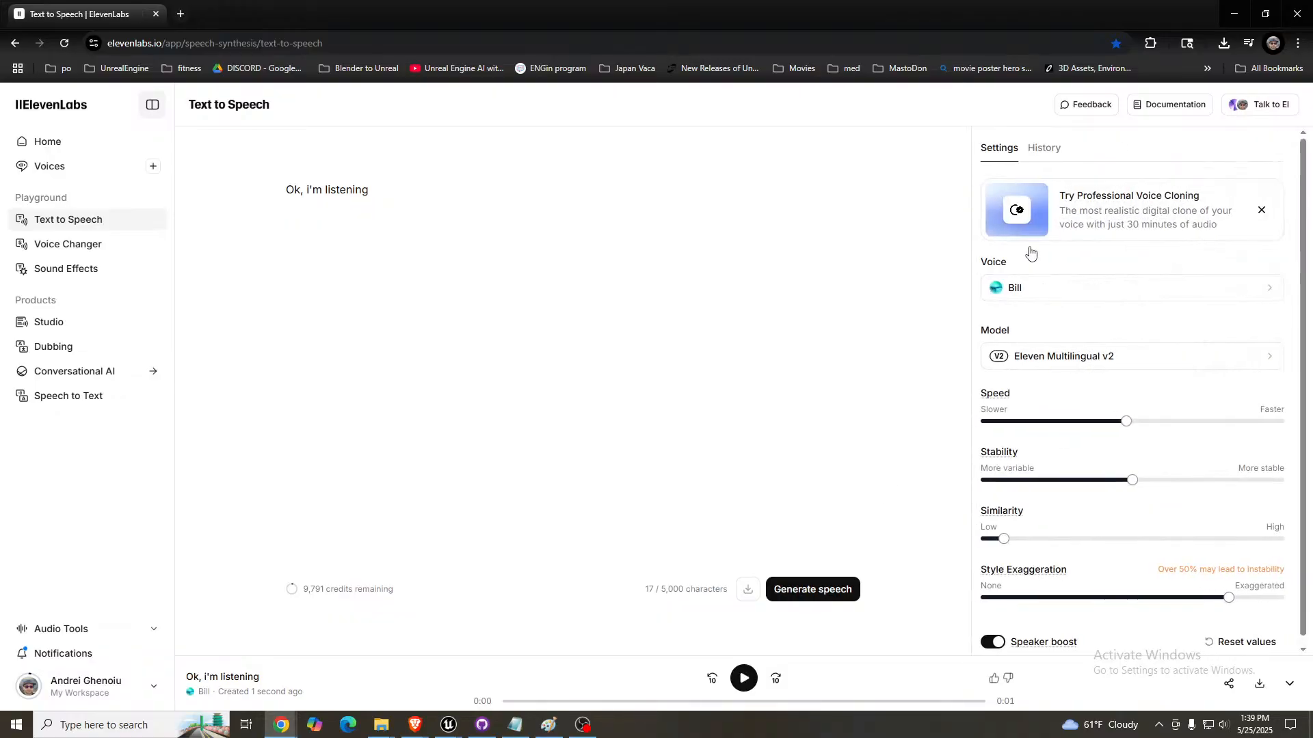
left_click(811, 592)
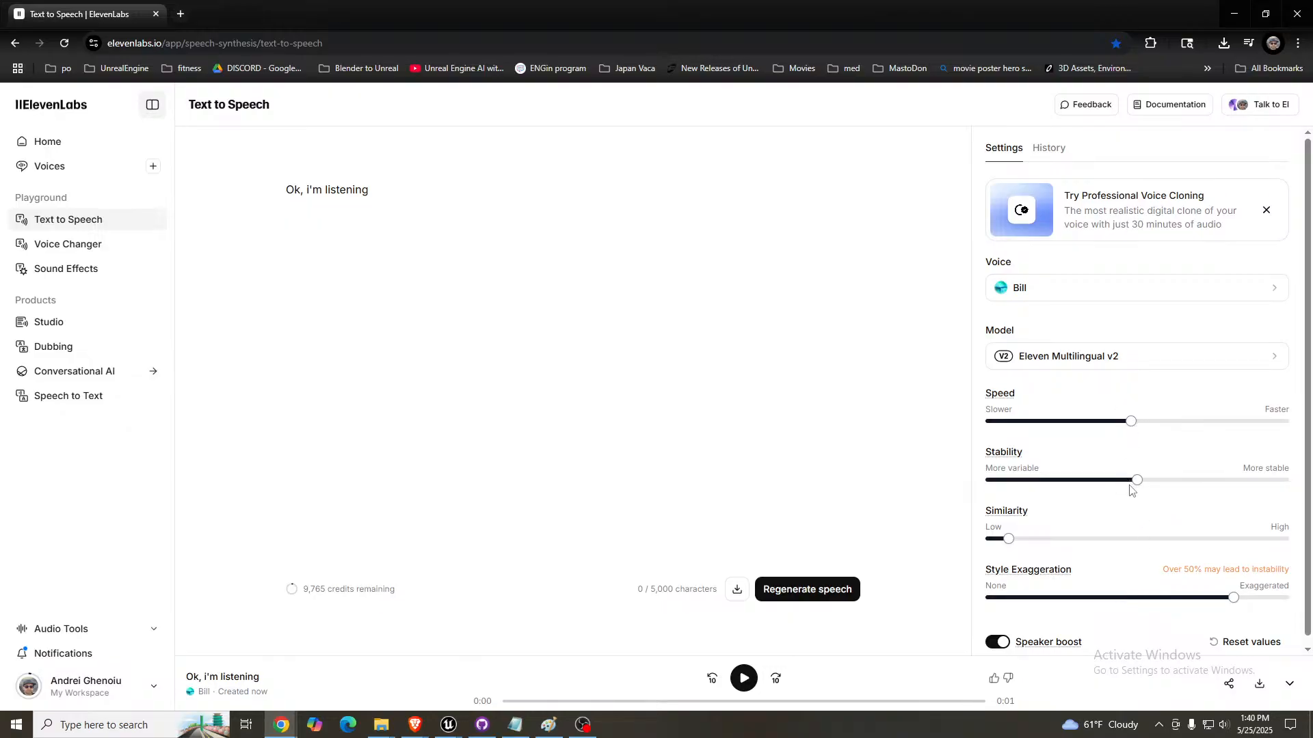
- Try a Stability of 6% and a slightly higher one, generating the "Ok, i'm listening" line at each
left_click_drag(1130, 489, 1006, 491)
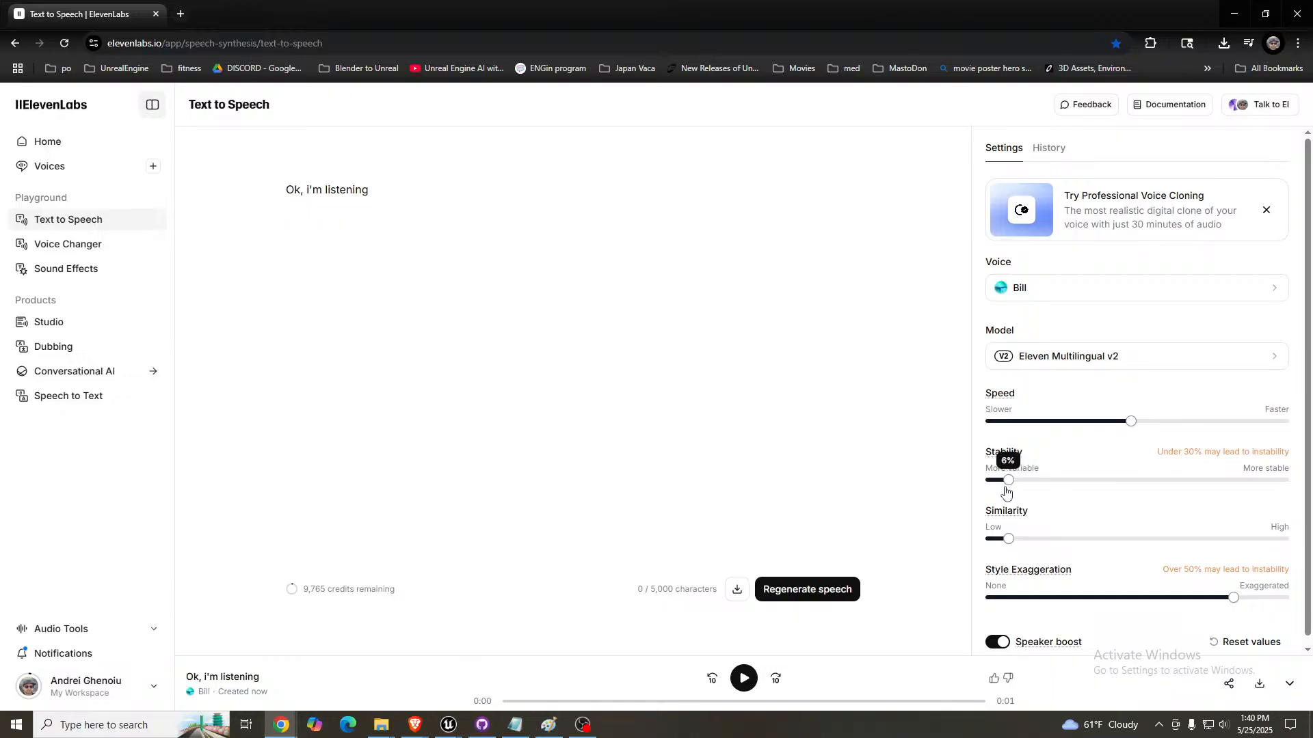
left_click(818, 589)
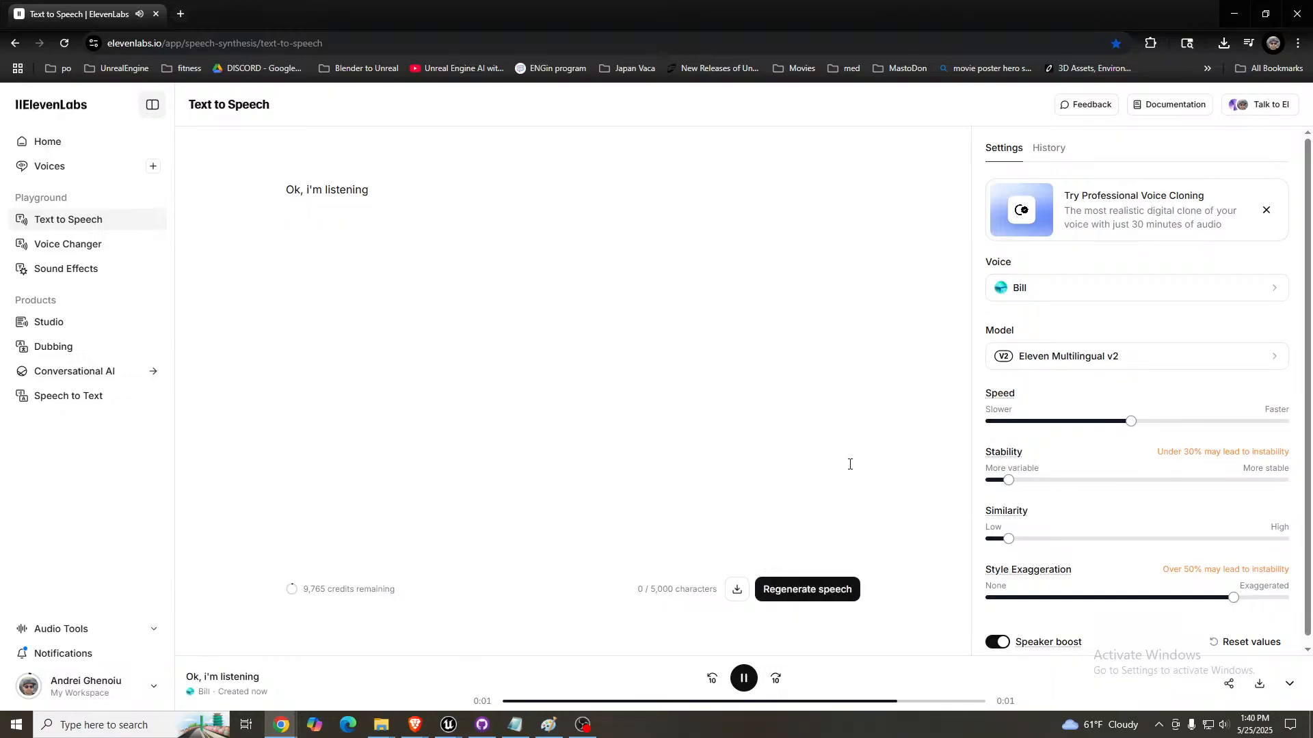
left_click_drag(1009, 480, 1067, 481)
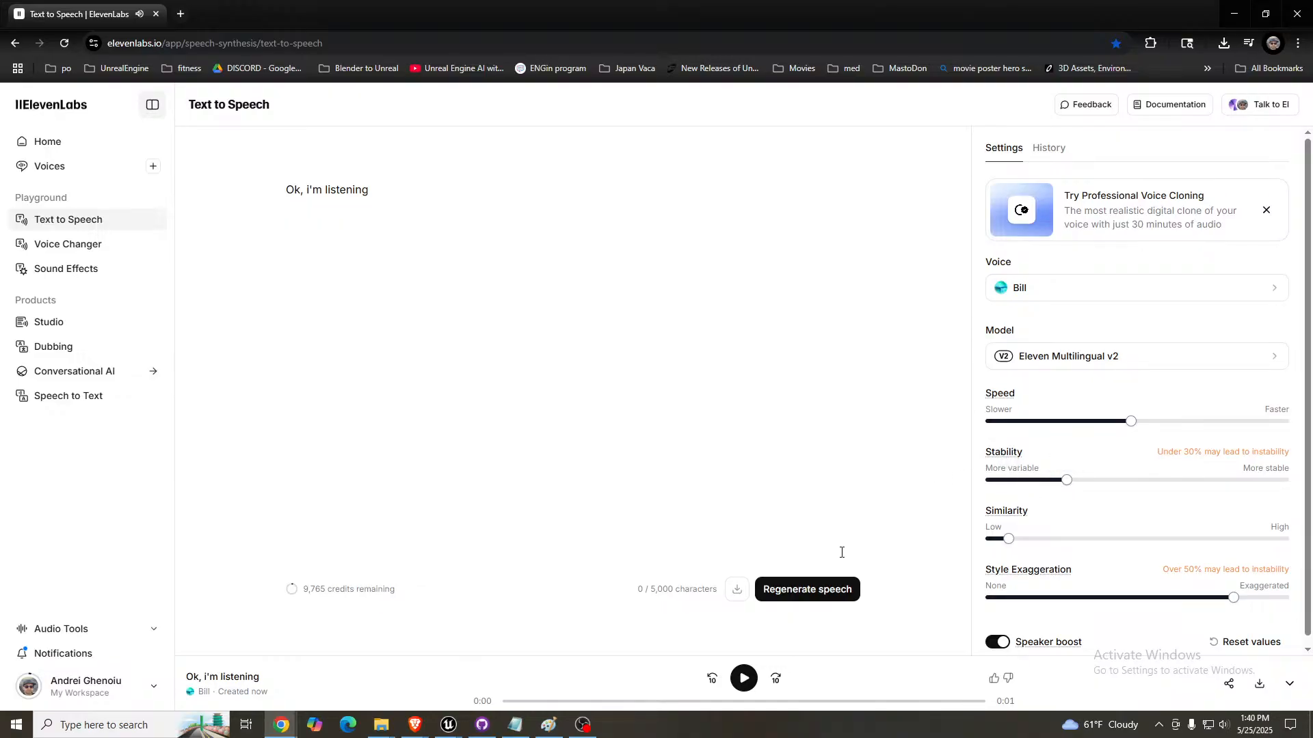
left_click(829, 587)
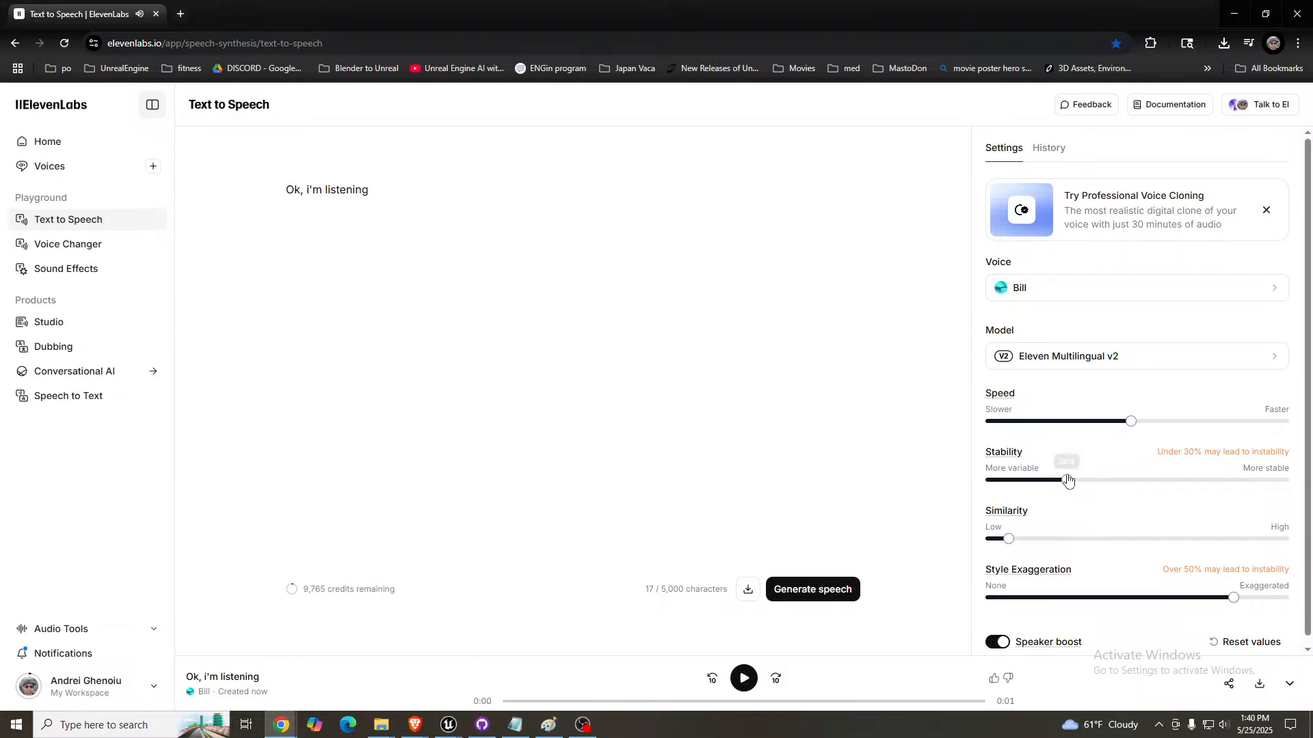
- Set the Stability to 36%, generate the "Ok, i'm listening" line again and download the speech
left_click_drag(1068, 480, 1096, 480)
left_click(827, 590)
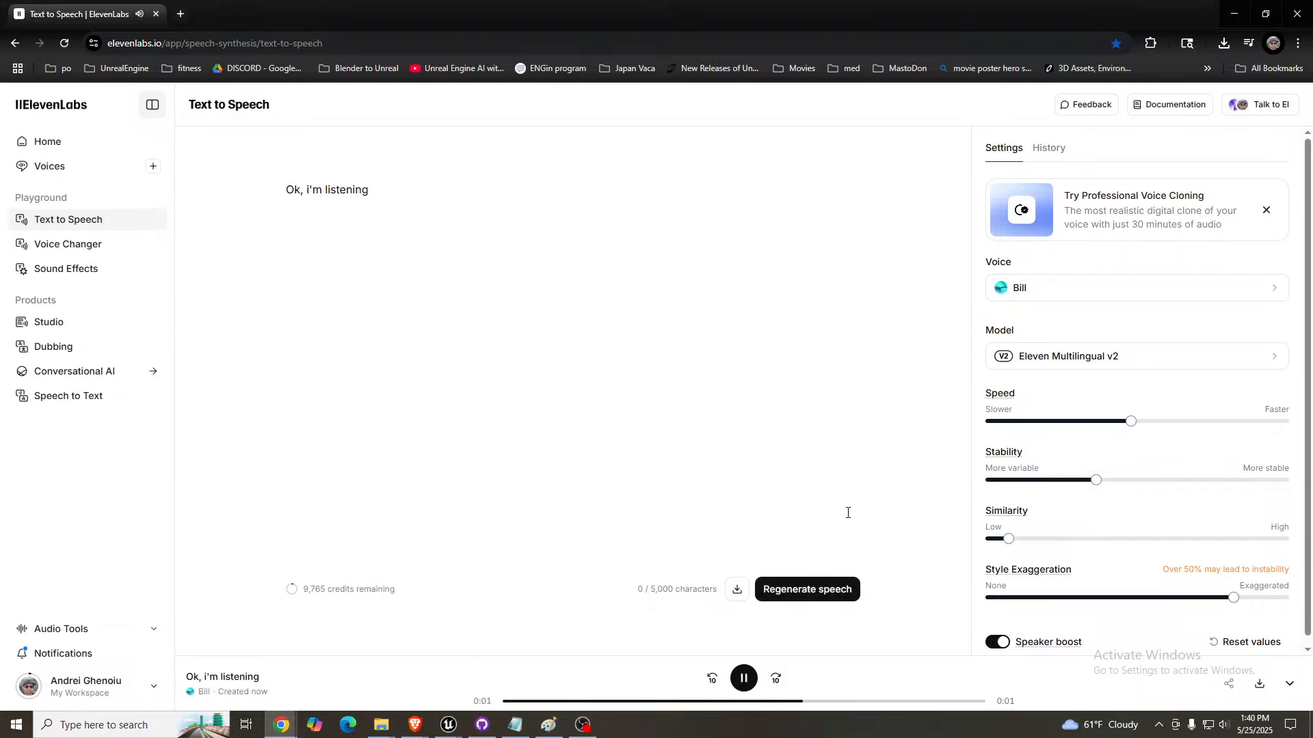
left_click(1260, 684)
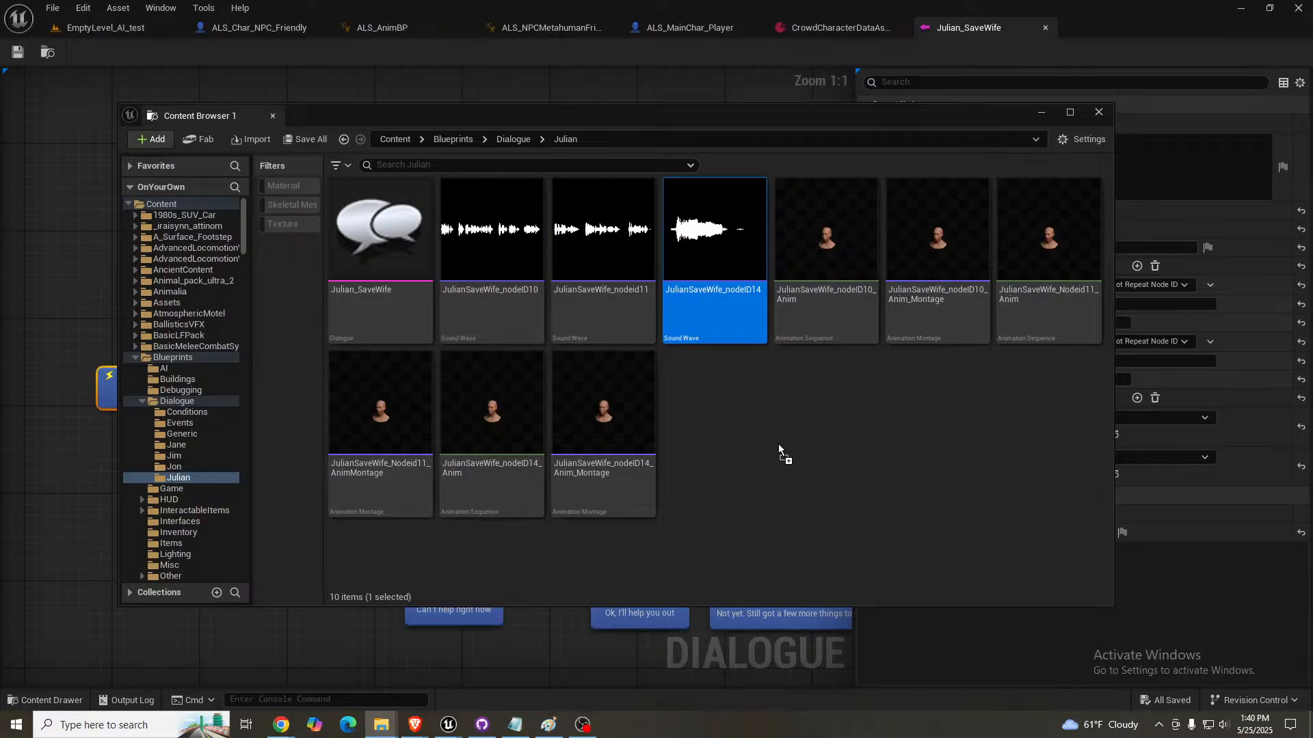
- Switch to Unreal Editor and import the ElevenLabs_2025-05-25T17_33_30_Brian_pre_sp93_s16_sb7_f2-5 sound into the Julian dialogue folder
left_click_drag(778, 444, 781, 445)
left_click(761, 388)
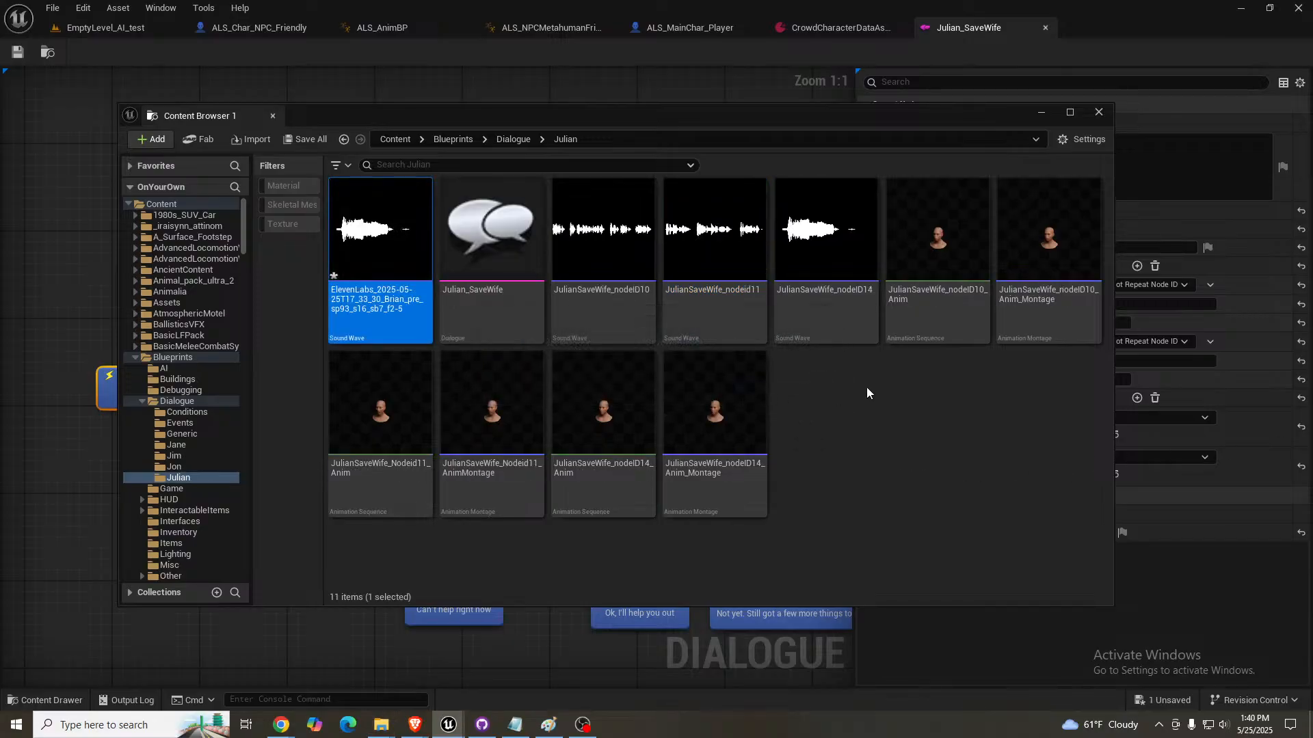
left_click_drag(490, 122, 583, 232)
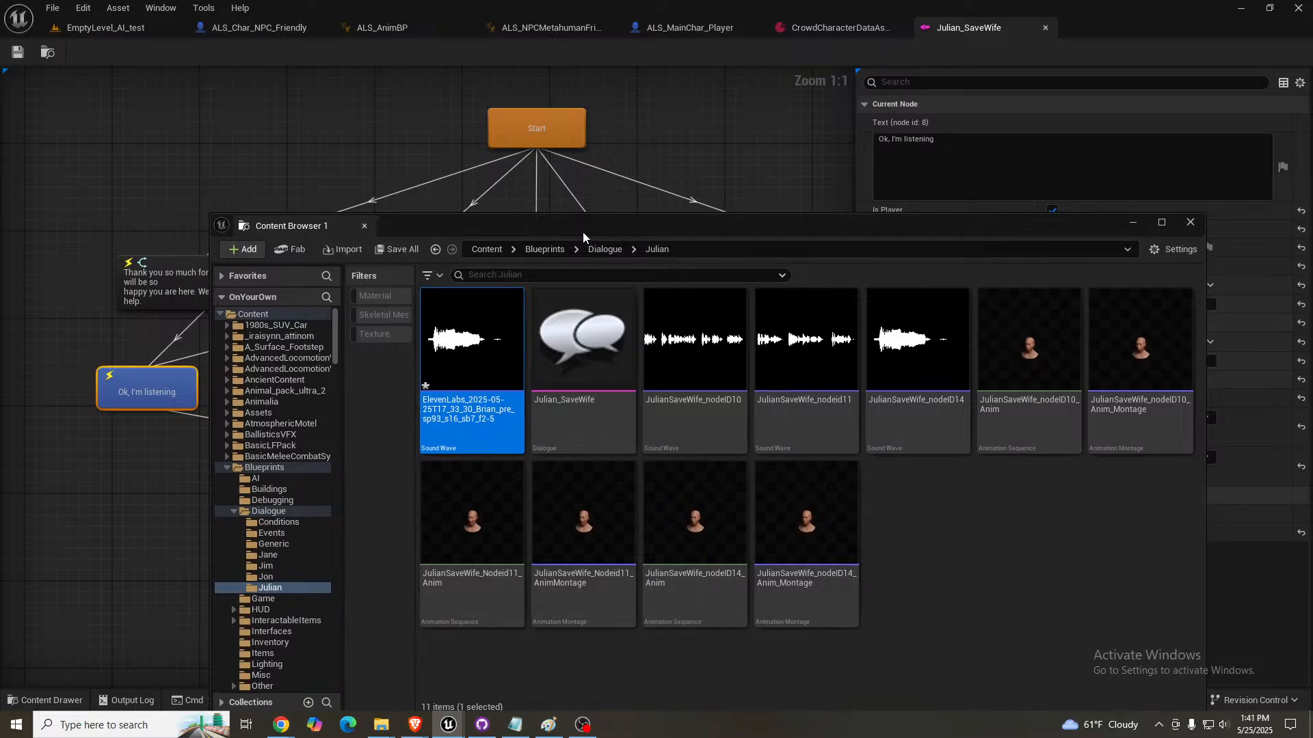
- Rename the imported ElevenLabs sound wave as JulianSaveWife_nodeID8, reusing the name of the node 10 sound
left_click(693, 393)
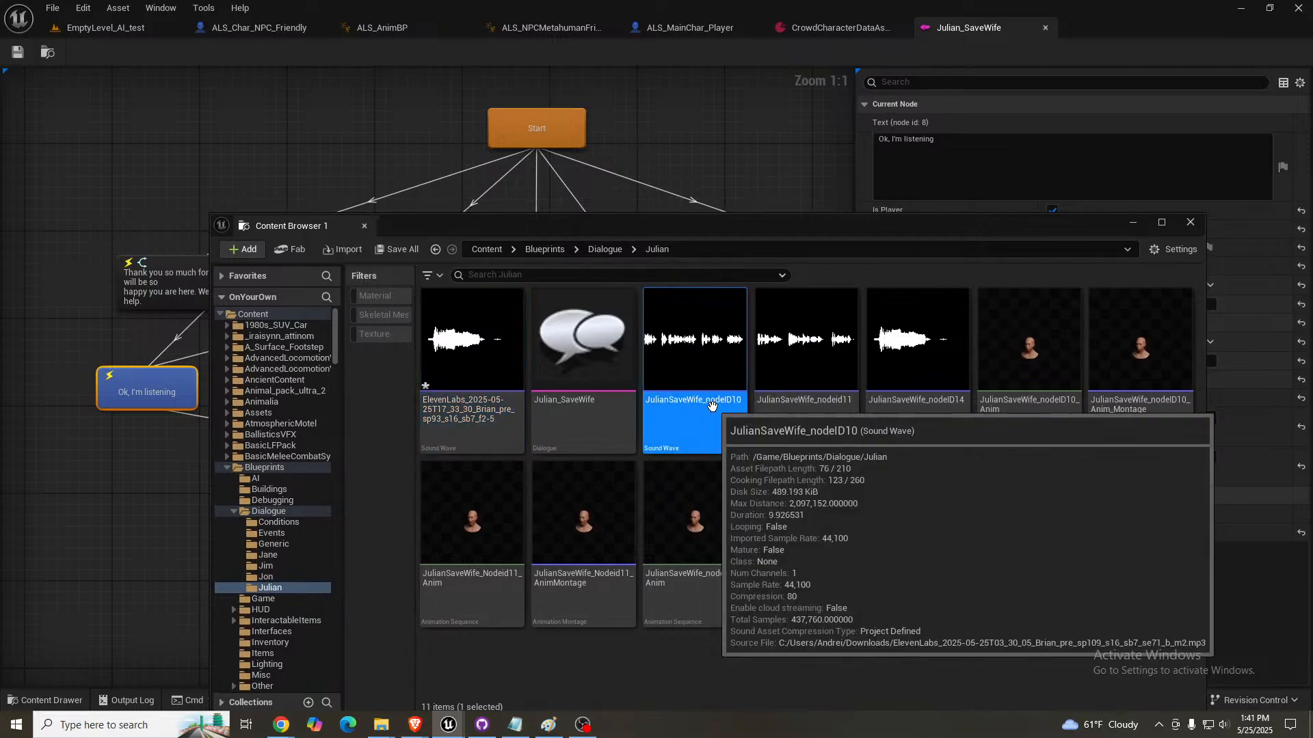
left_click(711, 403)
key("ctrl+c")
left_click(479, 404)
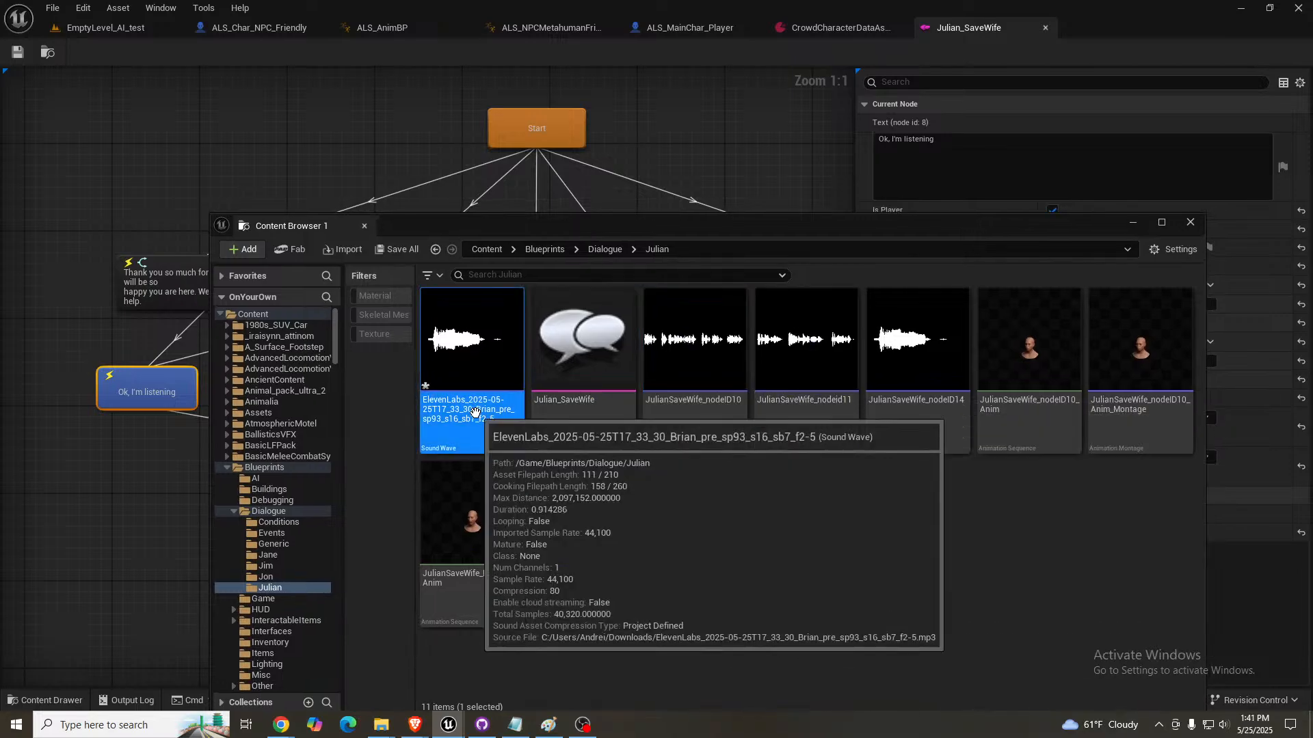
left_click(489, 402)
key("ctrl+v")
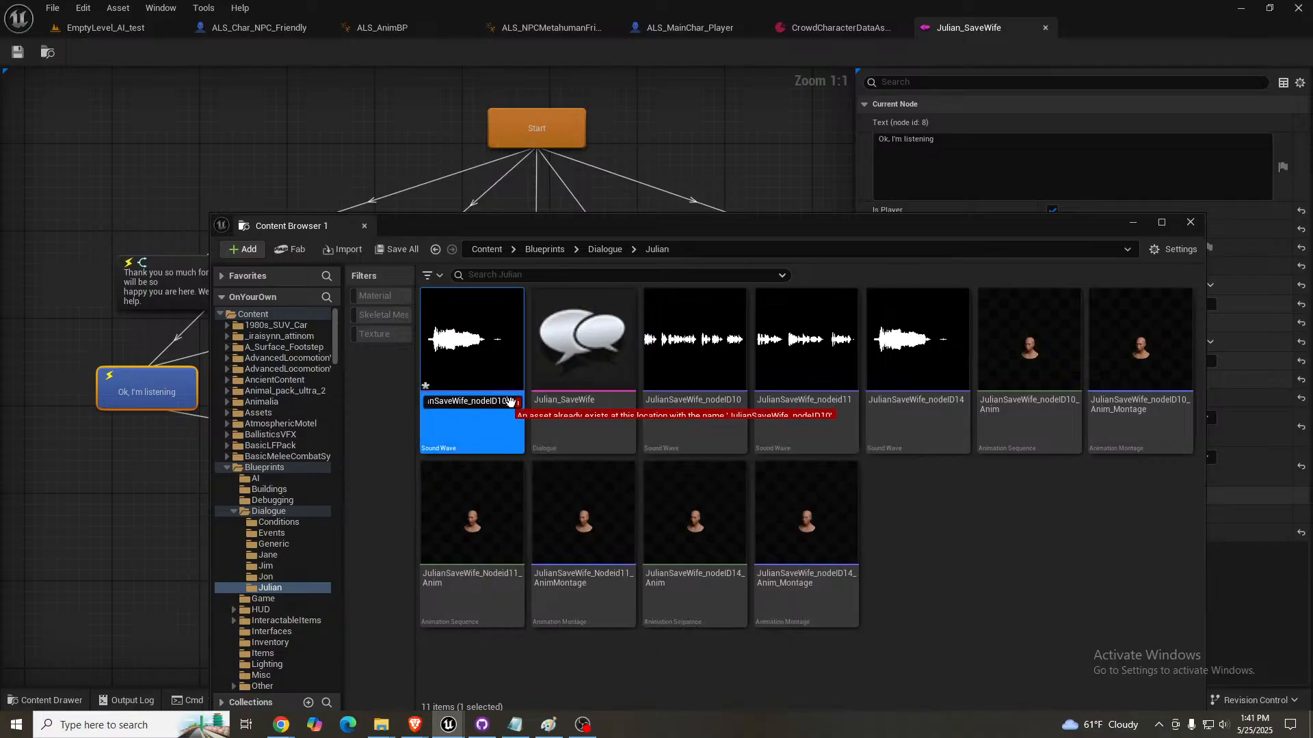
key("BackSpace")
key("BackSpace")
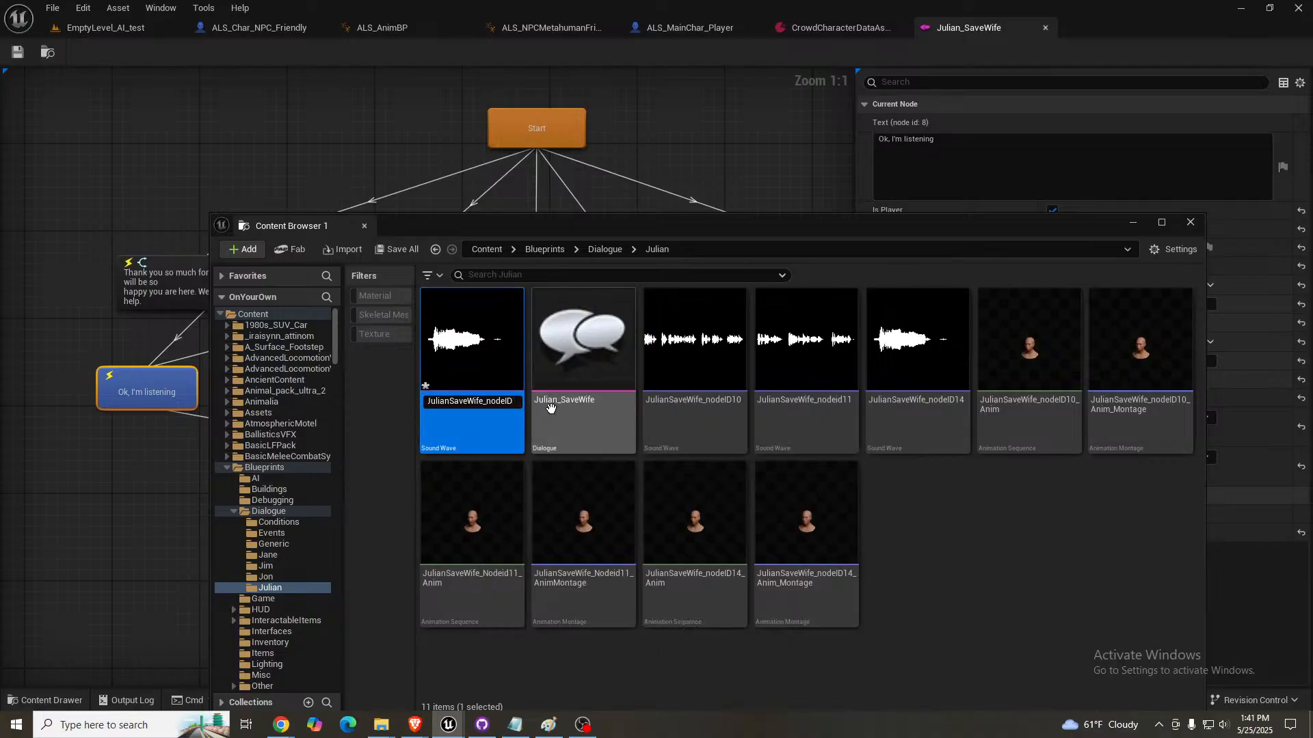
type("8")
key("Return")
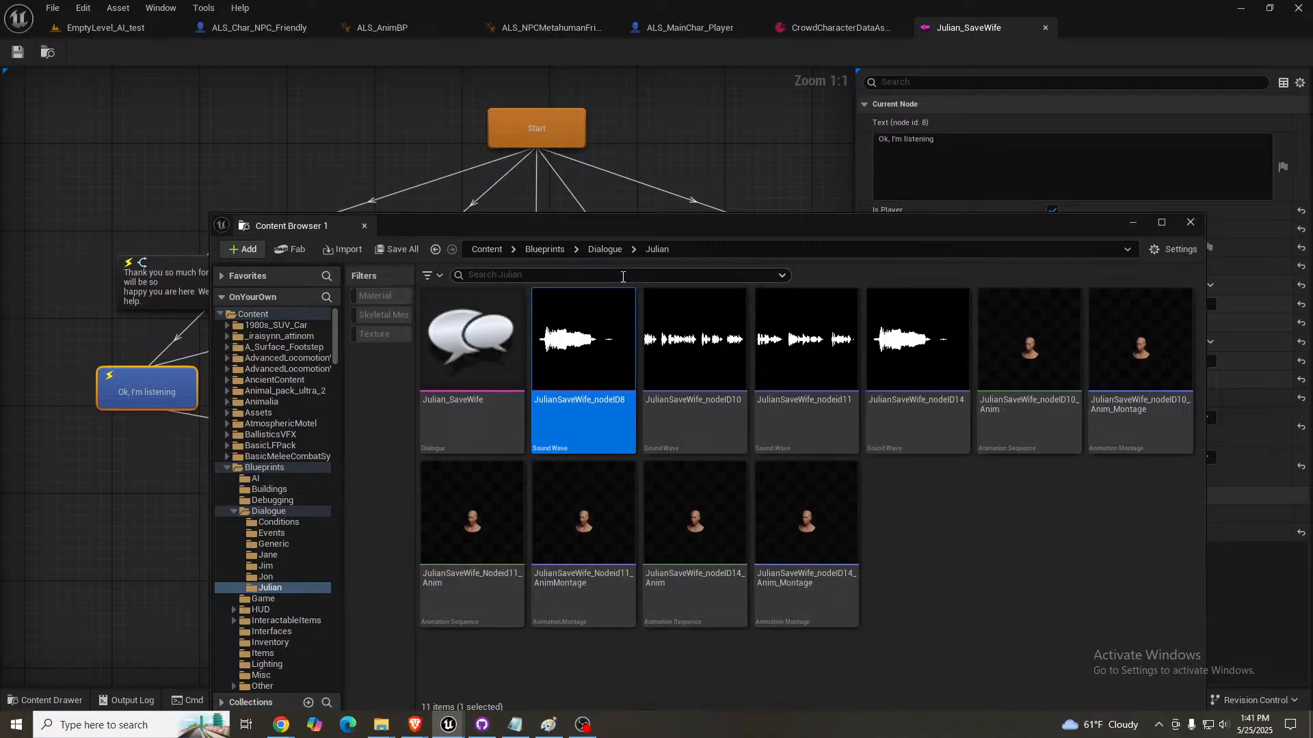
- Assign the JulianSaveWife_nodeID8 sound wave as the Sound of the "Ok, I'm listening" node
left_click_drag(610, 232, 1312, 220)
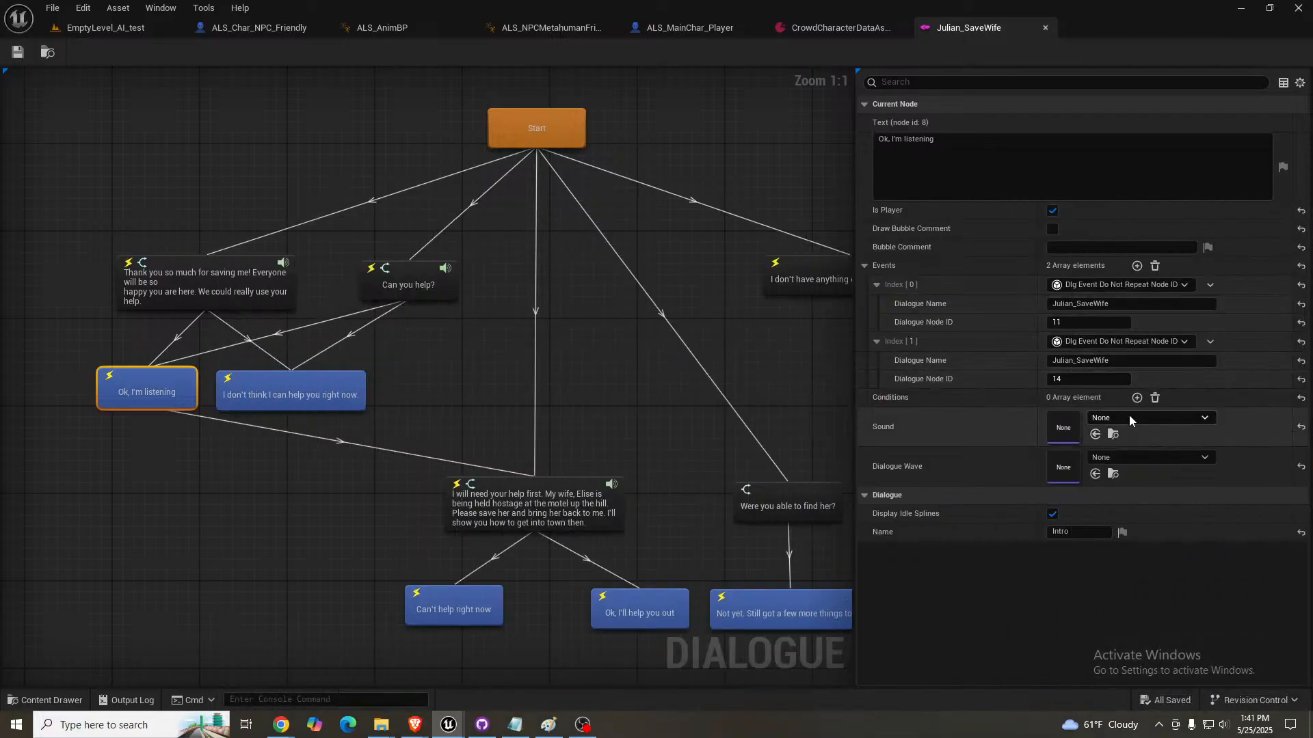
left_click(1098, 434)
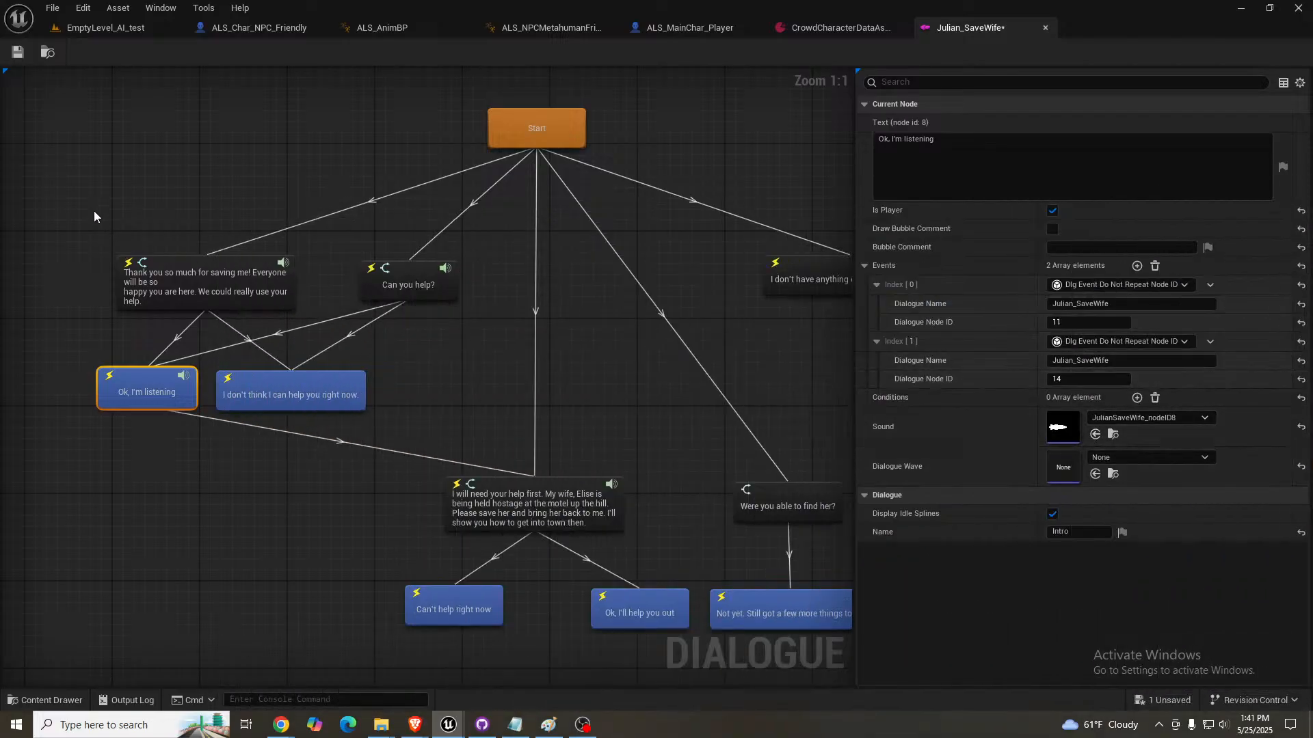
- Copy the "I don't think I can help you right now." node's text into ElevenLabs Text to Speech and generate the speech
left_click(288, 387)
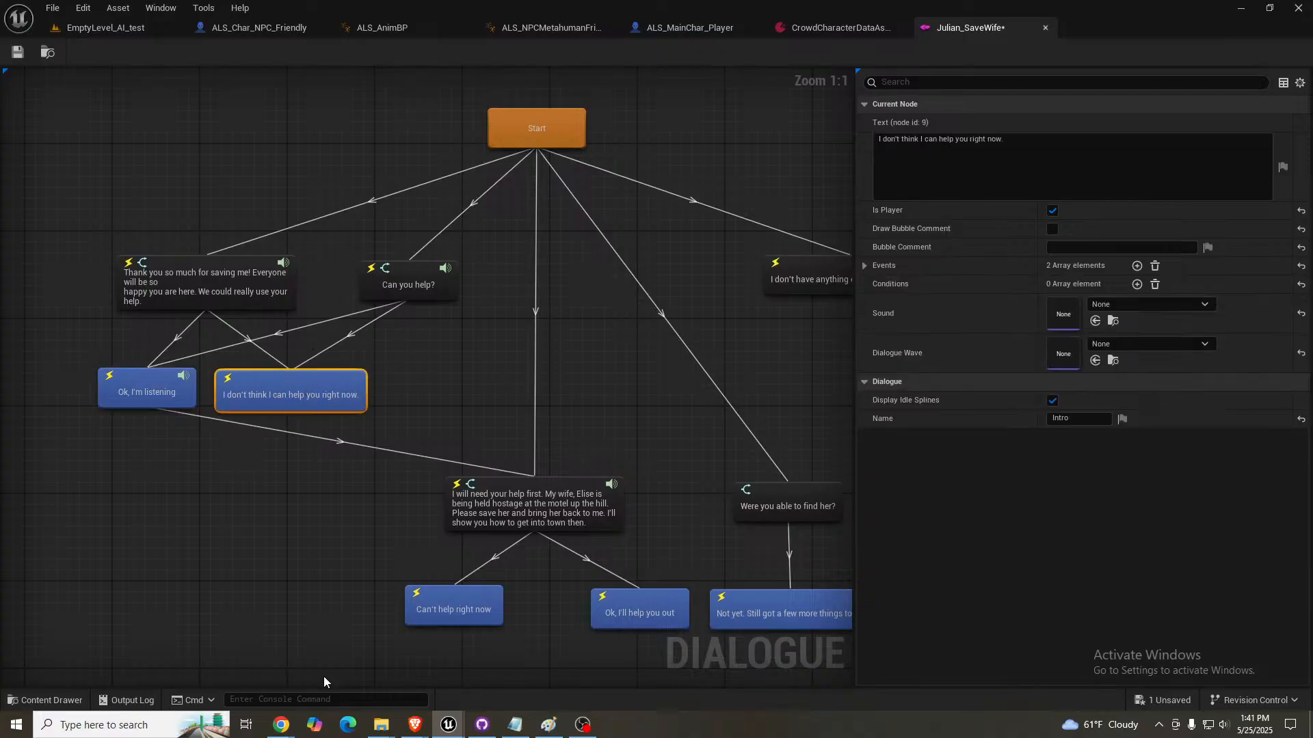
left_click(1042, 145)
key("ctrl+c")
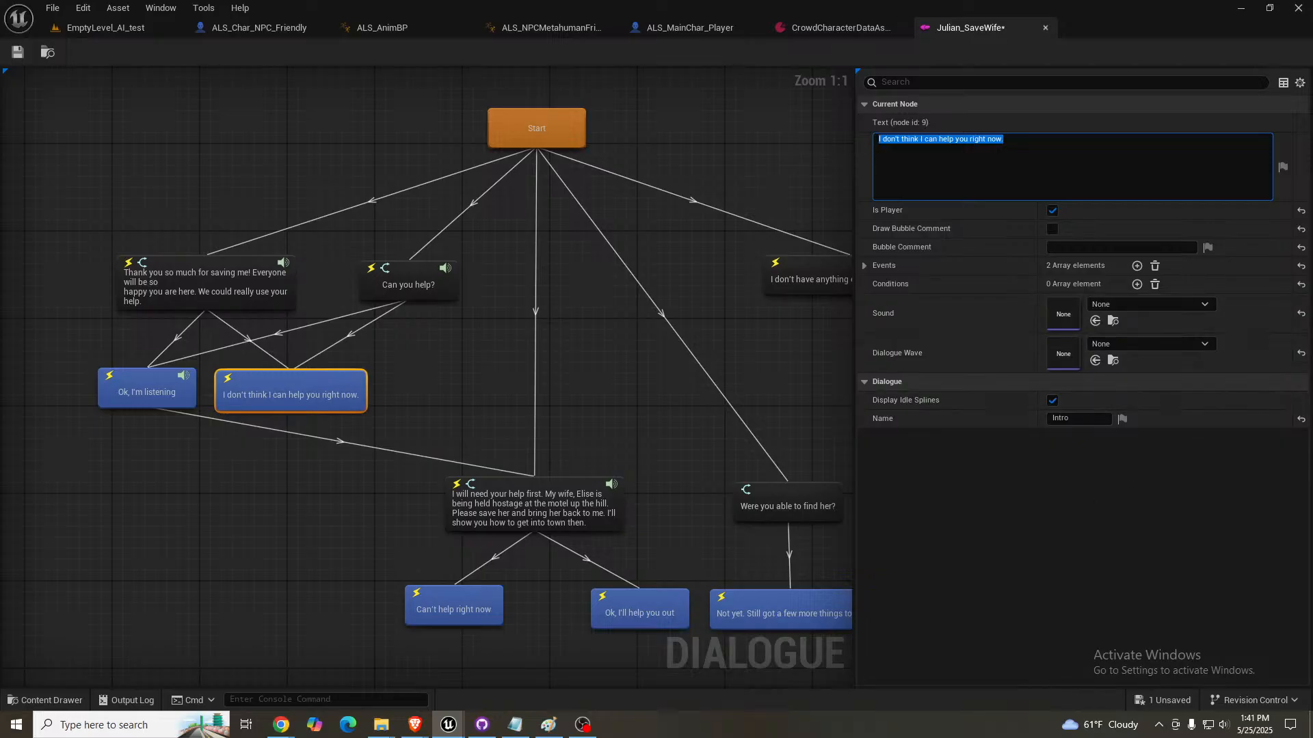
key("alt+Tab")
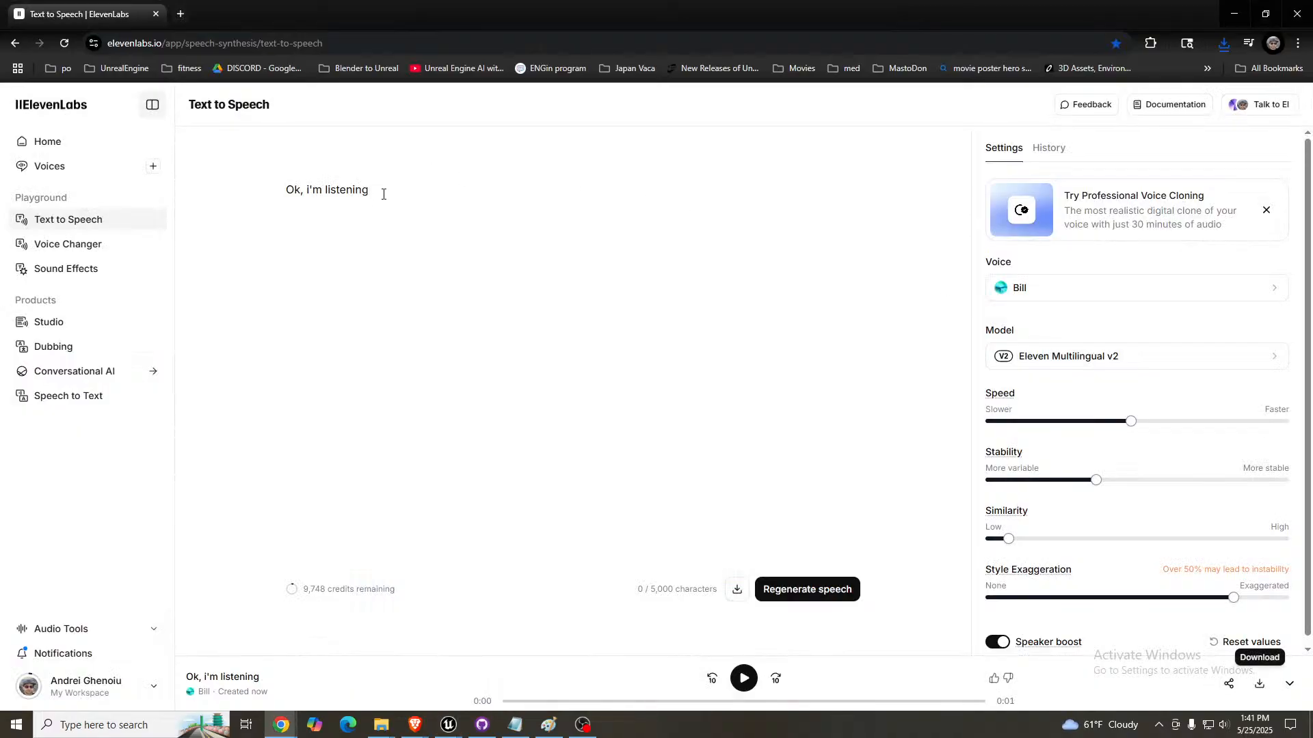
key("ctrl+a")
key("ctrl+v")
left_click(823, 591)
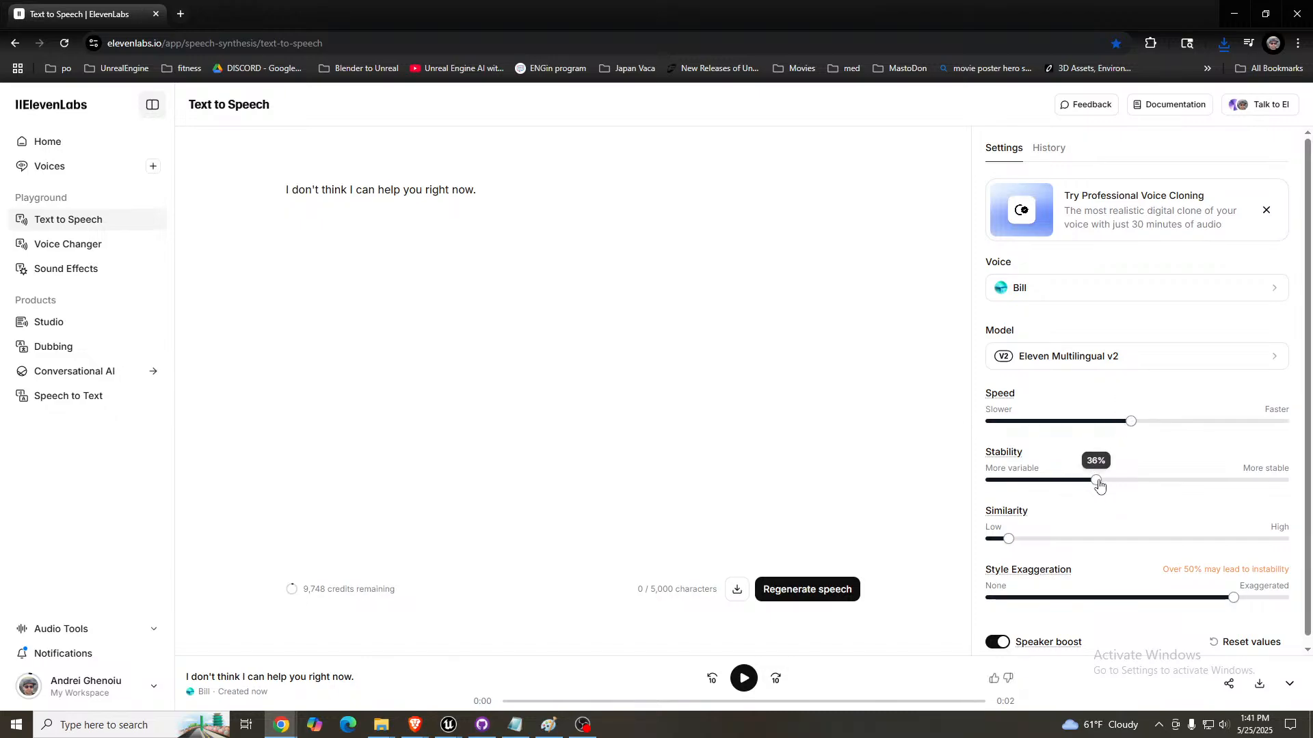
- Try several higher Stability values for the "I don't think I can help you right now." line, regenerating it at each one
left_click_drag(1096, 480, 1196, 481)
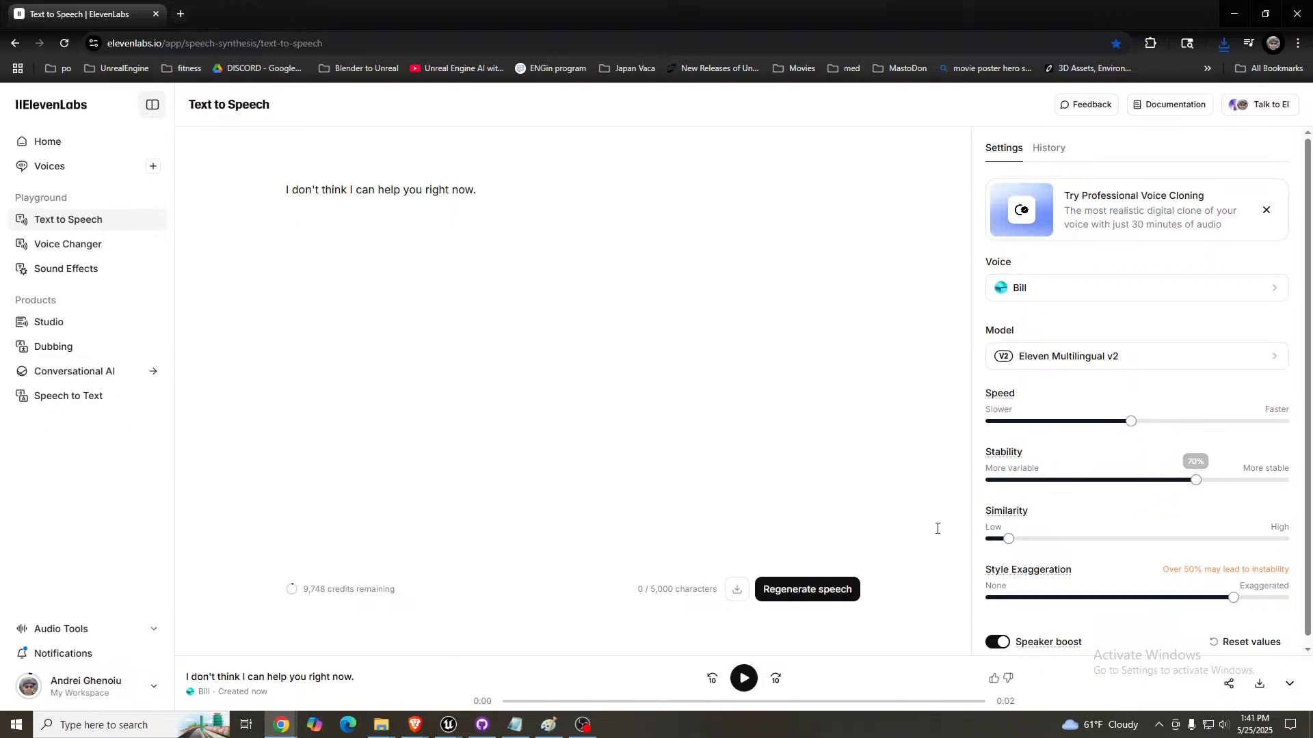
left_click(807, 589)
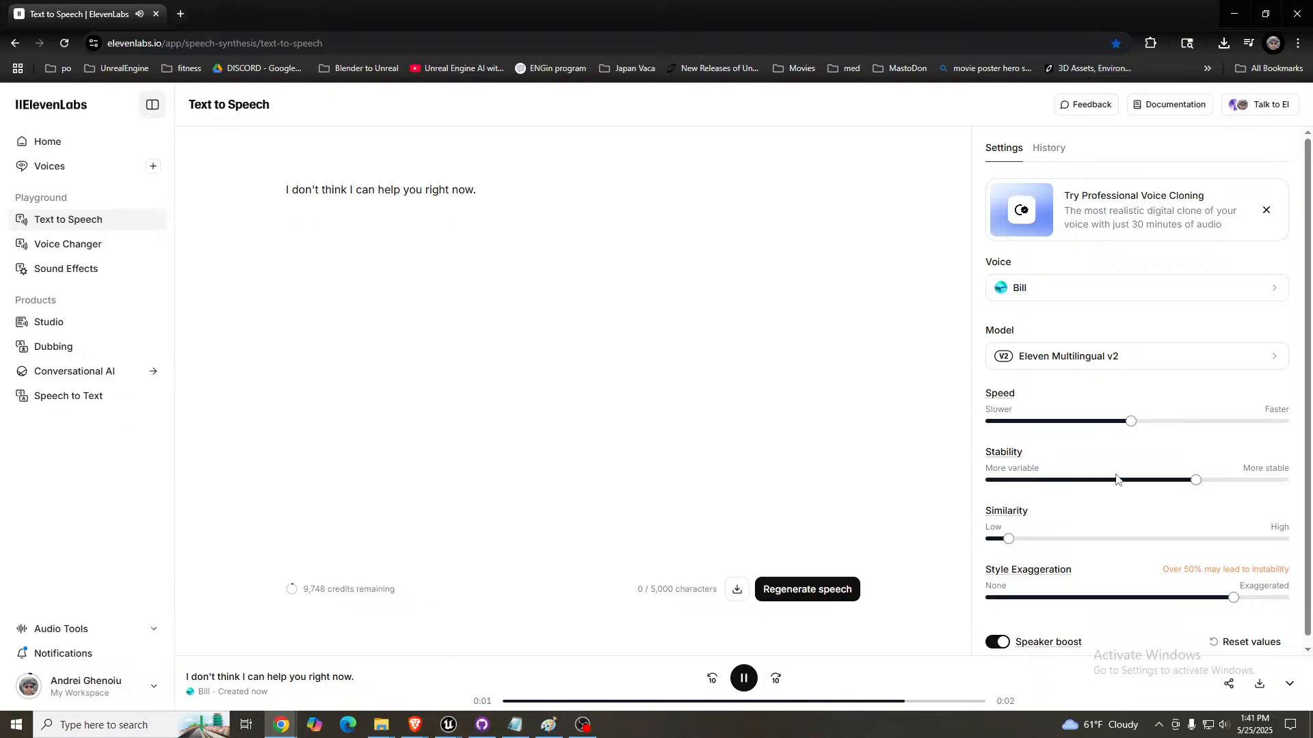
left_click_drag(1195, 480, 1167, 480)
left_click(802, 590)
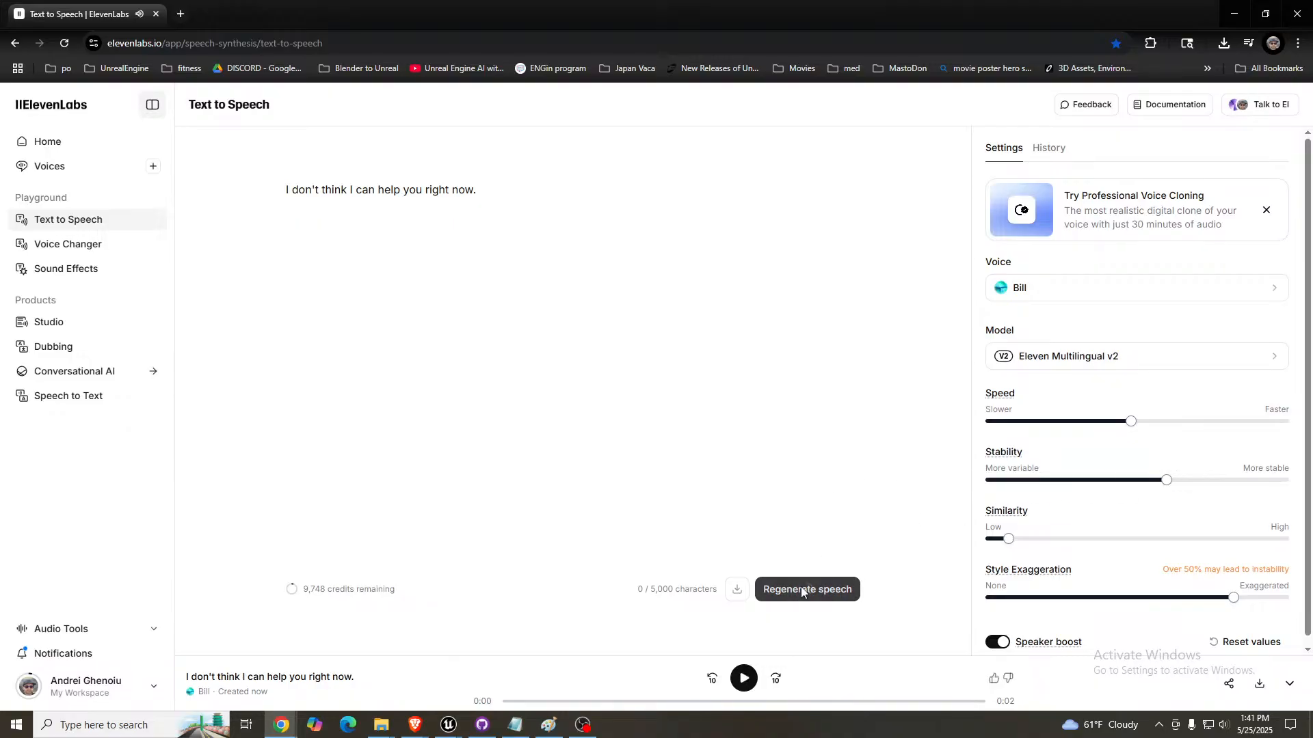
left_click(802, 590)
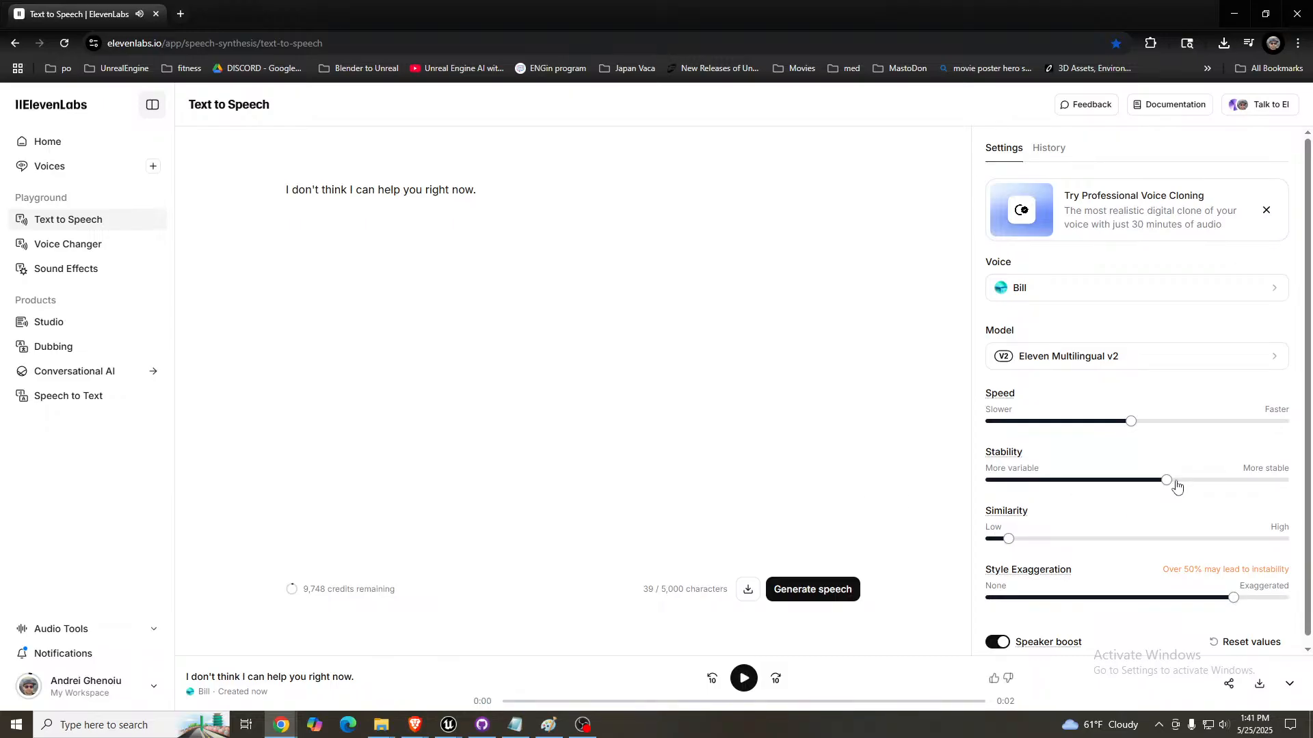
left_click(1203, 489)
left_click(812, 591)
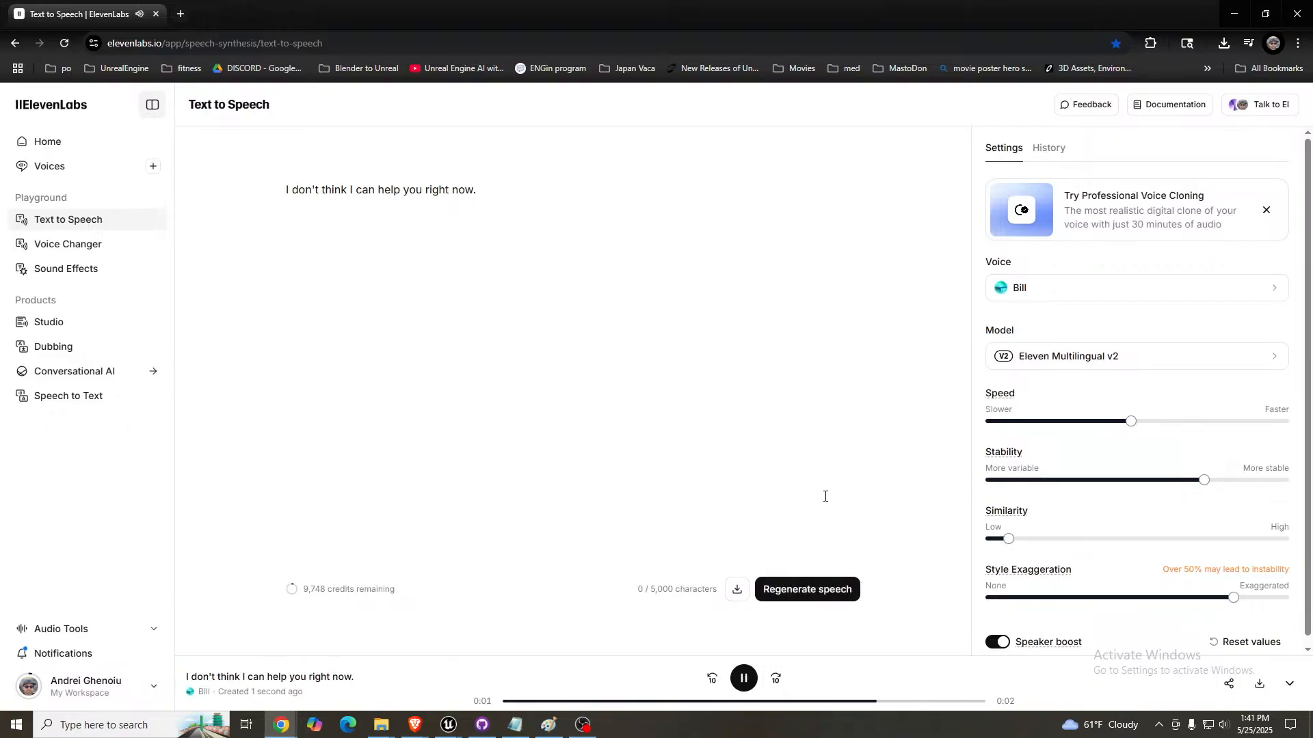
left_click(1228, 484)
left_click(811, 589)
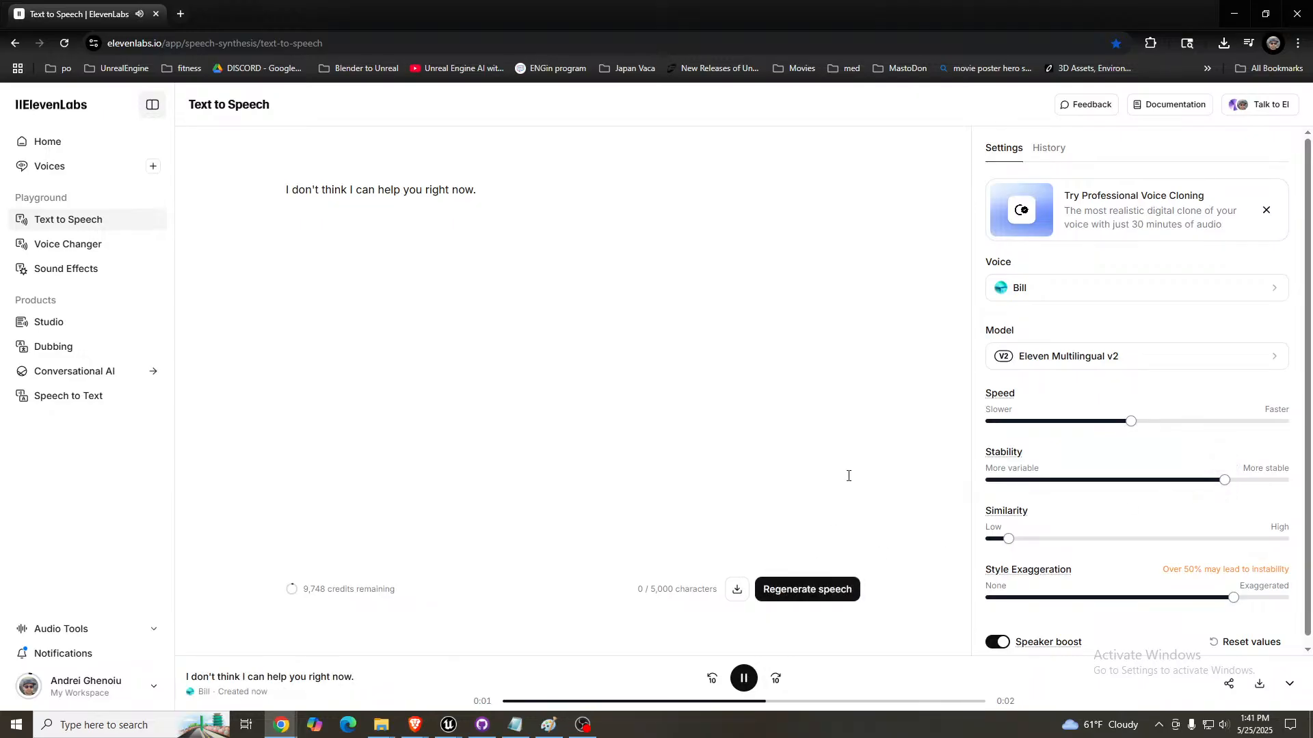
- Set Stability and Similarity to 50%, lower Style Exaggeration below 50% and generate the line again
left_click(1135, 480)
left_click(815, 585)
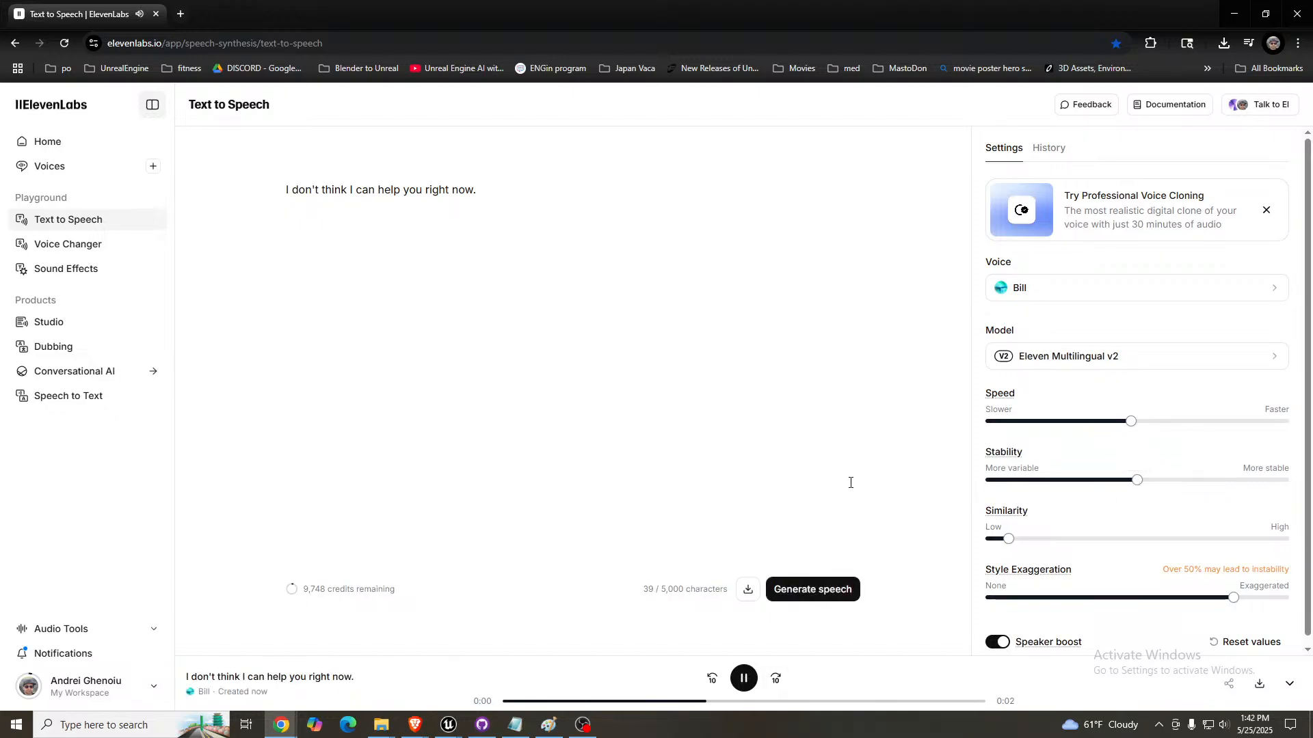
left_click(1136, 540)
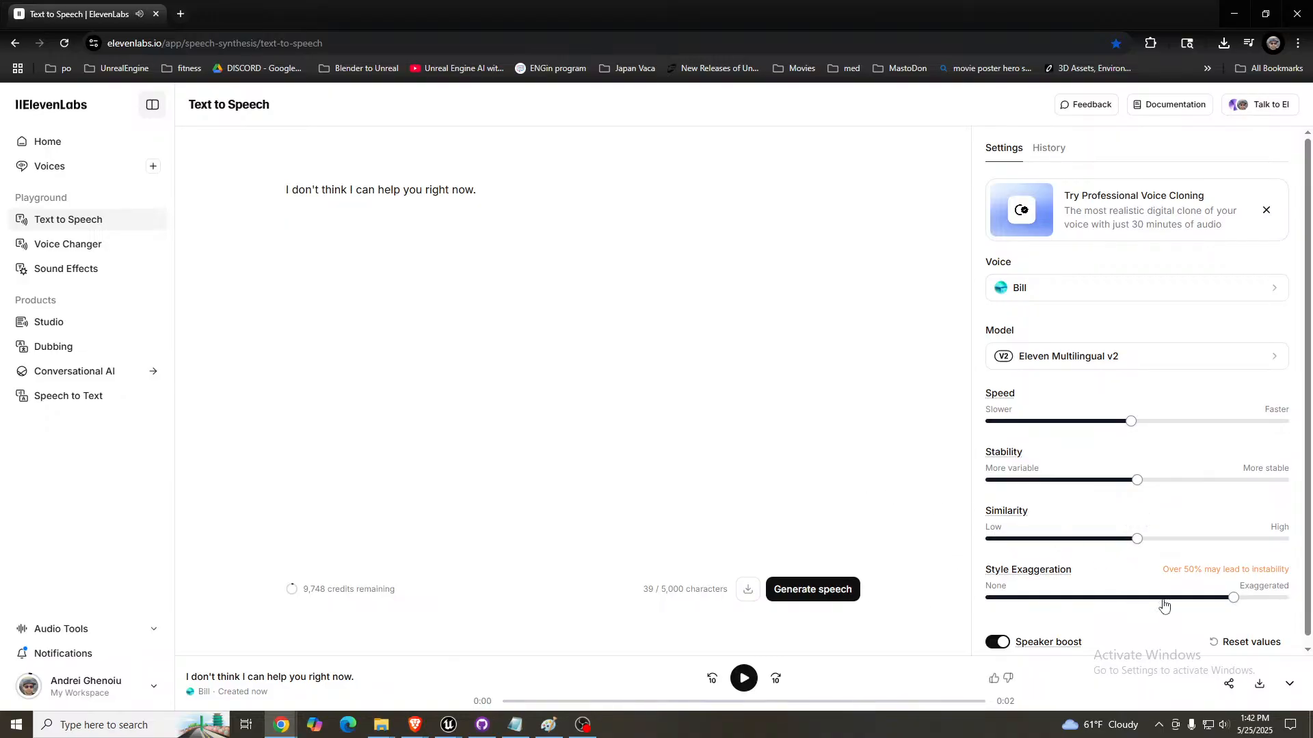
left_click_drag(1164, 602, 1116, 598)
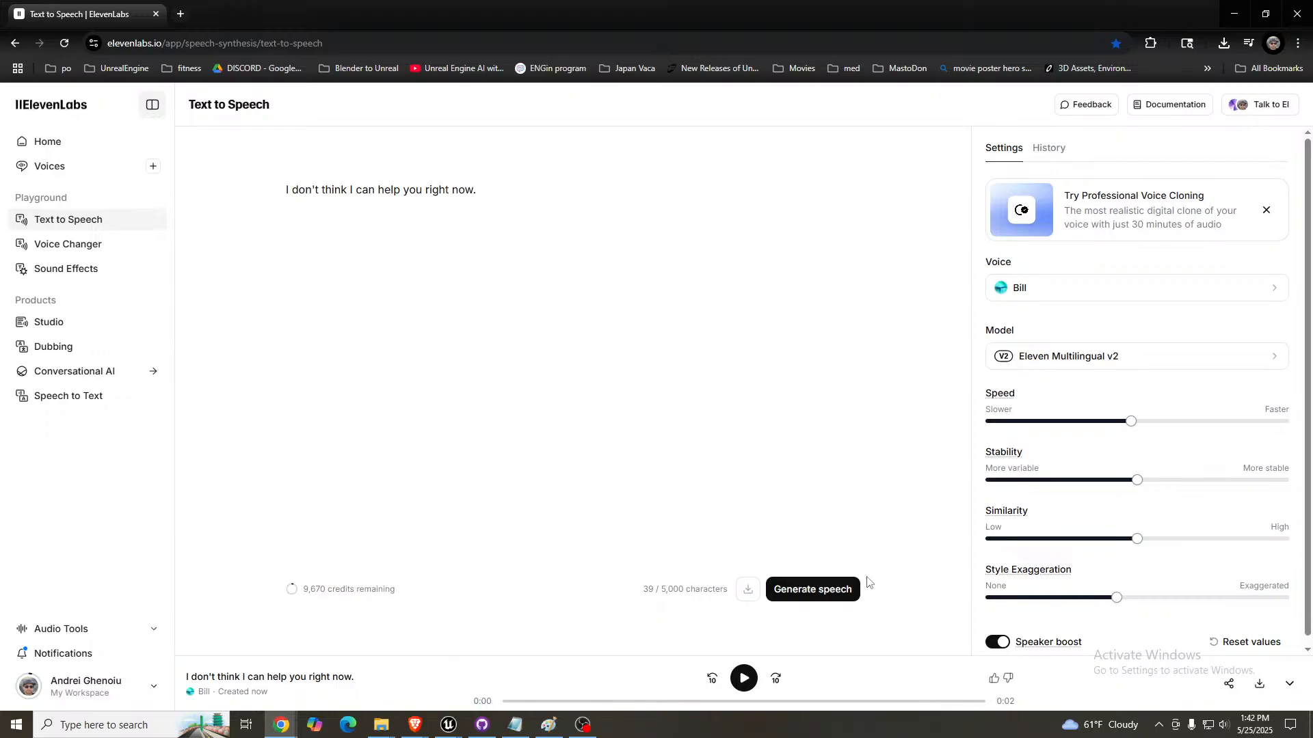
left_click(824, 591)
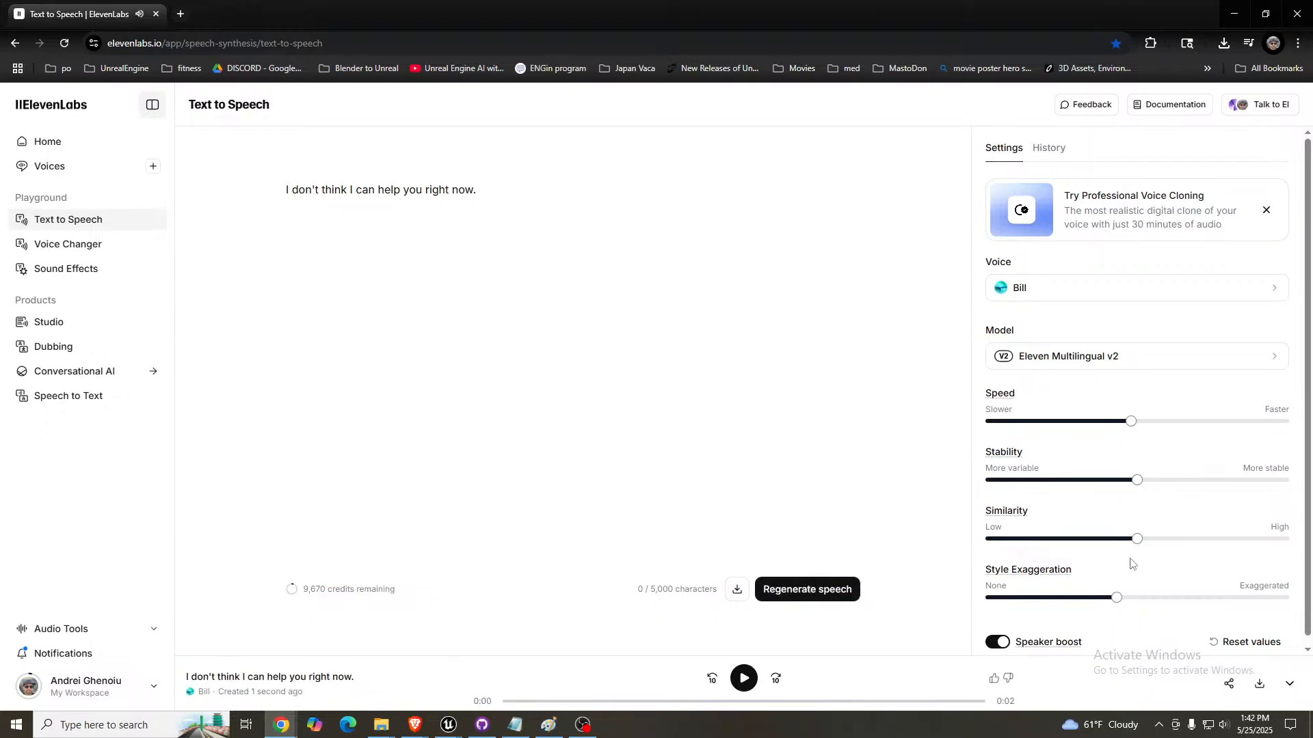
- Set Style Exaggeration to 60% and Similarity to 27%, regenerate the line and download the speech
left_click_drag(1141, 595, 1167, 598)
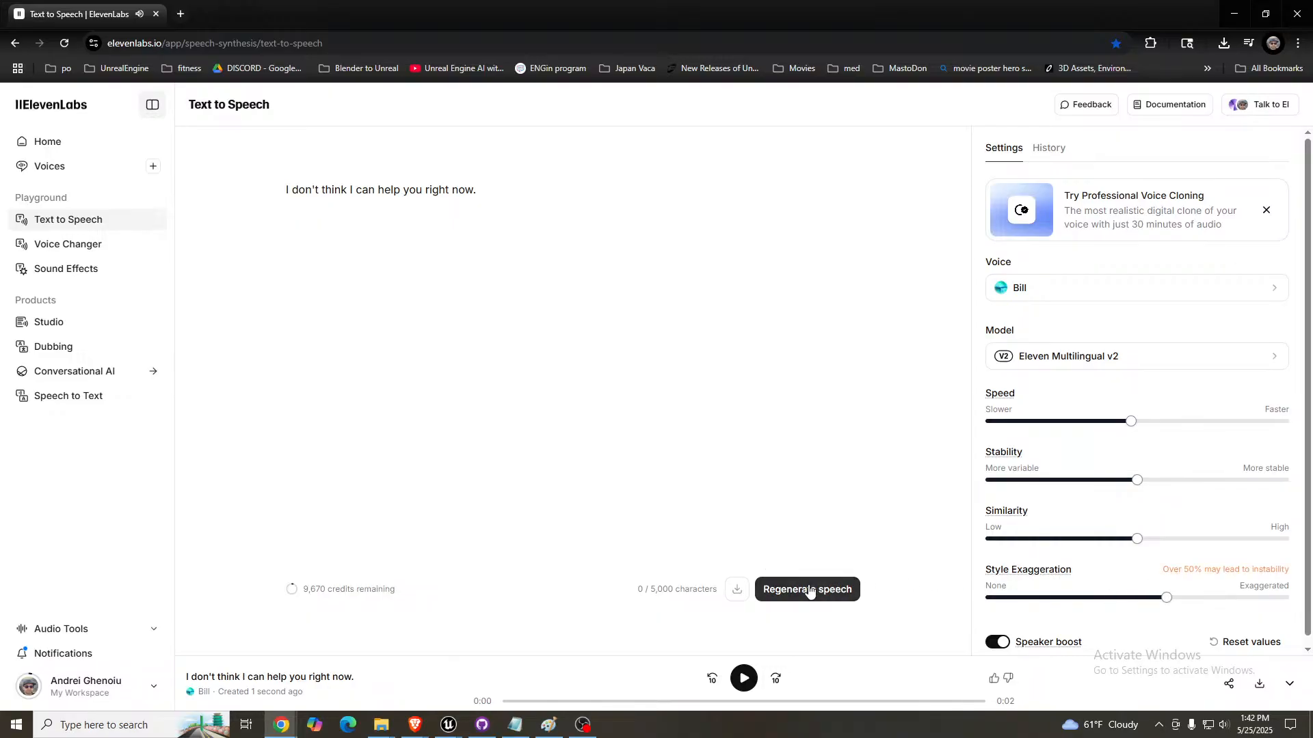
left_click(1070, 539)
left_click(820, 588)
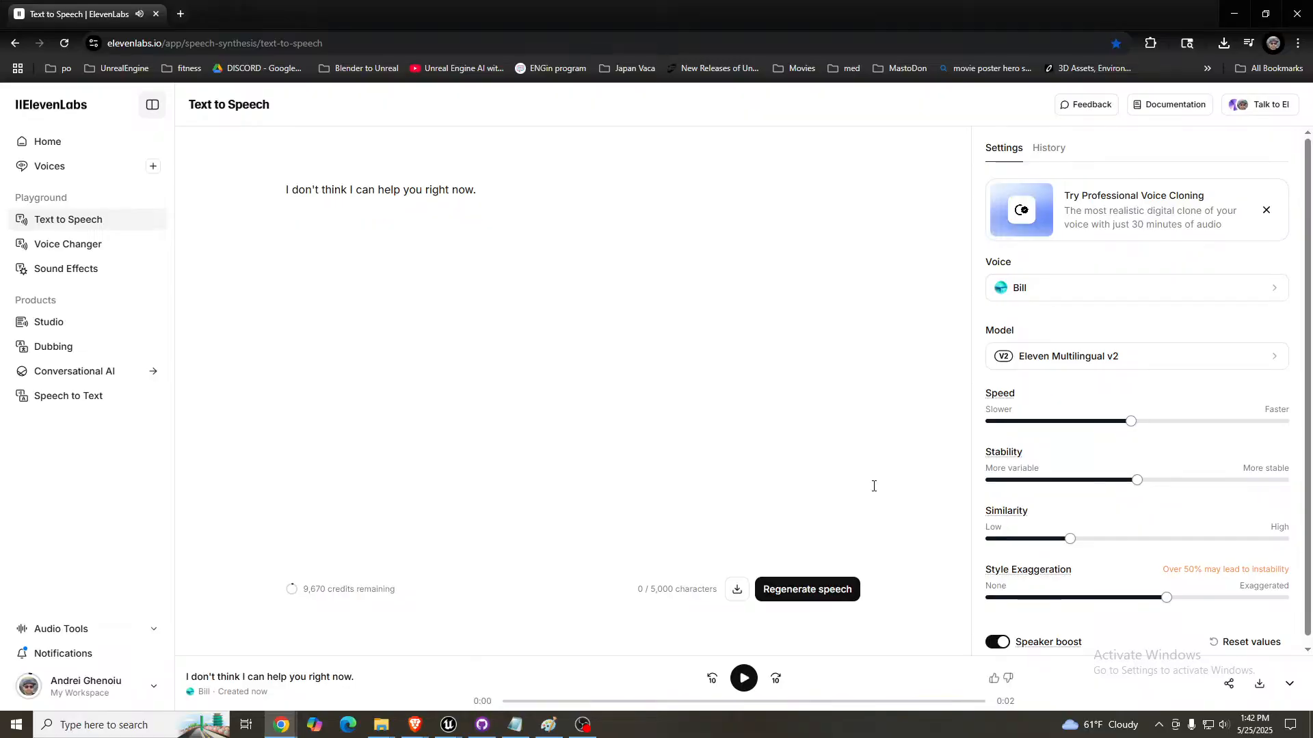
left_click(1258, 689)
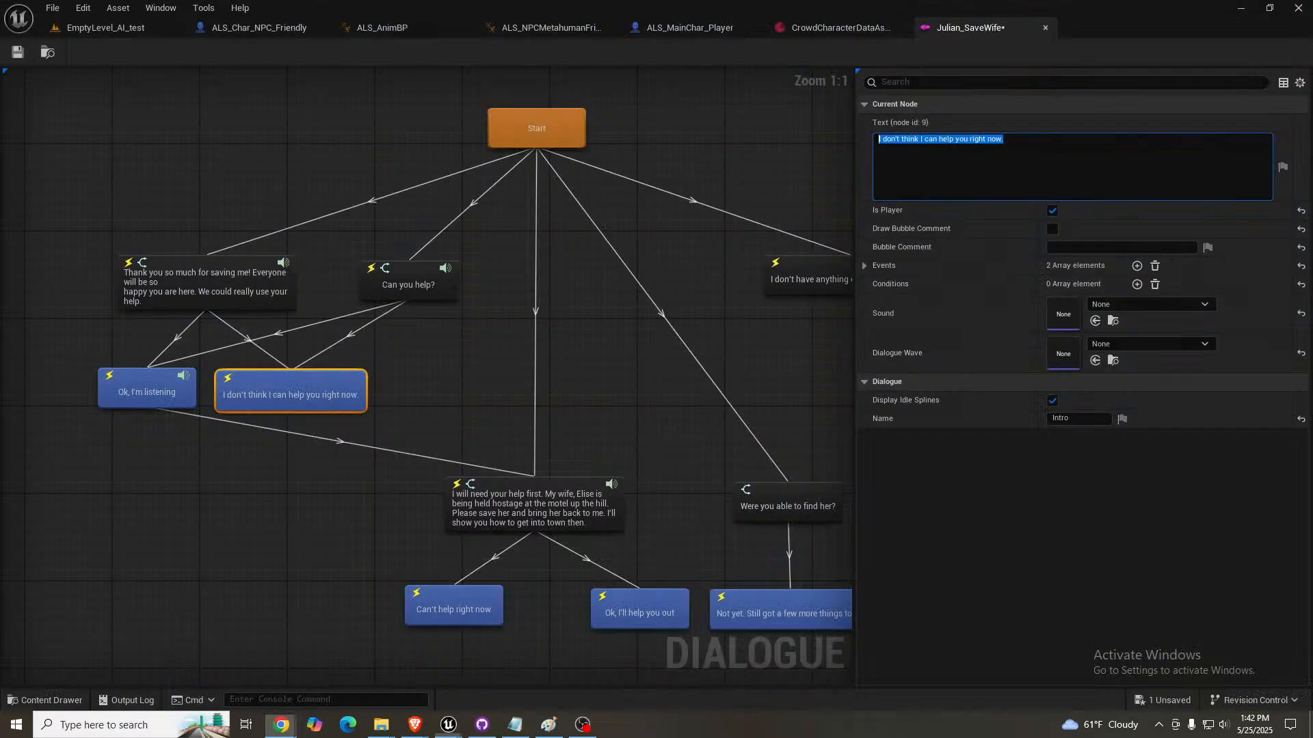
- Import the ElevenLabs Brian sound into the Julian folder in Unreal Editor again, without using the selected sound wave as a template
left_click_drag(1312, 213, 623, 199)
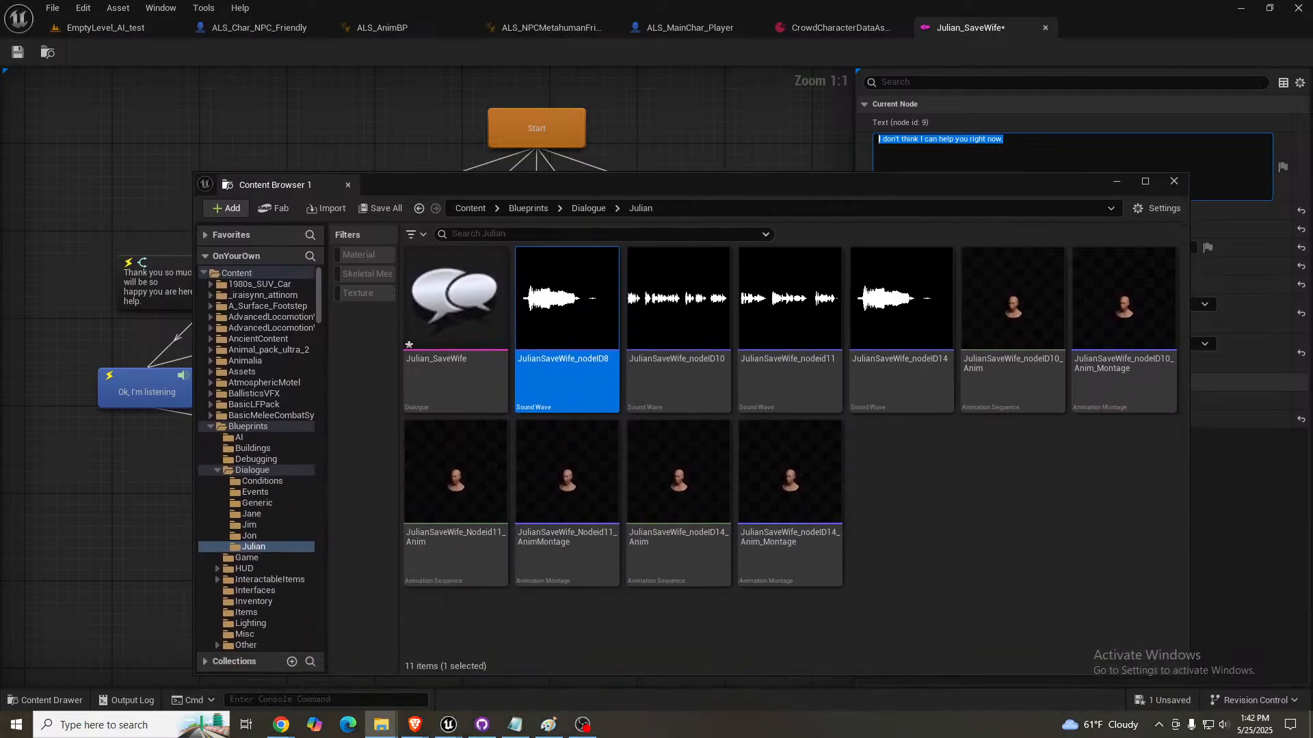
left_click_drag(942, 511, 943, 511)
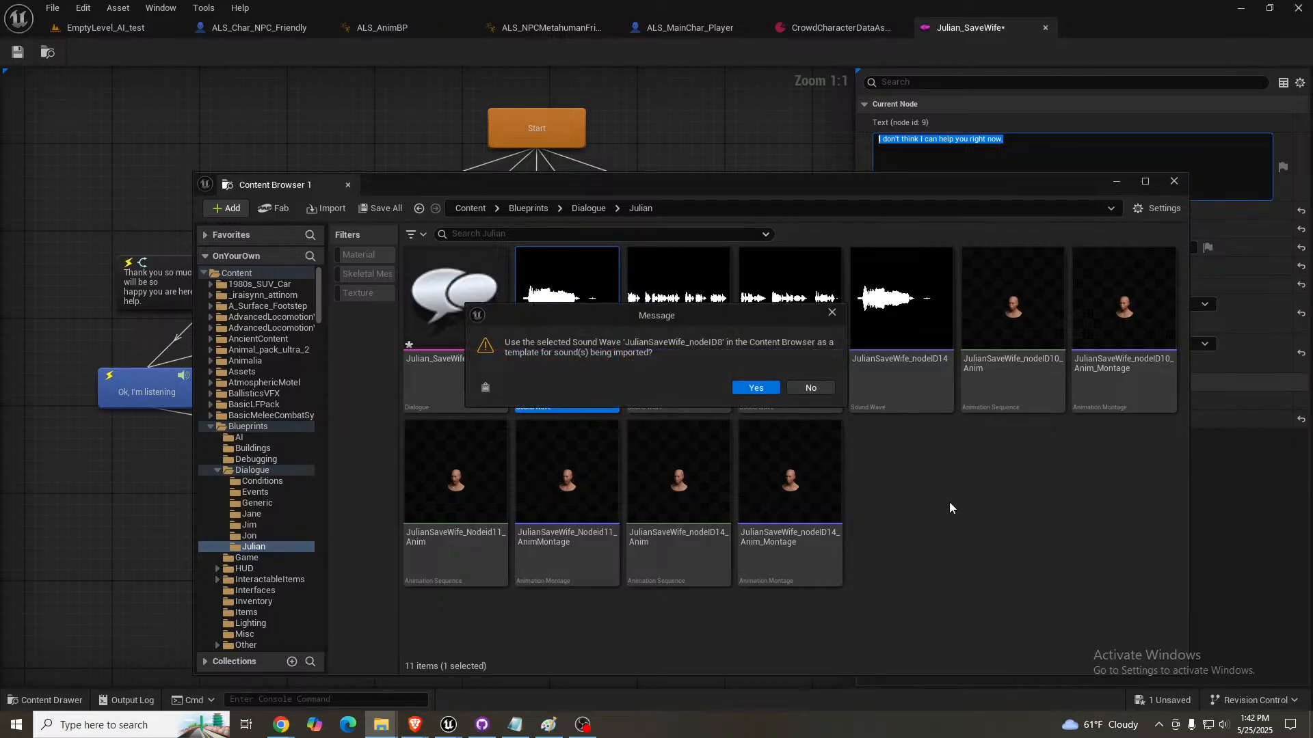
left_click(807, 387)
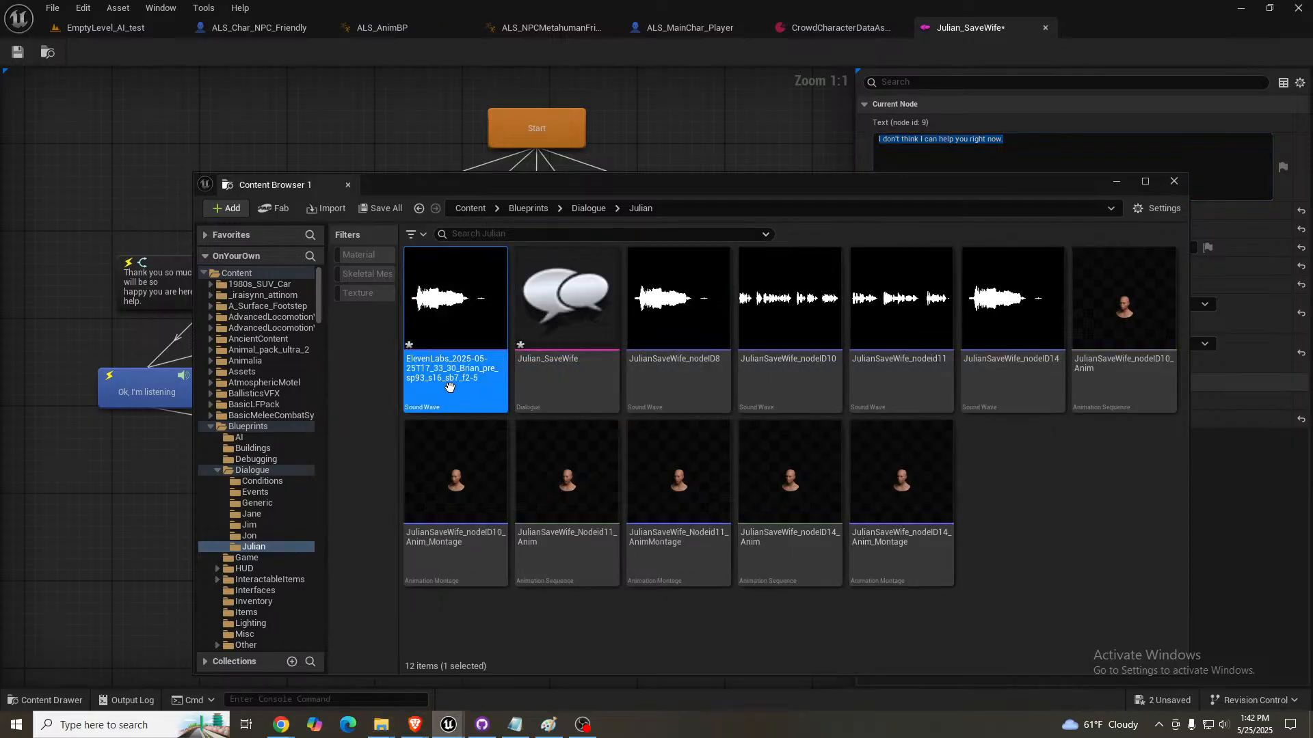
- Rename the imported ElevenLabs sound wave to JulianSaveWife_nodeID9, reusing the naming of the nodeID8 sound
left_click(704, 395)
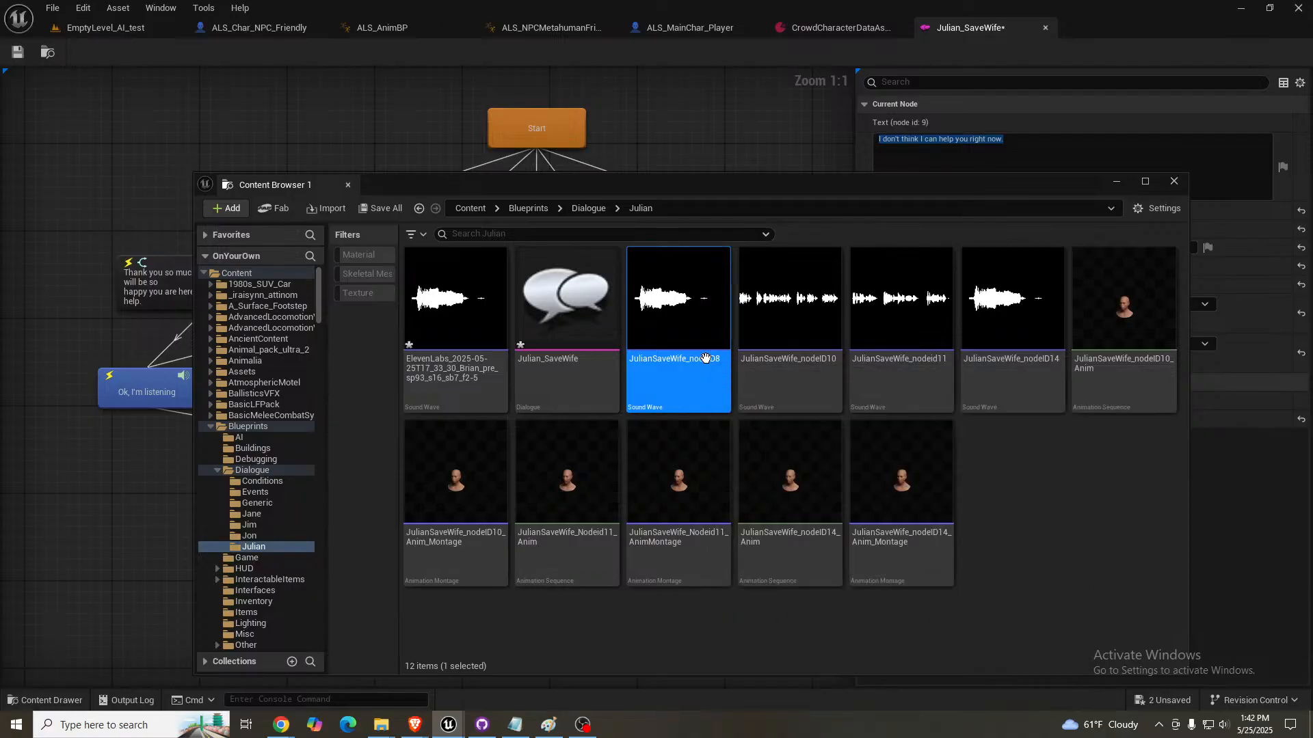
key("F2")
key("ctrl+c")
left_click(450, 400)
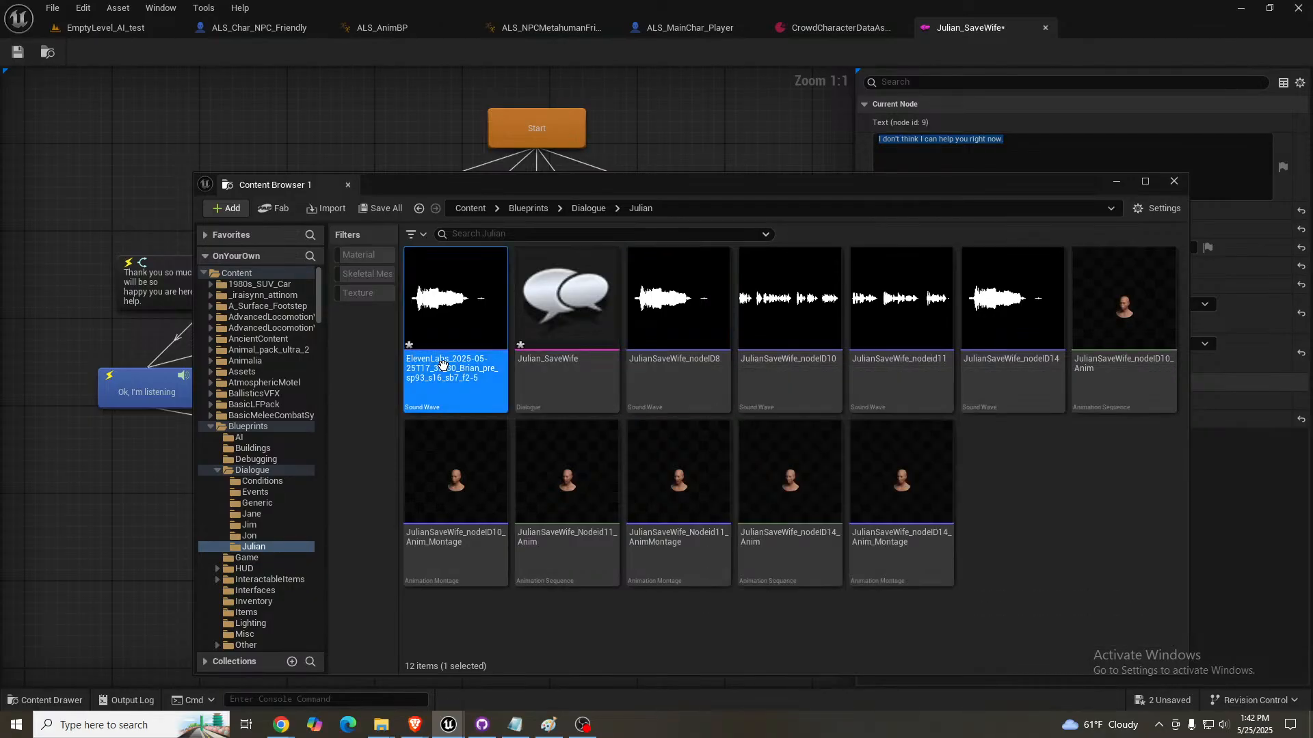
key("F2")
key("ctrl+v")
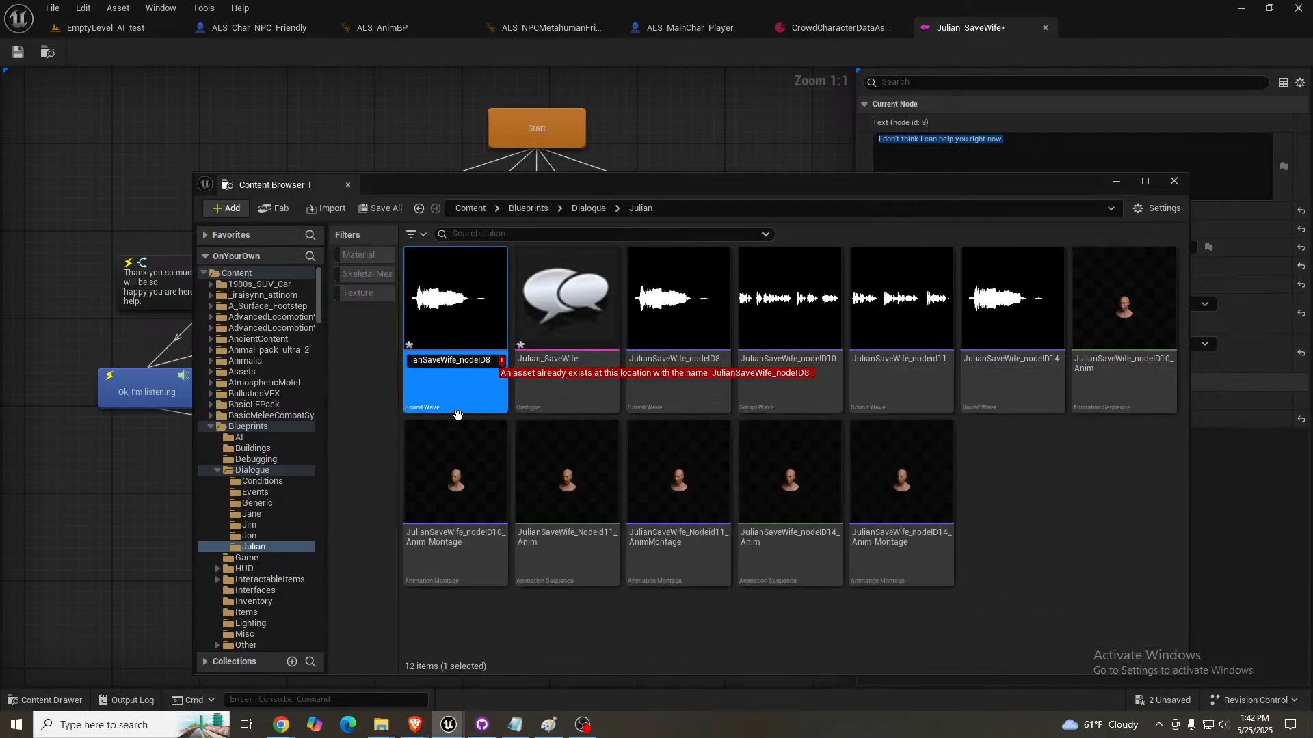
key("BackSpace")
key("Return")
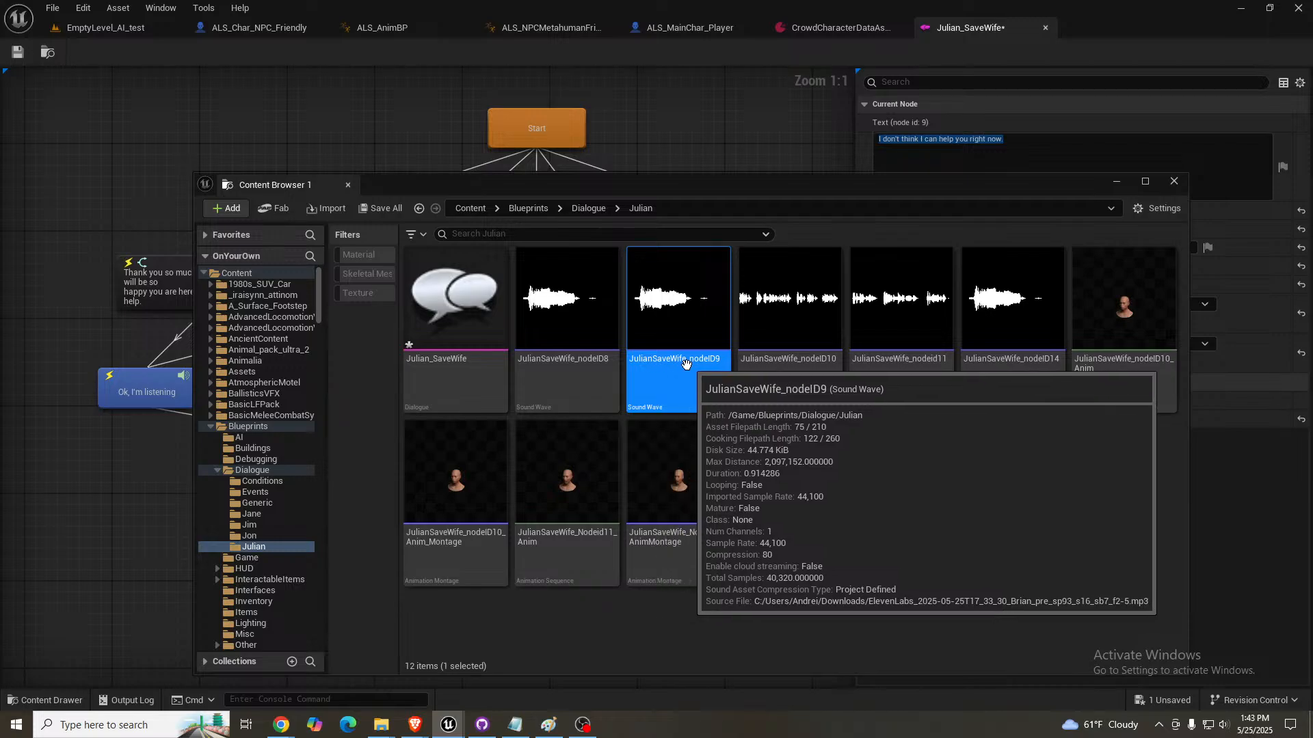
- Assign JulianSaveWife_nodeID9 as the Sound of the "I don't think I can help you right now." node and save the dialogue
left_click_drag(702, 196, 1312, 219)
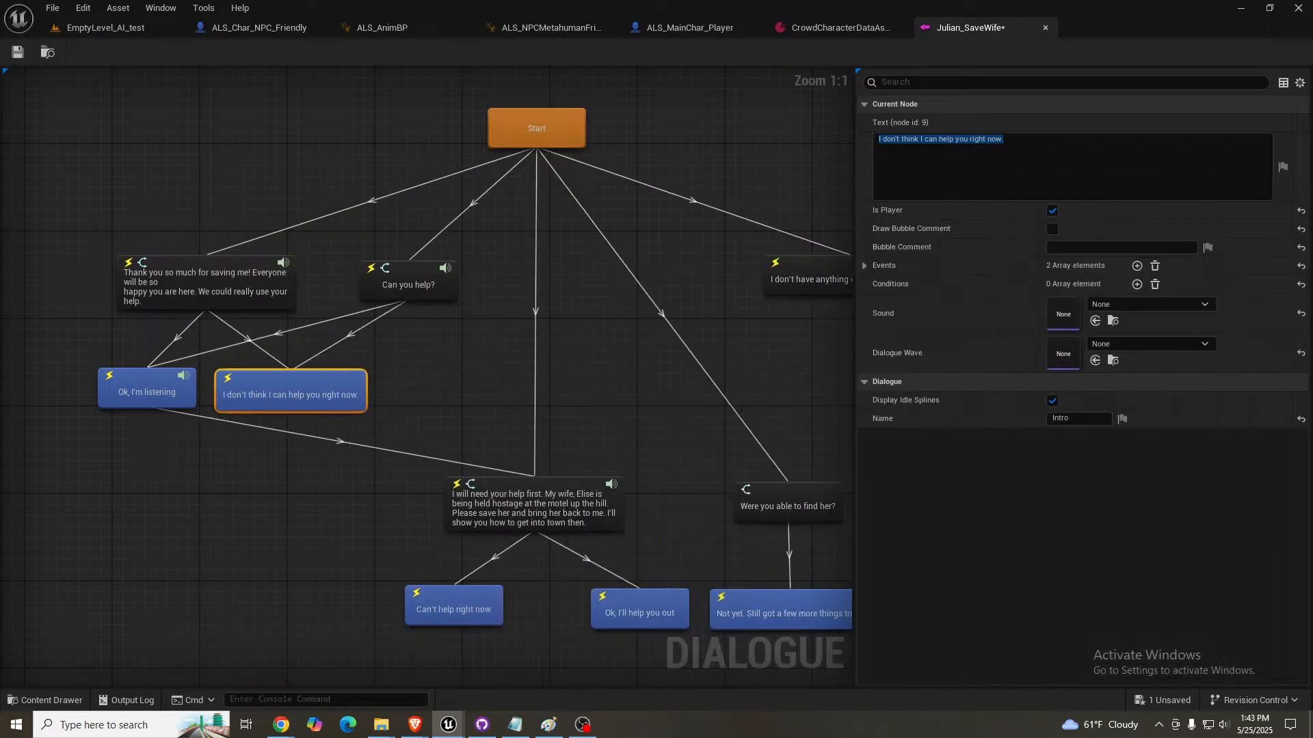
left_click(1096, 321)
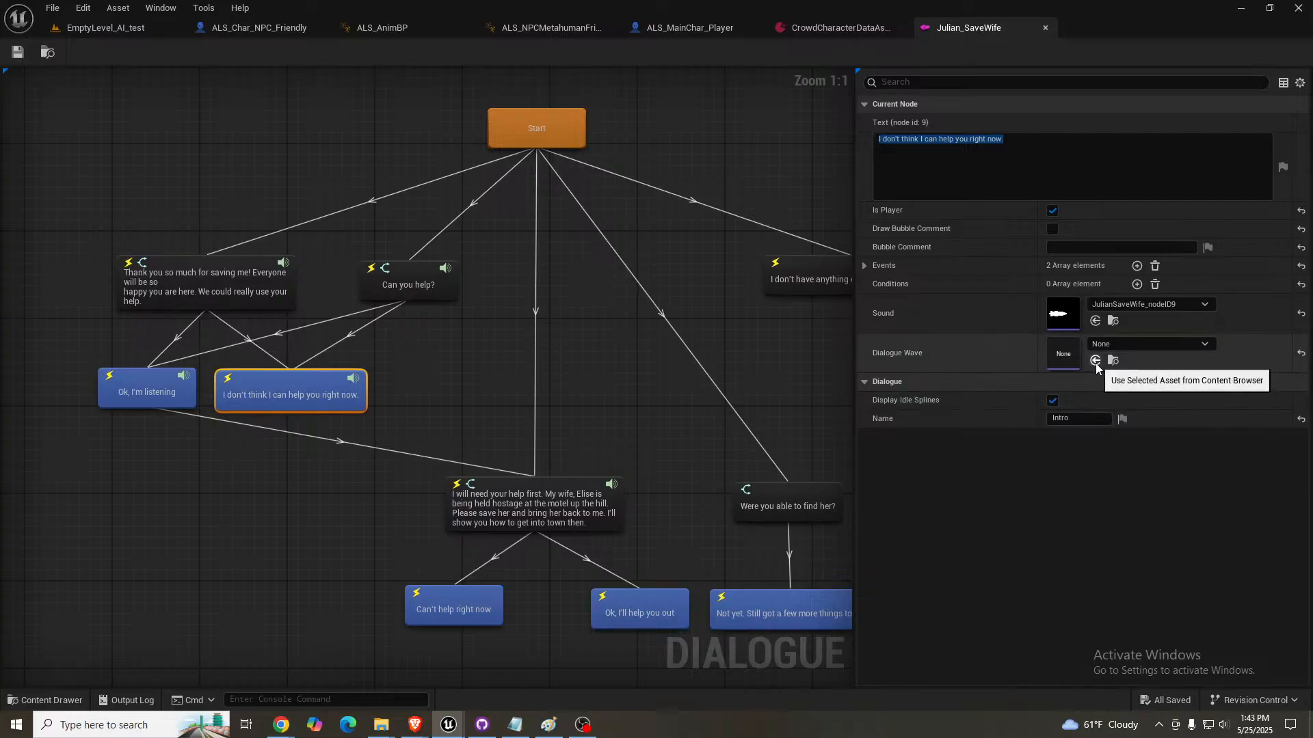
- Play-test EmptyLevel_AI_test by talking to Julian, choosing "I don't think I can help you right now." and continuing past the reply
left_click(121, 27)
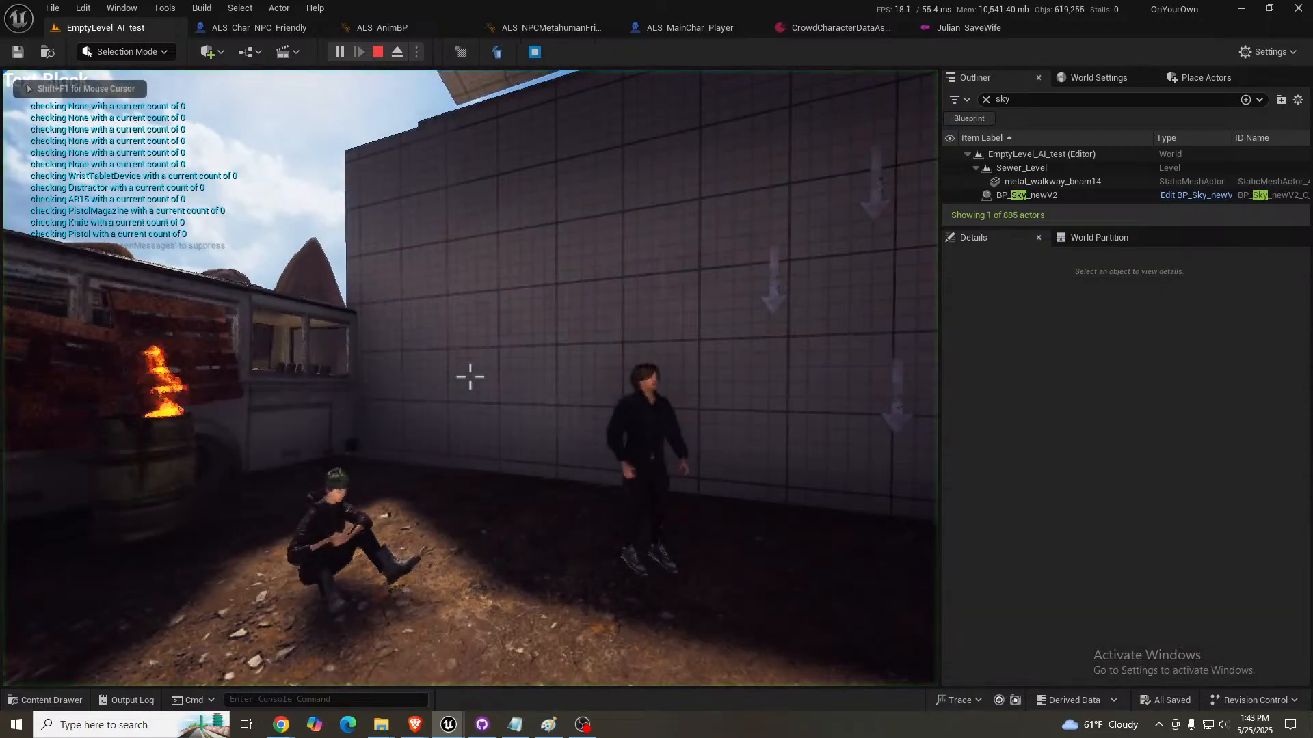
key("w")
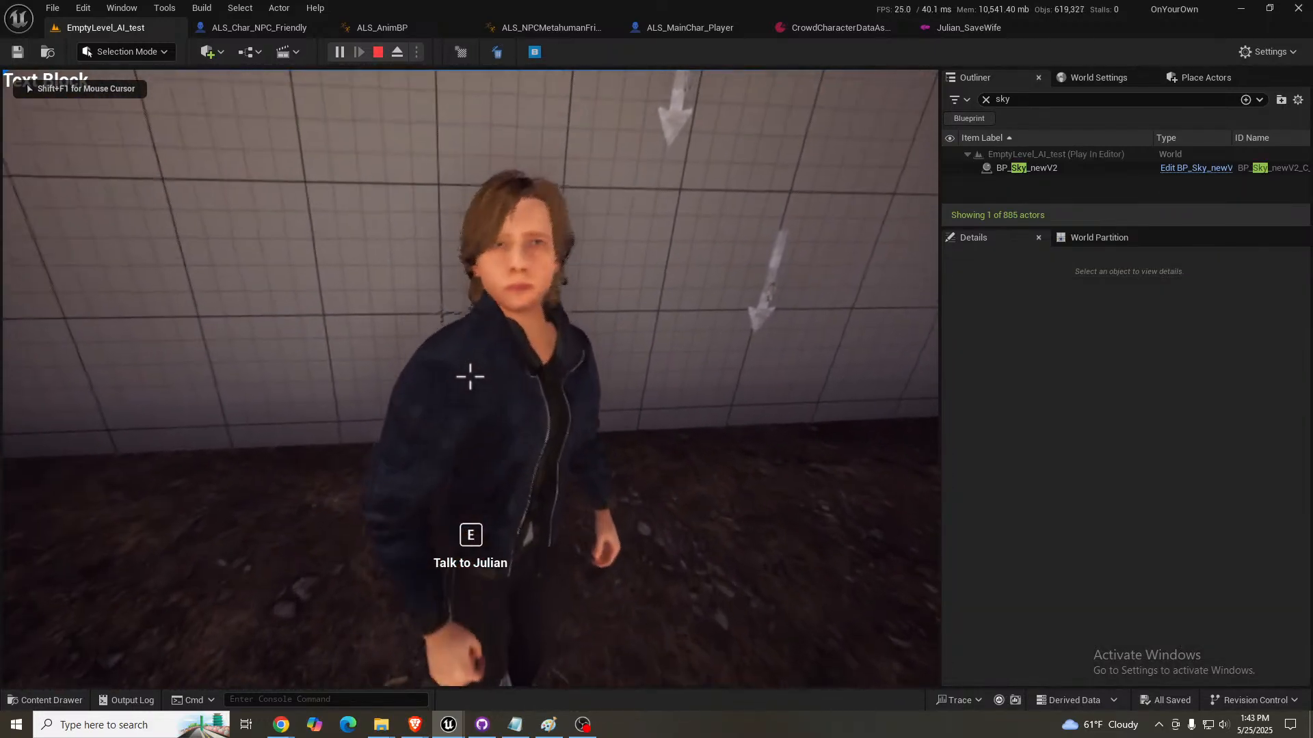
key("e")
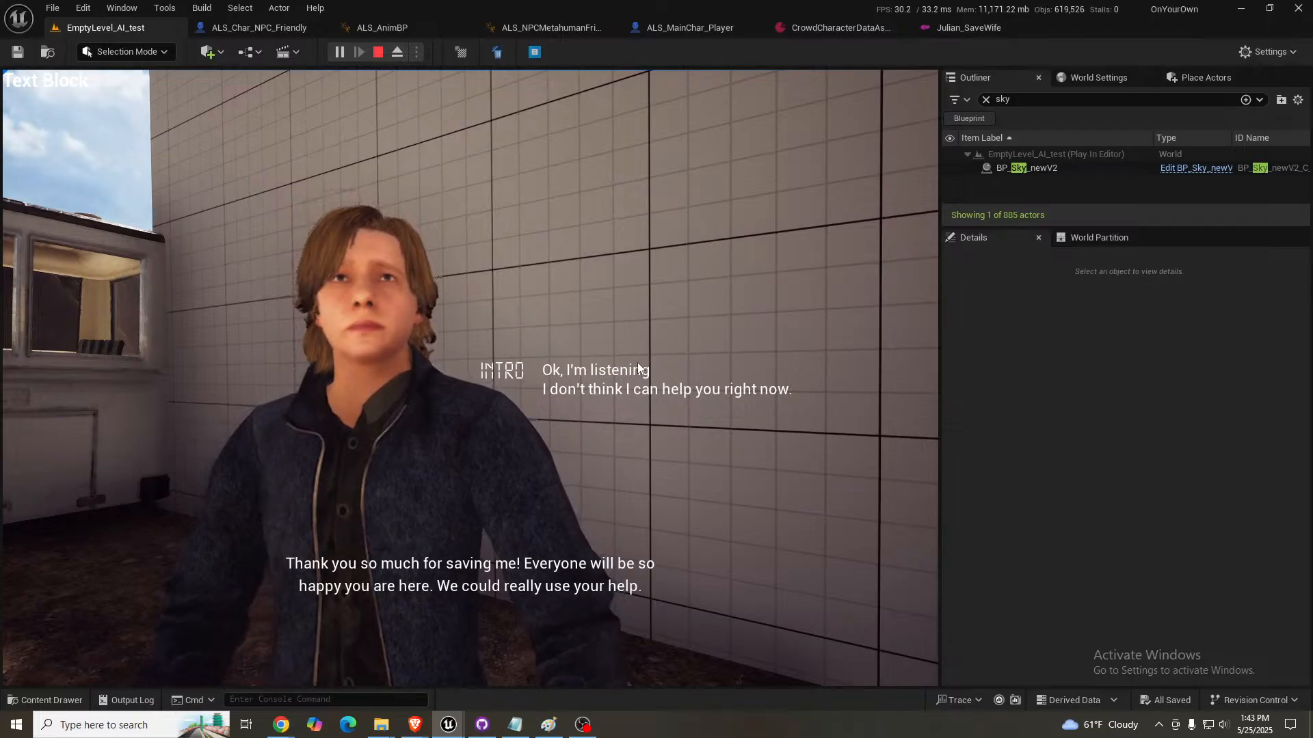
left_click(601, 390)
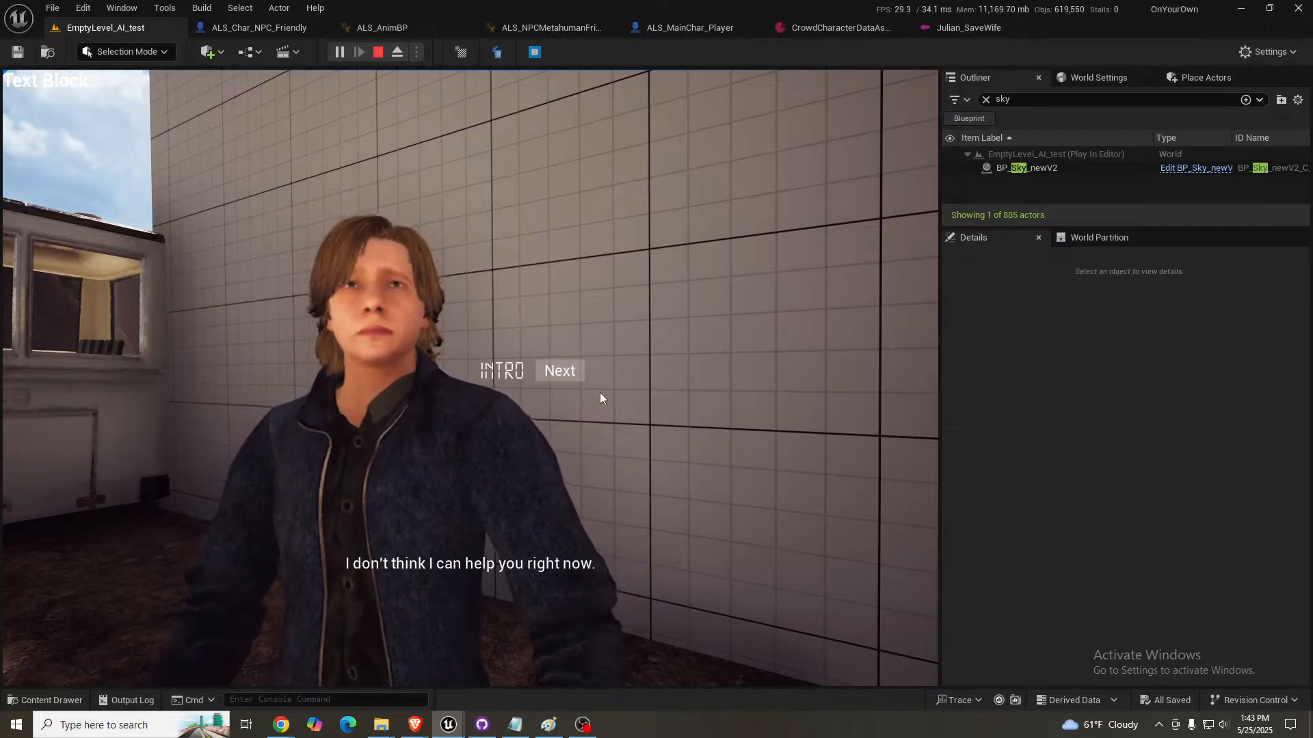
left_click(559, 371)
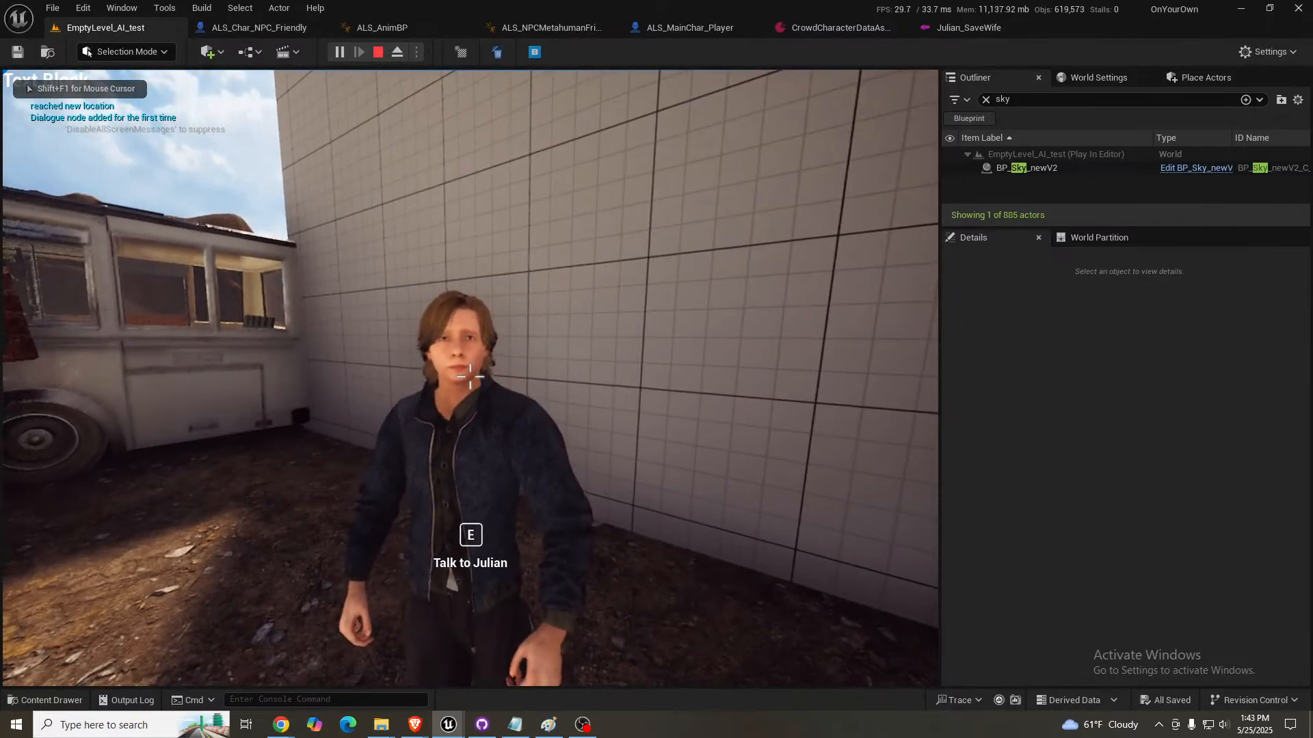
key("Escape")
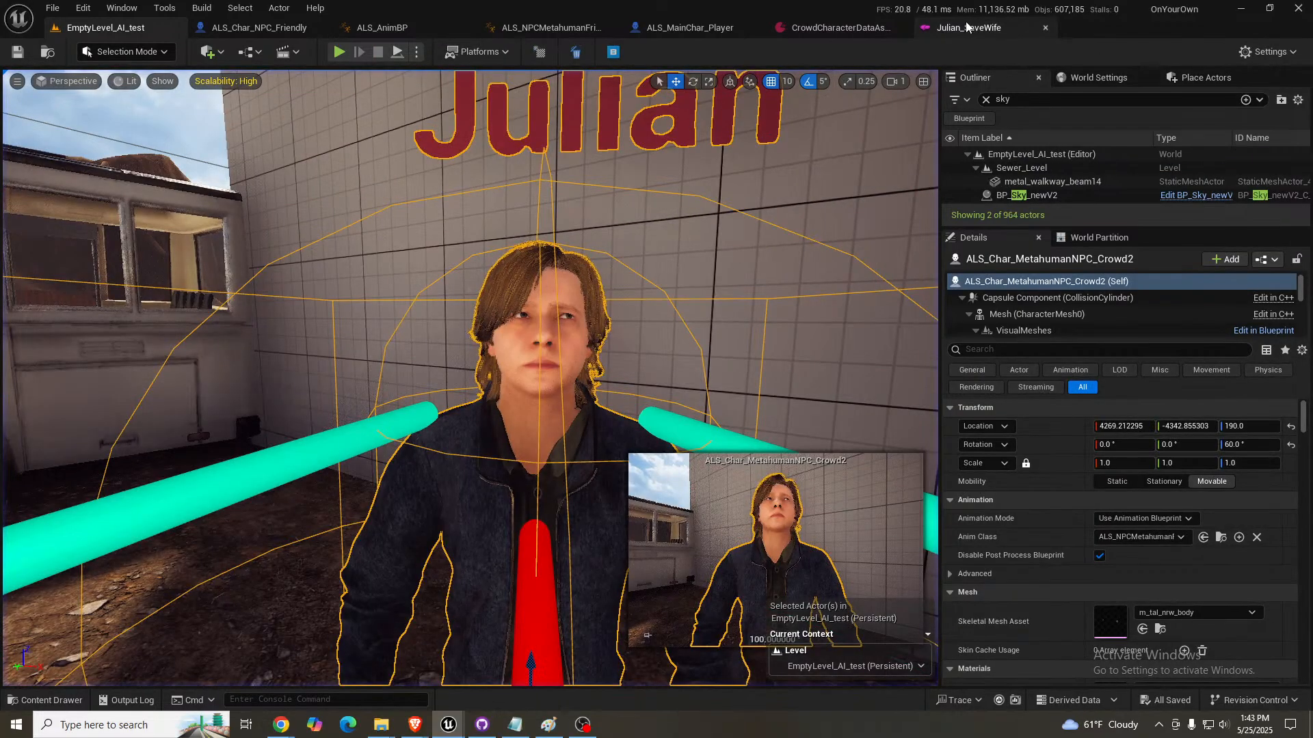
- Try a delayed exit in Julian_SaveWife: enable Is Delay on node 9's Dlg Event Exit with Delay Length 1.0, and save
left_click(961, 27)
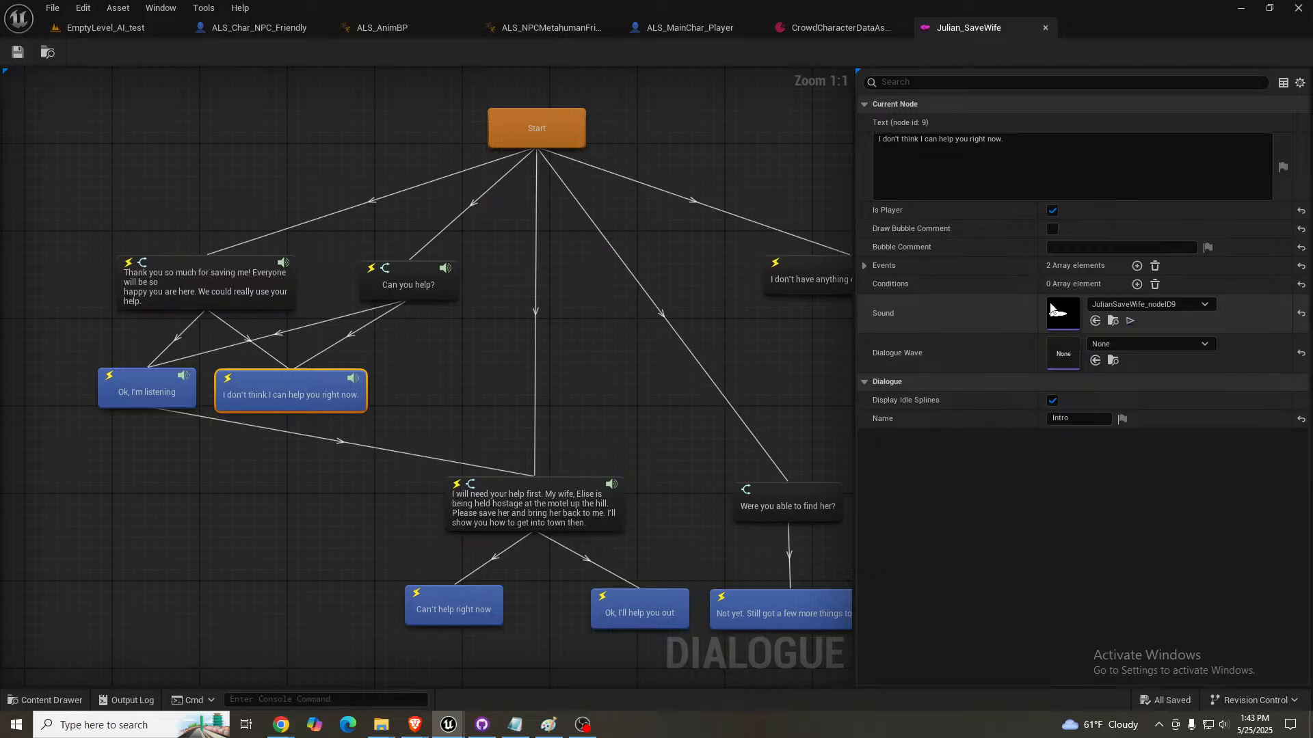
left_click(864, 265)
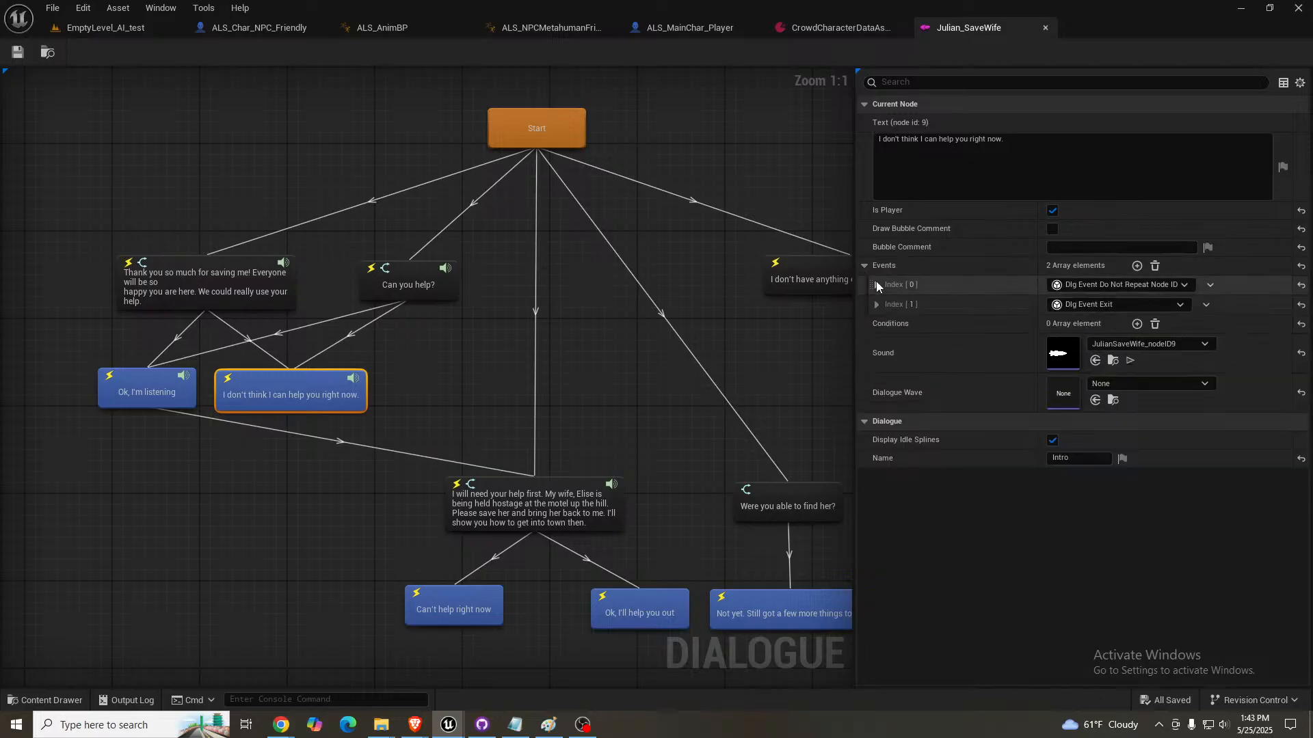
left_click(876, 284)
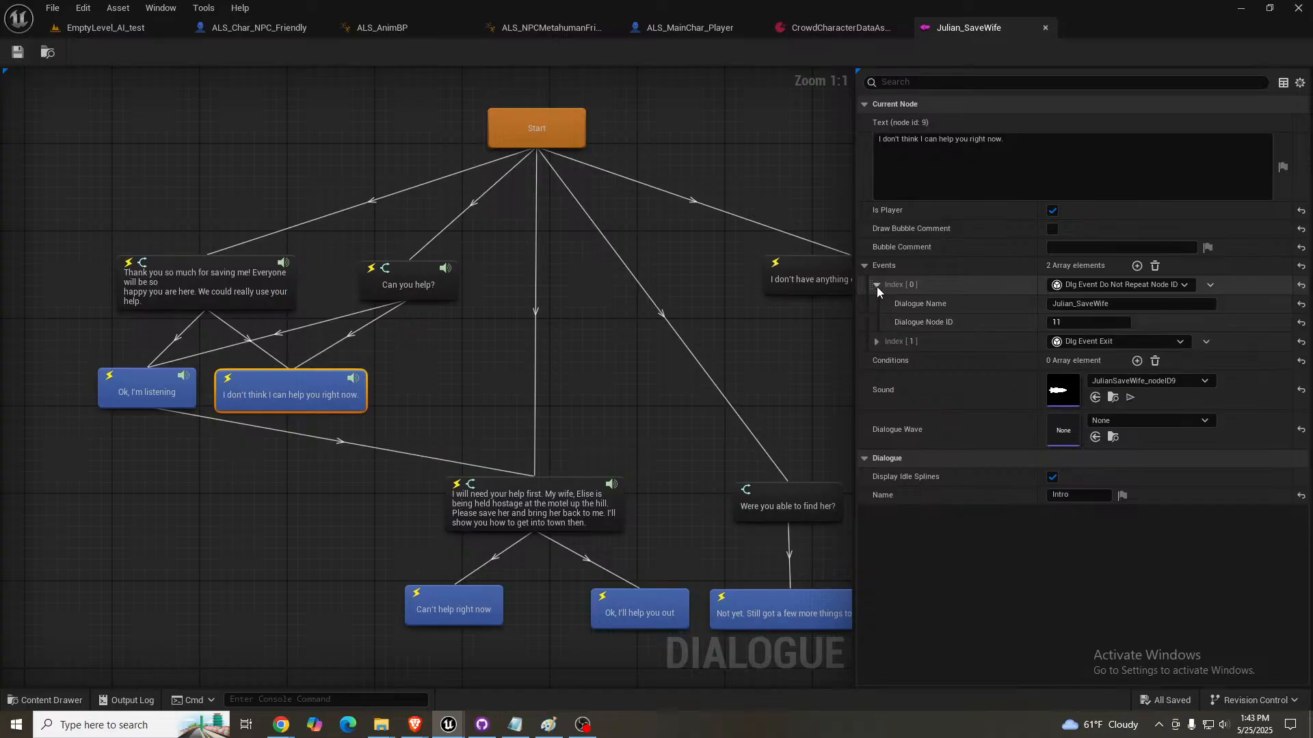
left_click(876, 341)
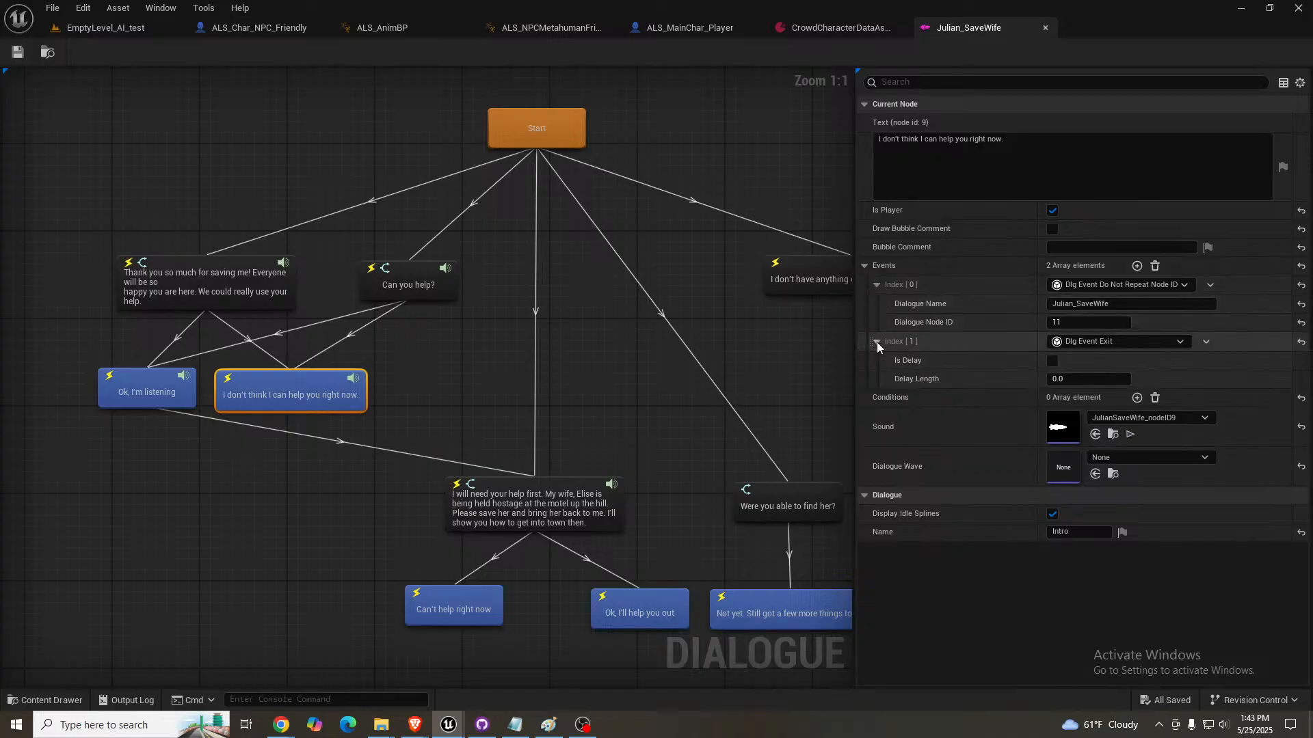
left_click(1053, 361)
left_click(1110, 380)
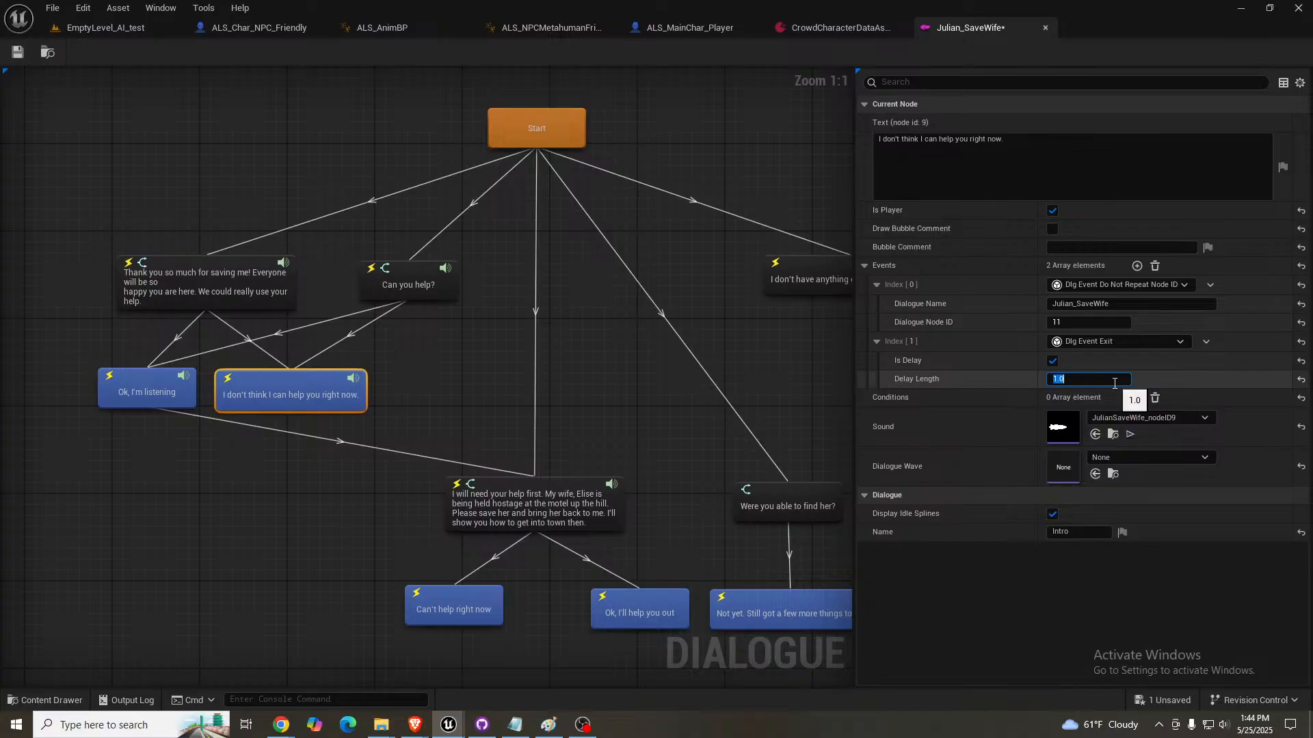
left_click(11, 54)
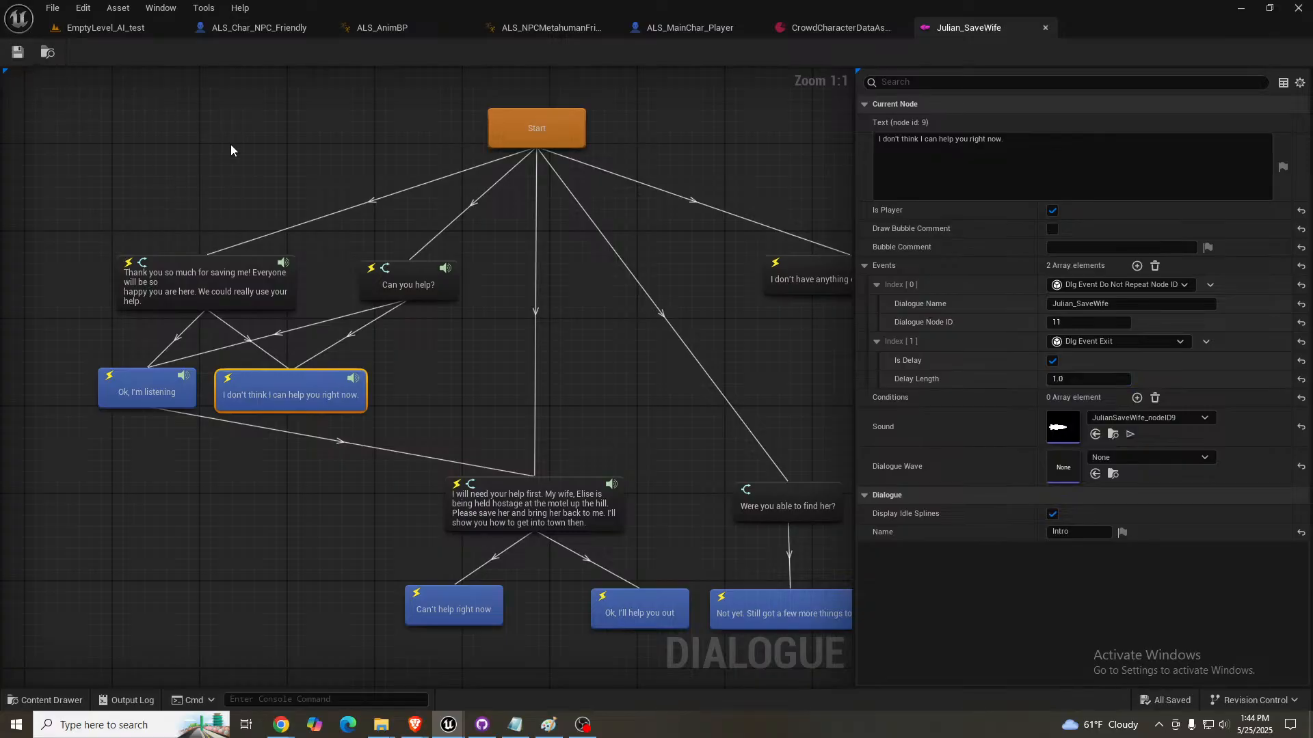
- Play the level again and give Julian the "I don't think I can help you right now." reply to check the delayed exit
left_click(109, 27)
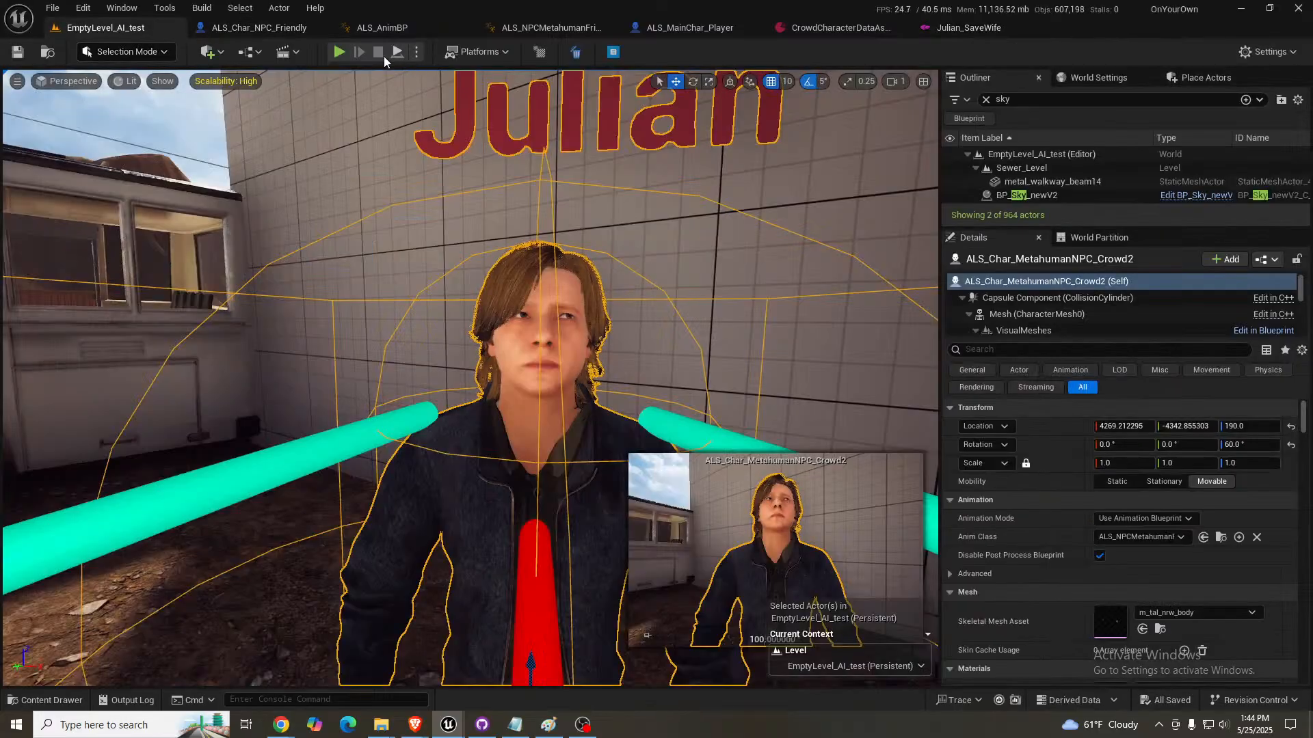
left_click(340, 52)
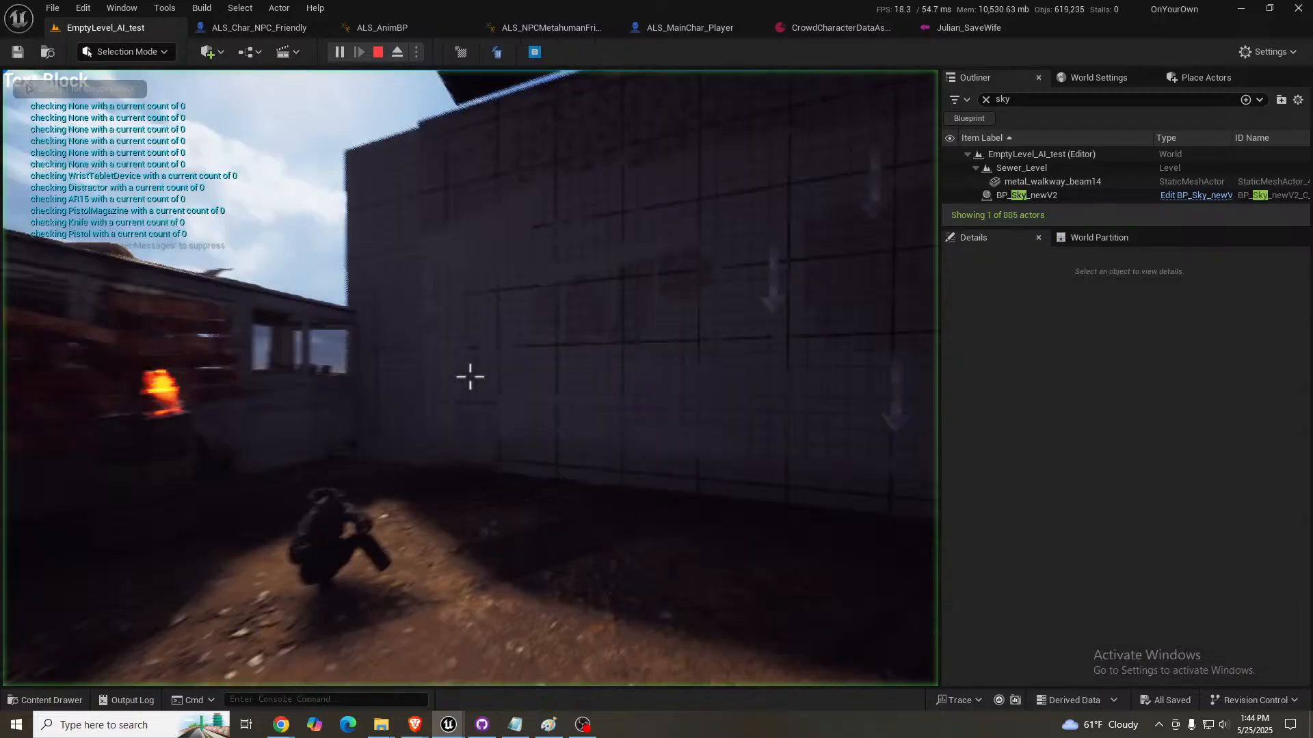
key("w")
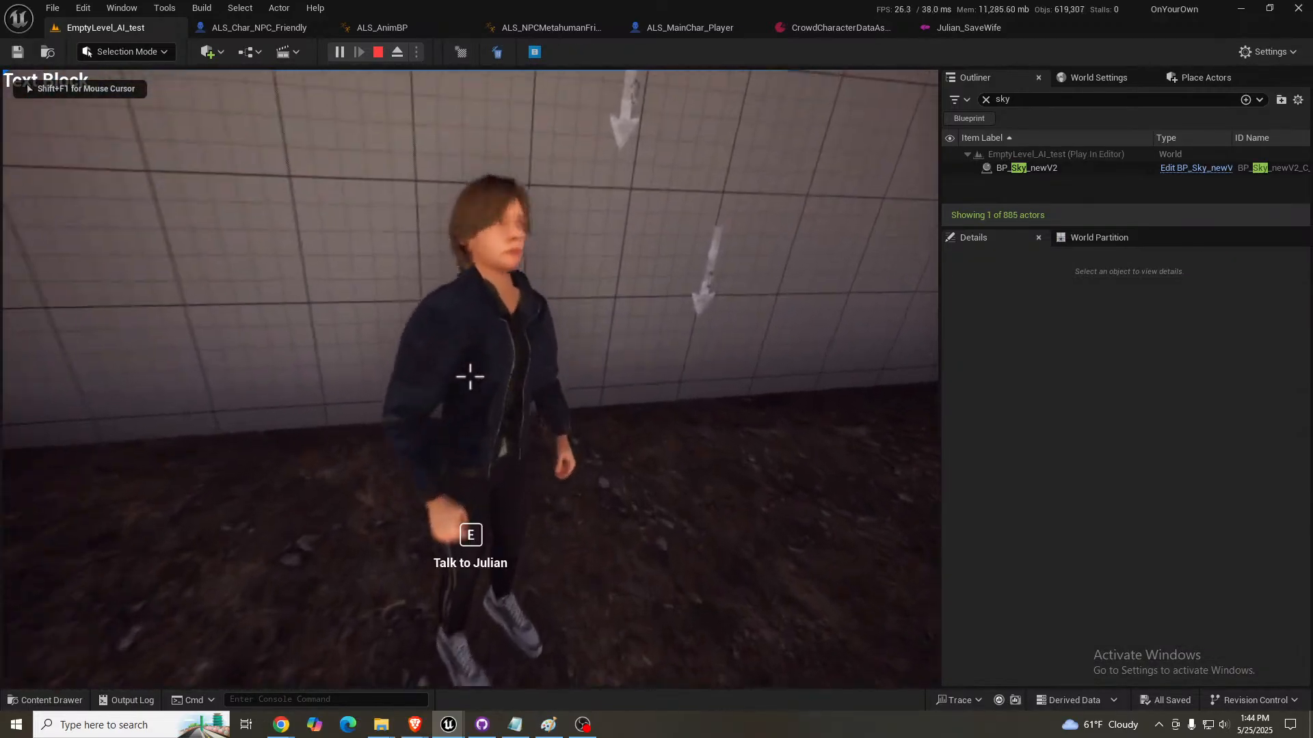
key("e")
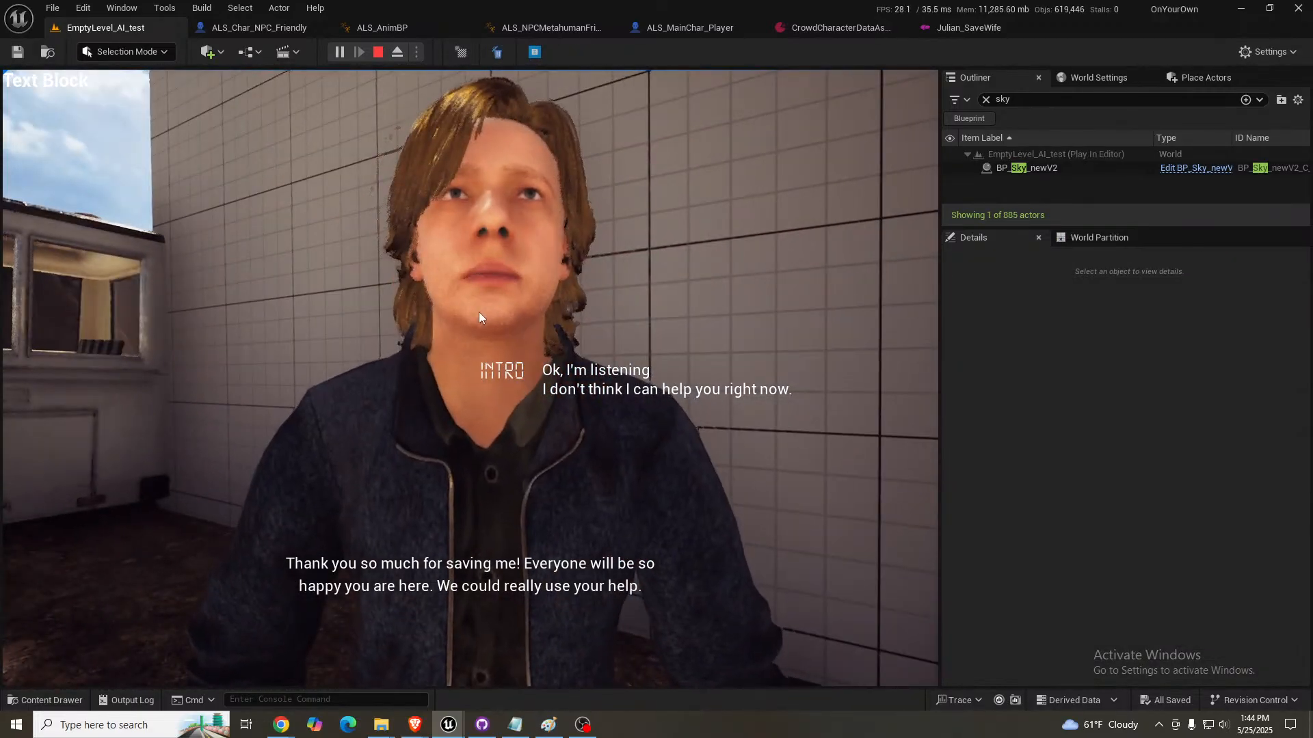
left_click(614, 392)
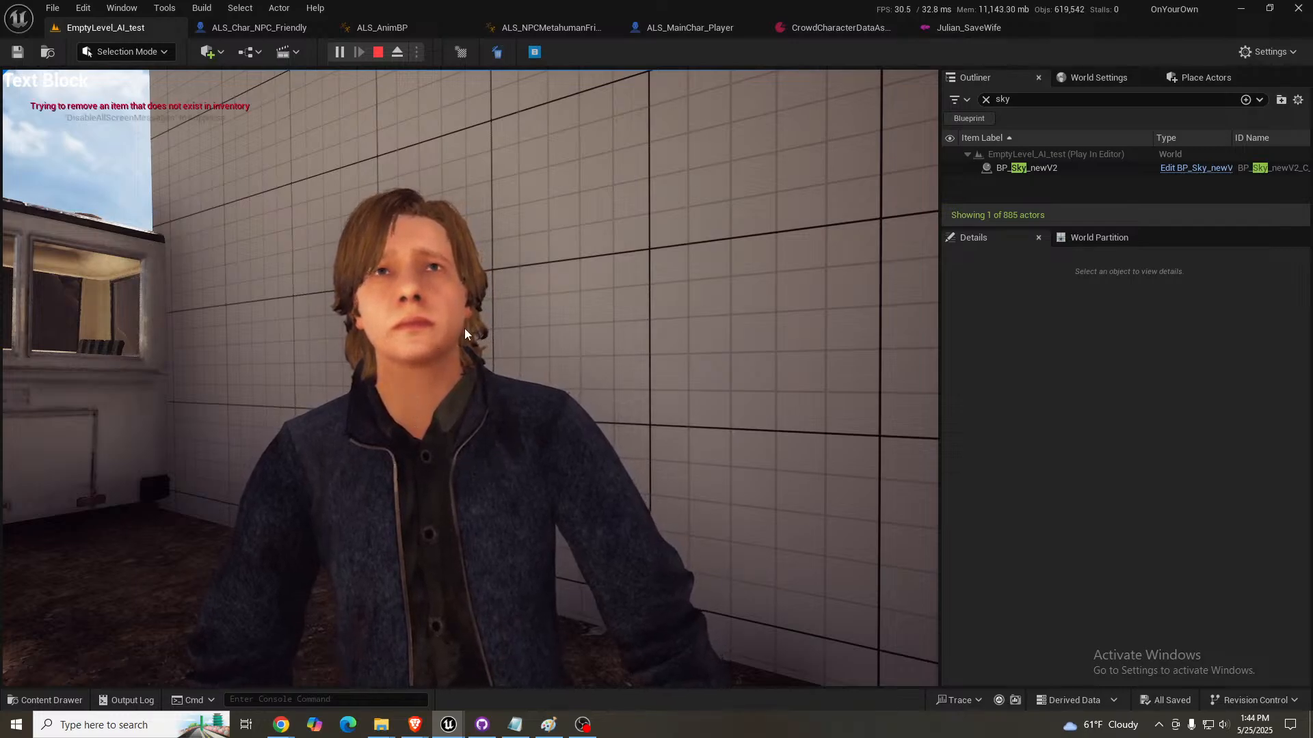
key("Escape")
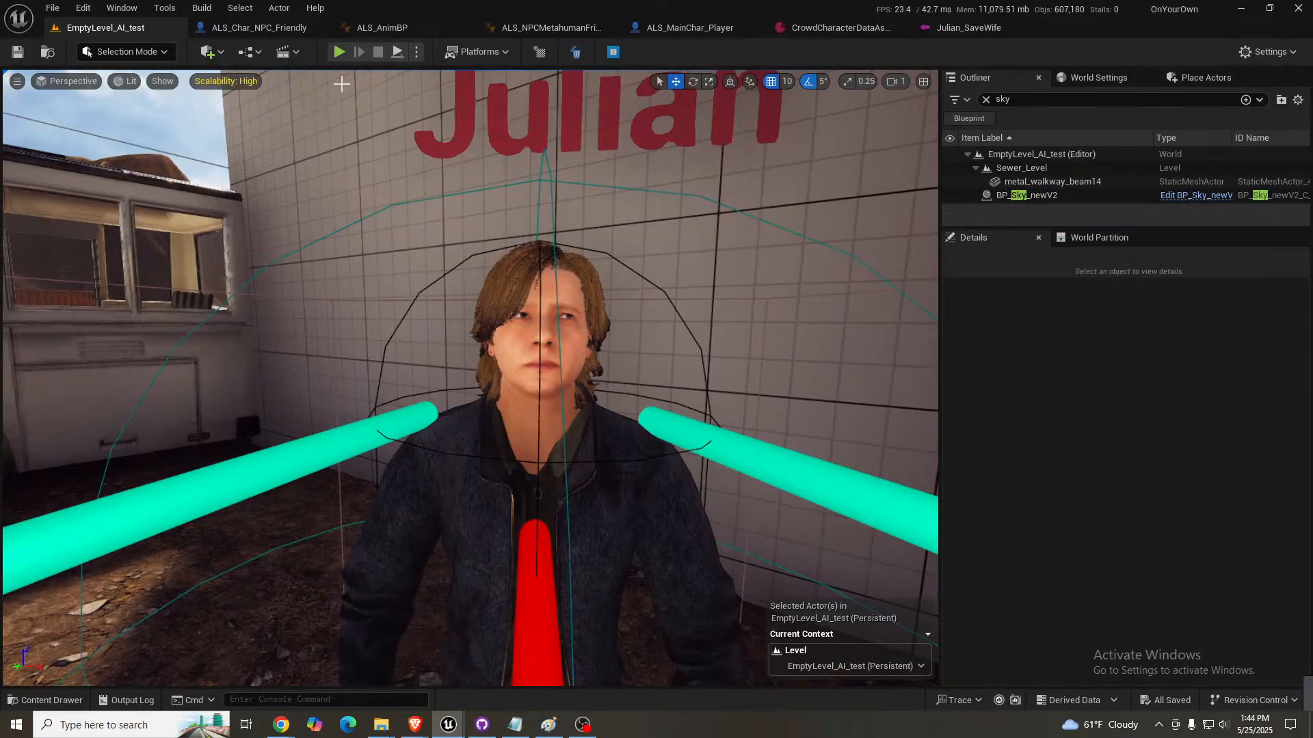
- Disable Is Delay on node 9's Dlg Event Exit and reset its Delay Length to 0.0
left_click(975, 30)
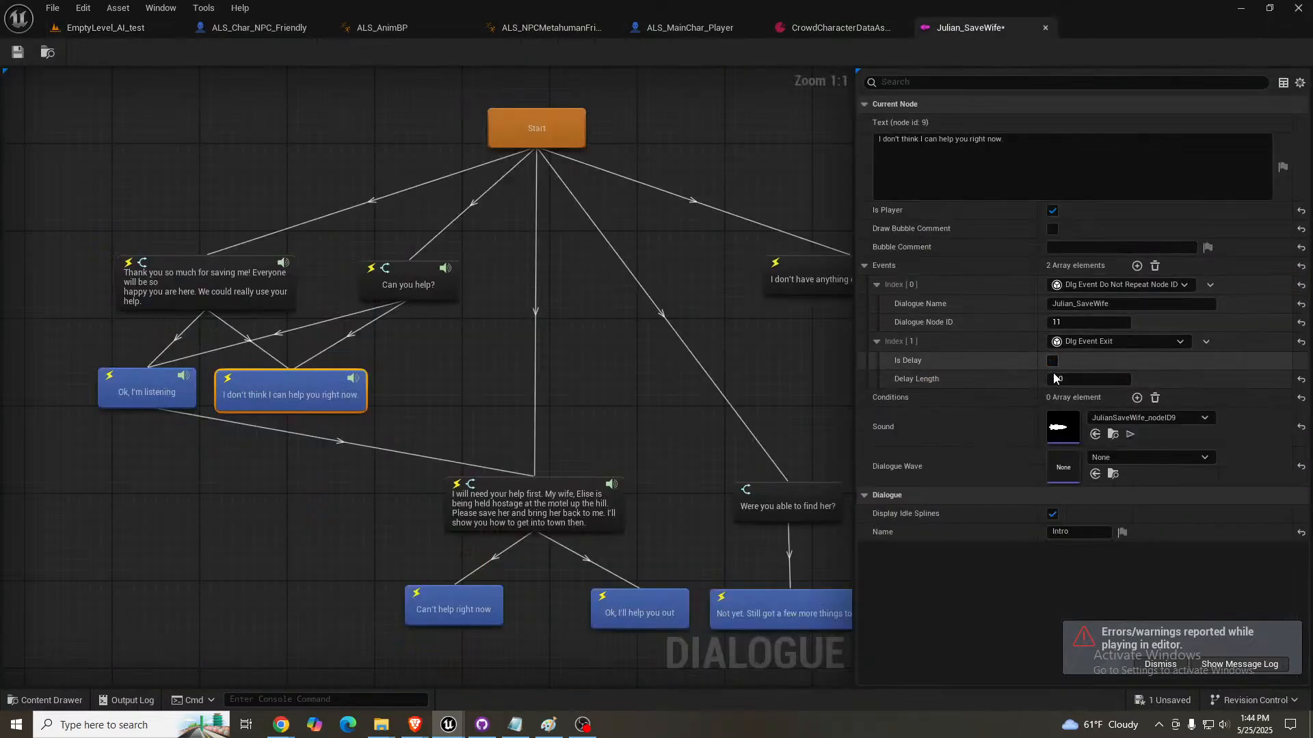
left_click(1075, 378)
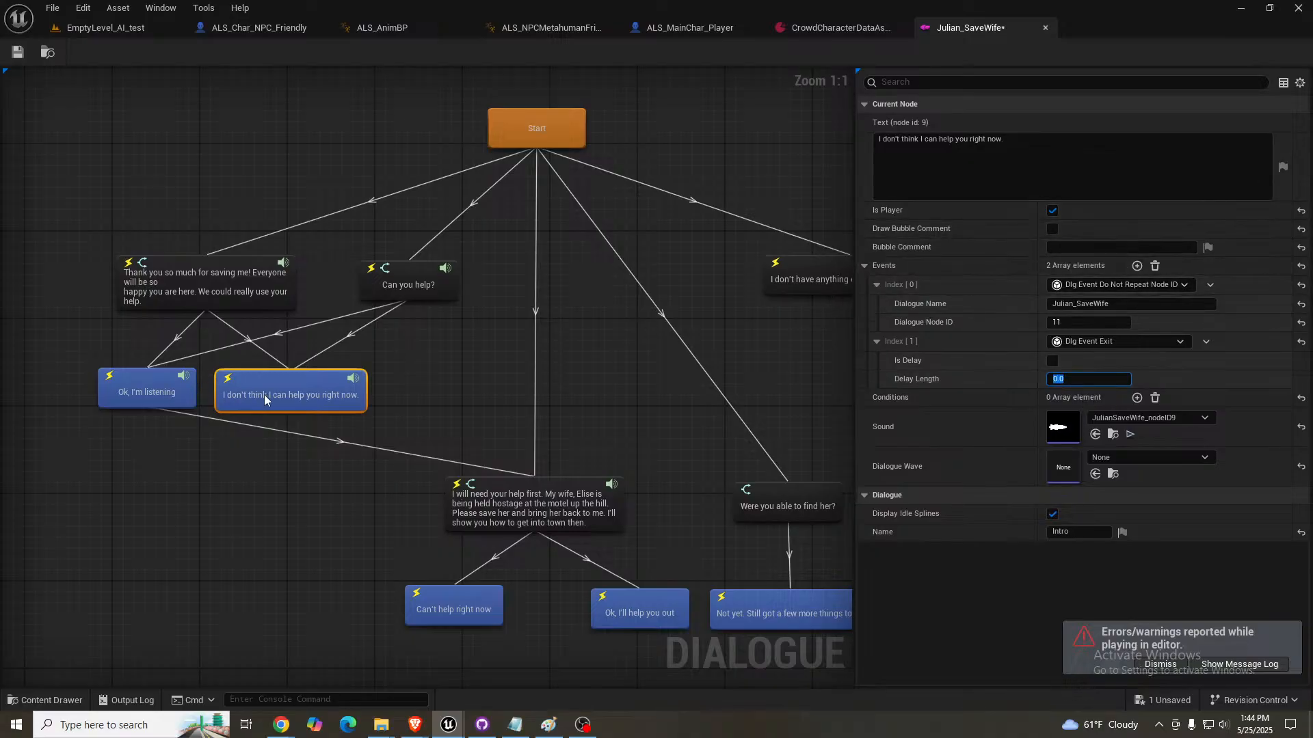
- Play-test the level once more, talking to Julian and answering "Ok, I'm listening", then stop the session
left_click(104, 27)
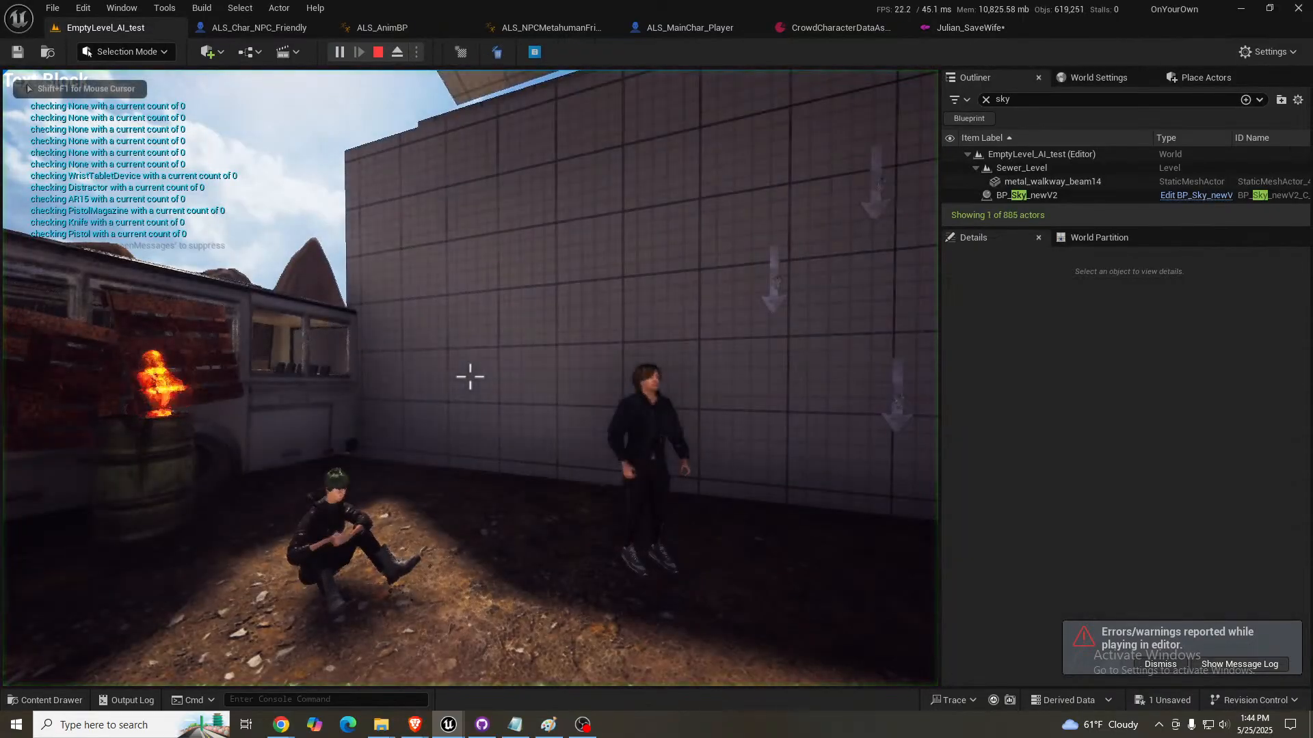
key("w")
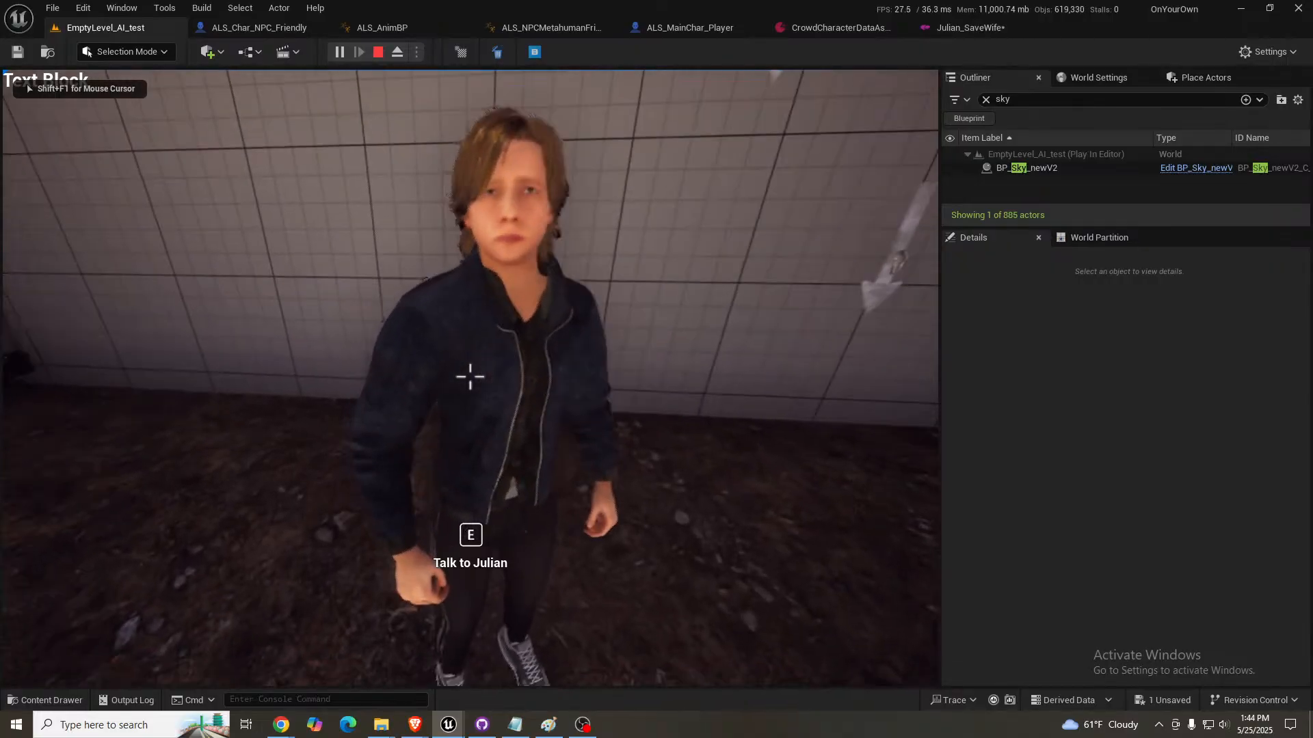
key("e")
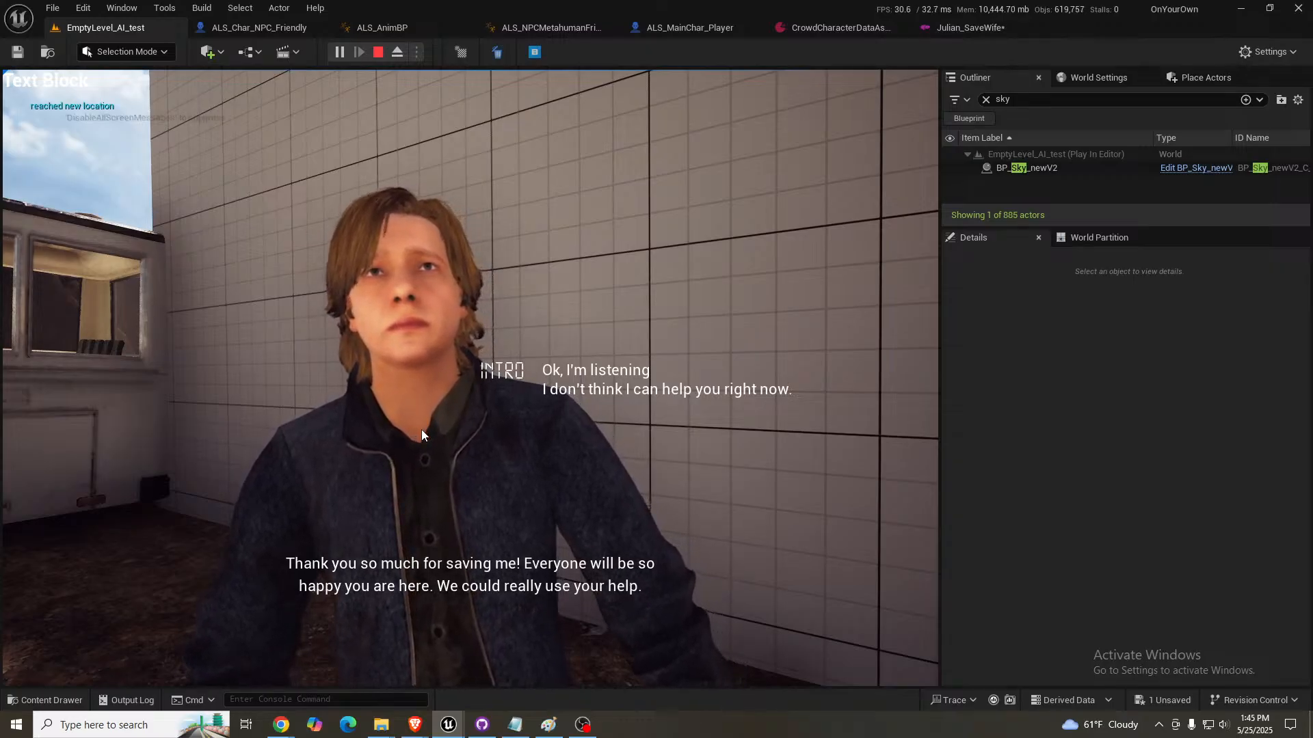
left_click(605, 372)
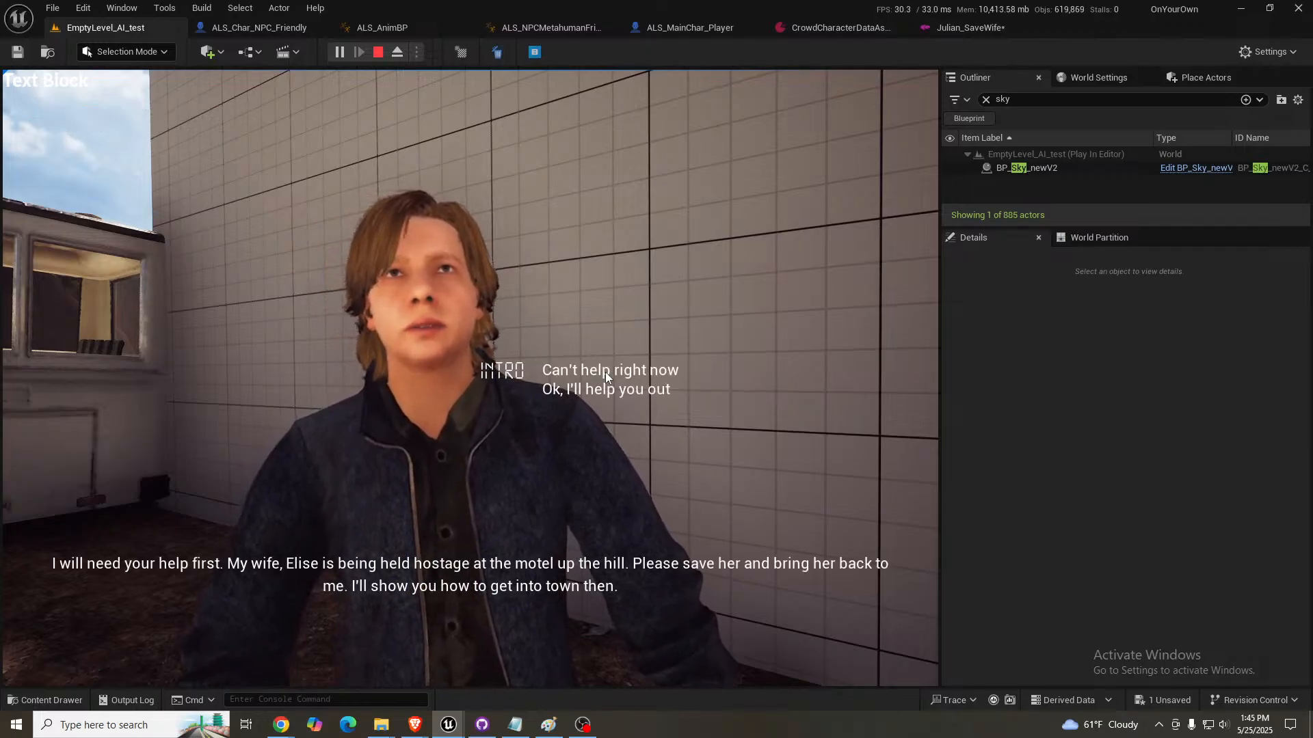
key("Escape")
left_click(571, 411)
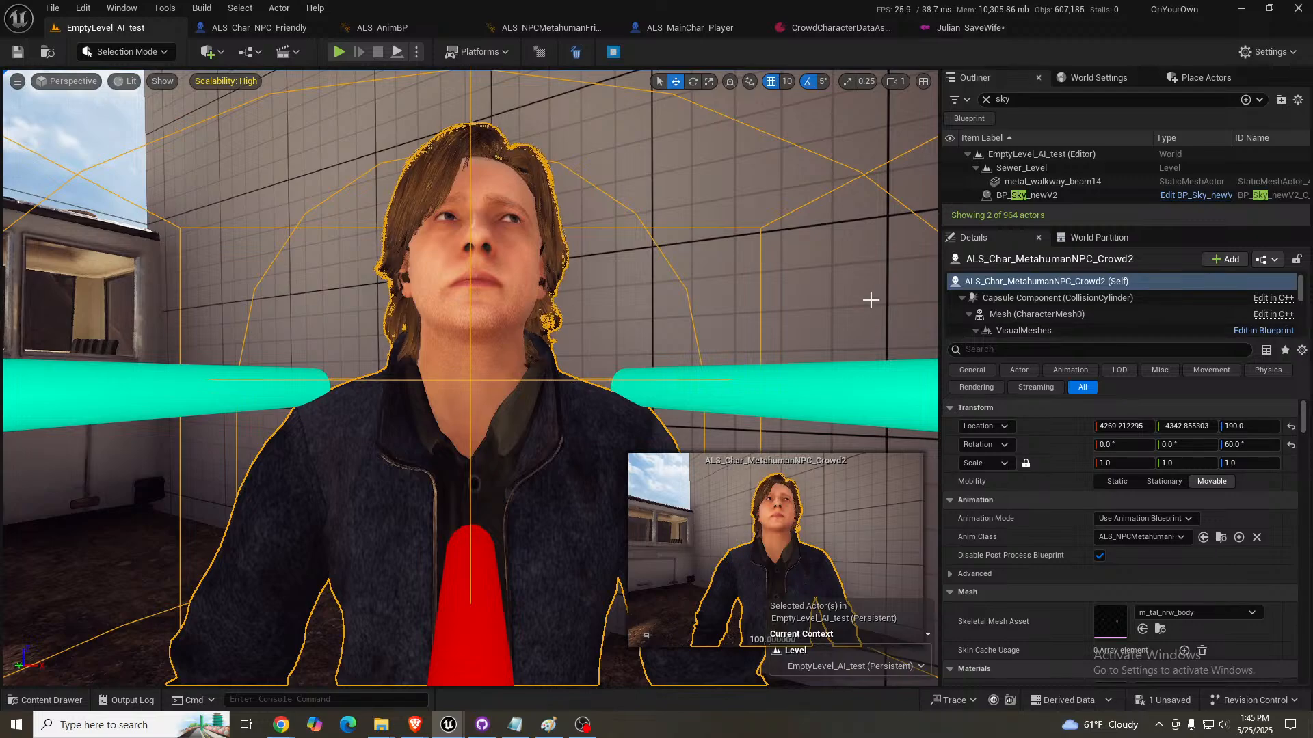
- Preview the "Ok, I'm listening" node's sound in Julian_SaveWife and review the settings of the neighbouring reply and "Can you help?" nodes
left_click(971, 27)
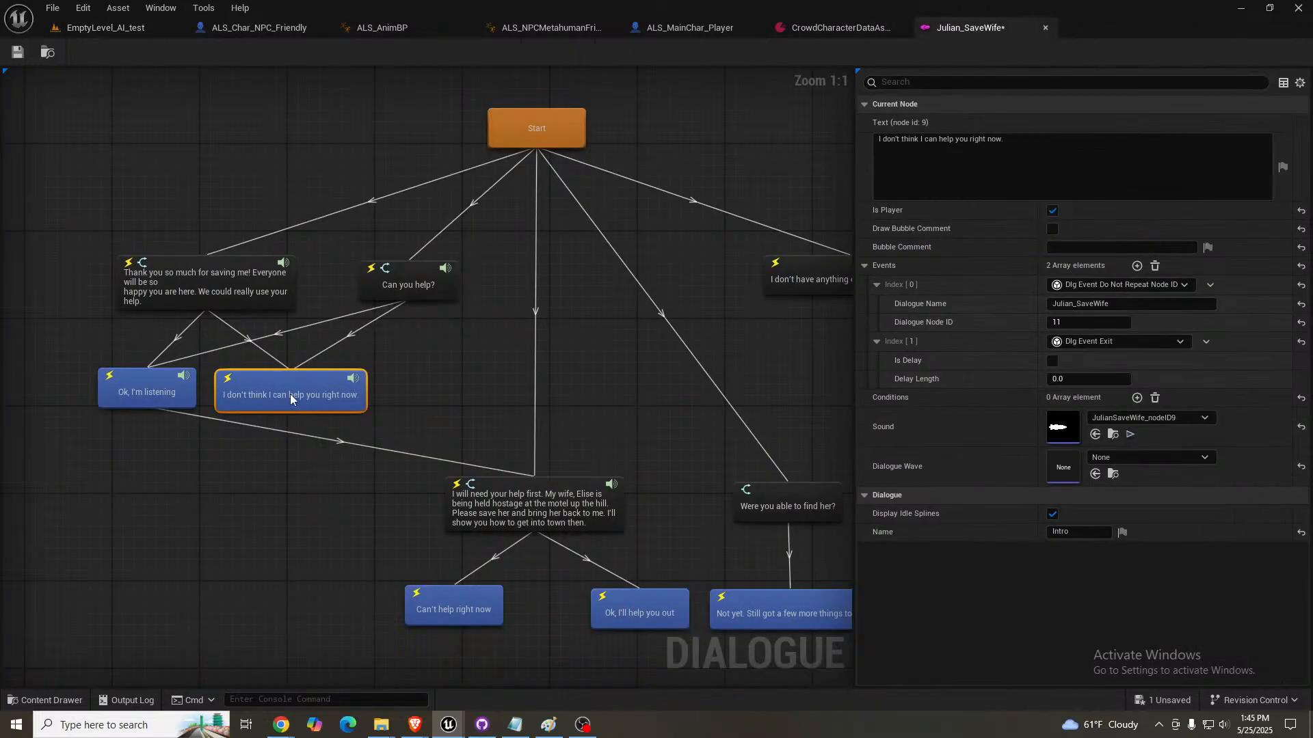
left_click(156, 392)
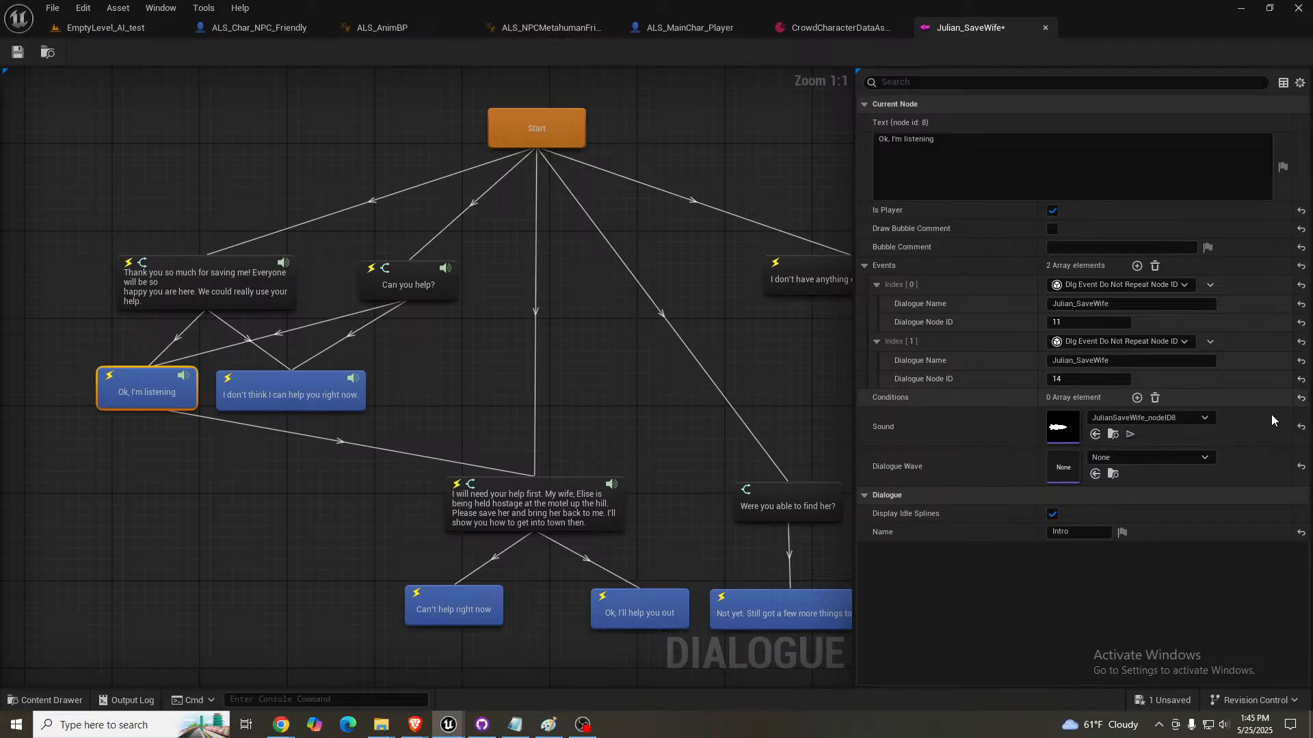
left_click(1130, 434)
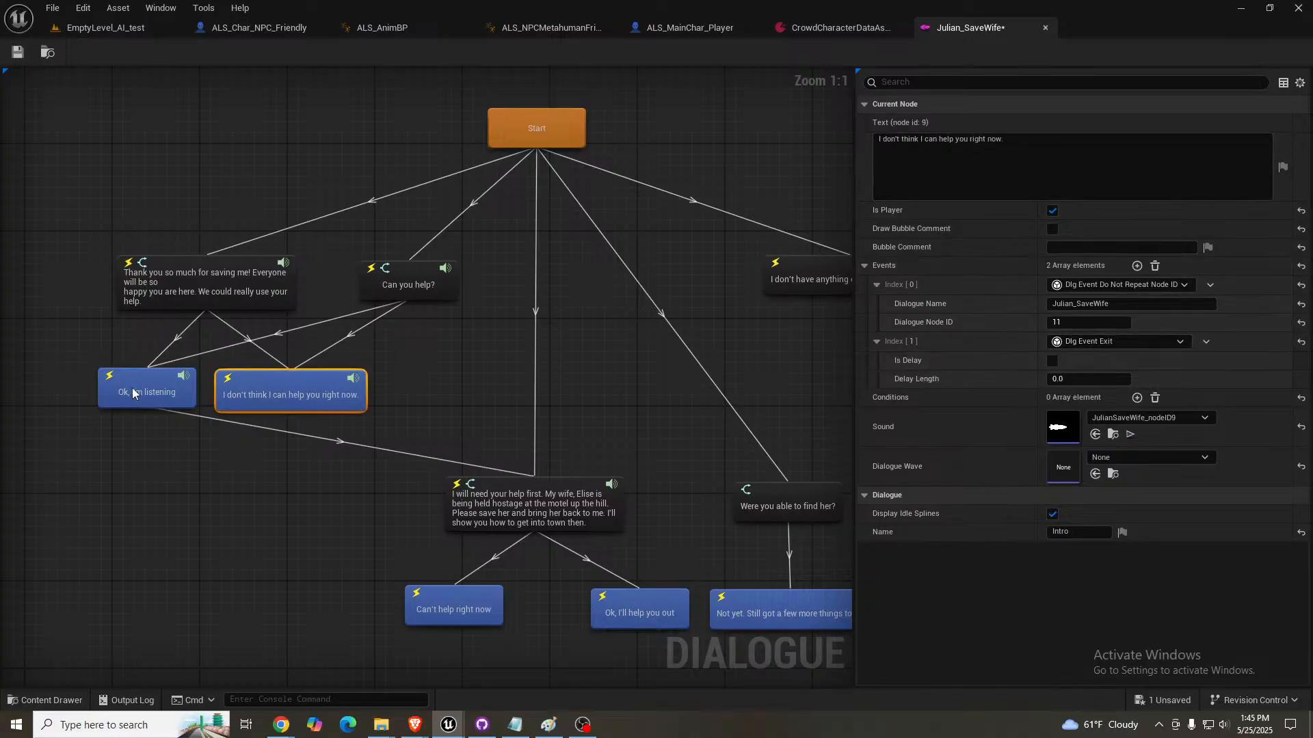
left_click(412, 273)
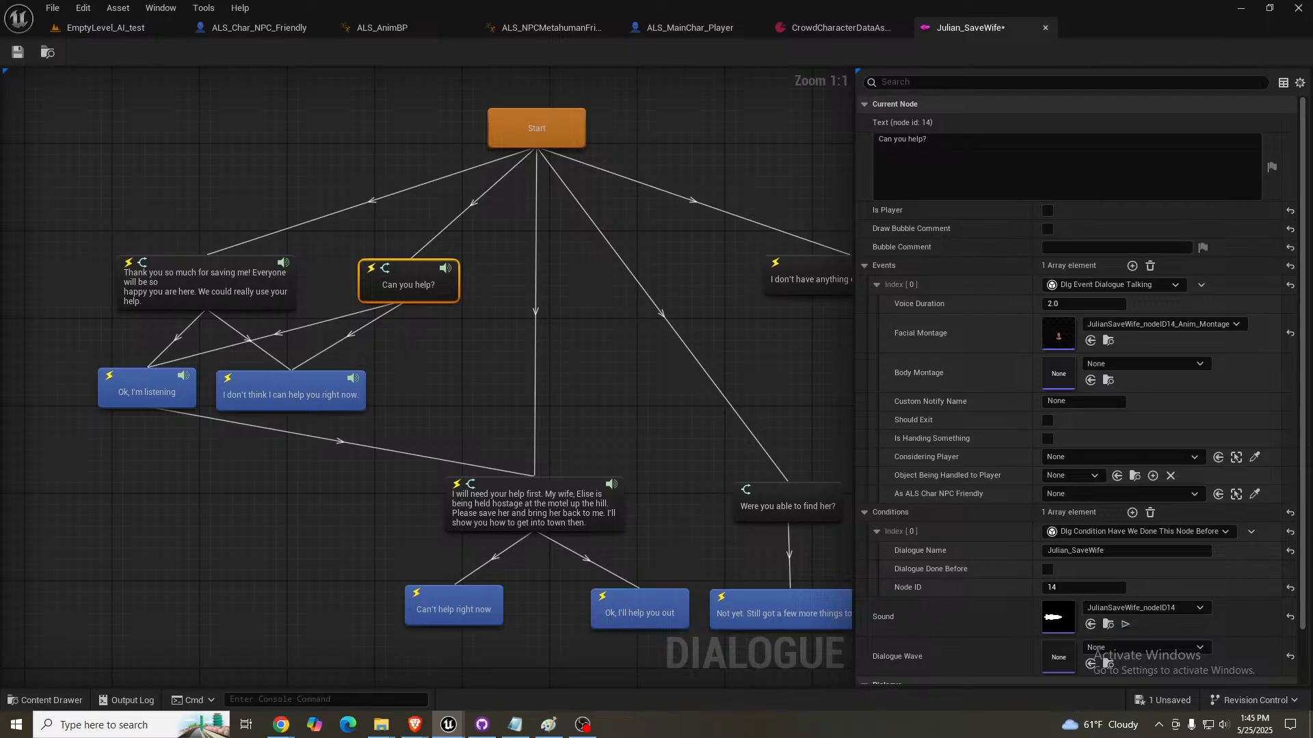
- Preview the sounds assigned to the "Can you help?" and "Ok, I'm listening" nodes
left_click(1126, 624)
left_click(148, 391)
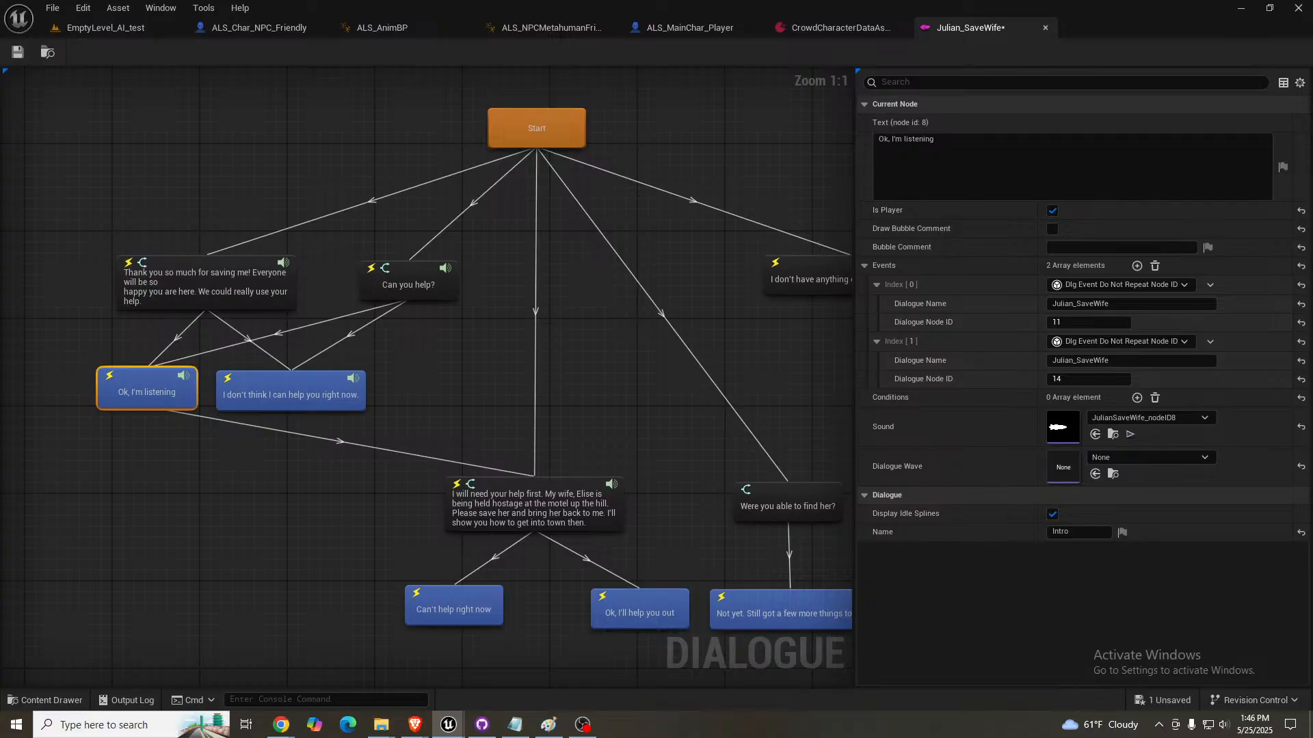
left_click(1130, 434)
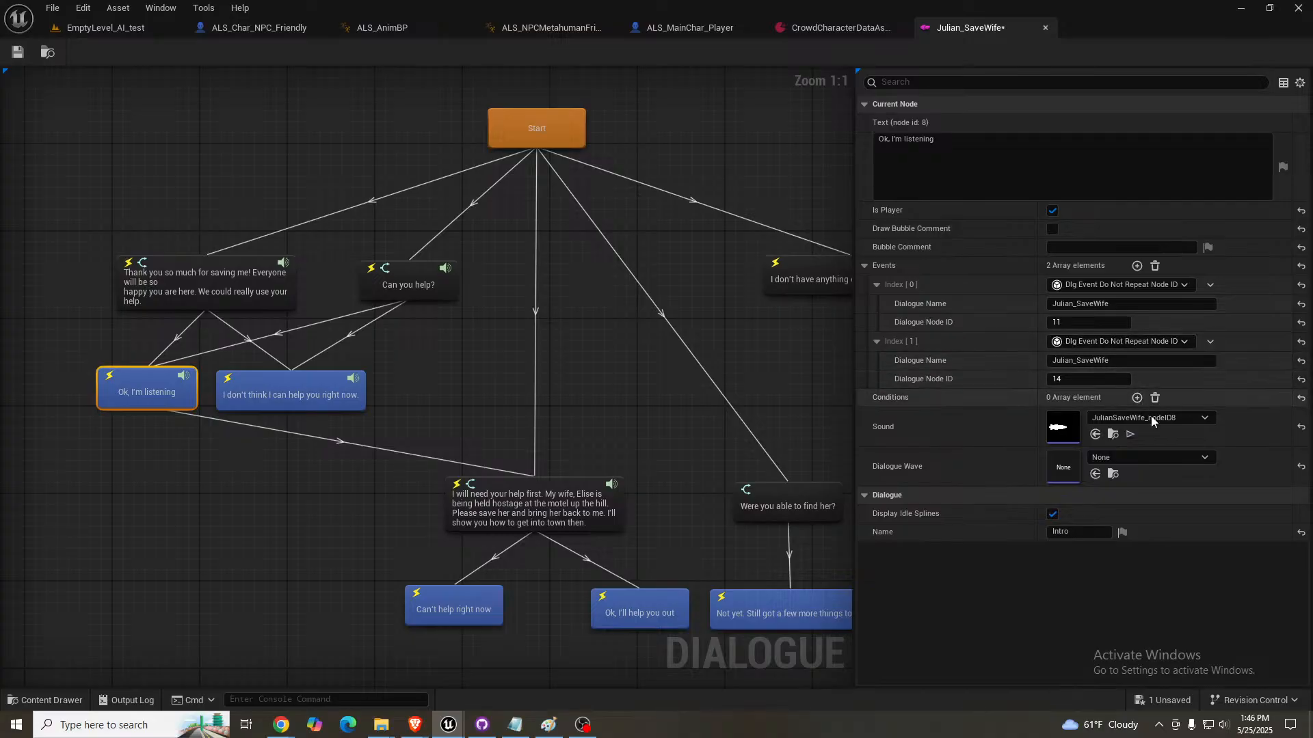
- Clear the Sound assignments of the "Ok, I'm listening" and "I don't think I can help you right now." nodes
left_click(1302, 426)
left_click(312, 396)
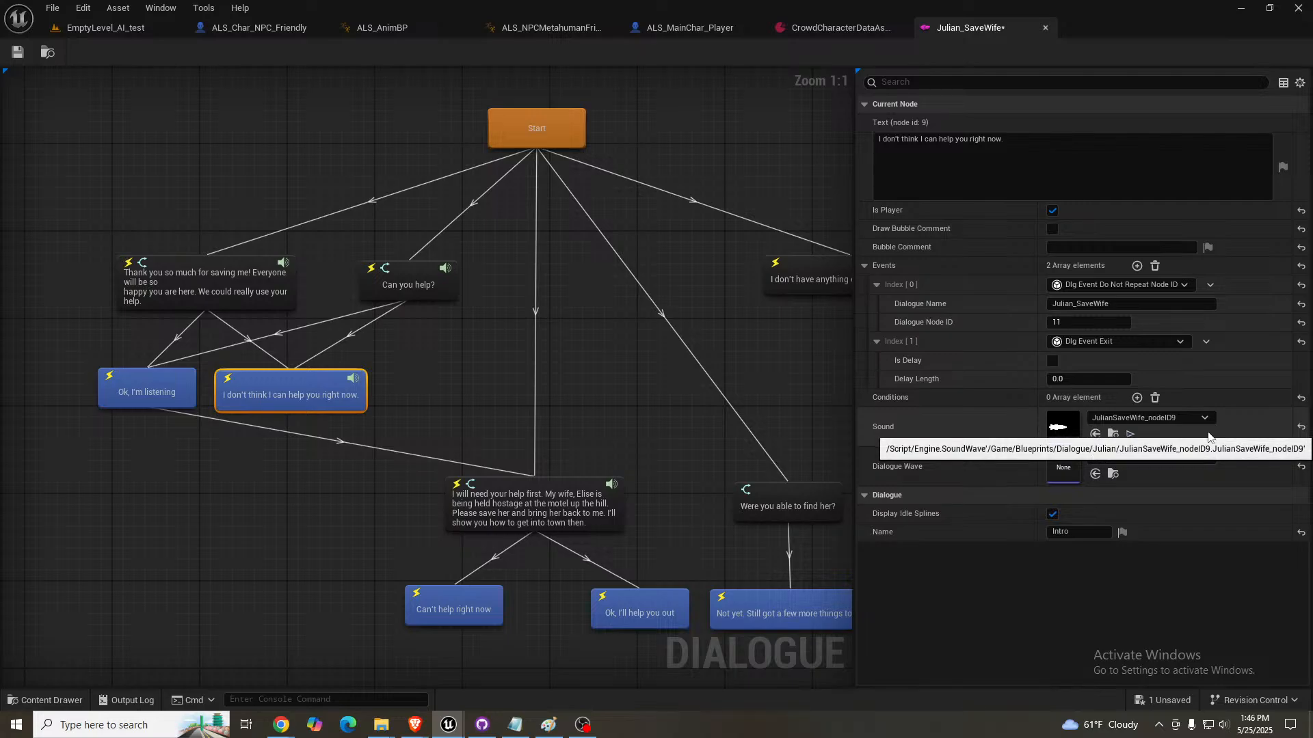
left_click(1301, 428)
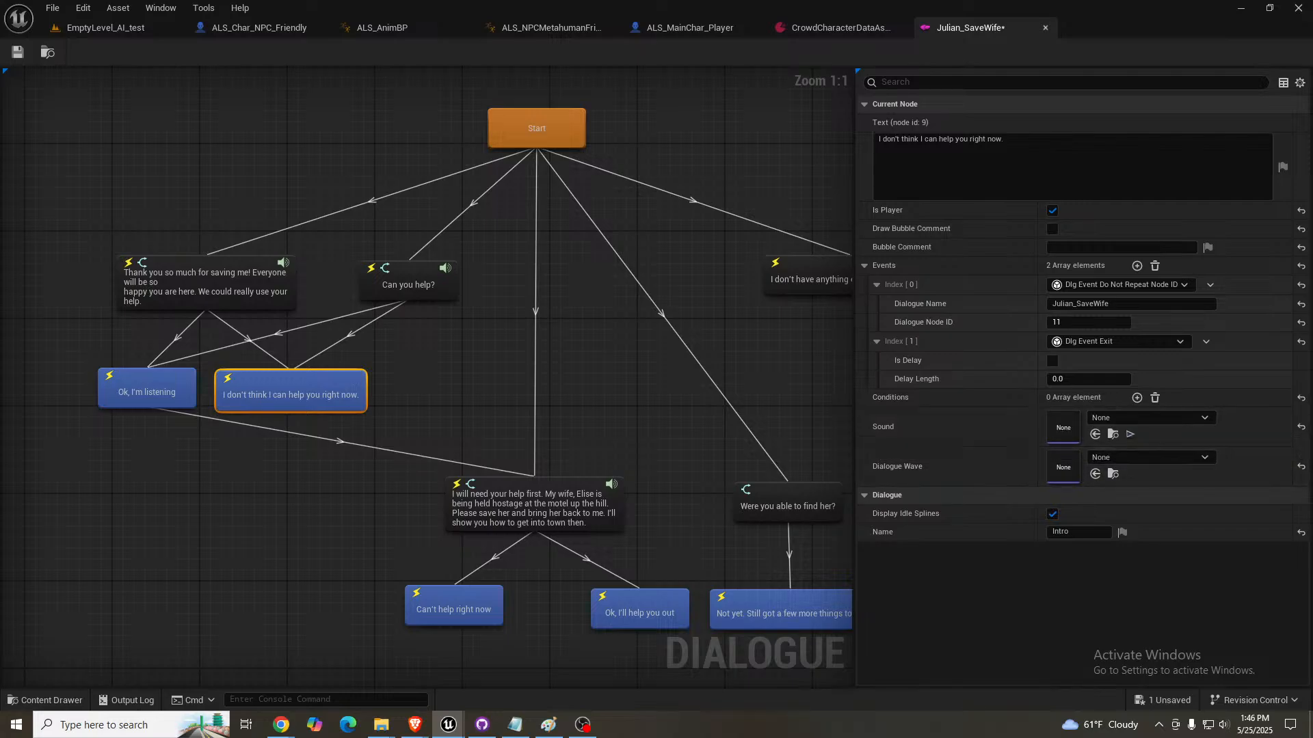
key("Delete")
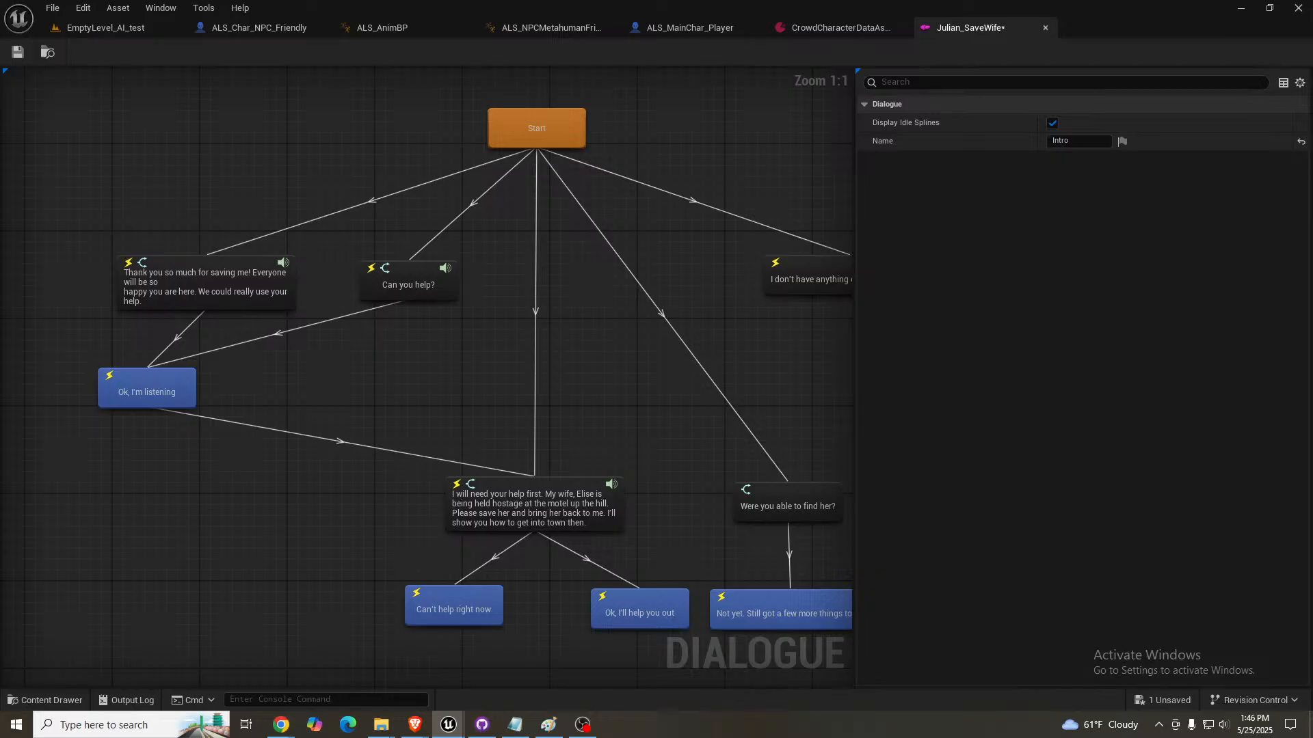
right_click_drag(531, 391, 537, 398)
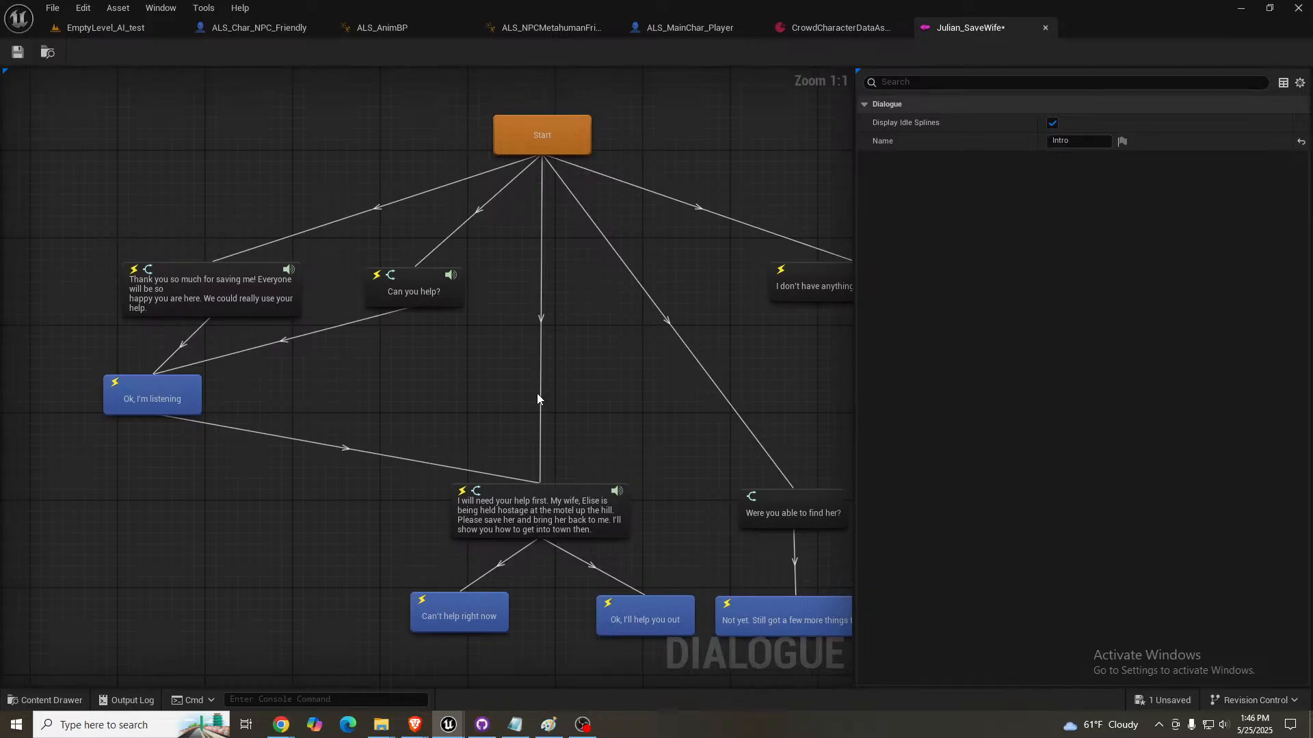
key("ctrl+z")
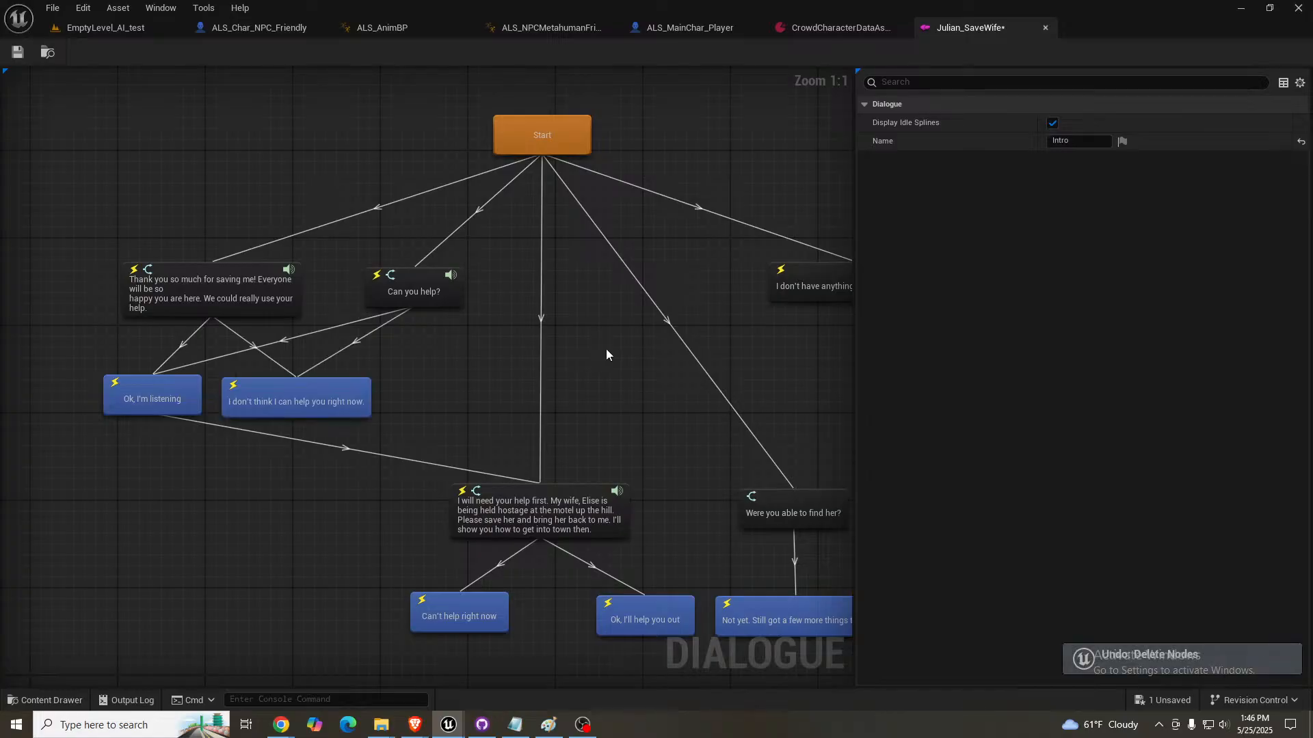
right_click_drag(608, 350, 596, 339)
- Save the dialogue and delete the JulianSaveWife_nodeID9 and JulianSaveWife_nodeID8 sound waves from the Julian folder
key("ctrl+s")
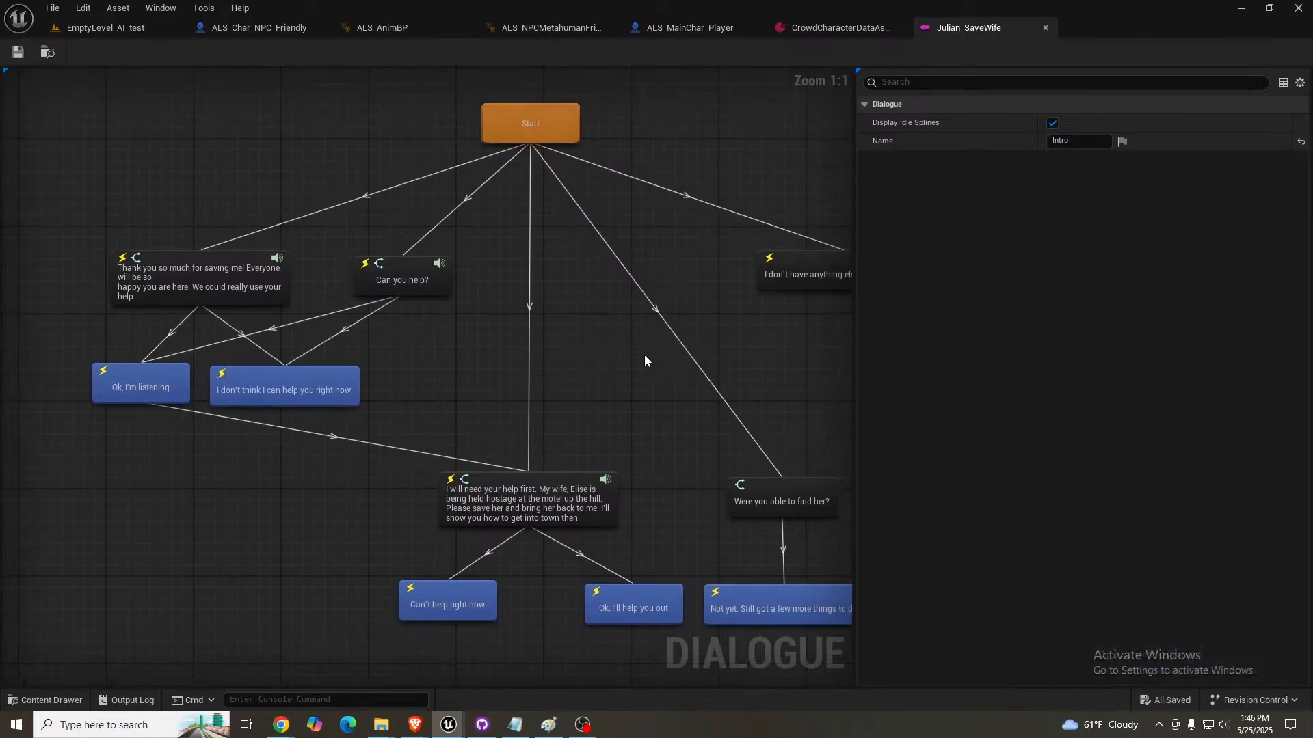
left_click_drag(1312, 154, 717, 194)
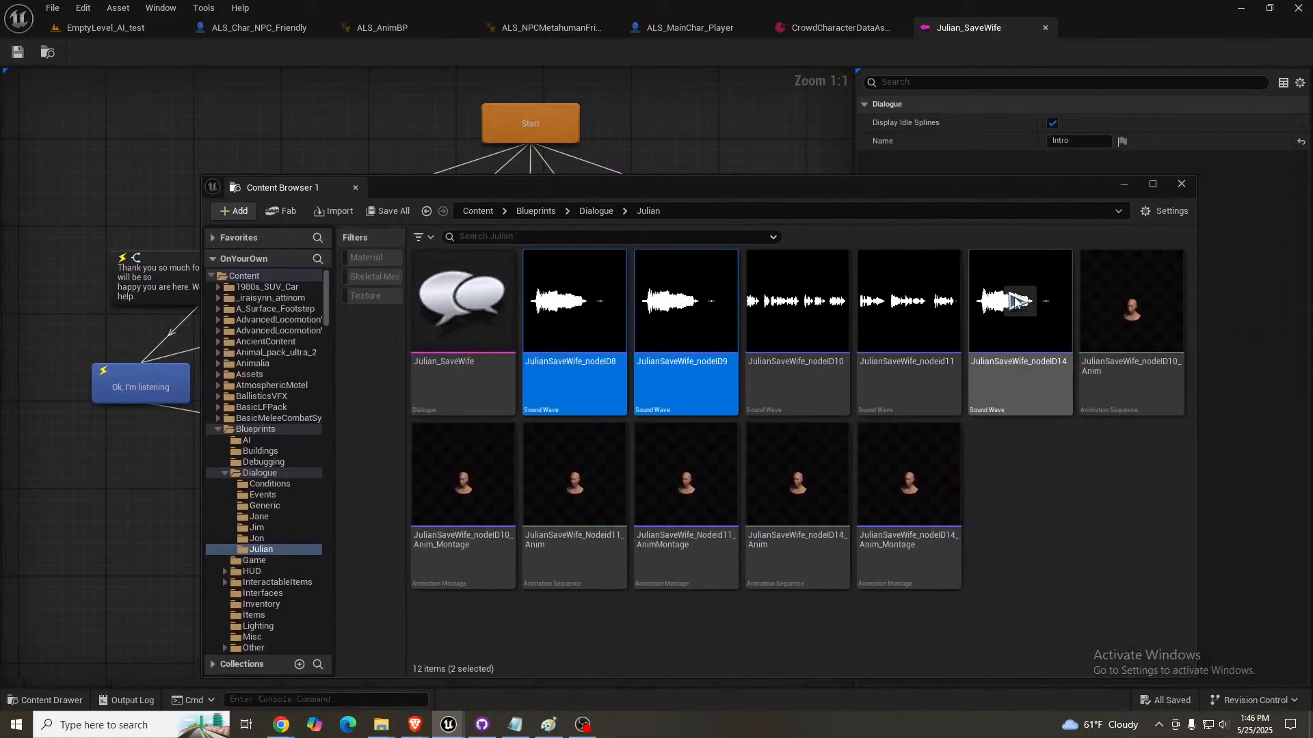
left_click(696, 380)
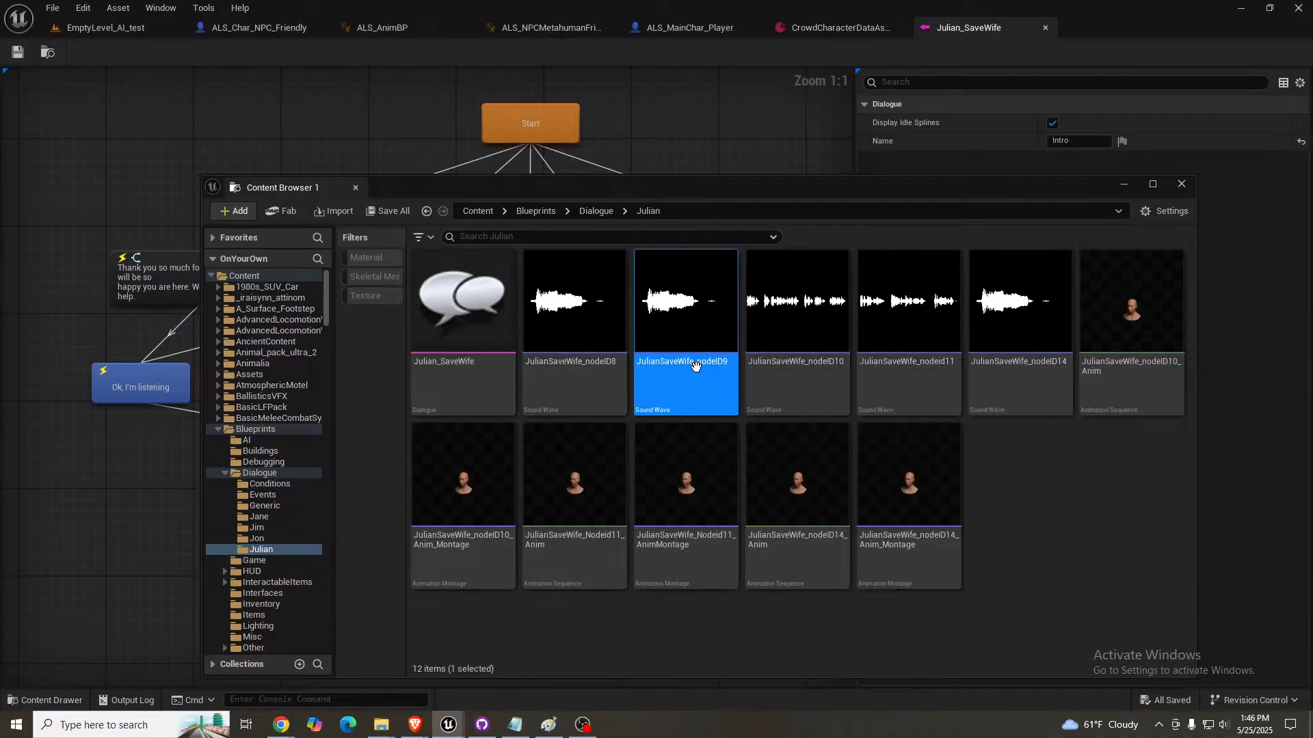
key("Delete")
left_click(597, 584)
left_click(589, 375)
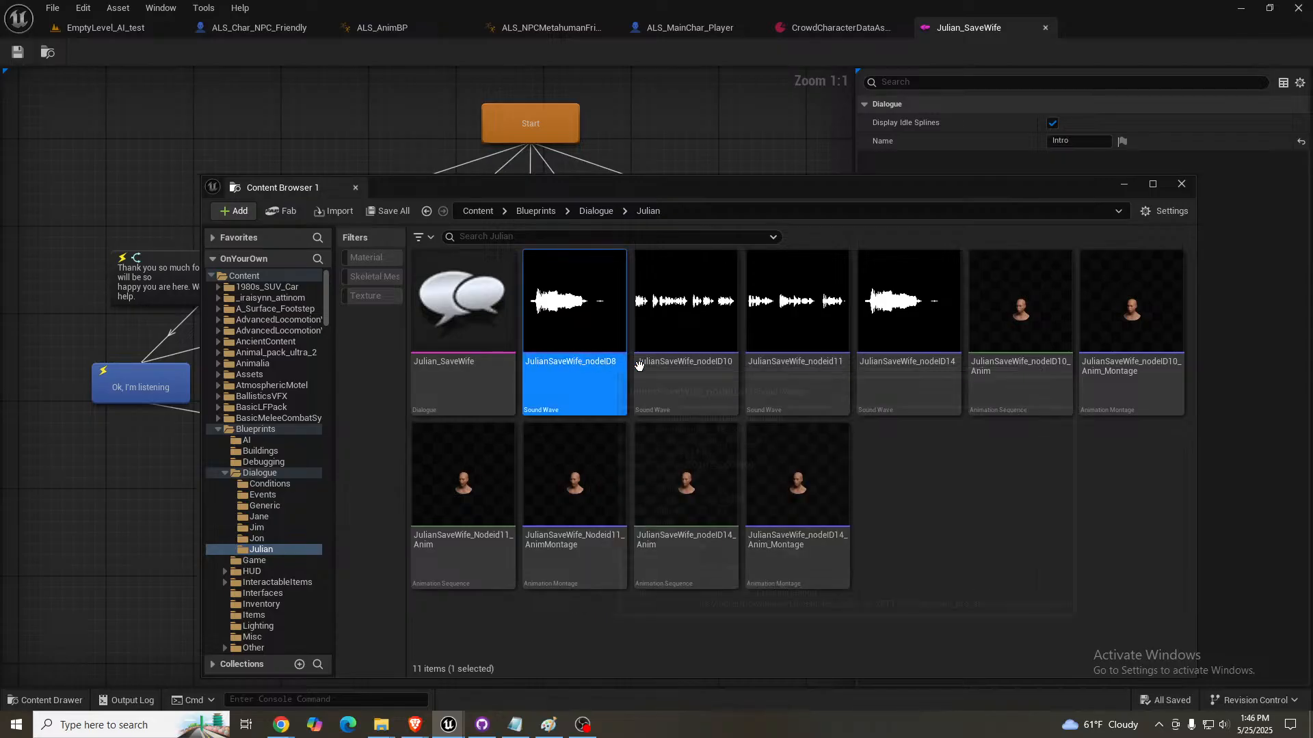
key("Delete")
left_click(580, 585)
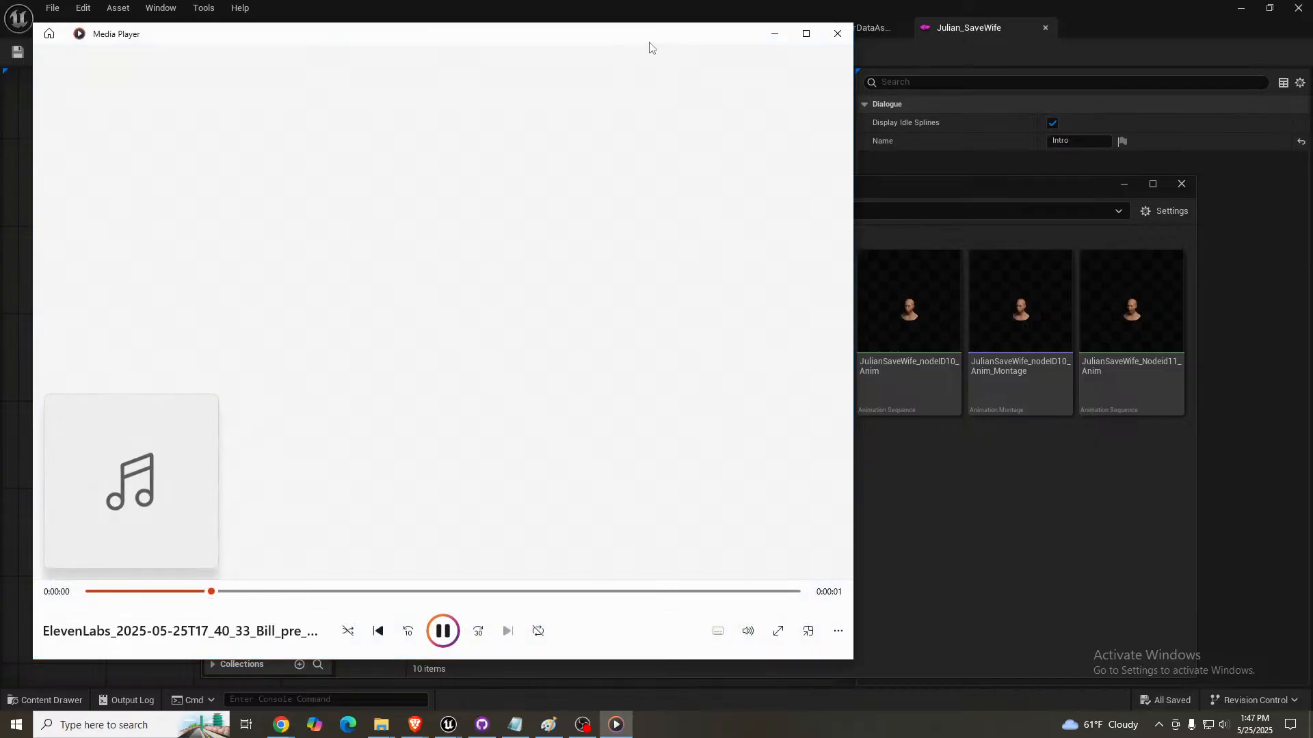
- Import the 17_40_33 ElevenLabs Bill voice clip into the Julian folder, preview it and name it JulianSaveWife_nodeid8
left_click_drag(649, 44, 1312, 86)
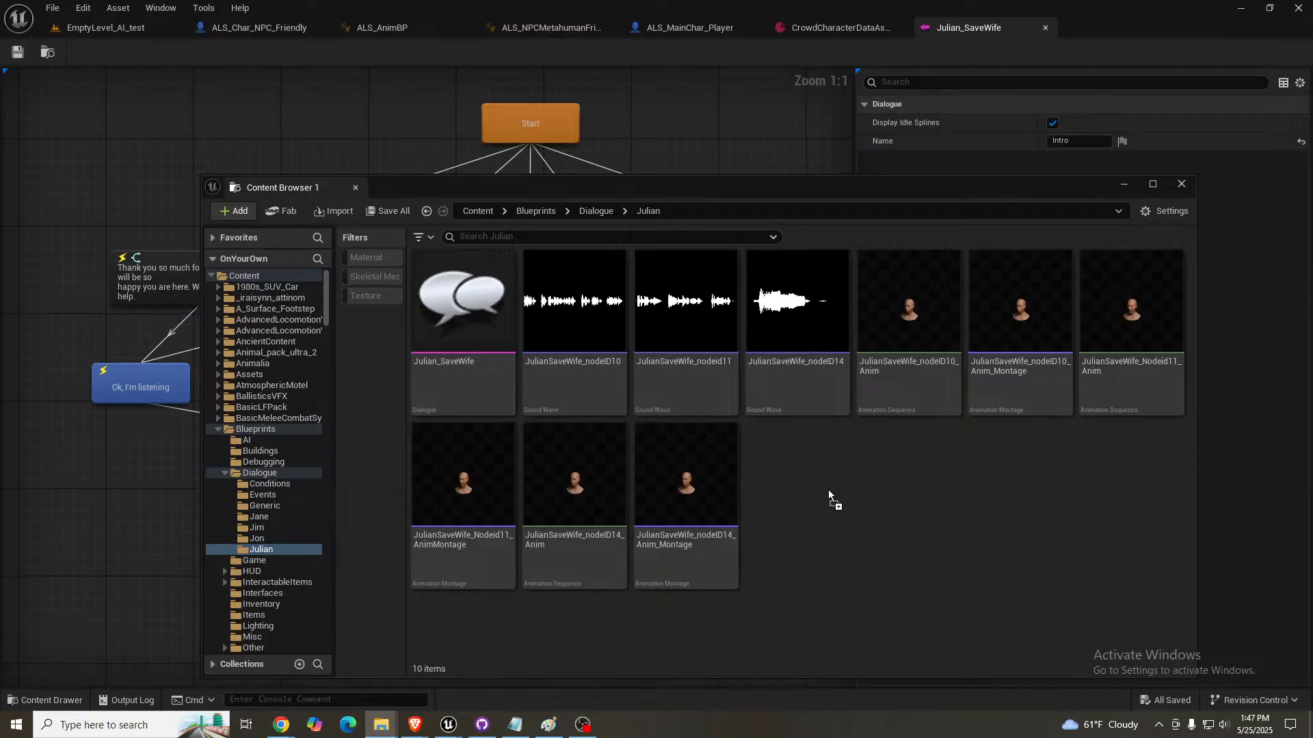
left_click_drag(827, 490, 827, 489)
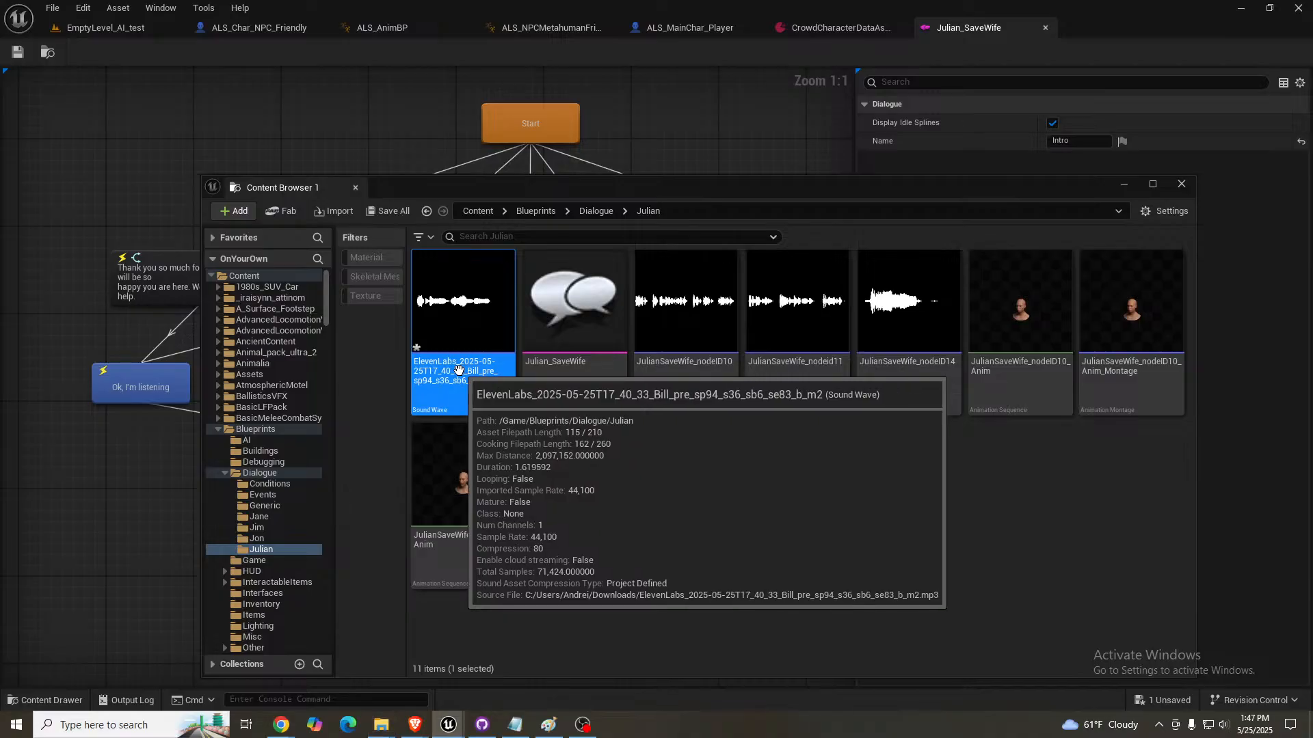
left_click(472, 374)
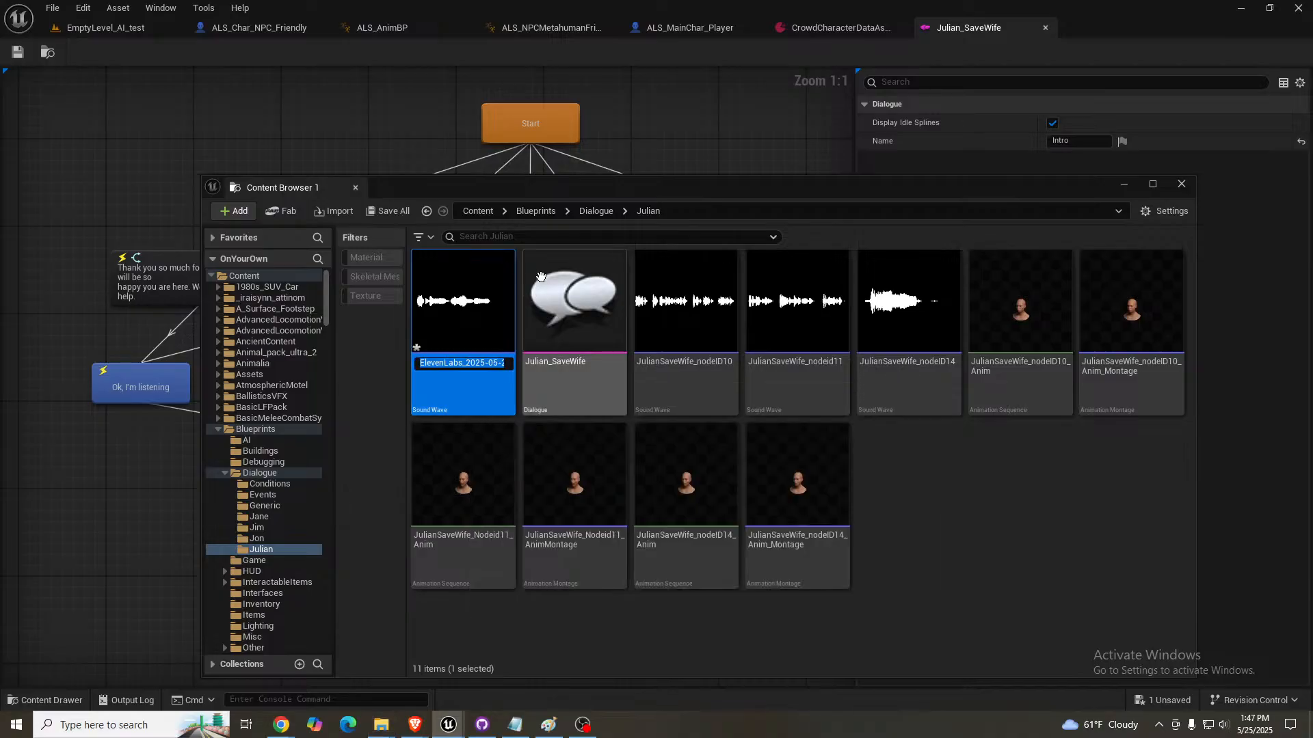
left_click(461, 301)
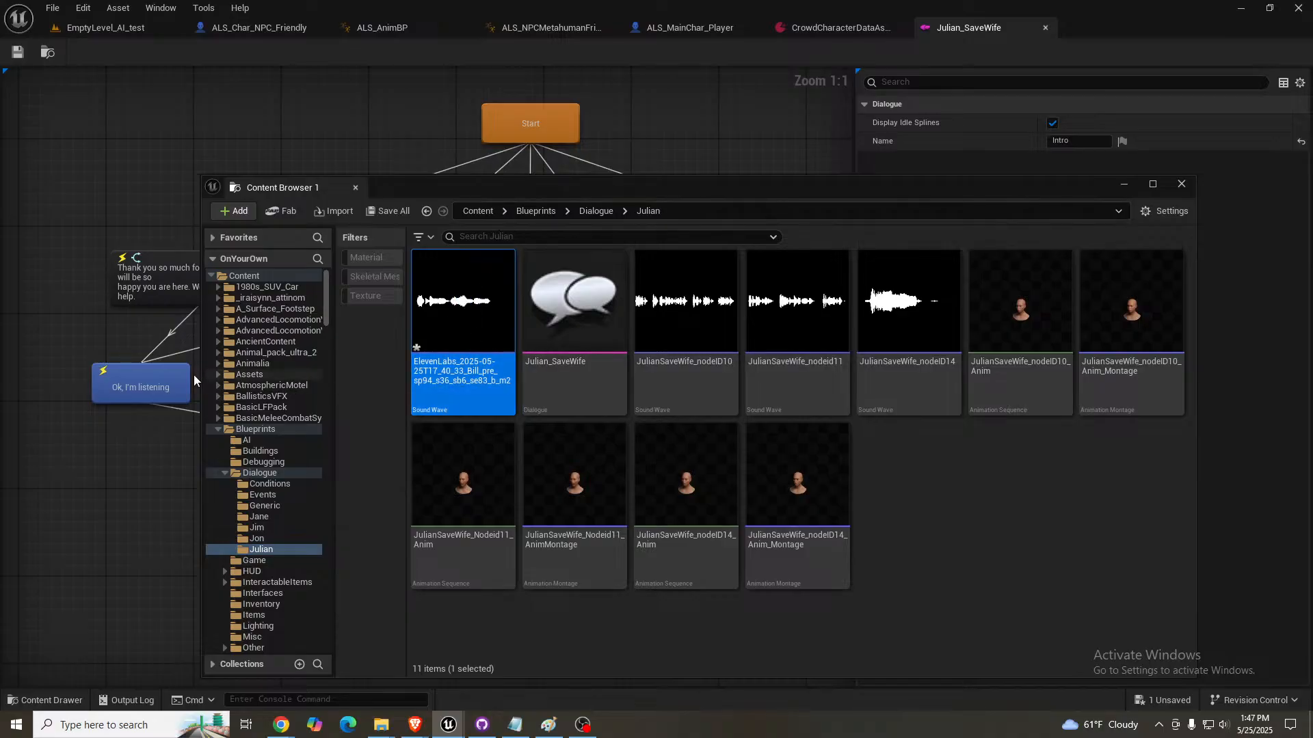
left_click_drag(540, 186, 1312, 194)
- Save the assets and assign JulianSaveWife_nodeid8 as the Sound of the "Ok, I'm listening" node
left_click(147, 392)
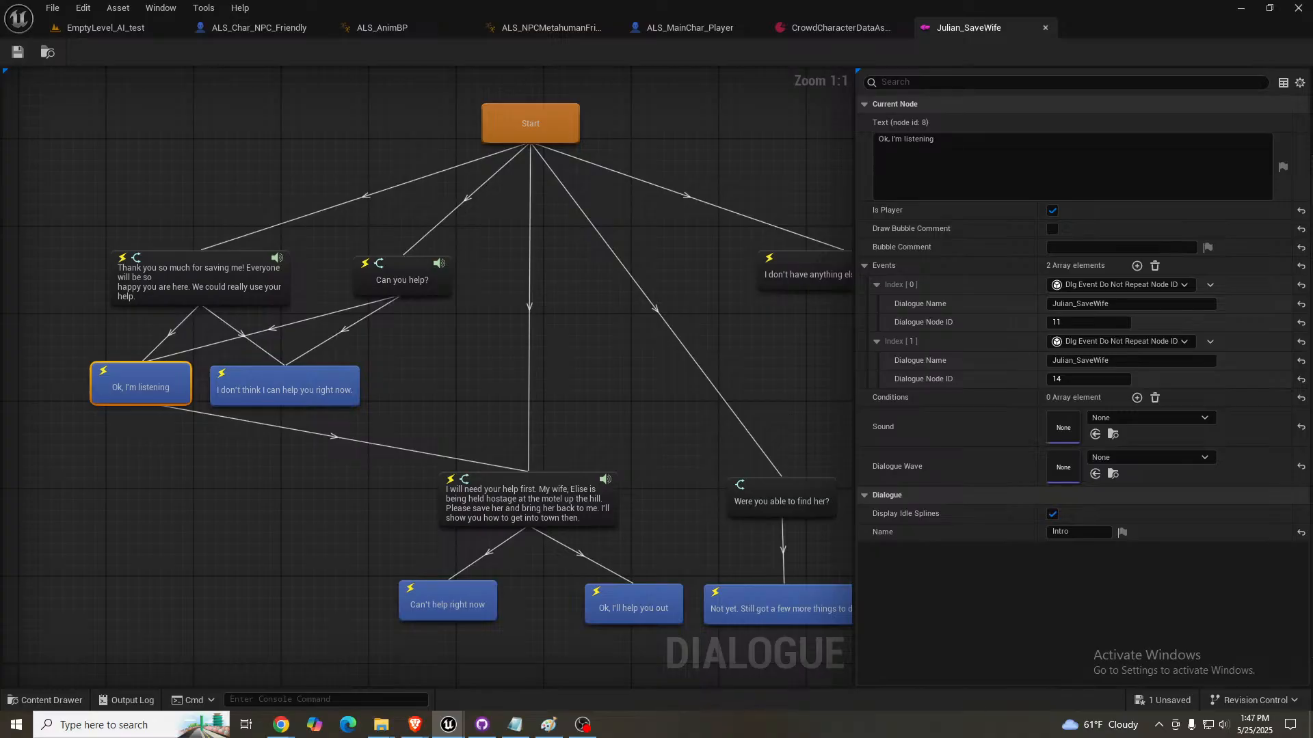
key("ctrl+s")
left_click(1095, 434)
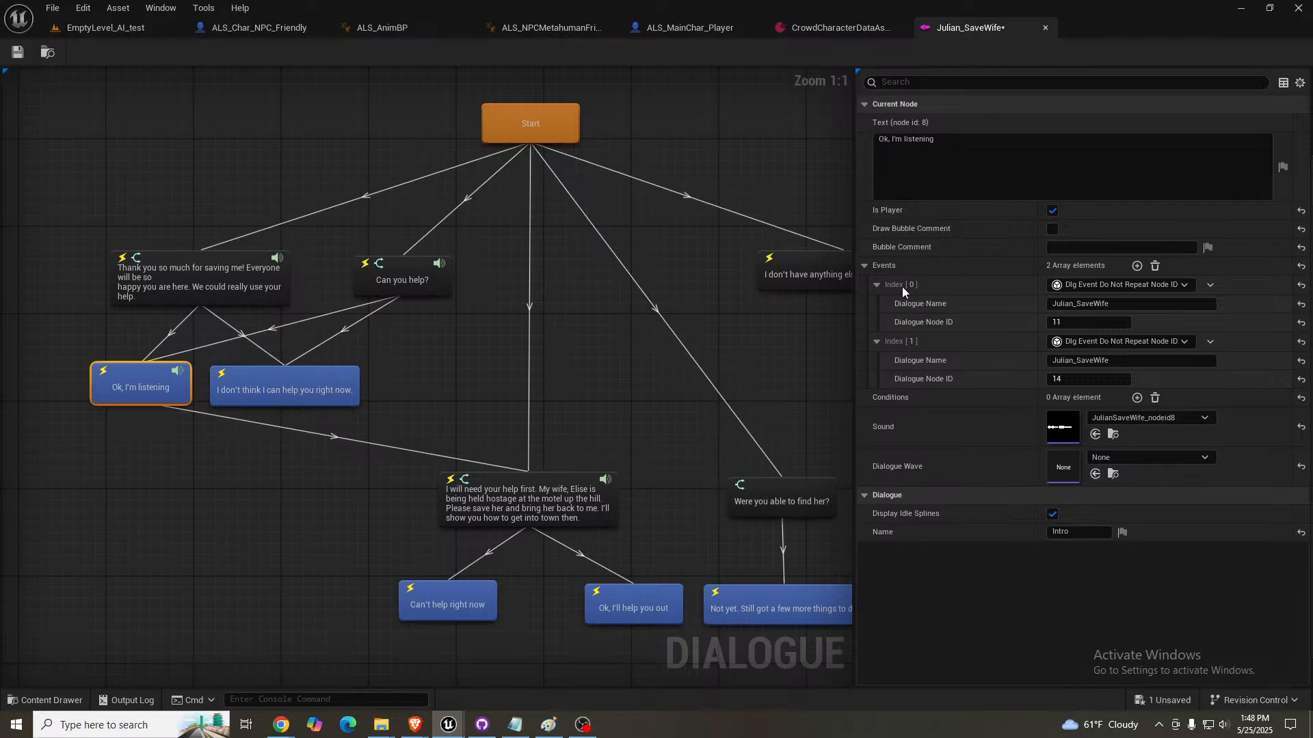
- Play-test EmptyLevel_AI_test, answer Julian with "Ok, I'm listening", continue to his request for help and stop the session
left_click(108, 28)
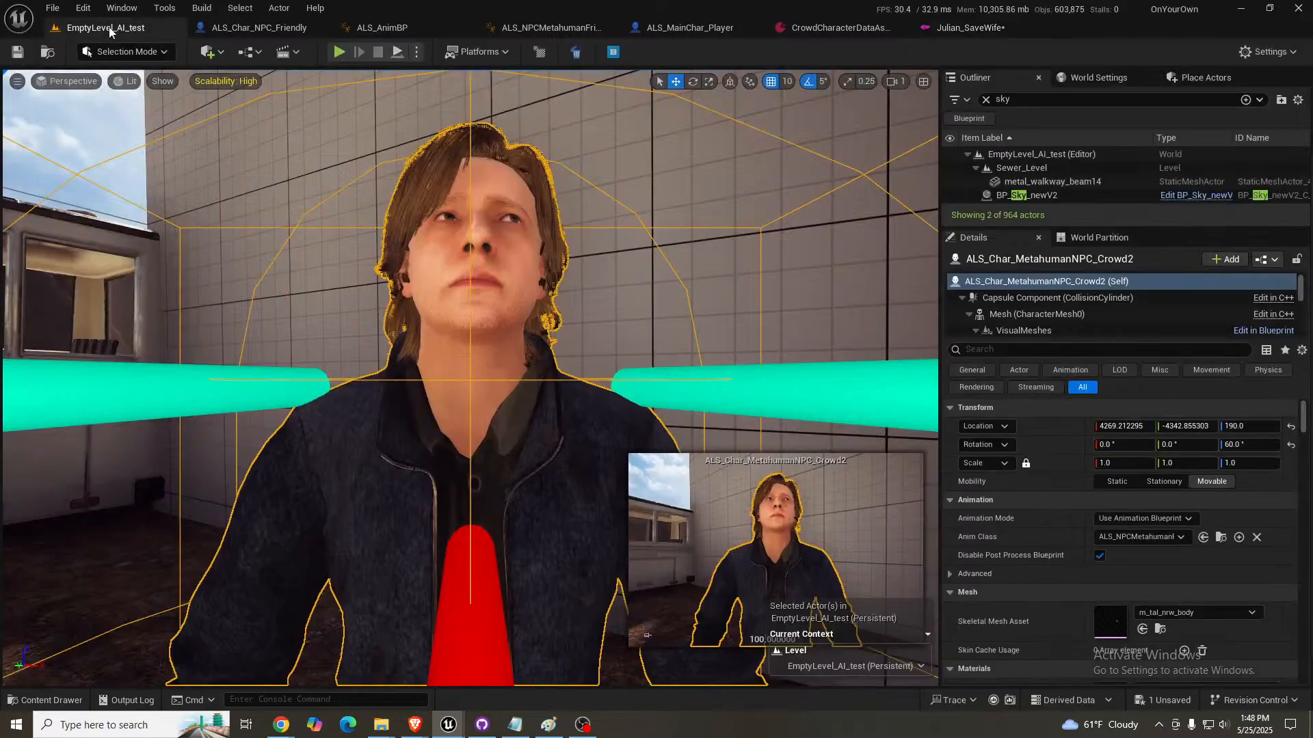
left_click(474, 319)
key("w")
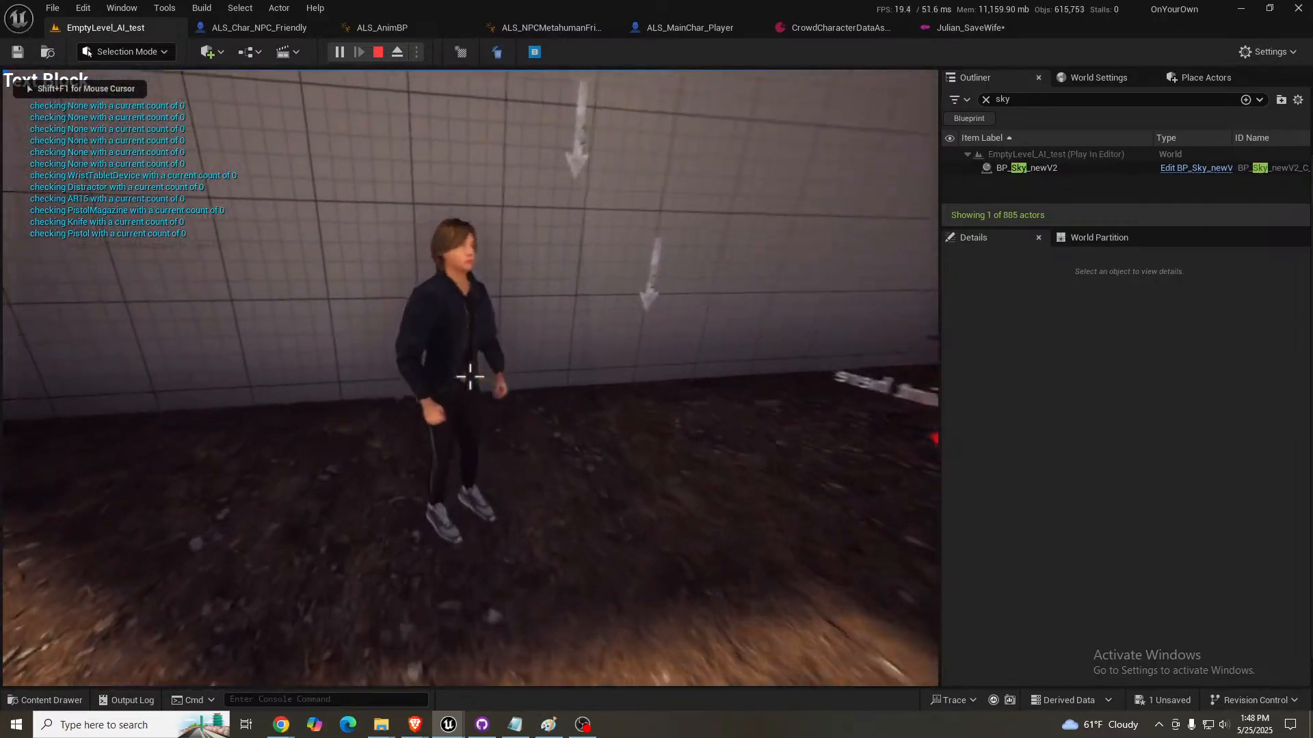
key("e")
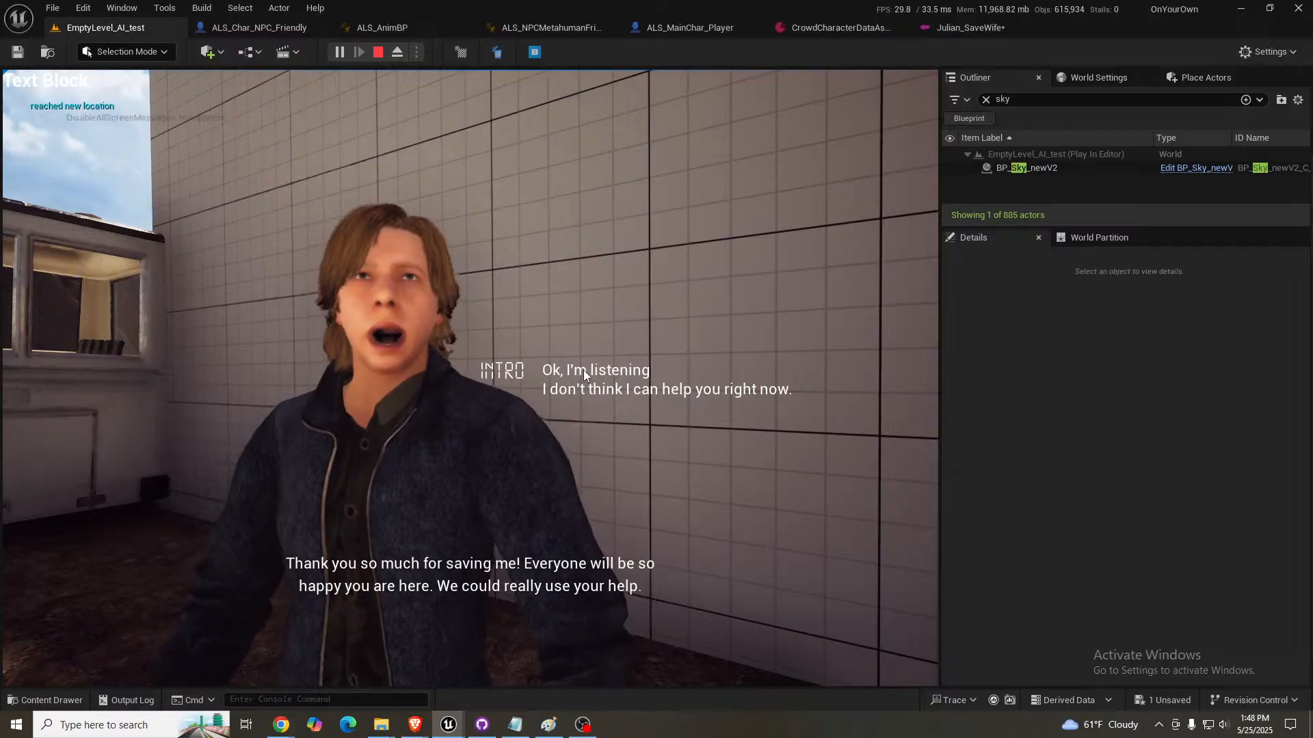
left_click(584, 370)
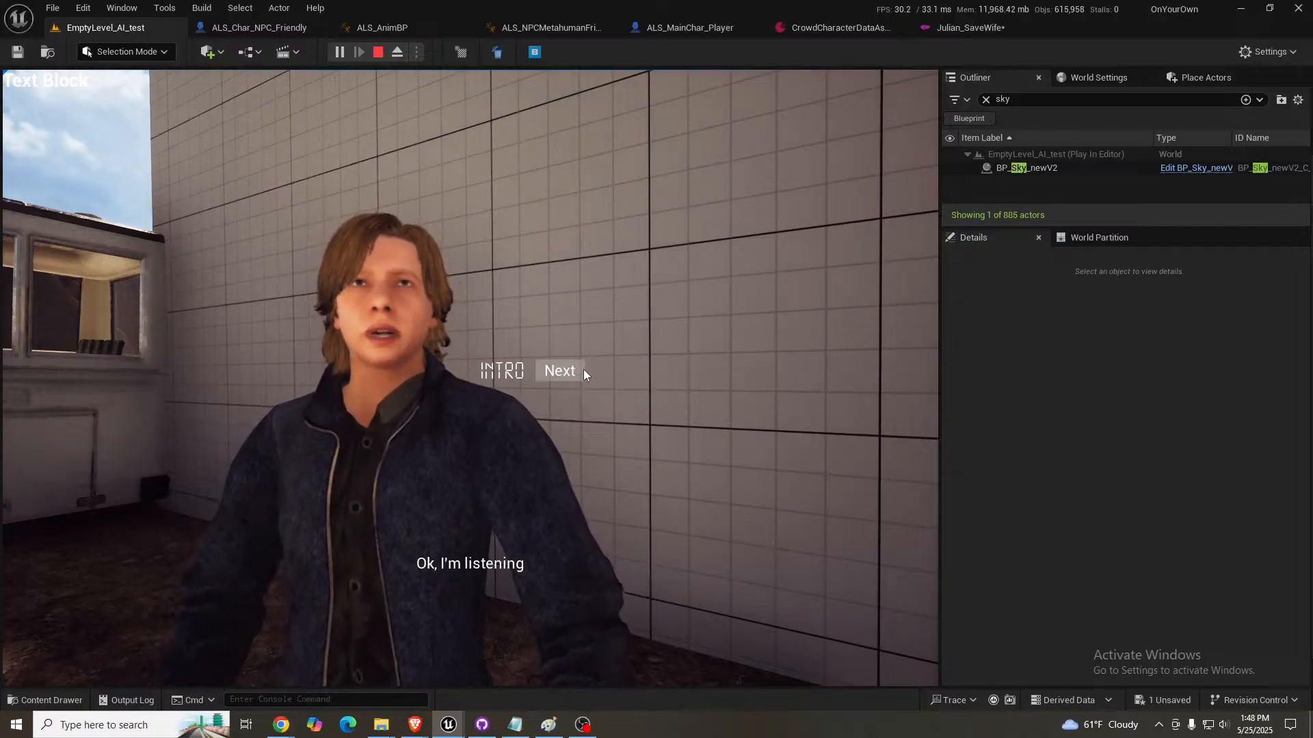
left_click(561, 371)
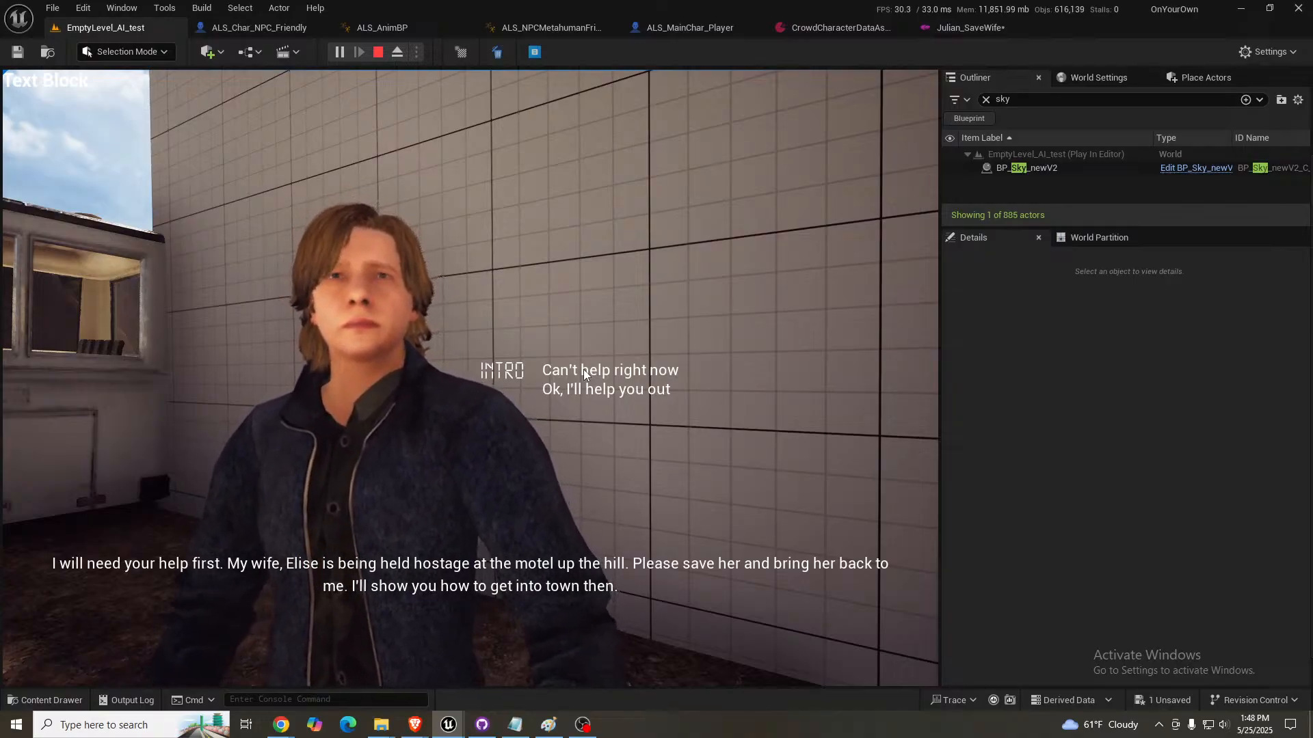
key("Escape")
left_click(584, 369)
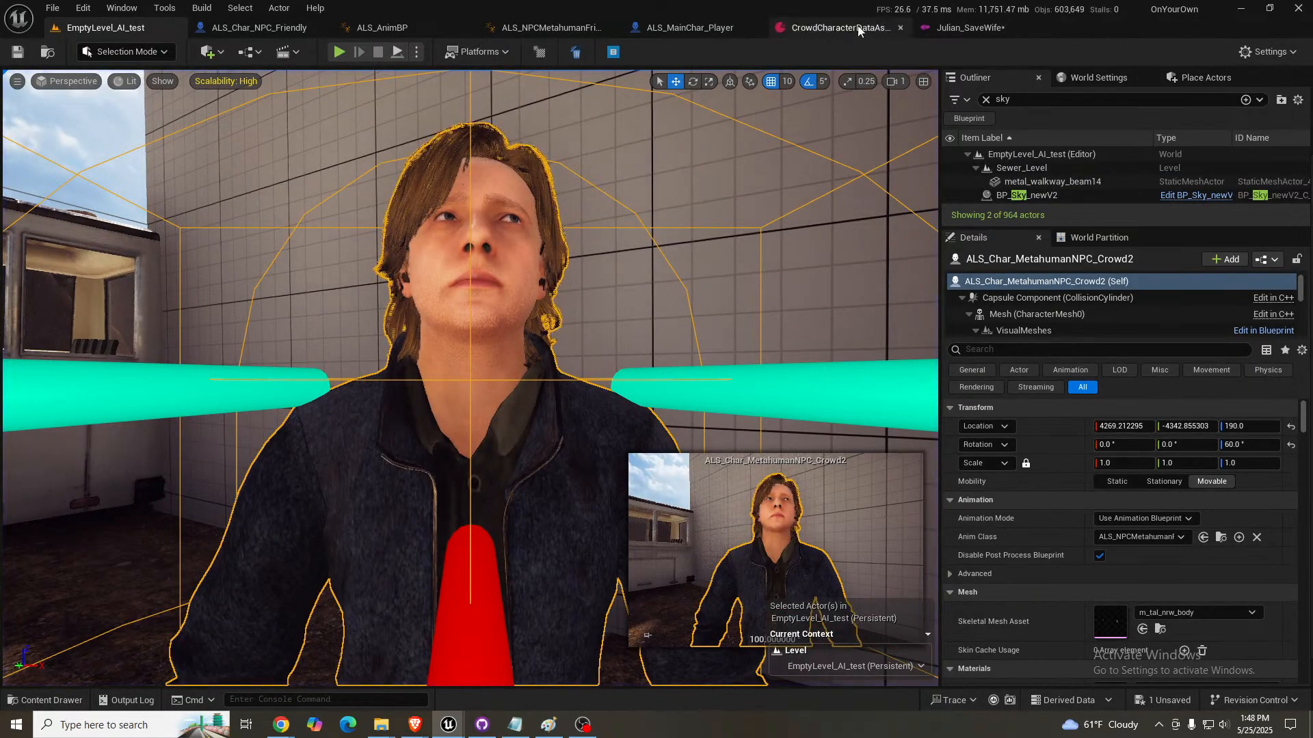
- Import the 17_42_19 ElevenLabs Bill voice clip into the Julian folder, using JulianSaveWife_nodeid8 as the sound template
left_click(971, 28)
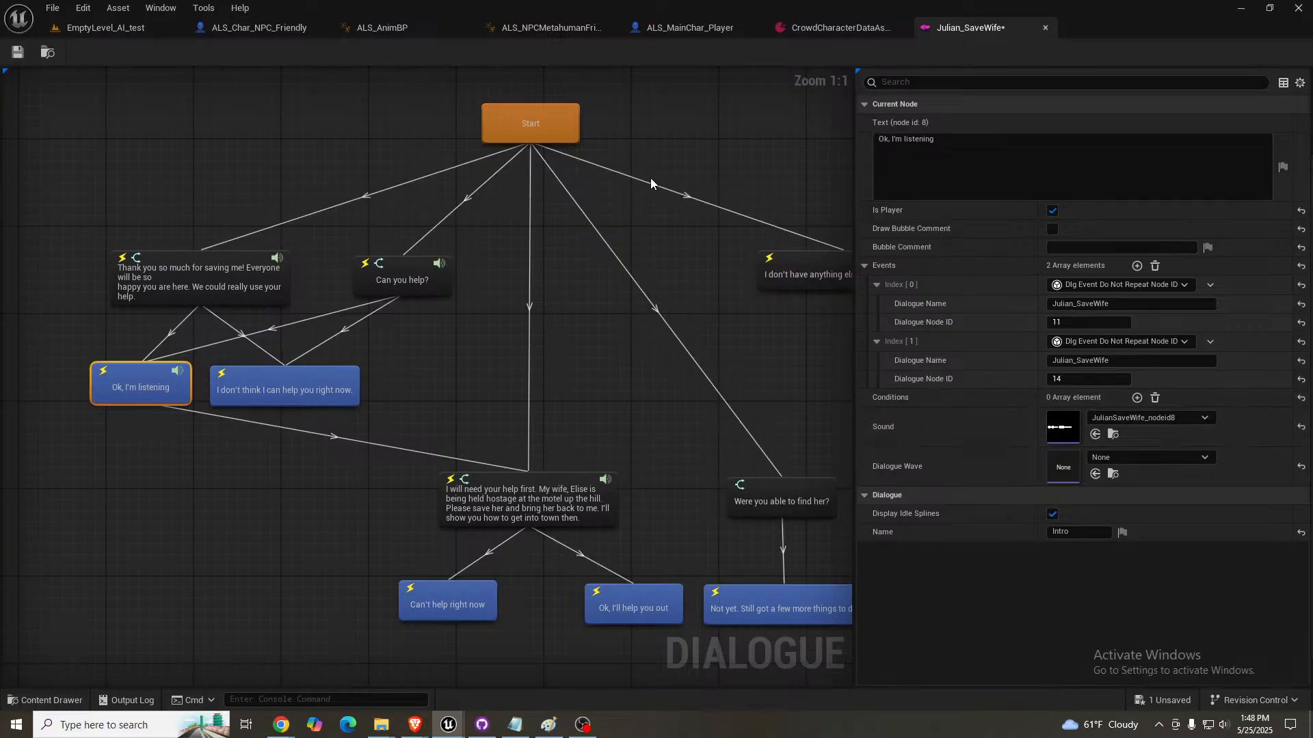
right_click_drag(701, 290, 728, 261)
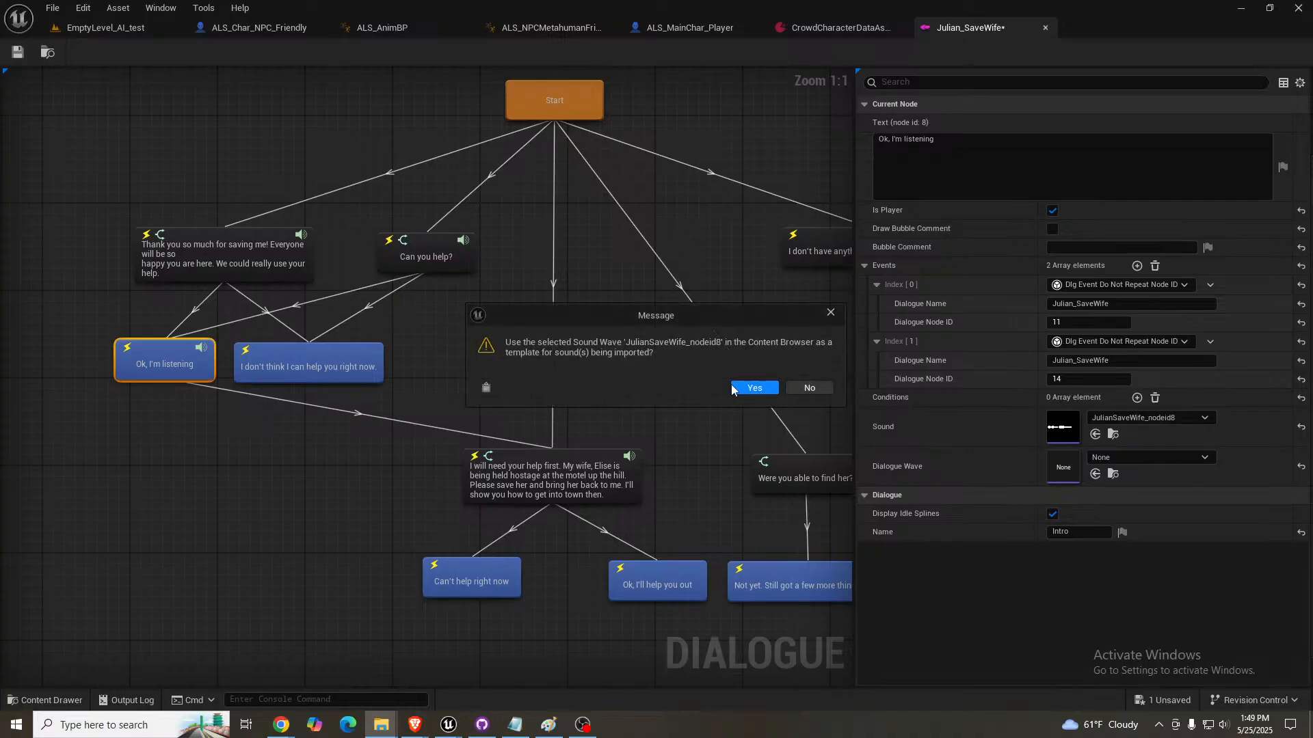
left_click(752, 388)
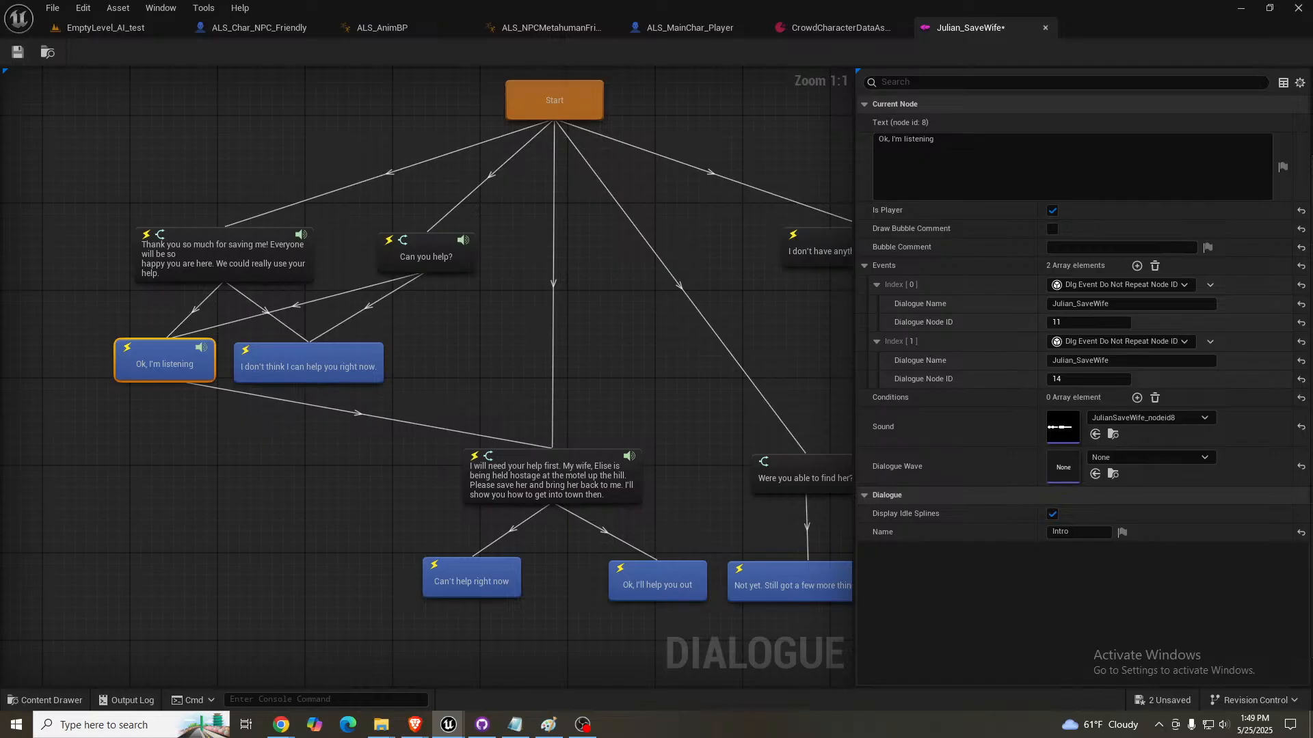
mouse_move(1312, 233)
left_mouse_down()
mouse_move(1312, 212)
mouse_move(1033, 105)
mouse_move(891, 357)
mouse_move(815, 427)
mouse_move(1312, 251)
left_mouse_up()
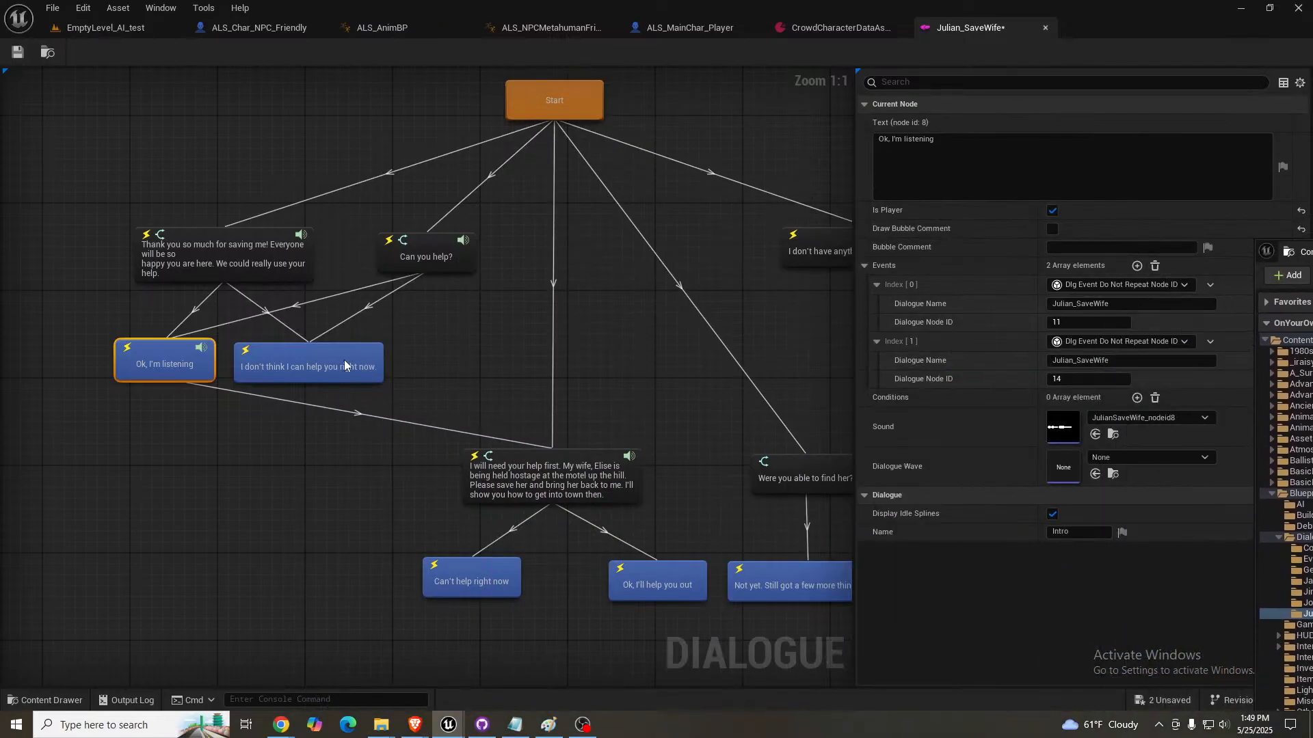
- Rename the new ElevenLabs clip to JulianSaveWife_nodeid9 and assign it as the Sound of the "I don't think I can help you right now." node
left_click(329, 370)
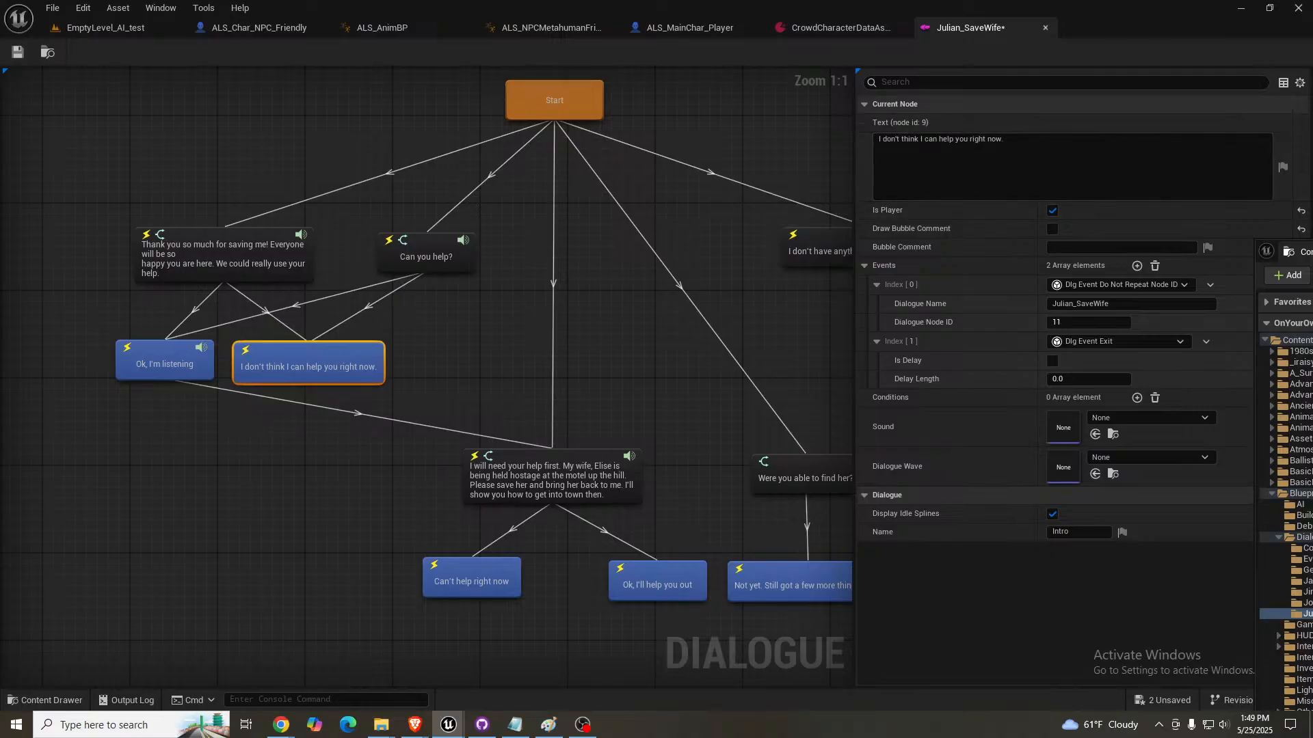
left_click_drag(1303, 252, 198, 156)
left_click(657, 331)
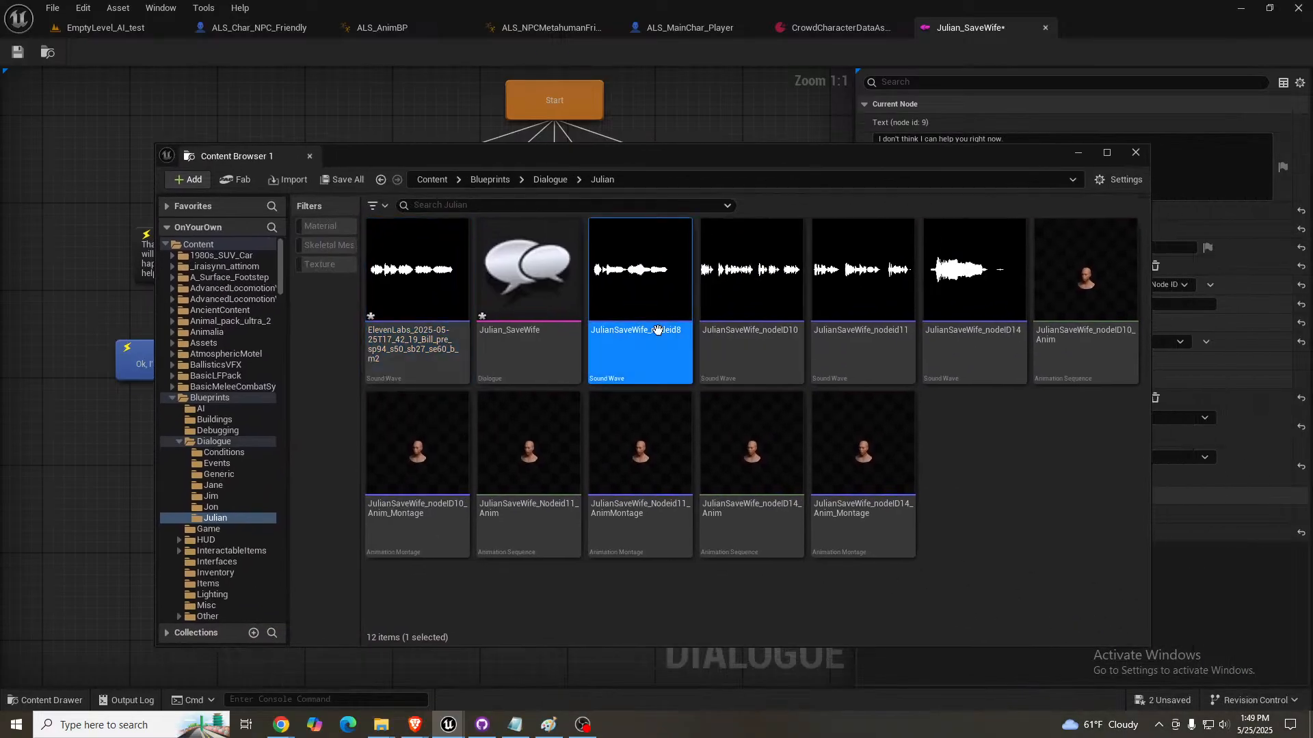
left_click(657, 331)
key("ctrl+c")
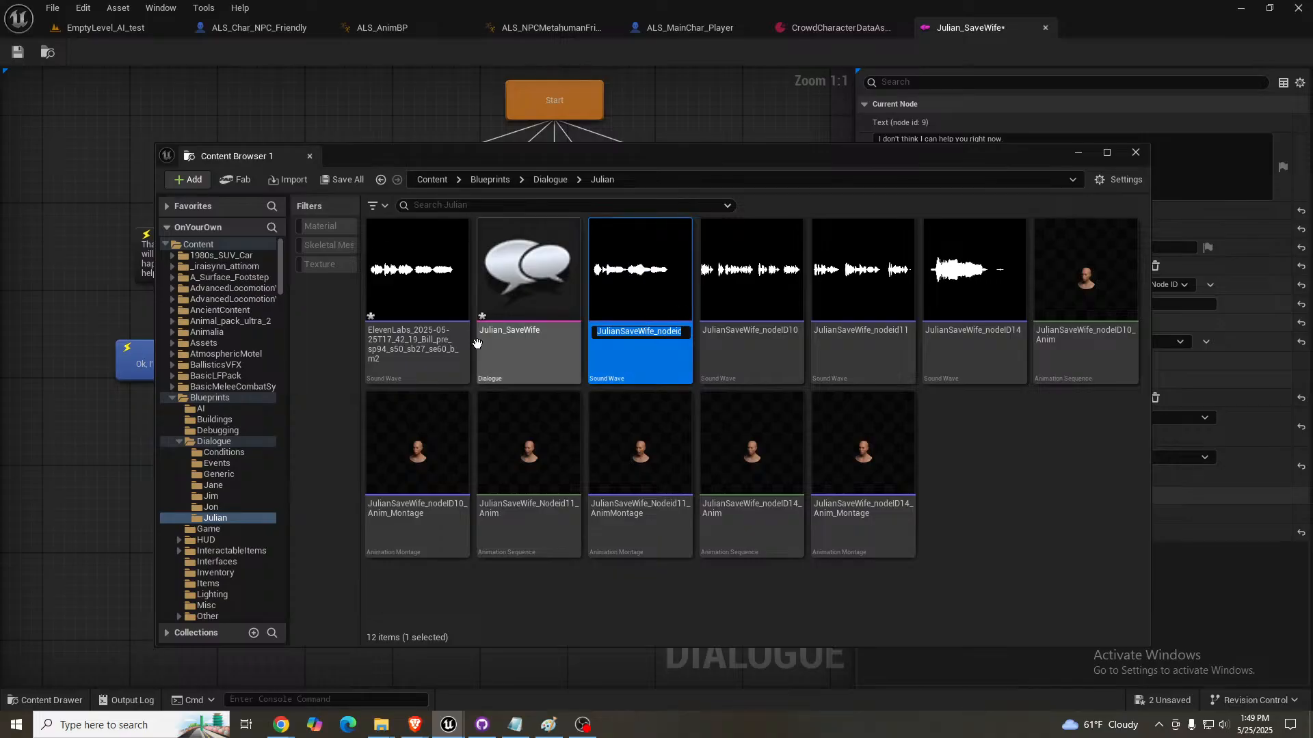
left_click(392, 353)
left_click(402, 347)
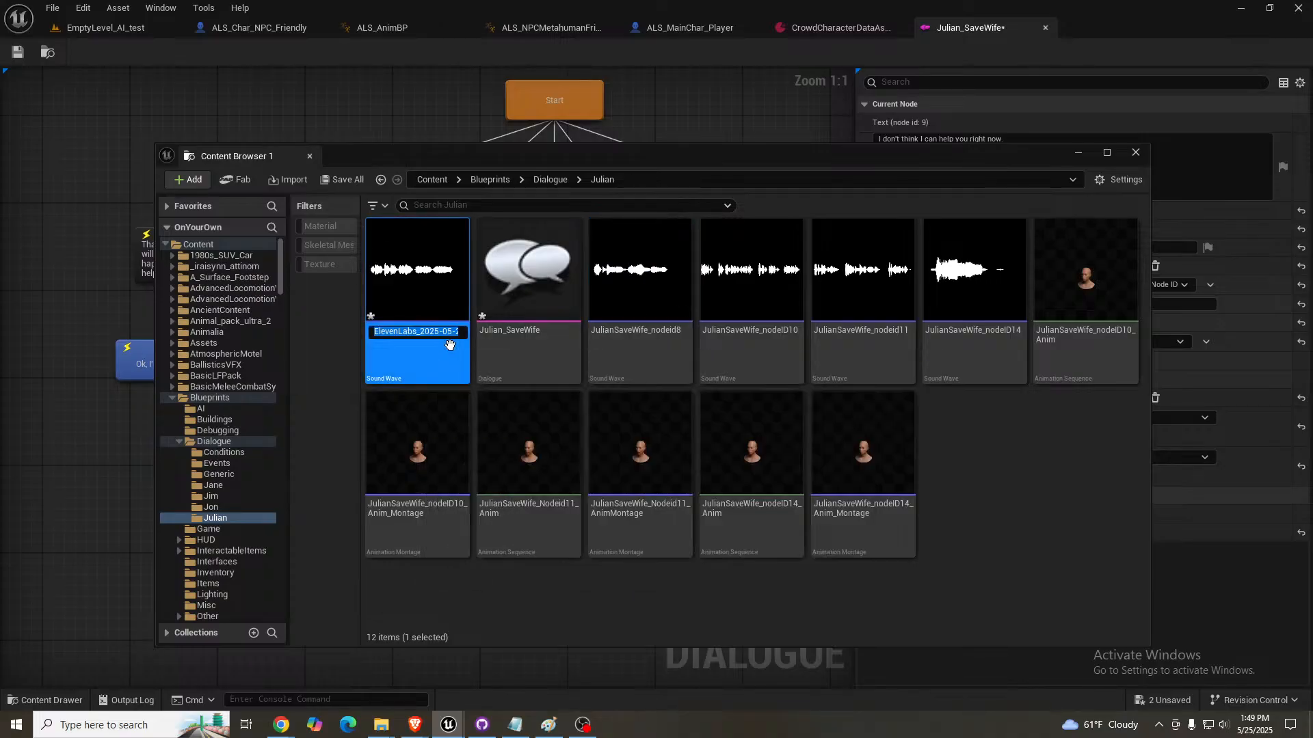
key("ctrl+v")
key("BackSpace")
type("9")
key("Return")
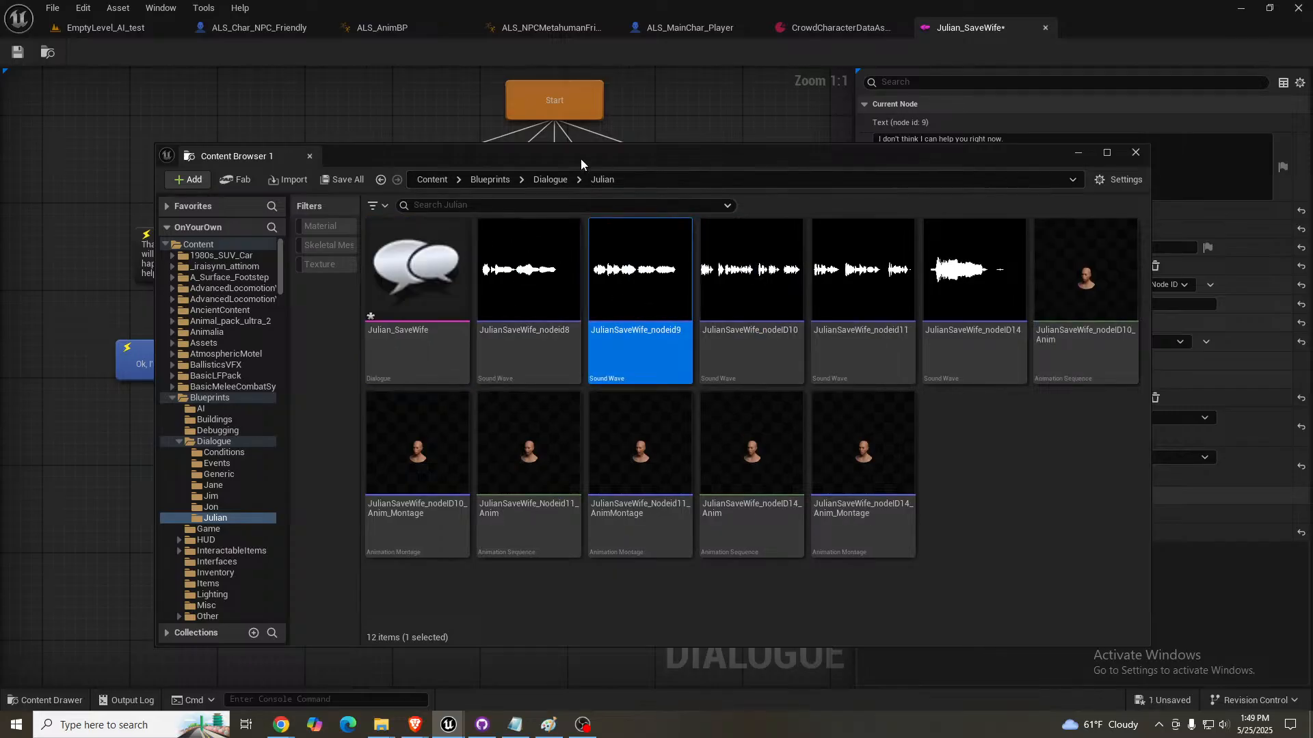
left_click_drag(581, 158, 1312, 175)
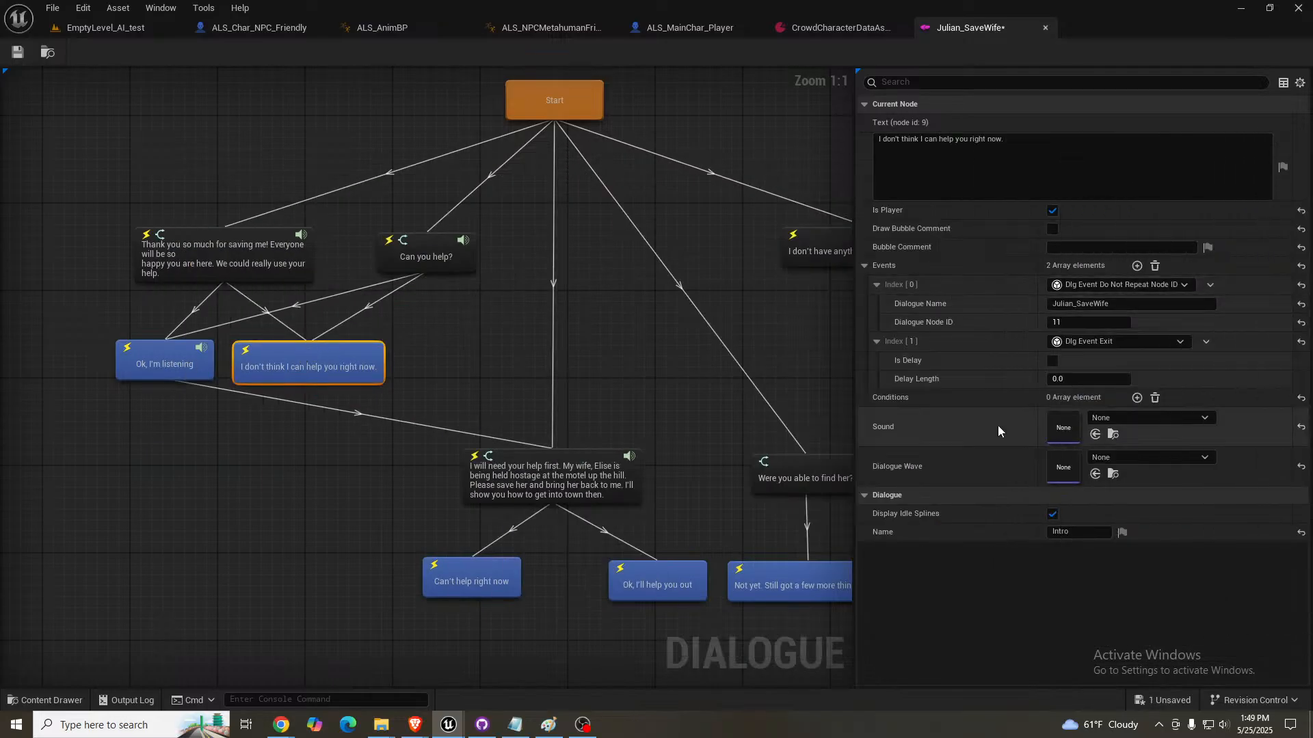
left_click(1095, 435)
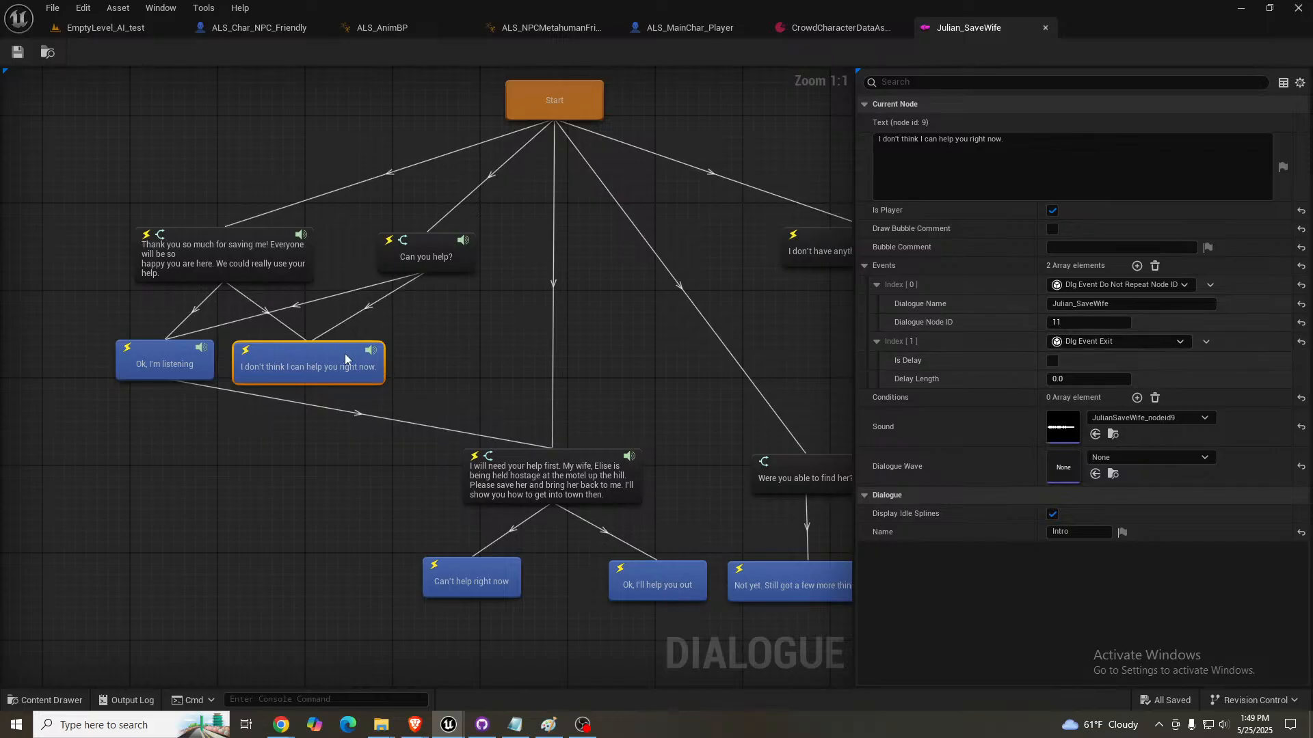
- Play-test EmptyLevel_AI_test, talk to Julian and answer his thank-you line with "I don't think I can help you right now."
left_click(94, 27)
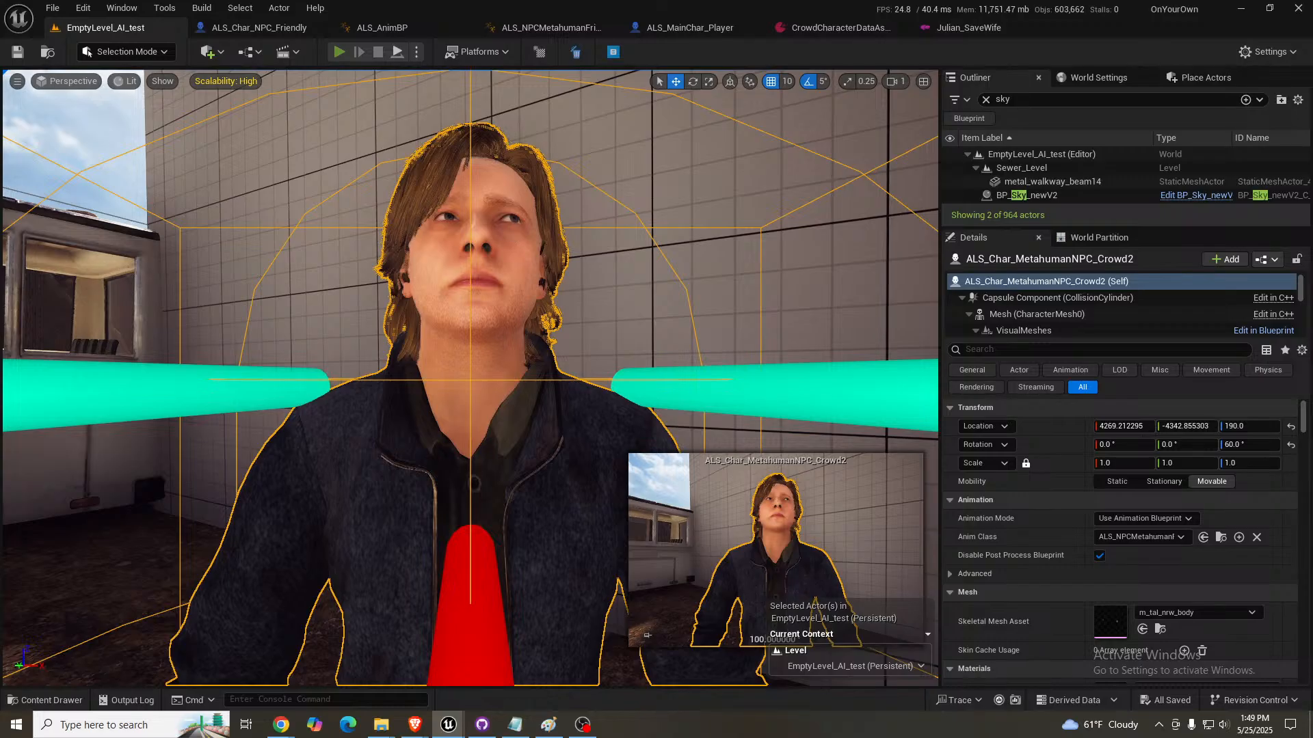
key("alt+p")
key("w")
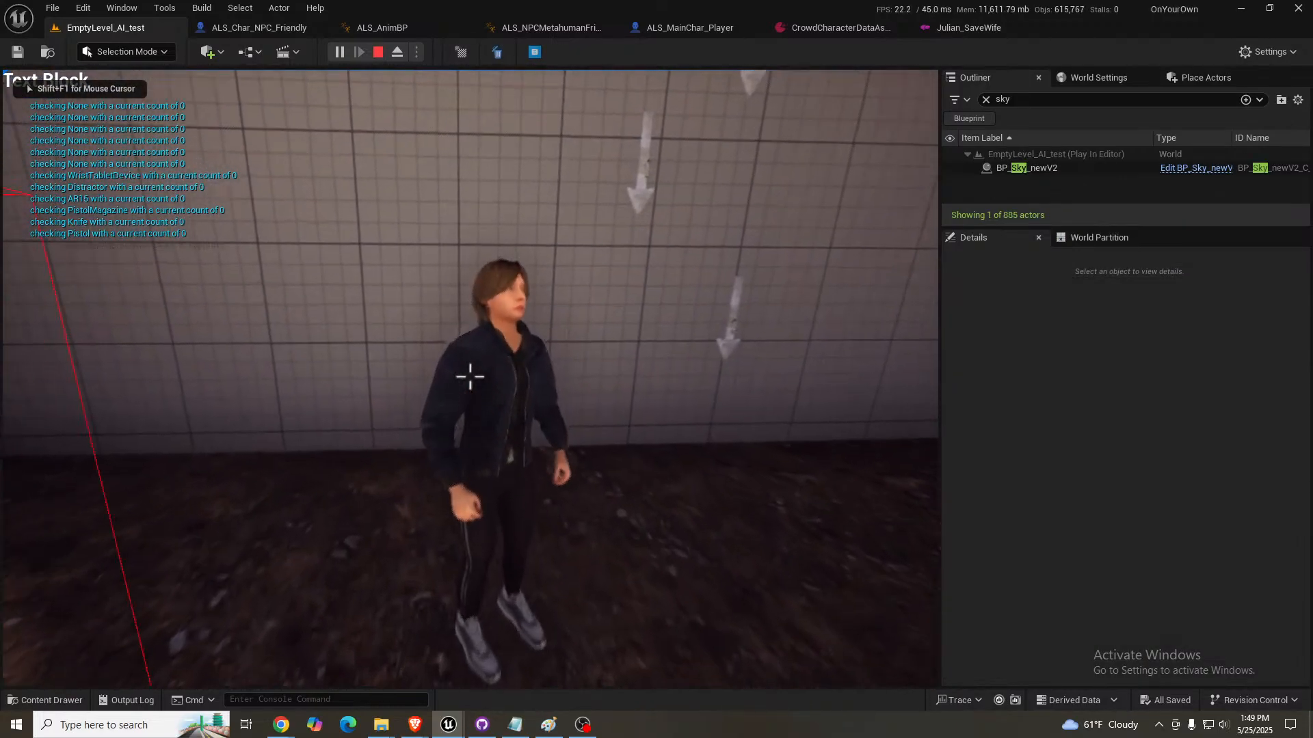
key("e")
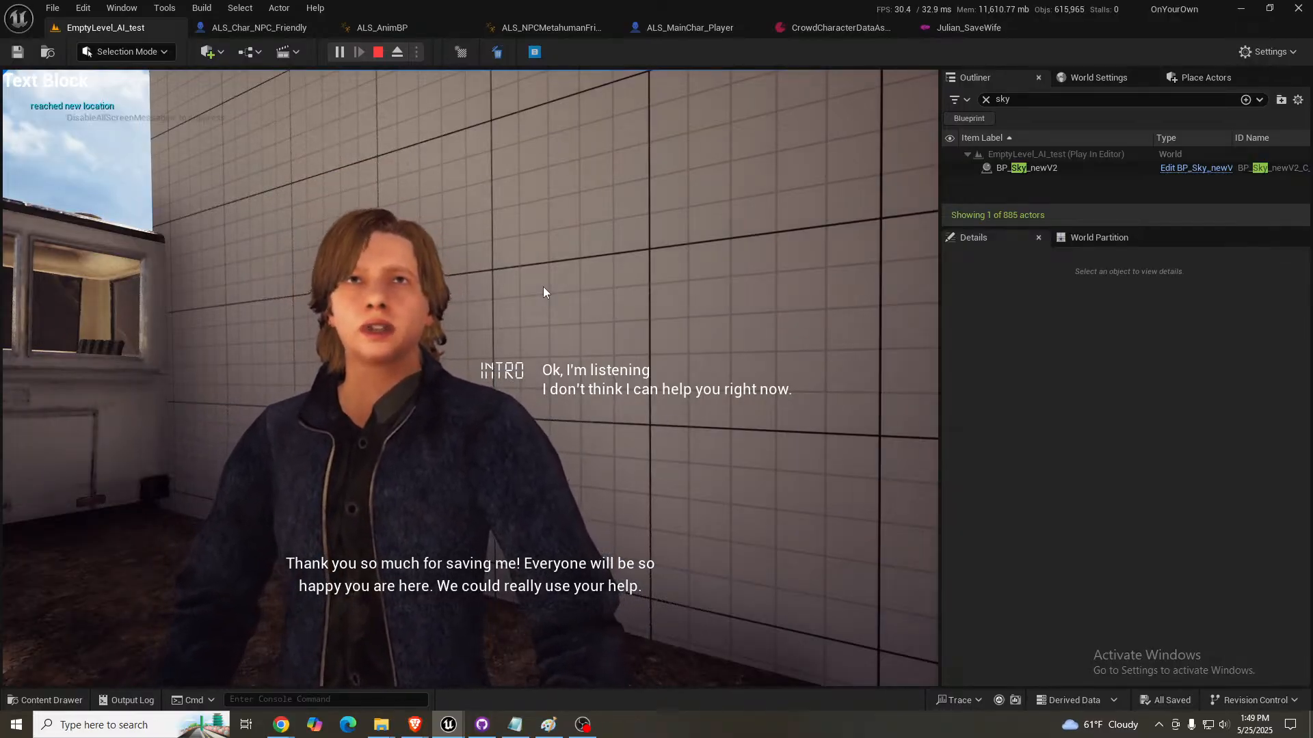
left_click(593, 391)
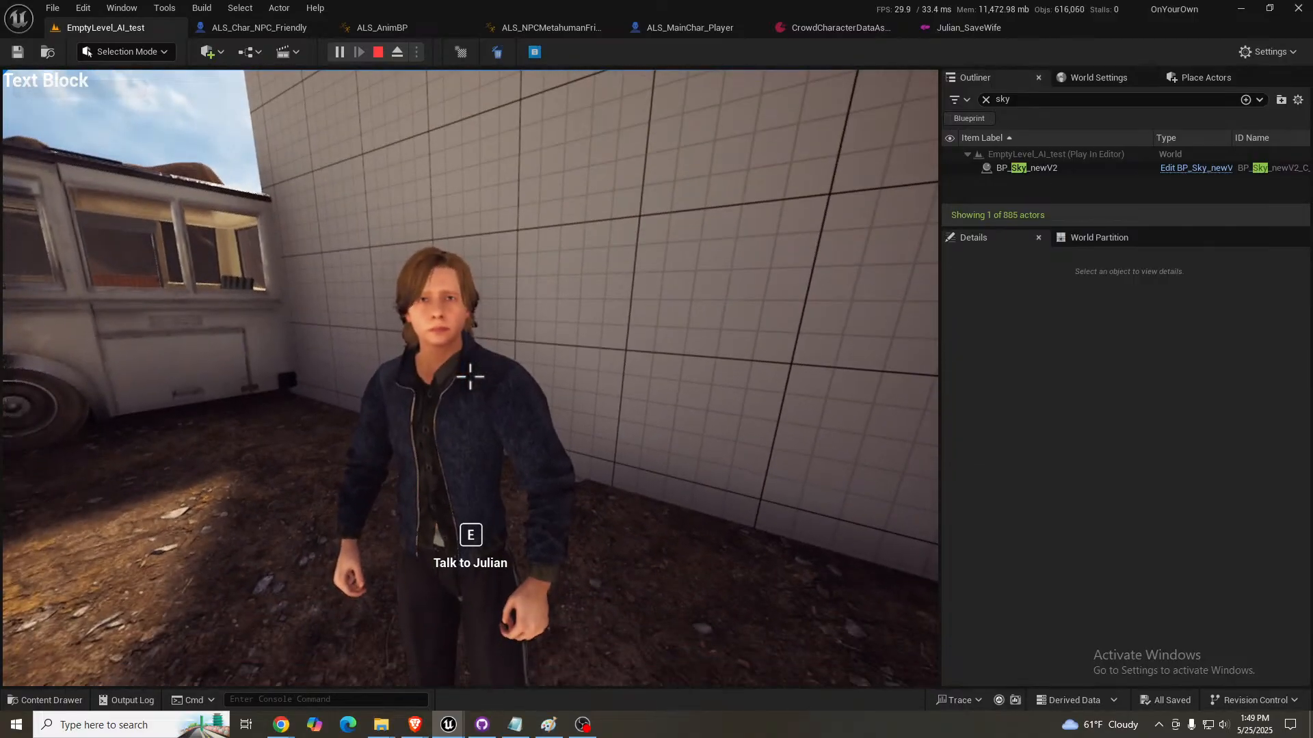
- Talk to Julian again, decline his "Can you help?" question and continue past the reply to end the conversation
key("e")
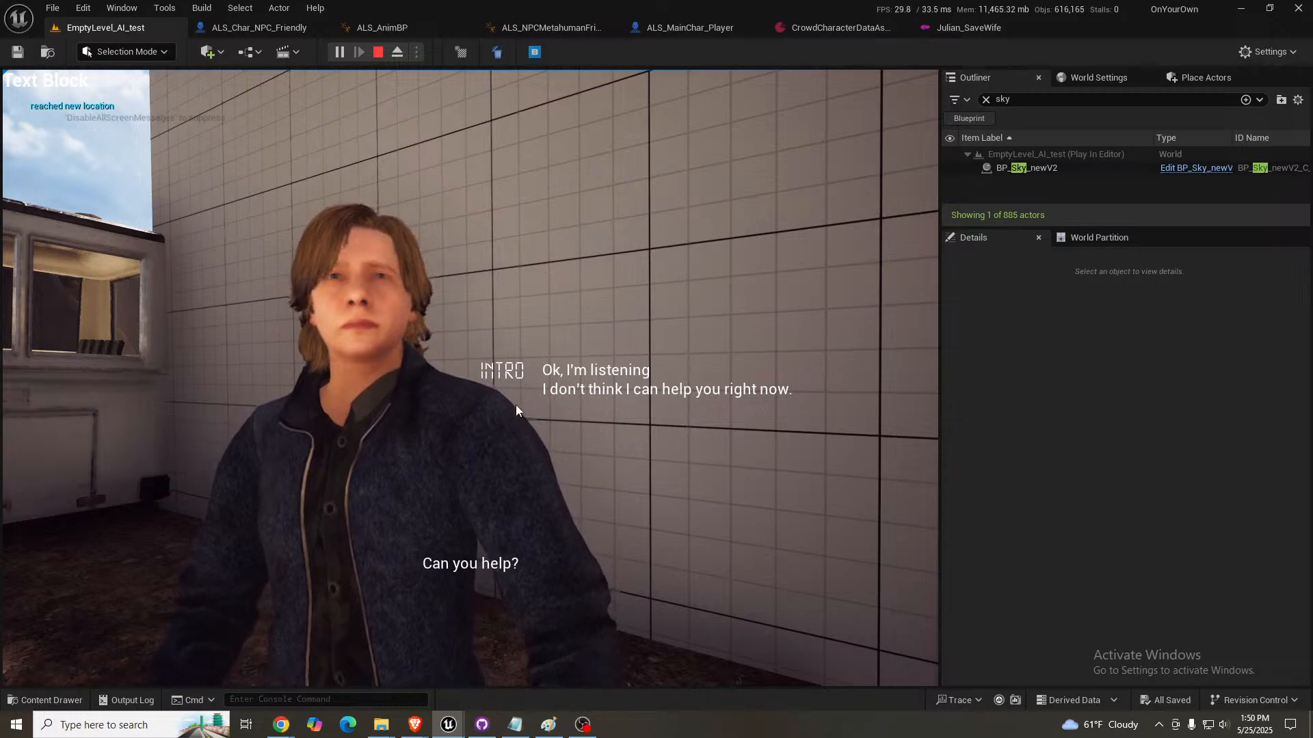
left_click(576, 391)
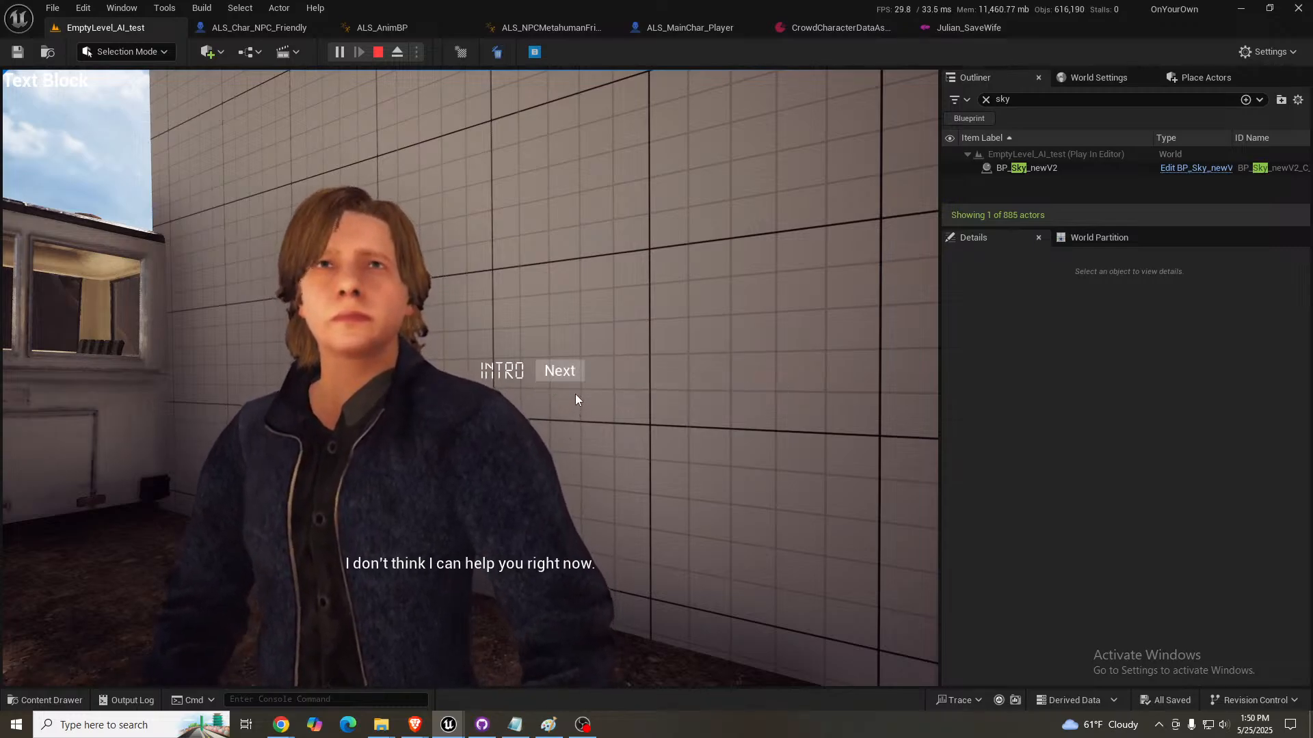
left_click(560, 371)
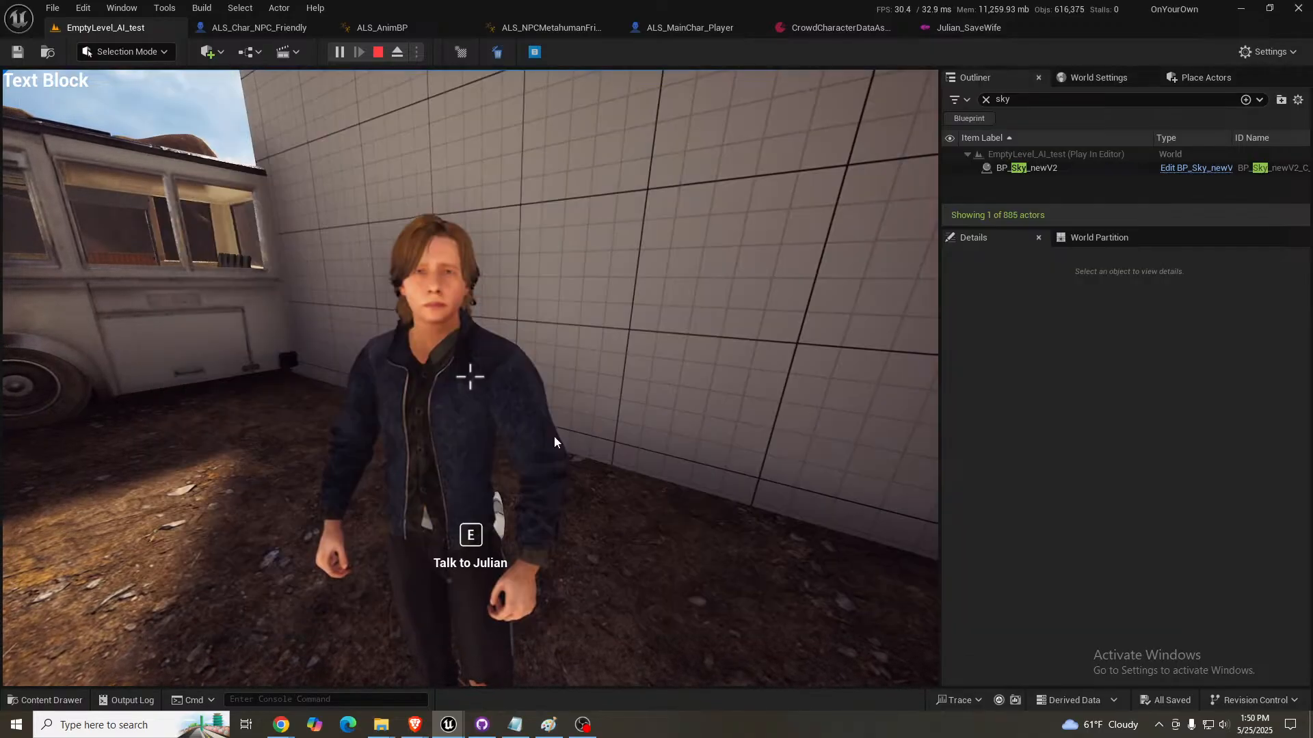
key("shift+F1")
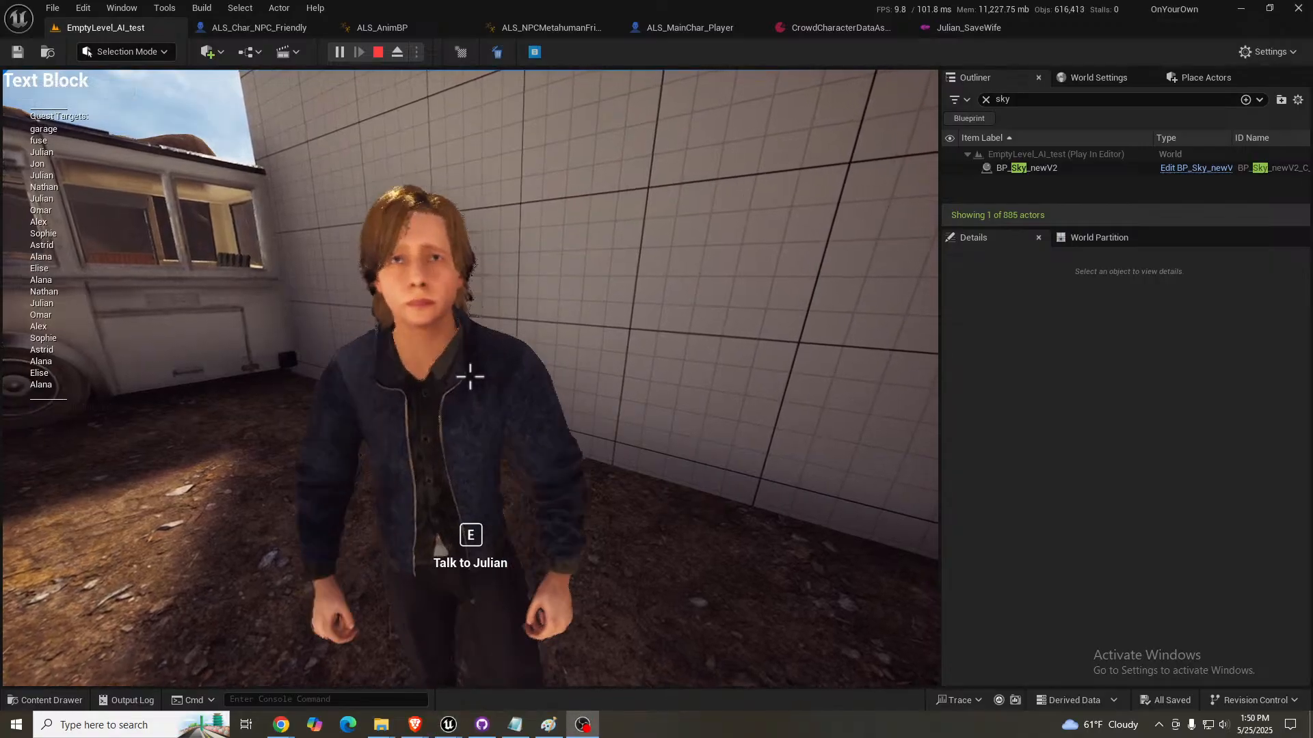
- Talk to Julian once more, answer "Ok, I'm listening", refuse his request with "Can't help right now" and stop the play session
left_click(457, 408)
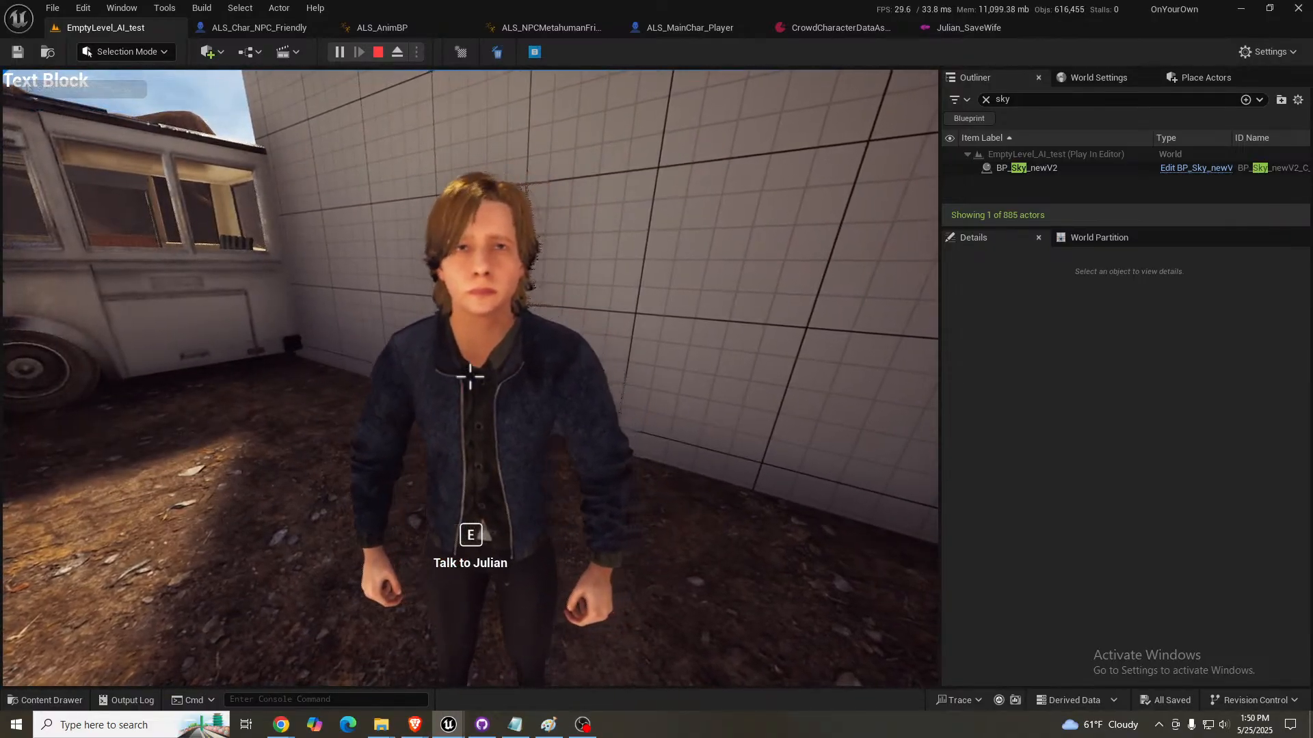
key("e")
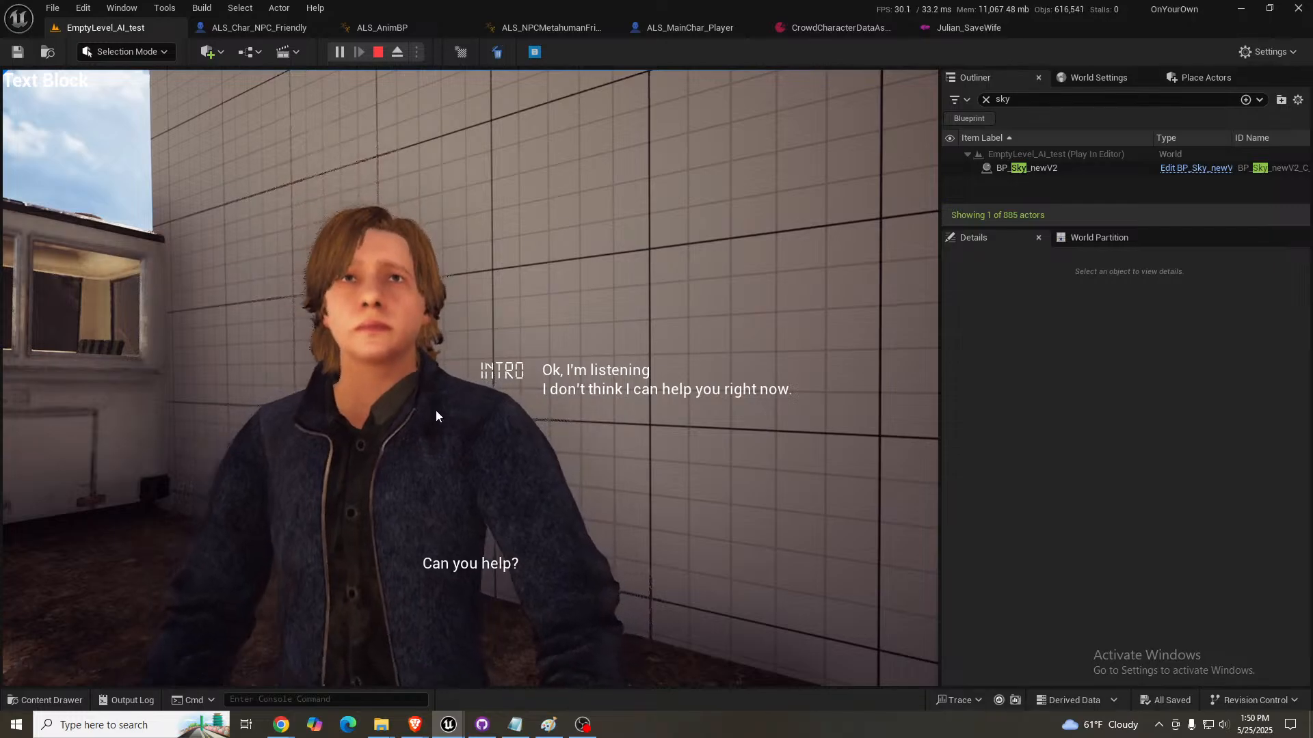
left_click(601, 372)
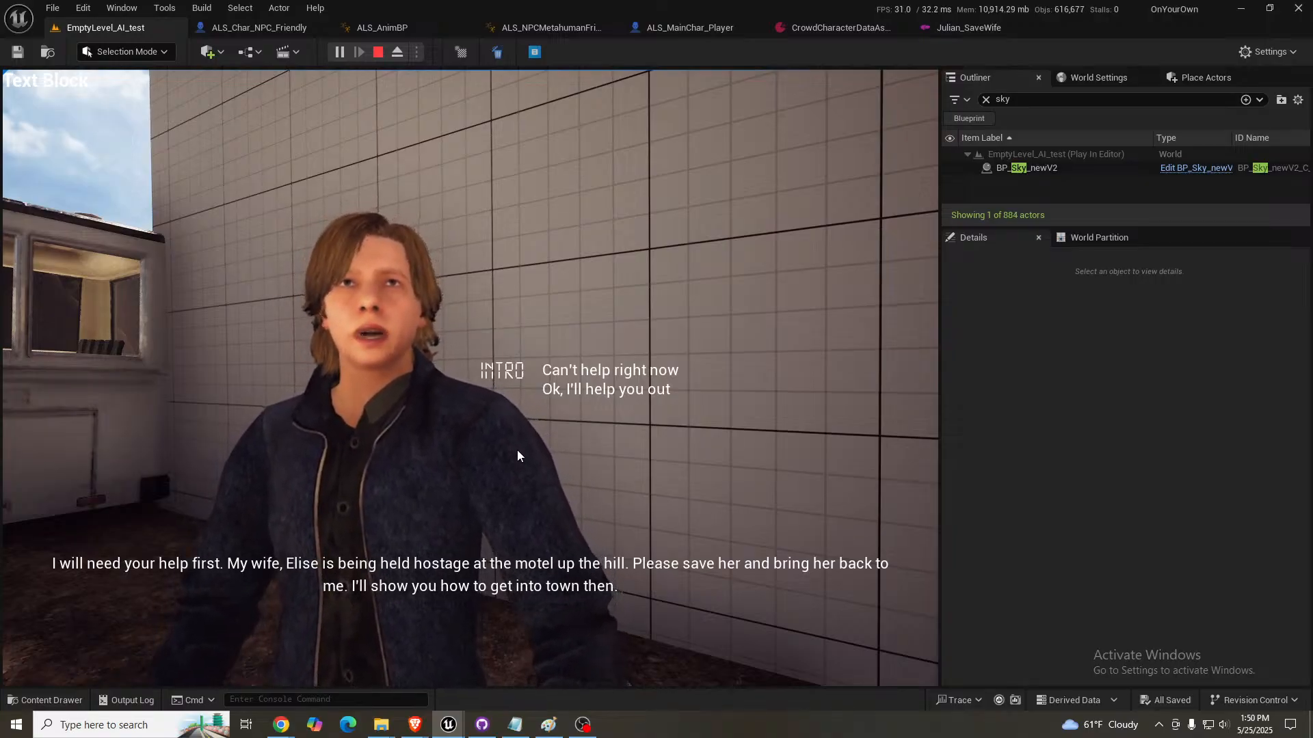
left_click(603, 374)
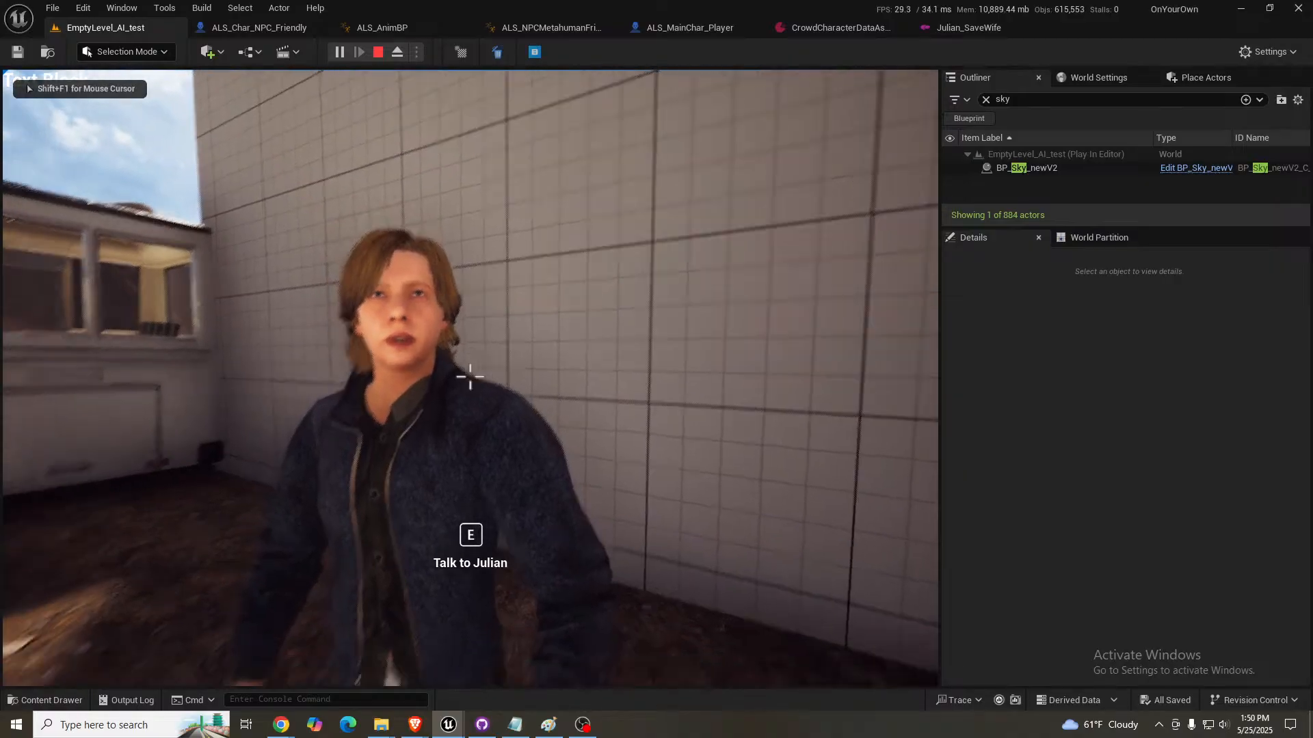
key("Escape")
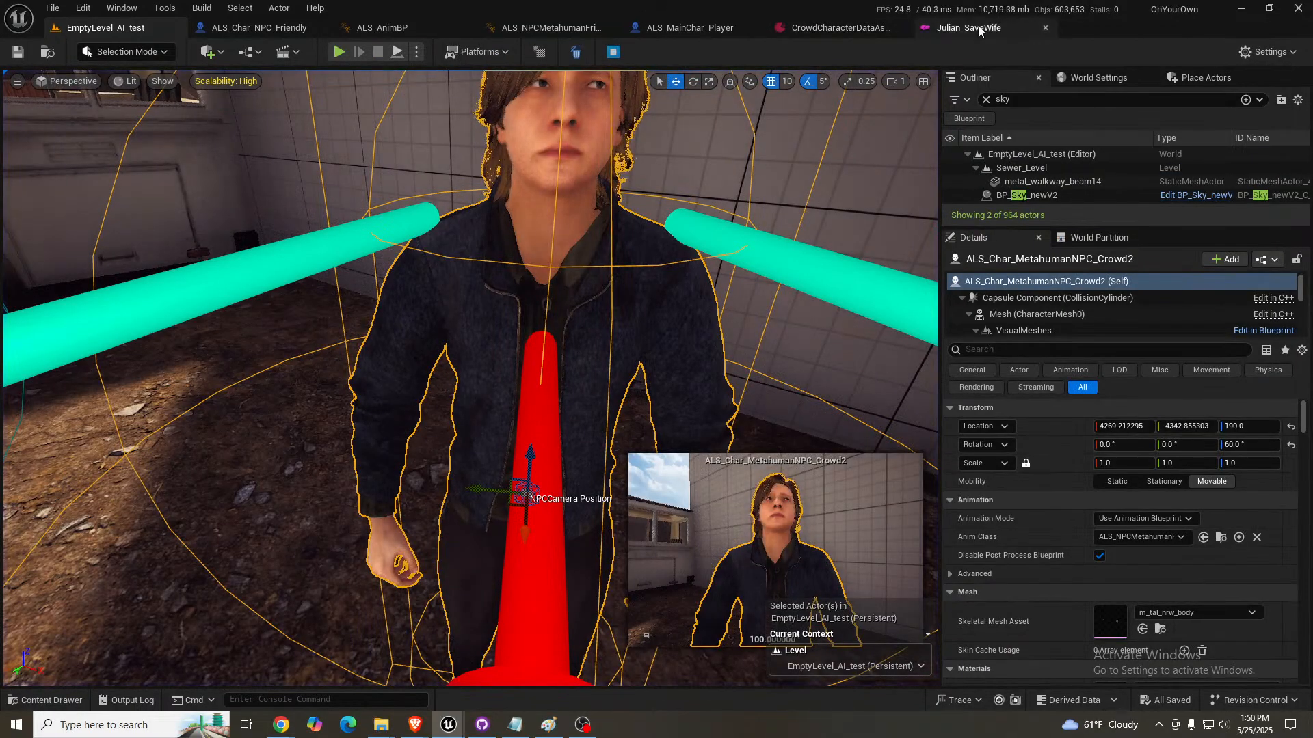
- Inspect the "Can't help right now", "Ok, I'll help you out" and "Not yet" reply nodes in Julian_SaveWife, and return to EmptyLevel_AI_test
left_click(986, 34)
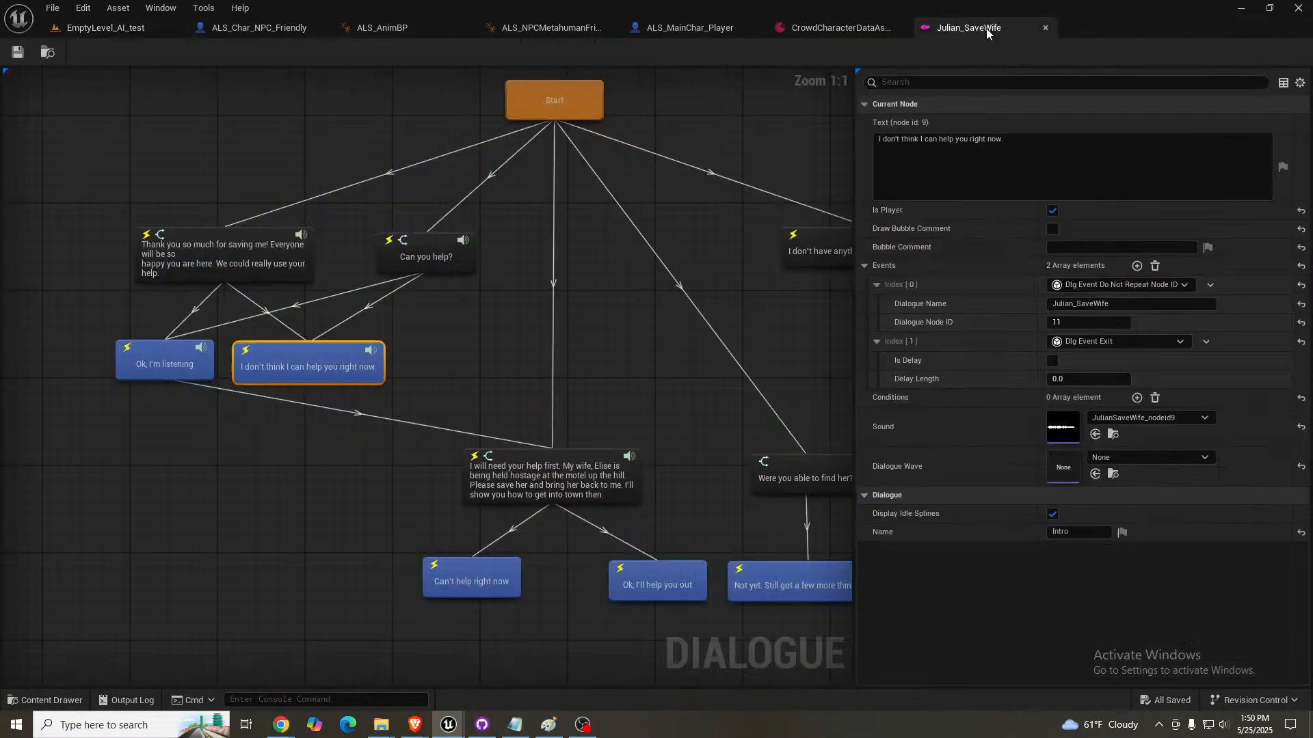
right_click_drag(609, 386, 532, 298)
left_click(383, 505)
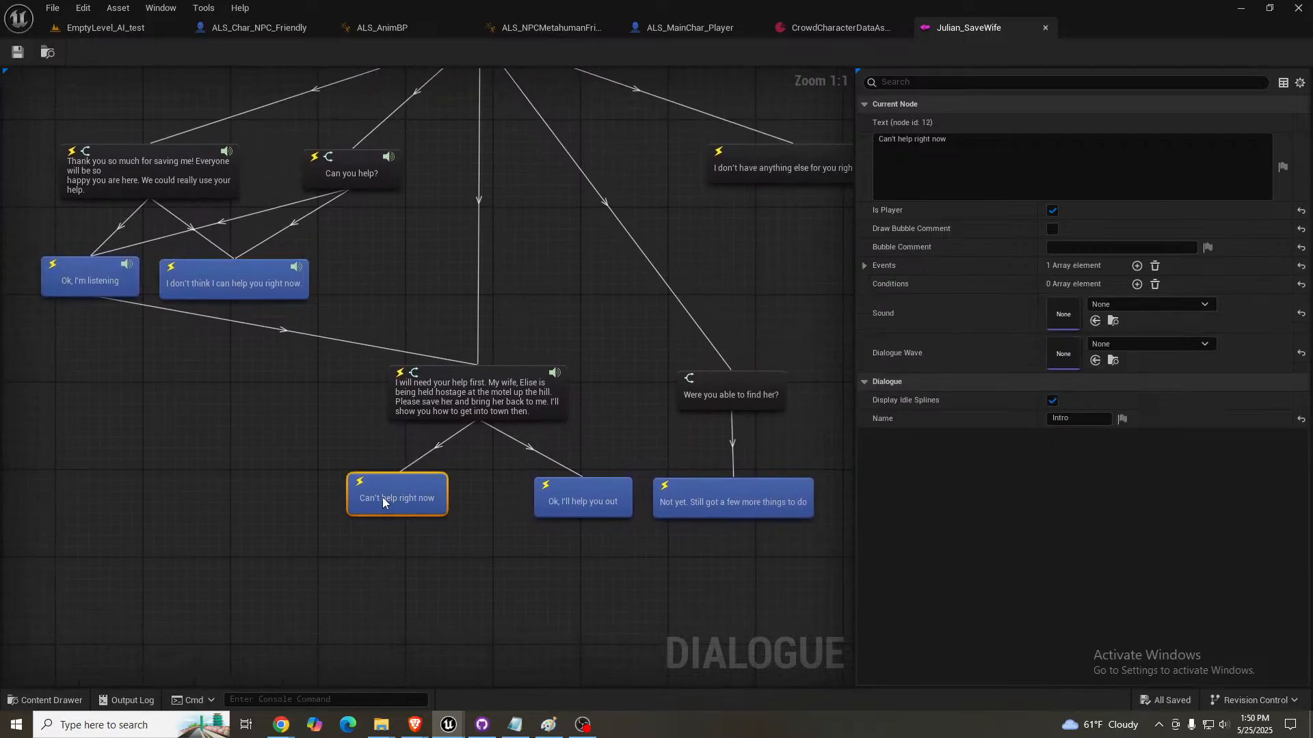
left_click(585, 495)
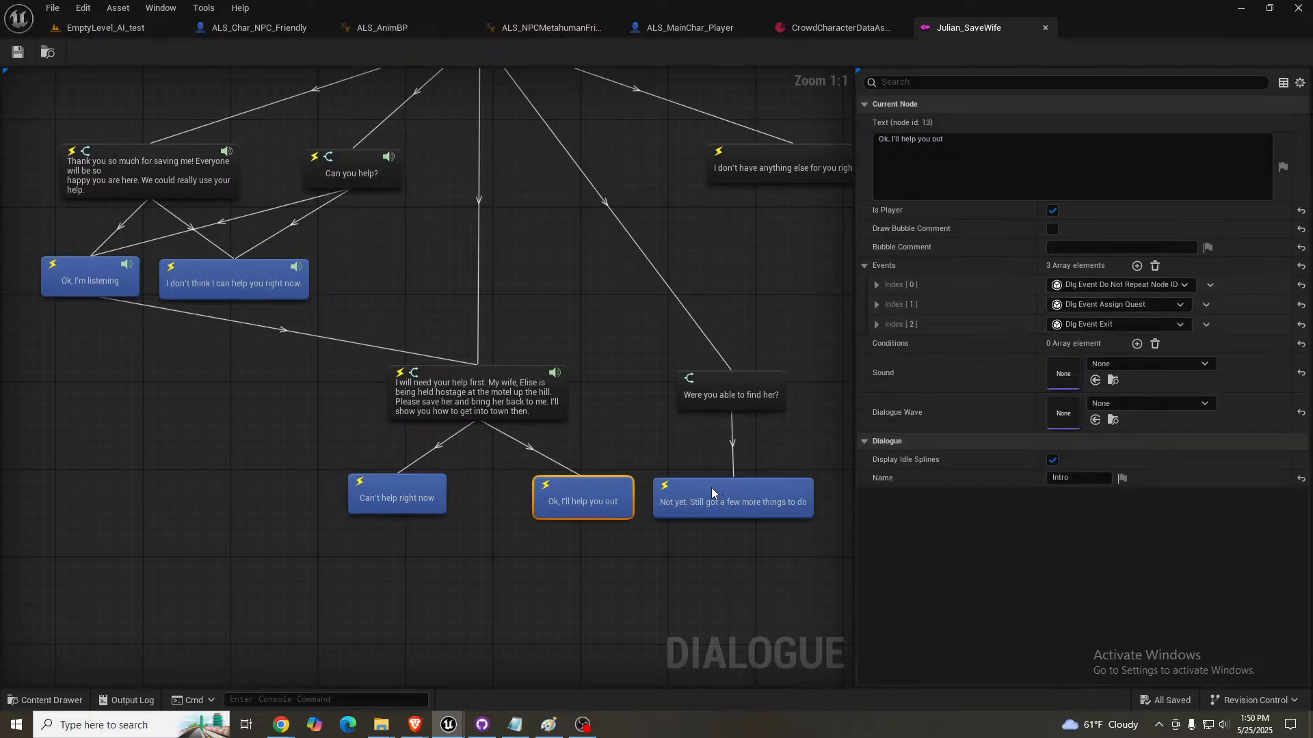
left_click(711, 487)
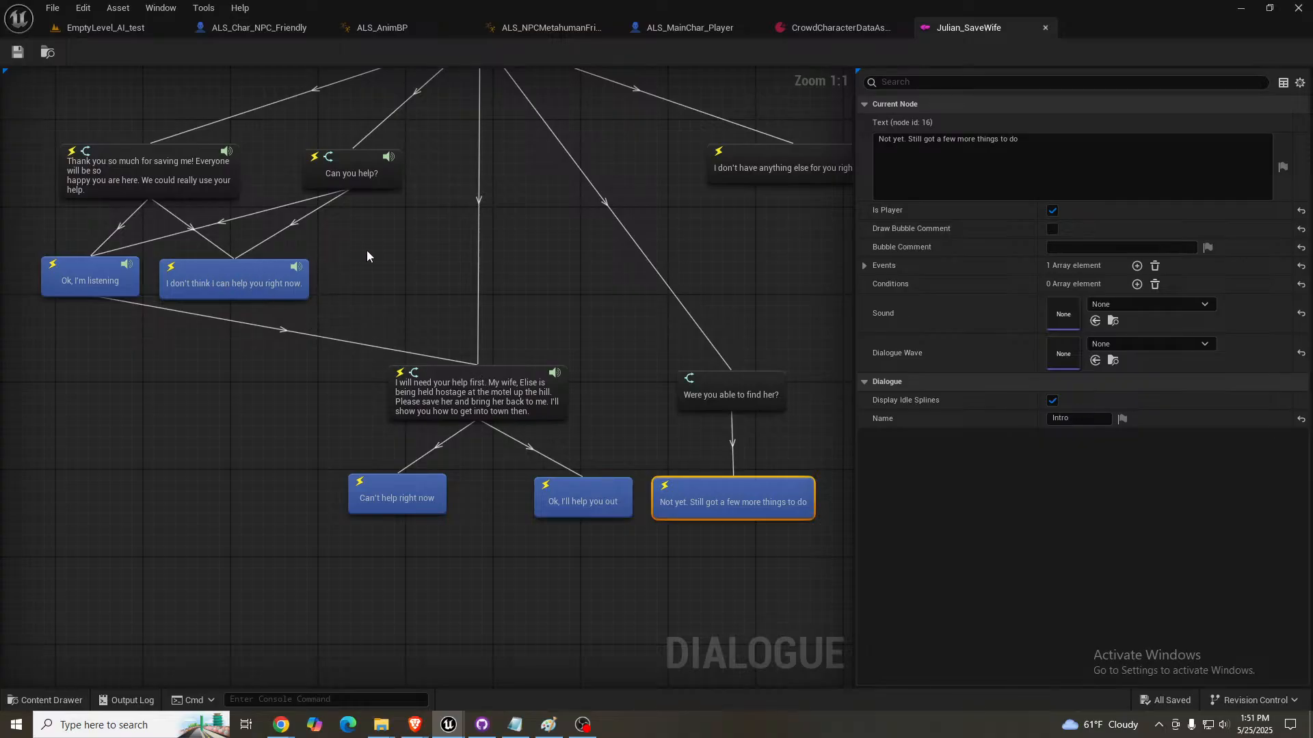
right_click_drag(532, 262, 483, 261)
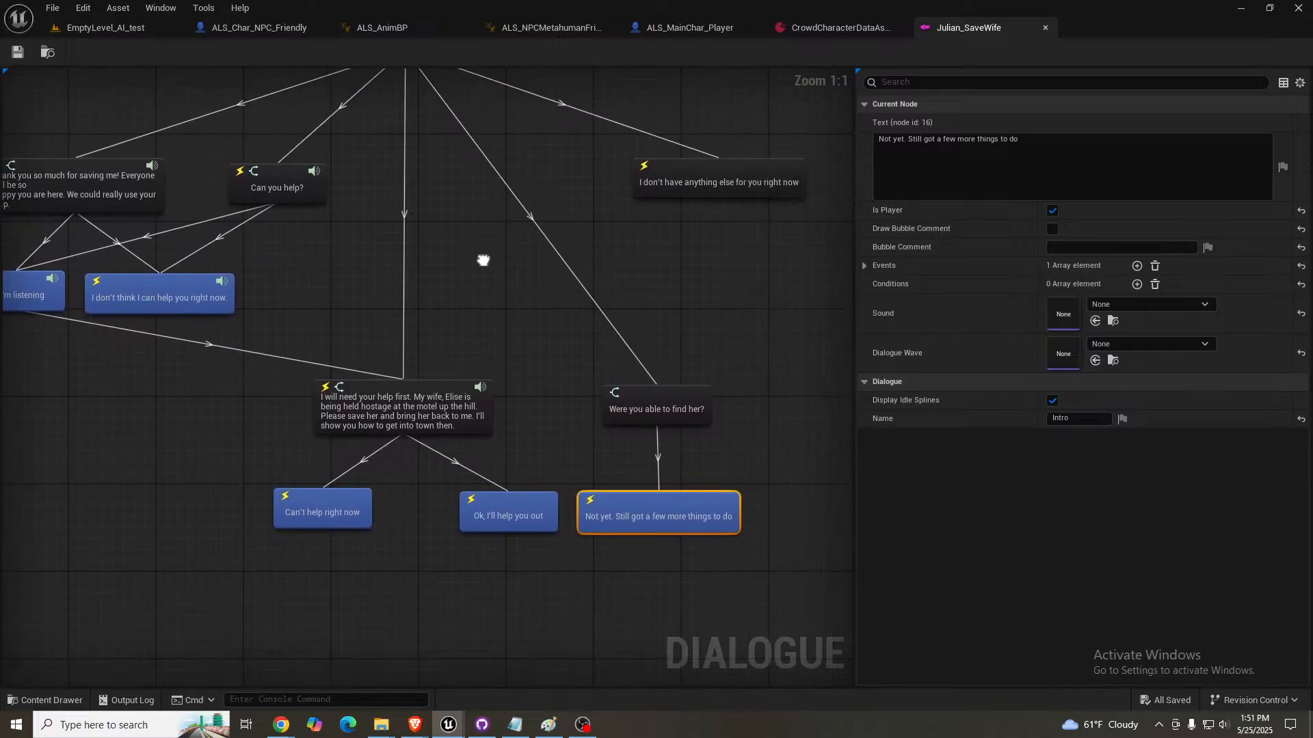
left_click(120, 29)
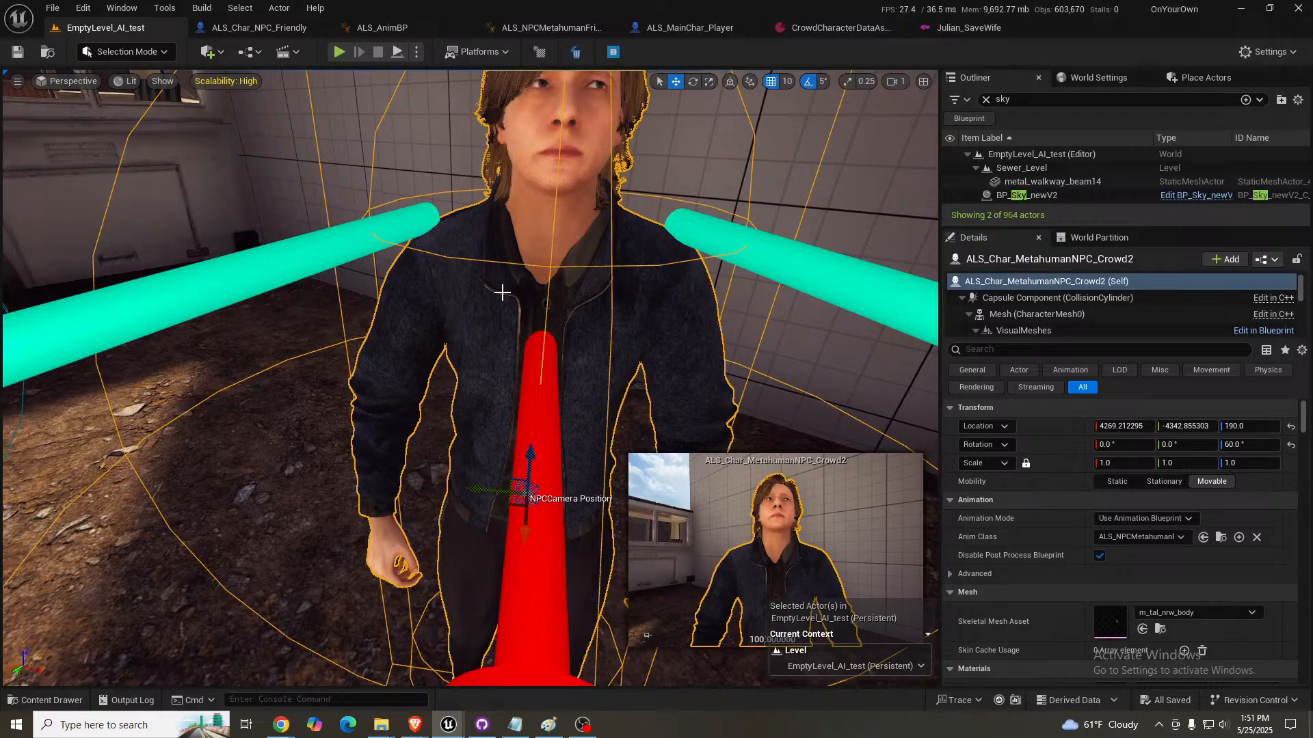
right_click_drag(545, 346, 548, 315)
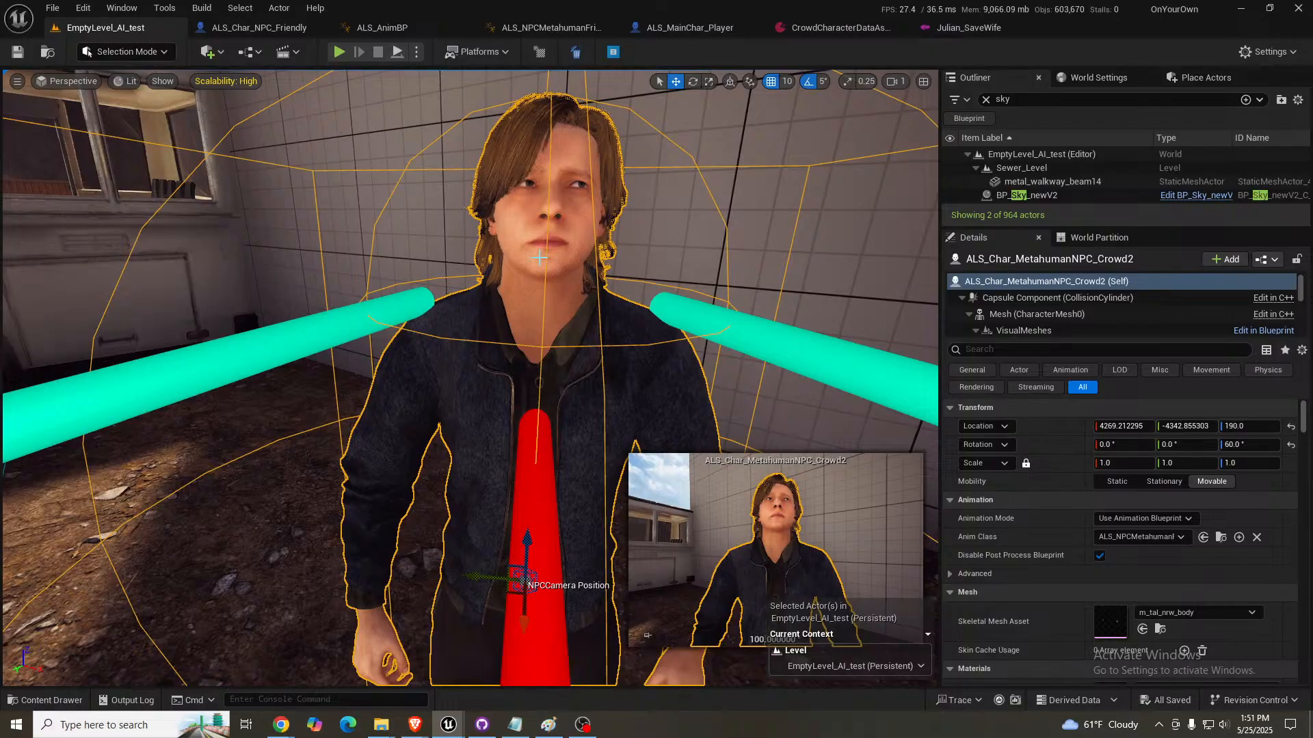
- Inspect Julian's properties in the level and the idle-status pose blending in the AnimGraph of ALS_NPCMetahumanFriendly_AnimBP
right_click_drag(539, 258, 539, 287)
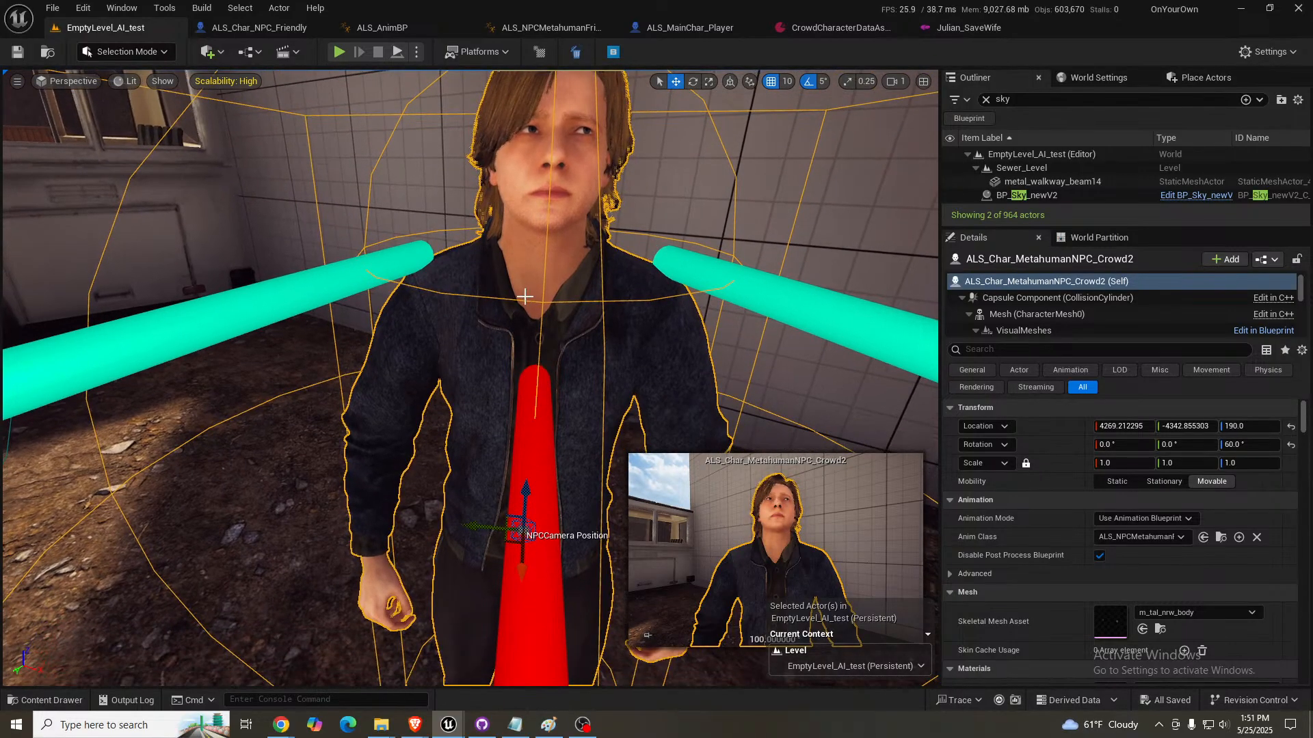
scroll(1058, 549, "down", 2)
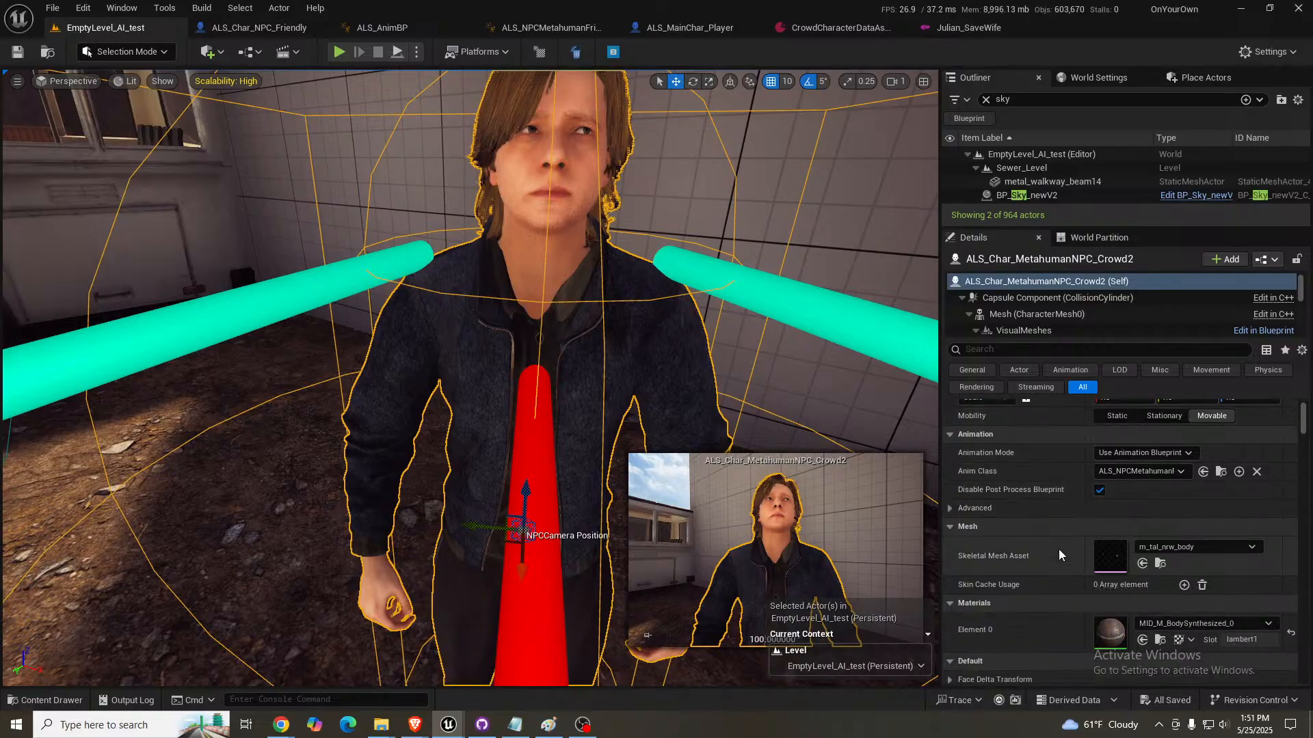
scroll(1058, 548, "down", 2)
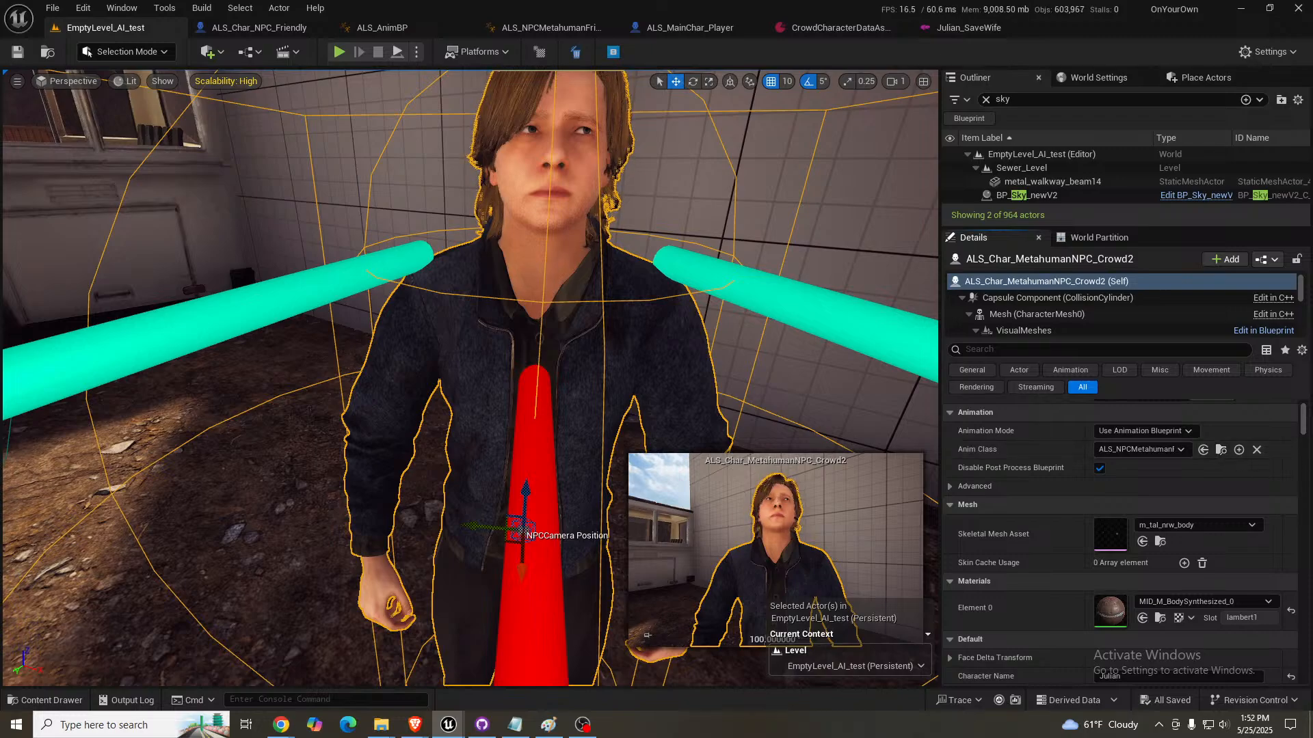
left_click(551, 28)
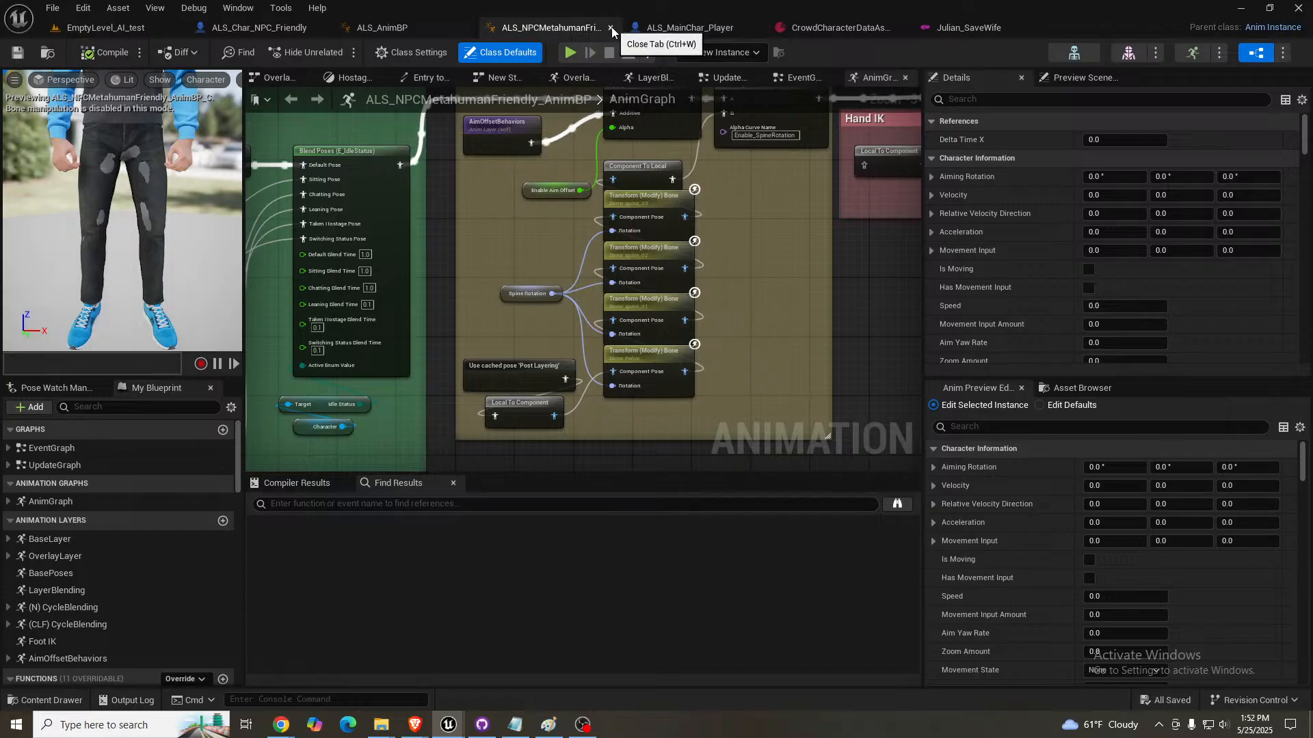
right_click_drag(504, 181, 861, 197)
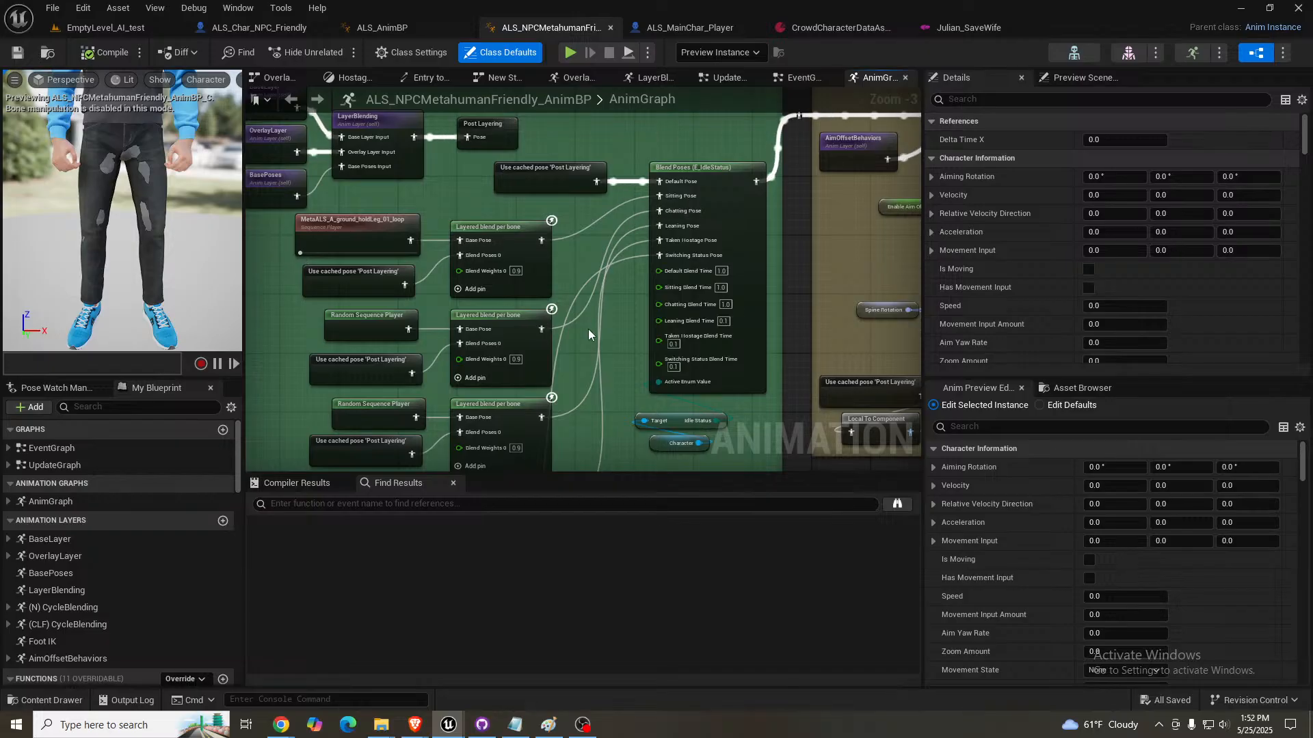
mouse_move(588, 329)
right_mouse_down()
mouse_move(583, 270)
mouse_move(577, 308)
right_mouse_up()
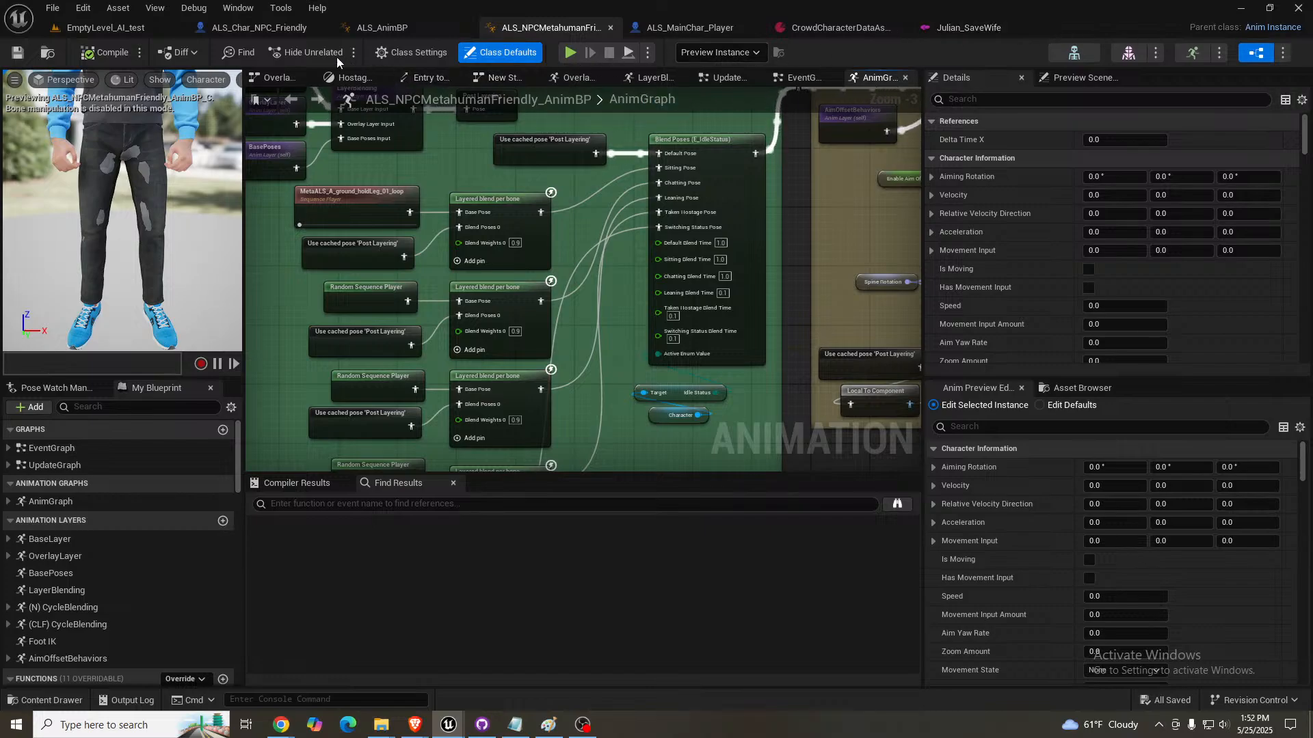
- Select the Face component in ALS_Char_NPC_Friendly and bring MetahumanFaceFriendly_AnimBP up alongside the other open editors
left_click(283, 31)
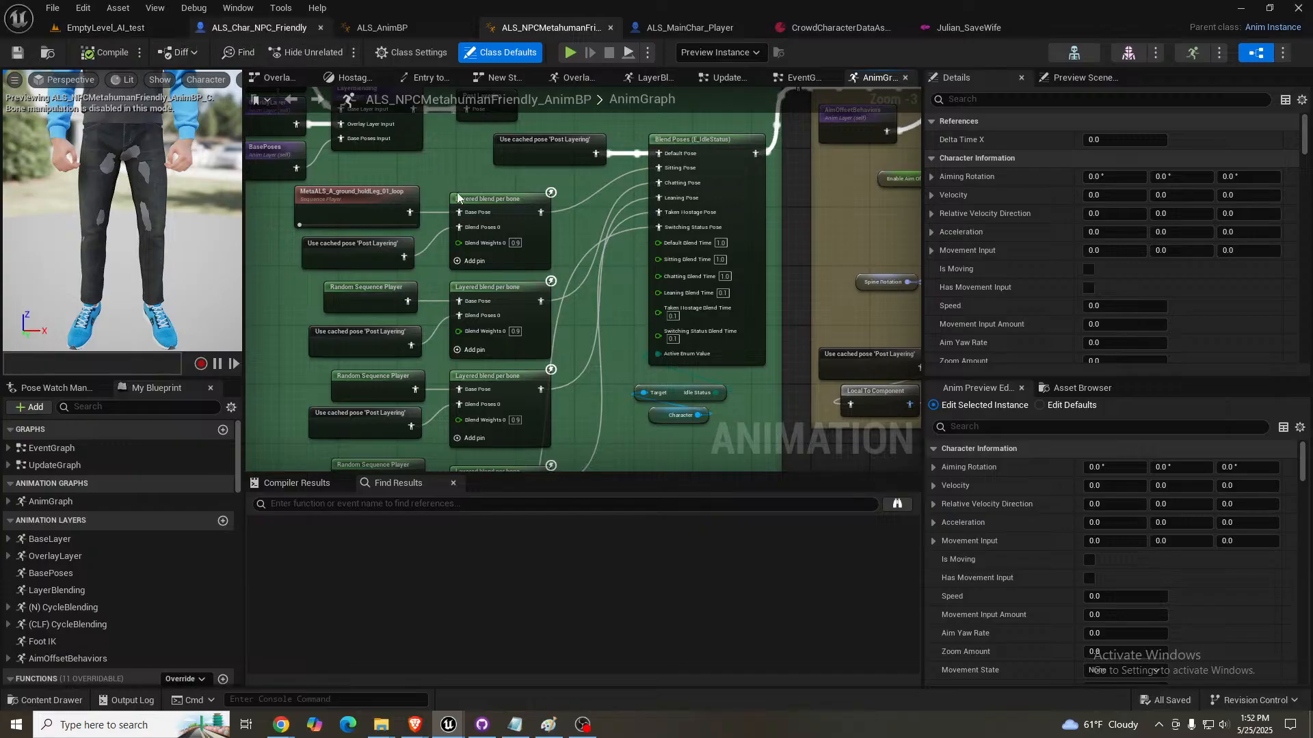
left_click(78, 317)
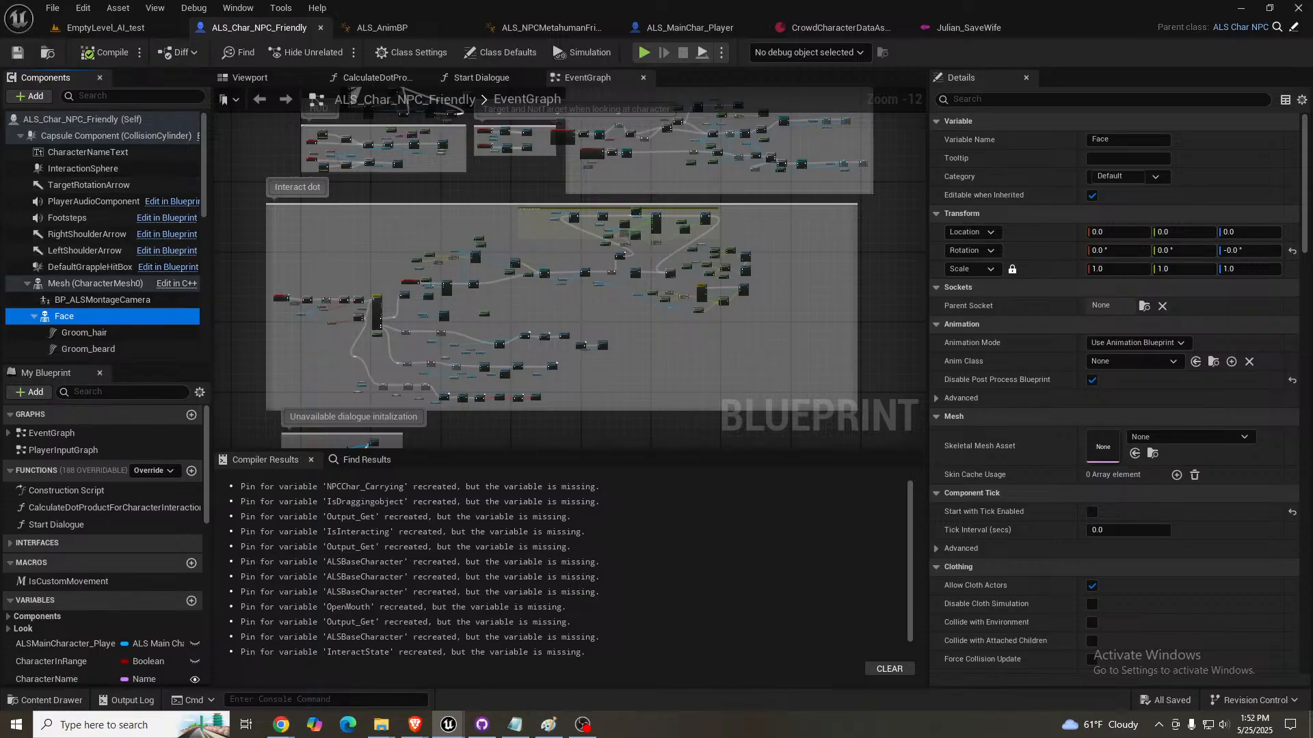
left_click_drag(1306, 273, 912, 29)
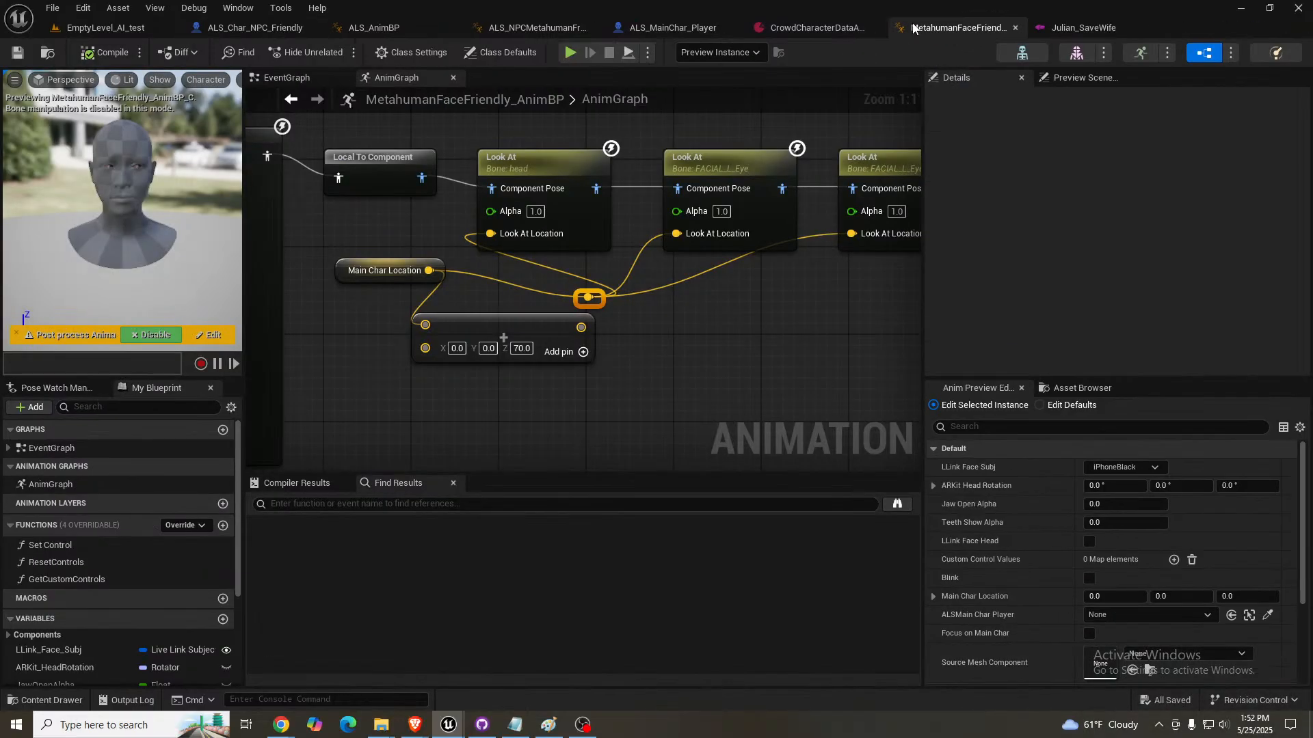
- Move the Crowd_Concerned sequence player slightly so it lines up with the Blend Poses 0 input of Layered blend per bone
scroll(751, 314, "down", 4)
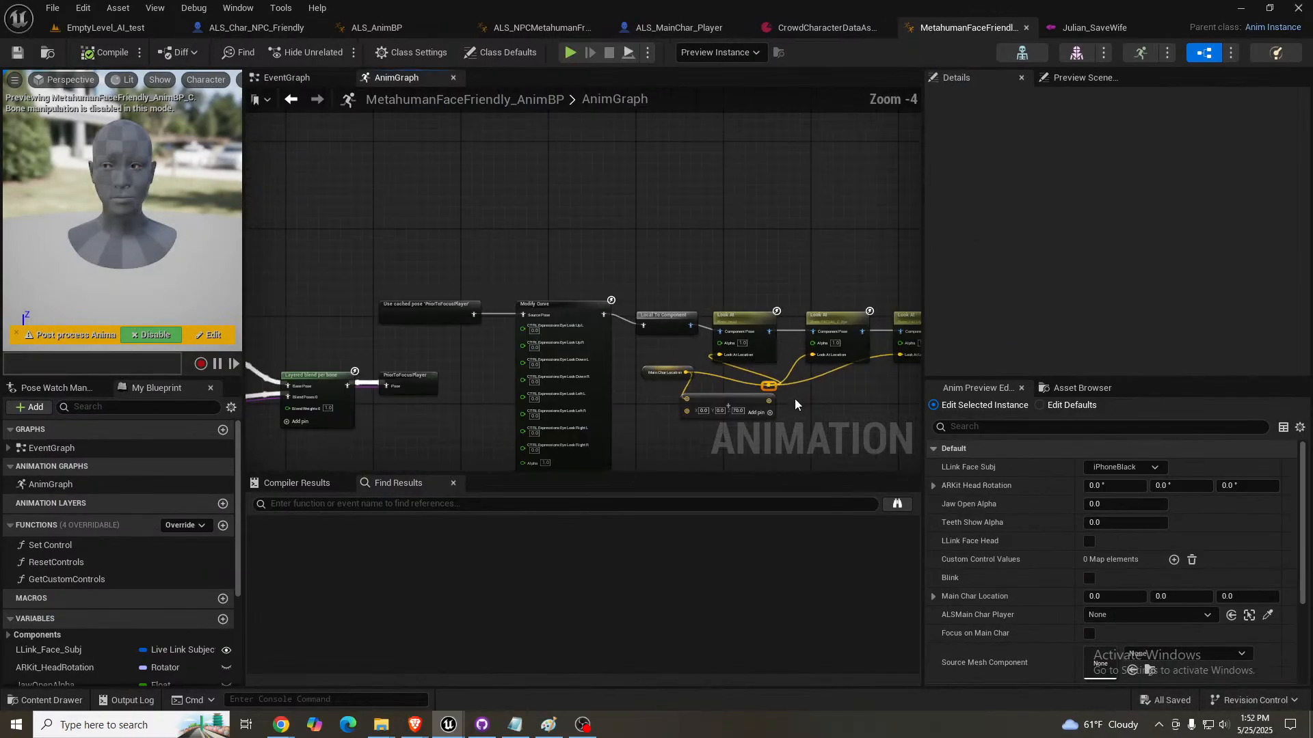
right_click_drag(458, 348, 813, 272)
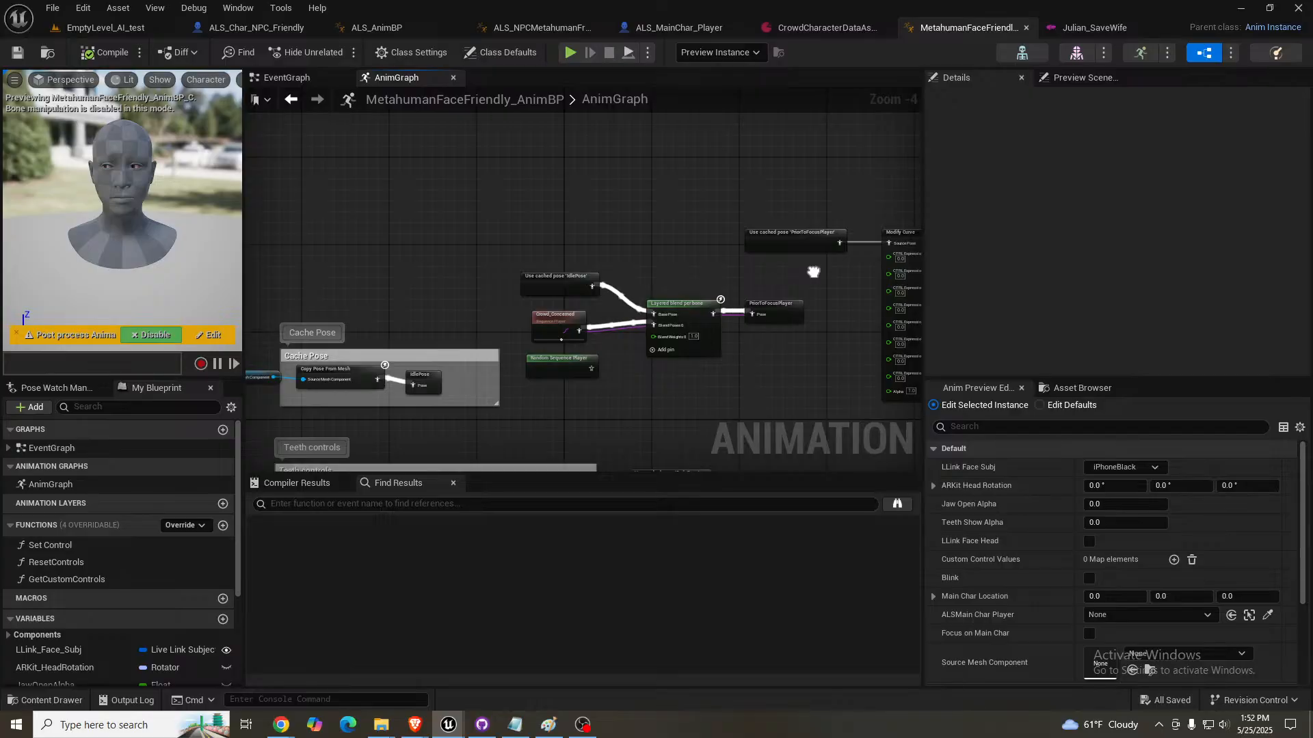
scroll(813, 272, "up", 4)
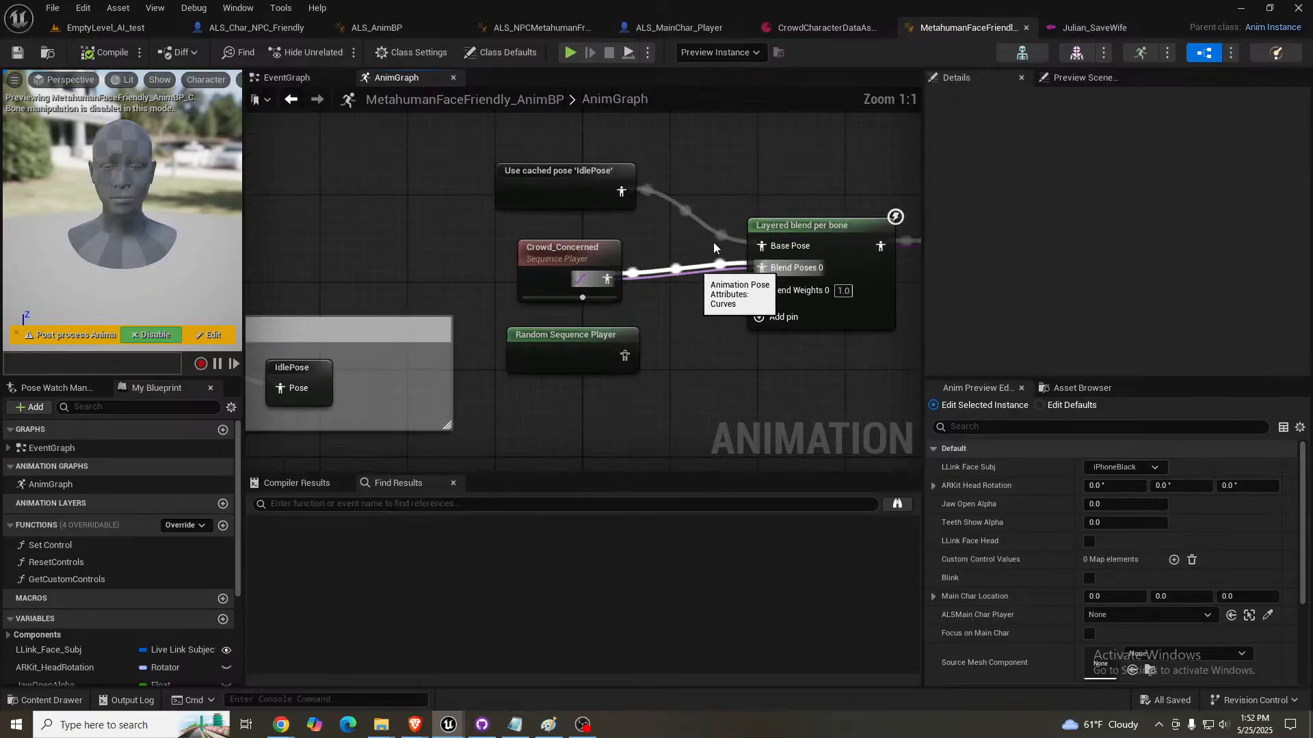
right_click_drag(714, 248, 557, 253)
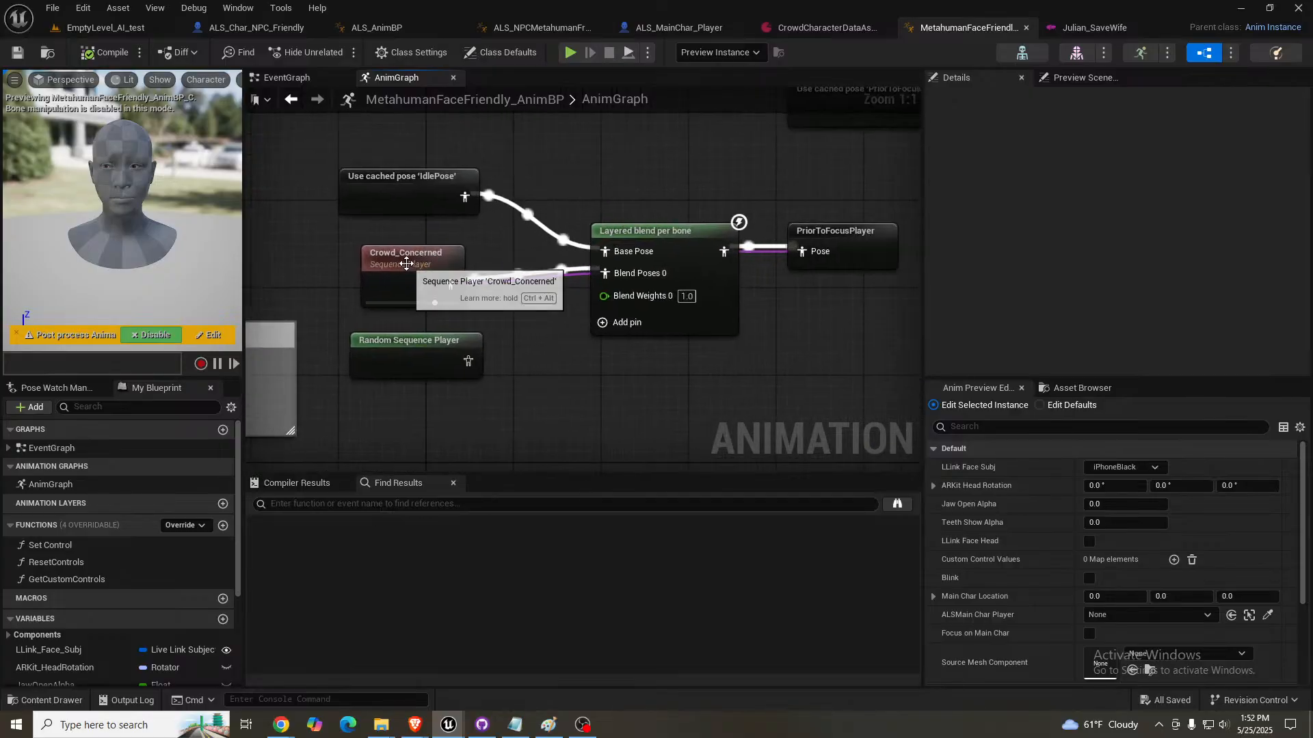
left_click_drag(407, 264, 422, 254)
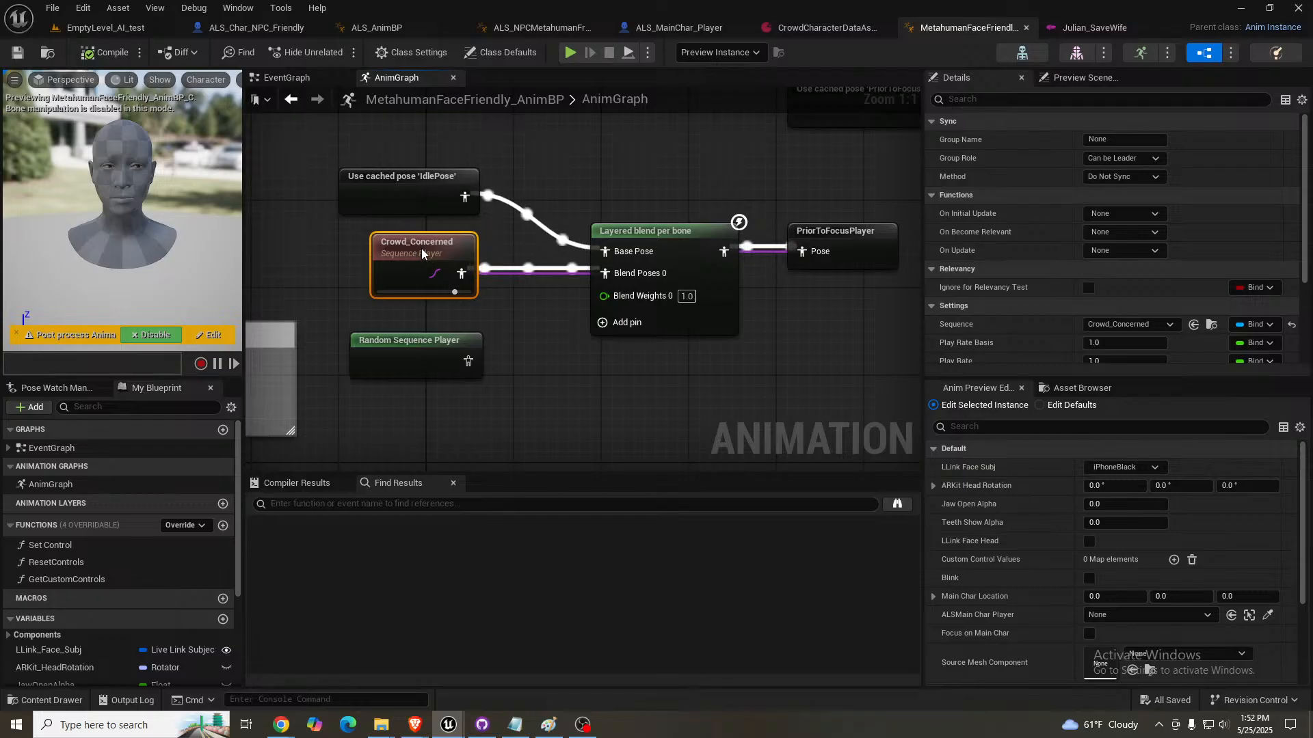
- Widen the graph area and examine the facial pose blend and the Look At nodes for the head and eyes driven by Main Char Location
right_click_drag(563, 356, 552, 322)
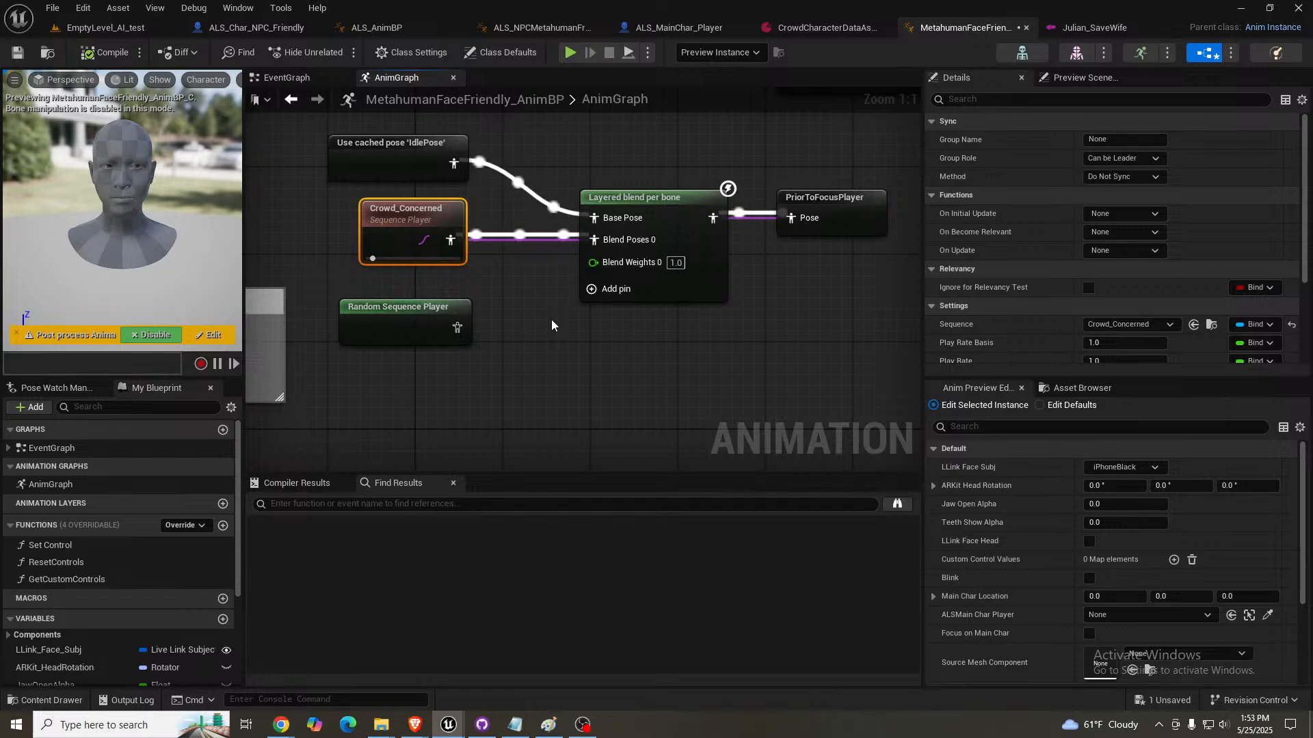
right_click_drag(552, 325, 535, 264)
scroll(523, 267, "down", 1)
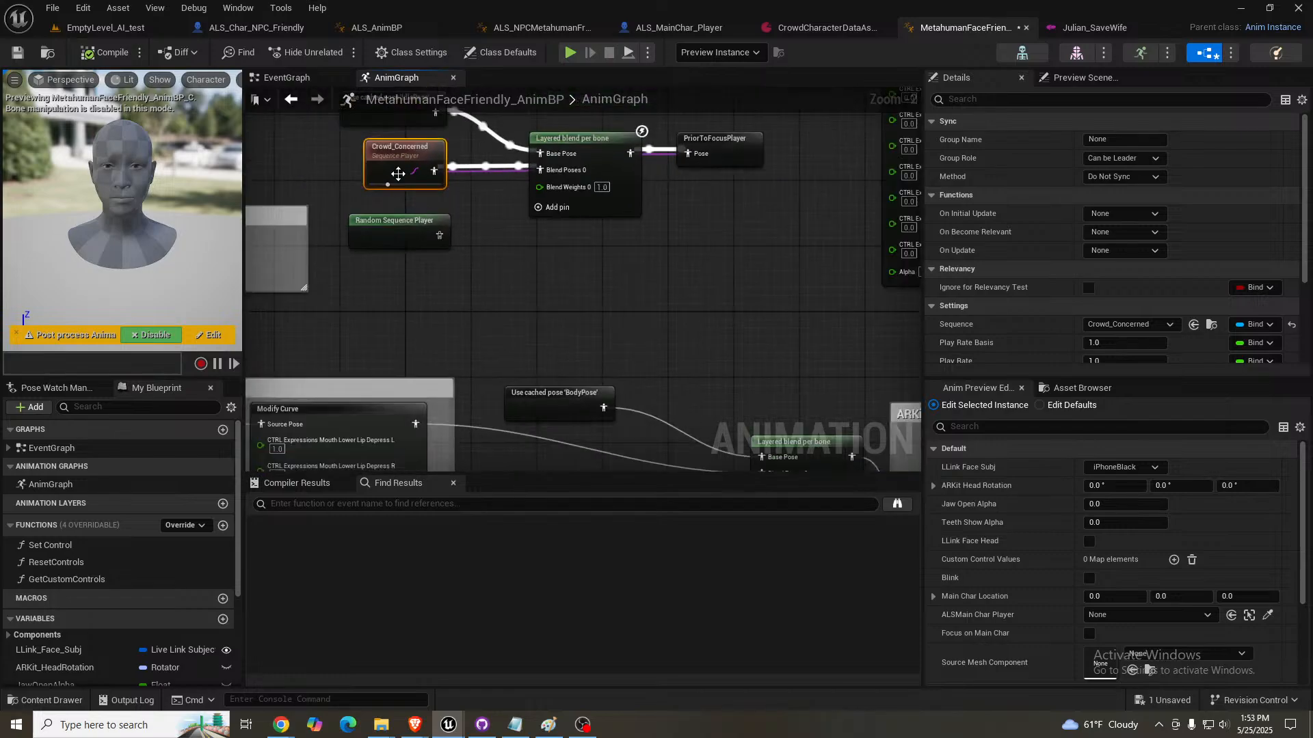
scroll(506, 277, "down", 3)
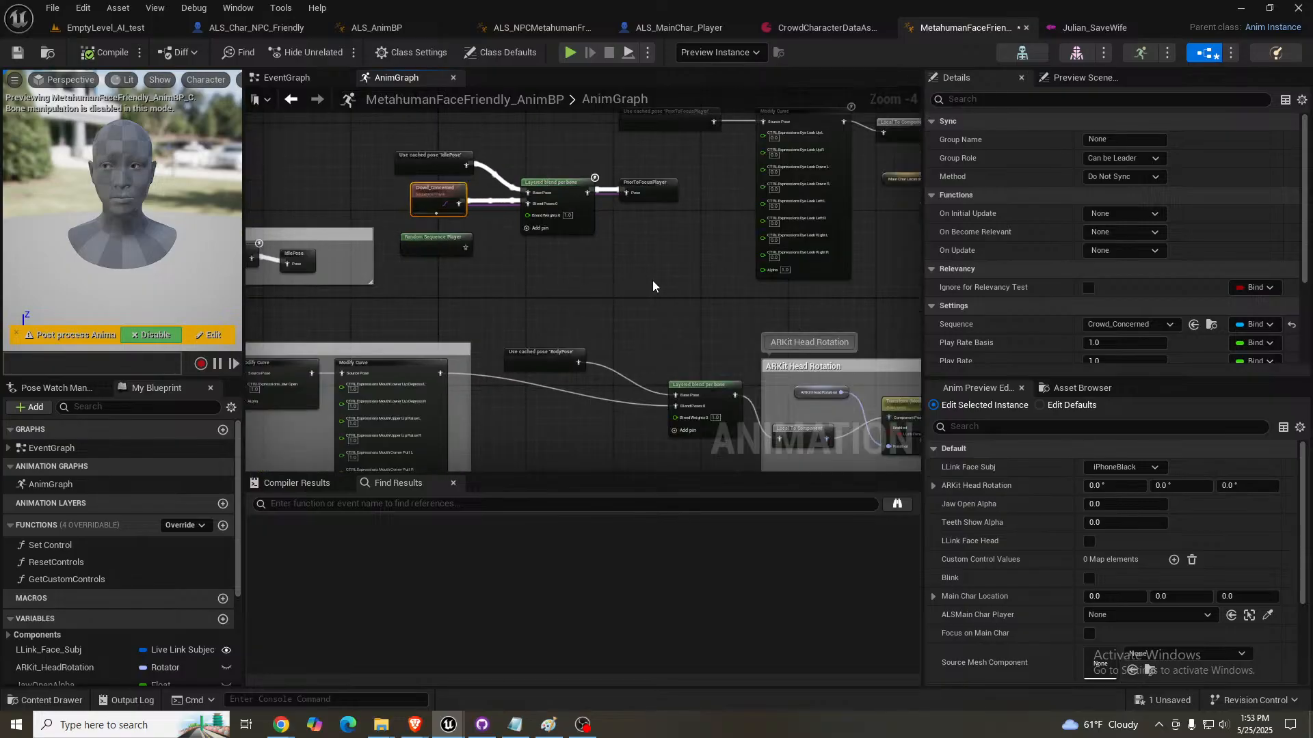
right_click_drag(653, 286, 247, 292)
scroll(506, 267, "up", 3)
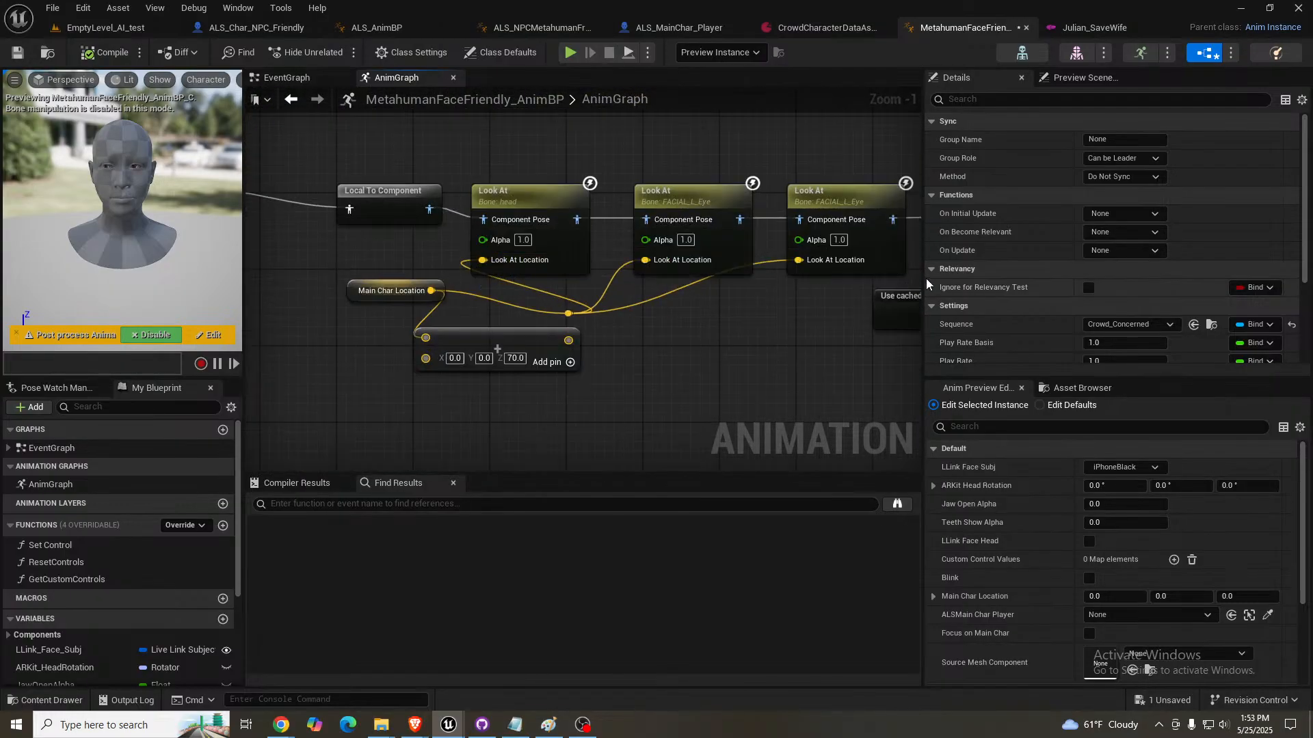
left_click_drag(923, 277, 1094, 274)
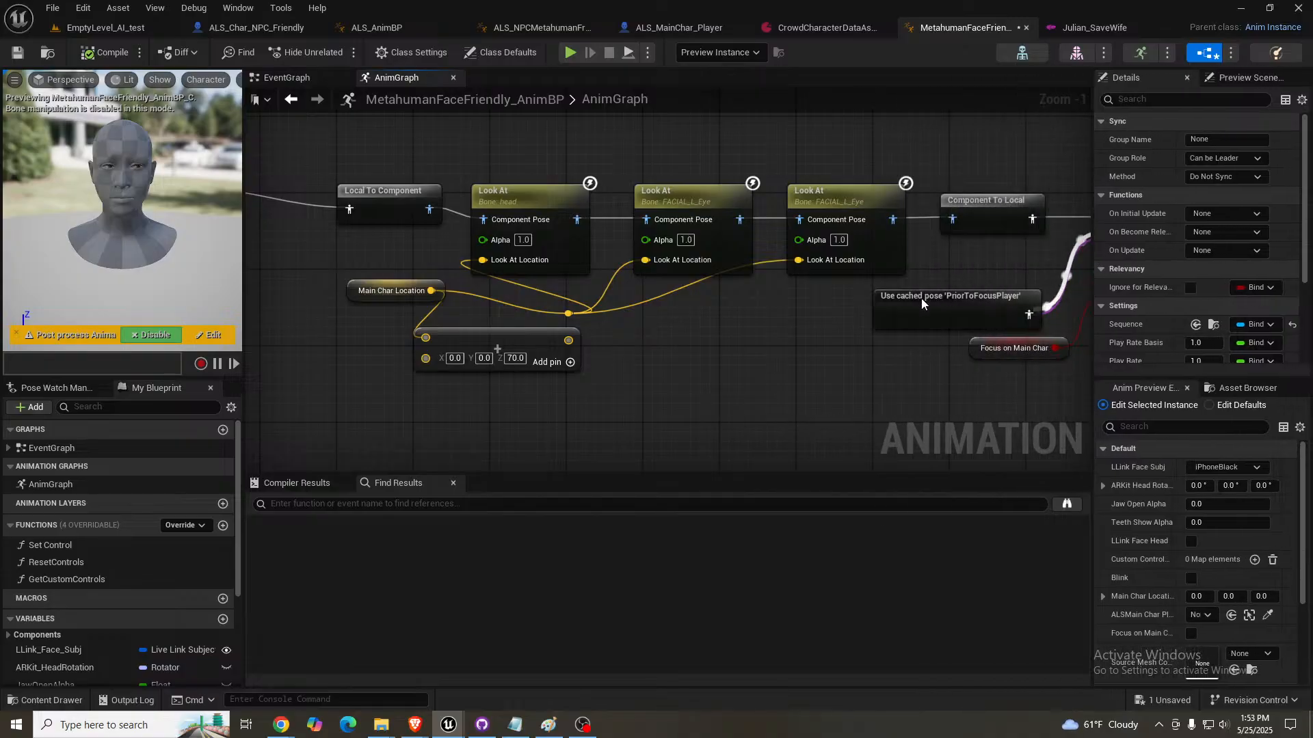
right_click_drag(758, 329, 692, 322)
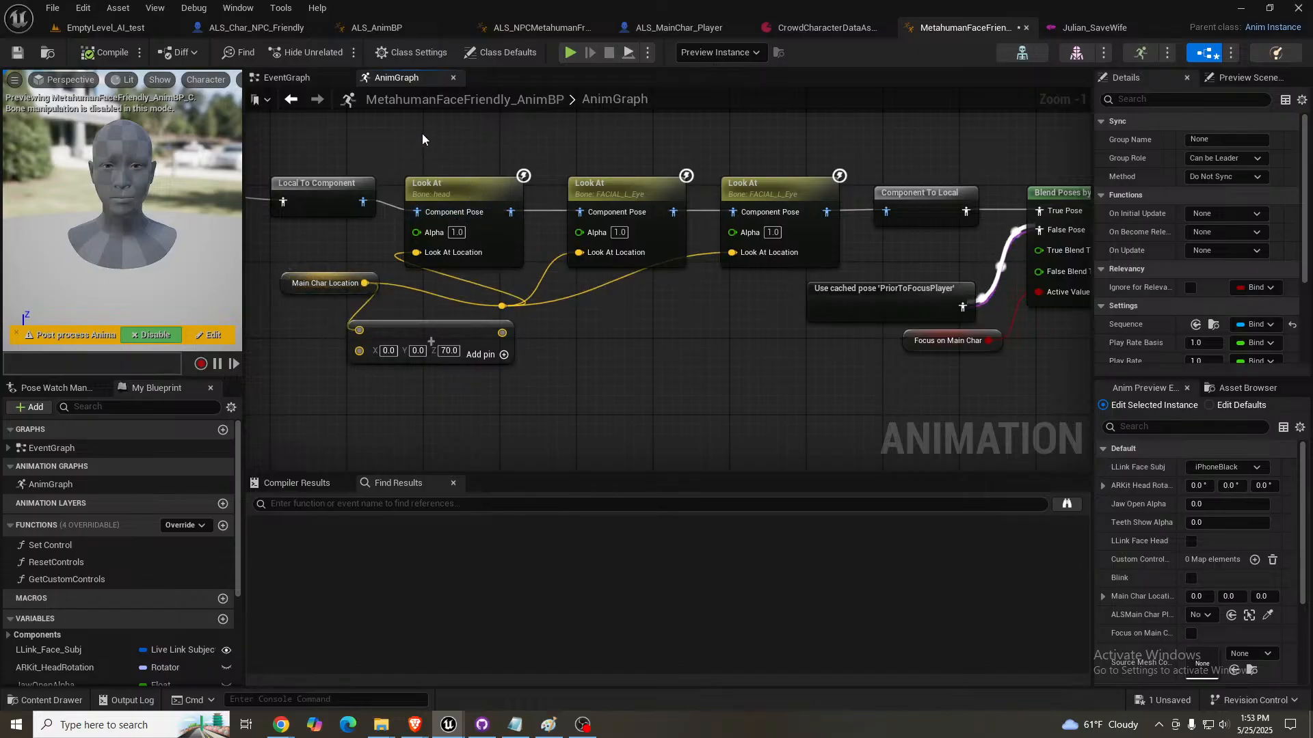
- Examine how the face blueprint's EventGraph sets Main Char Location from the head bone and switches Focus on Main Char
left_click(306, 81)
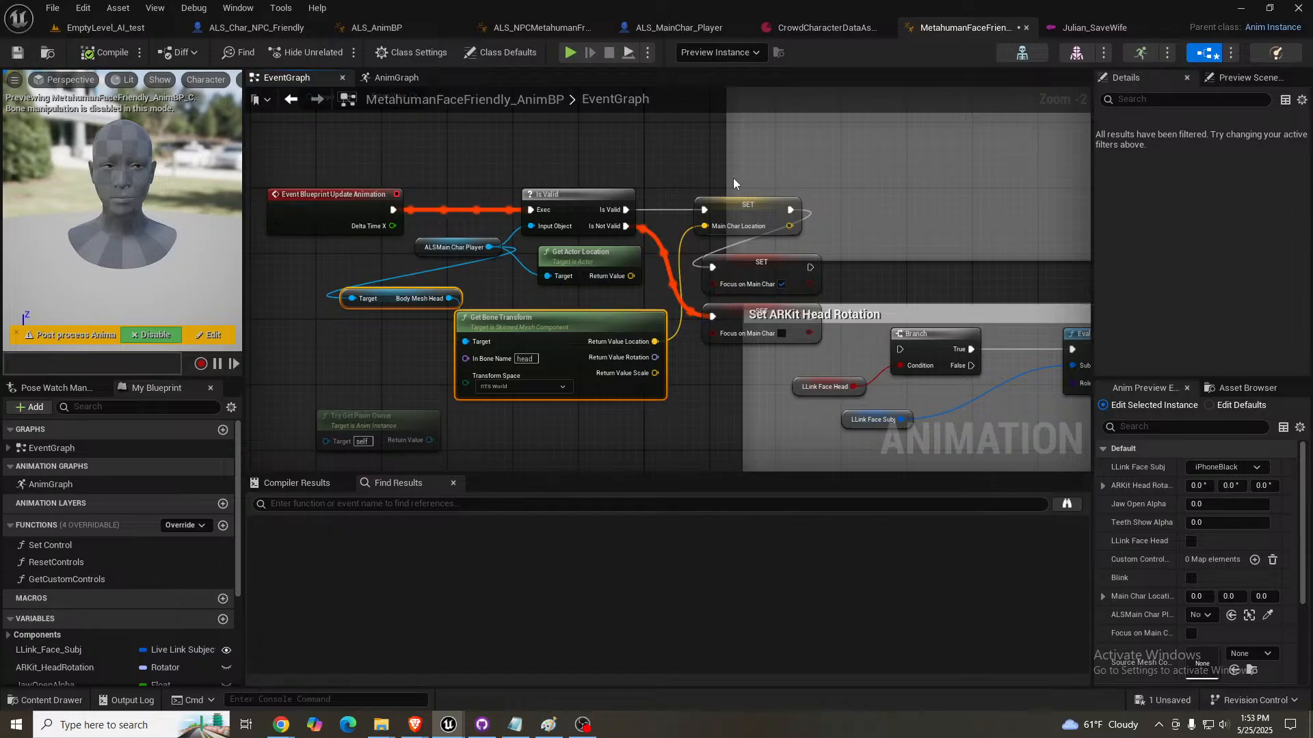
scroll(569, 277, "up", 1)
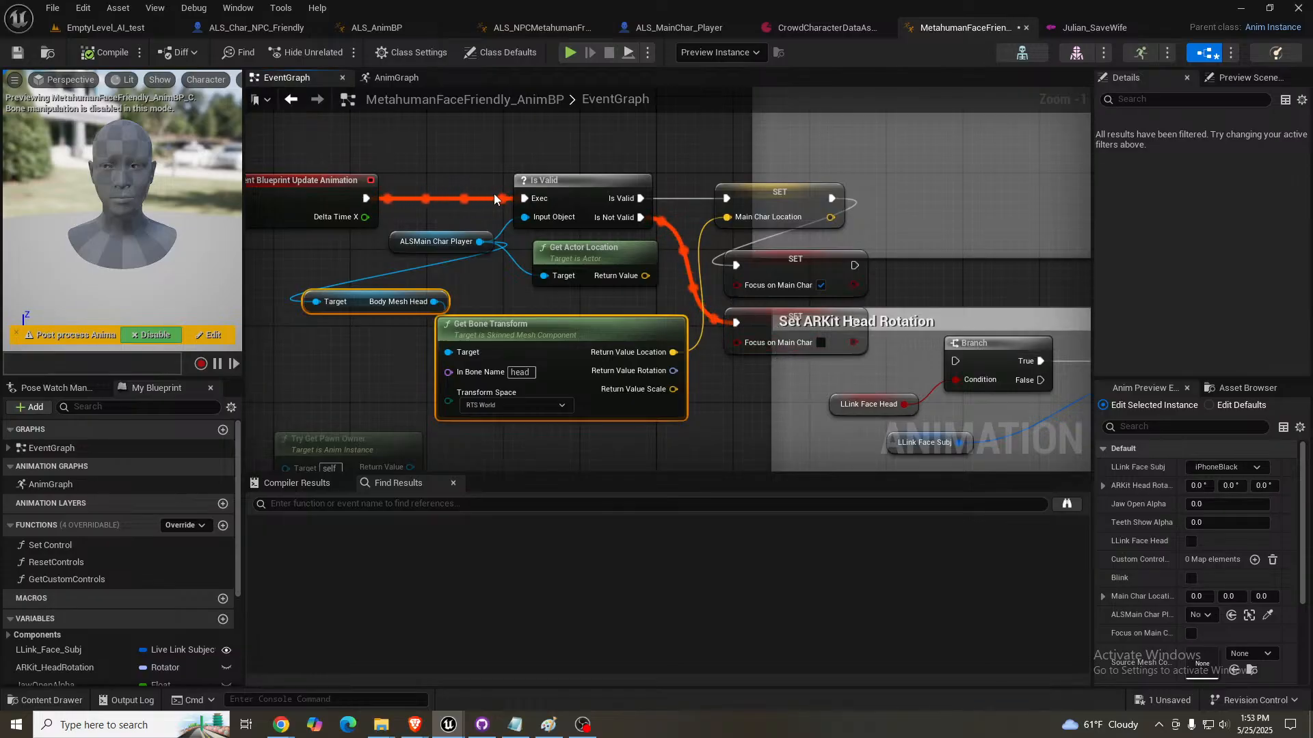
right_click_drag(446, 159, 405, 98)
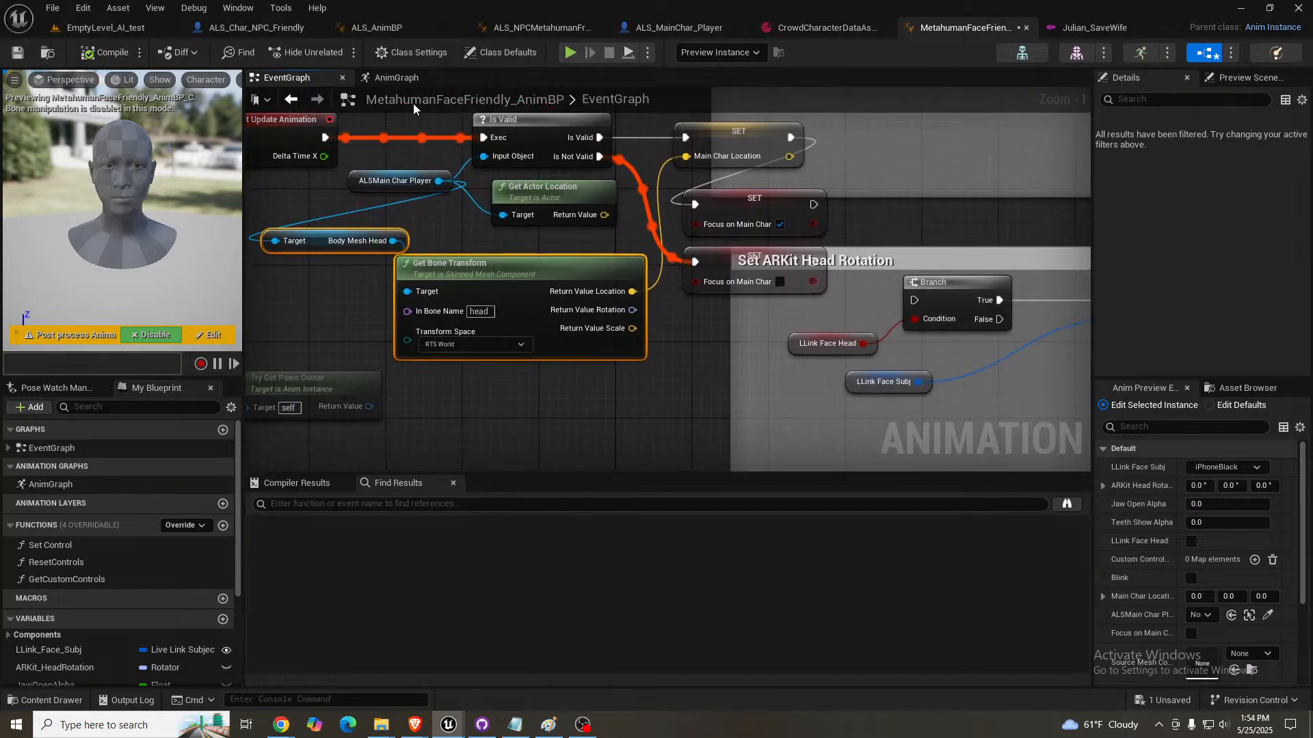
right_click_drag(710, 330, 699, 374)
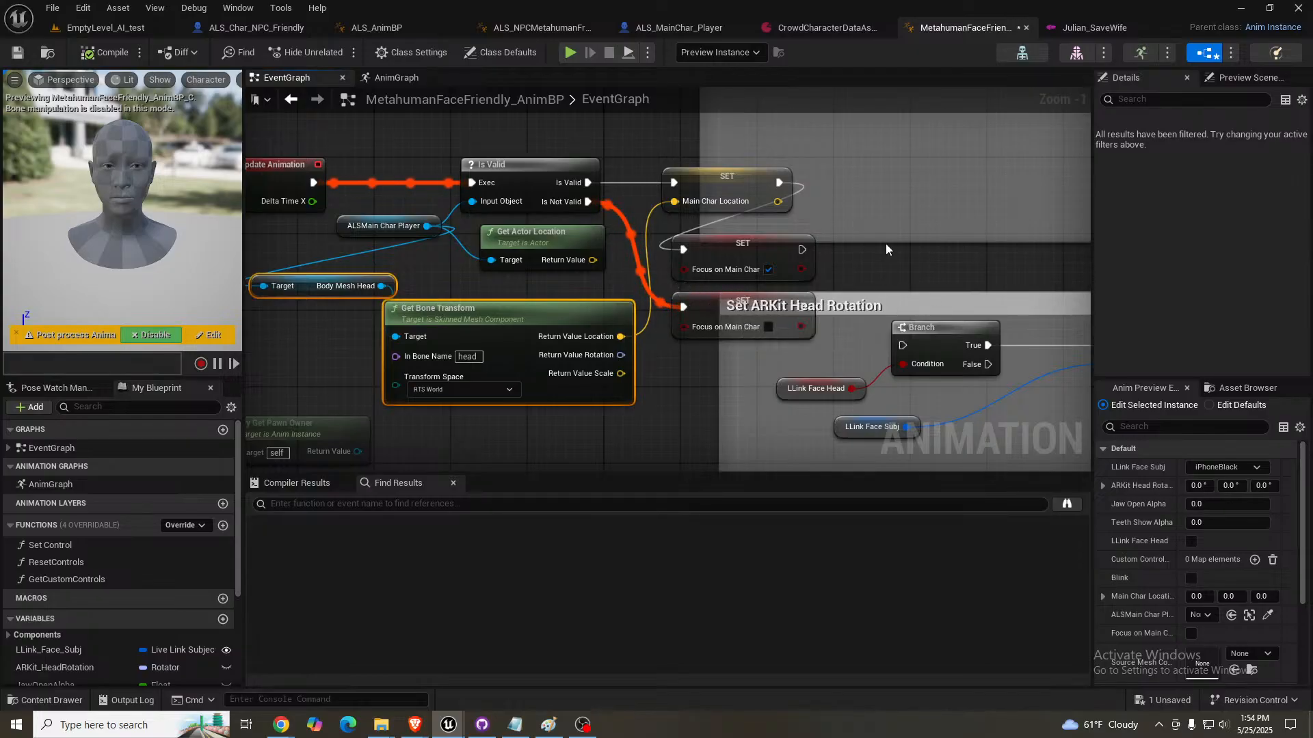
scroll(786, 246, "down", 5)
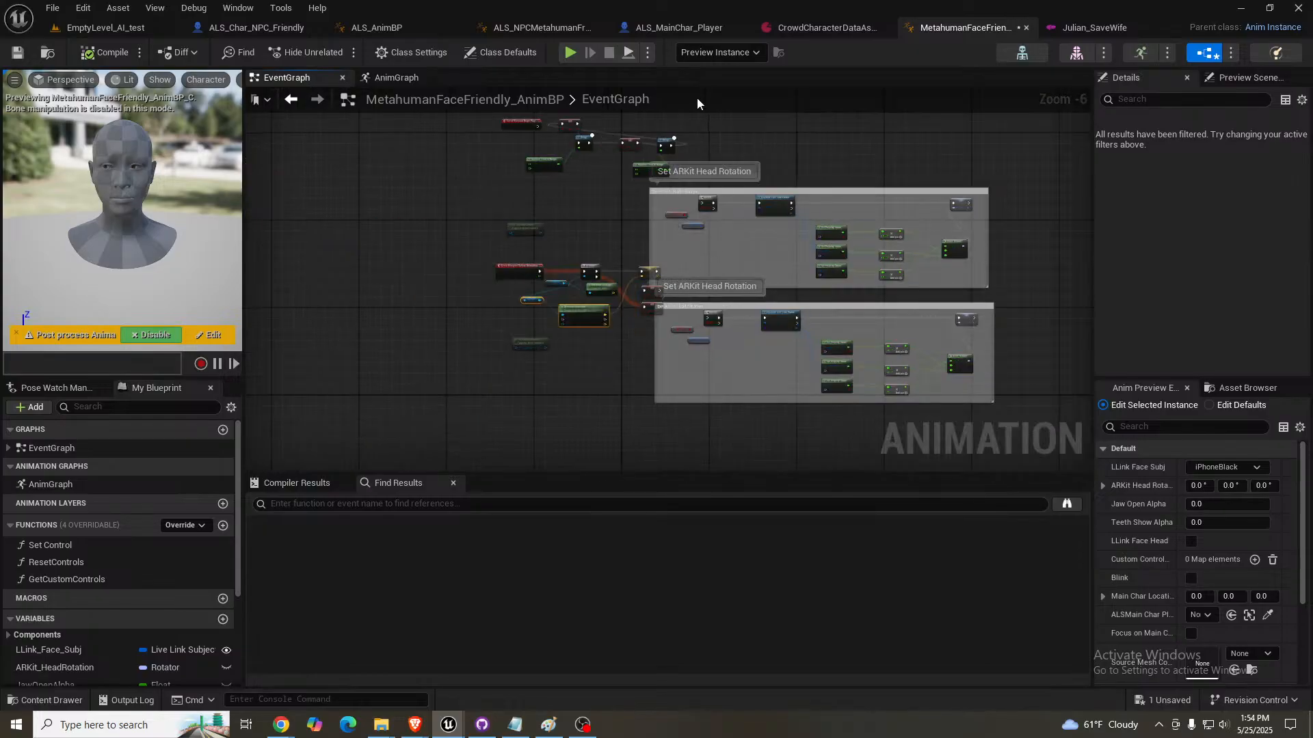
- Examine in the AnimGraph how Focus on Main Char drives Blend Poses by bool between the Look At chain and PriorToFocusPlayer
left_click(423, 79)
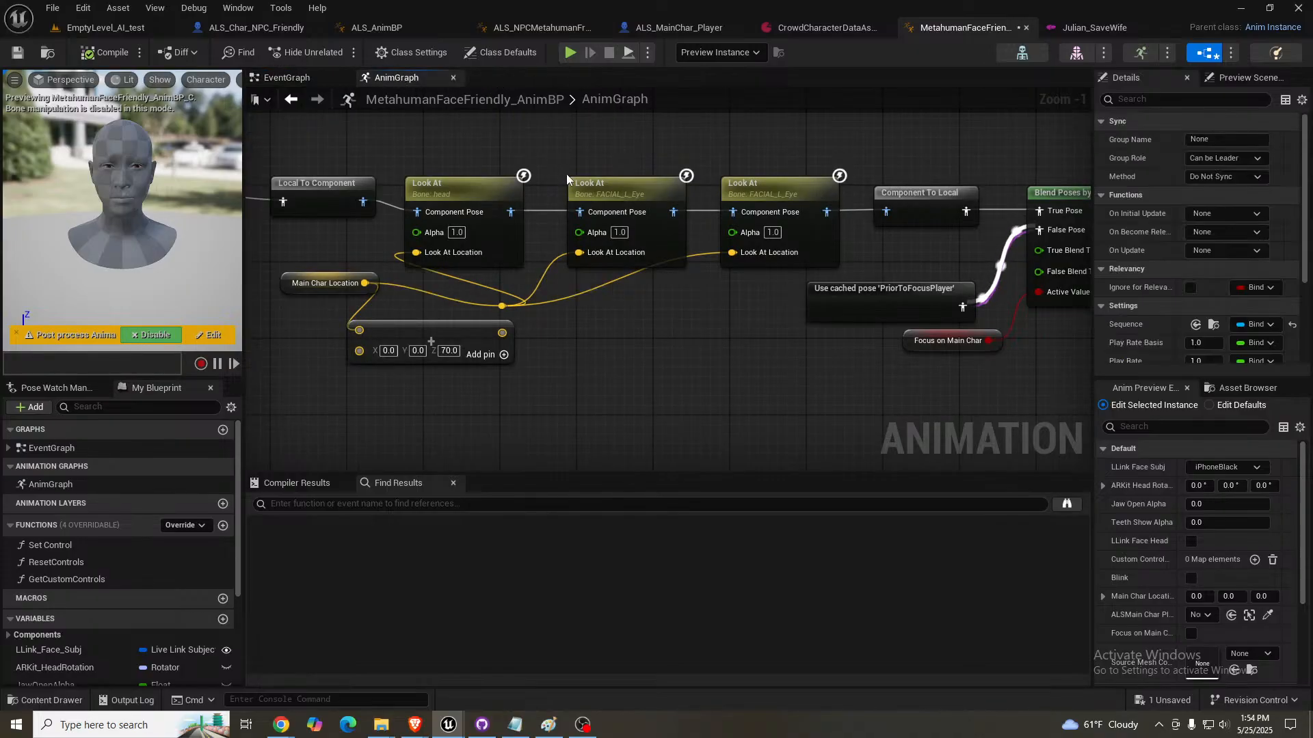
scroll(671, 282, "down", 3)
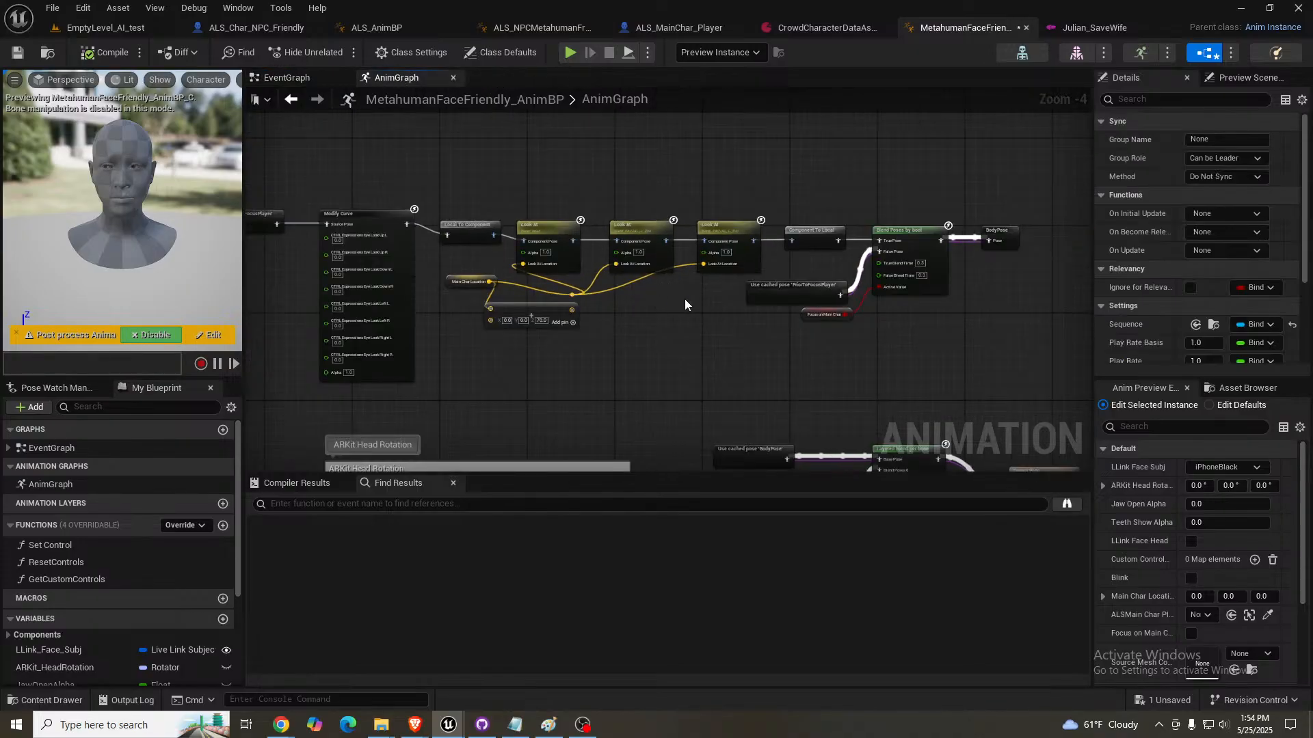
scroll(951, 285, "up", 2)
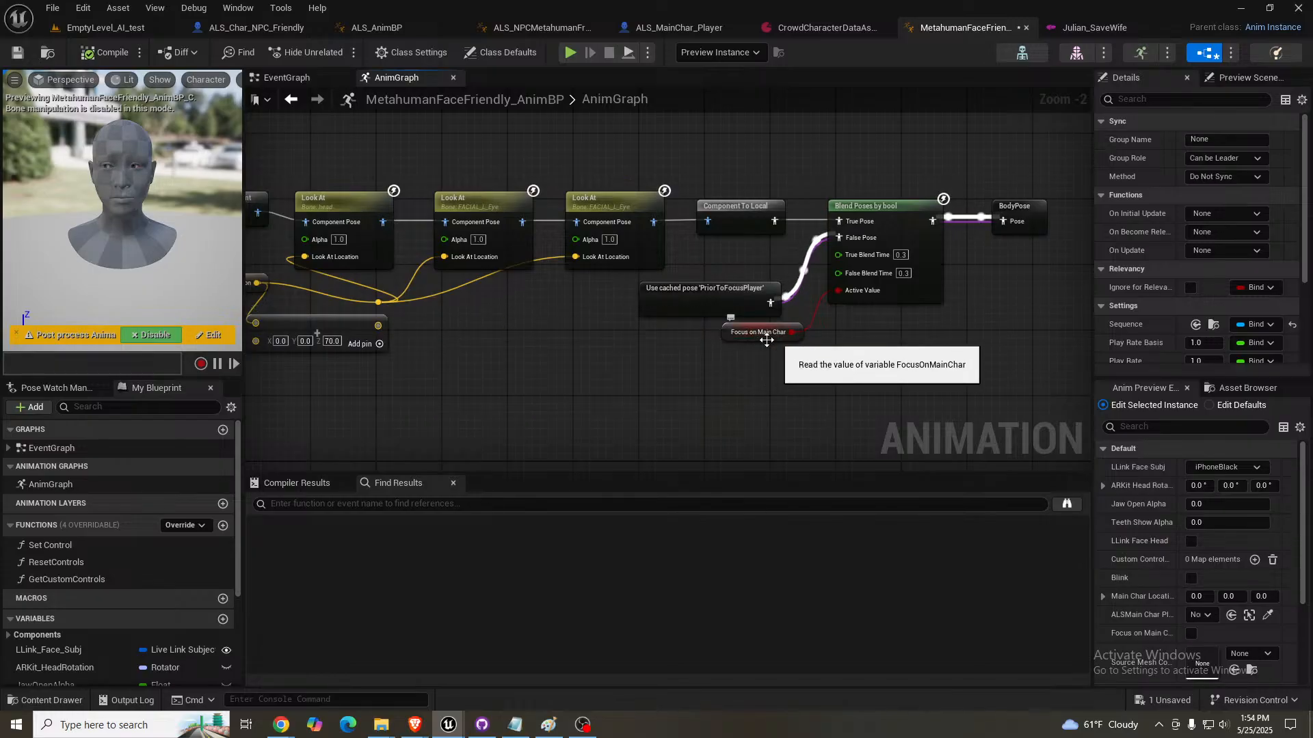
mouse_move(787, 335)
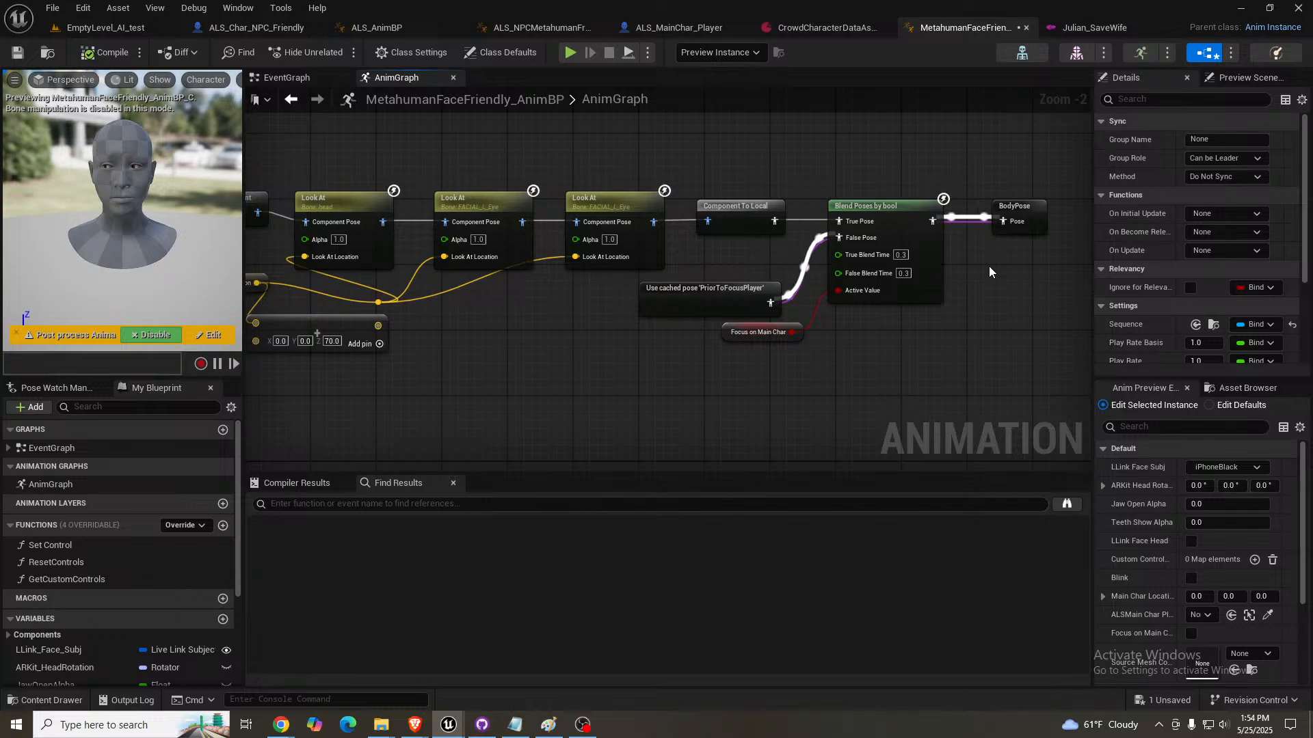
- Return to EmptyLevel_AI_test and examine Julian's face and hair up close from several angles
left_click(133, 29)
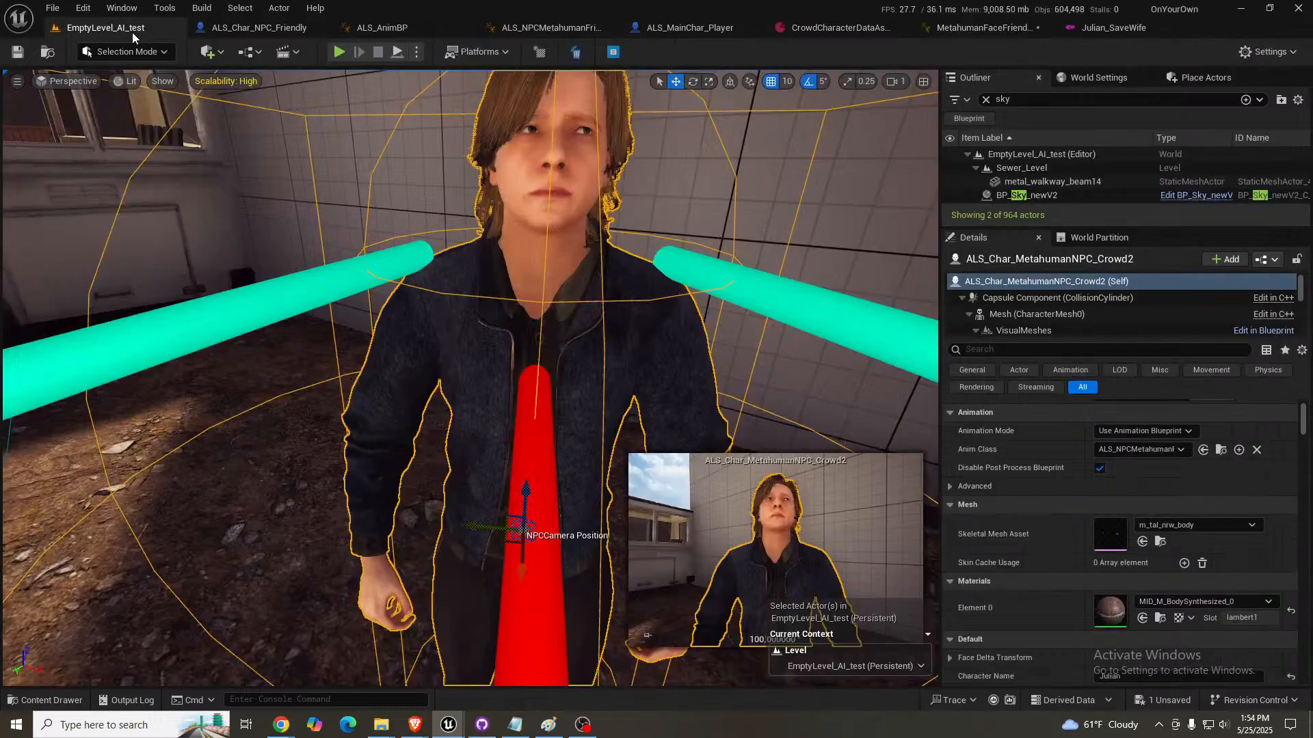
scroll(619, 180, "down", 5)
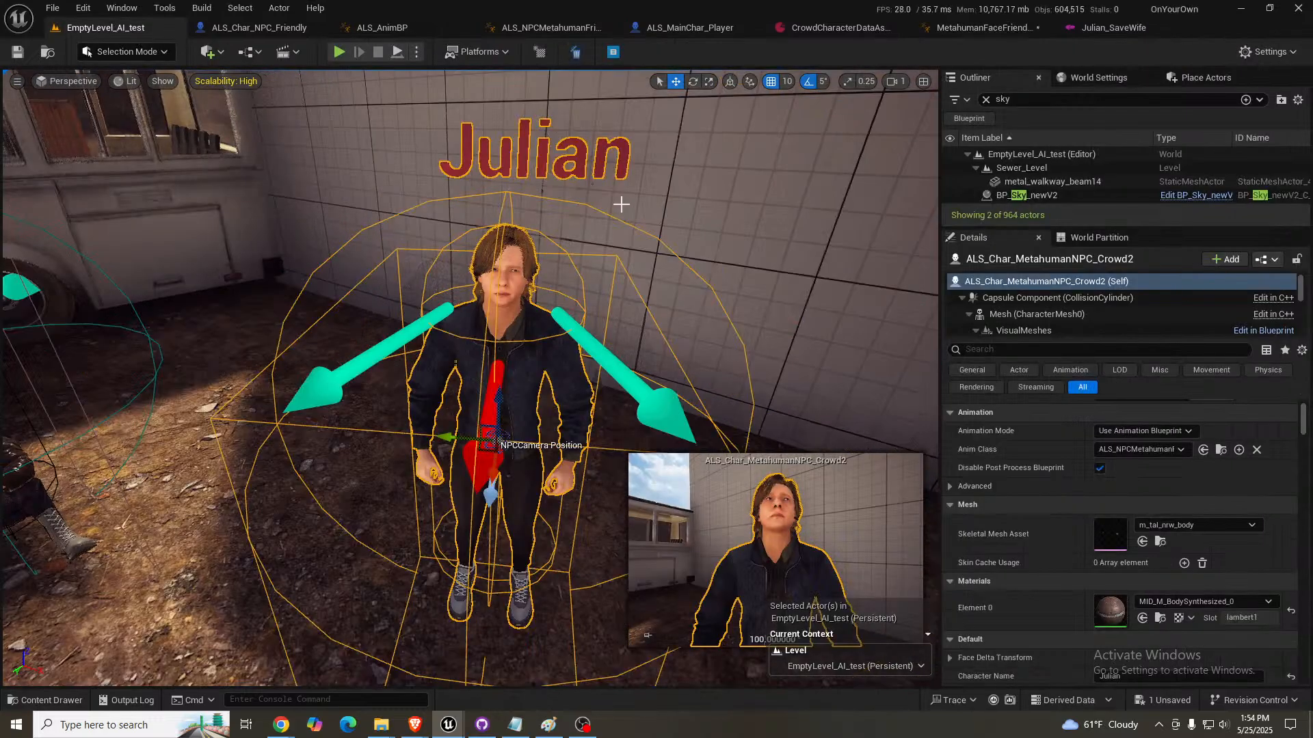
mouse_move(542, 244)
right_mouse_down()
mouse_move(551, 205)
mouse_move(711, 222)
mouse_move(543, 245)
right_mouse_up()
key("w")
key("a")
scroll(542, 243, "down", 1)
key("d")
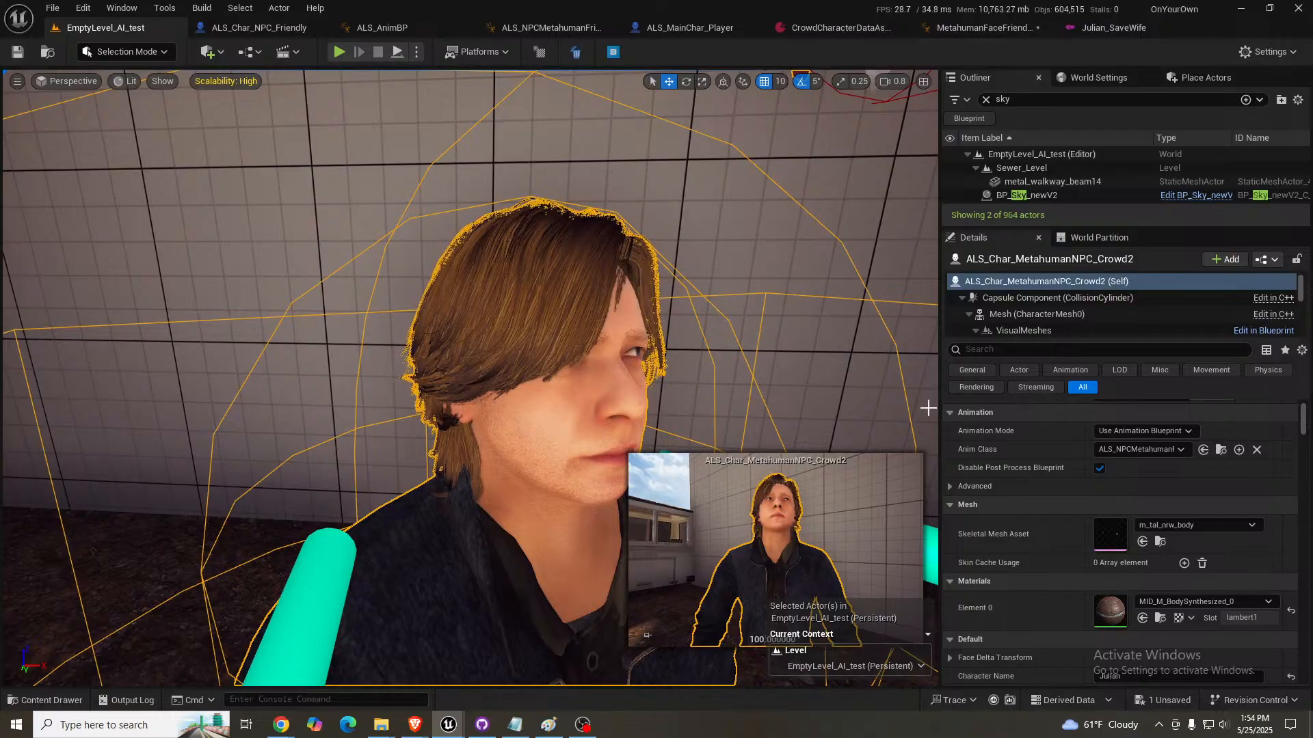
right_click_drag(810, 308, 743, 330)
key("Escape")
key("s")
scroll(820, 335, "down", 2)
key("d")
key("d")
key("w")
key("s")
left_click(772, 333)
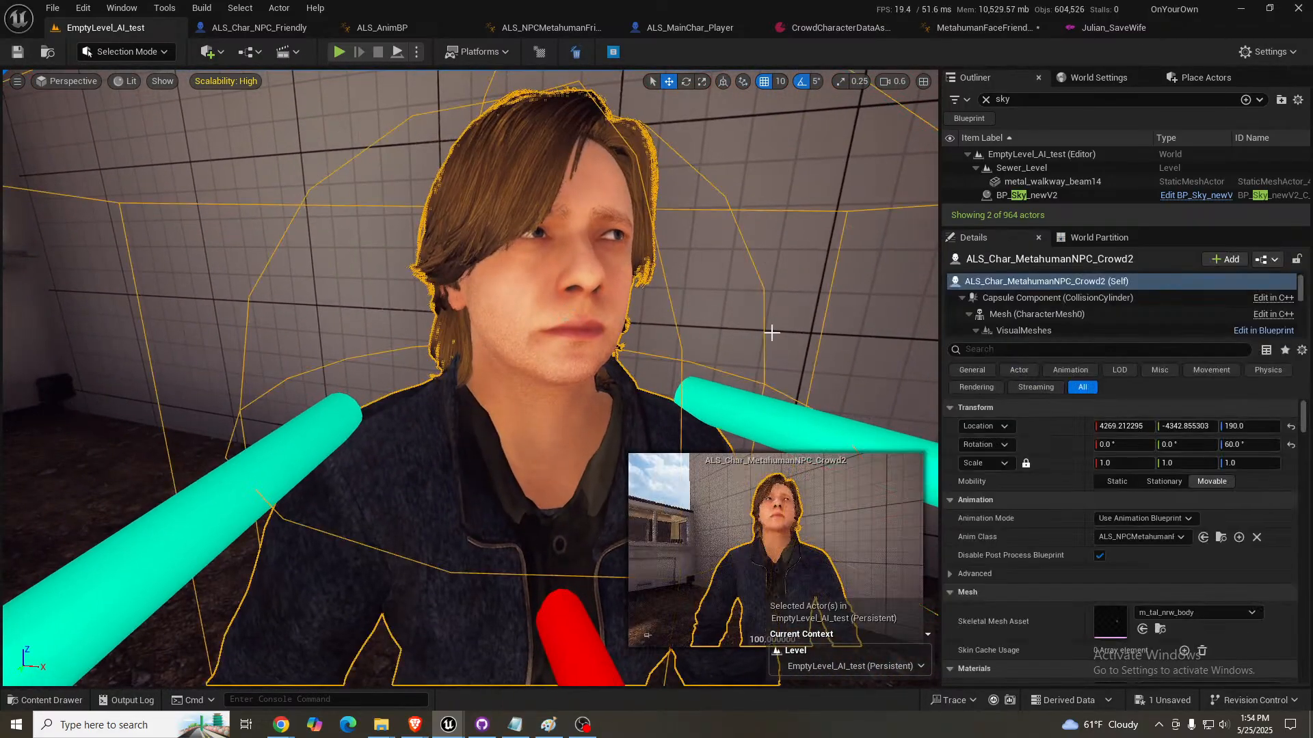
- Review Julian's appearance settings, including the skin, hair, beard, outfit and pattern indices
scroll(1083, 487, "down", 4)
scroll(1077, 490, "down", 10)
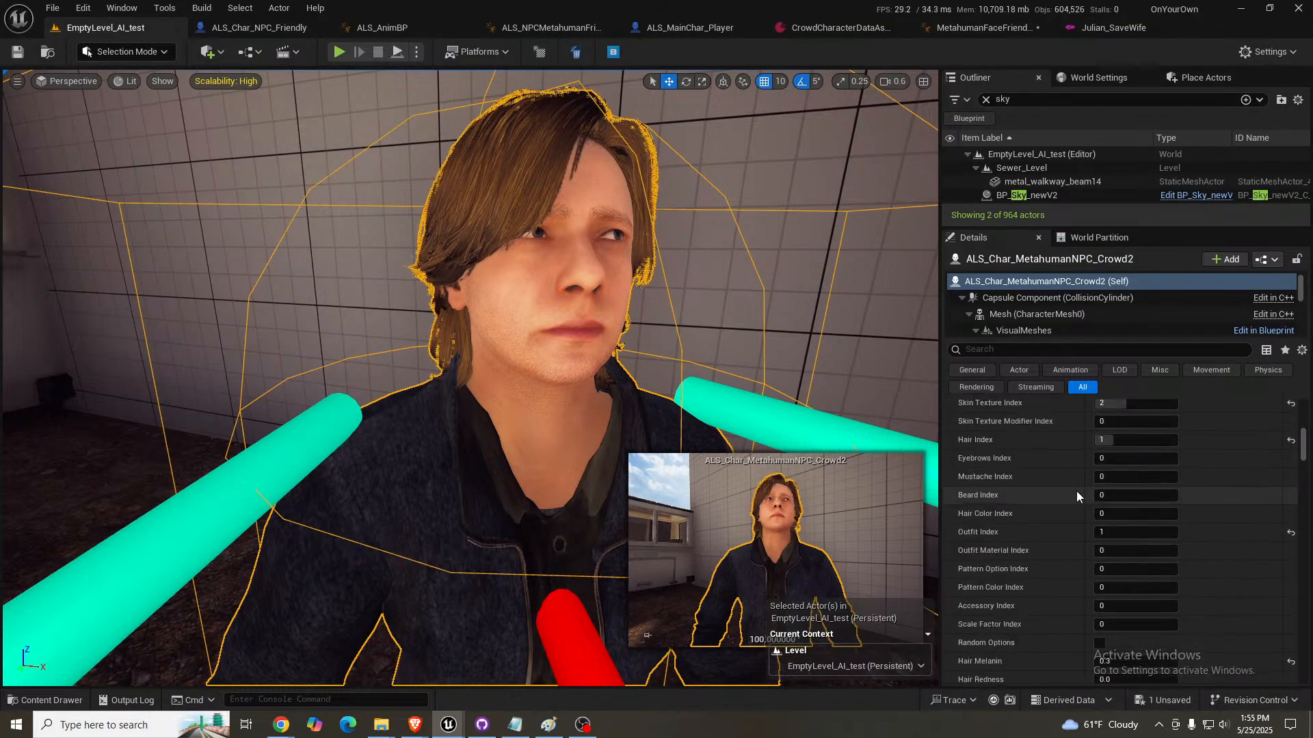
scroll(1076, 491, "down", 2)
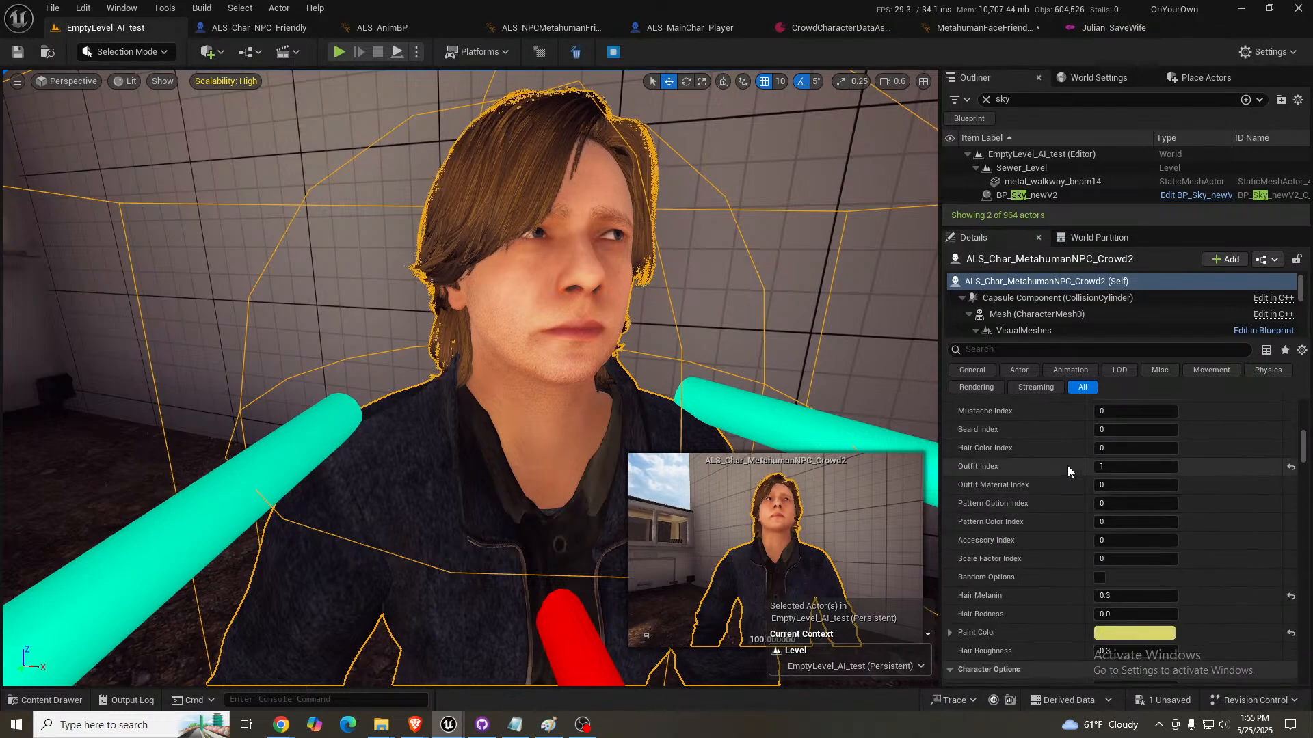
- Set the Beard Index and Mustache Index of ALS_Char_MetahumanNPC_Crowd2 to 1 and view the character's face
scroll(1067, 465, "up", 1)
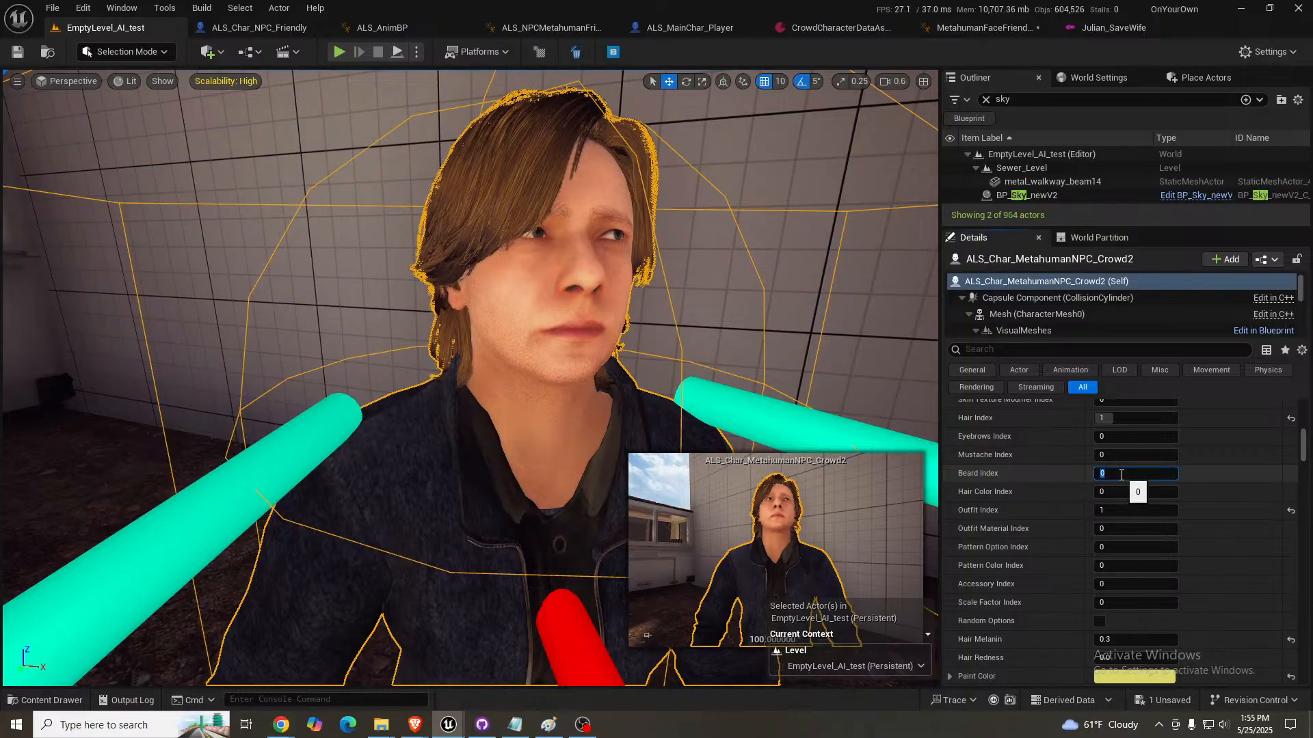
key("Return")
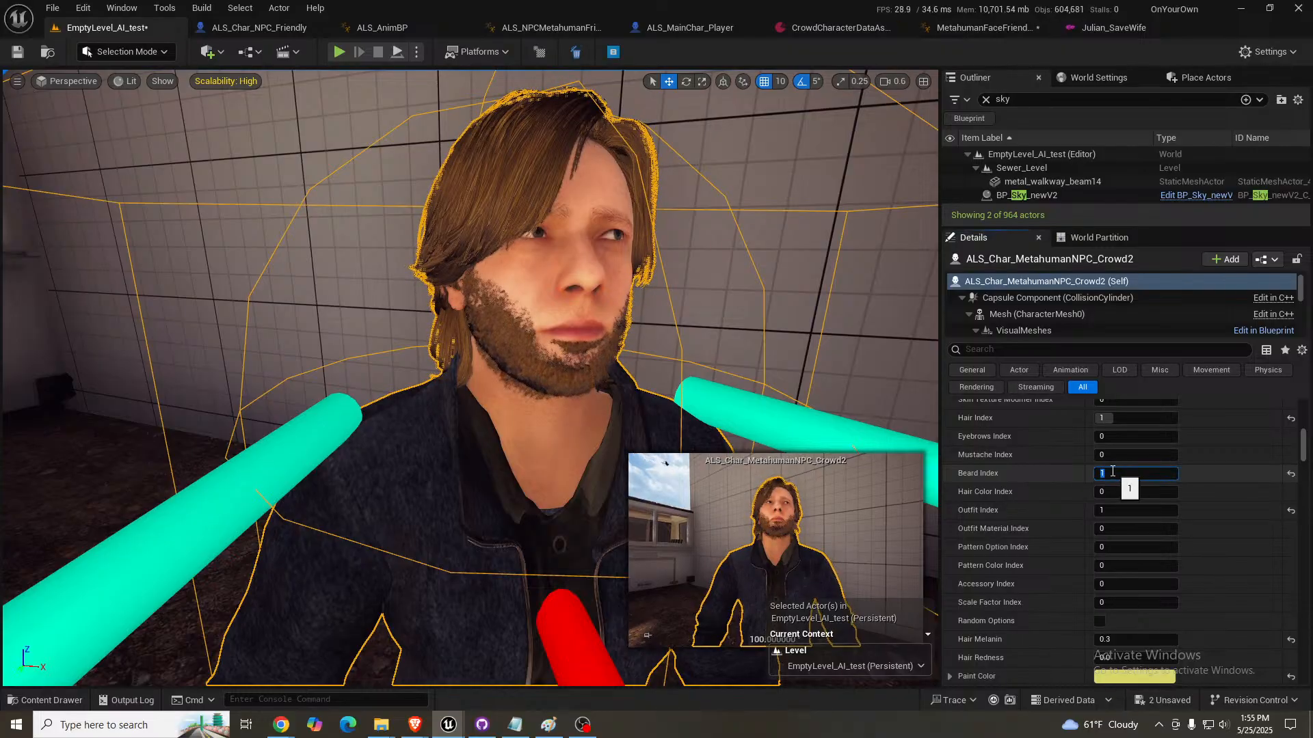
left_click(1124, 456)
type("1")
key("Return")
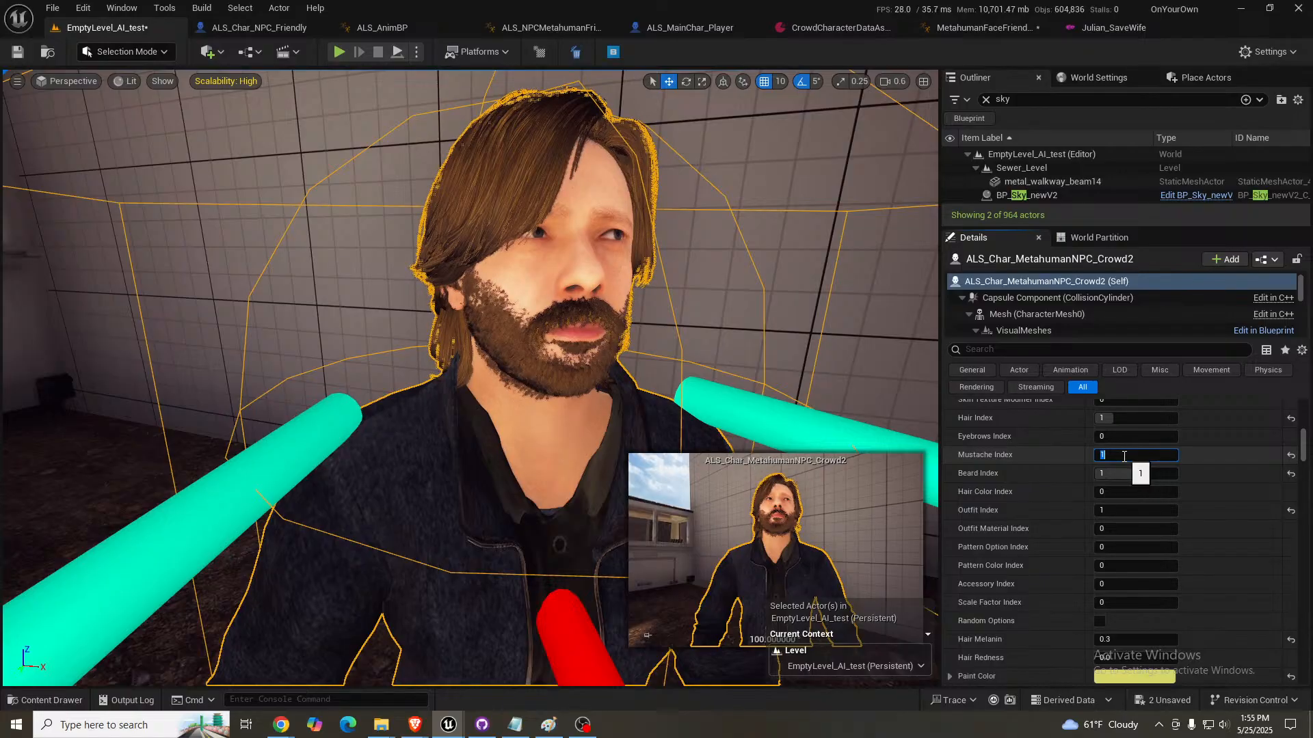
right_click_drag(593, 406, 599, 408)
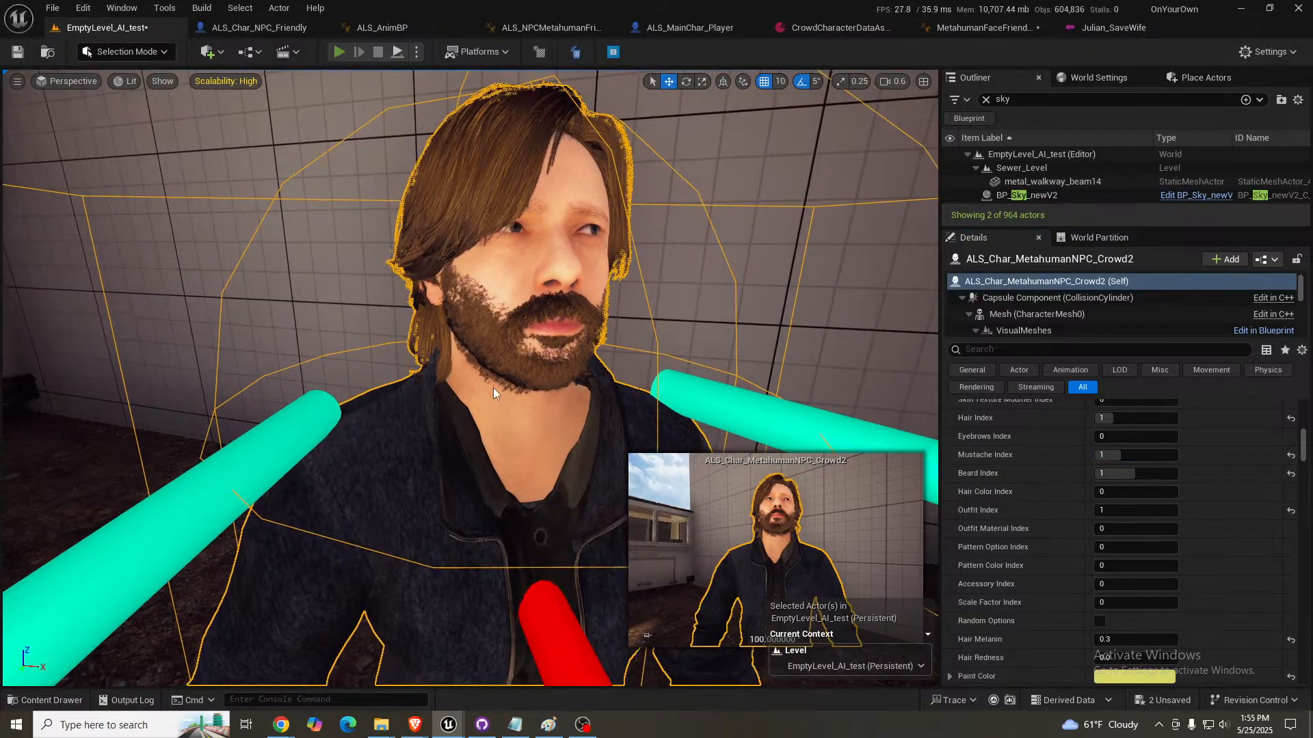
- Play the level in full screen and inspect Julian's beard and mustache up close from several angles
key("alt+p")
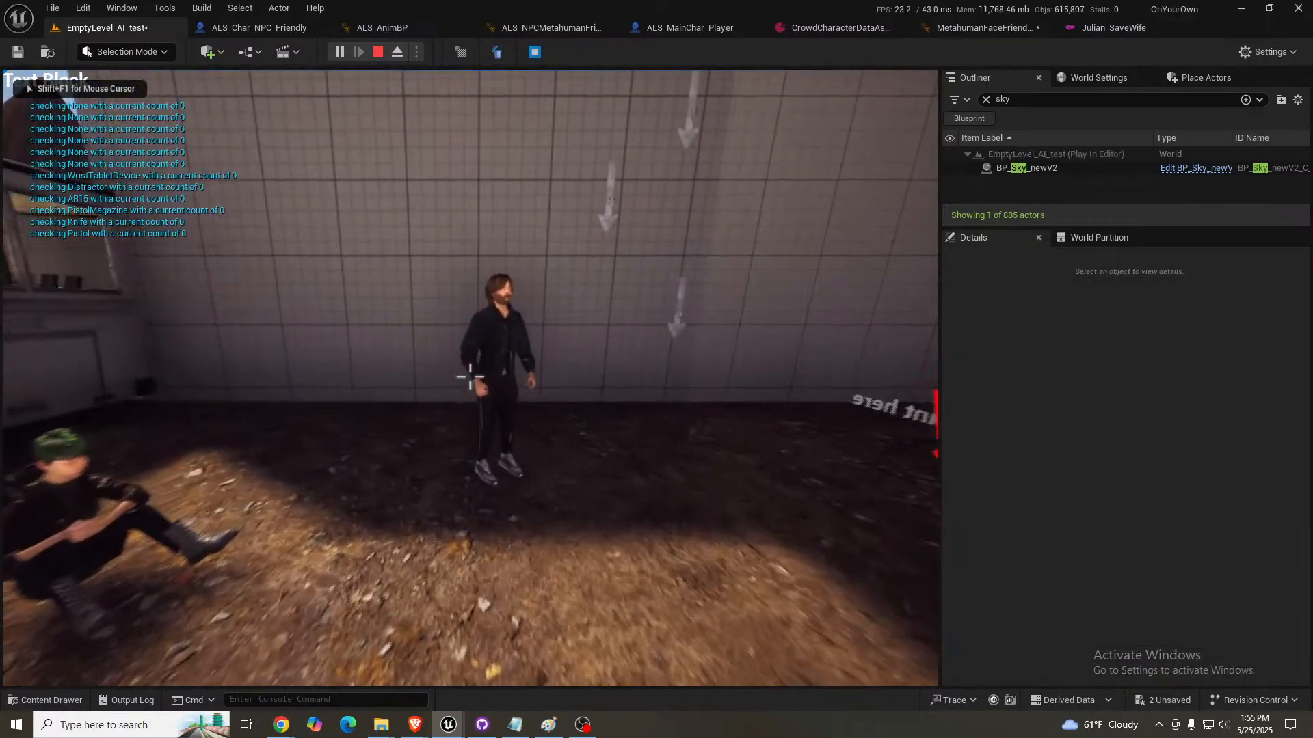
key("w")
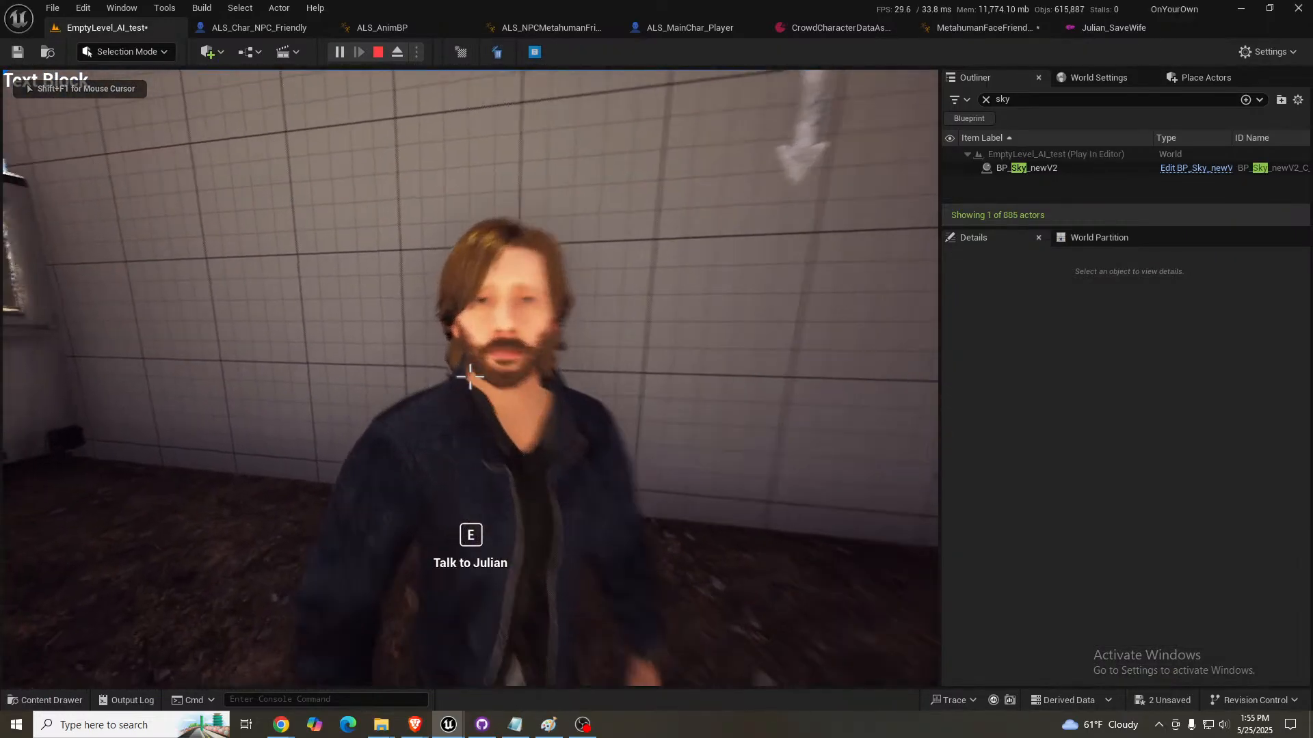
key("e")
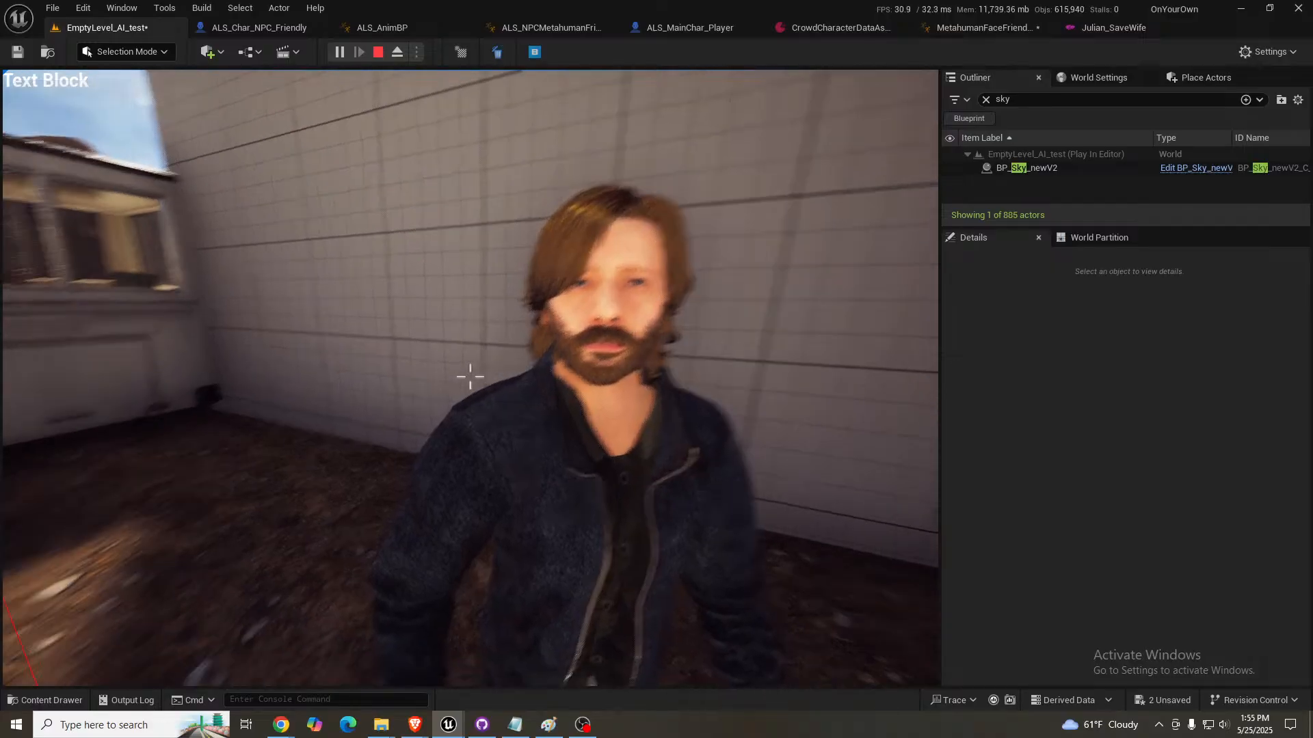
key("d")
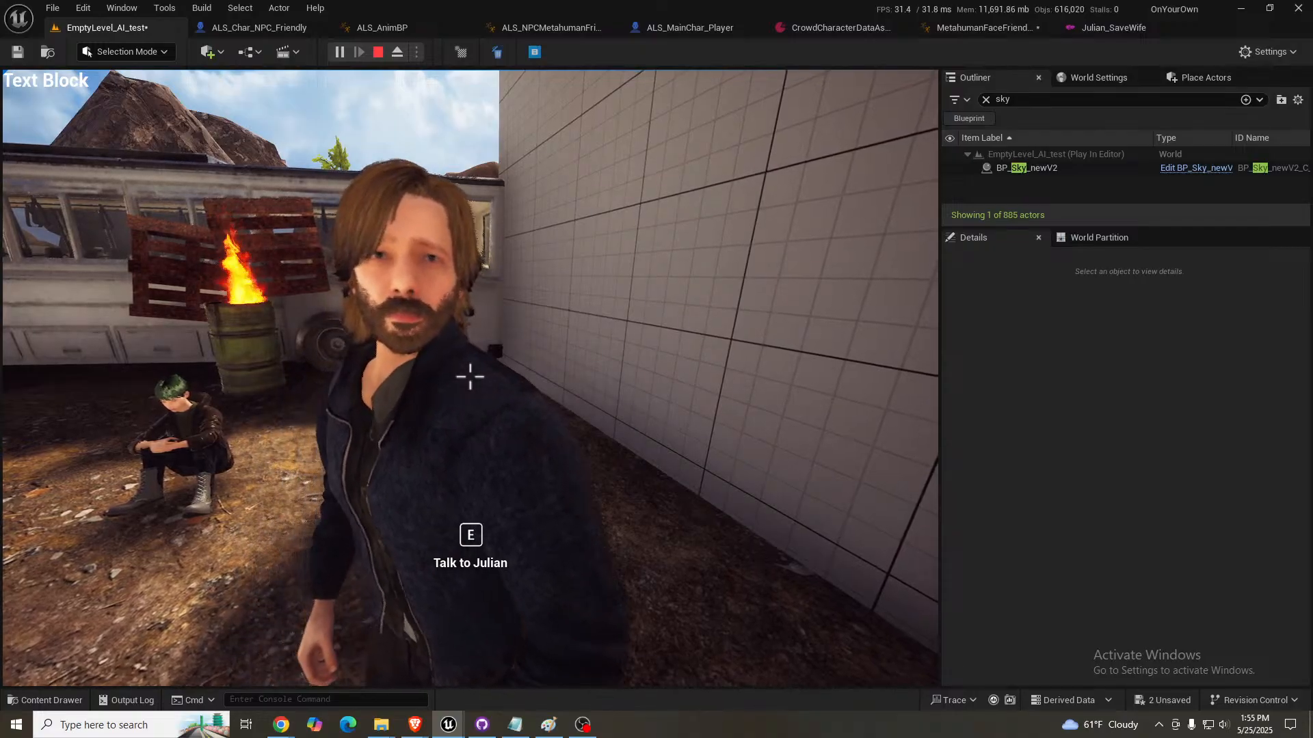
key("F11")
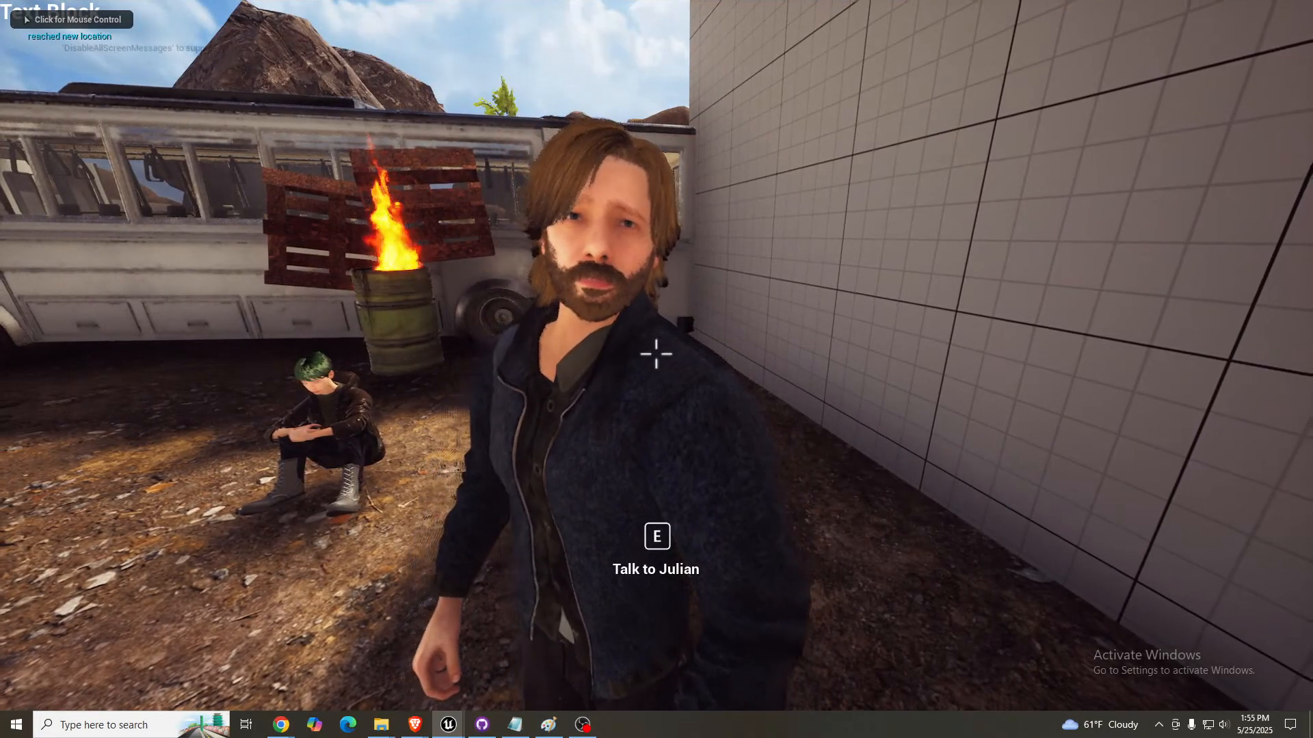
left_click(656, 354)
key("a")
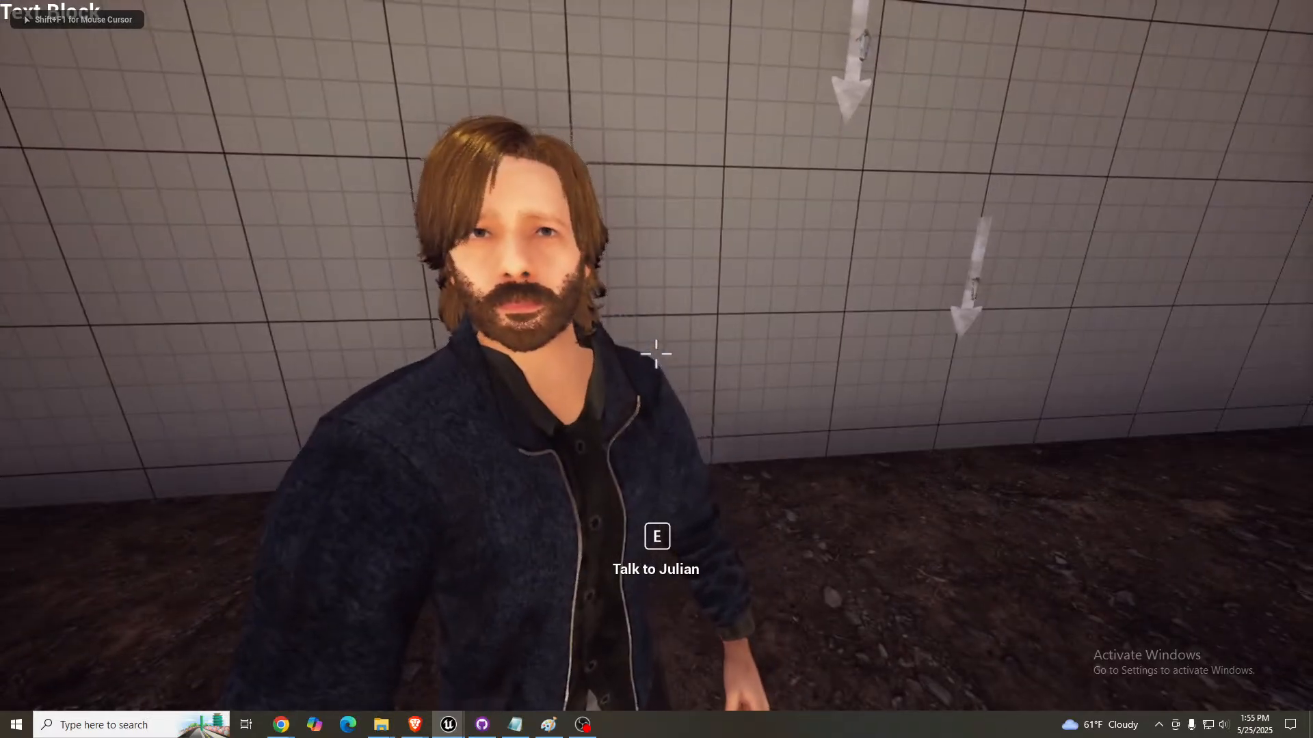
key("d")
key("space")
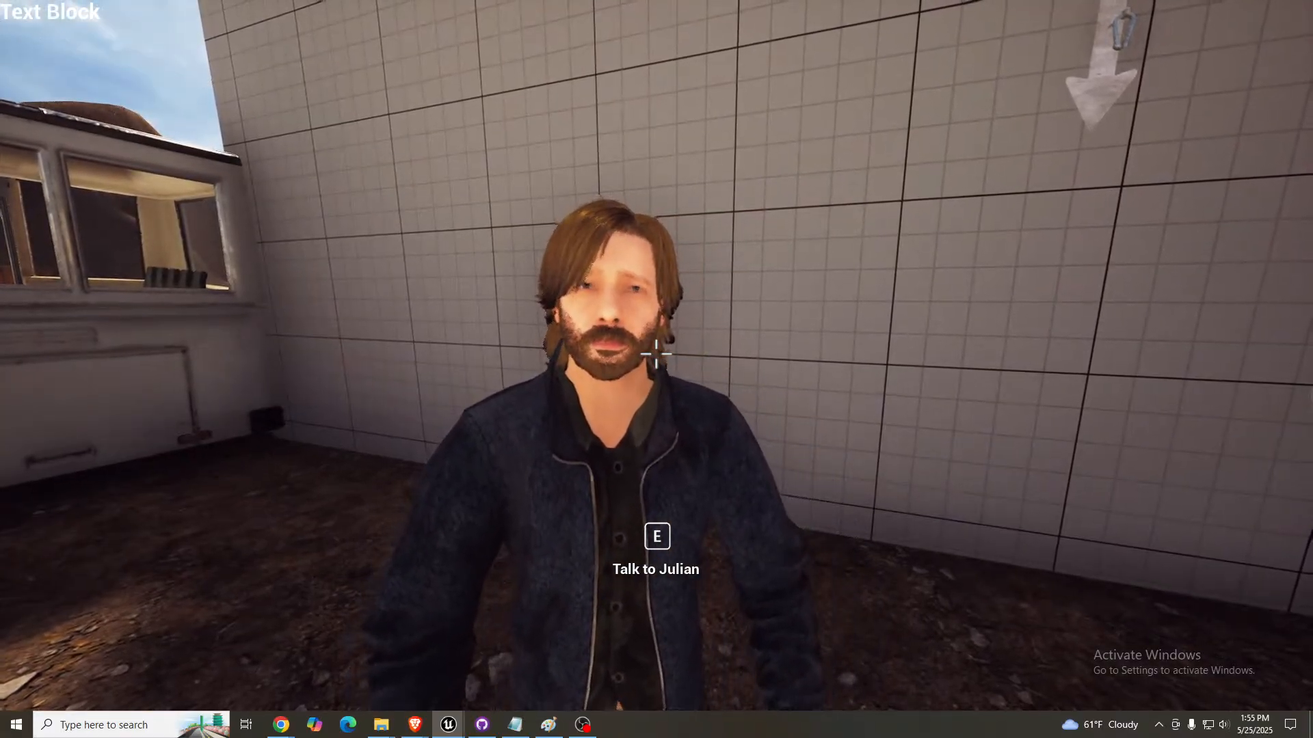
- Talk to Julian, answer "I don't think I can help you right now.", and continue with Next to watch his beard during dialogue
key("e")
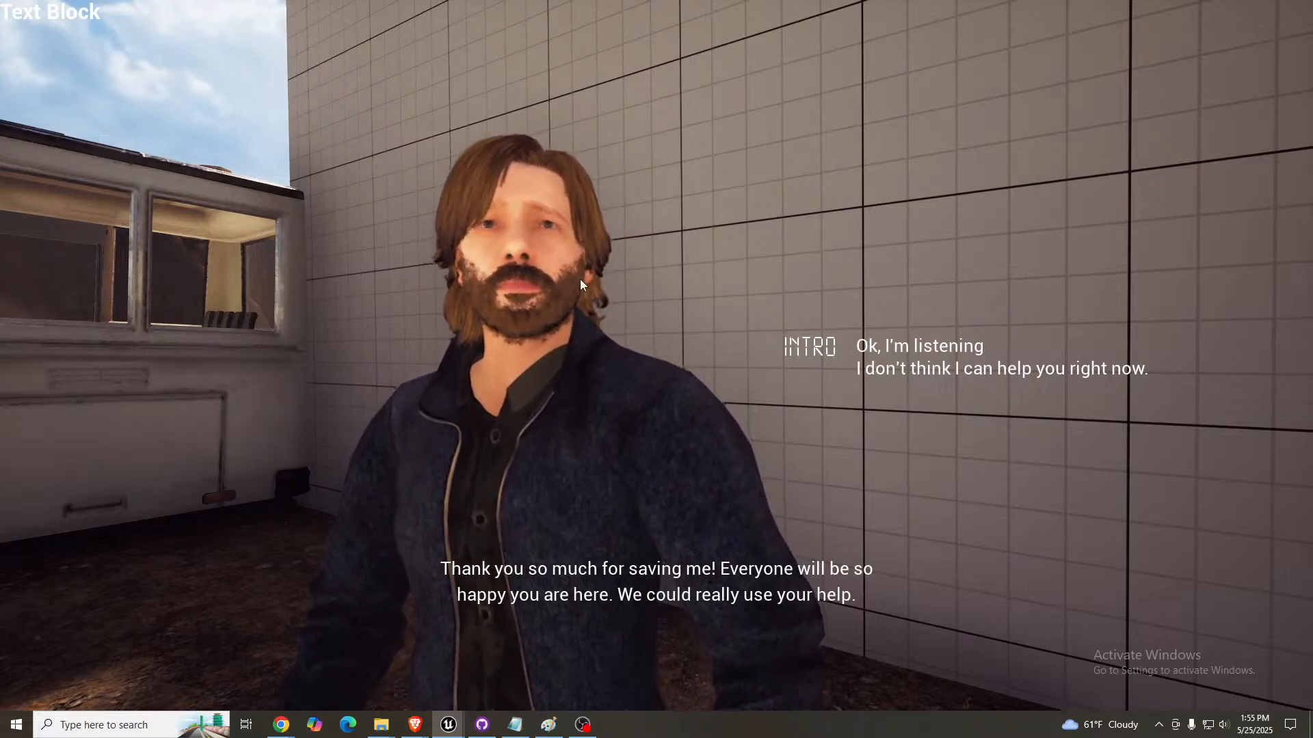
left_click(913, 368)
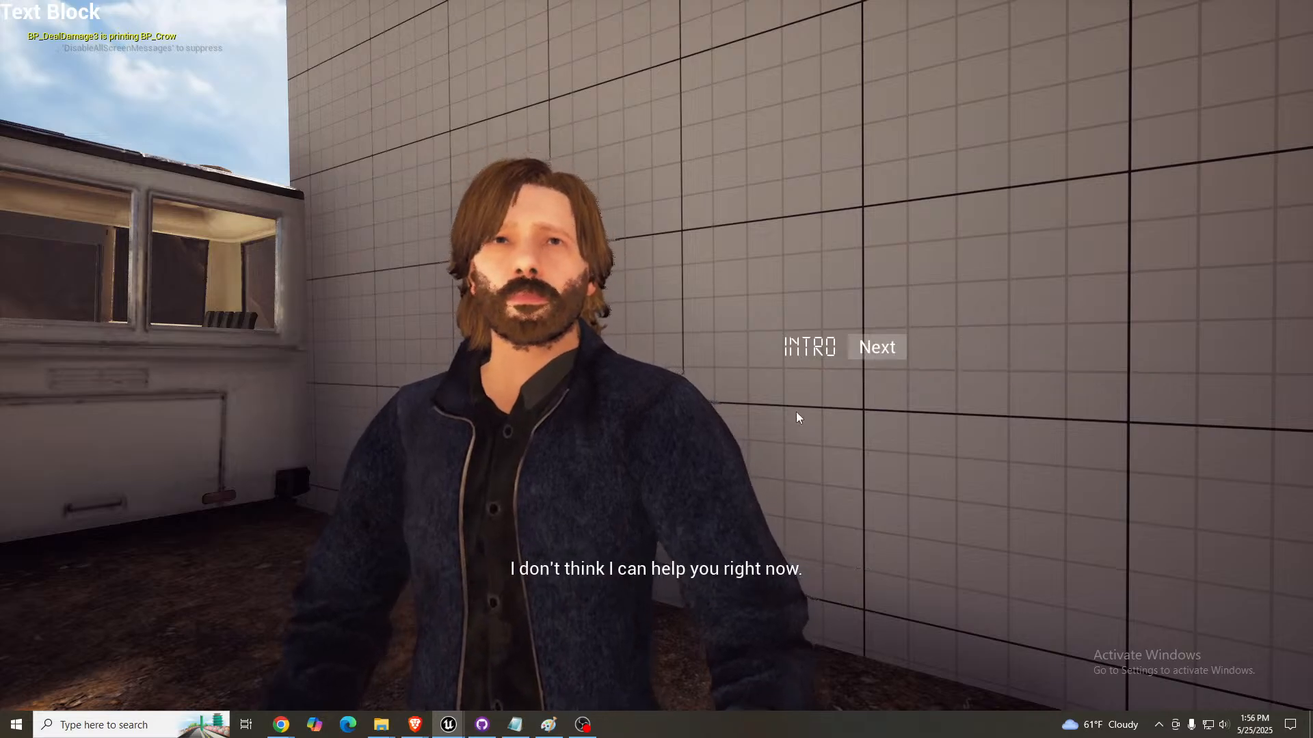
left_click(877, 349)
key("w")
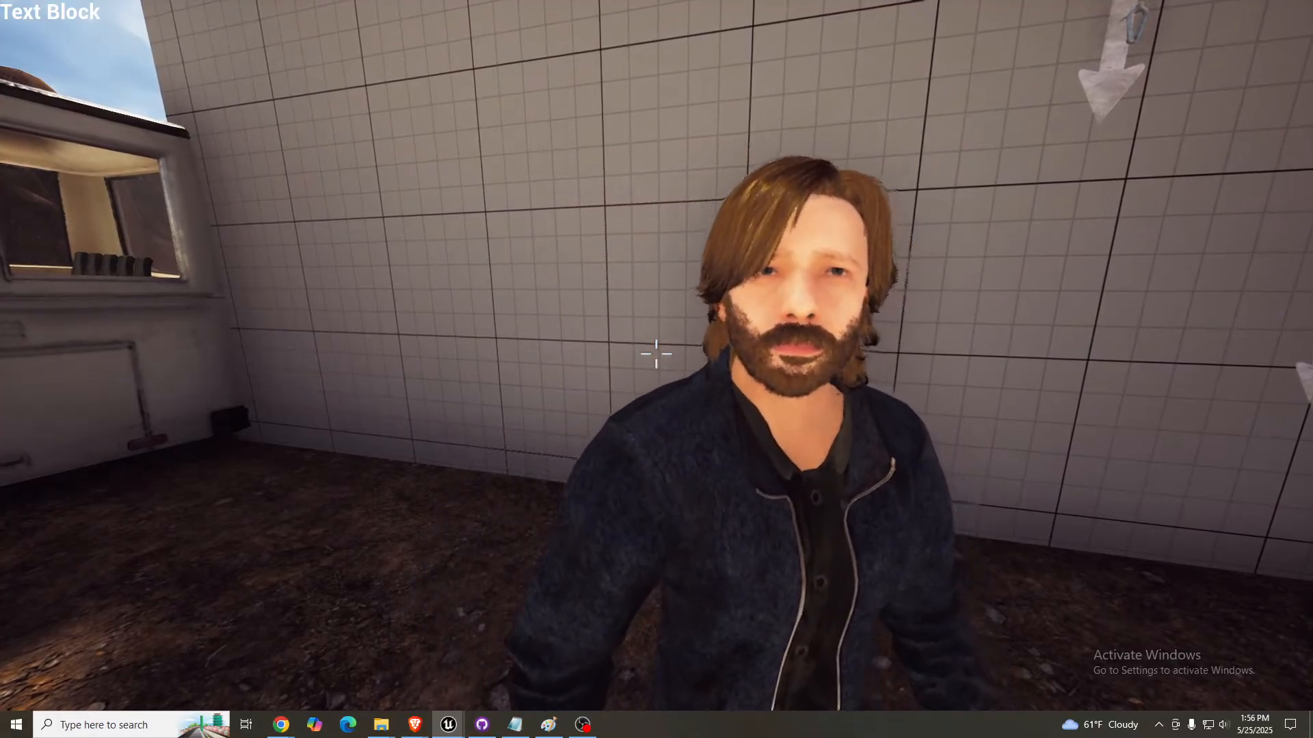
key("e")
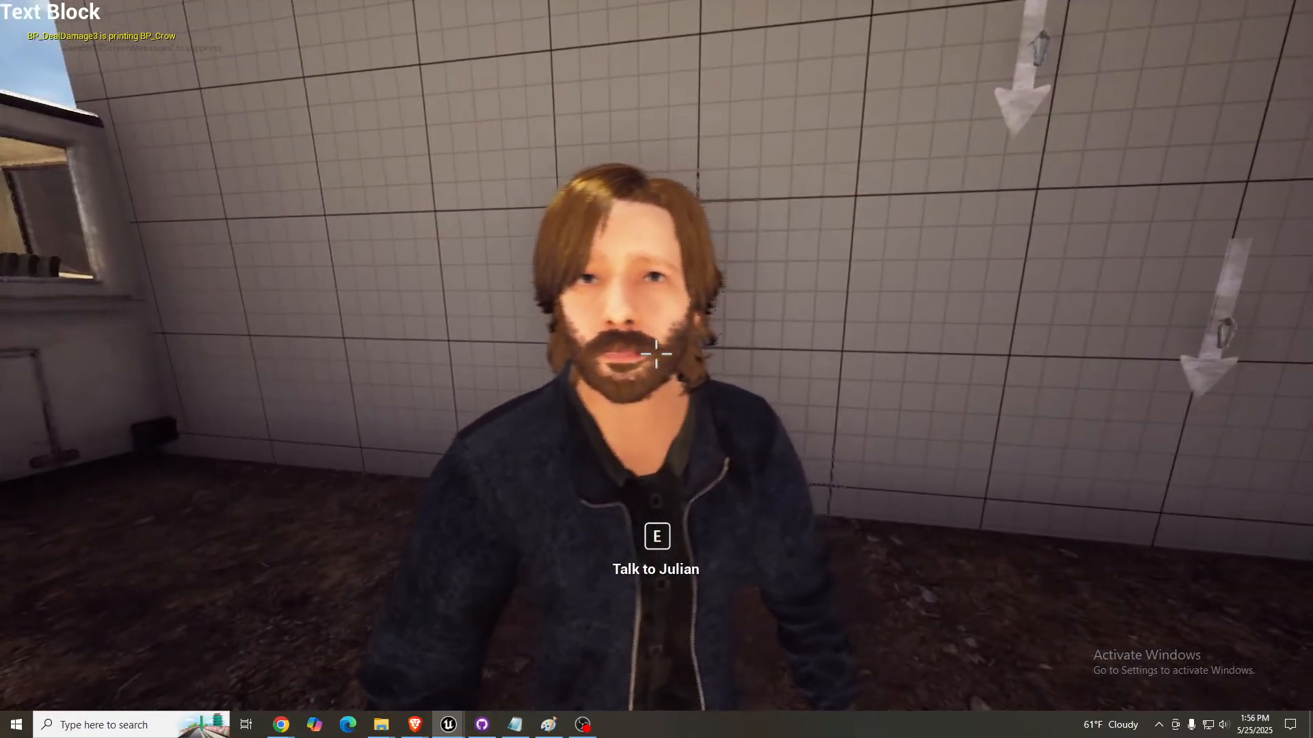
- End the play session, frame Julian from farther back, and bring the viewport out of full screen
key("Escape")
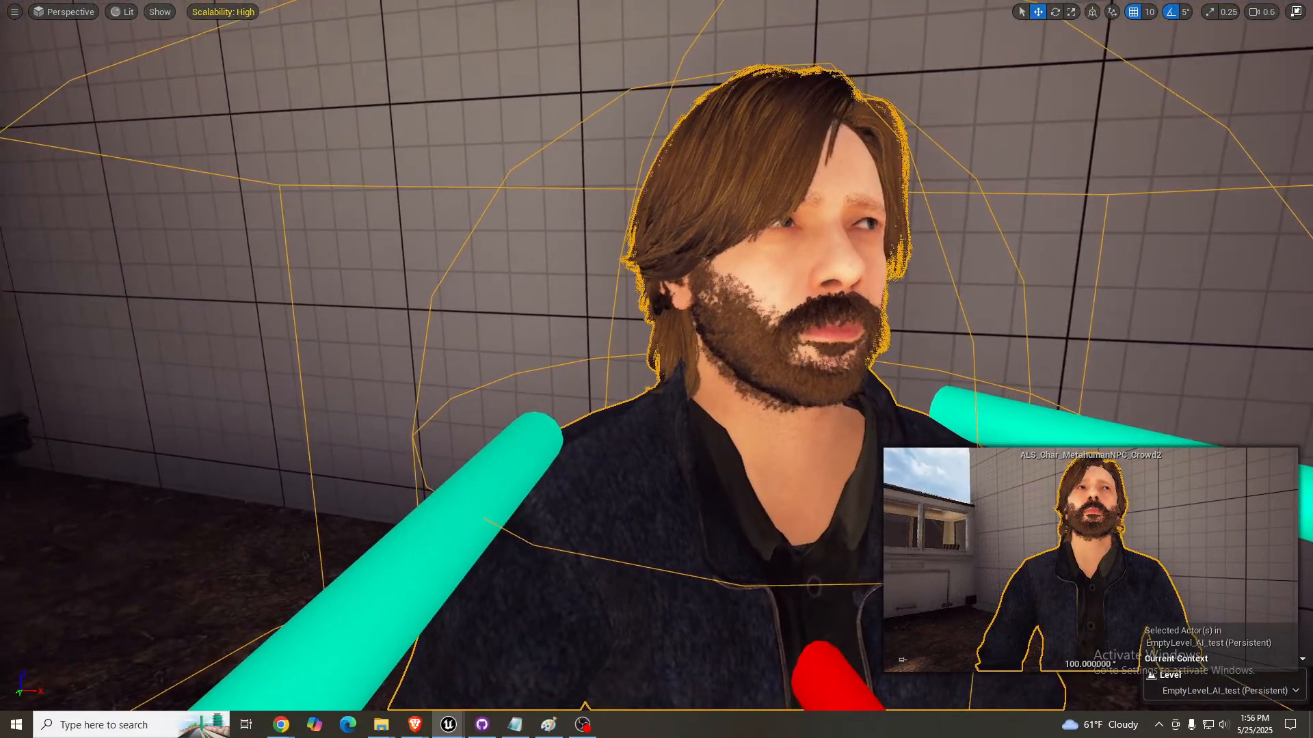
right_click_drag(776, 348, 733, 374)
key("s")
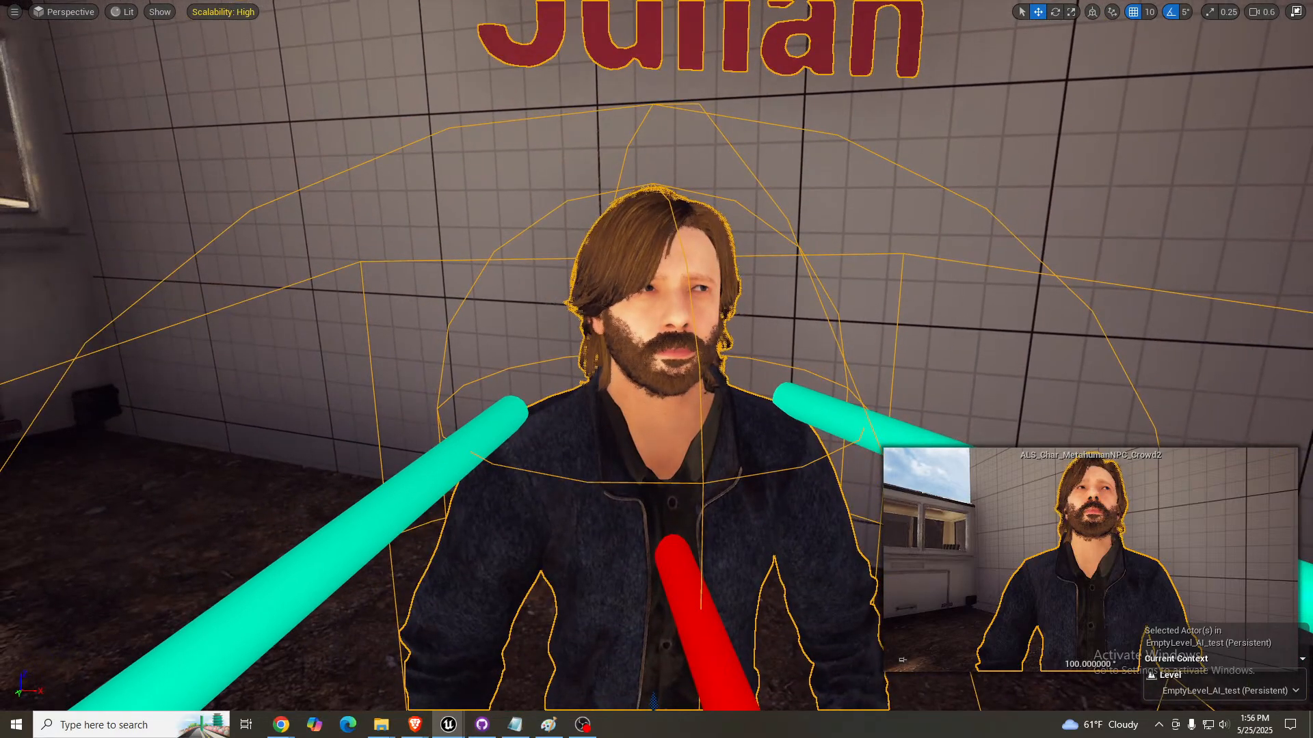
key("F11")
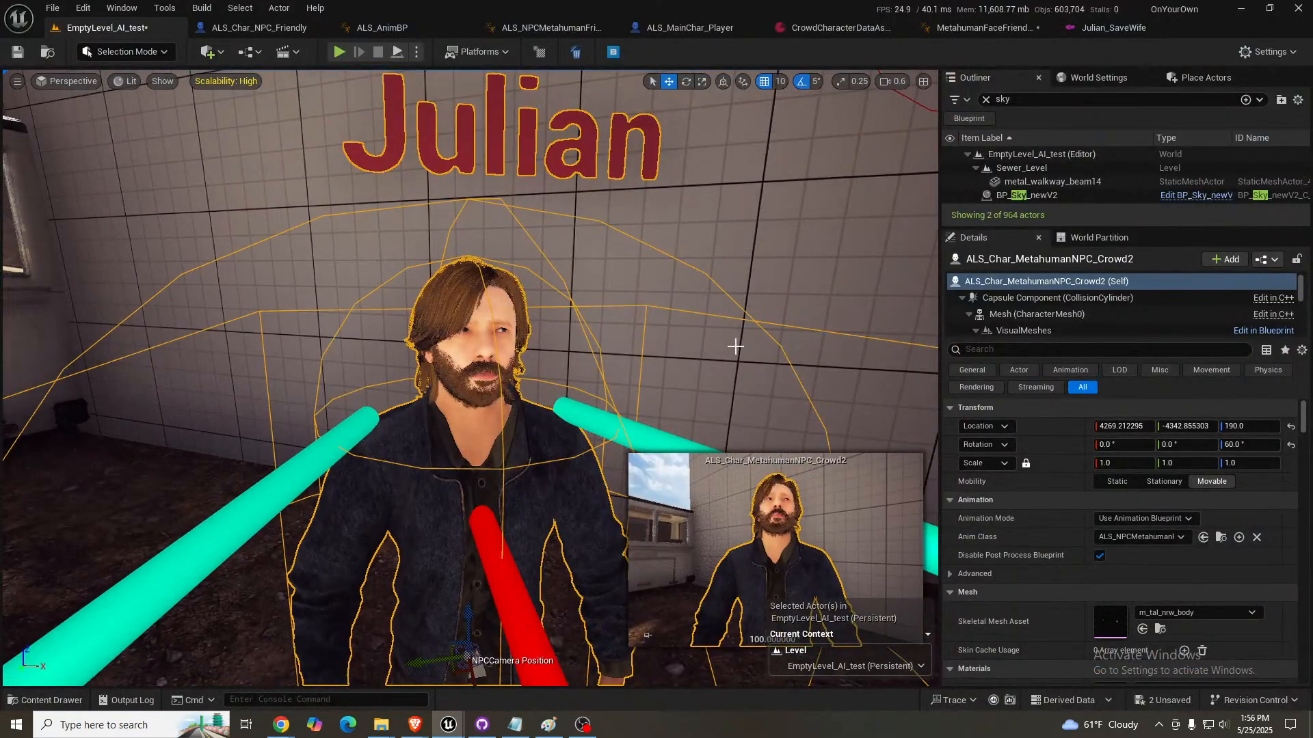
- In the ALS_Char_MetahumanNPC_Crowd blueprint, select the Groom_beard component and examine its materials, groom asset and Mesh Deformer setting
left_click(275, 30)
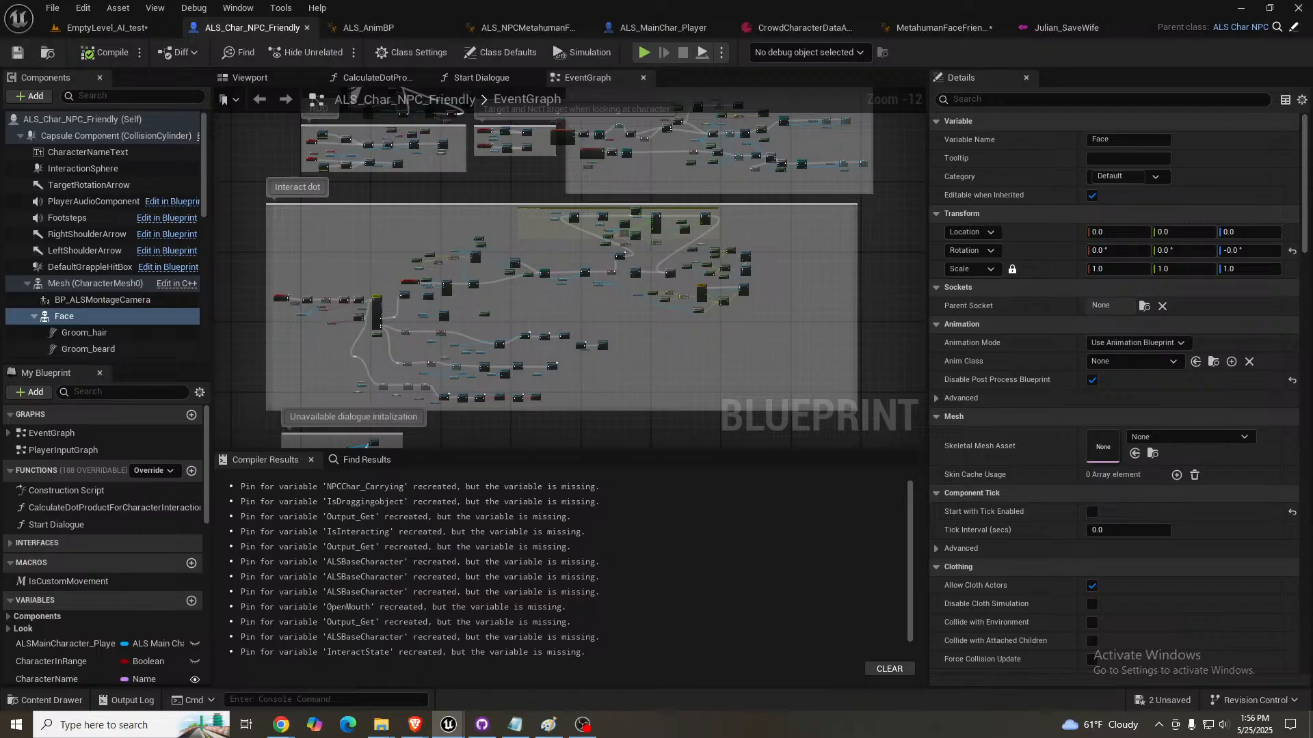
left_click_drag(1312, 157, 1094, 34)
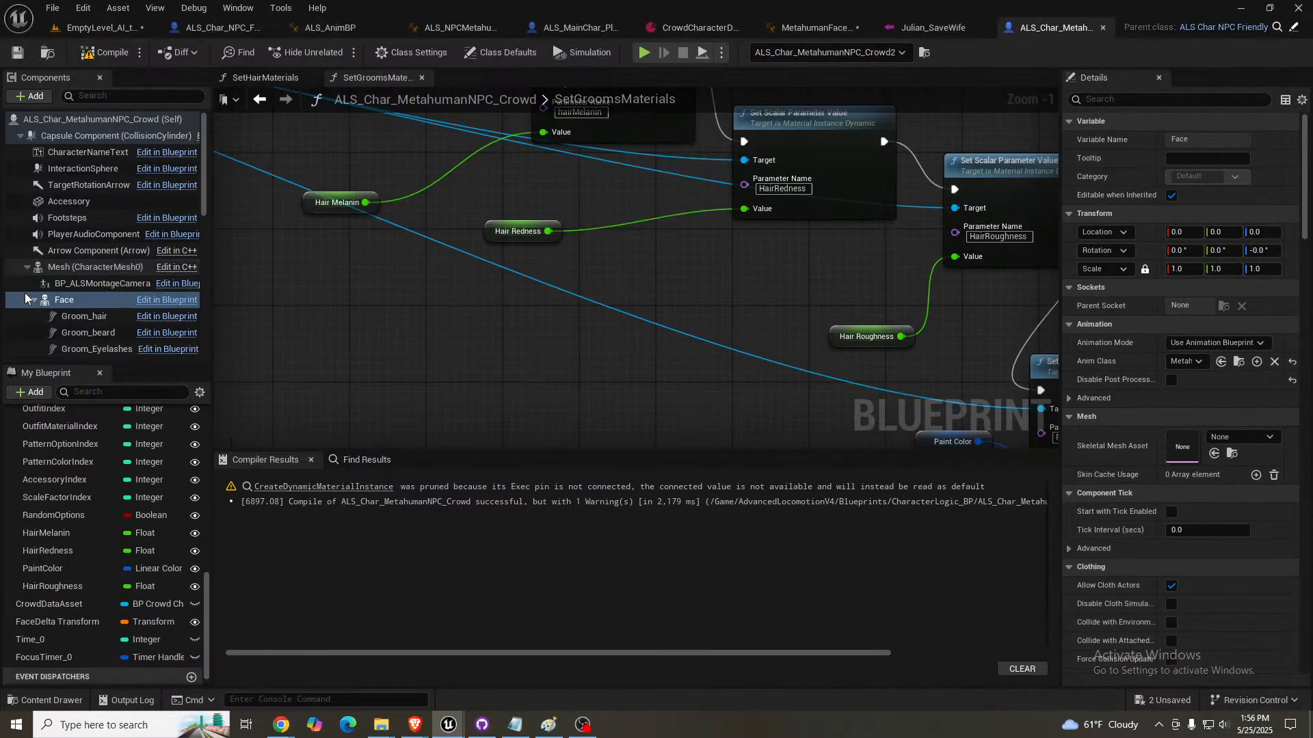
left_click(93, 334)
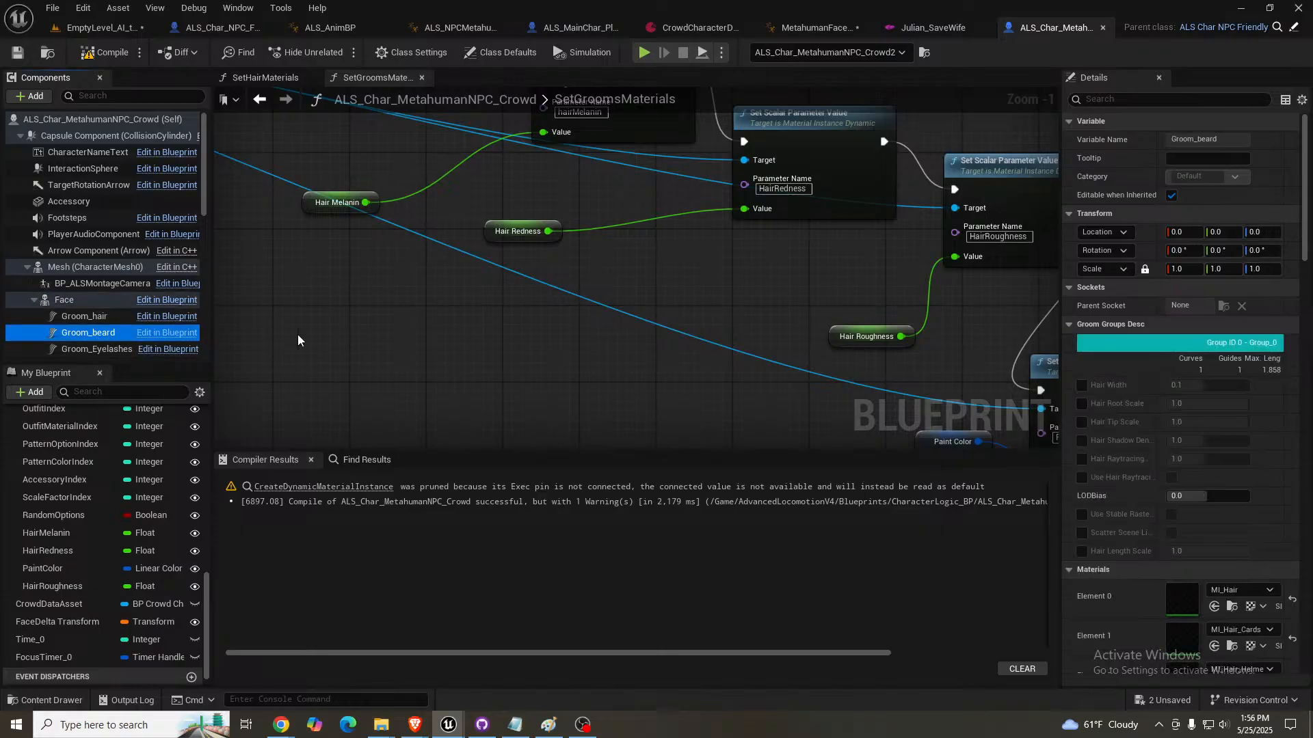
scroll(1128, 439, "down", 6)
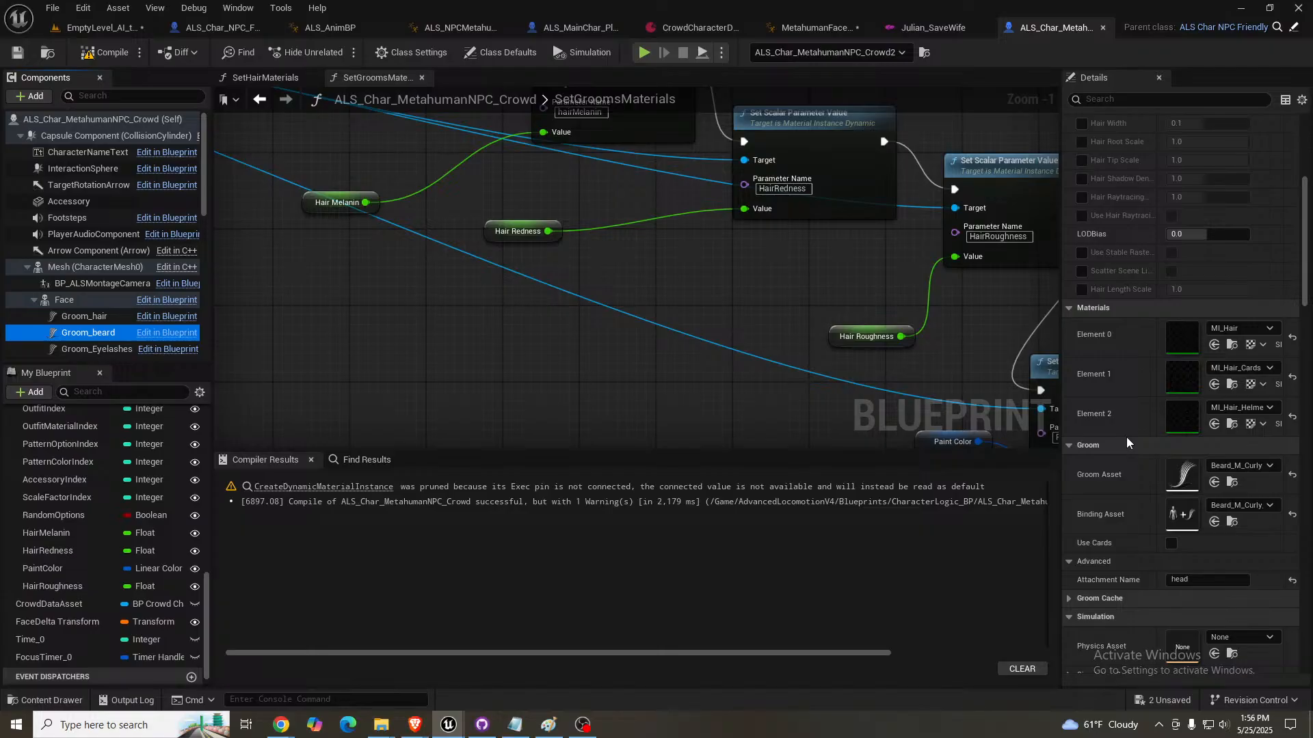
scroll(1127, 442, "down", 3)
scroll(1126, 437, "down", 6)
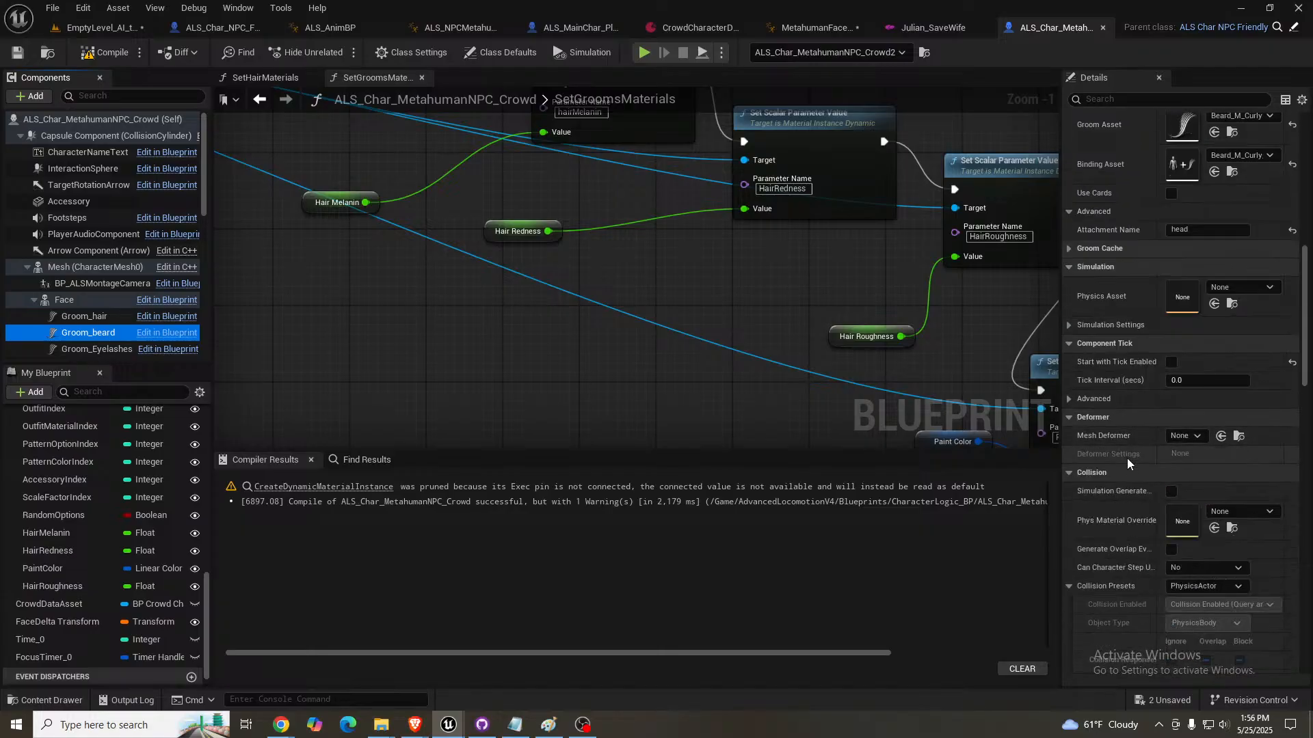
left_click(1197, 436)
left_click(1198, 435)
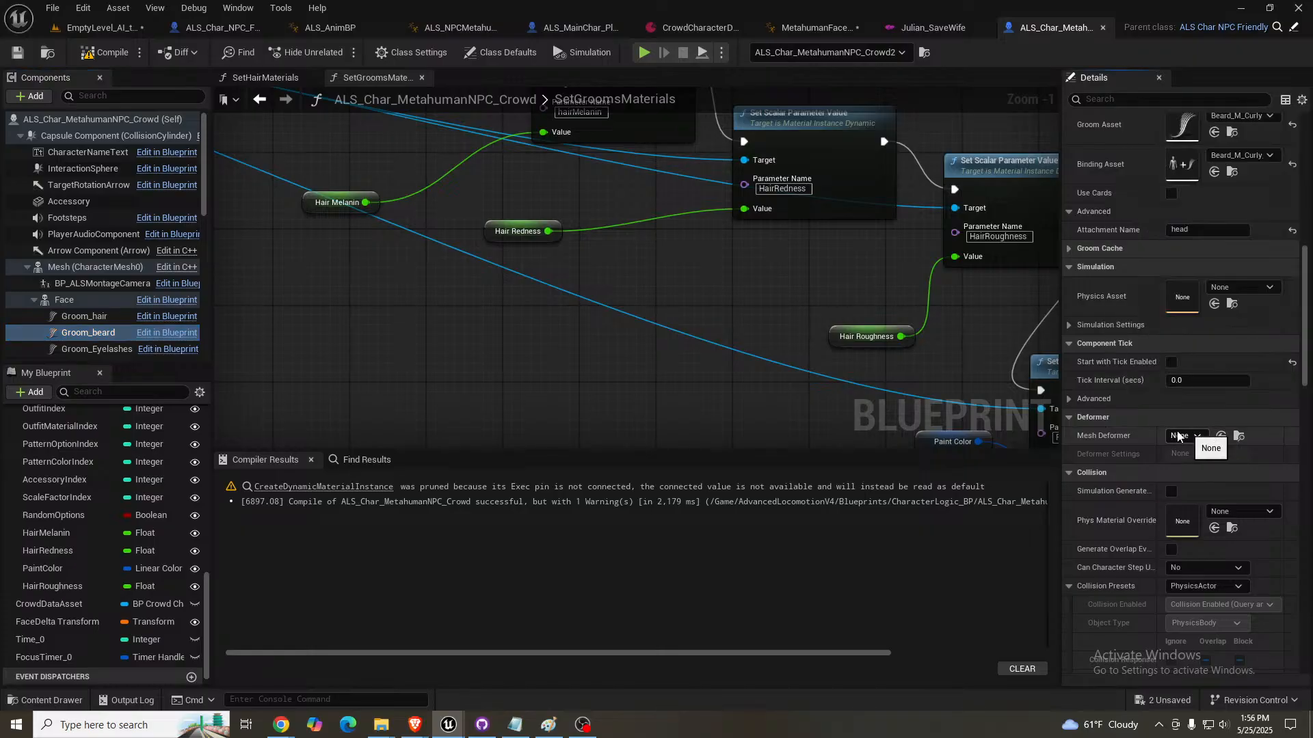
- Look through Groom_beard's collision, rendering and event properties, and open its Beard_M_Curly groom asset
scroll(1128, 428, "down", 8)
scroll(1127, 428, "down", 4)
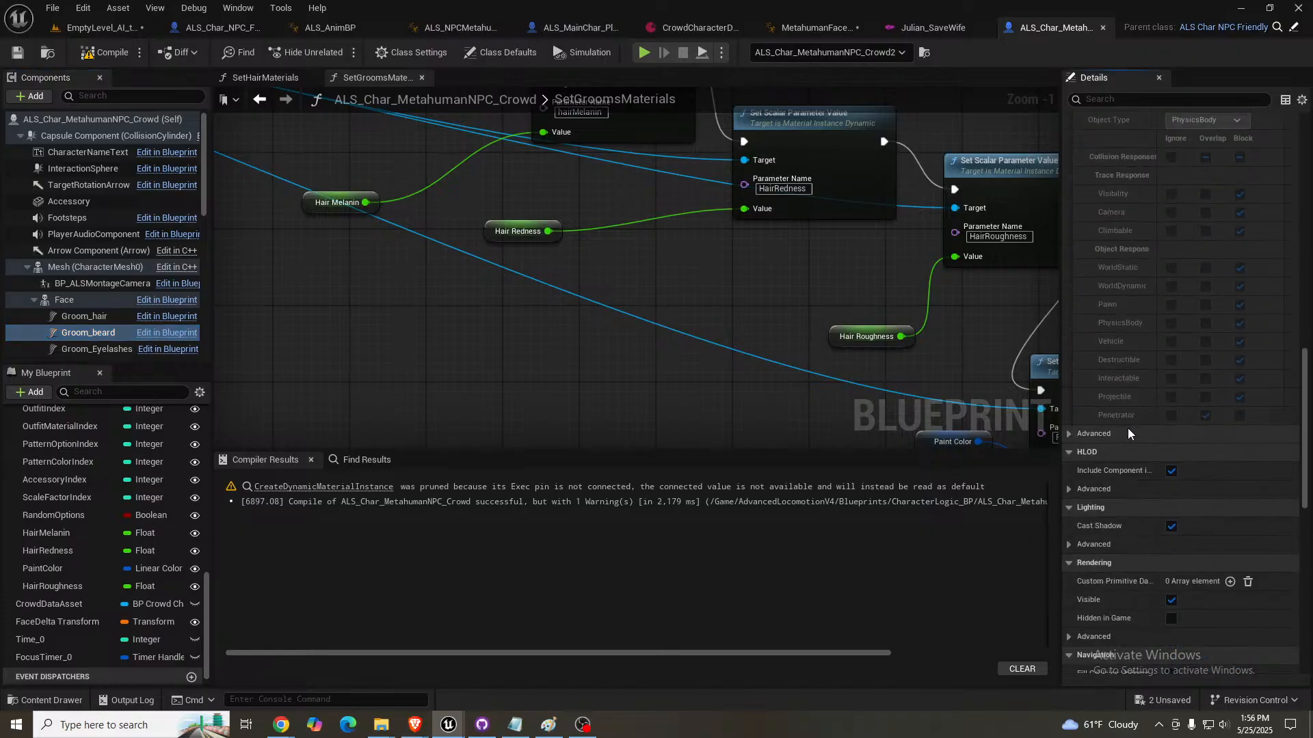
scroll(1127, 428, "down", 4)
scroll(1126, 428, "down", 1)
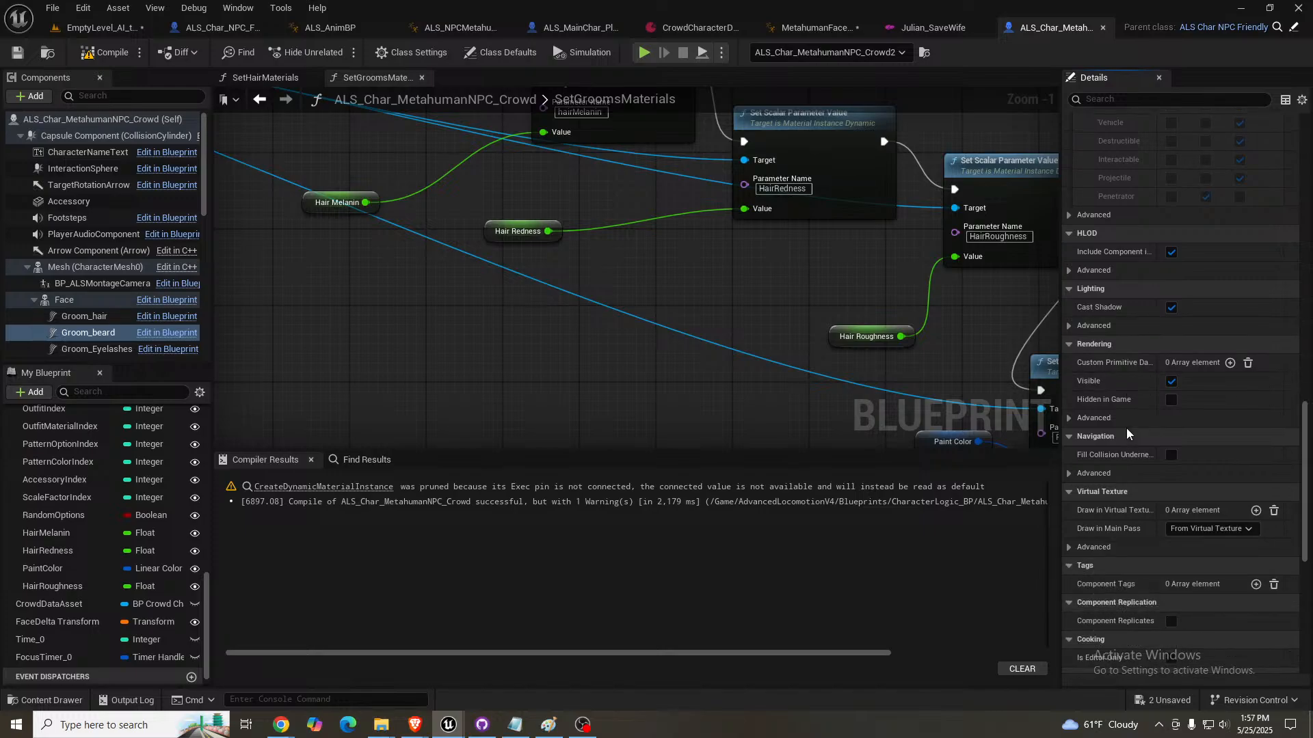
scroll(1126, 428, "down", 5)
scroll(1126, 428, "down", 8)
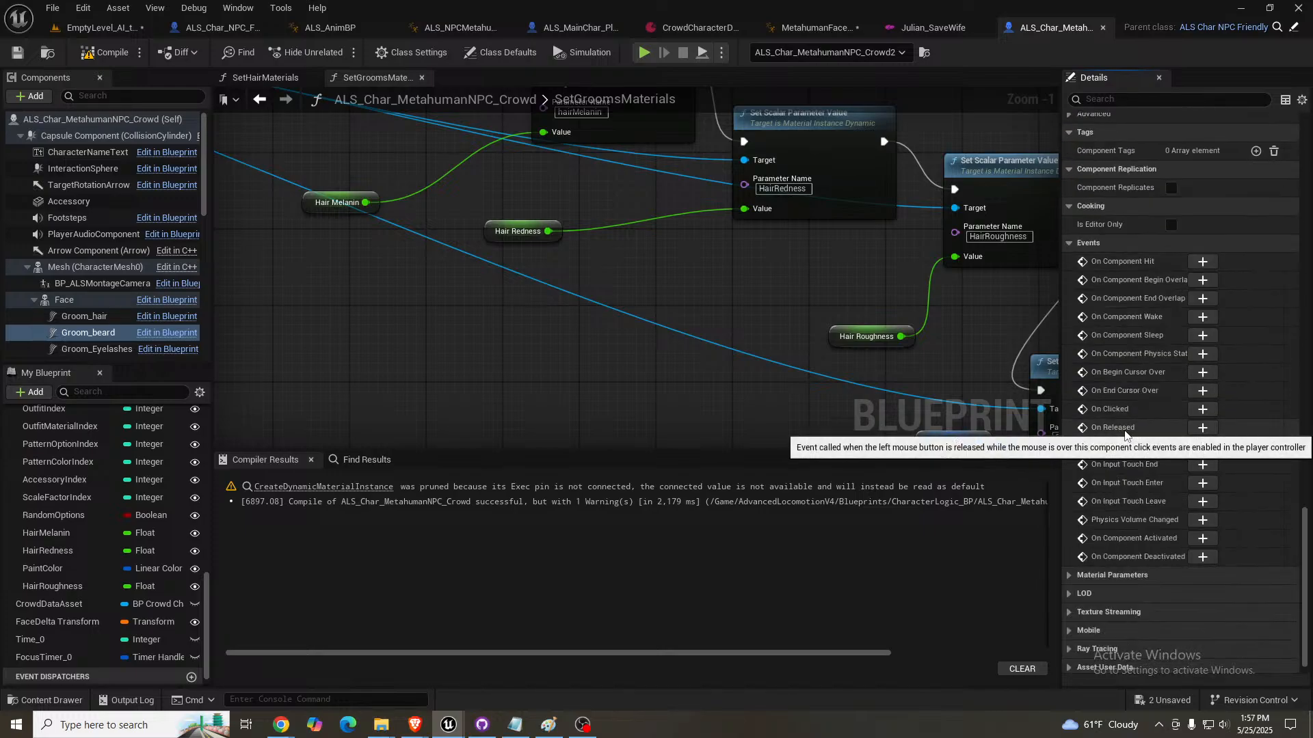
scroll(1126, 432, "up", 10)
scroll(1121, 443, "up", 12)
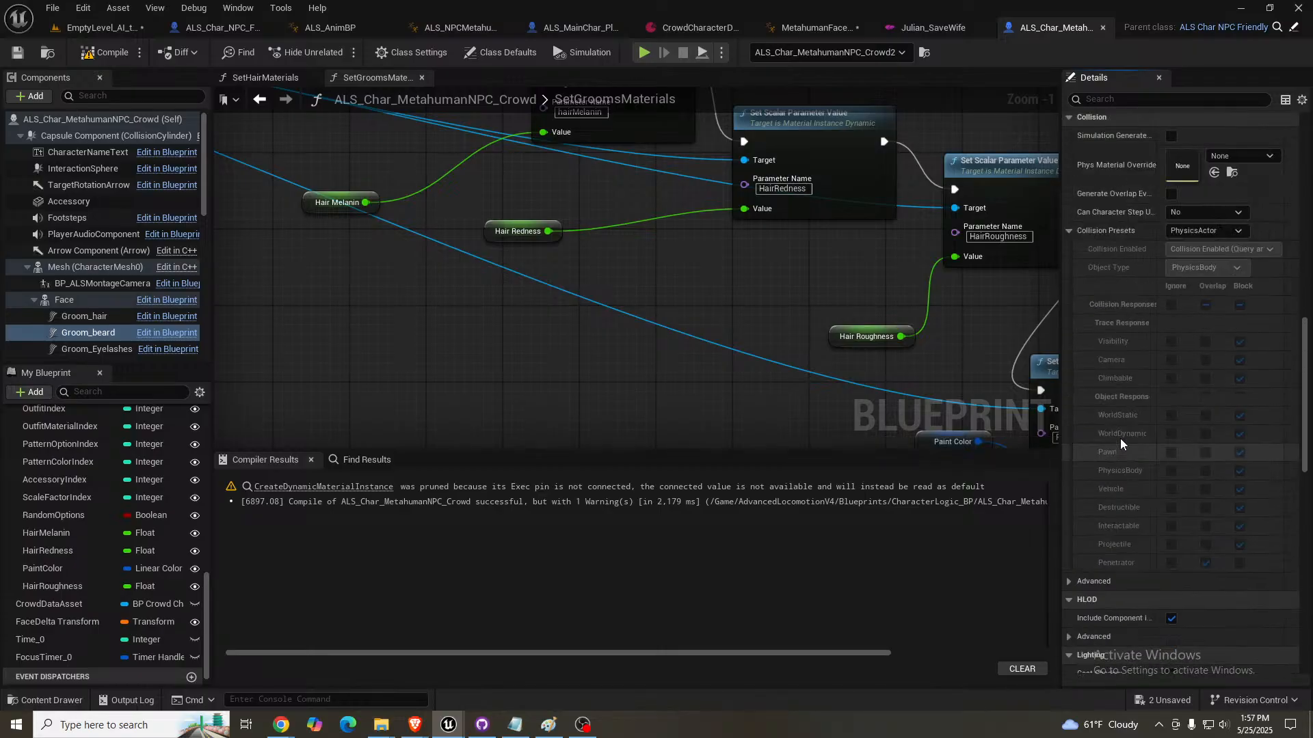
scroll(1120, 444, "up", 2)
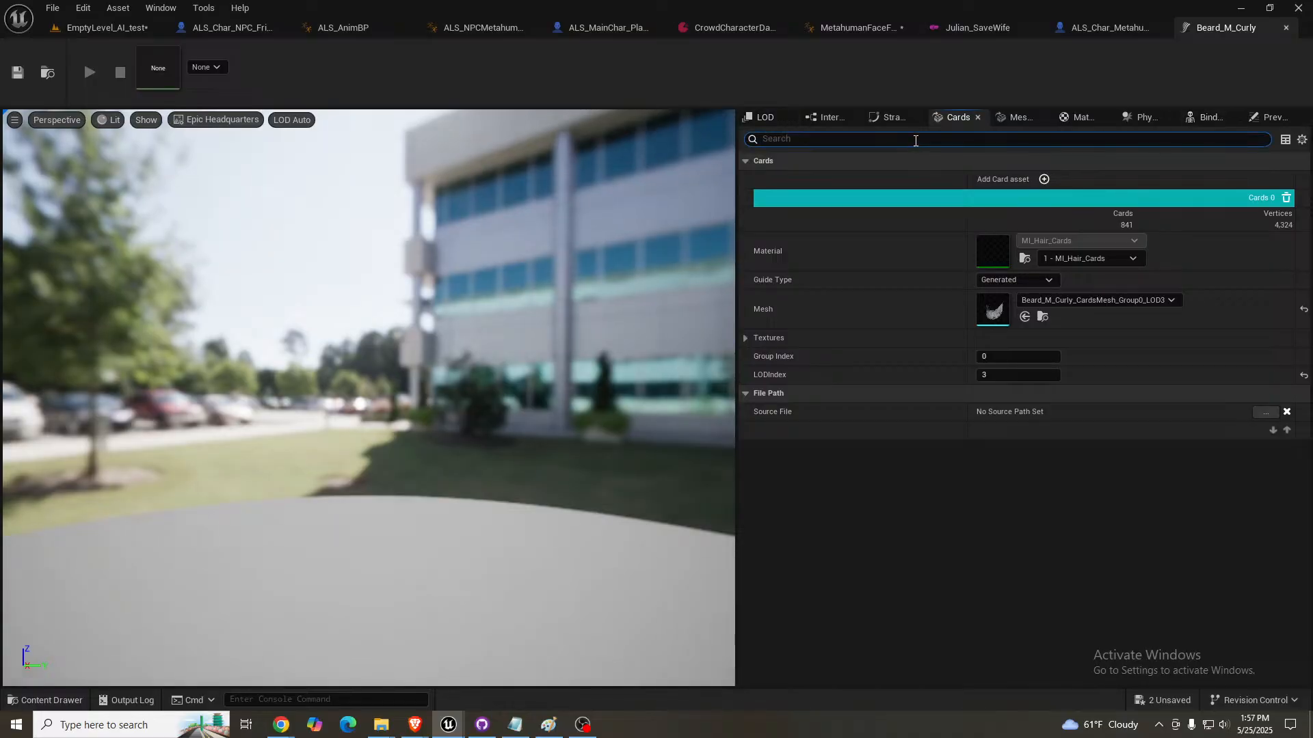
- Search Beard_M_Curly's Cards settings for "ani" and review its Strands, Interpolation and LOD settings, including the LOD 0 Simulation options
type("ani")
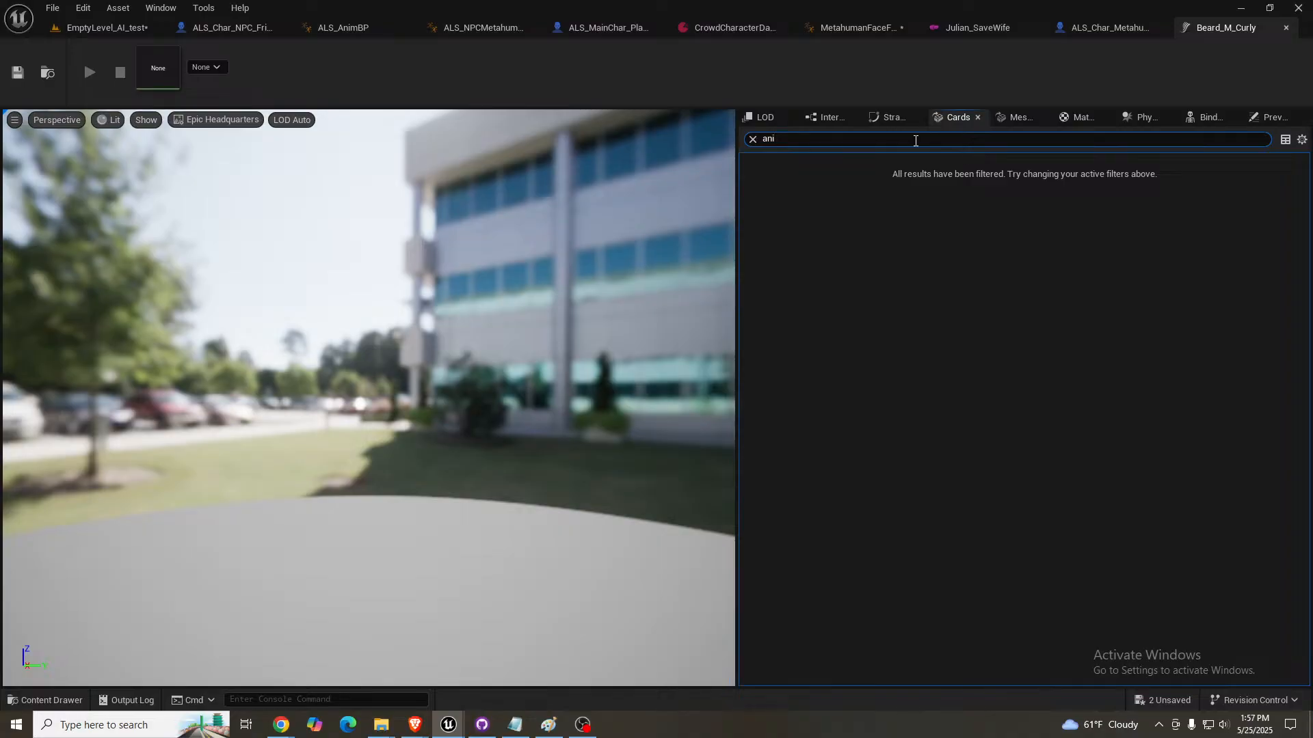
left_click(882, 119)
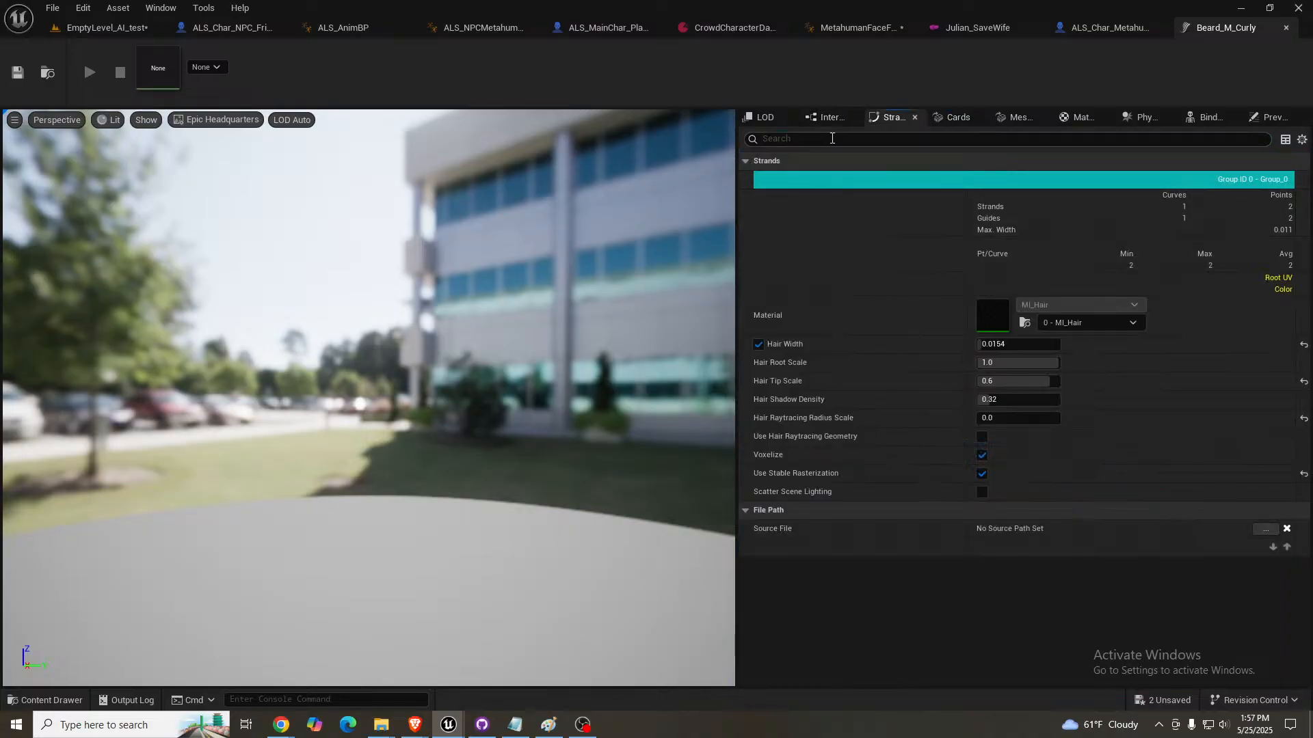
left_click(826, 120)
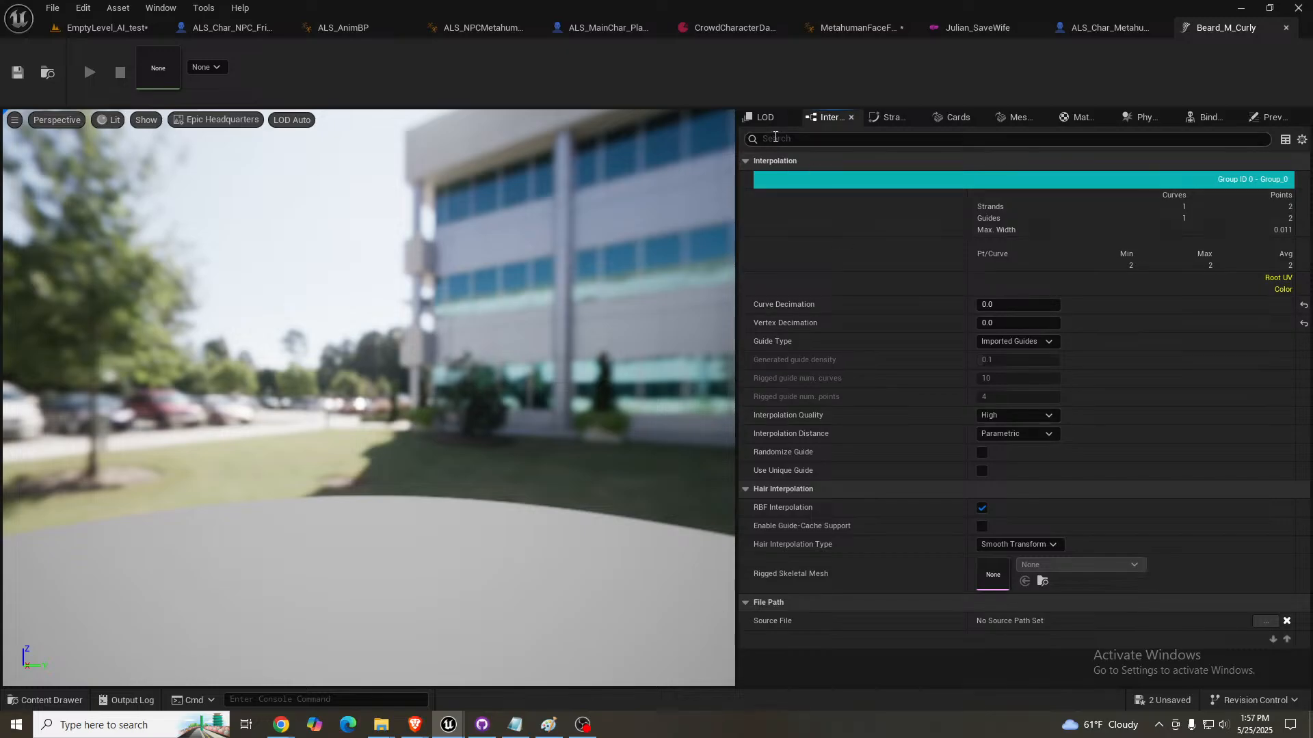
left_click(766, 119)
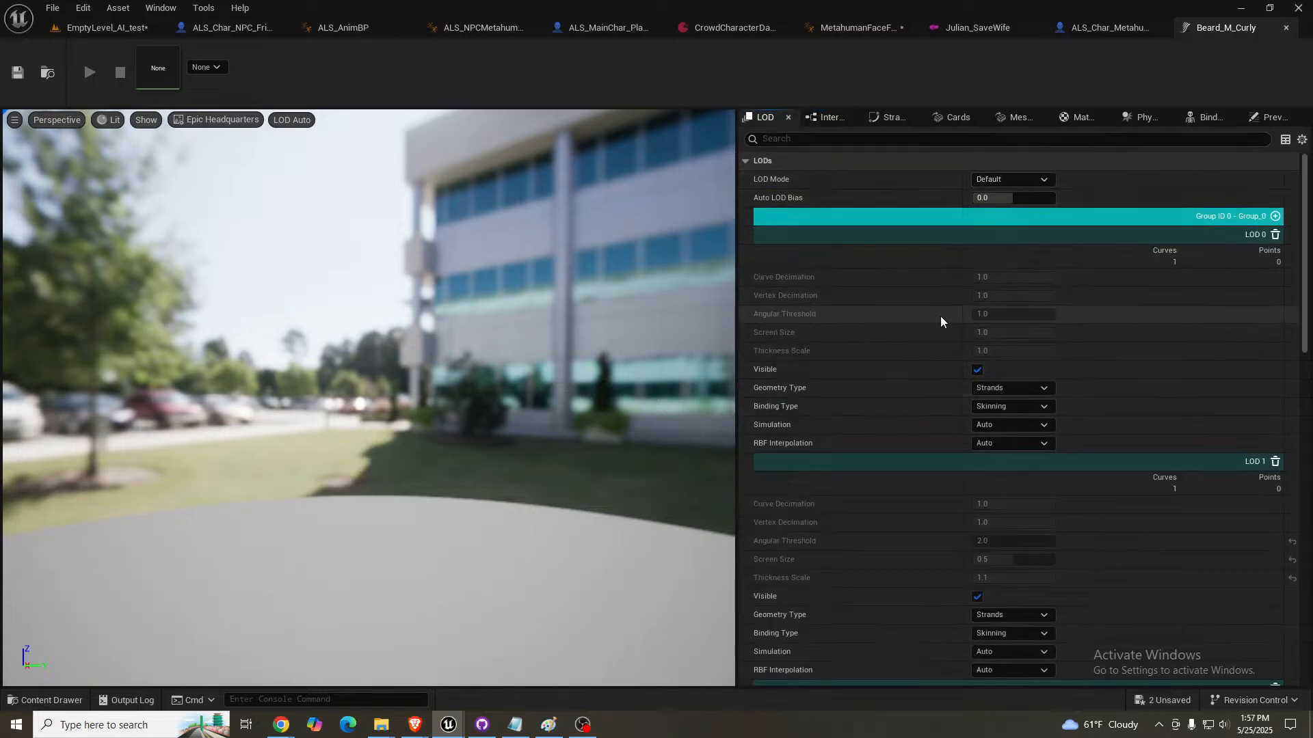
left_click(1003, 425)
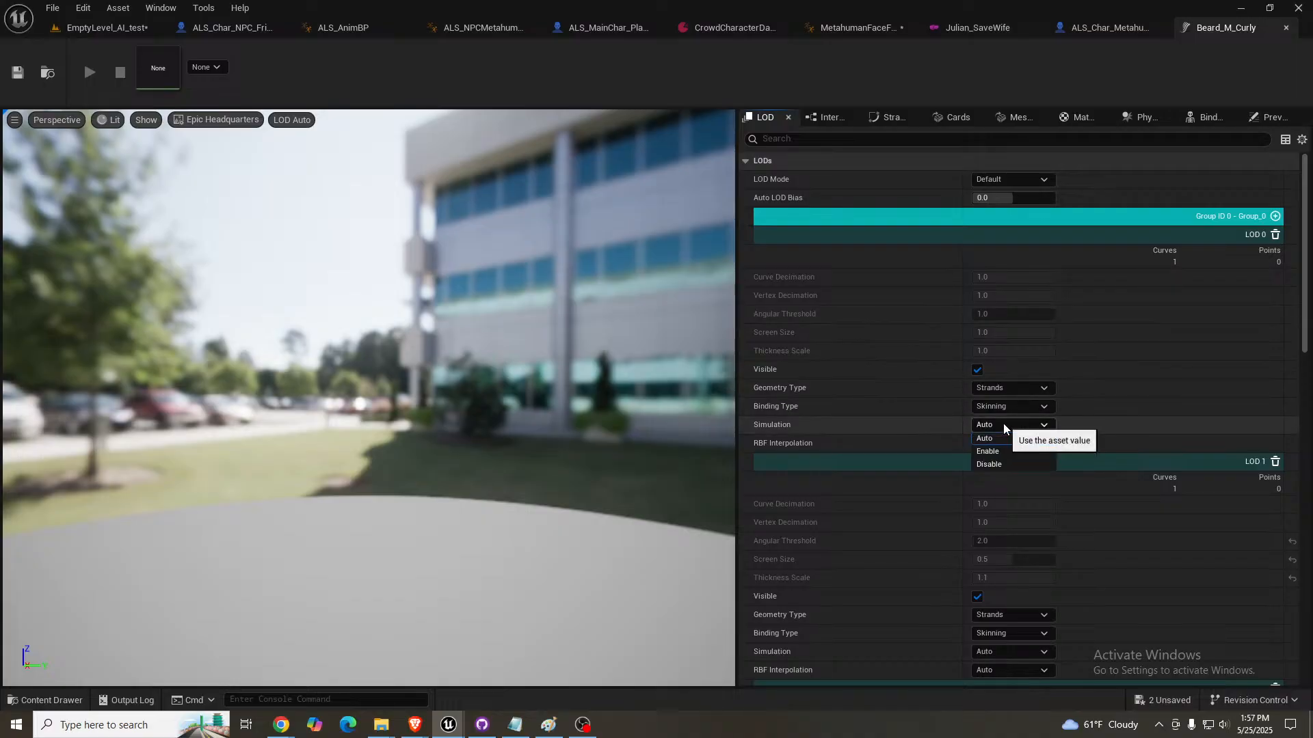
left_click(1003, 425)
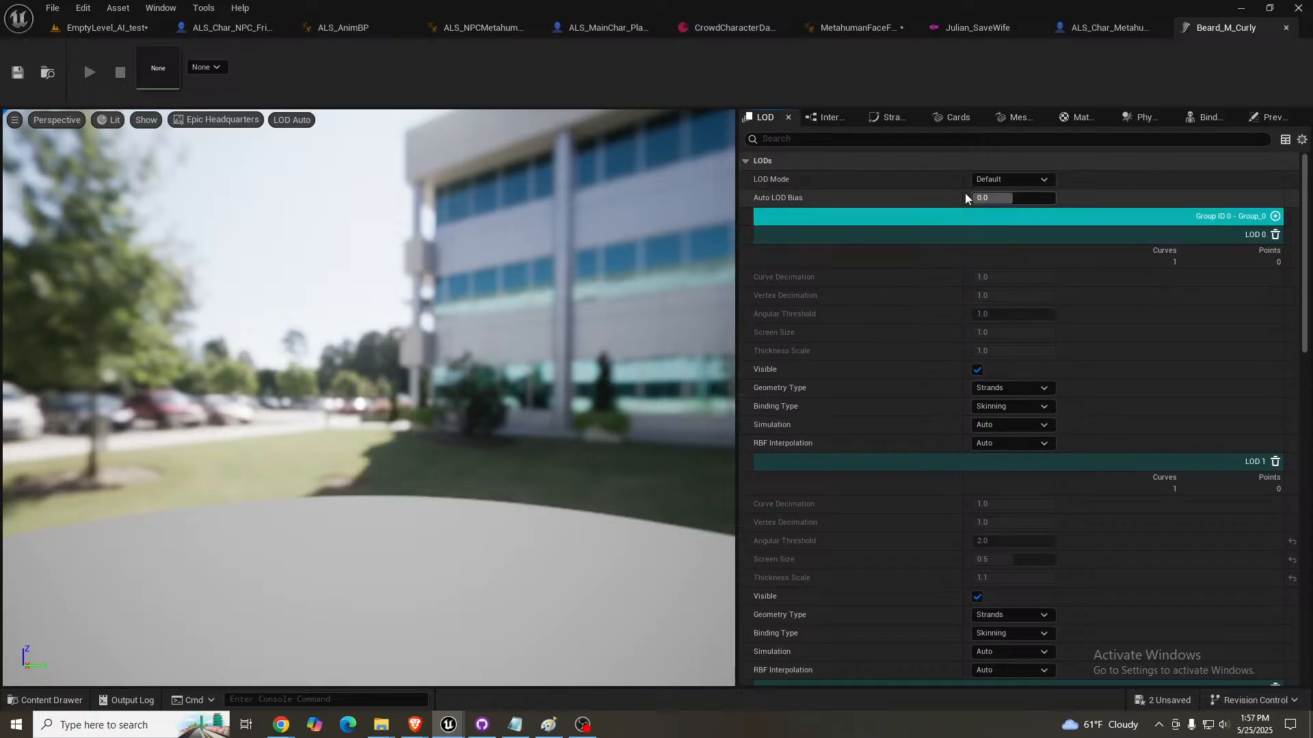
- Review the Meshes, Physics and Bindings settings of the Beard_M_Curly groom
left_click(1016, 119)
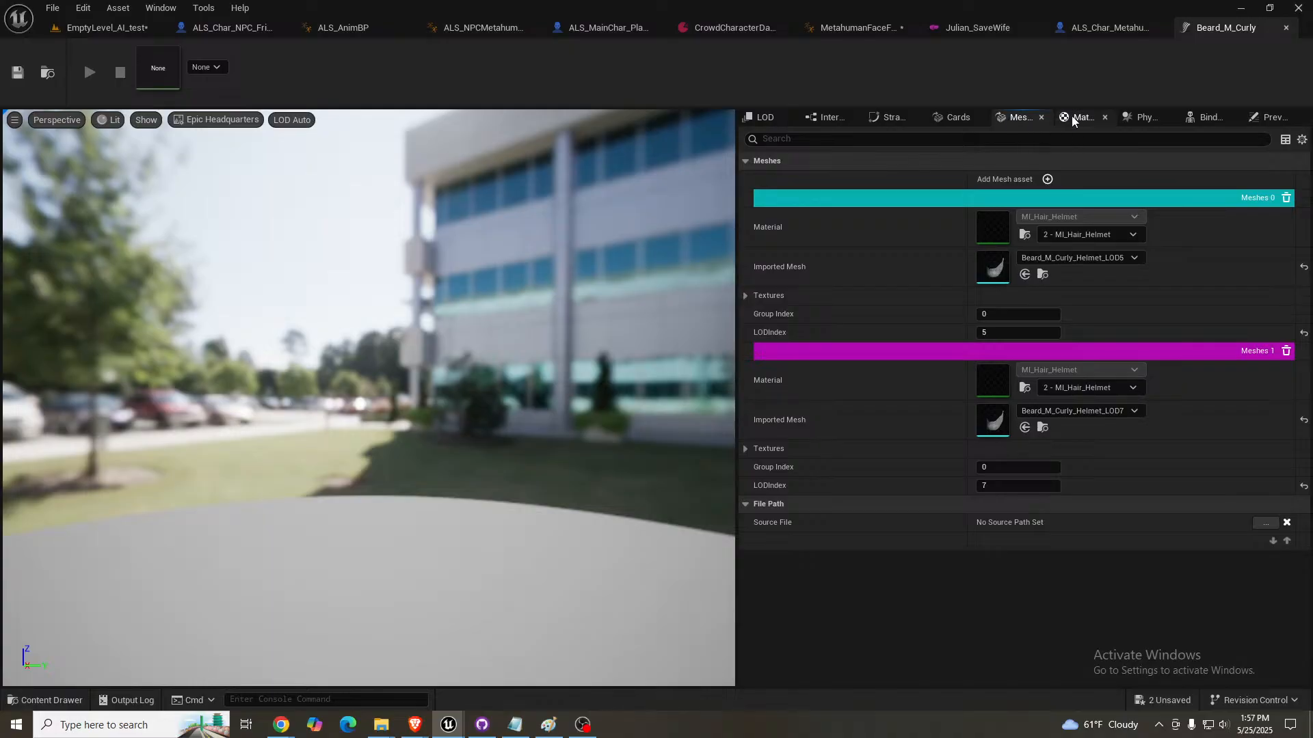
left_click(1148, 119)
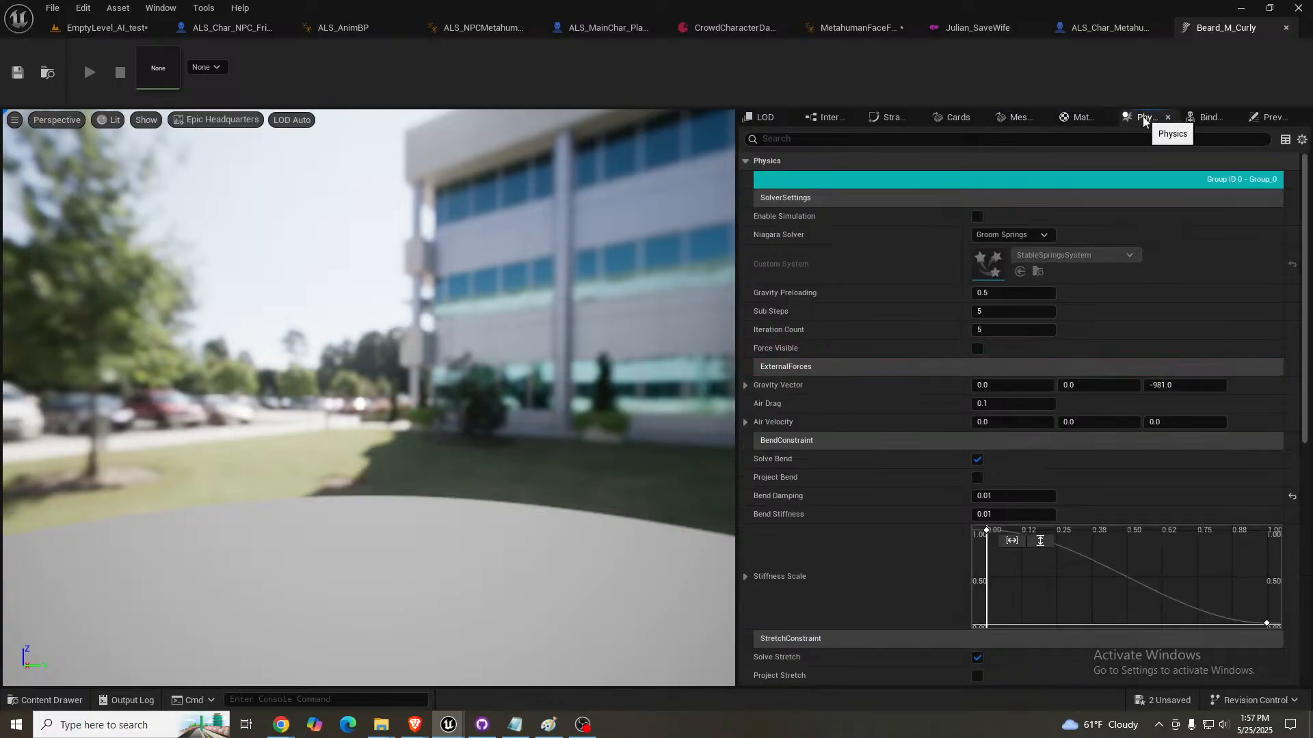
left_click(1212, 121)
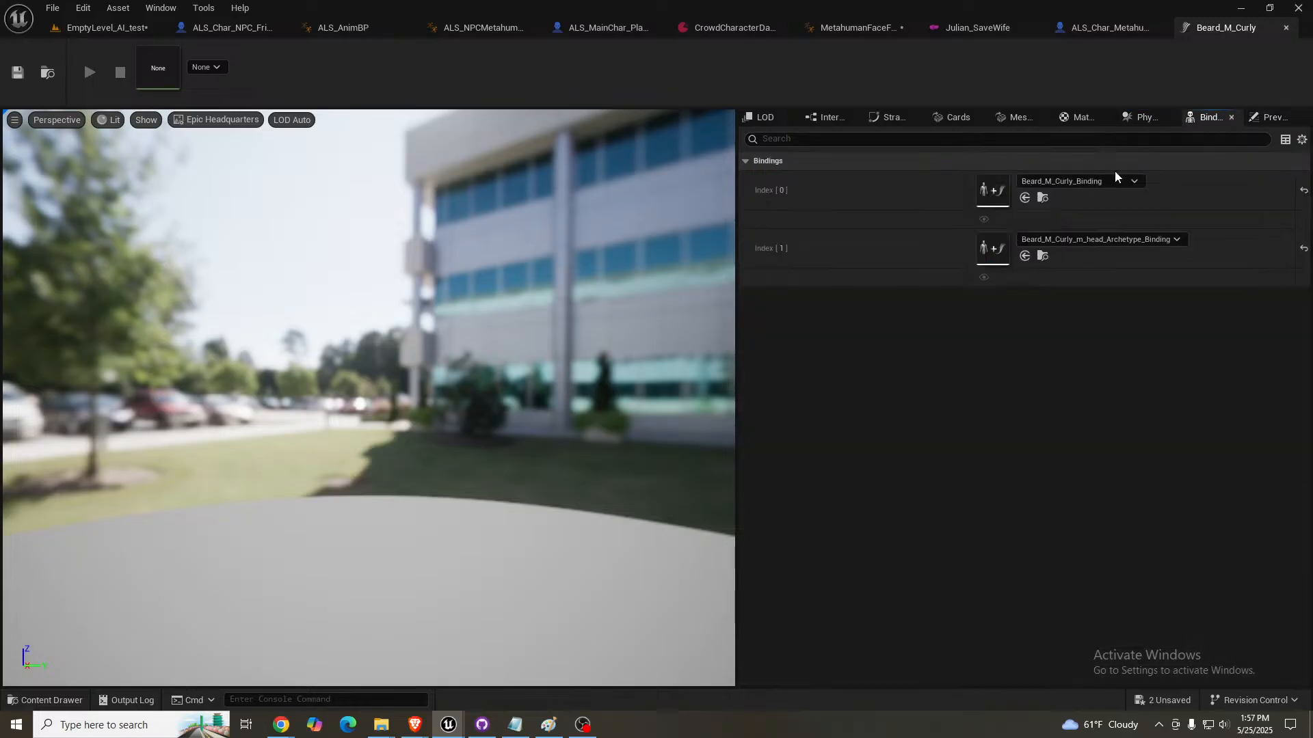
- Examine the Beard_M_Curly_Binding asset's build settings and hair group, close it, and review the groom's material slots and meshes again
double_click(991, 190)
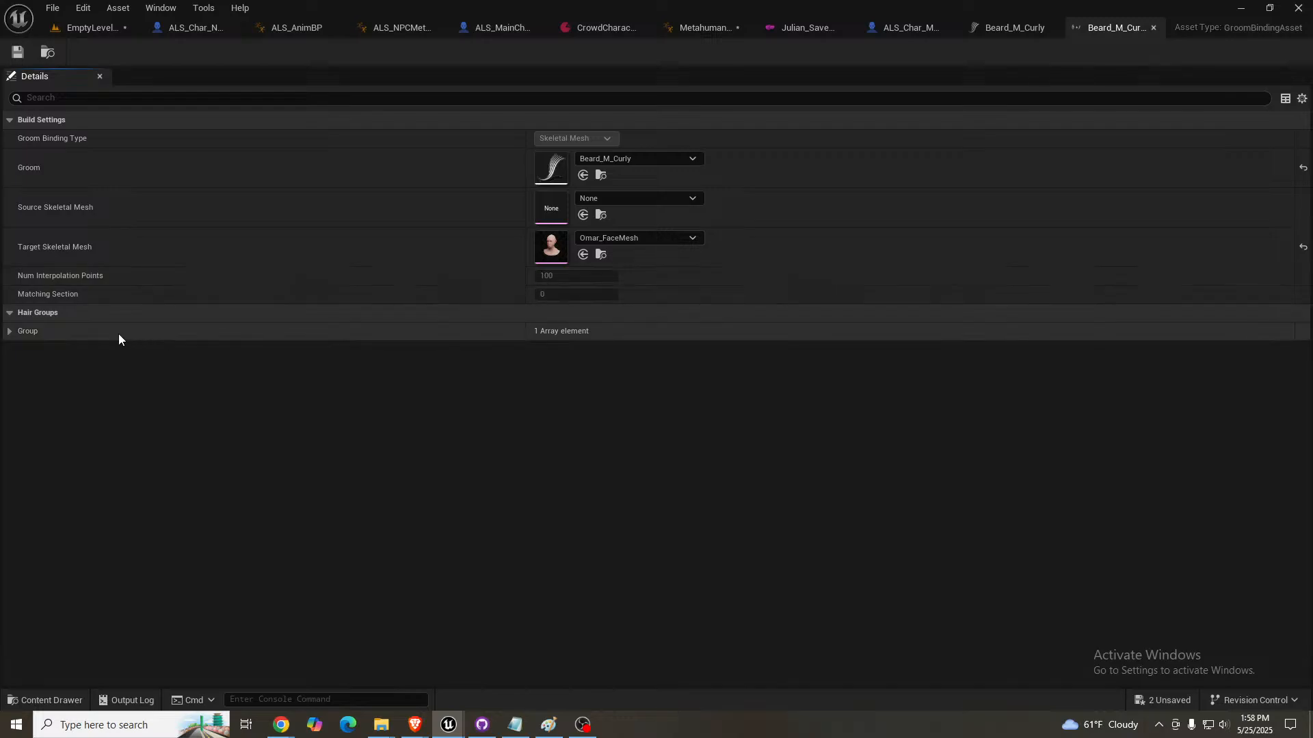
left_click(9, 332)
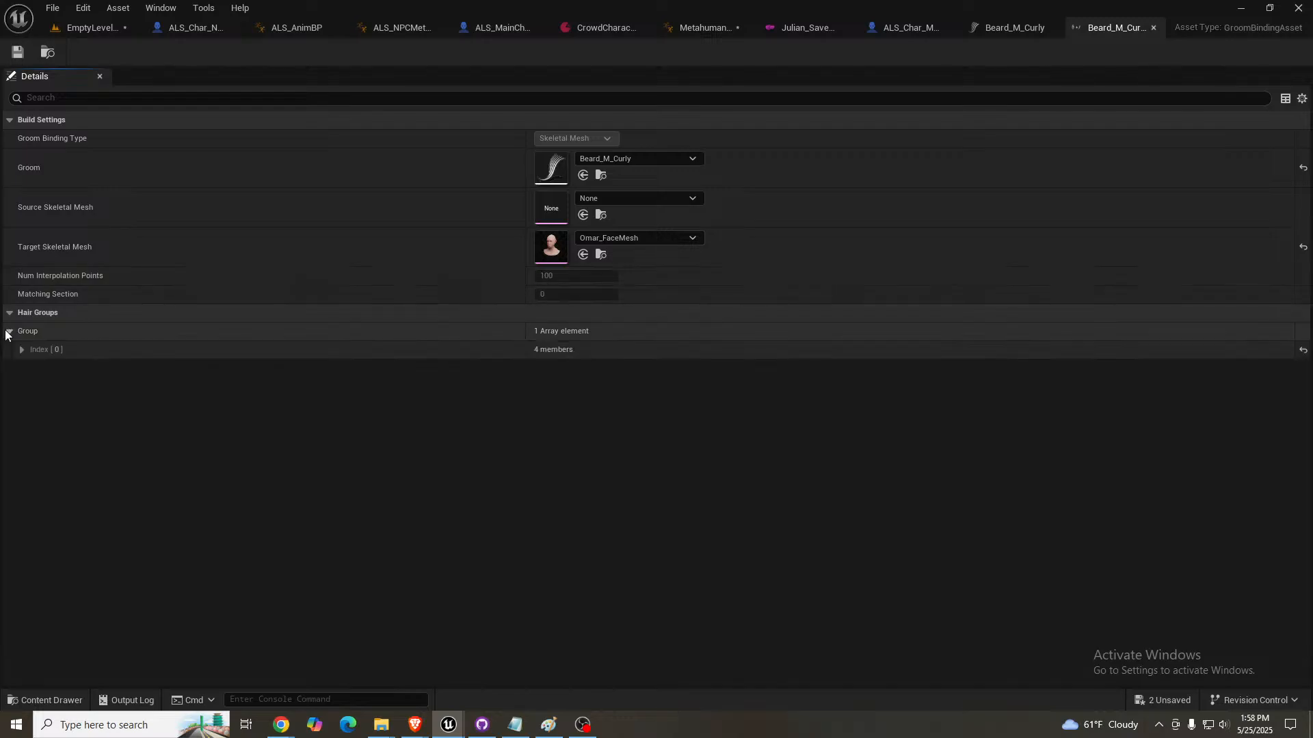
left_click(22, 349)
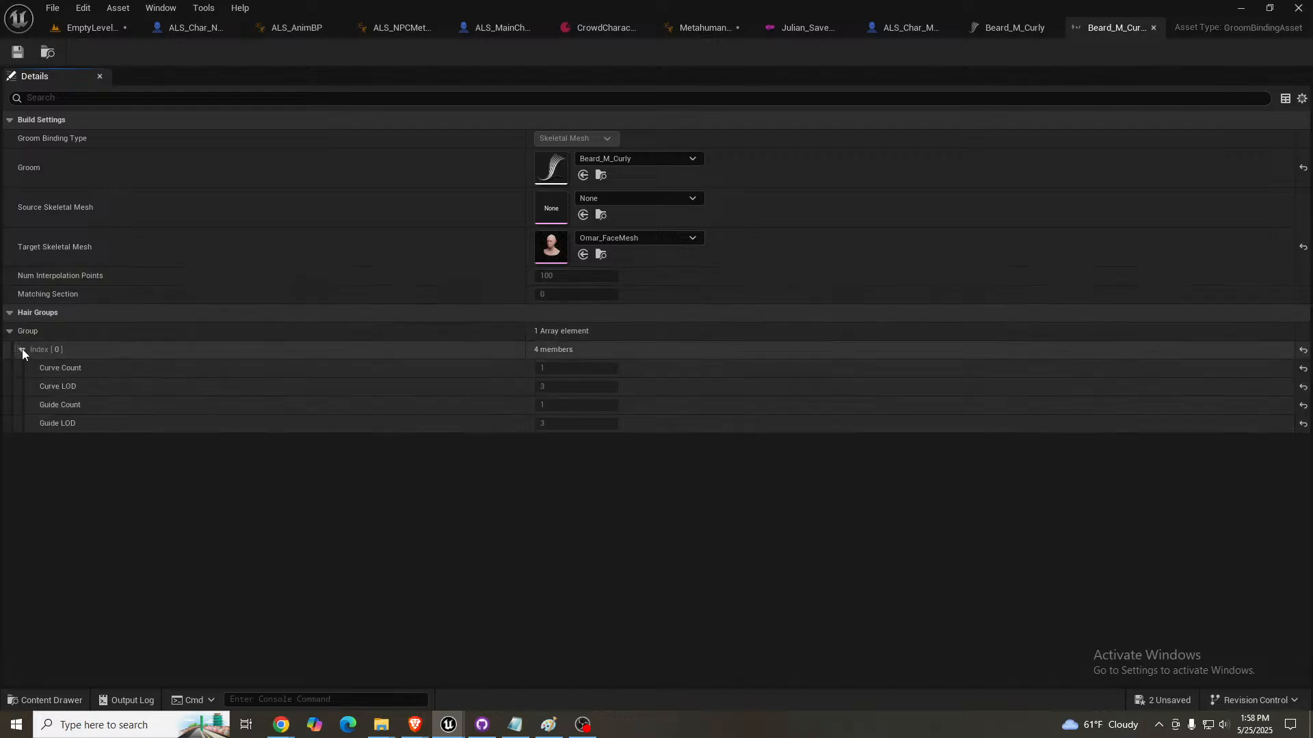
left_click(10, 332)
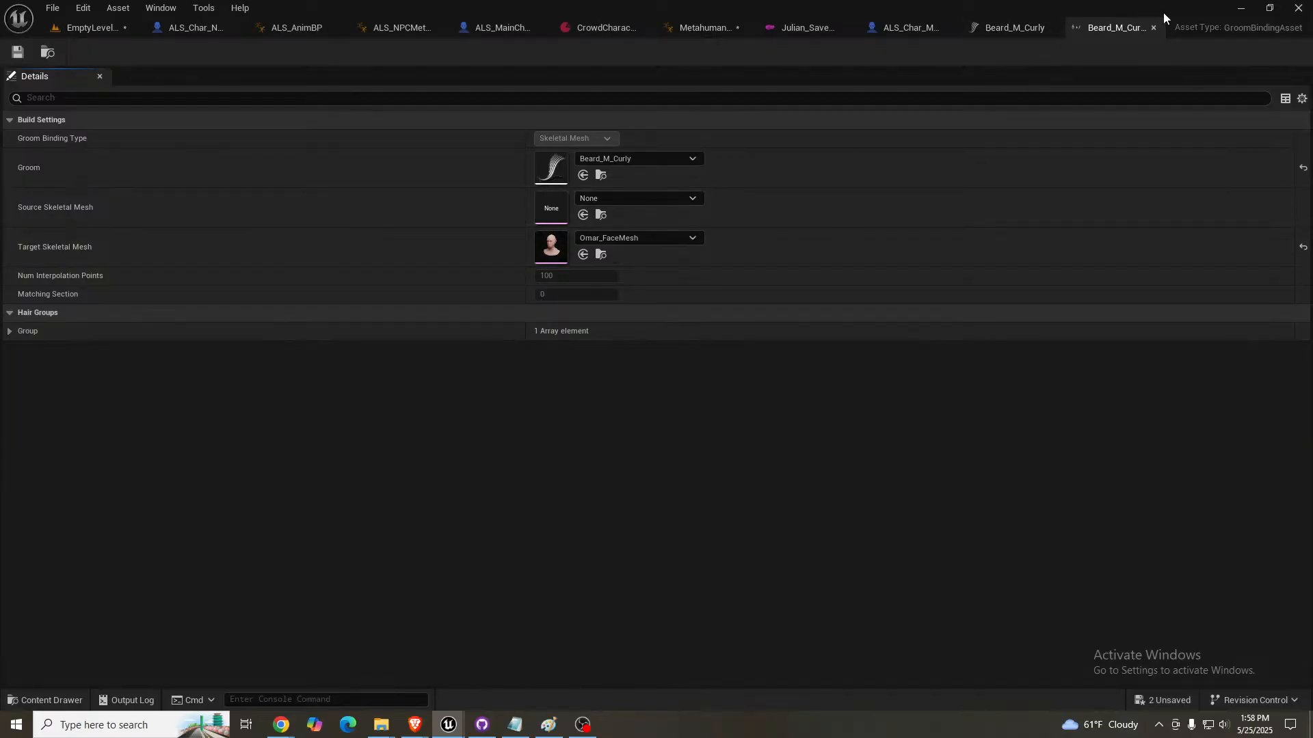
left_click(1152, 28)
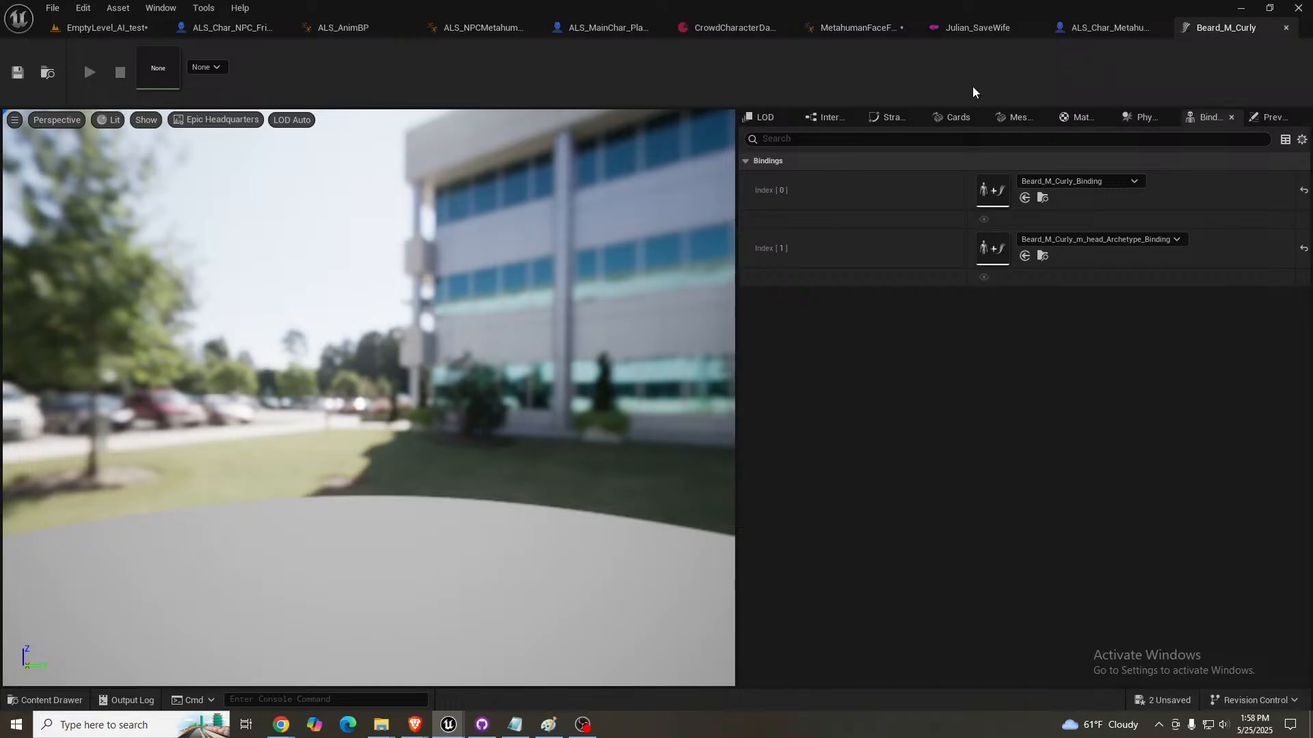
left_click(1068, 123)
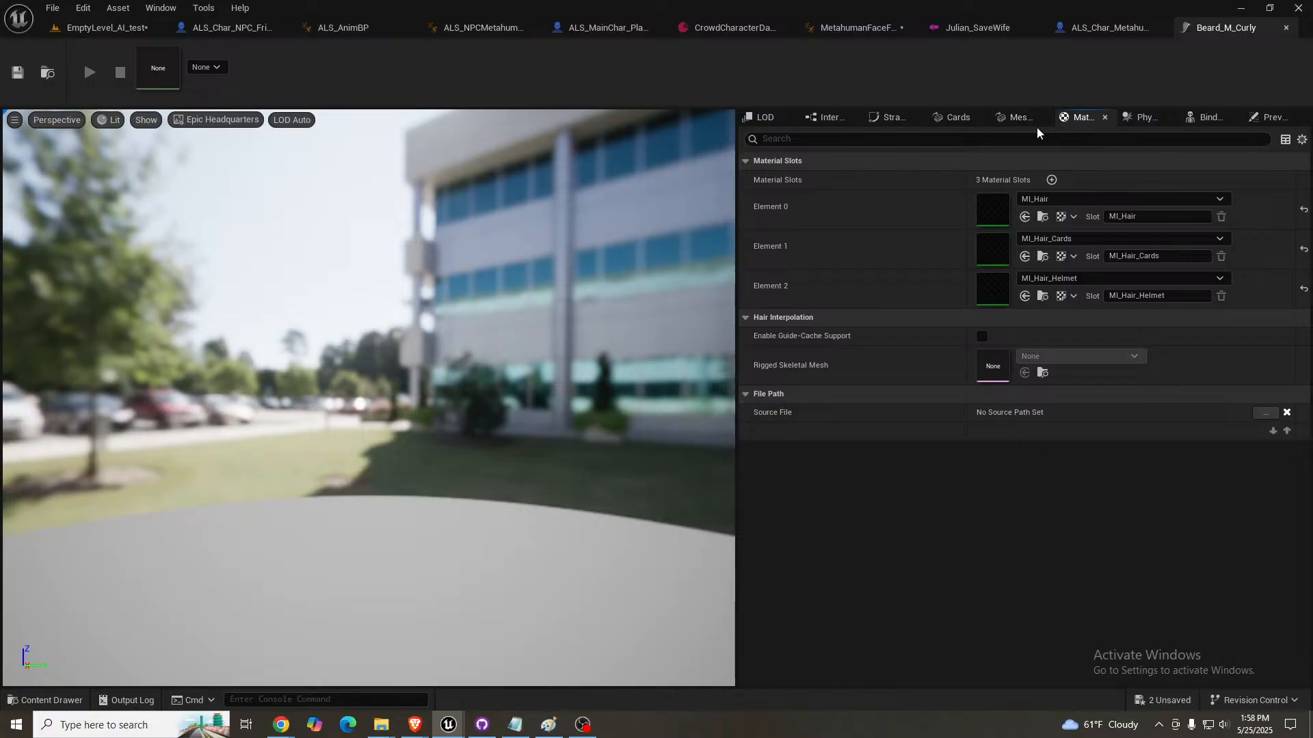
left_click(1016, 117)
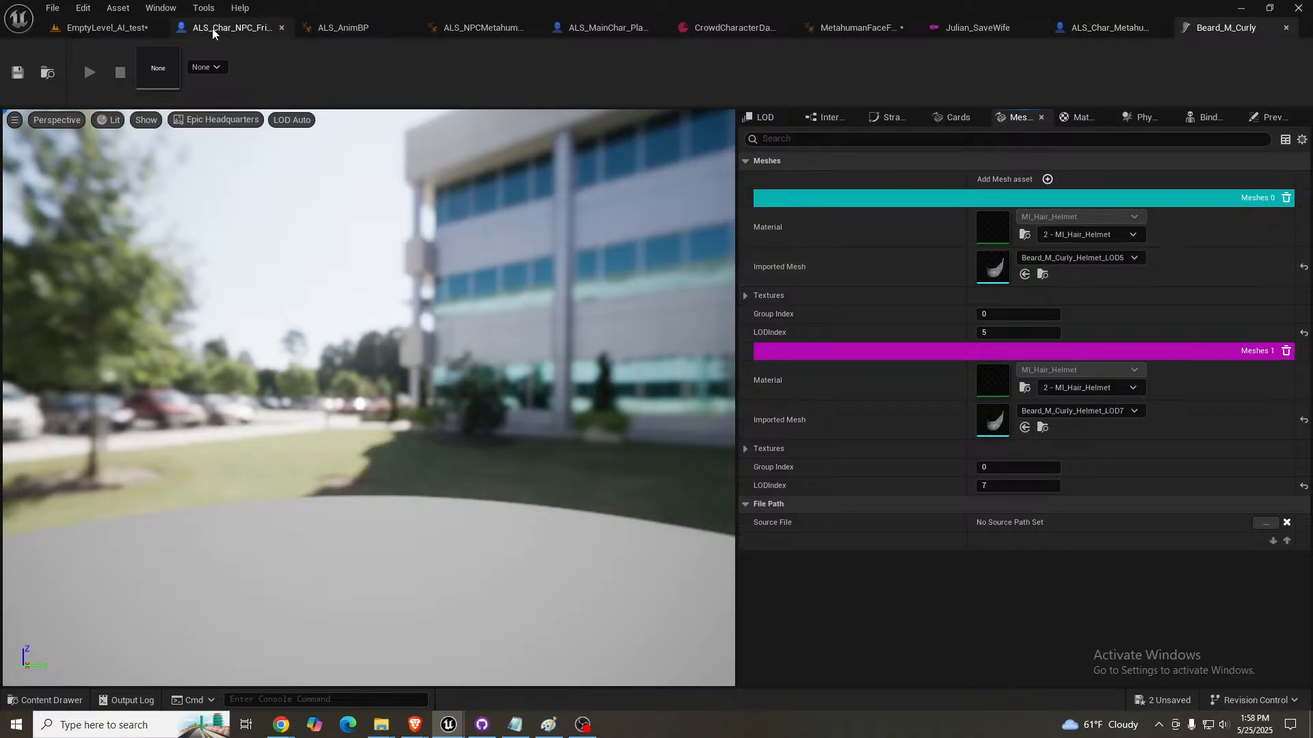
- Return to the EmptyLevel_AI_test level and start a play session in full screen
left_click(107, 28)
right_click_drag(649, 243, 272, 284)
scroll(649, 243, "down", 3)
key("s")
scroll(393, 276, "up", 2)
key("a")
key("a")
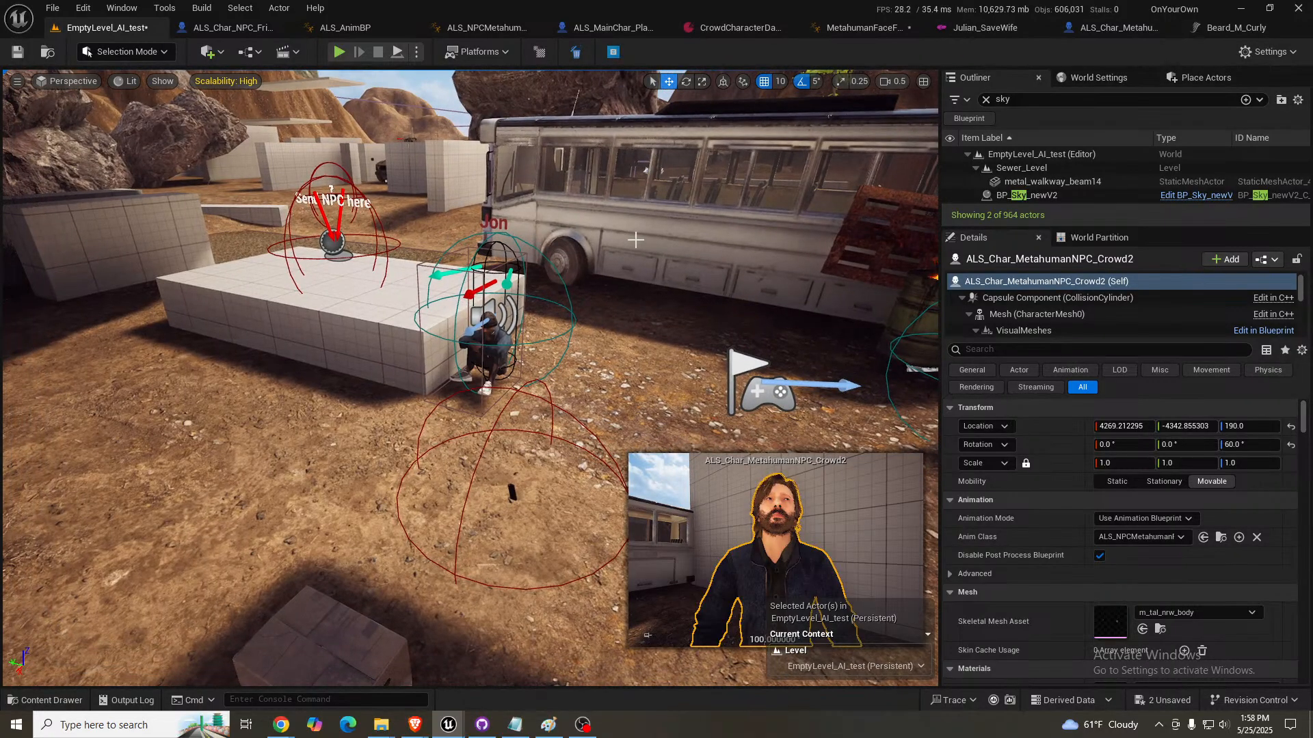
key("alt+p")
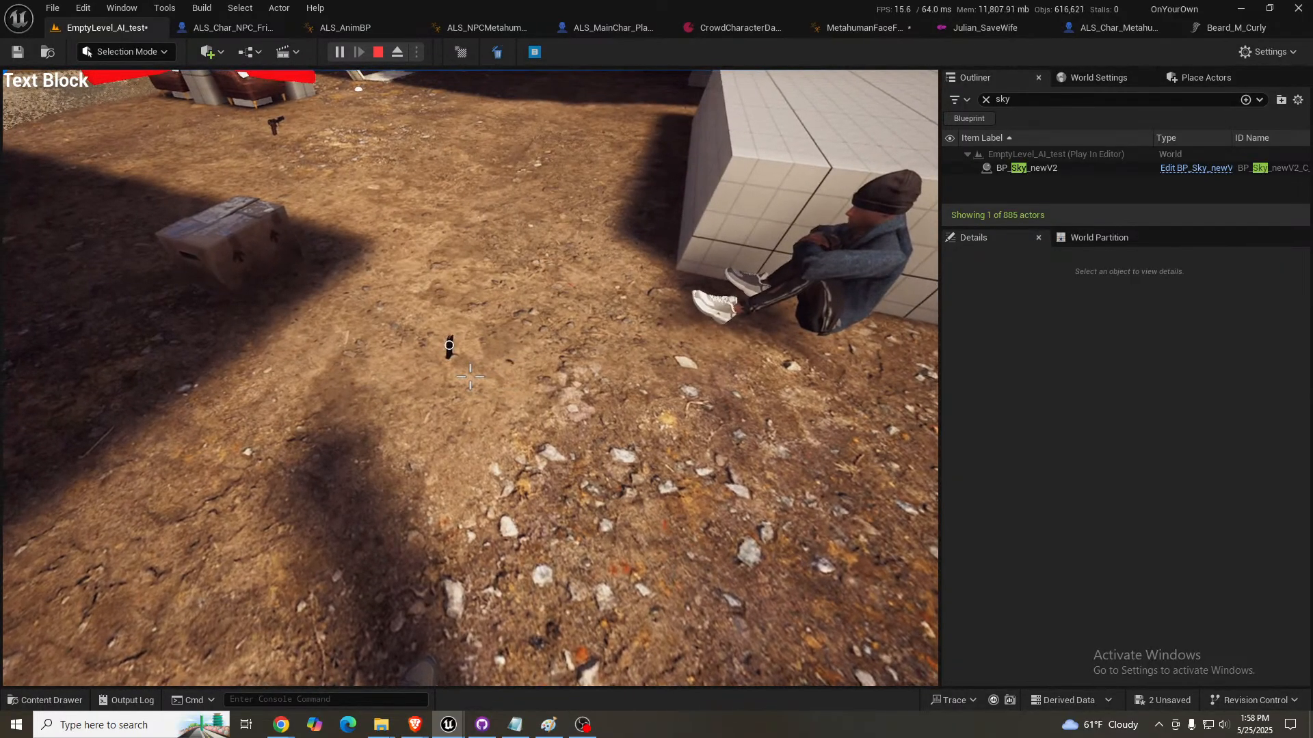
left_click(3, 434)
key("F11")
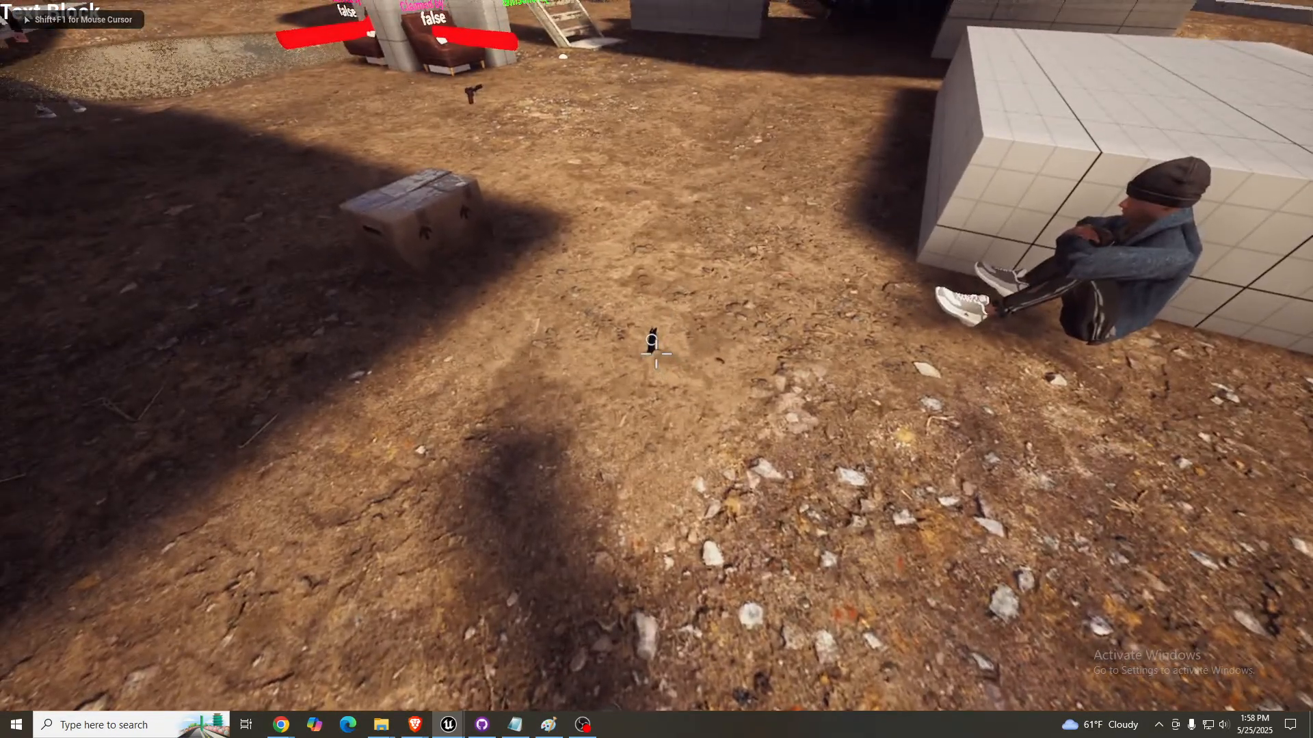
- Walk the player from the pistol magazine past the staircase and fenced enclosure to the two NPCs and the yellow forklift
key("w")
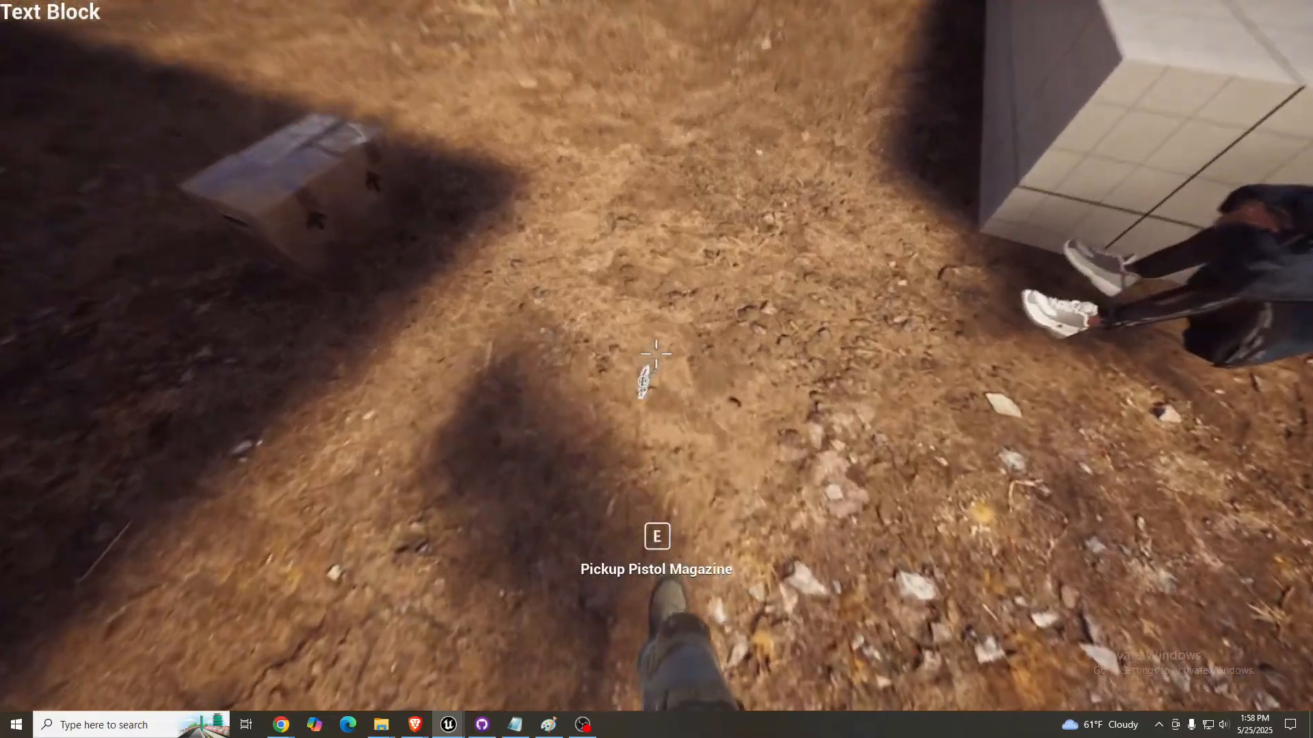
key("s")
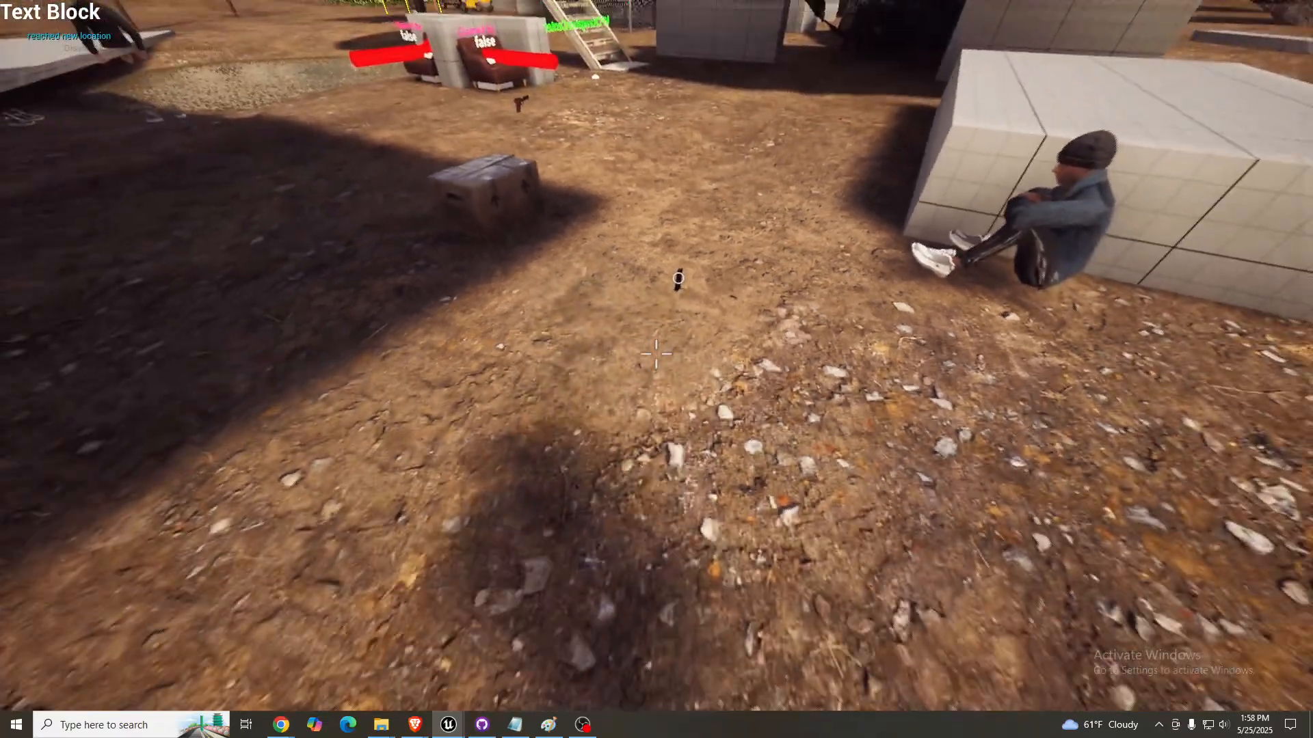
key("s")
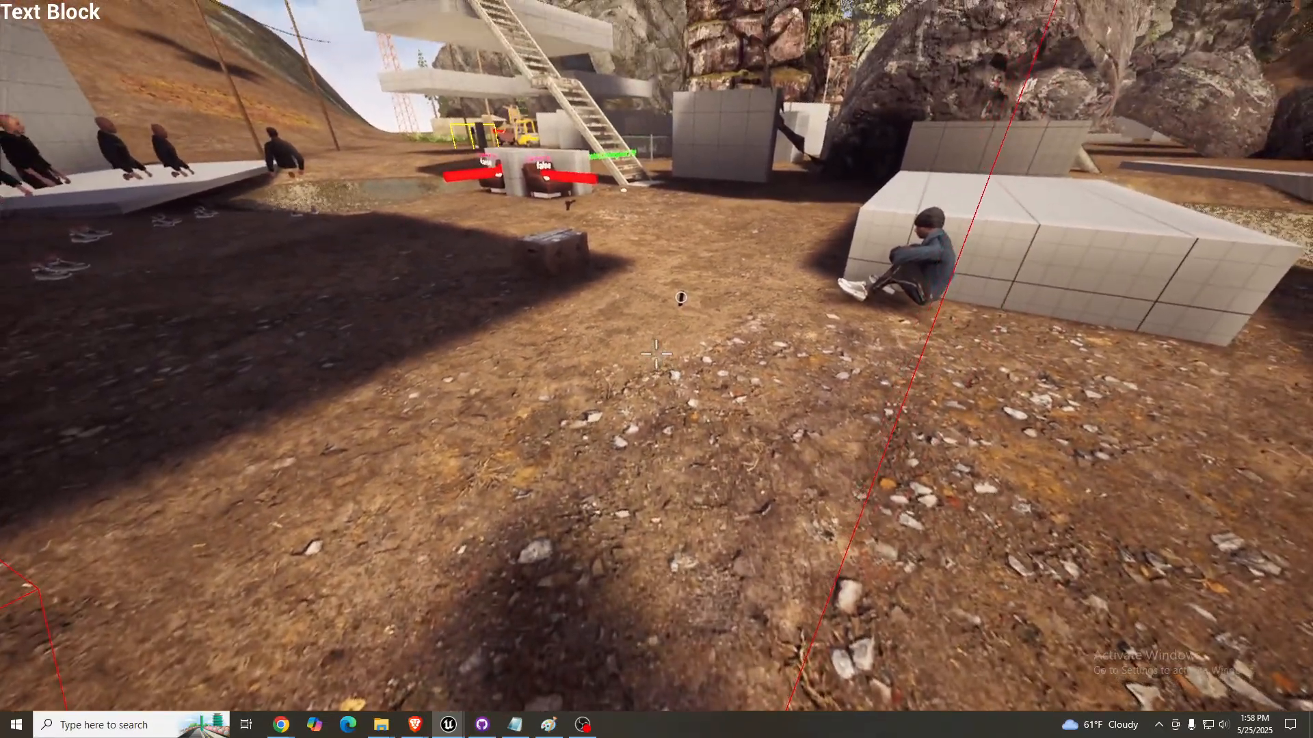
key("w")
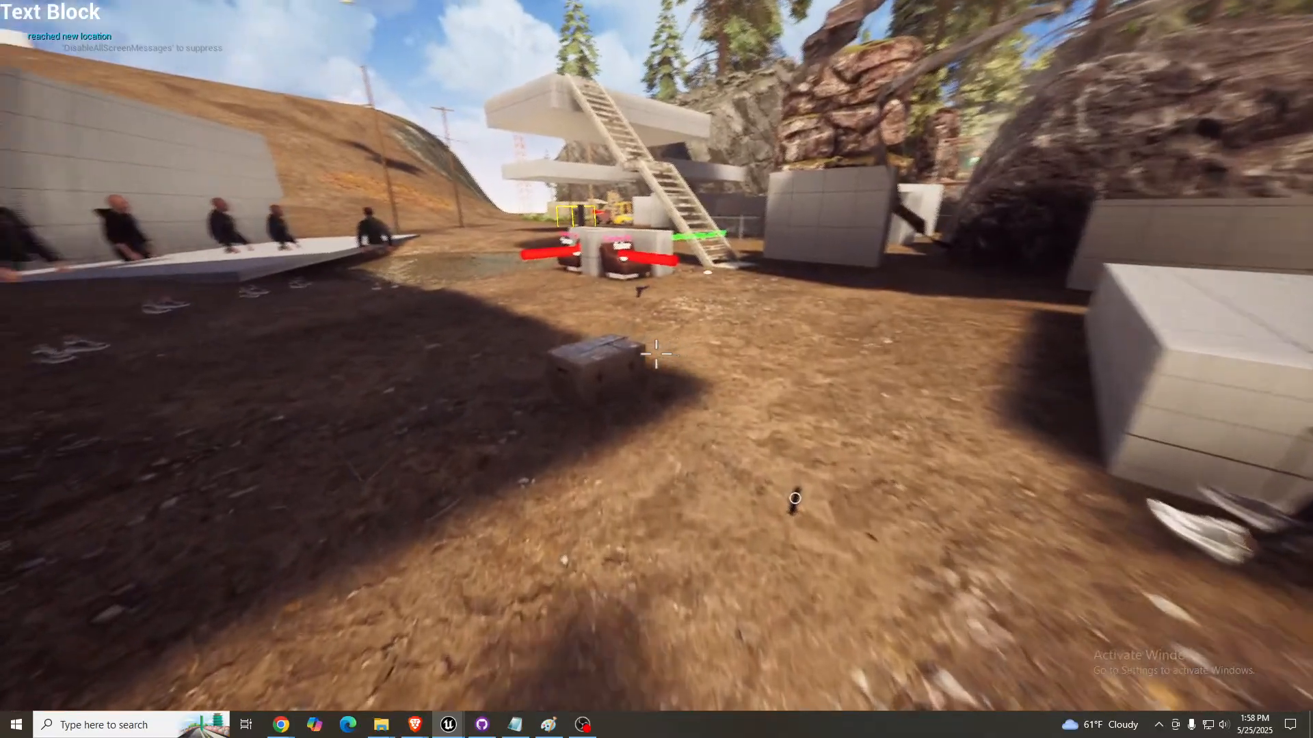
key("w")
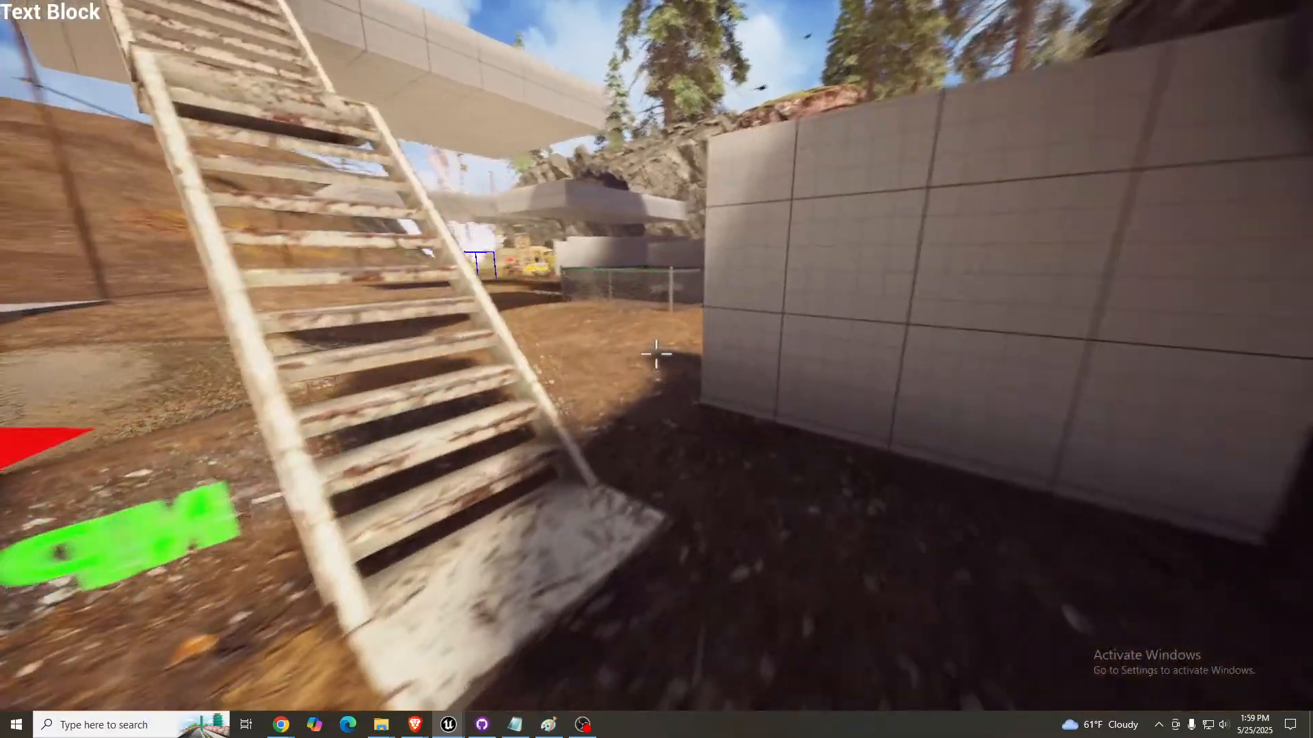
key("w")
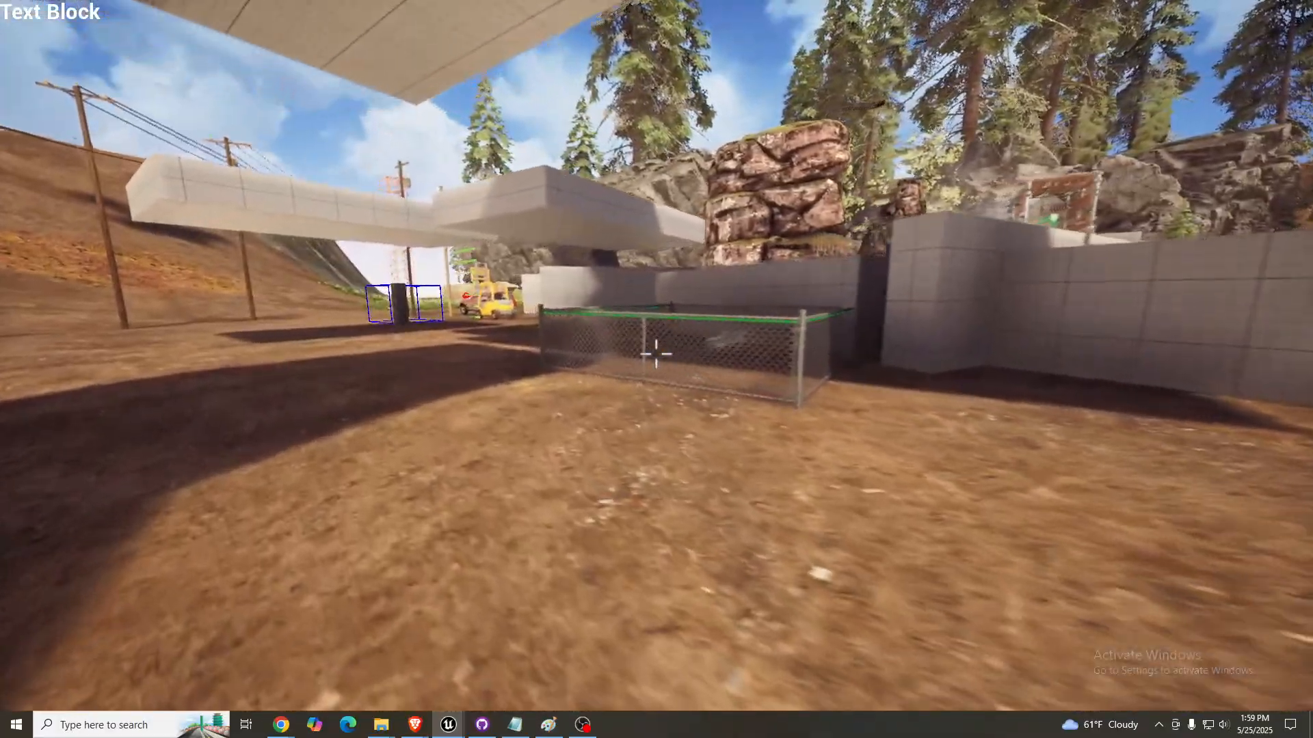
key("w")
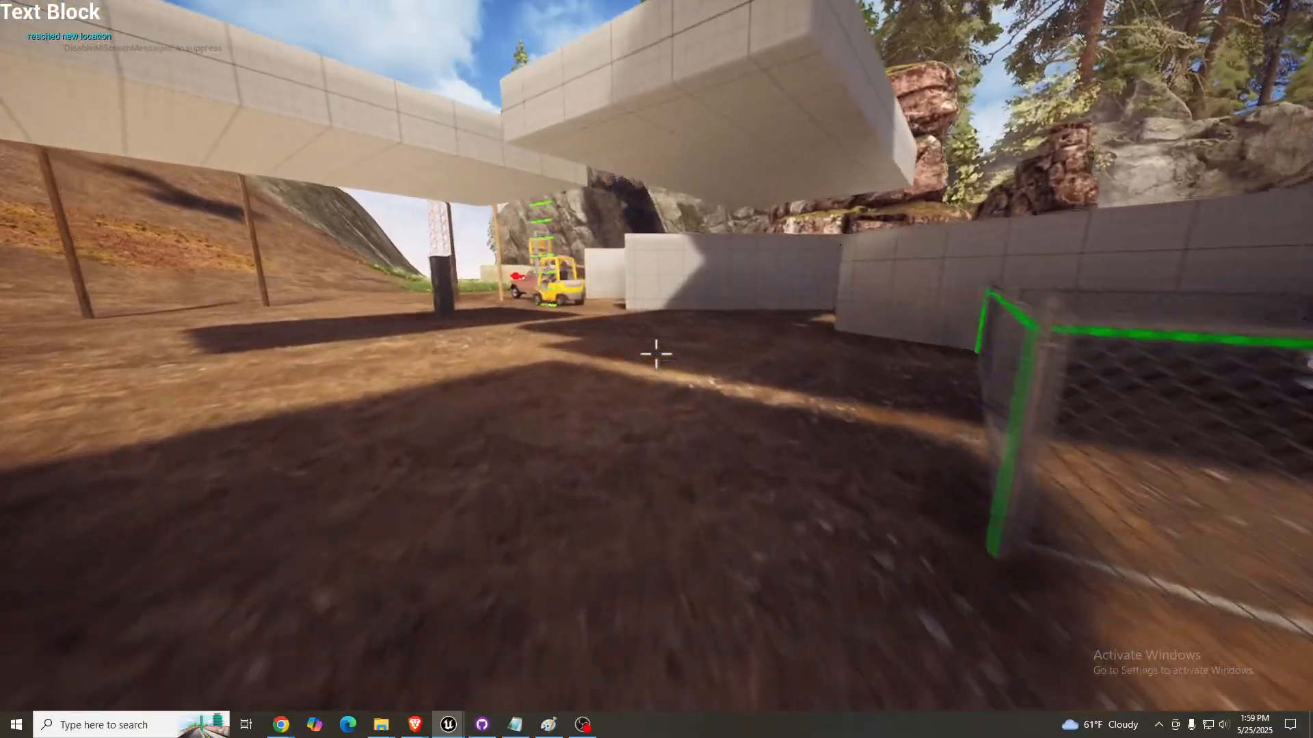
key("w")
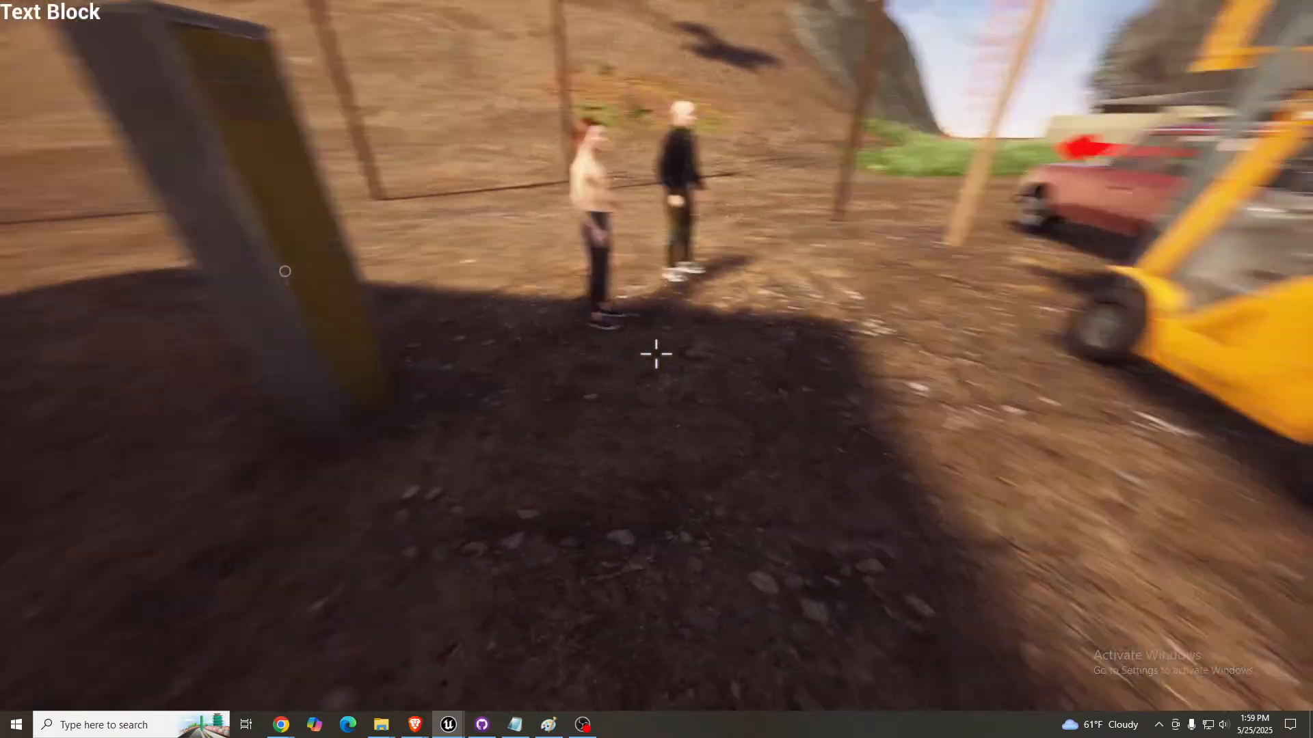
key("w")
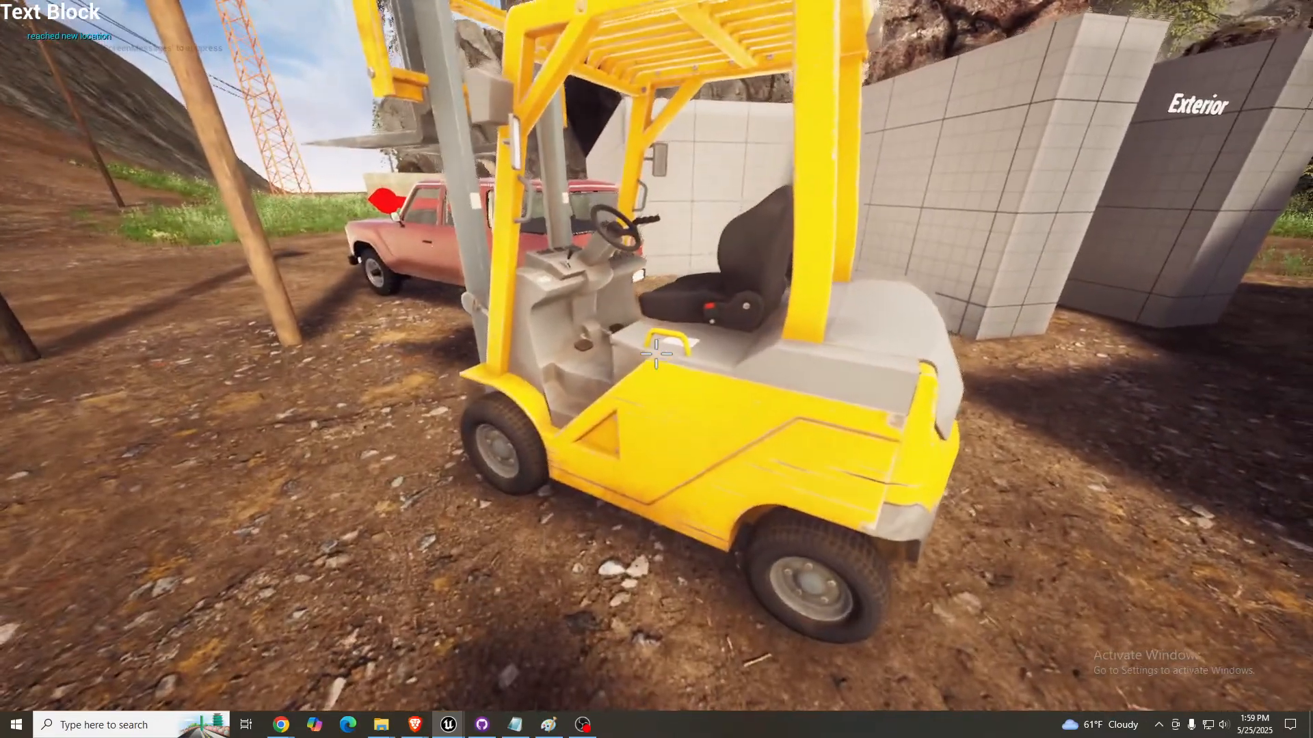
key("s")
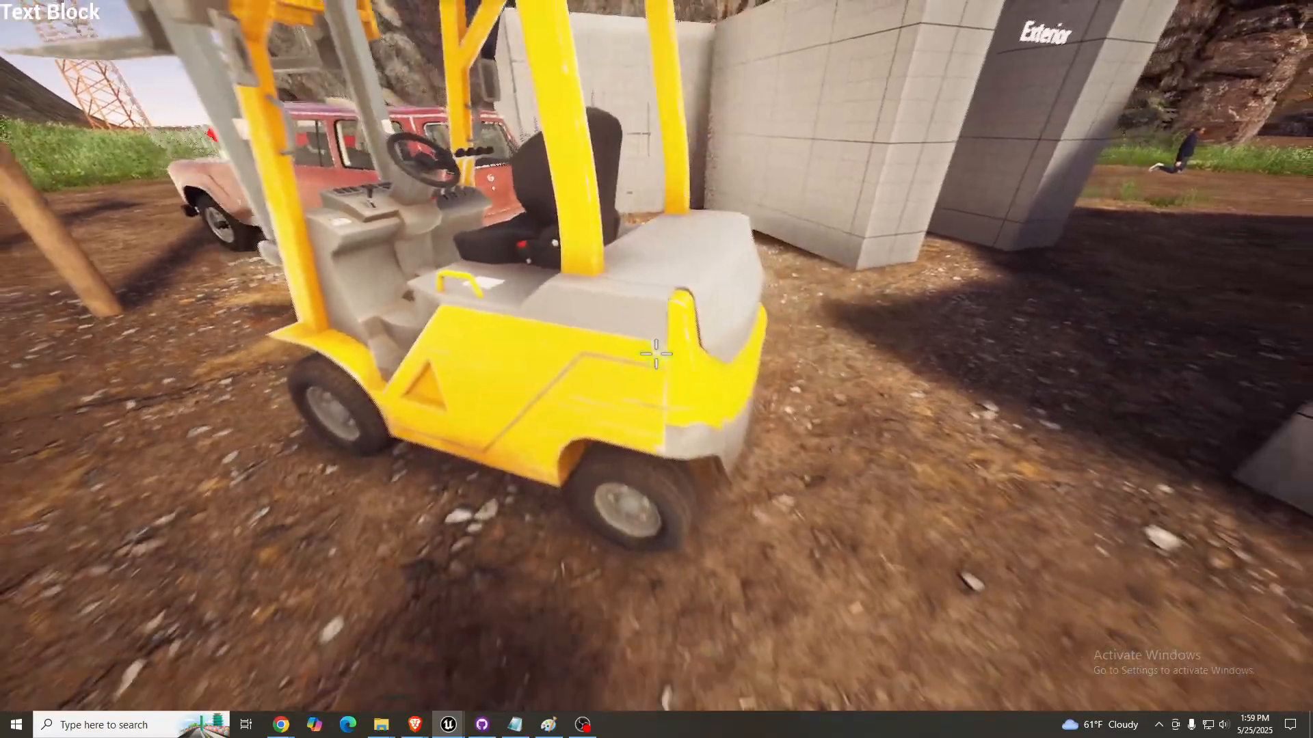
- Walk the player from the forklift along the grid wall to the trash cans near the Patrol Path marker
key("w")
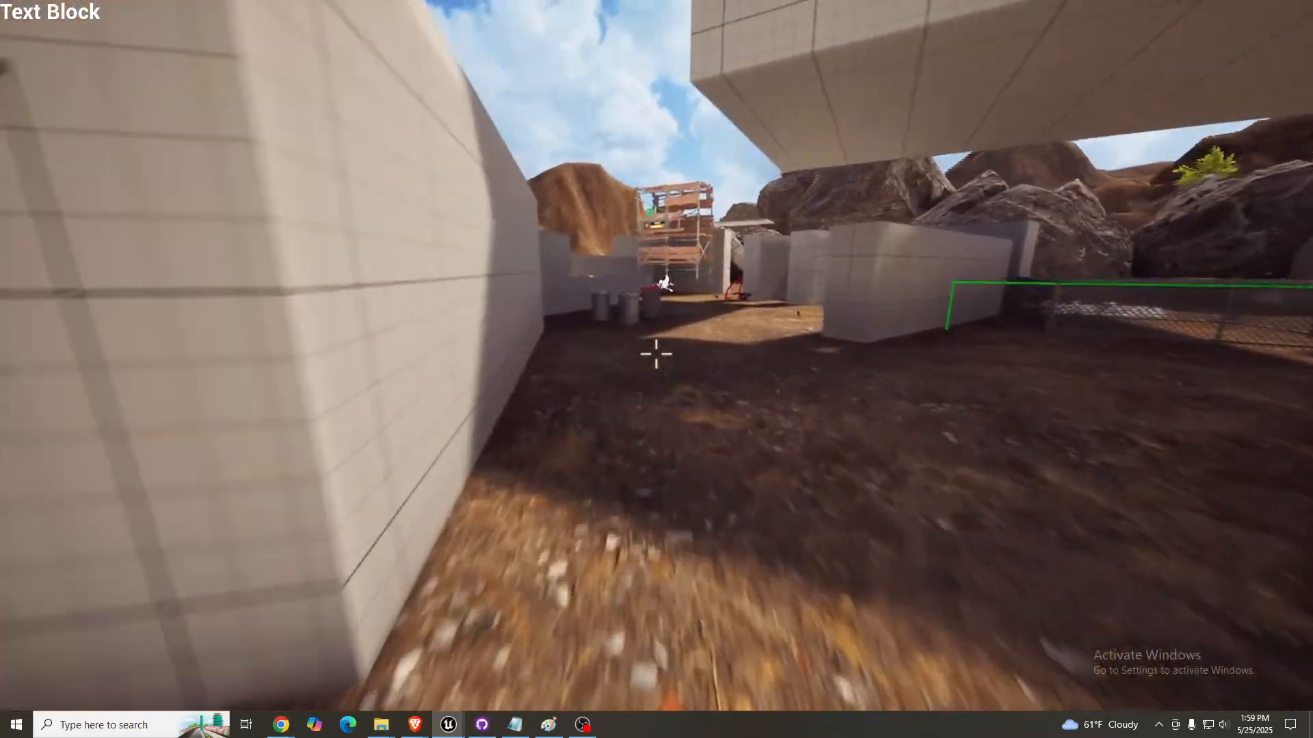
key("w")
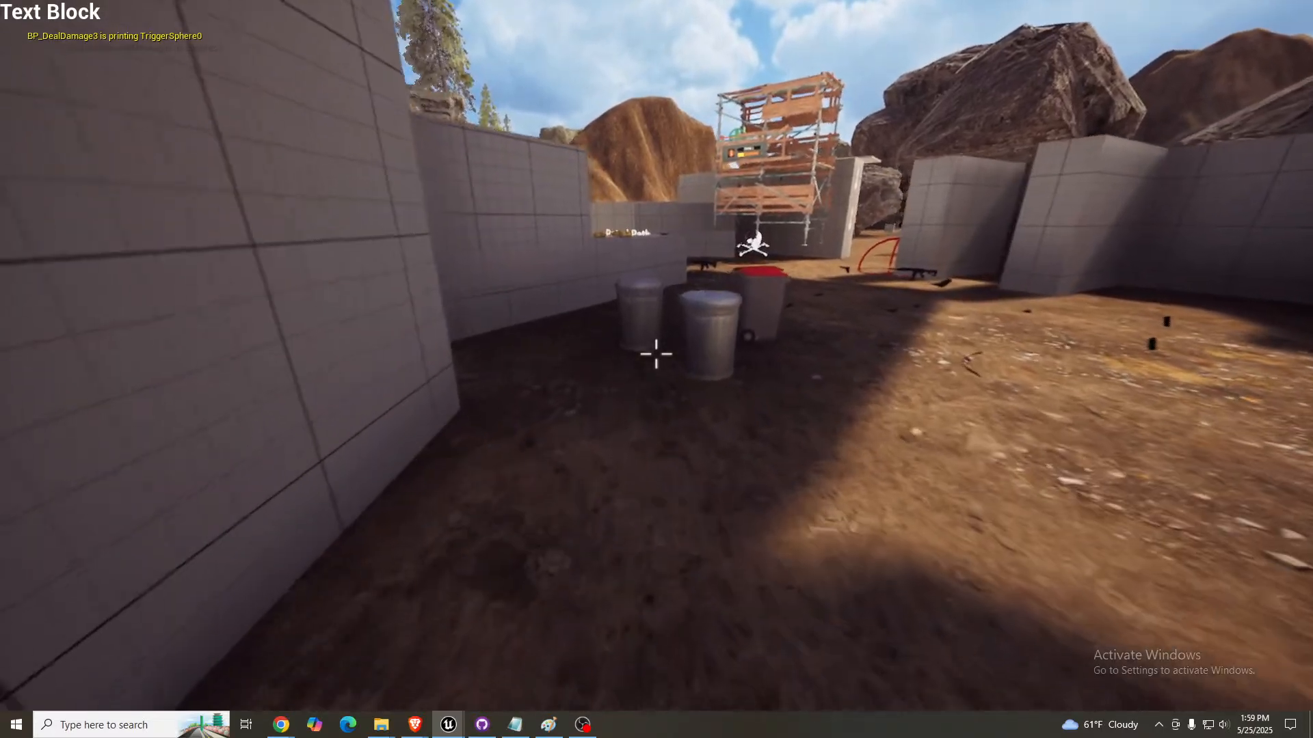
key("w")
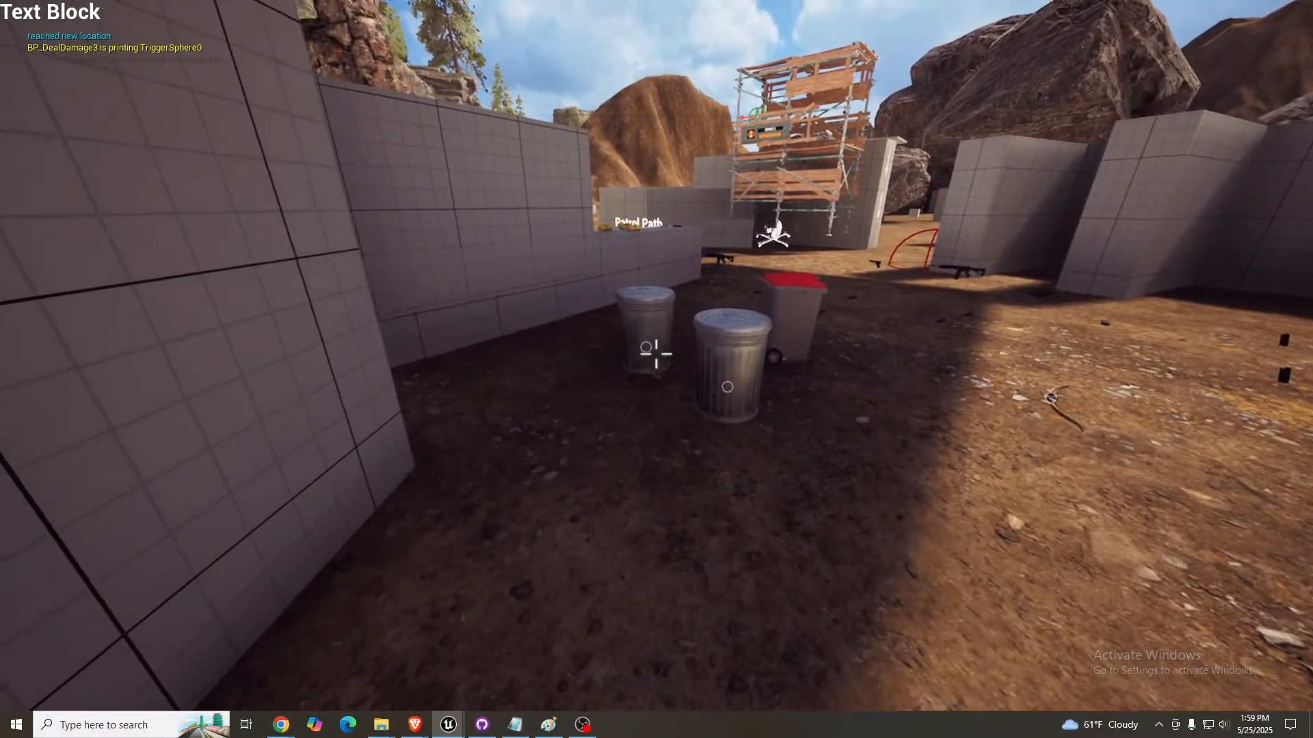
key("w")
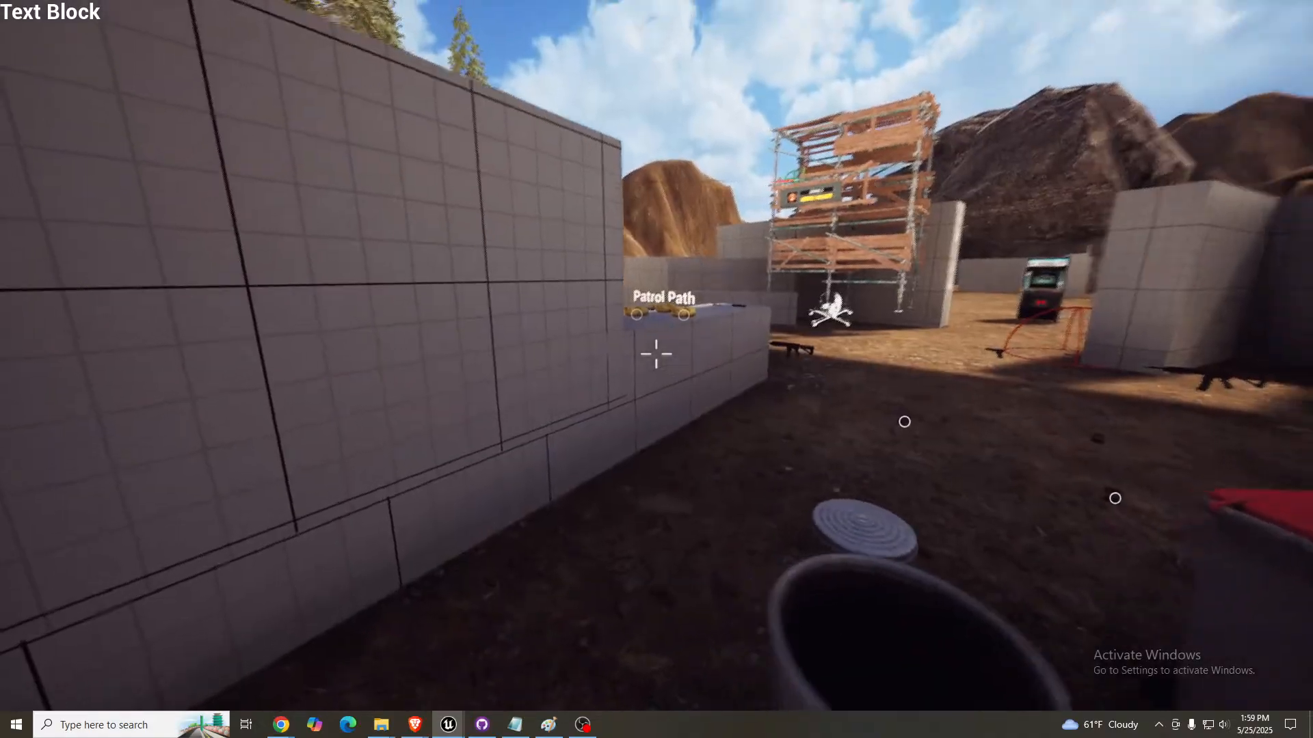
key("s")
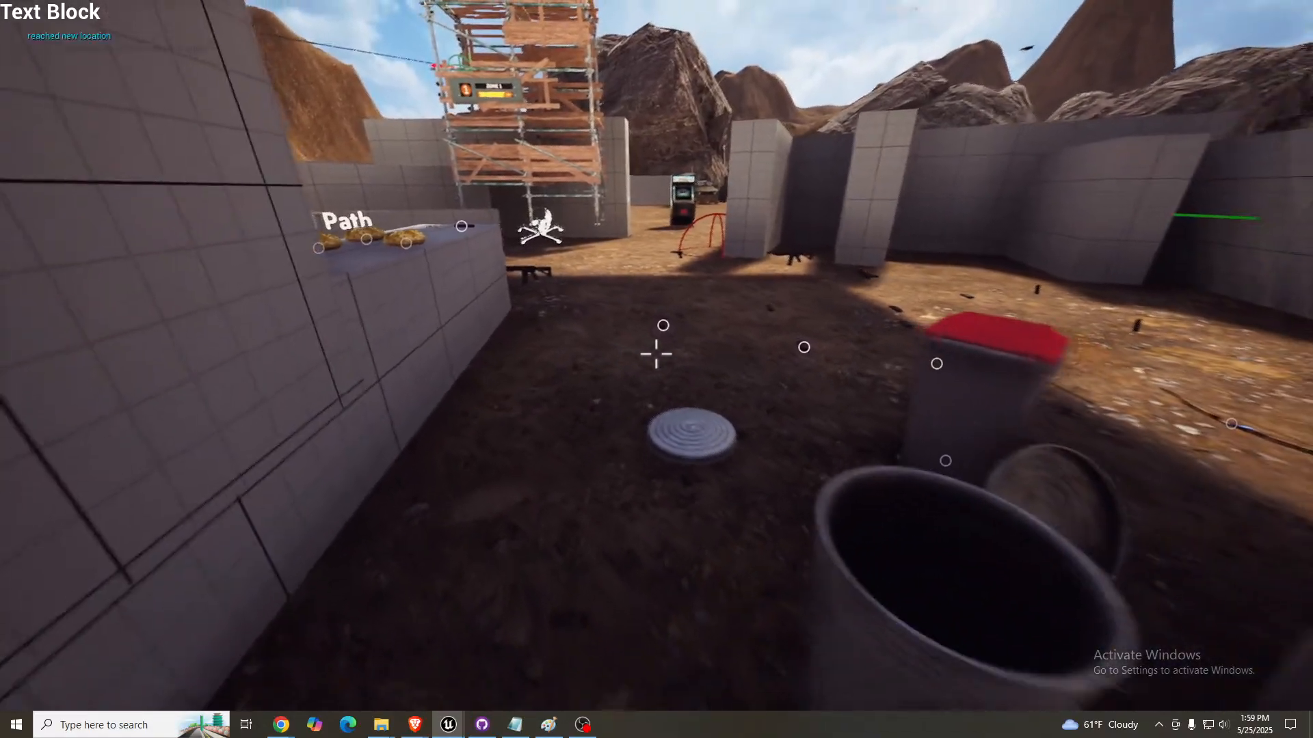
- Walk the player back past the fenced enclosure and move in beside the grid wall facing the large boulders
key("d")
key("w")
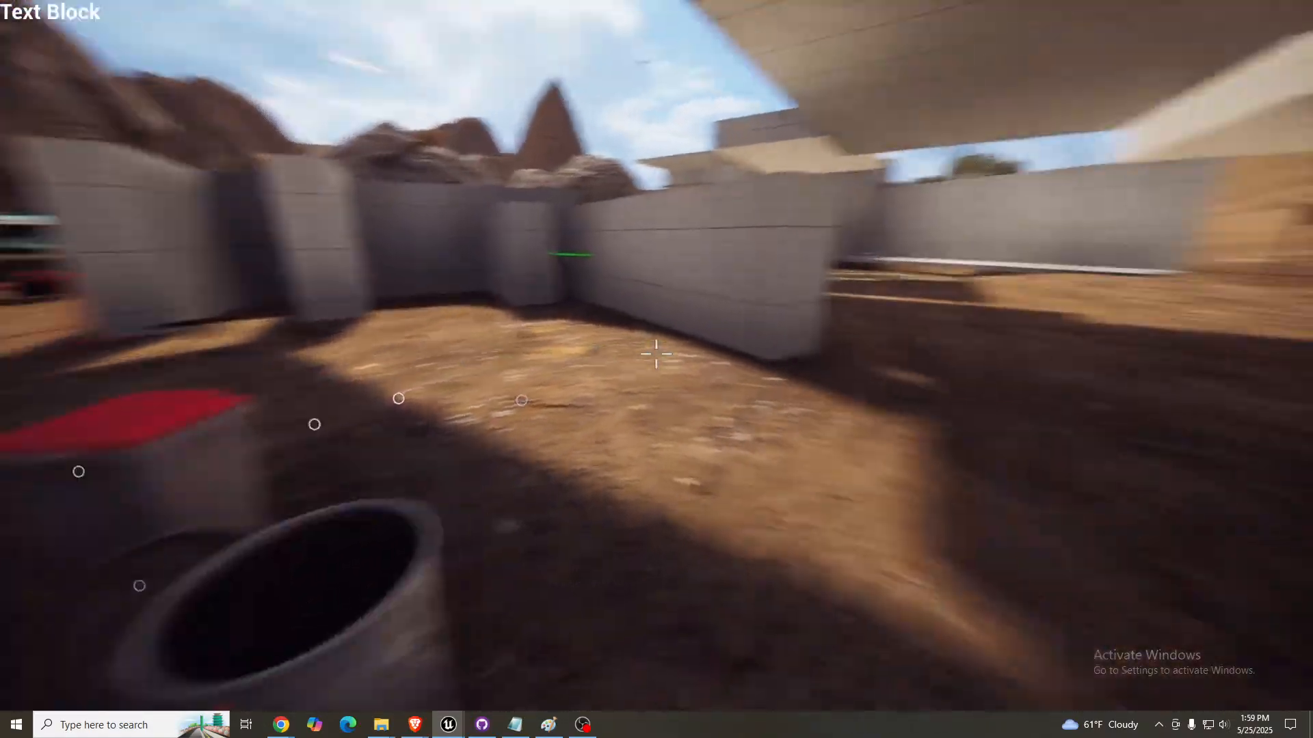
key("w")
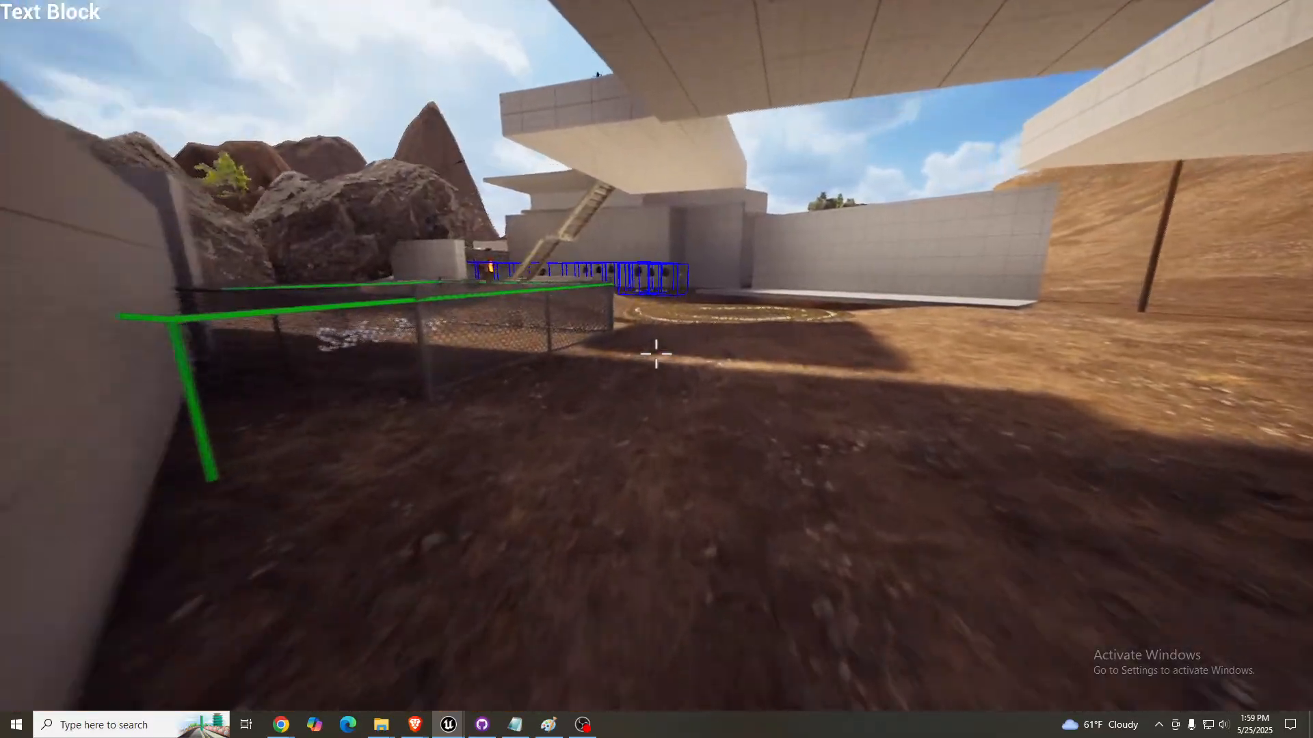
key("w")
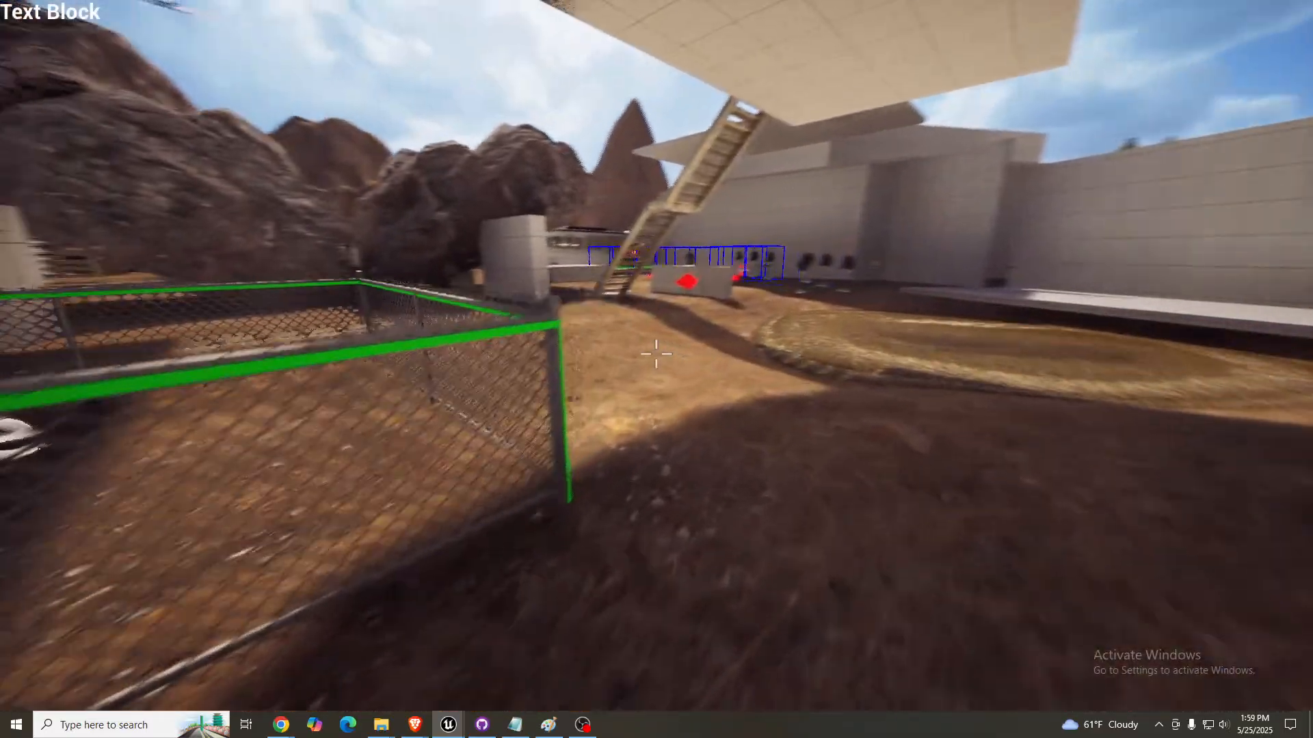
key("w")
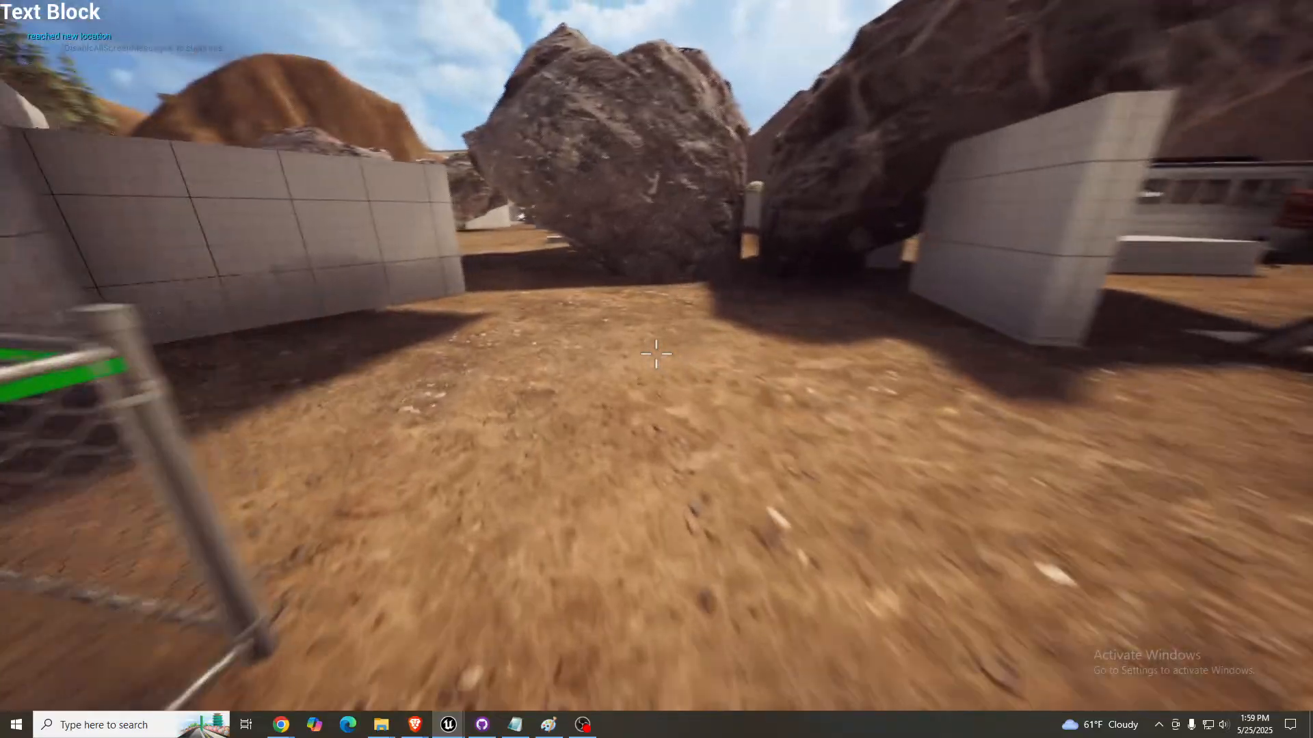
key("w")
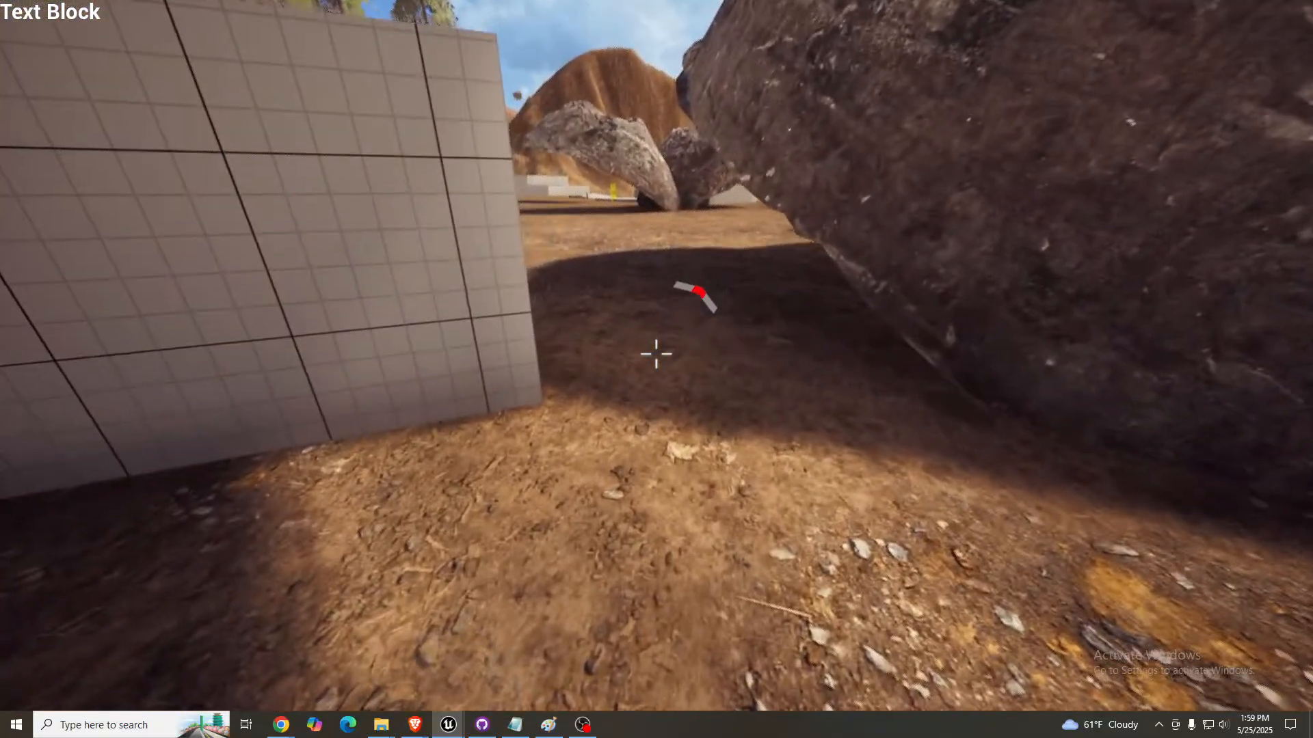
key("a")
key("a")
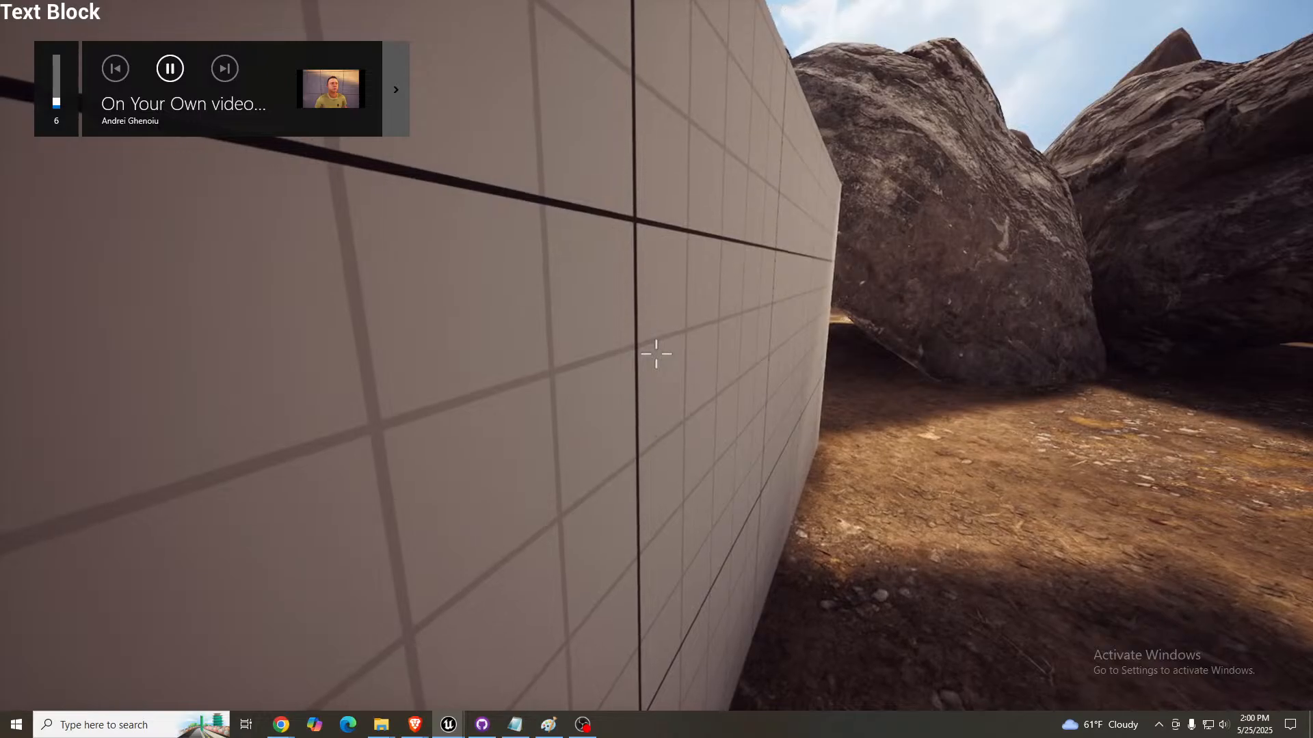
key("w")
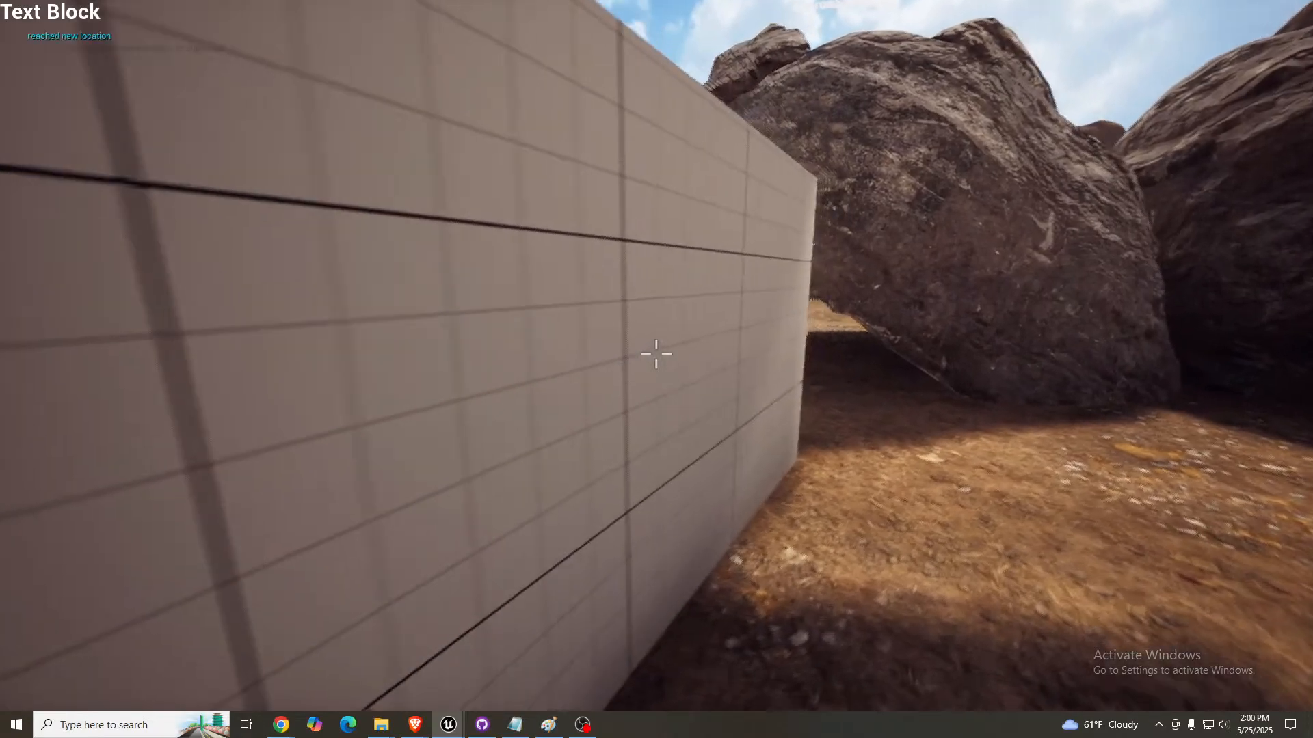
- Walk the player around the end of the grid wall past the boulders to the Tappy Chicken arcade machine
key("d")
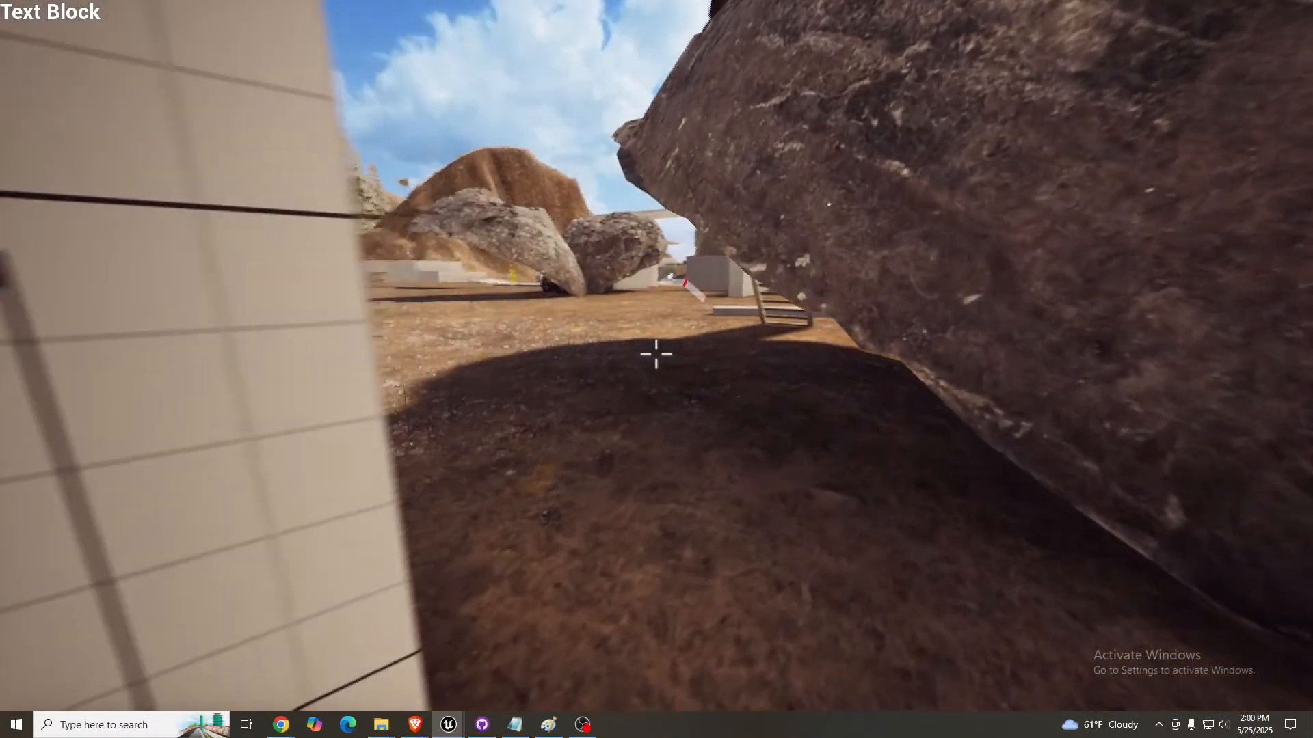
key("a")
key("s")
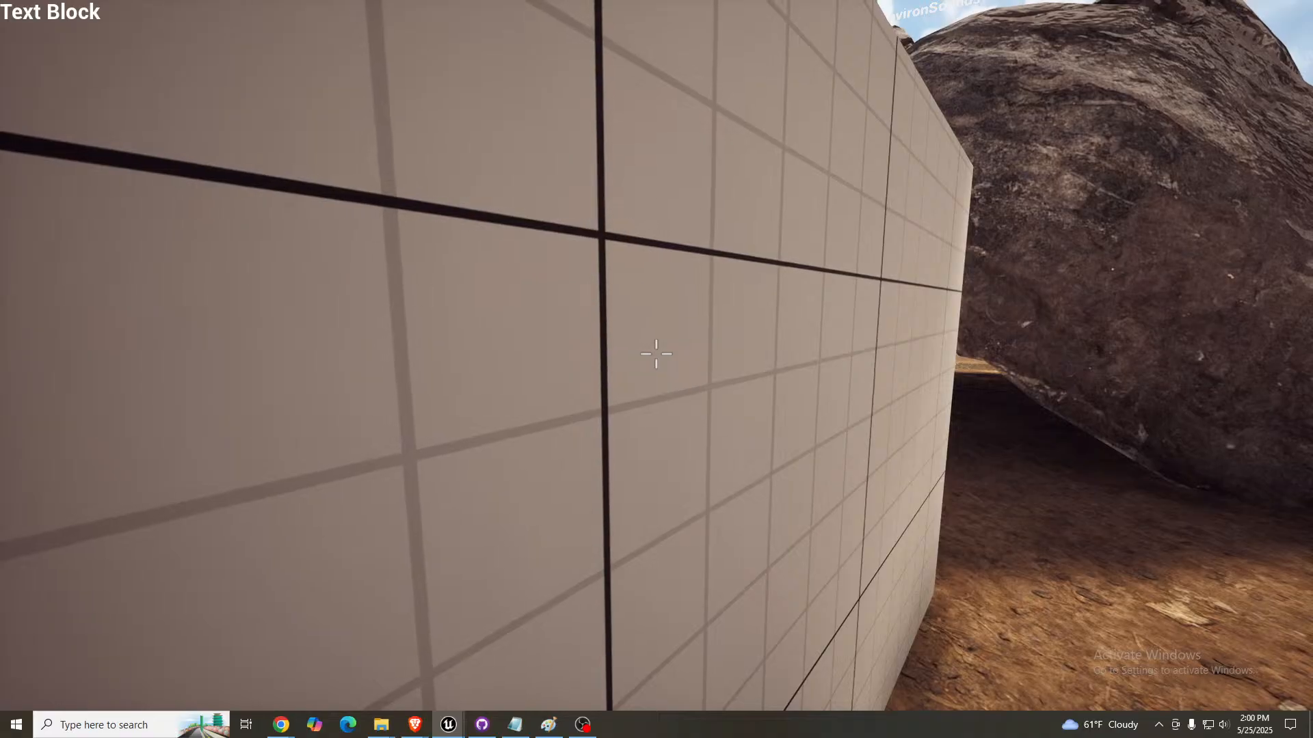
key("w")
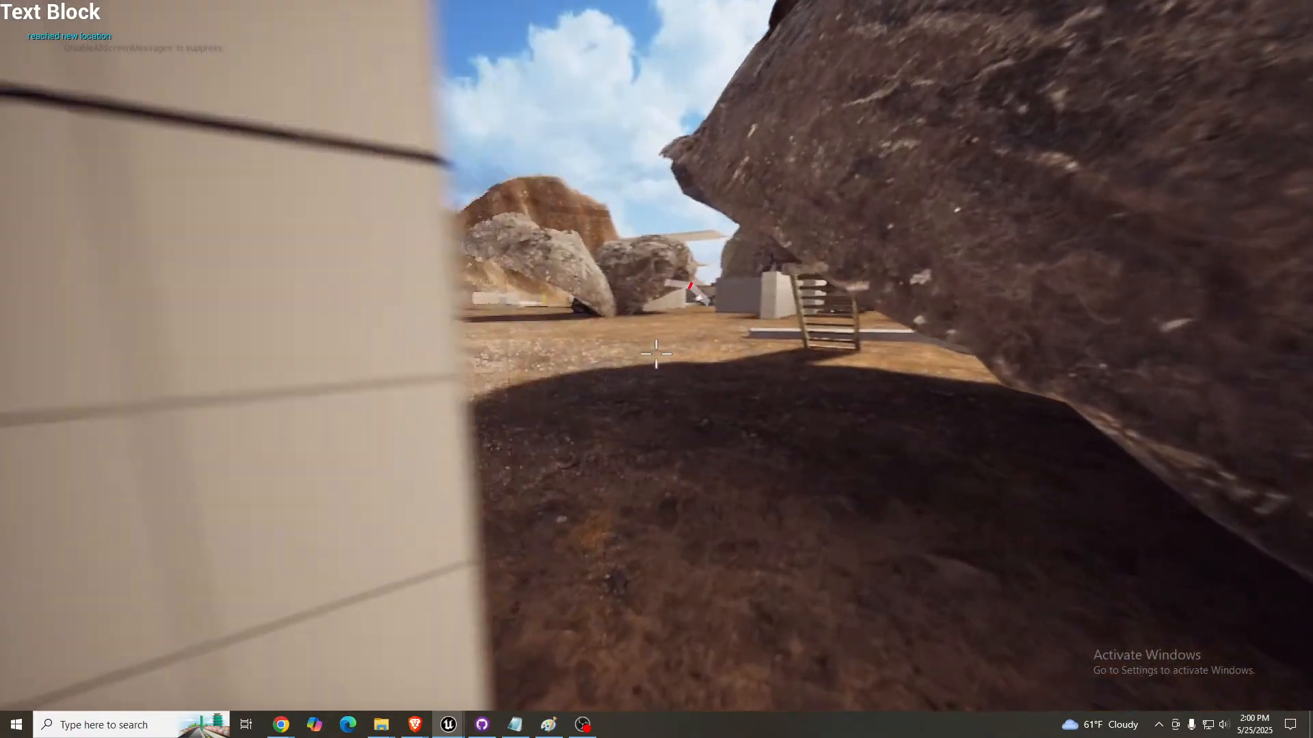
key("w")
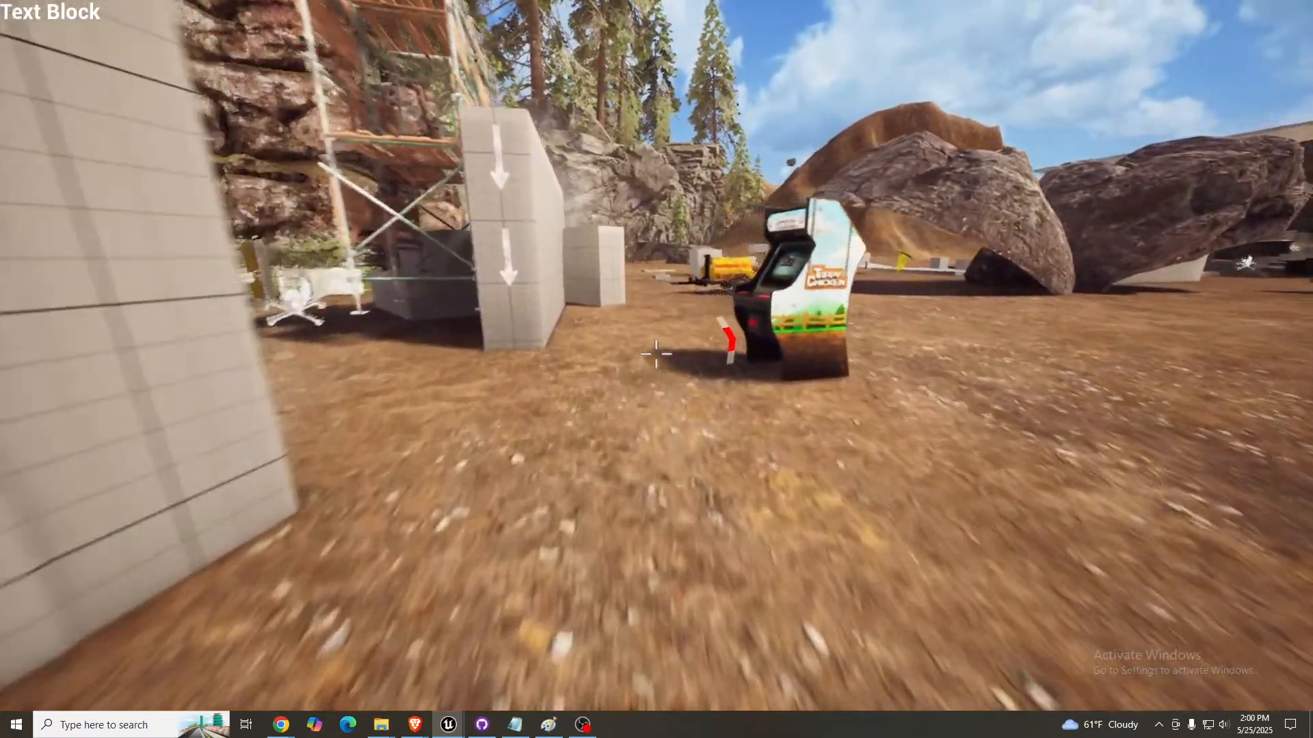
key("w")
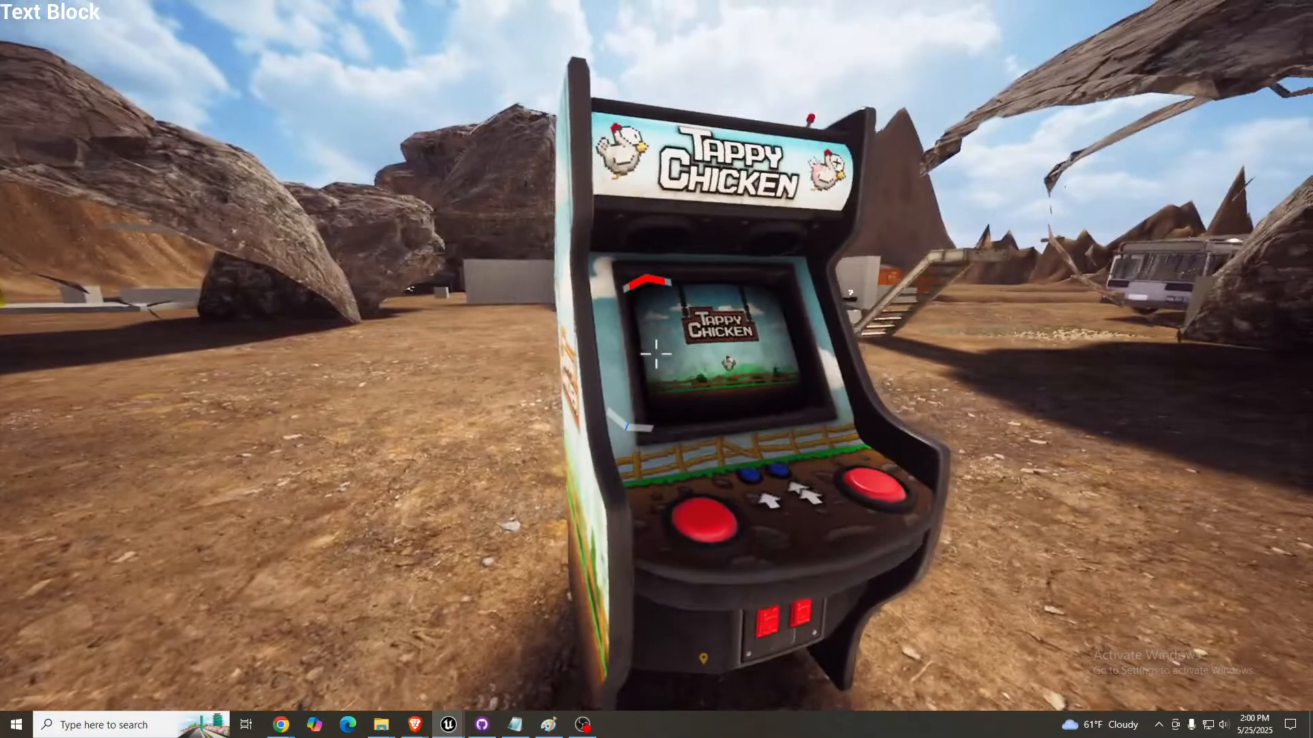
- Walk the player from the arcade machine across the open ground toward the low grid walls, within the turret's range
key("a")
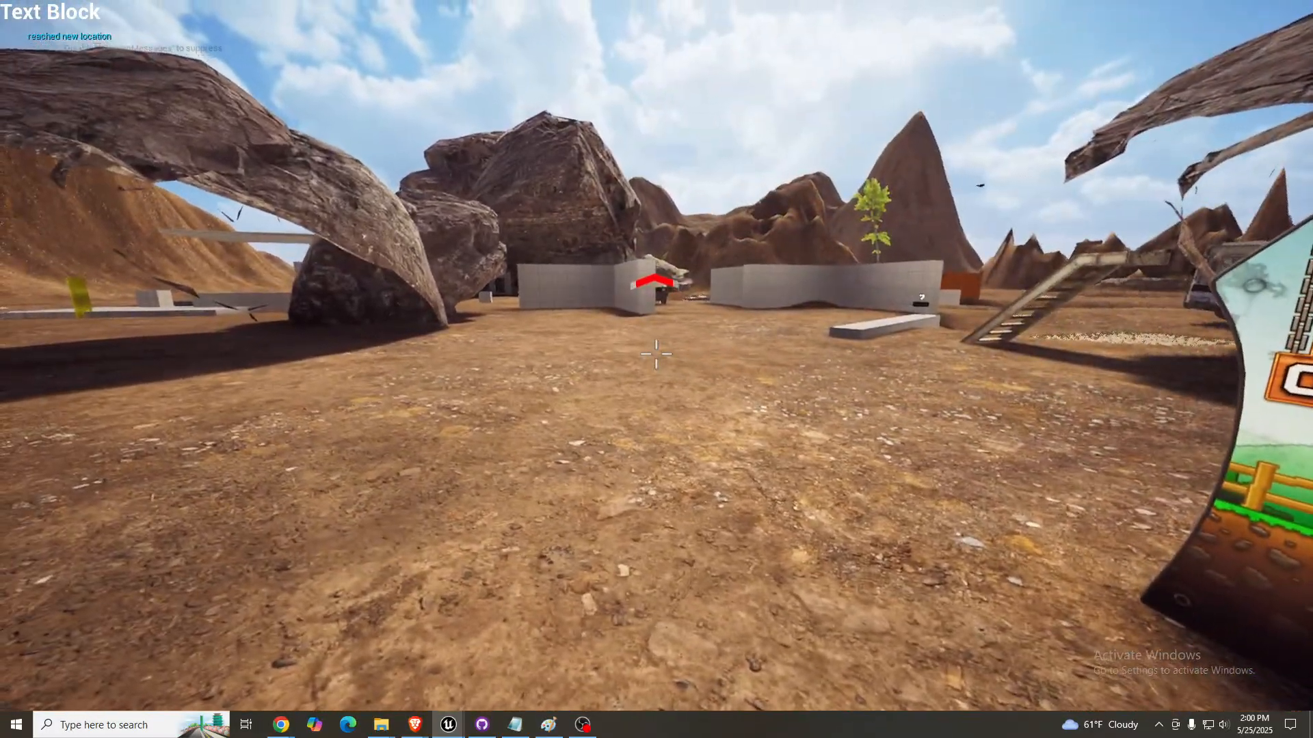
key("a")
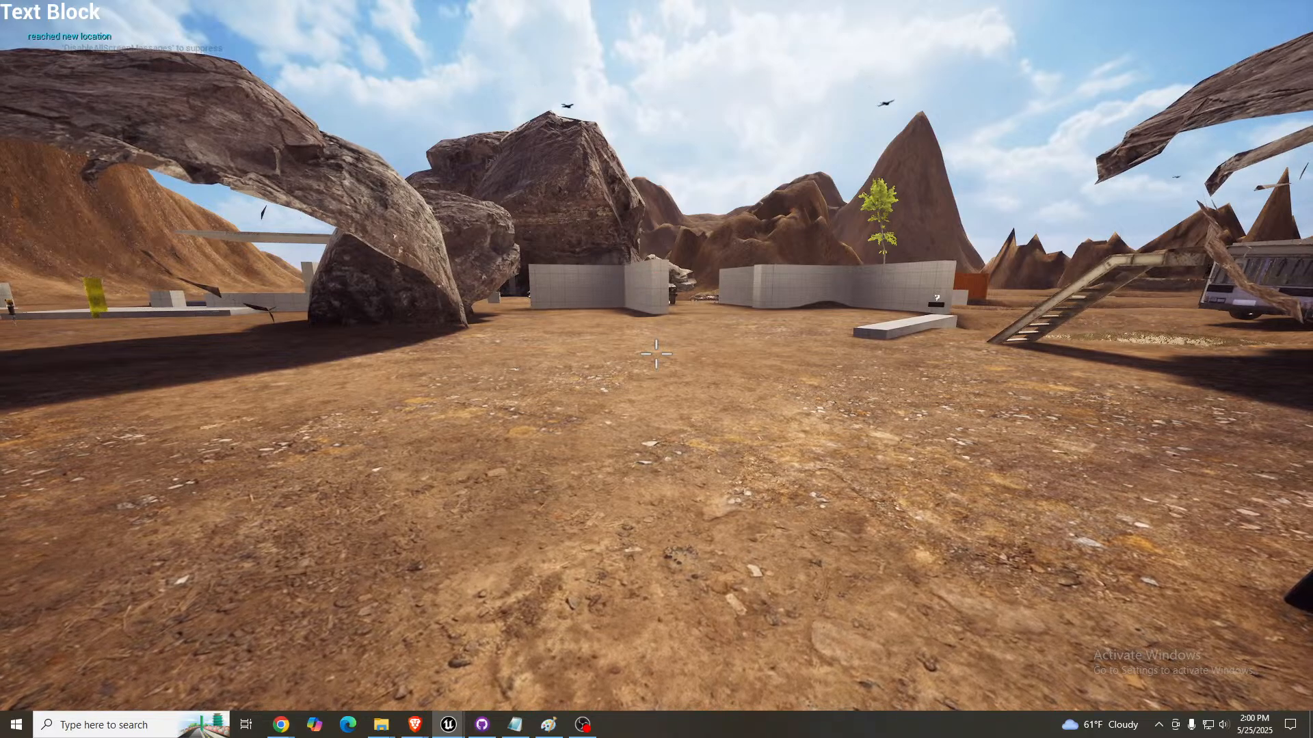
key("d")
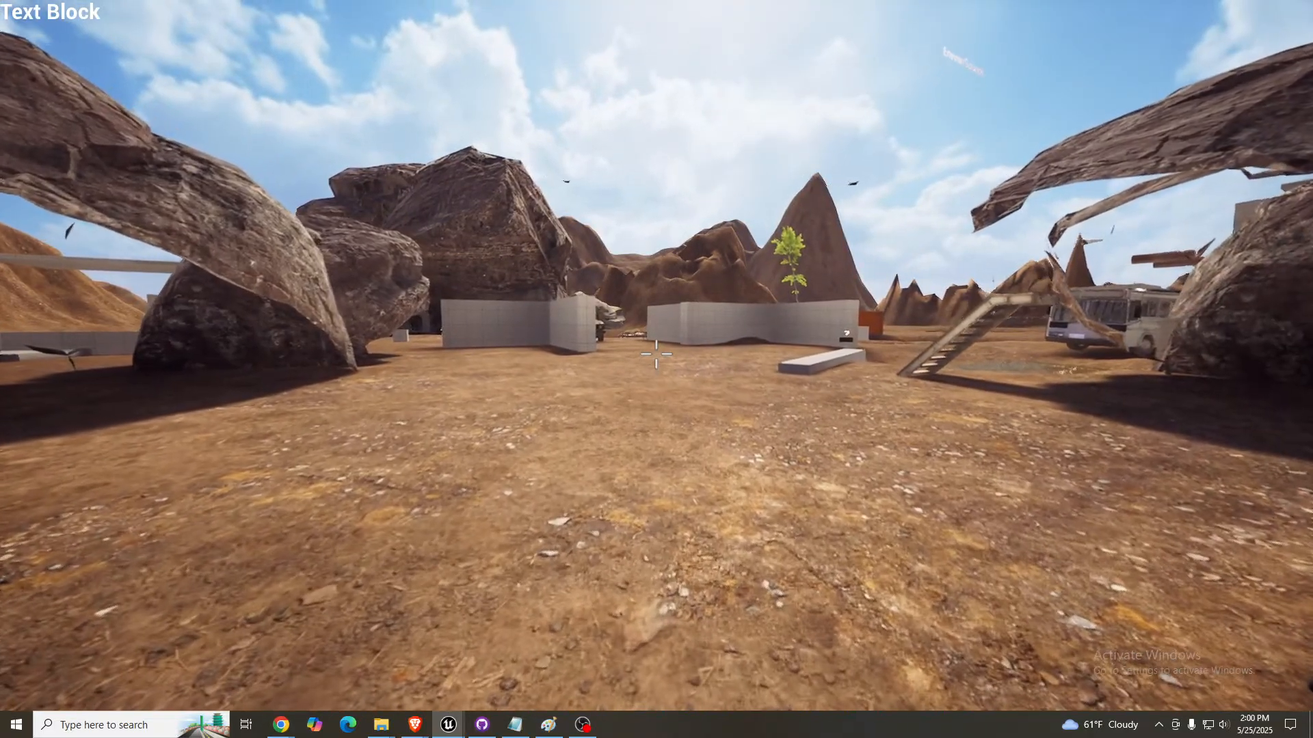
key("w")
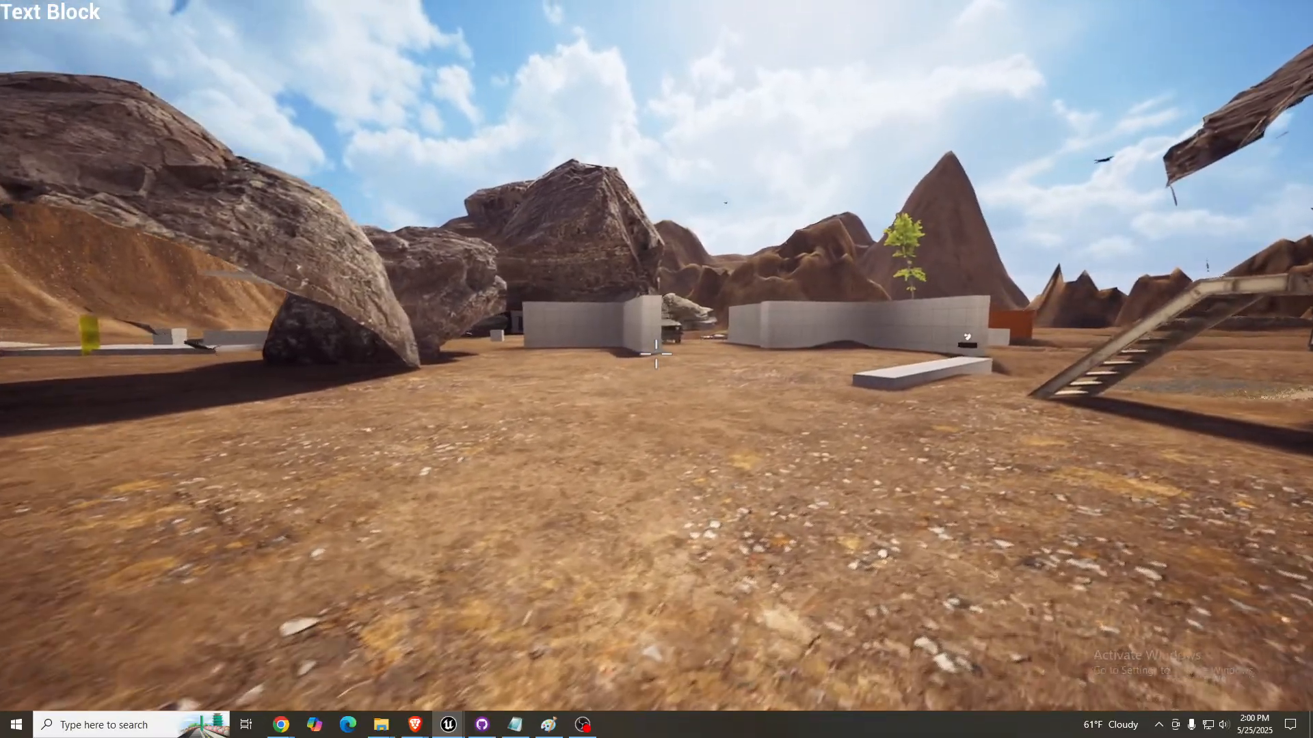
key("w")
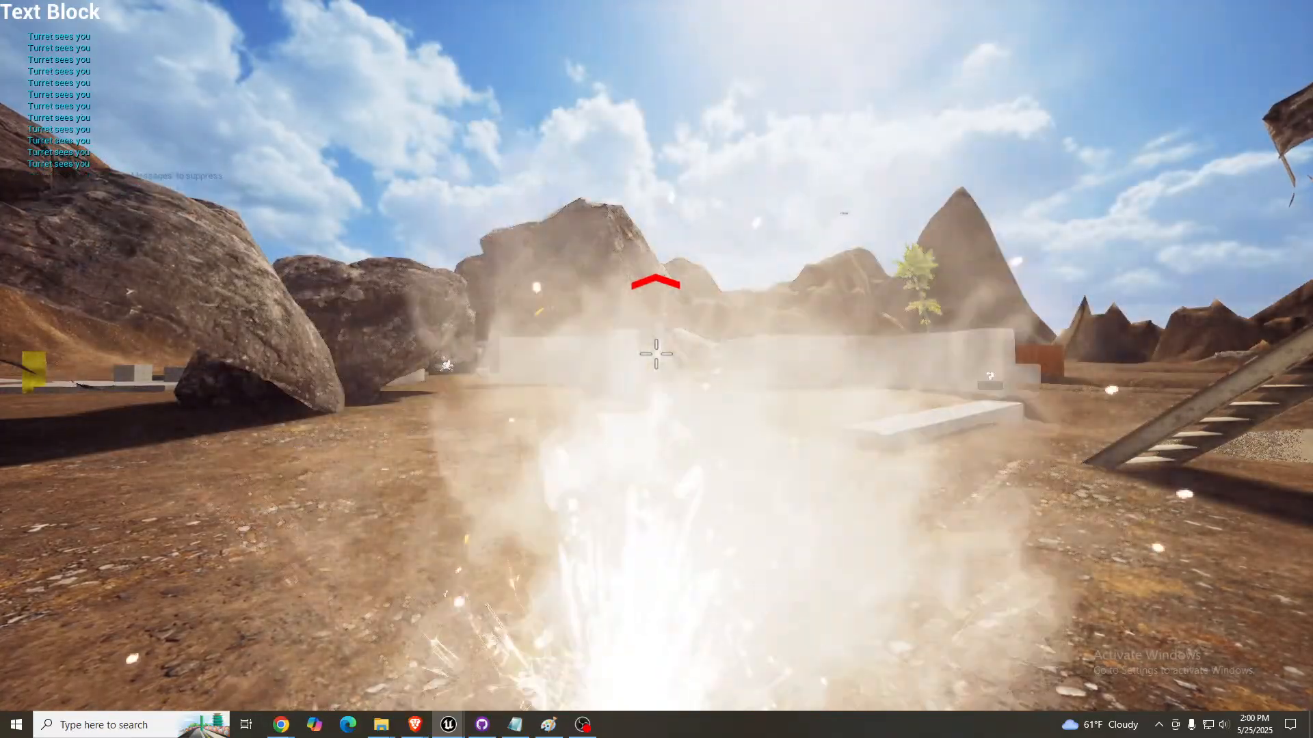
key("d")
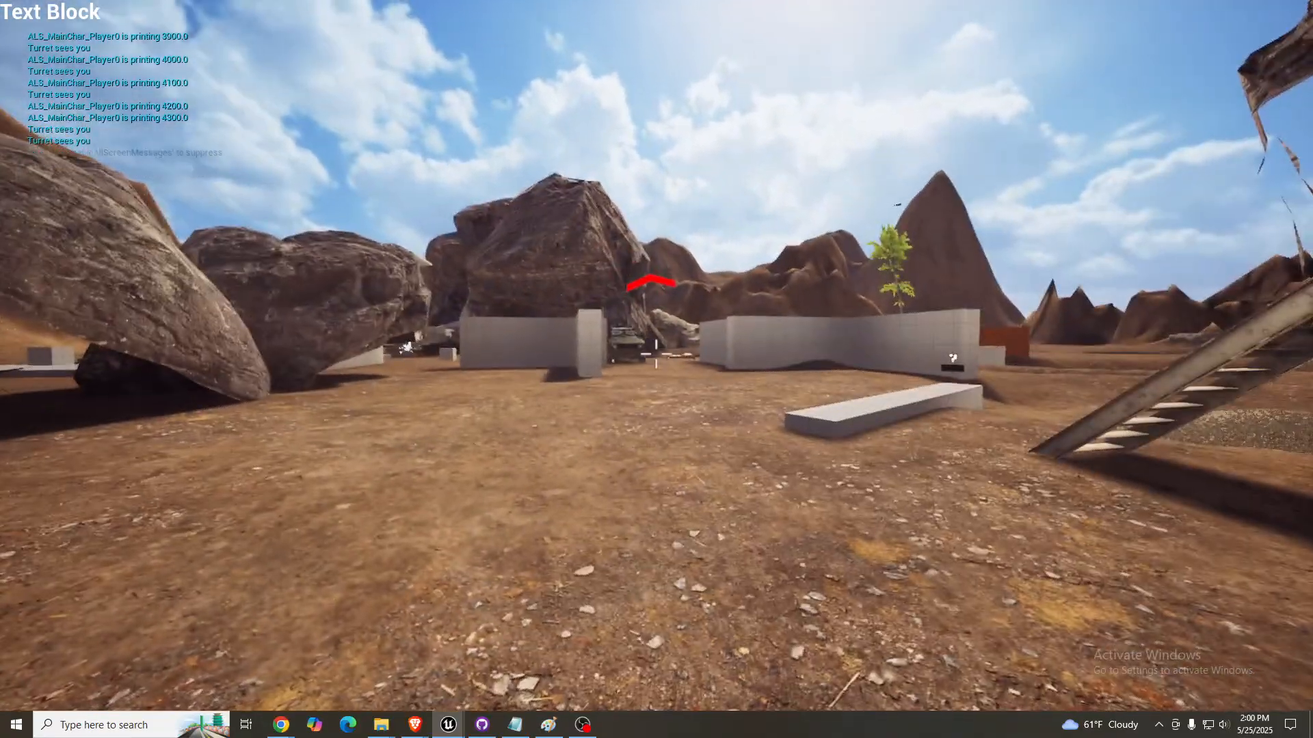
key("w")
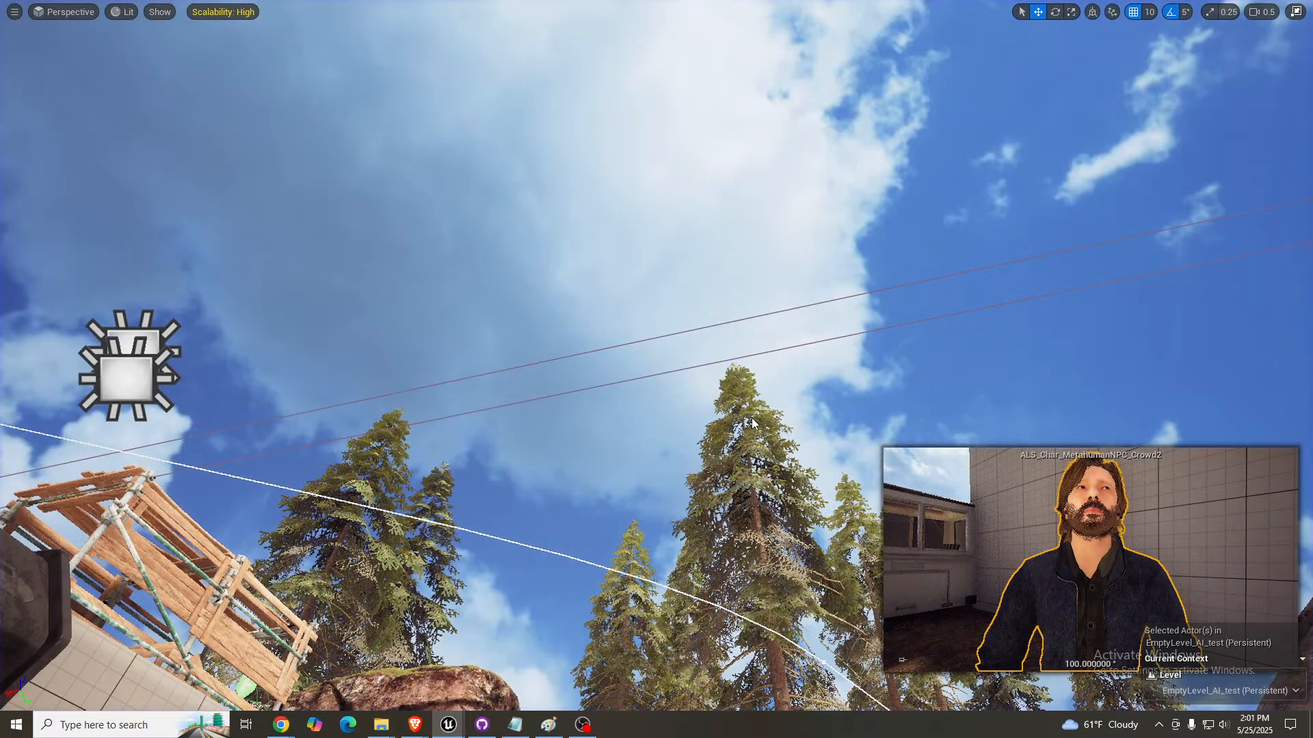
- Examine the level in the editor viewport from the arcade machine to the trash cans between the grid walls
right_click_drag(657, 370, 629, 479)
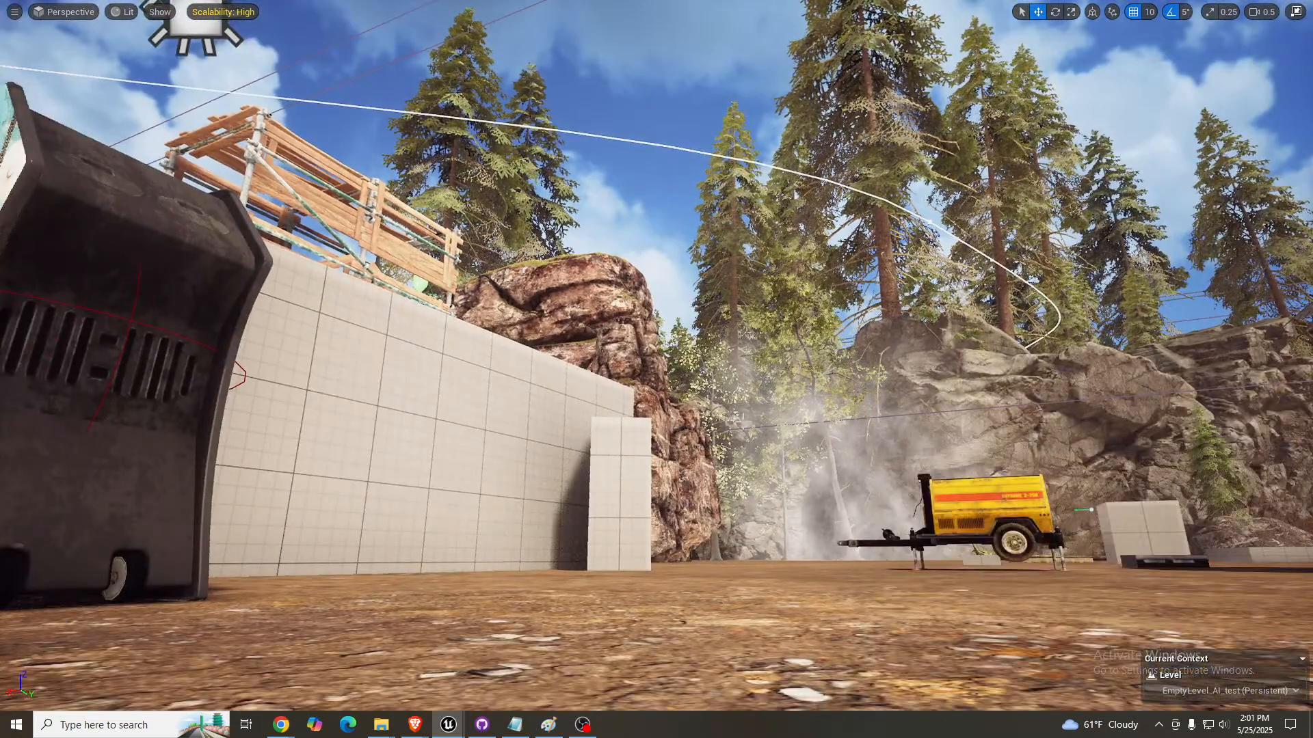
key("e")
right_click_drag(657, 369, 453, 370)
key("w")
key("w")
scroll(452, 372, "up", 1)
mouse_move(774, 402)
right_mouse_down()
mouse_move(730, 432)
mouse_move(784, 430)
mouse_move(605, 435)
mouse_move(526, 457)
right_mouse_up()
key("w")
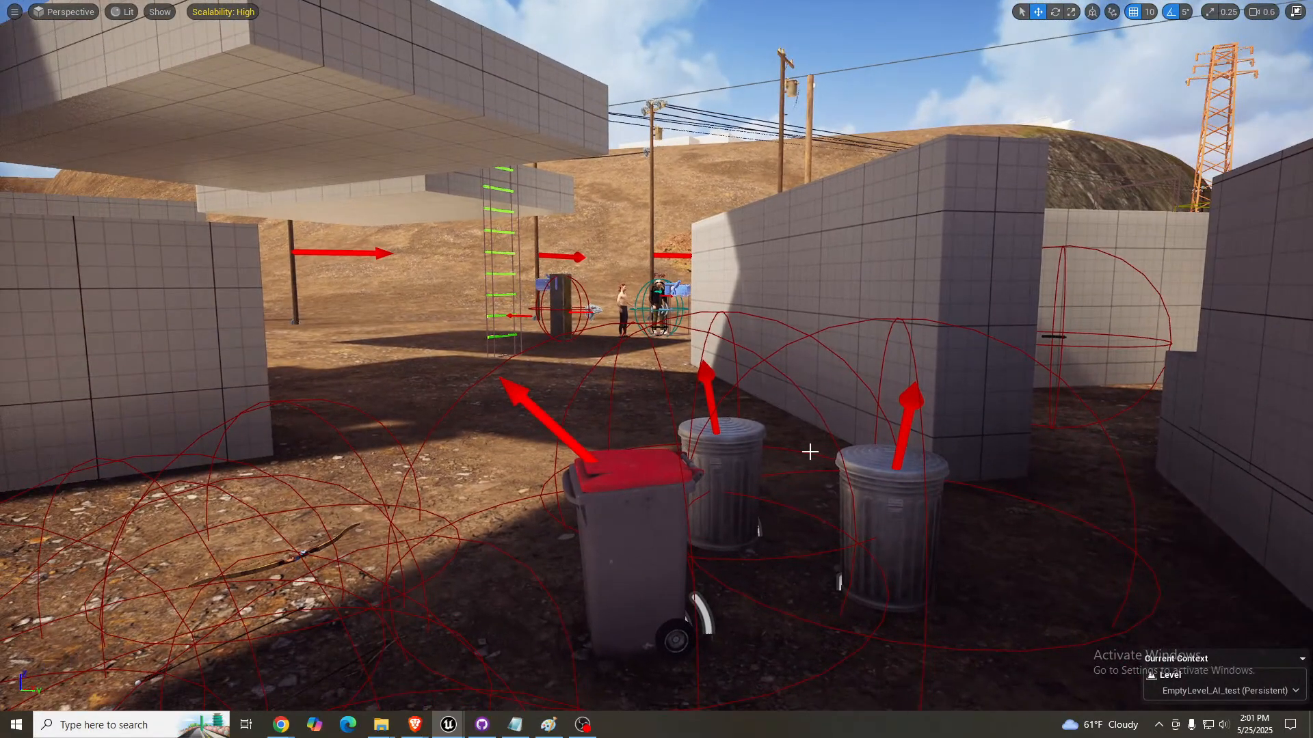
right_click_drag(809, 452, 759, 448)
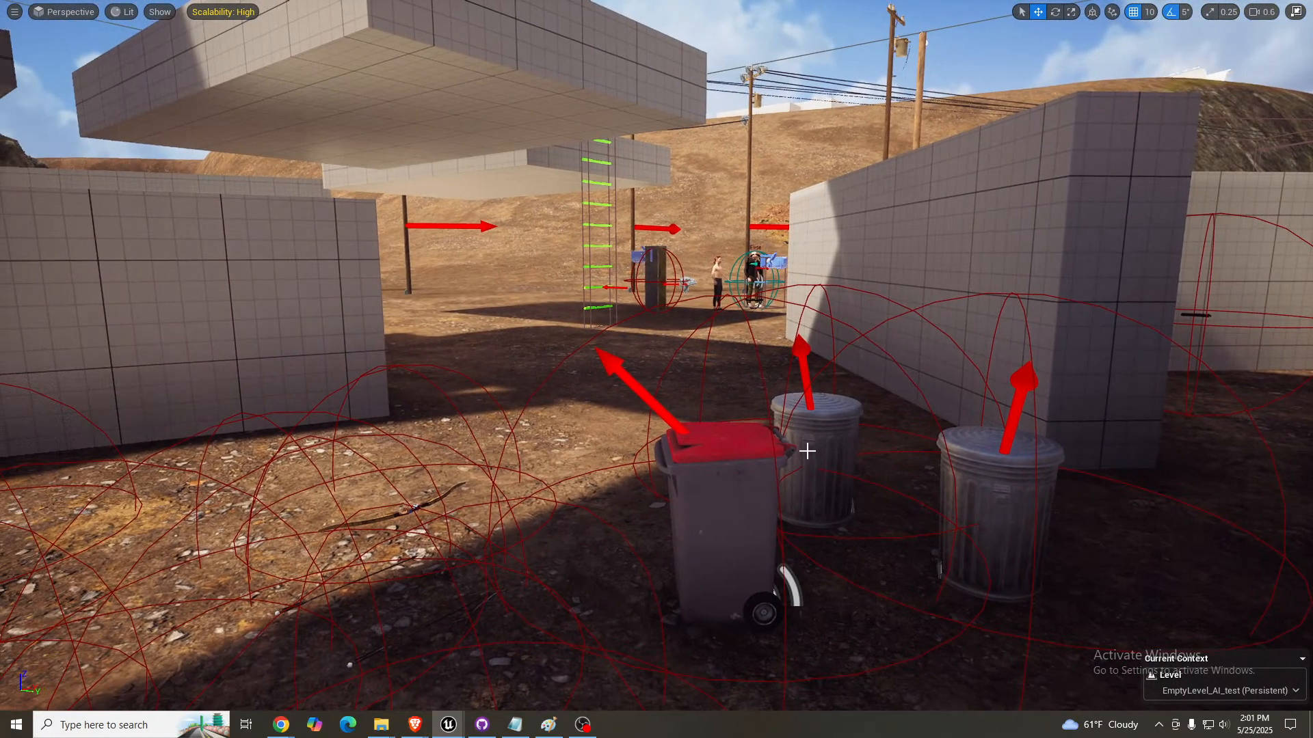
- Start a new play session and walk the player past the staircase and fenced enclosure to the AR15 on the ground
key("alt+p")
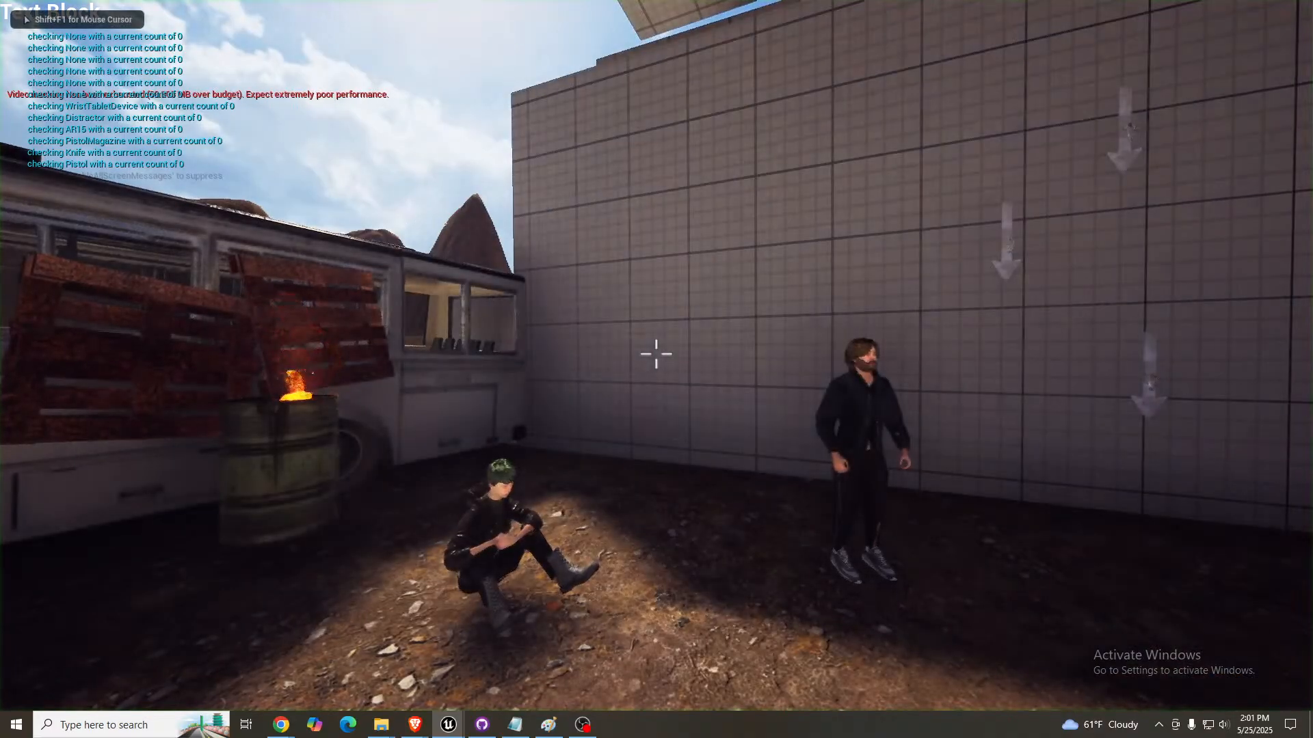
key("w")
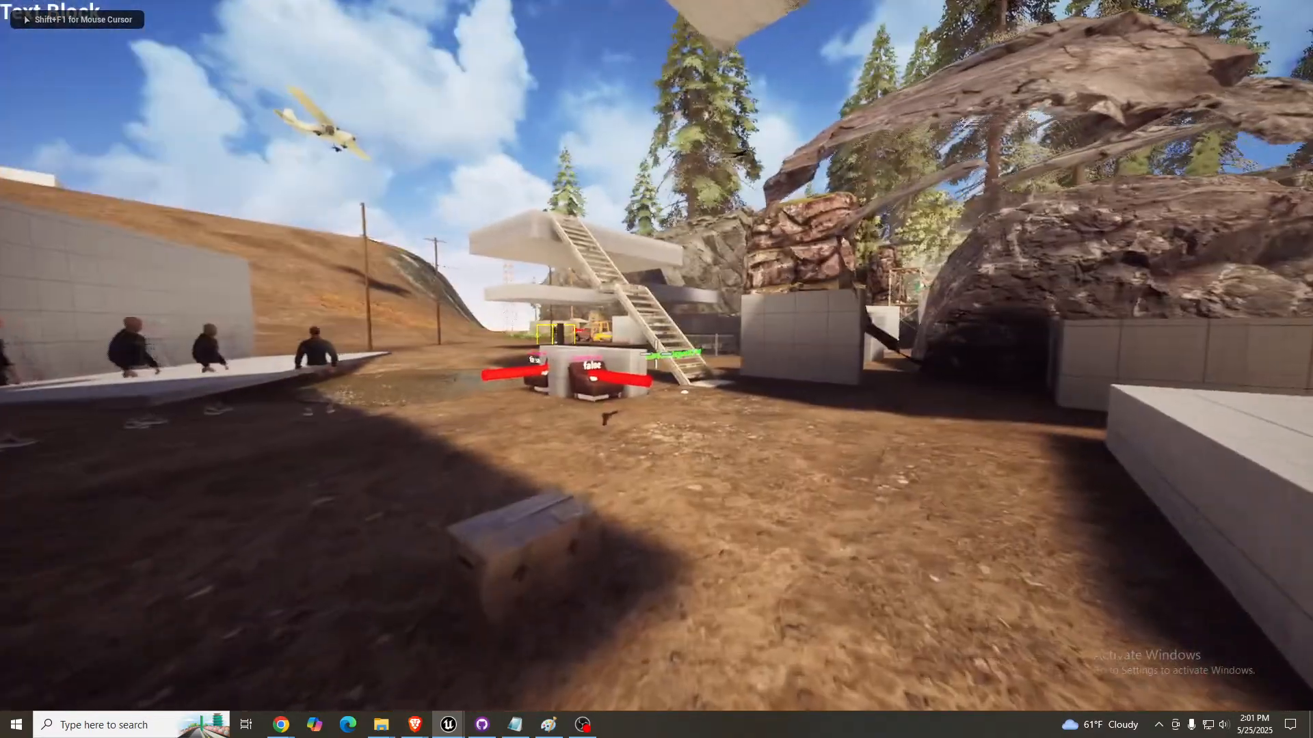
key("w")
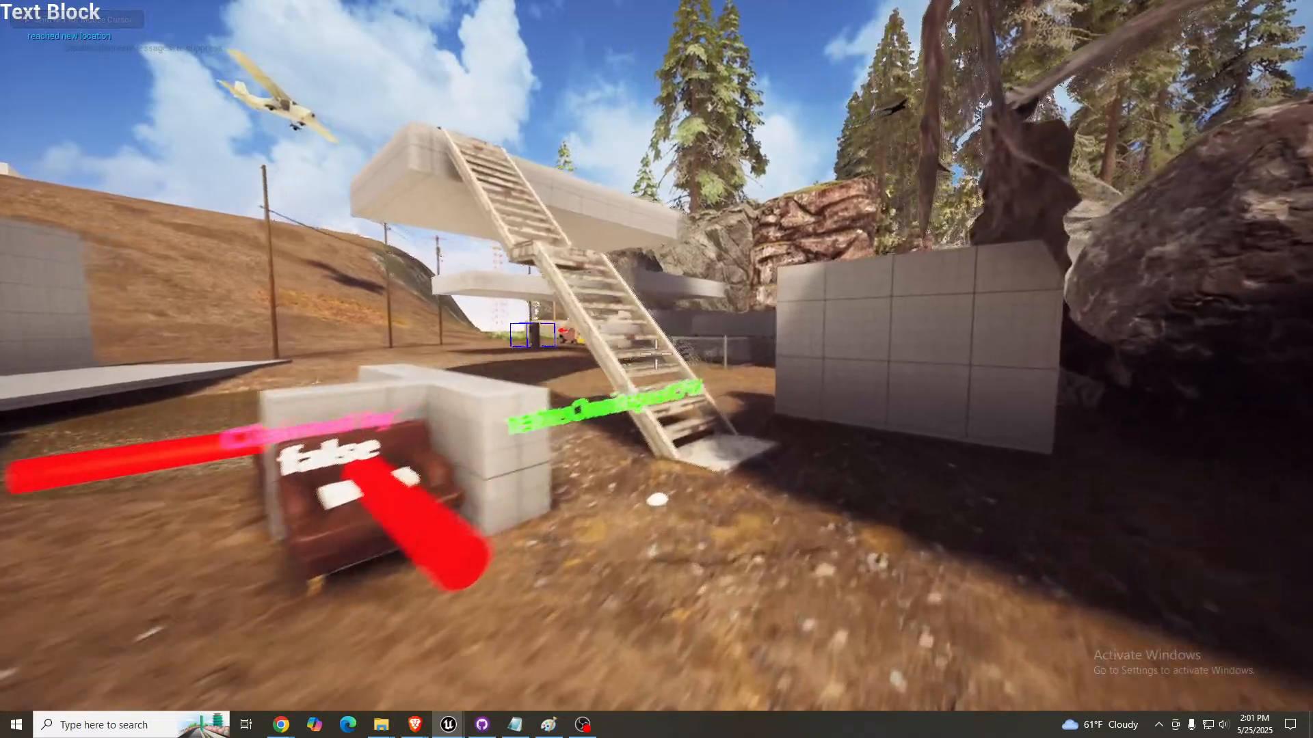
key("w")
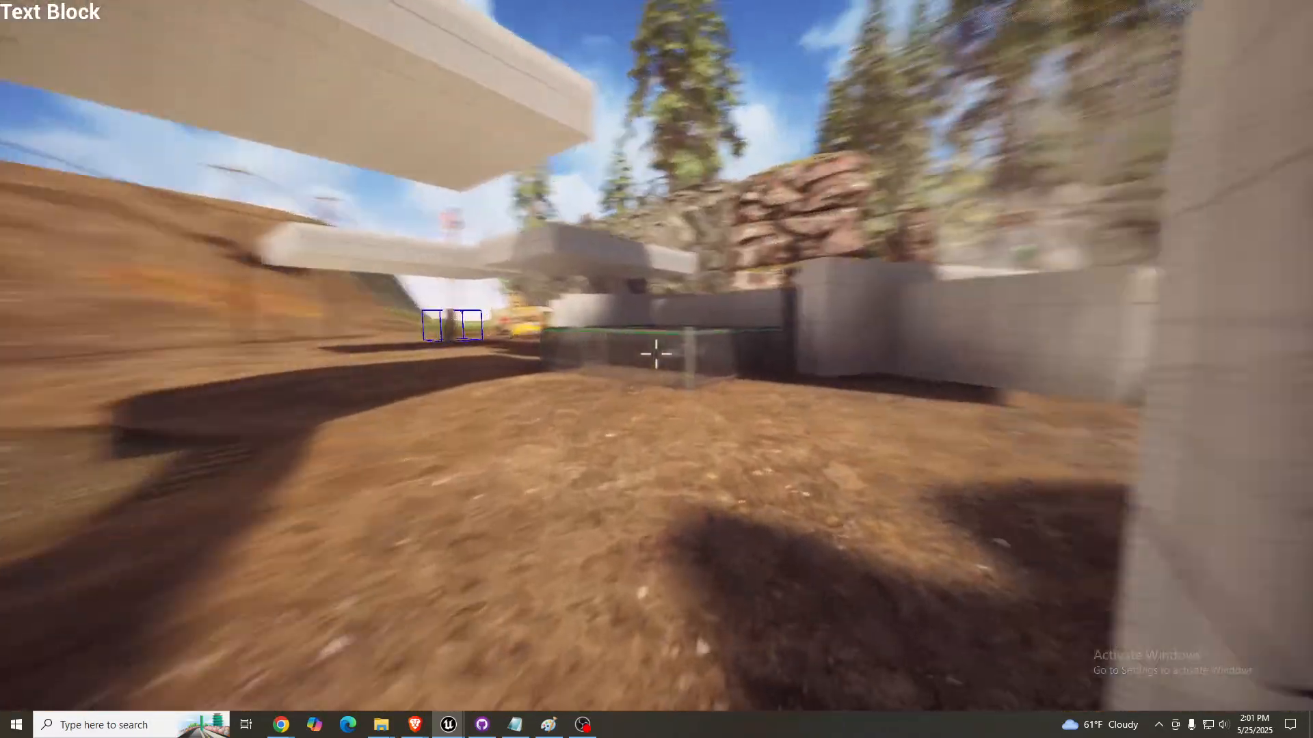
key("w")
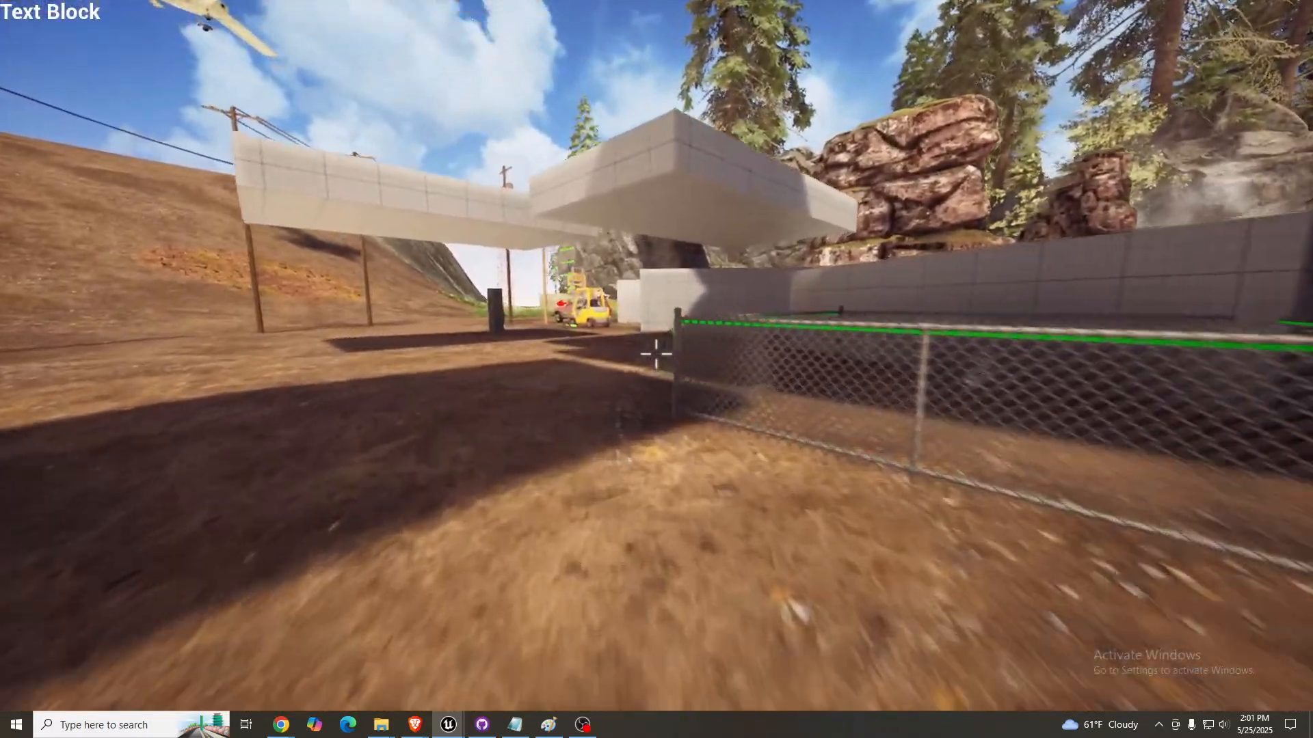
key("w")
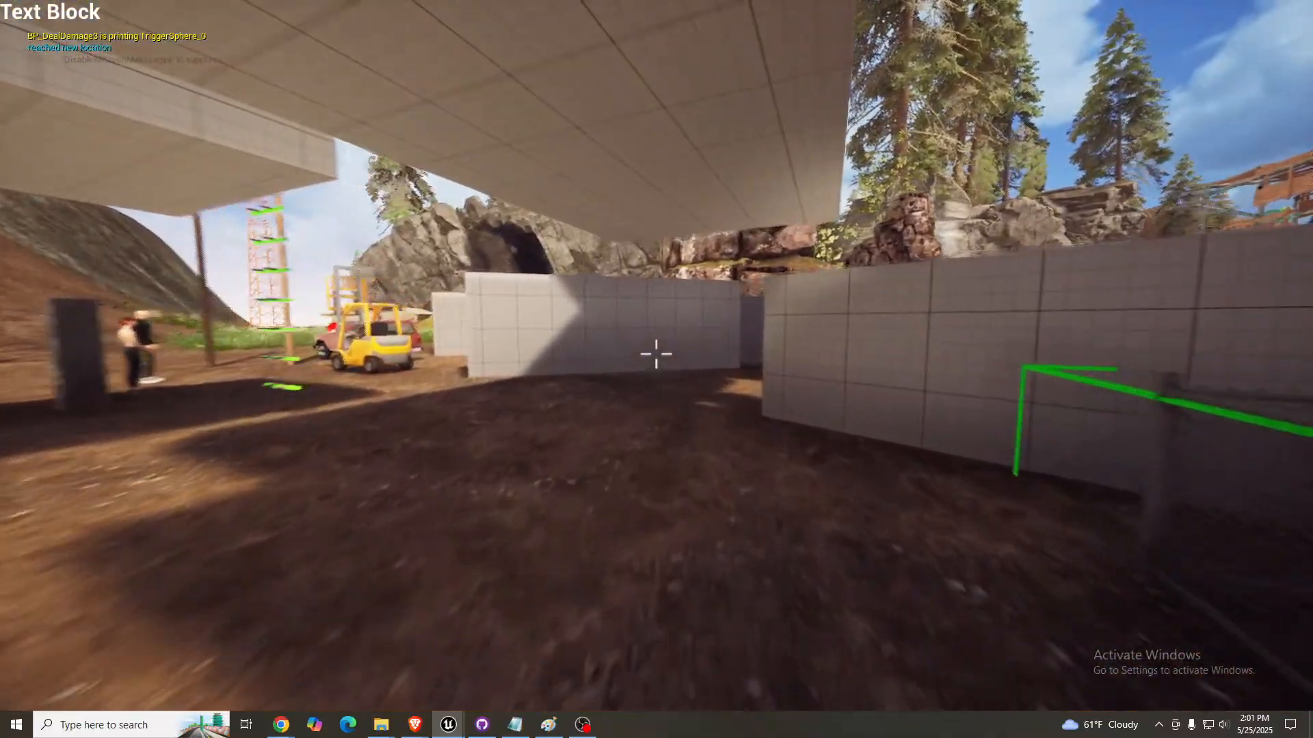
key("w")
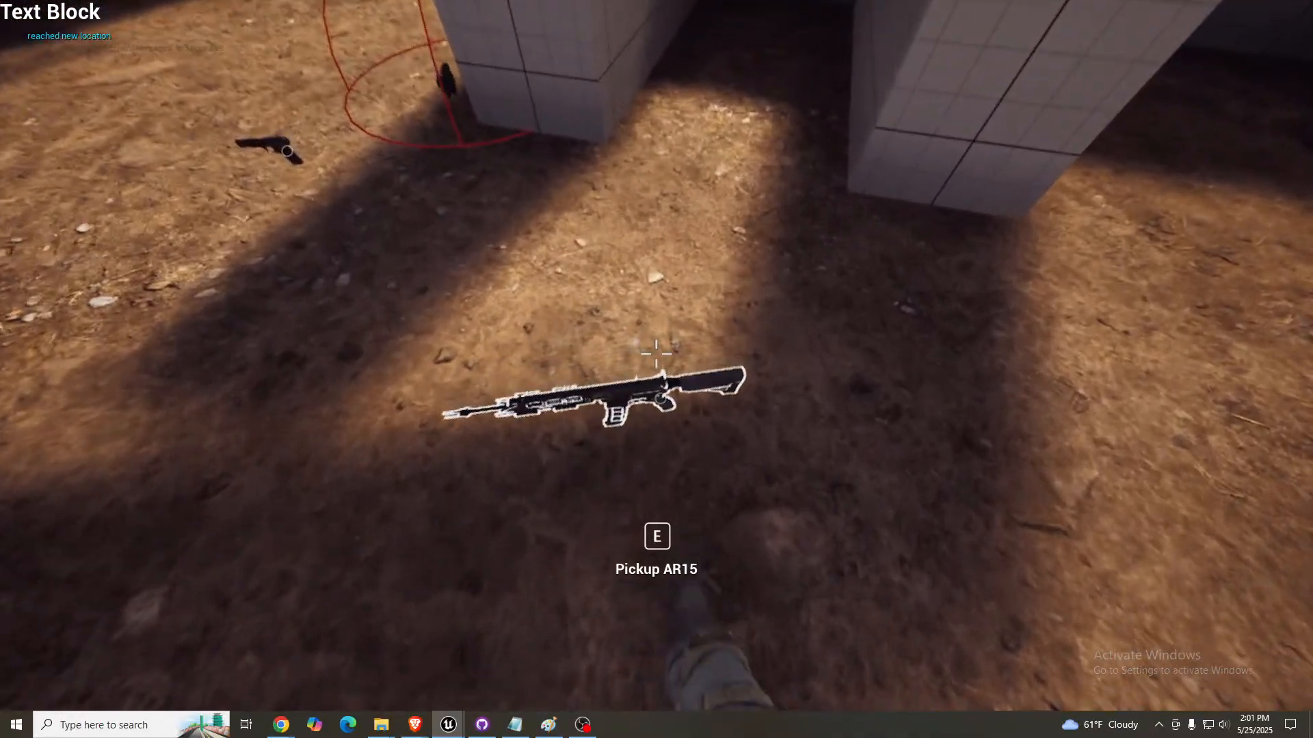
- Pick up the AR15, the rifle magazine and an arrow from the ground
key("e")
key("w")
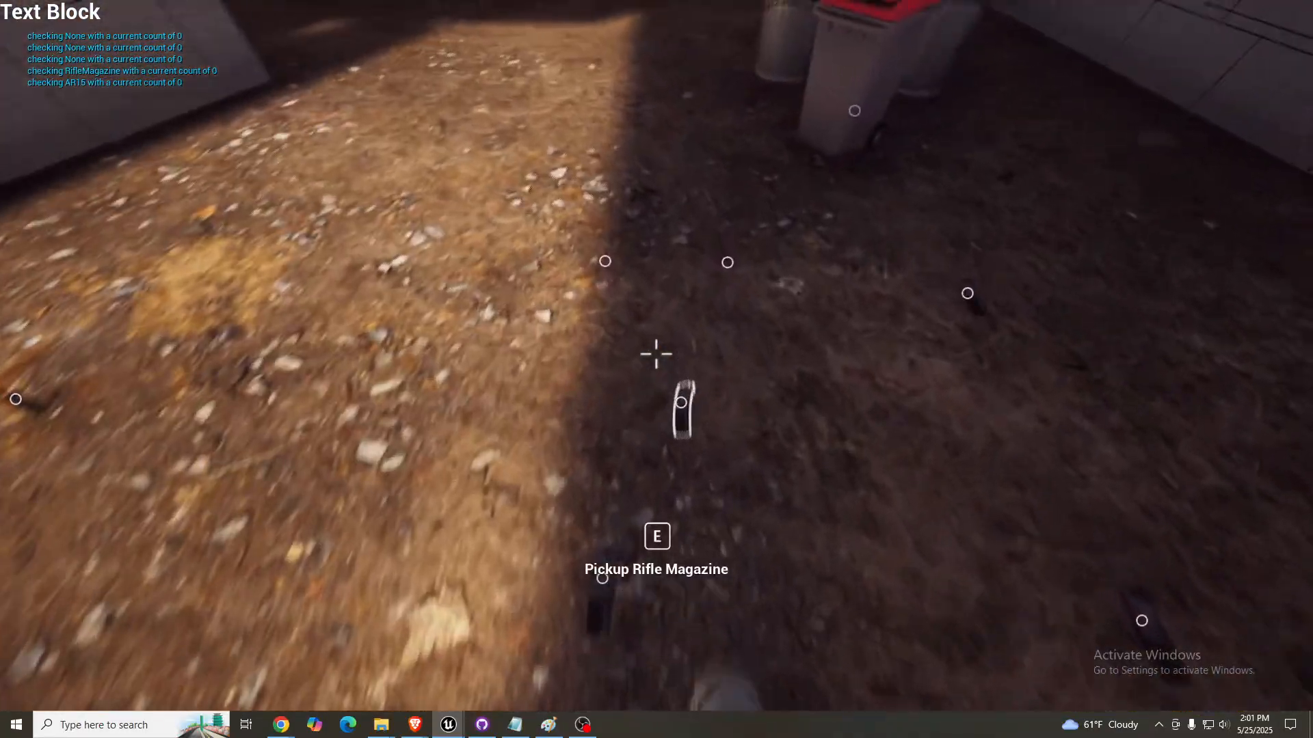
key("e")
key("e")
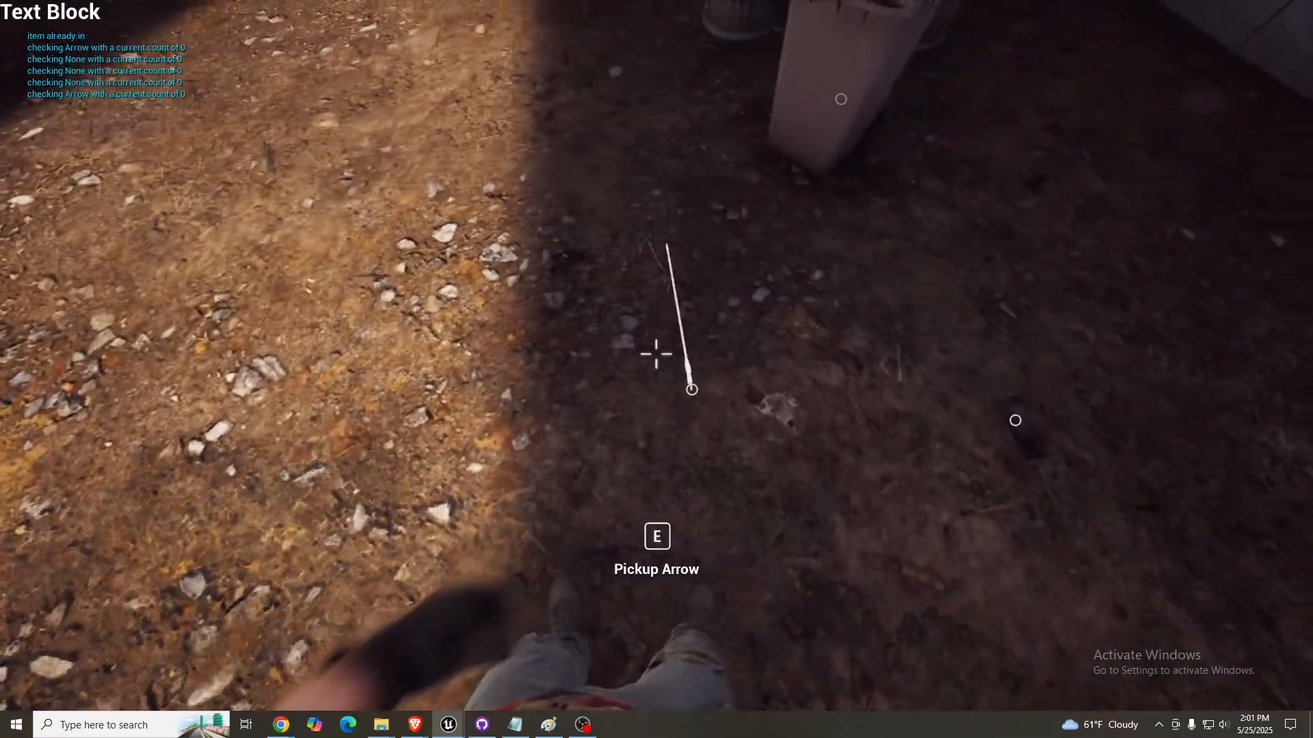
- Walk the player around the trash cans and take position beside the grid wall facing the Patrol Path marker
key("w")
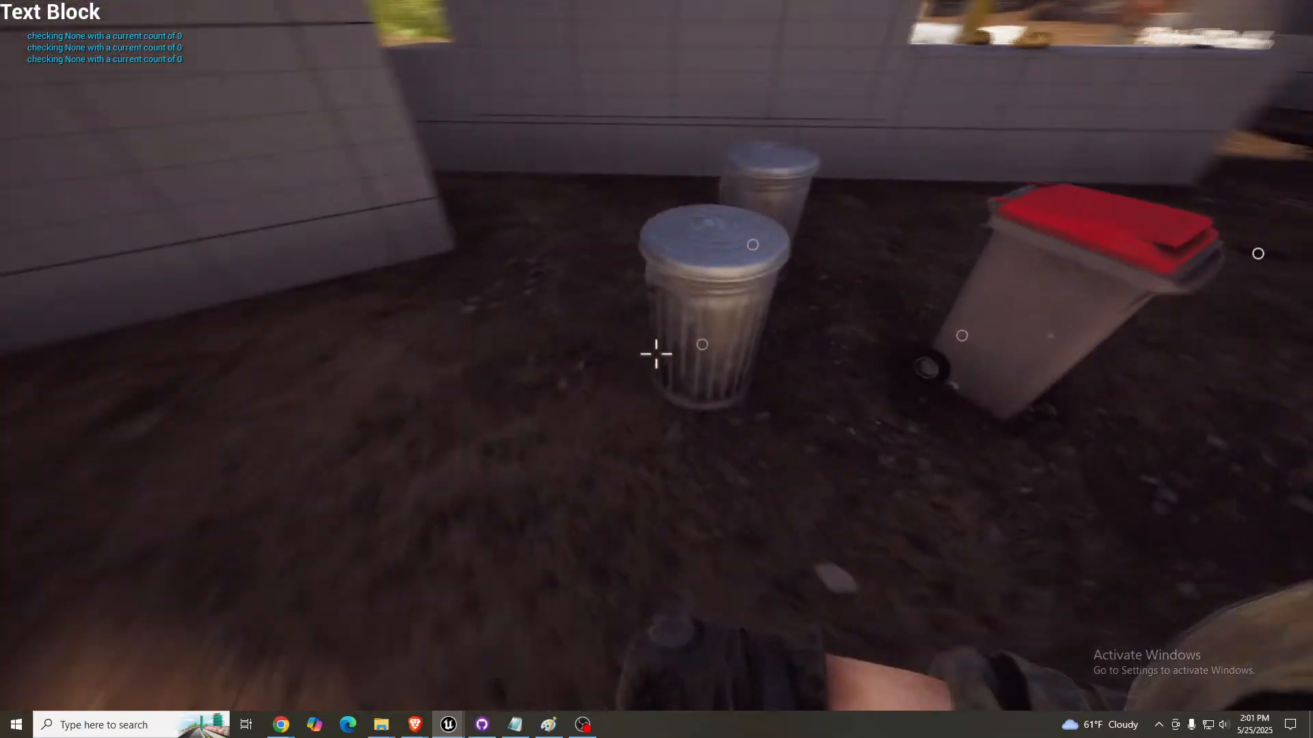
key("a")
key("s")
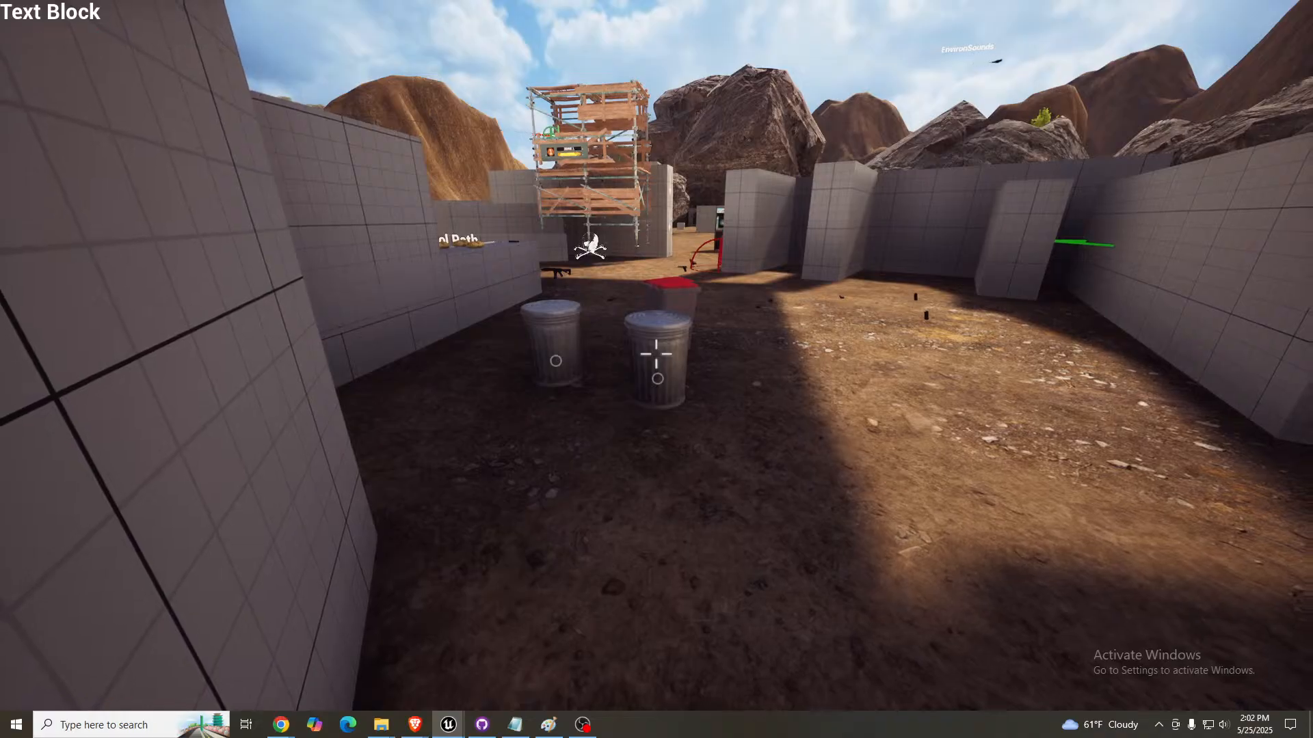
key("w")
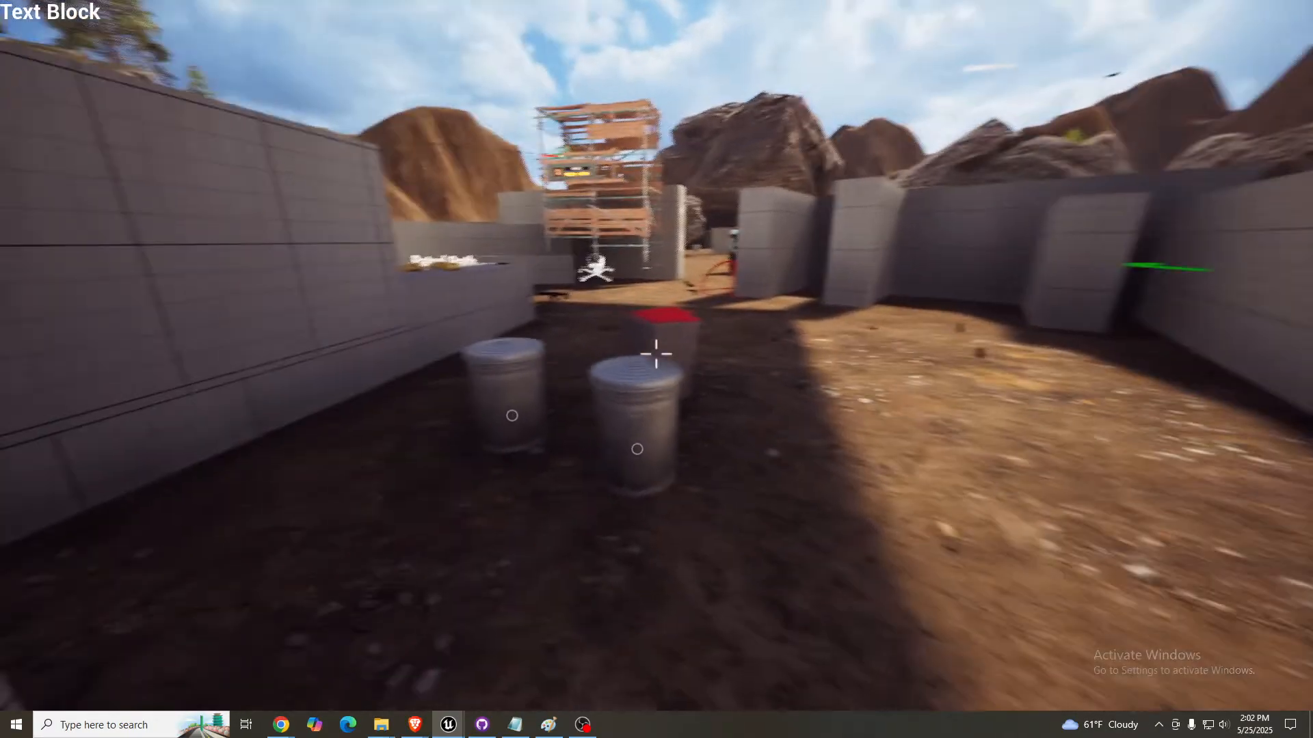
key("w")
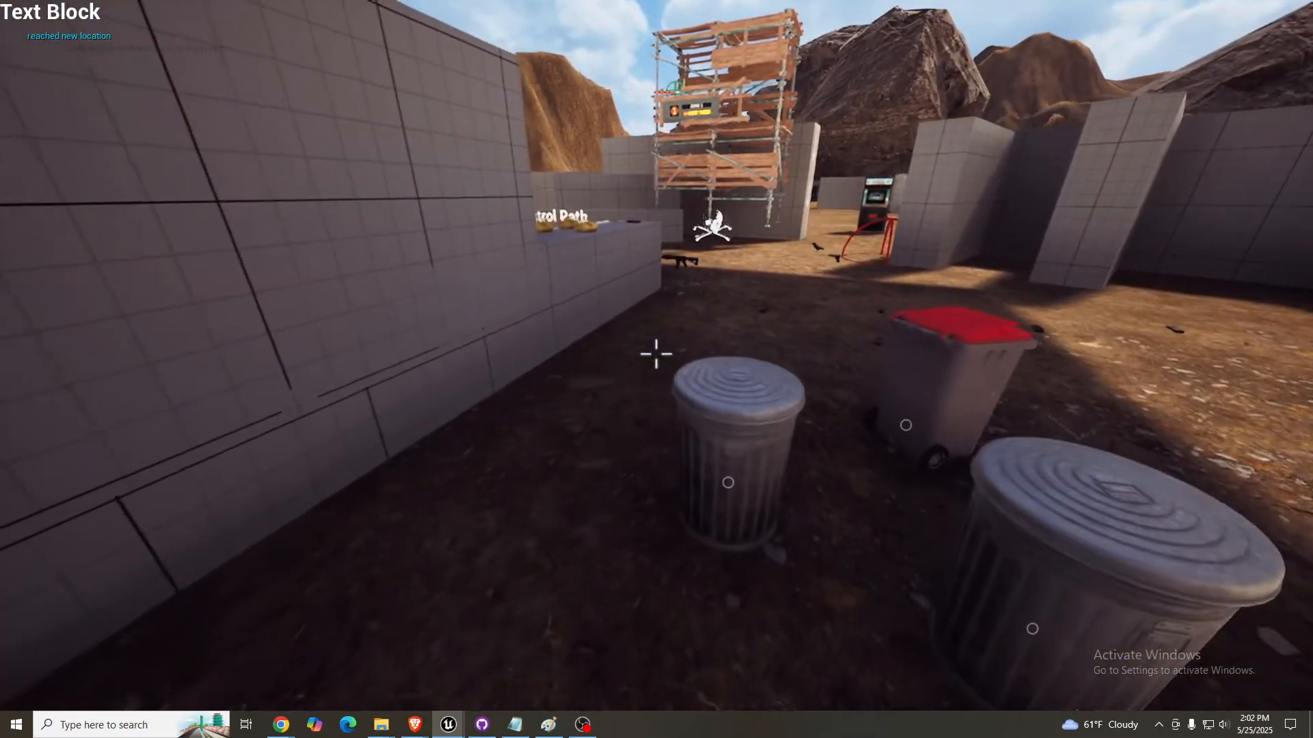
- Equip the bow and test aiming and shooting it along the grid wall from behind the trash cans
key("1")
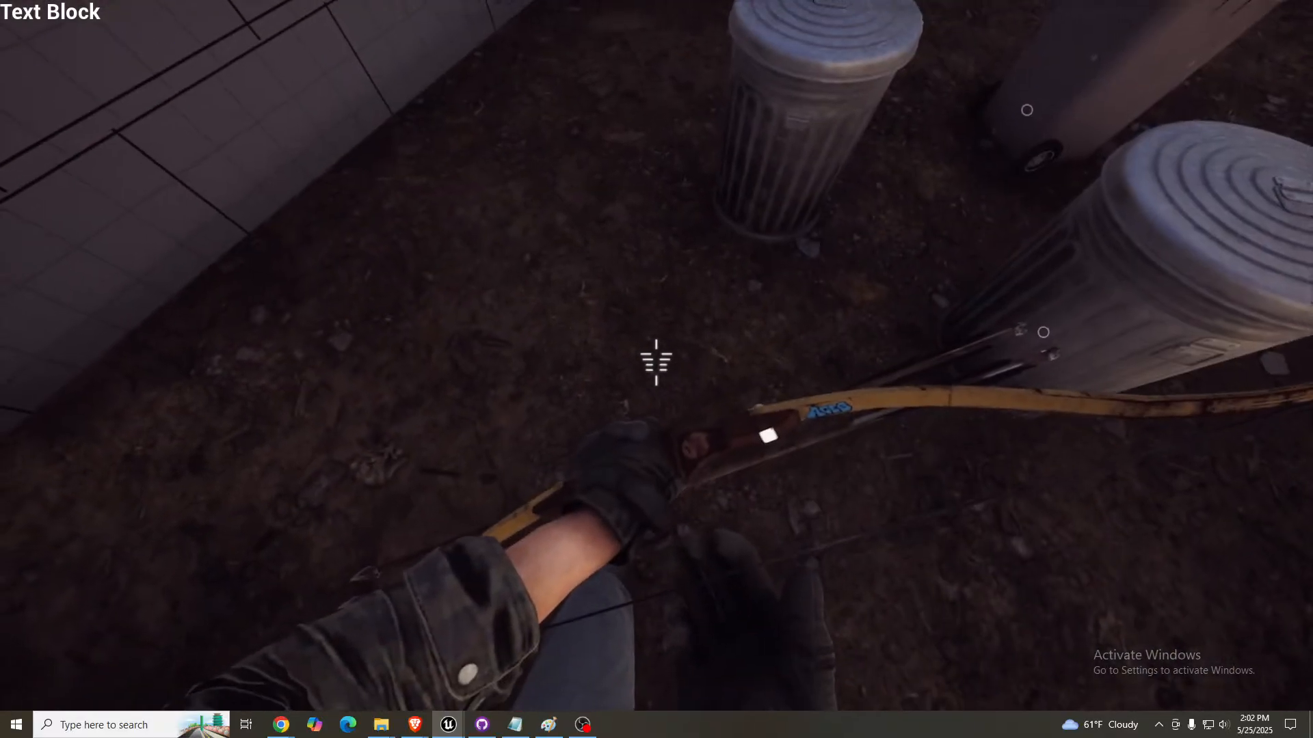
right_click(656, 363)
right_click(657, 362)
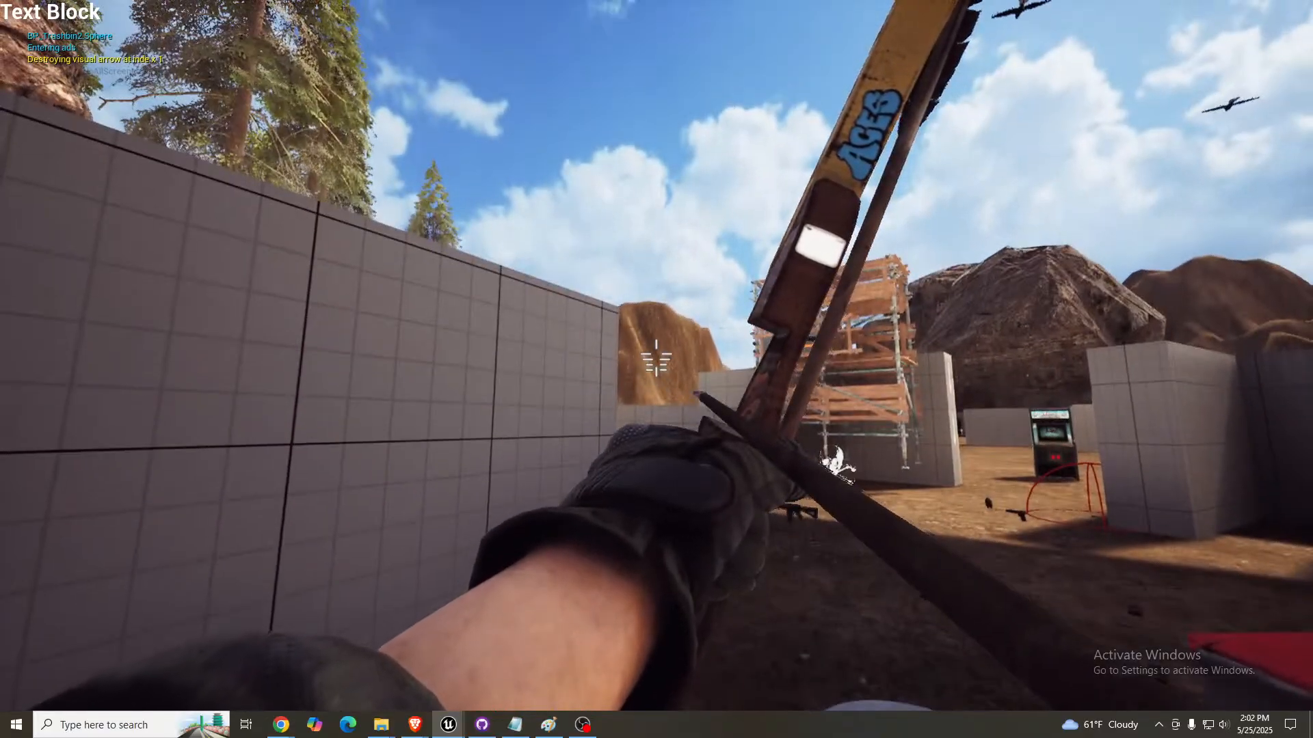
left_click(656, 362)
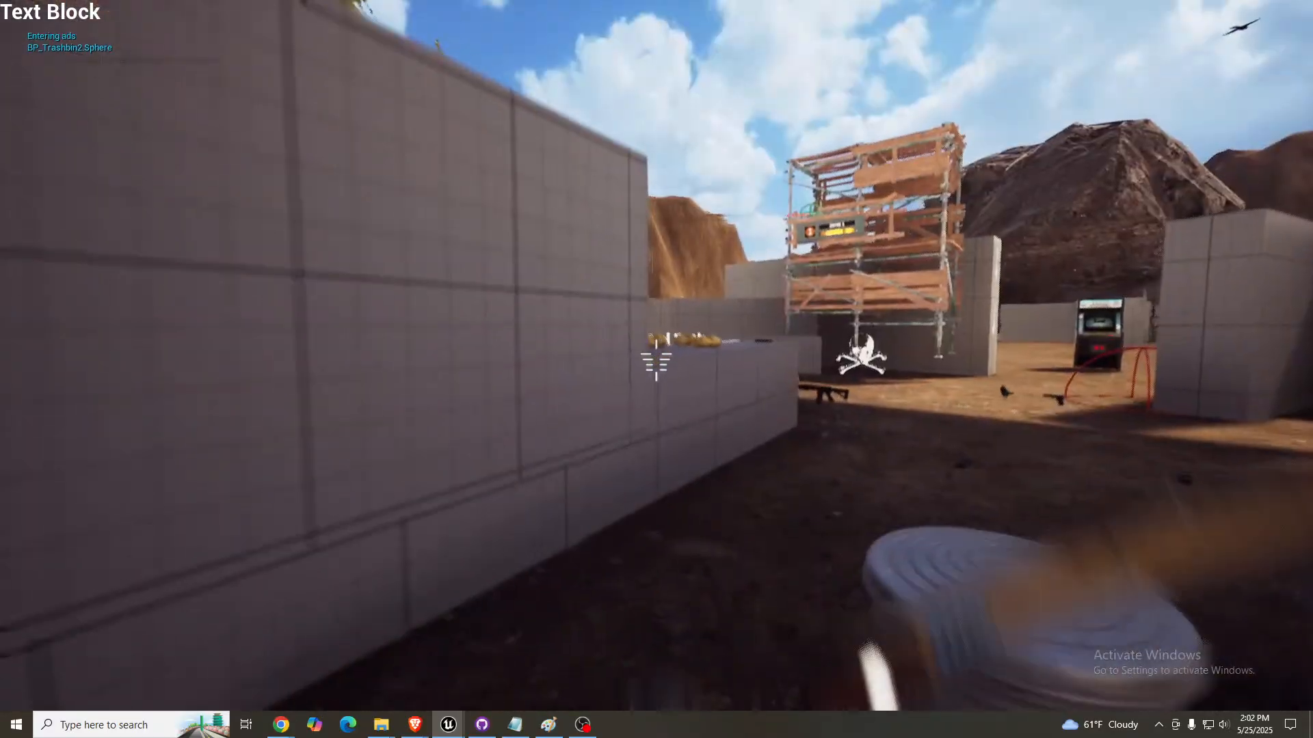
- Move out past the wall's edge with the bow aimed, shoot the enemy NPC beyond Patrol Path, and retreat behind the trash cans
right_click(657, 362)
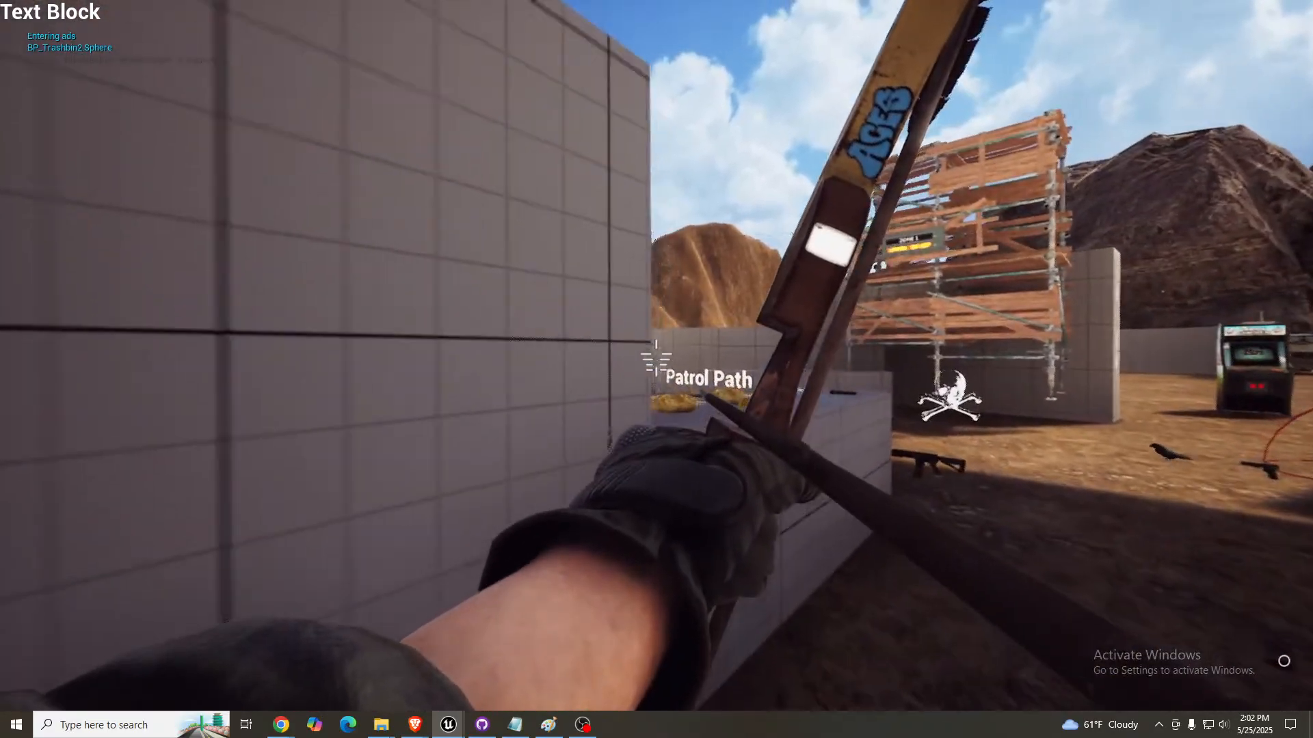
key("w")
key("d")
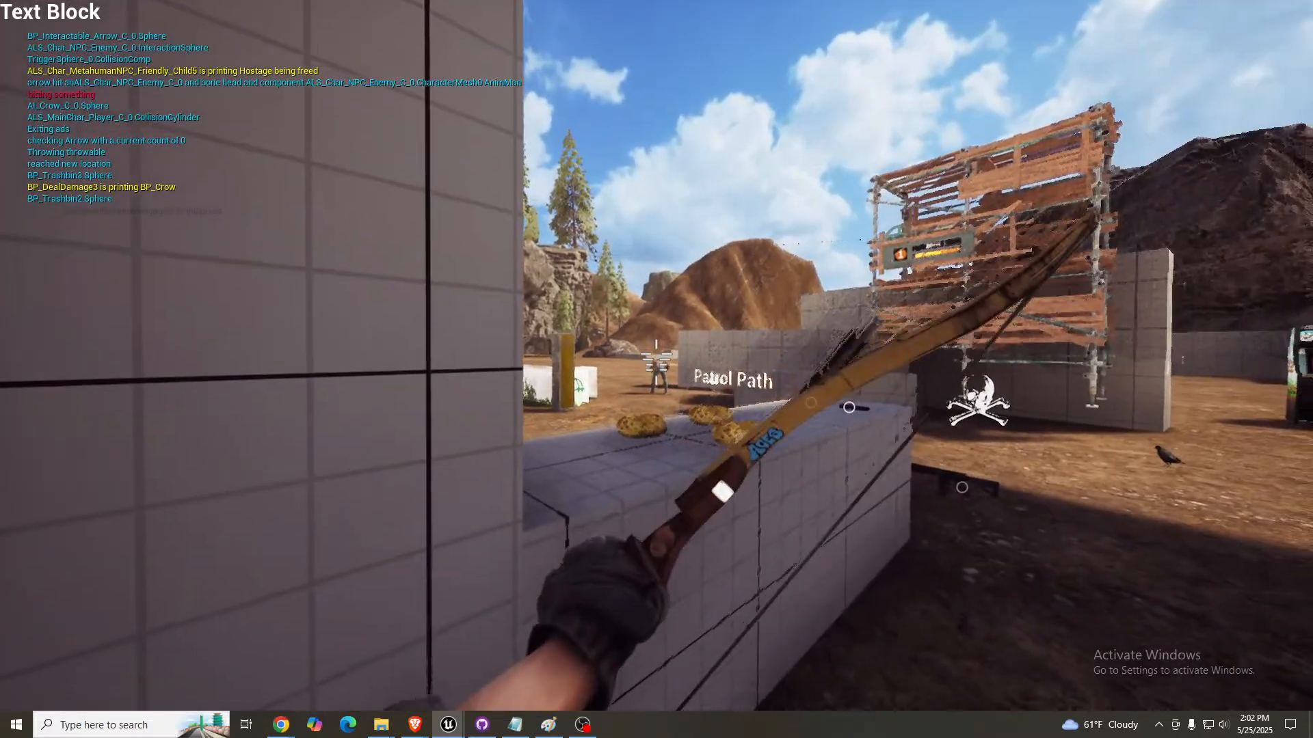
right_click(656, 362)
key("s")
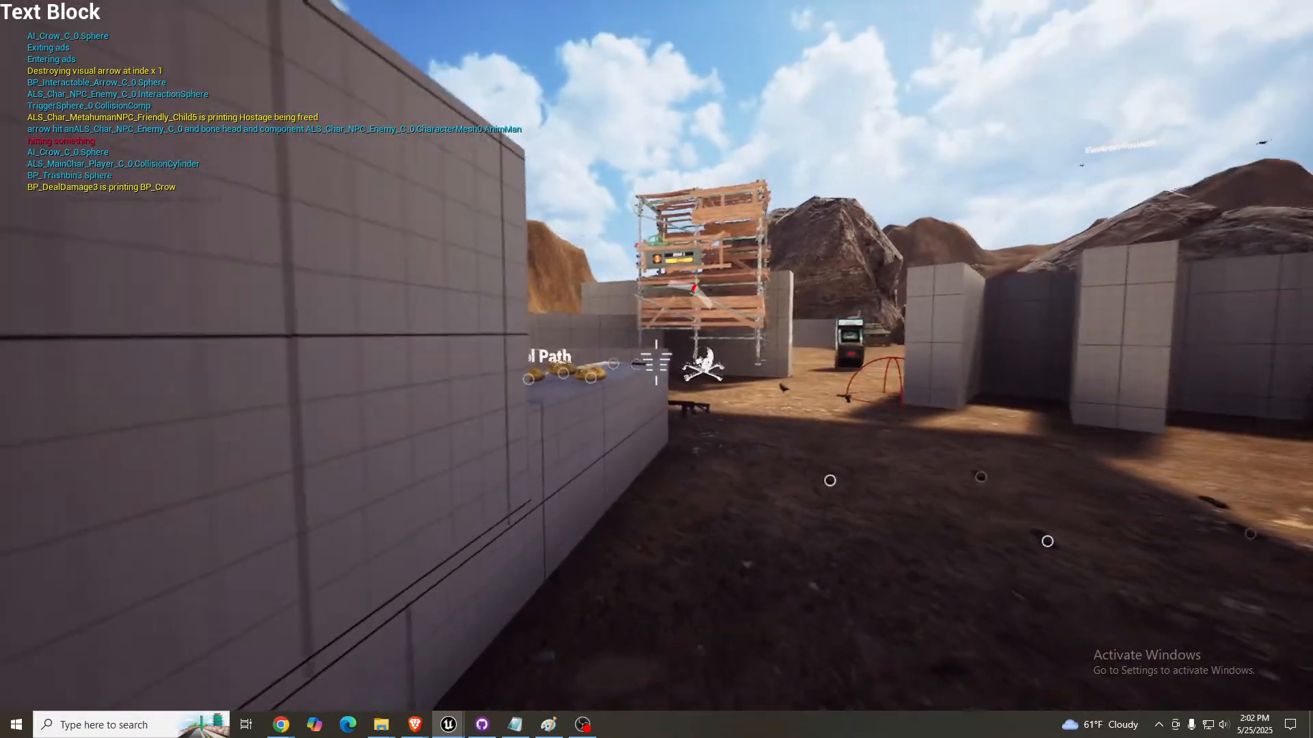
key("s")
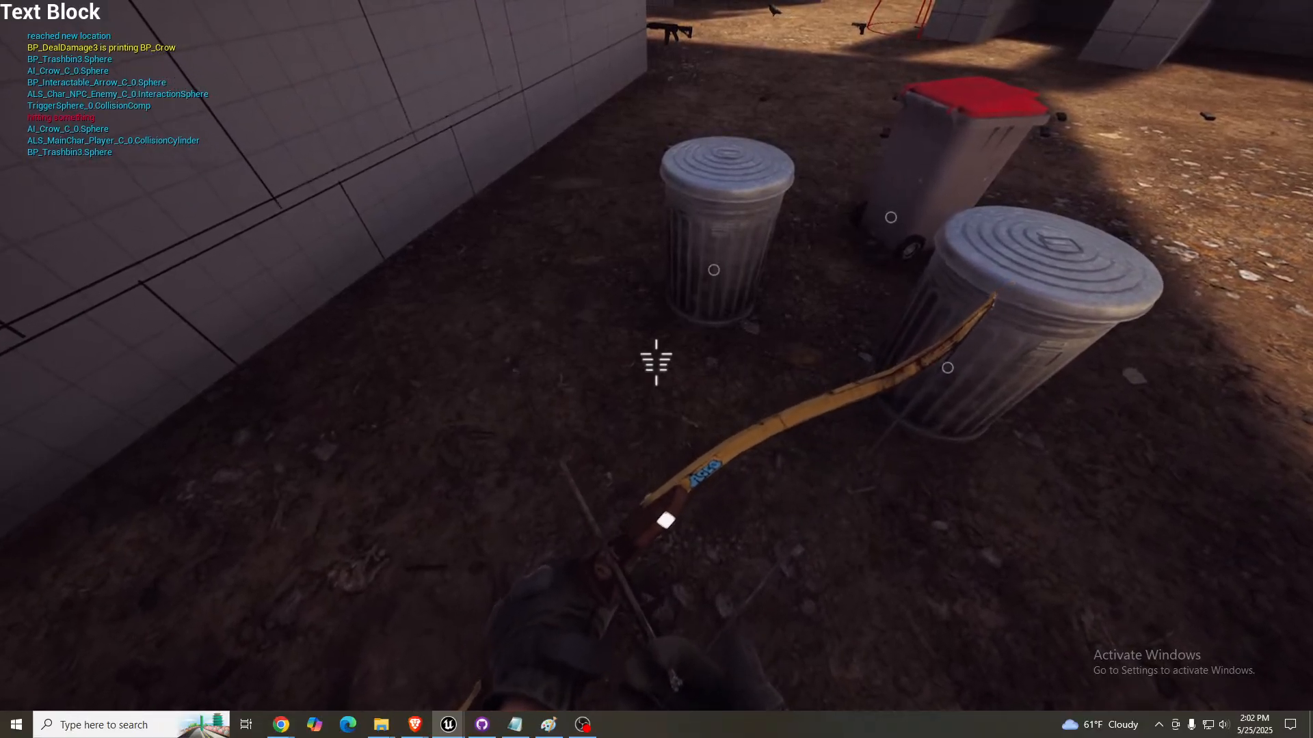
- Equip the AR15 and walk the player out from the trash cans to face the scaffold and skull marker
key("1")
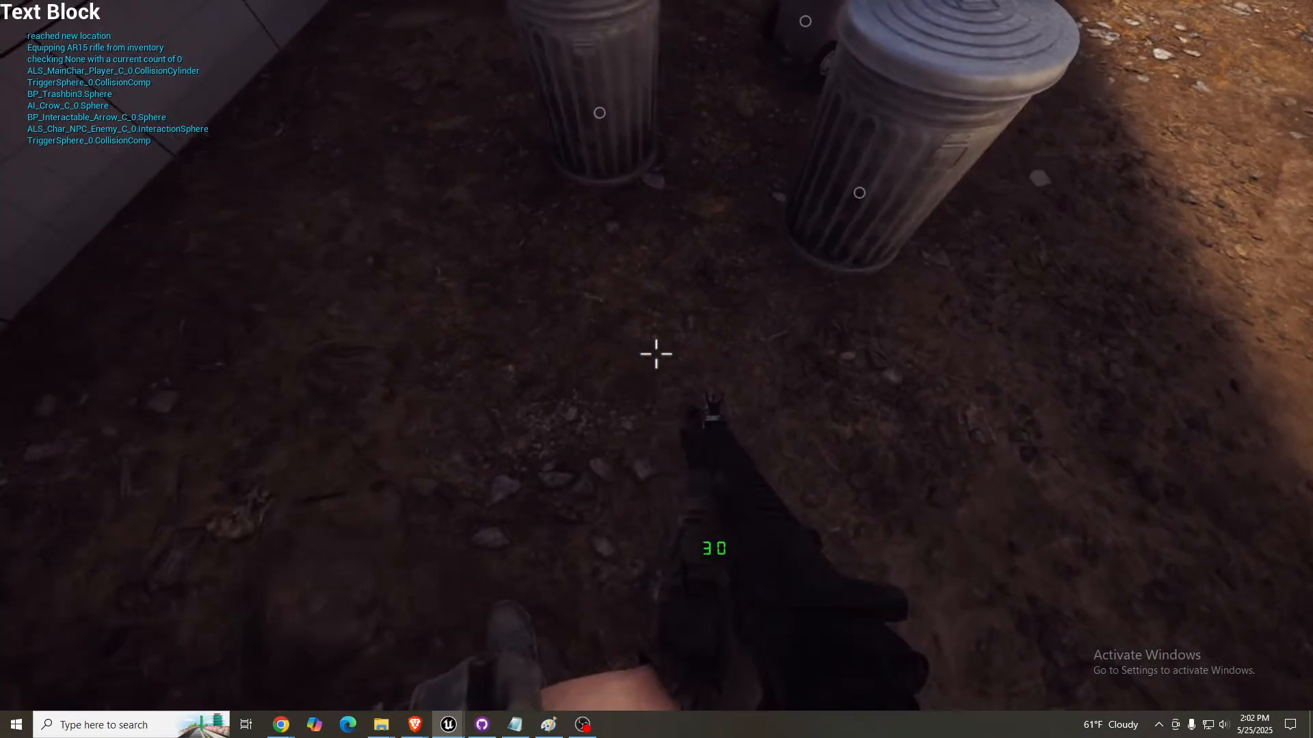
key("w")
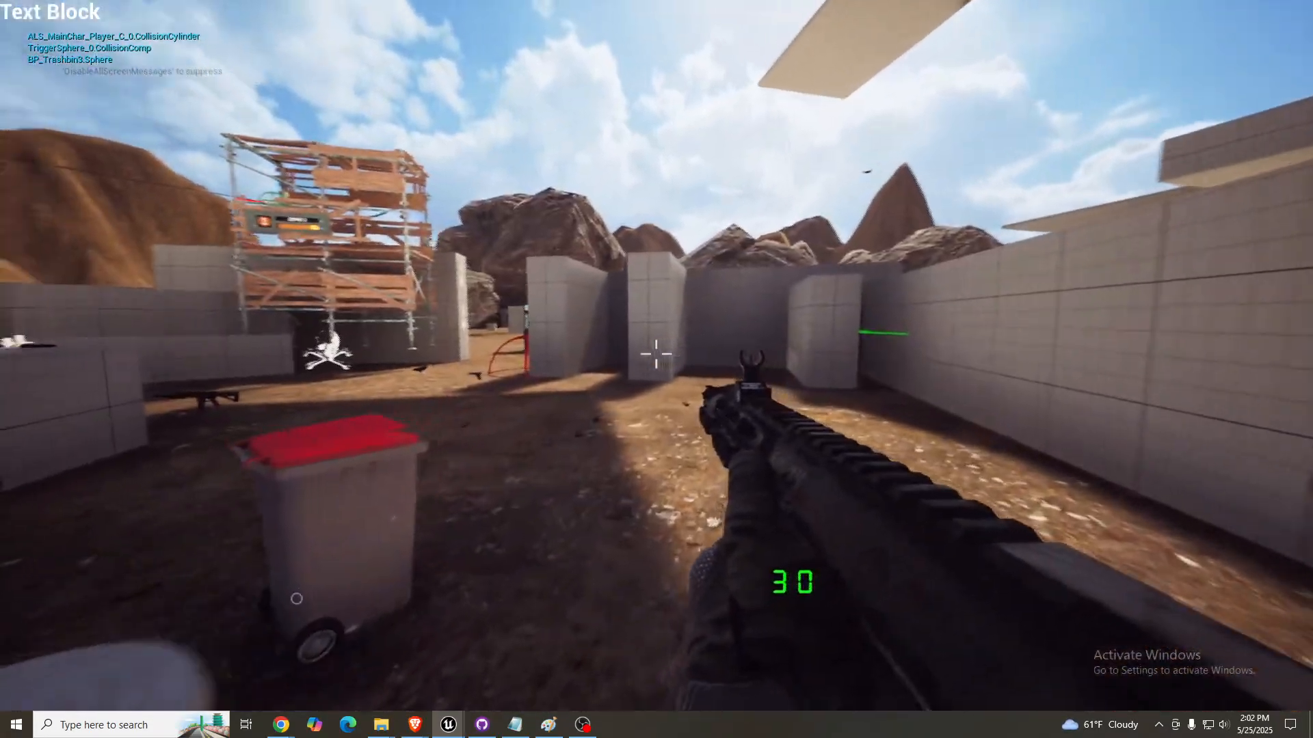
key("w")
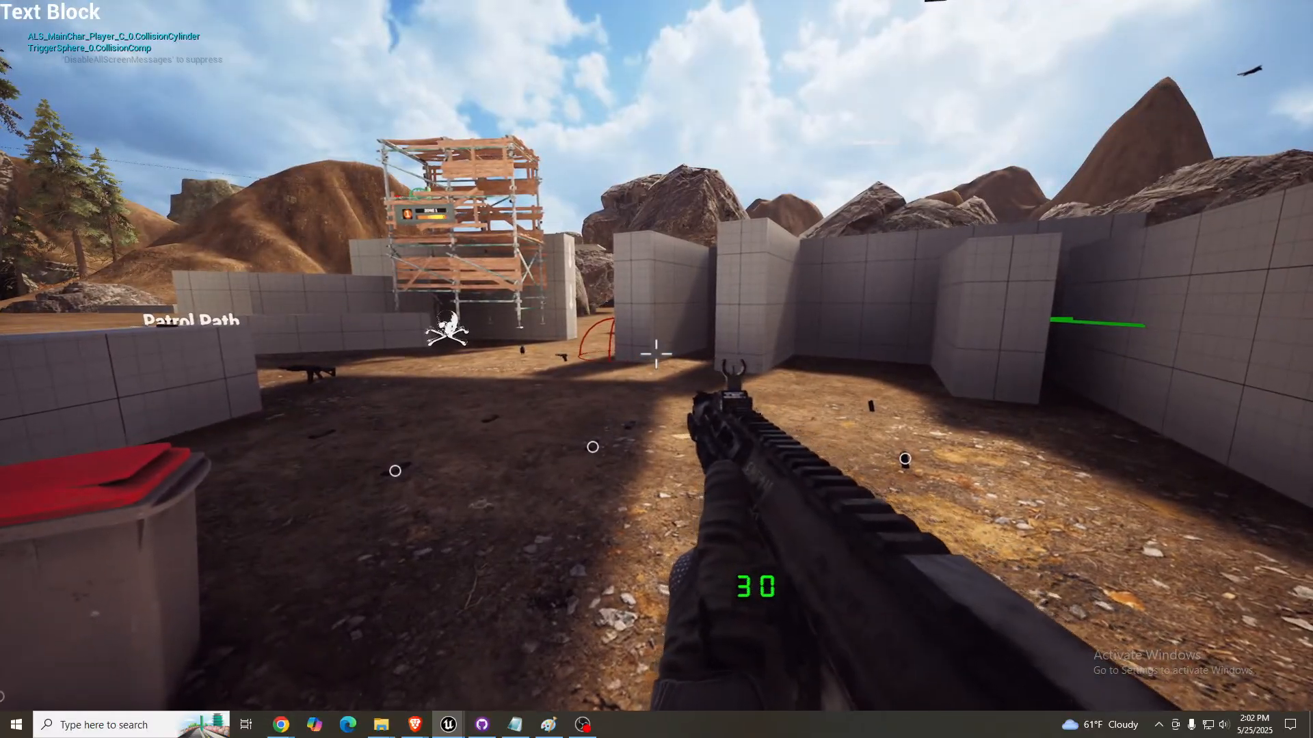
key("s")
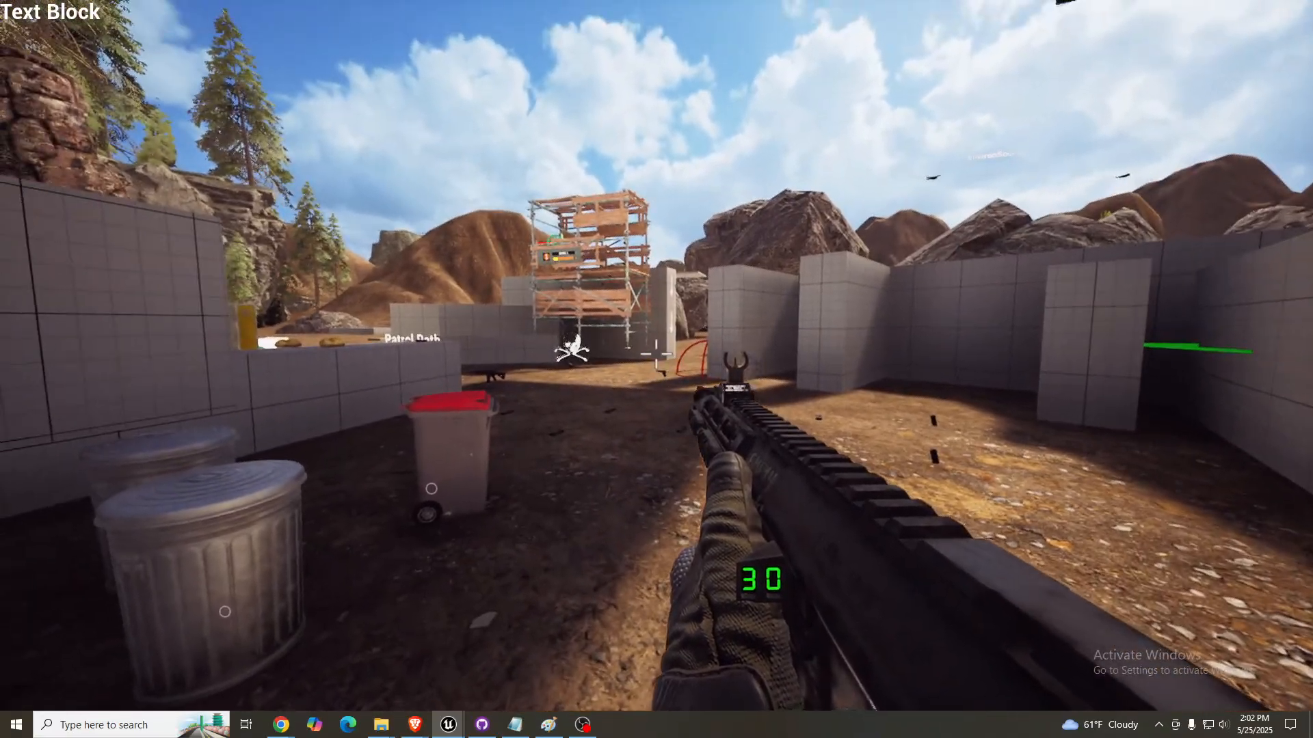
- Fire the AR15 from the hip across the yard toward the scaffold until the 30-round magazine is empty
left_click(656, 354)
left_click(656, 353)
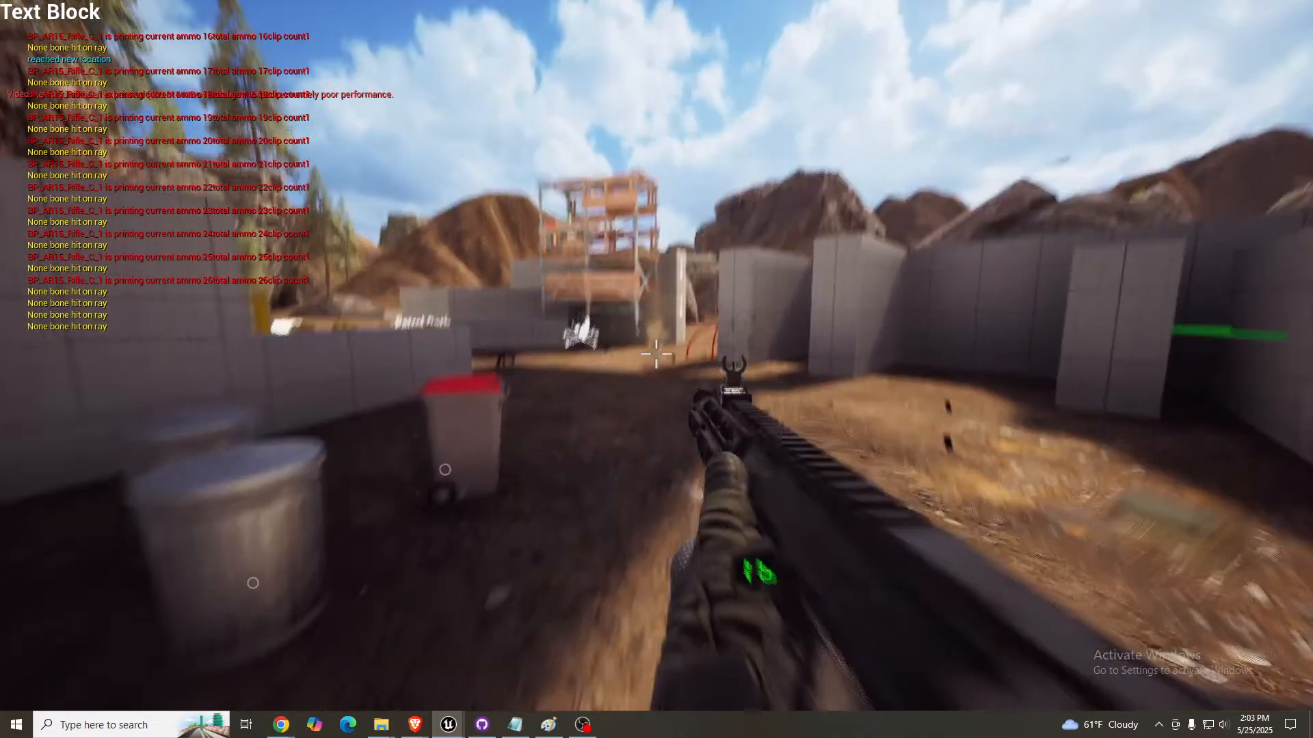
left_click(656, 354)
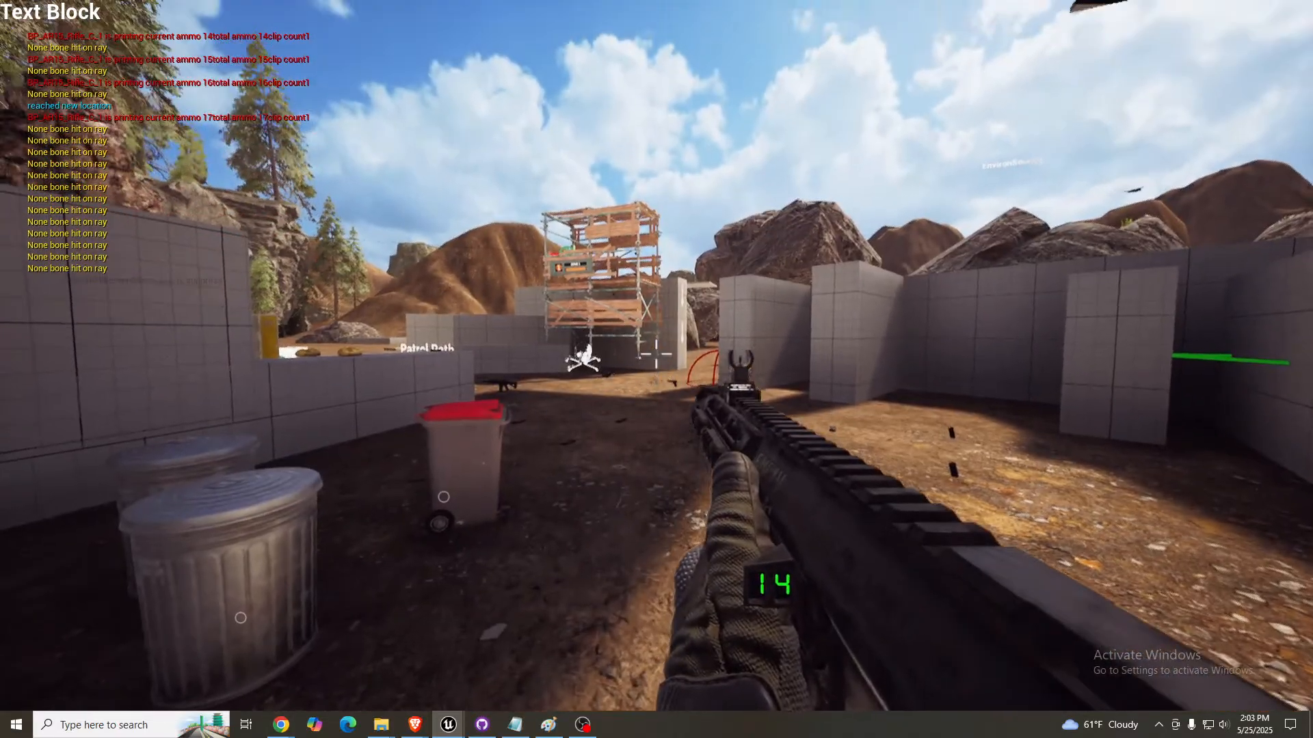
left_click(657, 354)
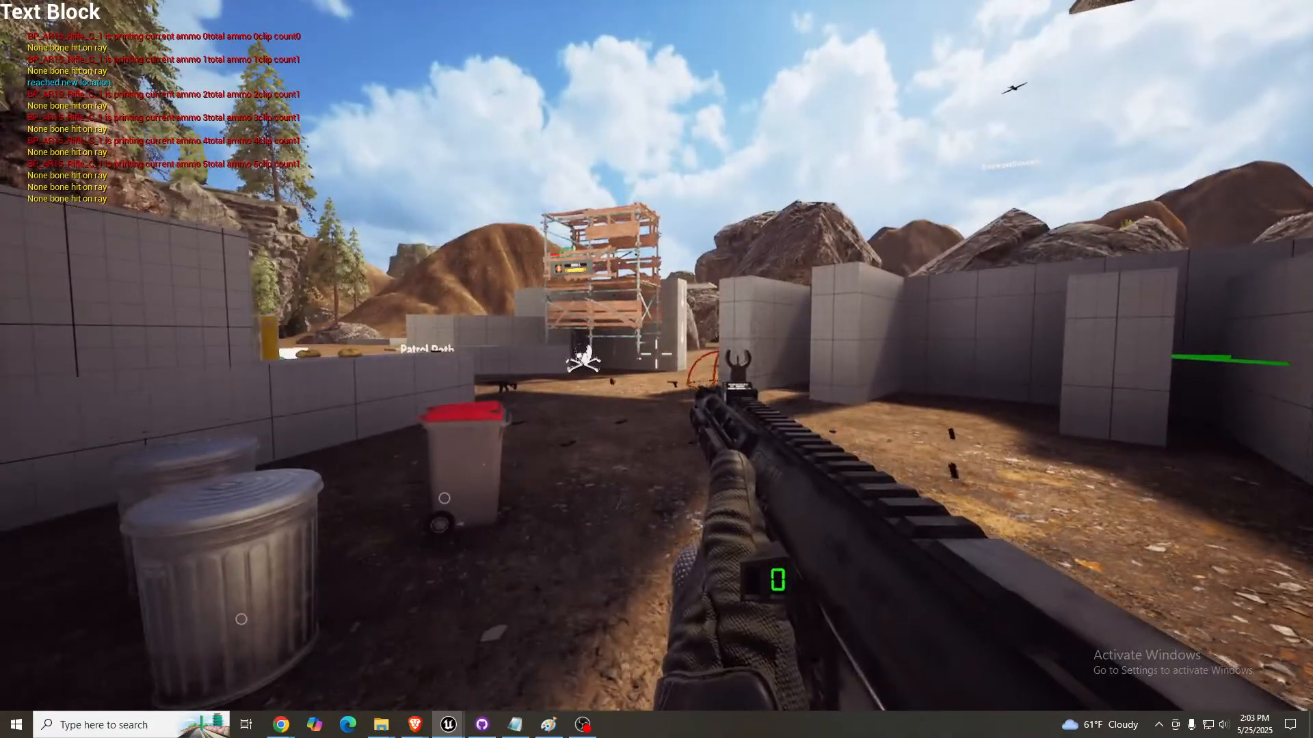
- Collect the pistol and rifle magazines from the ground, reload the AR15, and back up beside the red-lidded bin
key("w")
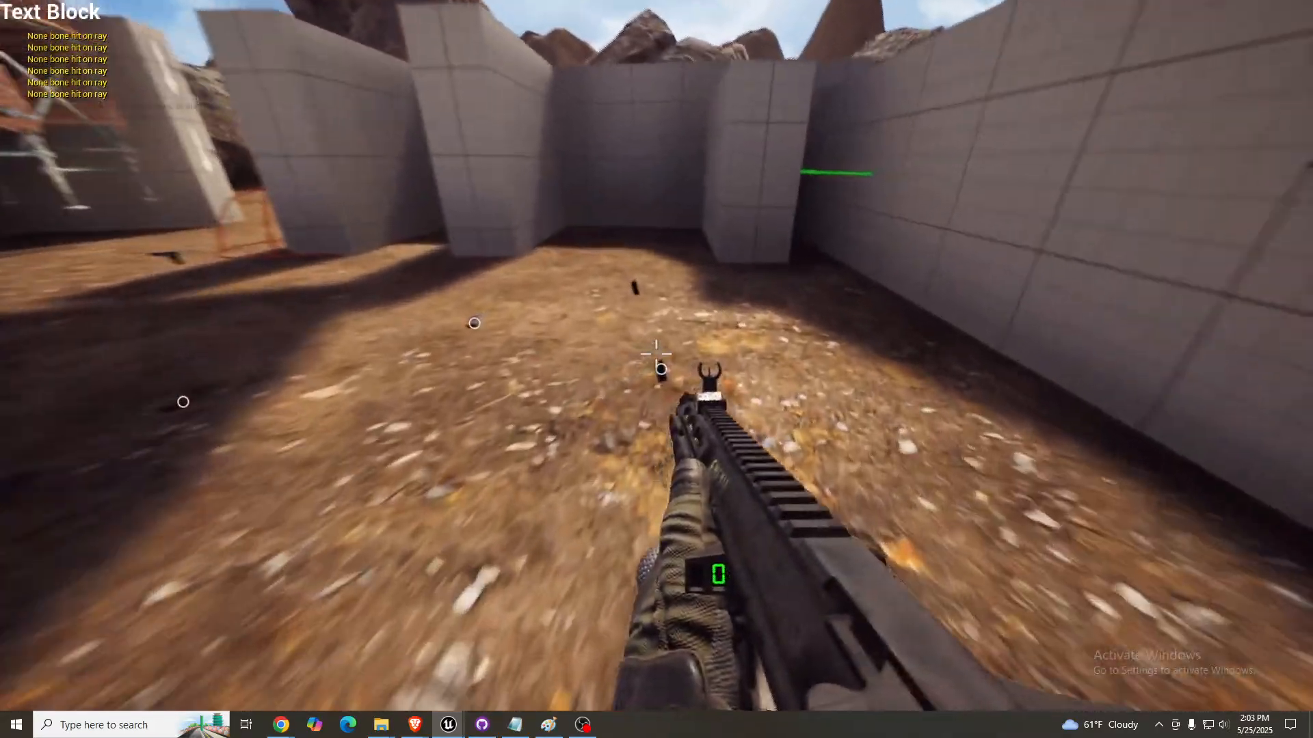
key("e")
key("s")
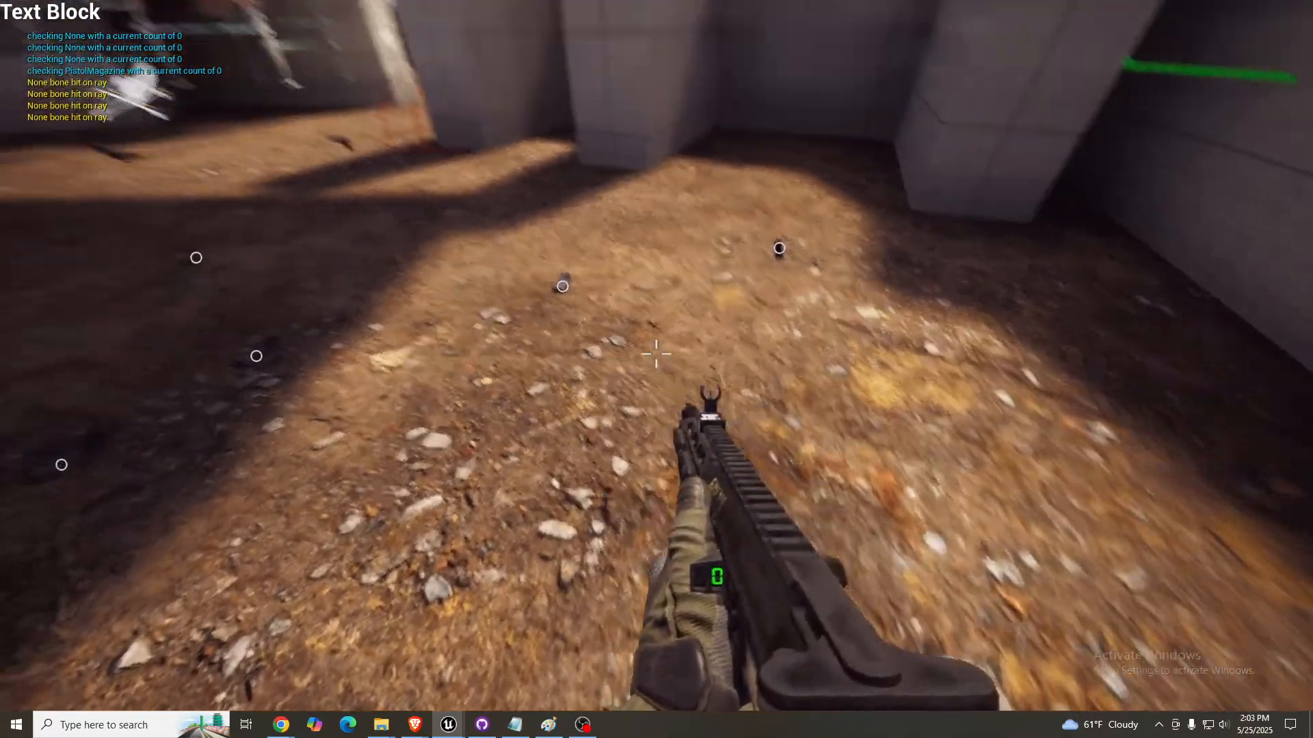
key("w")
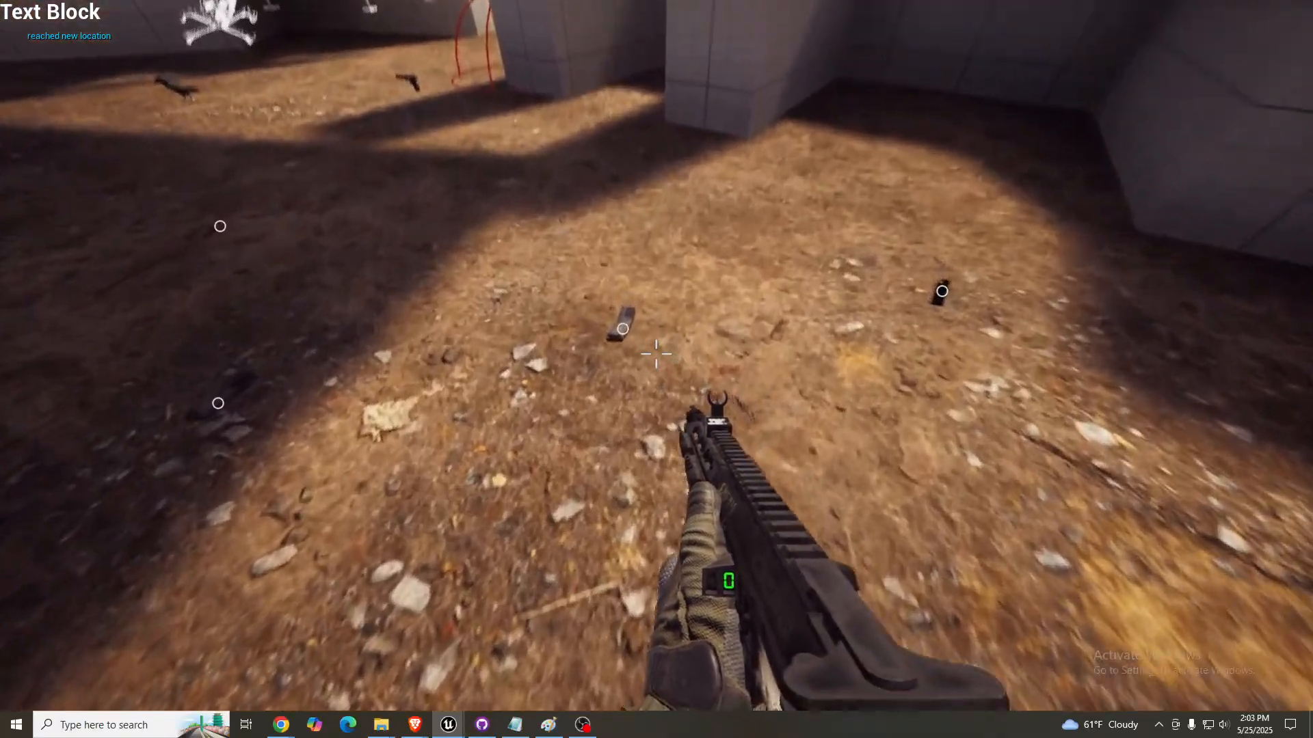
key("e")
key("r")
key("s")
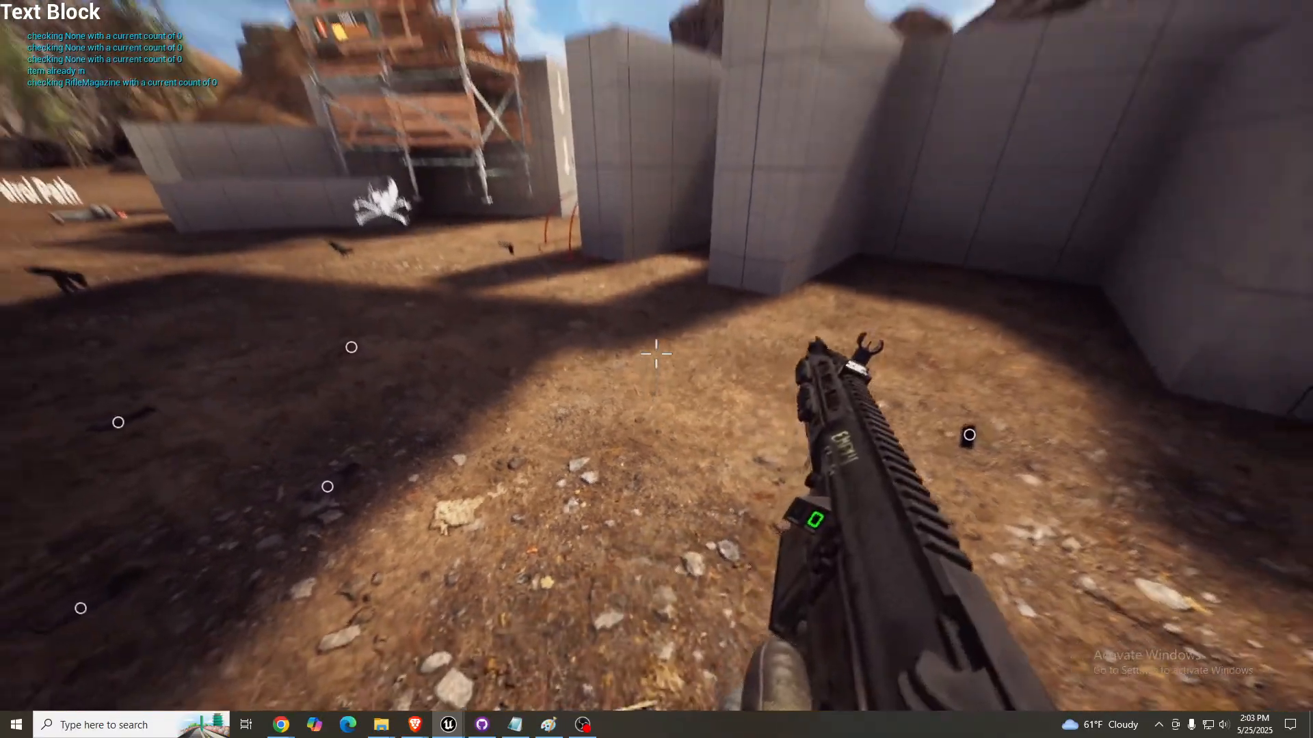
key("s")
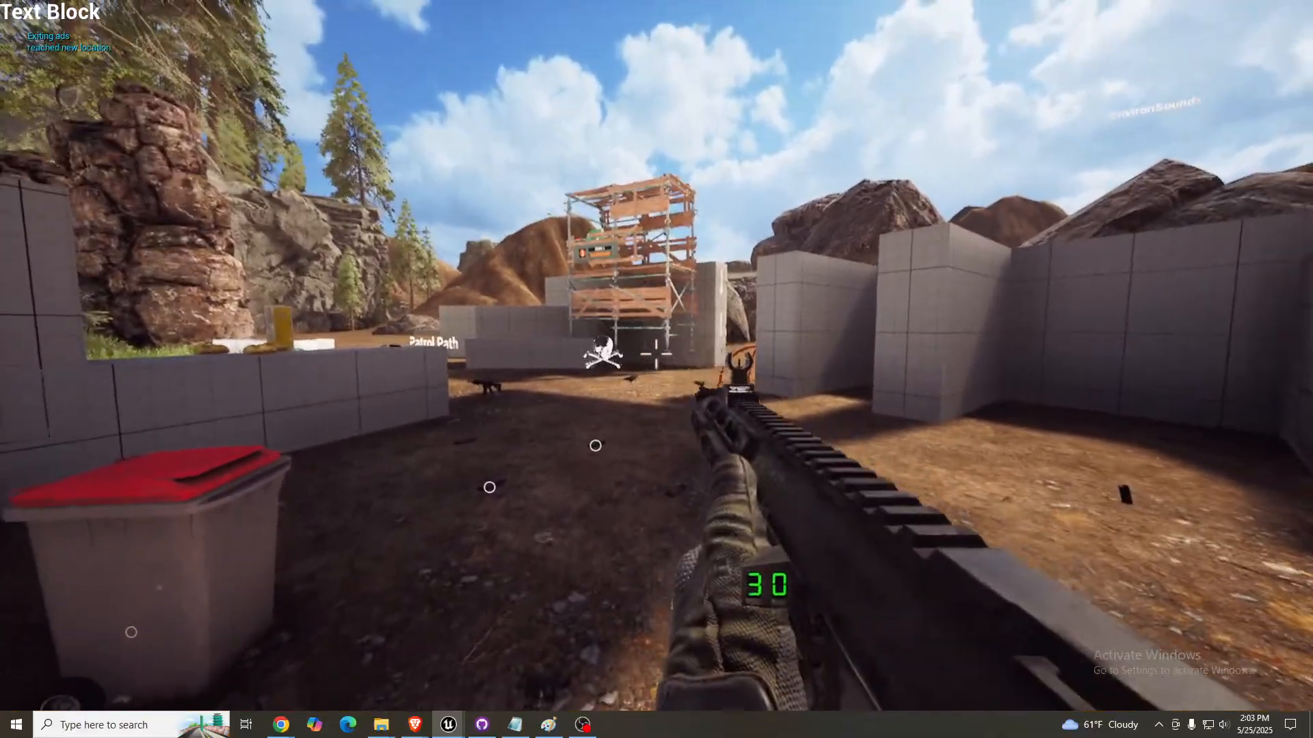
- Aim down the AR15's iron sights and fire short bursts toward the ground beside the skull marker
left_click_drag(656, 355, 656, 354)
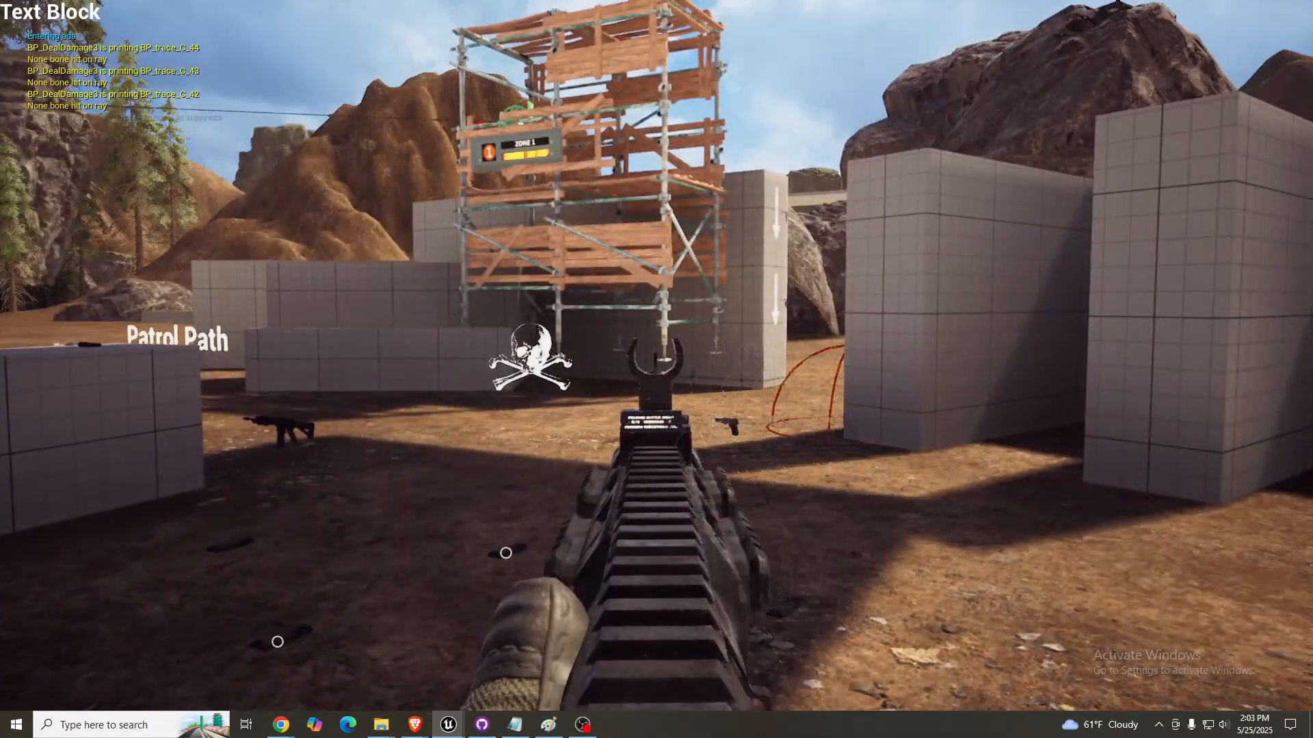
left_click(656, 354)
left_click(656, 354)
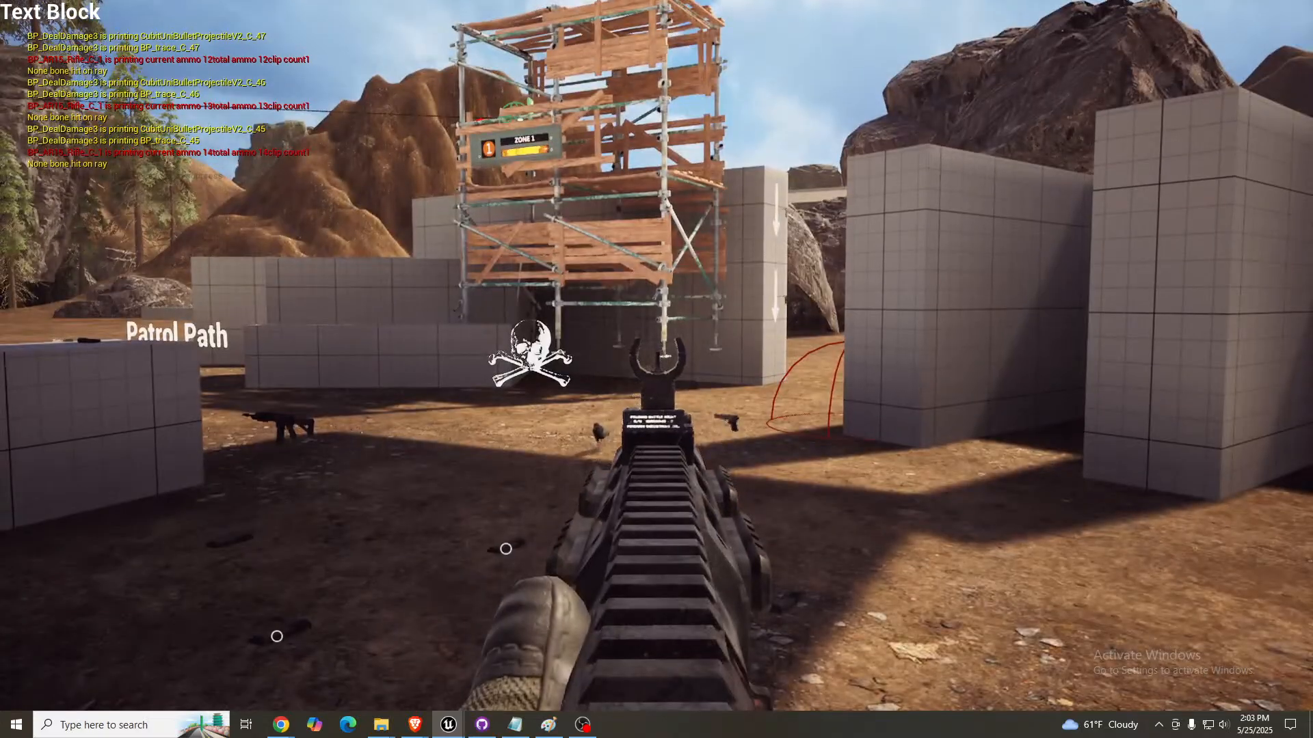
left_click(656, 354)
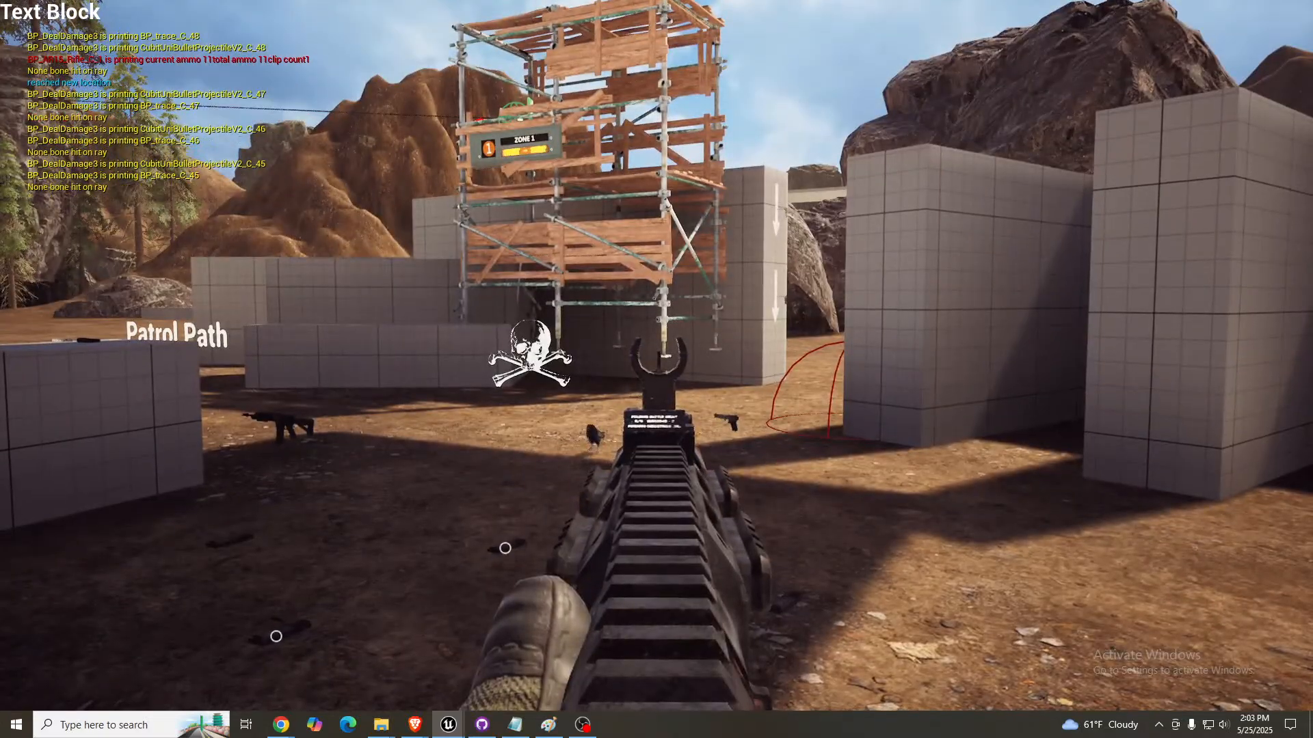
left_click(656, 354)
left_click(656, 355)
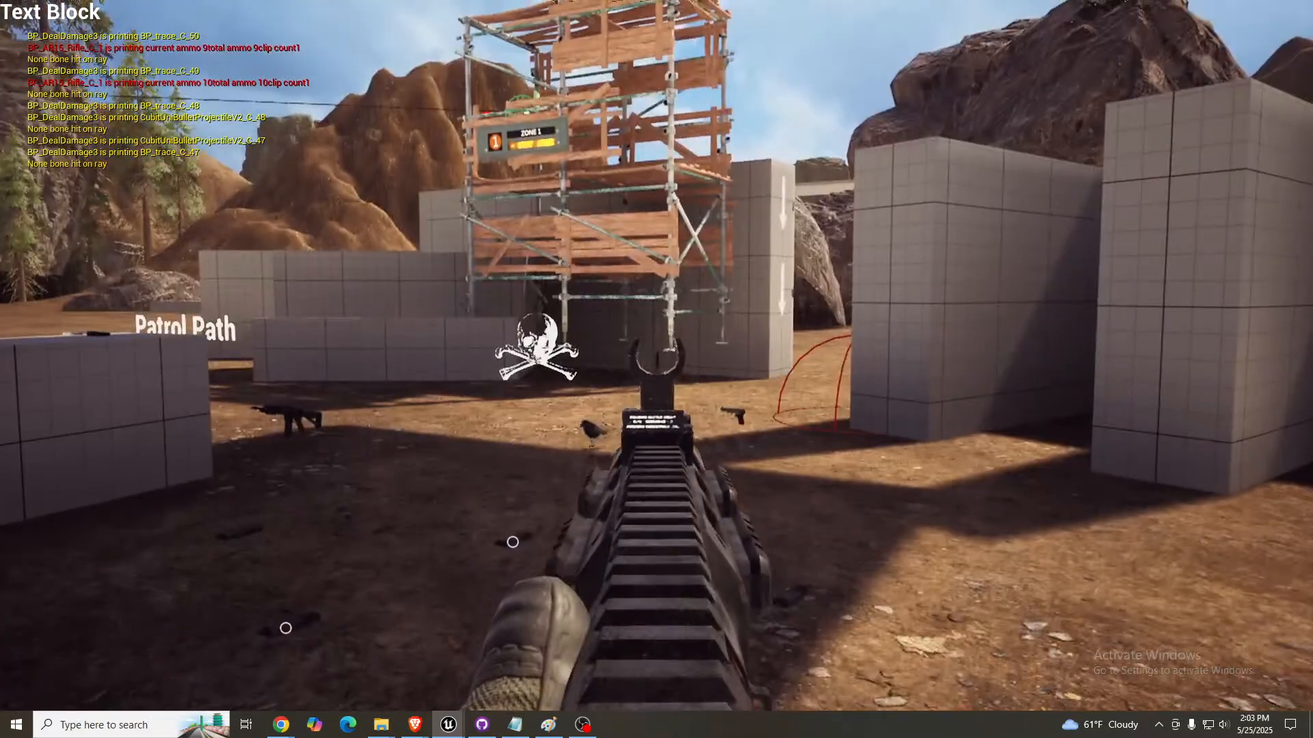
left_click(657, 354)
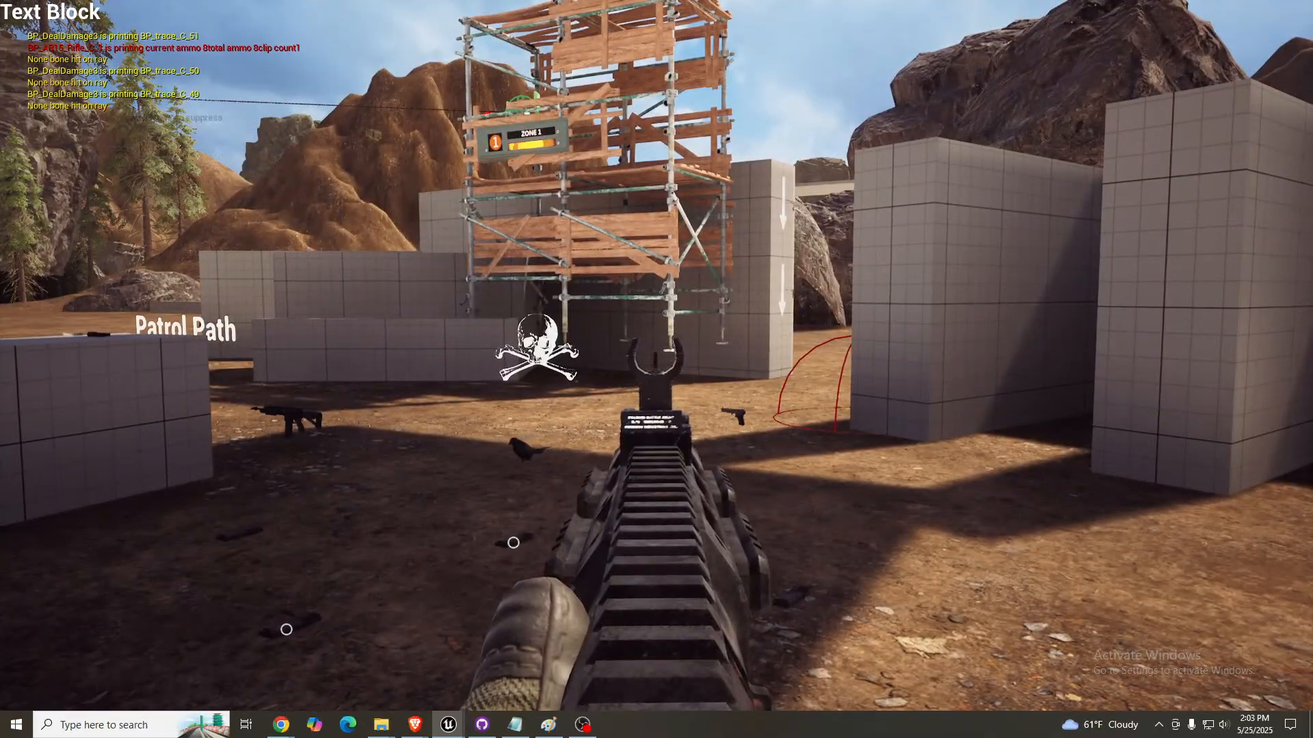
left_click(656, 355)
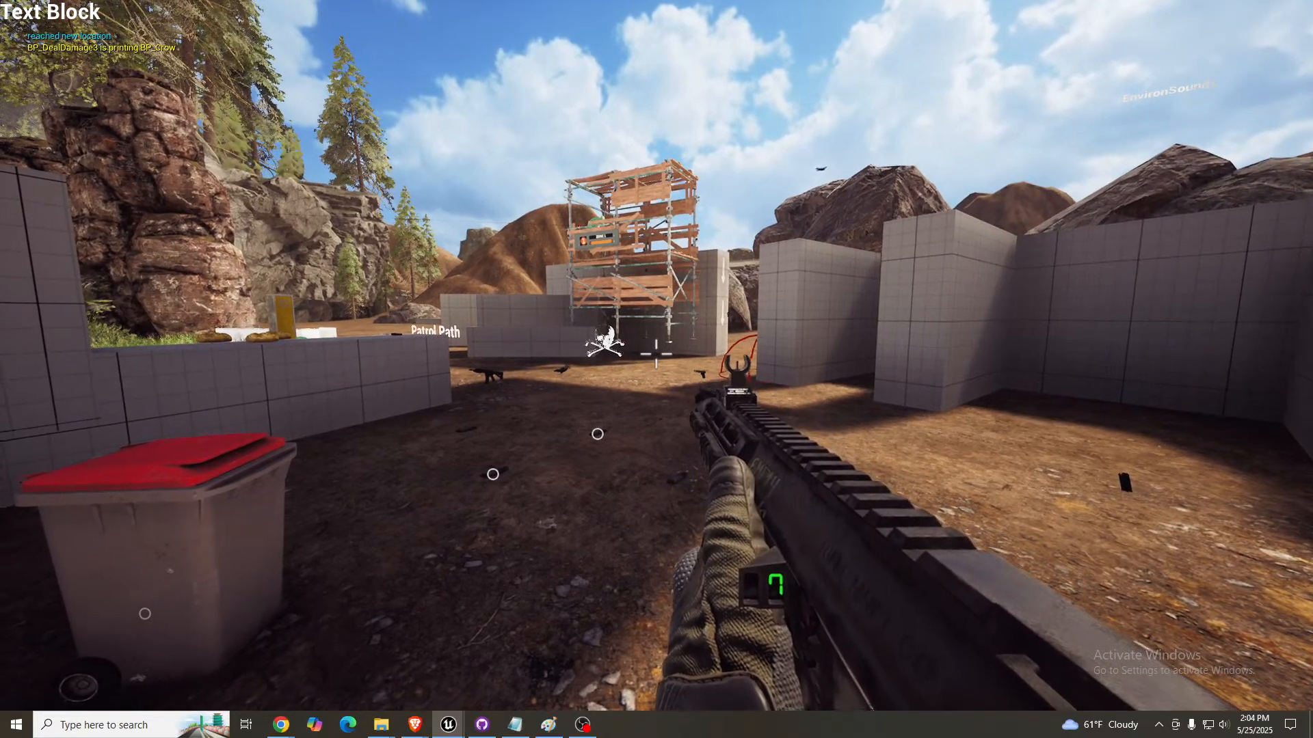
- Toggle the AR15's aim and fire the remaining rounds from the hip toward the skull marker until it is empty
right_click(657, 354)
right_click(656, 354)
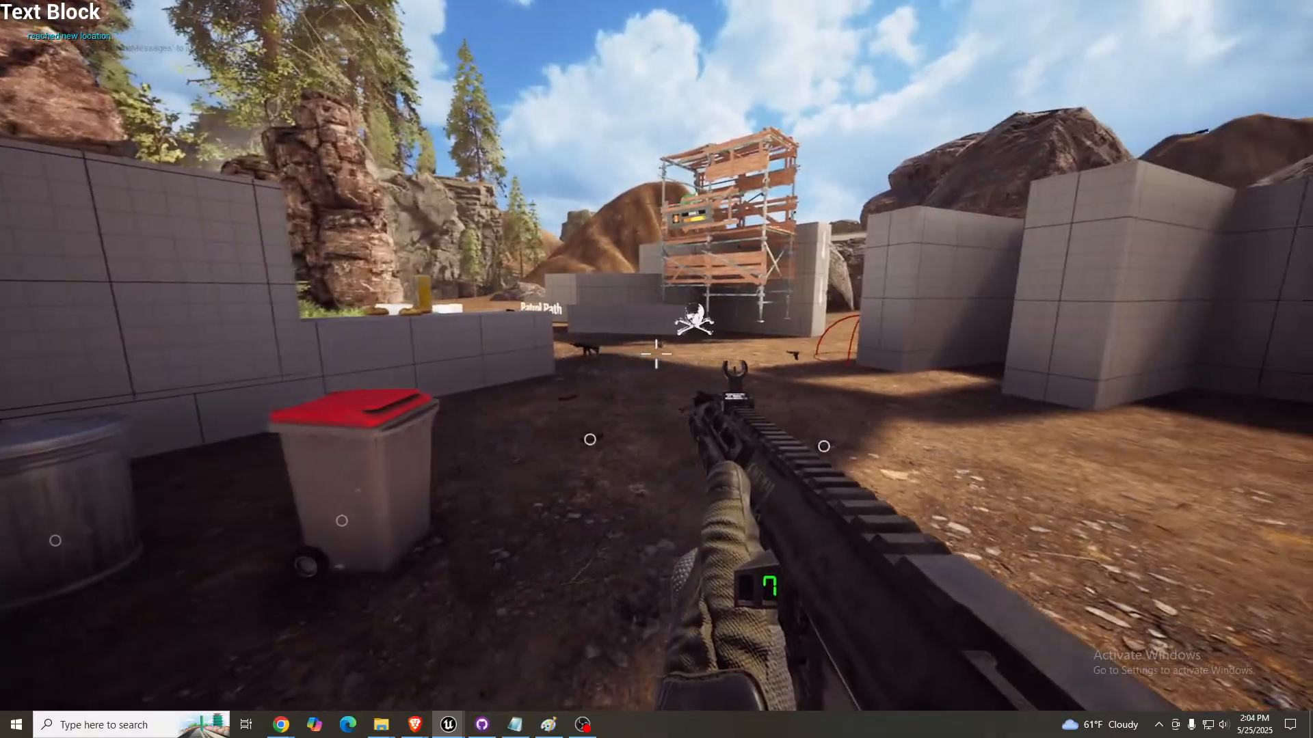
left_click(656, 354)
left_click(656, 354)
left_click(656, 354)
left_click(656, 354)
left_click(656, 354)
left_click(656, 354)
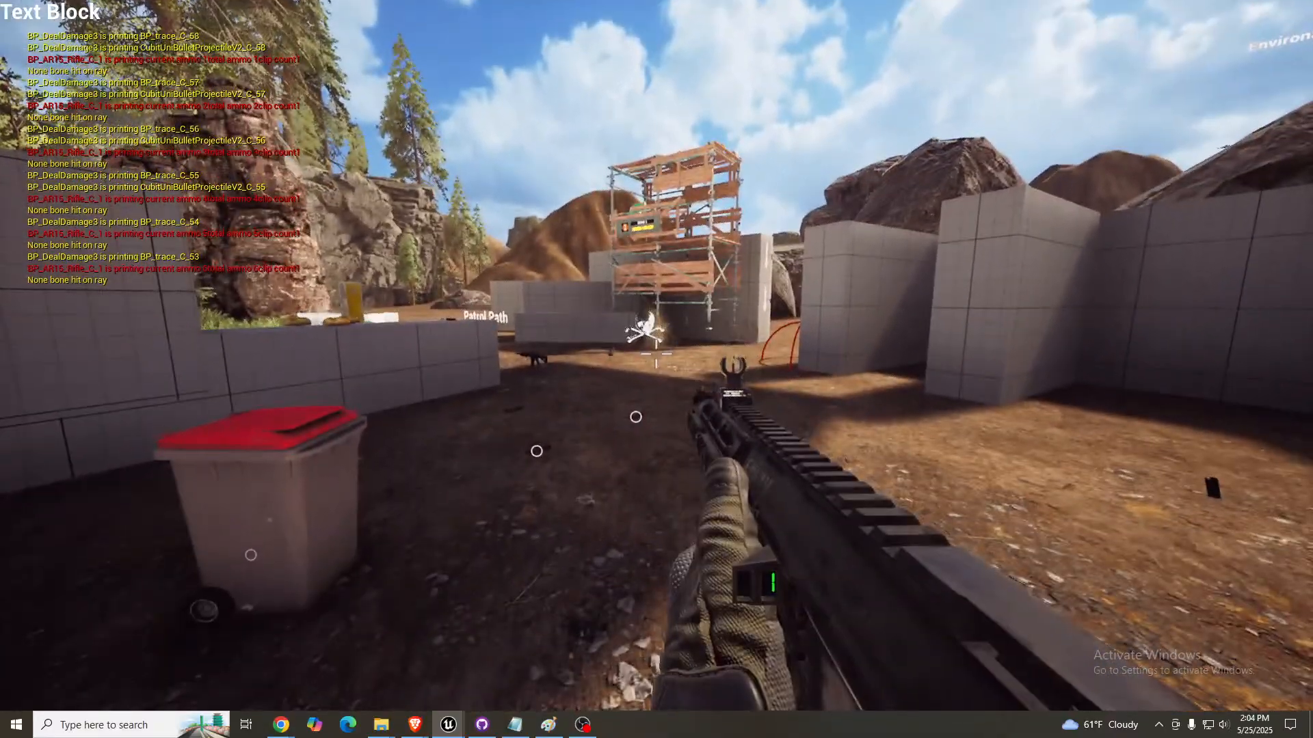
left_click(657, 355)
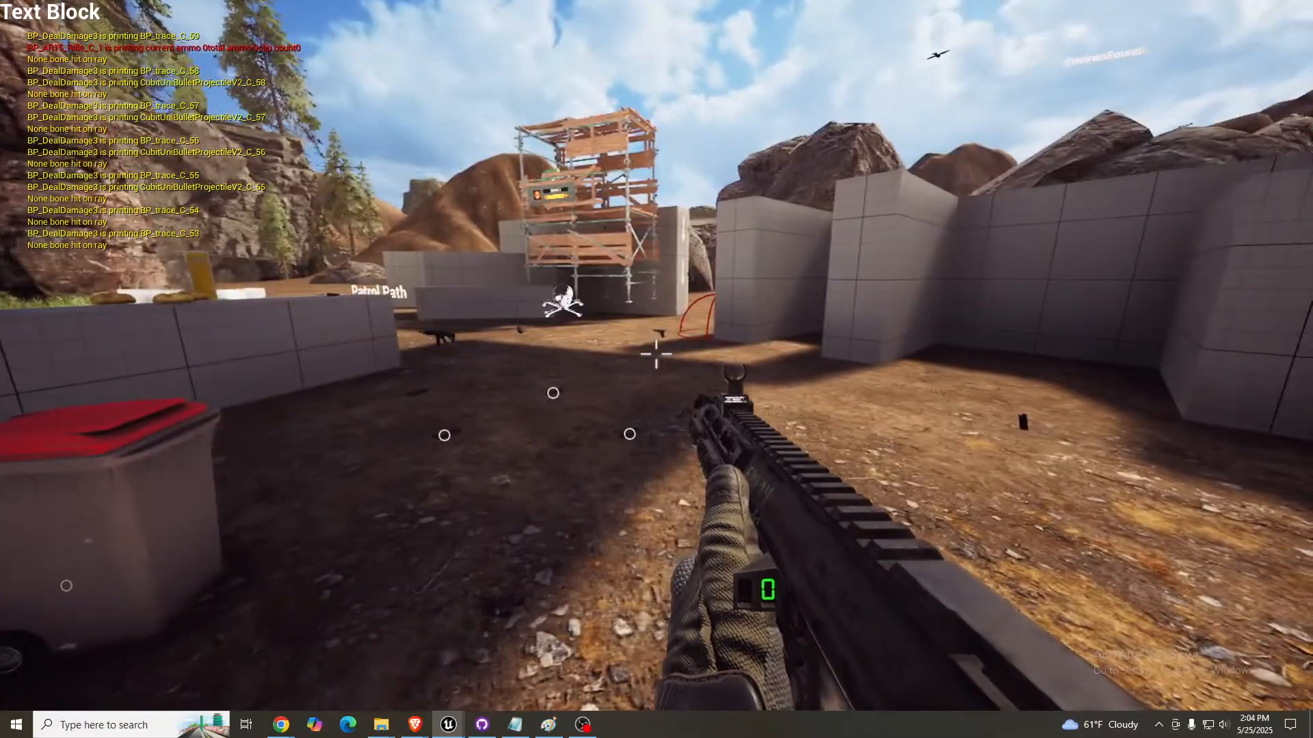
- Stop the play session, leave the fullscreen viewport, and save the EmptyLevel_AI_test level
key("shift+F1")
key("Escape")
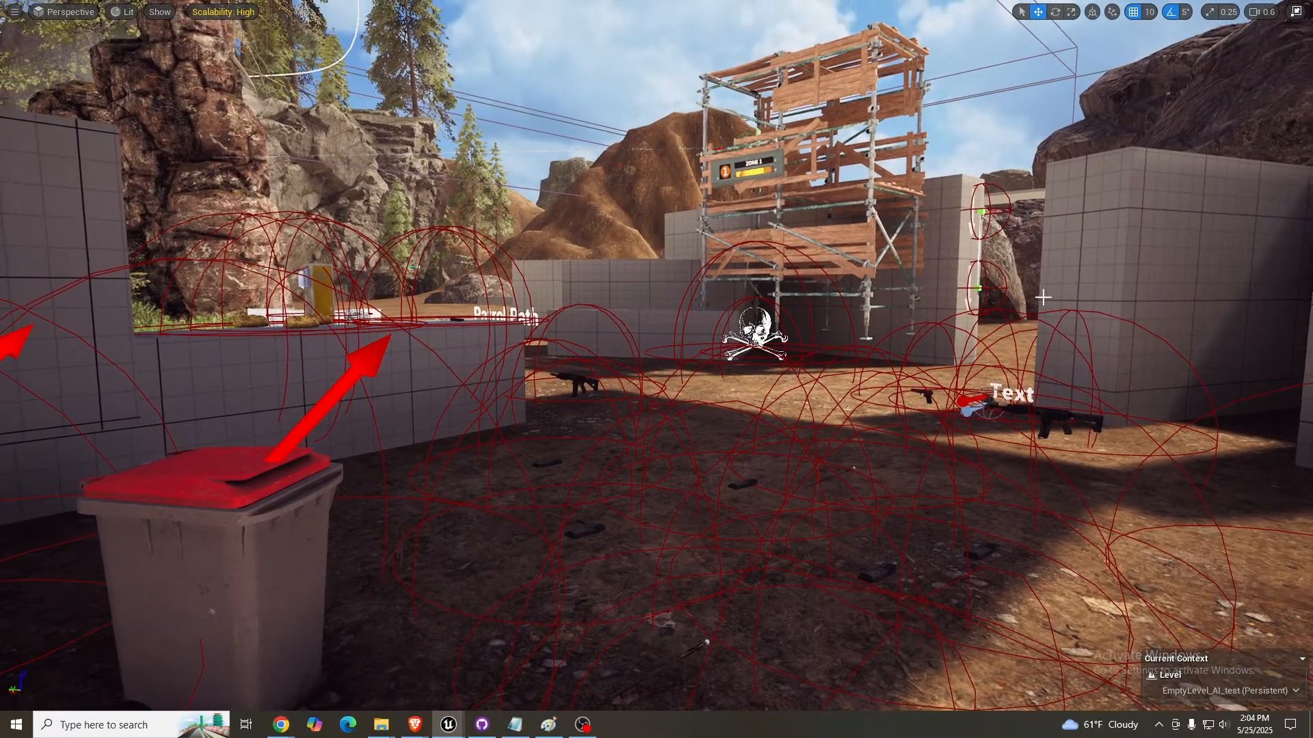
key("F11")
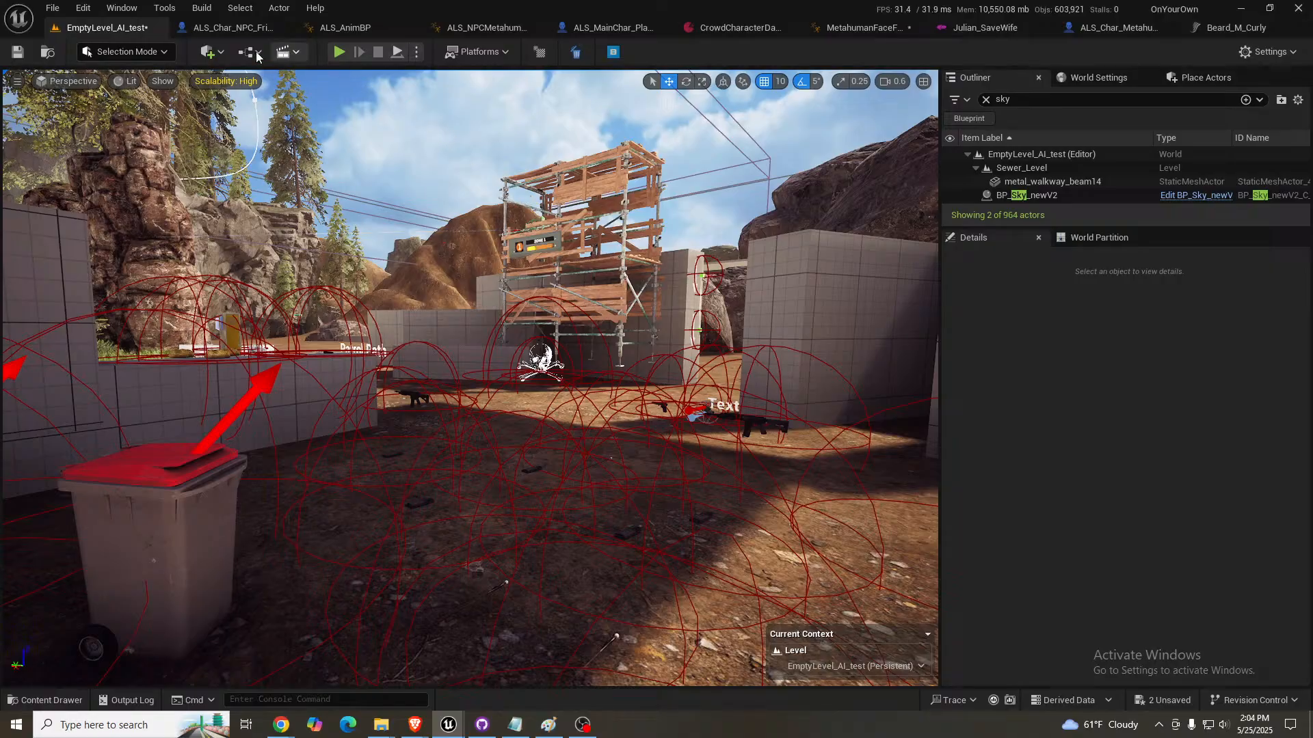
right_click_drag(301, 226, 313, 246)
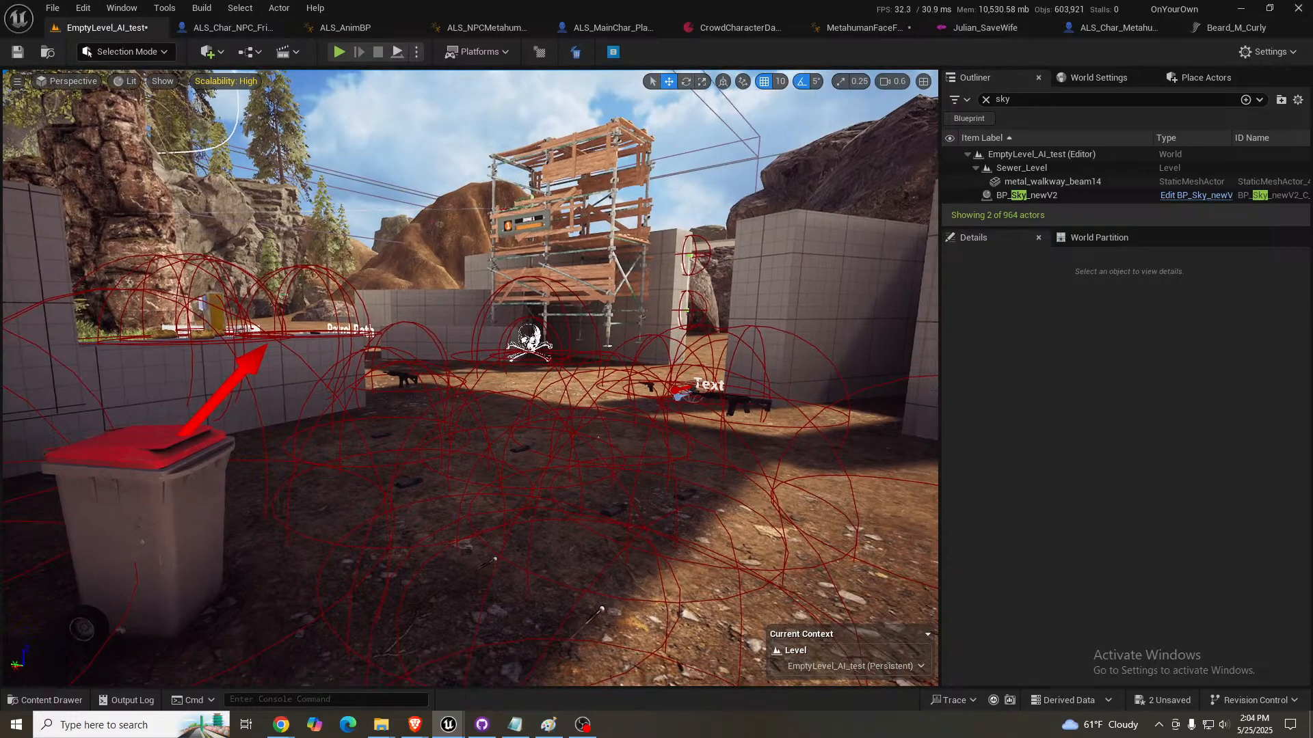
key("ctrl+s")
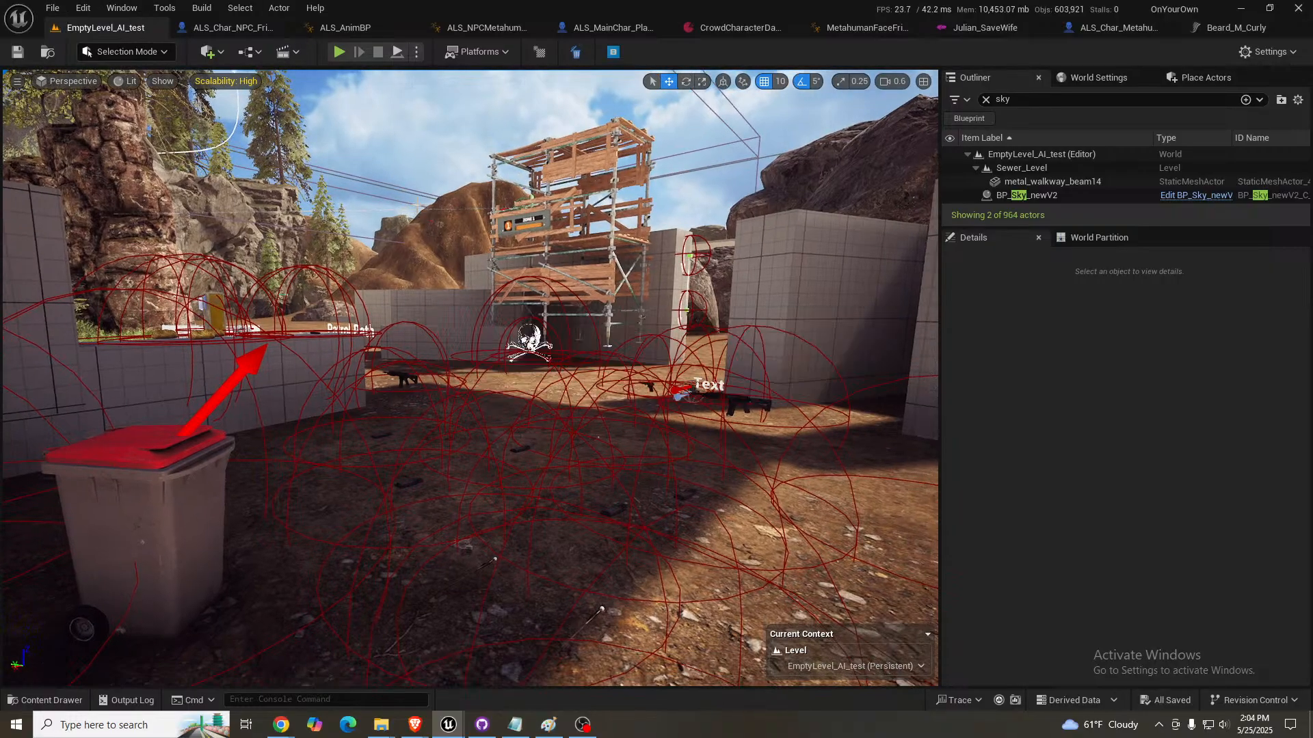
right_click_drag(260, 204, 83, 148)
key("w")
right_click_drag(428, 297, 428, 297)
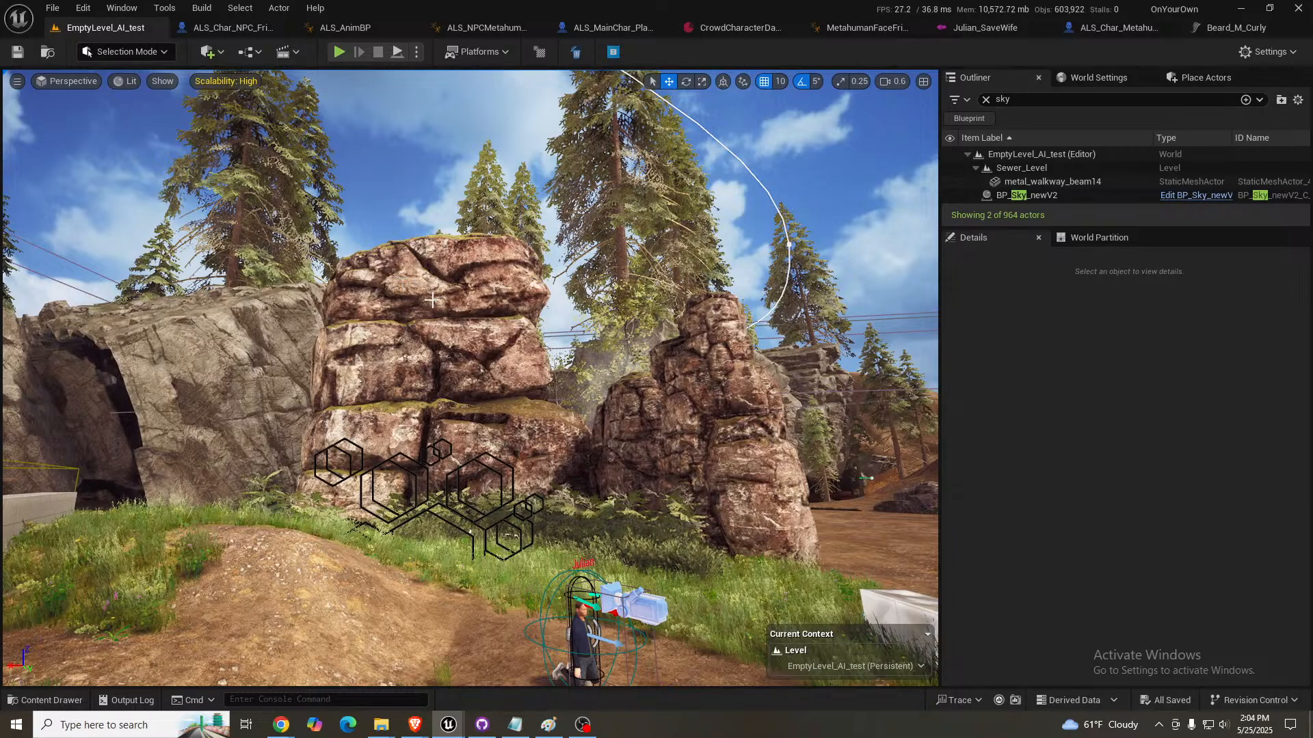
left_click(52, 7)
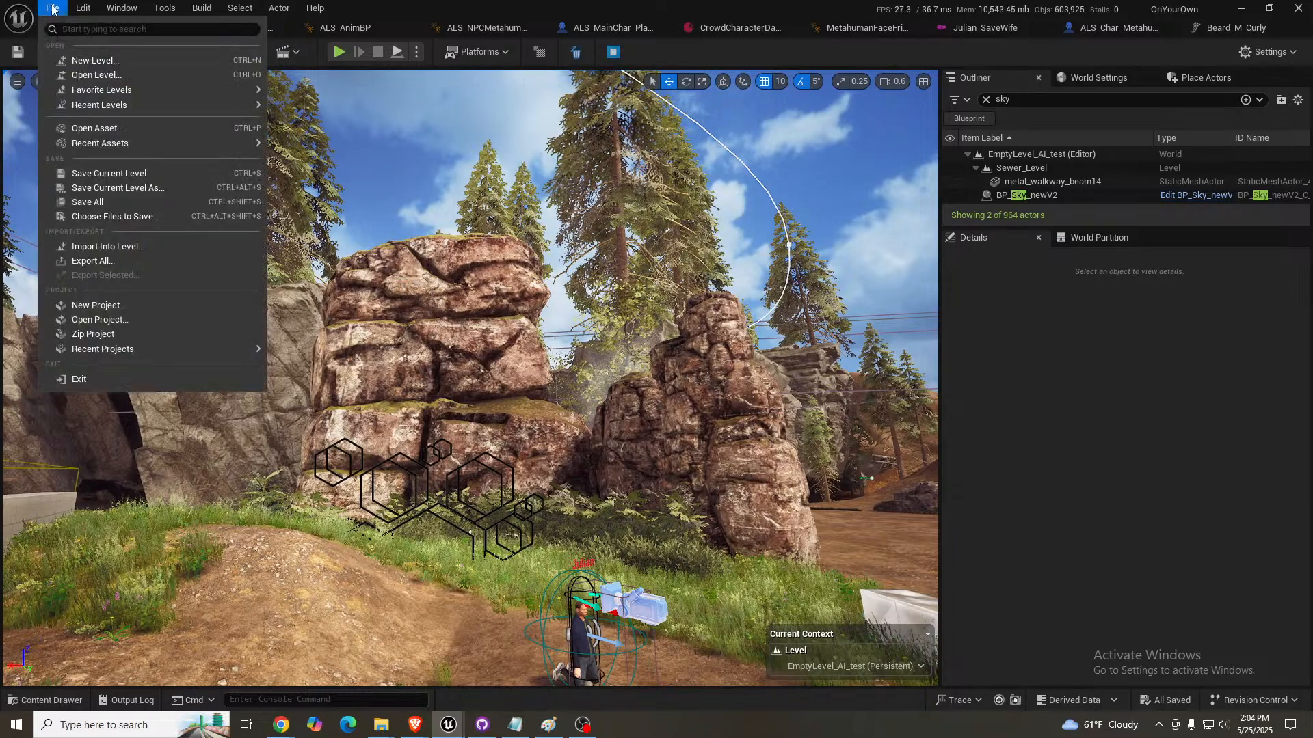
left_click(133, 71)
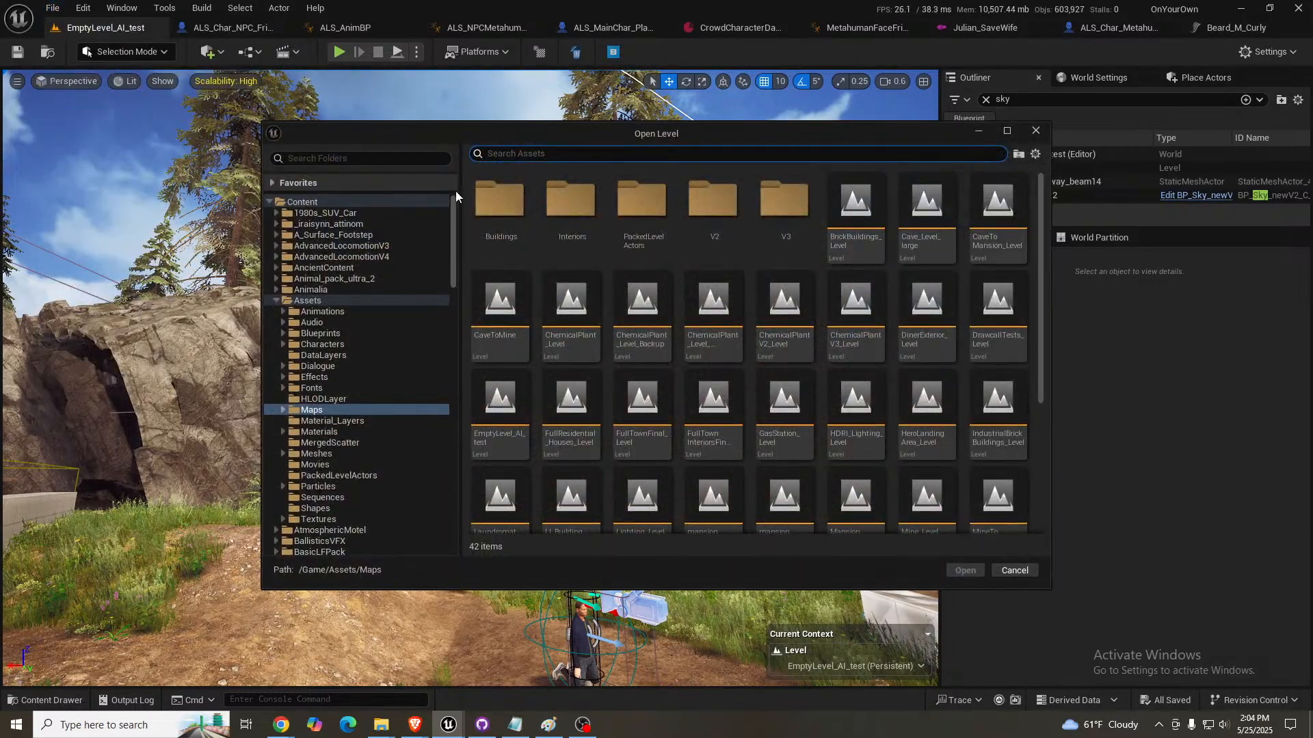
left_click(1004, 571)
- Open the Main_Level map in place of EmptyLevel_AI_test
left_click(52, 7)
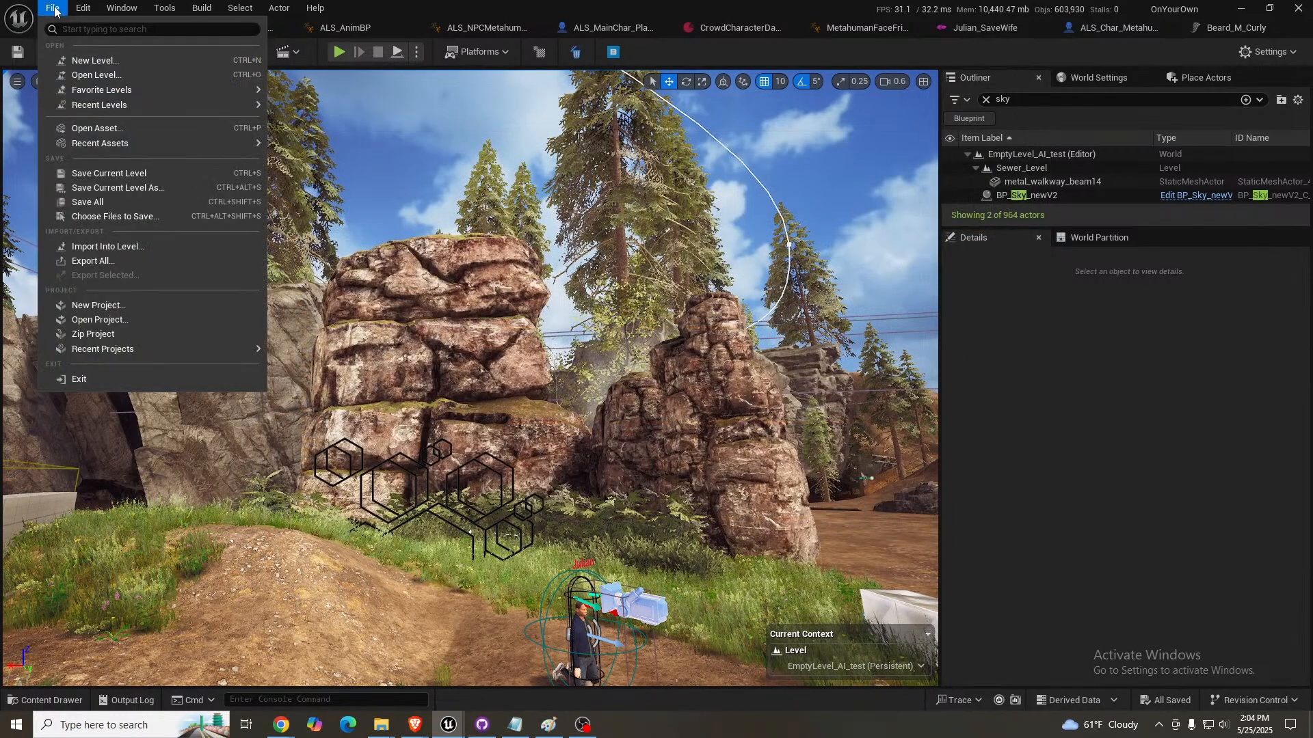
mouse_move(118, 94)
left_click(301, 150)
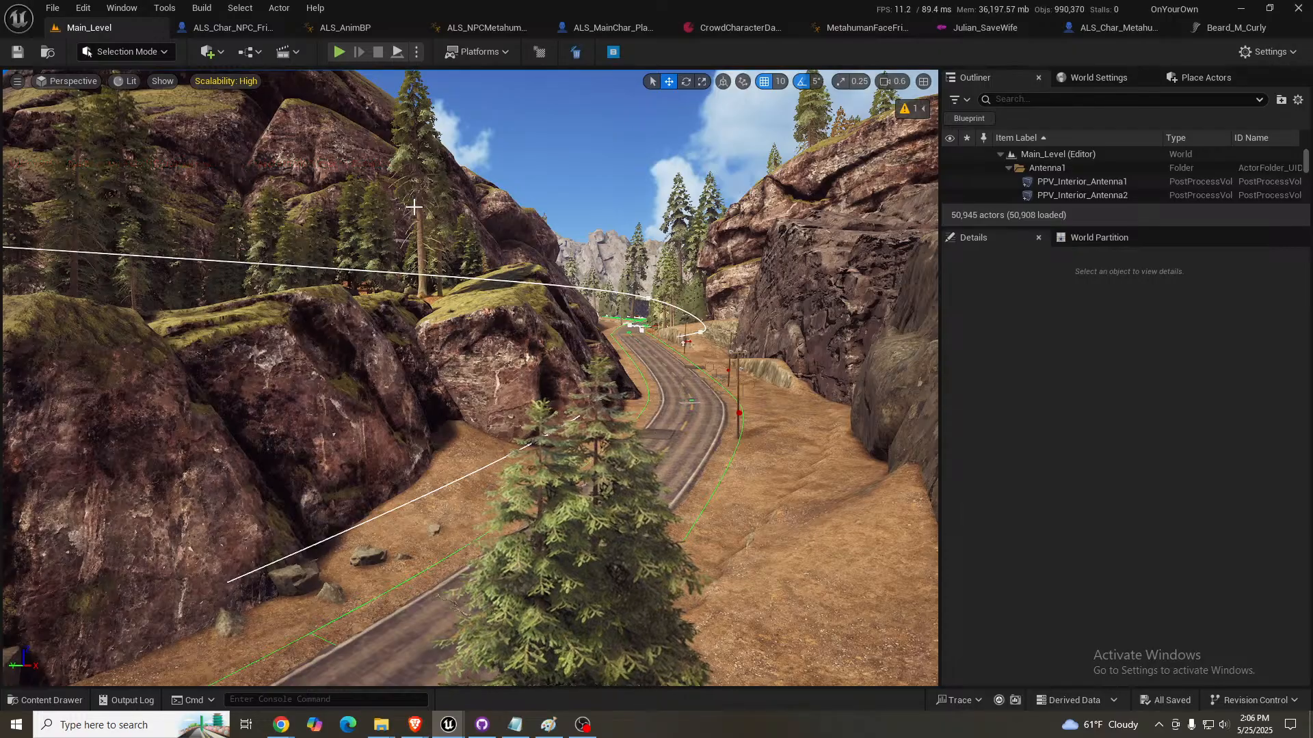
- Select the mossy rock SM_Stone_NN_04a6 above the road together with all other actors using the same static mesh
right_click_drag(413, 208, 331, 194)
key("a")
scroll(370, 206, "up", 3)
left_click(555, 242)
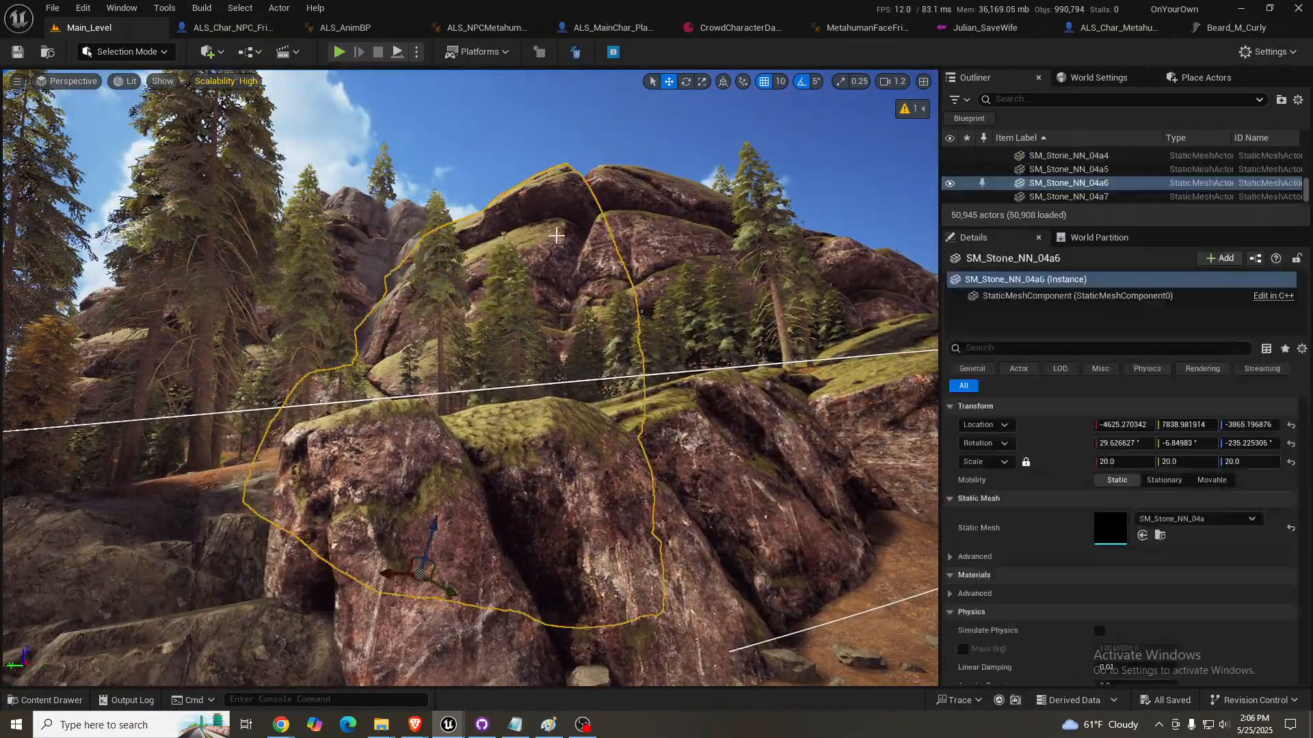
key("shift+e")
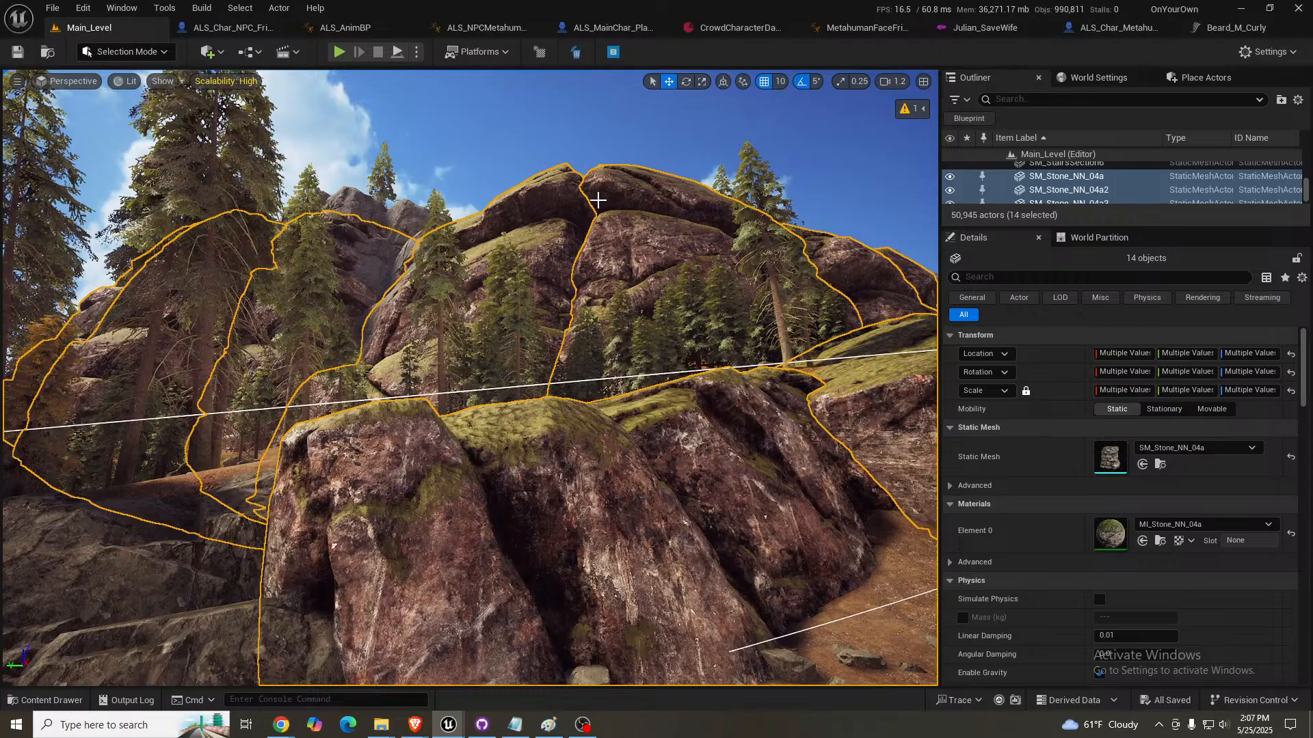
key("h")
- Examine the layered rock cliffs and pine trees beside the road from farther out, and clear the rock selection
right_click(569, 169)
right_click(569, 169)
right_click_drag(569, 169, 523, 181)
key("w")
scroll(564, 179, "up", 4)
scroll(546, 176, "up", 2)
key("s")
key("e")
key("Escape")
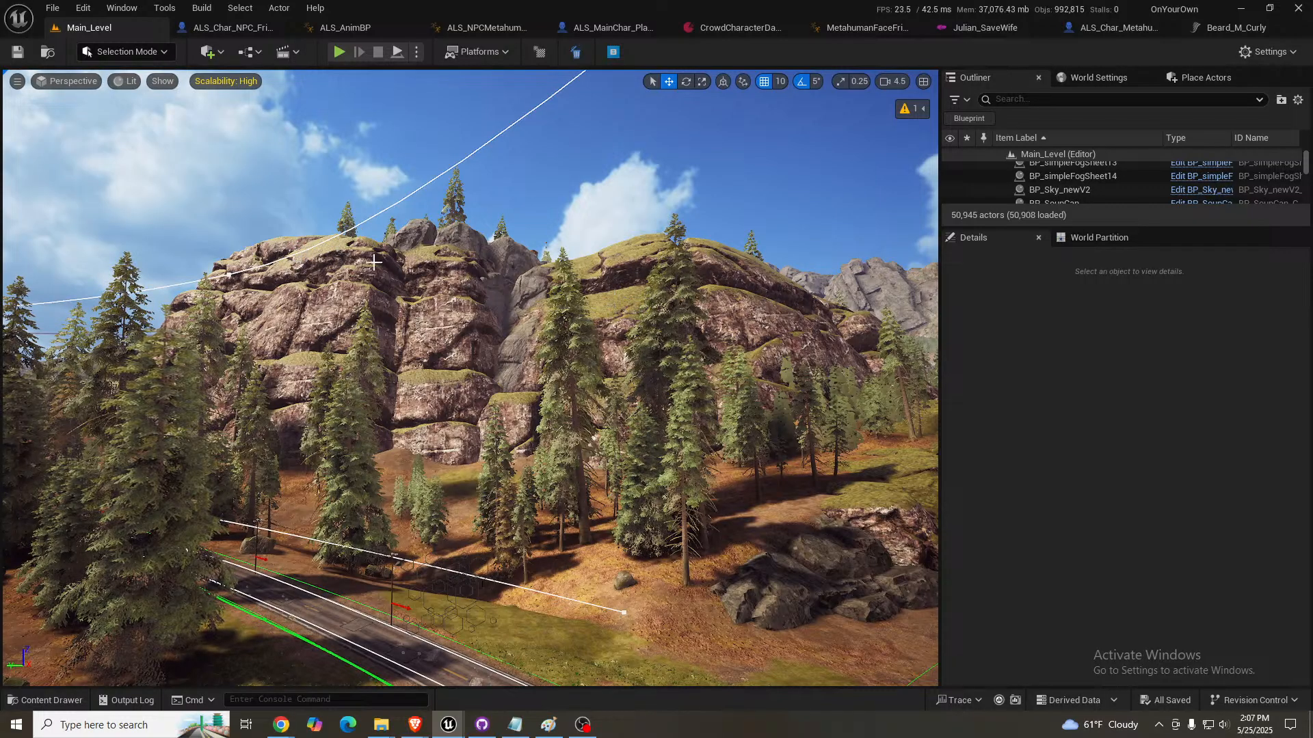
- Examine the town and surrounding mountains from above, and return to the mossy cliffs overlooking the road
right_click_drag(670, 435, 811, 449)
key("e")
key("w")
scroll(831, 451, "up", 1)
scroll(816, 400, "up", 1)
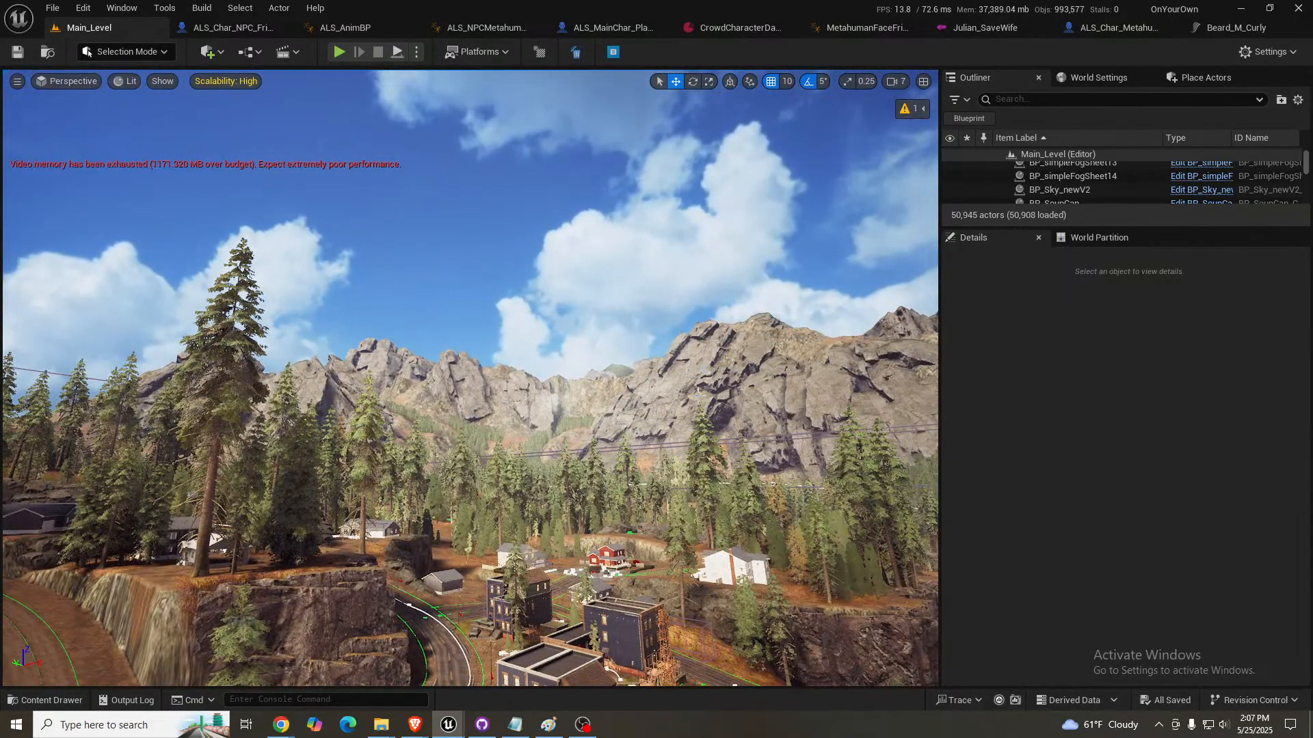
key("s")
right_click_drag(810, 450, 761, 419)
scroll(809, 423, "down", 1)
key("a")
key("d")
key("s")
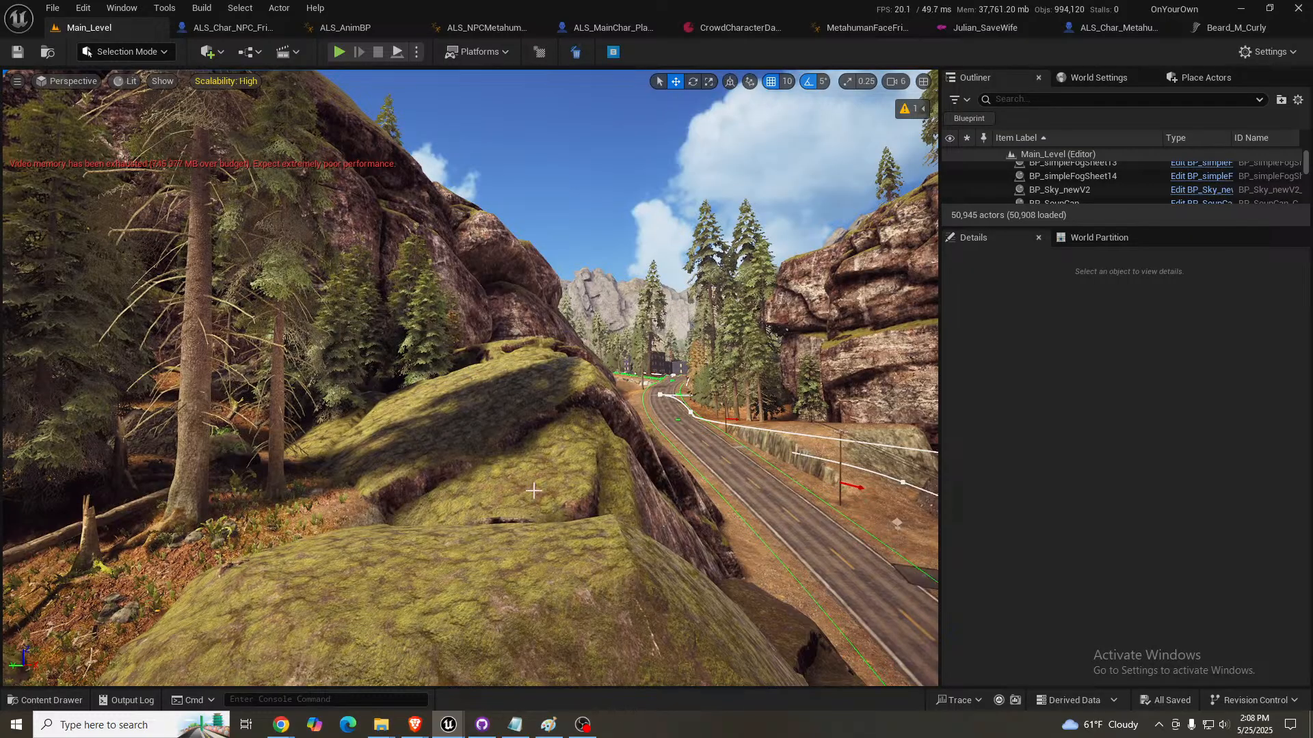
- Delete the SM_Rock_A boulder and the two cliff rocks beside the road, including the cliffmaker rock near the bend
key("s")
right_click_drag(534, 491, 566, 486)
scroll(566, 486, "down", 2)
mouse_move(333, 342)
right_mouse_down()
mouse_move(344, 340)
mouse_move(332, 342)
right_mouse_up()
key("d")
key("s")
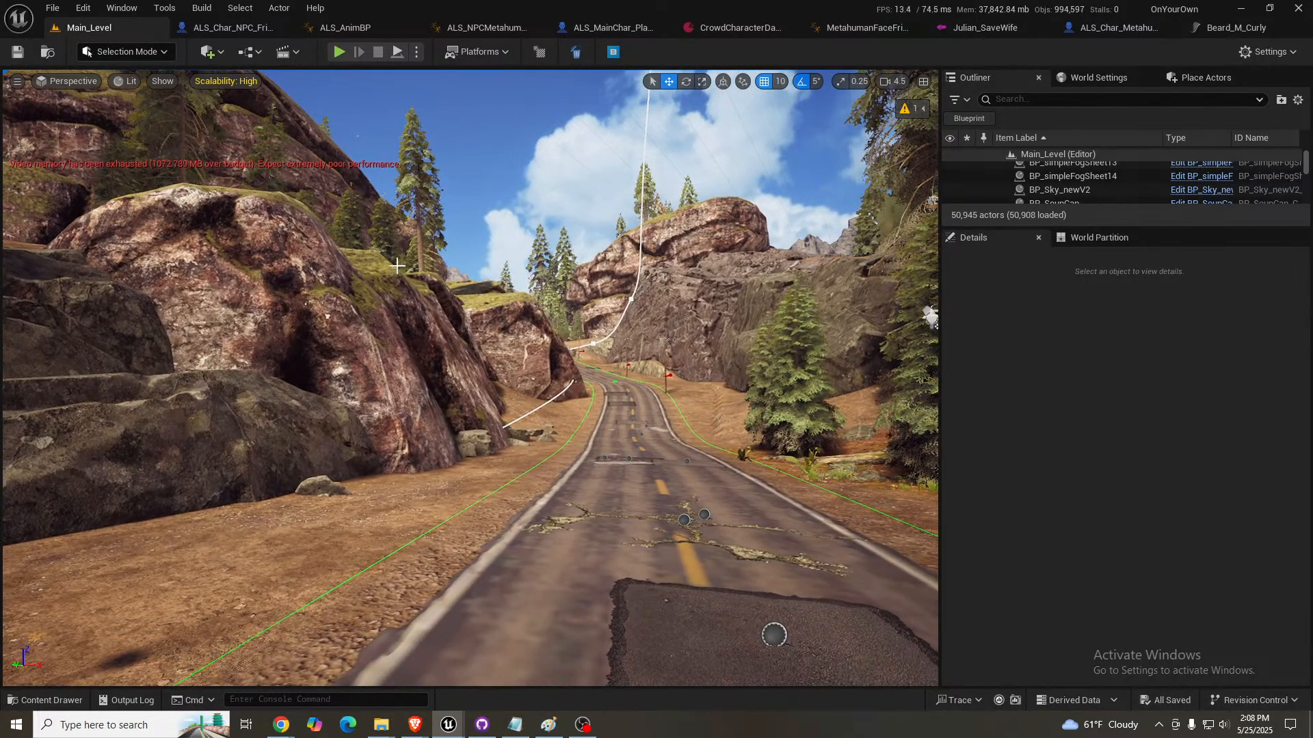
right_click_drag(630, 392, 638, 390)
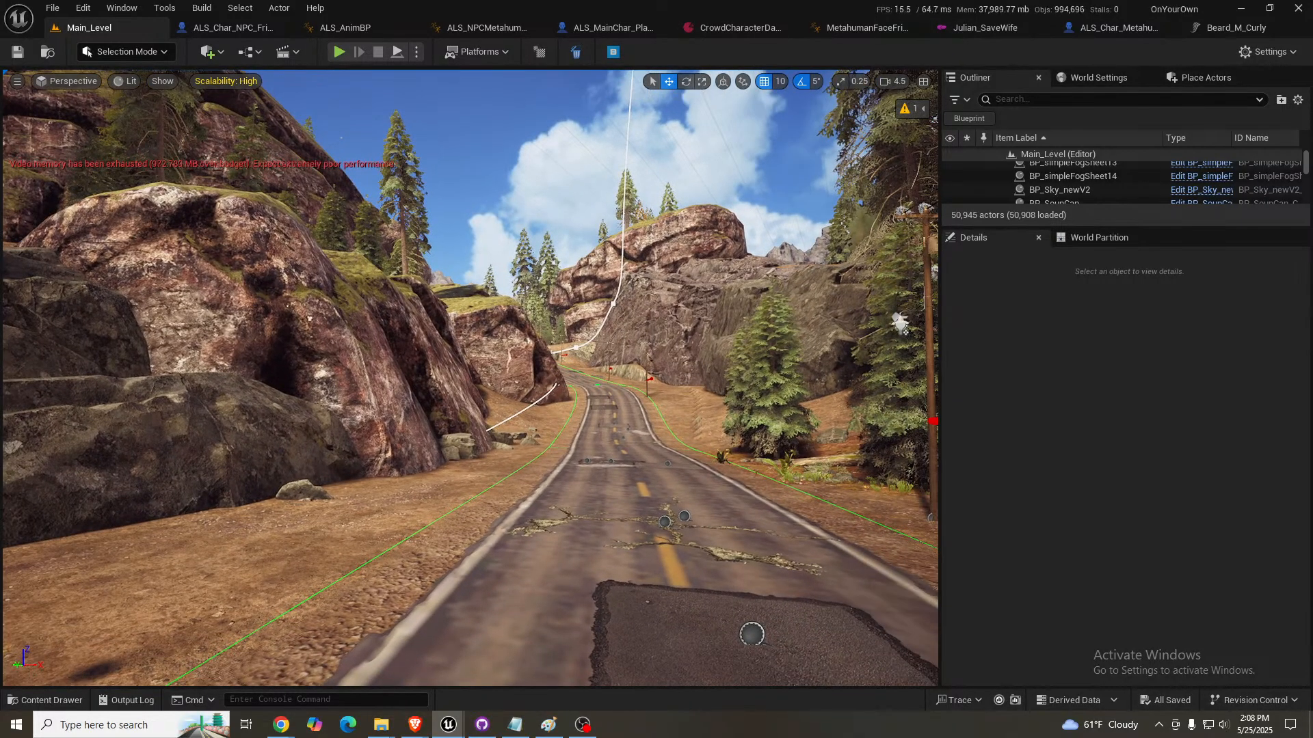
left_click(716, 301)
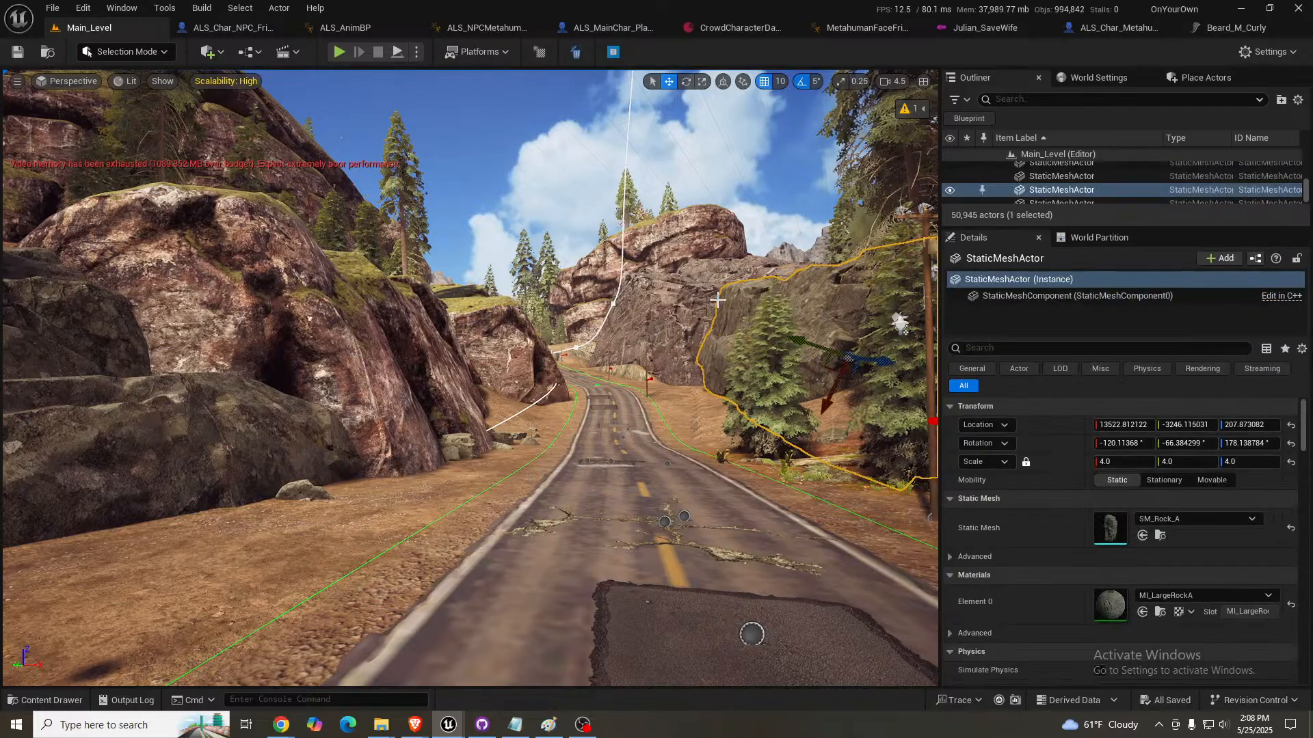
left_click(664, 308, "ctrl")
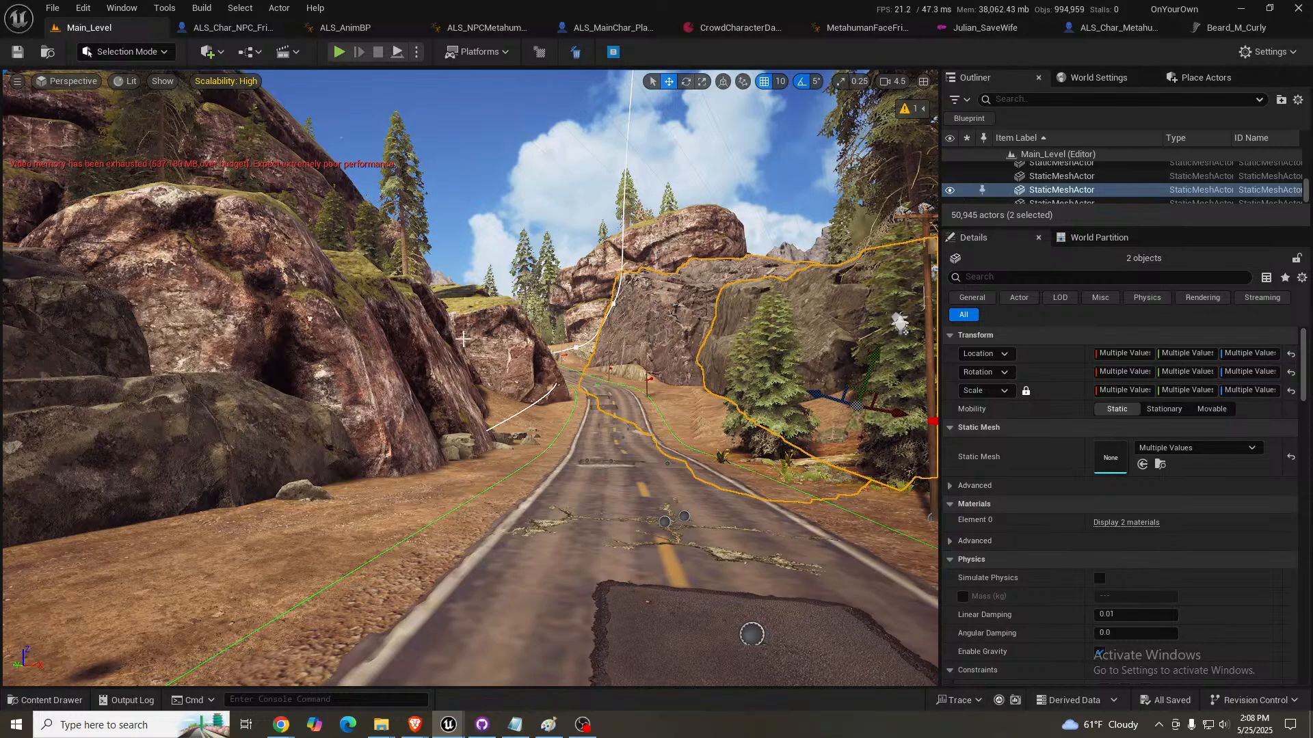
right_click_drag(514, 352, 596, 351)
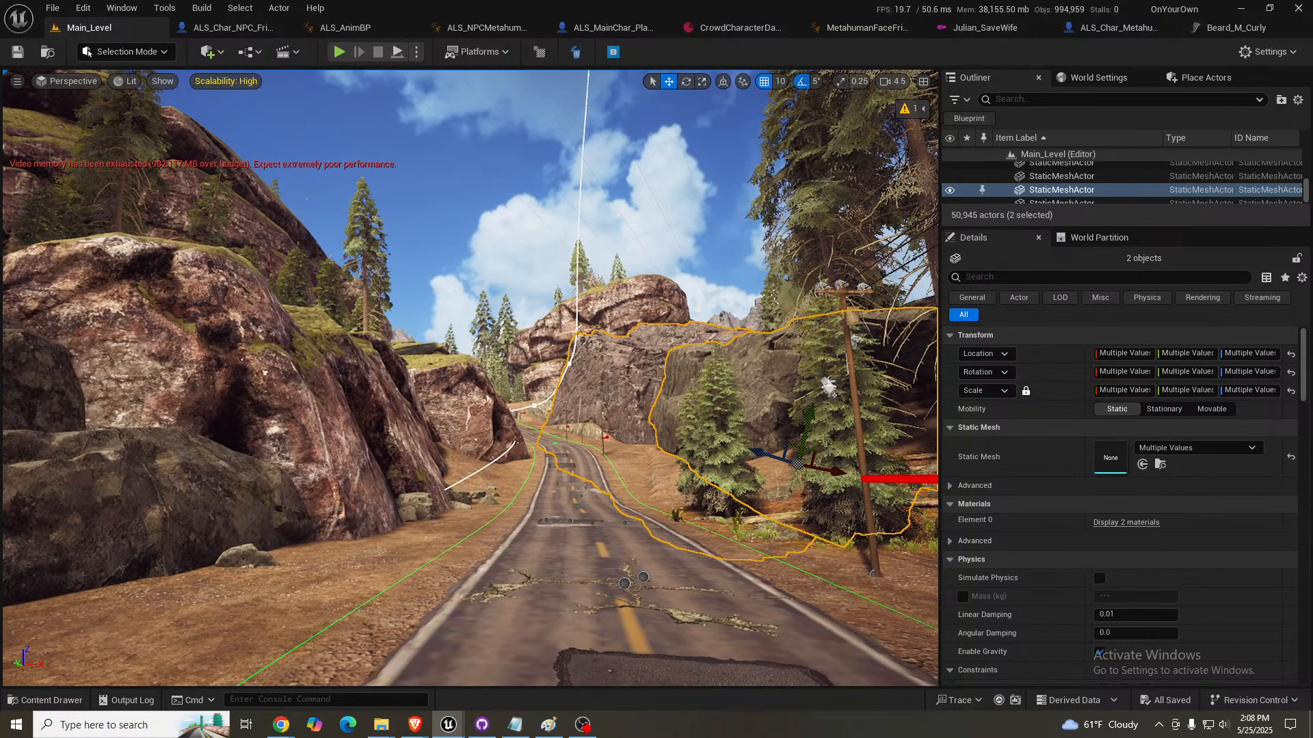
key("Delete")
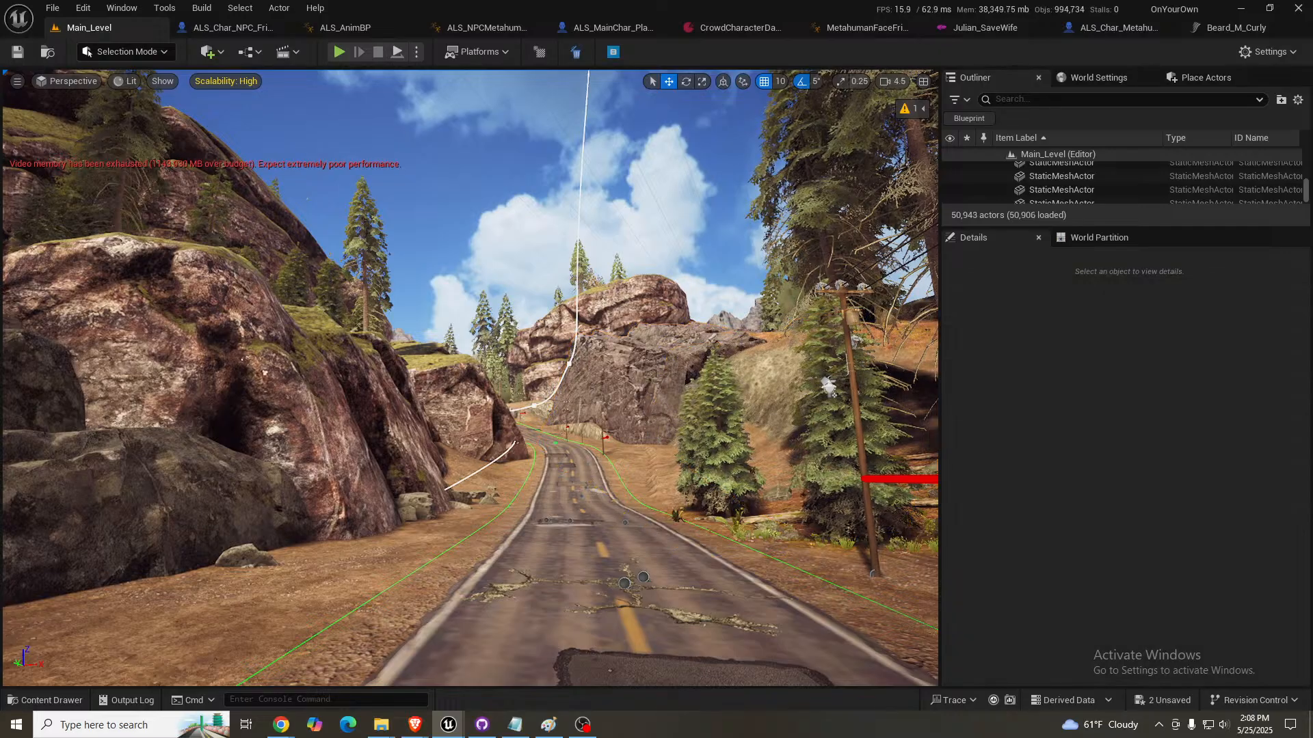
left_click(658, 375)
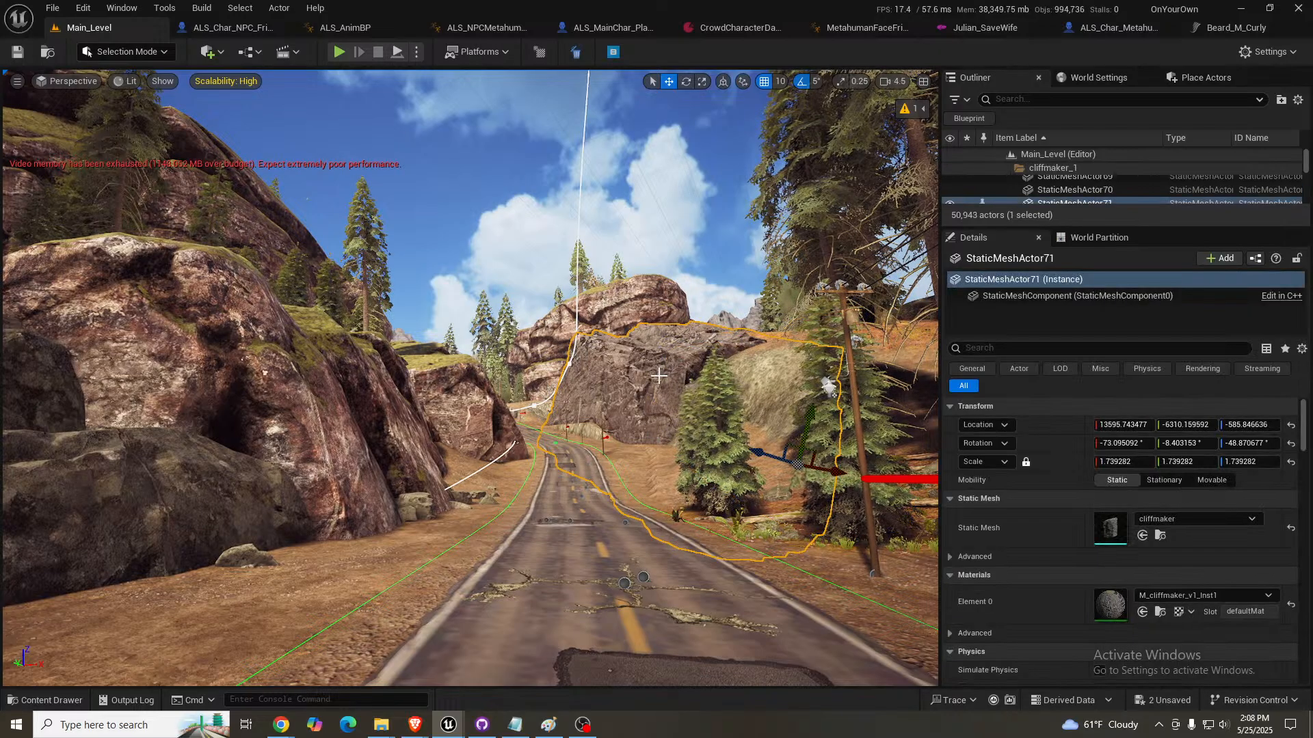
key("Delete")
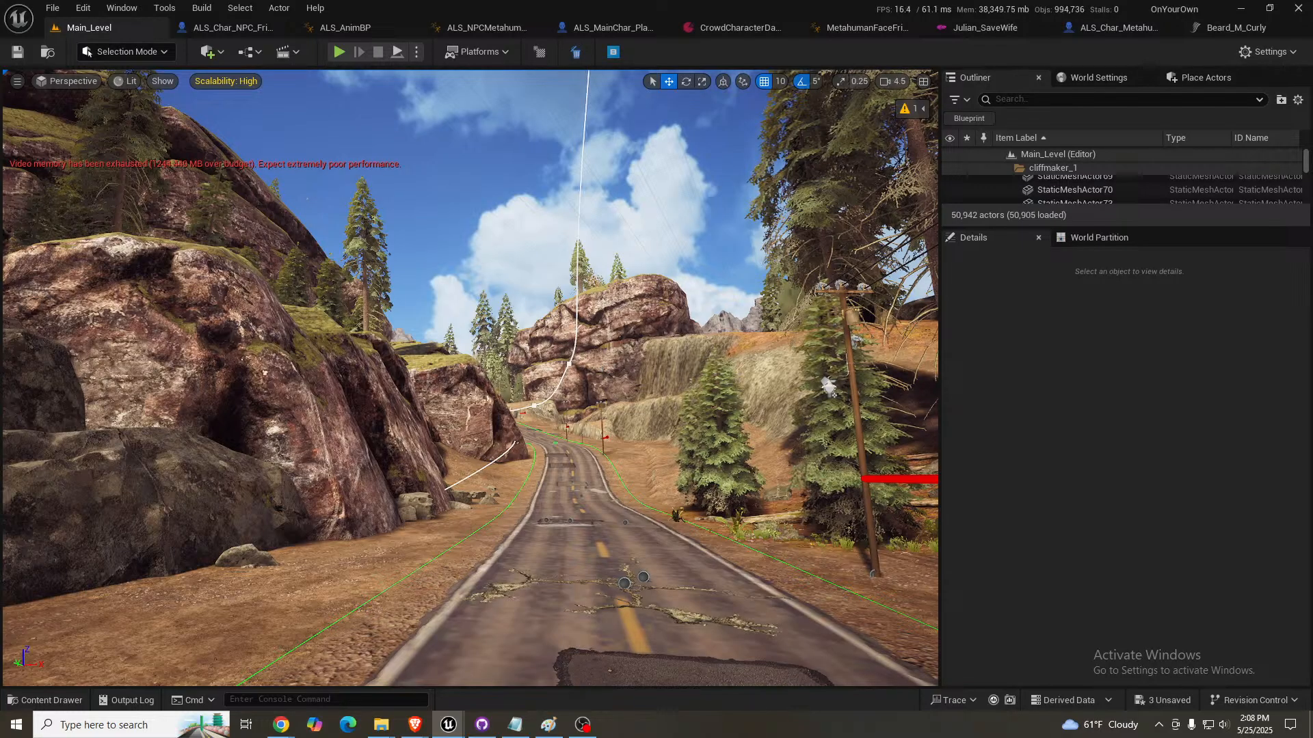
- Place an SM_Stone_NN_01a rock on the bare ground beside the road, in front of the exposed slope
left_click(619, 339)
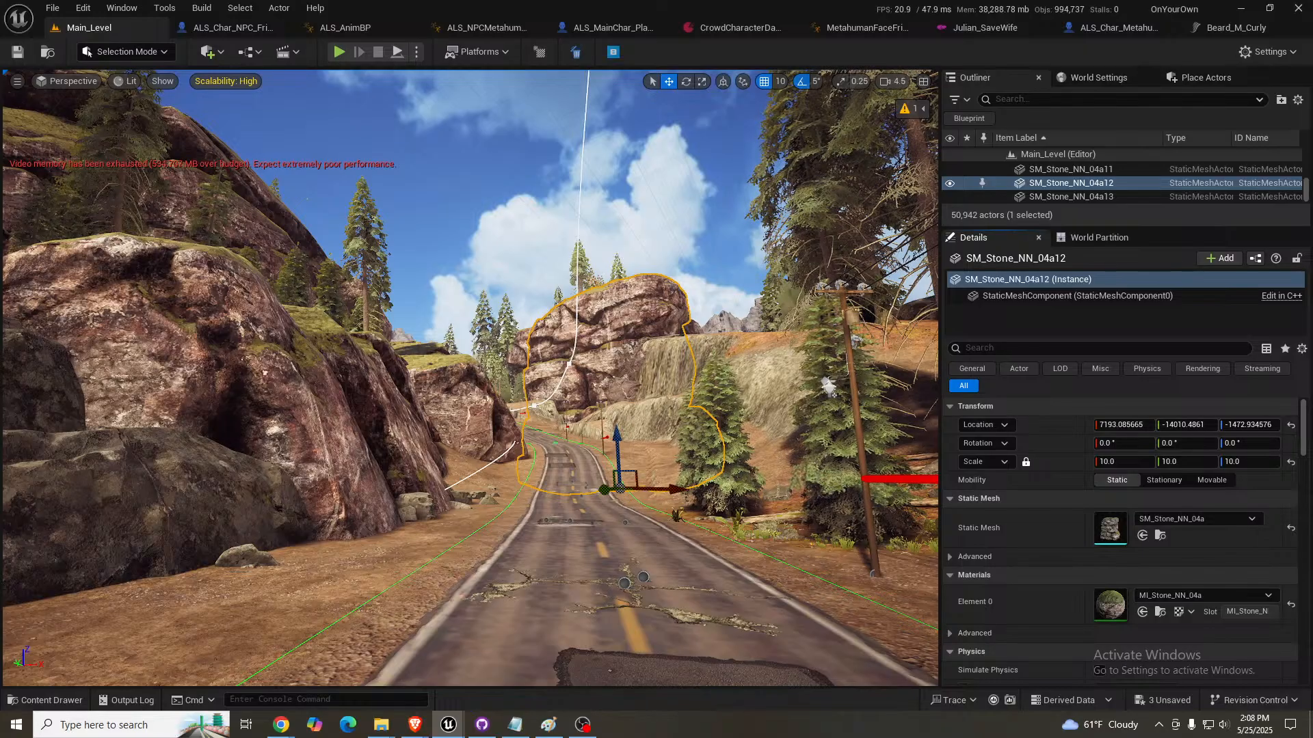
right_click_drag(683, 472, 740, 494)
key("w")
scroll(745, 493, "down", 2)
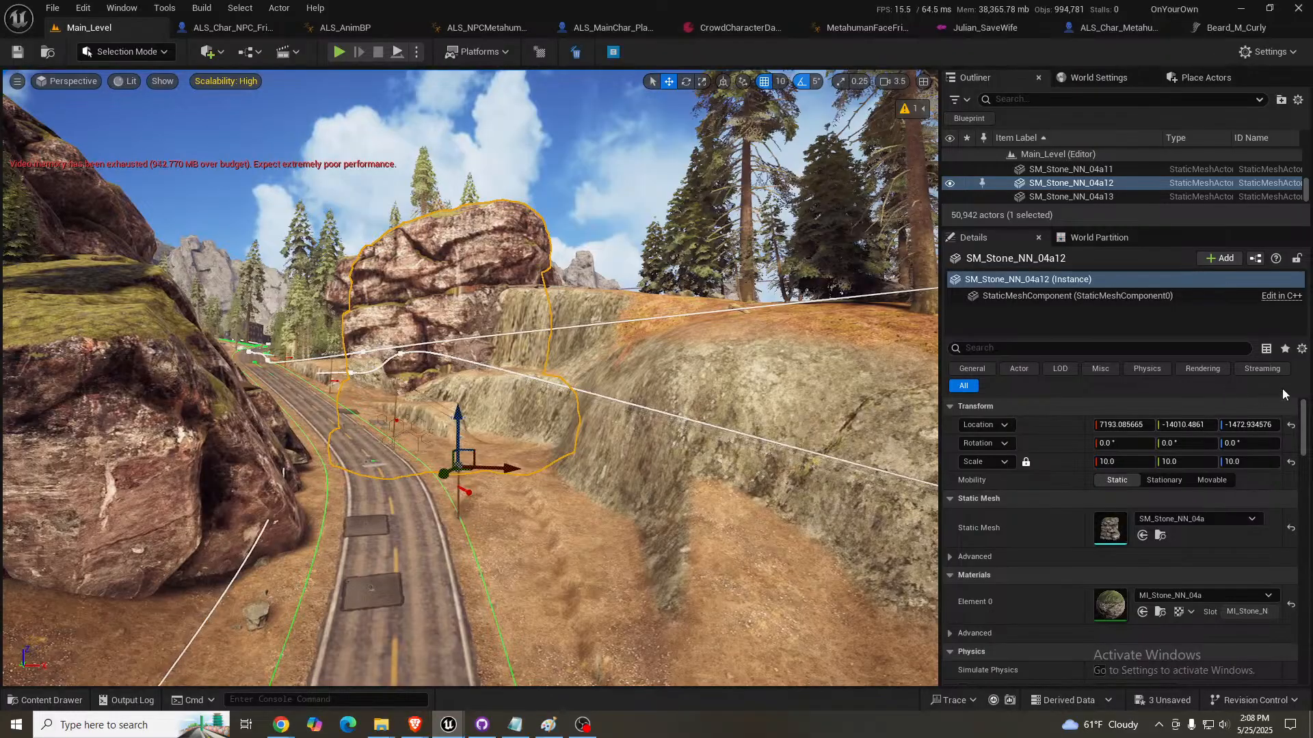
left_click_drag(1110, 528, 524, 488)
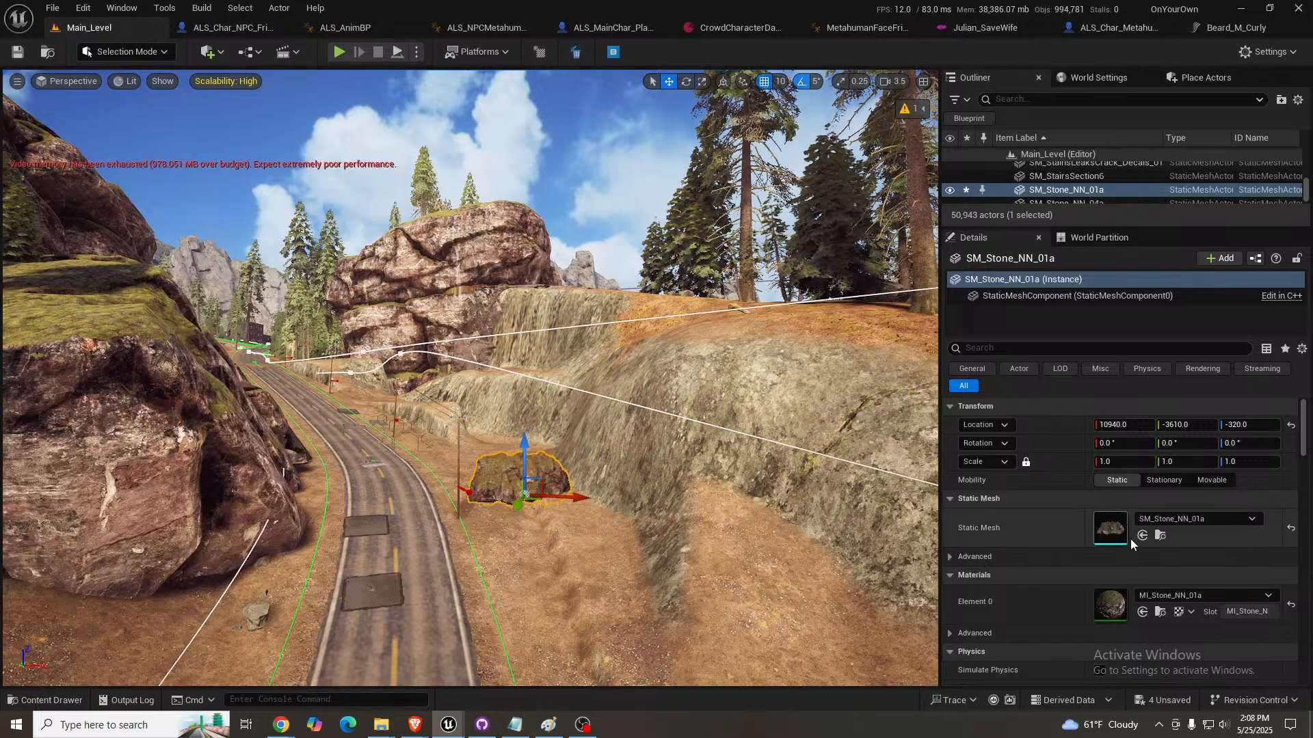
- Examine the roadside boulders, the dark cliff face and the cliffs around the dam and river bridge
key("w")
right_click_drag(472, 356, 343, 385)
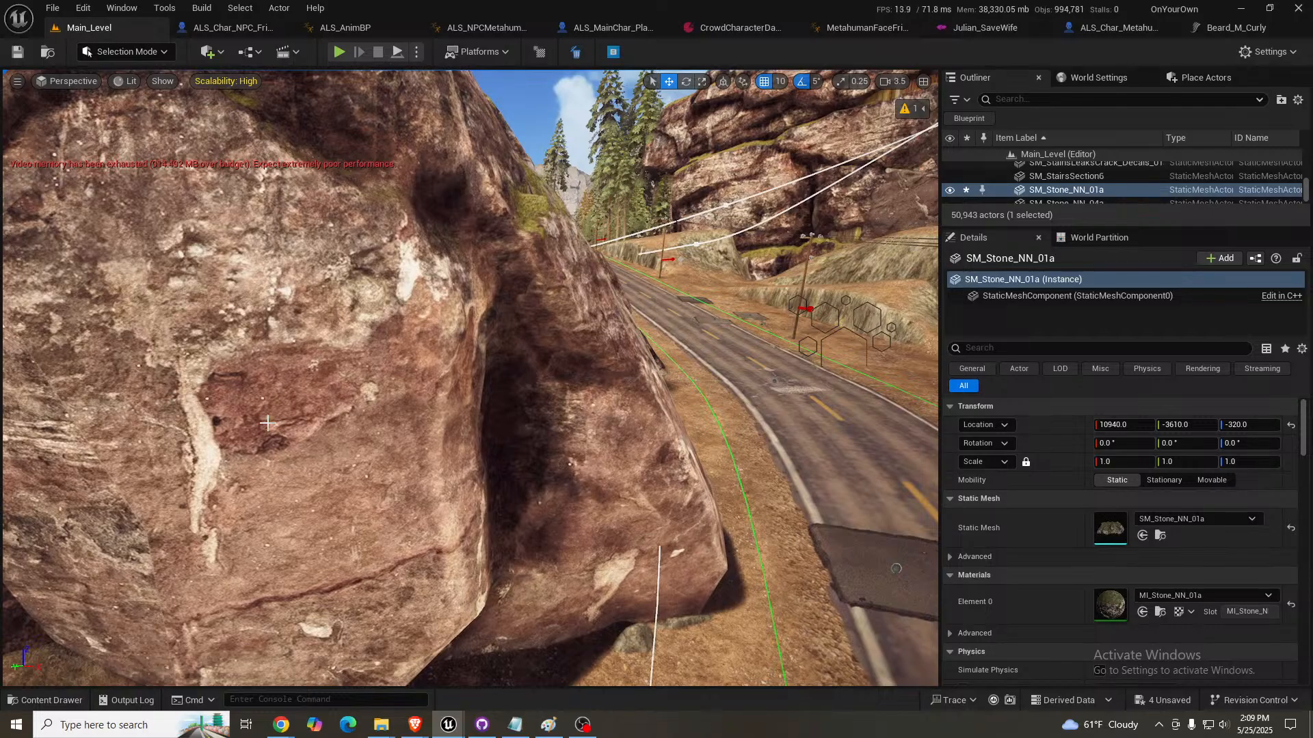
key("s")
right_click_drag(267, 422, 753, 465)
key("w")
scroll(386, 345, "up", 6)
scroll(526, 391, "up", 4)
key("s")
key("w")
right_click_drag(289, 316, 265, 312)
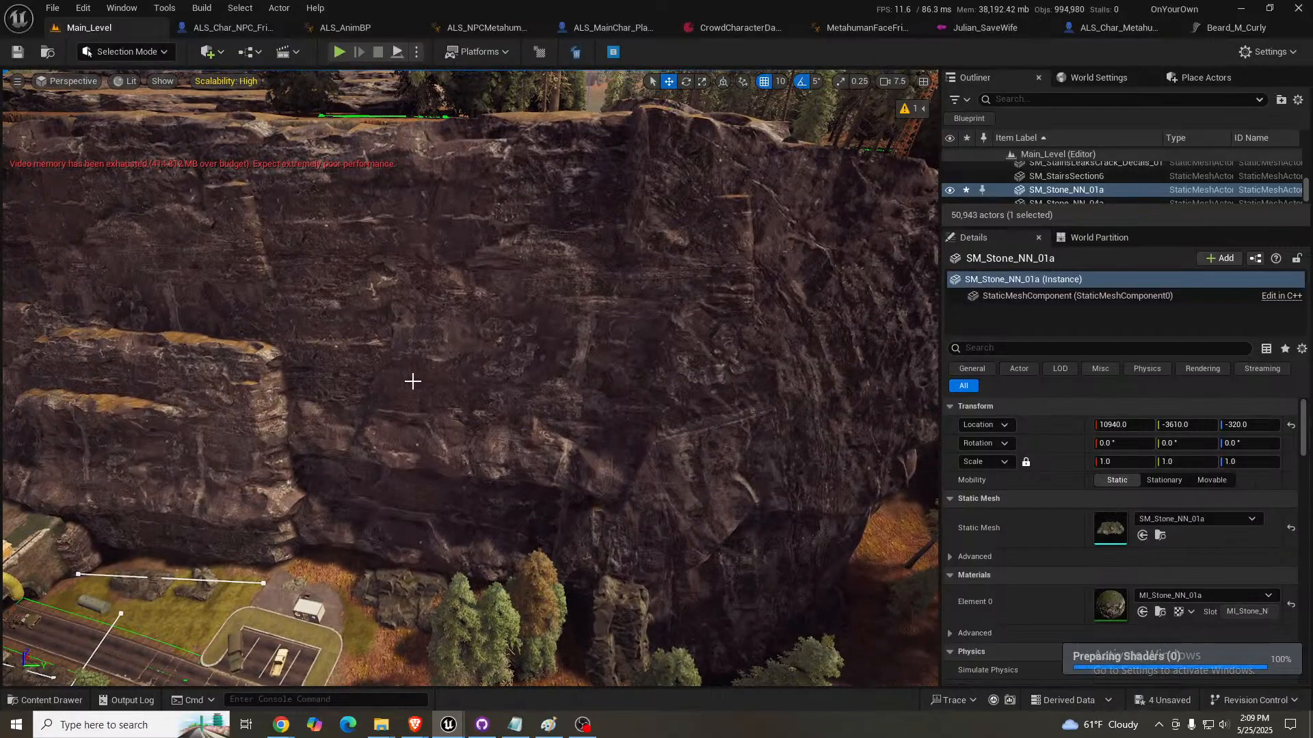
mouse_move(465, 378)
right_mouse_down()
mouse_move(511, 361)
mouse_move(449, 370)
right_mouse_up()
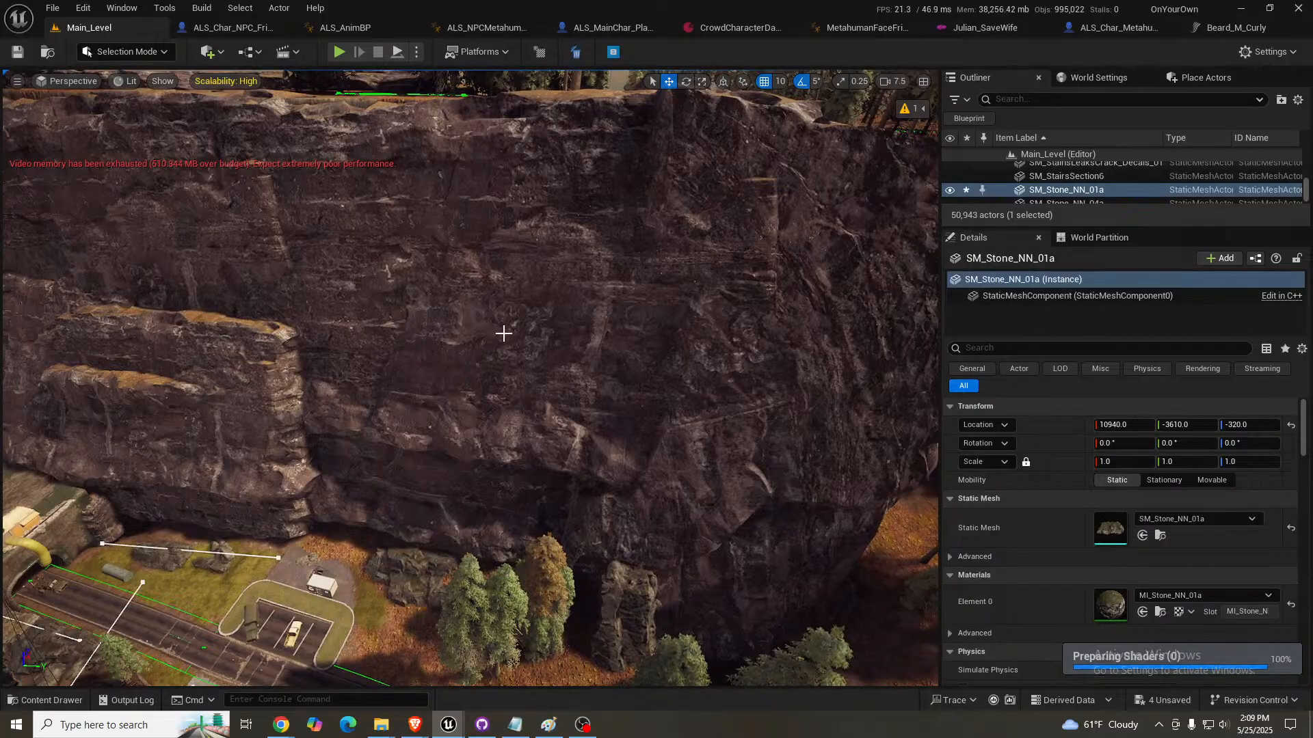
right_click_drag(504, 334, 274, 306)
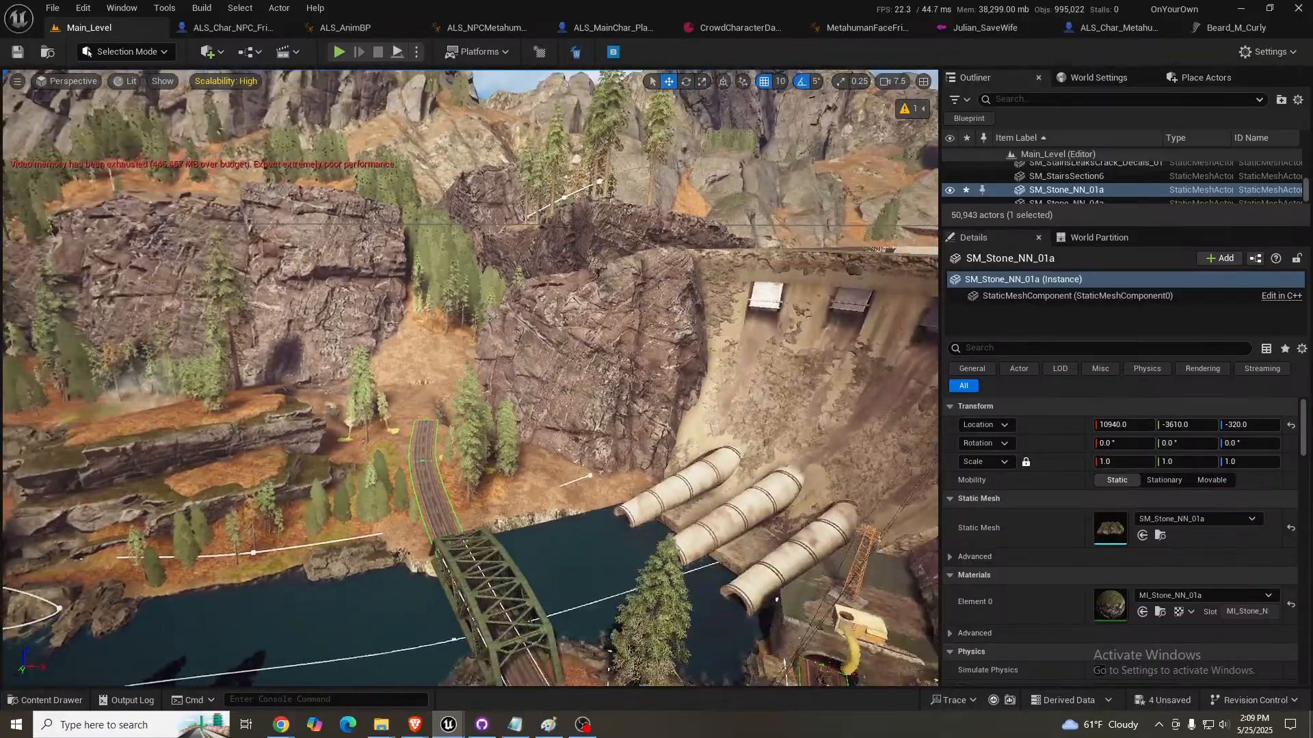
right_click_drag(644, 393, 495, 333)
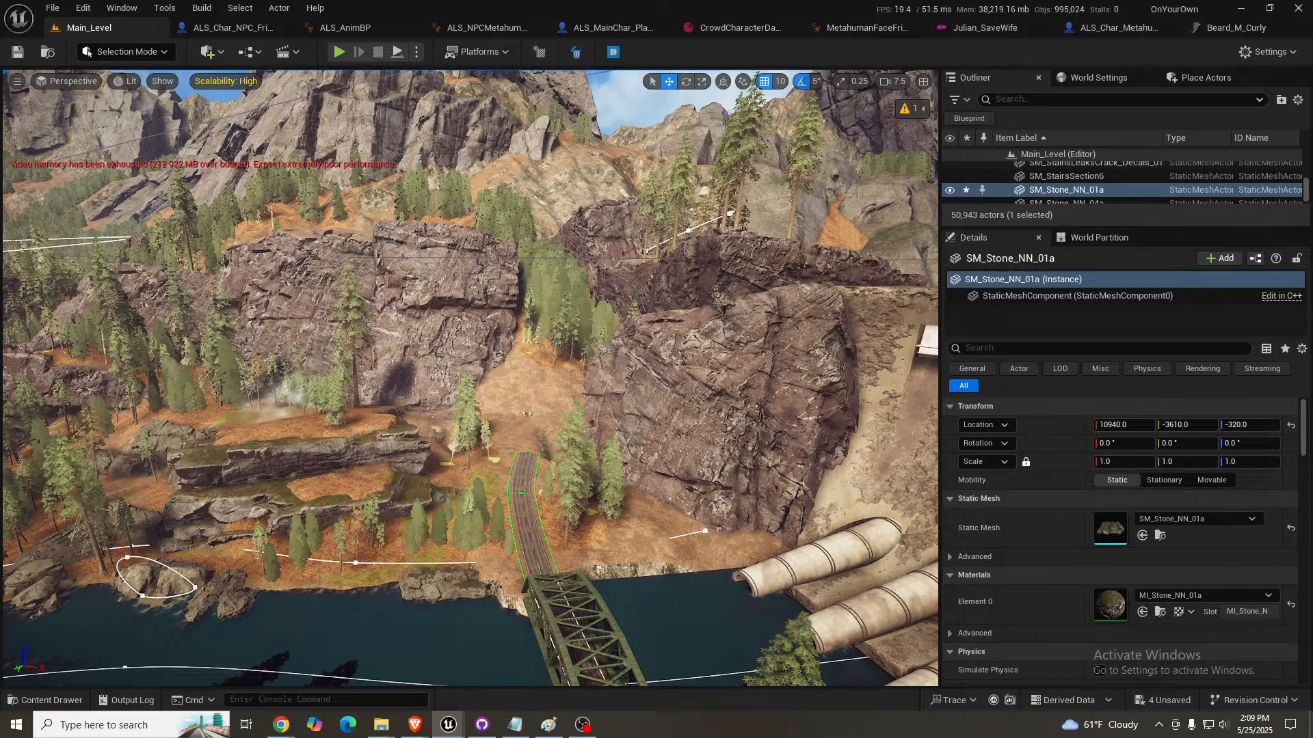
- Place an SM_Stone_NN_06a rock at the cliff between the bridge and dam, with a uniform scale of 10
left_click_drag(1109, 528, 777, 525)
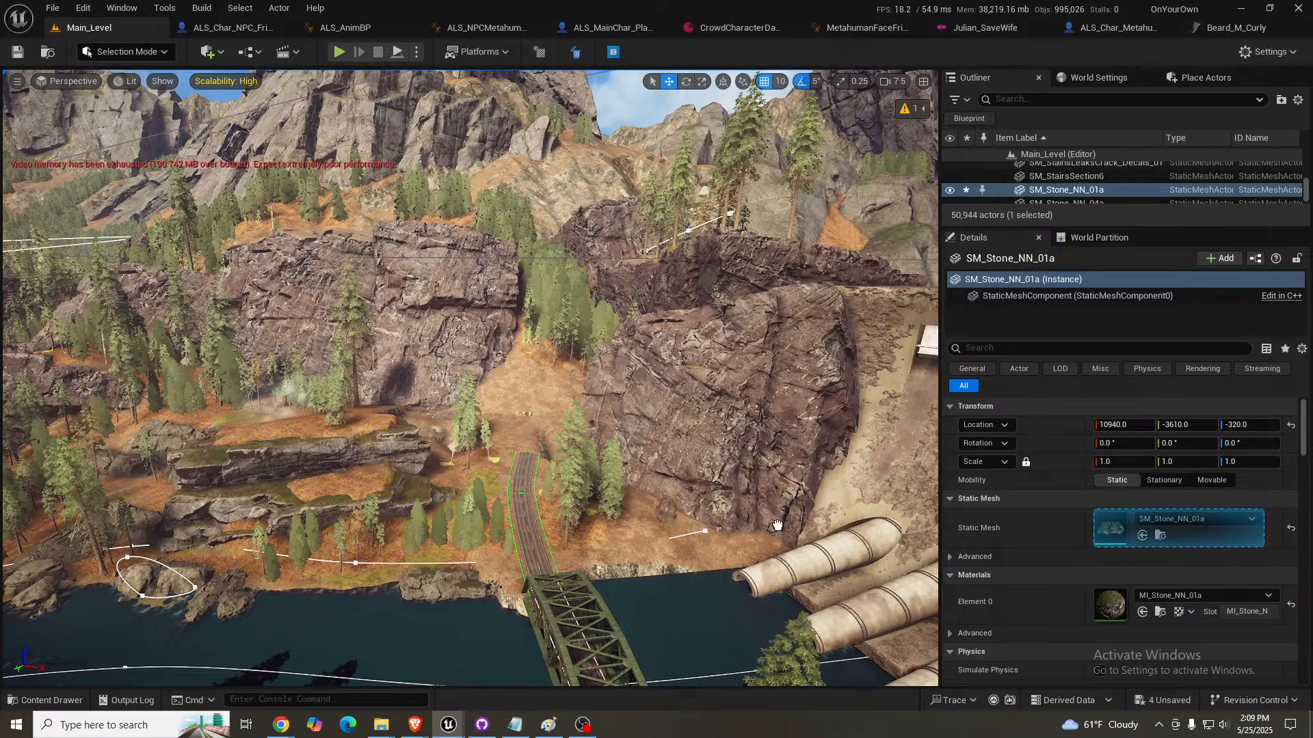
left_click(1115, 463)
type("10")
key("Return")
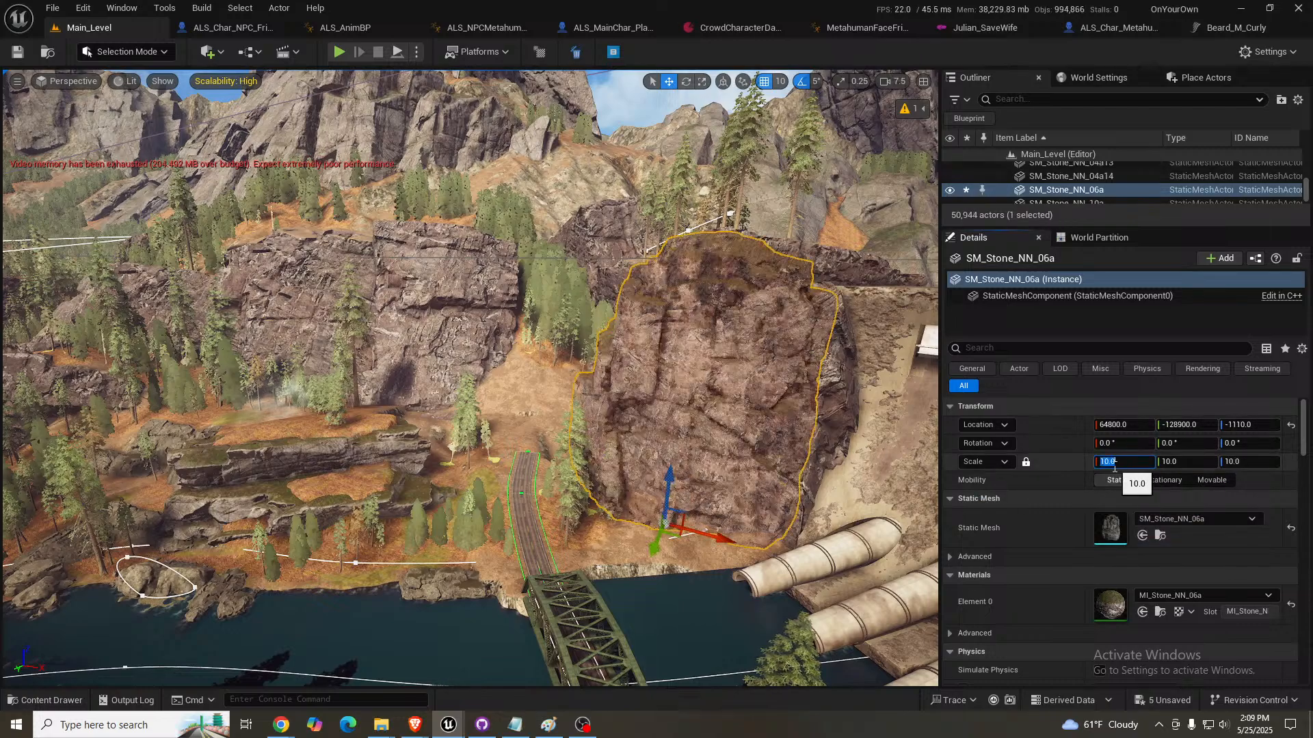
- Move SM_Stone_NN_06a into the cliff beside the dam at 66150, -132890, -2920 and tilt it to -15° on X
right_click_drag(759, 405, 767, 426)
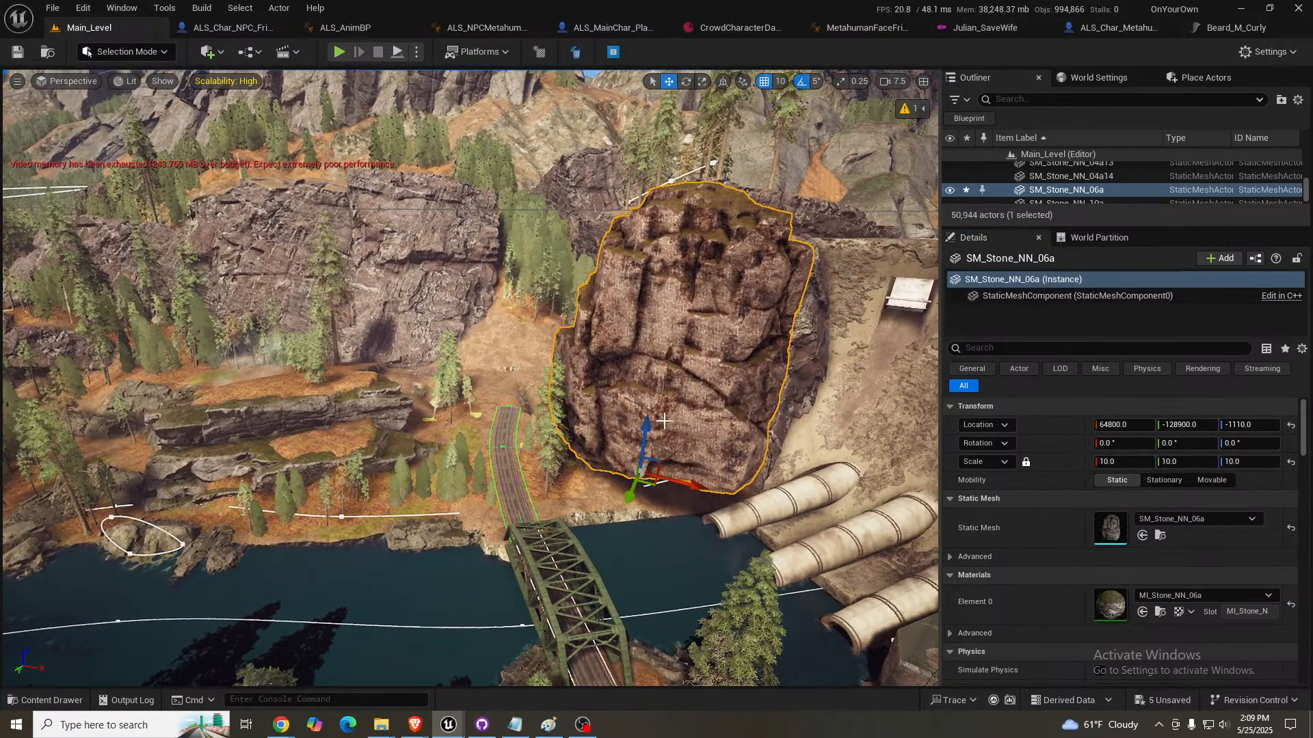
left_click_drag(644, 433, 634, 475)
left_click_drag(648, 521, 617, 359)
key("e")
- Delete the old cliffmaker rock surrounding the new stone beside the dam, and reselect SM_Stone_NN_06a
left_click(623, 333)
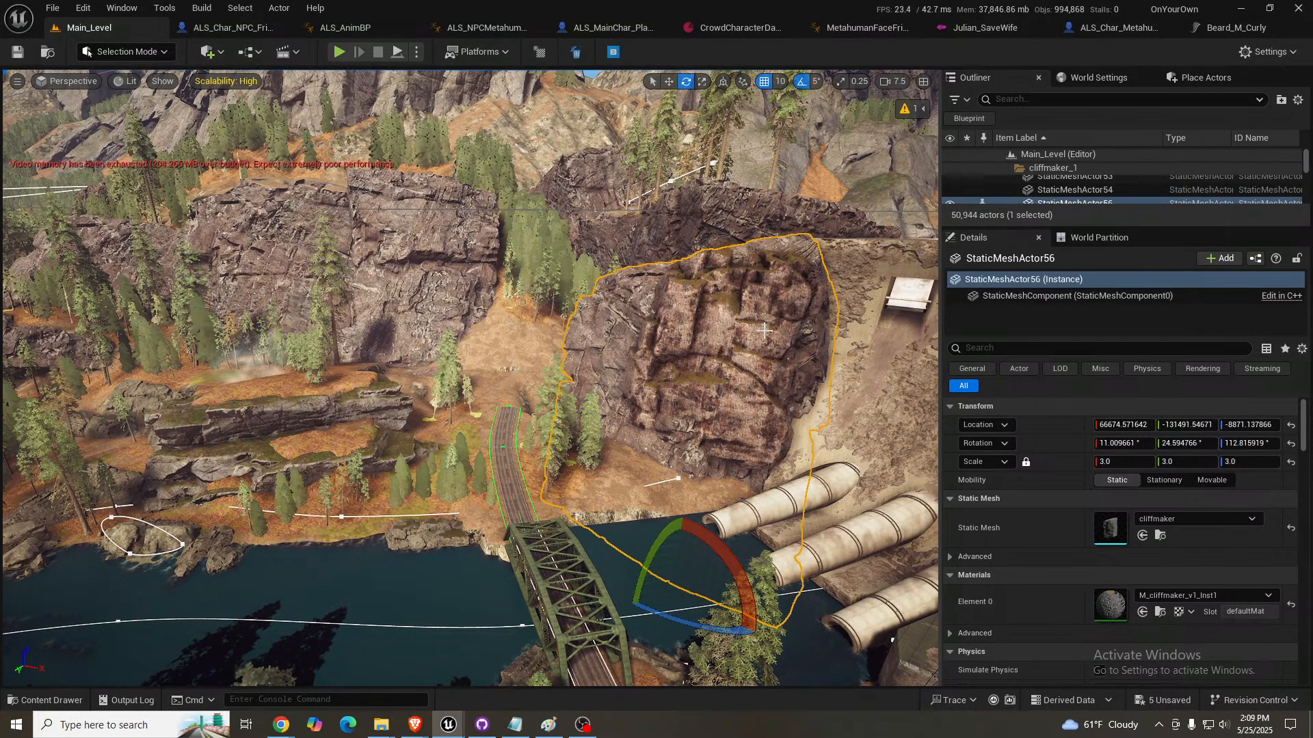
key("Delete")
left_click(712, 371)
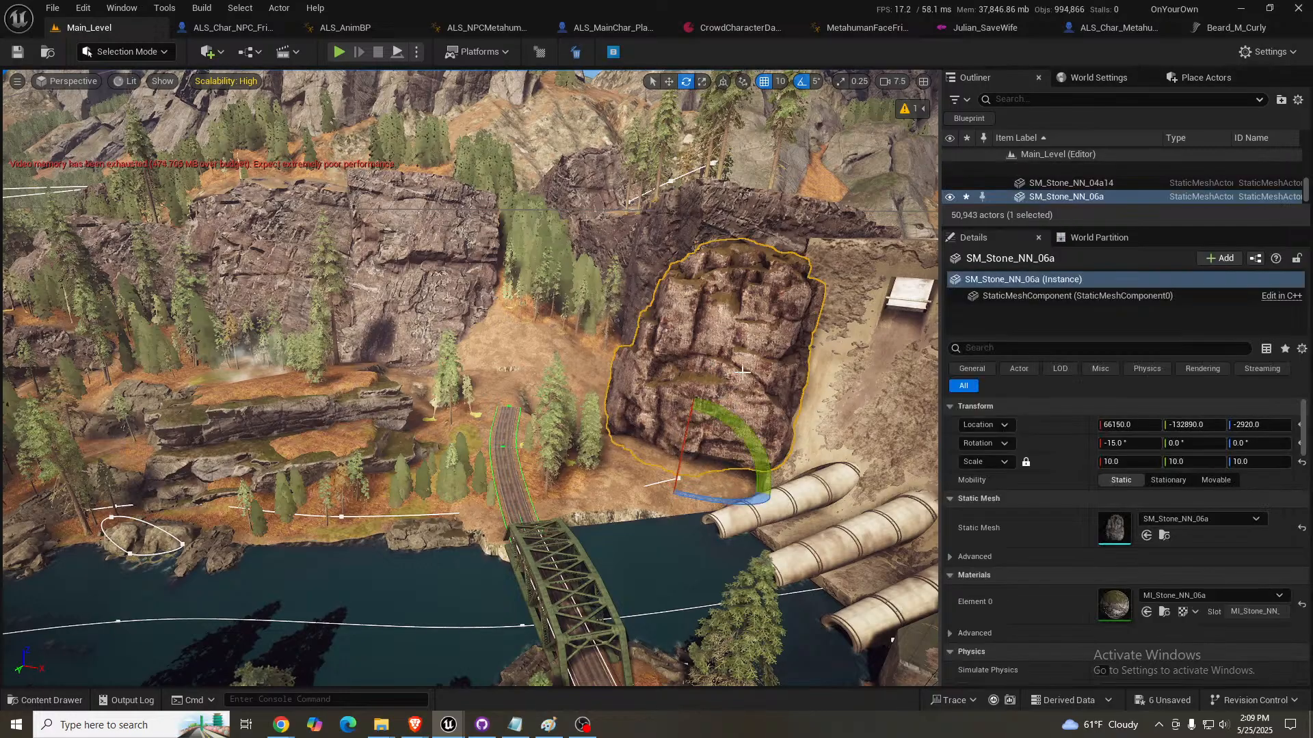
- Set the uniform scale of SM_Stone_NN_06a beside the dam pipes to 15
right_click_drag(712, 371, 761, 358)
key("w")
scroll(712, 372, "down", 2)
key("w")
scroll(759, 382, "down", 2)
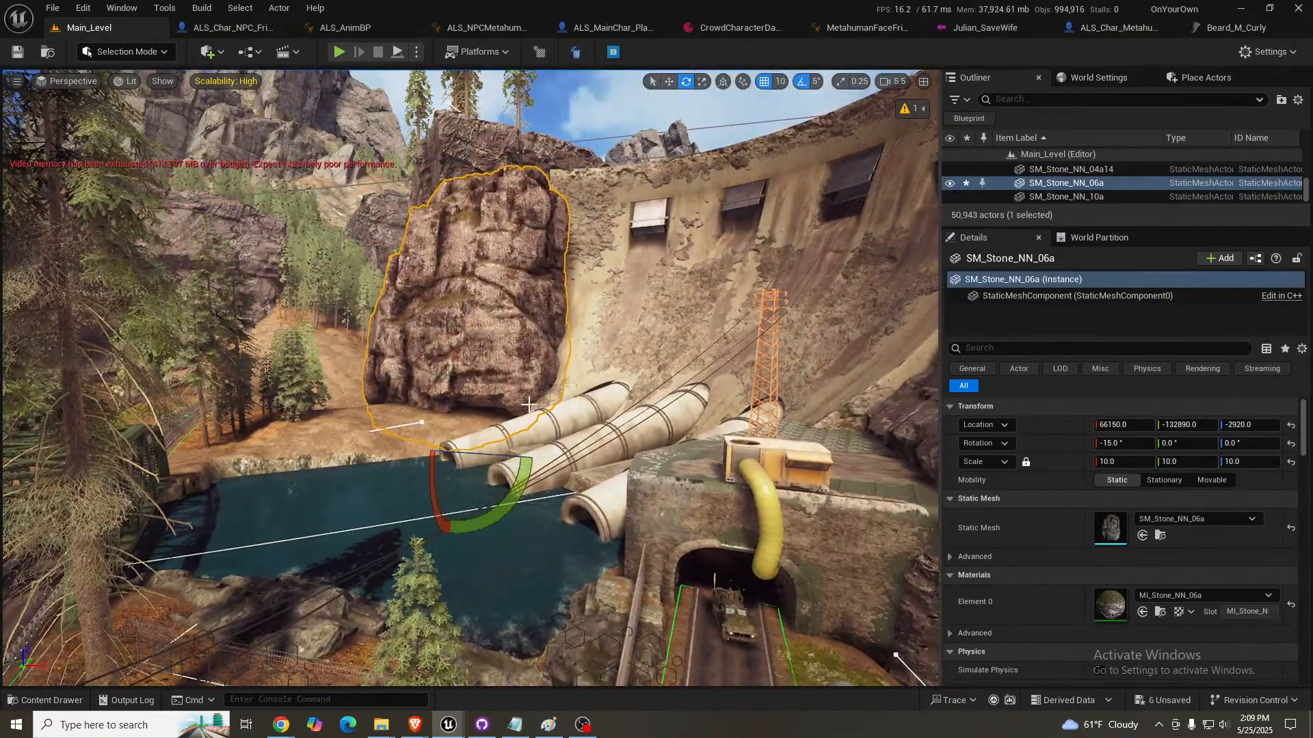
key("r")
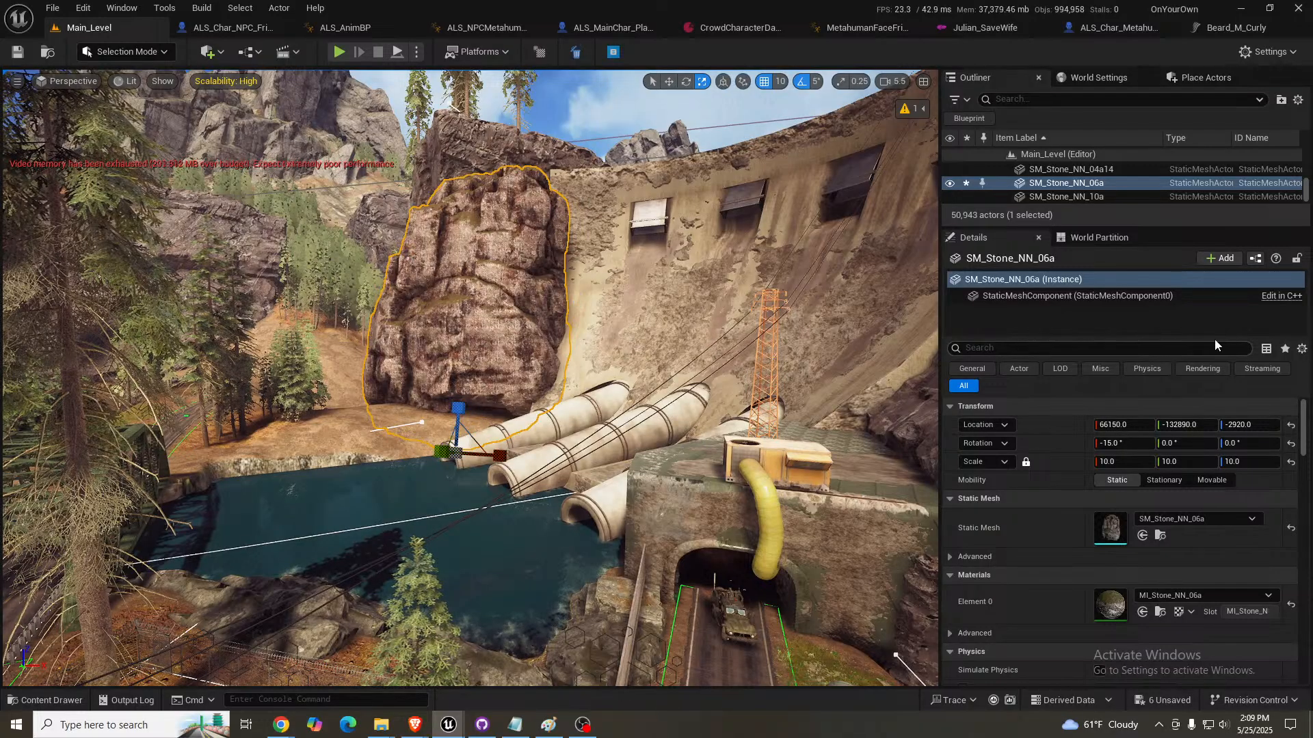
left_click(1133, 463)
type("15")
key("Return")
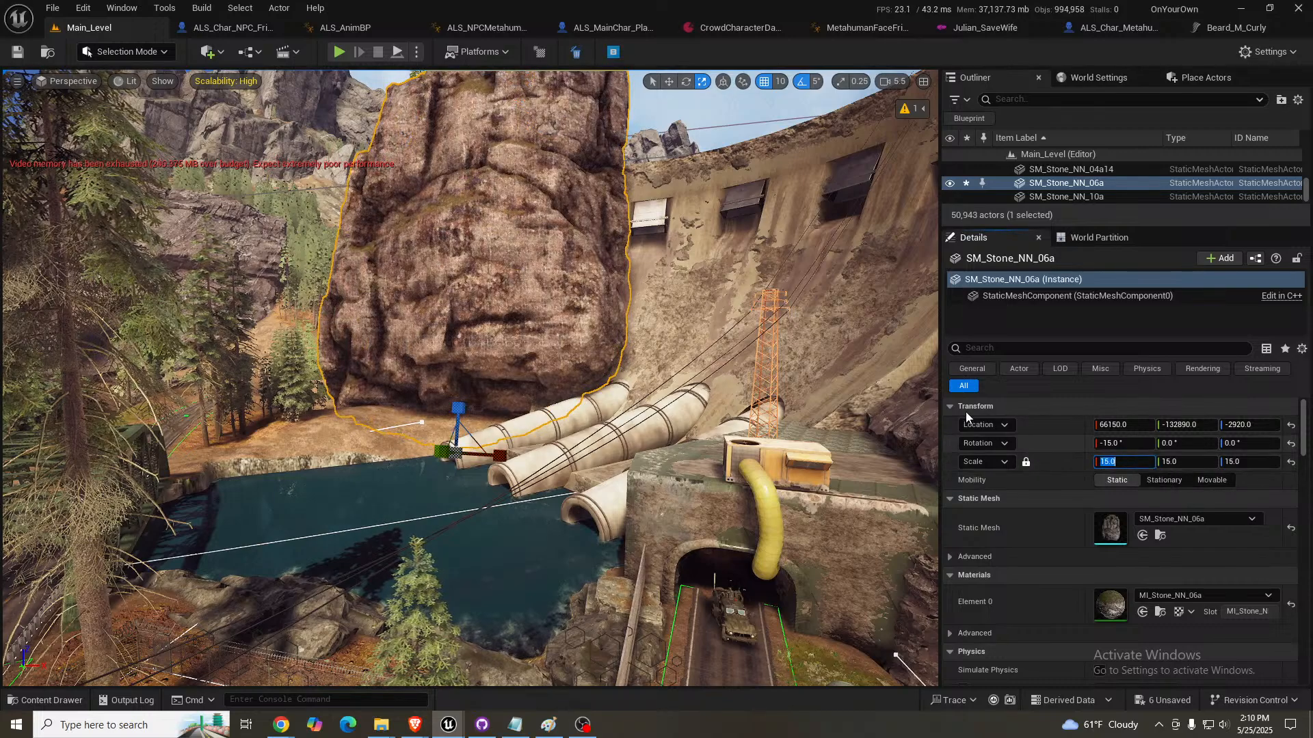
- Sink the enlarged SM_Stone_NN_06a against the dam wall at about 64920, -133385, -6153, and tilt it to -20° on X
right_click_drag(463, 417, 465, 422)
key("w")
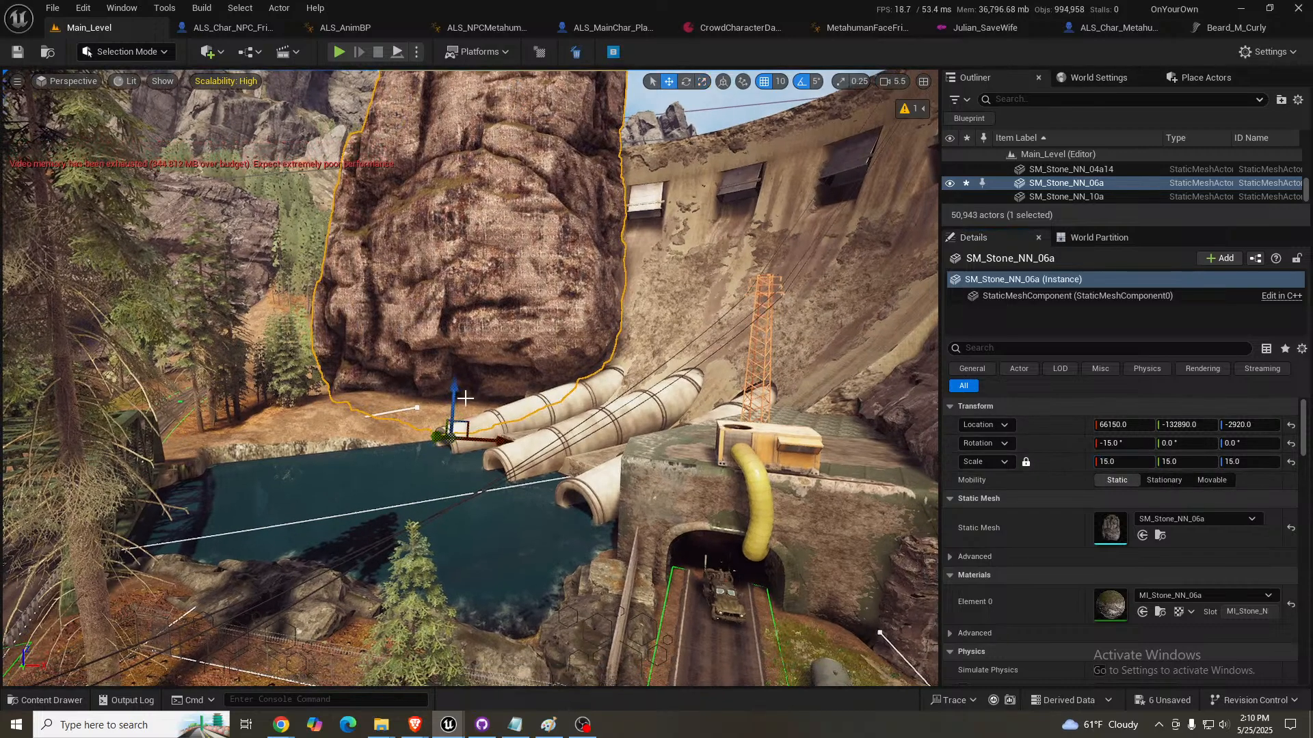
left_click_drag(469, 426, 418, 528)
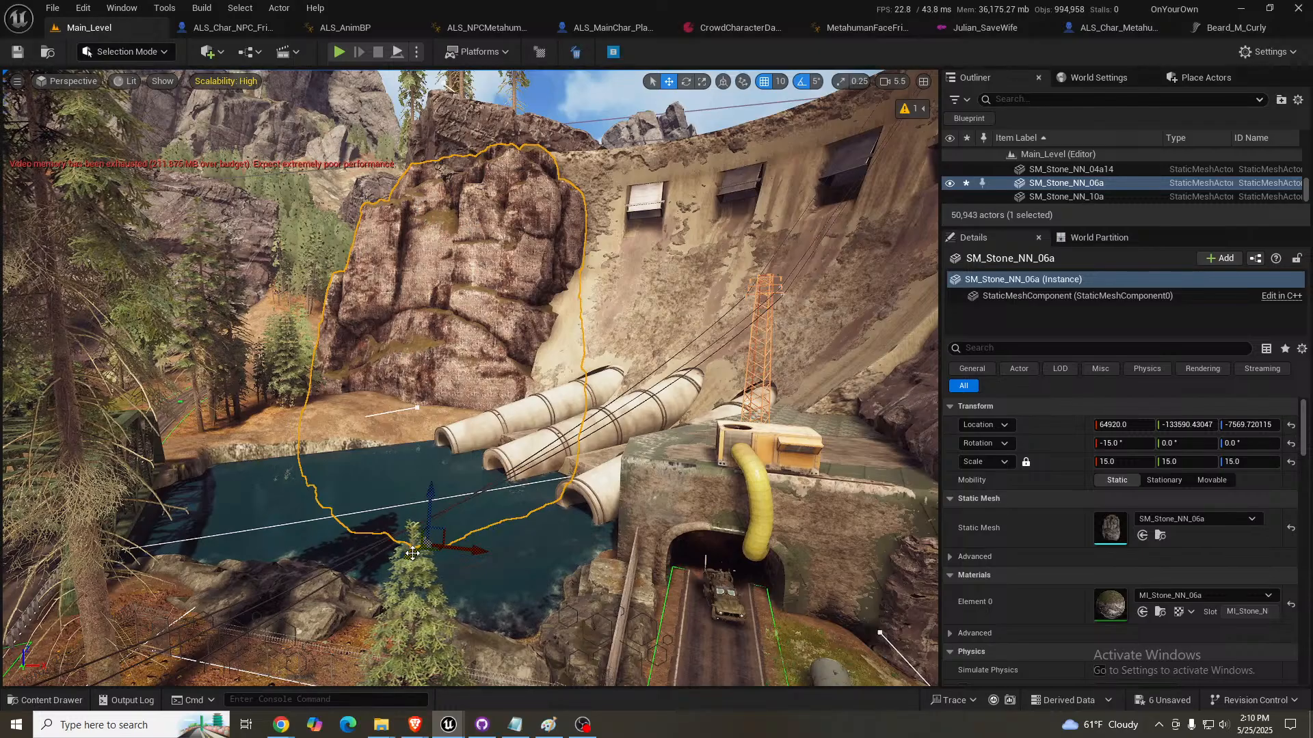
mouse_move(413, 554)
left_mouse_down()
mouse_move(398, 518)
mouse_move(395, 540)
left_mouse_up()
key("e")
key("w")
left_click_drag(424, 494, 452, 451)
right_click_drag(452, 450, 417, 424)
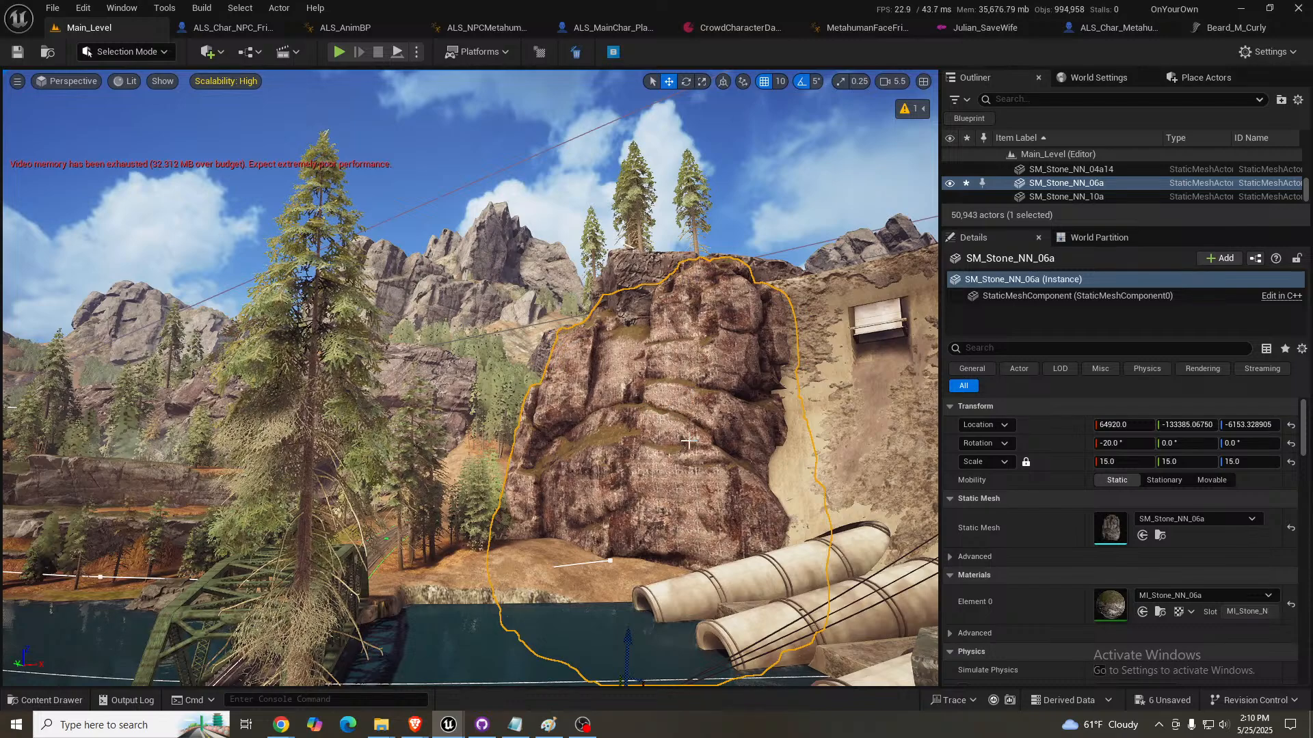
- Examine the stone's surface up close and its MI_Stone_NN_06a material instance, close the material, and return to Main_Level
right_click_drag(608, 420, 630, 439)
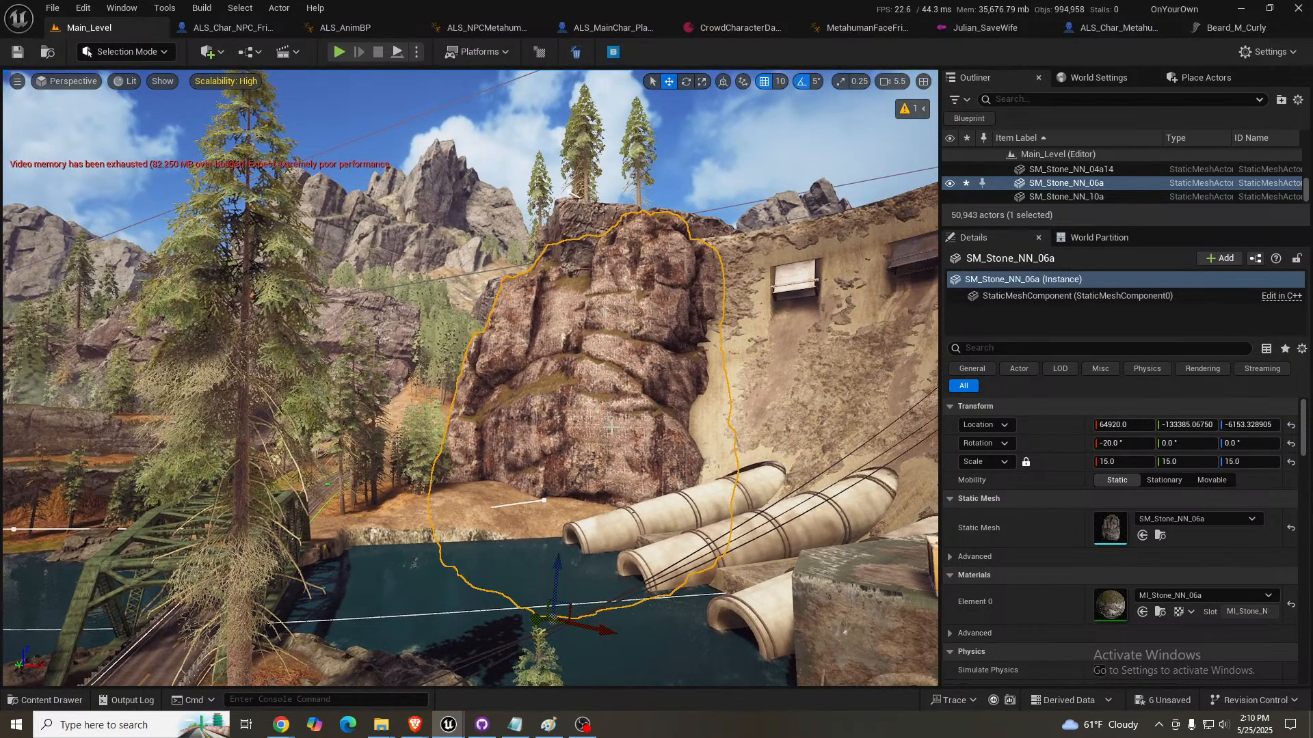
key("s")
right_click_drag(594, 409, 660, 438)
key("w")
scroll(594, 409, "down", 3)
key("w")
scroll(615, 445, "down", 1)
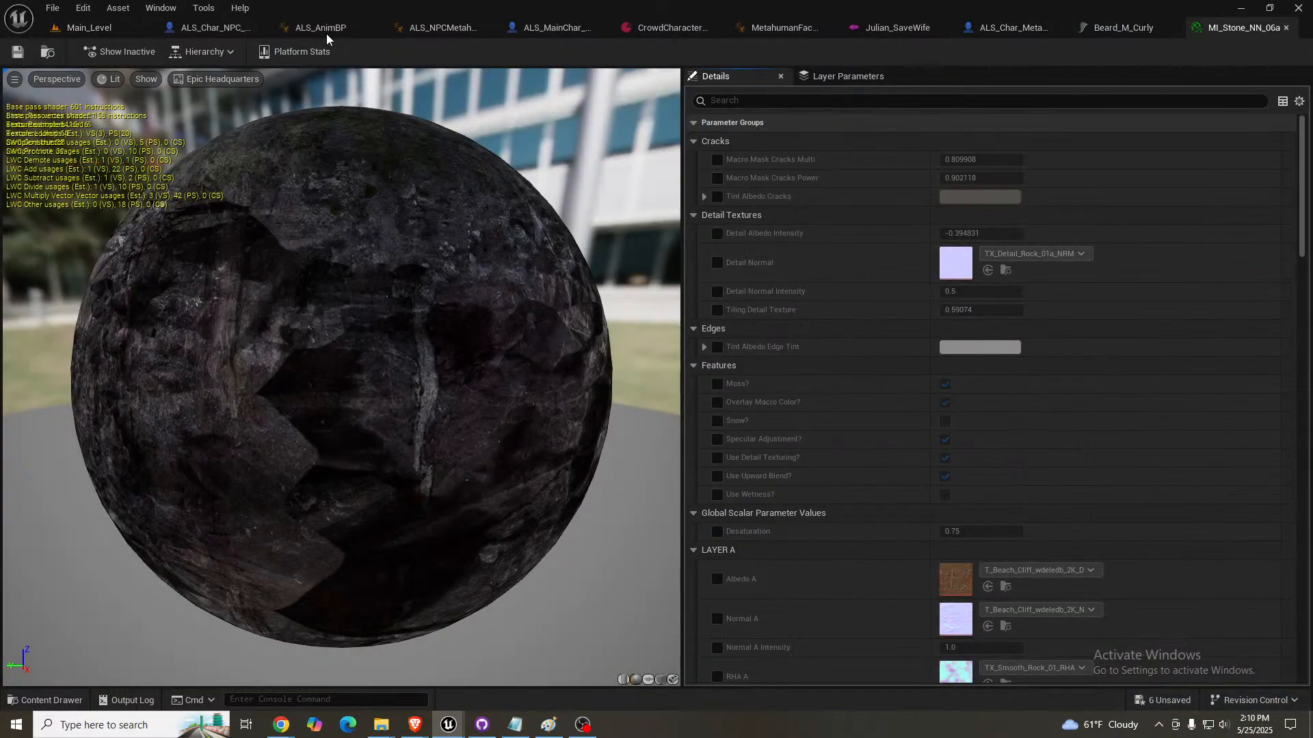
left_click(1286, 28)
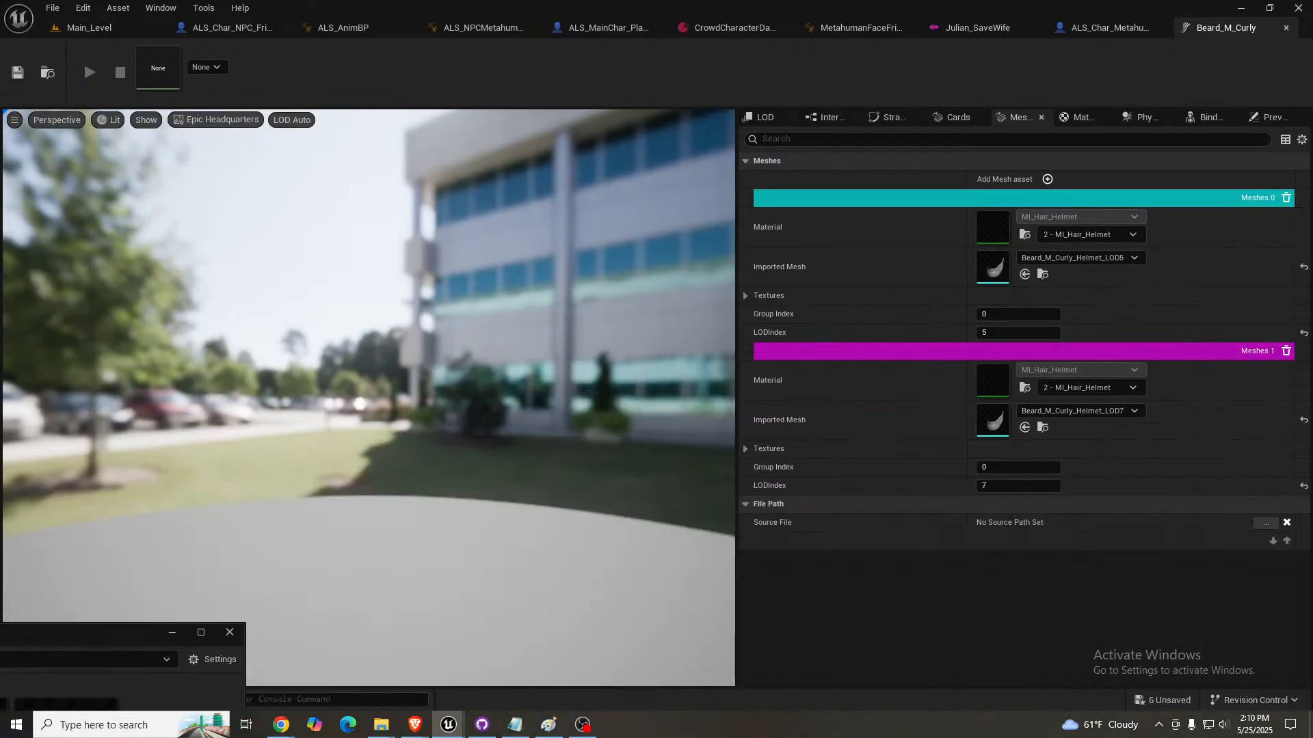
left_click(110, 29)
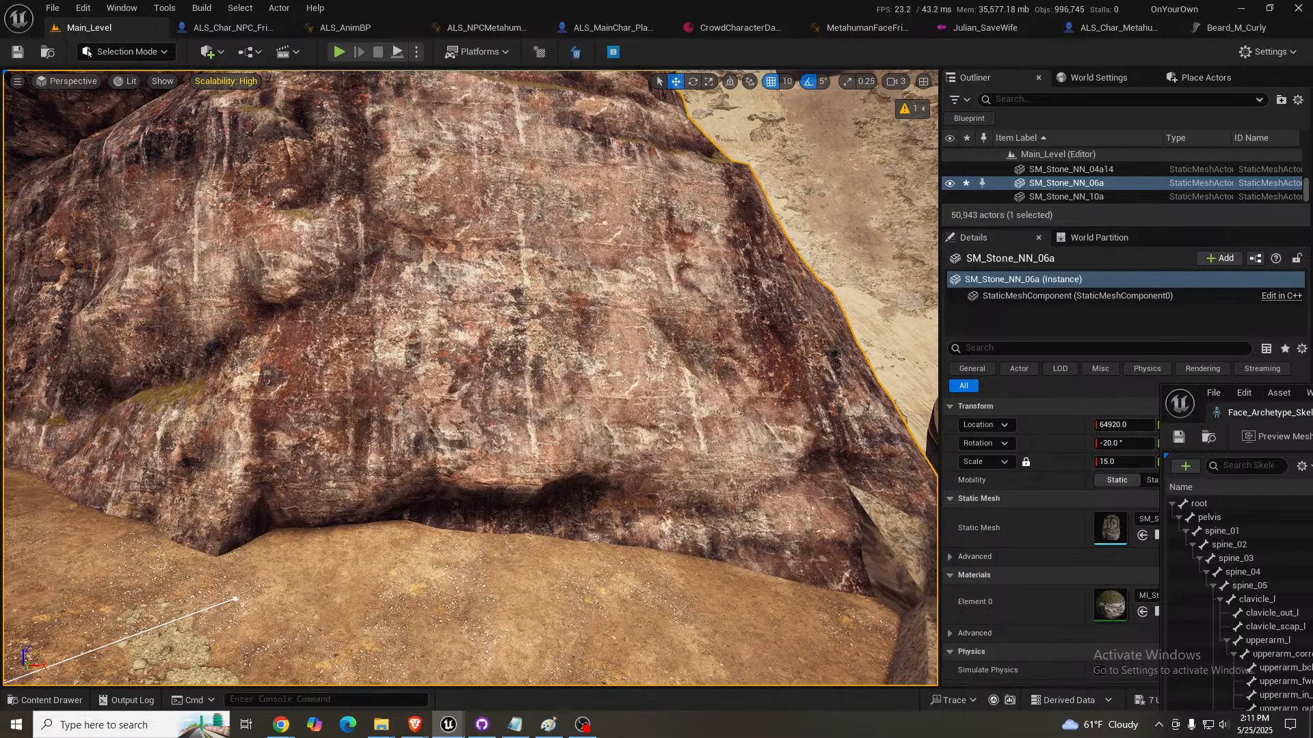
- Examine the placed stone from across the water and farther out, and clear its selection
key("f")
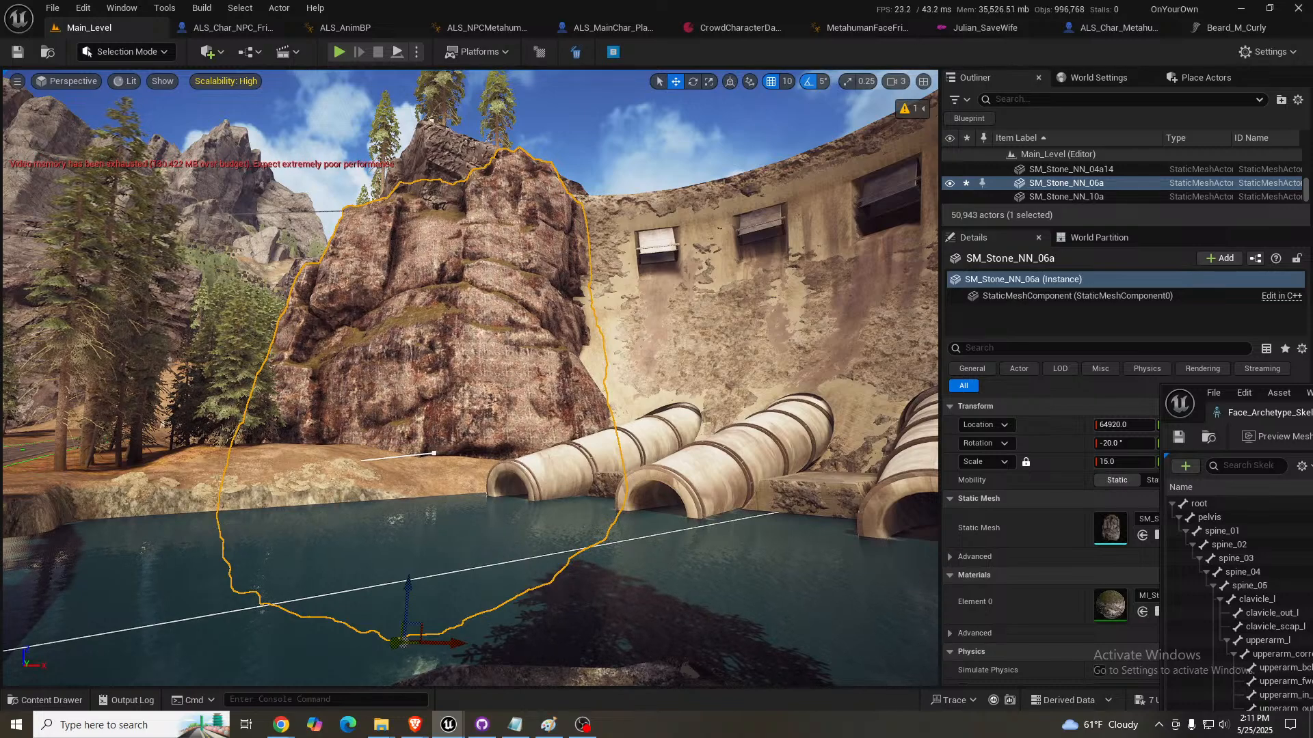
key("s")
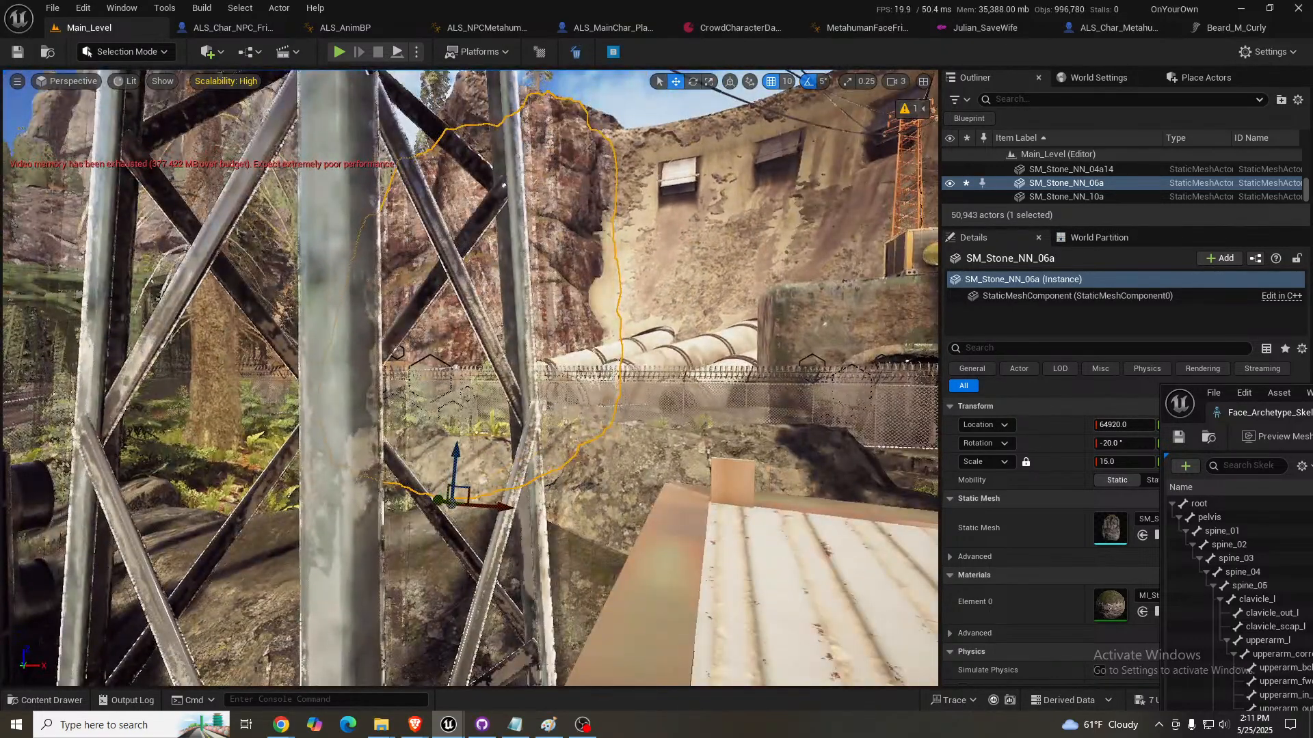
key("s")
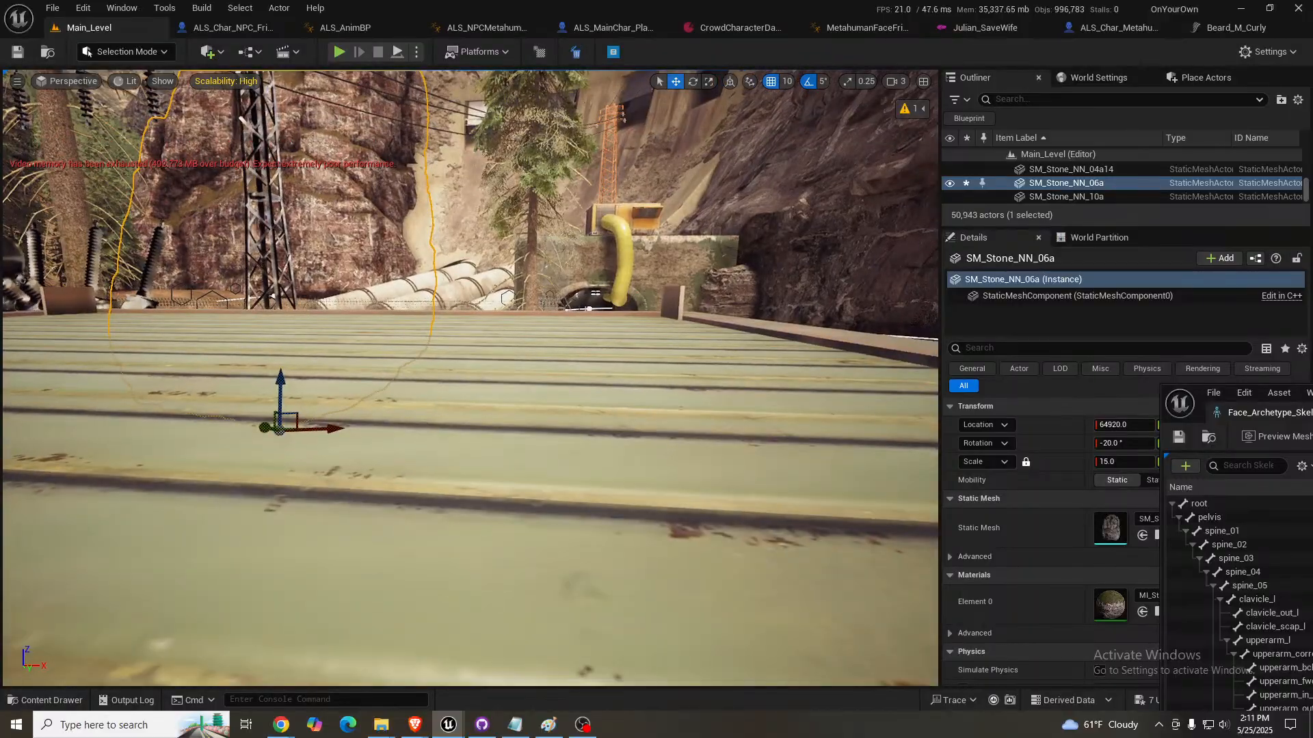
key("Escape")
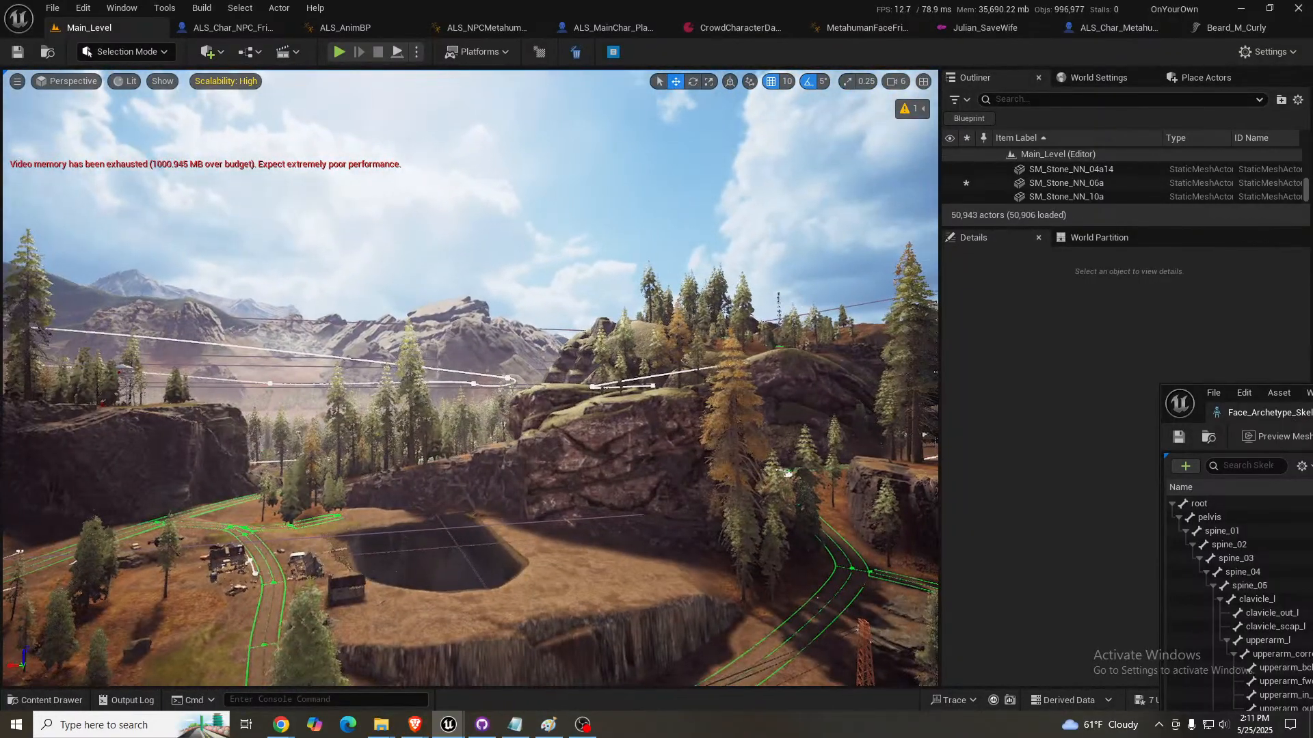
- Rotate the small SM_Stone_NN_01a between the road and the cliff to 105° on Z
right_click_drag(470, 378, 601, 410)
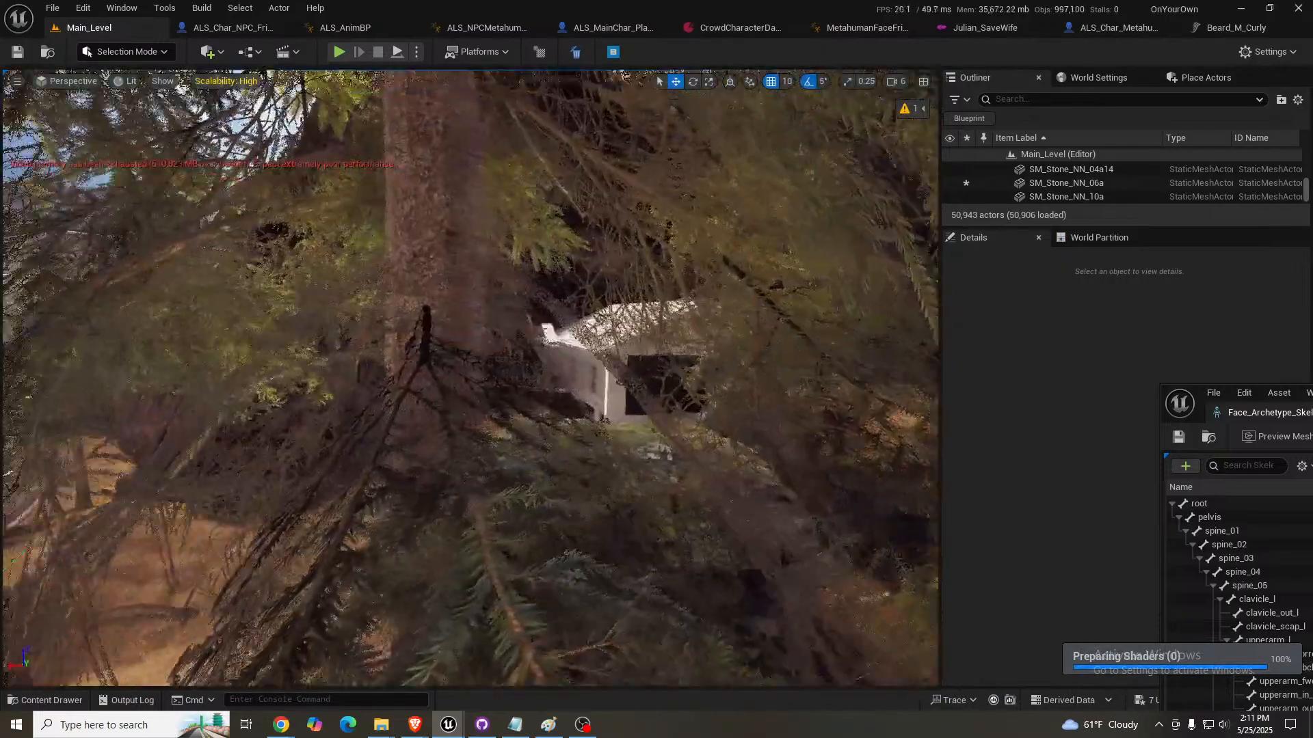
right_click_drag(470, 378, 482, 380)
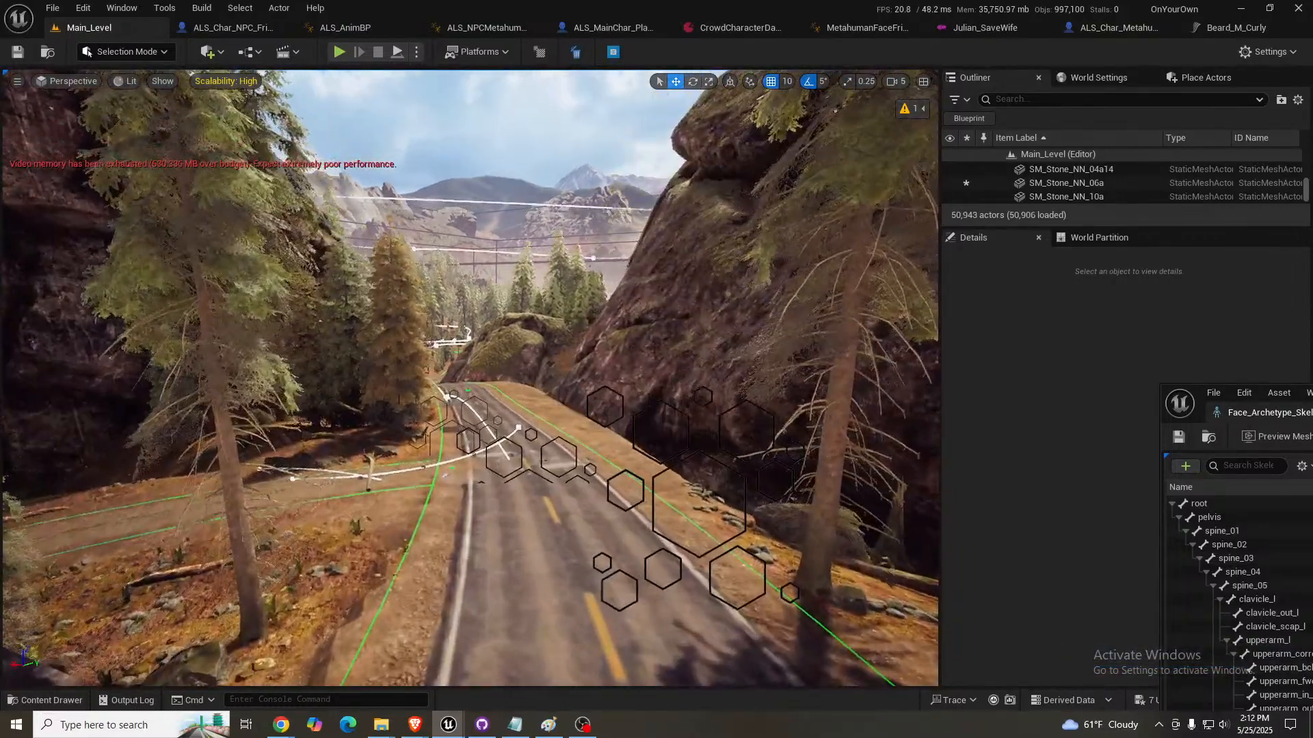
mouse_move(470, 378)
right_mouse_down()
mouse_move(451, 381)
mouse_move(491, 387)
right_mouse_up()
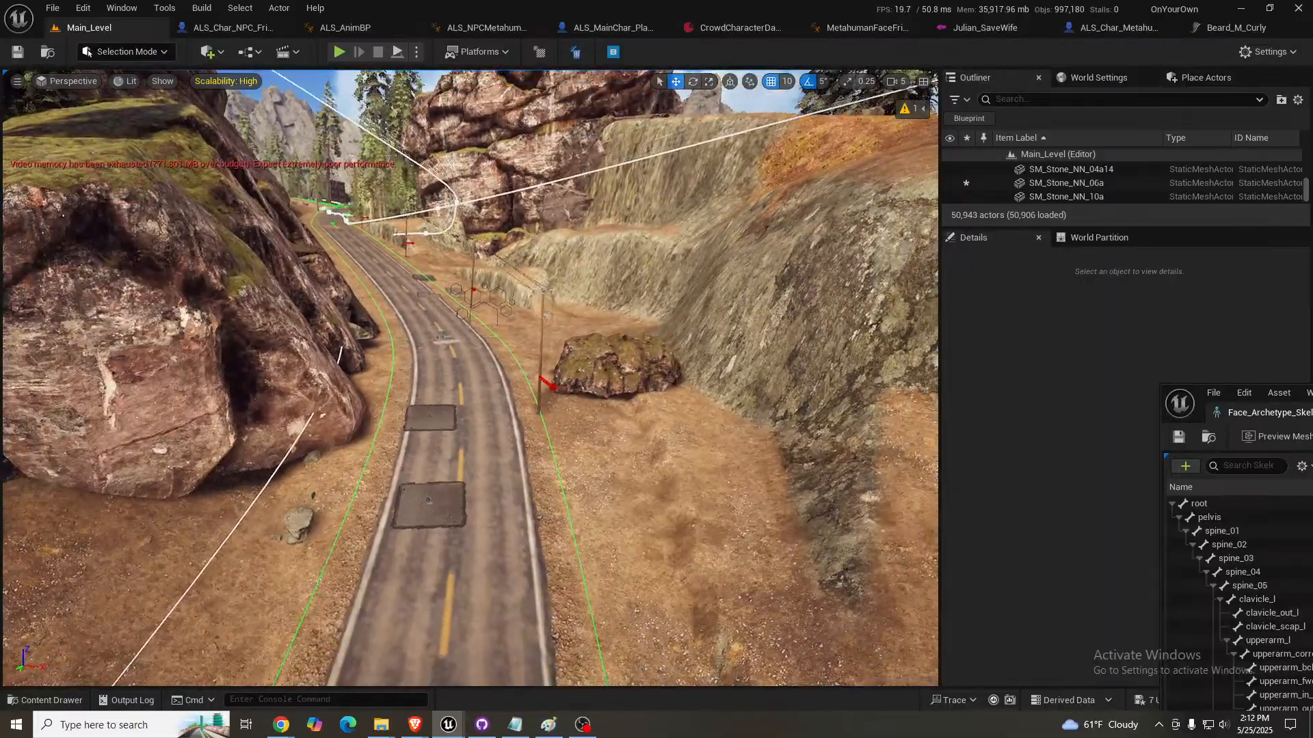
left_click(640, 361)
key("e")
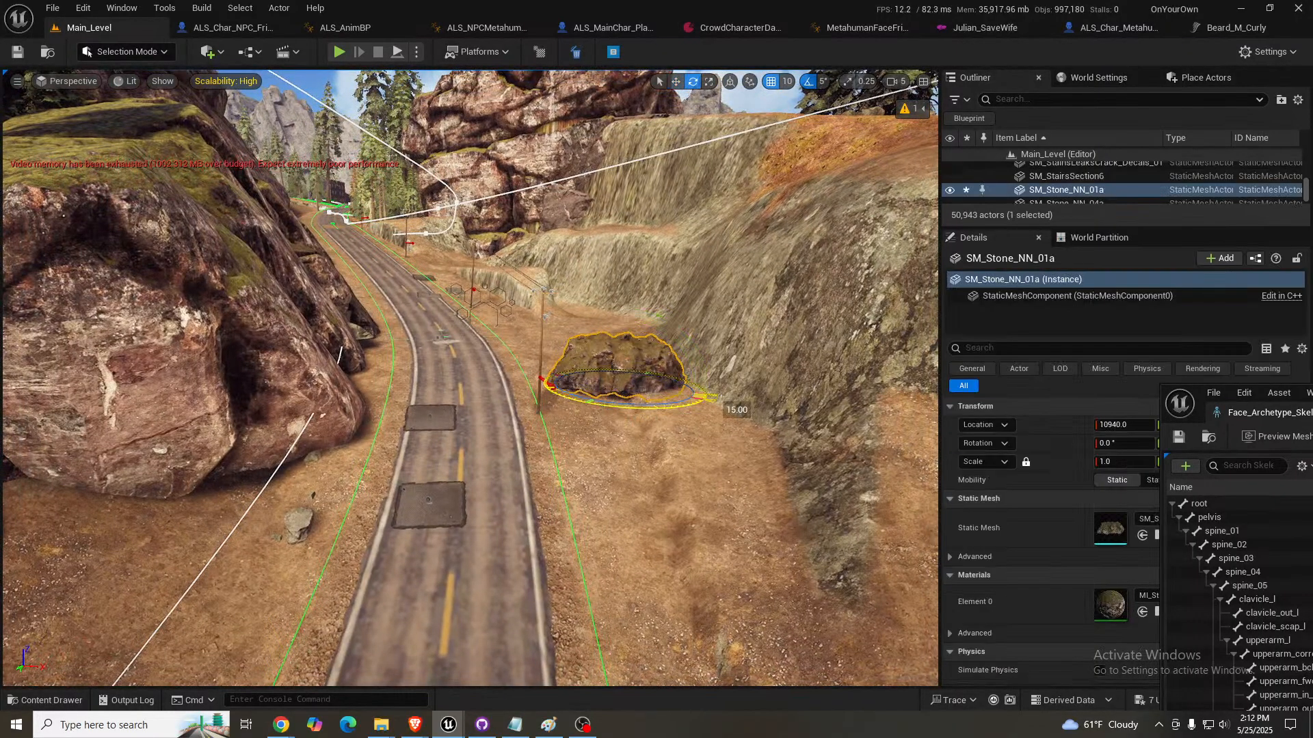
left_click_drag(711, 395, 609, 407)
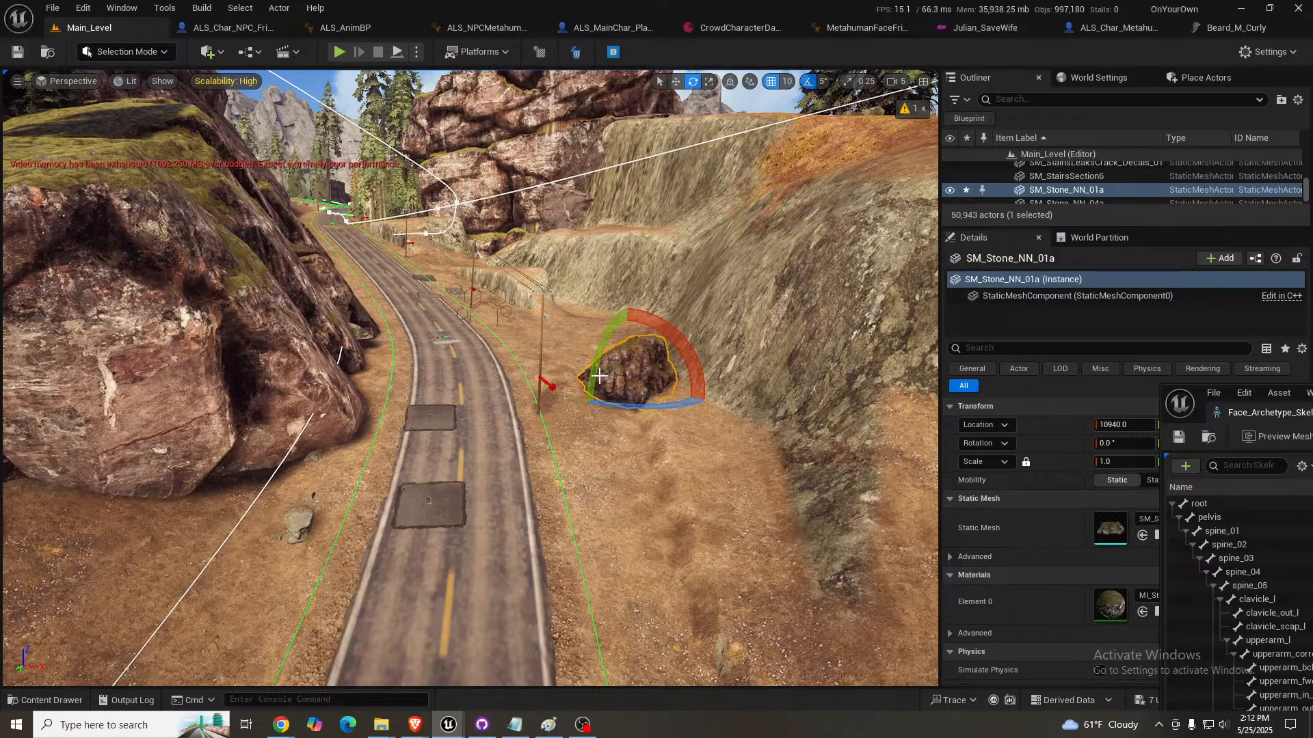
left_click_drag(604, 326, 586, 381)
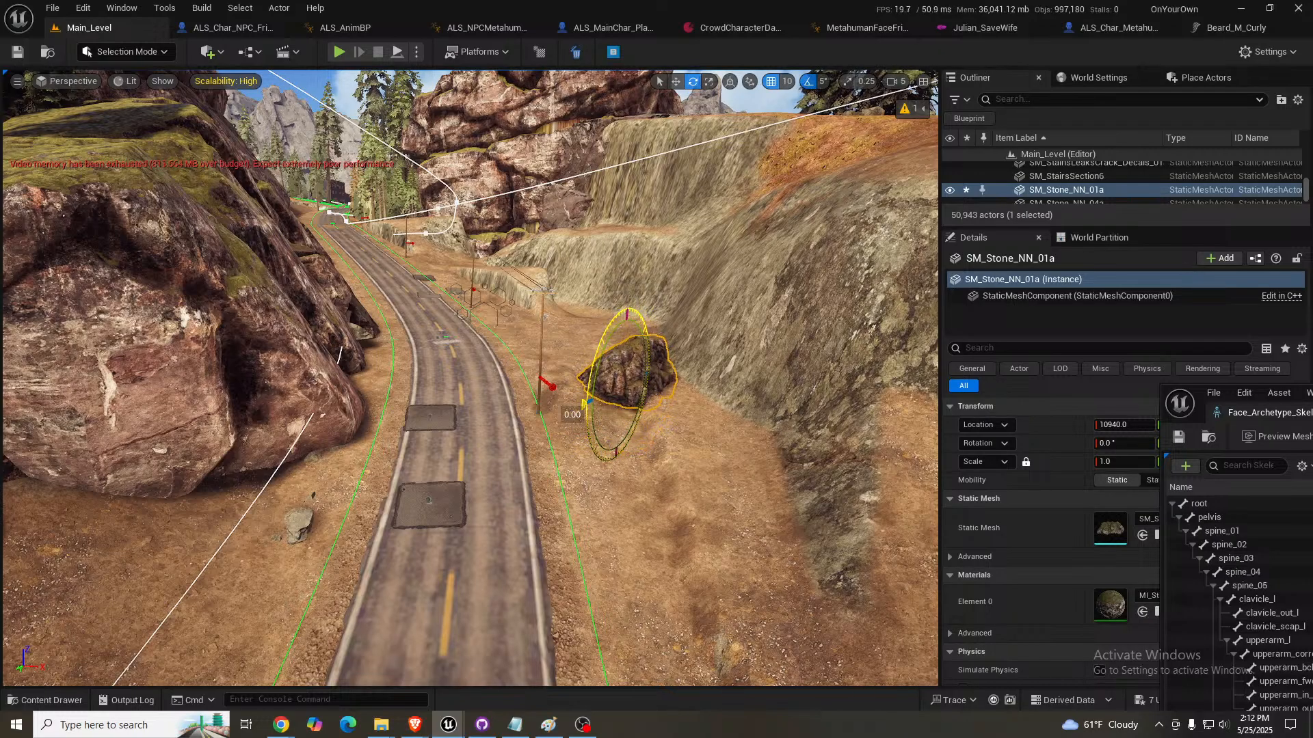
left_click_drag(586, 402, 587, 402)
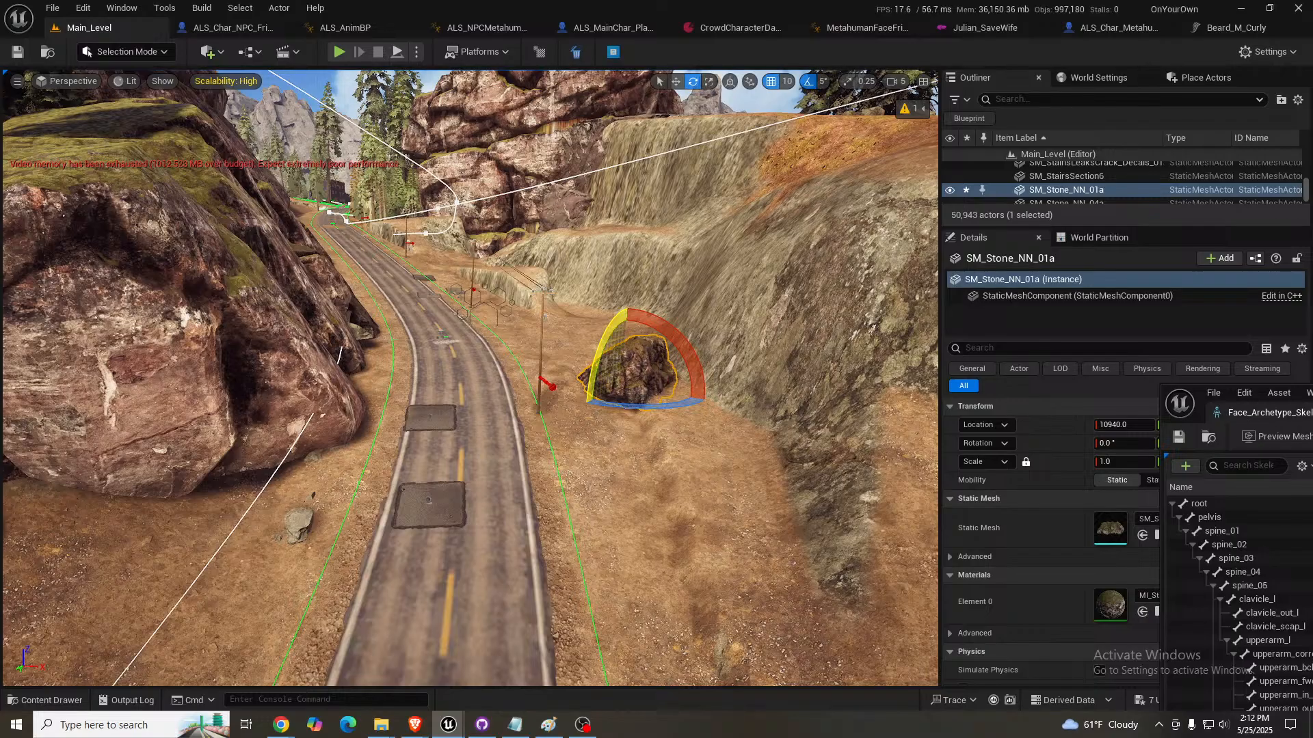
- Try a uniform scale of 10 on SM_Stone_NN_01a, and set it to 5 instead
left_click(1312, 412)
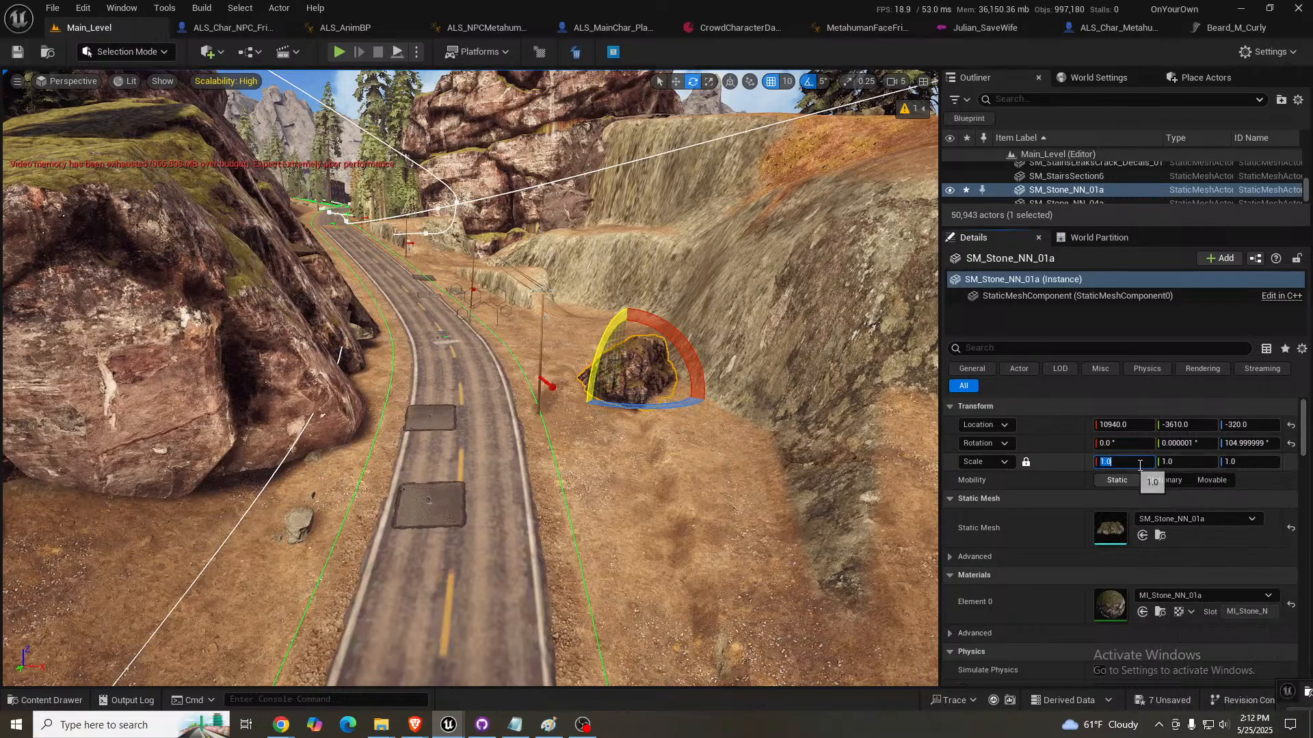
left_click(1144, 464)
type("10")
key("Return")
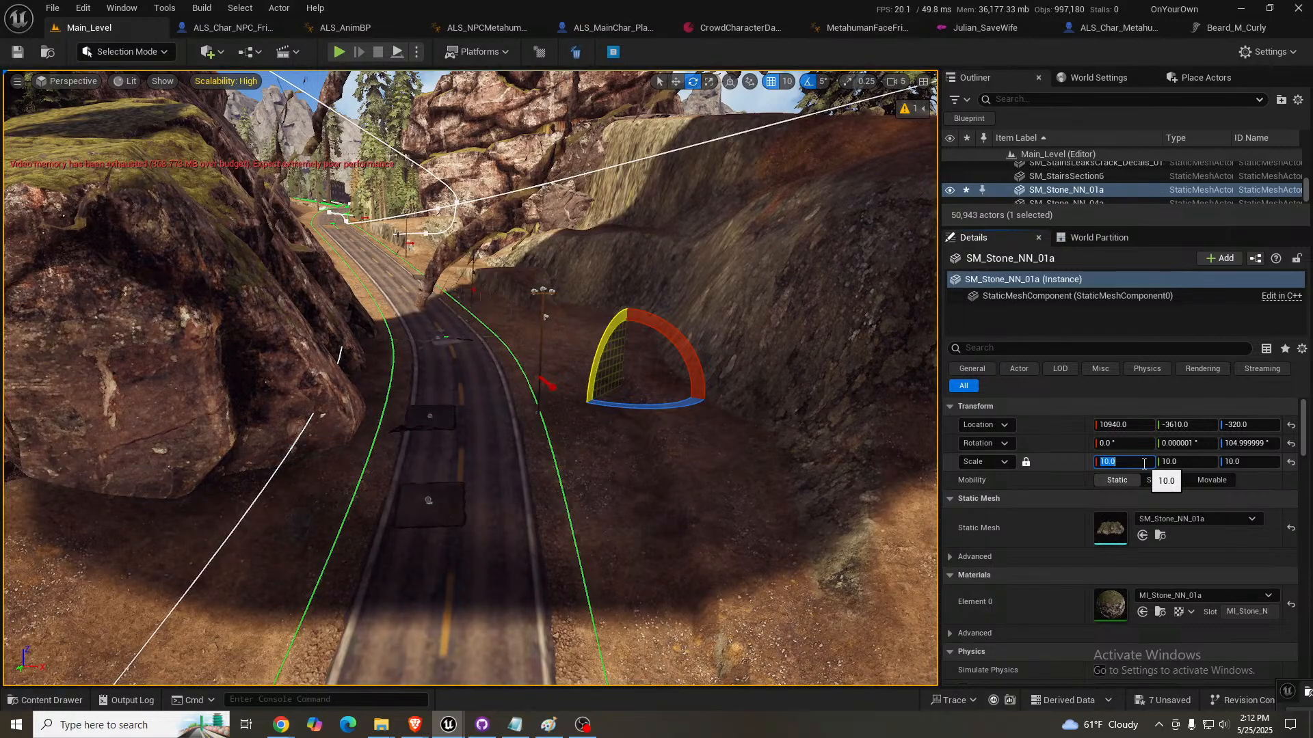
type("5")
key("Return")
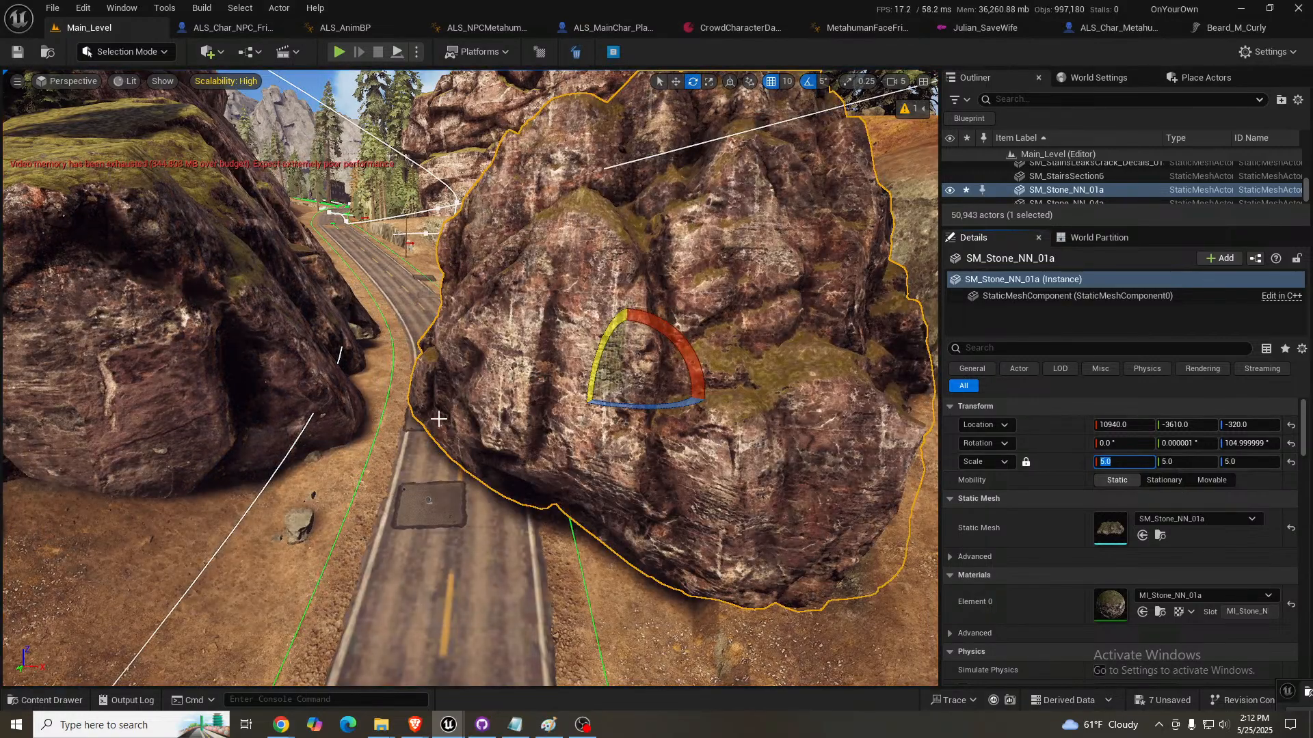
- Rotate the enlarged SM_Stone_NN_01a to 65° on Z and move it against the roadside cliff at about 12345, -4265, -620
left_click_drag(644, 408, 660, 421)
key("w")
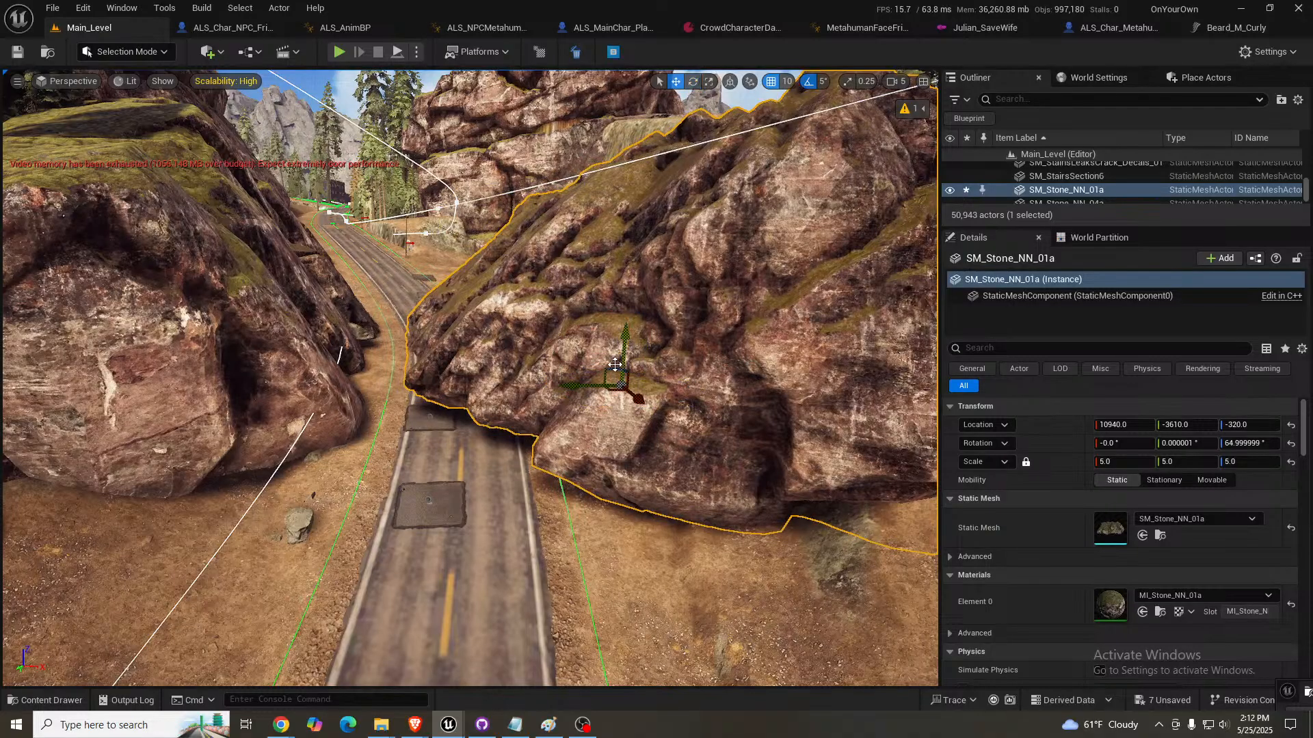
left_click_drag(665, 347, 815, 375)
right_click_drag(814, 375, 817, 441)
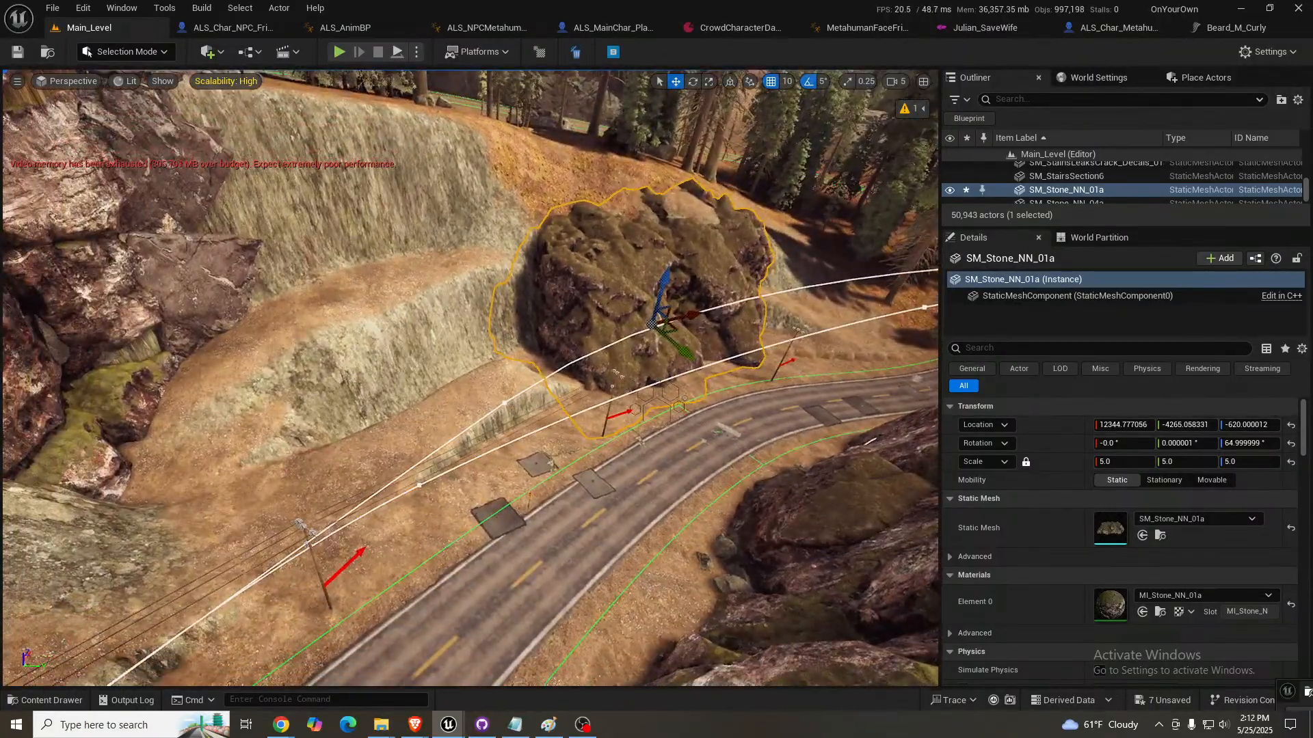
- Duplicate SM_Stone_NN_01a farther along the road to about 8768, -8125, 150, and rotate the copy to 135° on X
left_click_drag(673, 331, 479, 500, "alt")
key("e")
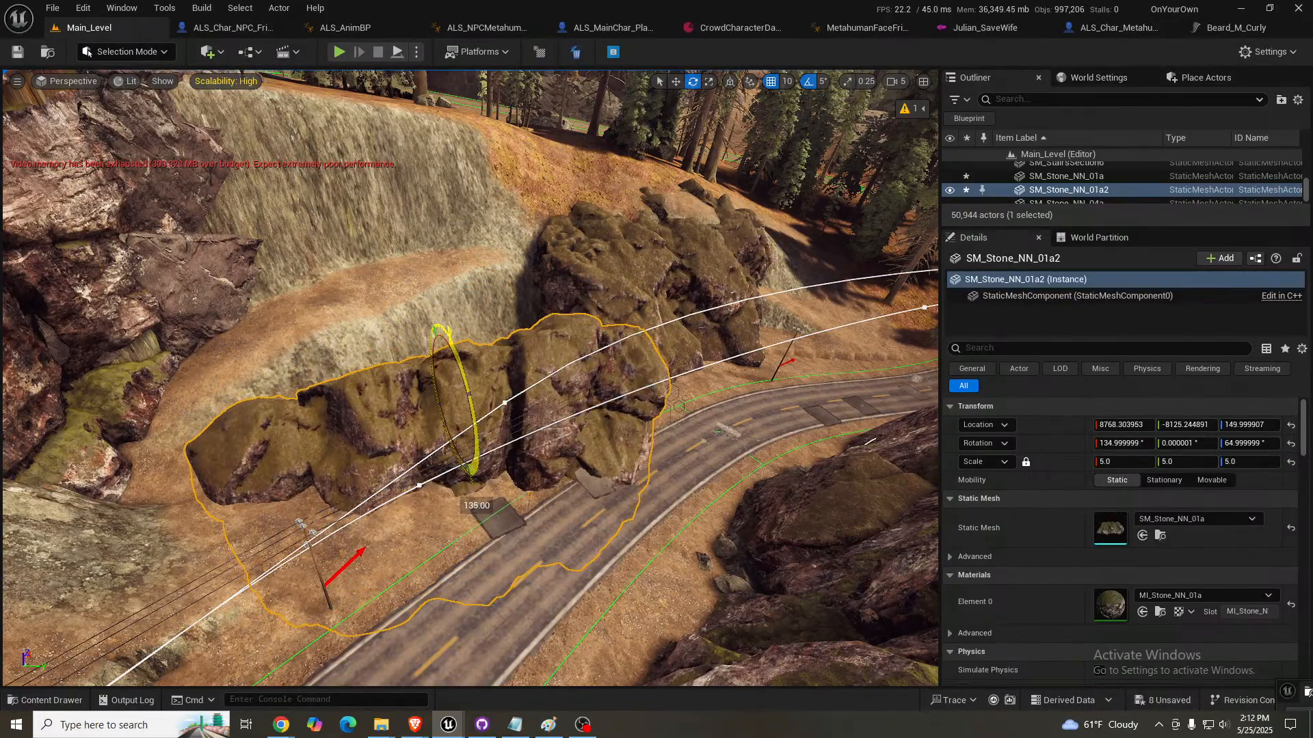
right_click_drag(480, 501, 194, 383)
key("w")
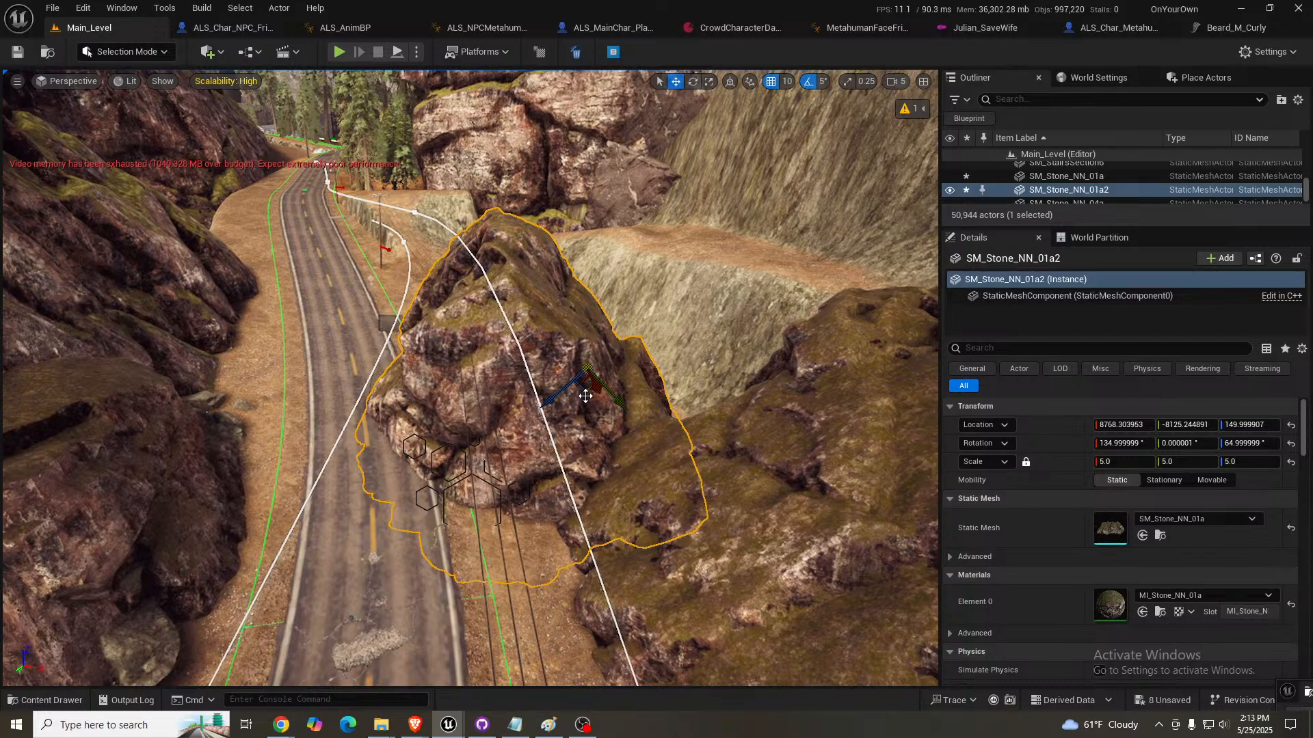
- Shift the copied stone into the cliff at about 9773, -8514, 815, and tilt it to about 136°, -10.5°, 54.3°
left_click_drag(587, 390, 734, 324)
key("e")
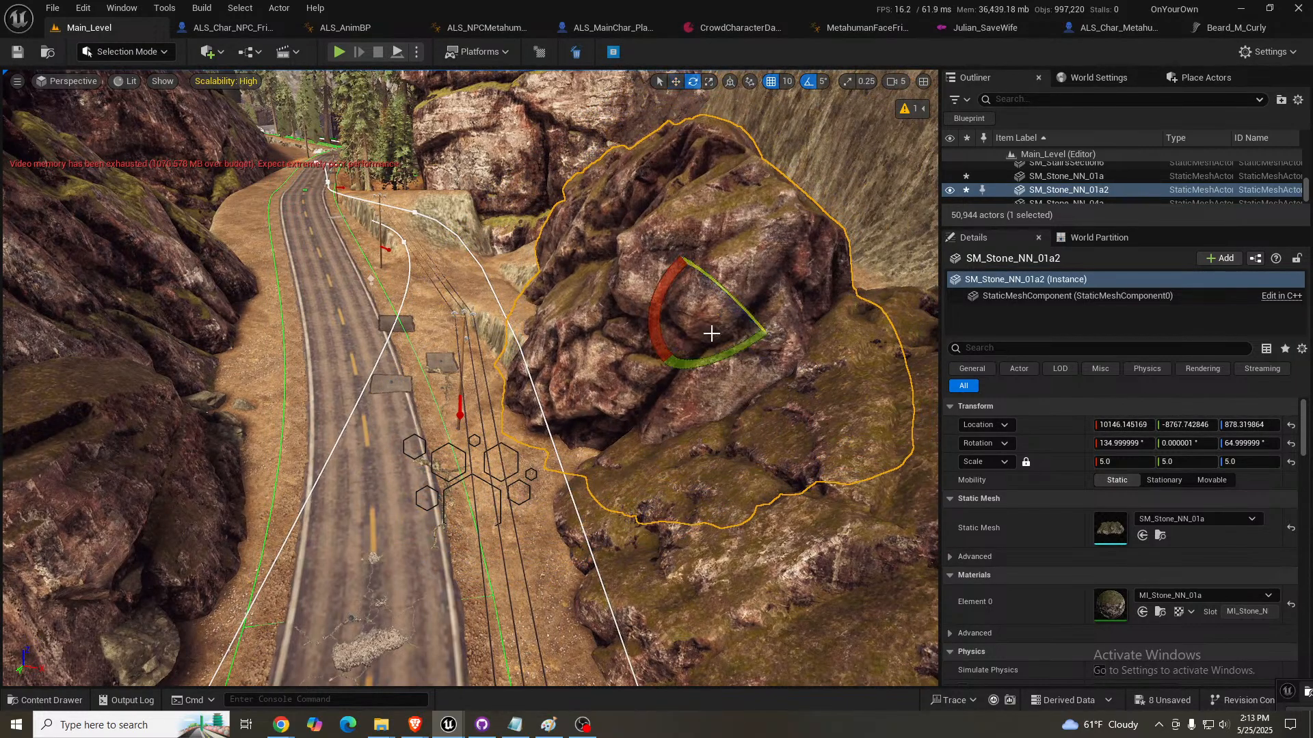
left_click_drag(703, 289, 783, 366)
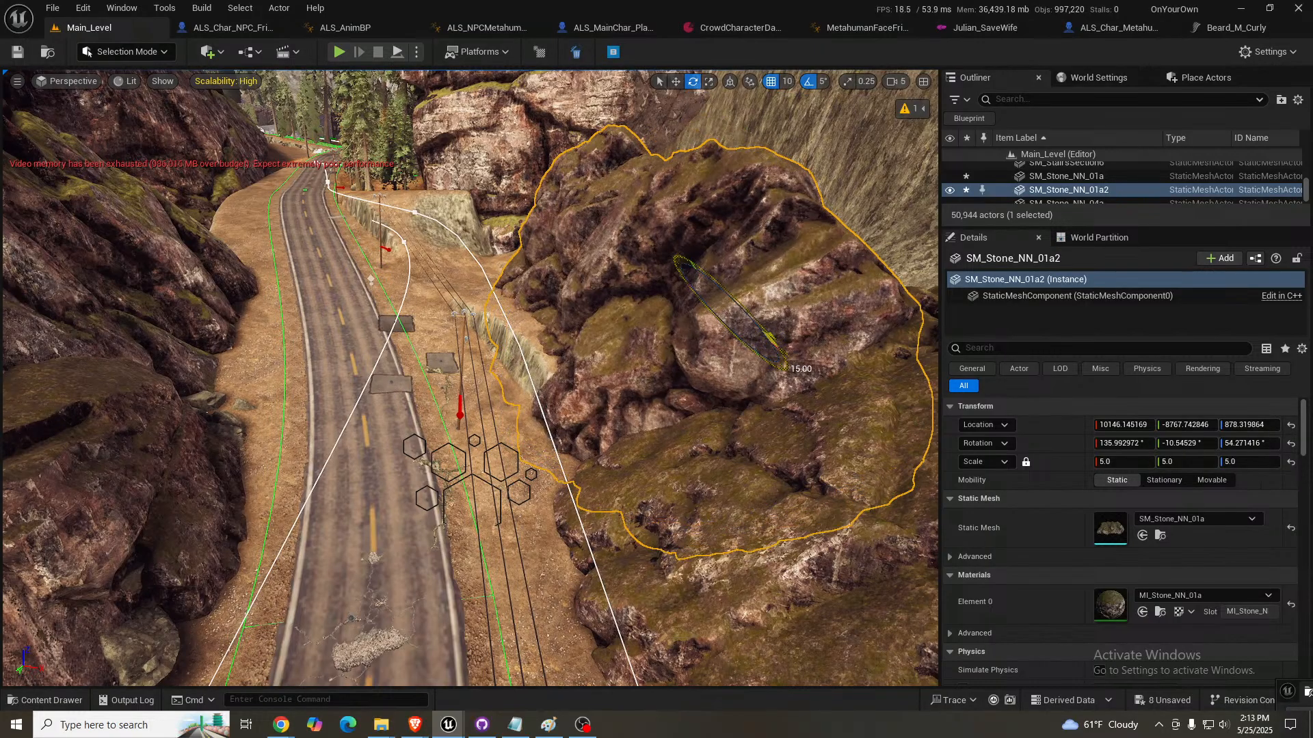
key("w")
left_click_drag(719, 334, 678, 343)
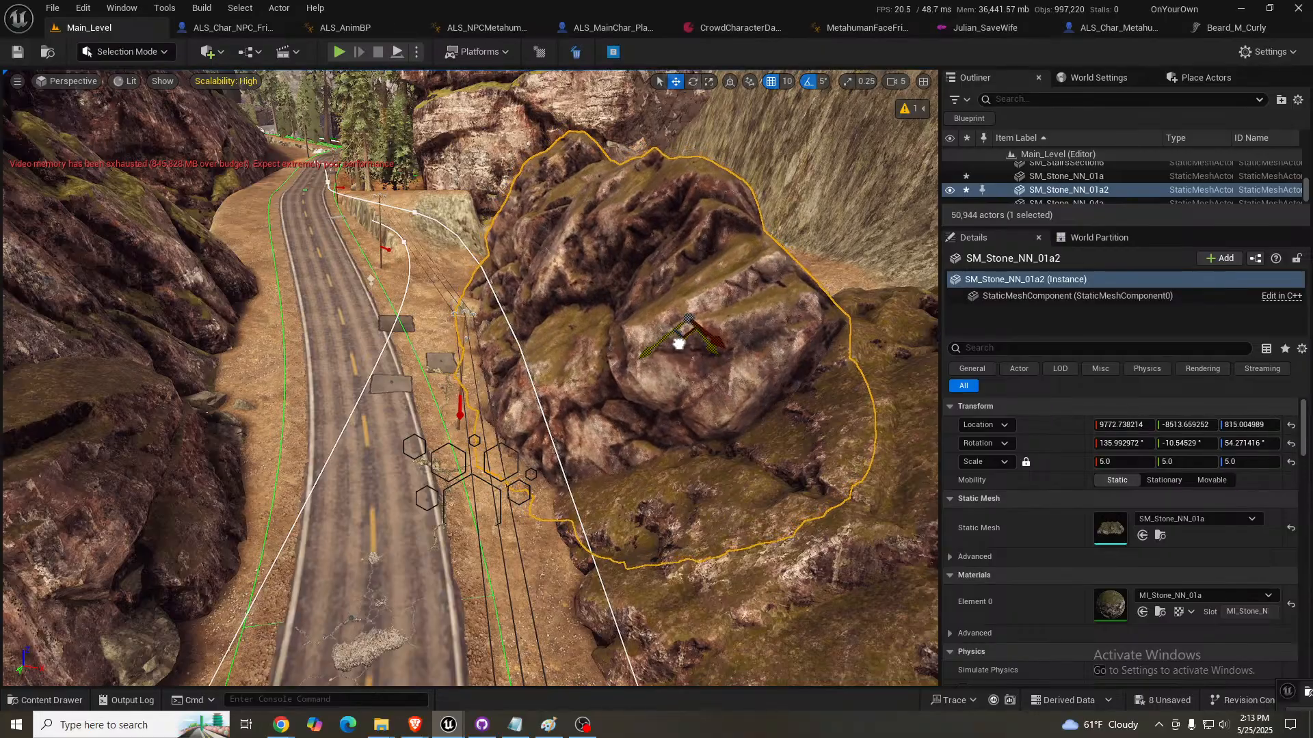
- Examine the two placed stones from the road and up close, checking how they cover the cliff
right_click_drag(679, 326, 687, 268)
key("s")
key("w")
key("d")
key("s")
key("a")
key("s")
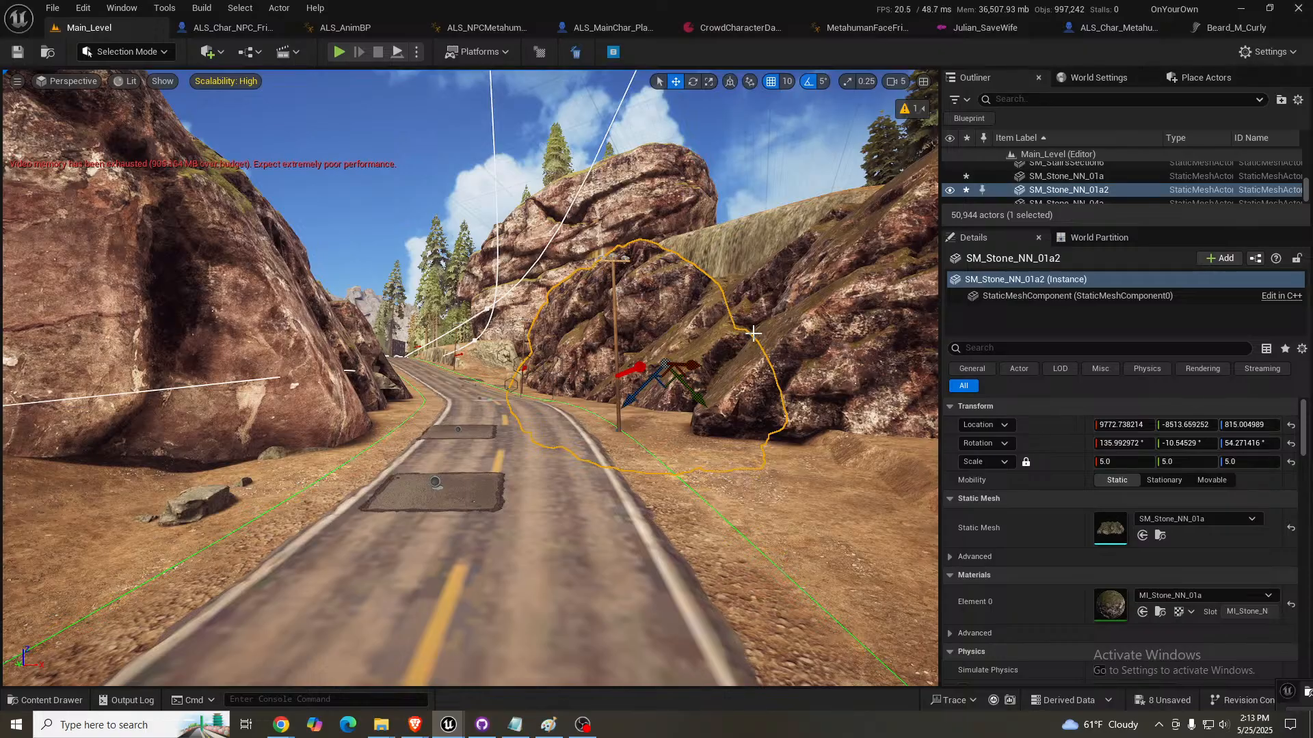
key("s")
right_click_drag(757, 334, 824, 335)
scroll(757, 334, "down", 3)
key("d")
key("w")
key("w")
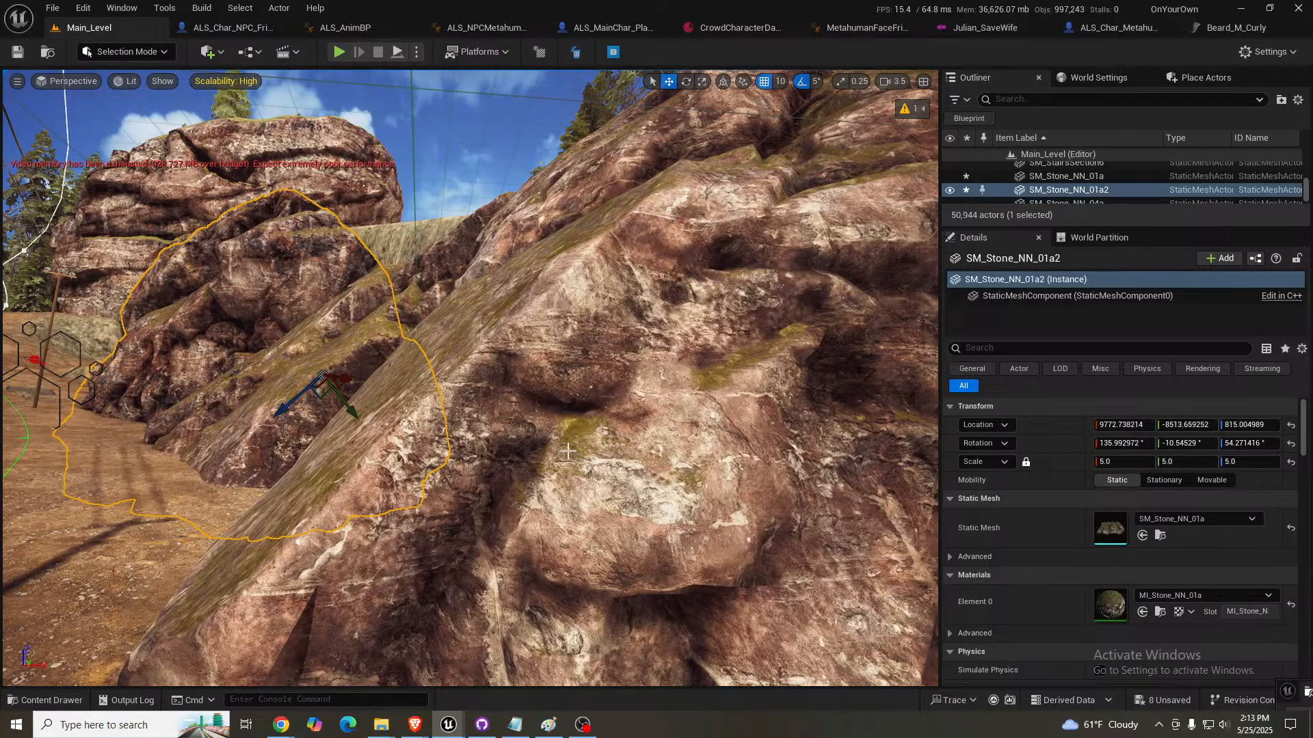
right_click_drag(536, 490, 403, 465)
key("s")
key("w")
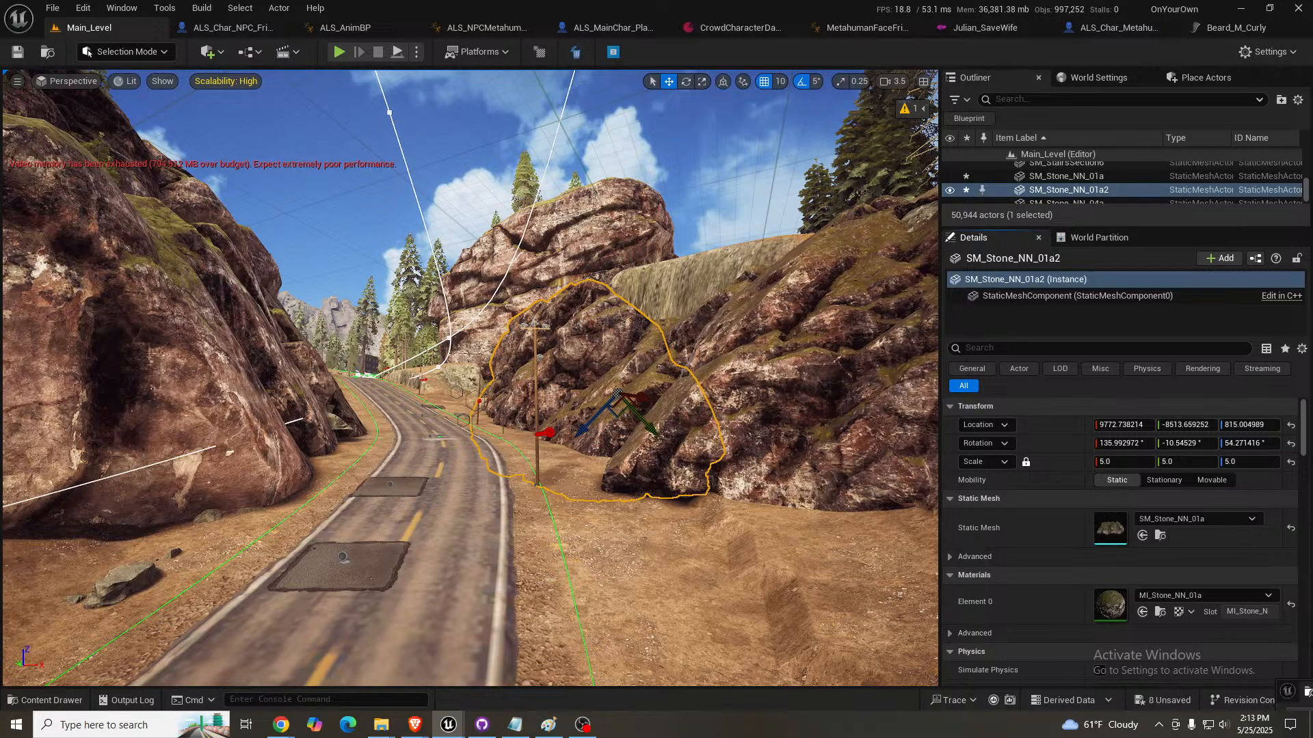
- Place an SM_Stone_NN_04a on top of the roadside stones, try uniform scale 2, and set it to 3
left_click_drag(2, 365, 671, 315)
left_click(1141, 463)
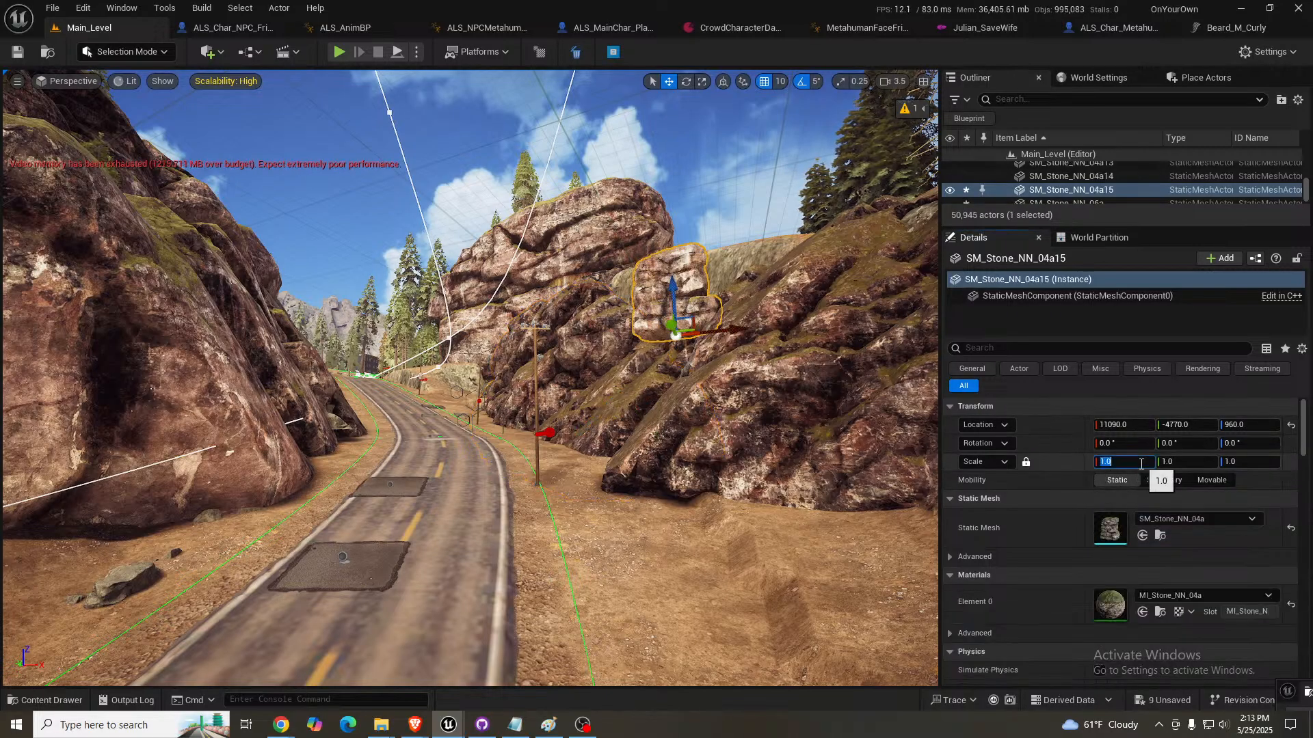
type("2")
key("Return")
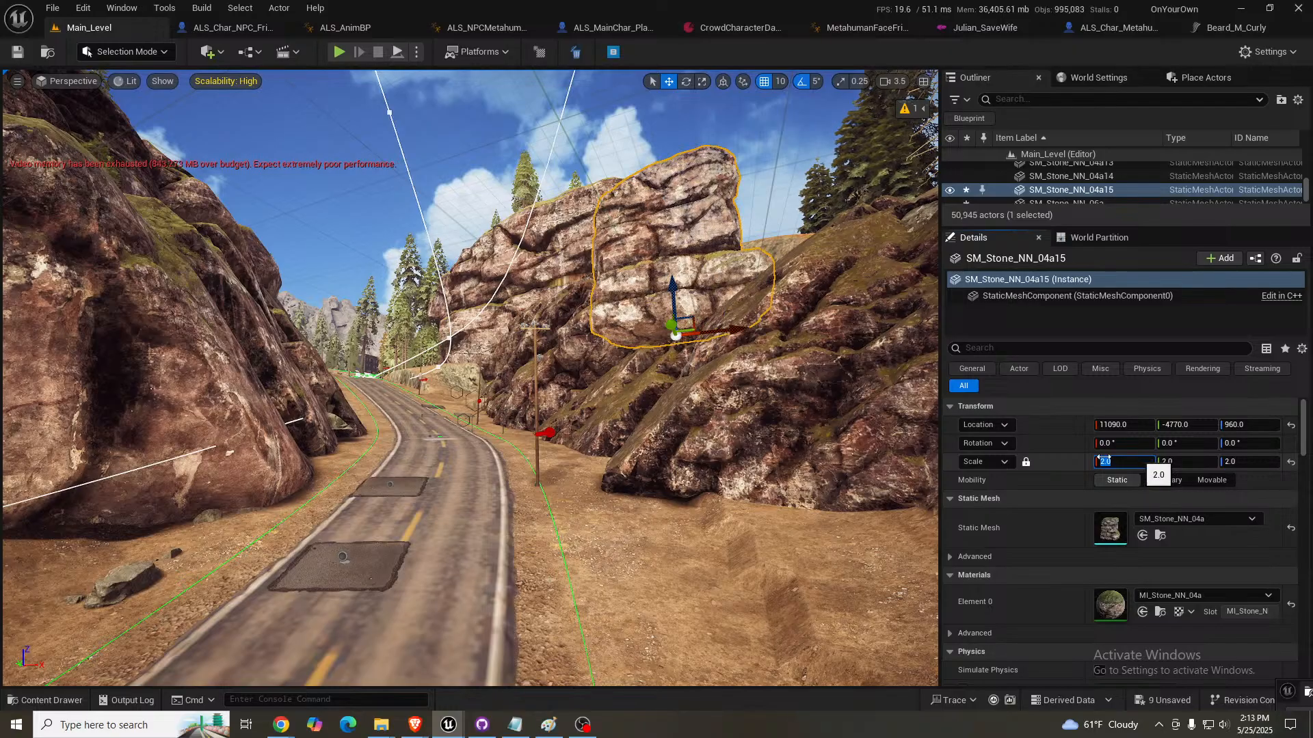
type("3")
key("Return")
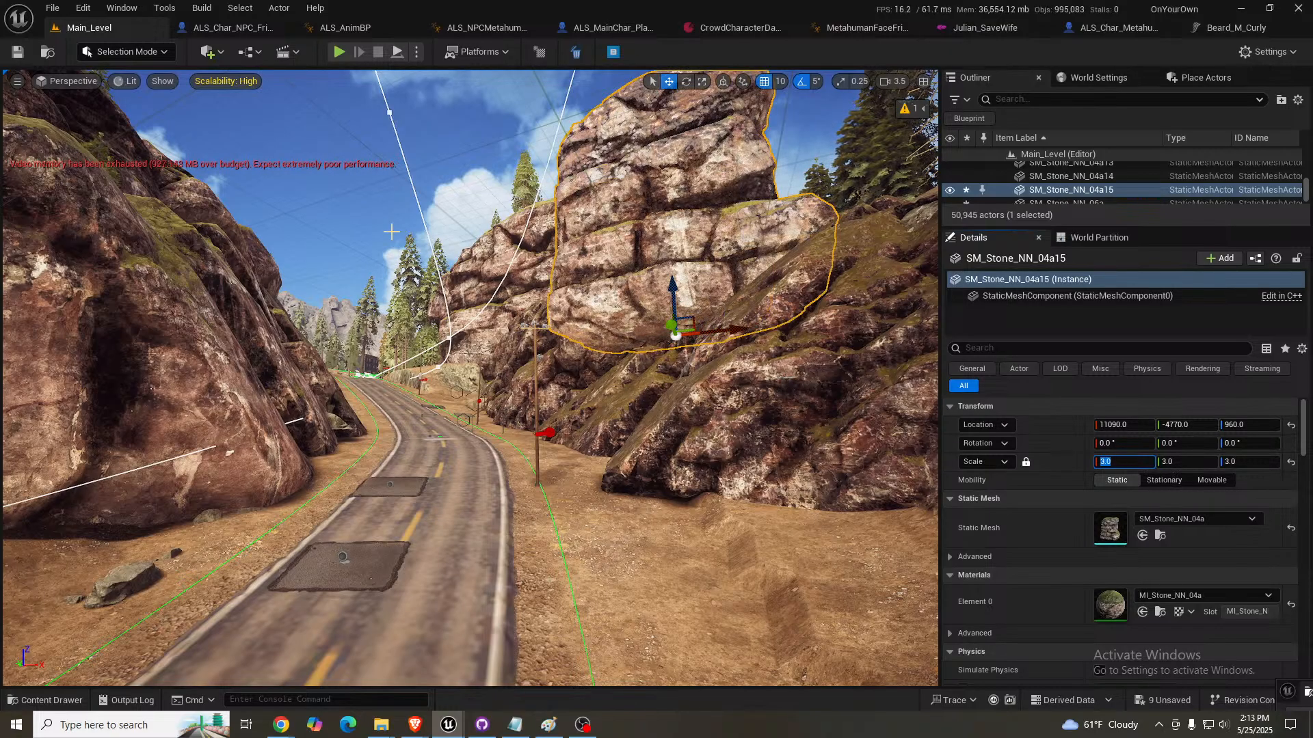
- Try SM_Stone_NN_04a15 farther along the cliff top at about 11320, -6970, 960, and delete it
right_click_drag(540, 300, 561, 297)
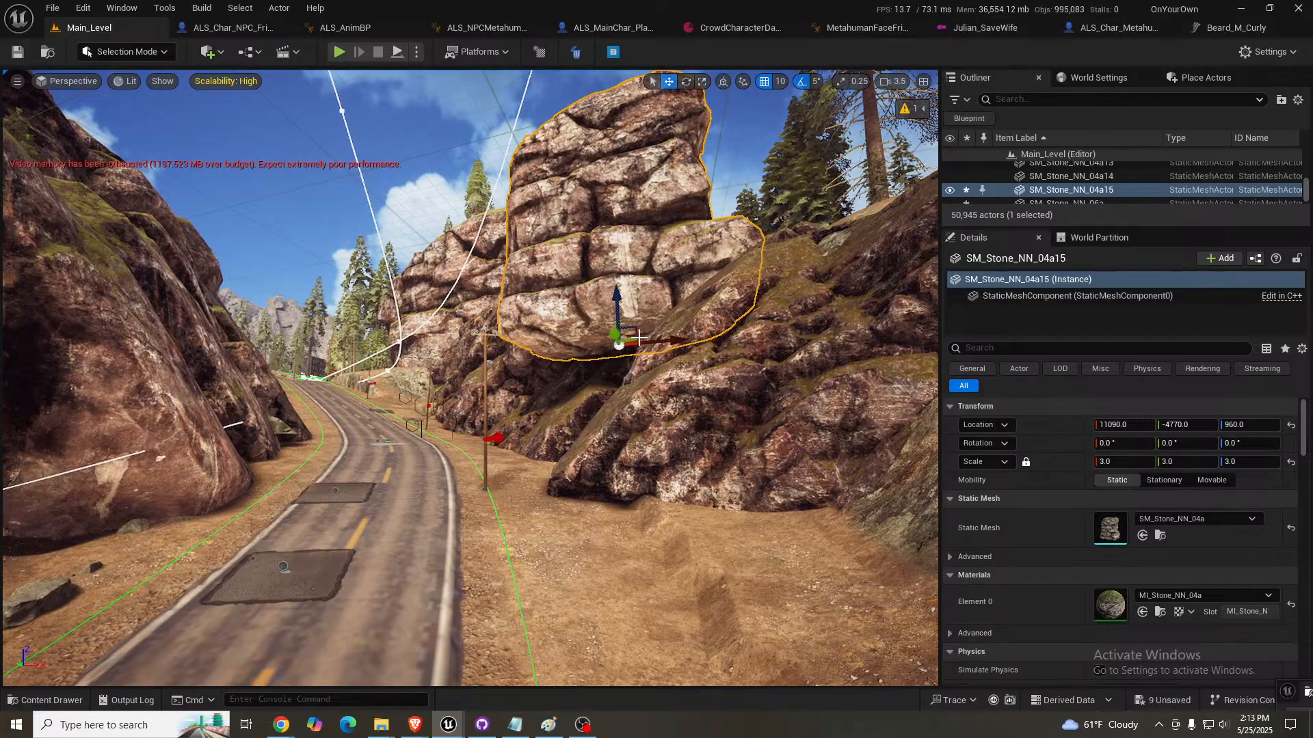
left_click_drag(632, 339, 660, 372)
key("w")
right_click_drag(659, 373, 514, 255)
key("s")
key("a")
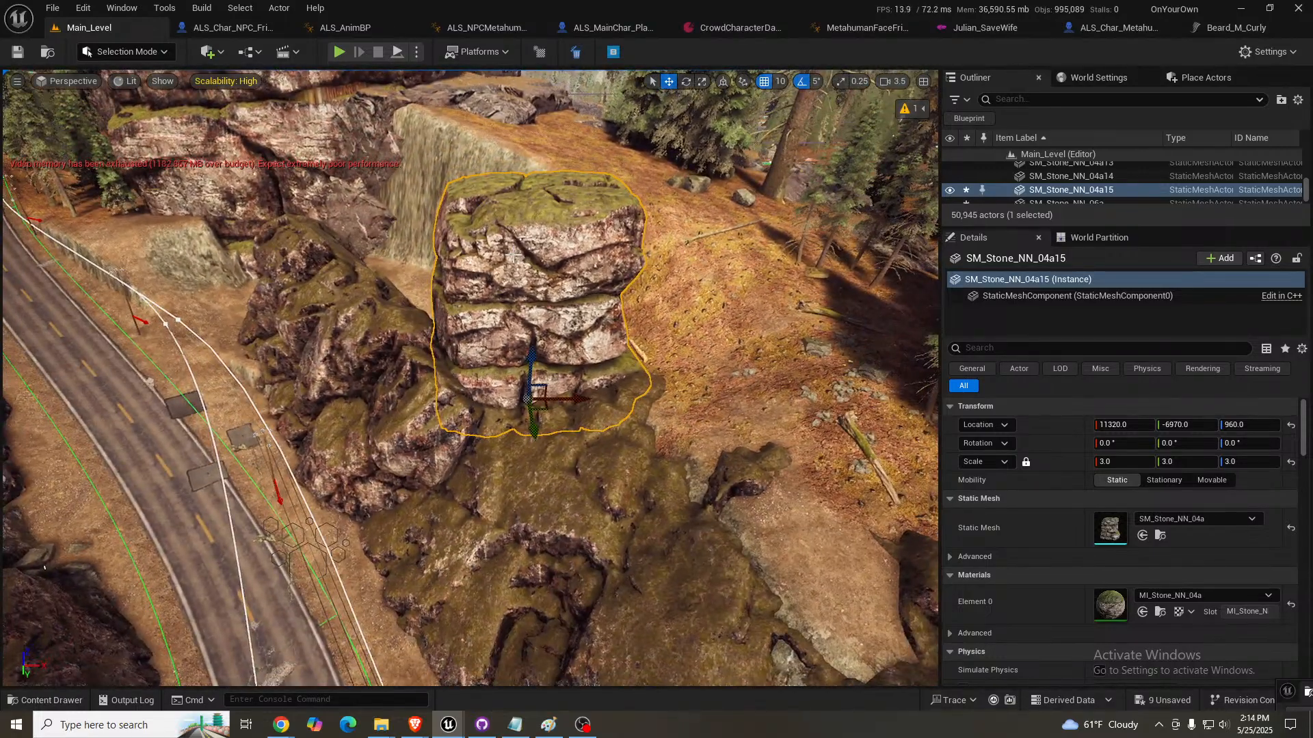
key("Delete")
- Set the uniform scale of the copied stone SM_Stone_NN_01a2 to 10
left_click(348, 320)
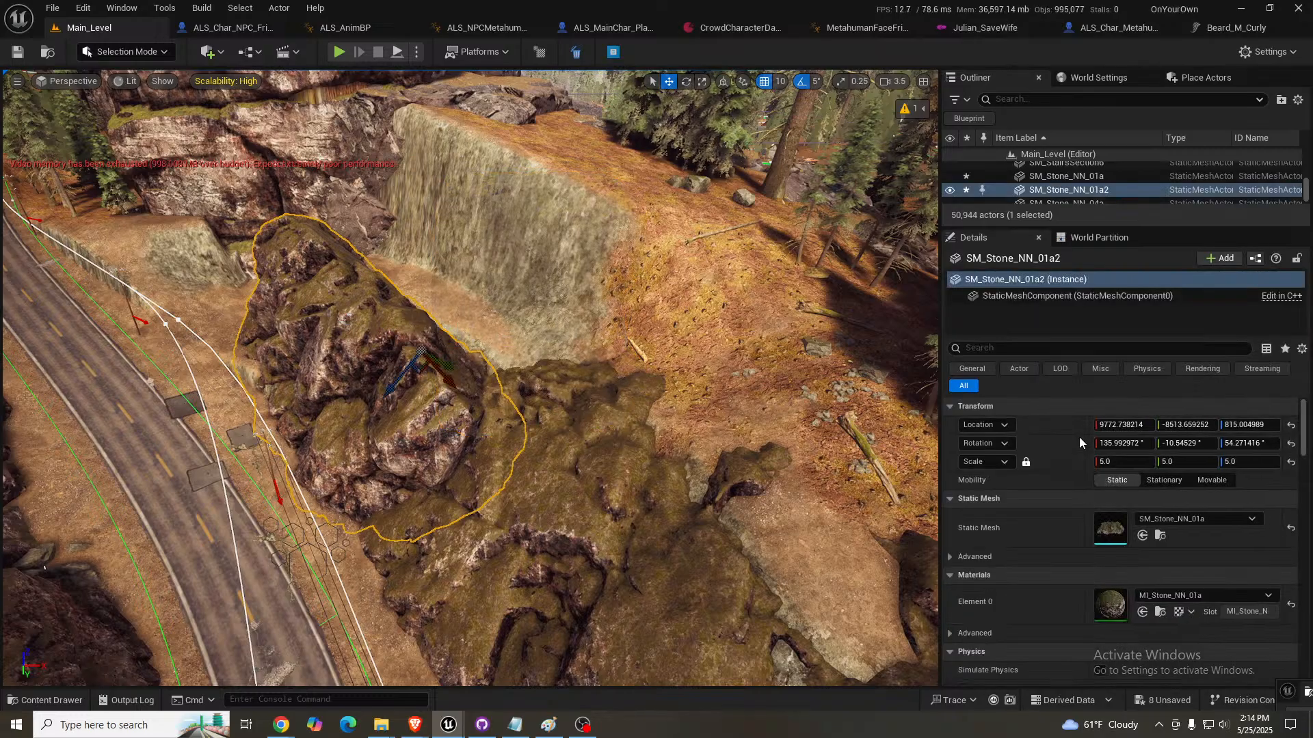
left_click(1123, 464)
type("10")
key("Return")
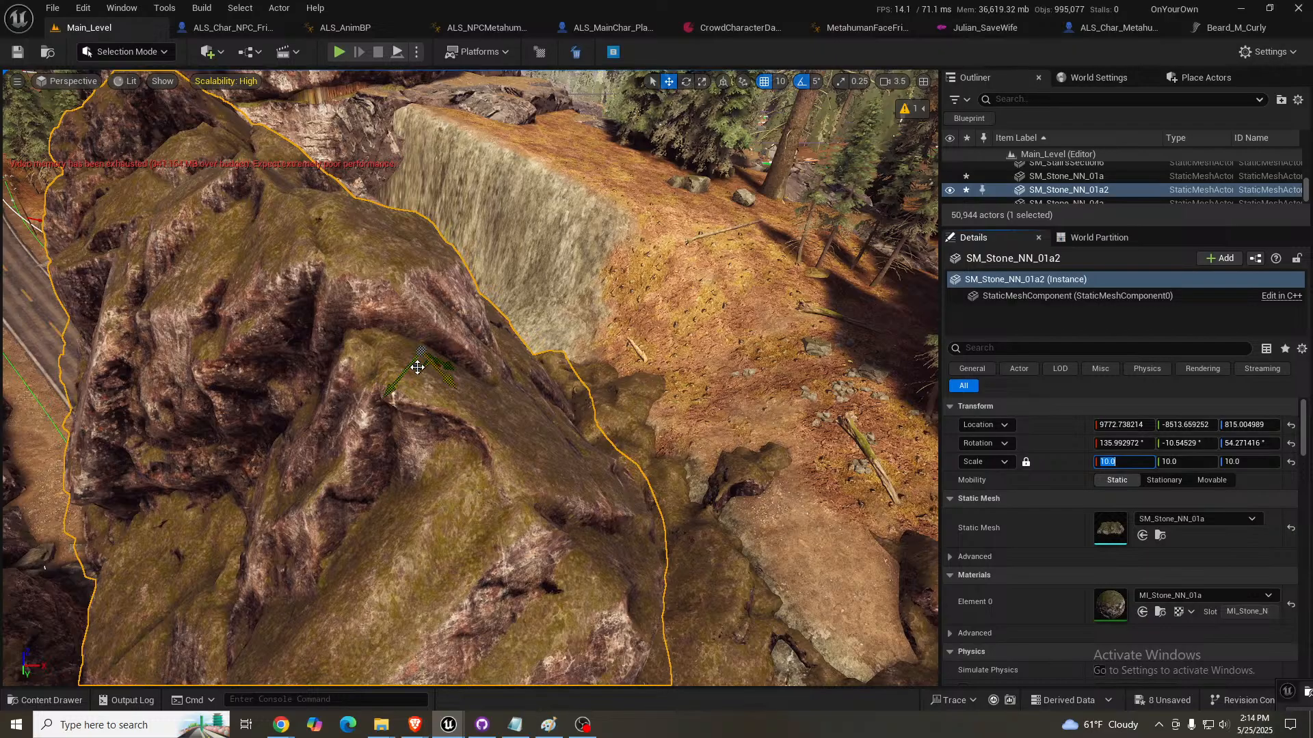
- Sink the enlarged SM_Stone_NN_01a2 into the cliff at about 11621, -10148, -516, and rotate it to about 111° on X
left_click_drag(422, 350, 458, 398)
key("e")
key("w")
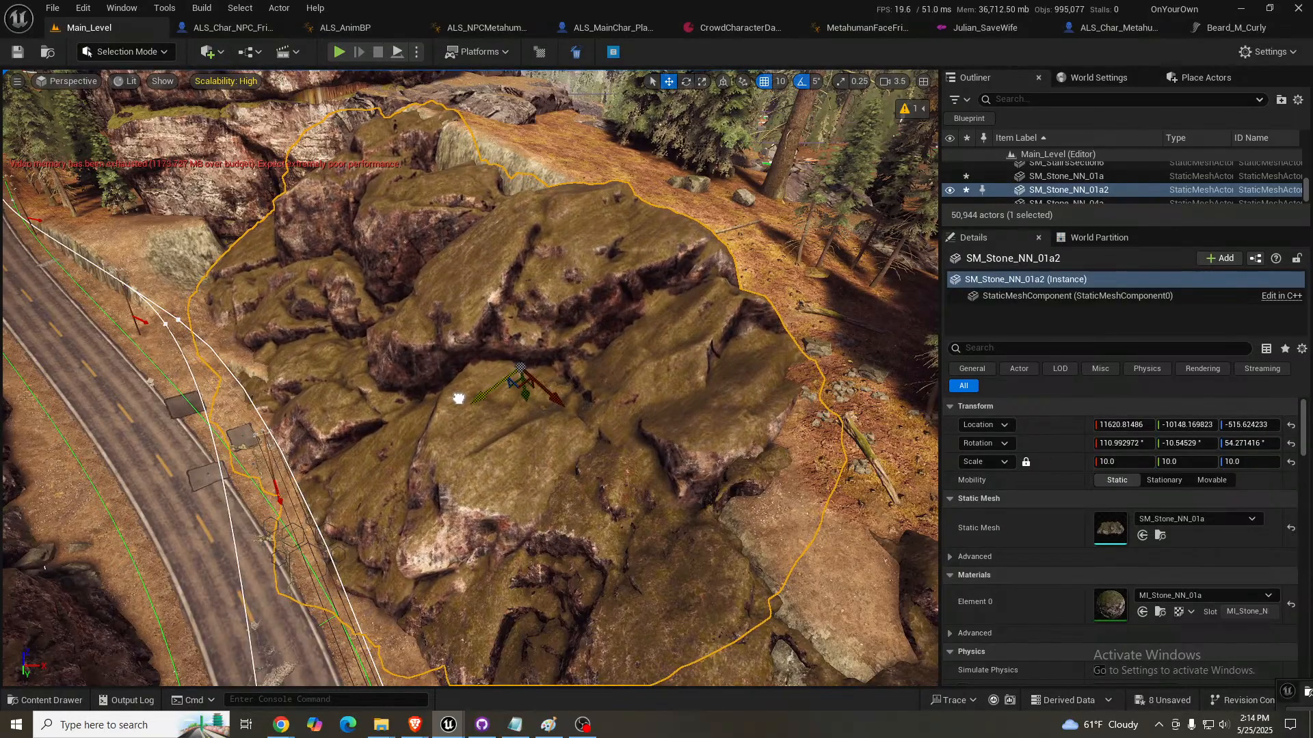
- Move the neighbouring SM_Stone_NN_01a along the road to the cliff's exposed end at about 12928, -3014, -620
right_click_drag(459, 399, 547, 472)
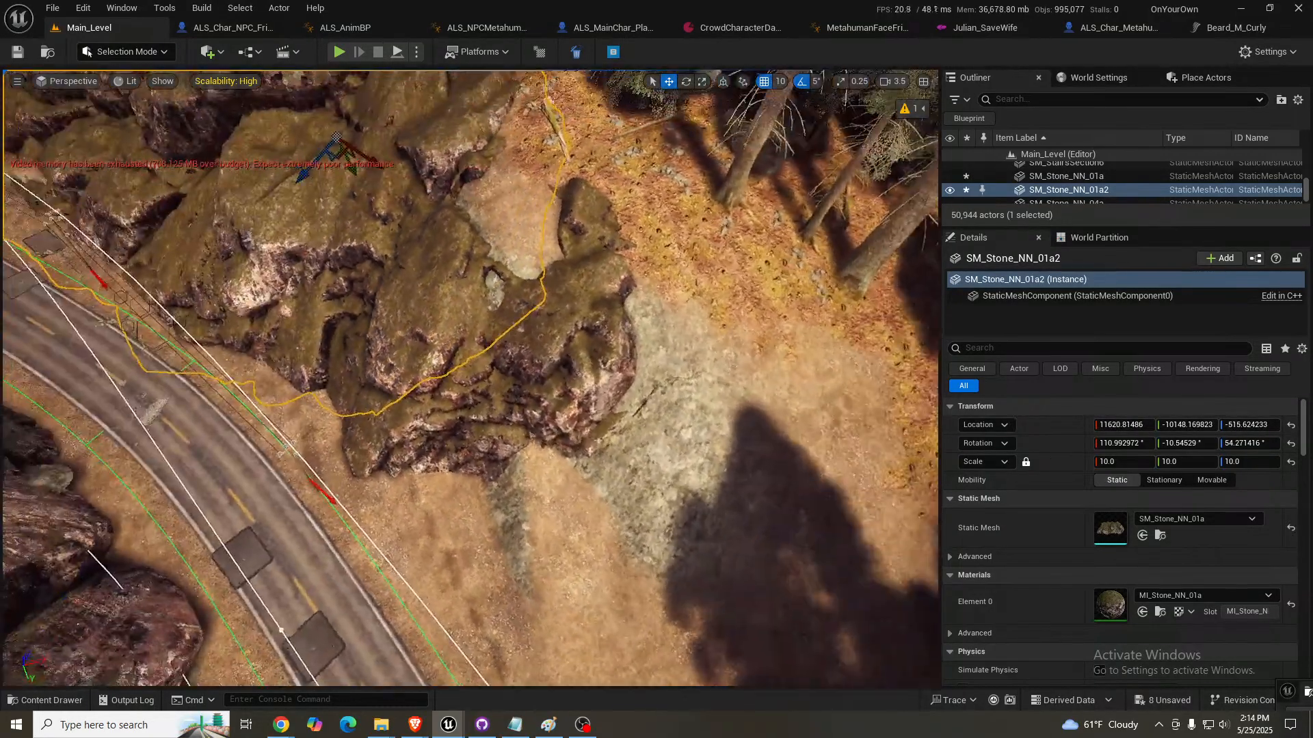
left_click(510, 240)
left_click(489, 342)
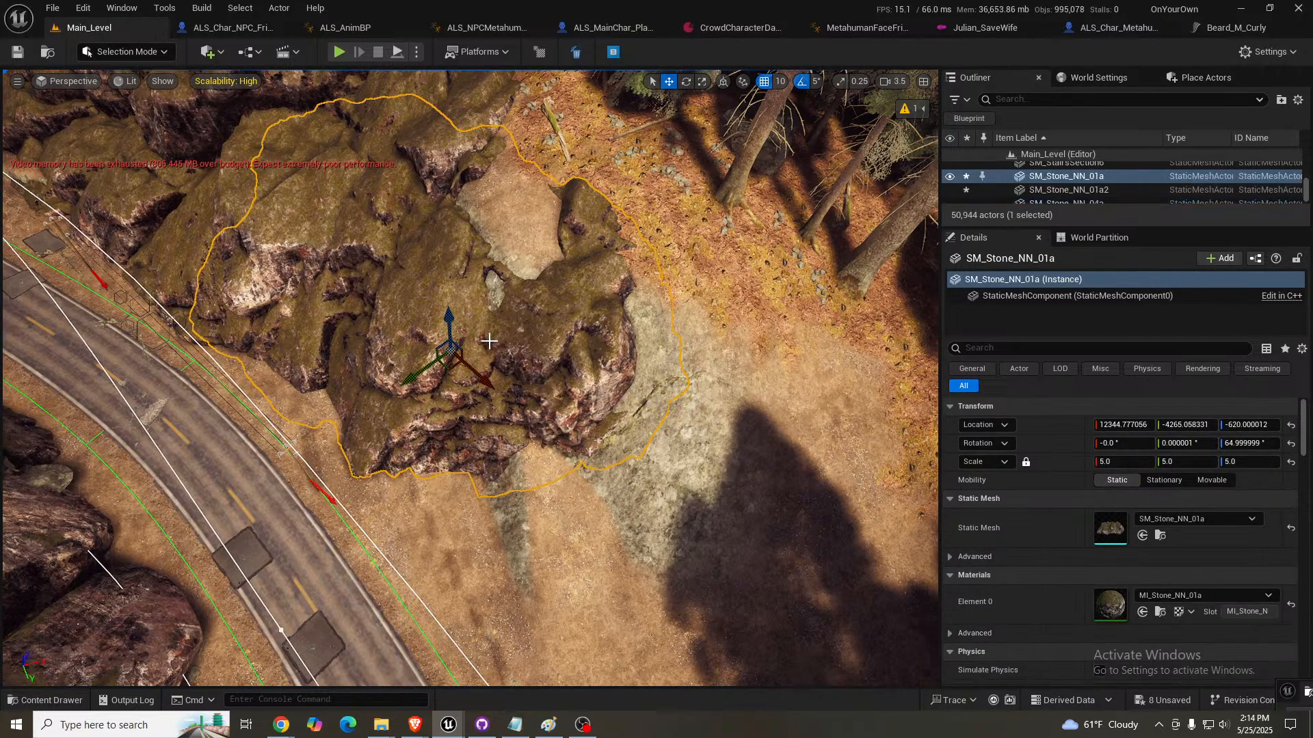
left_click_drag(480, 366, 542, 472)
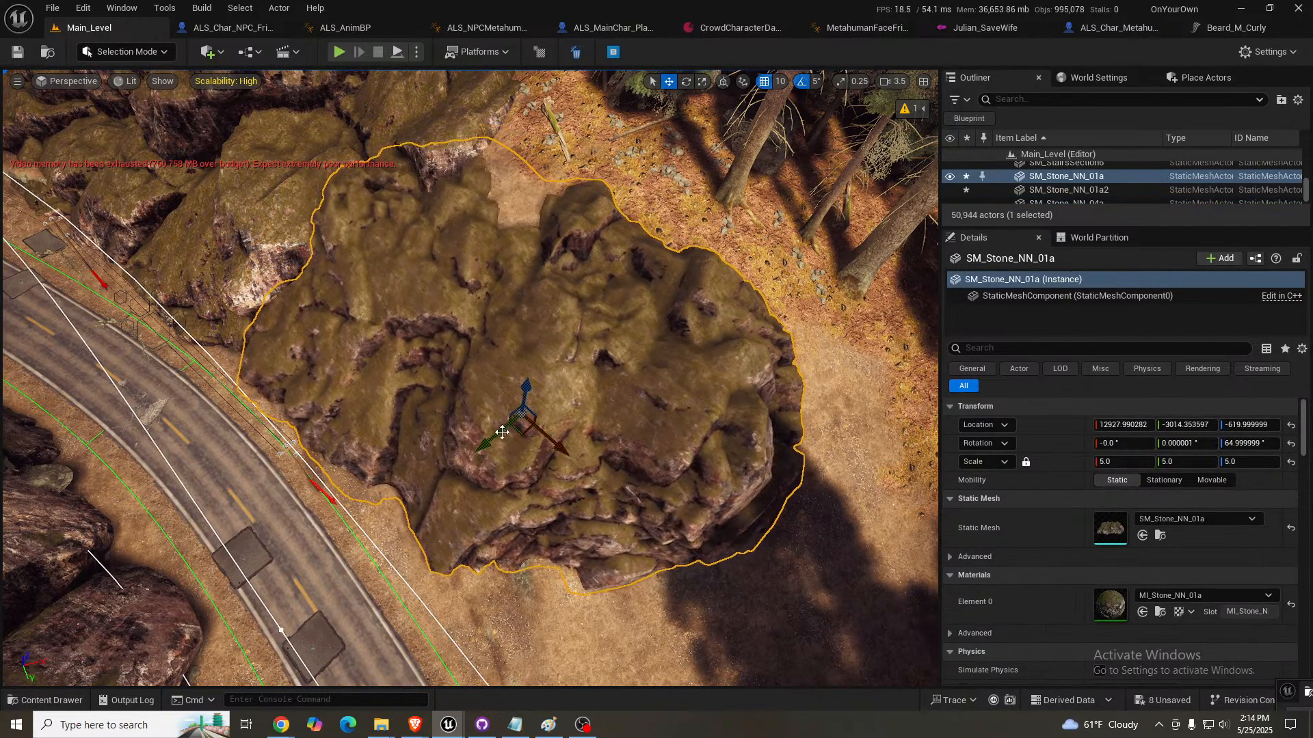
- Tilt SM_Stone_NN_01a to 30° on X and shift it into the slope at about 13455, -3260, -607
key("e")
left_click_drag(479, 420, 499, 451)
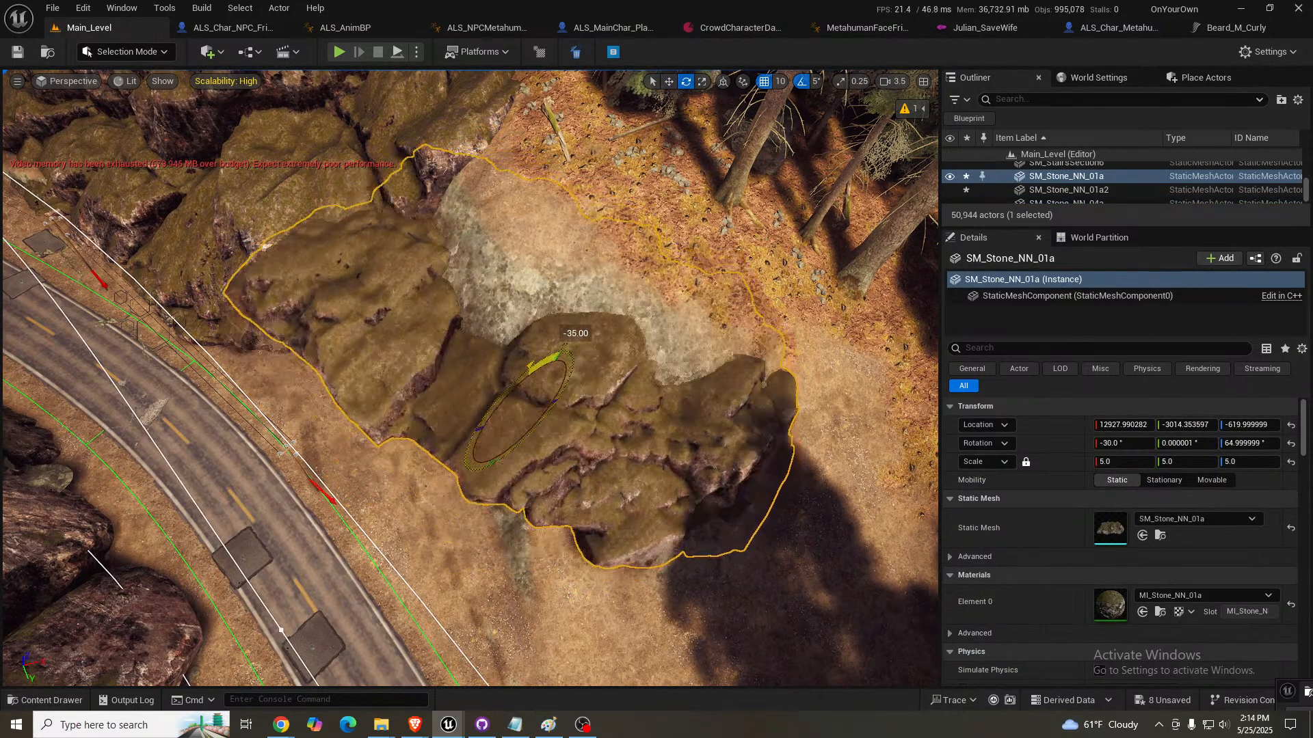
mouse_move(547, 360)
left_mouse_down()
mouse_move(520, 383)
mouse_move(527, 410)
mouse_move(540, 384)
left_mouse_up()
key("w")
right_click_drag(540, 384, 410, 211)
- Smooth the landscape between the end of the SM_Stone_NN_01a rock wall and the road, using a brush size of about 724
key("w")
scroll(437, 315, "down", 2)
key("w")
key("s")
key("s")
right_click_drag(389, 684, 310, 641)
key("w")
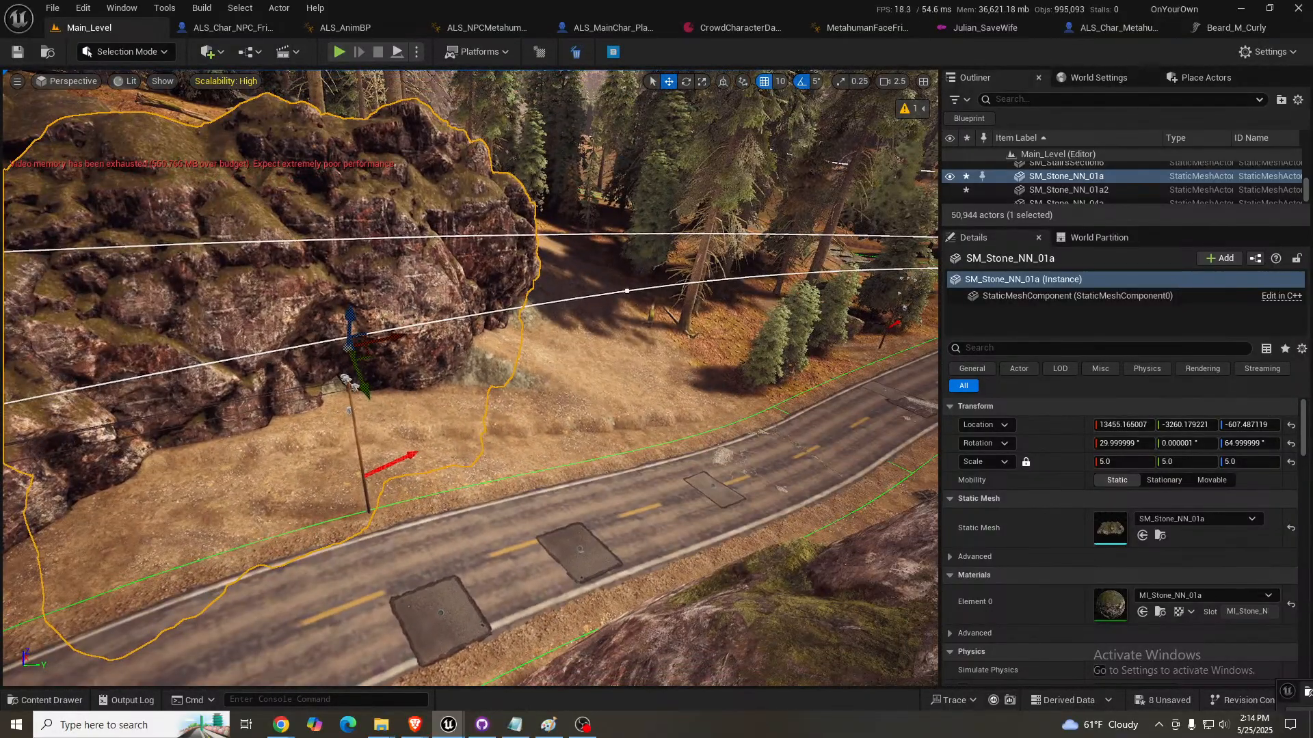
left_click(537, 388)
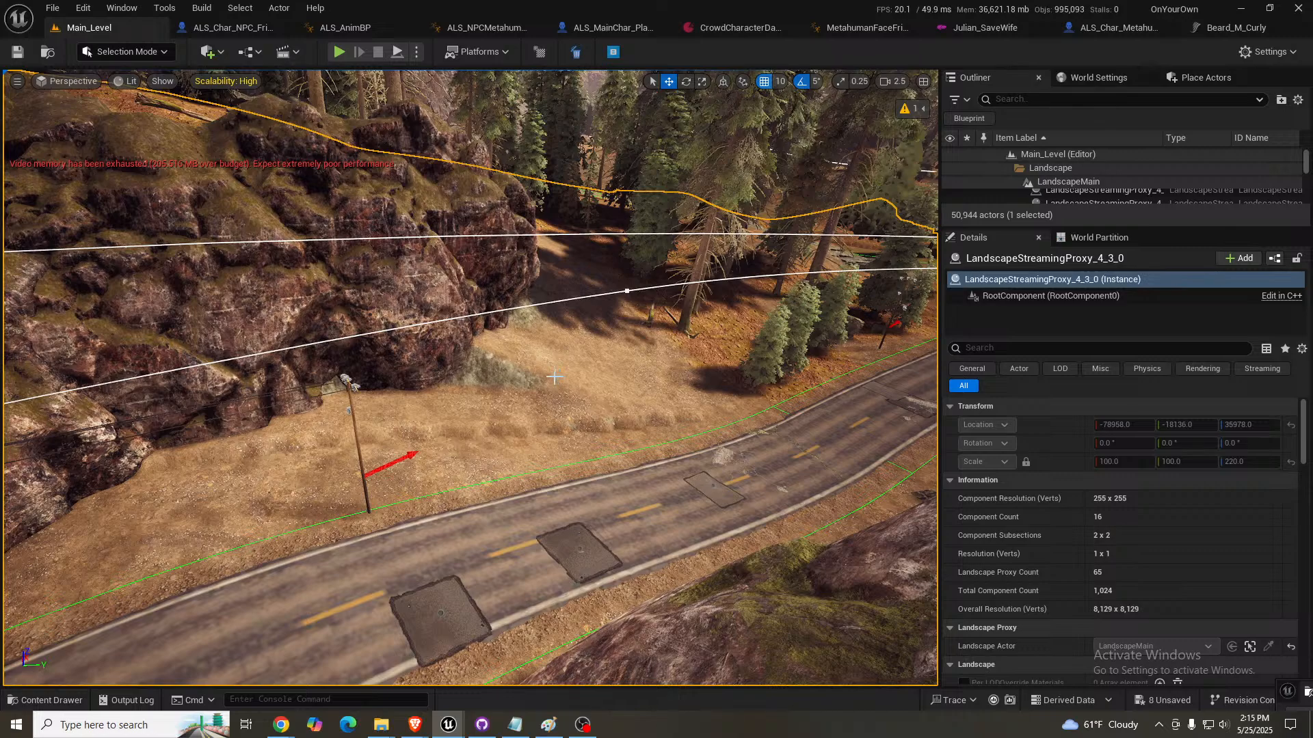
key("shift+2")
left_click(58, 120)
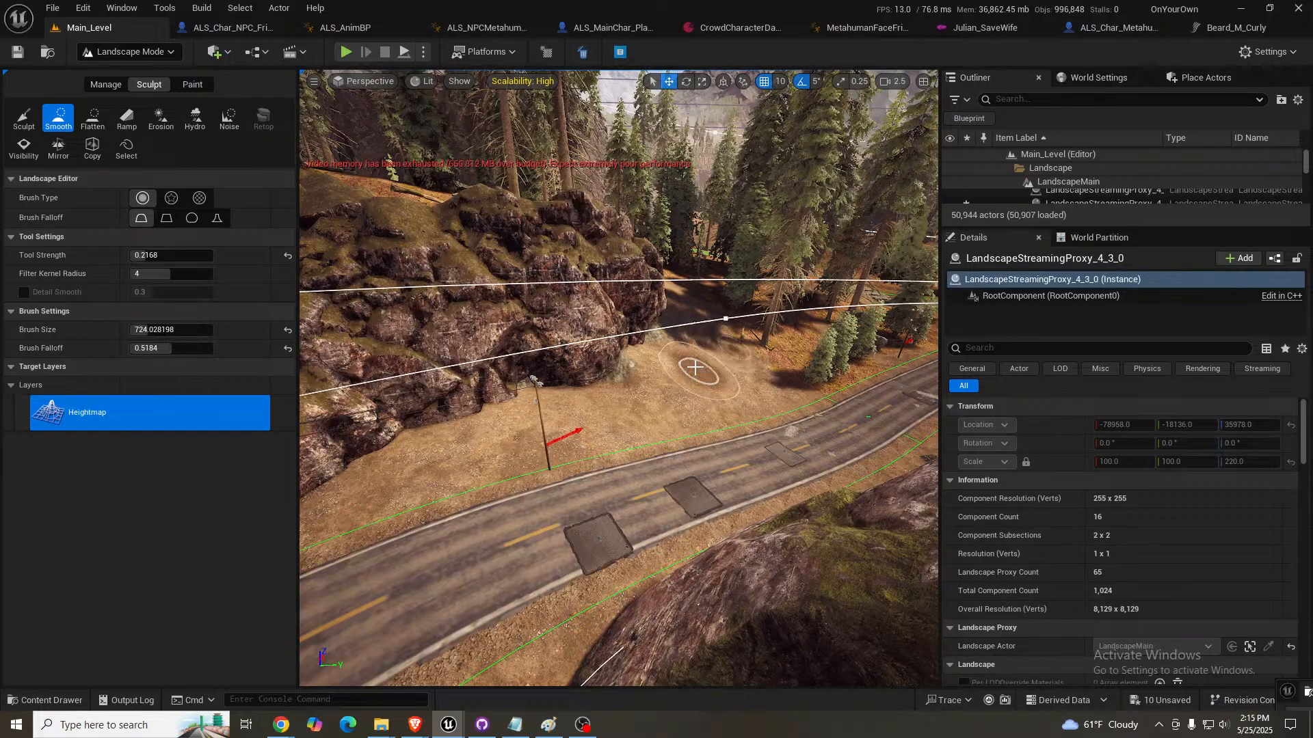
mouse_move(695, 368)
right_mouse_down()
mouse_move(478, 359)
mouse_move(444, 315)
mouse_move(239, 308)
mouse_move(199, 322)
right_mouse_up()
- Inspect the rock-covered cliffs on both sides of the road for bare ground and remaining gaps
scroll(376, 318, "up", 1)
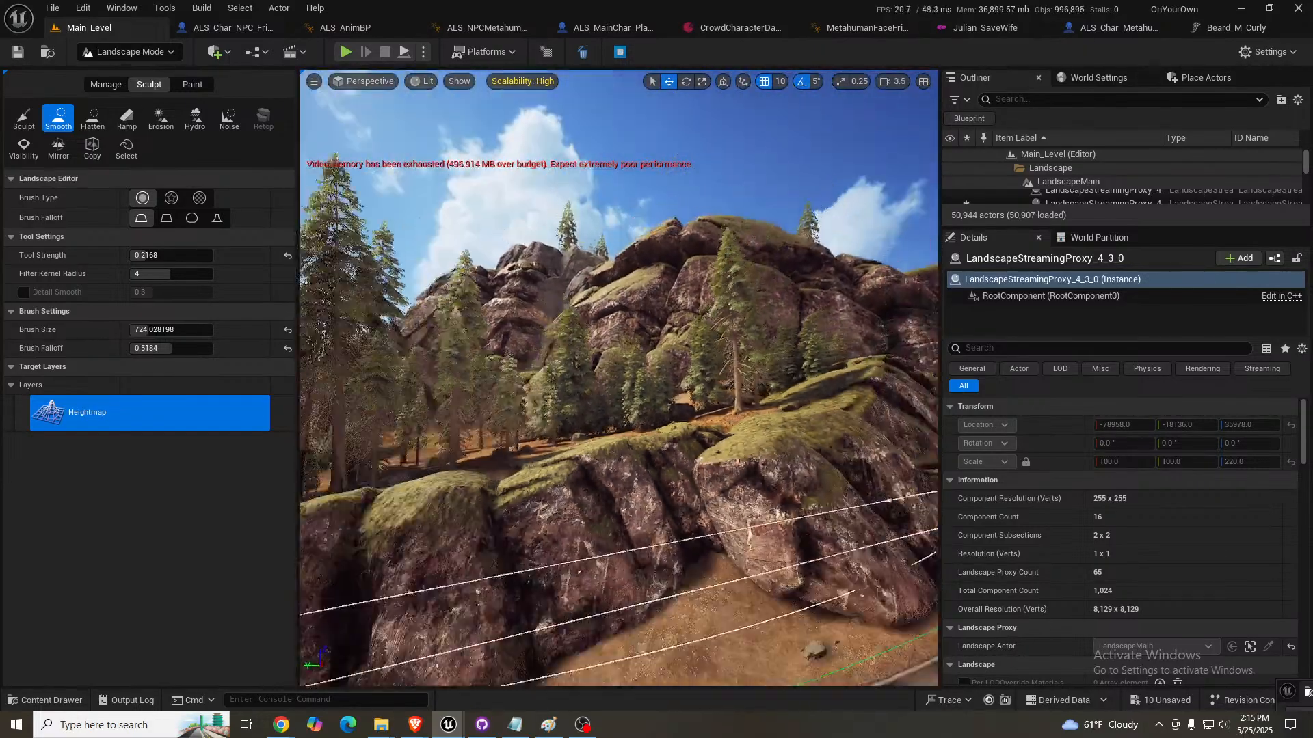
key("w")
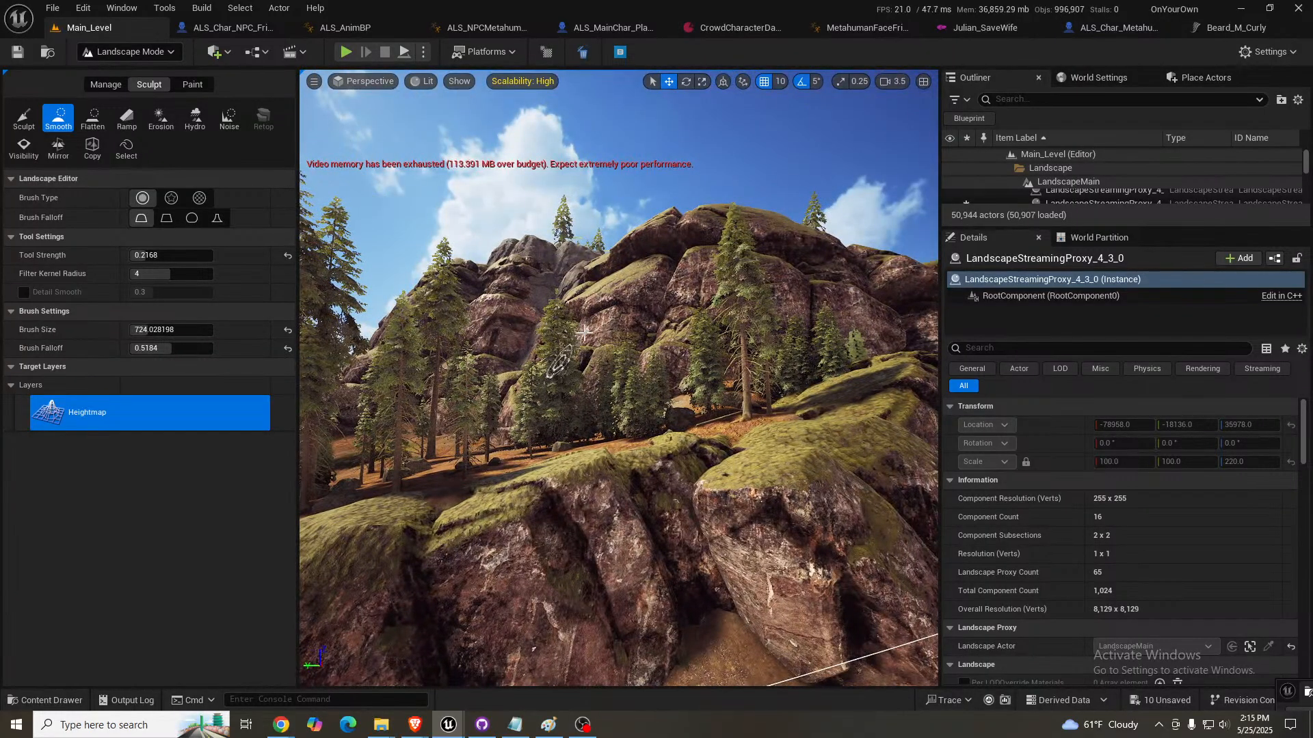
right_click_drag(619, 322, 639, 335)
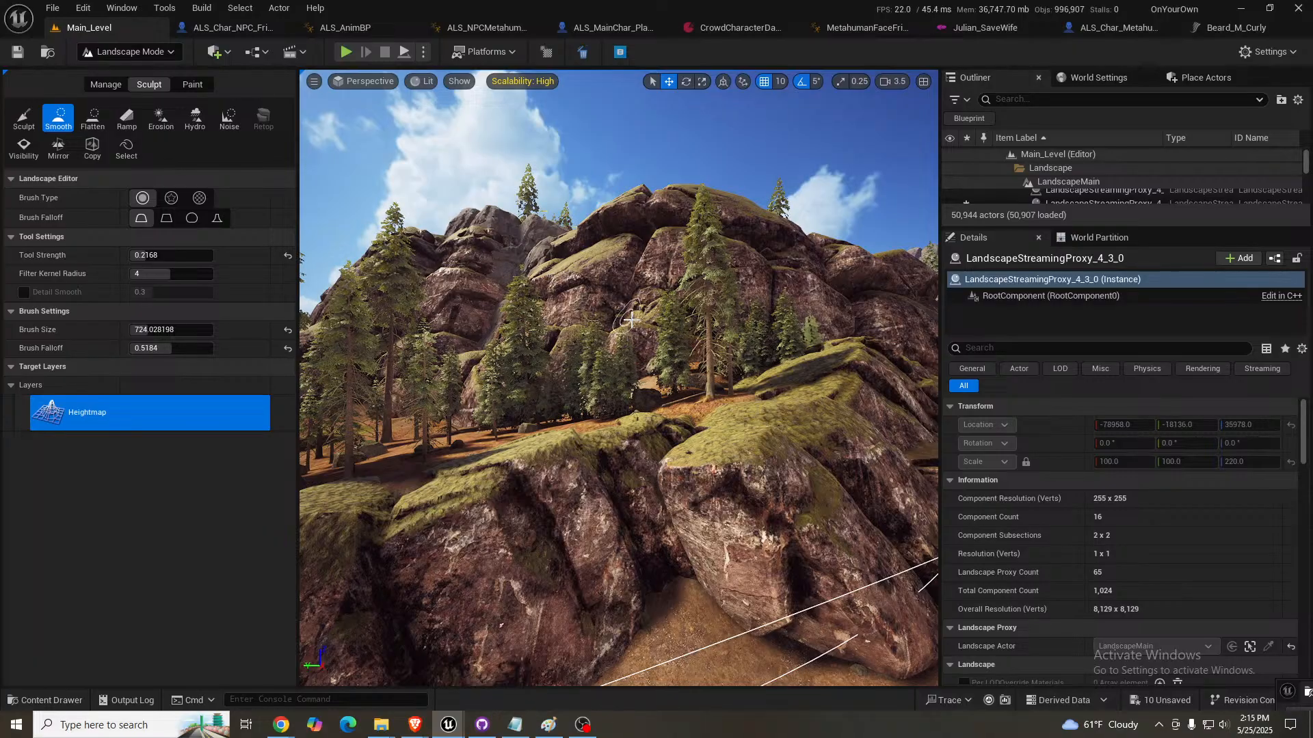
right_click_drag(631, 320, 459, 294)
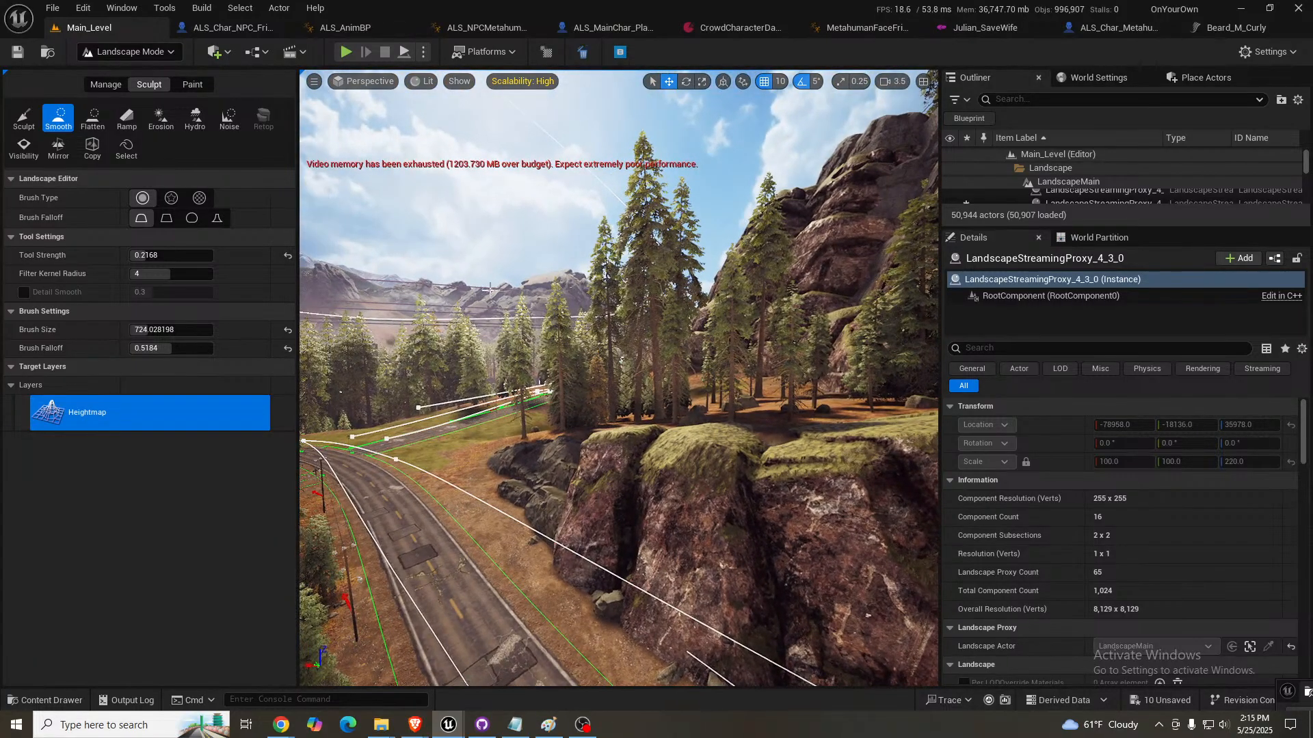
right_click_drag(619, 320, 885, 333)
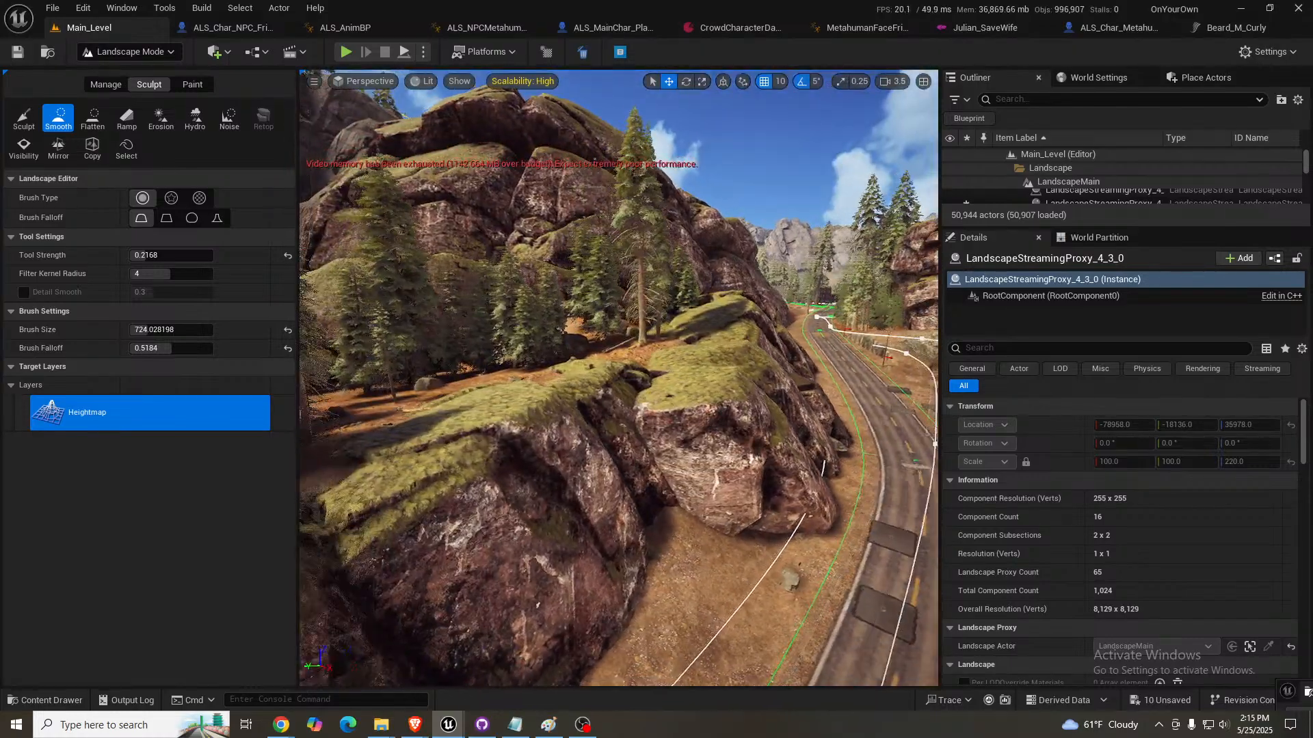
right_click_drag(425, 275, 413, 251)
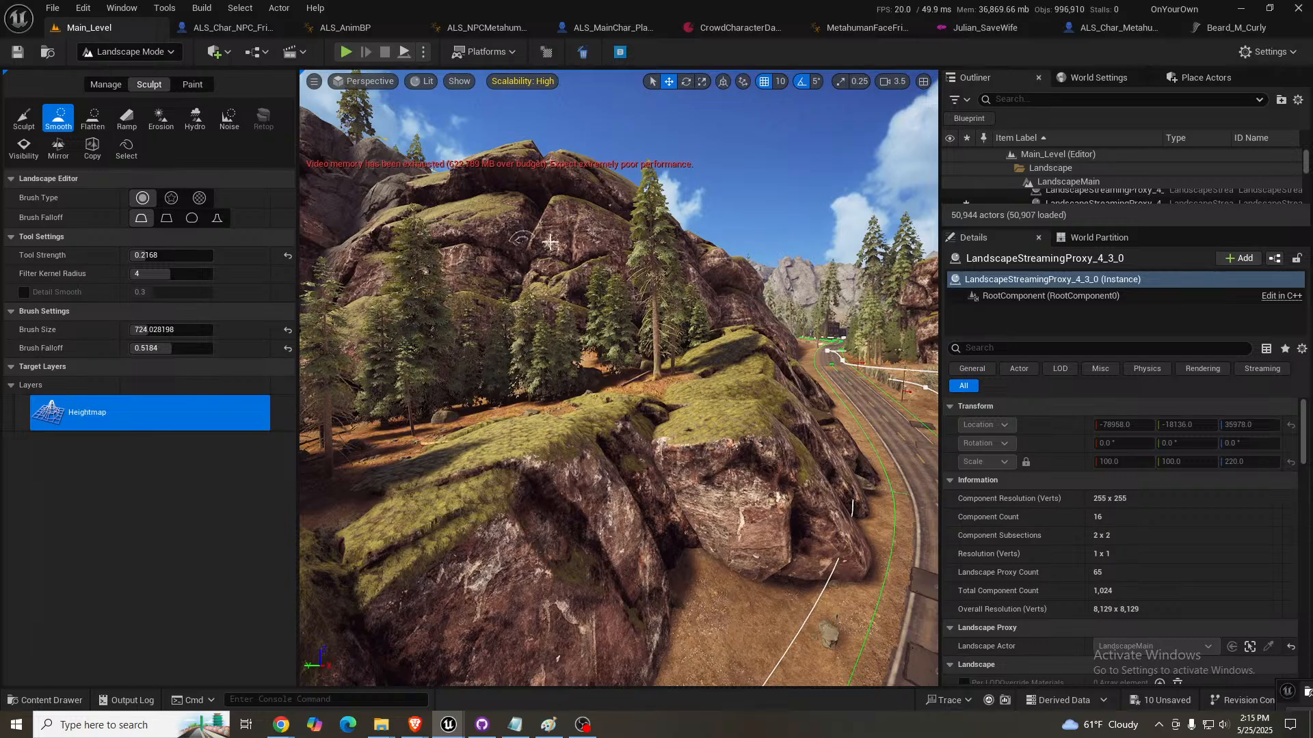
right_click_drag(542, 469, 720, 484)
key("w")
scroll(713, 444, "down", 1)
key("s")
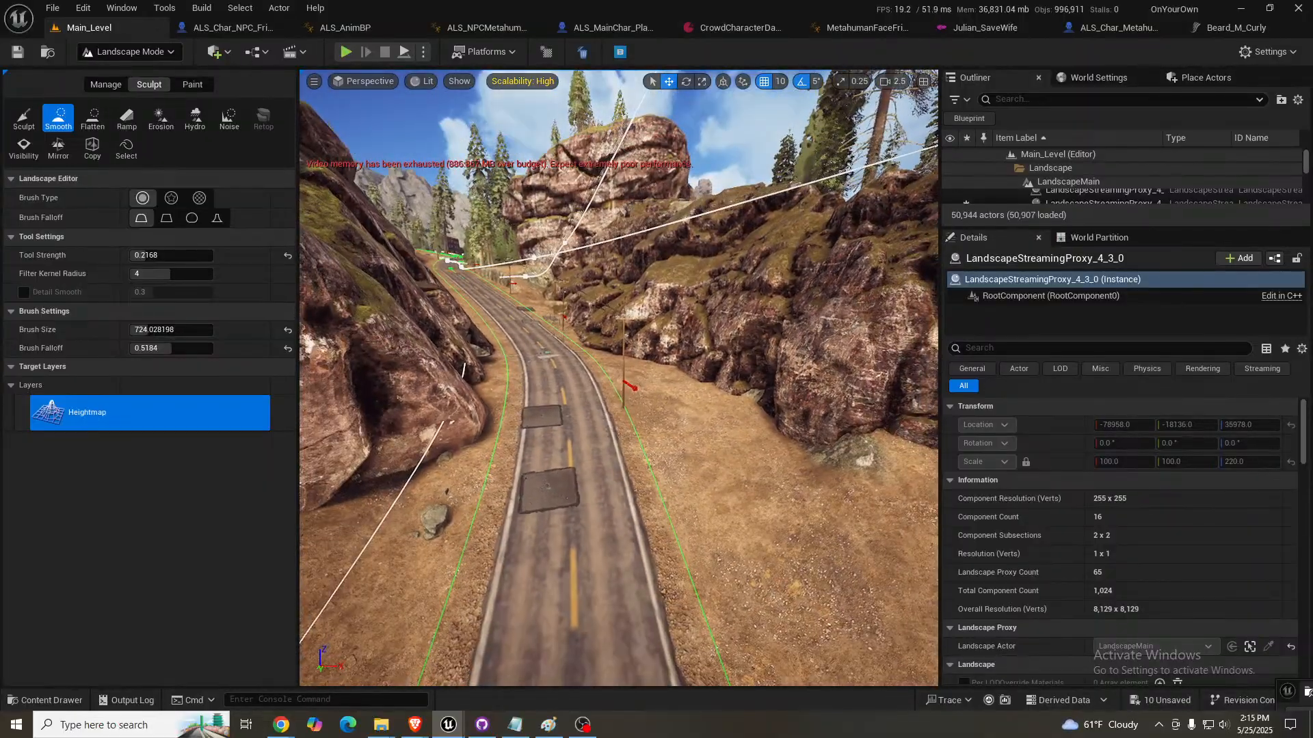
- Paint the Mulch layer over the bare ground along the foot of the roadside cliffs with a brush size of about 720
left_click(191, 94)
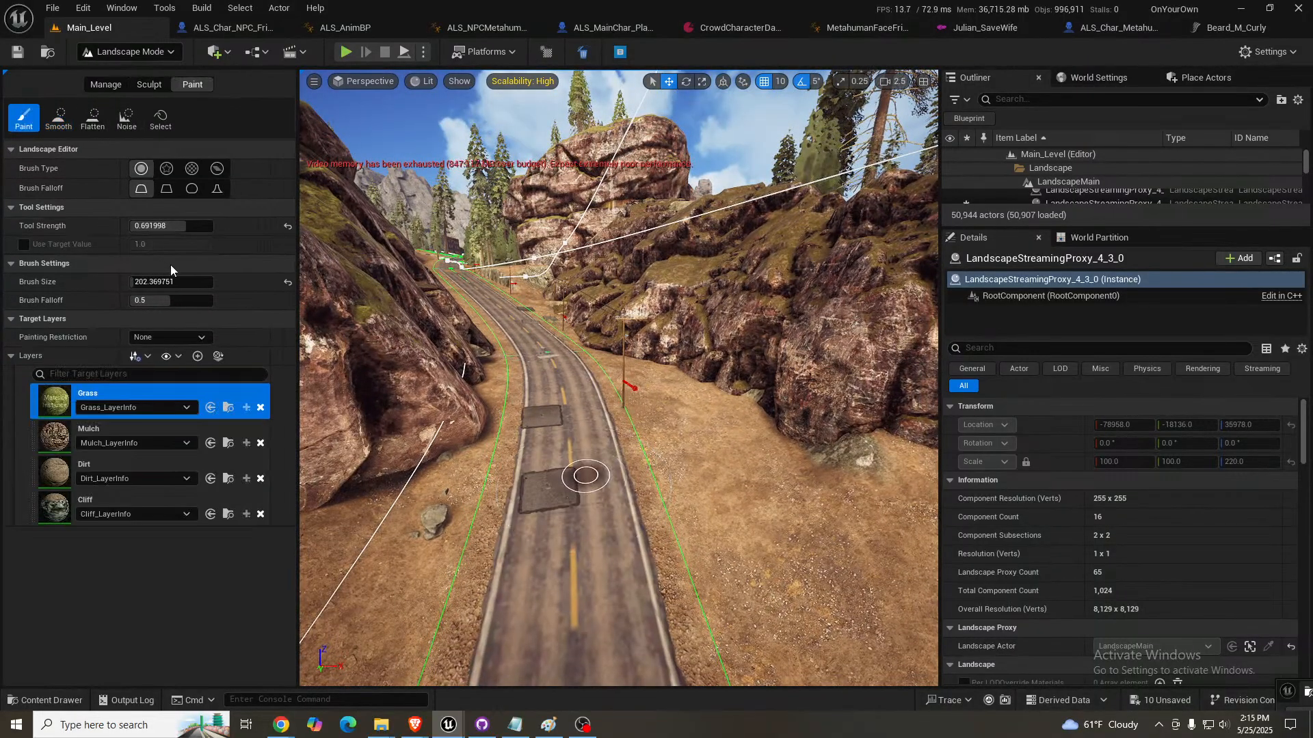
left_click(59, 441)
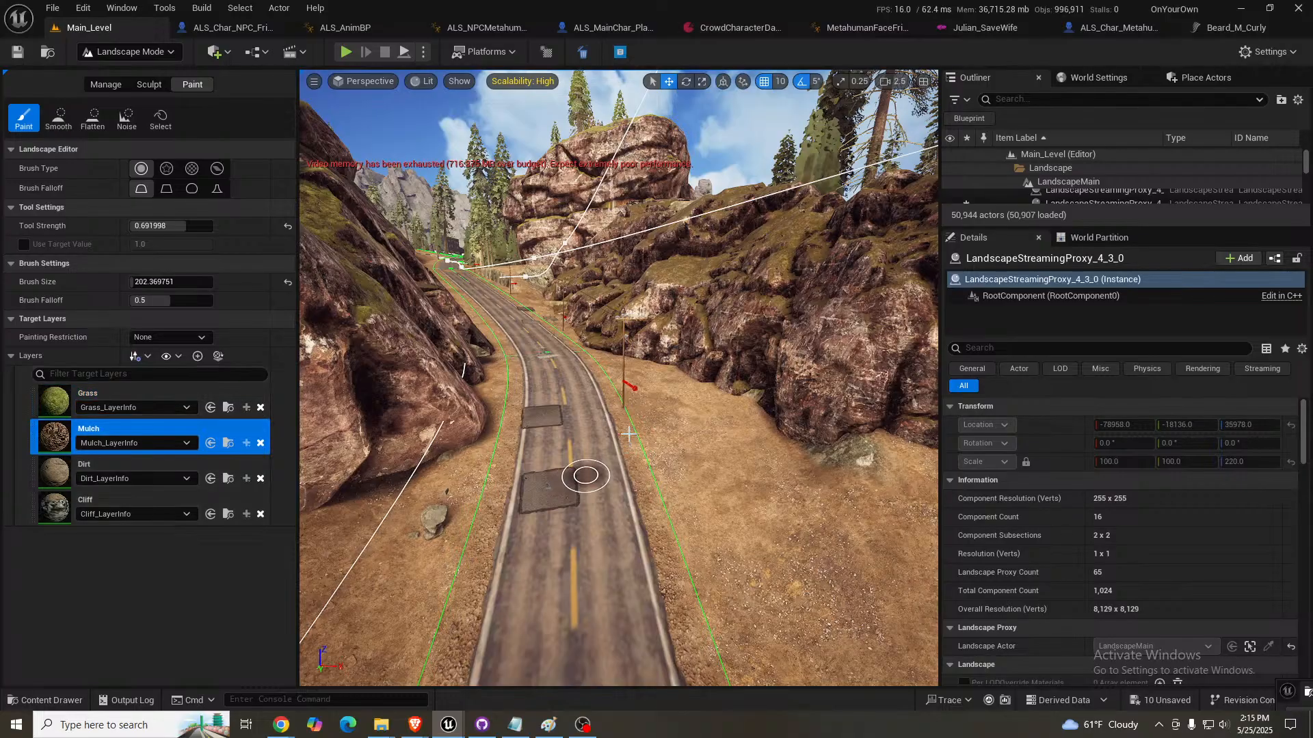
mouse_move(626, 420)
right_mouse_down()
mouse_move(625, 465)
mouse_move(593, 496)
mouse_move(549, 502)
right_mouse_up()
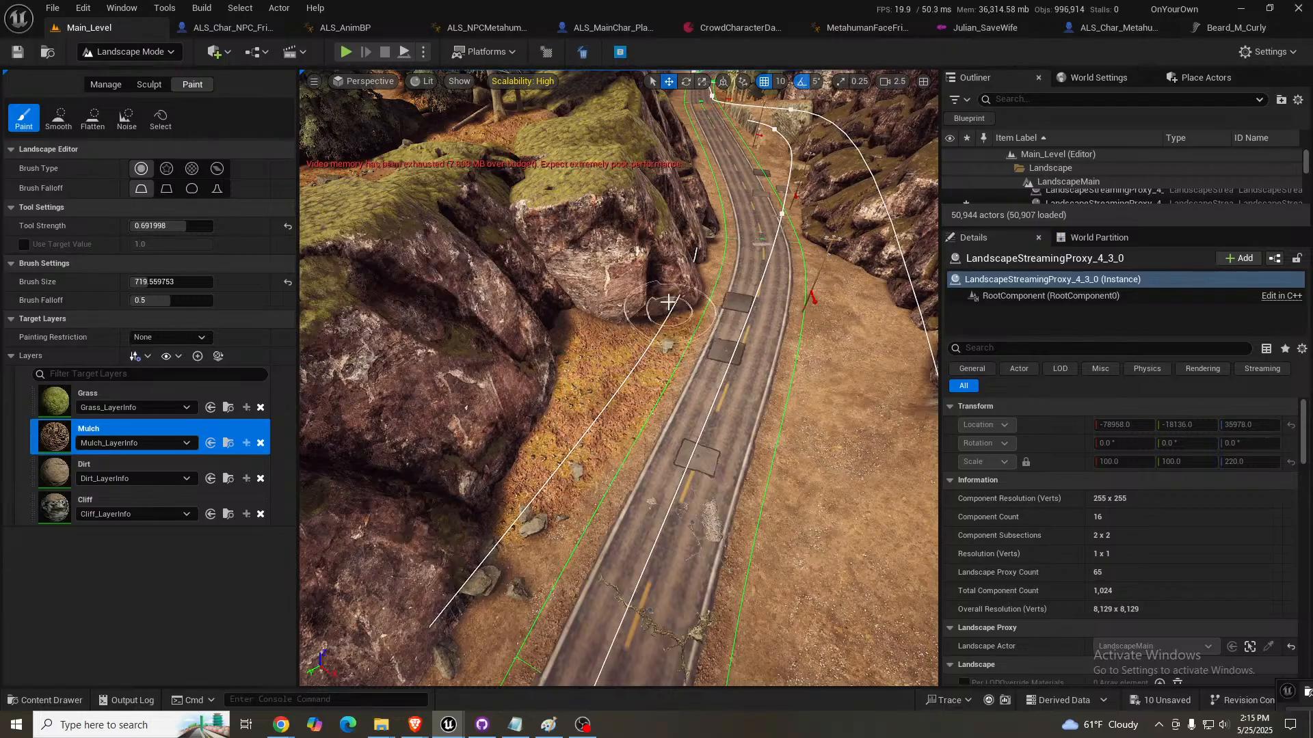
left_click_drag(508, 538, 448, 615)
mouse_move(595, 391)
right_mouse_down()
mouse_move(451, 359)
mouse_move(328, 352)
right_mouse_up()
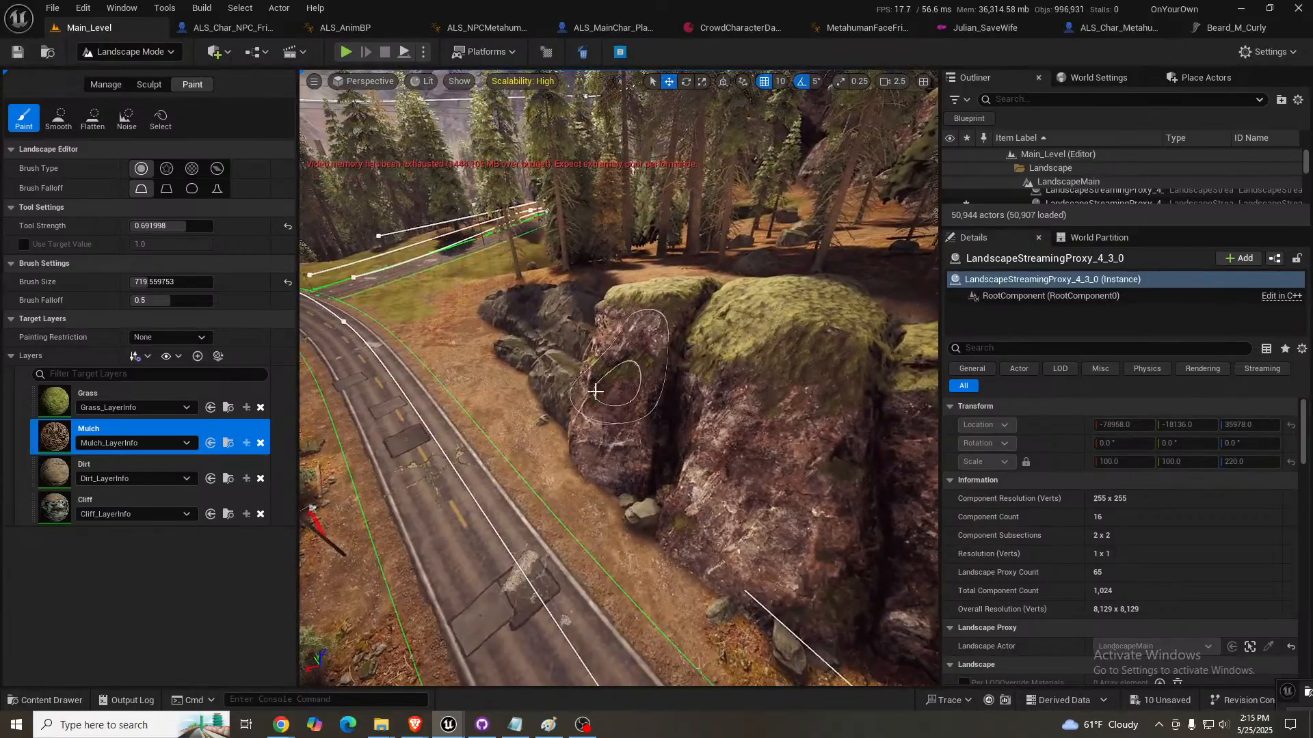
left_click_drag(486, 361, 550, 424)
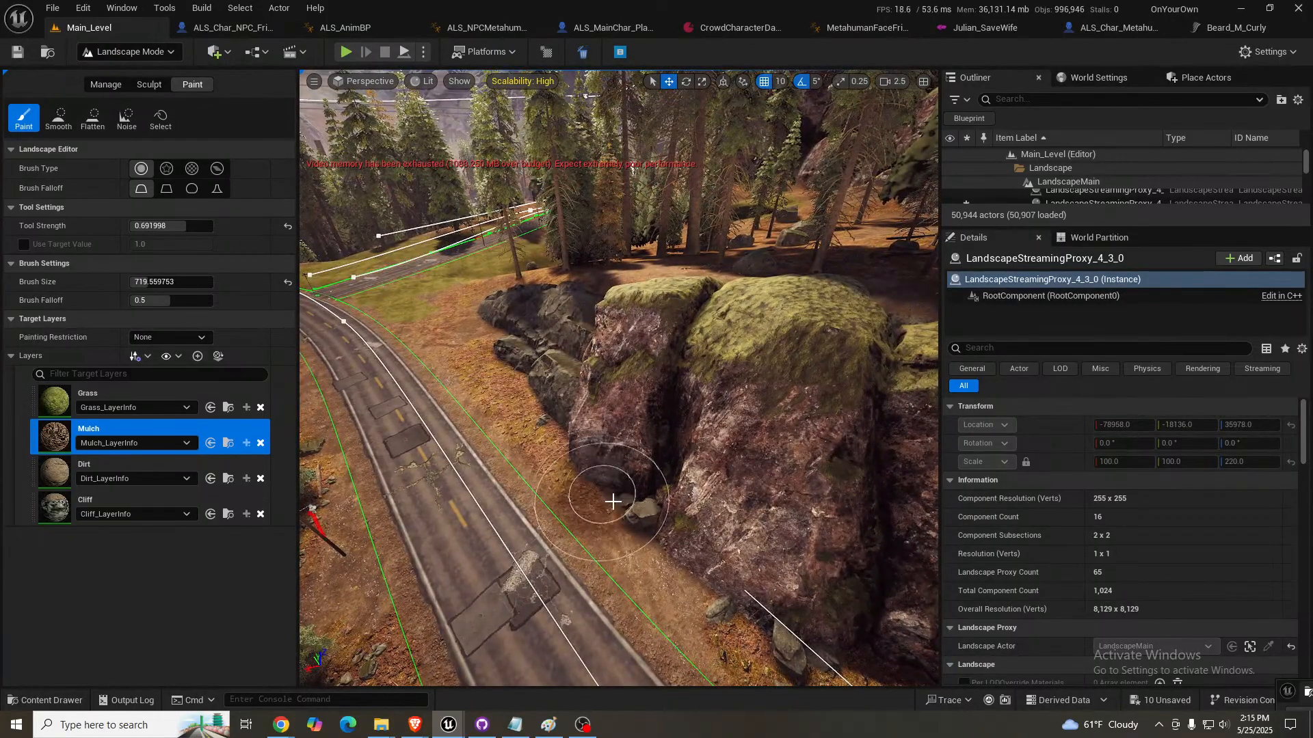
left_click_drag(695, 558, 747, 607)
right_click_drag(747, 607, 933, 605)
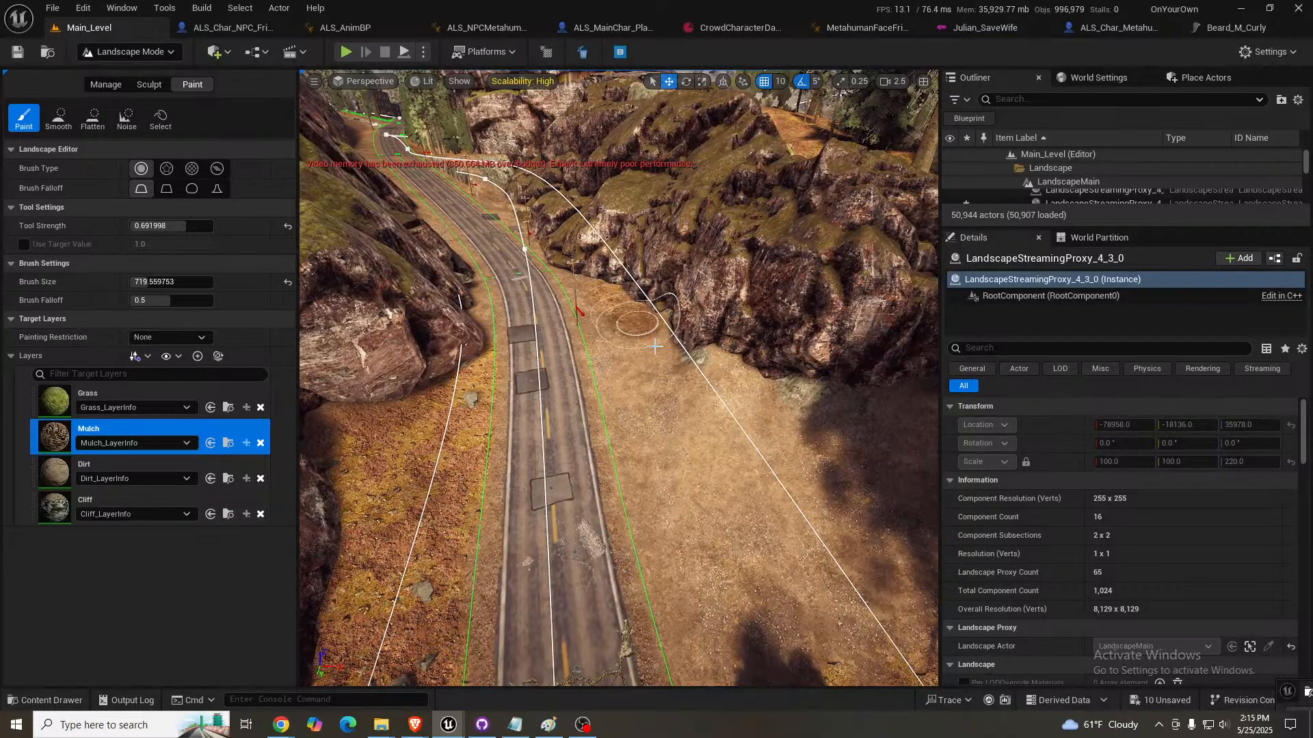
- Paint the Mulch layer across the open dirt on the opposite side of the road, up to the rock wall
mouse_move(721, 535)
left_mouse_down()
mouse_move(758, 510)
mouse_move(835, 523)
left_mouse_up()
right_click_drag(668, 460, 888, 456)
mouse_move(626, 498)
left_mouse_down()
mouse_move(502, 545)
mouse_move(514, 573)
left_mouse_up()
right_click_drag(515, 573, 212, 510)
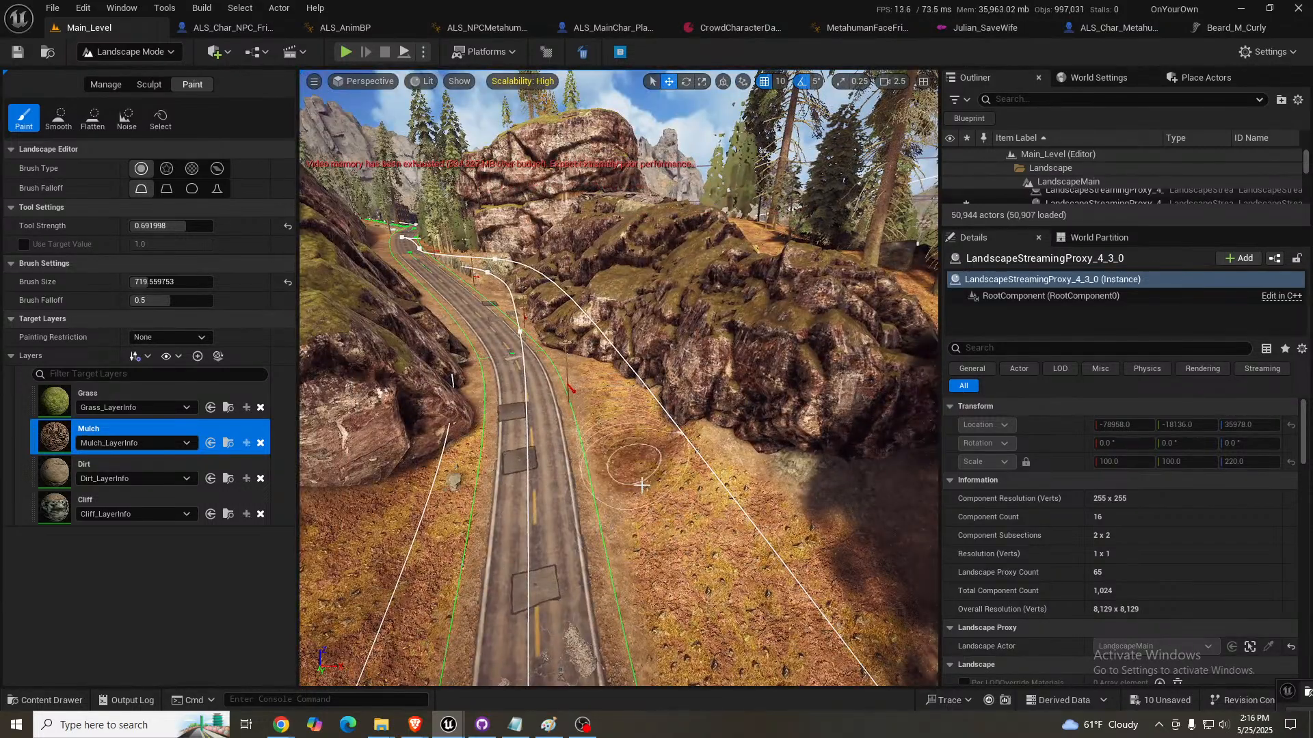
- Smooth the steep ledge between the road and the cliff farther along, raising the tool strength to 0.7704
key("w")
mouse_move(654, 457)
right_mouse_down()
mouse_move(632, 342)
mouse_move(537, 314)
mouse_move(427, 336)
mouse_move(373, 329)
mouse_move(398, 398)
right_mouse_up()
key("s")
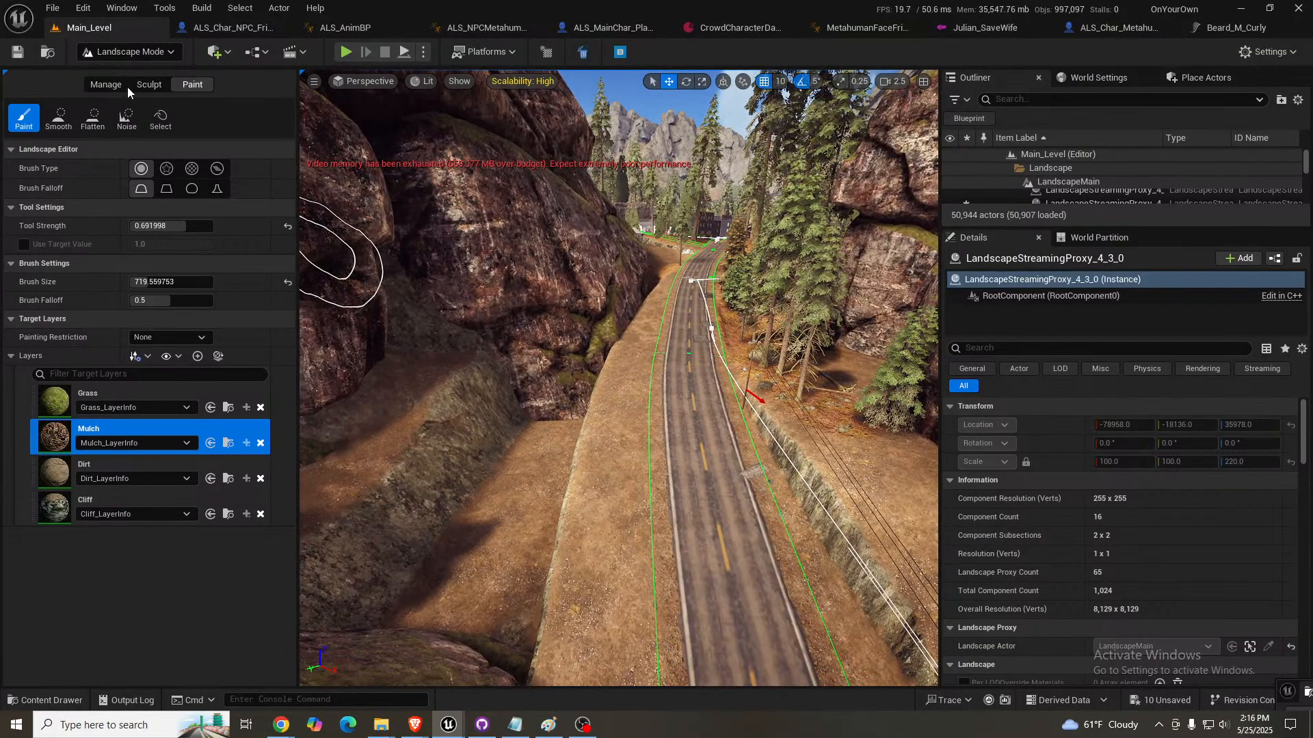
right_click_drag(645, 326, 908, 309)
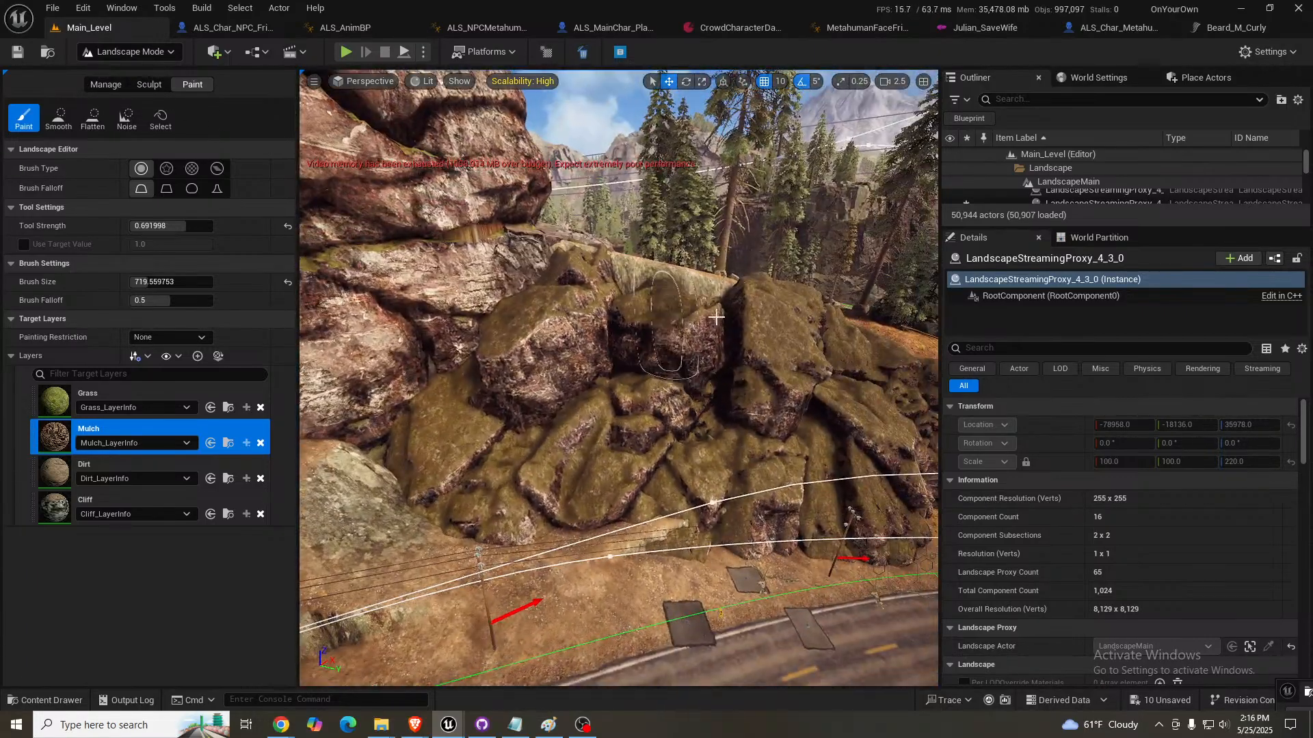
mouse_move(715, 397)
right_mouse_down()
mouse_move(445, 407)
mouse_move(492, 404)
right_mouse_up()
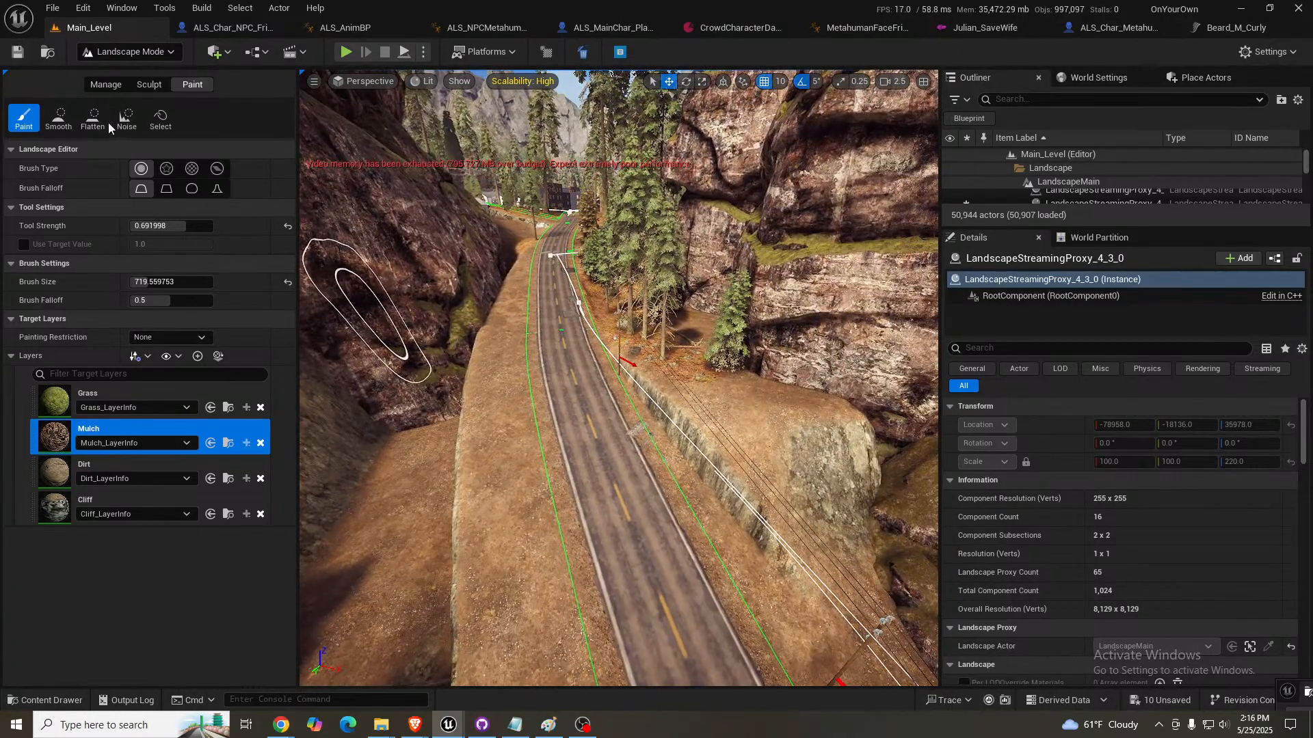
left_click(141, 86)
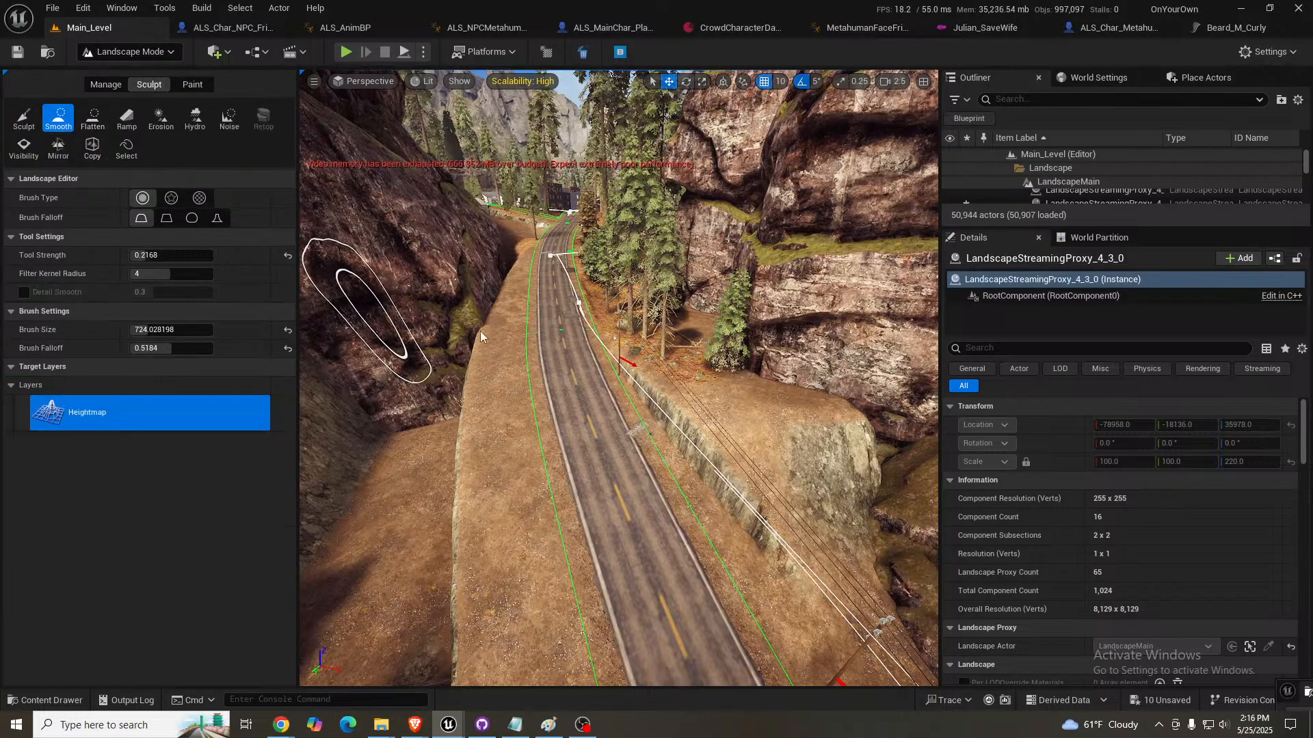
mouse_move(684, 414)
left_mouse_down()
mouse_move(674, 402)
mouse_move(762, 533)
mouse_move(838, 452)
left_mouse_up()
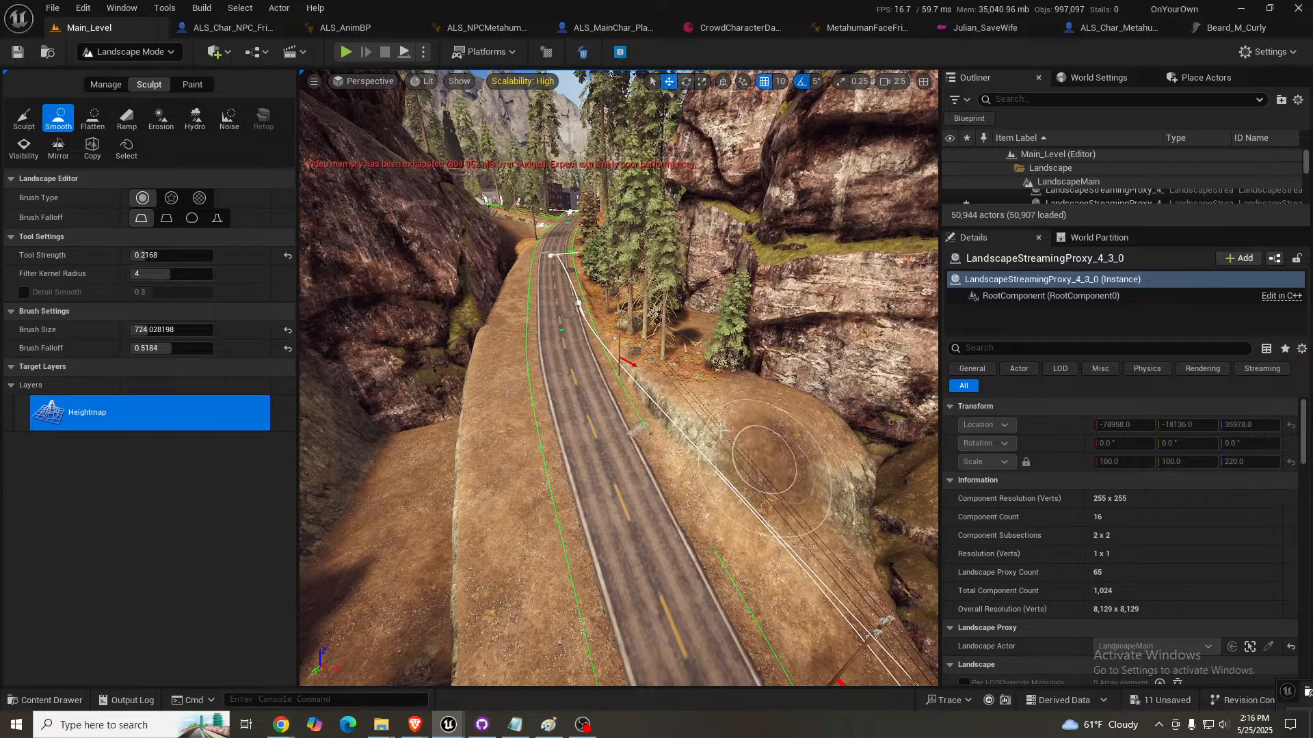
mouse_move(723, 430)
left_mouse_down()
mouse_move(662, 384)
mouse_move(680, 436)
left_mouse_up()
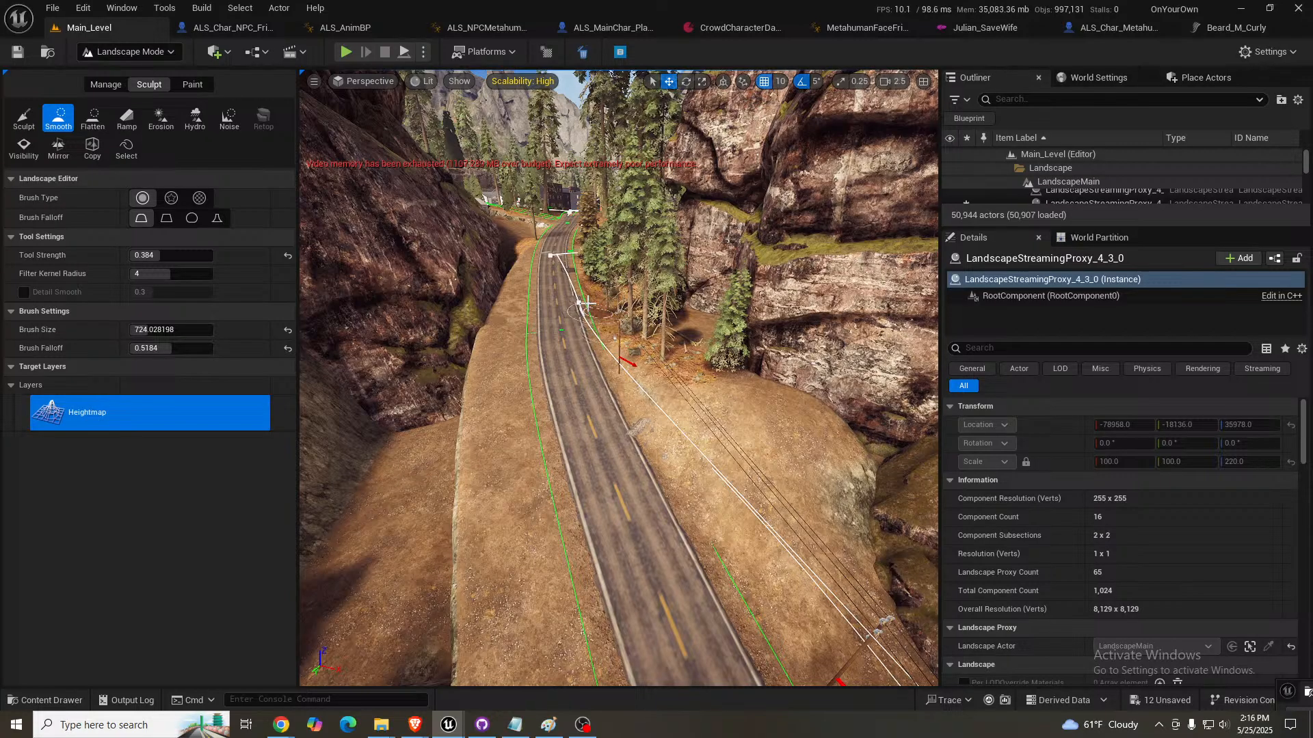
mouse_move(694, 387)
left_mouse_down()
mouse_move(824, 491)
mouse_move(840, 531)
left_mouse_up()
right_click_drag(569, 508, 673, 544)
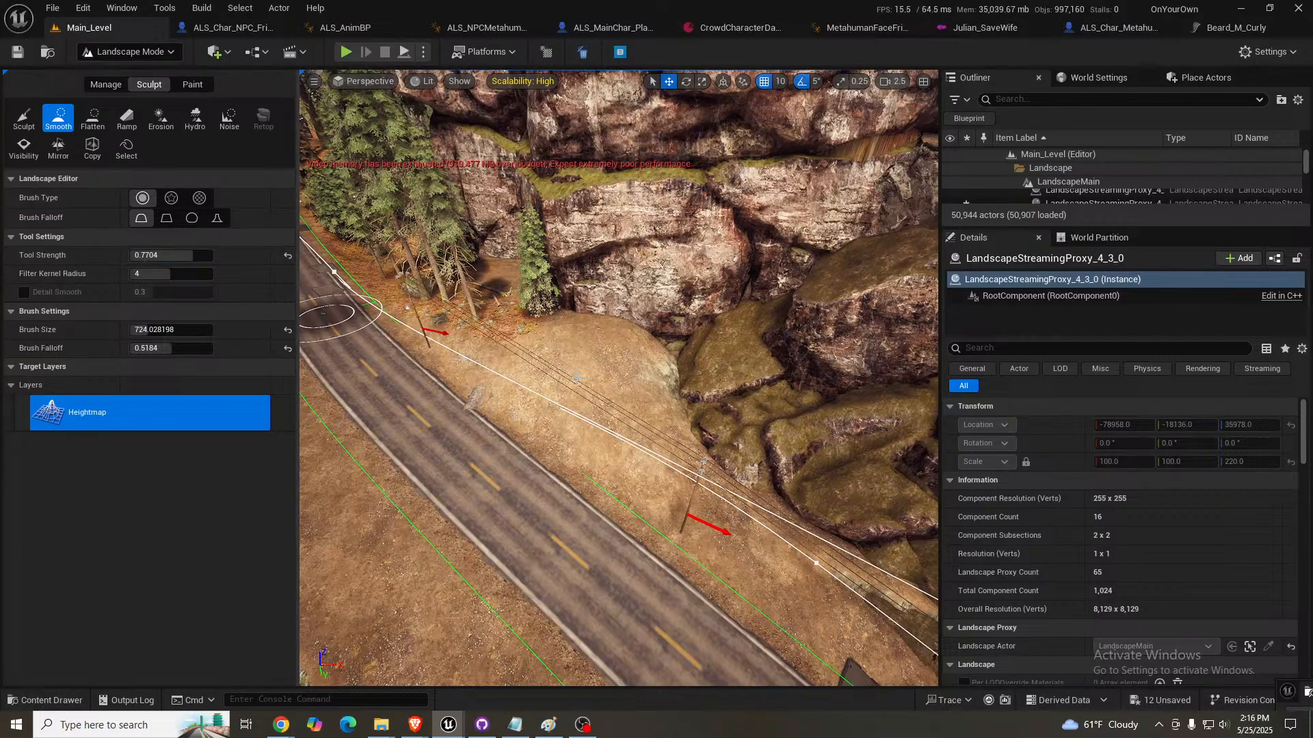
- Enlarge the Smooth brush to about 1742 and flatten the remaining mound between the road and the rocks
right_click_drag(636, 366, 601, 359)
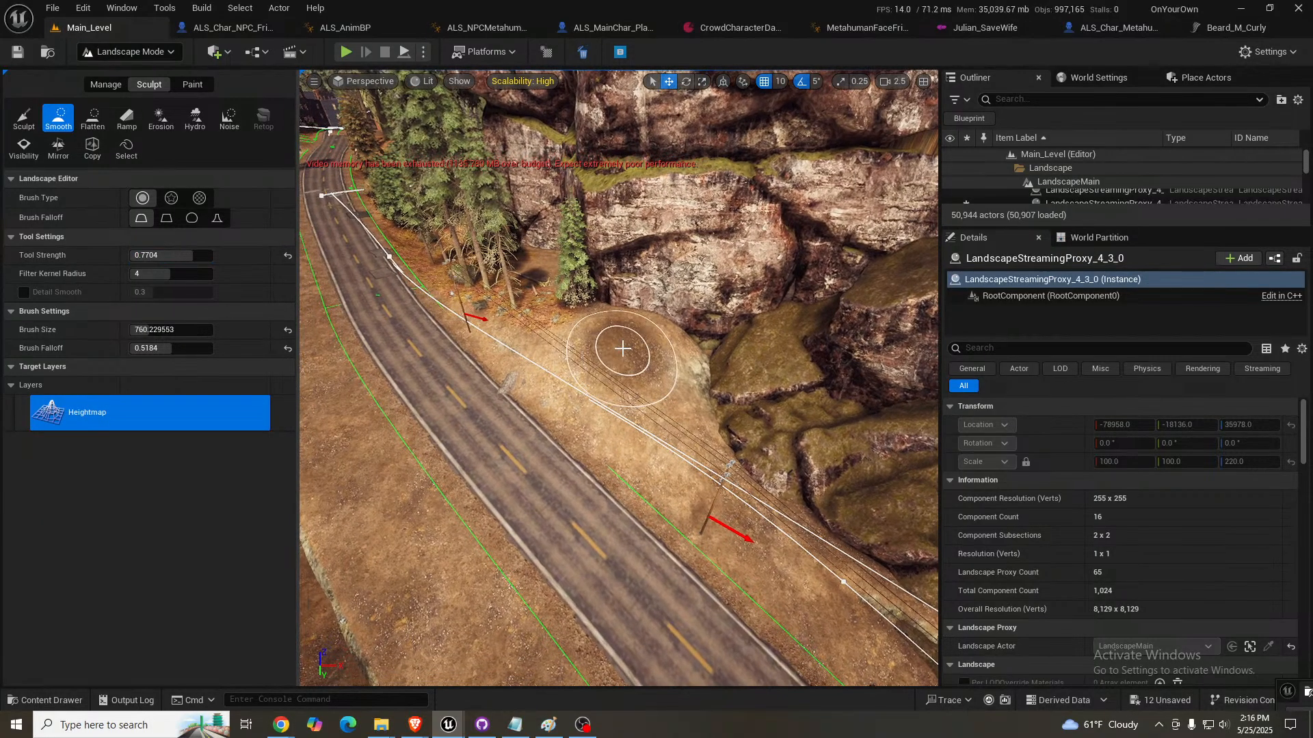
key("bracketright")
key("bracketright")
key("bracketright")
key("bracketright")
key("bracketright")
key("bracketright")
key("bracketright")
key("bracketright")
key("bracketright")
key("bracketright")
key("bracketright")
key("bracketright")
key("bracketright")
key("bracketright")
key("bracketright")
key("bracketright")
key("bracketright")
mouse_move(633, 373)
left_mouse_down()
mouse_move(644, 390)
mouse_move(616, 391)
mouse_move(613, 346)
mouse_move(577, 342)
mouse_move(642, 372)
left_mouse_up()
- Smooth the embankment and ditch on the opposite side of the road below the dark cliff
right_click_drag(642, 372, 533, 361)
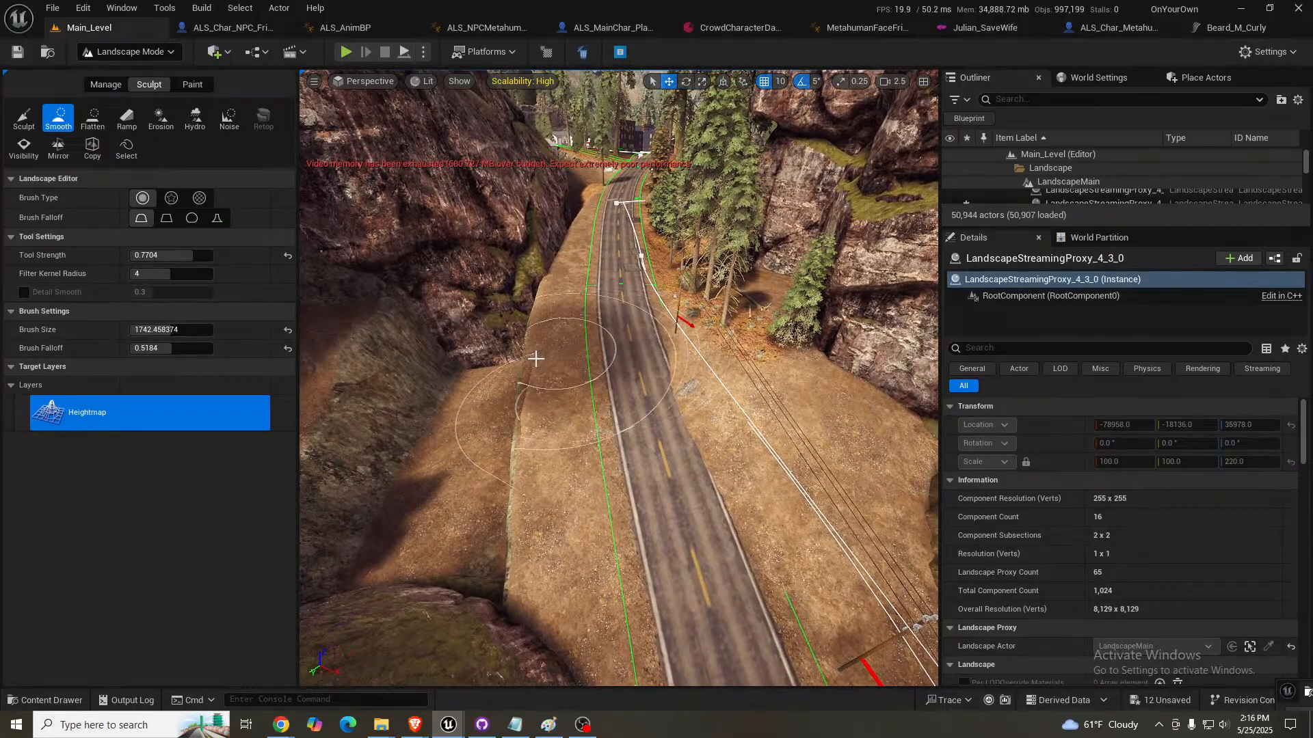
mouse_move(540, 355)
right_mouse_down()
mouse_move(521, 354)
mouse_move(581, 346)
right_mouse_up()
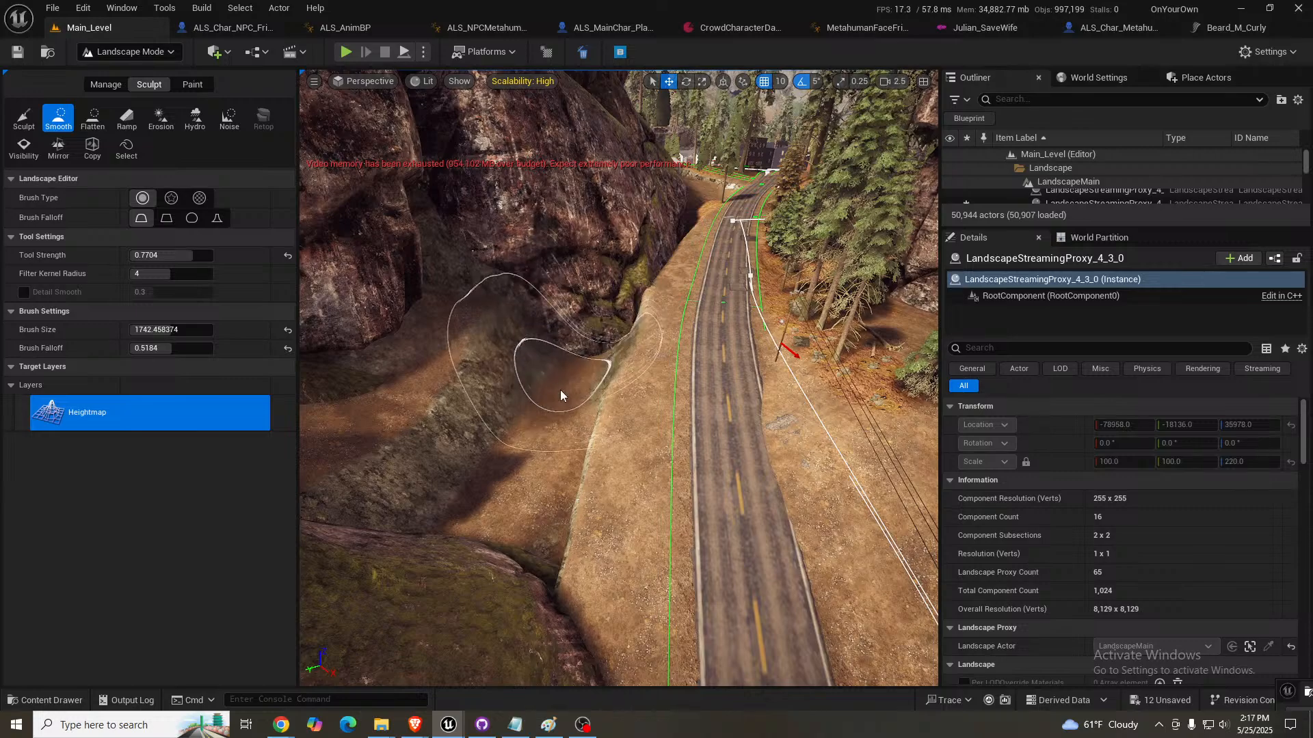
mouse_move(524, 441)
left_mouse_down()
mouse_move(492, 499)
mouse_move(463, 519)
mouse_move(538, 430)
mouse_move(594, 318)
mouse_move(542, 381)
mouse_move(536, 337)
mouse_move(490, 354)
mouse_move(396, 433)
mouse_move(450, 367)
mouse_move(381, 411)
mouse_move(454, 472)
mouse_move(515, 486)
mouse_move(593, 303)
mouse_move(598, 320)
left_mouse_up()
mouse_move(598, 349)
right_mouse_down()
mouse_move(438, 281)
mouse_move(485, 297)
mouse_move(745, 291)
mouse_move(882, 270)
mouse_move(821, 198)
mouse_move(766, 171)
mouse_move(656, 179)
mouse_move(616, 267)
mouse_move(603, 375)
right_mouse_up()
- Smooth the ground along the shadowed base of the large roadside cliff so it meets the rock
key("w")
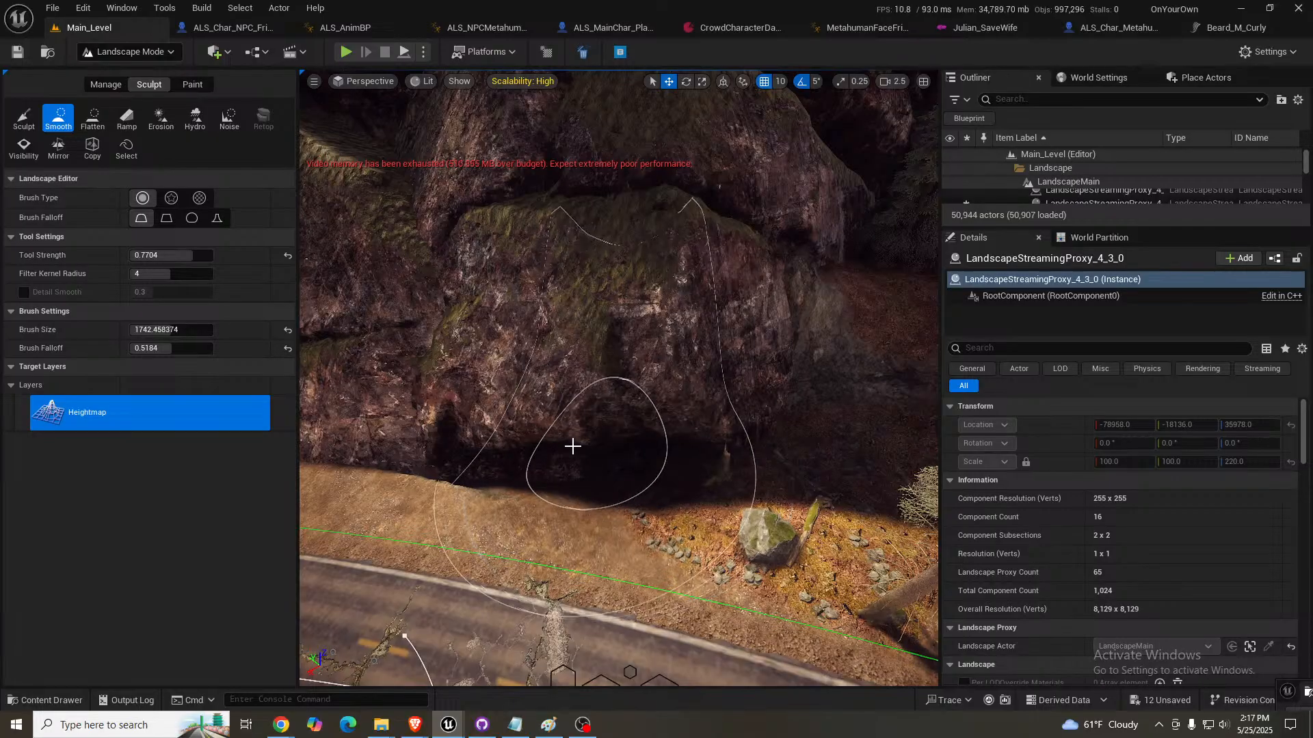
mouse_move(573, 446)
left_mouse_down()
mouse_move(522, 434)
mouse_move(469, 445)
mouse_move(637, 455)
mouse_move(689, 419)
left_mouse_up()
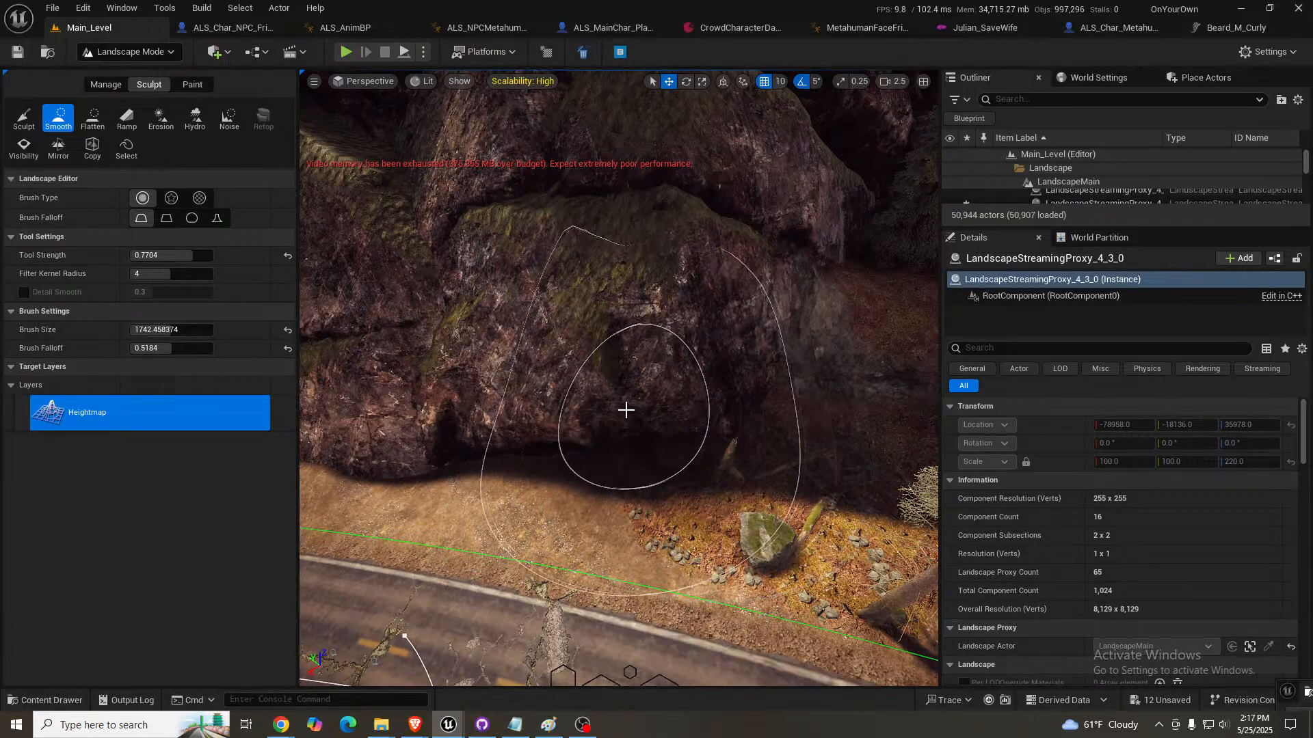
right_click_drag(622, 404, 597, 391)
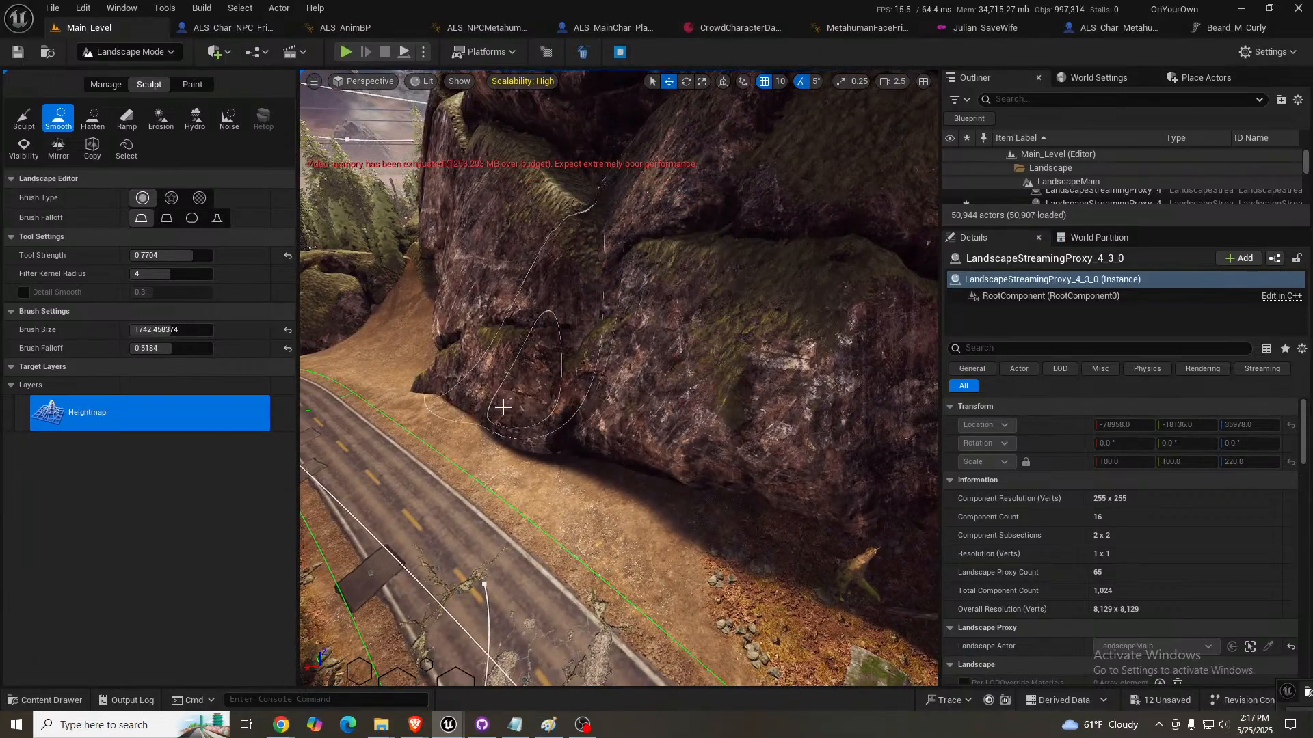
mouse_move(417, 383)
left_mouse_down()
mouse_move(448, 410)
mouse_move(647, 457)
left_mouse_up()
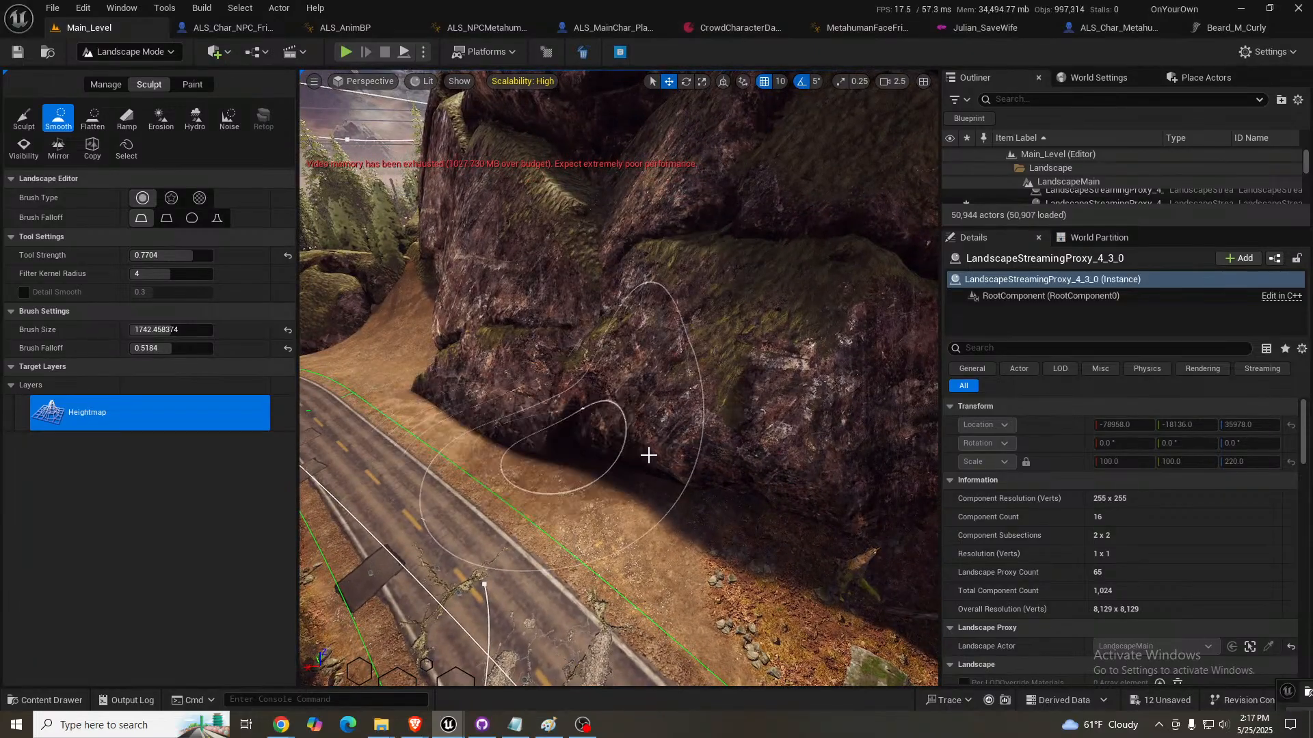
- Deform the landscape to the road splines beside the cliff and switch to painting the Mulch layer
left_click(105, 87)
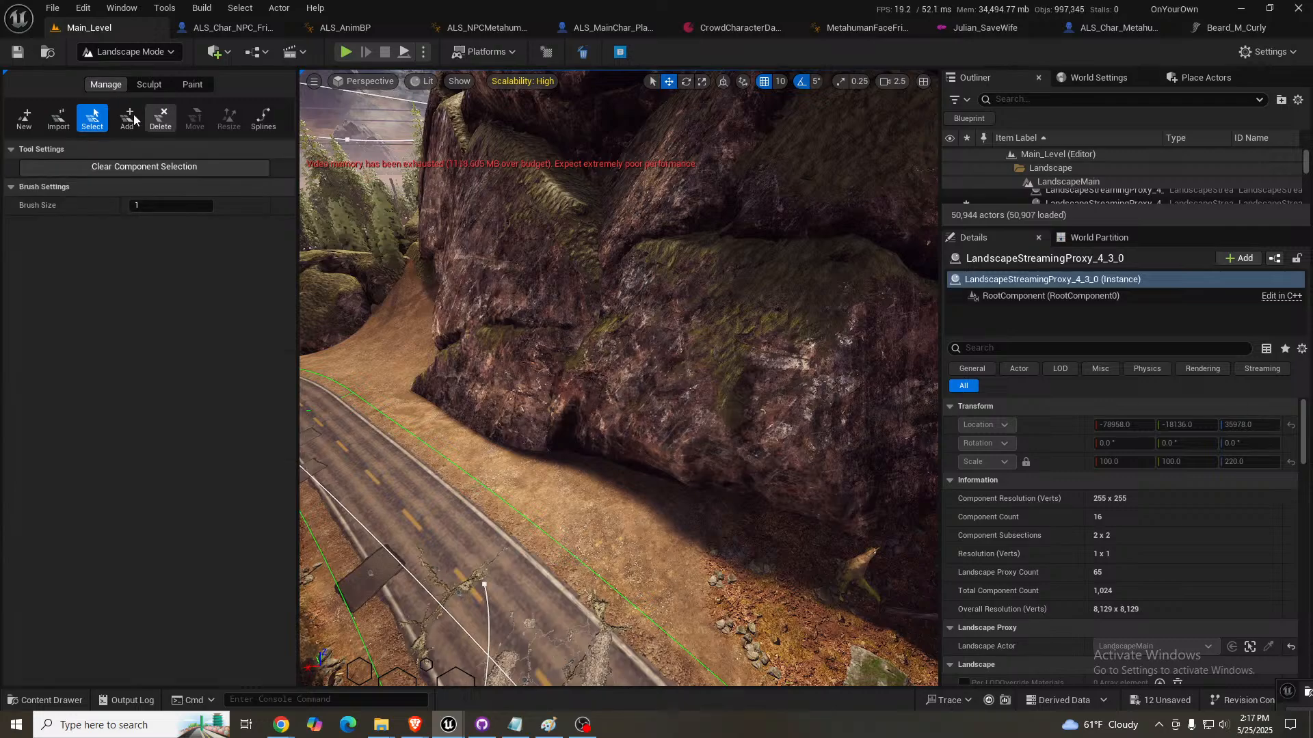
left_click(259, 117)
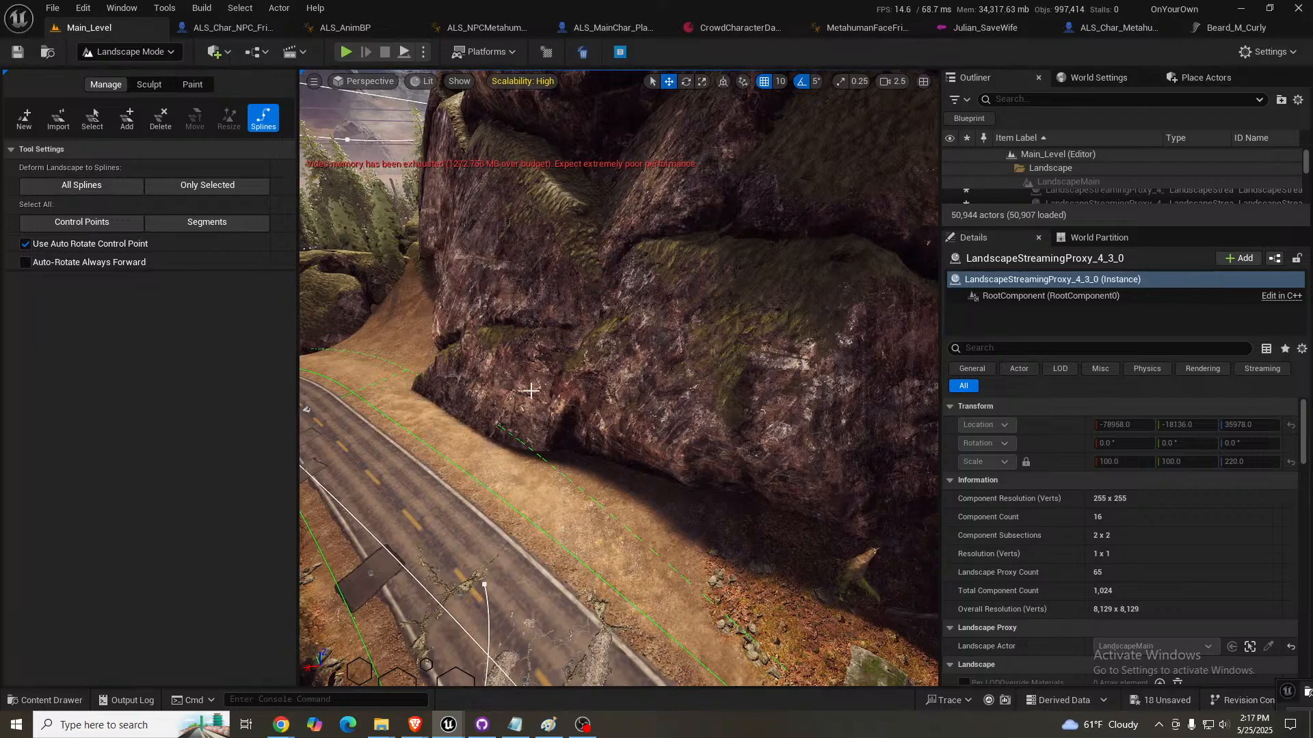
right_click_drag(531, 390, 677, 390)
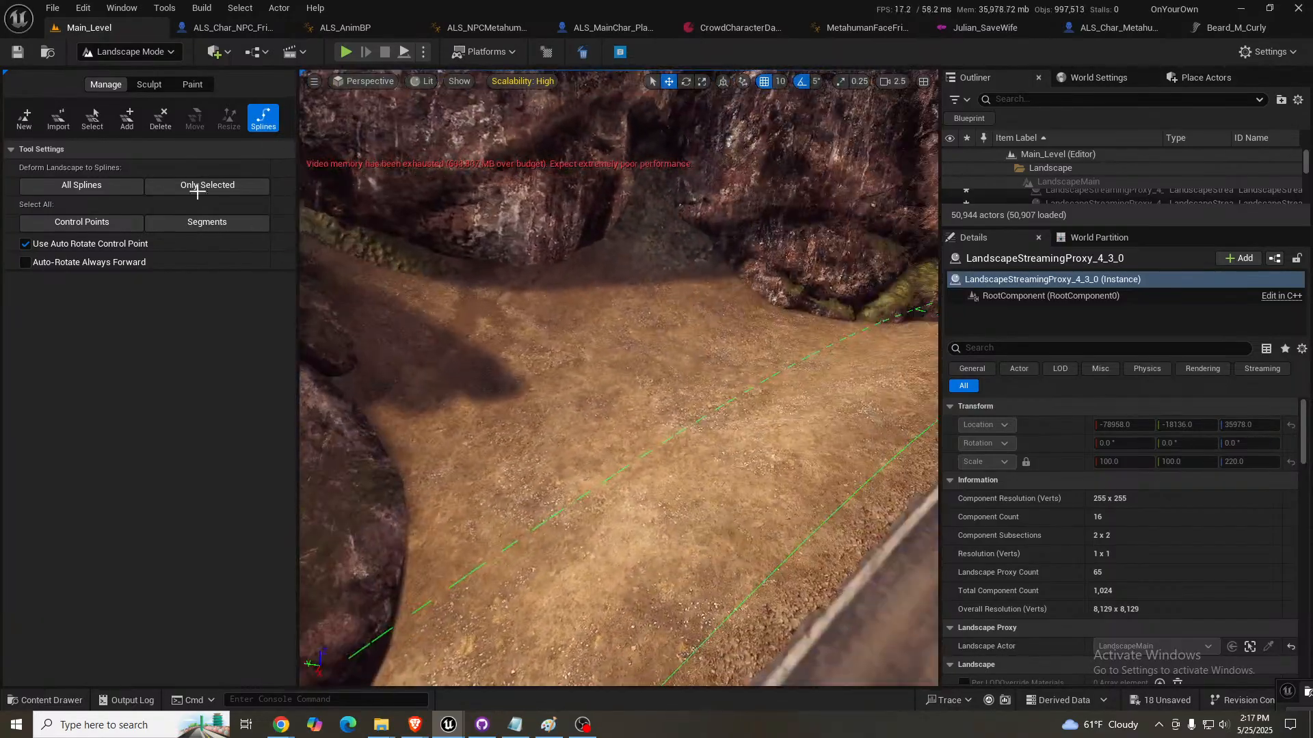
left_click(192, 85)
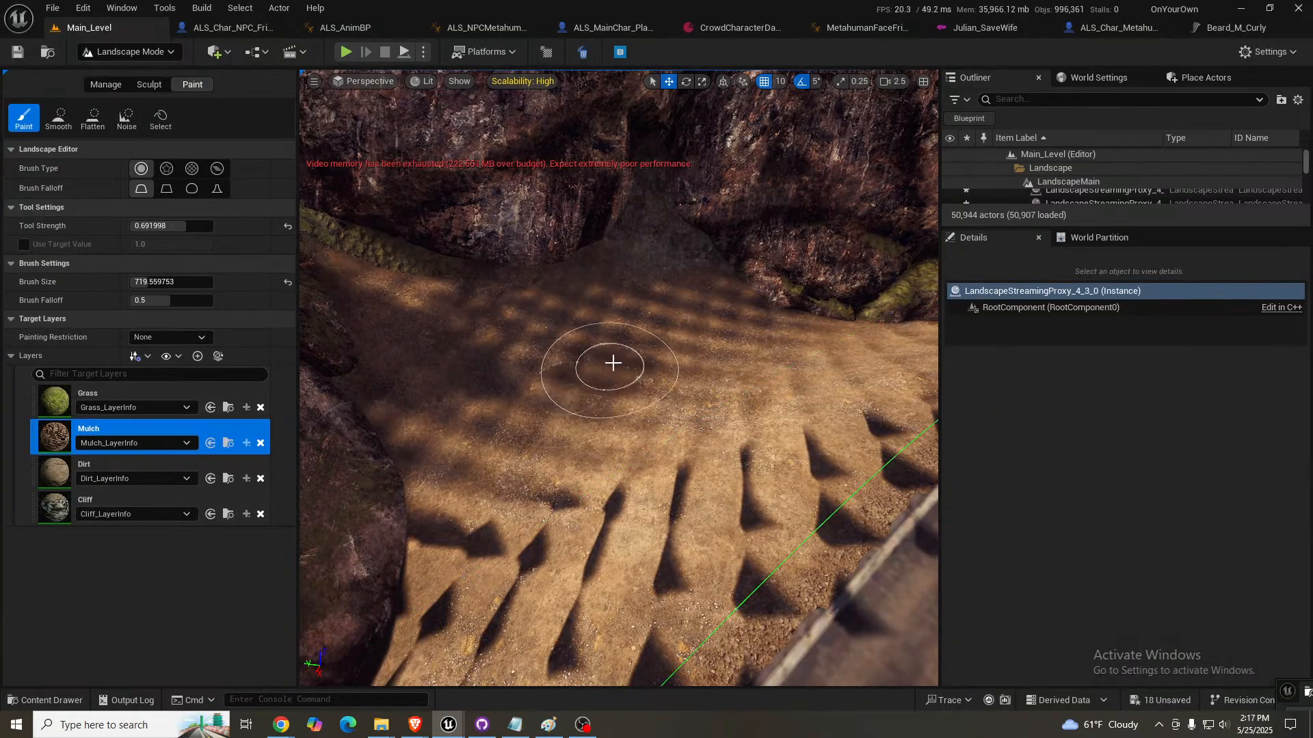
- Save the level and paint Mulch over the bare ground between the dark cliff and the road
key("ctrl+s")
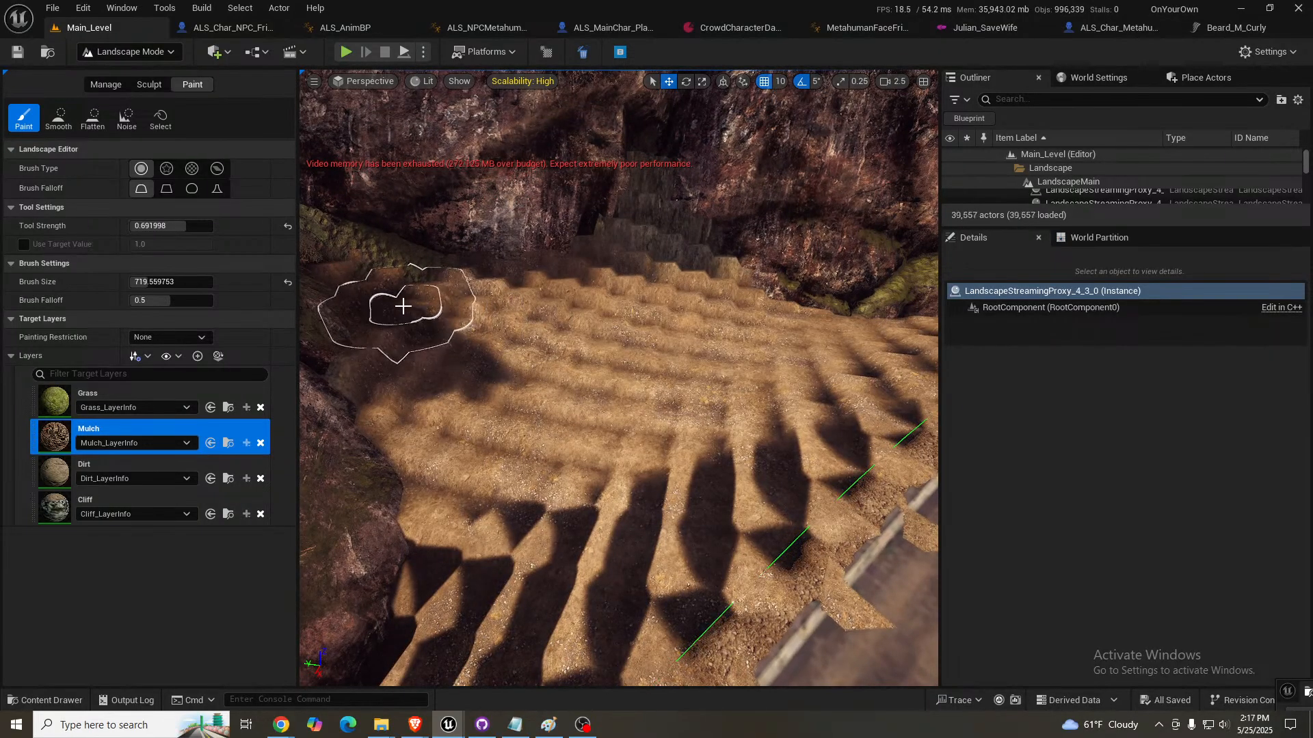
mouse_move(403, 306)
left_mouse_down()
mouse_move(449, 374)
mouse_move(586, 333)
mouse_move(686, 354)
mouse_move(512, 522)
mouse_move(798, 431)
mouse_move(900, 349)
left_mouse_up()
right_click_drag(899, 349, 1012, 287)
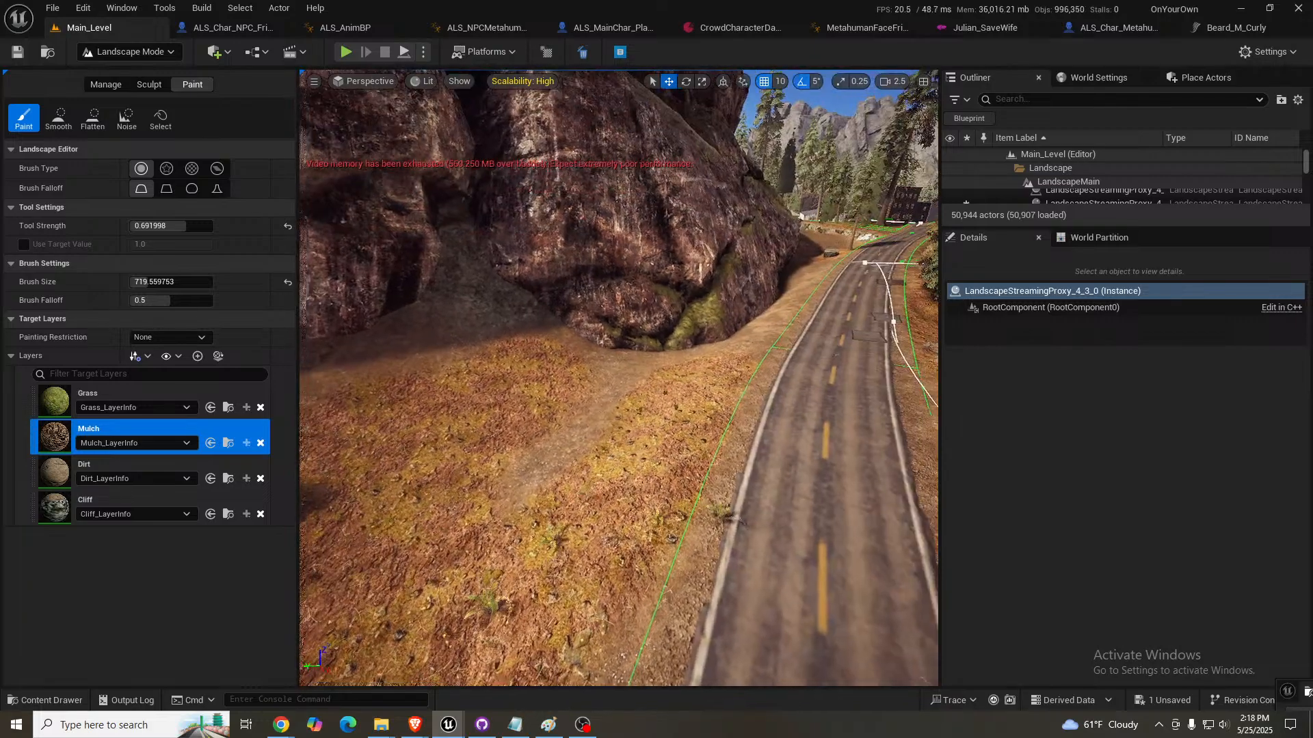
right_click_drag(773, 411, 769, 408)
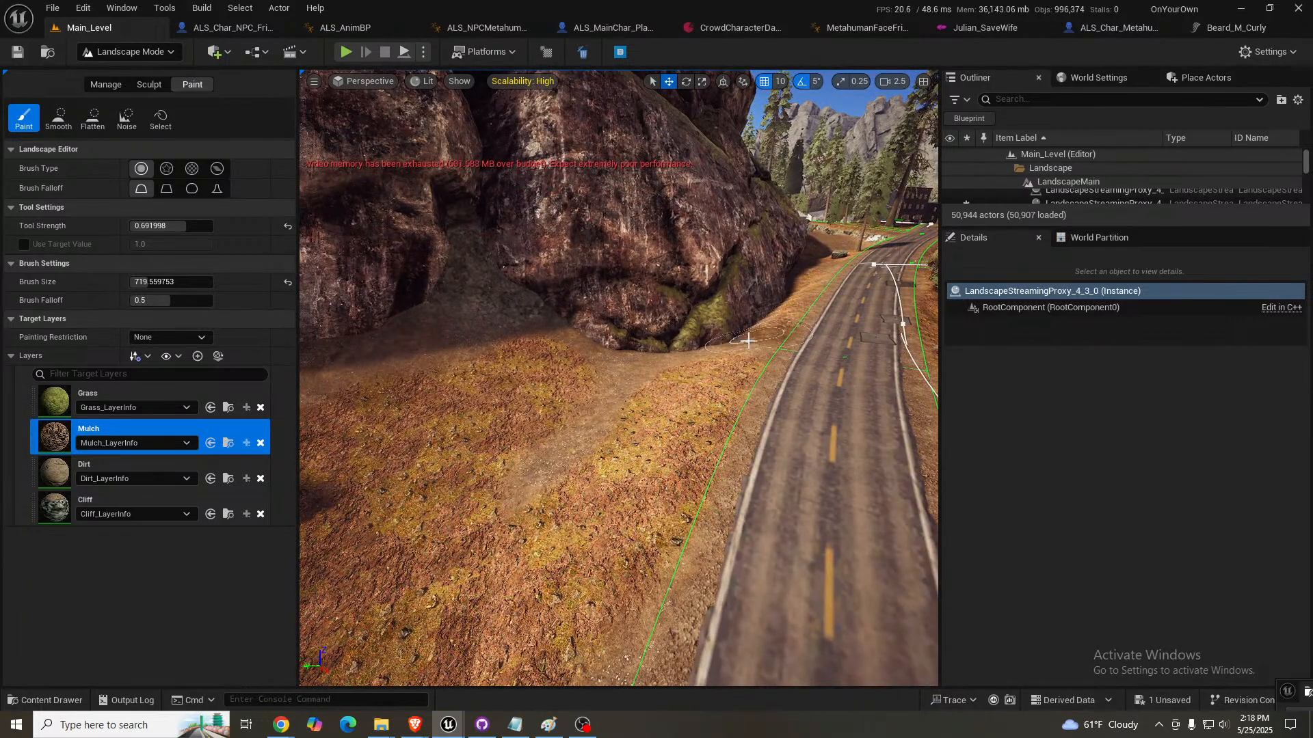
- Paint Mulch over the bare embankment on the opposite side of the road, up to the base of the mossy rocks
right_click_drag(812, 275, 1026, 259)
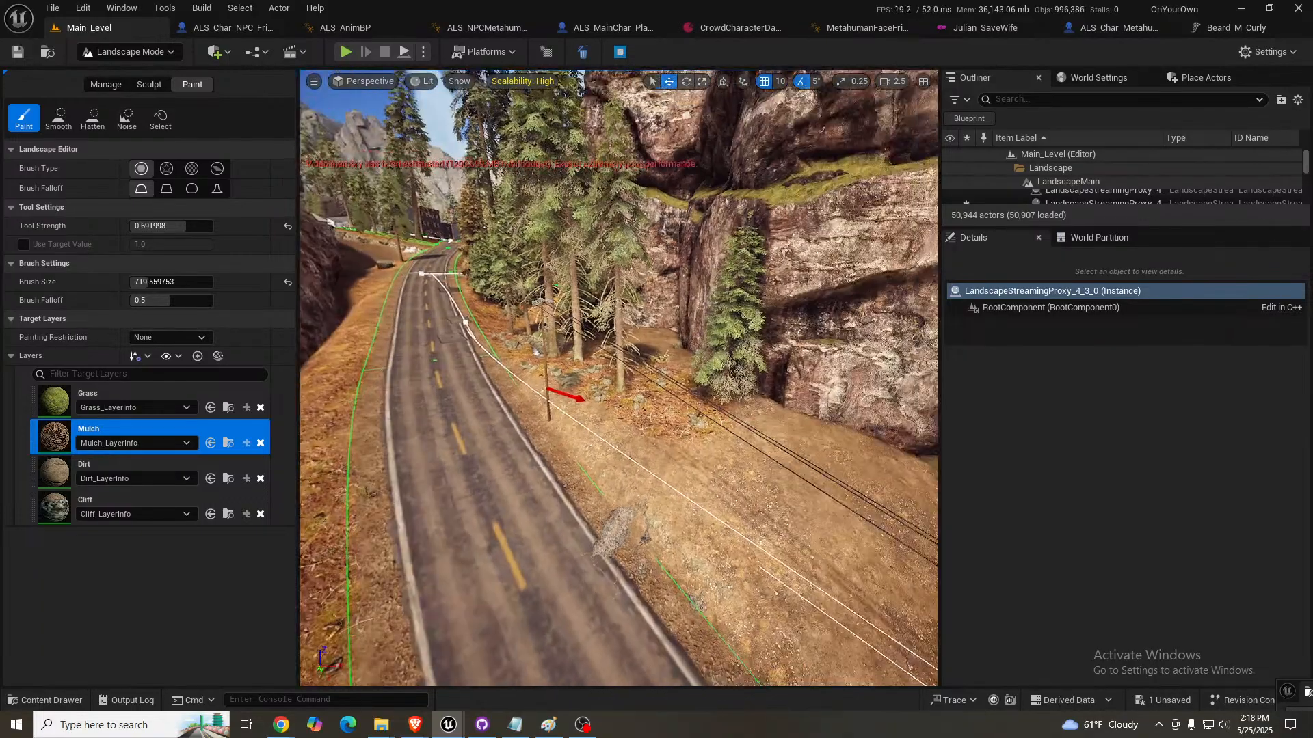
mouse_move(580, 386)
left_mouse_down()
mouse_move(656, 445)
mouse_move(759, 492)
mouse_move(785, 460)
mouse_move(709, 496)
left_mouse_up()
mouse_move(709, 496)
right_mouse_down()
mouse_move(903, 494)
mouse_move(904, 483)
right_mouse_up()
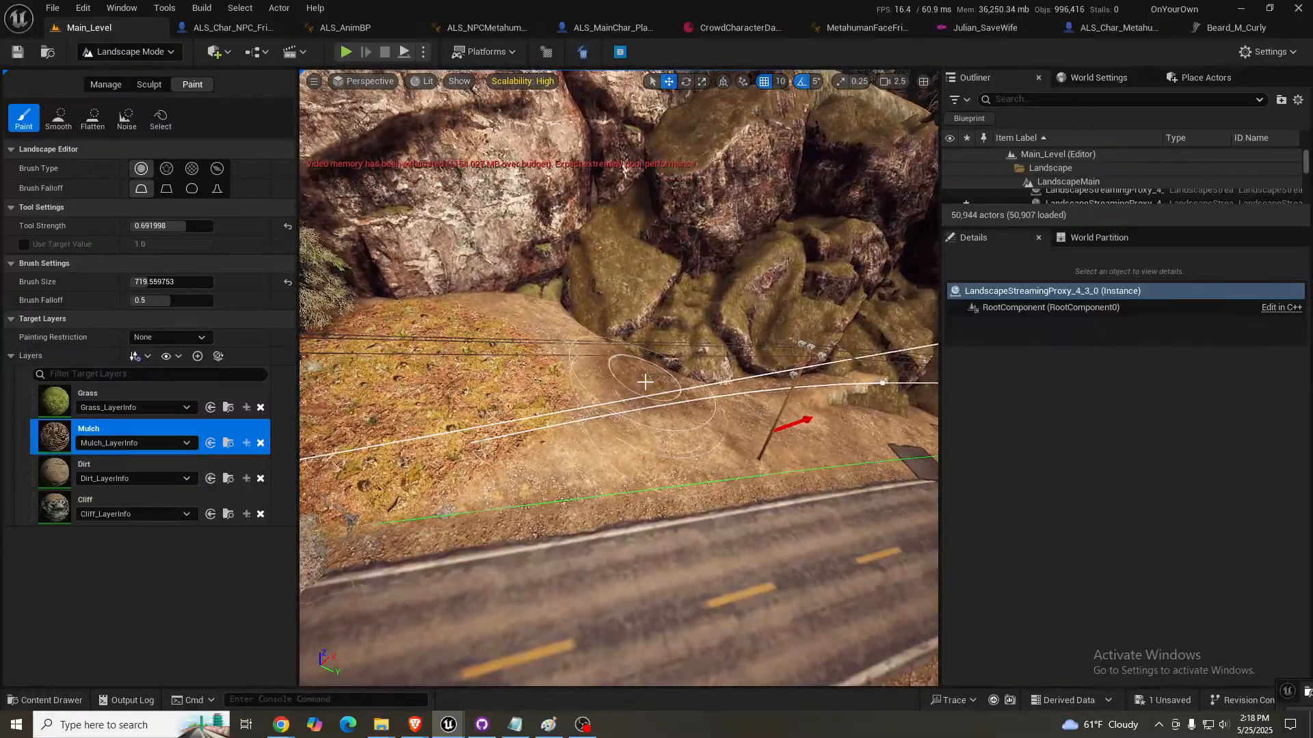
mouse_move(649, 378)
left_mouse_down()
mouse_move(551, 394)
mouse_move(512, 327)
mouse_move(588, 372)
left_mouse_up()
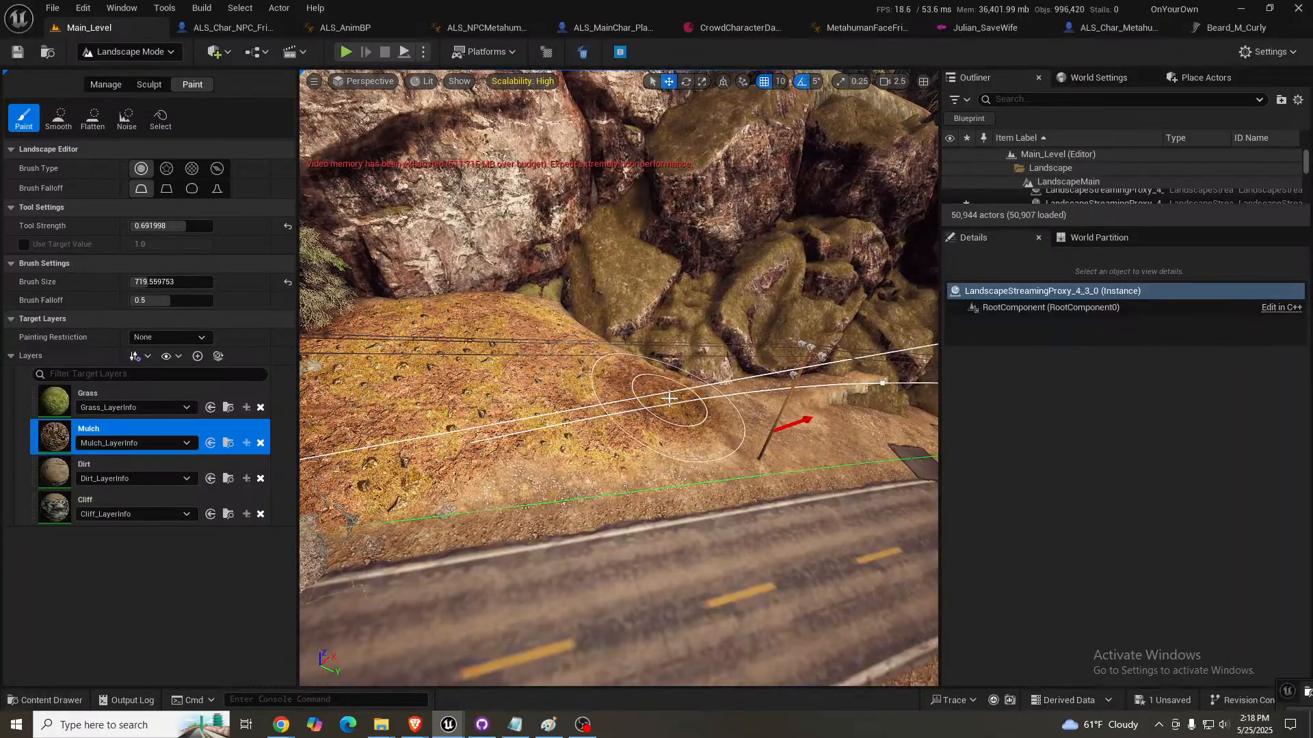
right_click_drag(698, 388, 854, 373)
left_click_drag(725, 390, 660, 408)
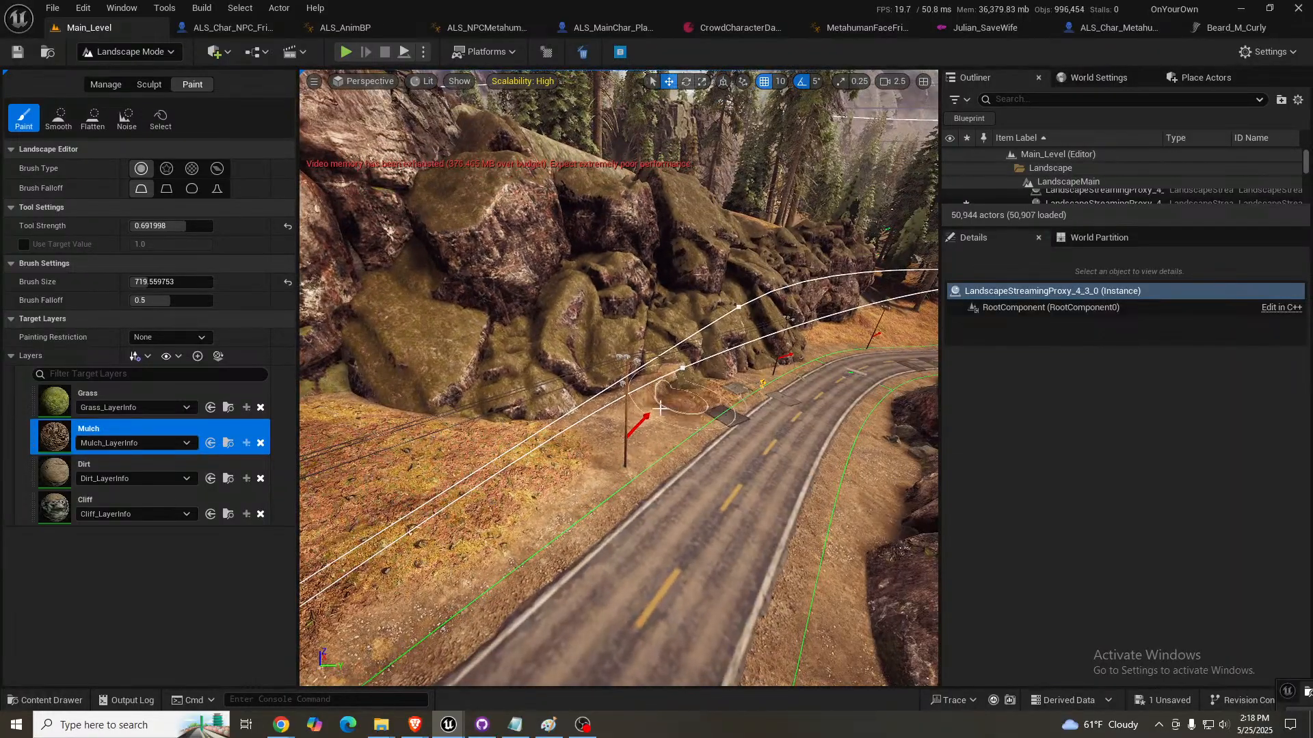
- Paint Mulch along the verges between the road and the rocks around the bend, and return to Selection Mode
right_click_drag(742, 412, 660, 396)
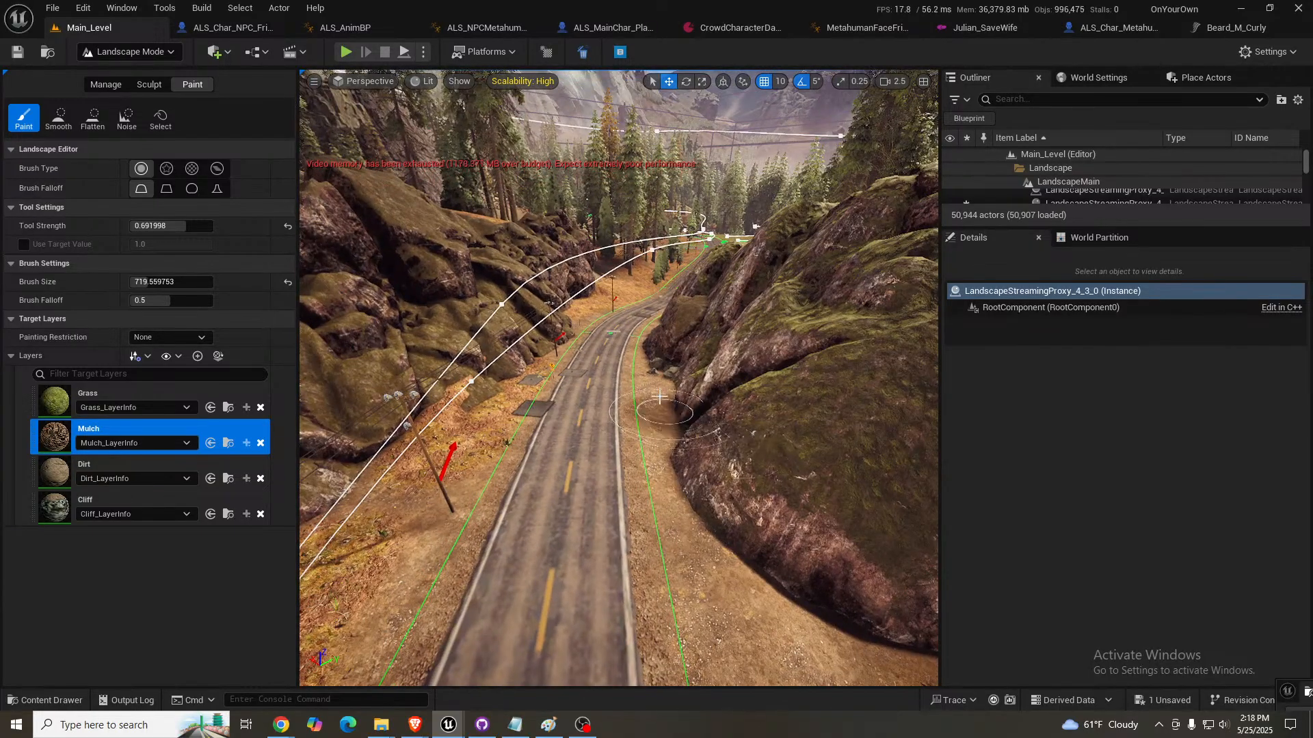
mouse_move(700, 494)
left_mouse_down()
mouse_move(791, 624)
mouse_move(635, 380)
left_mouse_up()
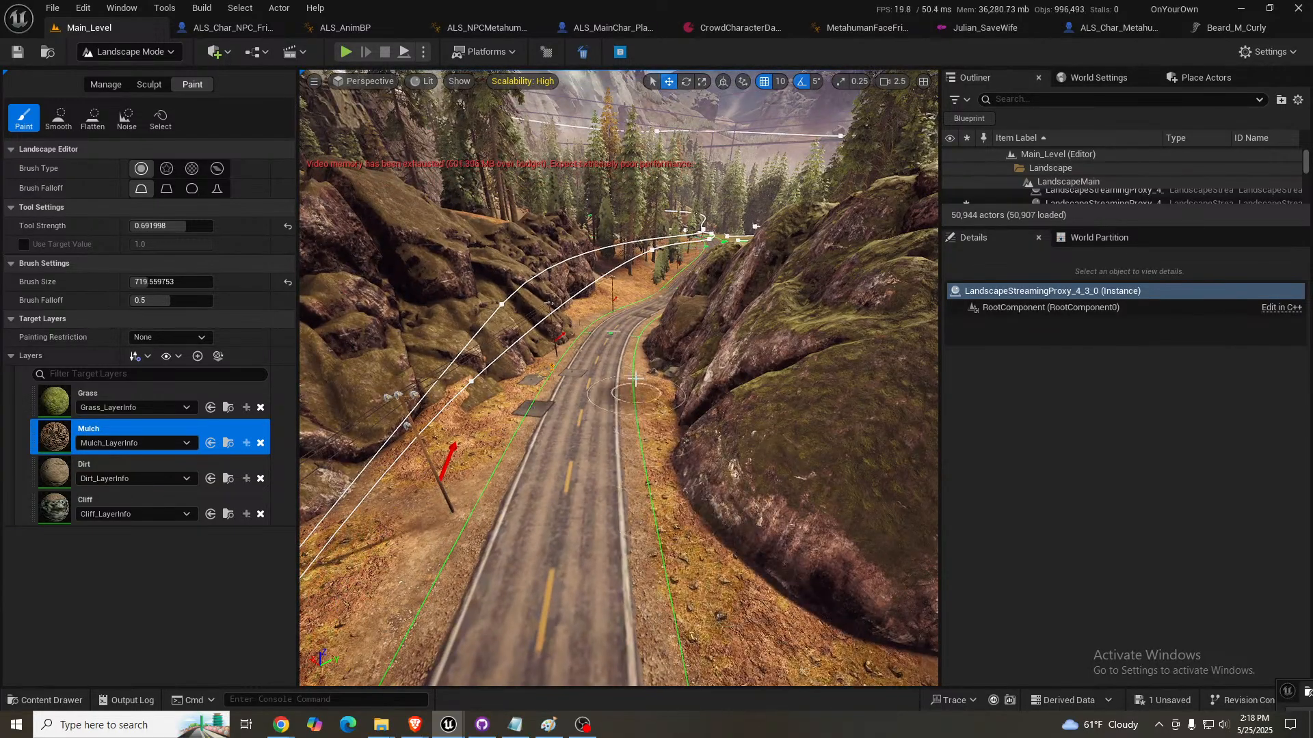
right_click_drag(665, 410, 626, 349)
key("shift+1")
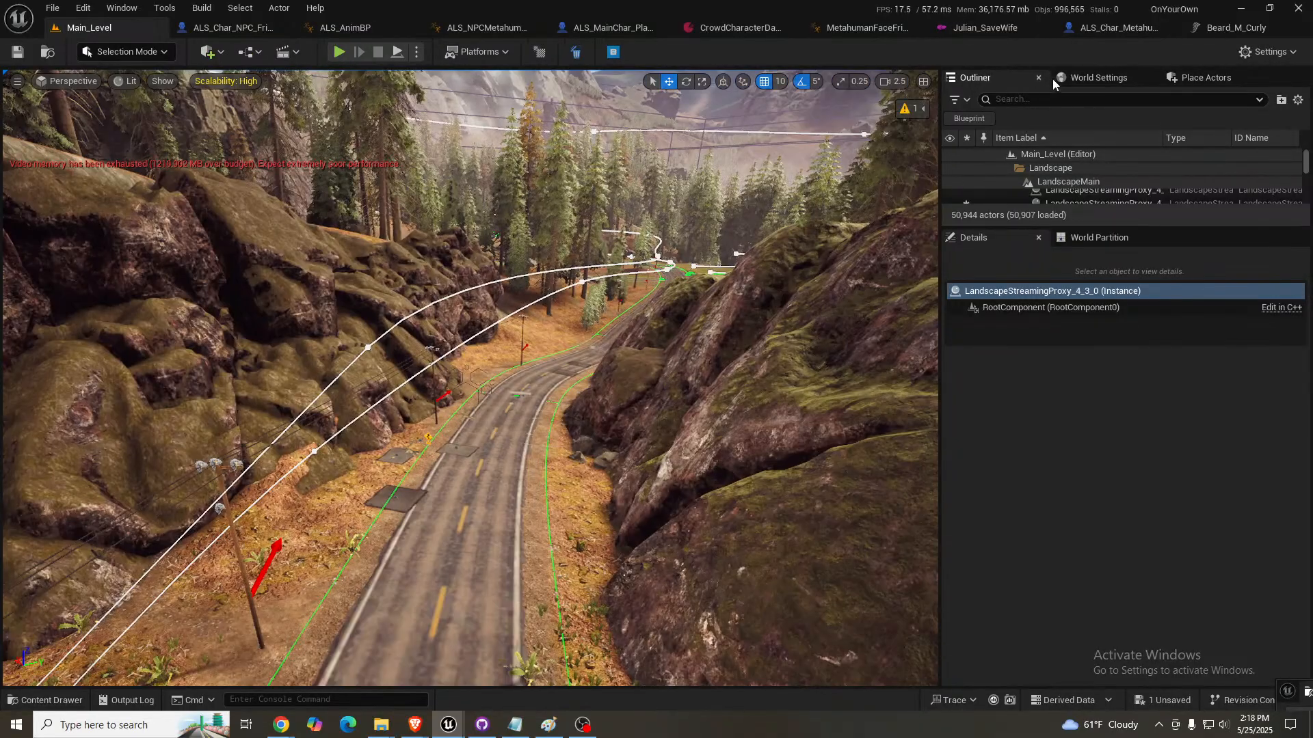
left_click(1169, 86)
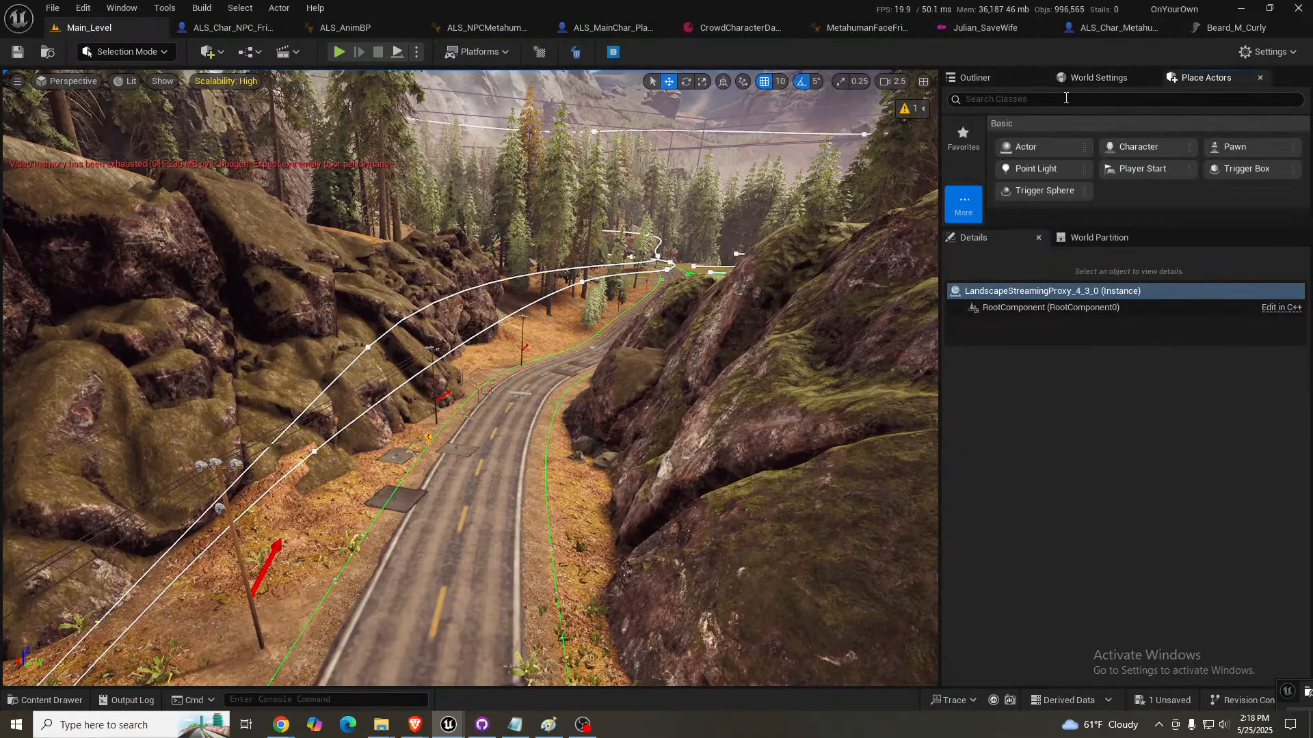
left_click(1054, 100)
type("trees")
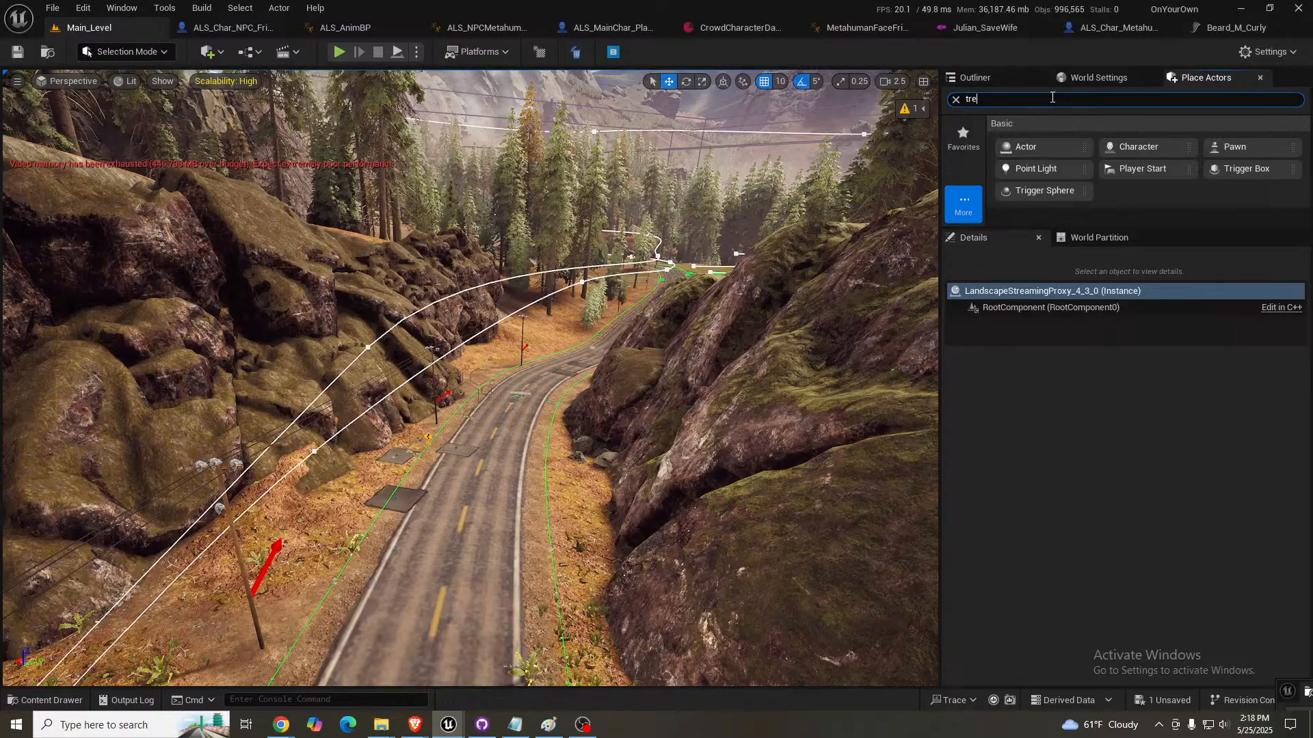
- Search the level's actors for pf_tree, select PF_Tree_Foliage_SmallArea and load its unloaded areas
left_click(998, 81)
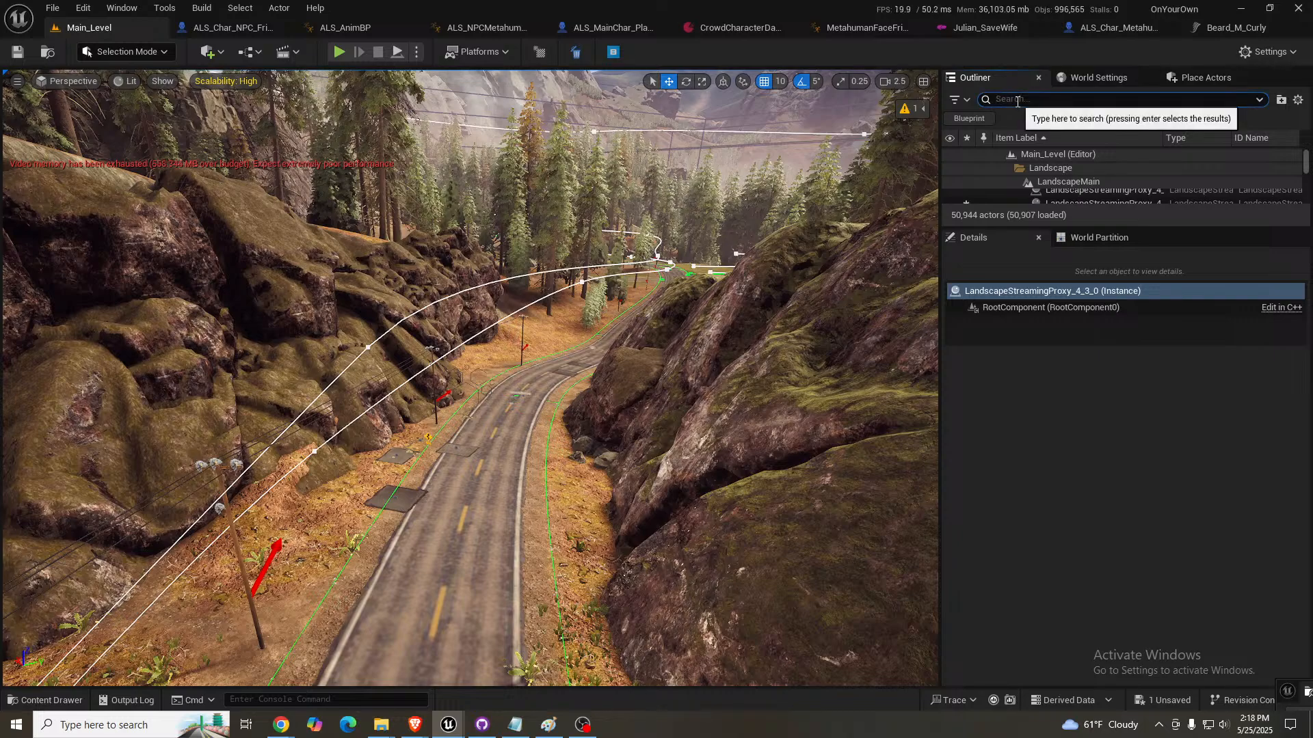
type("pf_tree")
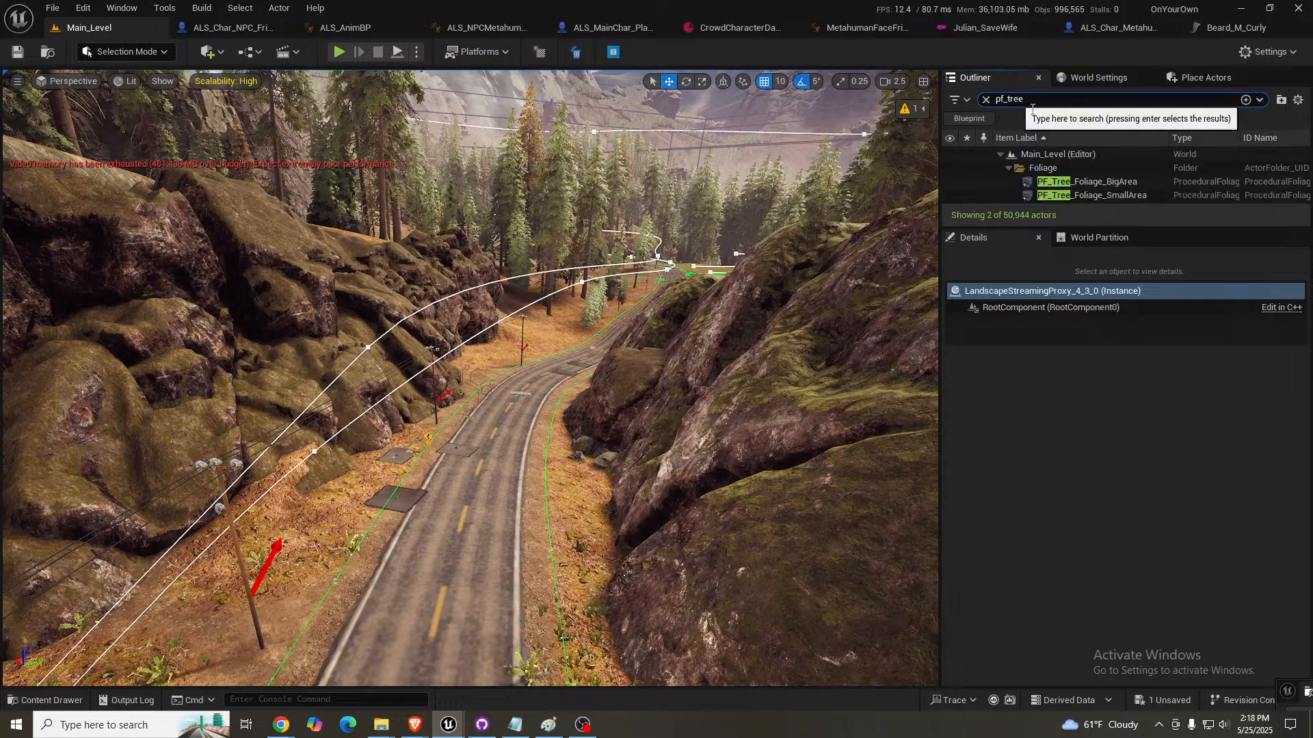
left_click(1098, 195)
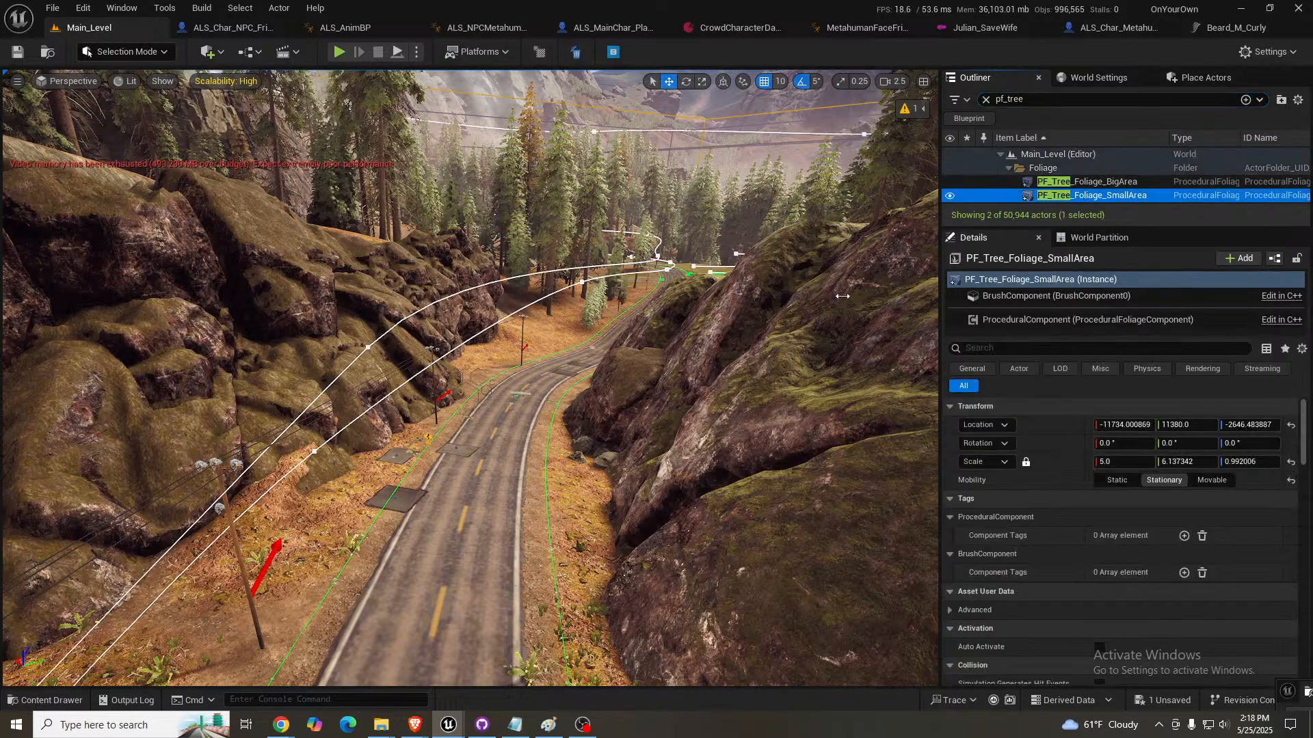
scroll(1092, 509, "down", 8)
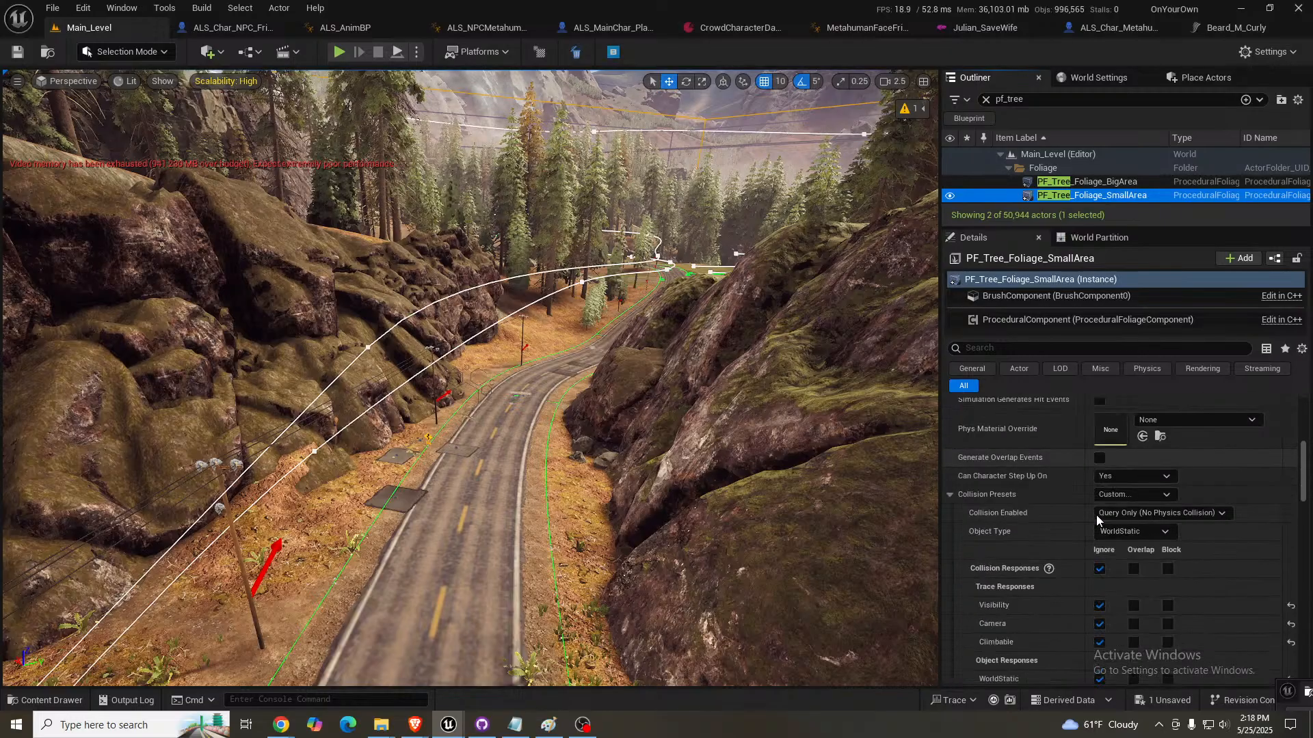
scroll(1095, 520, "down", 10)
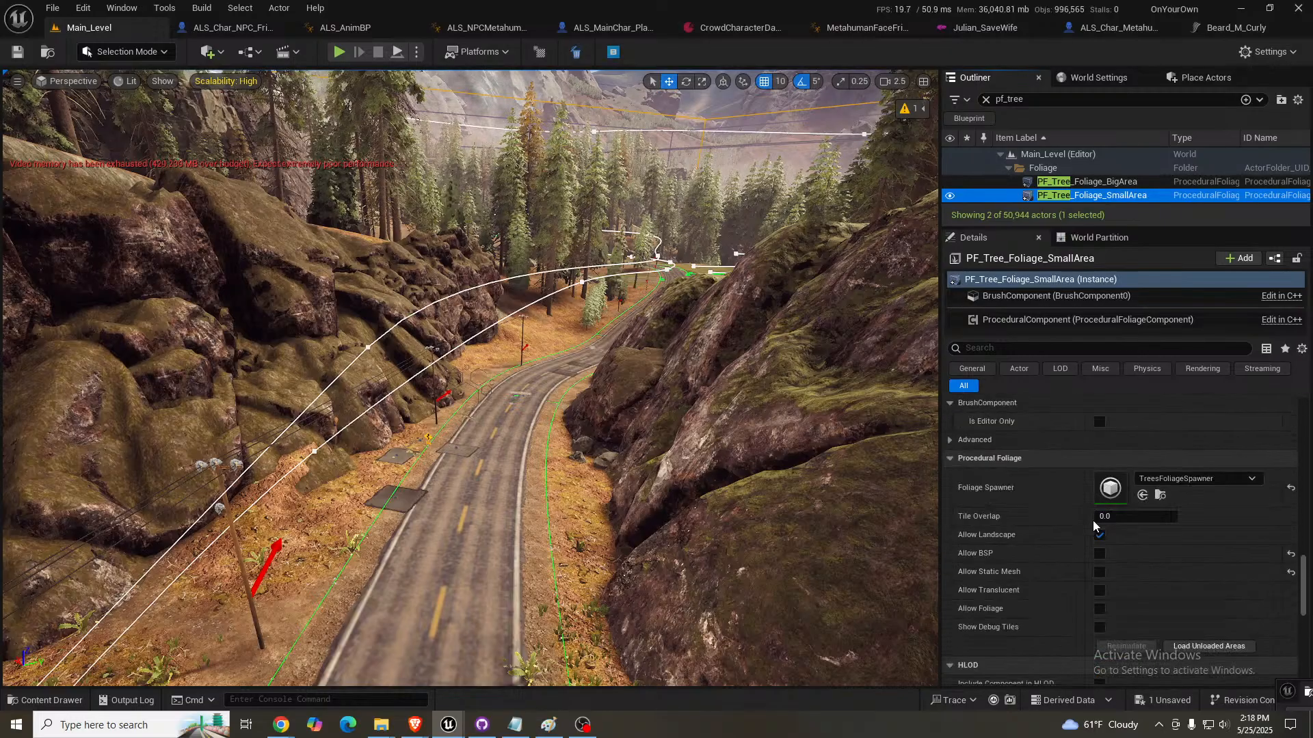
left_click(1207, 646)
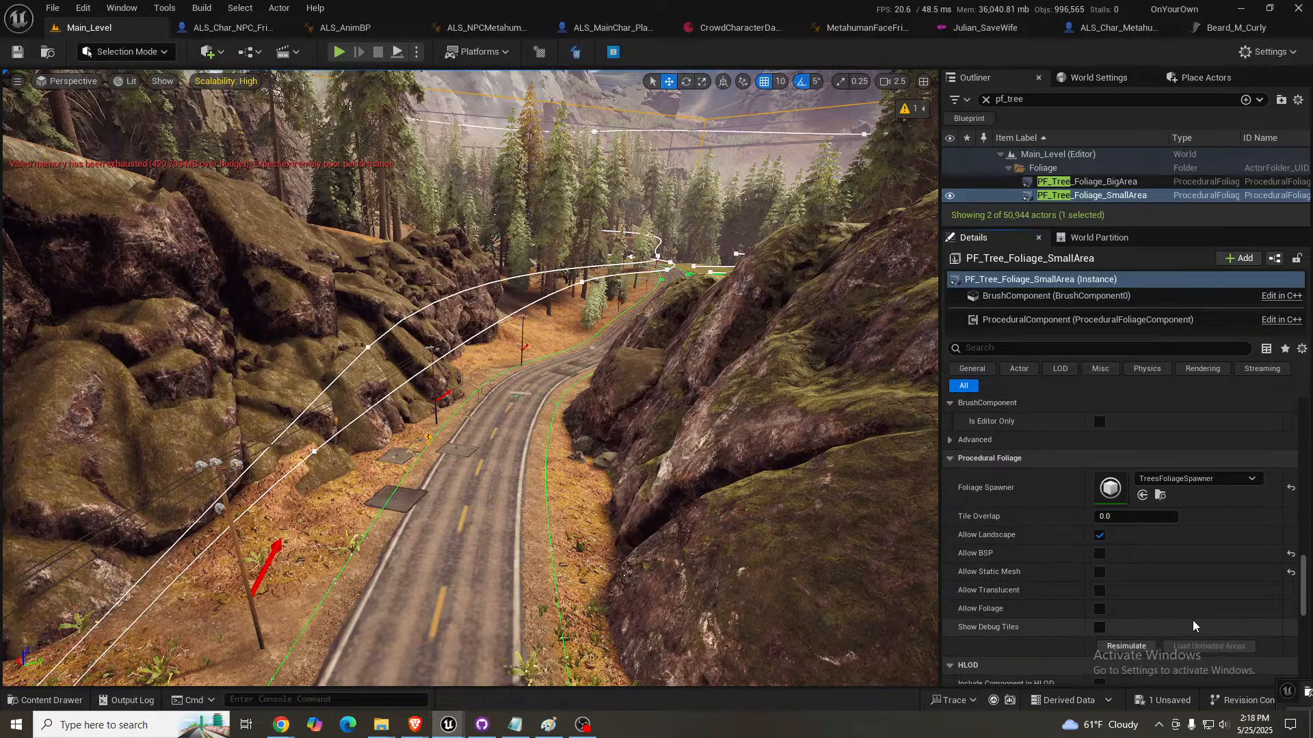
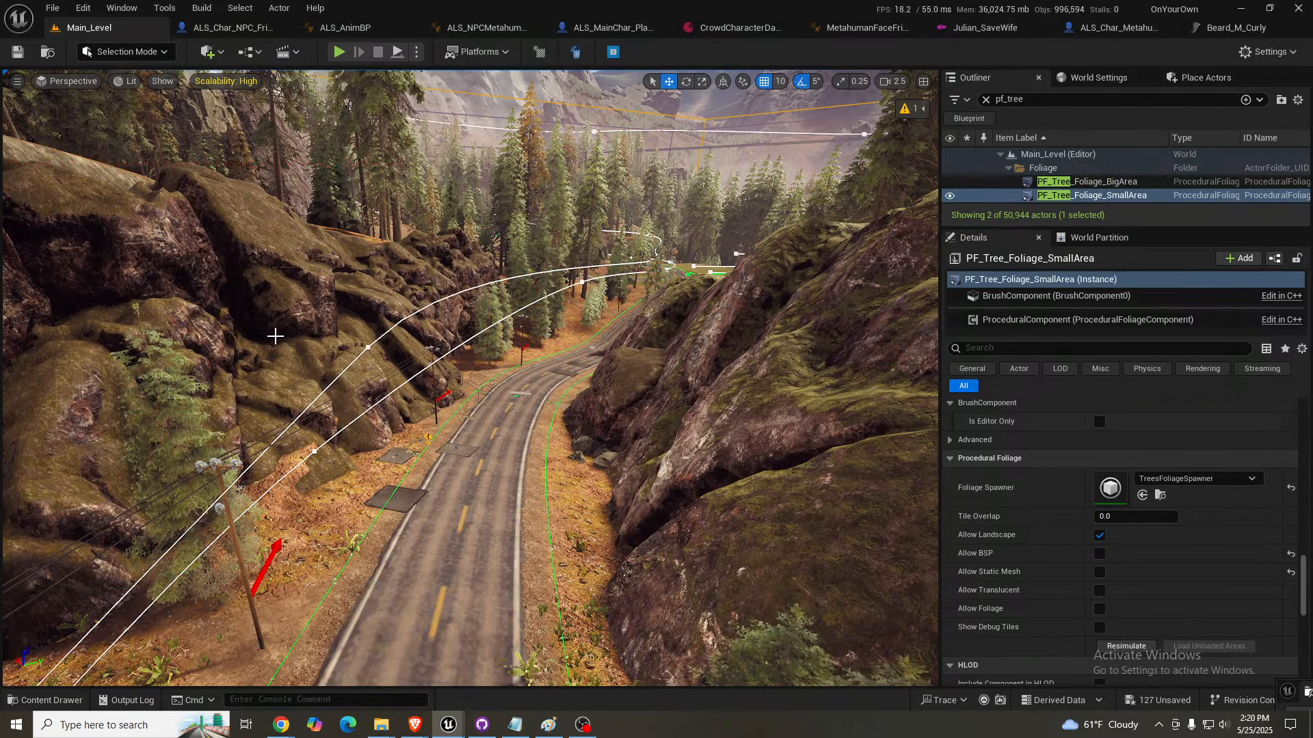
- Duplicate the tree scatter on the flat-topped mossy rock and move the copy toward the lower rocks beside the road
right_click_drag(275, 336, 76, 373)
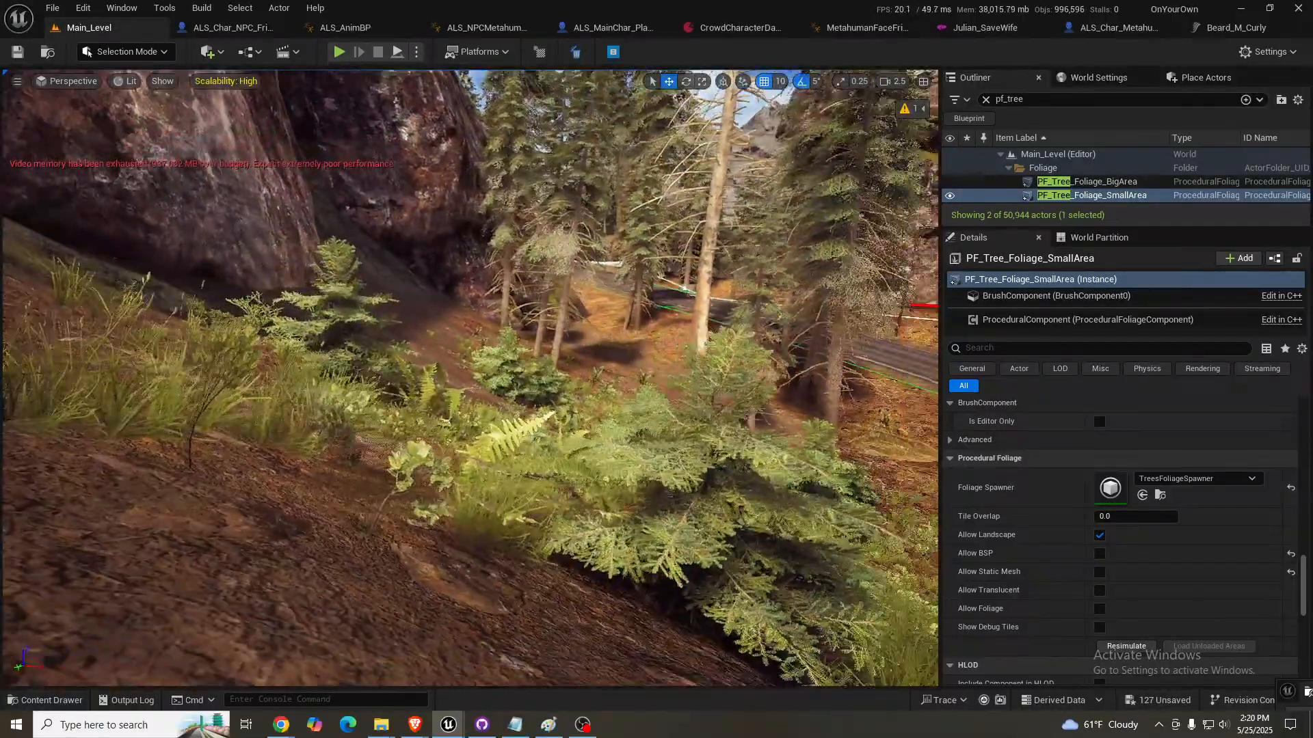
right_click_drag(462, 478, 597, 432)
key("w")
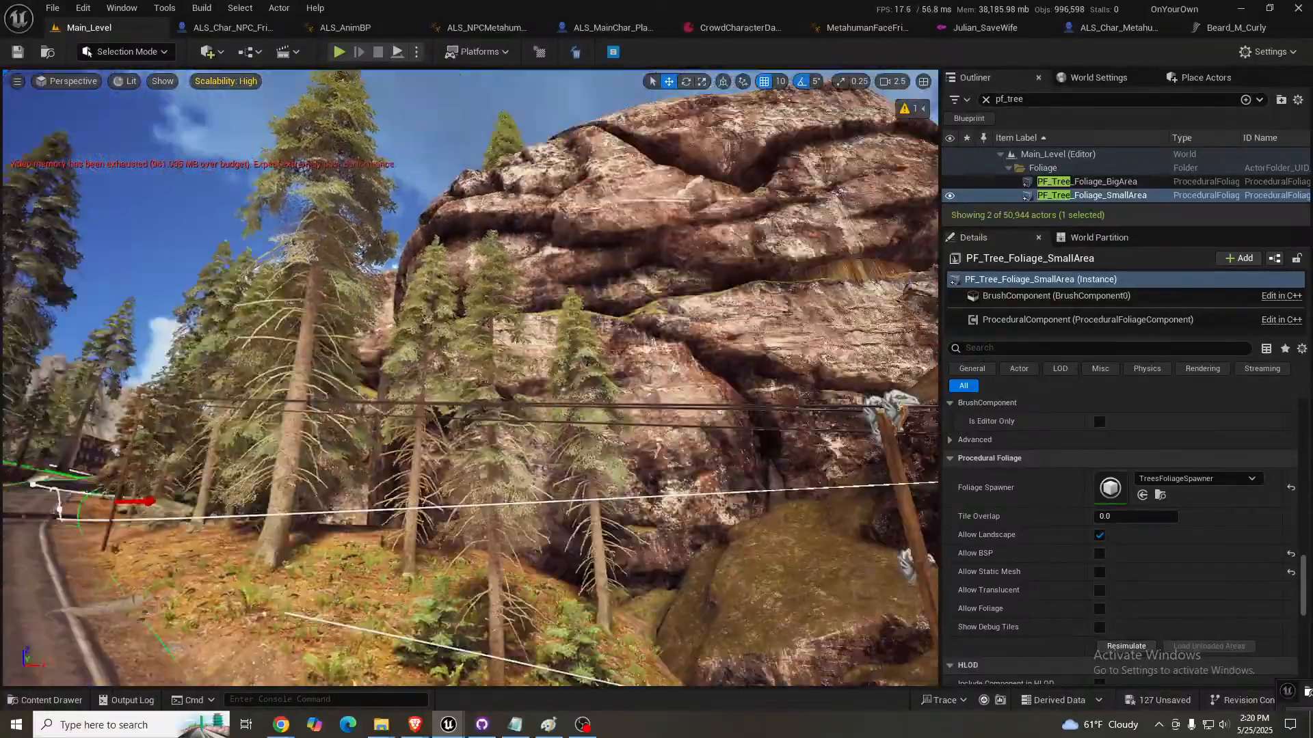
right_click_drag(598, 432, 639, 409)
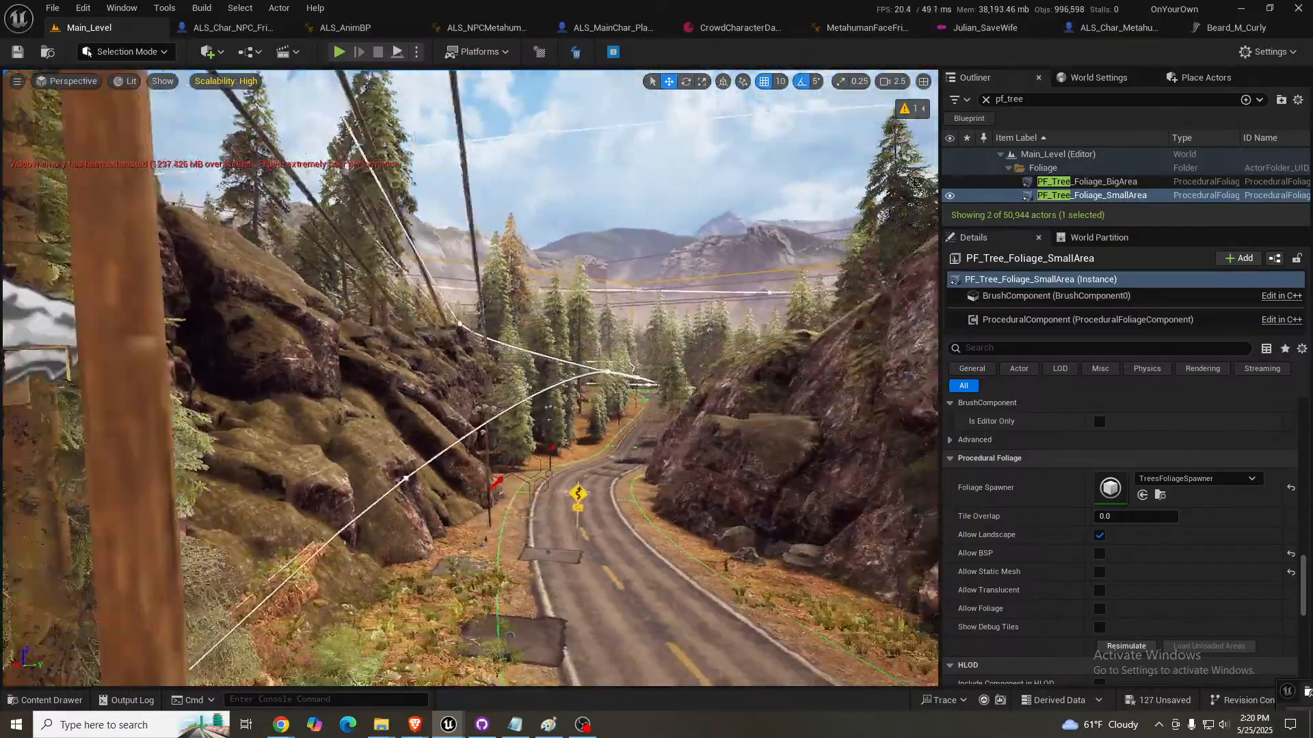
mouse_move(638, 408)
right_mouse_down()
mouse_move(647, 434)
mouse_move(627, 429)
right_mouse_up()
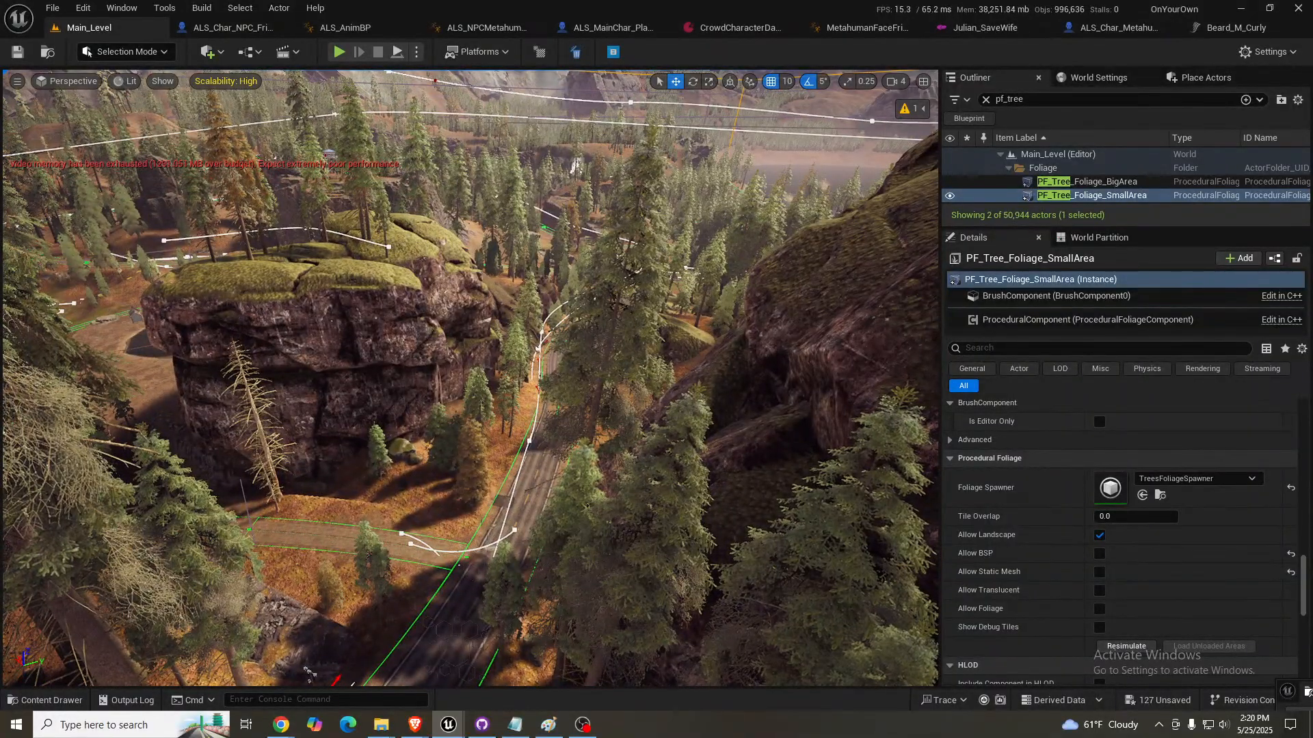
left_click(363, 215)
left_click(373, 226)
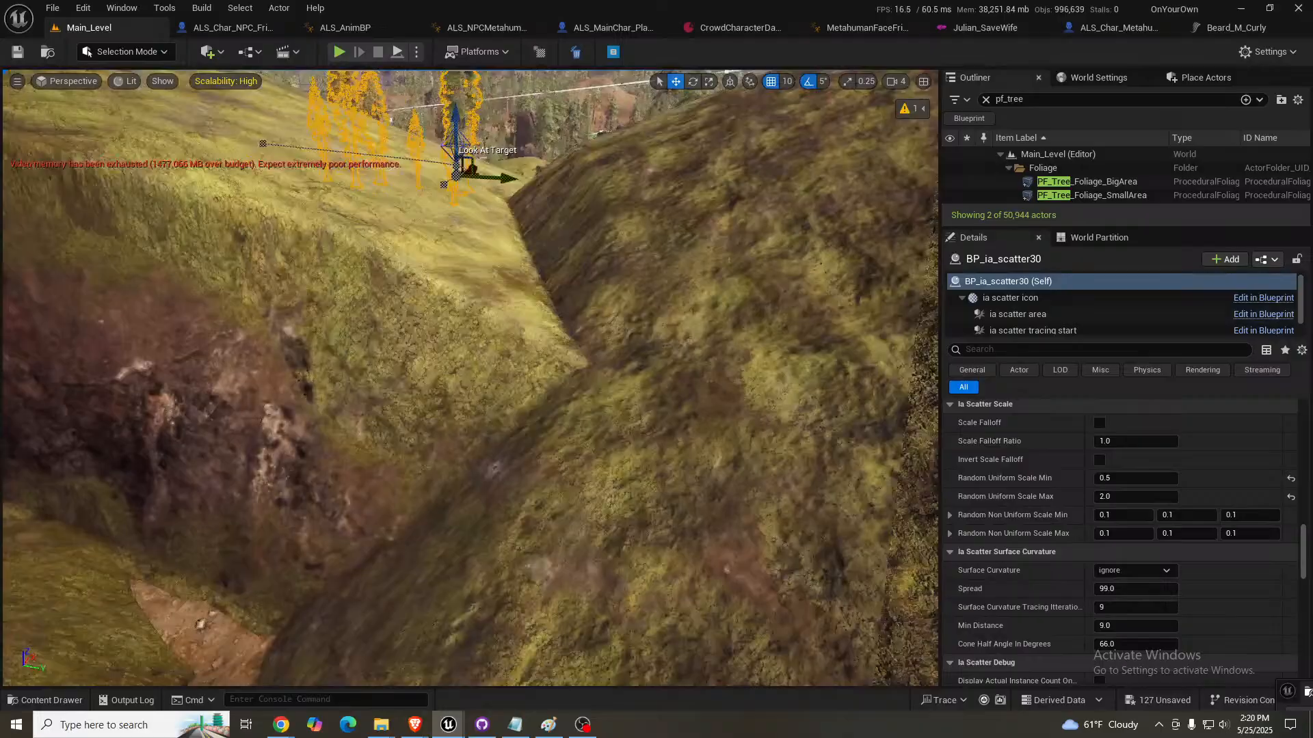
right_click_drag(438, 307, 382, 356)
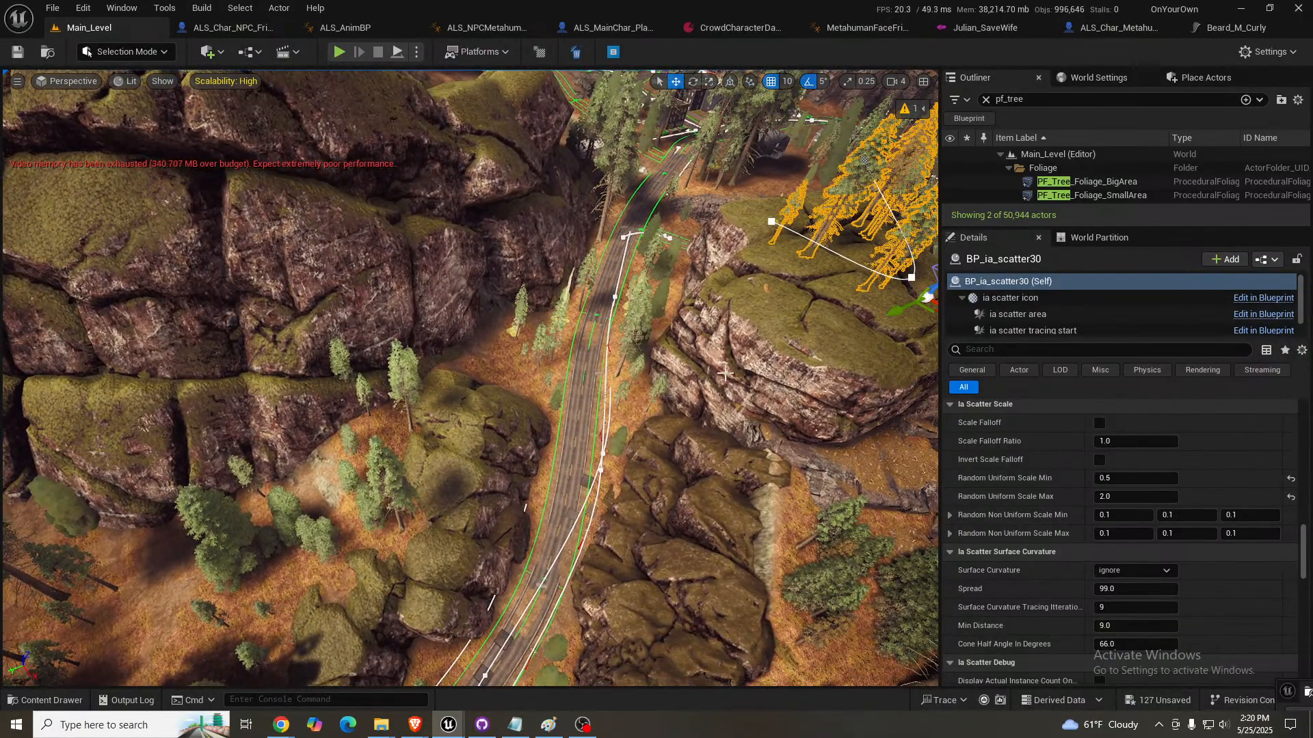
right_click_drag(822, 235, 882, 232)
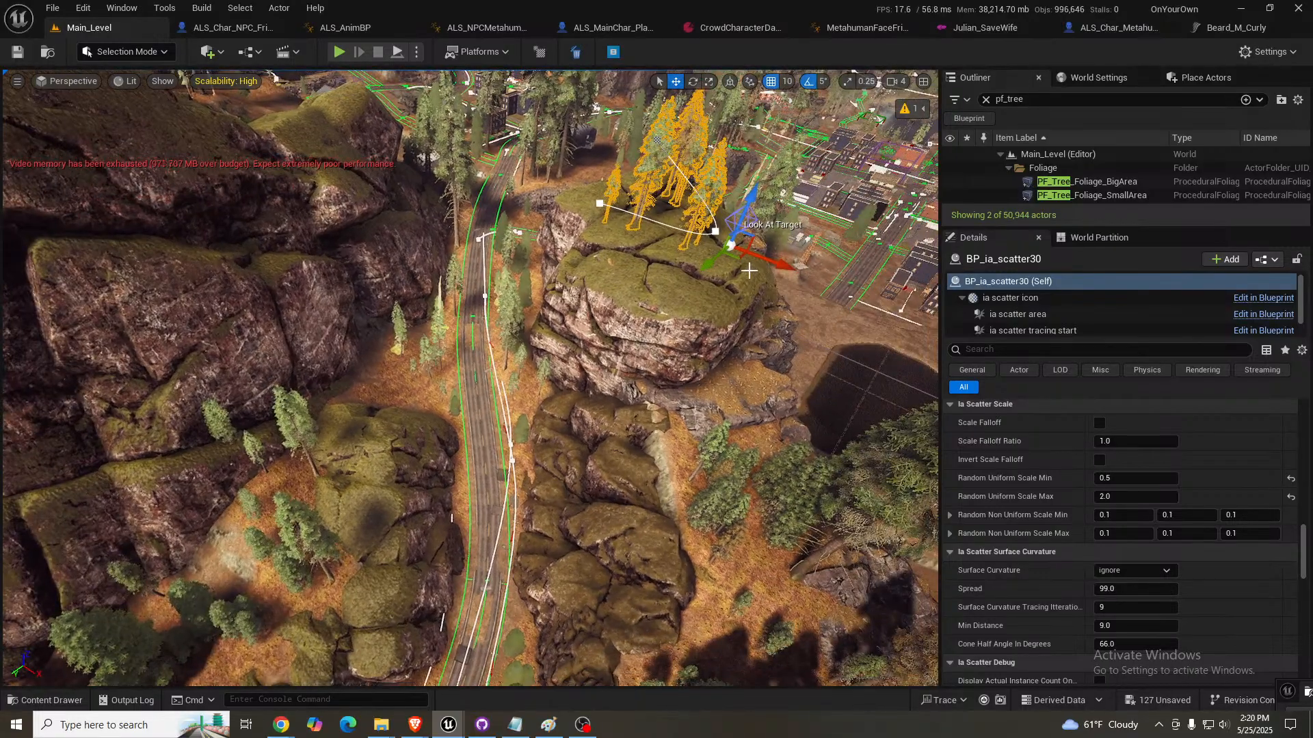
left_click_drag(749, 270, 649, 662, "alt")
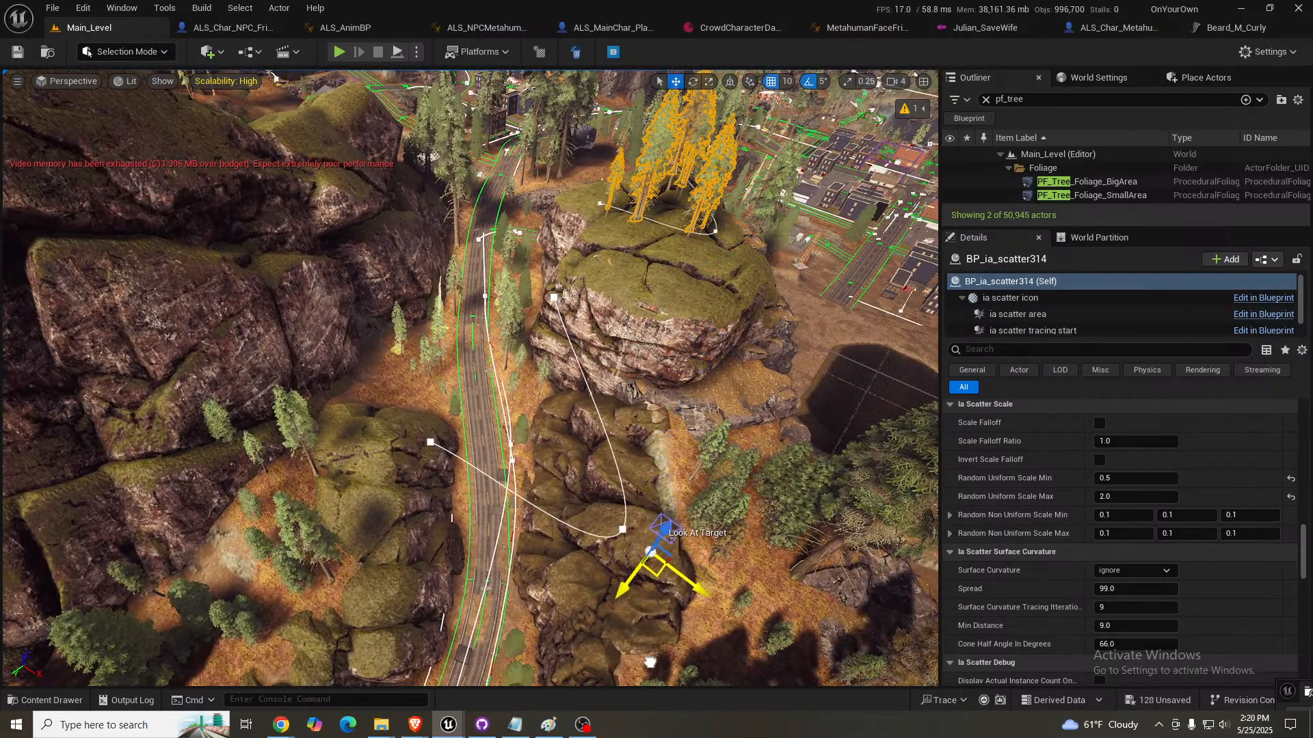
right_click_drag(649, 662, 690, 605)
- Shift the copied tree scatter onto the roadside rocks and move its spline point off the road to the rocks' far end
key("s")
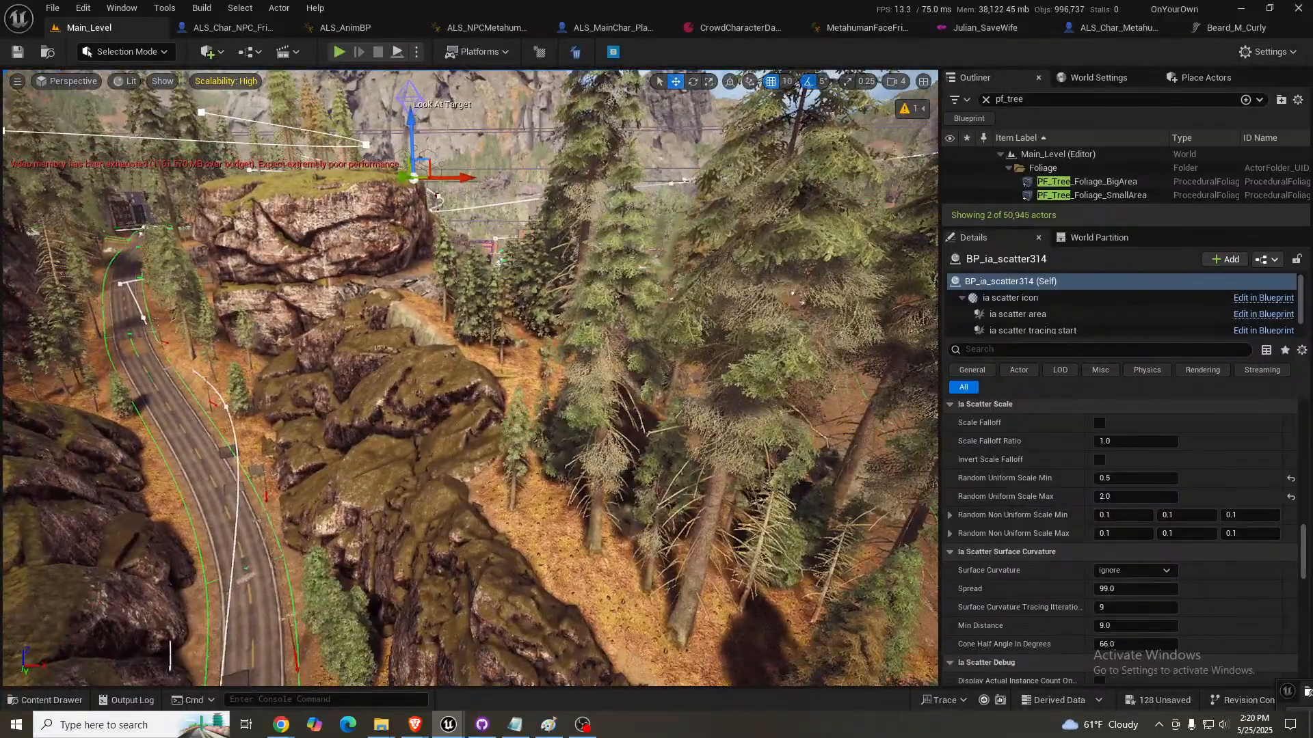
left_click_drag(419, 169, 542, 509)
right_click_drag(541, 509, 550, 542)
left_click(226, 431)
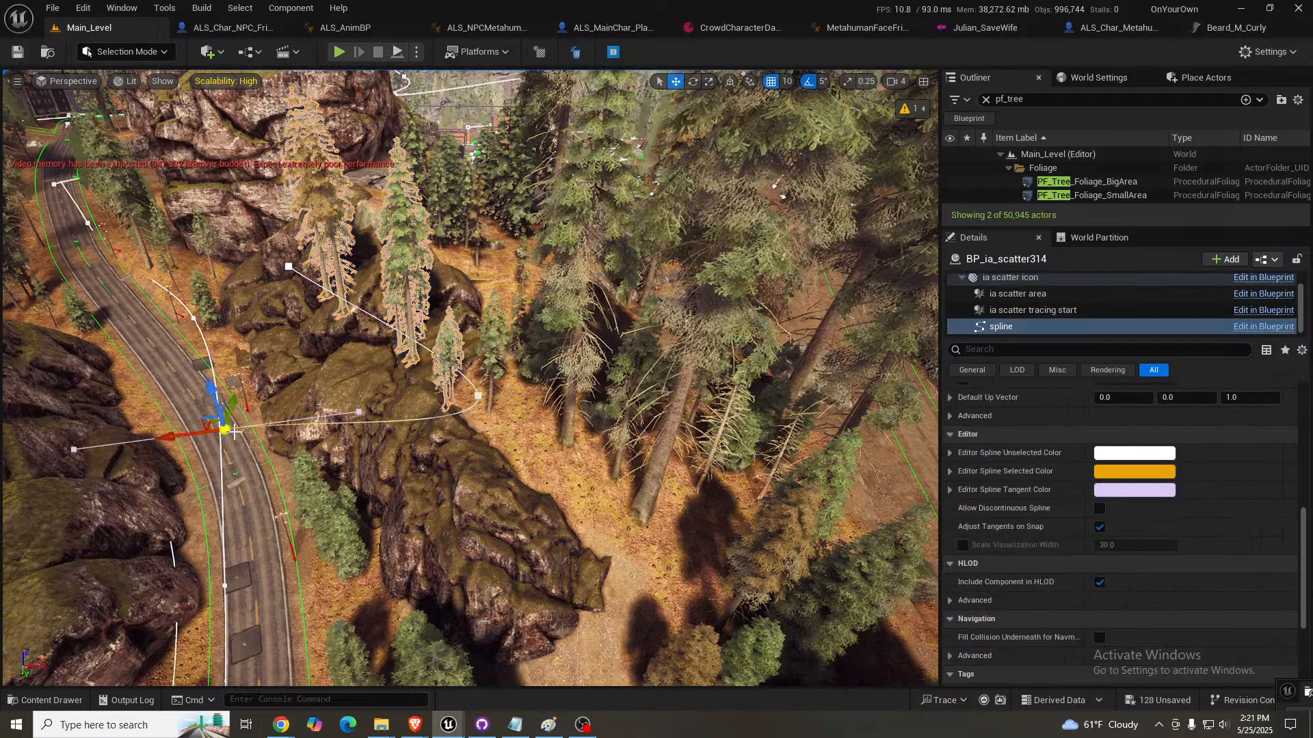
left_click_drag(210, 430, 492, 584)
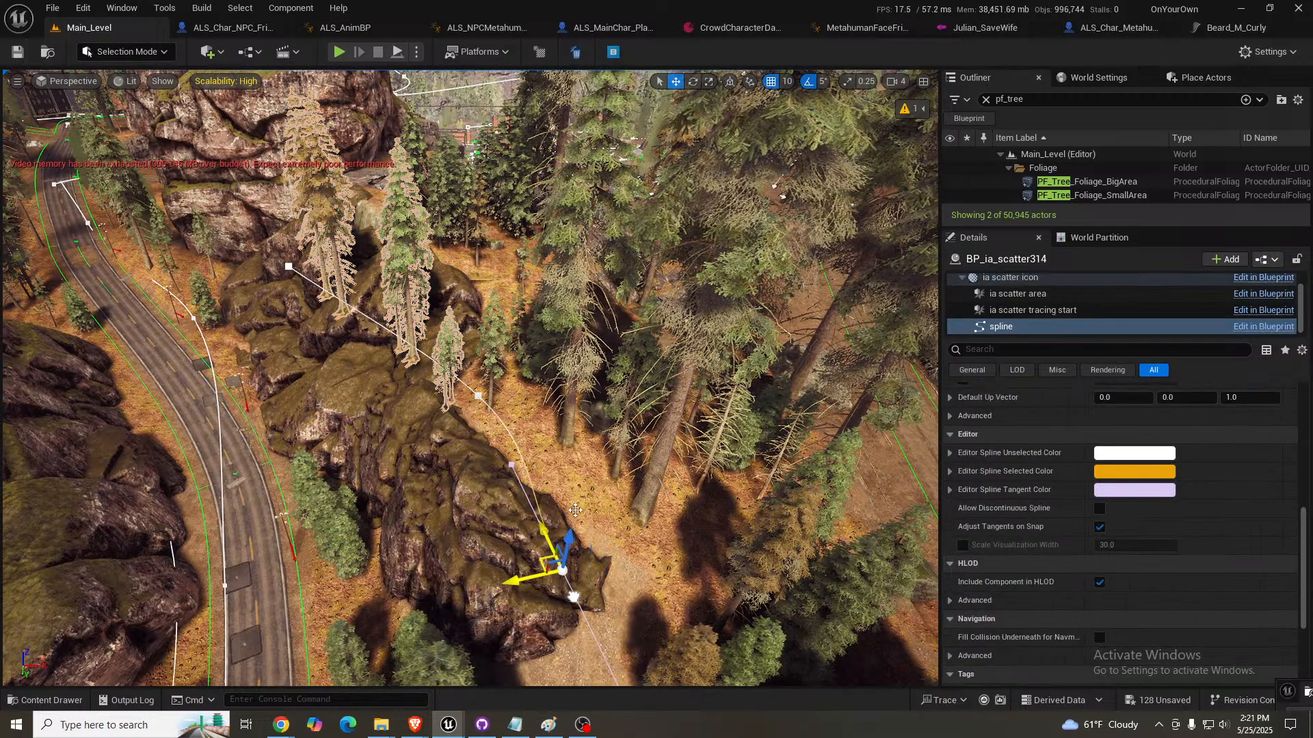
- Lower the point at the other end of the copied scatter's spline down the mossy rock face
right_click_drag(575, 510, 667, 456)
key("w")
scroll(575, 510, "down", 1)
key("s")
key("w")
key("s")
key("a")
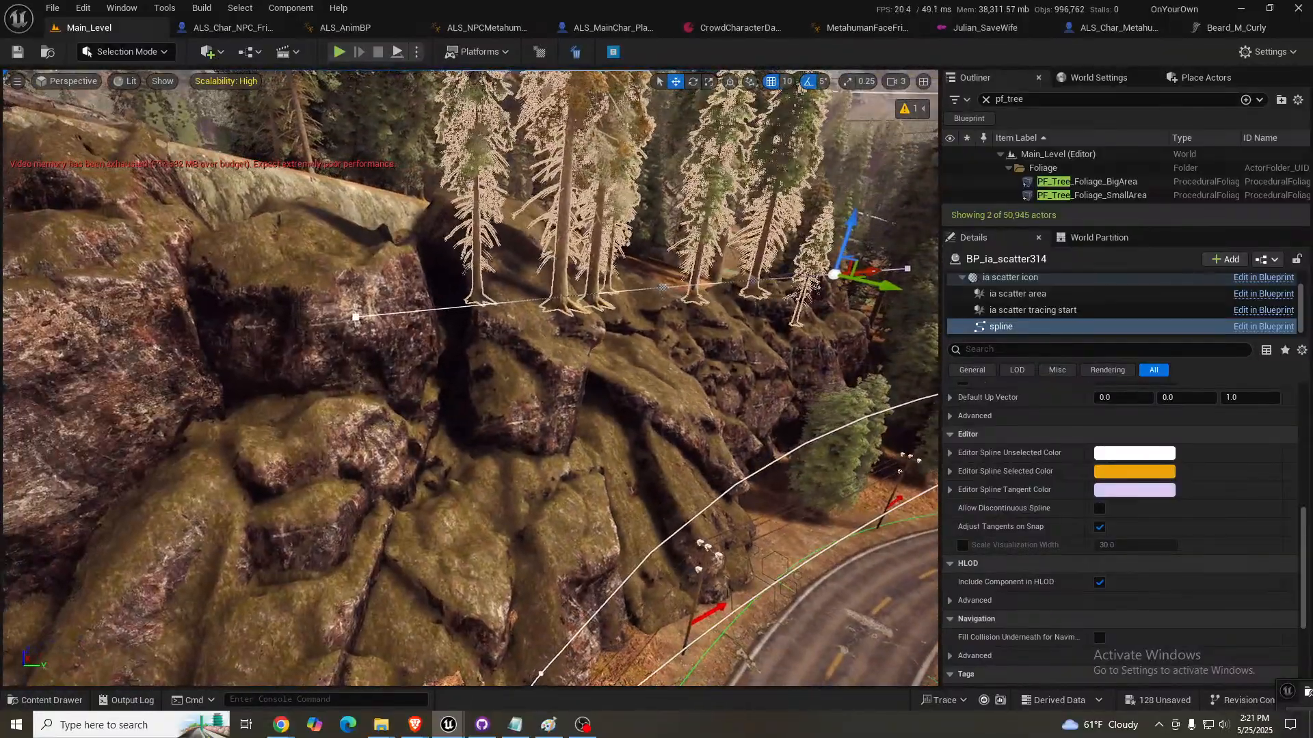
left_click(359, 318)
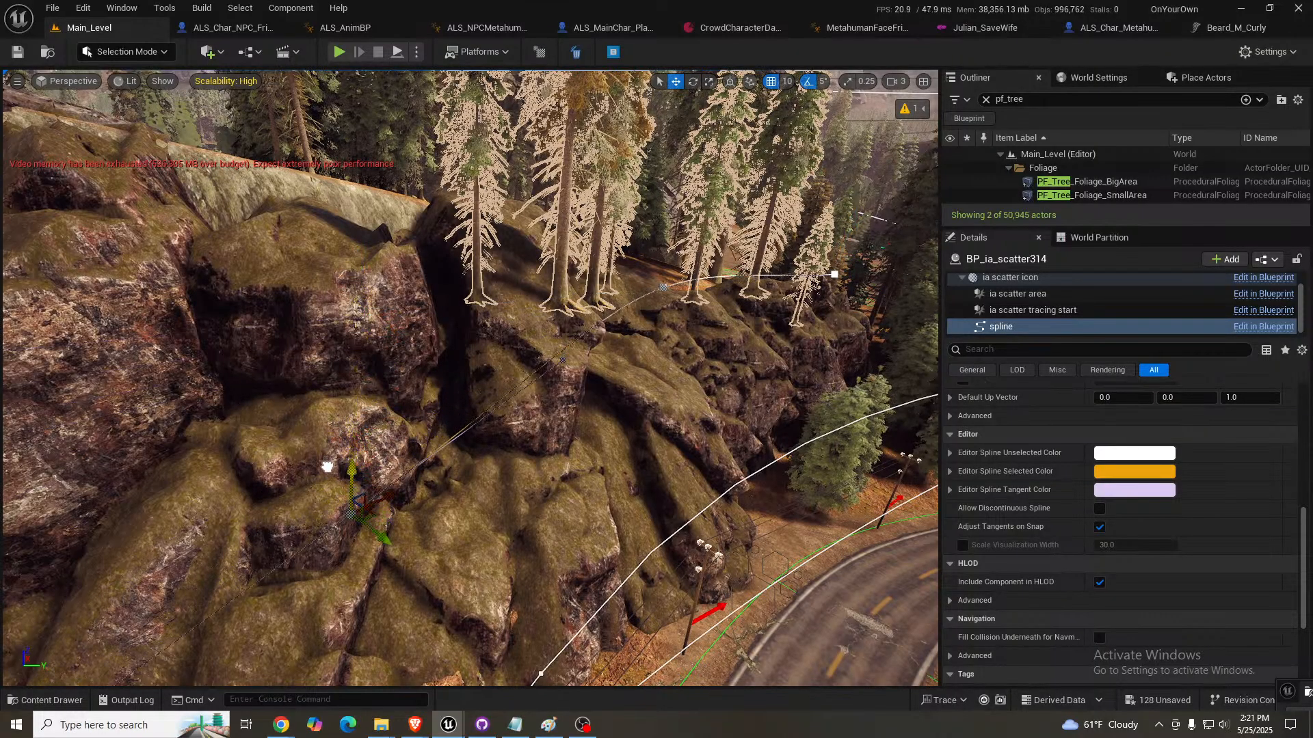
left_click_drag(327, 467, 329, 465)
mouse_move(342, 461)
right_mouse_down()
mouse_move(369, 462)
mouse_move(363, 431)
mouse_move(339, 434)
mouse_move(331, 452)
right_mouse_up()
- Check the new trees from road level, then select the road's landscape spline actor and review its properties
key("w")
key("s")
key("d")
key("a")
key("s")
key("q")
key("w")
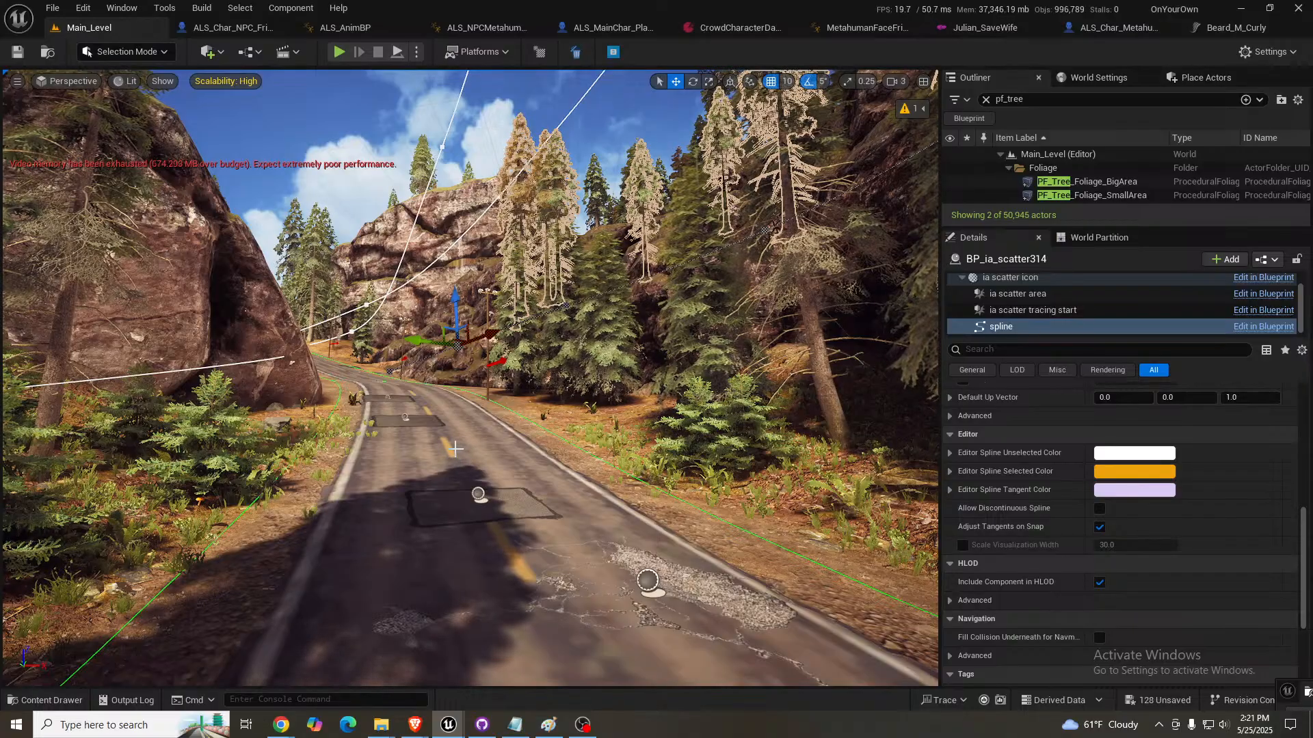
left_click(424, 523)
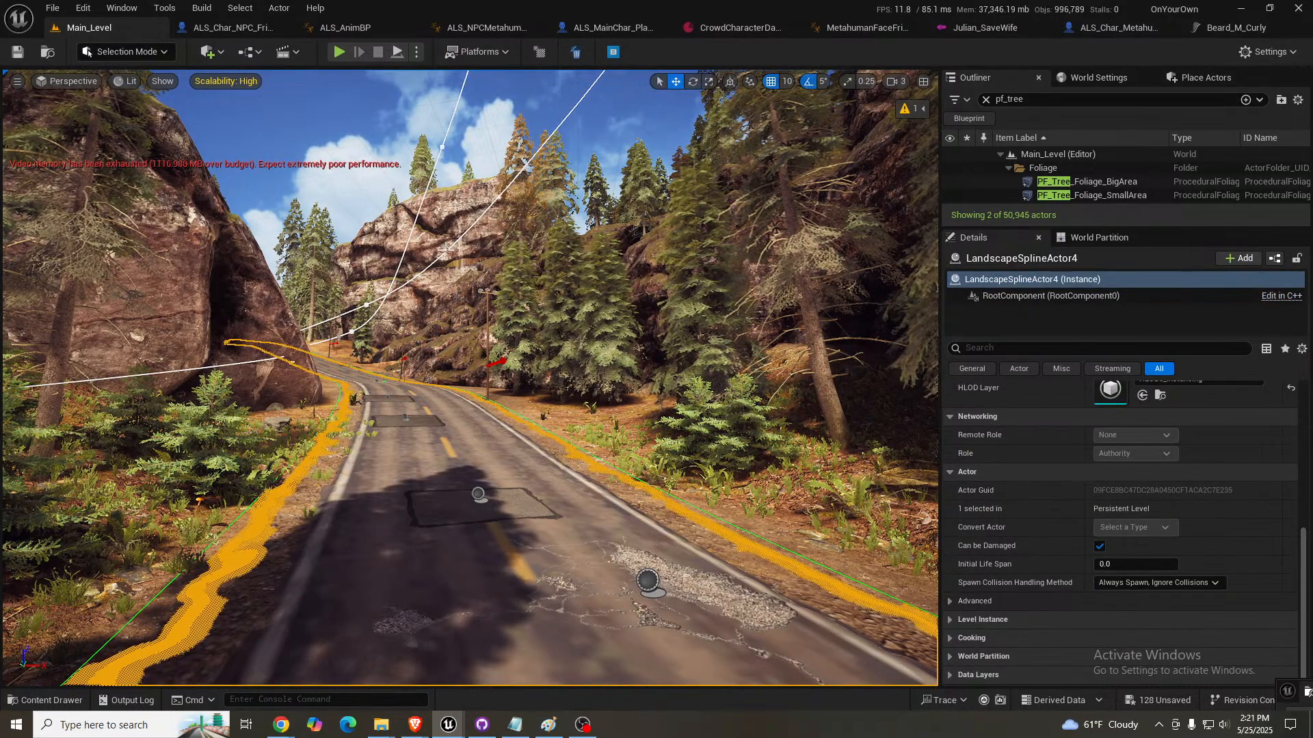
scroll(1060, 523, "up", 4)
scroll(1060, 525, "up", 1)
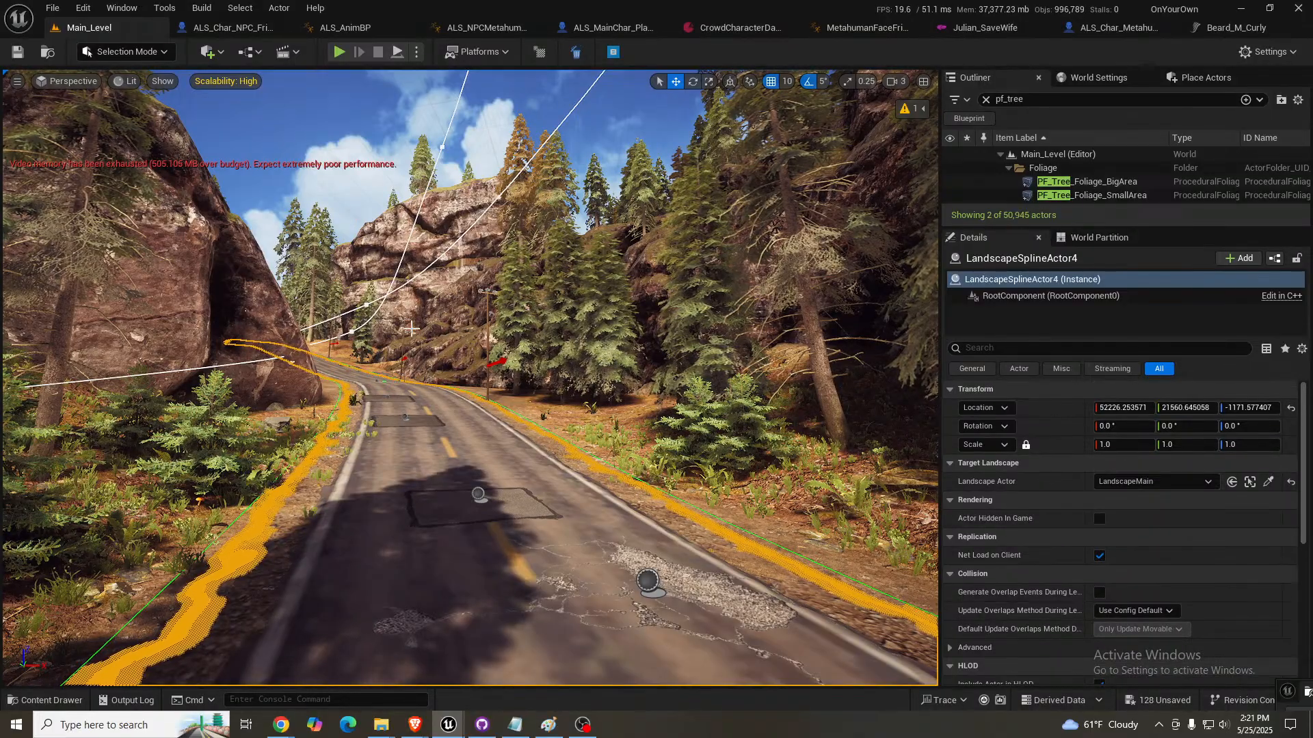
- In Landscape Mode's spline management, select the road control point before the bend and all its connected segments
key("shift+2")
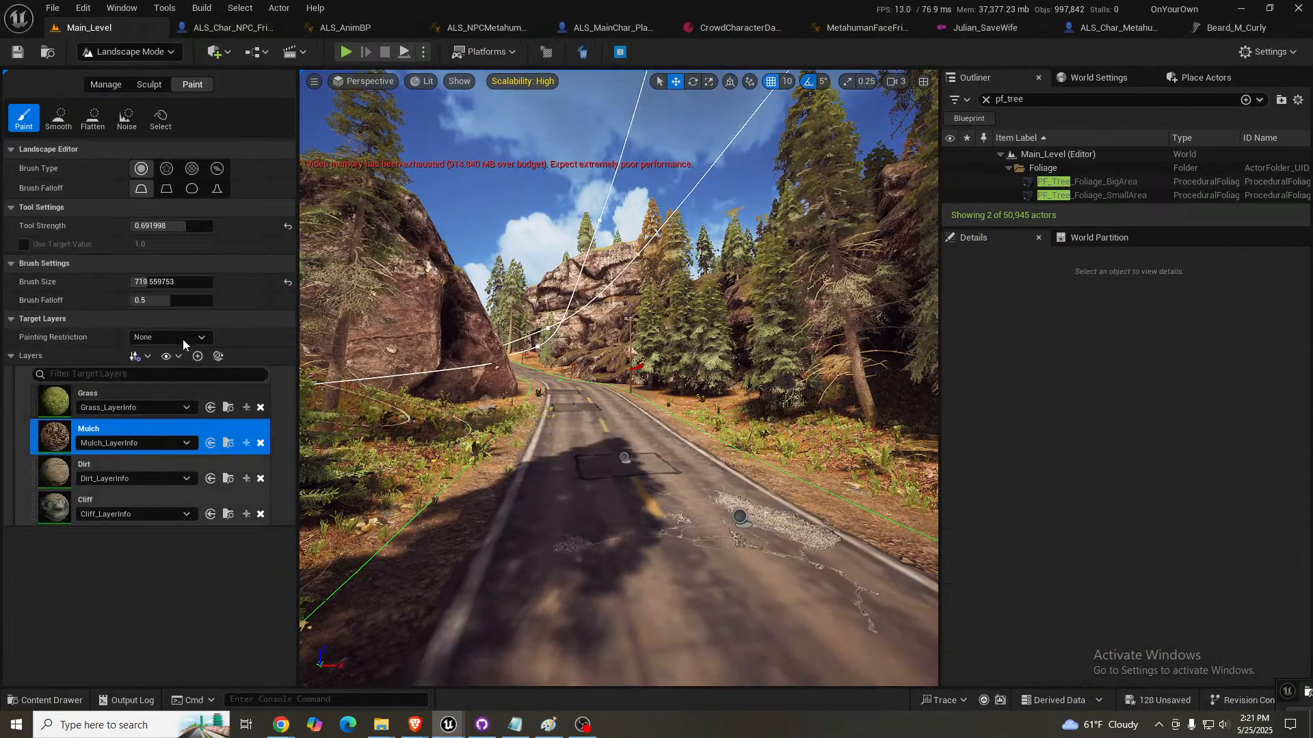
left_click(105, 85)
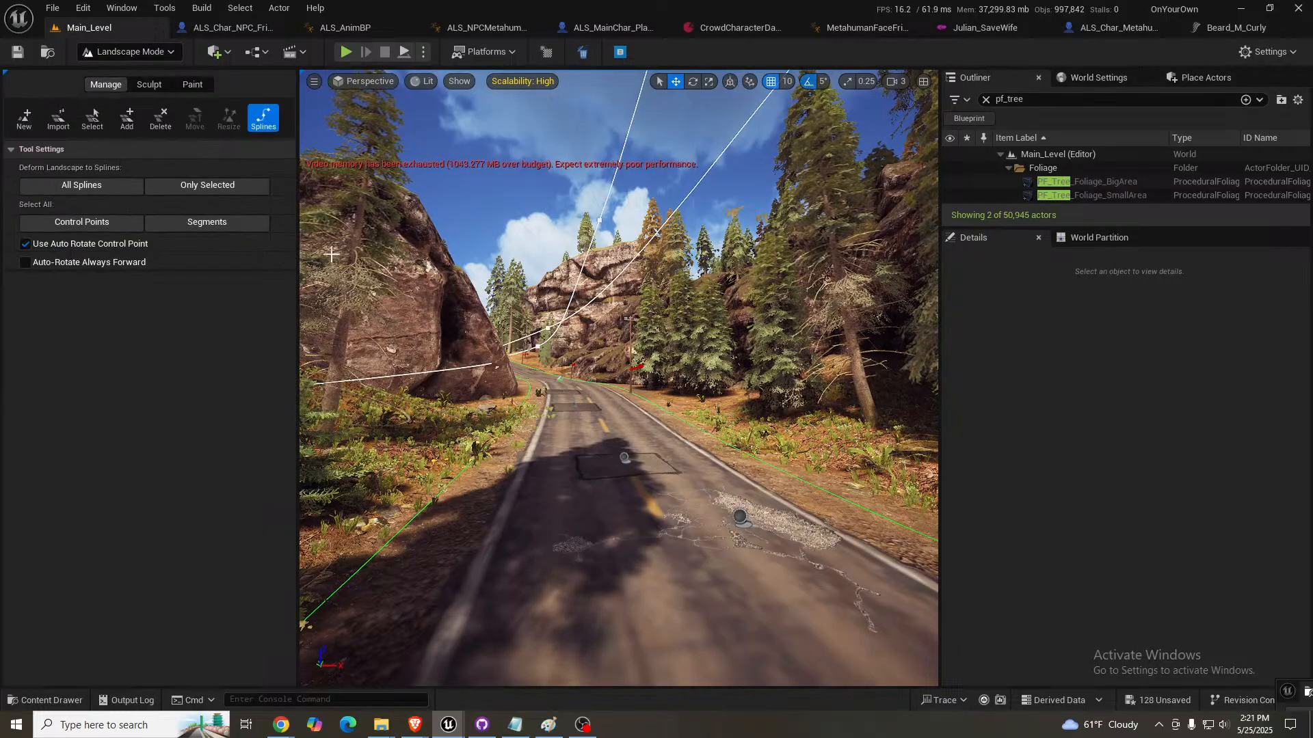
mouse_move(449, 624)
right_mouse_down()
mouse_move(586, 680)
mouse_move(460, 639)
right_mouse_up()
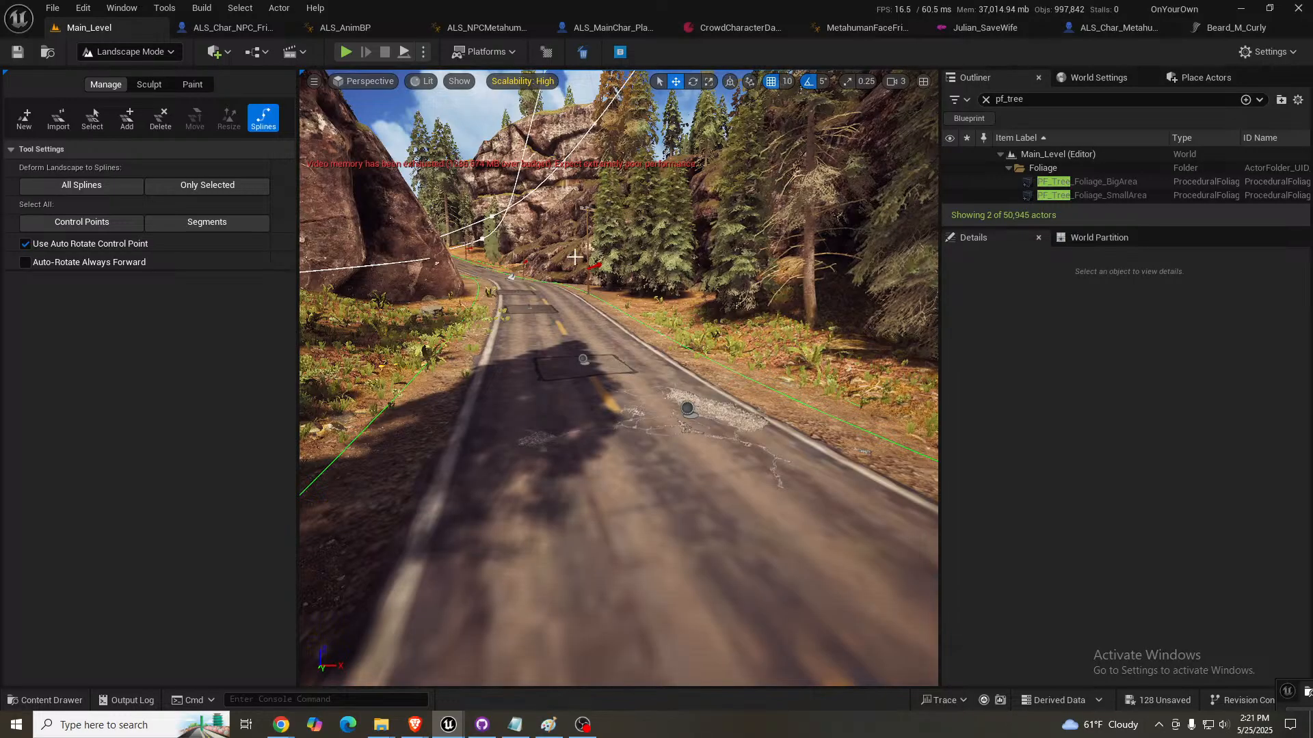
left_click(504, 269)
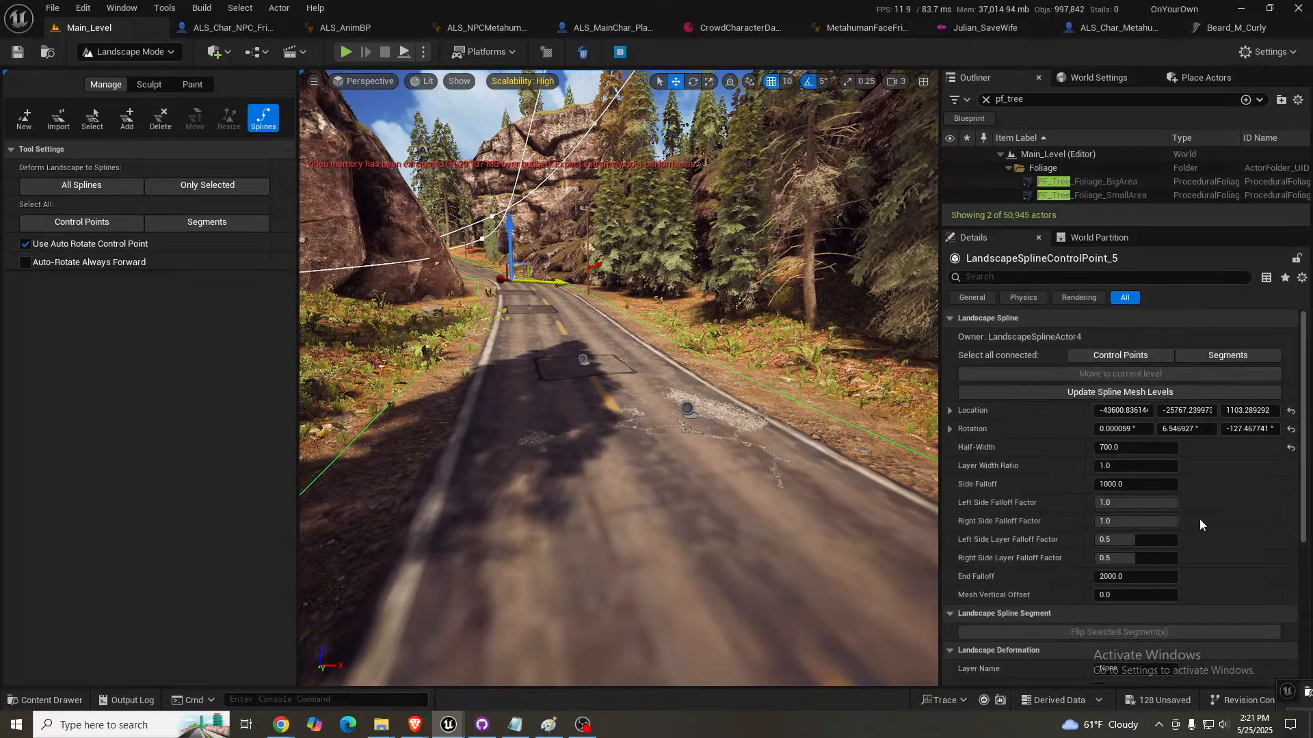
scroll(1224, 496, "down", 5)
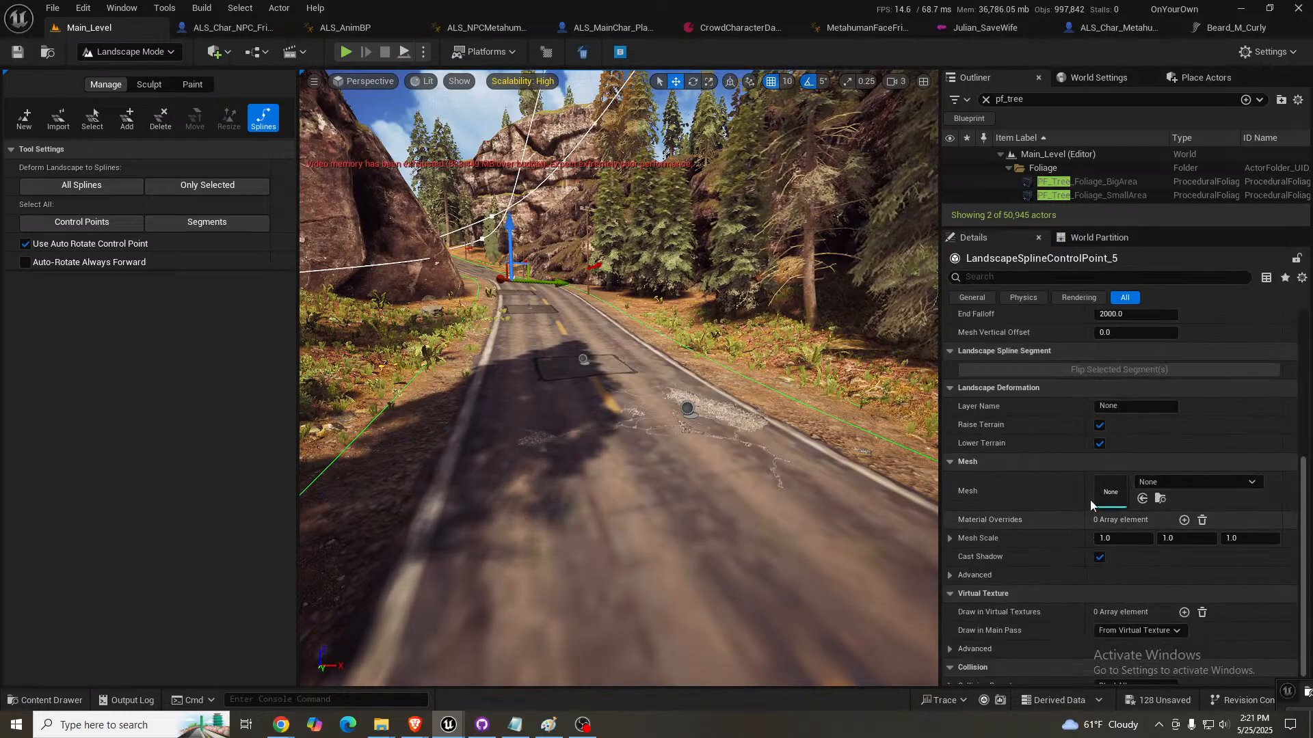
scroll(1206, 445, "up", 5)
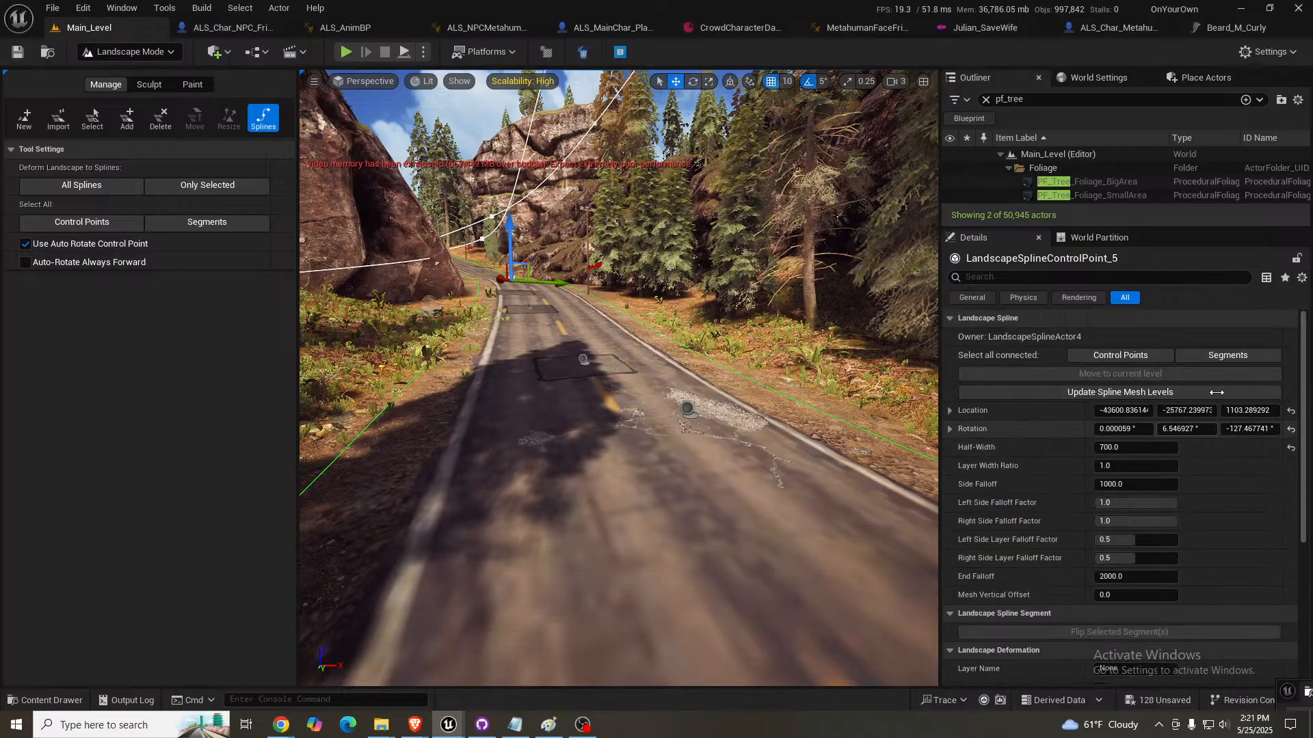
left_click(1228, 355)
- Open the segments' SM_Road_02_WithGravel_A_001 mesh to inspect it, and return to Main_Level in Selection Mode
scroll(1235, 505, "down", 2)
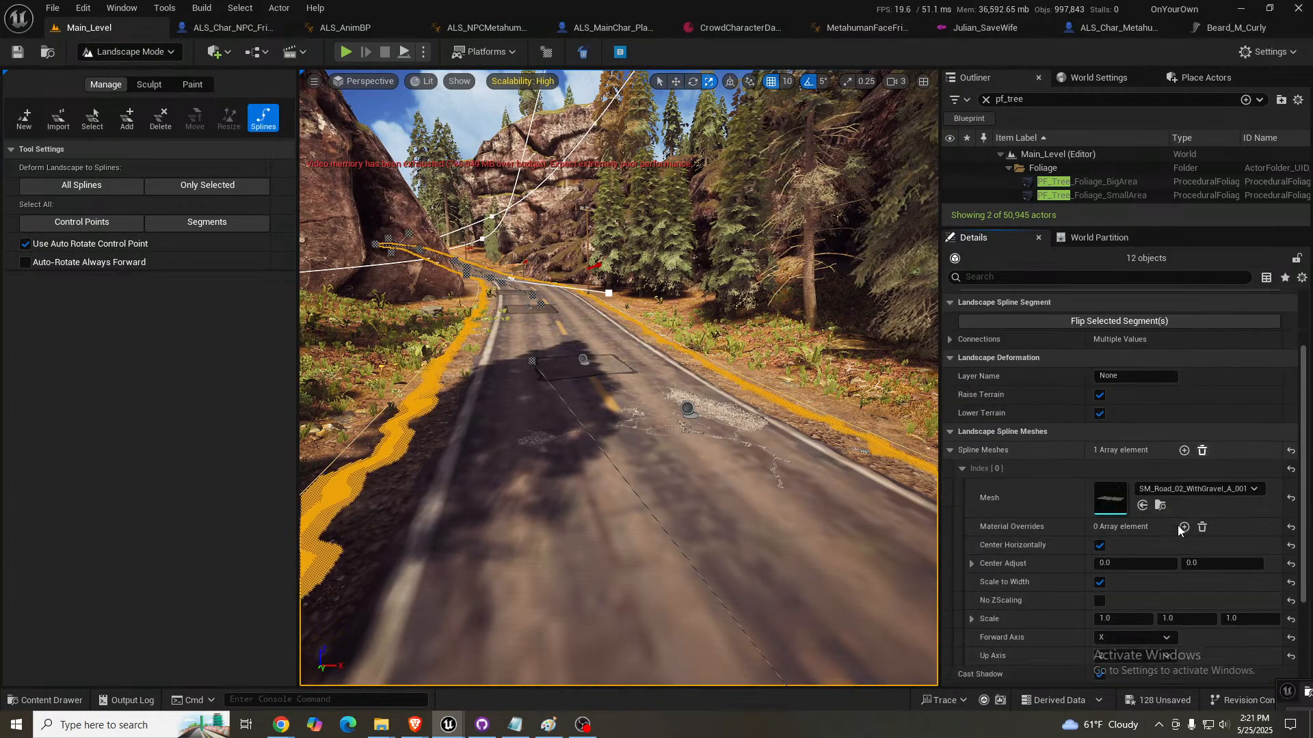
double_click(1109, 499)
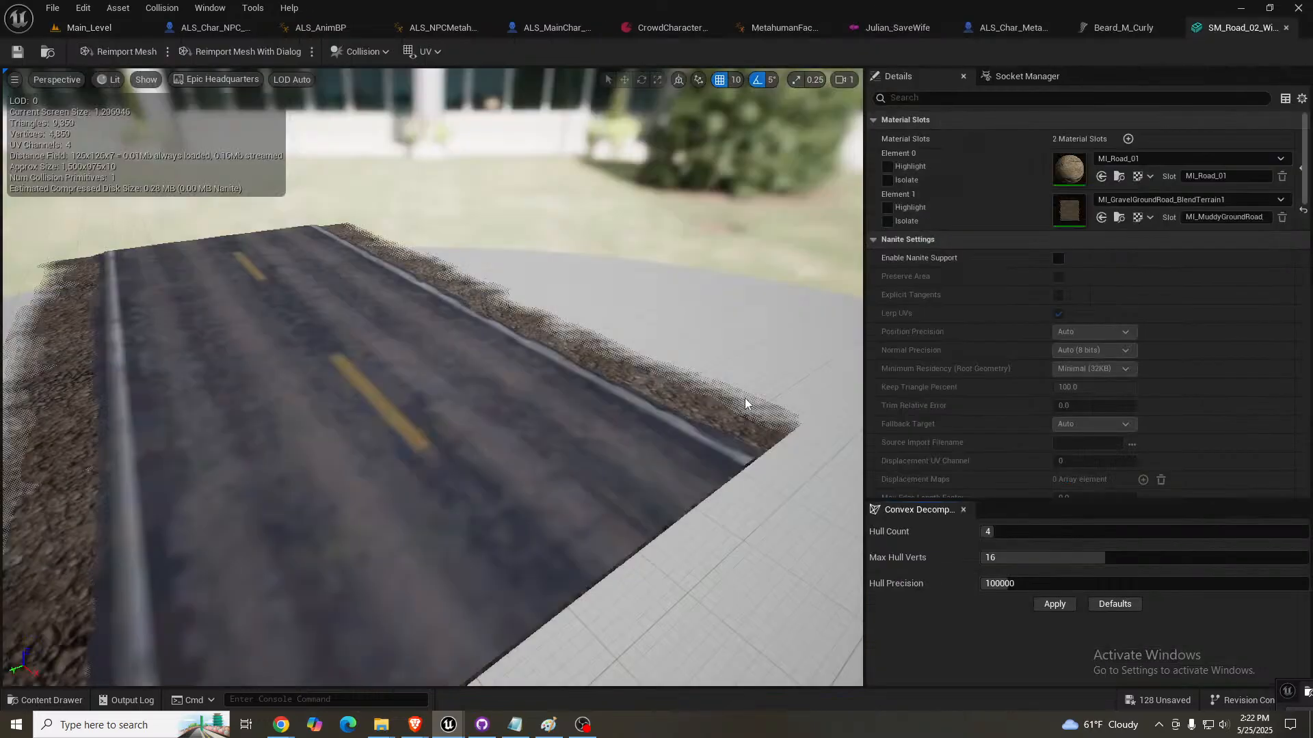
mouse_move(659, 412)
right_mouse_down()
mouse_move(643, 417)
mouse_move(643, 402)
right_mouse_up()
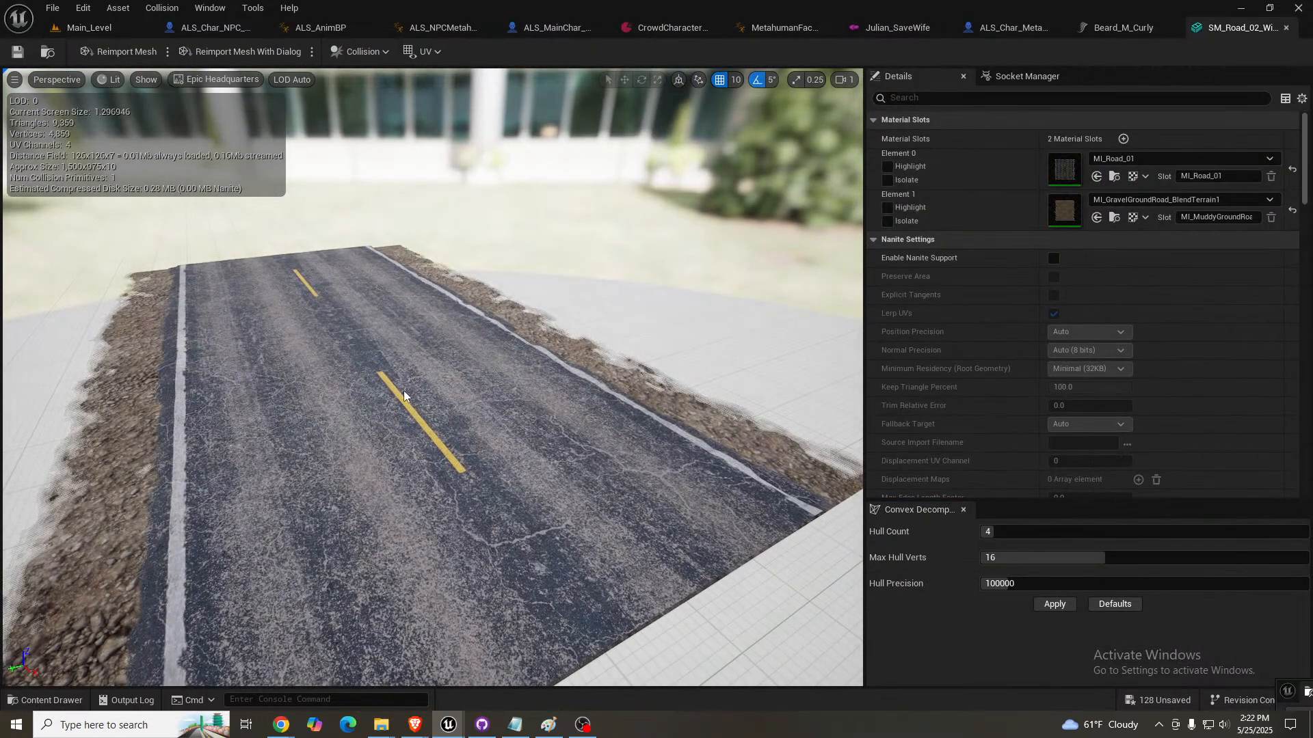
left_click(106, 26)
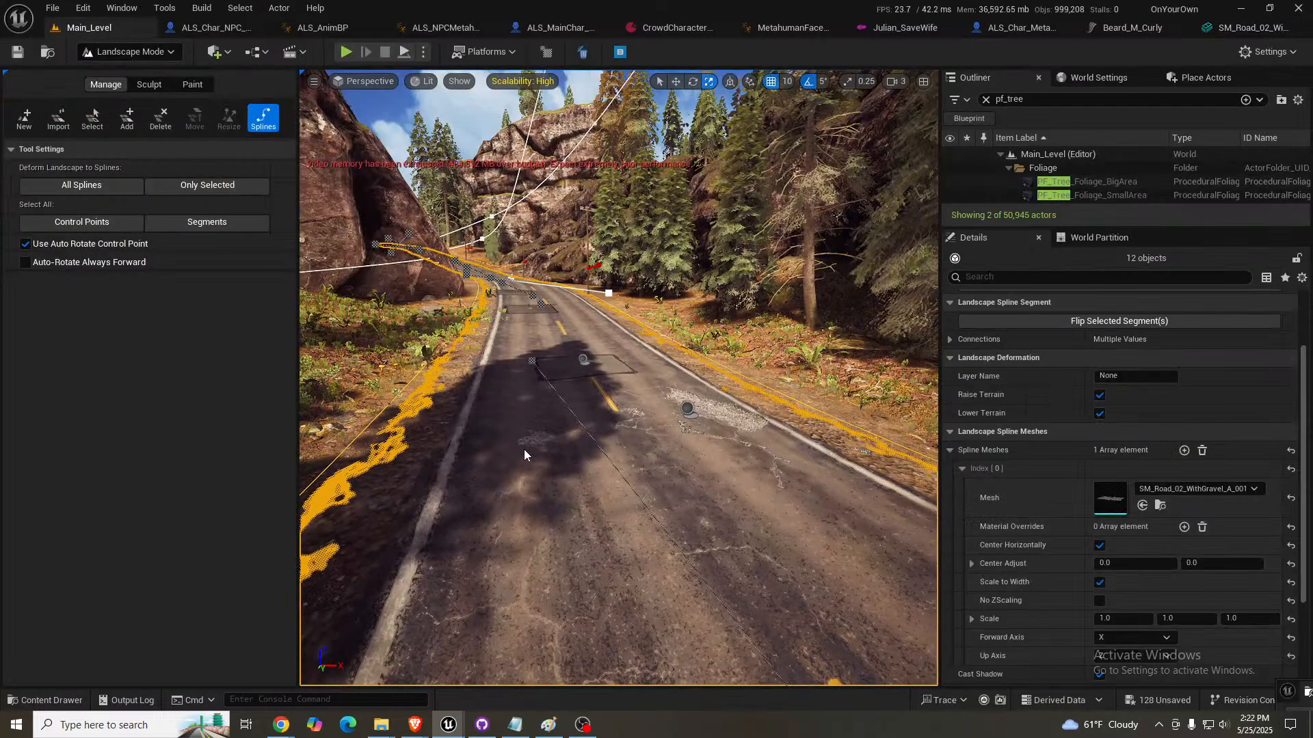
mouse_move(618, 378)
right_mouse_down()
mouse_move(633, 386)
mouse_move(628, 374)
right_mouse_up()
key("q")
right_click_drag(700, 474, 701, 476)
key("shift+1")
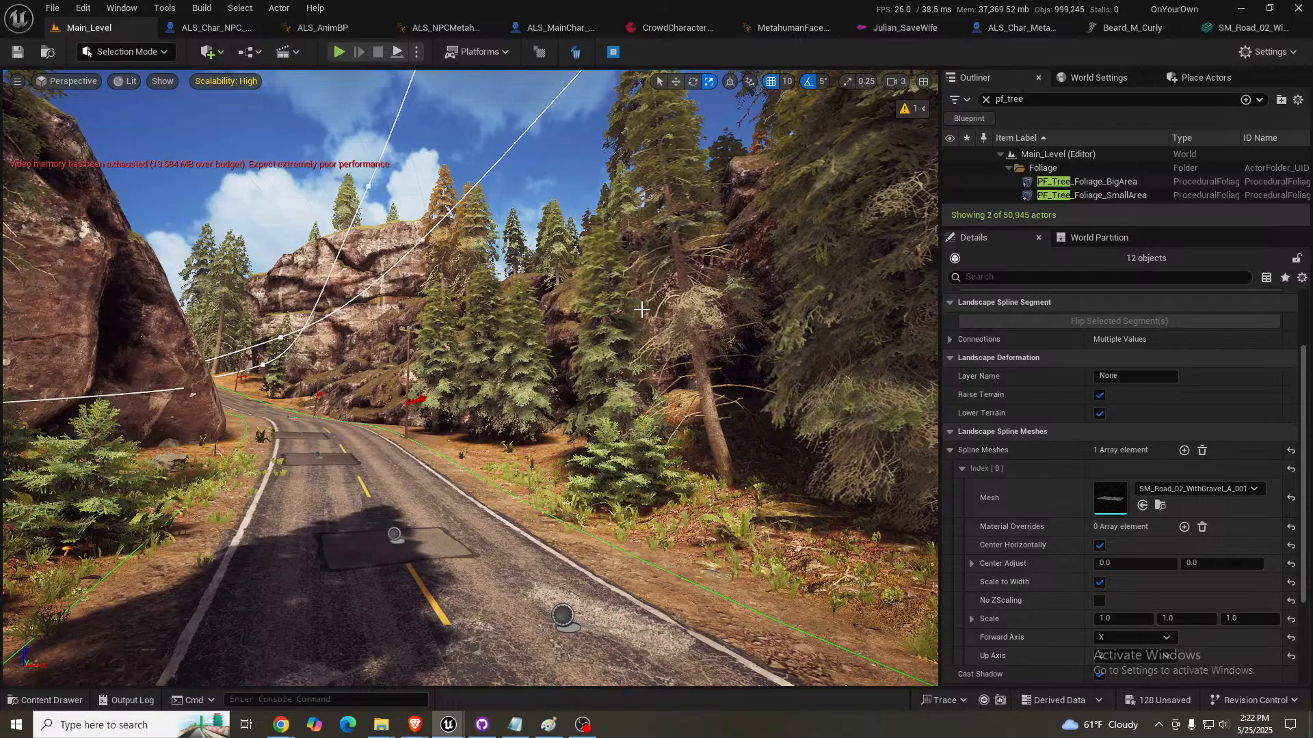
- Select the copied tree scatter above the road and move its middle spline point closer to the rocks' roadside edge
mouse_move(782, 383)
right_mouse_down()
mouse_move(742, 394)
mouse_move(786, 393)
right_mouse_up()
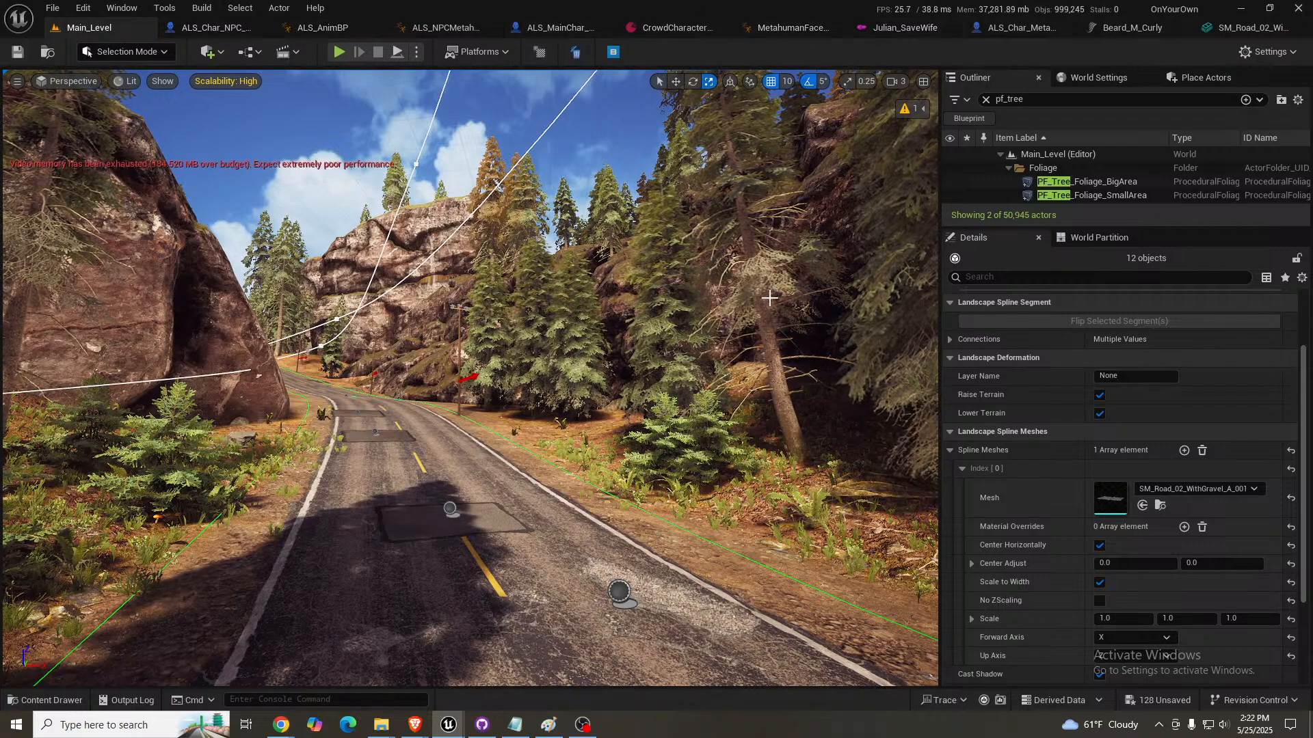
right_click_drag(769, 298, 543, 257)
left_click(789, 309)
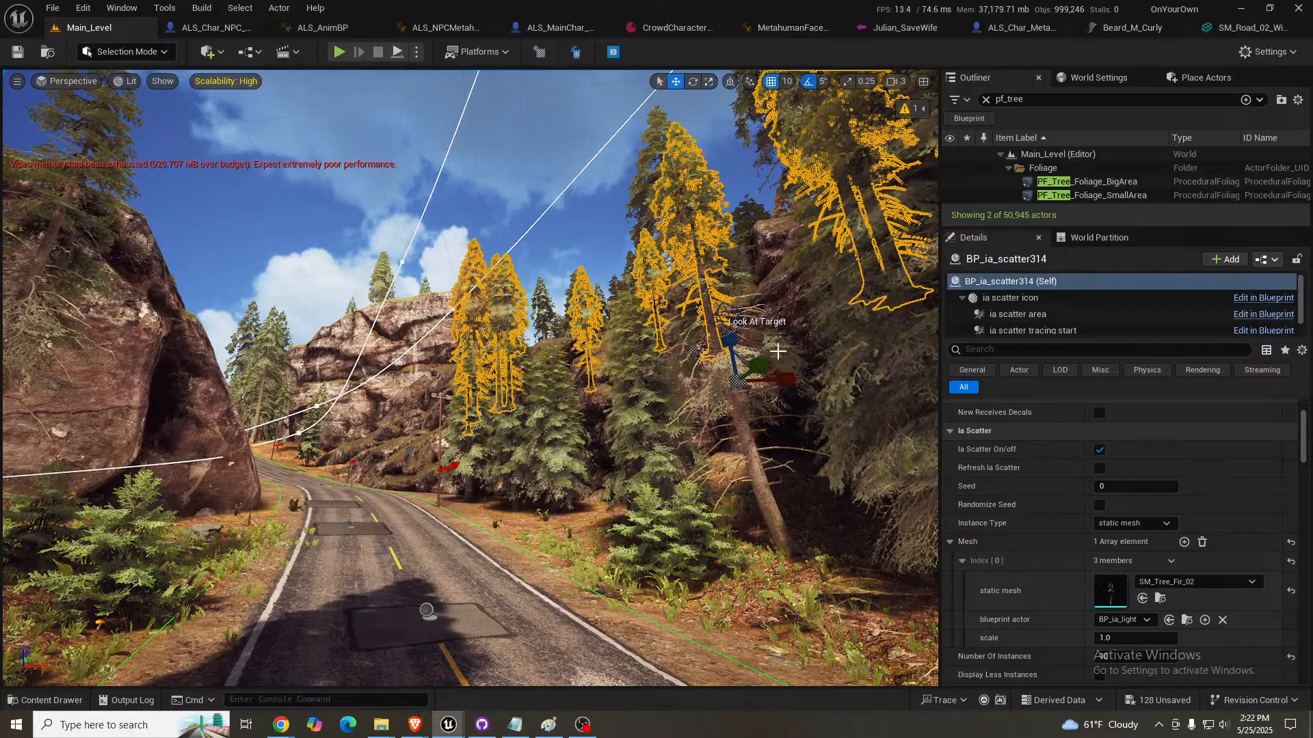
right_click_drag(811, 357, 827, 347)
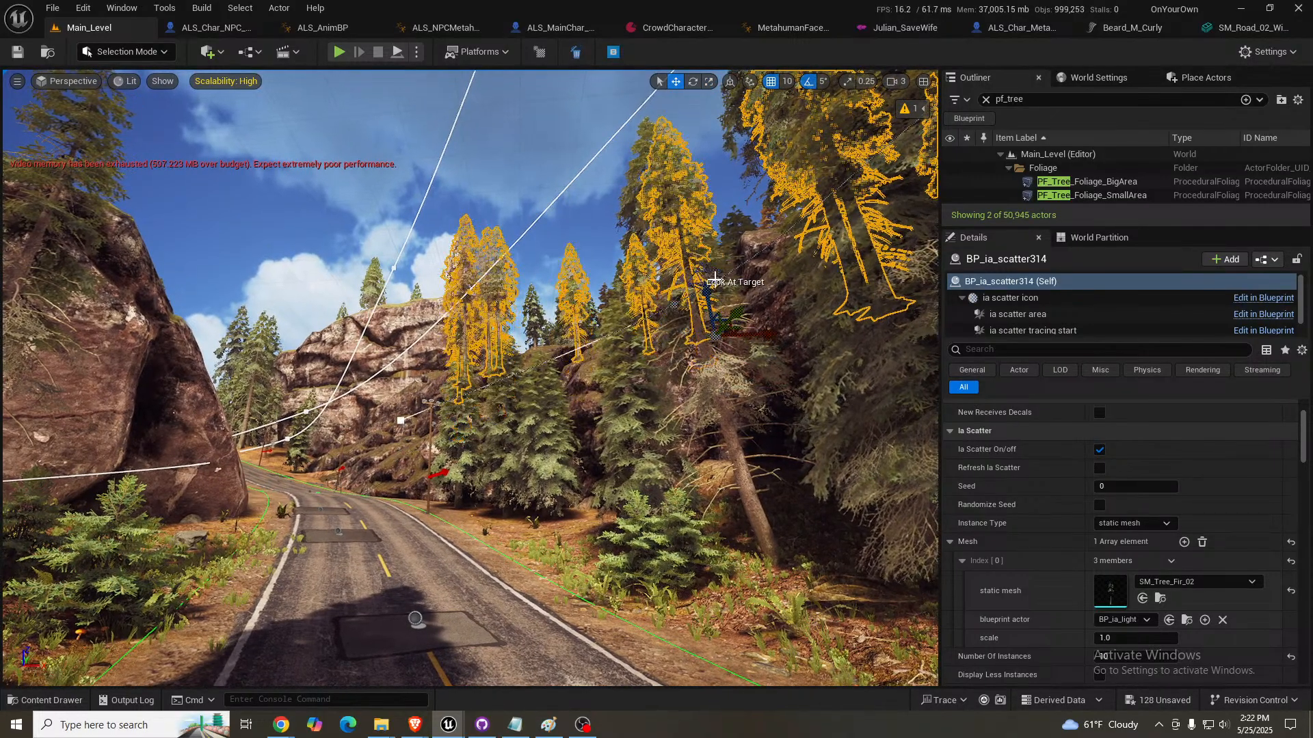
key("w")
right_click_drag(714, 279, 822, 404)
key("s")
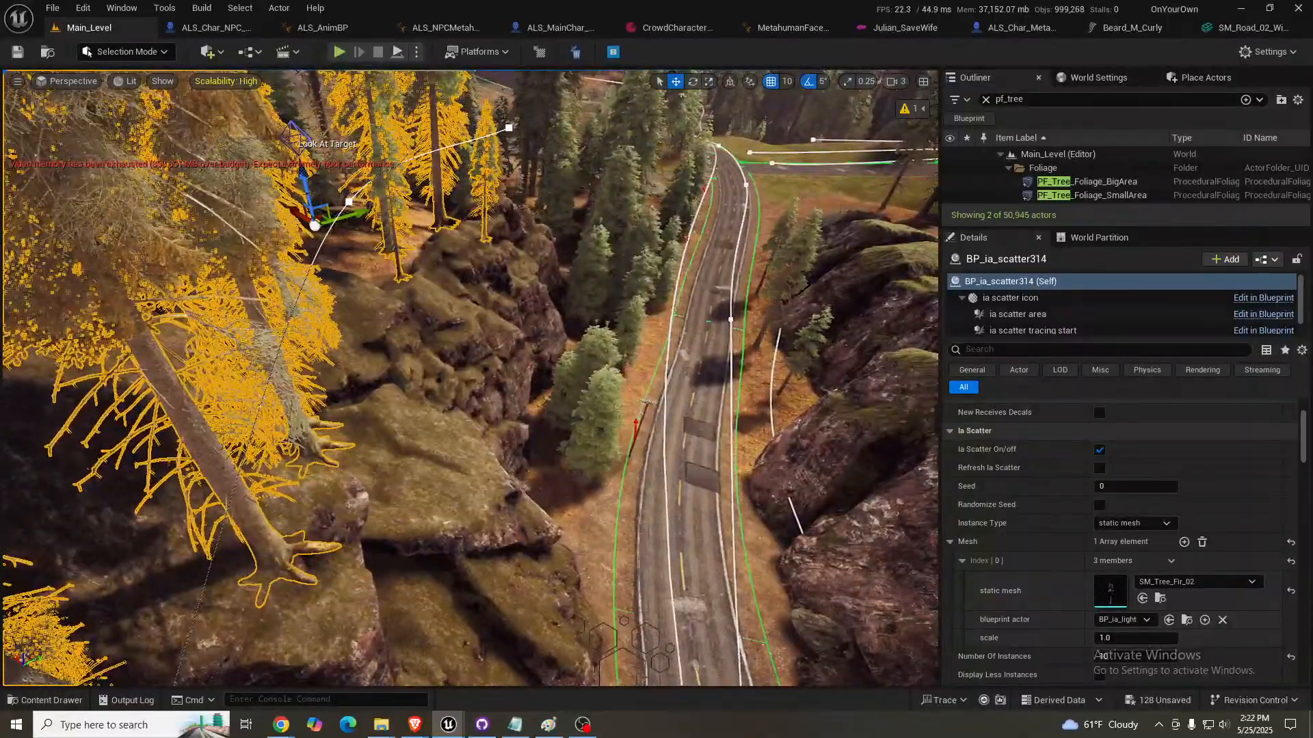
right_click_drag(469, 209, 466, 209)
left_click(351, 201)
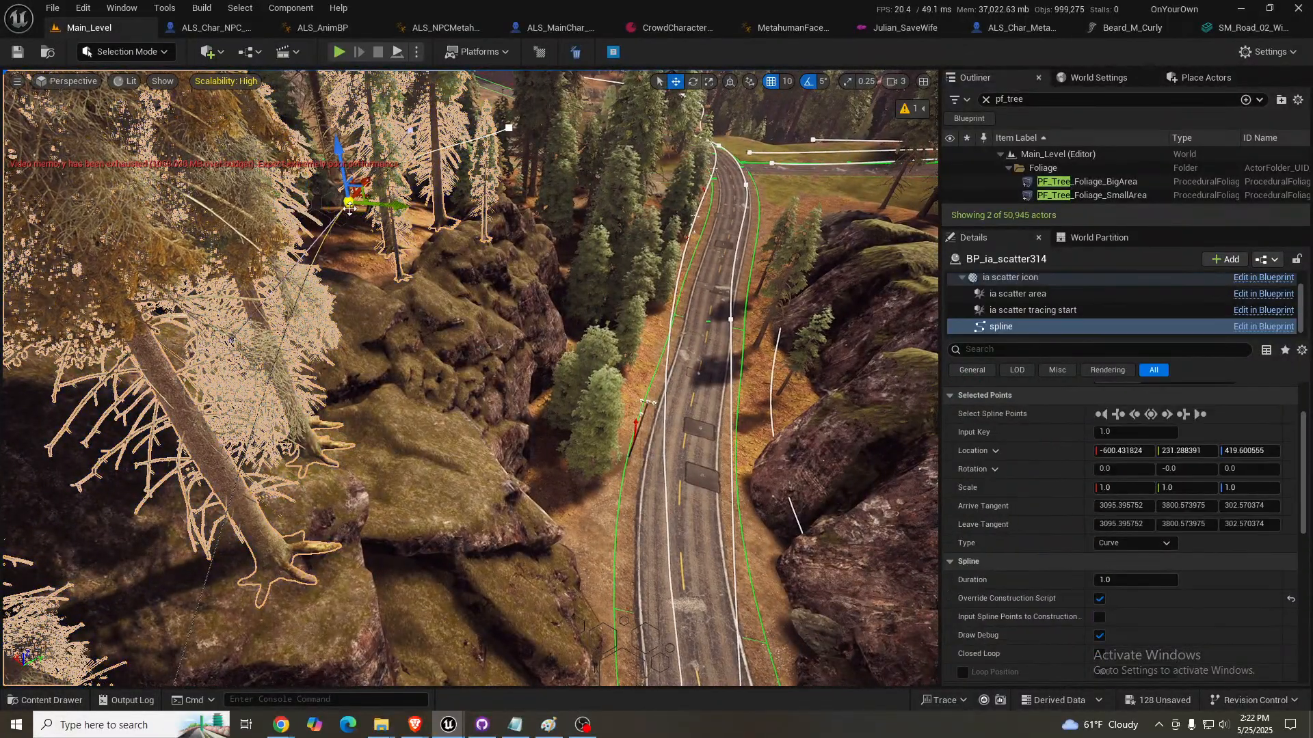
left_click_drag(393, 208, 496, 227)
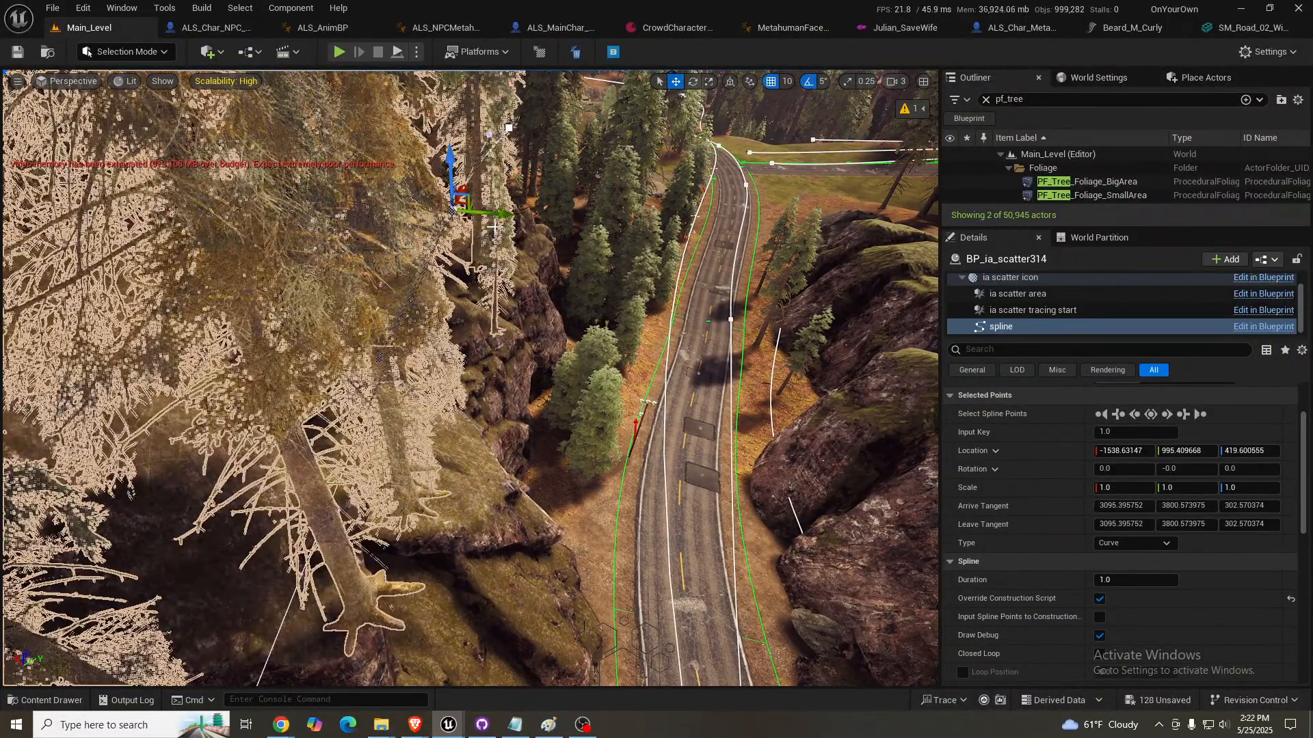
- Lower the scatter's middle spline point toward the mossy rocks, deselect the scatter and check the trees from the road
key("d")
right_click_drag(554, 270, 471, 218)
key("q")
key("a")
right_click_drag(585, 174, 576, 172)
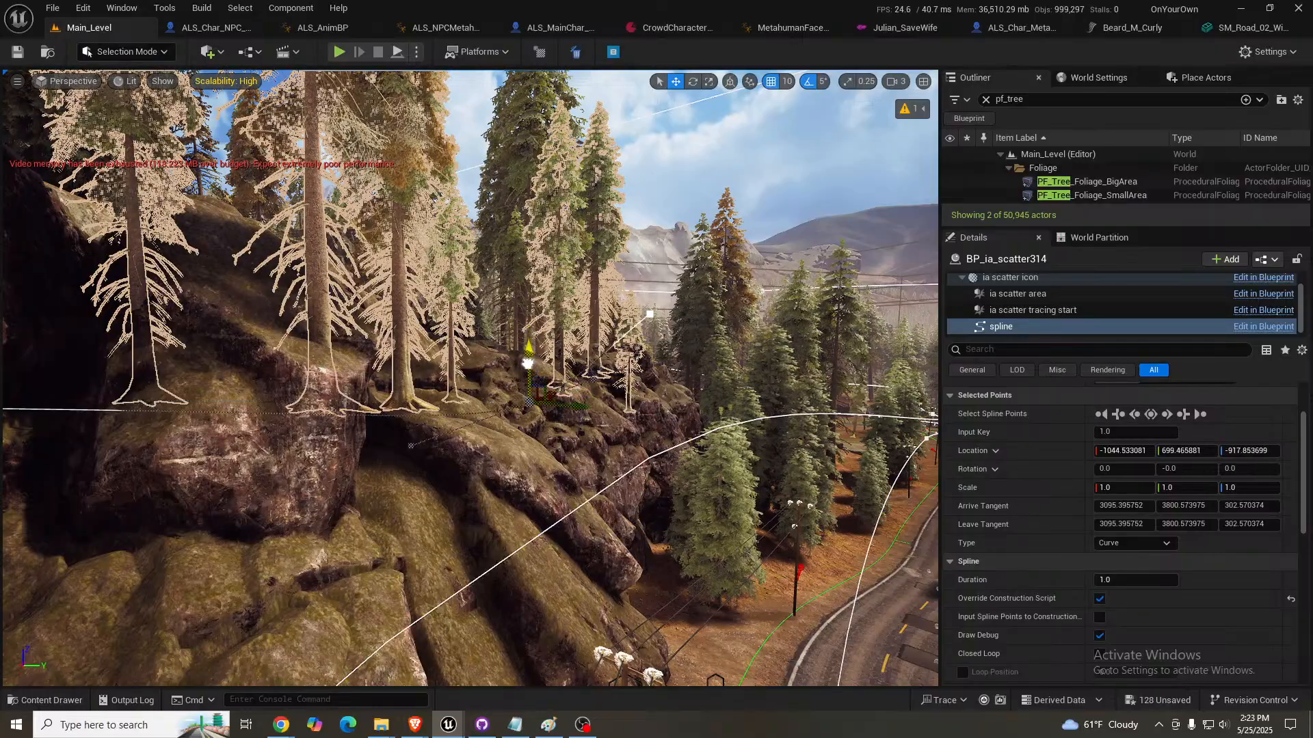
right_click_drag(636, 351, 313, 281)
key("w")
key("d")
key("Escape")
key("w")
key("w")
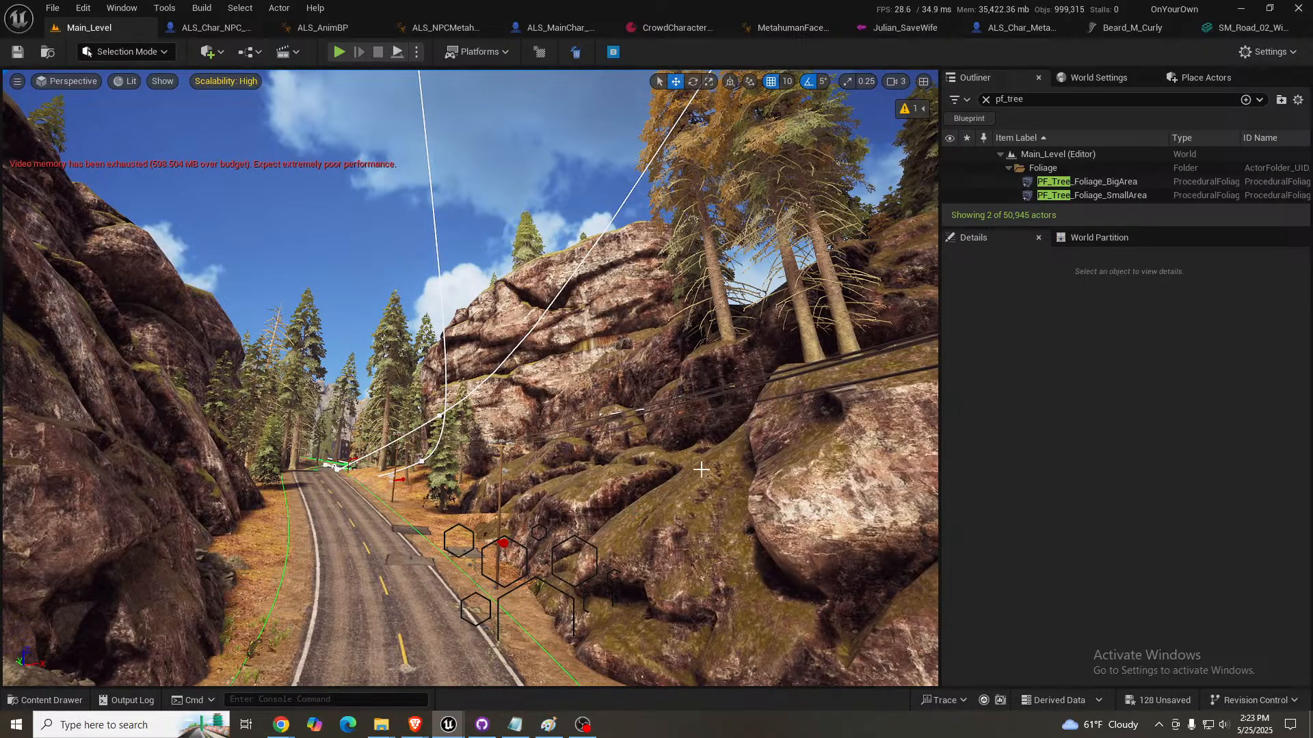
- Examine the trees, rocks and roadside ground from road level around the bend
mouse_move(471, 378)
right_mouse_down()
mouse_move(435, 385)
mouse_move(417, 408)
mouse_move(454, 409)
mouse_move(443, 403)
mouse_move(459, 405)
mouse_move(446, 406)
mouse_move(462, 380)
right_mouse_up()
key("s")
key("s")
key("w")
key("w")
key("d")
key("a")
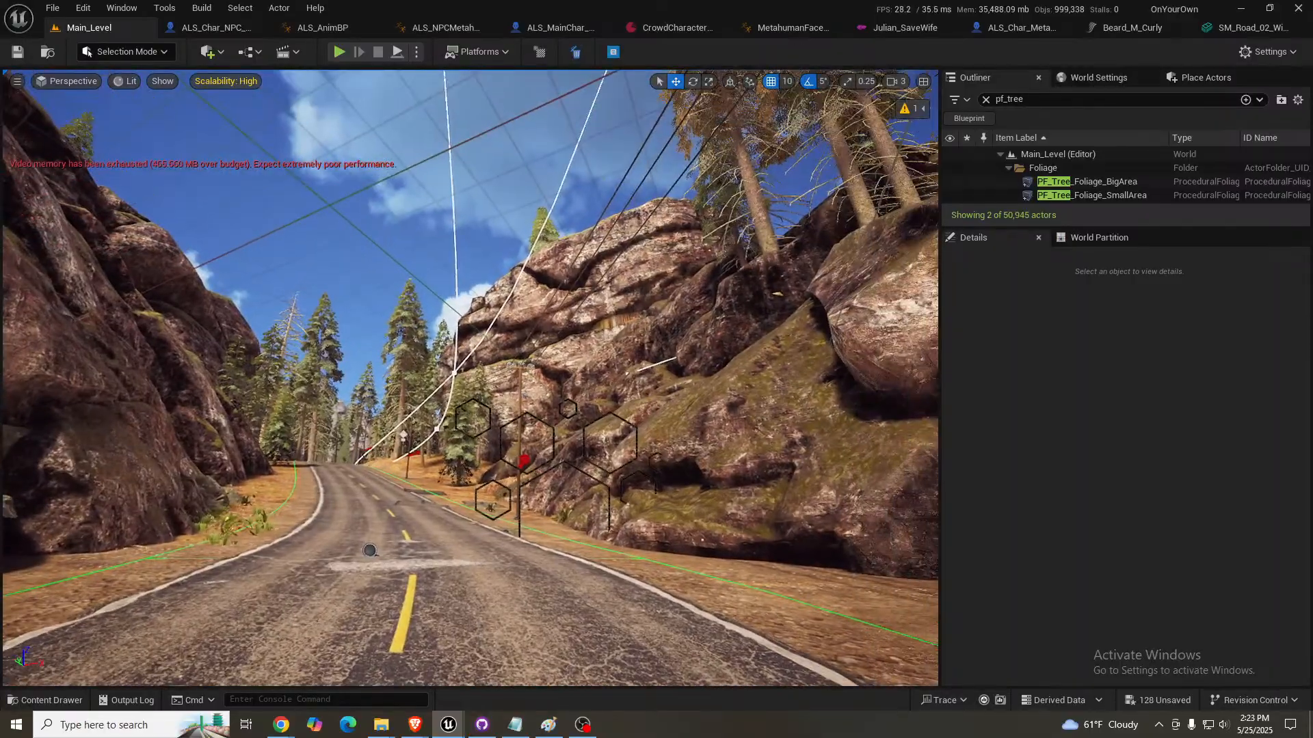
right_click_drag(821, 370, 764, 363)
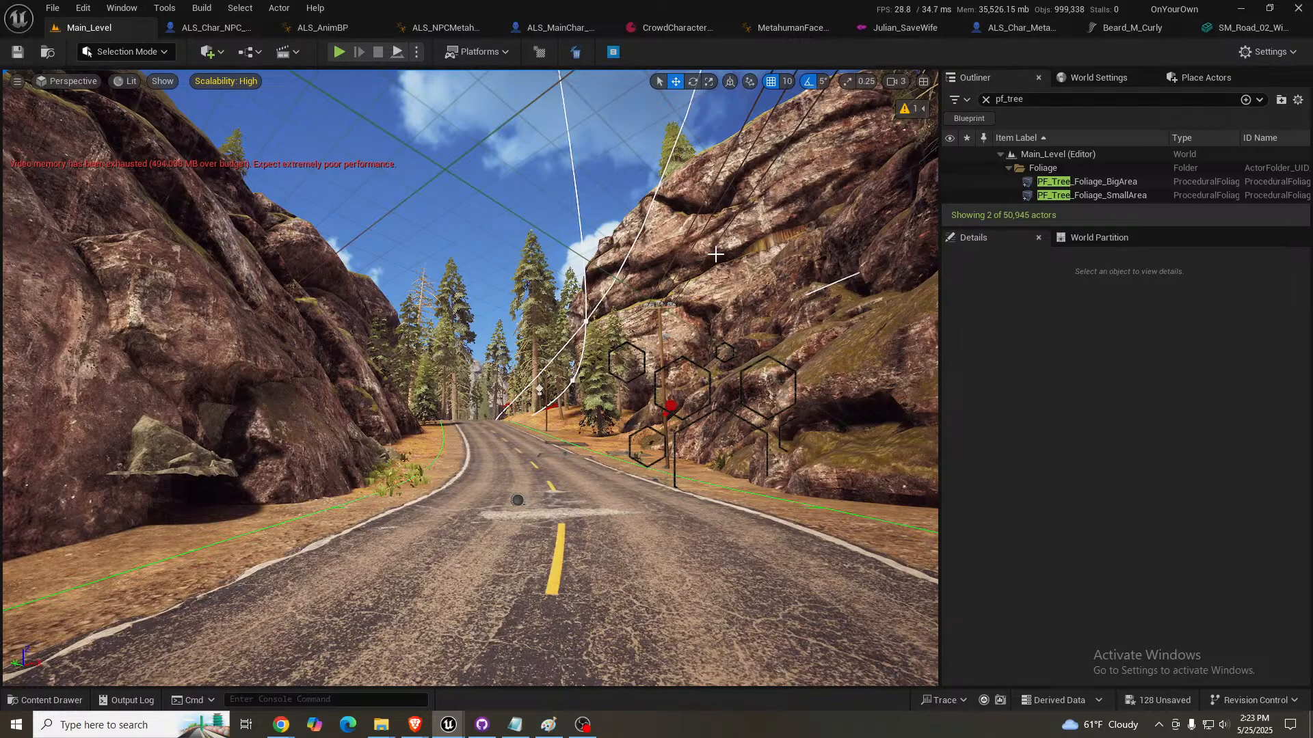
right_click_drag(455, 401, 504, 439)
key("s")
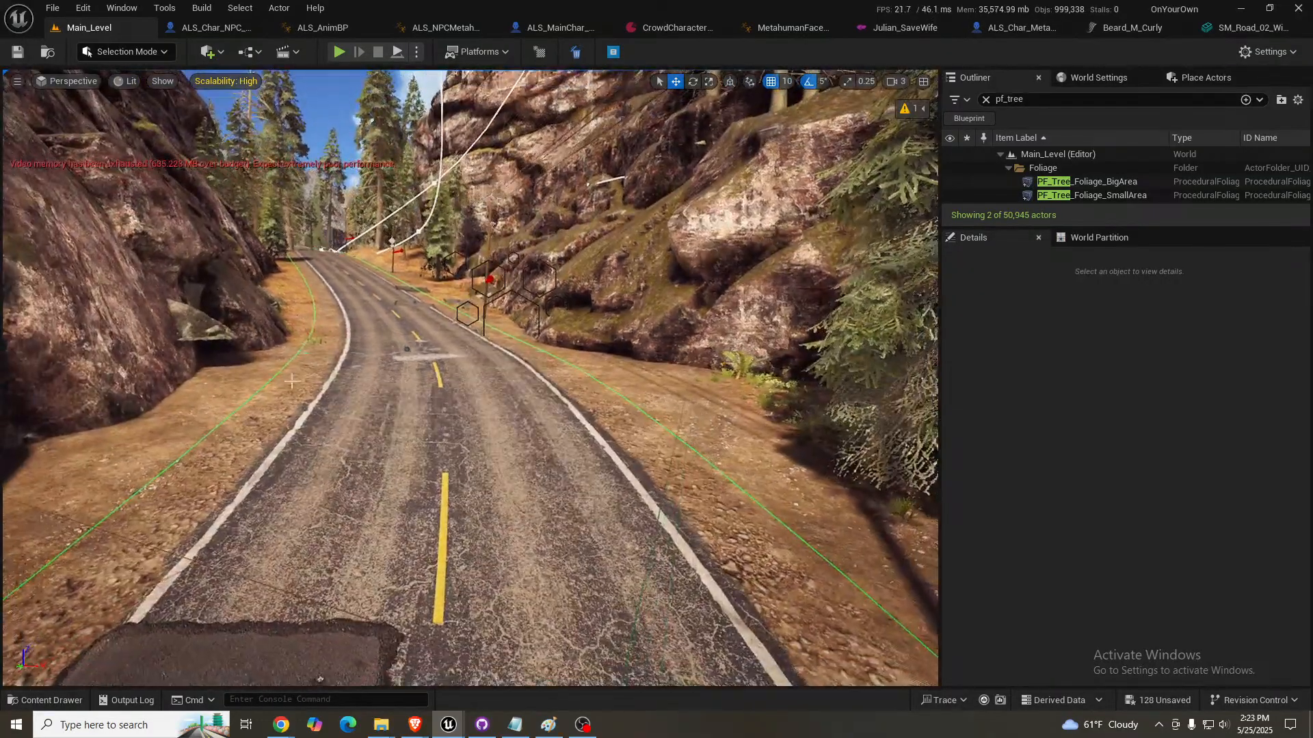
- Select the rock scatter beside the road and move its middle spline point away from the large boulder toward the road
left_click(320, 678)
key("s")
right_click_drag(321, 678, 222, 725)
key("s")
right_click_drag(403, 253, 408, 239)
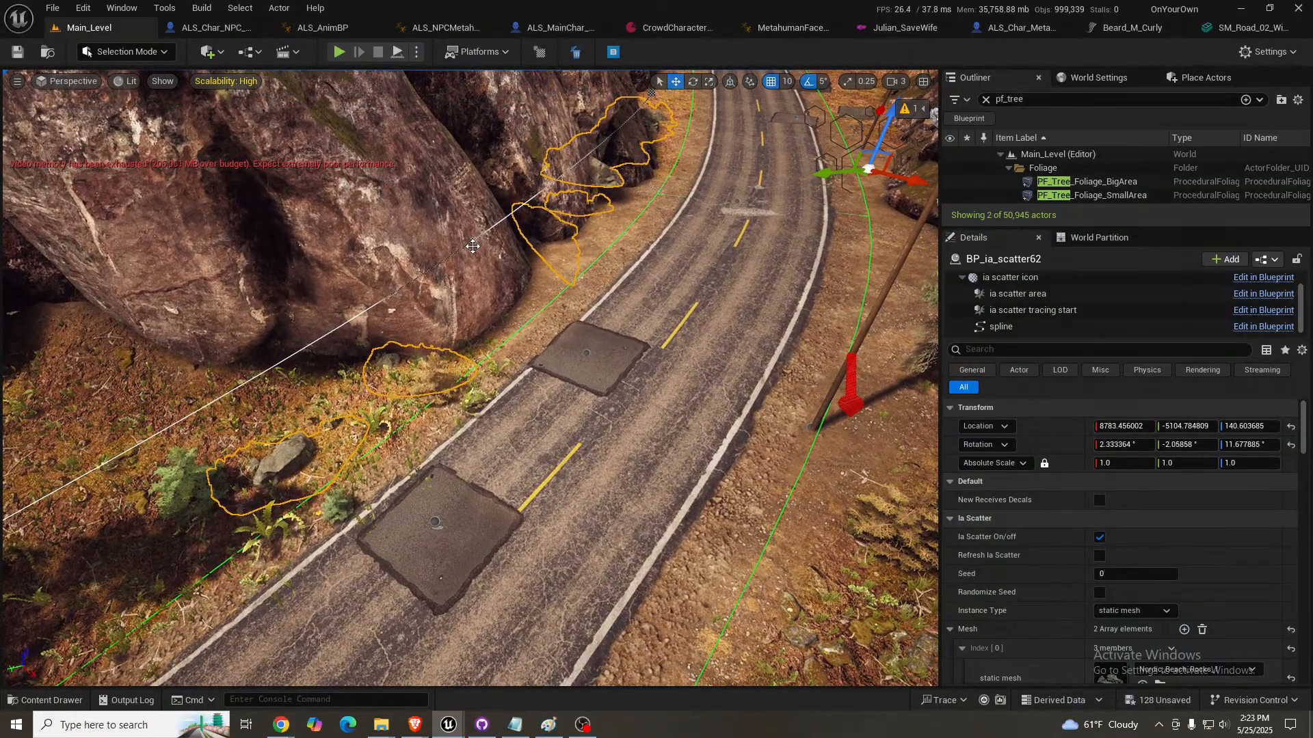
left_click(472, 240)
left_click_drag(441, 229, 503, 256)
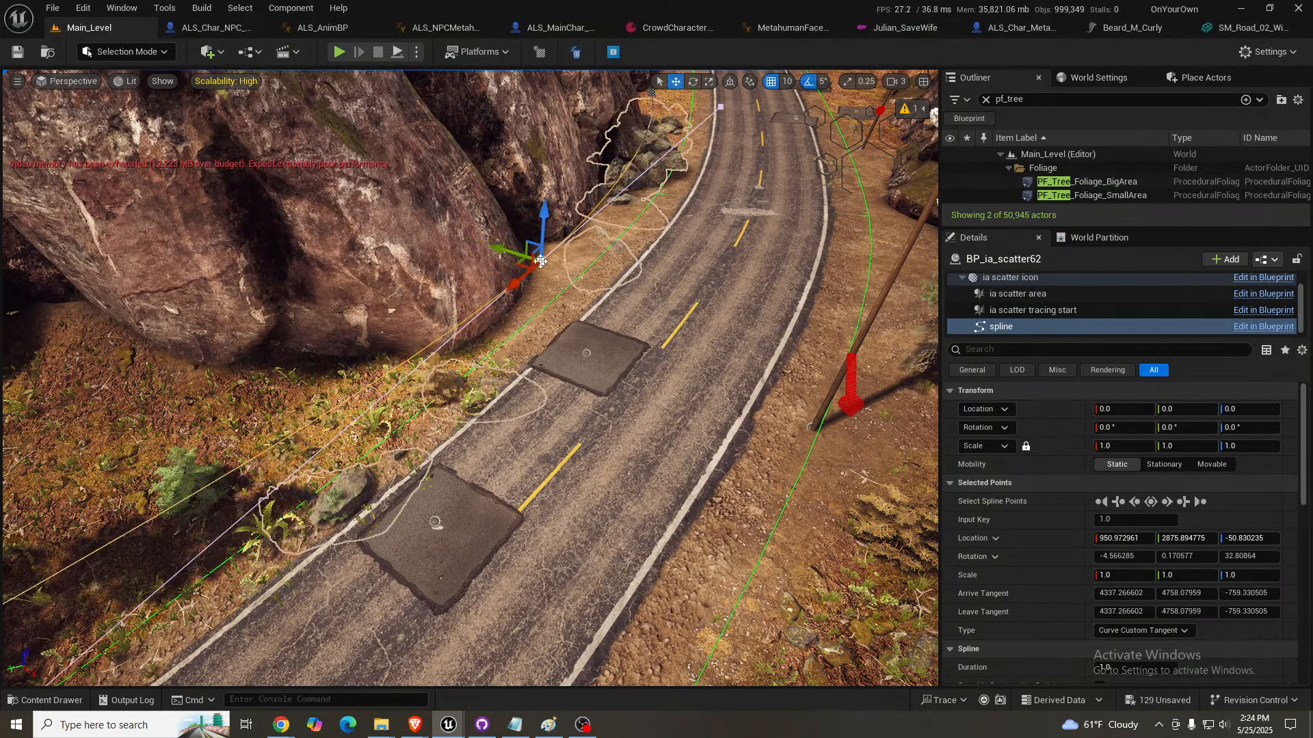
- Set the rock scatter's Overlapping option to no detection
left_click(650, 151)
scroll(1083, 437, "down", 10)
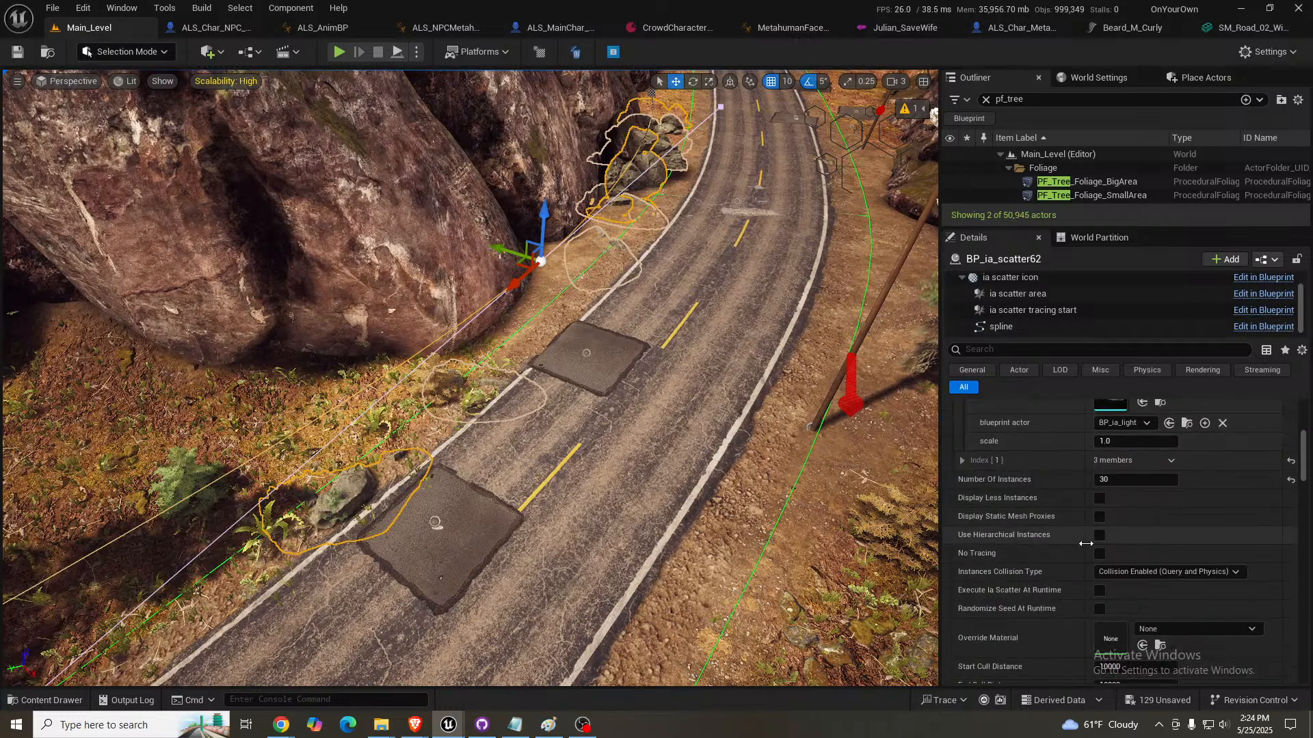
scroll(1085, 544, "down", 4)
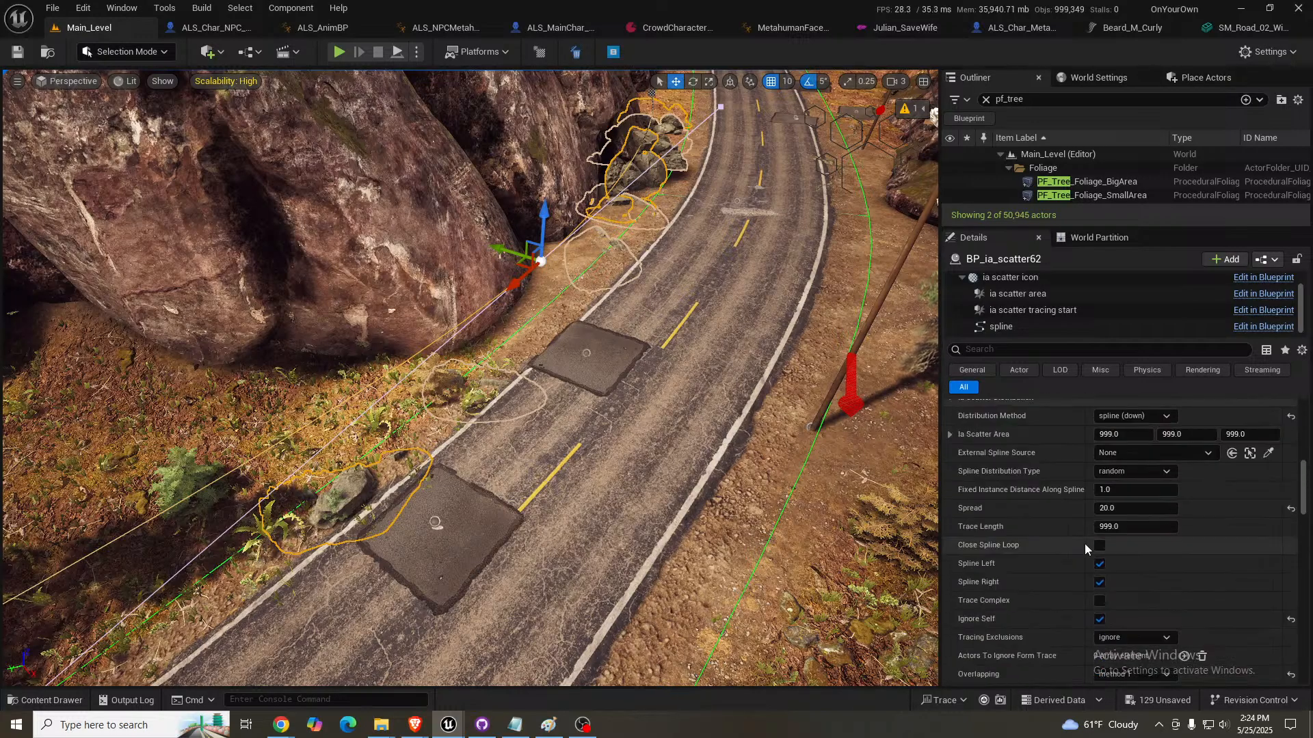
scroll(1084, 544, "down", 2)
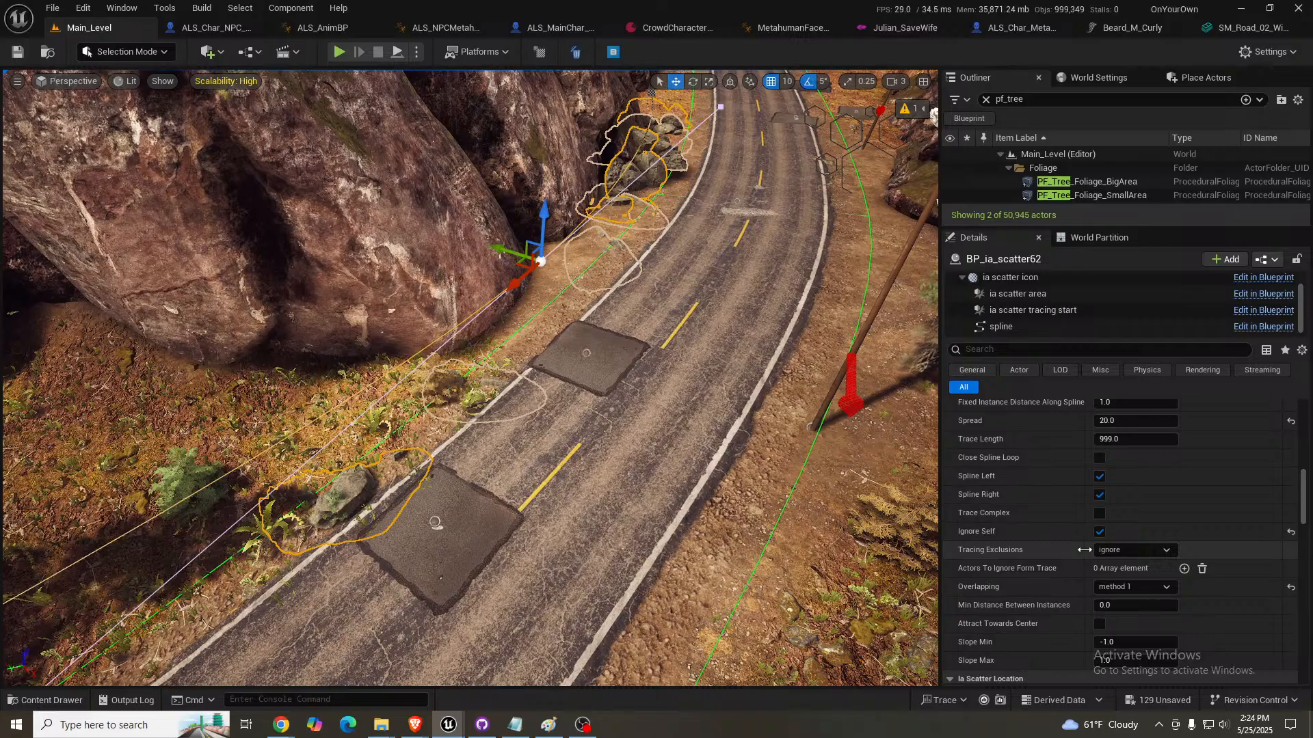
left_click(1137, 586)
left_click(1133, 601)
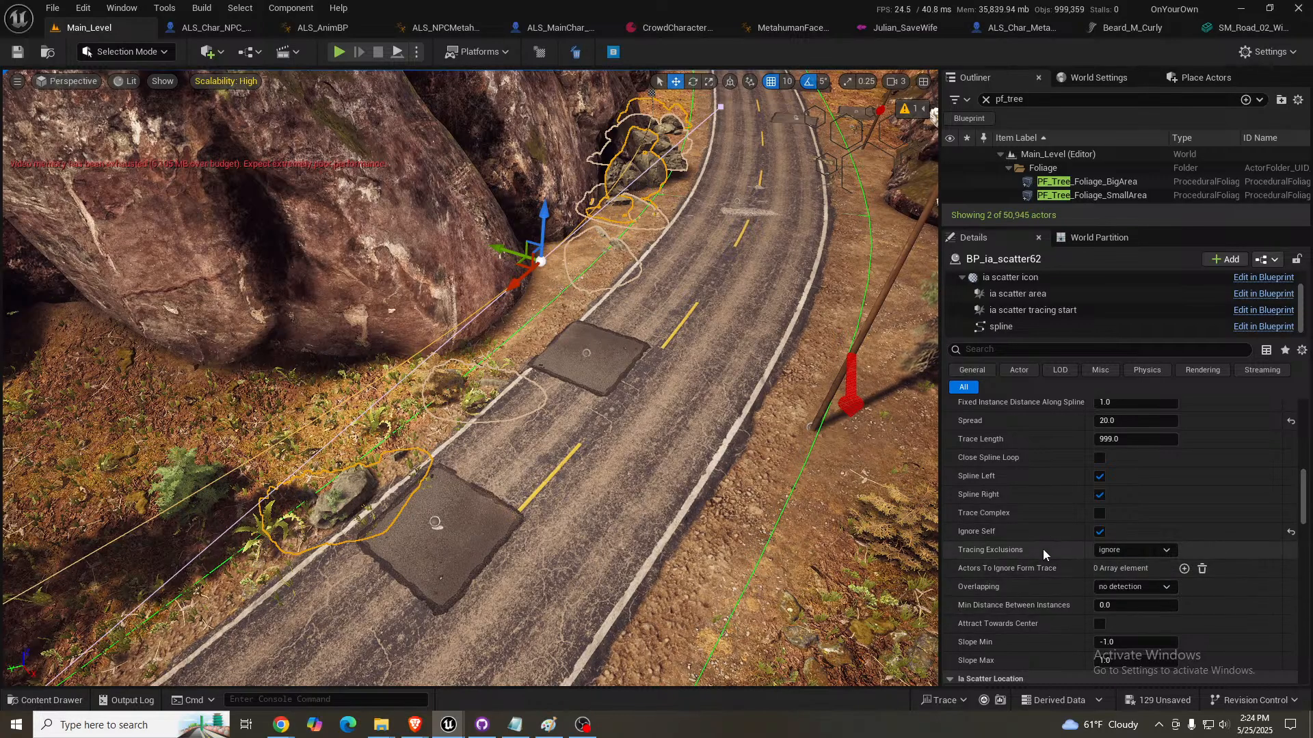
left_click(1155, 590)
left_click(1151, 597)
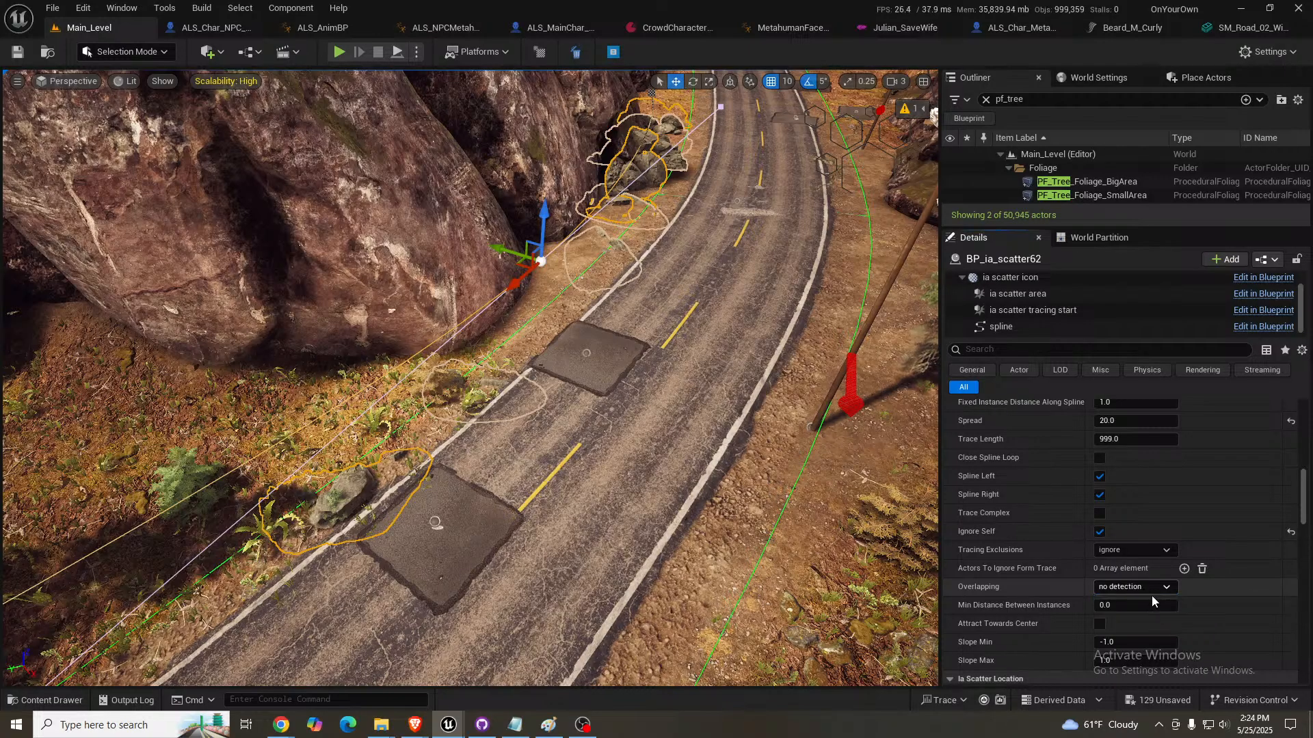
- Filter the scatter's properties for "trac", turn on No Tracing and lower the middle spline point to sink the rocks into the ground
left_click(998, 348)
type("trac")
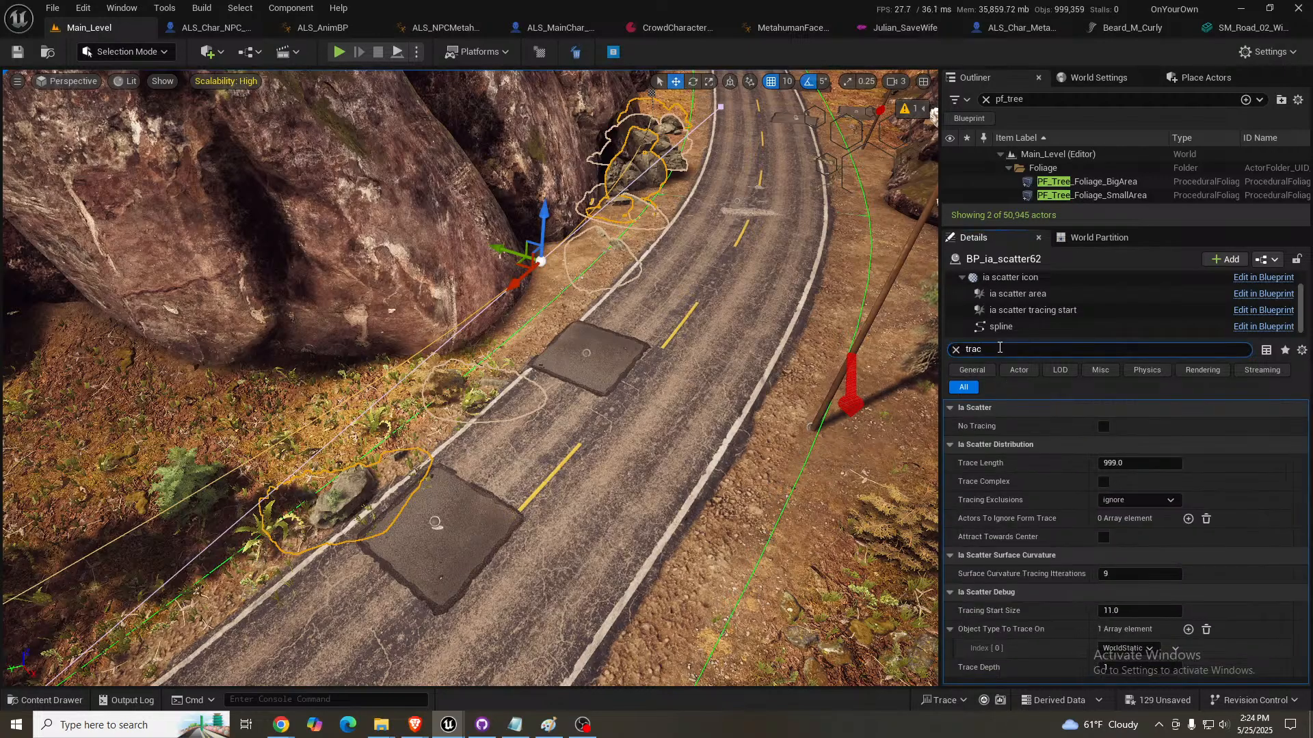
left_click(1104, 426)
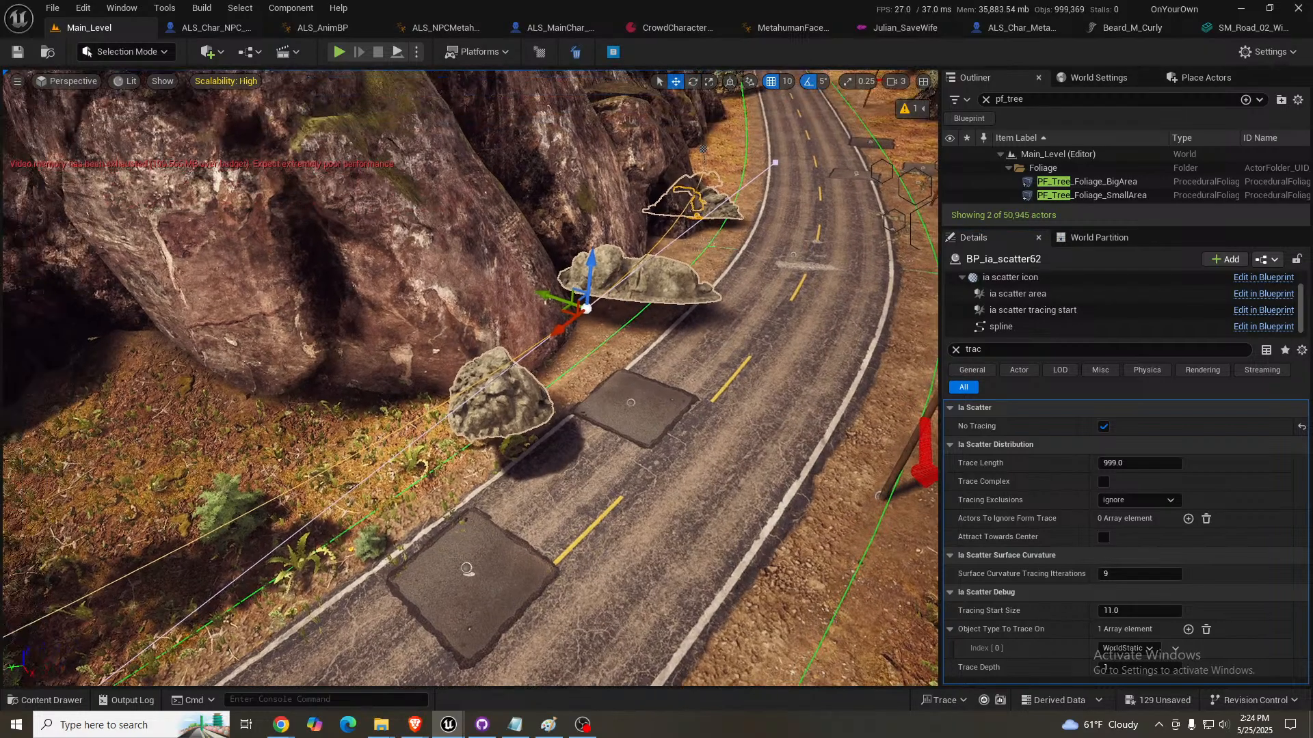
left_click_drag(589, 267, 587, 304)
- Select the scatter's spline point at the foot of the boulders farther along and move it toward the road
right_click_drag(592, 301, 538, 276)
key("w")
key("s")
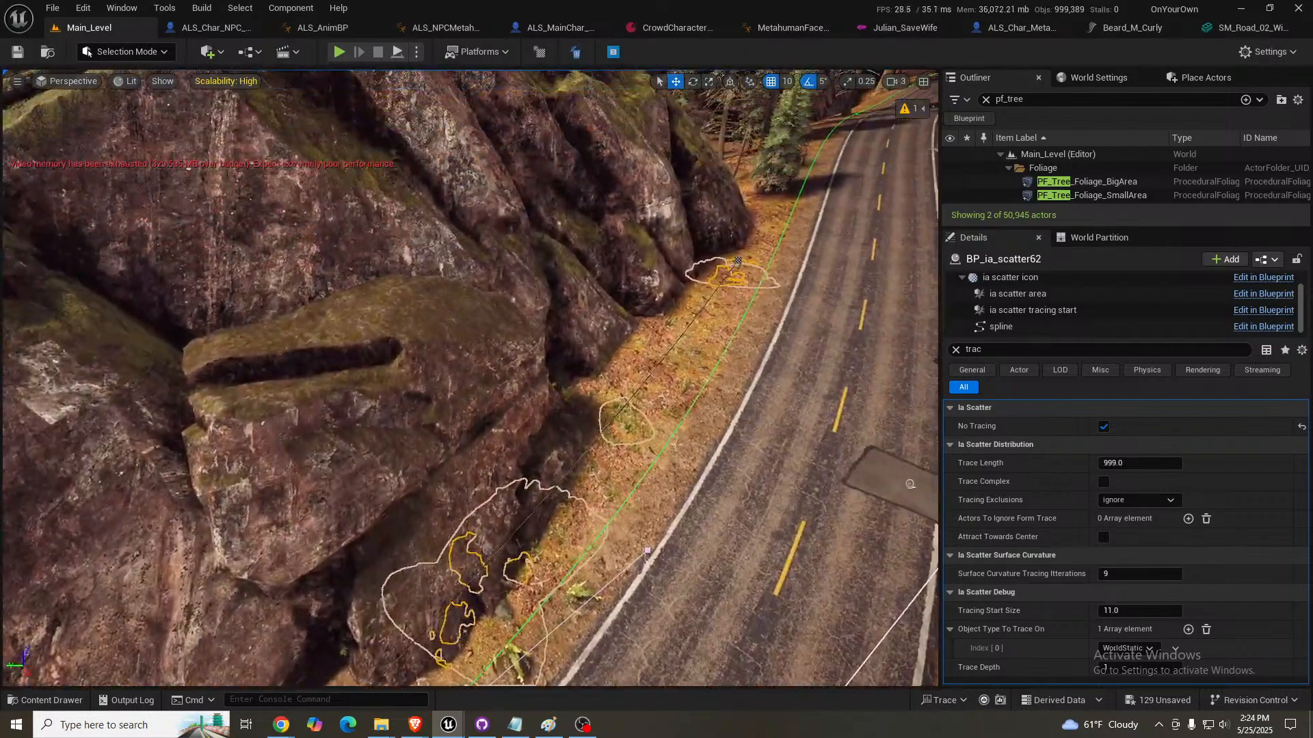
left_click(738, 260)
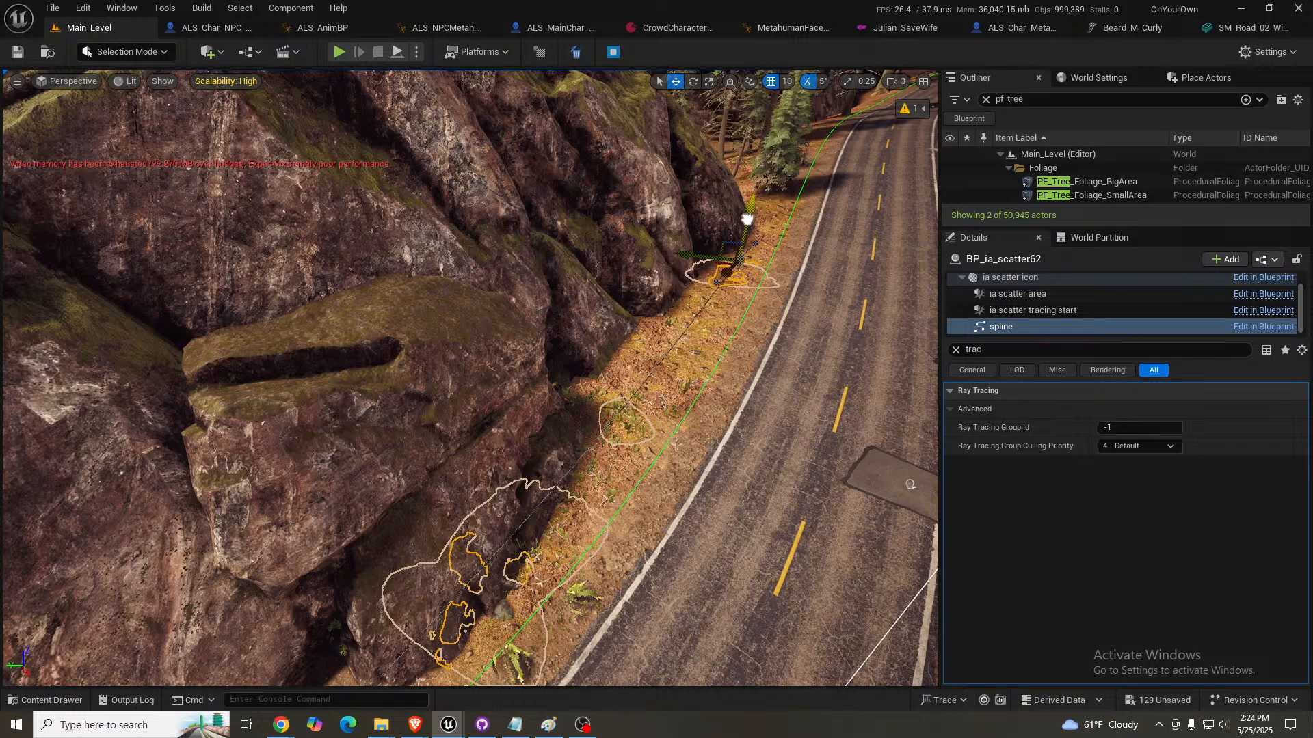
left_click_drag(747, 219, 736, 194)
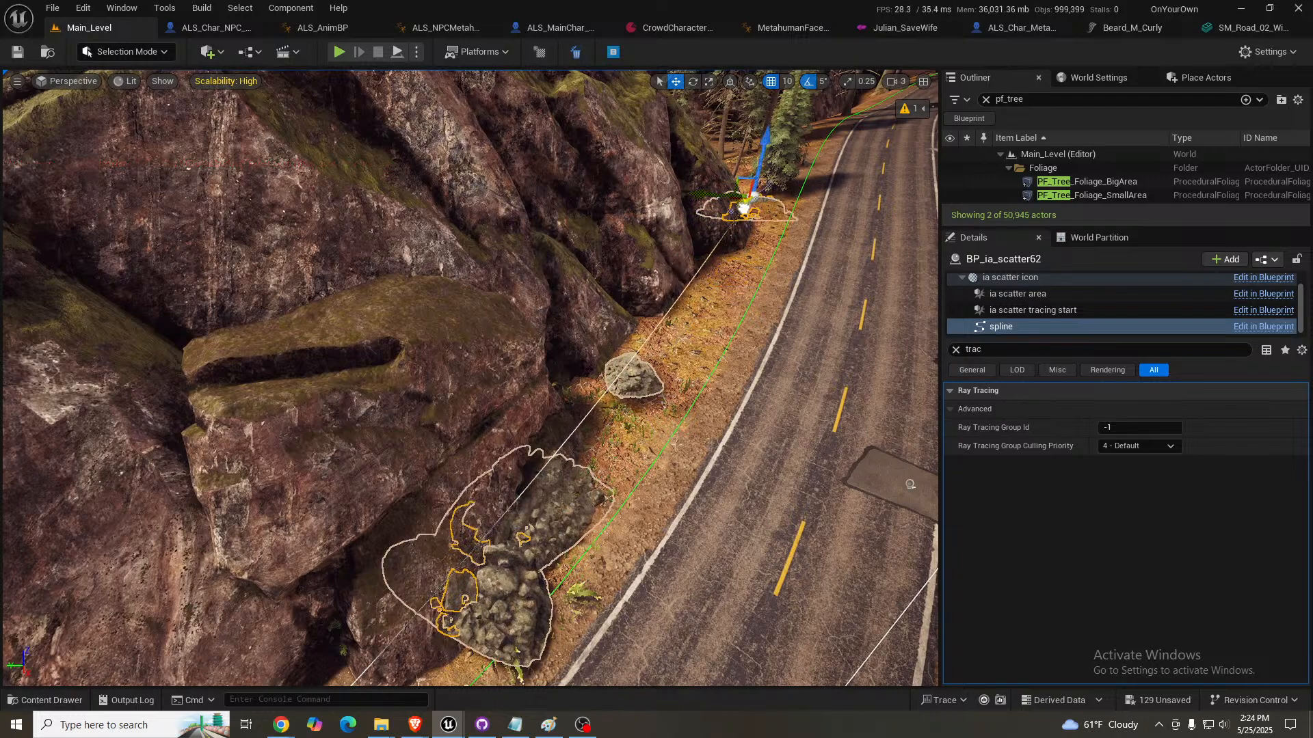
mouse_move(743, 209)
left_mouse_down()
mouse_move(725, 200)
mouse_move(764, 196)
left_mouse_up()
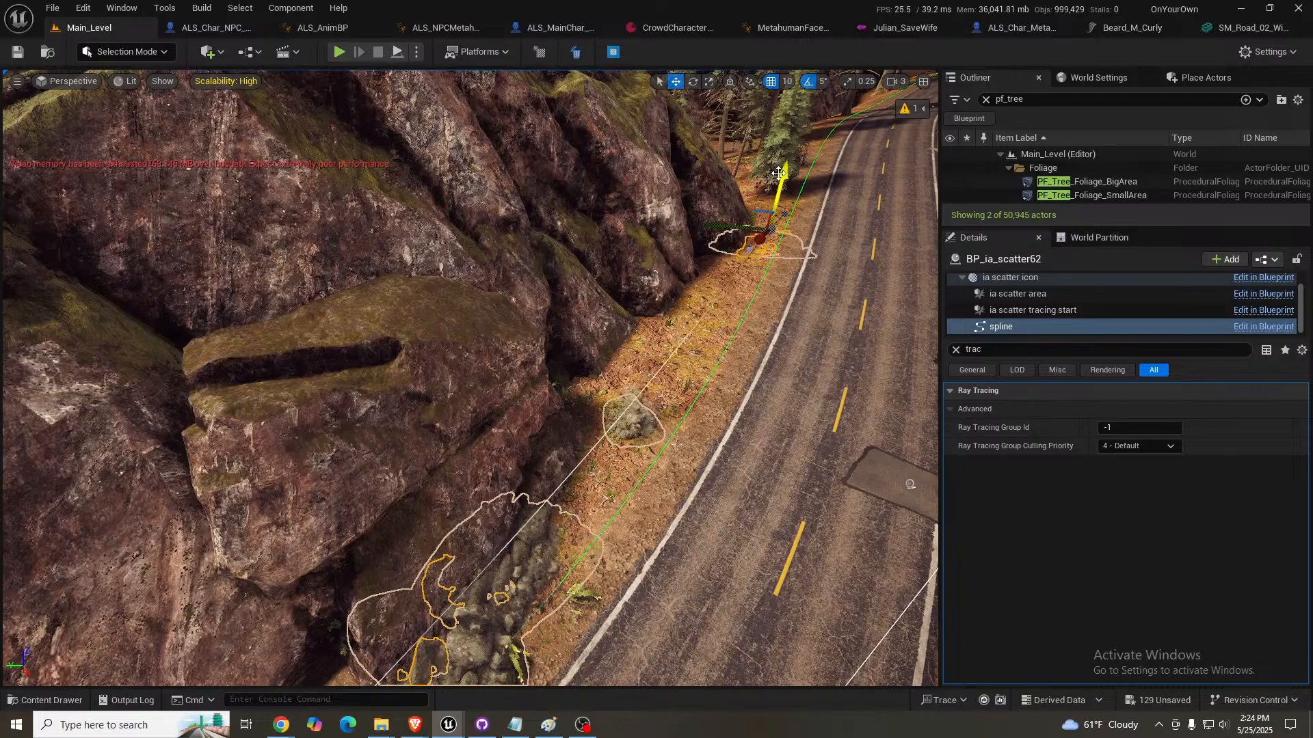
- Rotate the same spline point to tilt the spline, and fine-tune its height so the rocks sit partly in the ground
key("e")
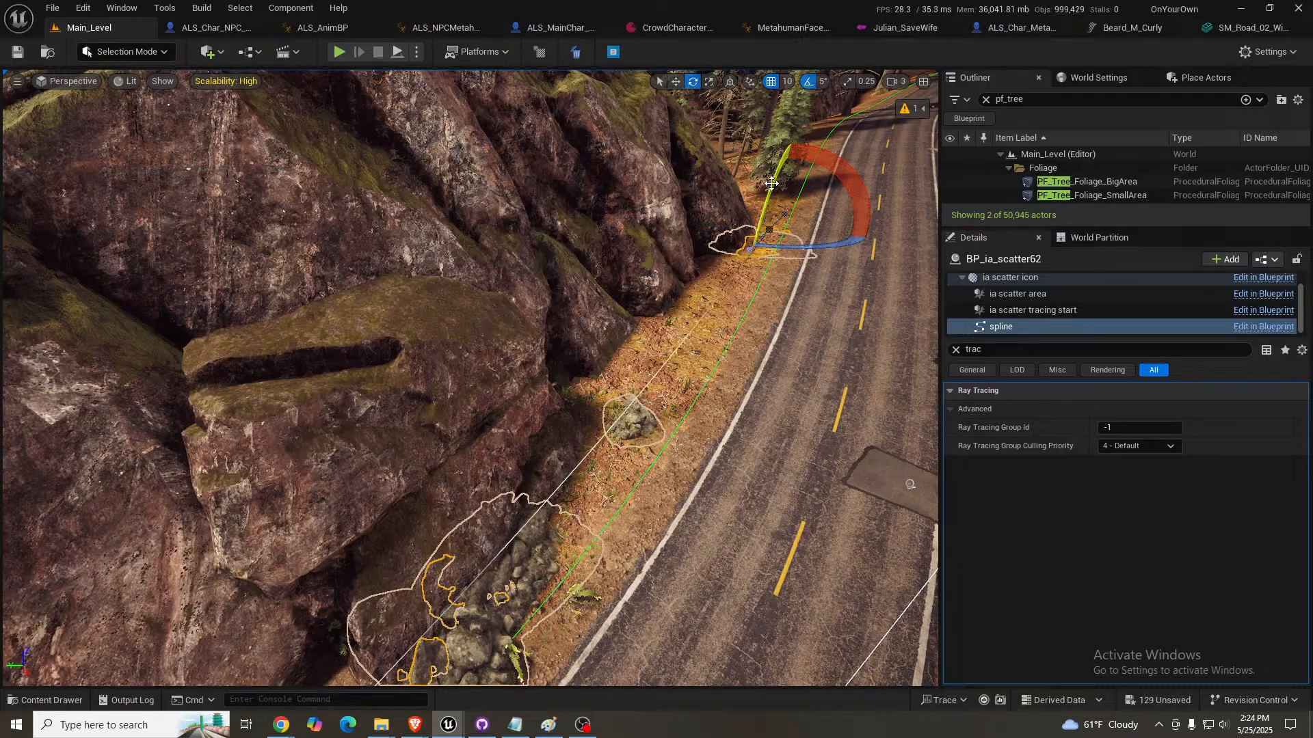
left_click_drag(772, 184, 761, 202)
key("w")
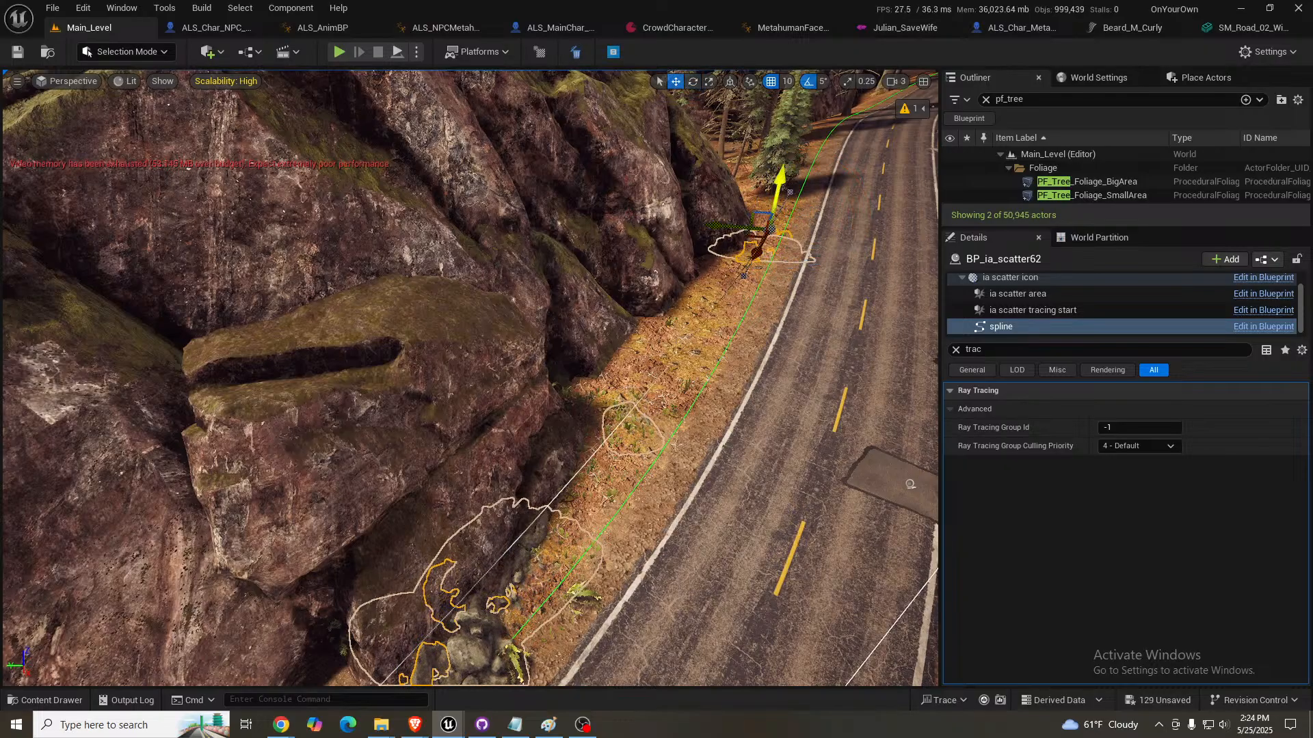
left_click_drag(775, 164, 773, 161)
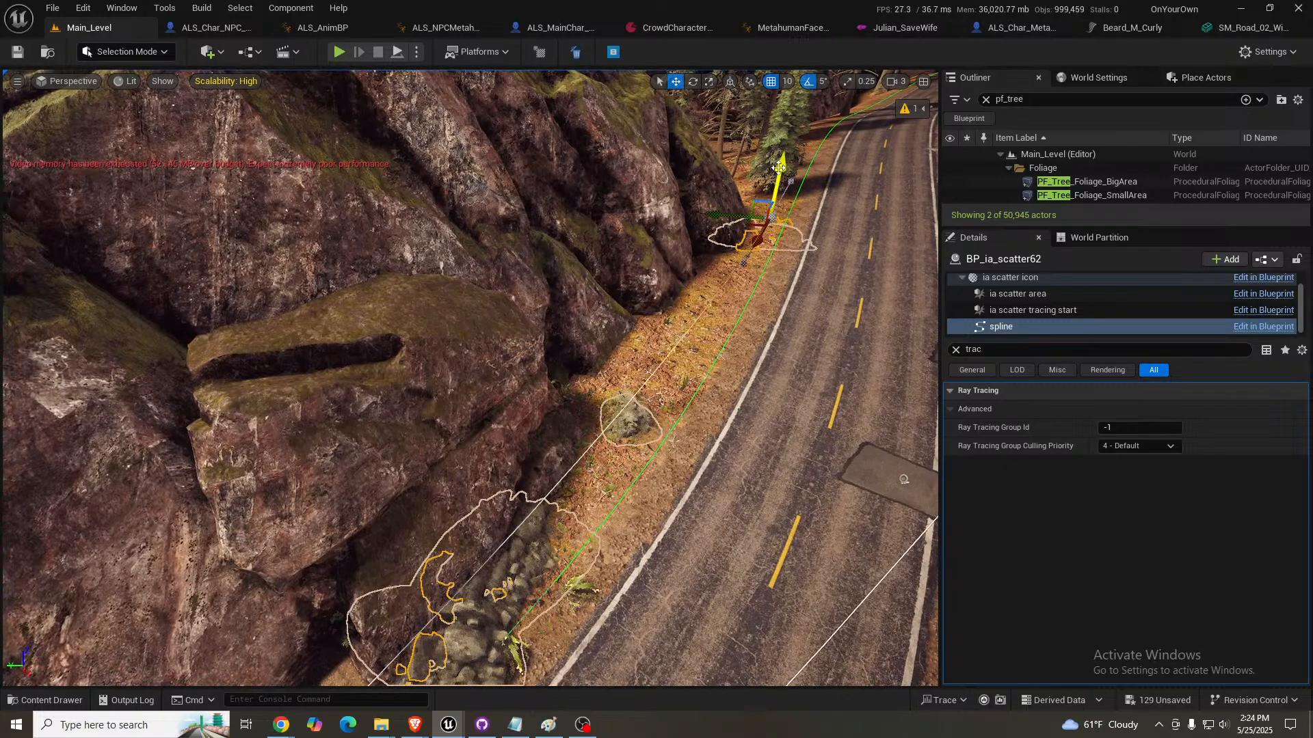
- Adjust the scatter's spline point at the large boulder's base so the rocks follow the roadside
right_click_drag(736, 315, 596, 342)
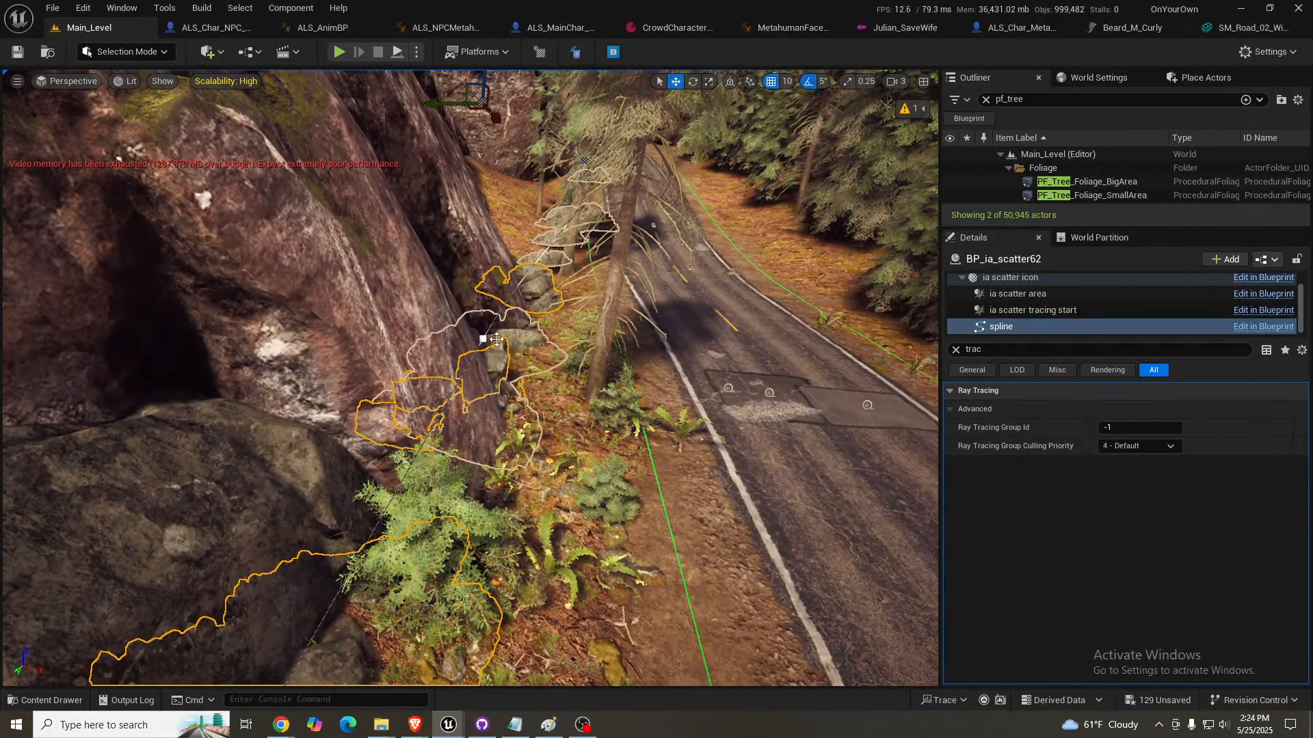
left_click_drag(523, 337, 566, 312)
key("w")
right_click_drag(750, 292, 700, 308)
key("s")
right_click_drag(700, 257, 737, 268)
key("w")
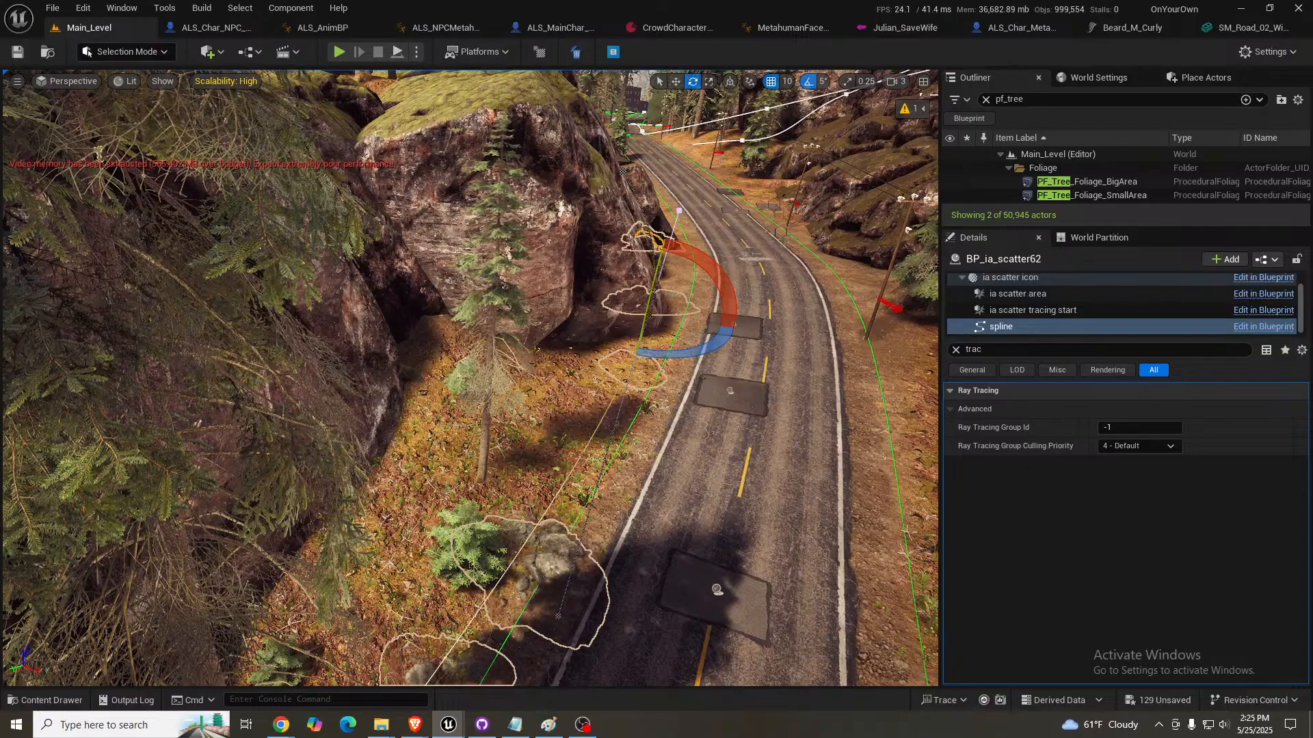
- Raise the scatter's spline point in front of the grey rock ledges to expose its small rocks, and deselect the scatter
right_click_drag(470, 378, 437, 417)
key("w")
key("w")
key("s")
key("w")
key("w")
key("s")
key("w")
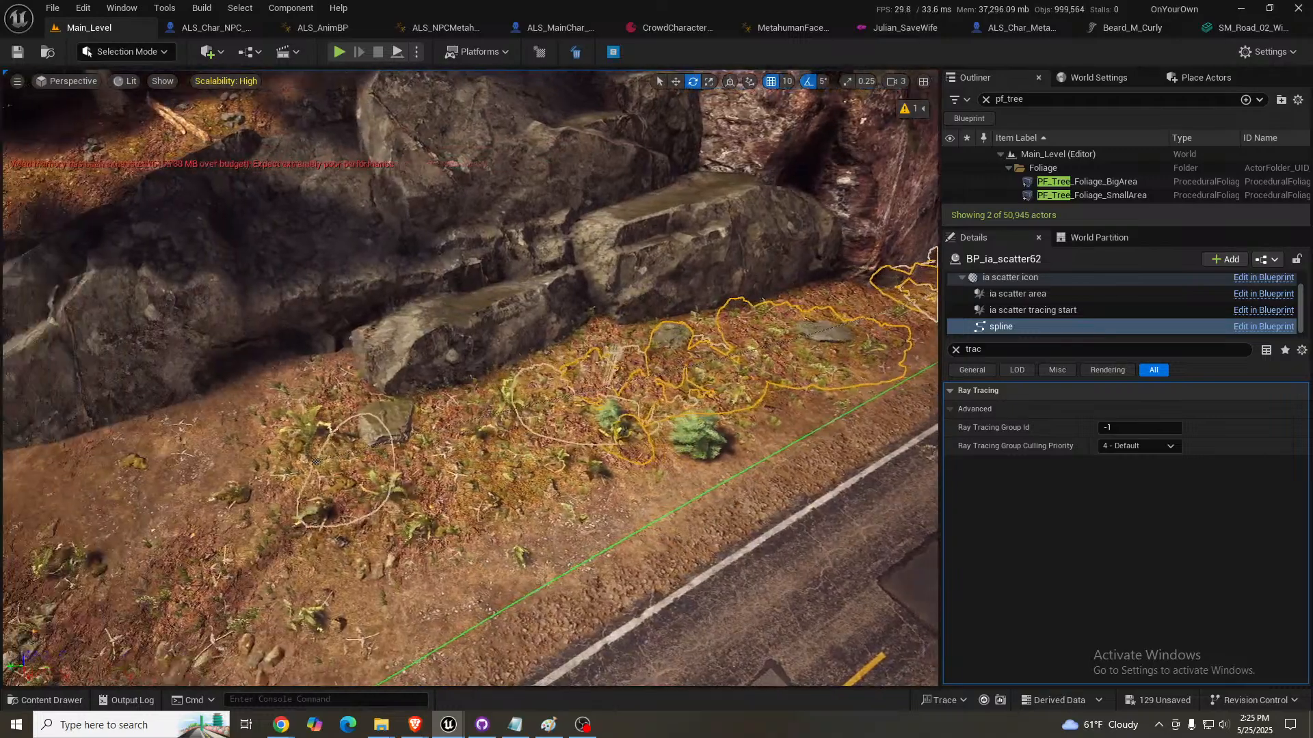
right_click_drag(496, 483, 485, 482)
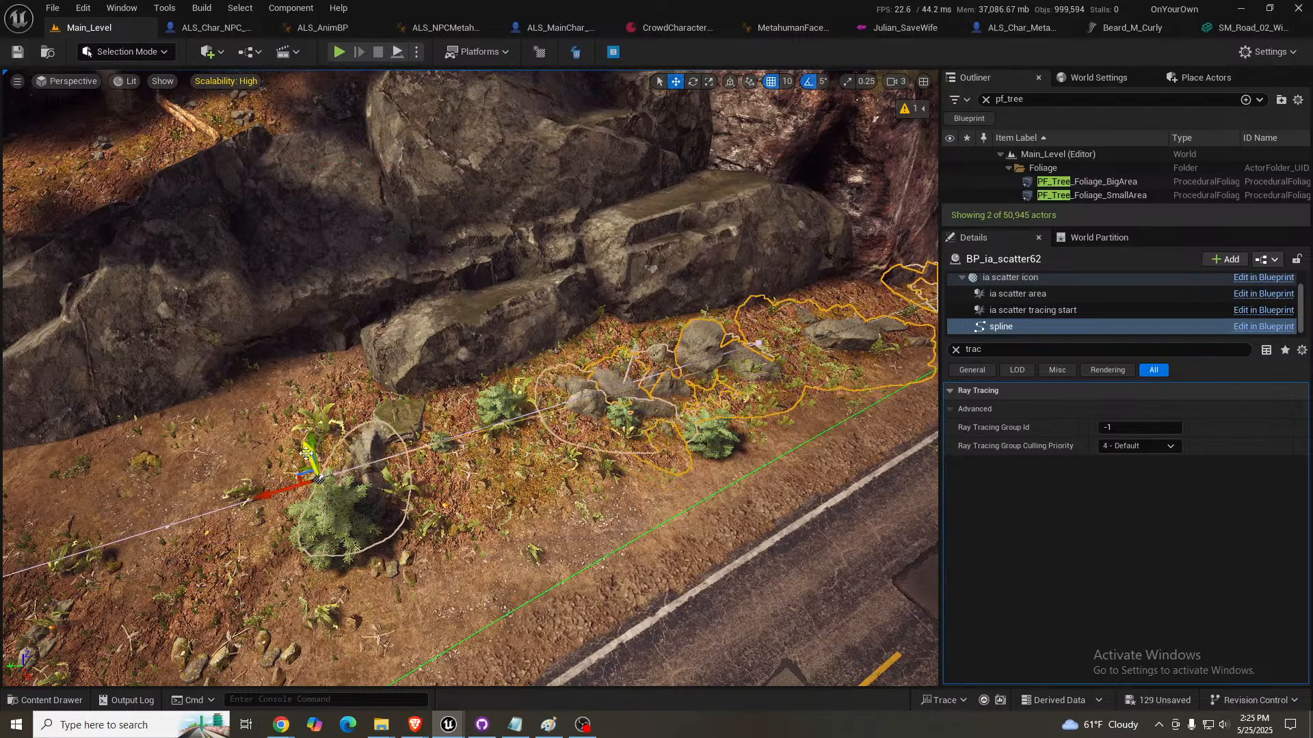
key("Escape")
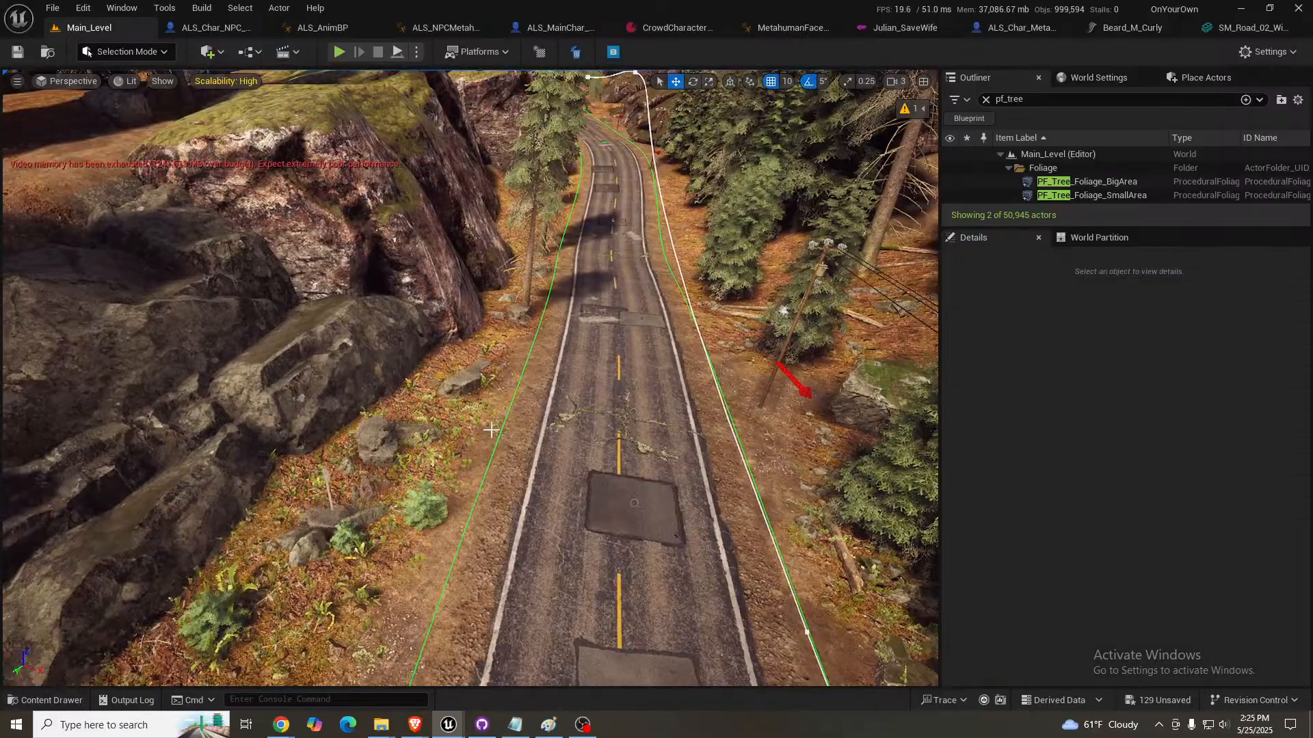
- Paint the Mulch layer over the ground between the road edge and the trees at the bend
key("w")
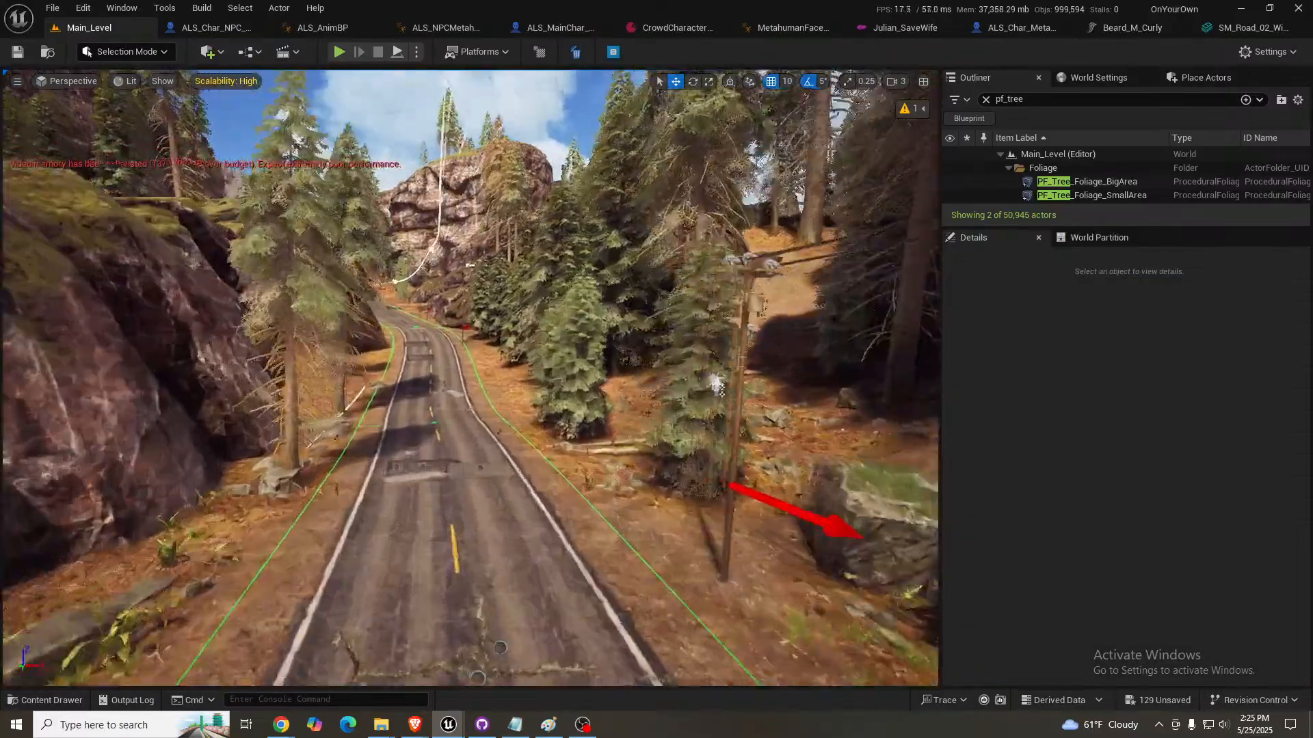
key("a")
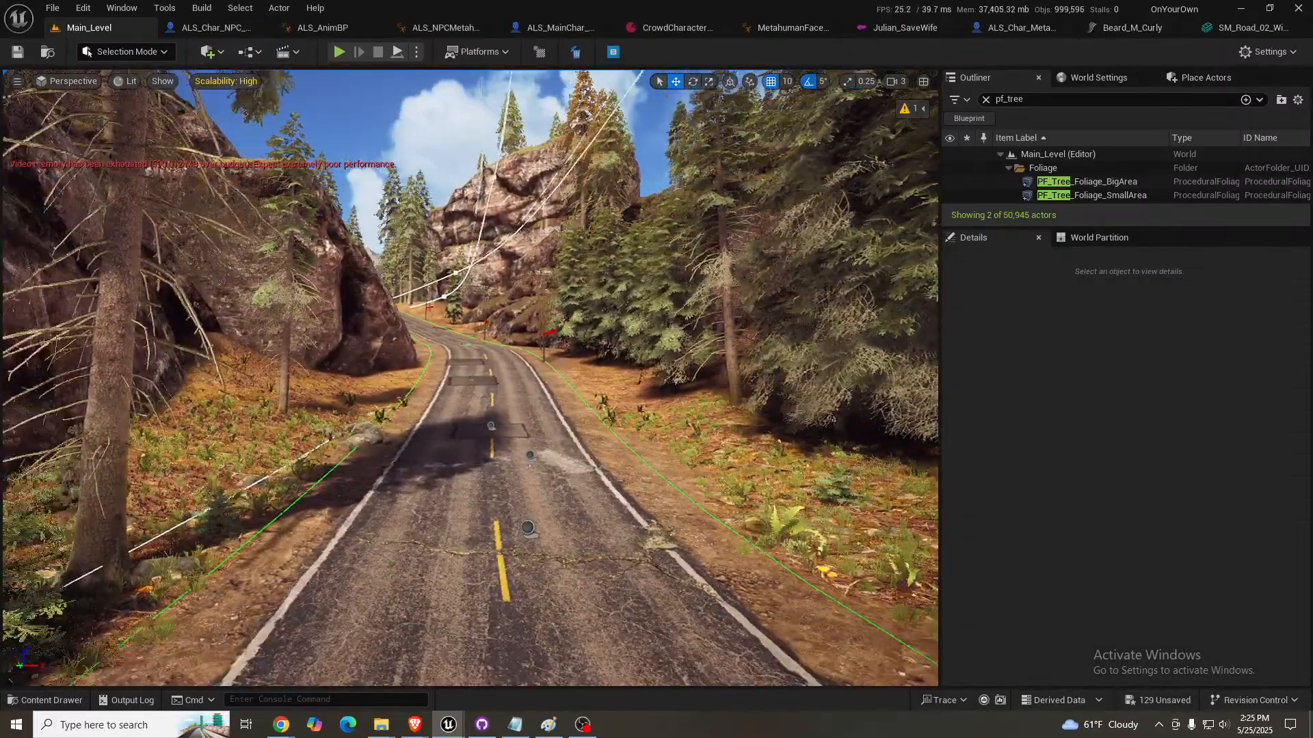
key("d")
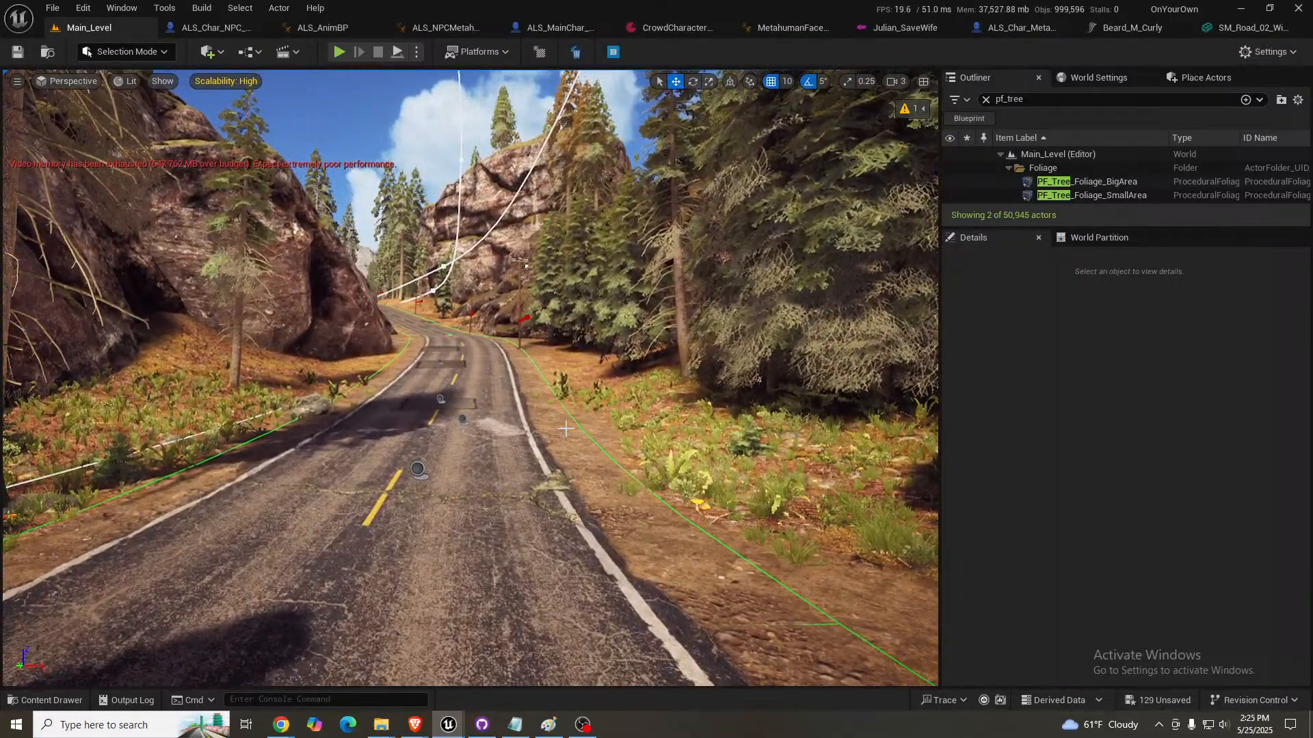
right_click_drag(470, 378, 421, 420)
key("s")
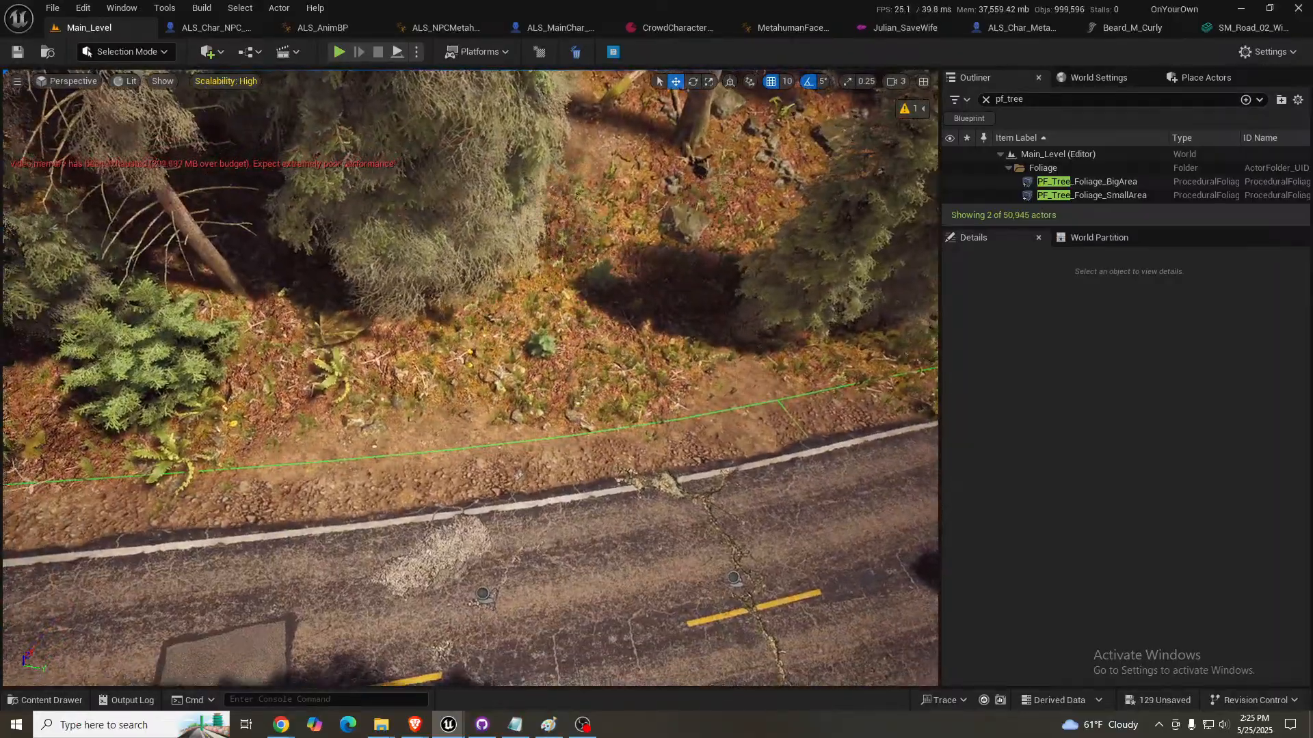
left_click(421, 421)
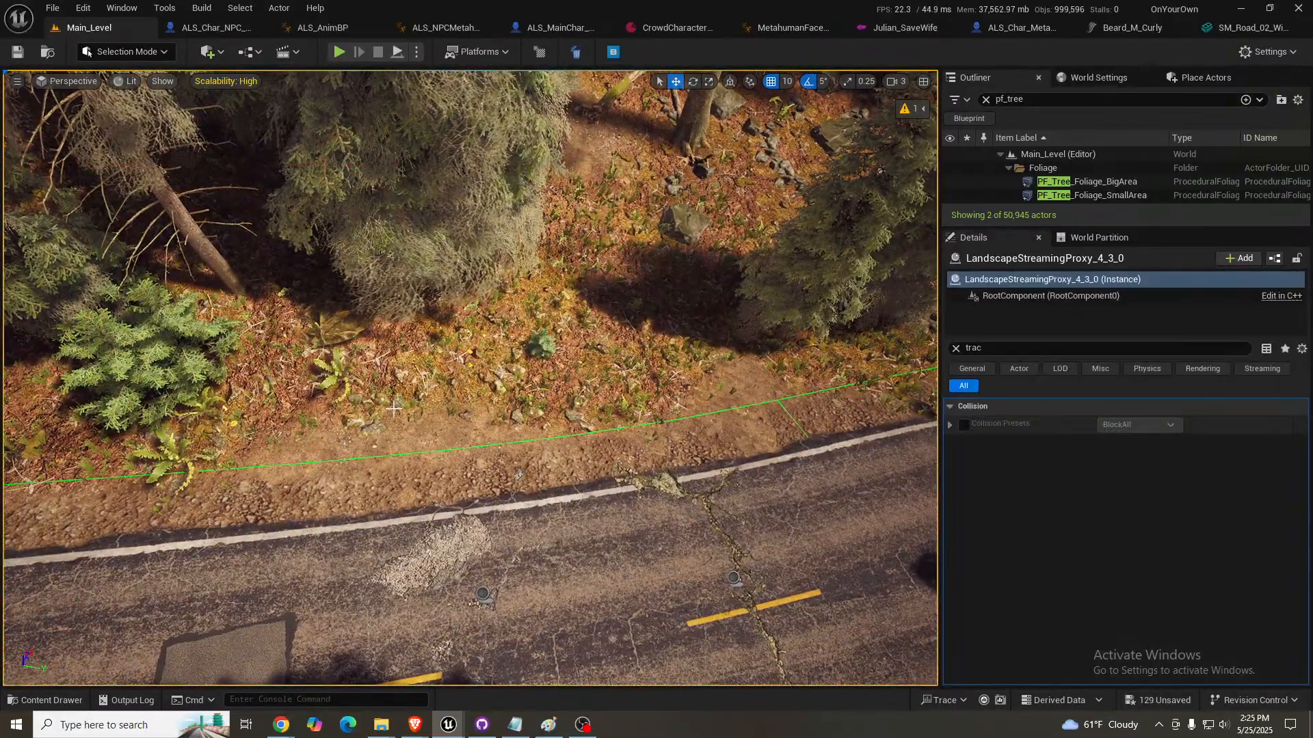
key("shift+2")
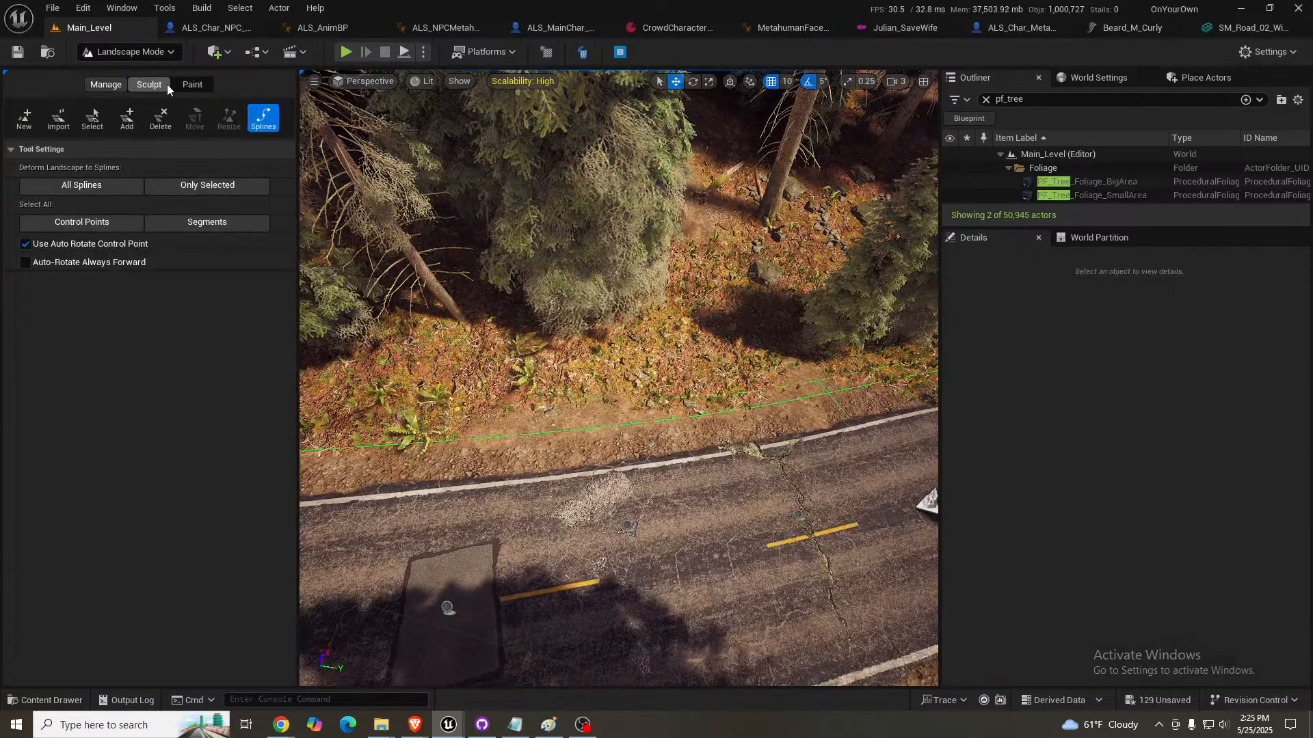
left_click(186, 87)
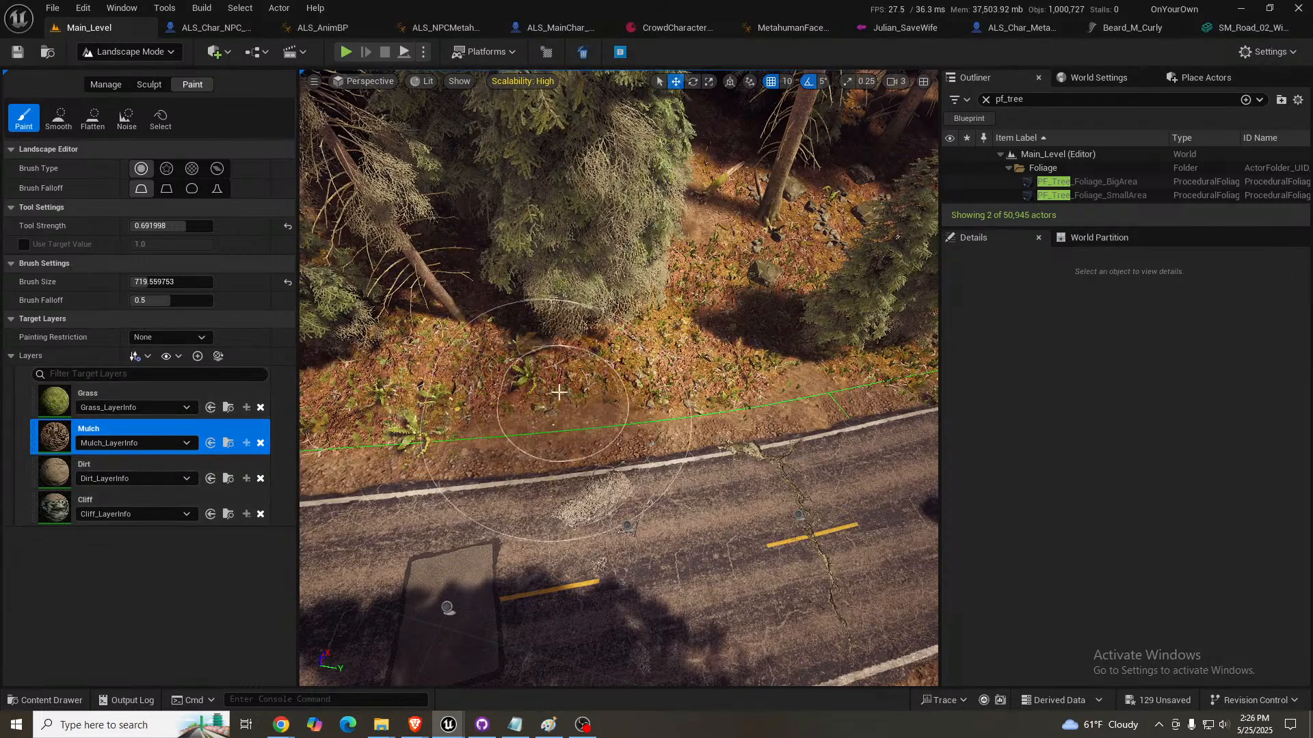
mouse_move(561, 355)
left_mouse_down()
mouse_move(527, 346)
mouse_move(586, 376)
mouse_move(737, 329)
left_mouse_up()
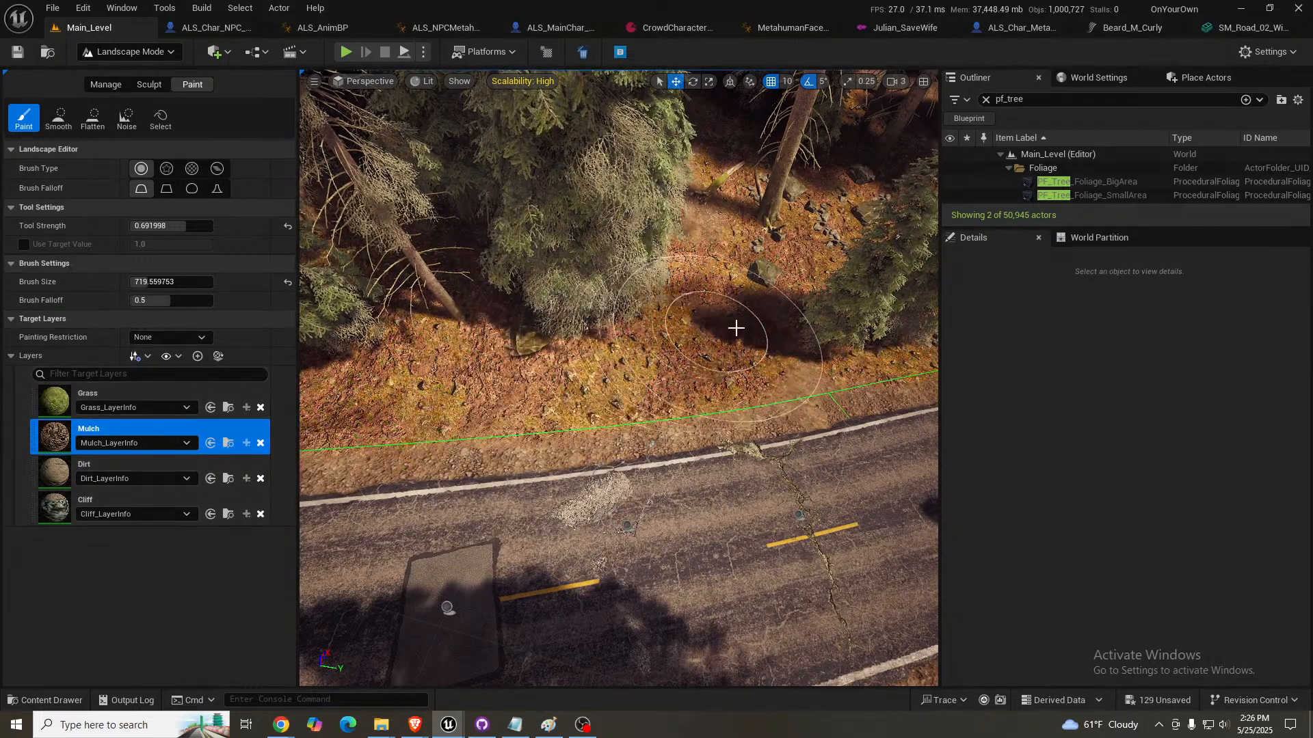
right_click_drag(765, 311, 605, 301)
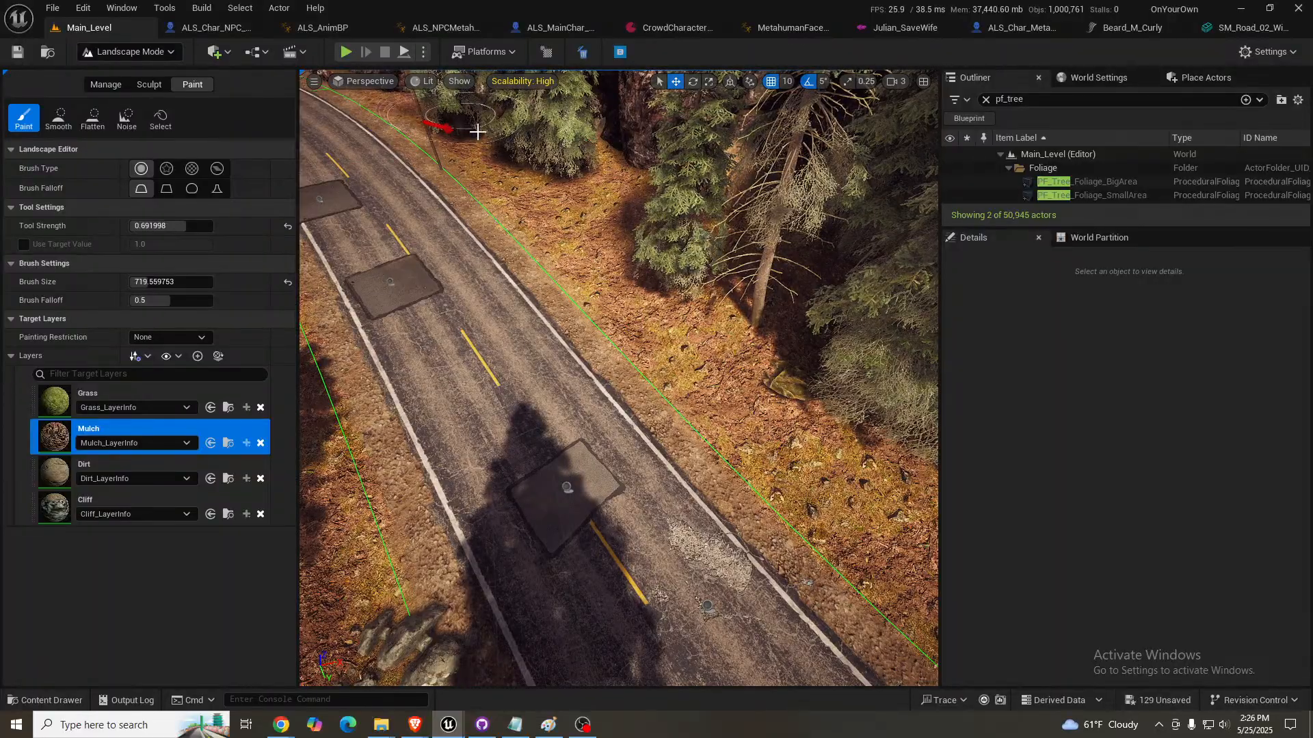
- Paint Mulch along both roadsides toward the rock cliffs and in front of the spruces, and return to Selection Mode
mouse_move(495, 133)
right_mouse_down()
mouse_move(497, 120)
mouse_move(417, 75)
mouse_move(425, 87)
right_mouse_up()
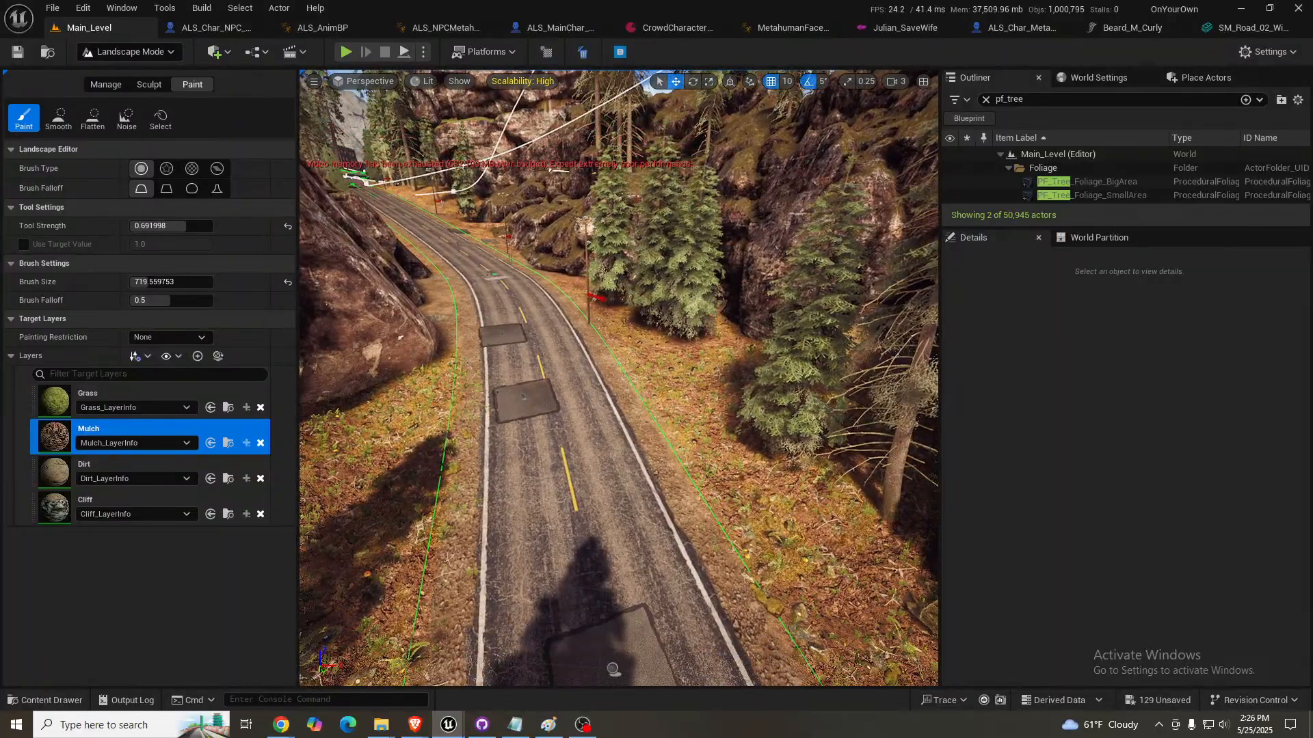
mouse_move(390, 288)
left_mouse_down()
mouse_move(404, 281)
mouse_move(406, 308)
mouse_move(393, 363)
left_mouse_up()
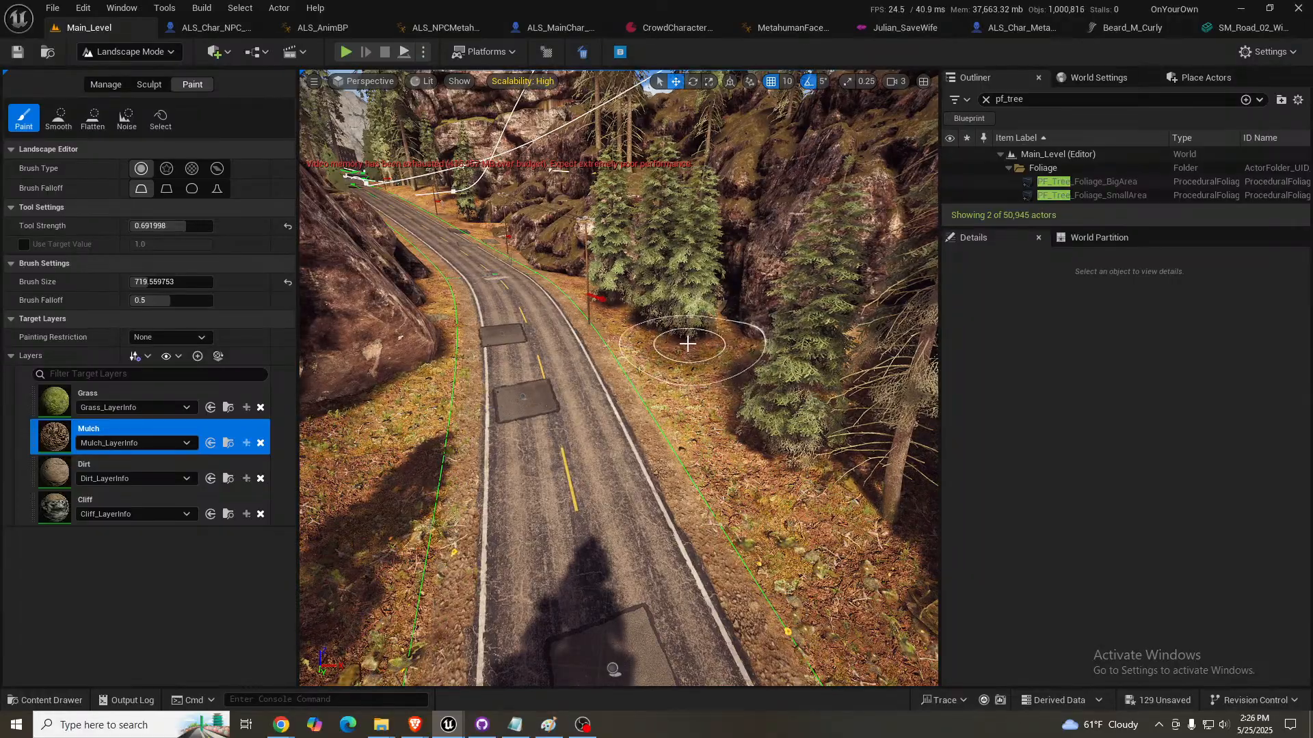
right_click_drag(688, 343, 711, 338)
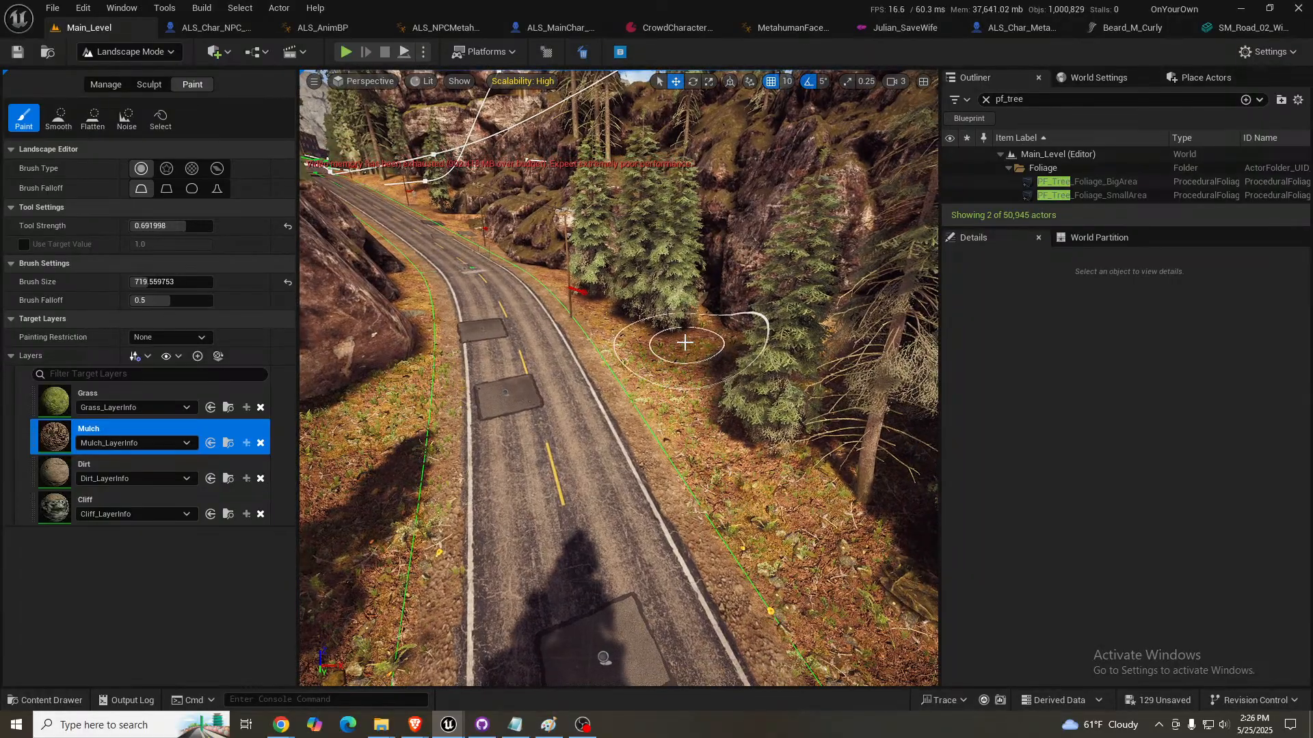
key("shift+1")
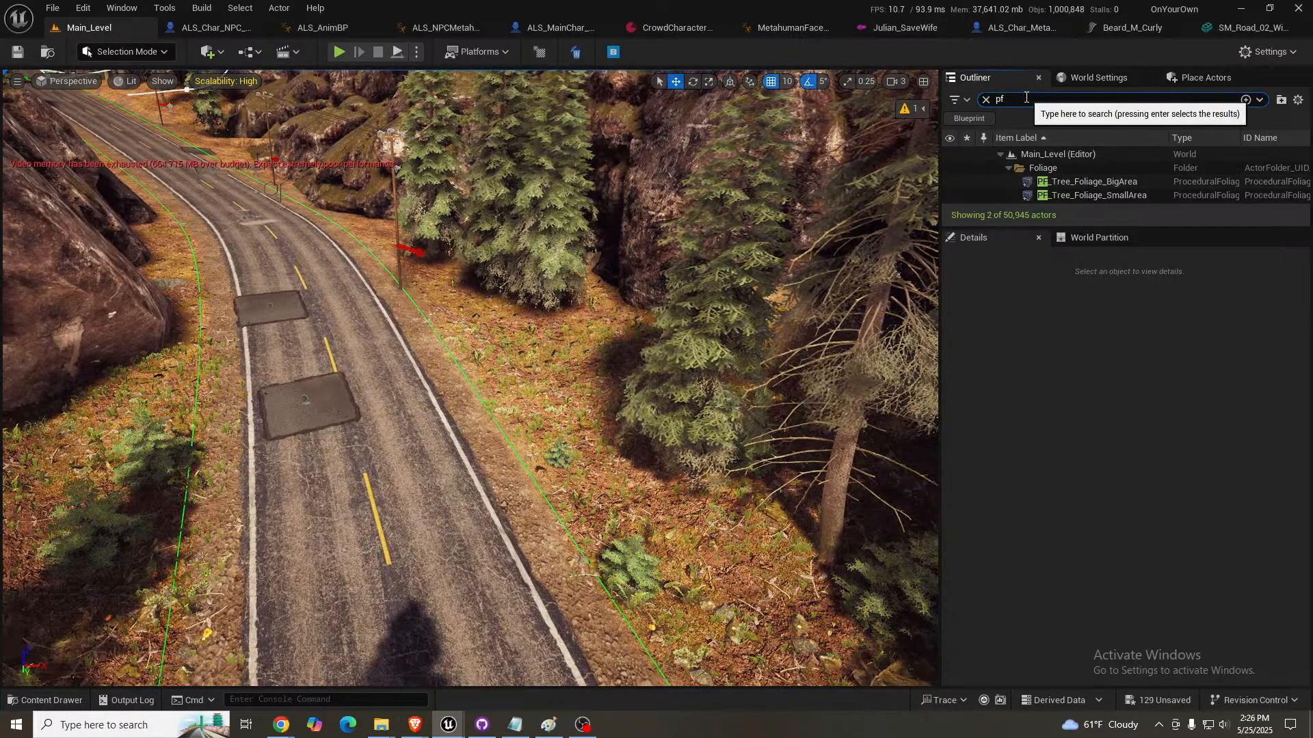
- Filter the level's actors by "pf_" and select PF_LargeRocks_Foliage
type("_rock")
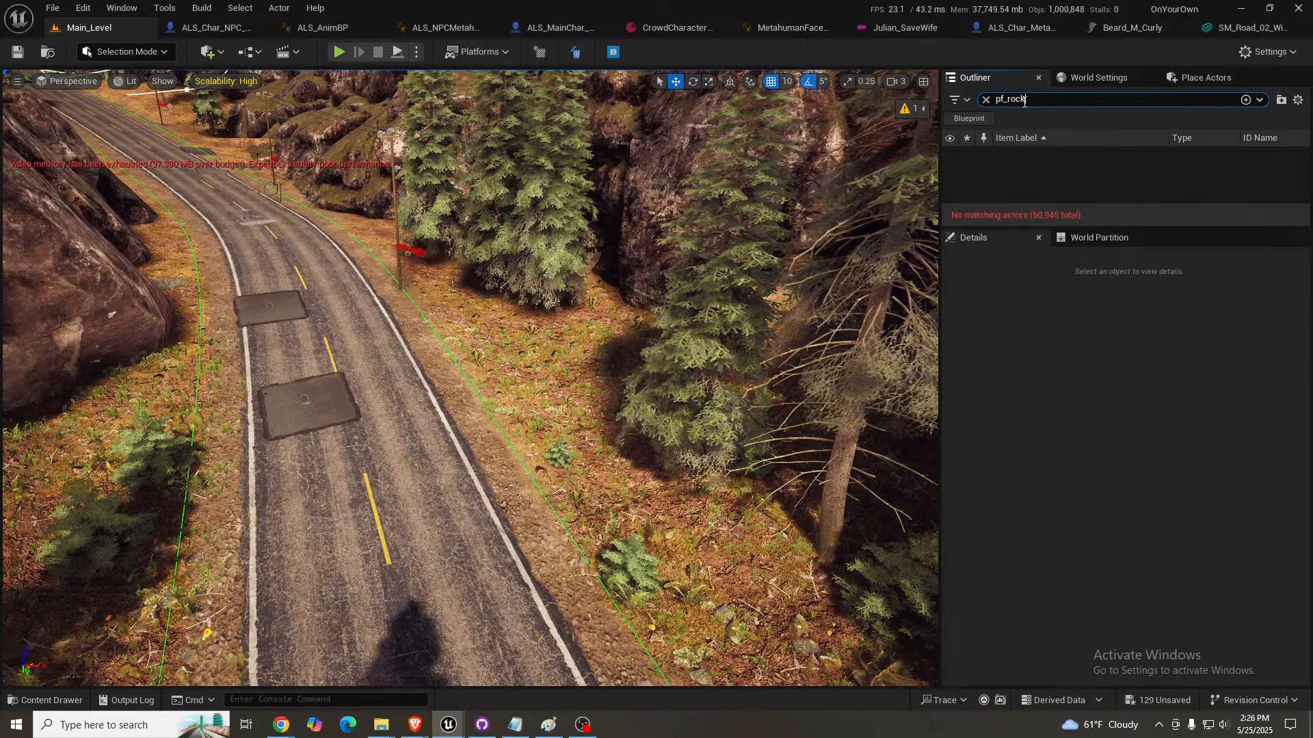
key("ctrl+a")
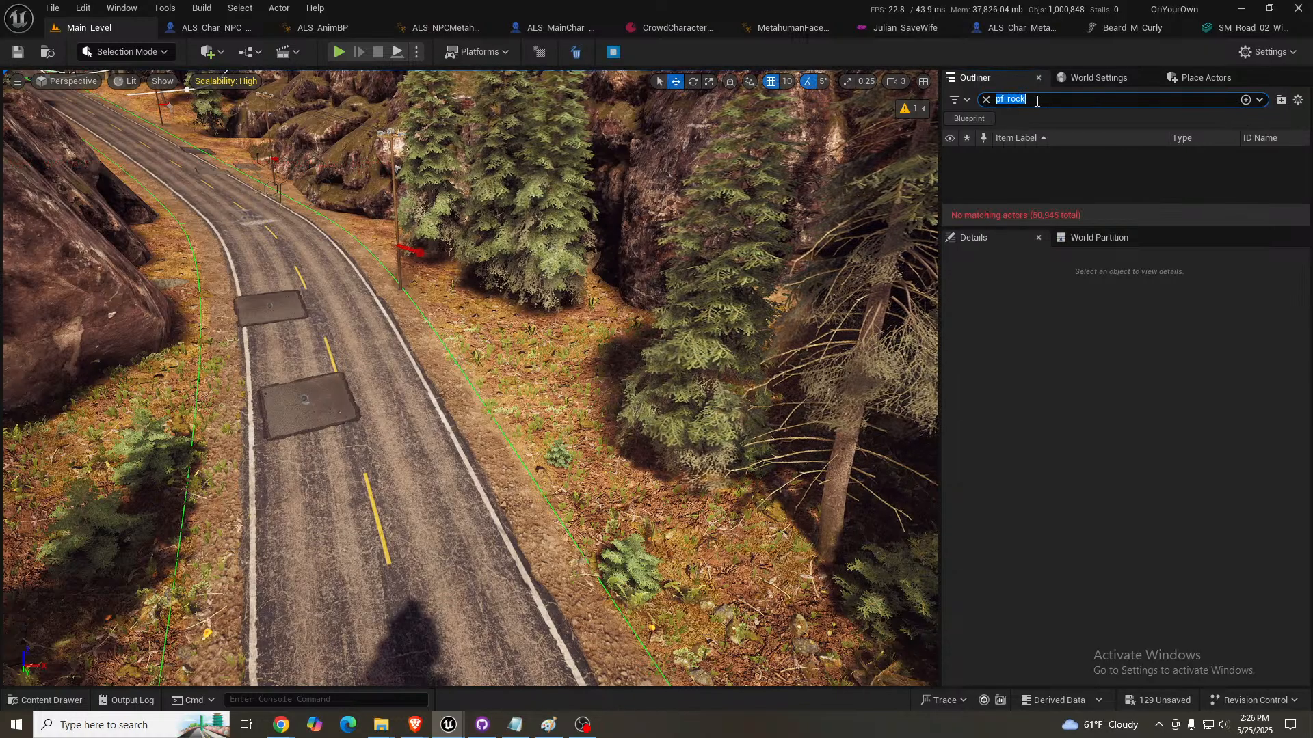
left_click(1037, 101)
key("BackSpace")
key("BackSpace")
key("BackSpace")
key("BackSpace")
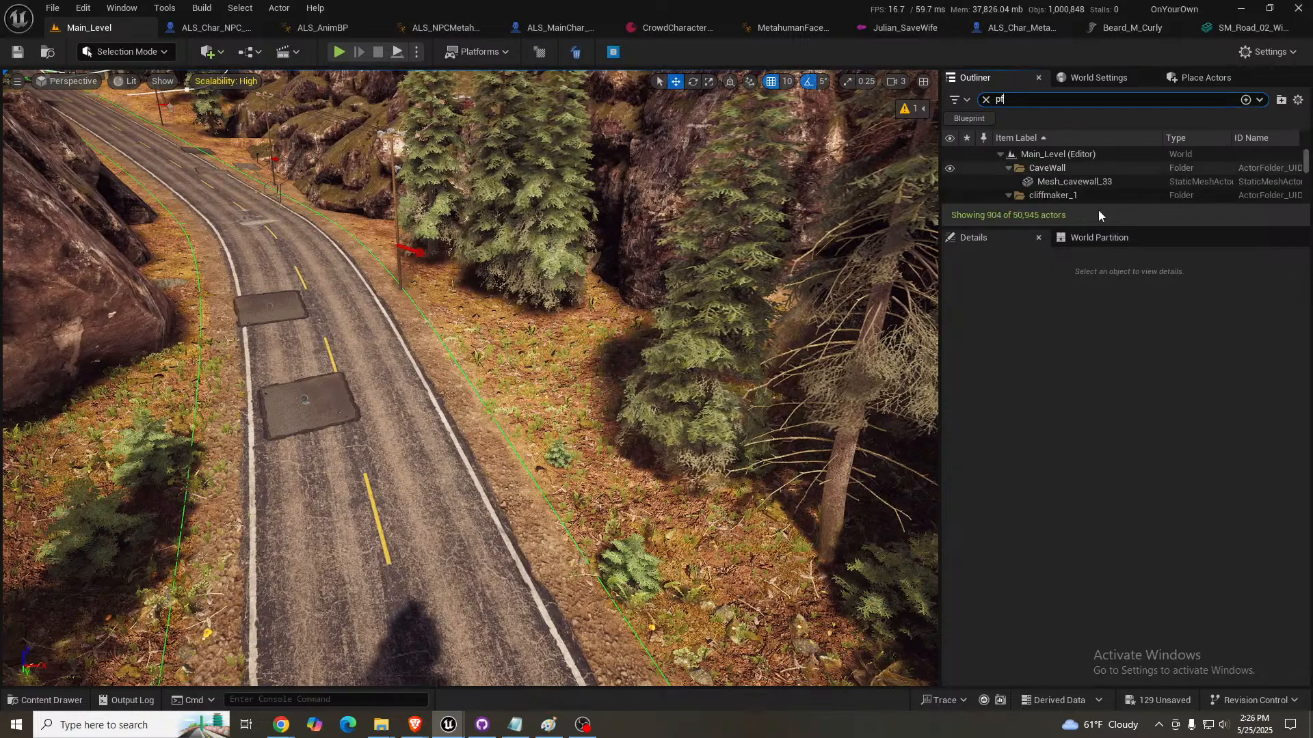
left_click_drag(1087, 260, 1087, 444)
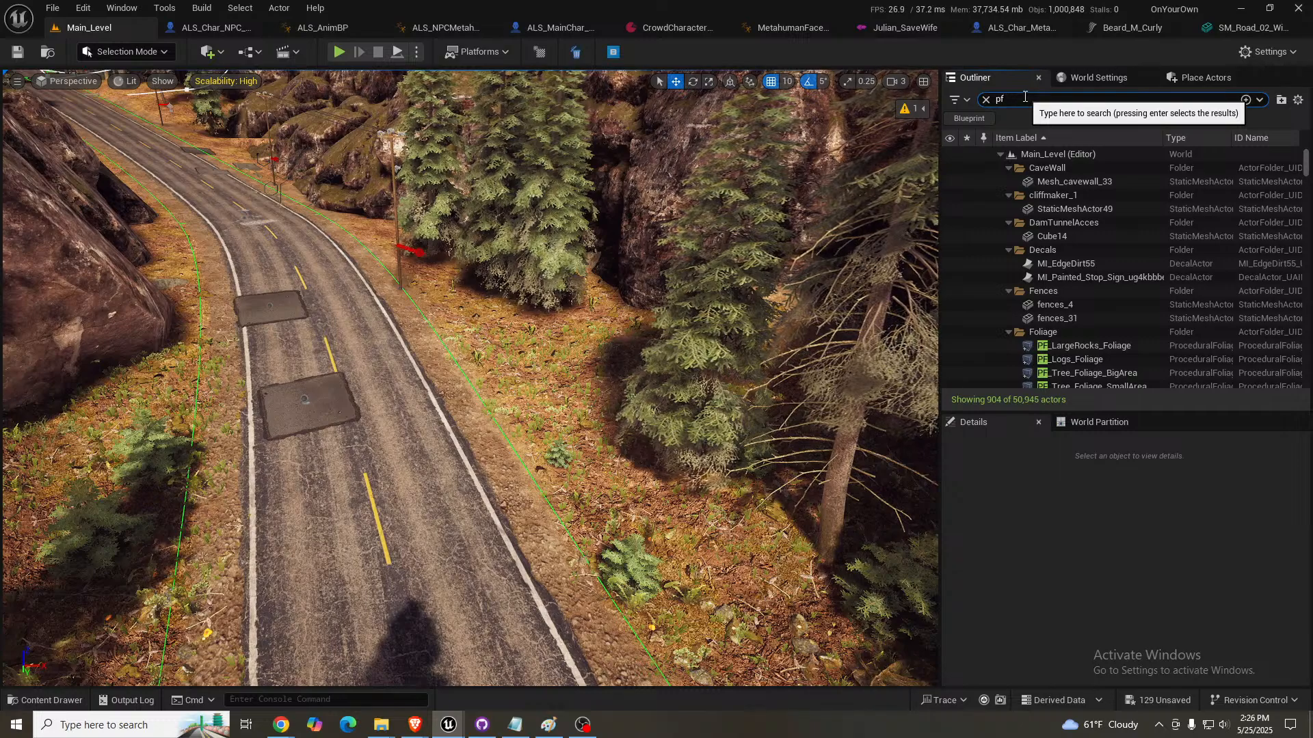
type("_")
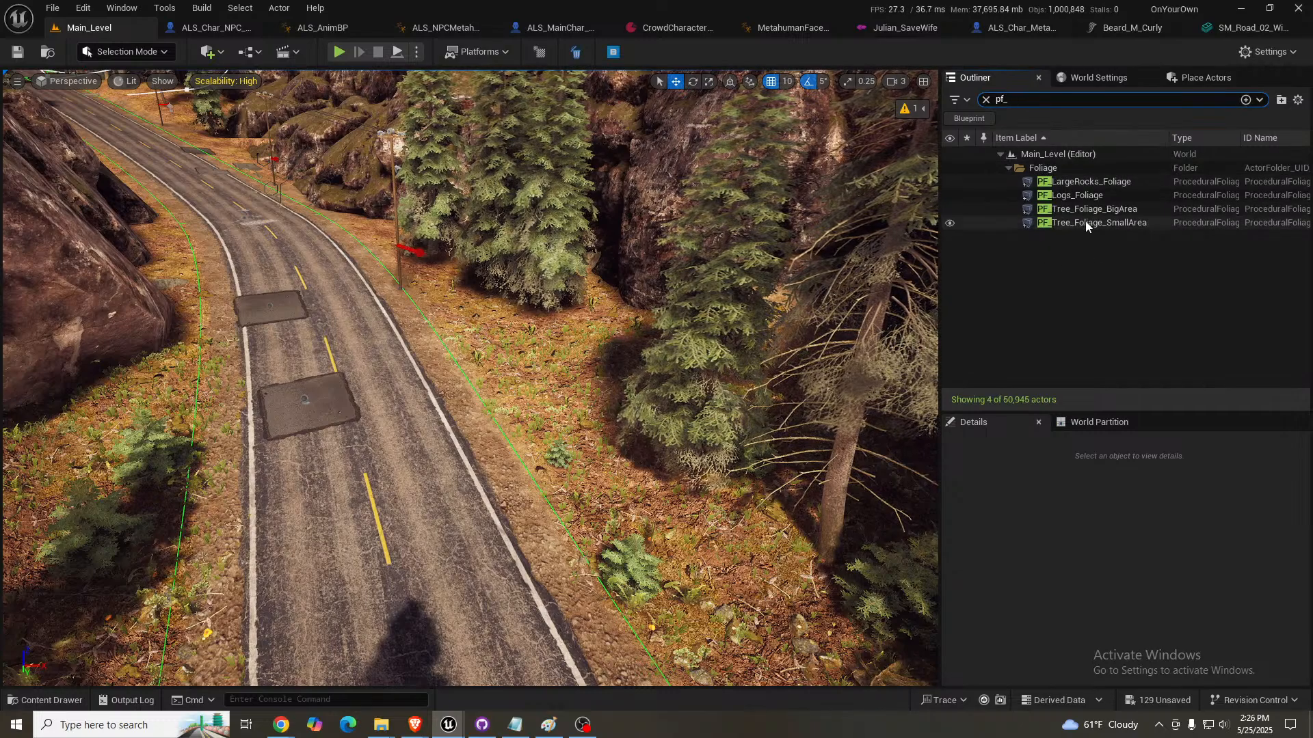
left_click(1087, 182)
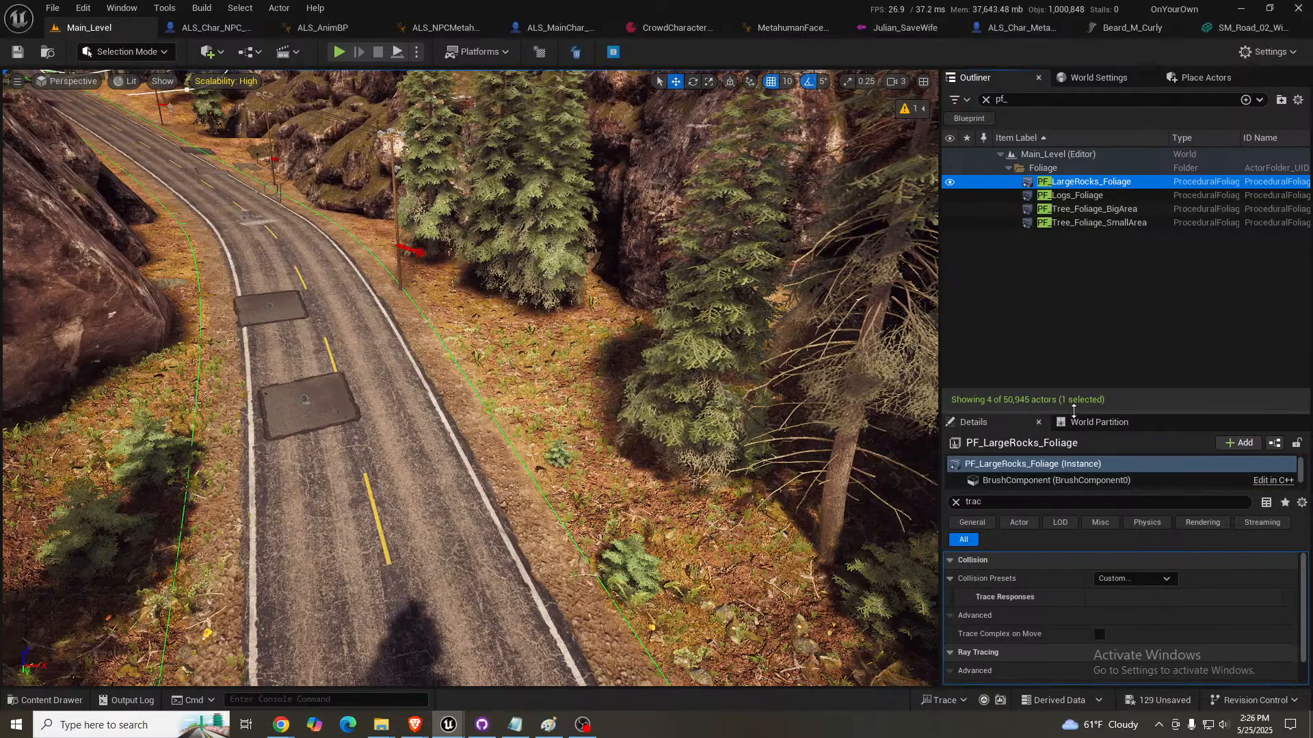
left_click_drag(1075, 412, 1074, 284)
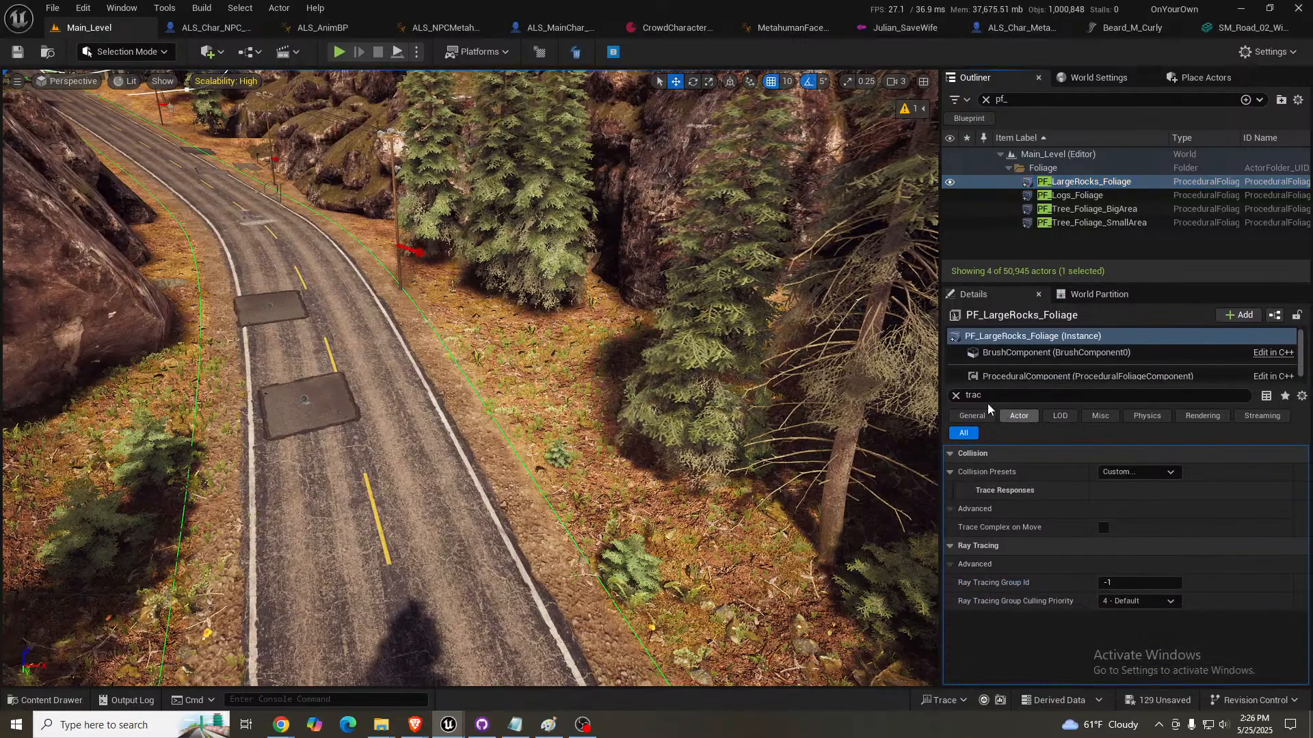
- Clear the property filter, load the unloaded areas for PF_LargeRocks_Foliage, and resimulate it to scatter large rocks along the road
left_click(956, 396)
scroll(1167, 573, "down", 9)
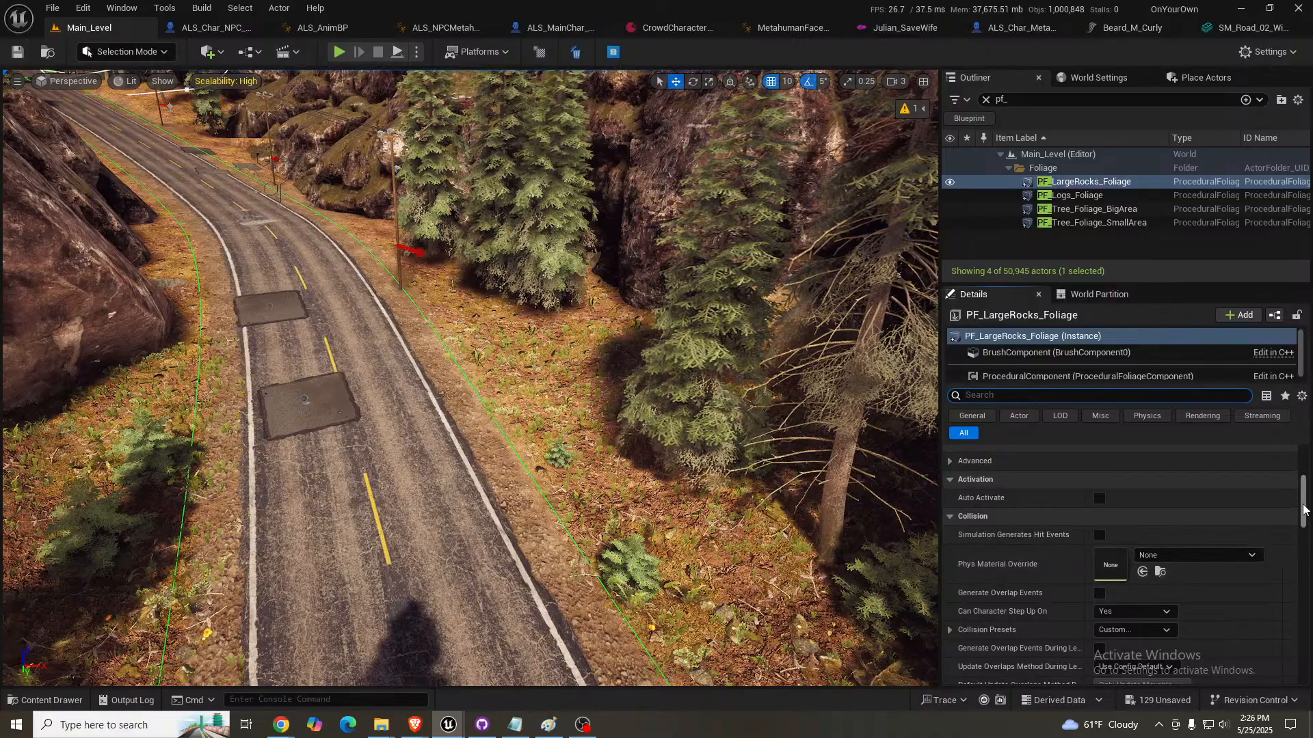
left_click_drag(1302, 500, 1301, 606)
left_click(1200, 473)
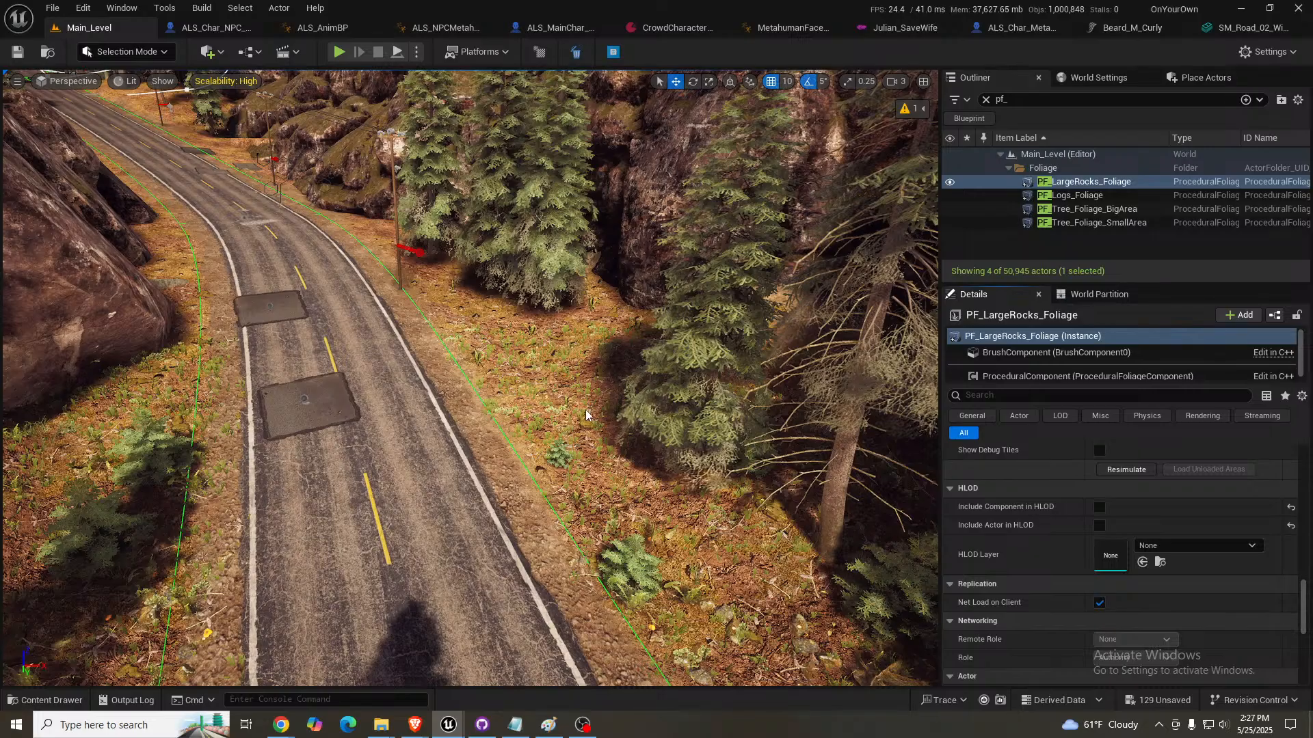
right_click(561, 449)
right_click_drag(561, 449, 528, 424)
right_click_drag(718, 422, 726, 443)
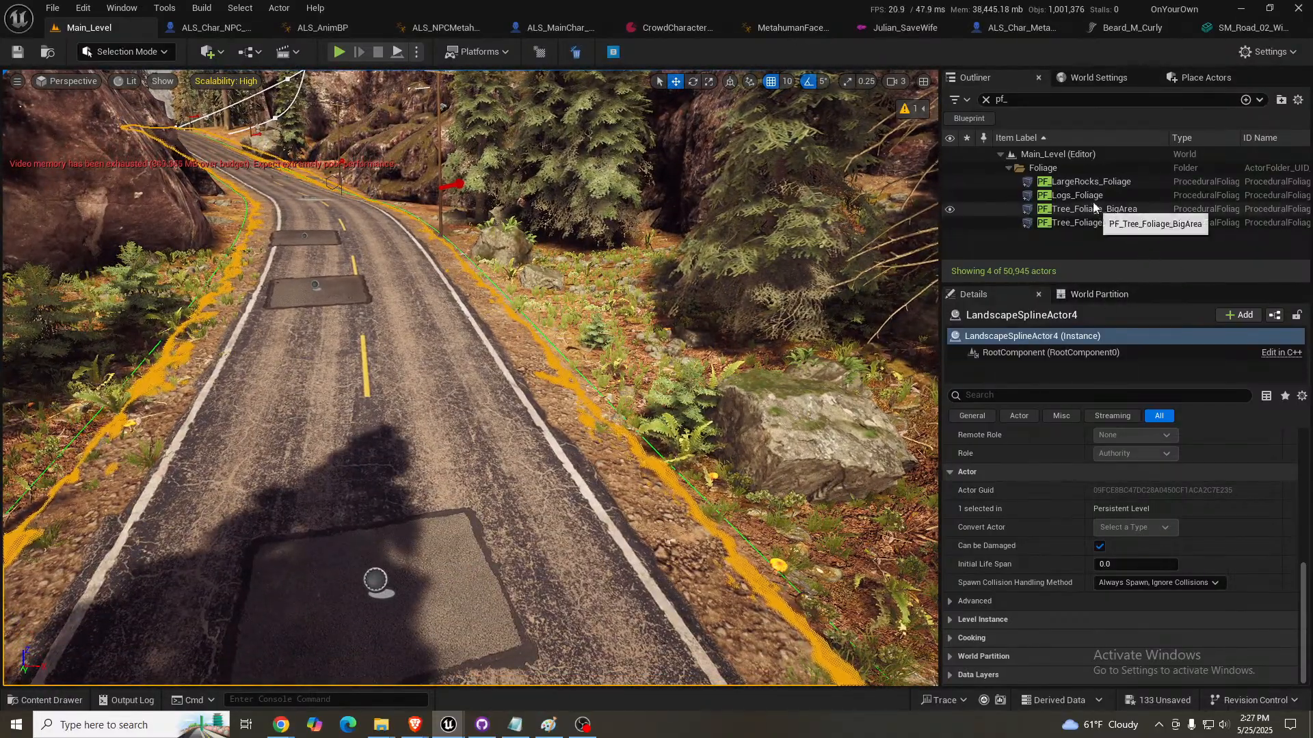
- Load the unloaded areas for PF_Logs_Foliage and resimulate it to scatter logs beside the road
left_click(1098, 223)
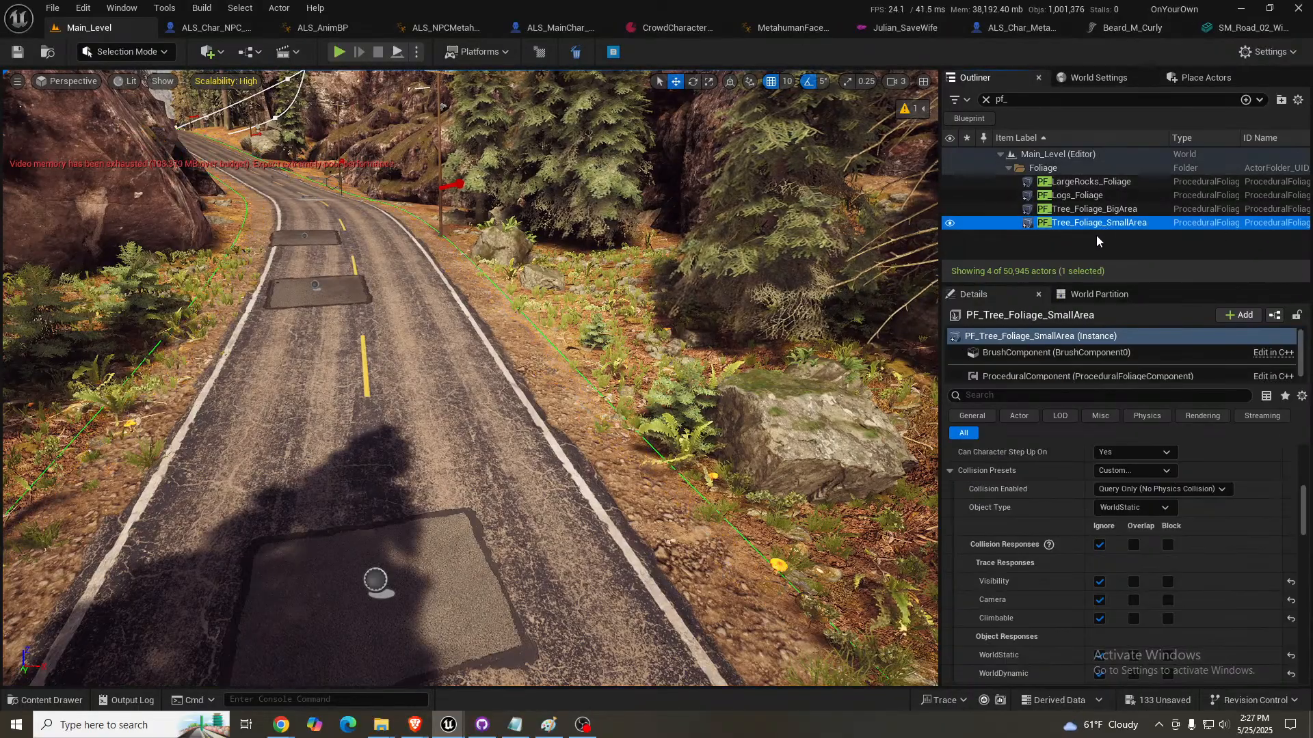
left_click(1079, 197)
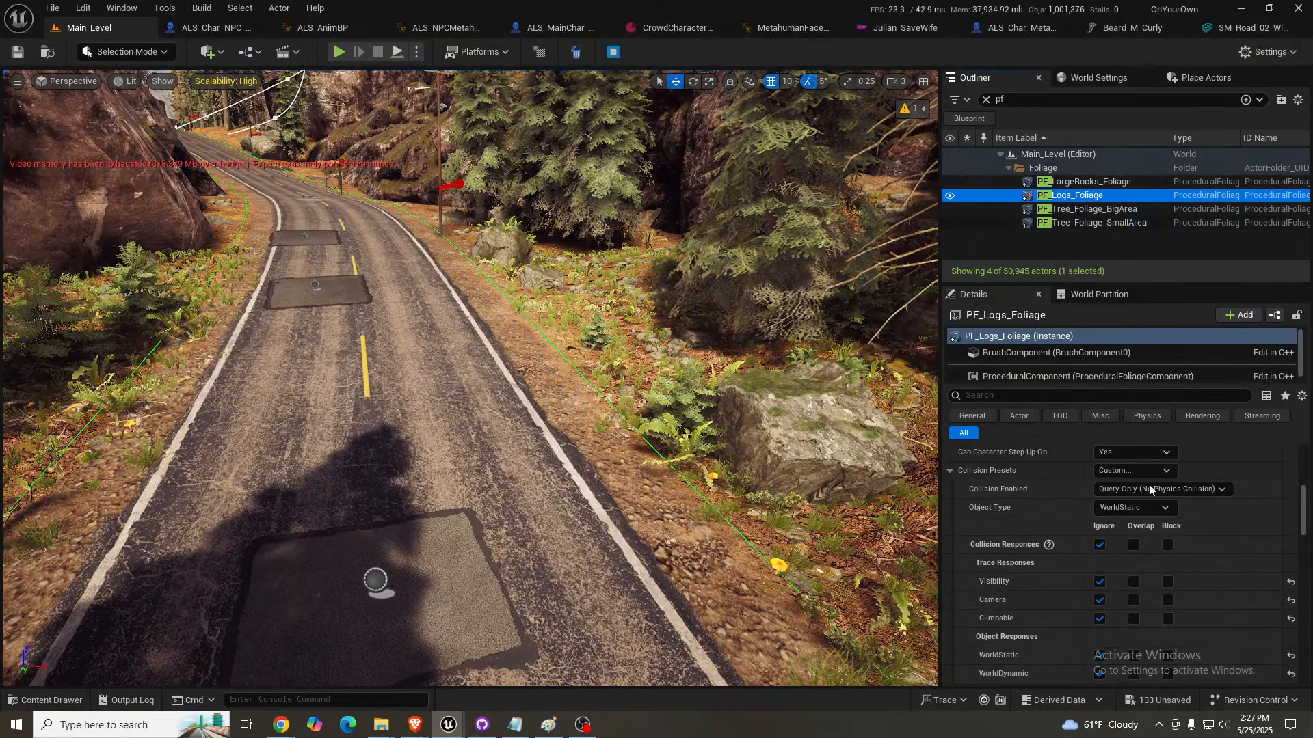
scroll(1173, 539, "down", 10)
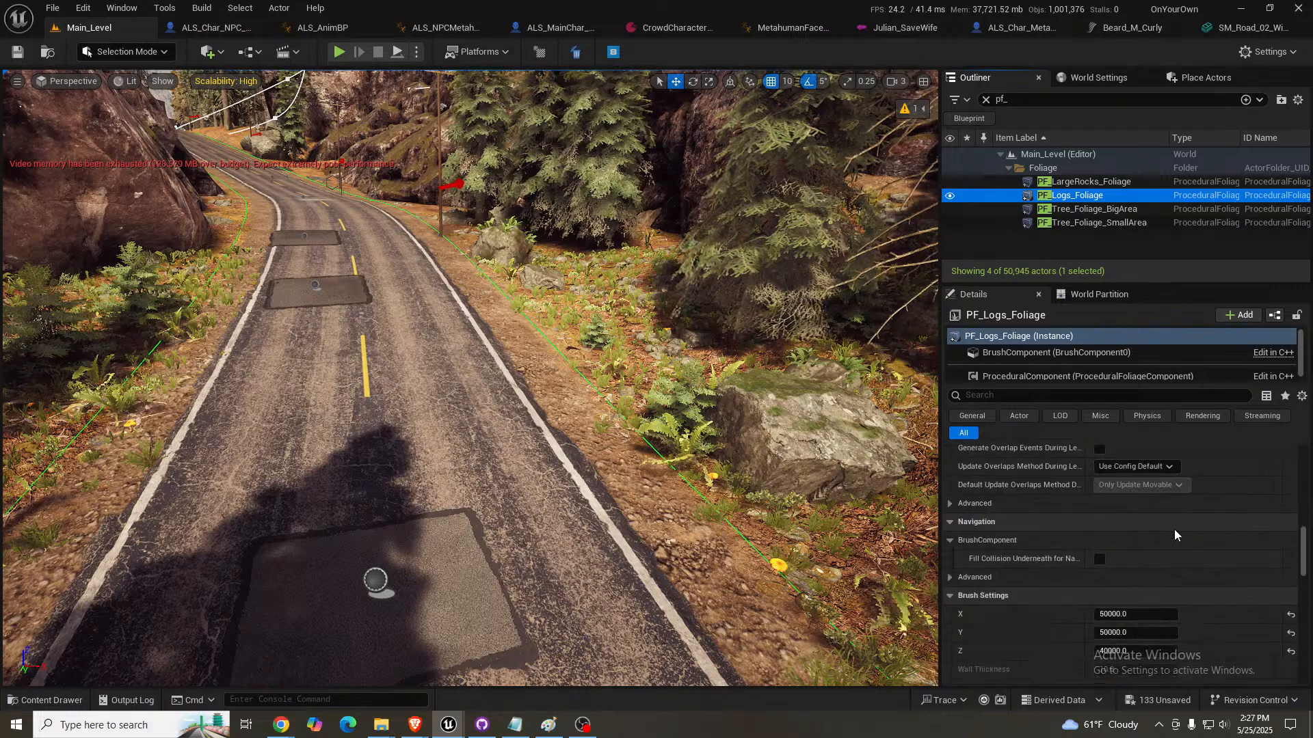
scroll(1175, 530, "down", 5)
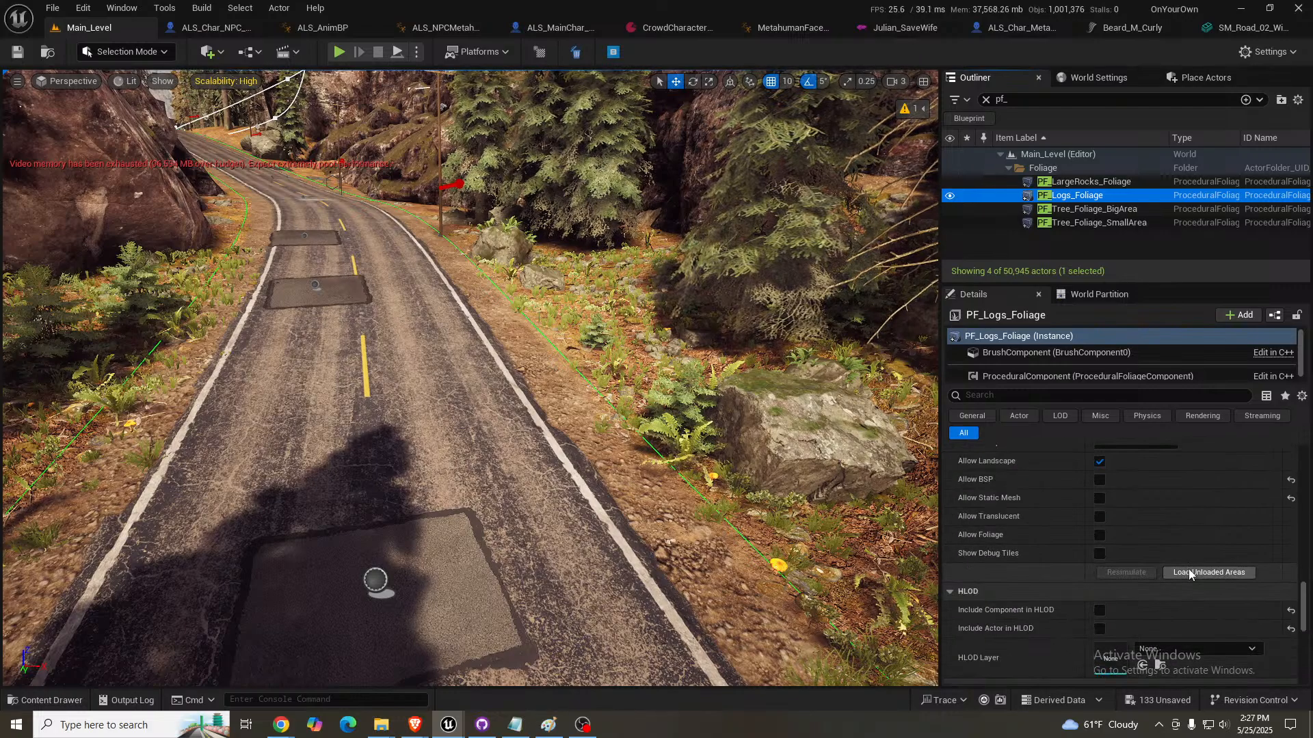
left_click(1126, 573)
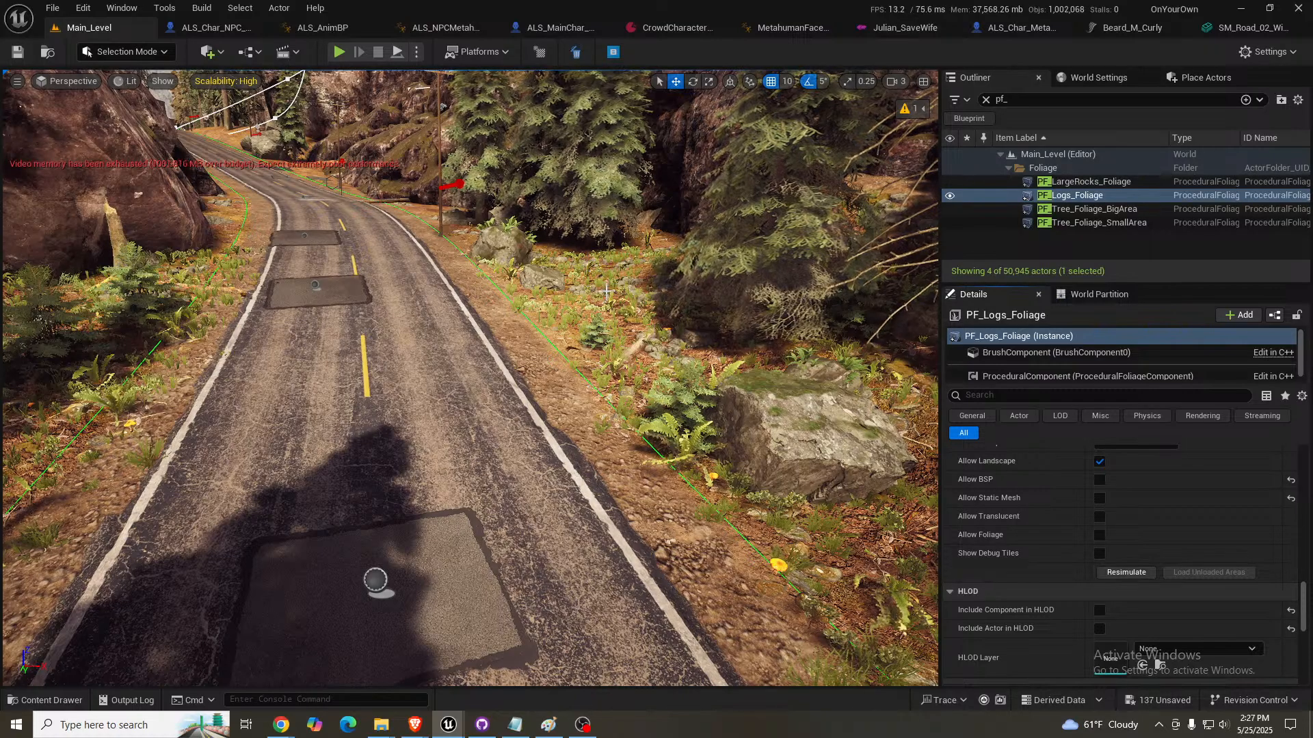
- Examine the roadside landscape in a full-screen game view, along with the industrial site's storage tanks and pipework
right_click_drag(606, 291, 557, 280)
key("q")
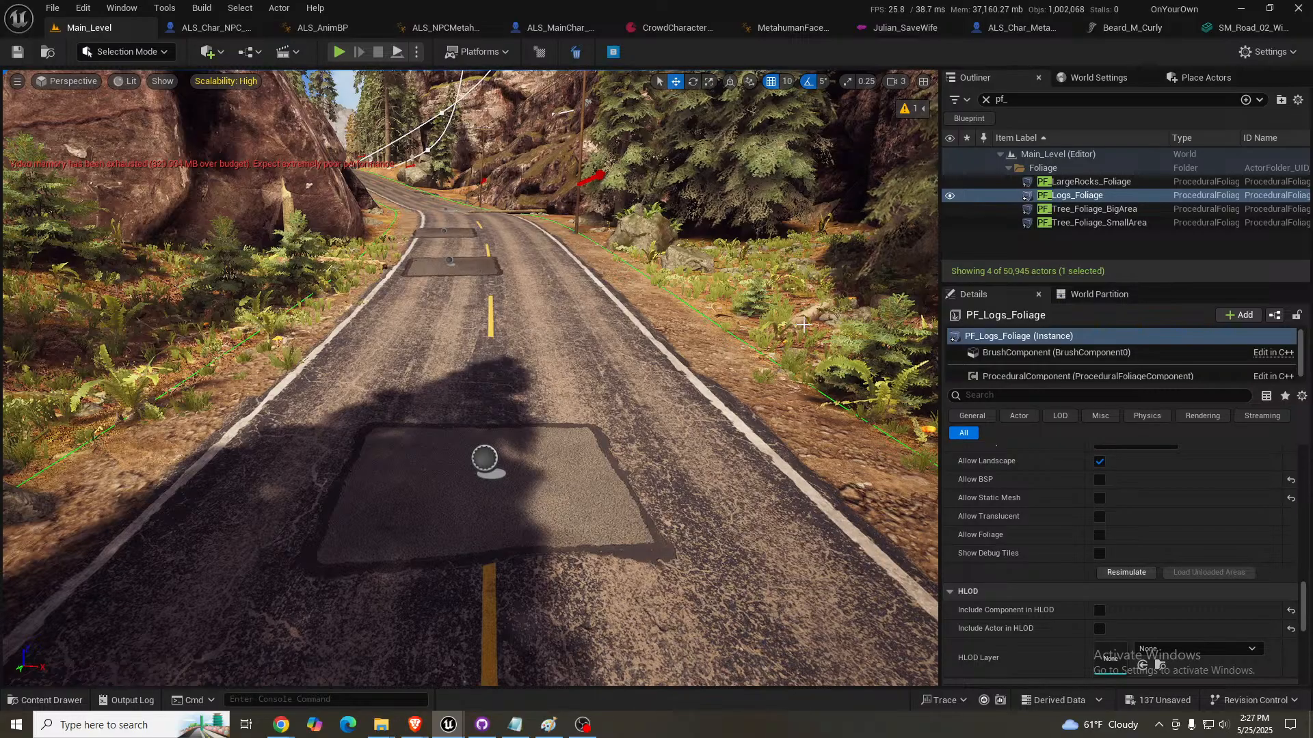
mouse_move(713, 303)
right_mouse_down()
mouse_move(713, 286)
mouse_move(728, 311)
mouse_move(820, 312)
mouse_move(745, 274)
mouse_move(713, 288)
right_mouse_up()
key("g")
key("F11")
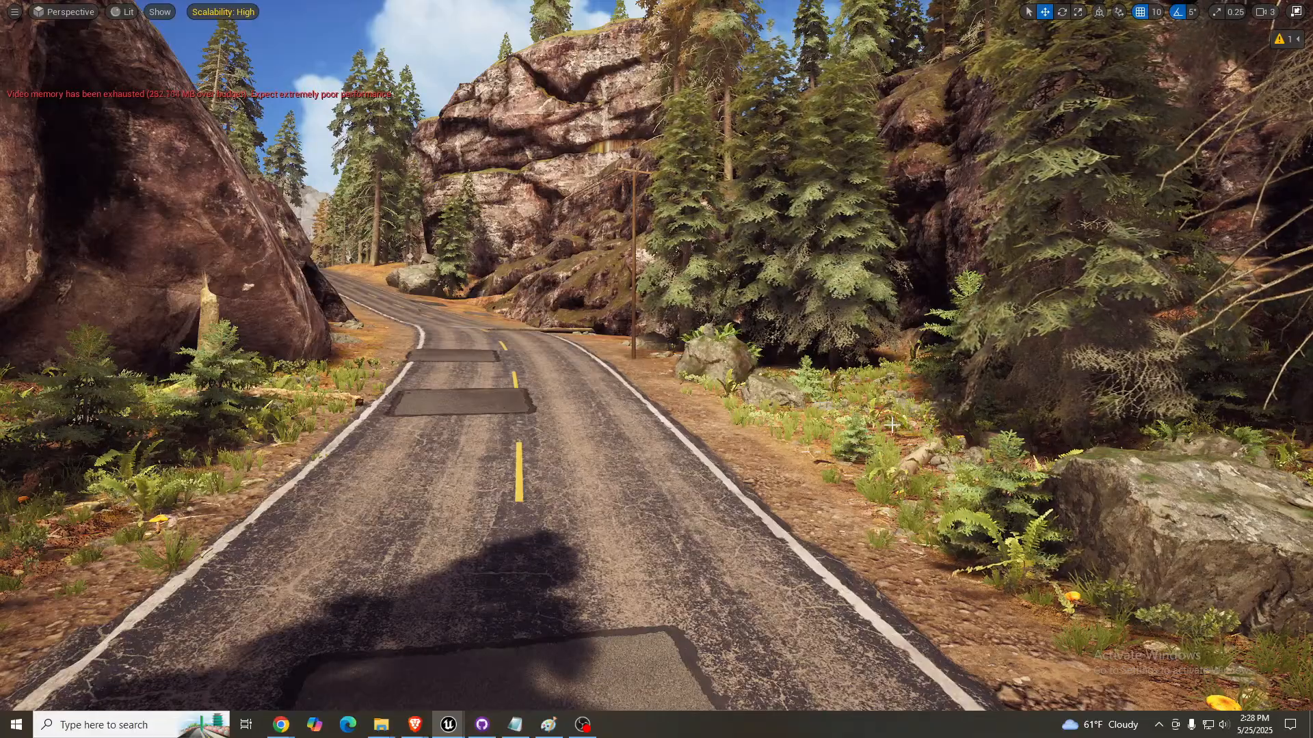
right_click_drag(613, 320, 613, 301)
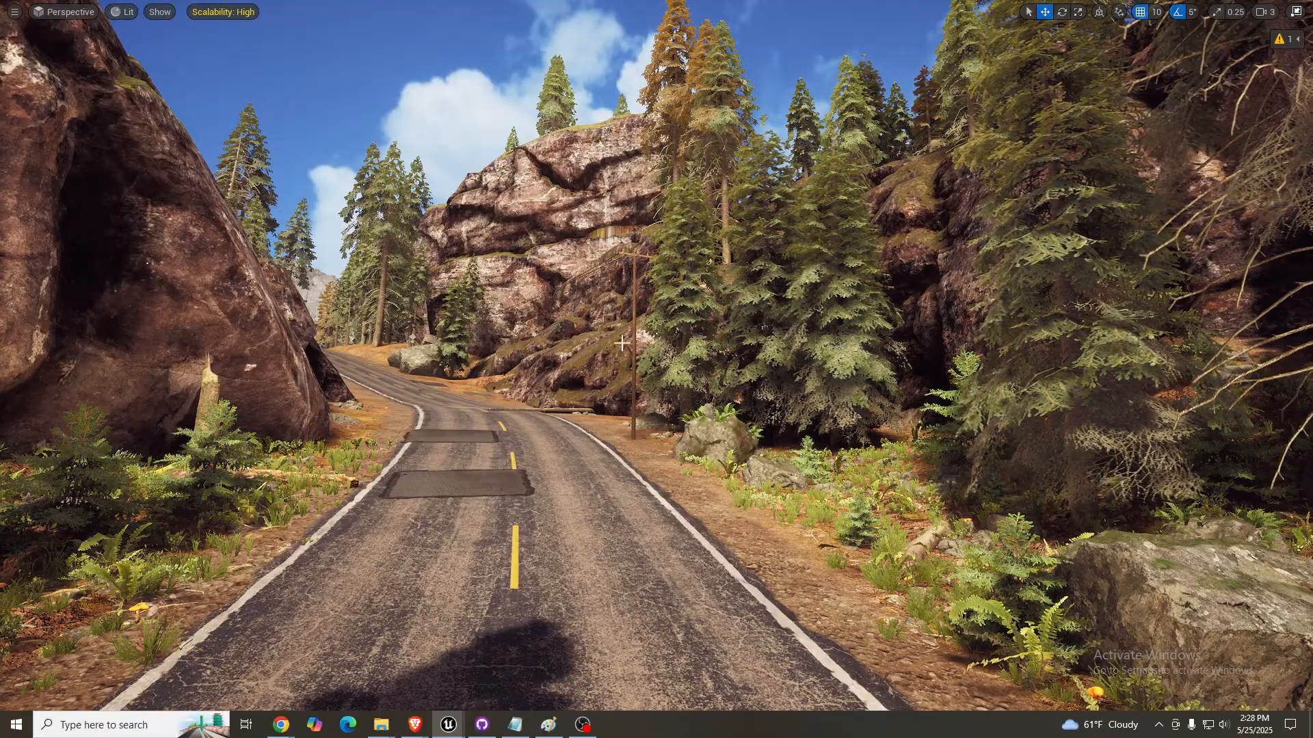
right_click_drag(629, 334, 352, 329)
right_click_drag(623, 363, 523, 372)
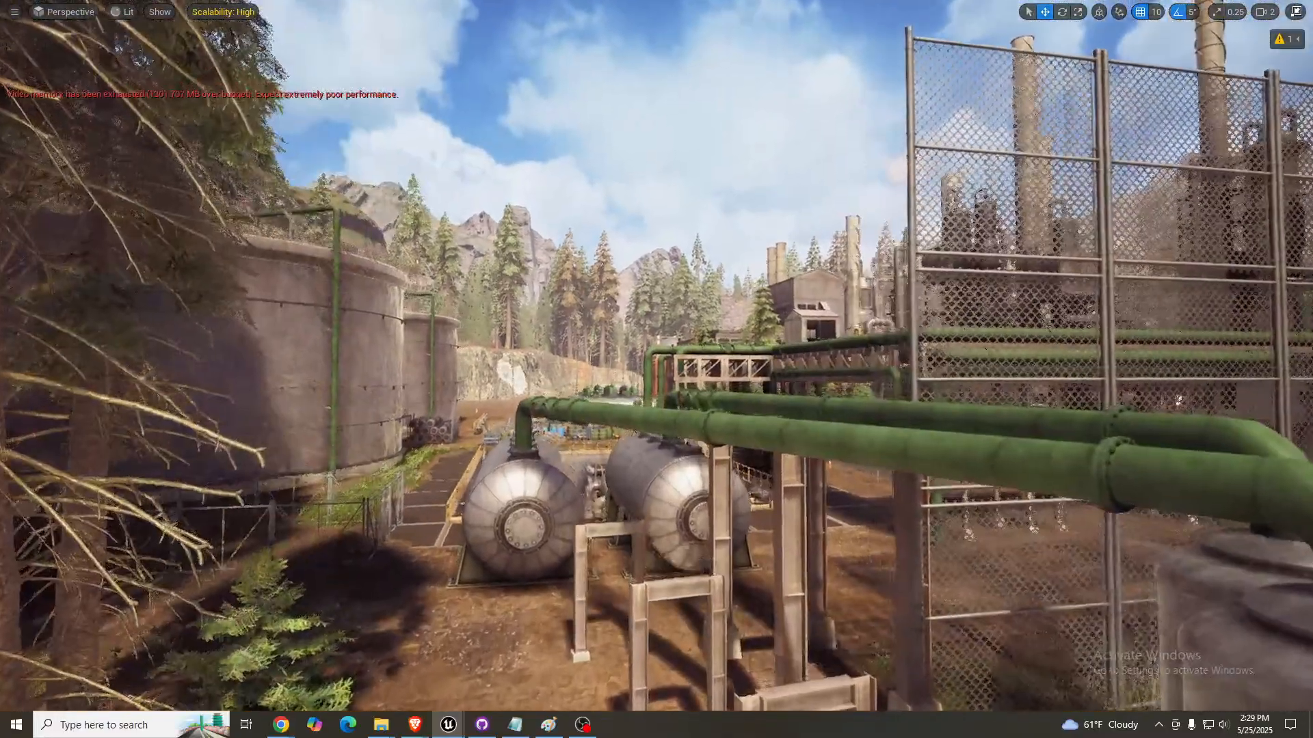
key("w")
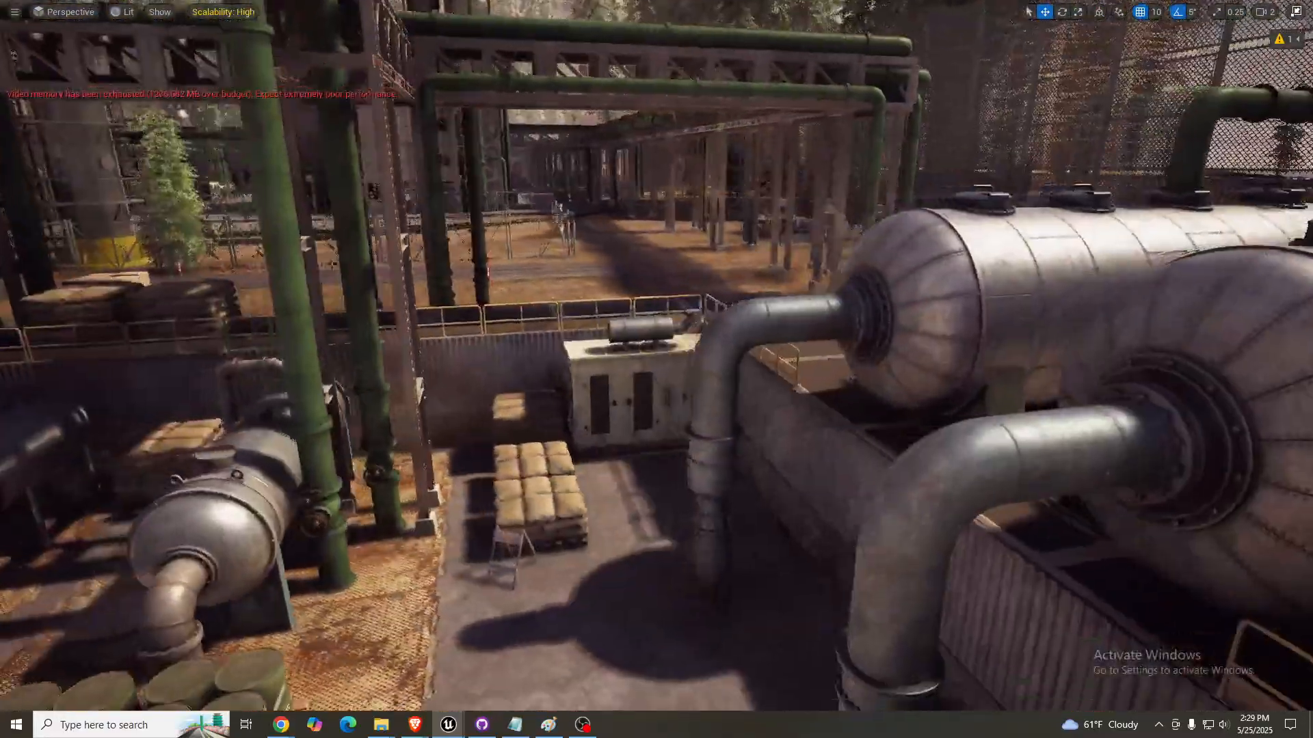
right_click_drag(657, 369, 821, 370)
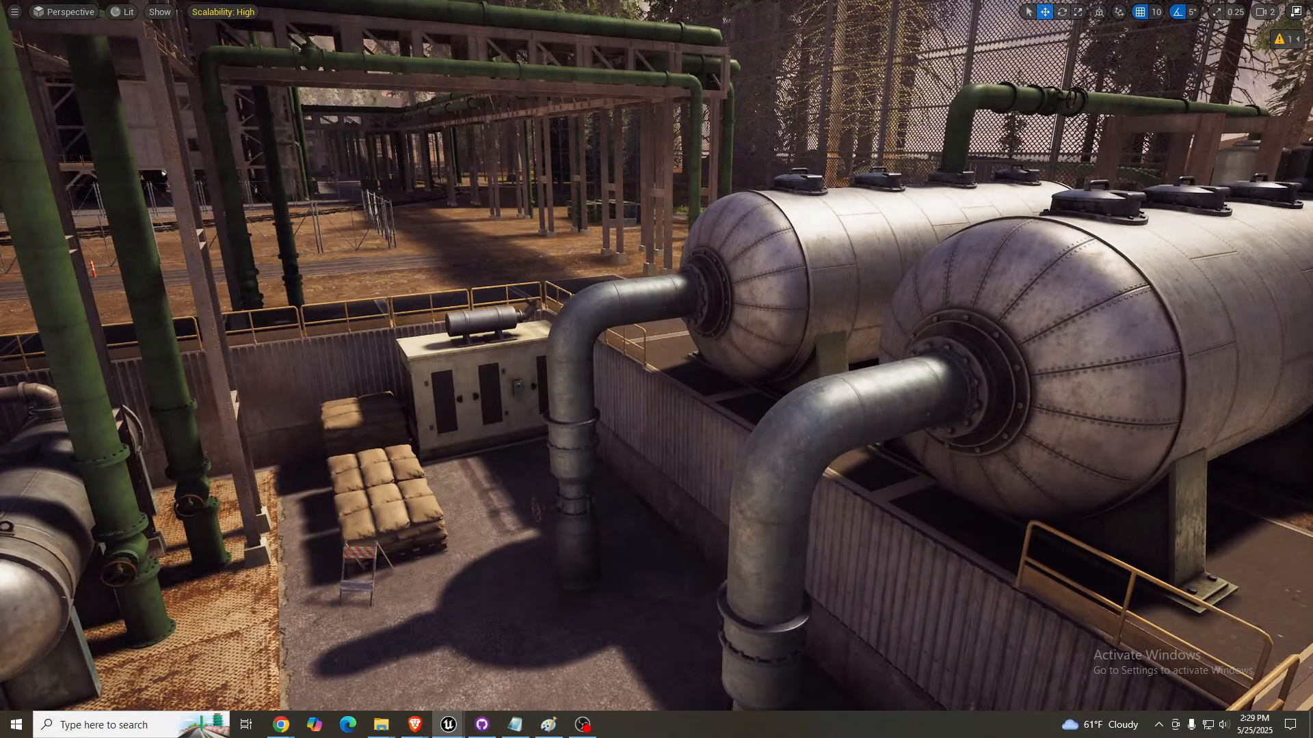
right_click_drag(656, 369, 793, 376)
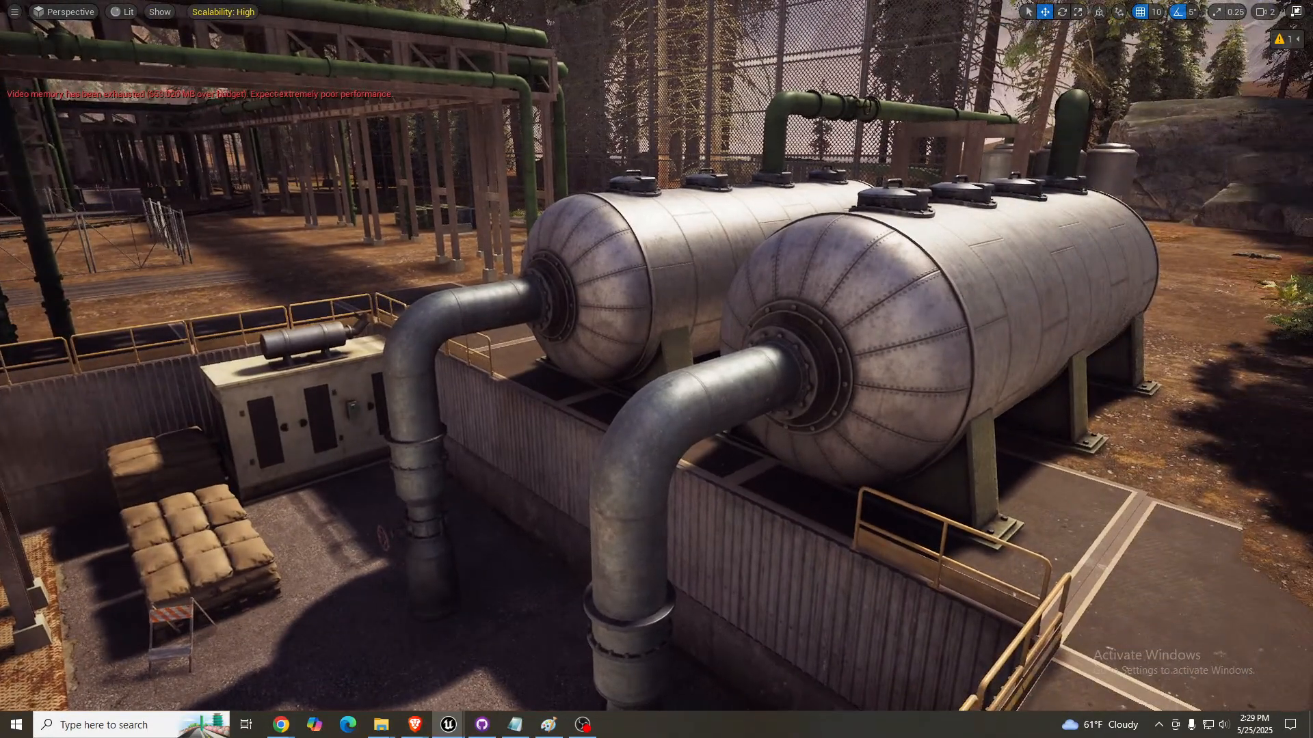
- Examine the sunken storage yard with its tanks, barrels and pipe stacks from above, and leave the full-screen view
right_click_drag(656, 369, 520, 369)
key("a")
key("s")
right_click_drag(490, 249, 445, 335)
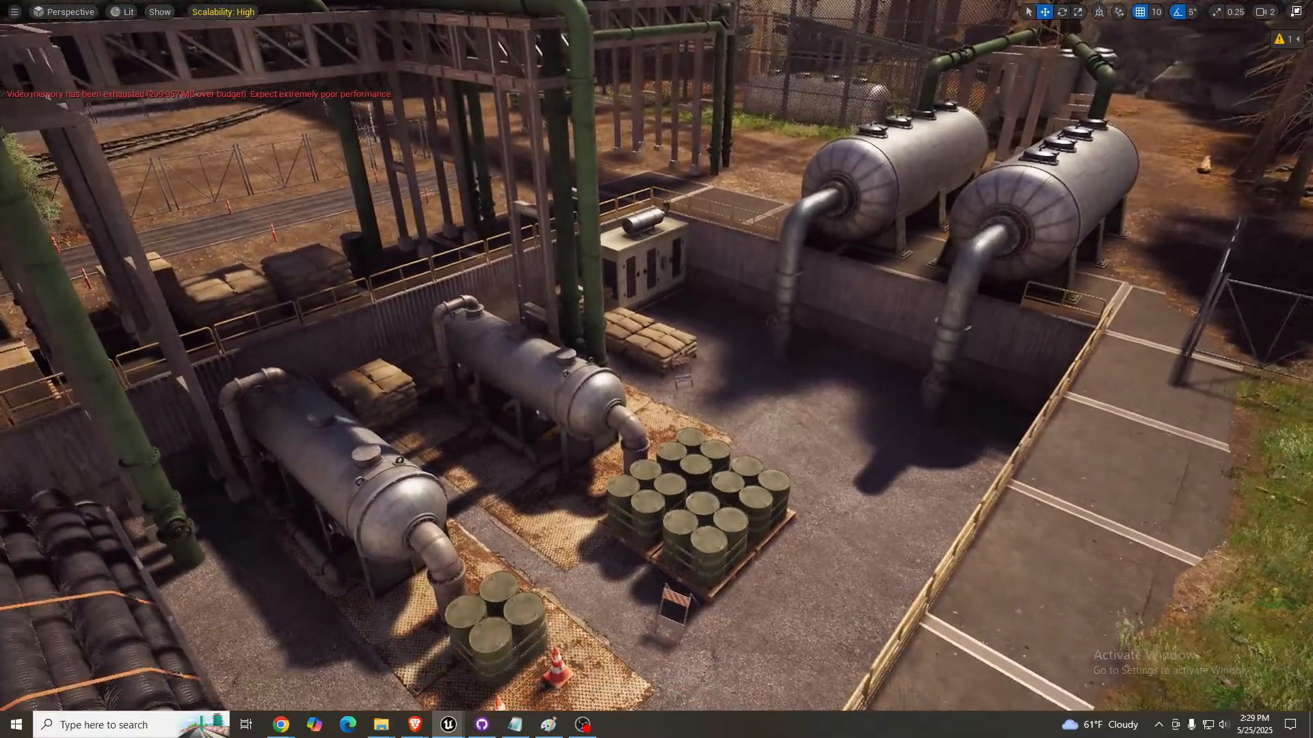
right_click_drag(741, 287, 670, 345)
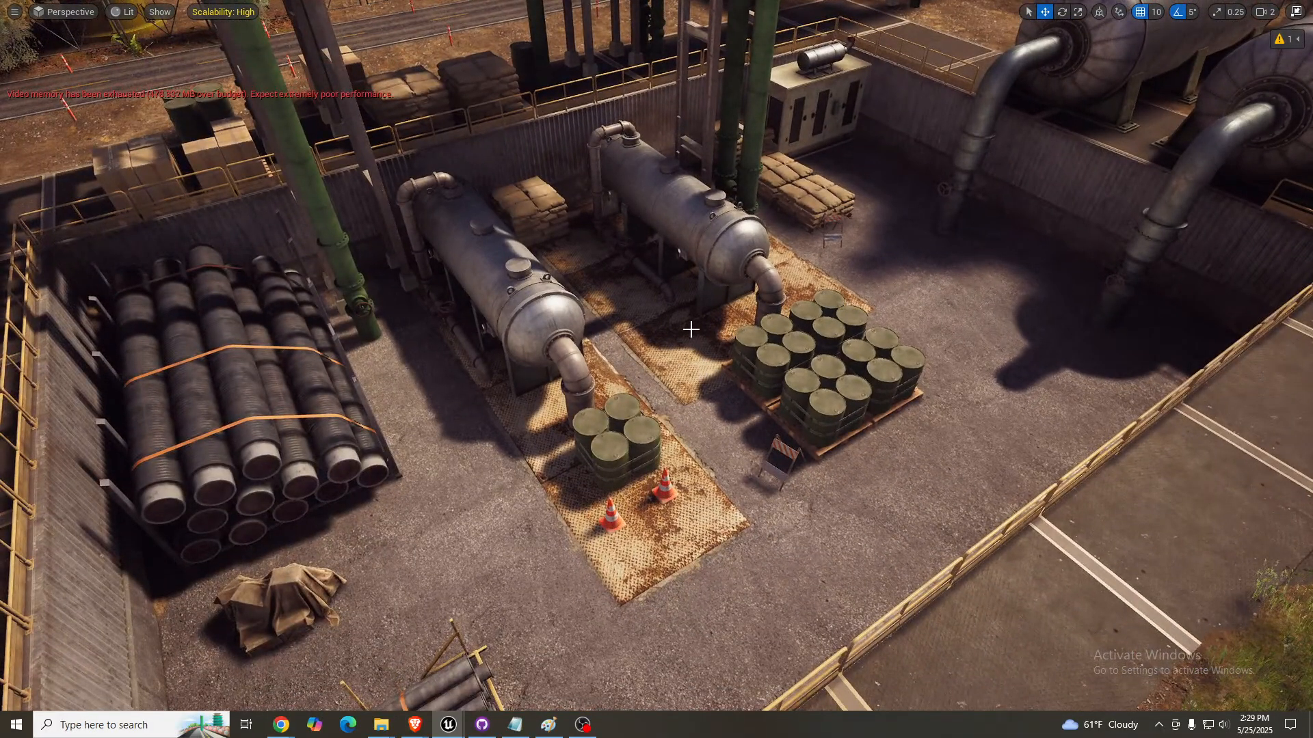
right_click_drag(895, 272, 943, 247)
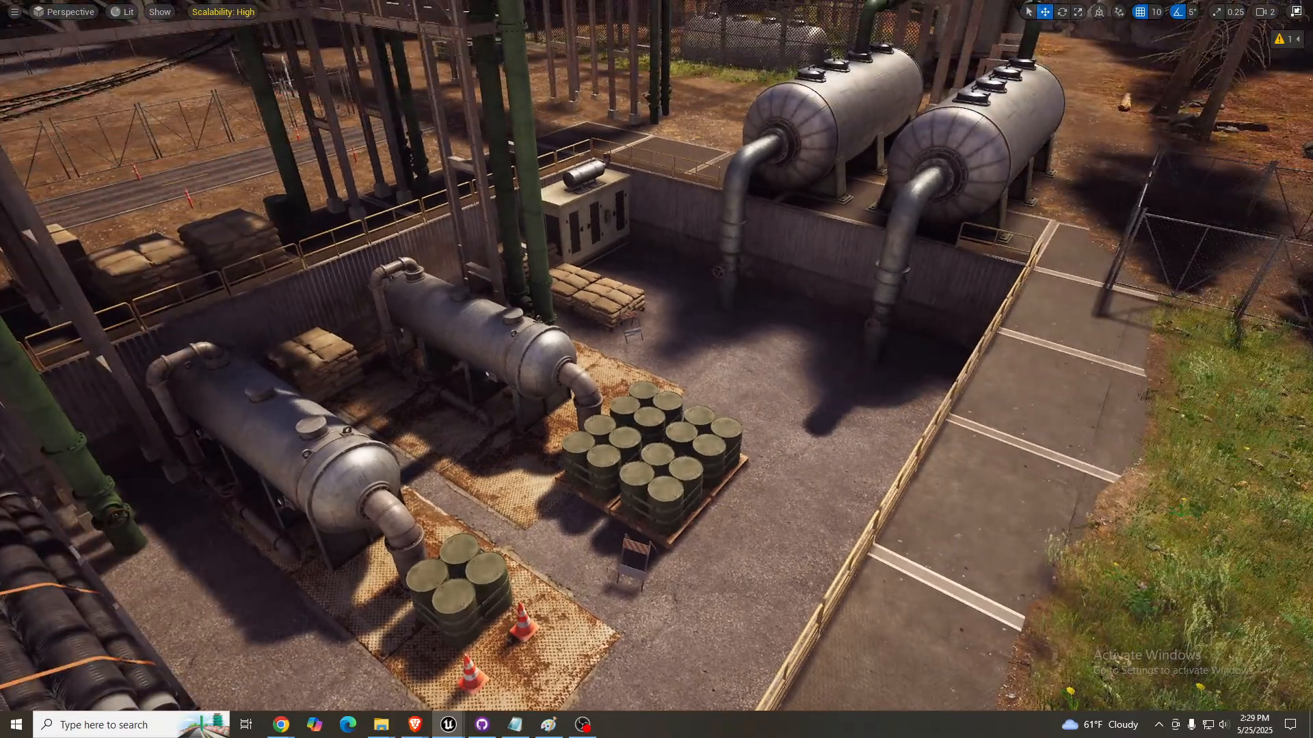
key("F11")
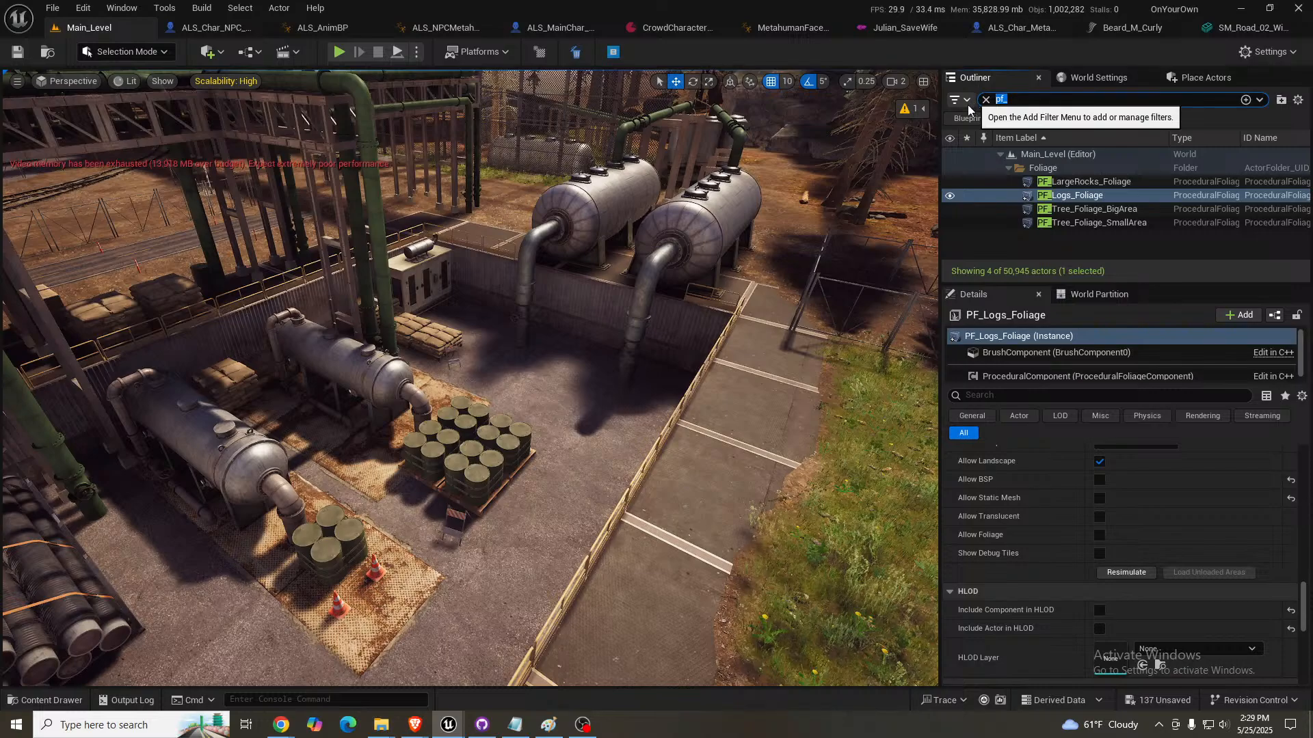
- Clear the actor filter, find the BP_Waterline actor by "waterline", and place it in the sunken yard beside the barrels
key("BackSpace")
left_click(1205, 77)
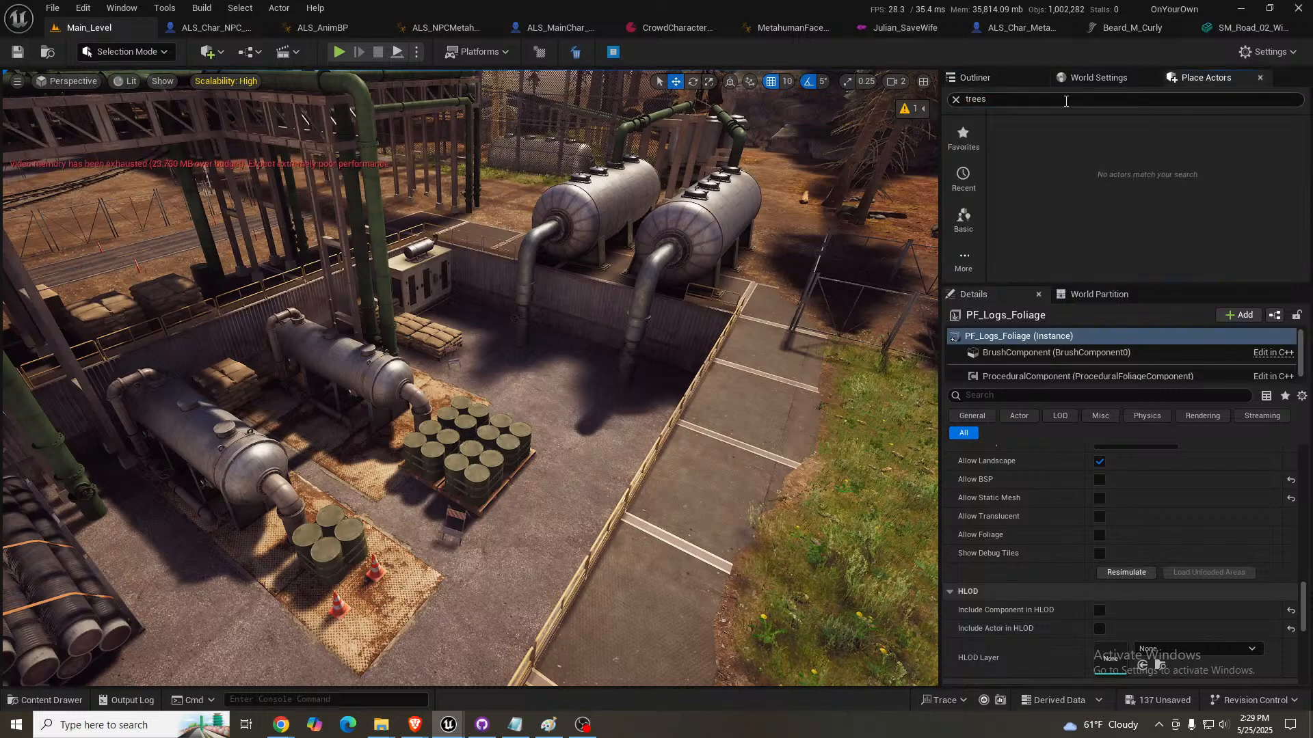
type("wate")
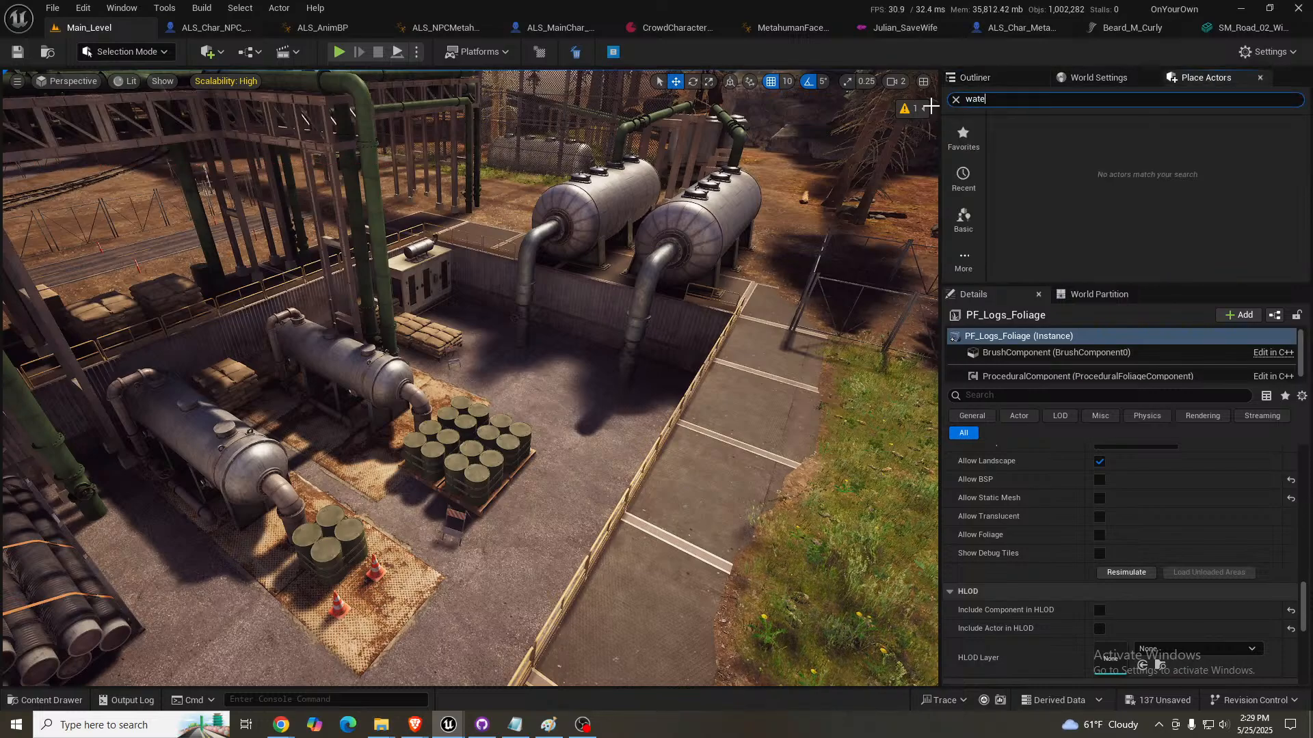
type("rline")
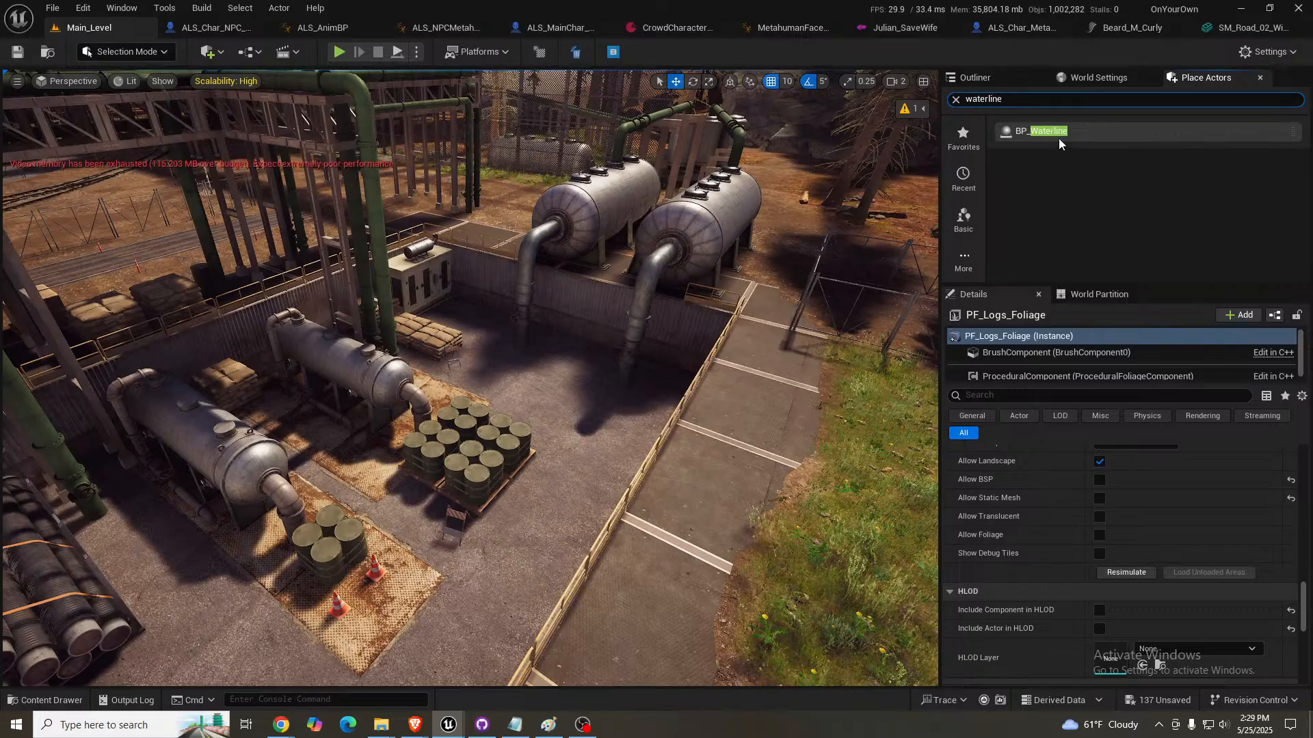
left_click_drag(1058, 134, 476, 486)
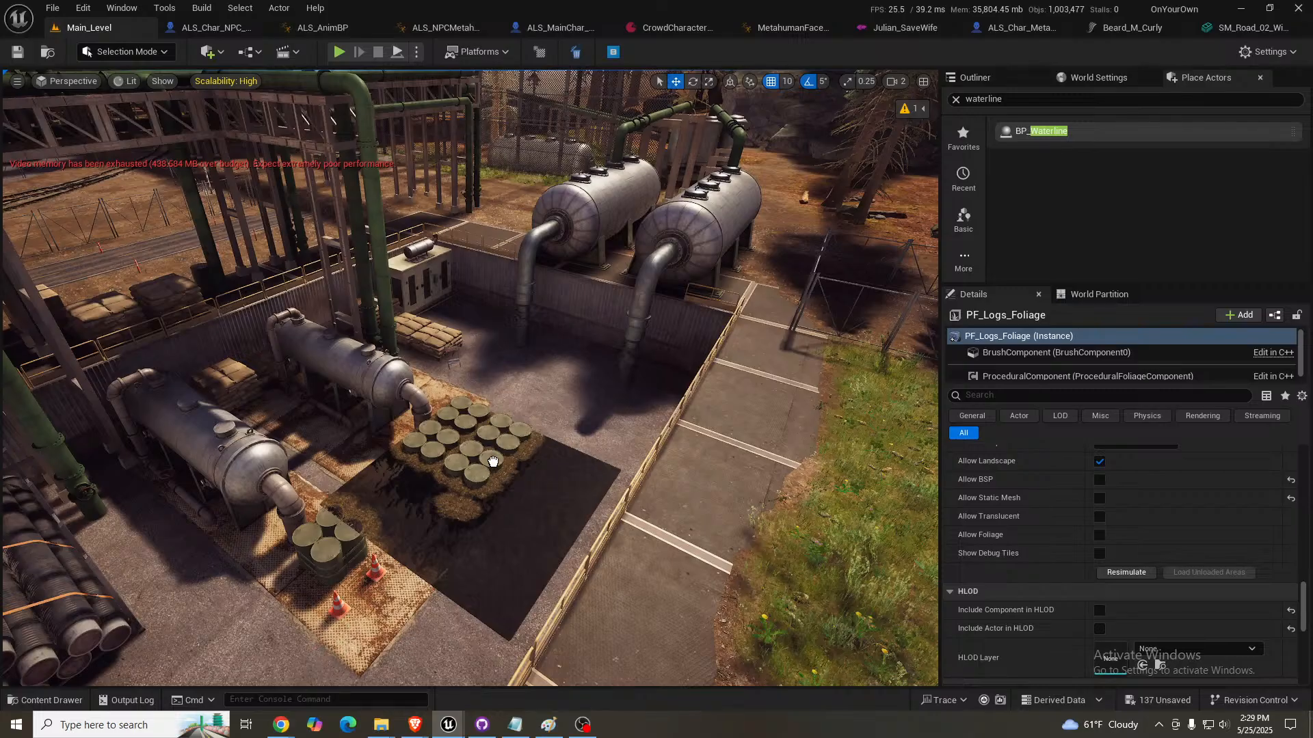
right_click_drag(534, 435, 518, 454)
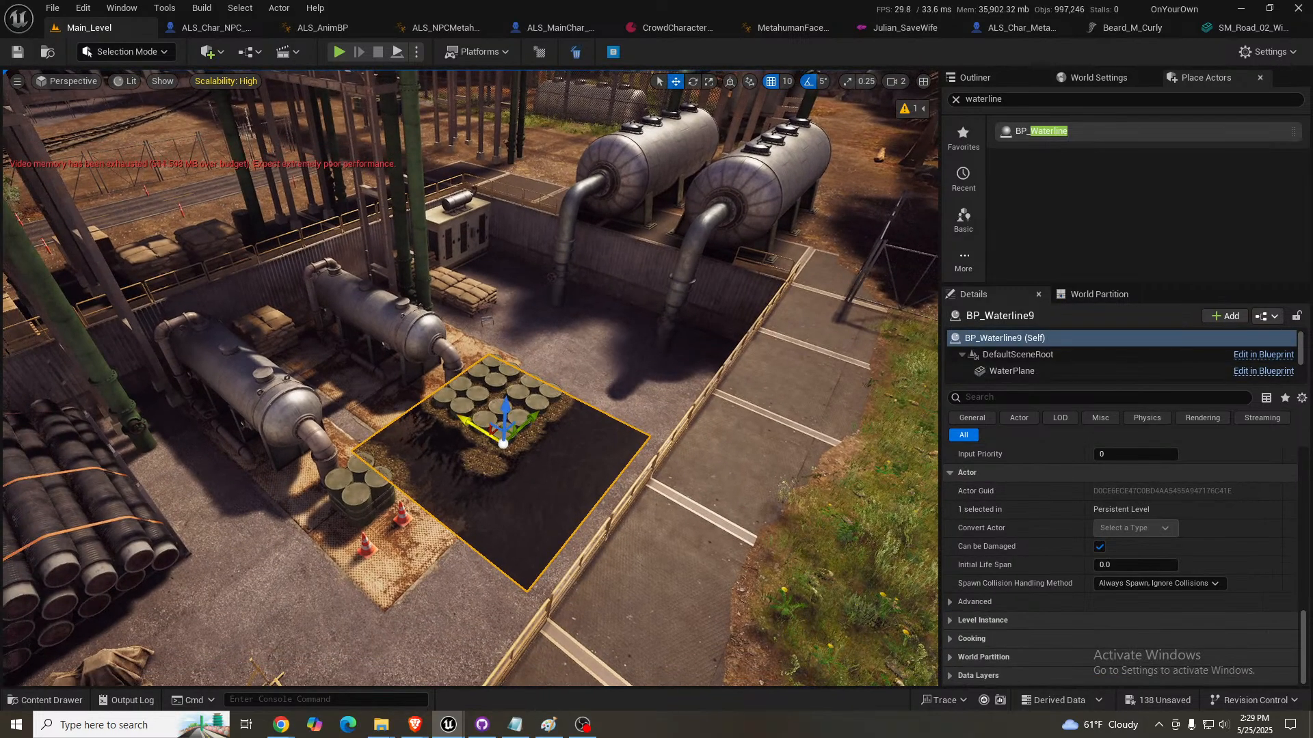
left_click_drag(471, 430, 408, 399)
- Scale the yard's water plane uniformly to 5 so it spans the whole sunken yard
scroll(1204, 526, "down", 5)
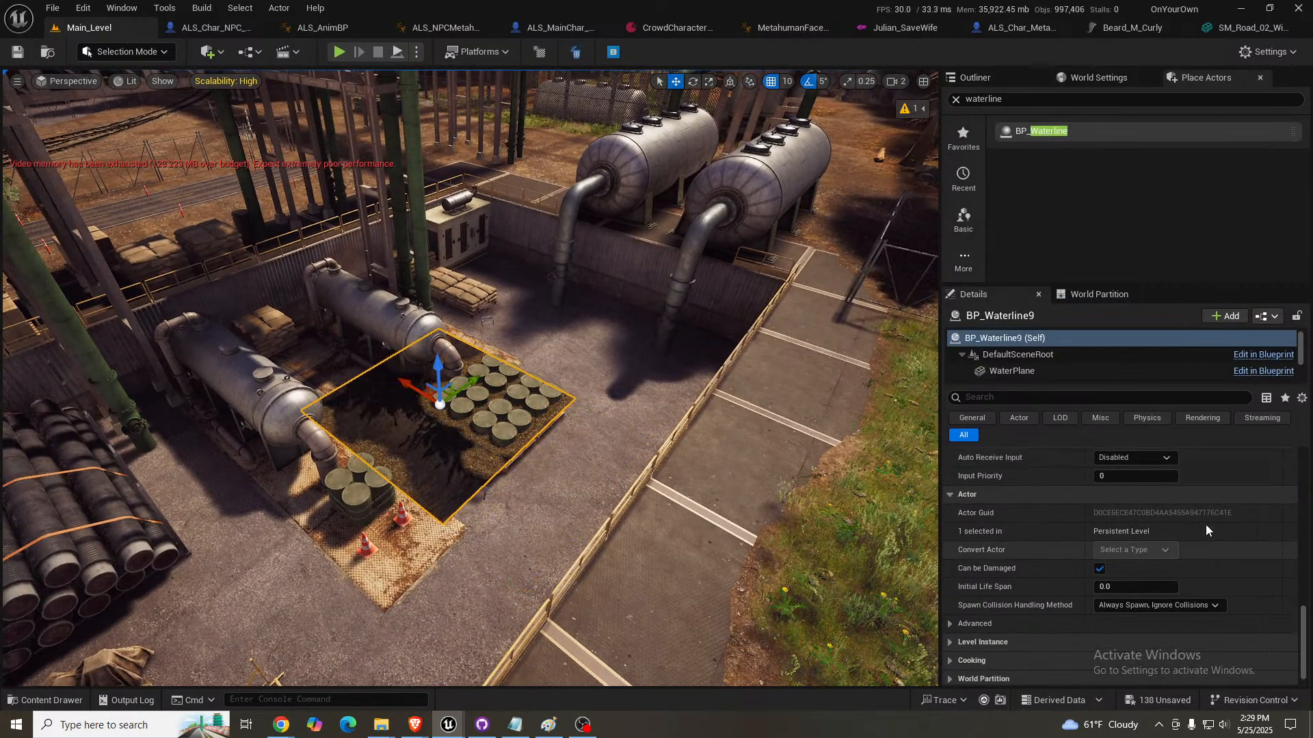
scroll(1208, 541, "up", 10)
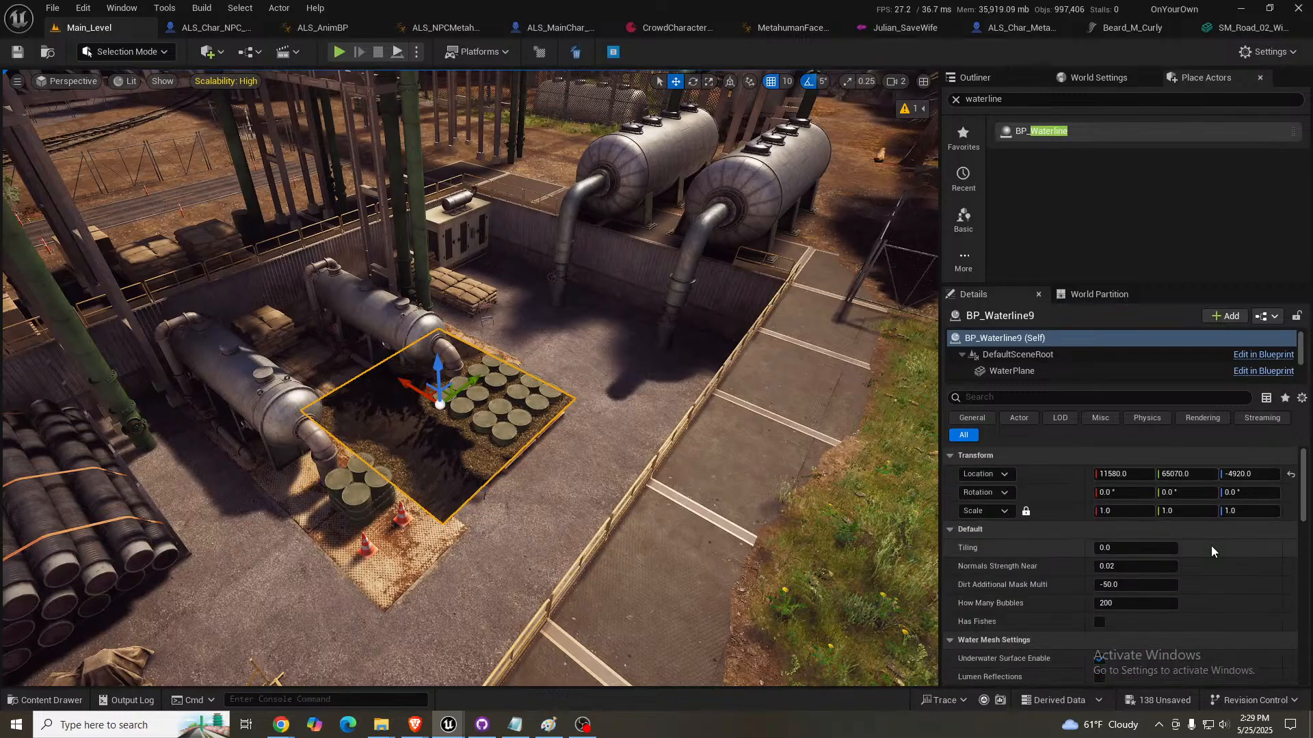
left_click(1140, 511)
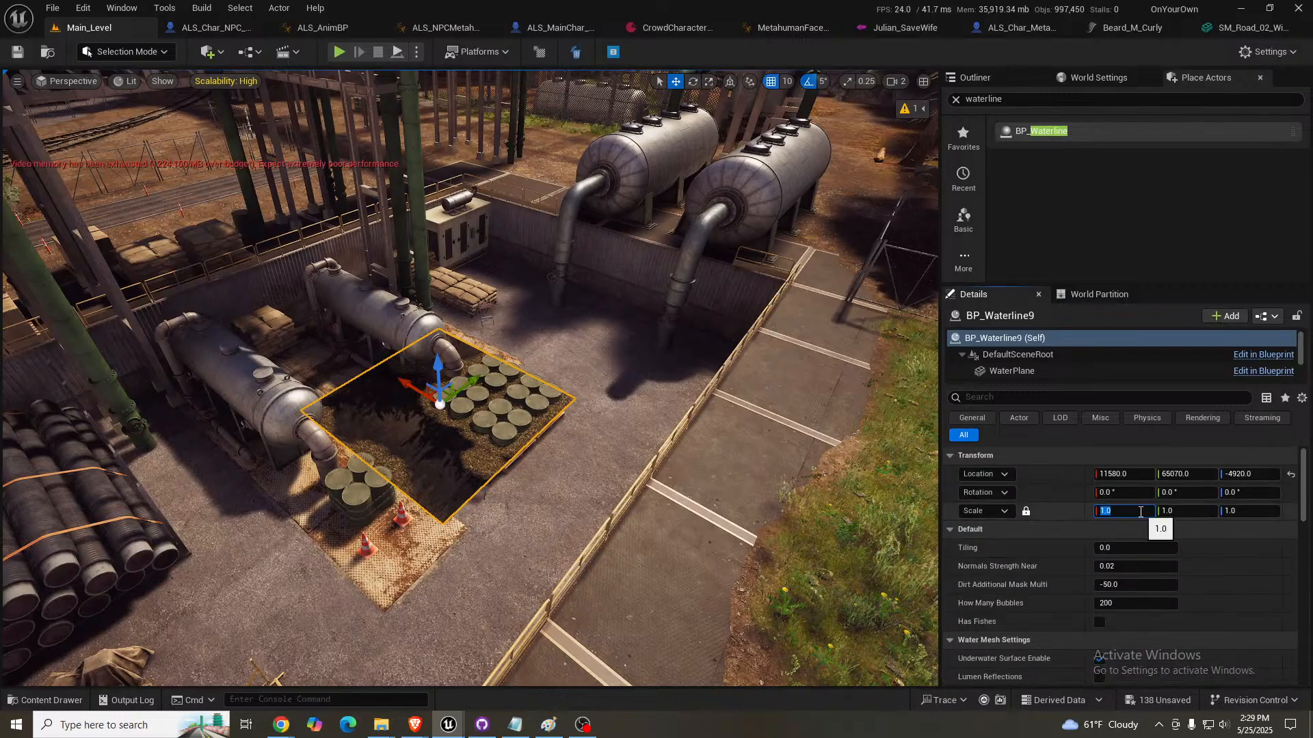
type("5")
key("Return")
right_click_drag(853, 492, 748, 485)
right_click_drag(639, 384, 651, 384)
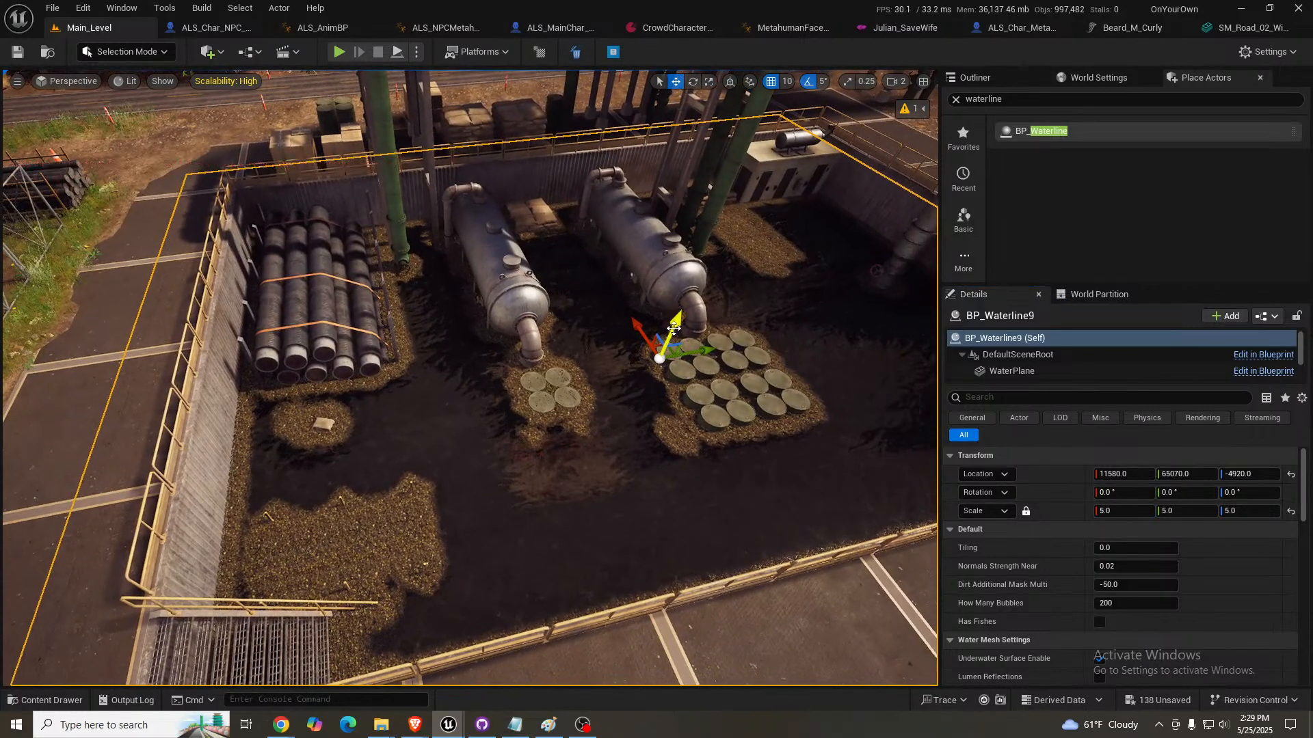
- Lower the yard's water plane to Z -4970, check its level around the tanks and barrels, and deselect it
left_click_drag(673, 328, 672, 338)
right_click_drag(674, 338, 715, 292)
scroll(674, 339, "down", 2)
key("w")
key("w")
key("w")
key("w")
key("s")
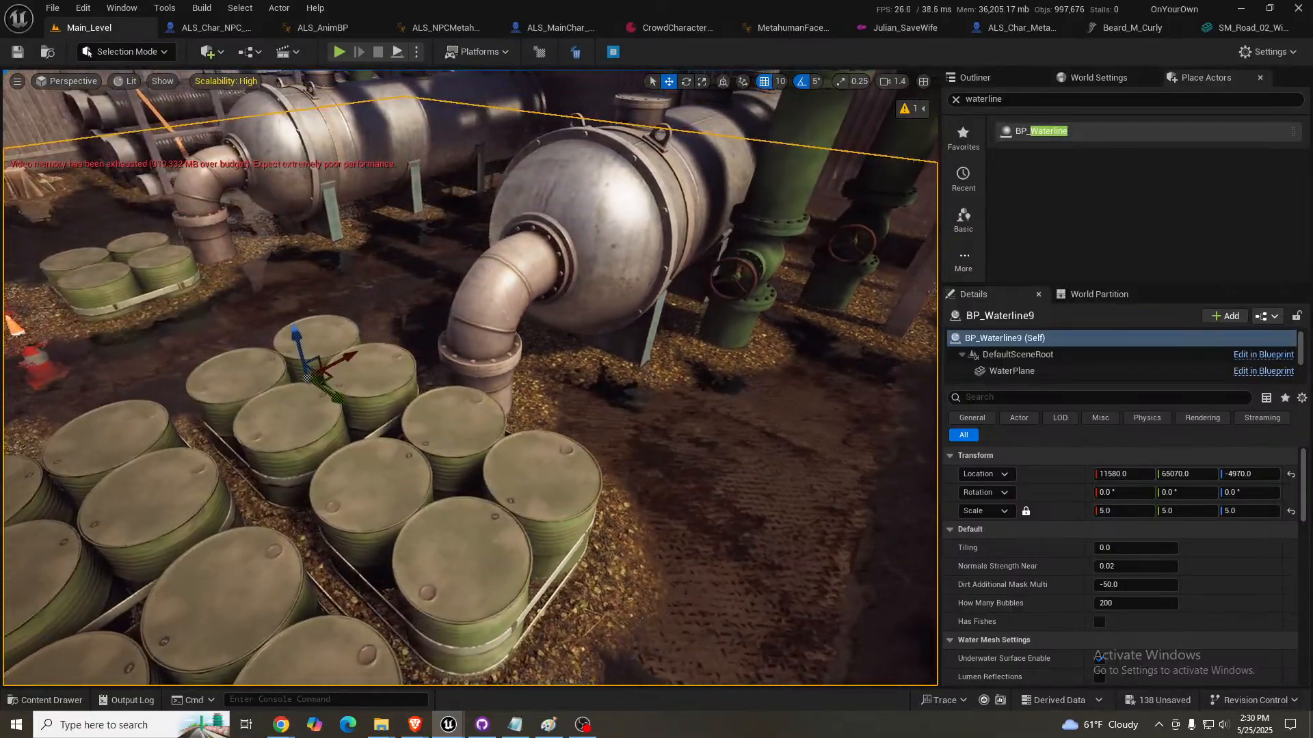
right_click_drag(715, 292, 646, 261)
key("a")
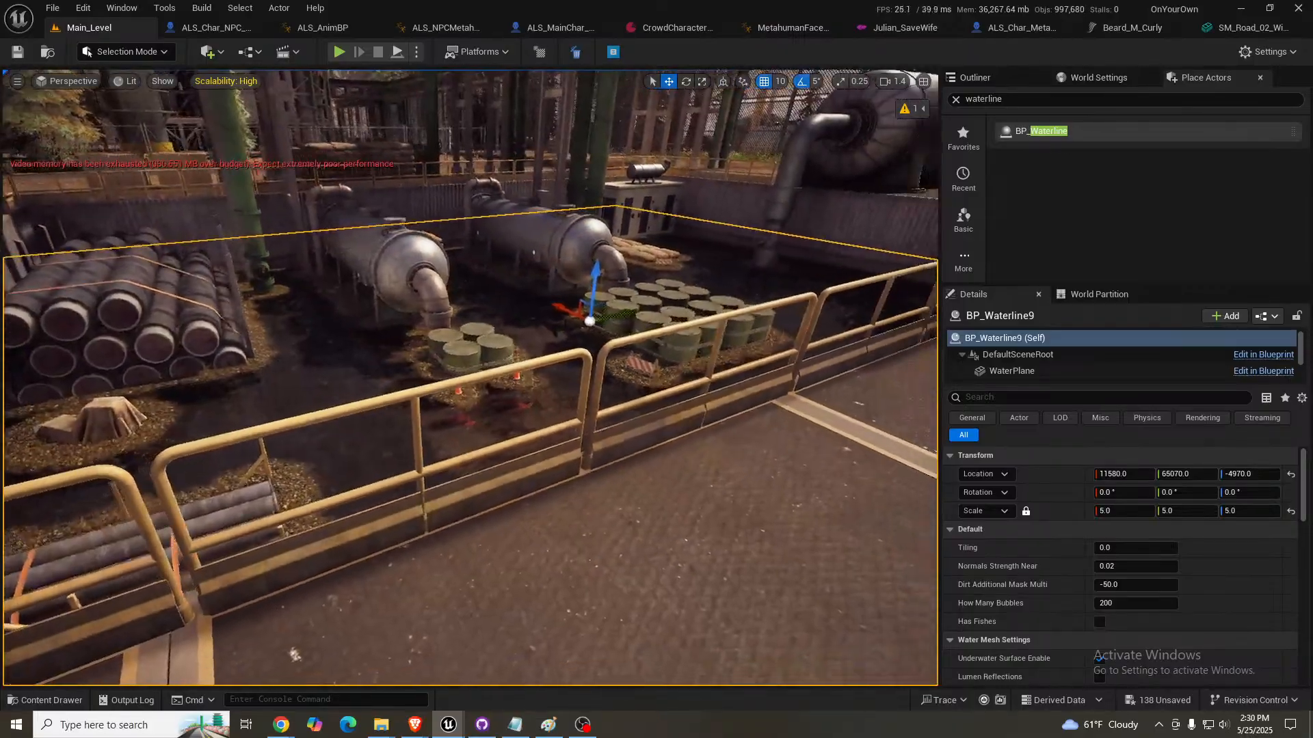
key("s")
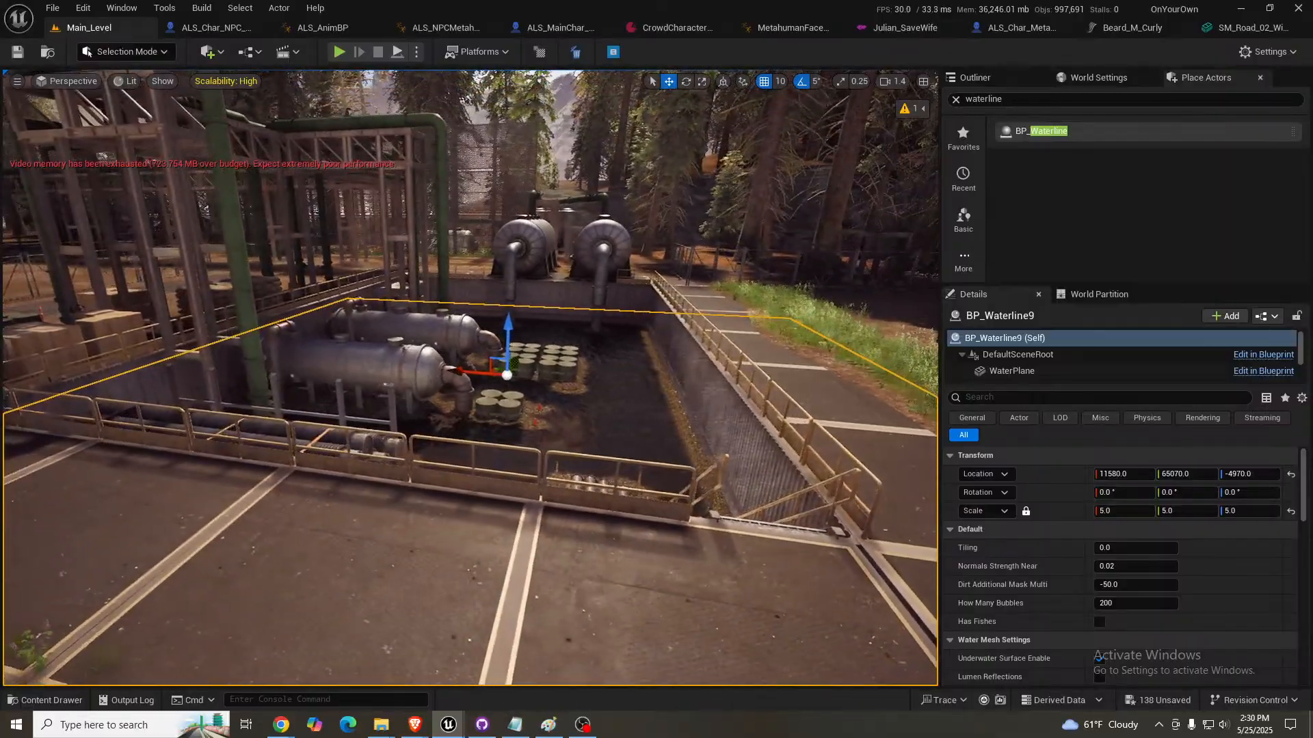
key("Escape")
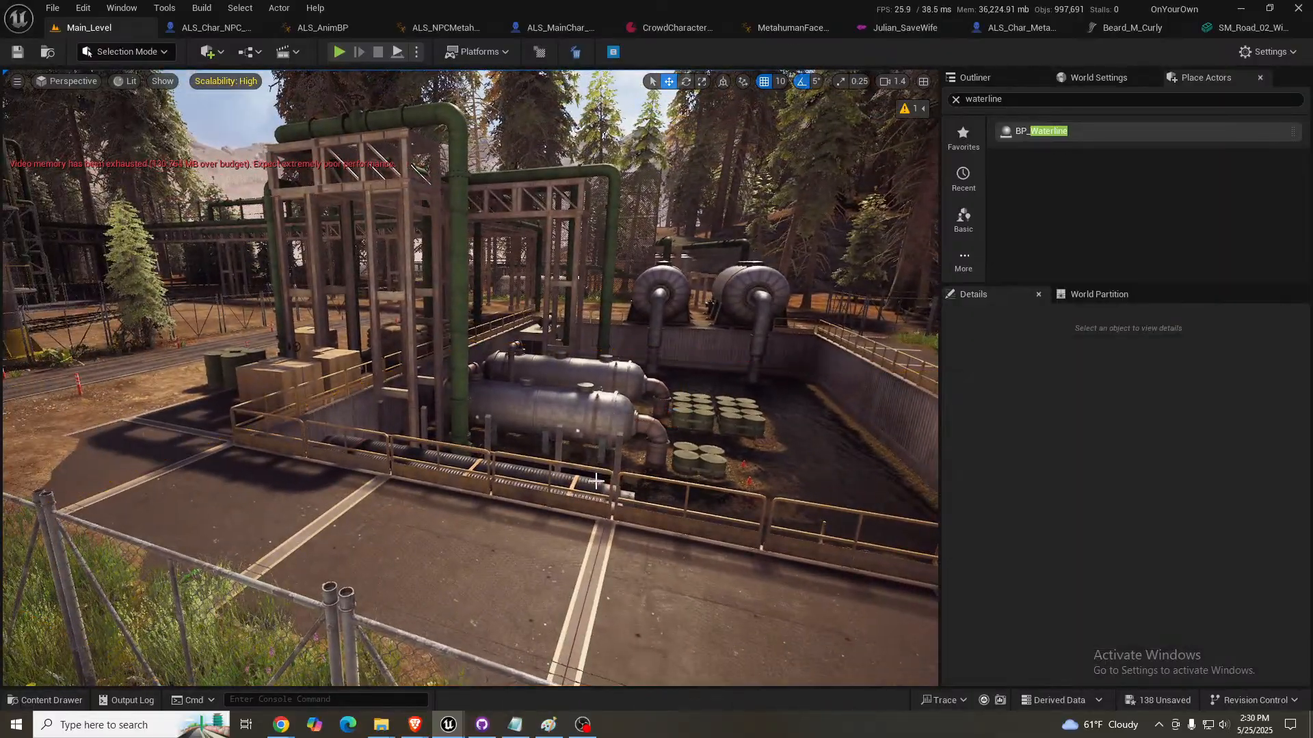
- Select the water plane BP_Waterline_loc3 in the canal between the brick buildings and inspect its waterline settings and surface material
right_click_drag(470, 378, 349, 378)
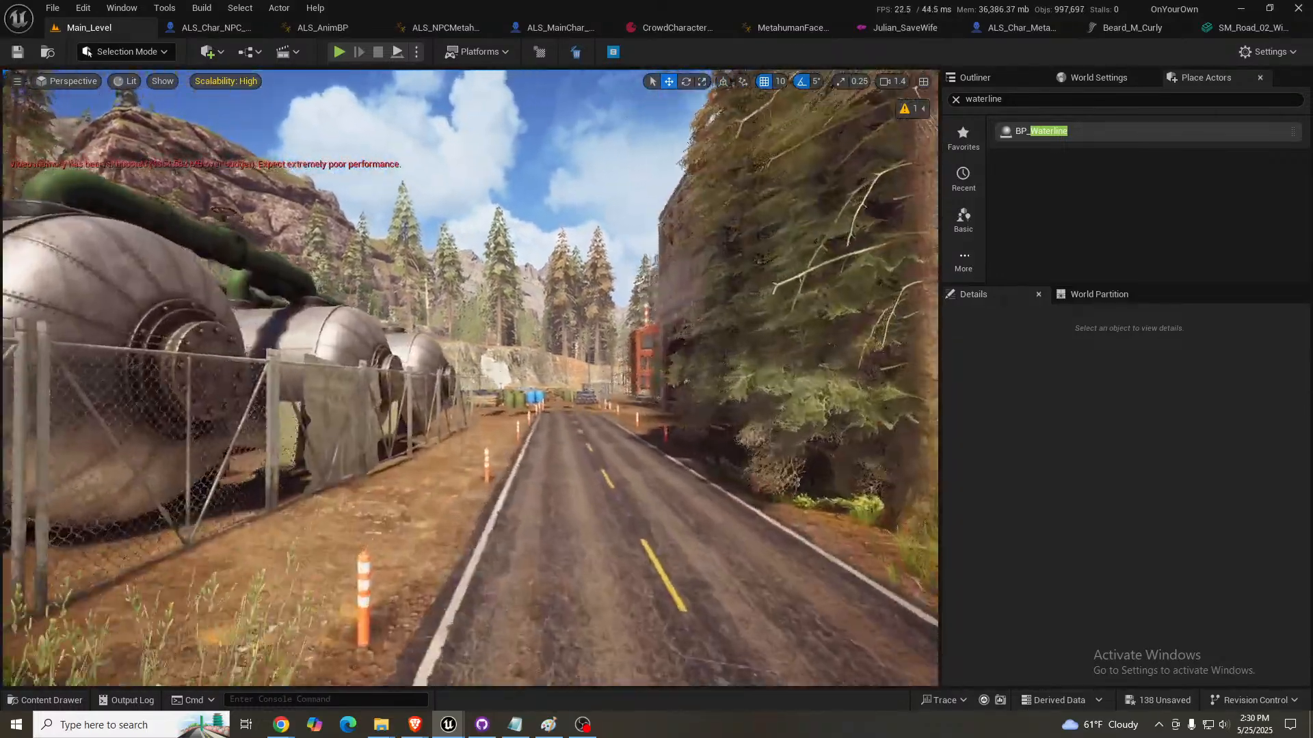
key("w")
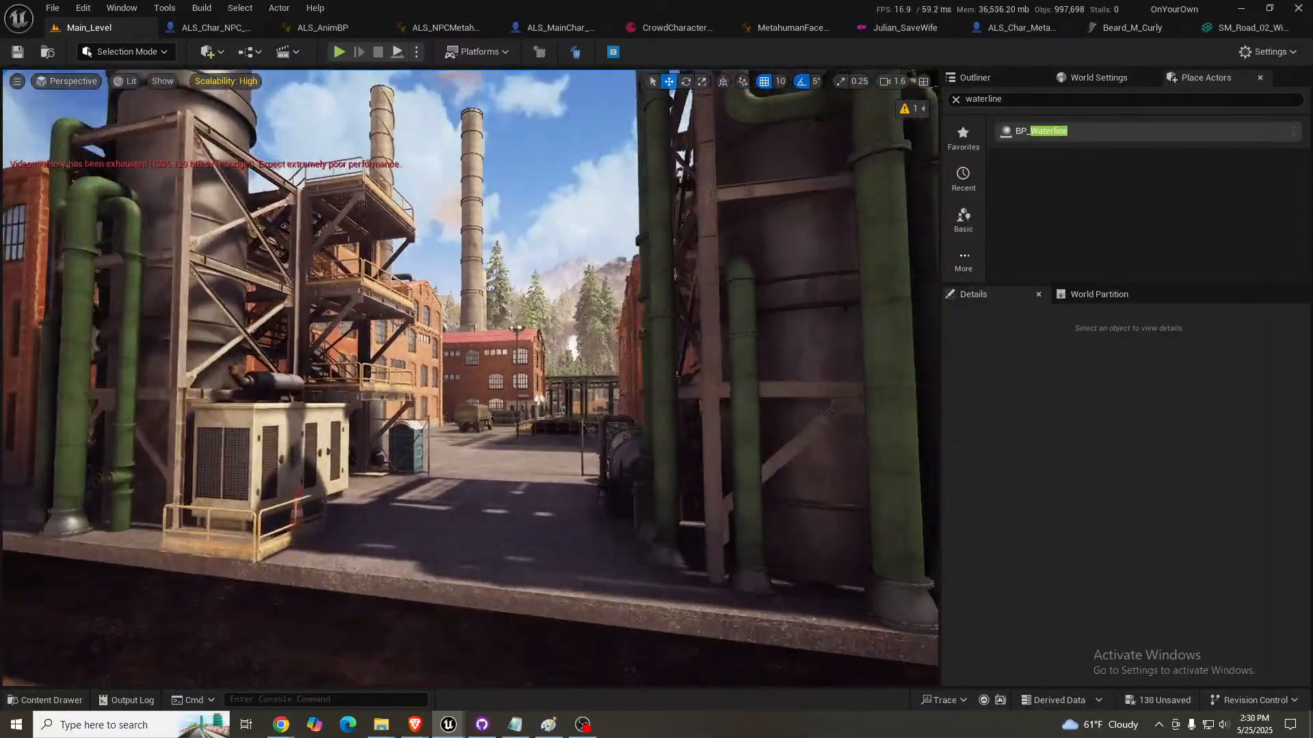
key("w")
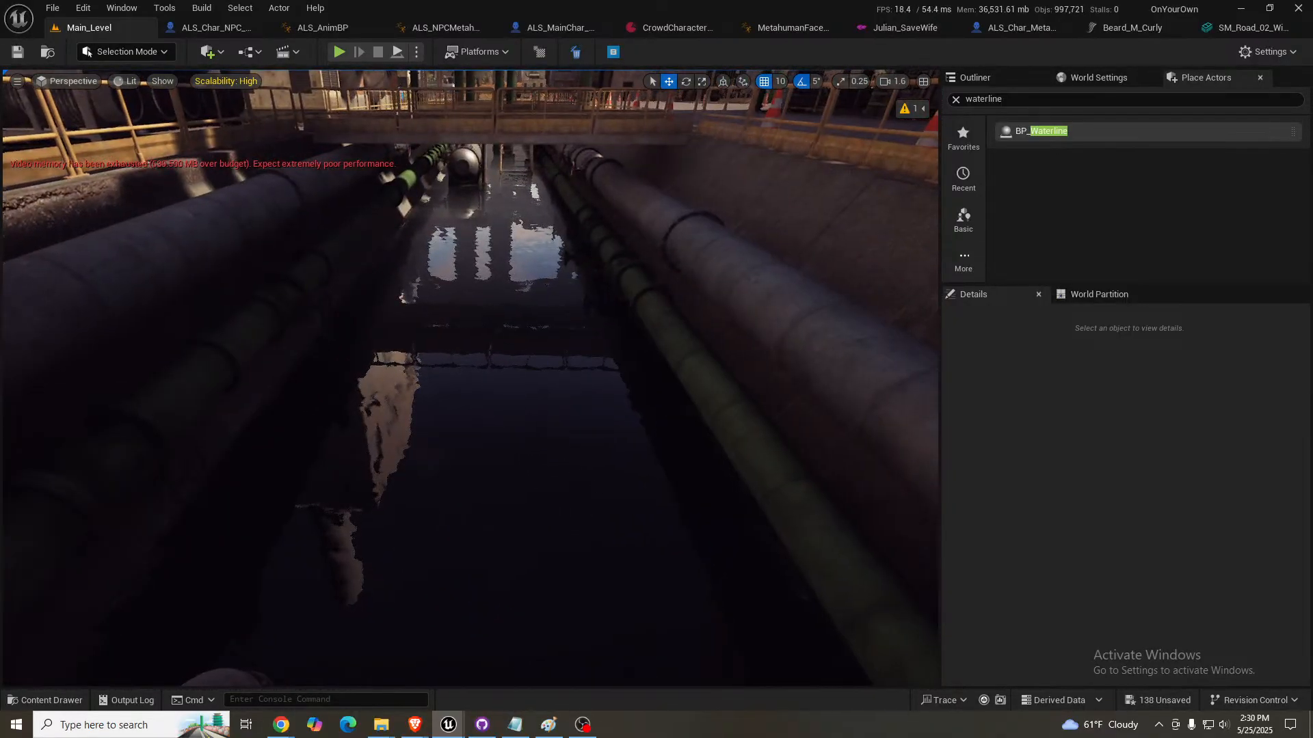
left_click(463, 431)
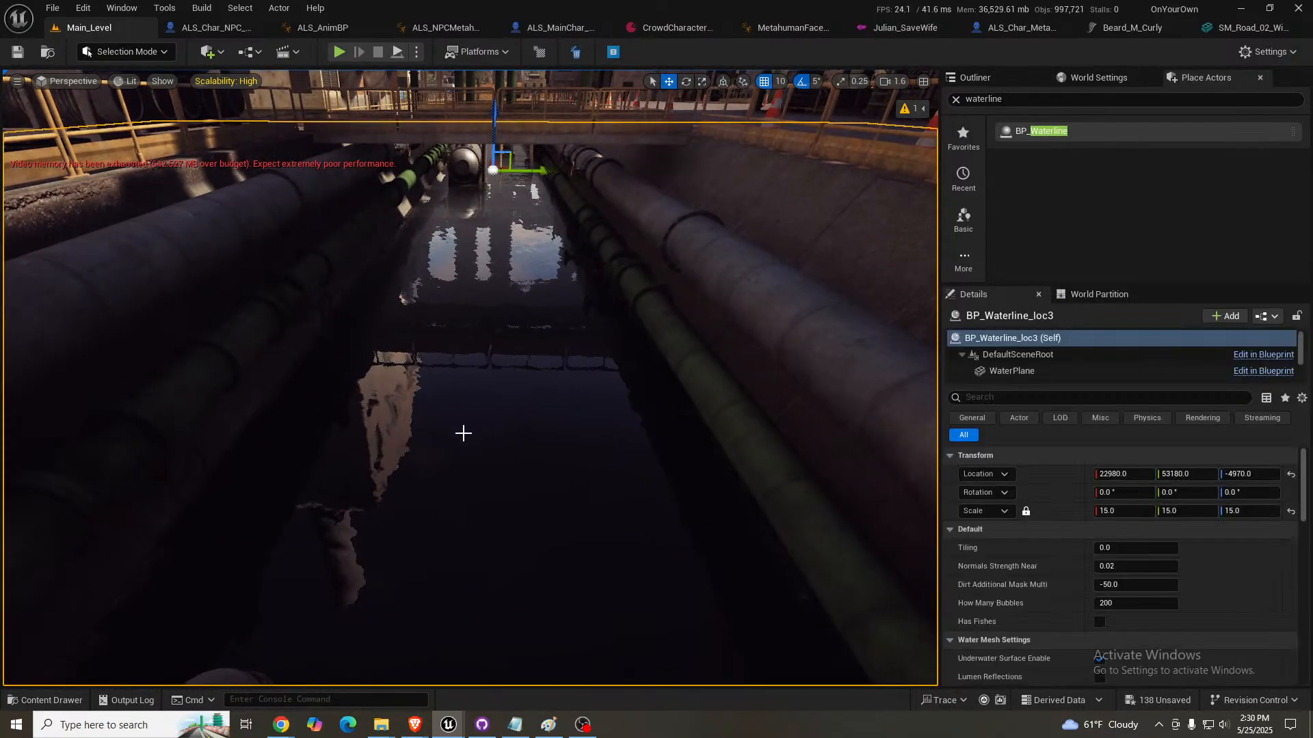
scroll(1059, 561, "down", 5)
scroll(1057, 567, "down", 5)
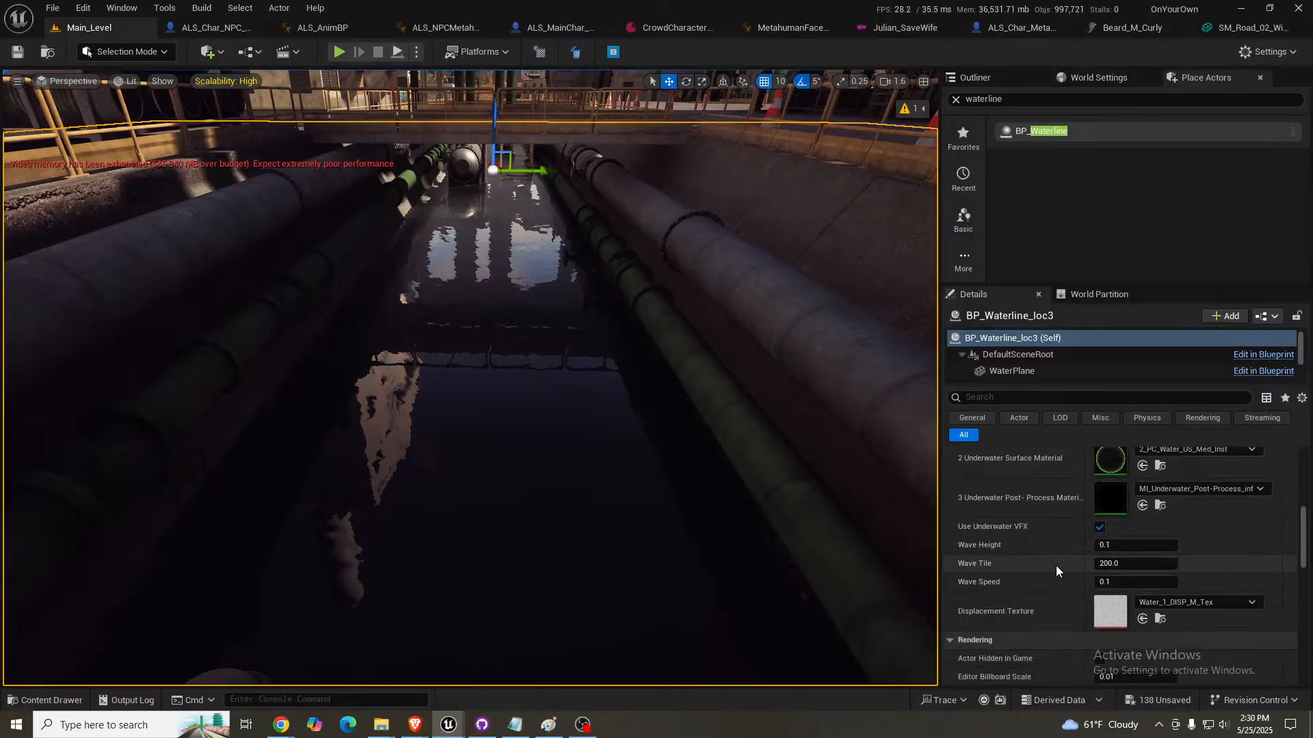
scroll(1056, 567, "up", 4)
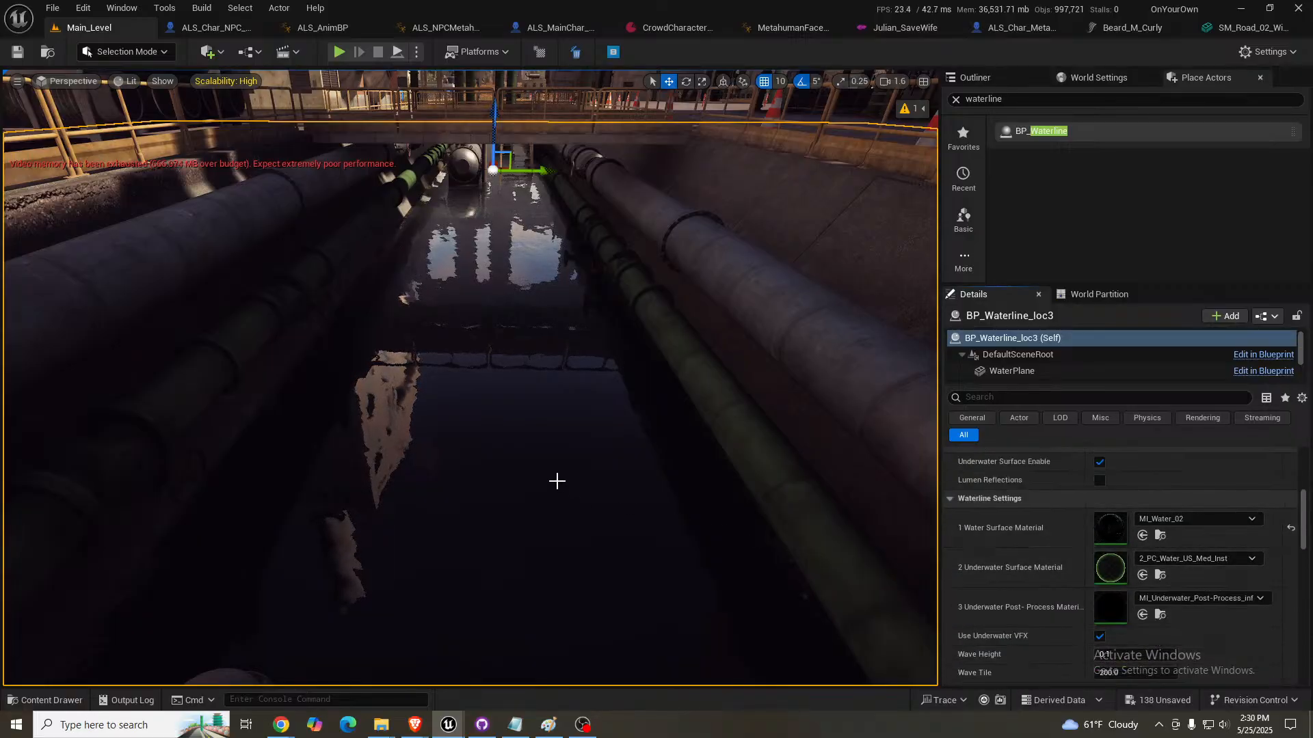
- Assign MI_Water_02 as the water surface material of BP_Waterline9 in the sunken yard
right_click_drag(556, 480, 787, 499)
key("w")
scroll(581, 482, "up", 3)
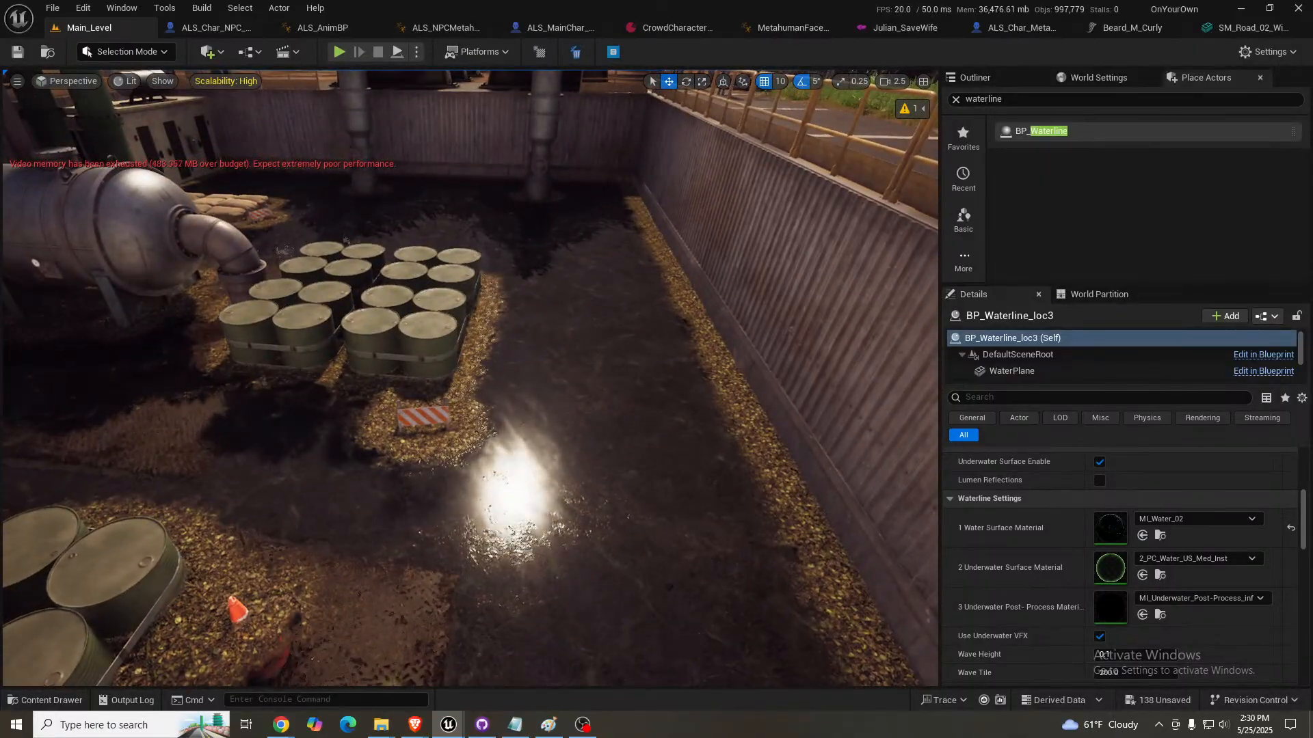
left_click(797, 504)
left_click(1143, 536)
left_click(1145, 538)
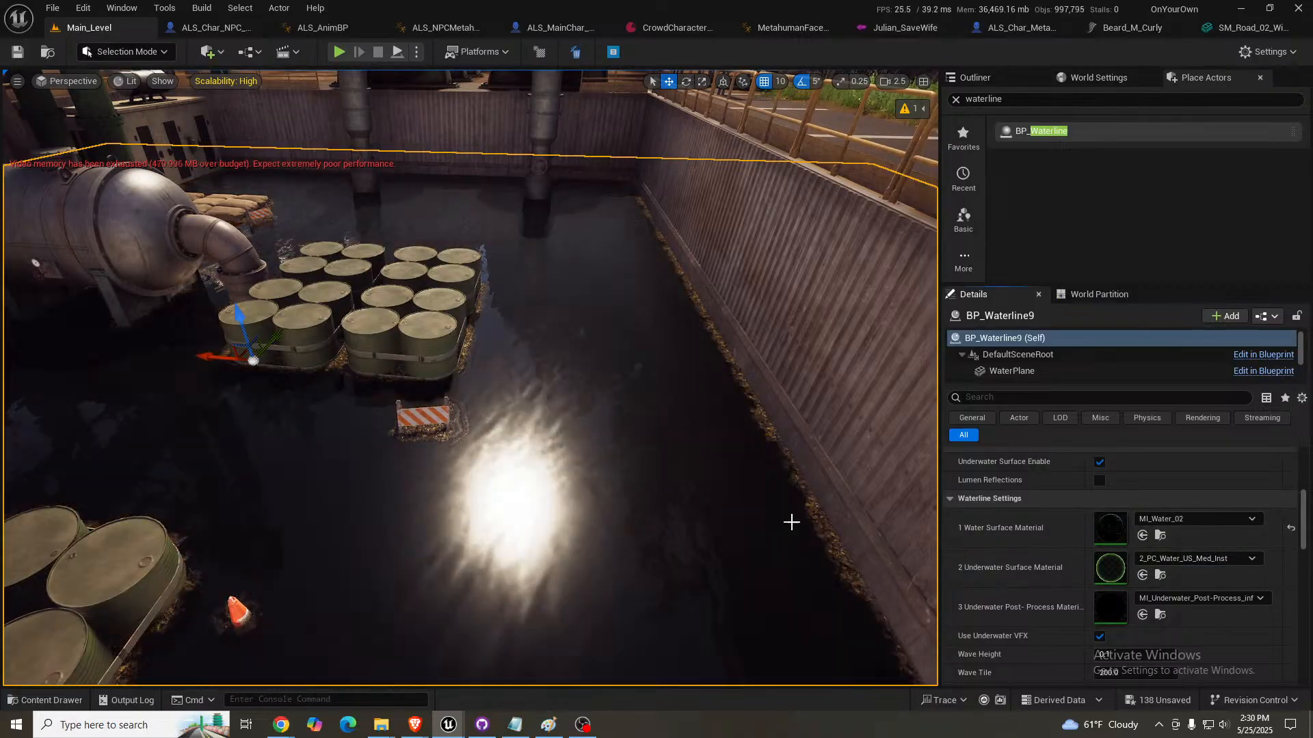
- Adjust the yard water's height by lowering it below the barrel bases and raising it slightly to cover the floor
right_click_drag(598, 478, 624, 485)
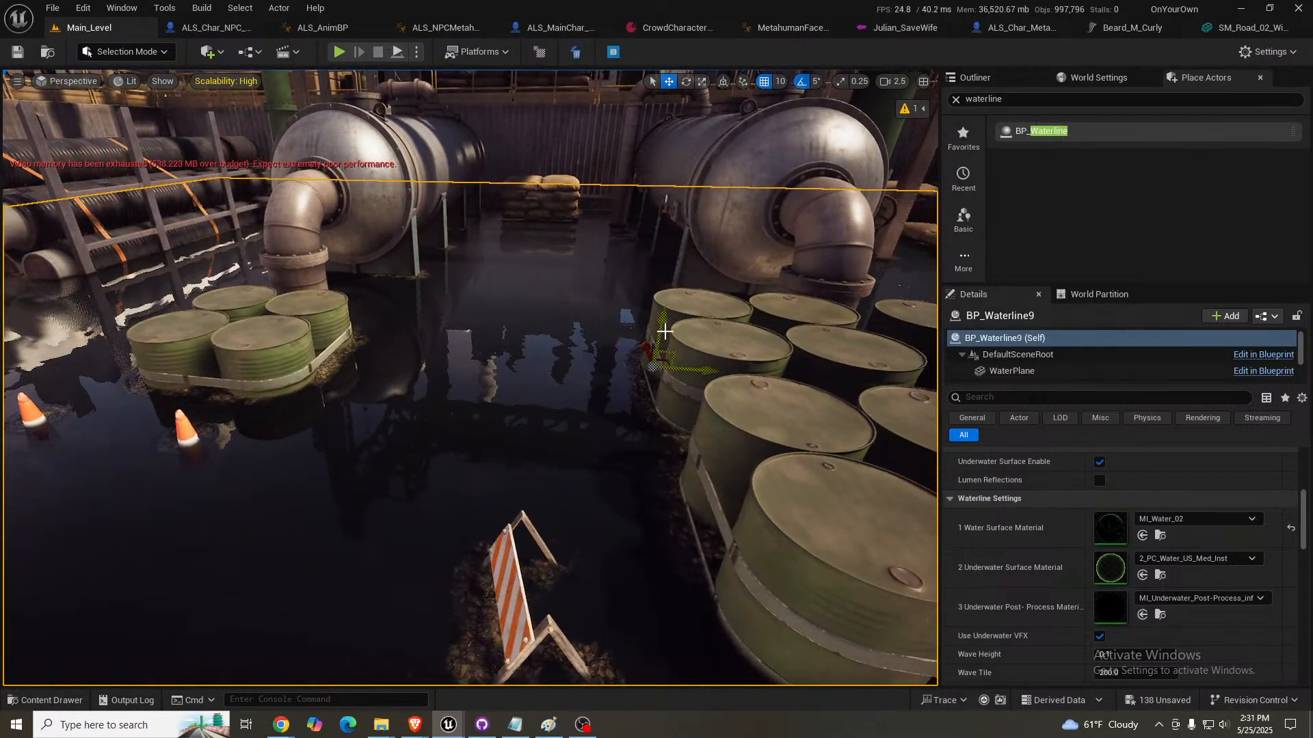
left_click_drag(659, 326, 651, 376)
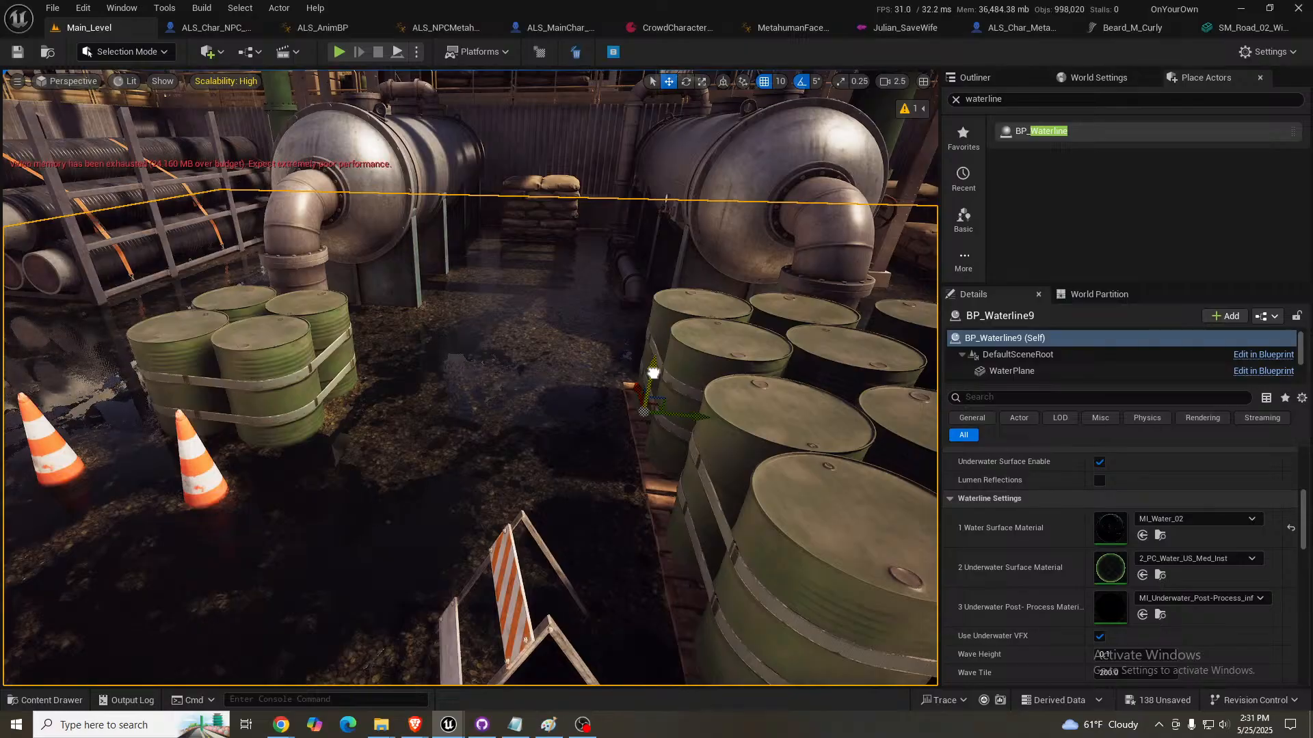
right_click_drag(470, 378, 438, 355)
key("w")
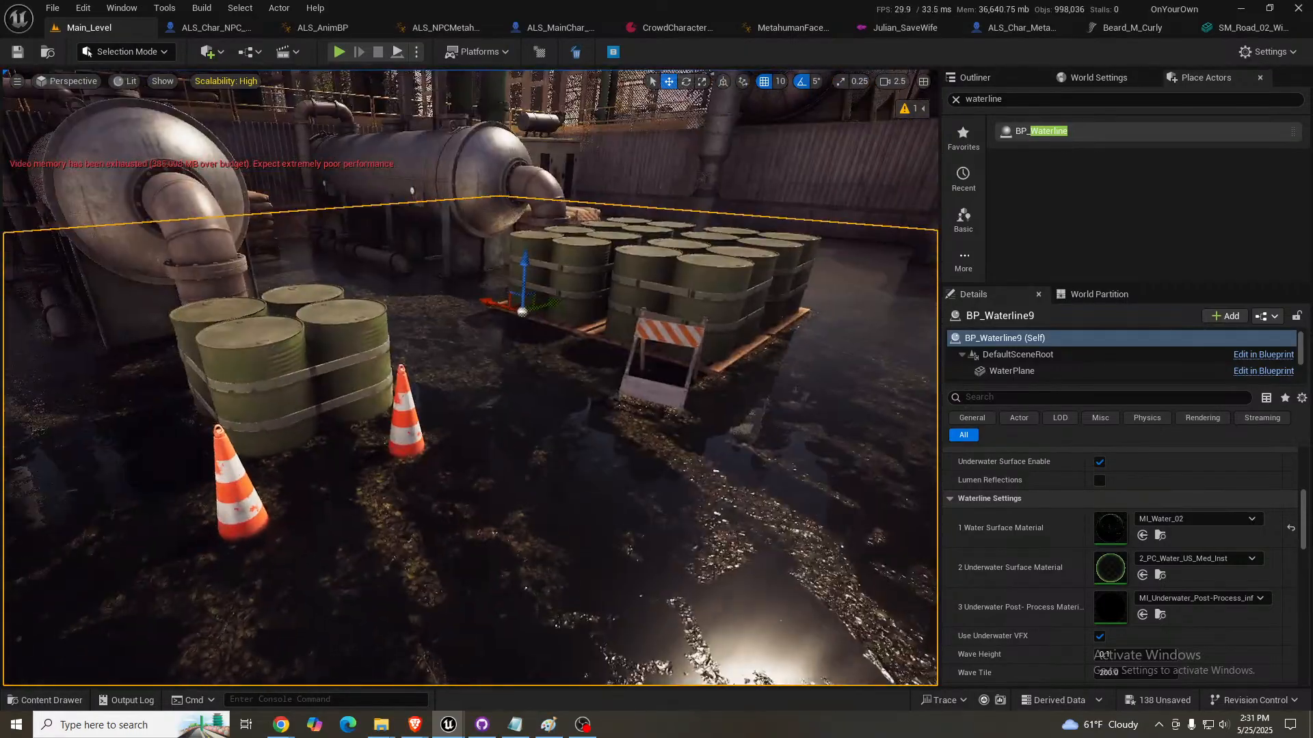
left_click_drag(525, 266, 525, 261)
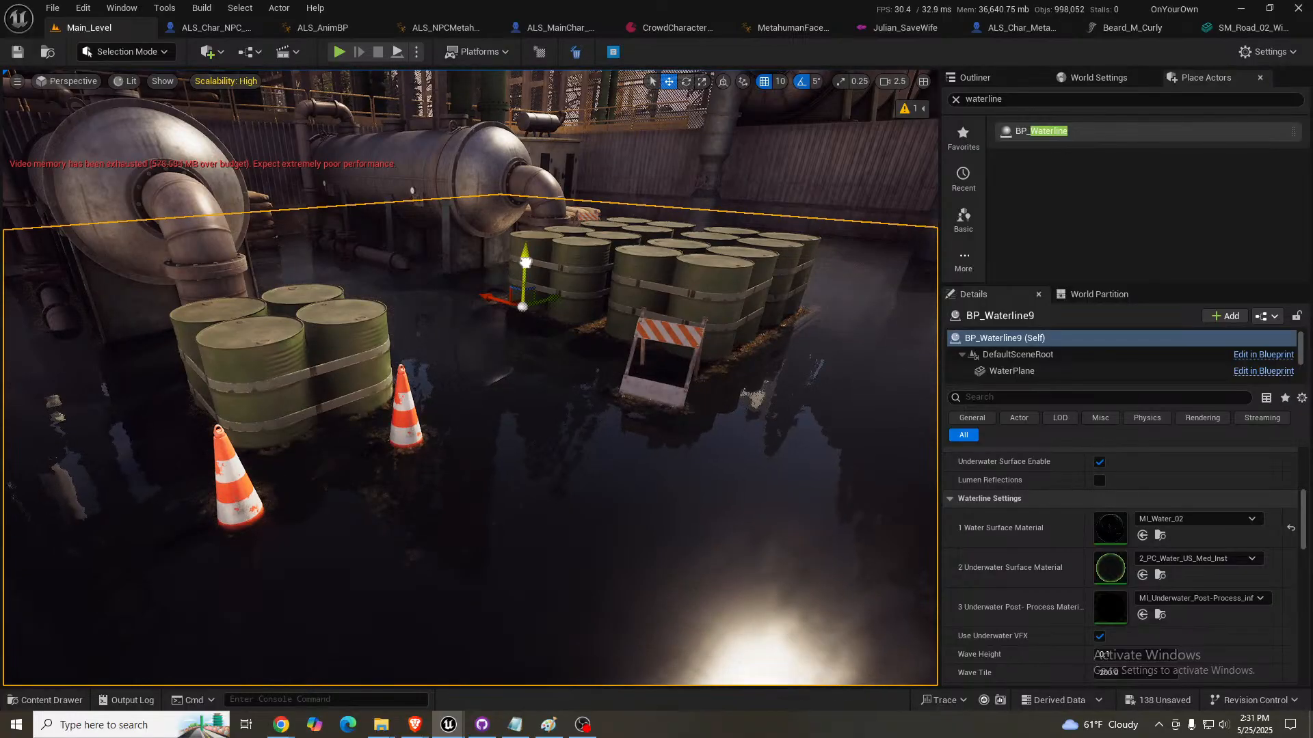
- Examine the flooded yard's water surface and reflections around the barrels, traffic cones and corrugated walls
mouse_move(633, 387)
right_mouse_down()
mouse_move(595, 444)
mouse_move(540, 445)
mouse_move(489, 418)
mouse_move(407, 418)
mouse_move(571, 366)
mouse_move(489, 376)
mouse_move(468, 414)
mouse_move(625, 391)
right_mouse_up()
key("w")
scroll(581, 443, "down", 3)
key("a")
key("d")
key("s")
key("d")
key("d")
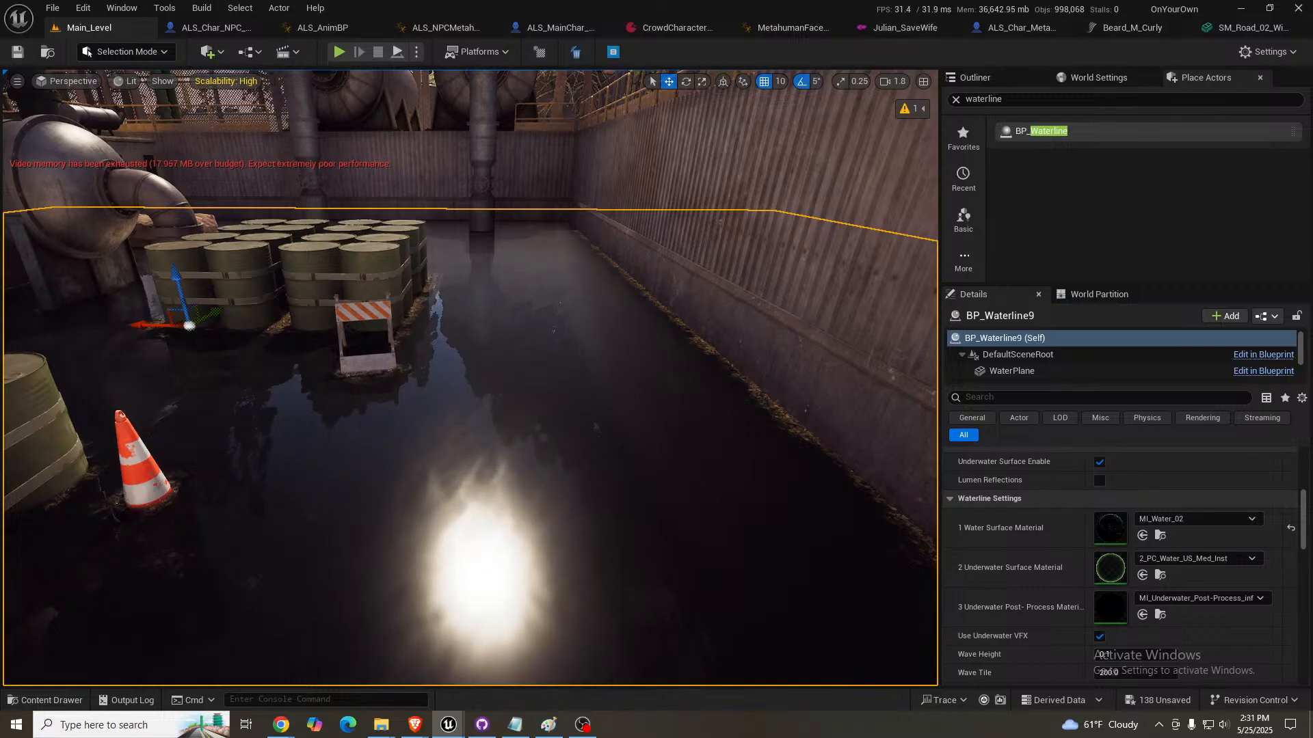
key("f")
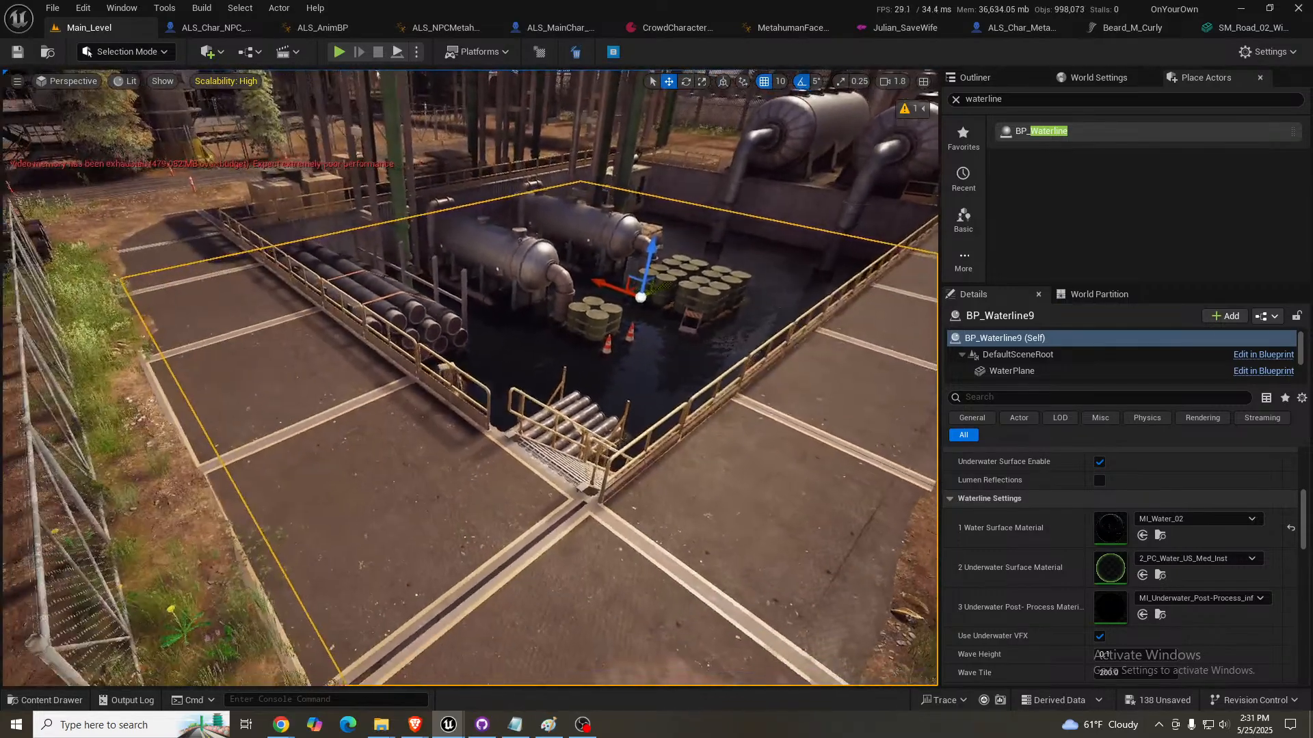
- Review the road past the storage tanks and industrial structures through to the rocky forest pass
right_click_drag(509, 414, 417, 358)
key("w")
key("w")
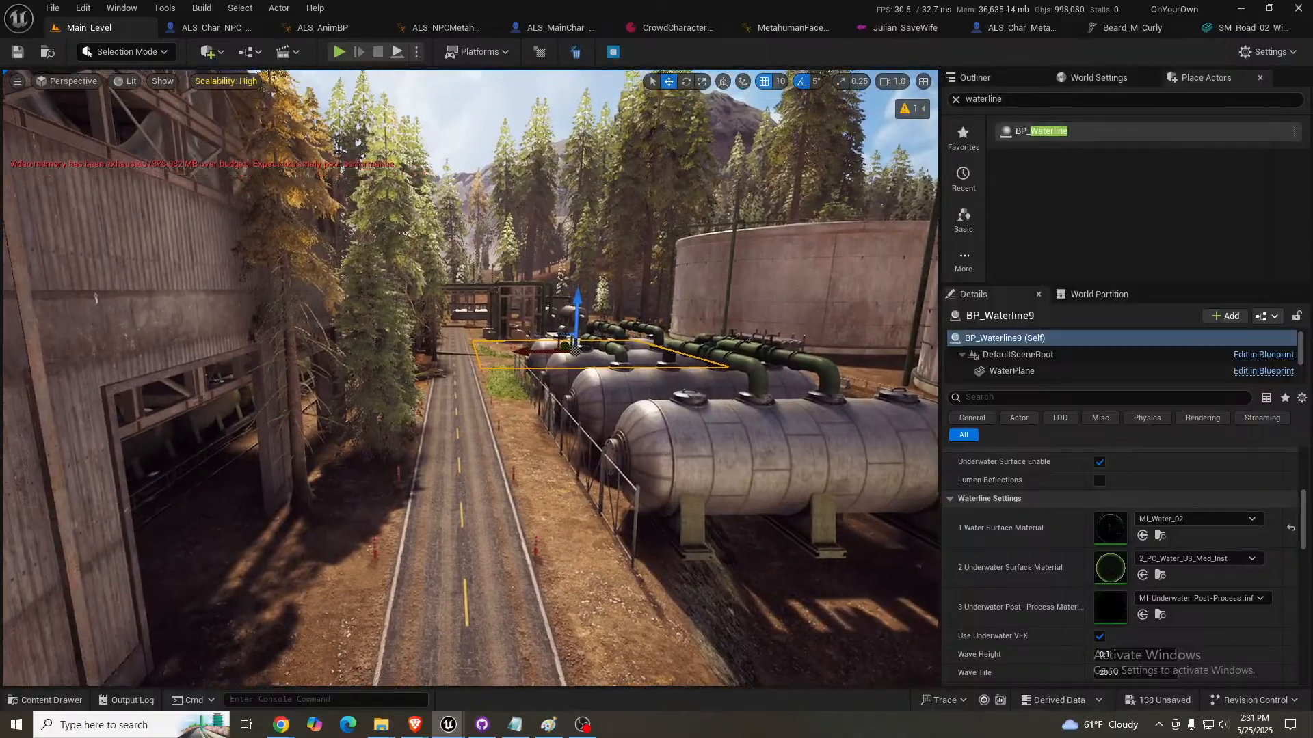
key("w")
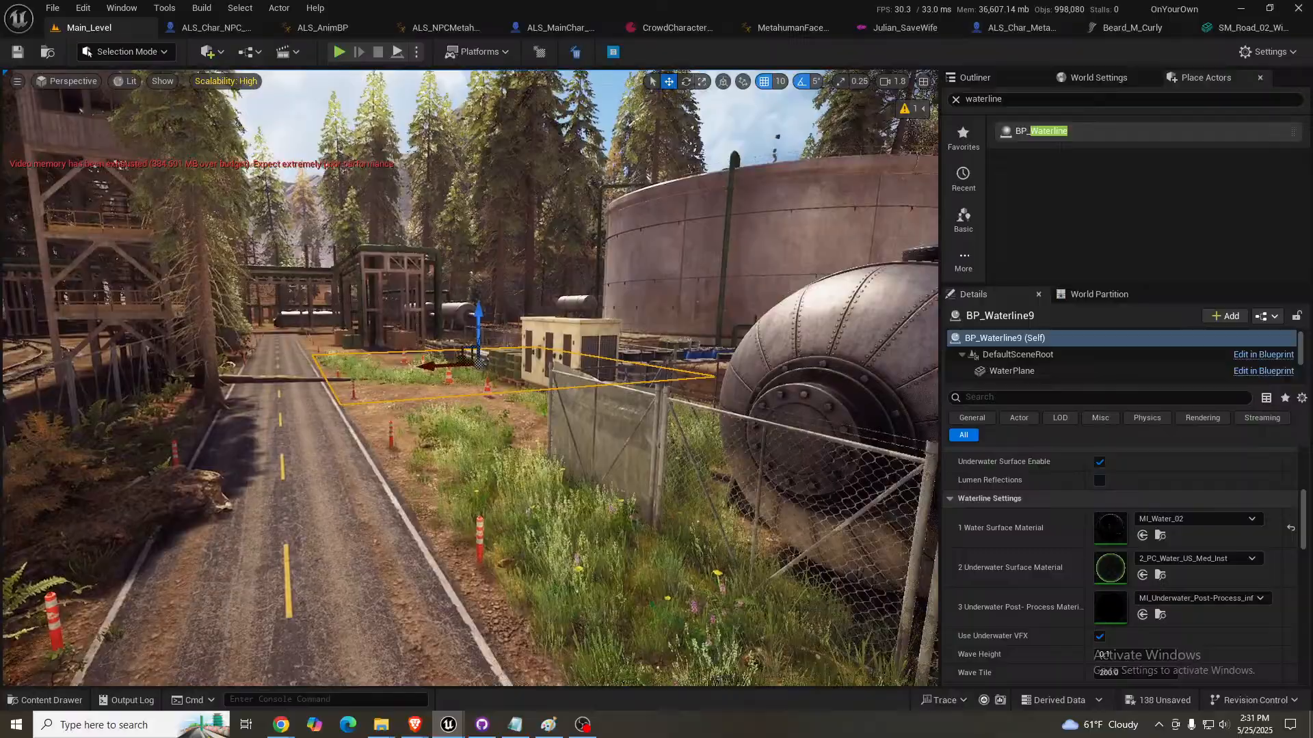
right_click_drag(470, 377, 533, 390)
key("w")
scroll(471, 377, "up", 3)
key("w")
scroll(470, 377, "up", 2)
key("w")
key("w")
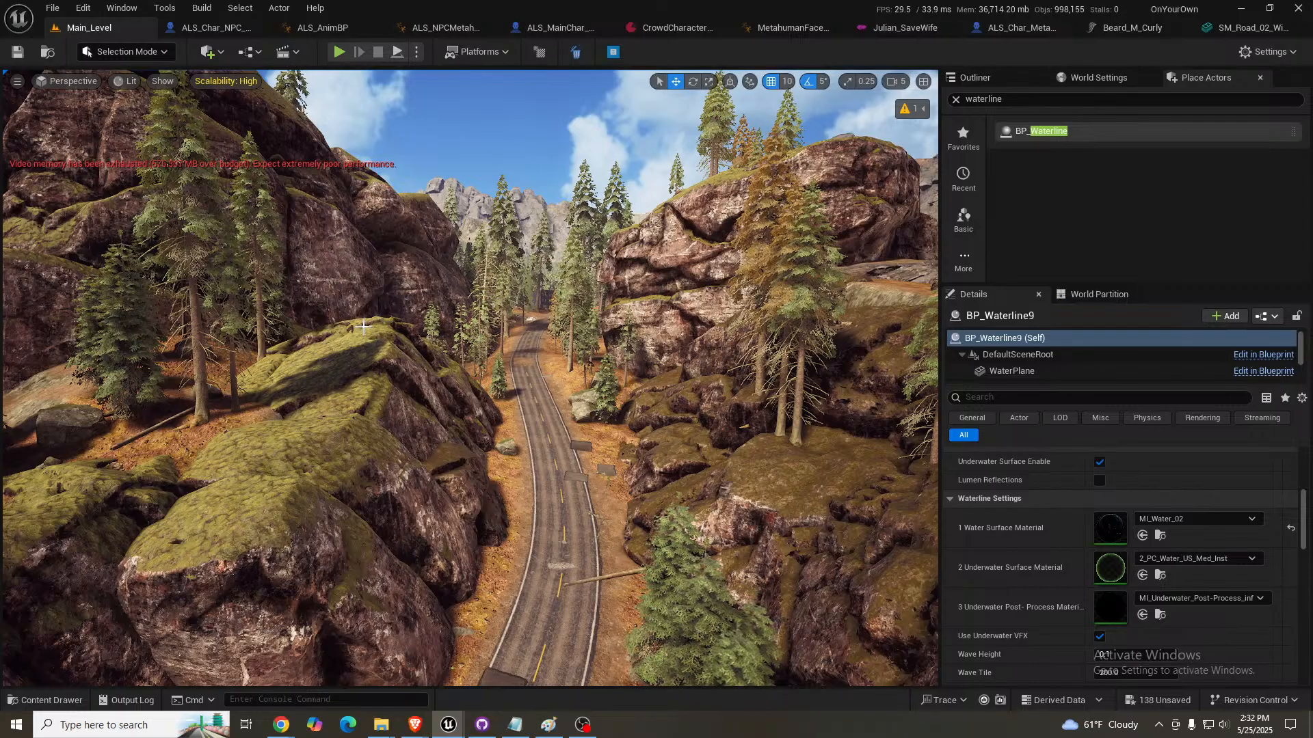
- Inspect the mossy cliffs and large rocks flanking the road, up close and from road level
right_click_drag(364, 327, 171, 276)
key("w")
scroll(364, 327, "down", 3)
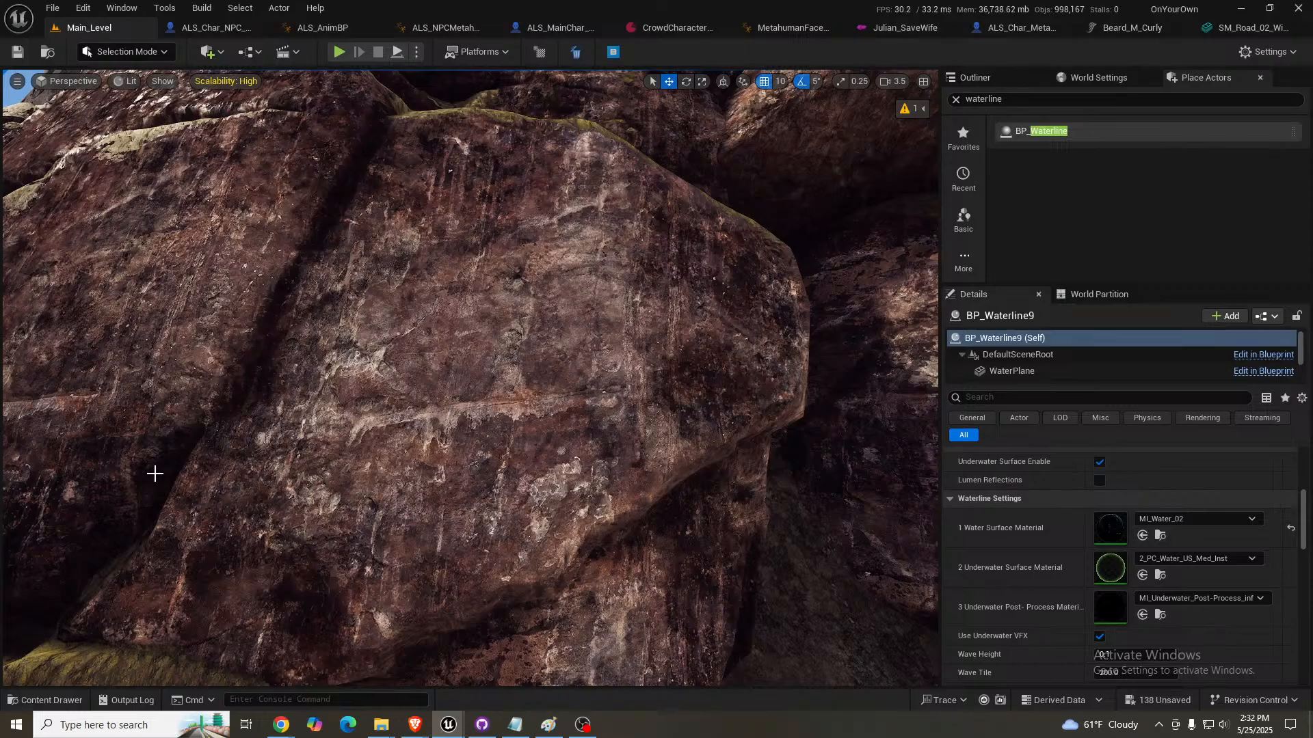
right_click_drag(351, 323, 599, 331)
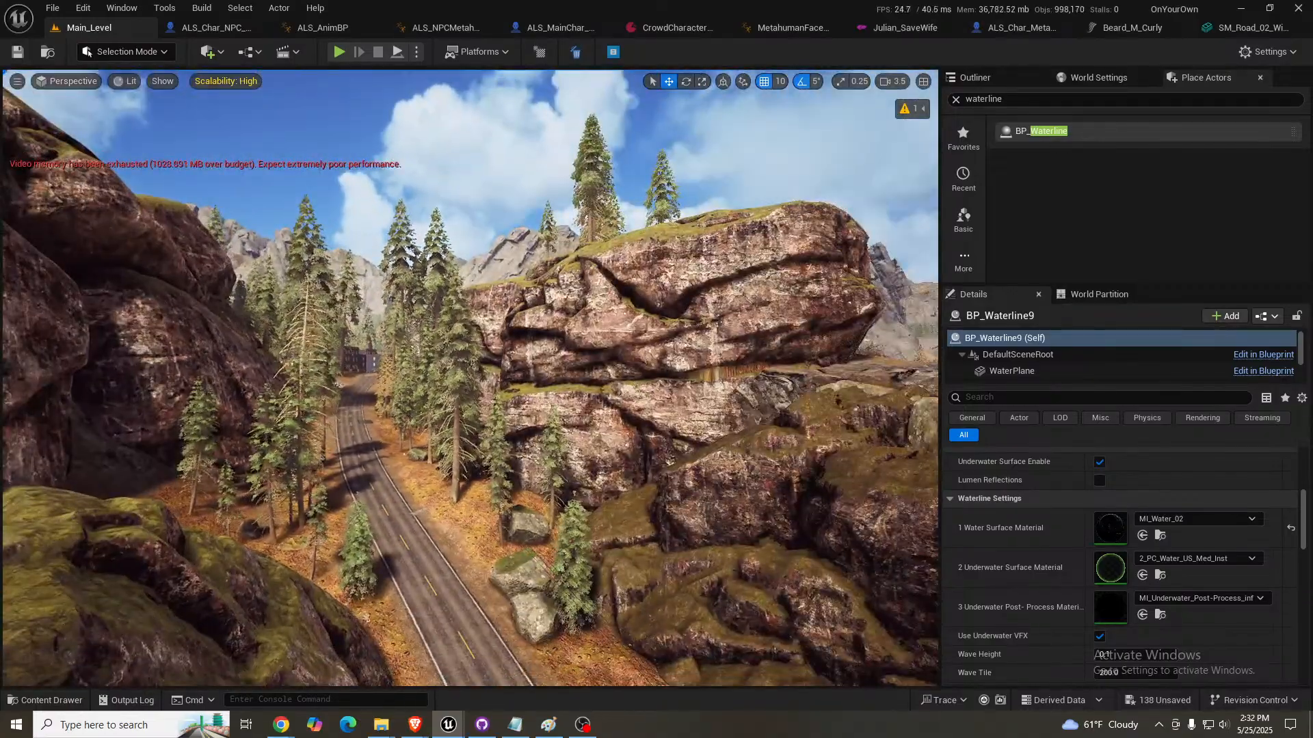
key("d")
right_click_drag(424, 344, 403, 349)
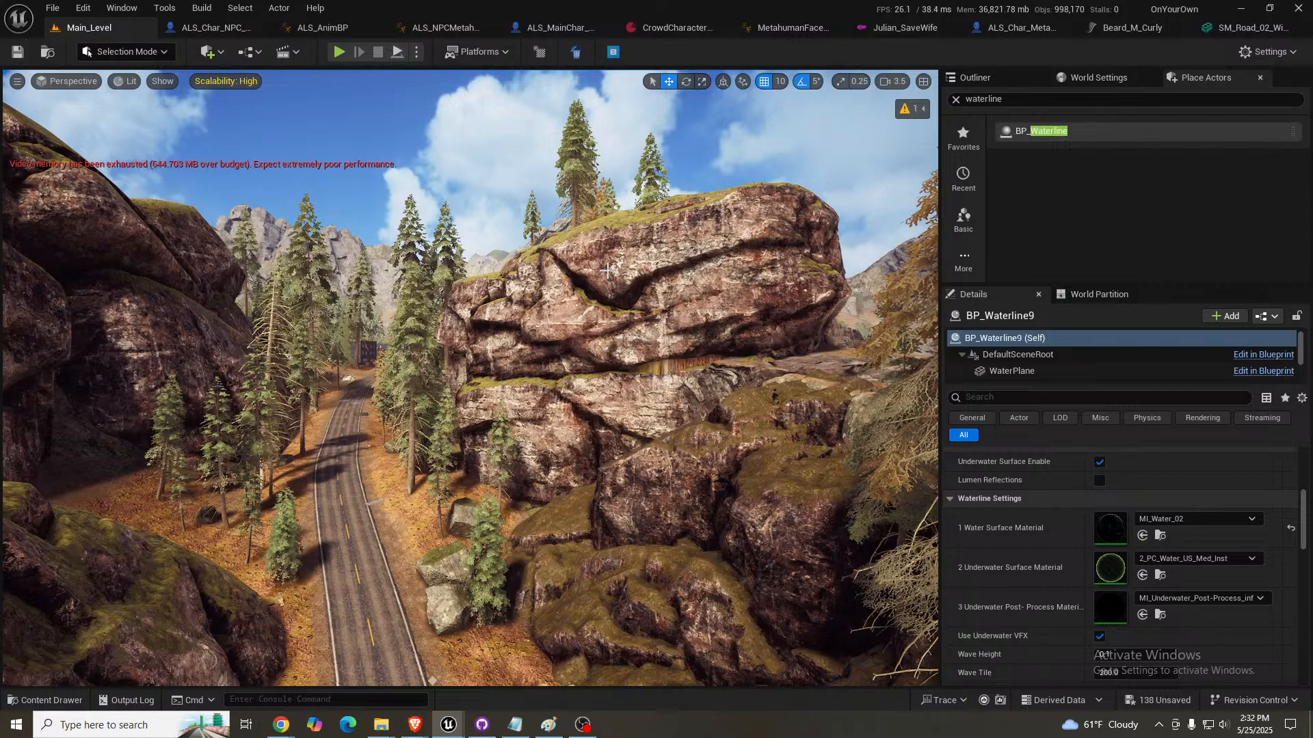
right_click_drag(607, 270, 375, 205)
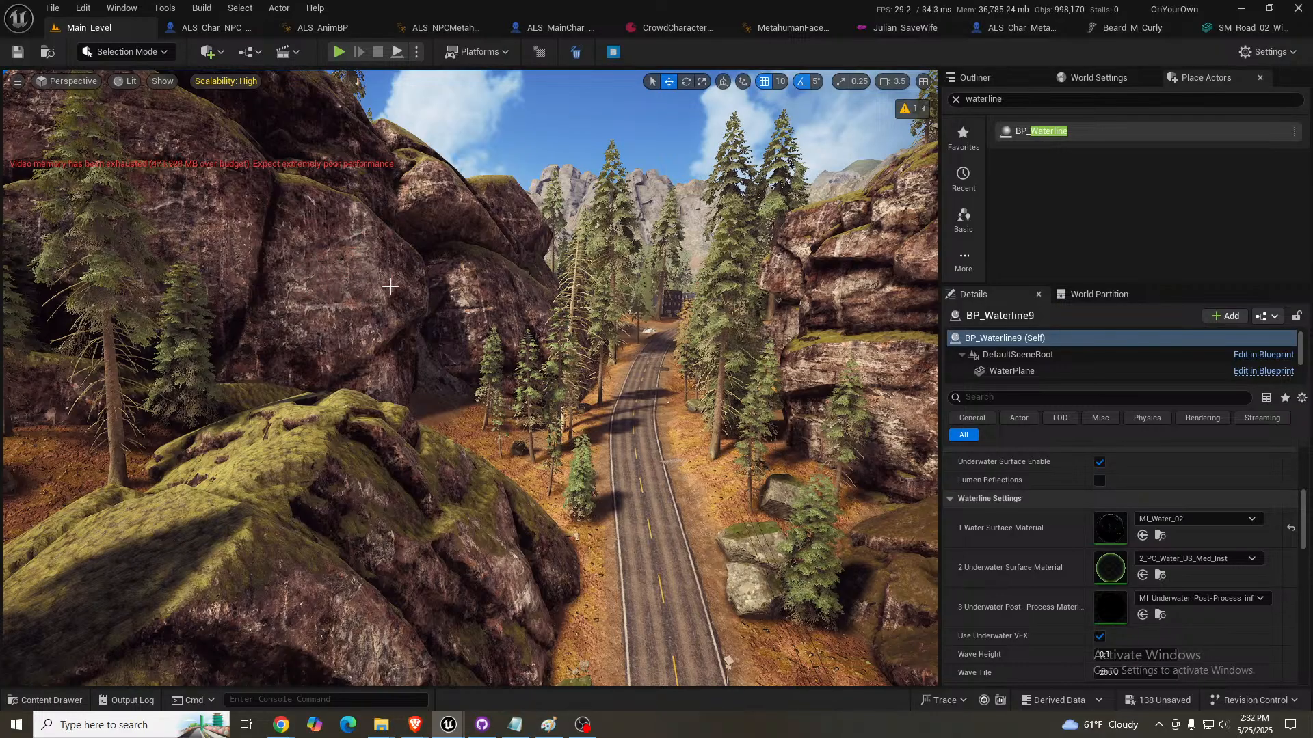
right_click_drag(381, 272, 555, 356)
key("s")
key("s")
key("s")
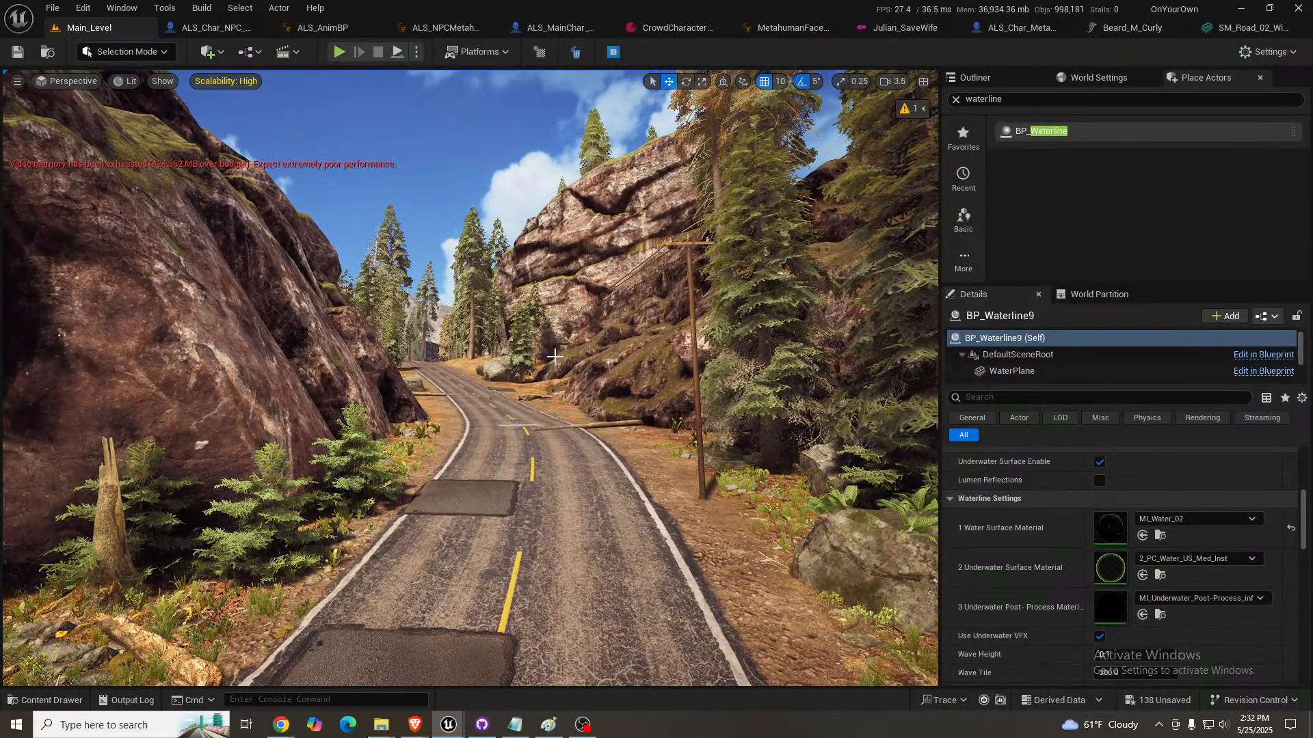